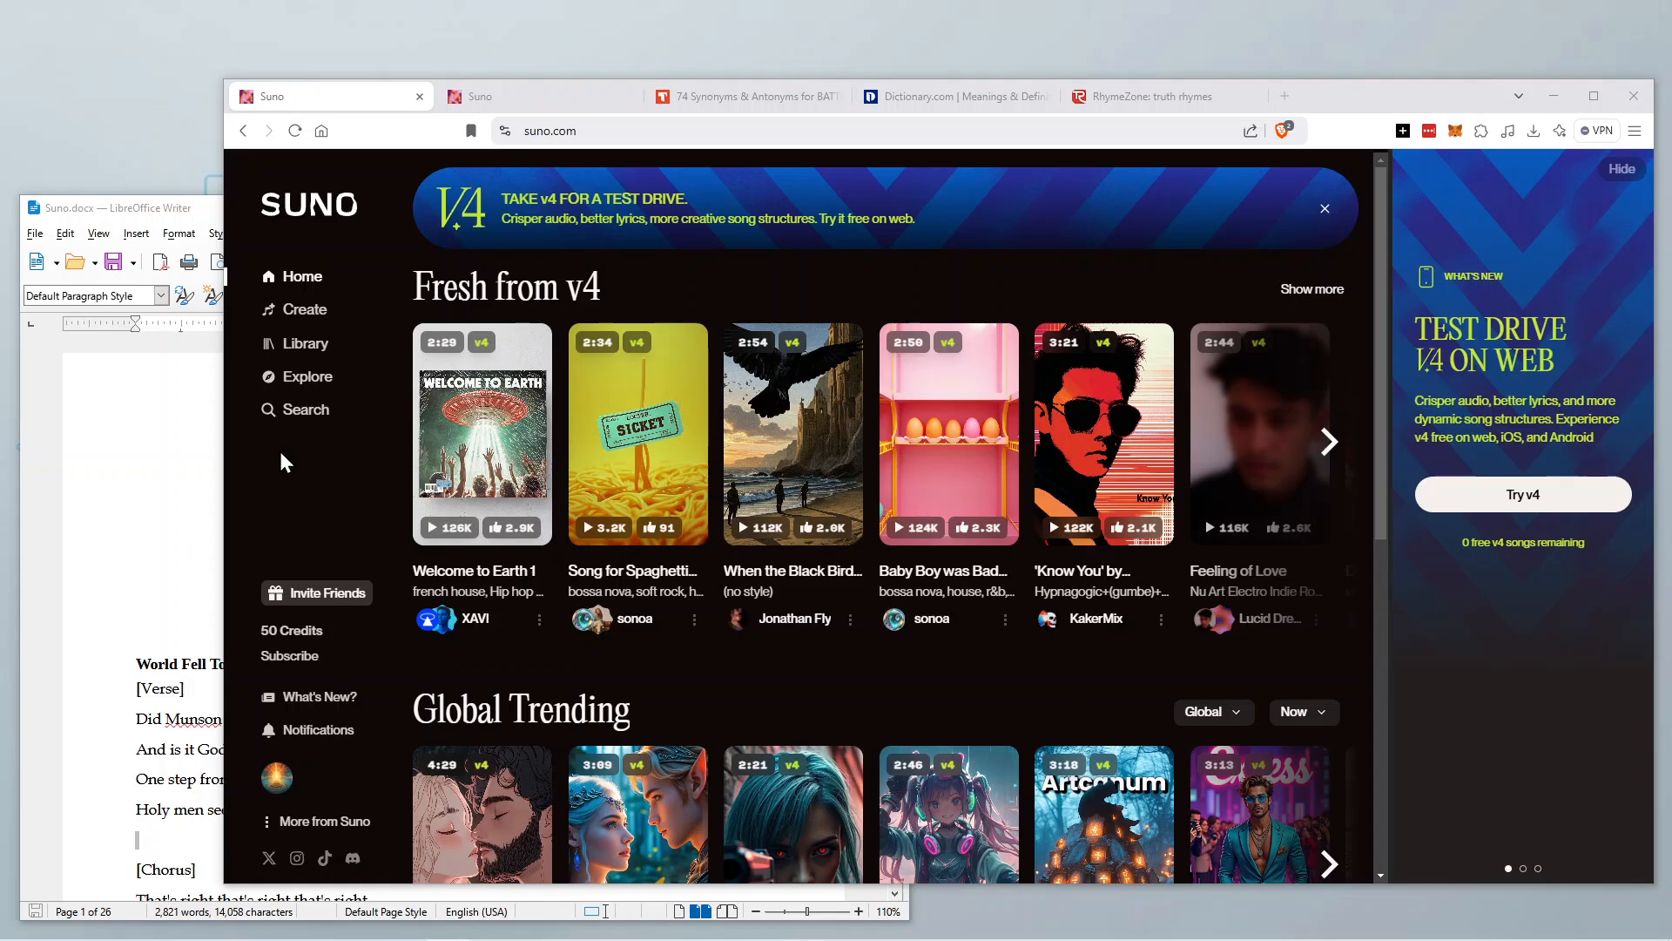
# Open the song library and view the available actions for the 2:46 version of Rock The Heavens.
pyautogui.click(1592, 98)
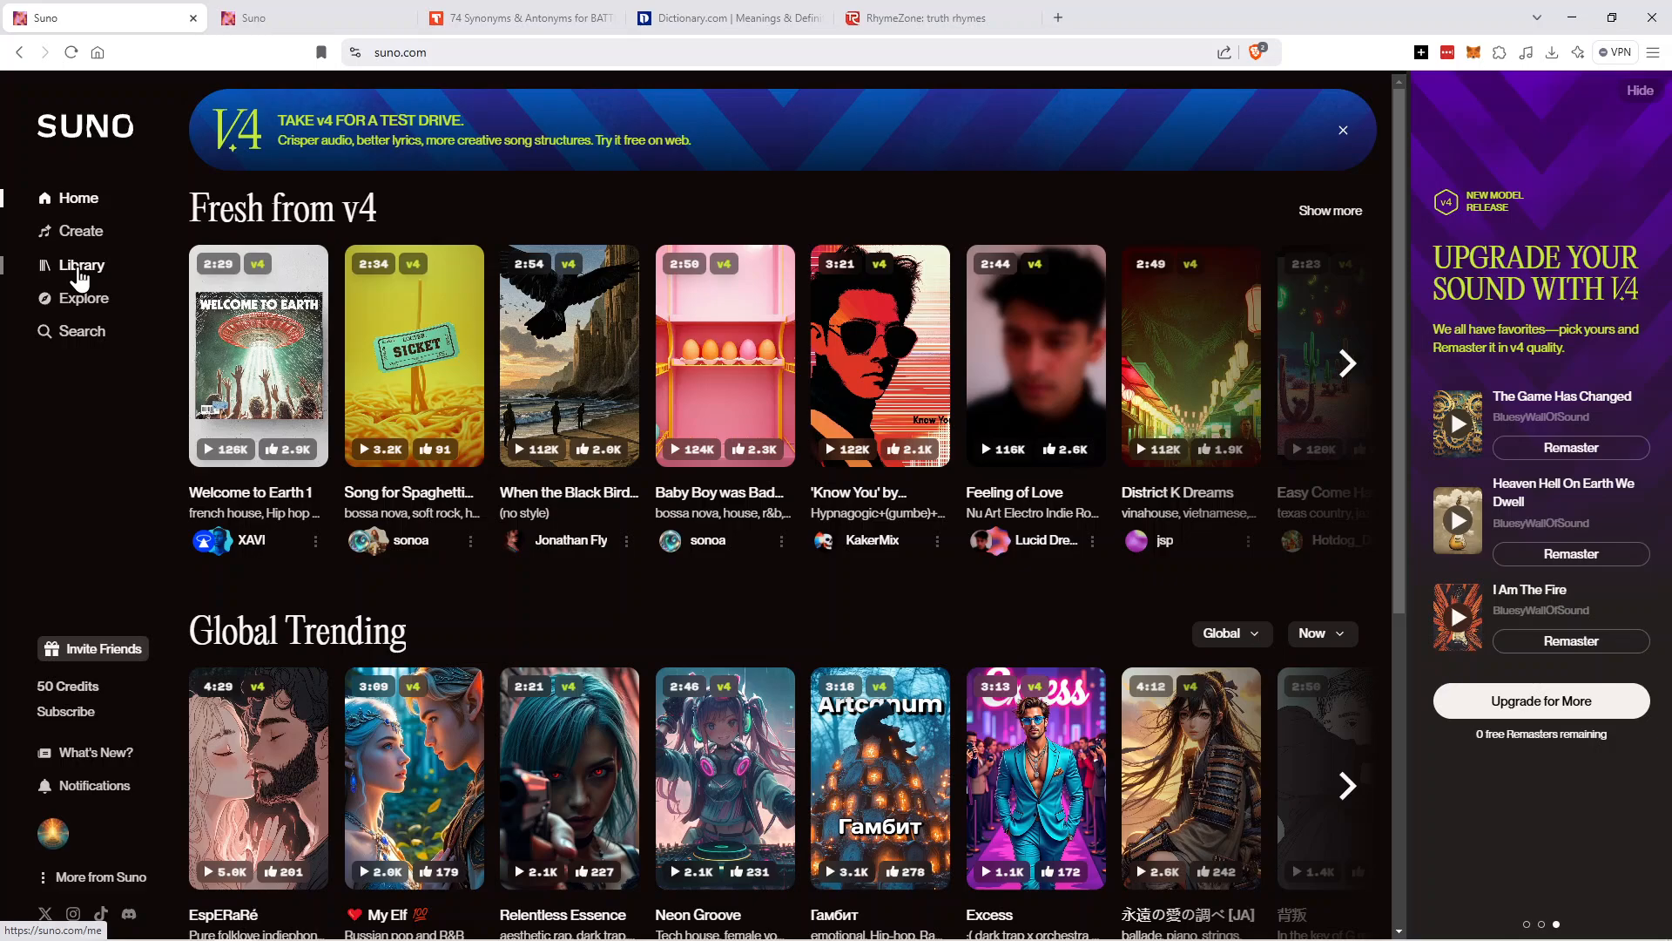
pyautogui.click(80, 277)
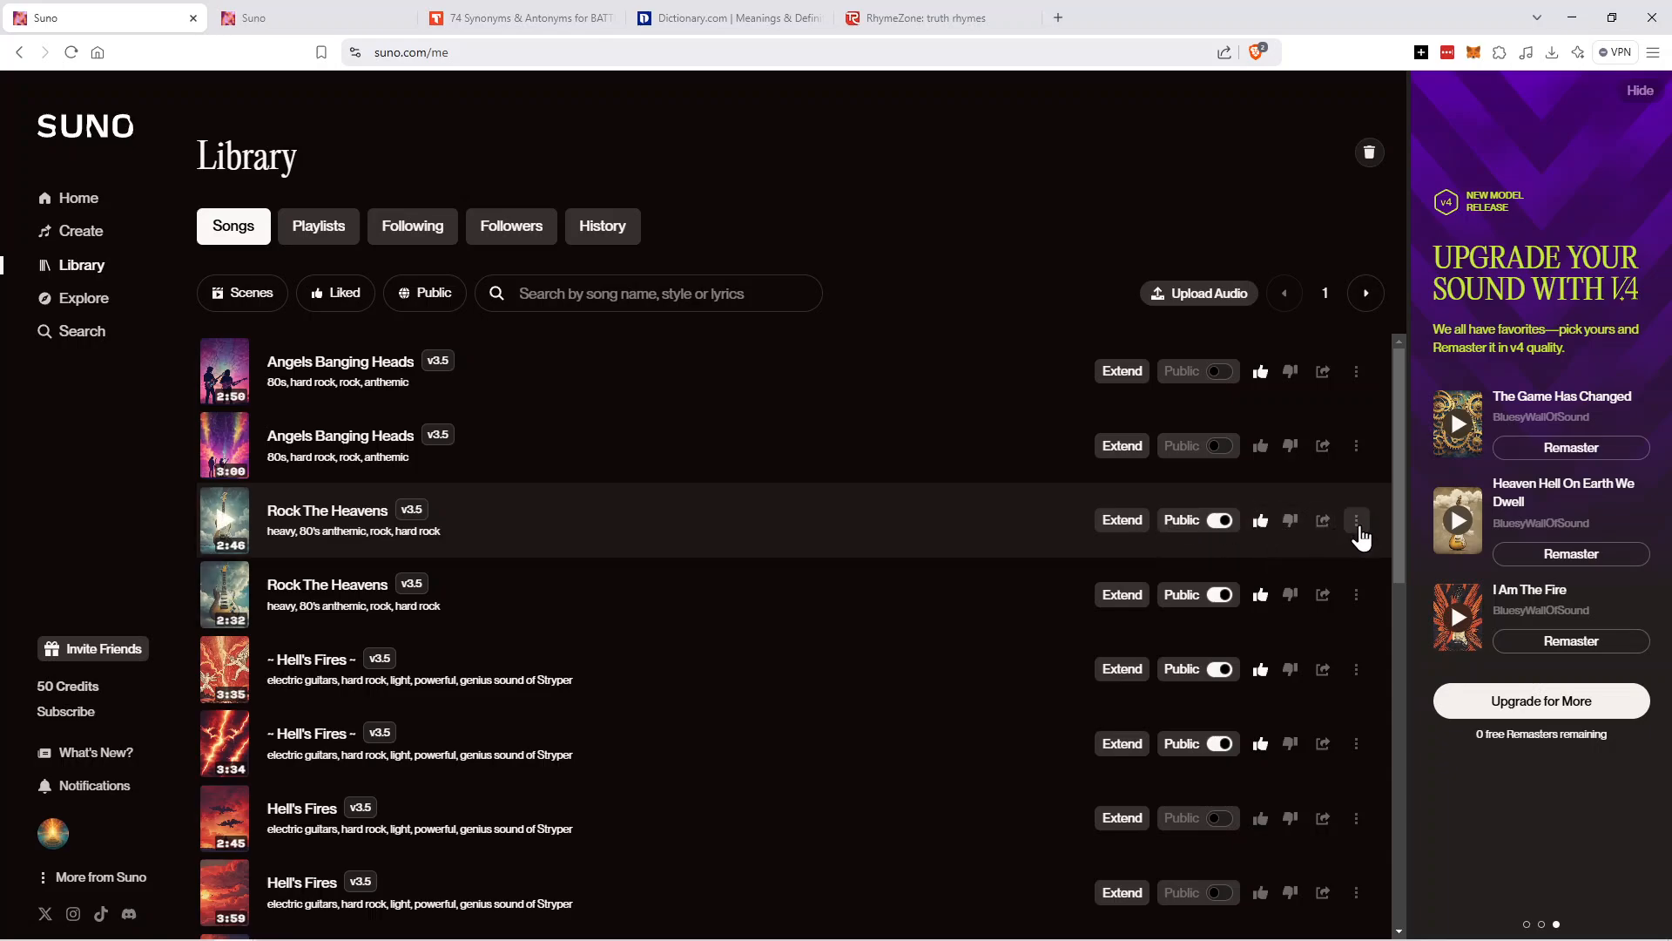
pyautogui.click(1357, 523)
pyautogui.moveTo(1355, 767)
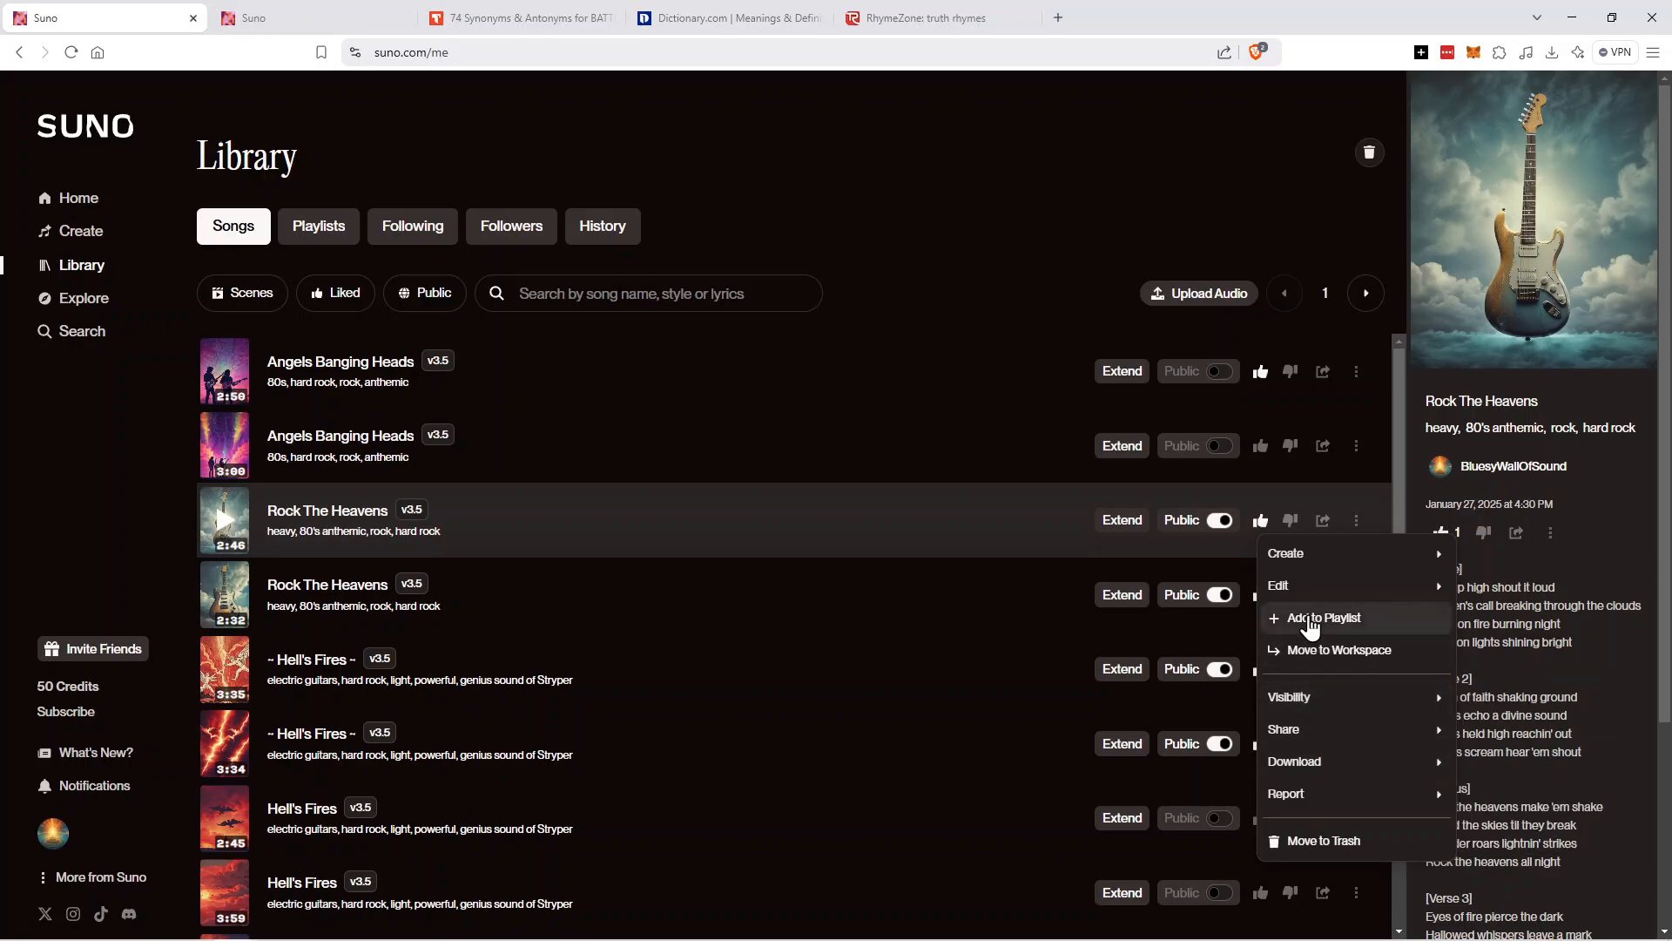
pyautogui.click(583, 535)
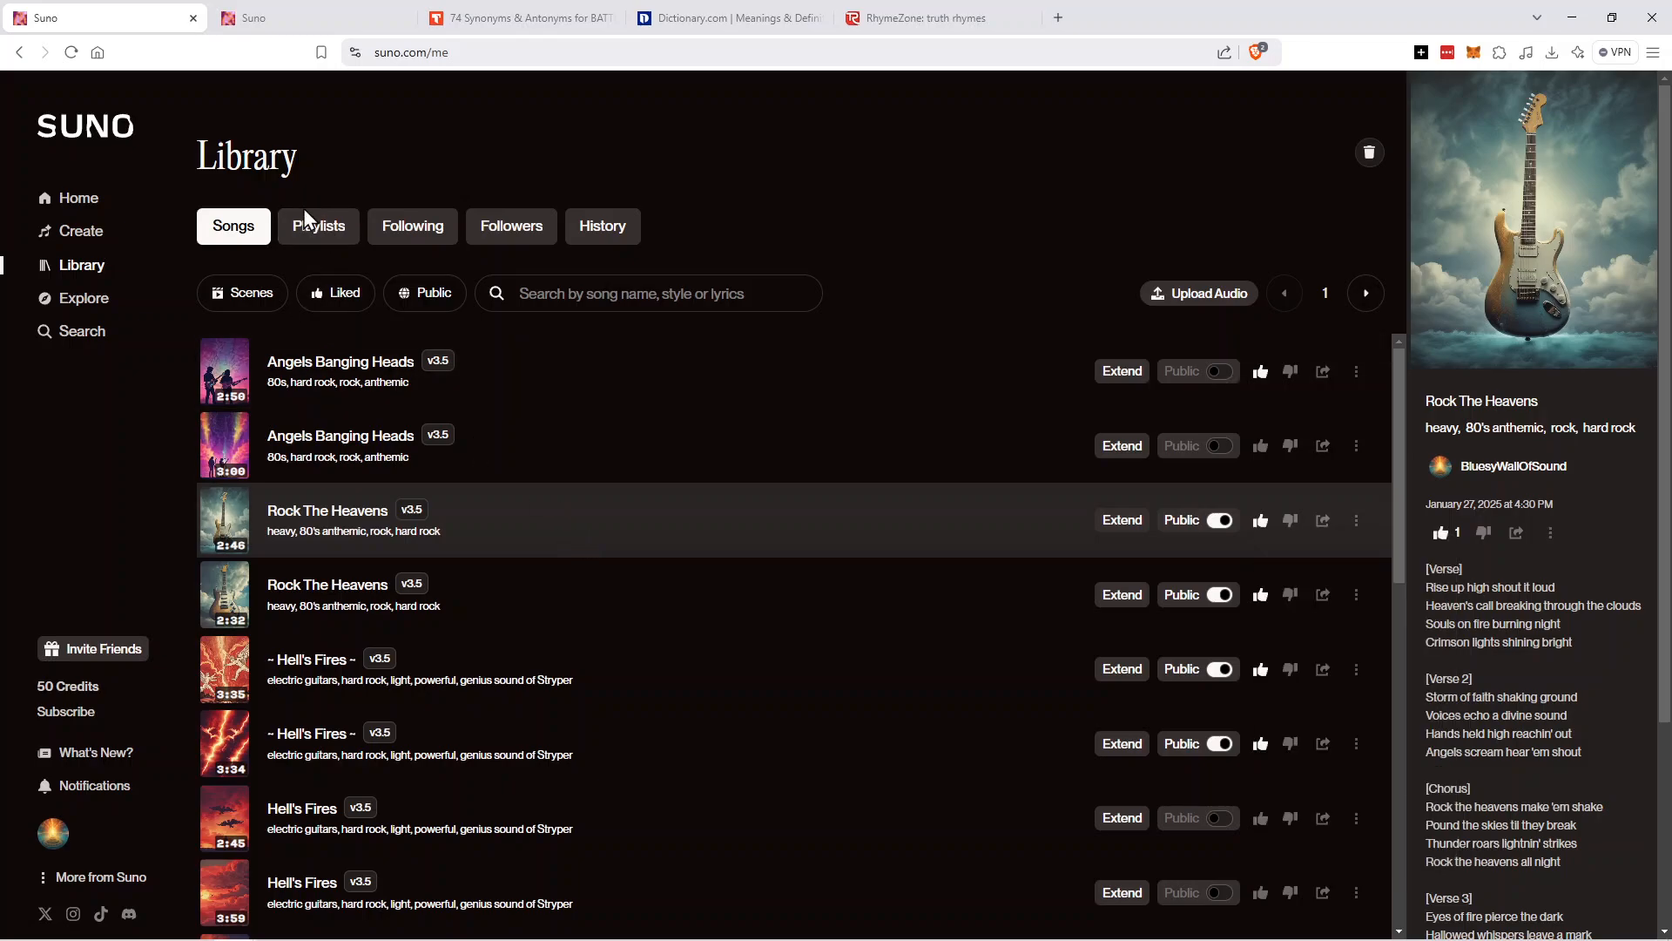
# Open the playlist 1 Chosen By God from the library's playlists and look through its songs.
pyautogui.click(320, 236)
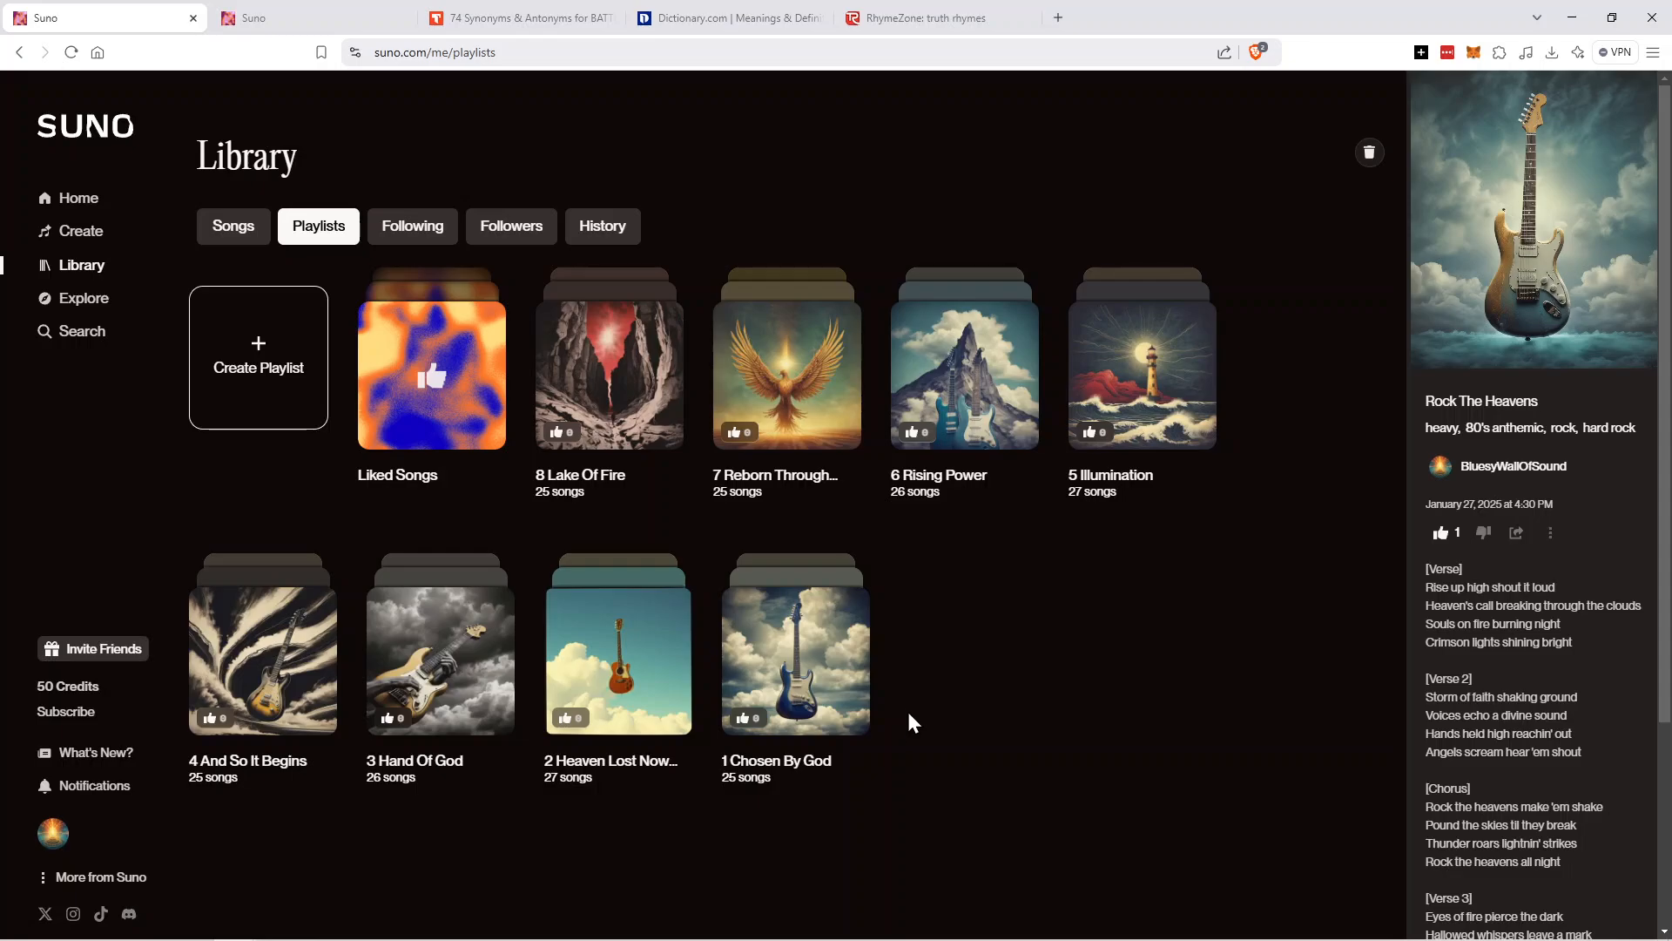
pyautogui.click(803, 671)
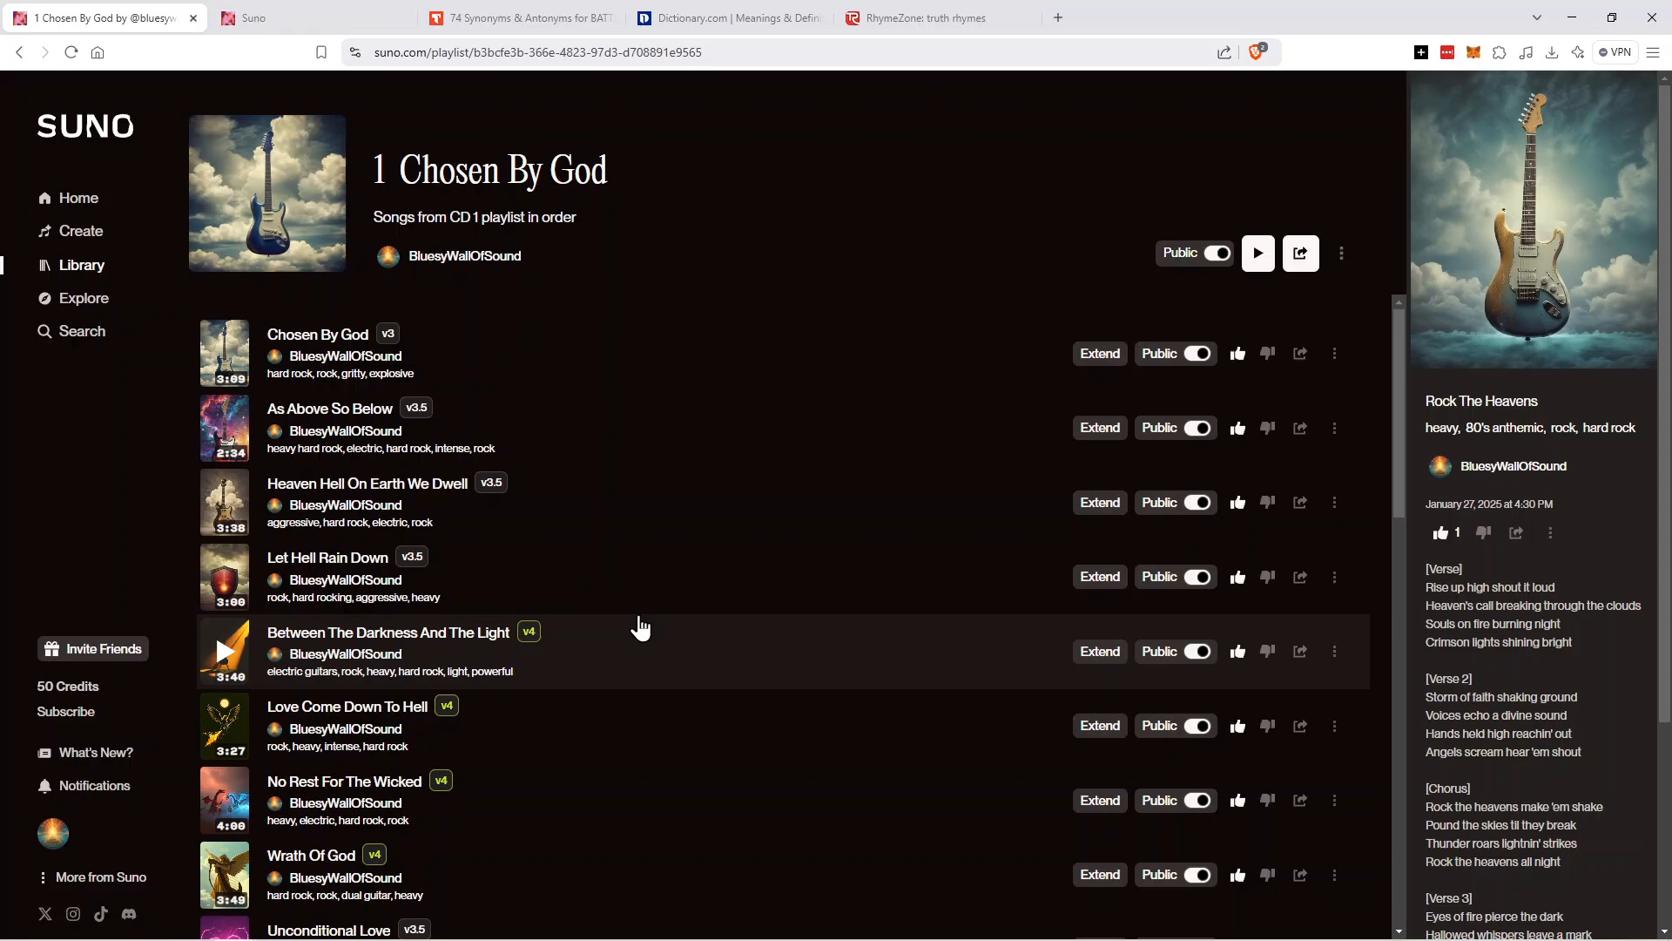
pyautogui.scroll(-20, 623, 631)
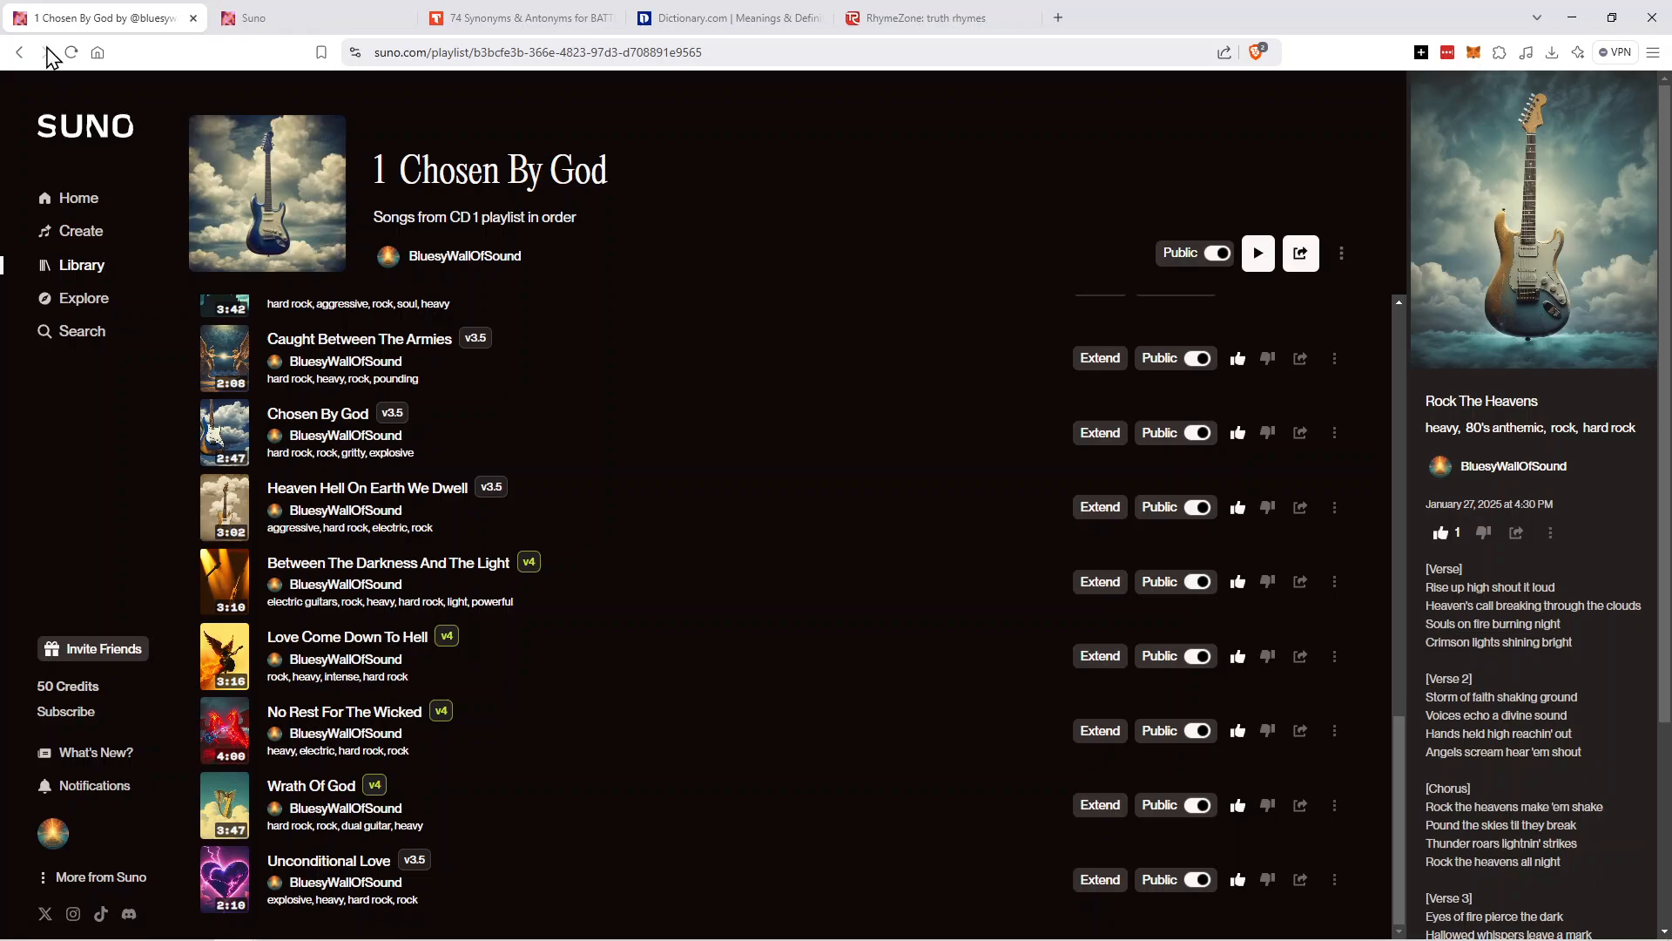
# Leave the playlist, view the library's followers list, and return to the list of songs.
pyautogui.click(18, 58)
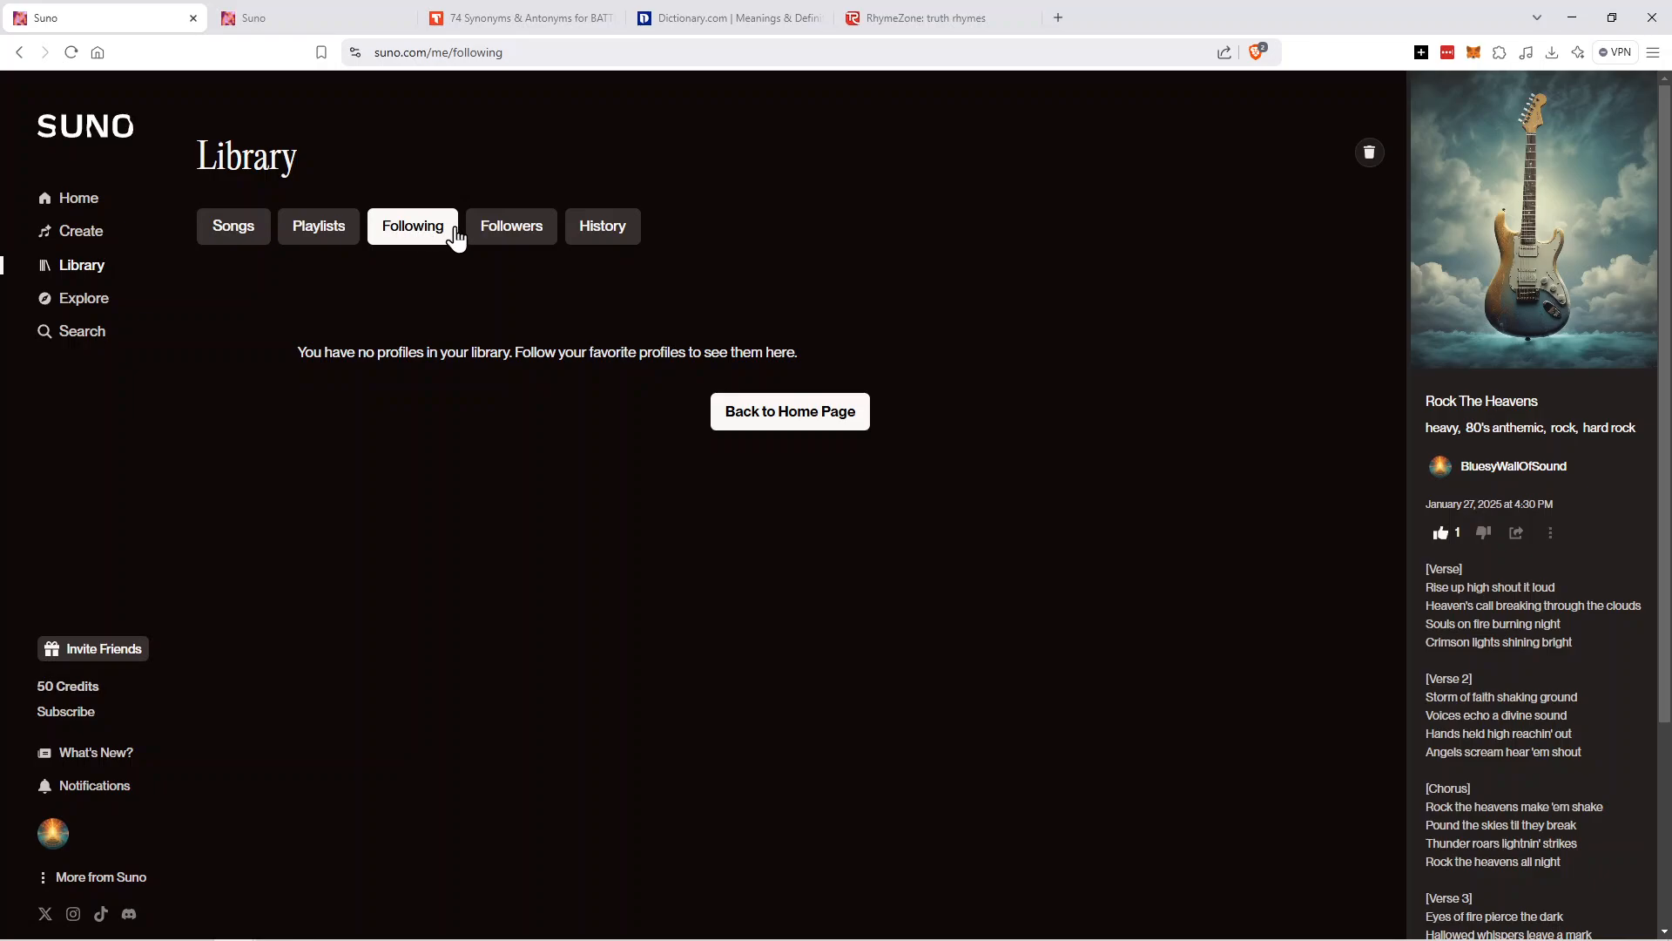
pyautogui.click(505, 234)
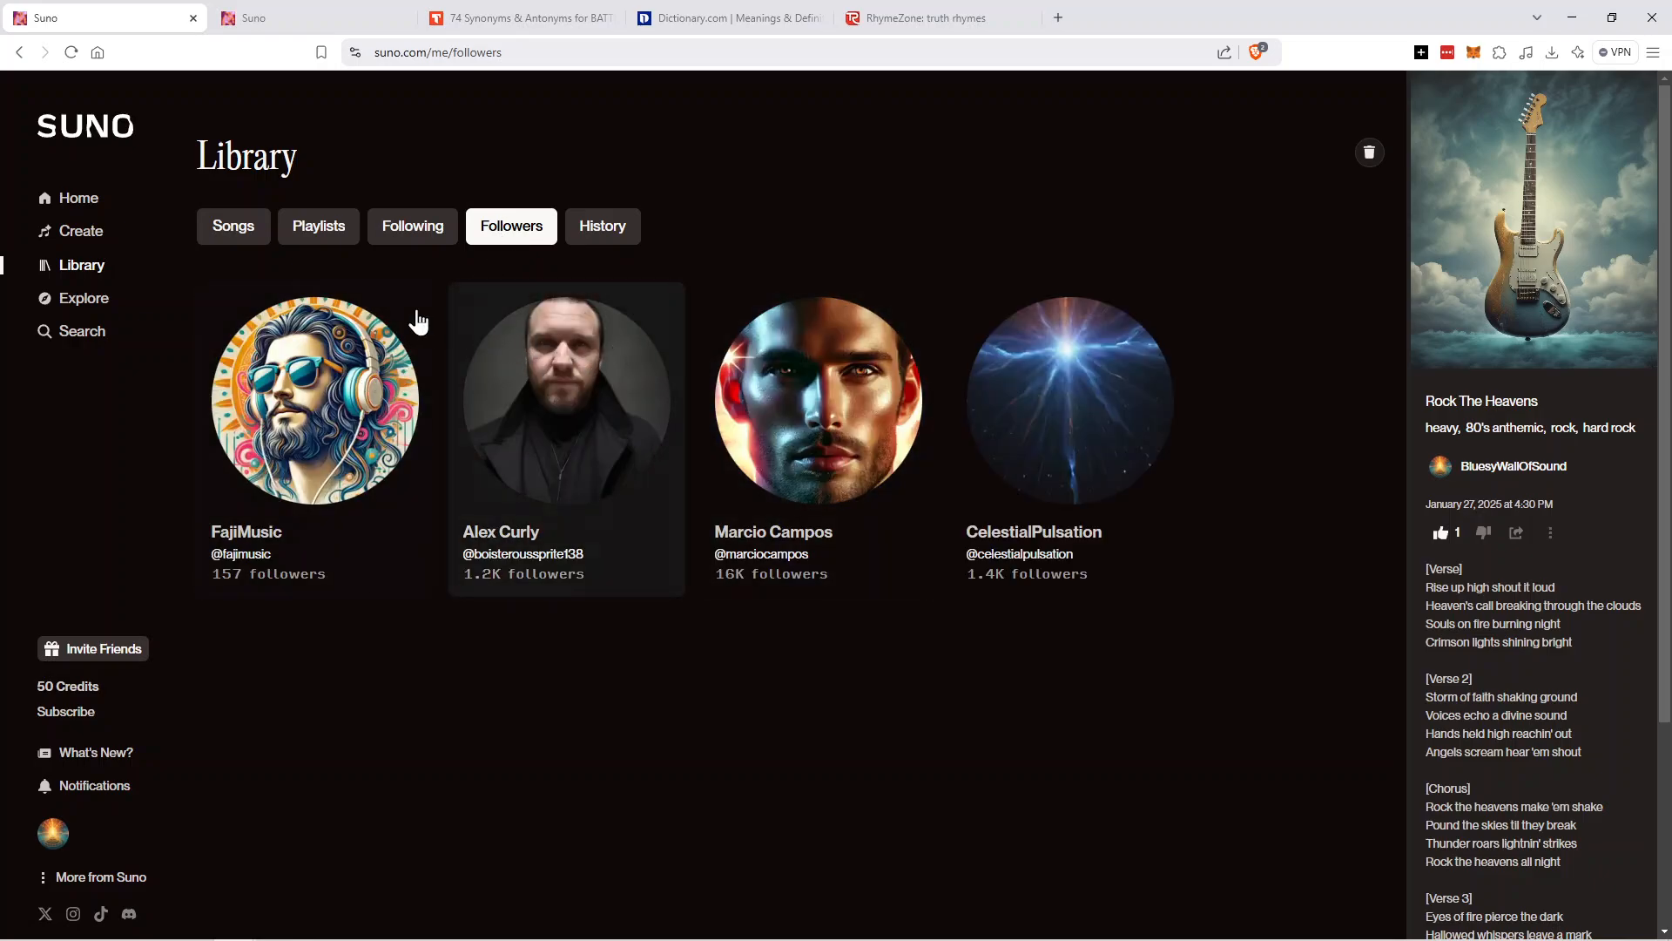
pyautogui.click(237, 240)
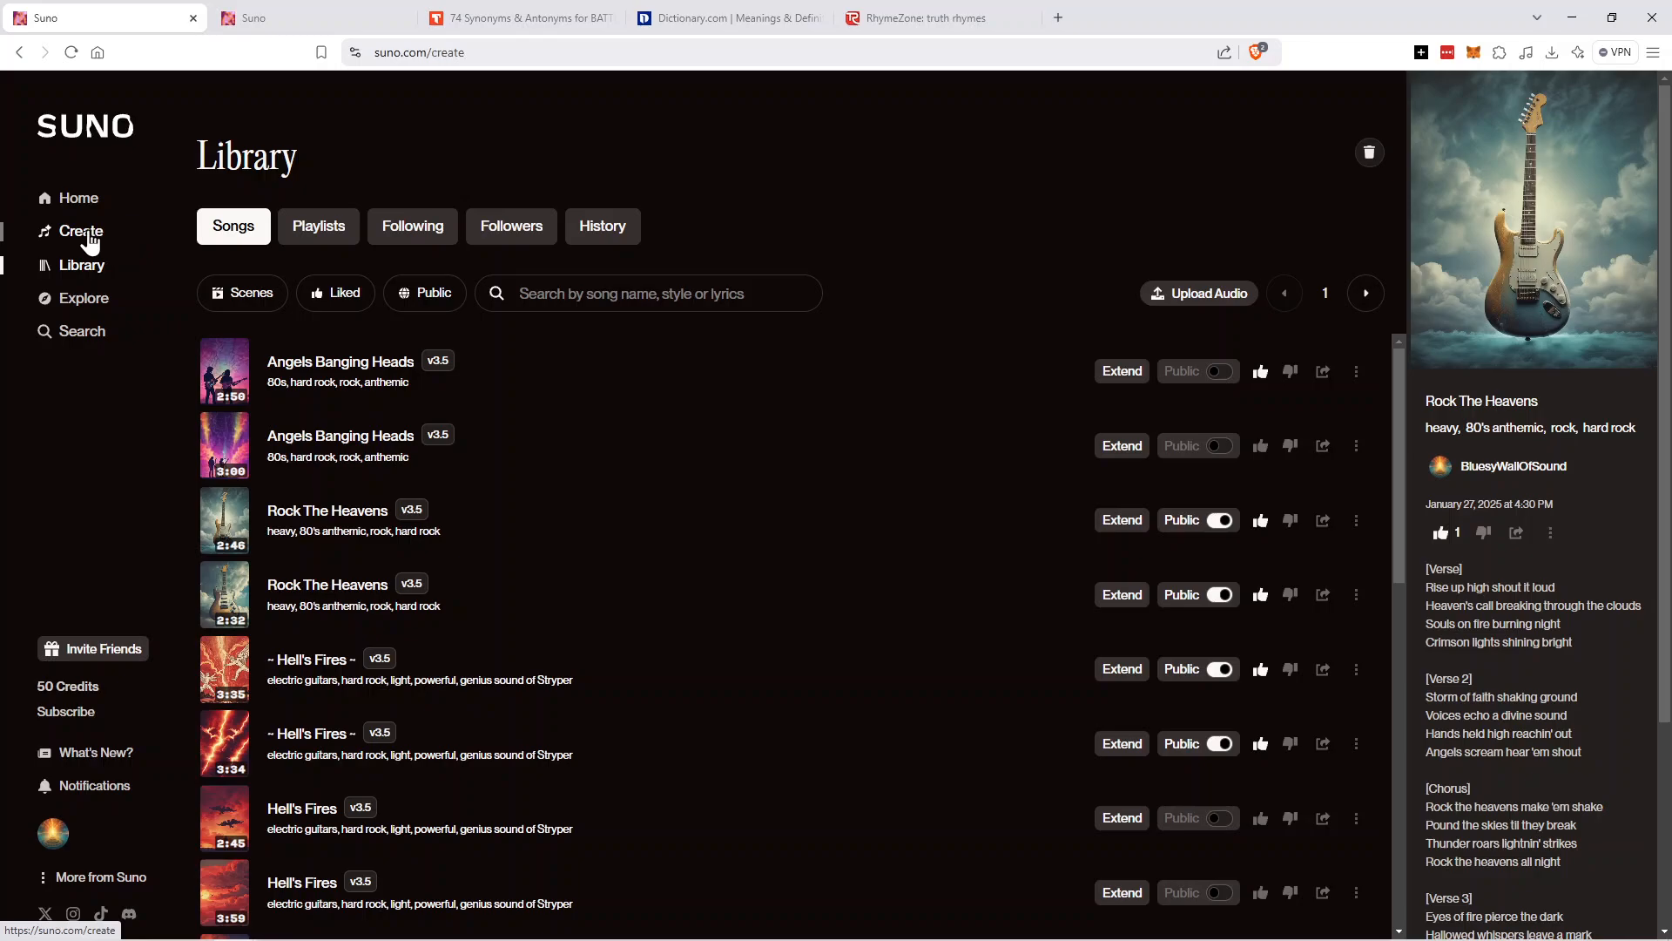
# Open the song creation page, reload it, and try the Instrumental option on and off.
pyautogui.click(89, 240)
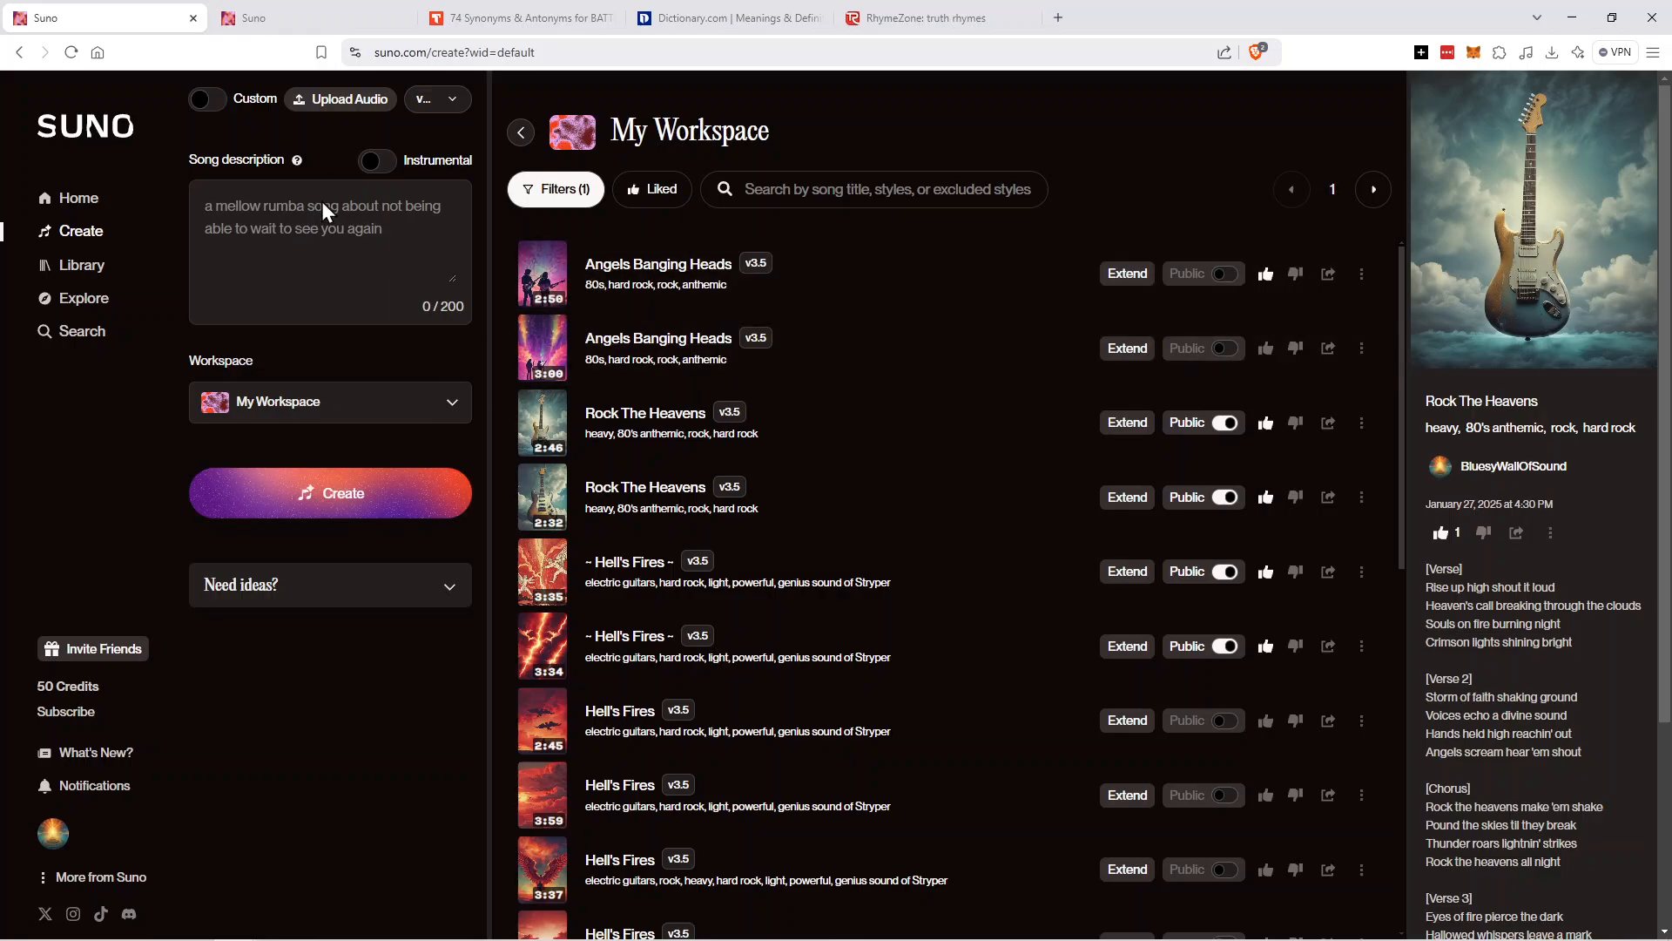
pyautogui.click(75, 55)
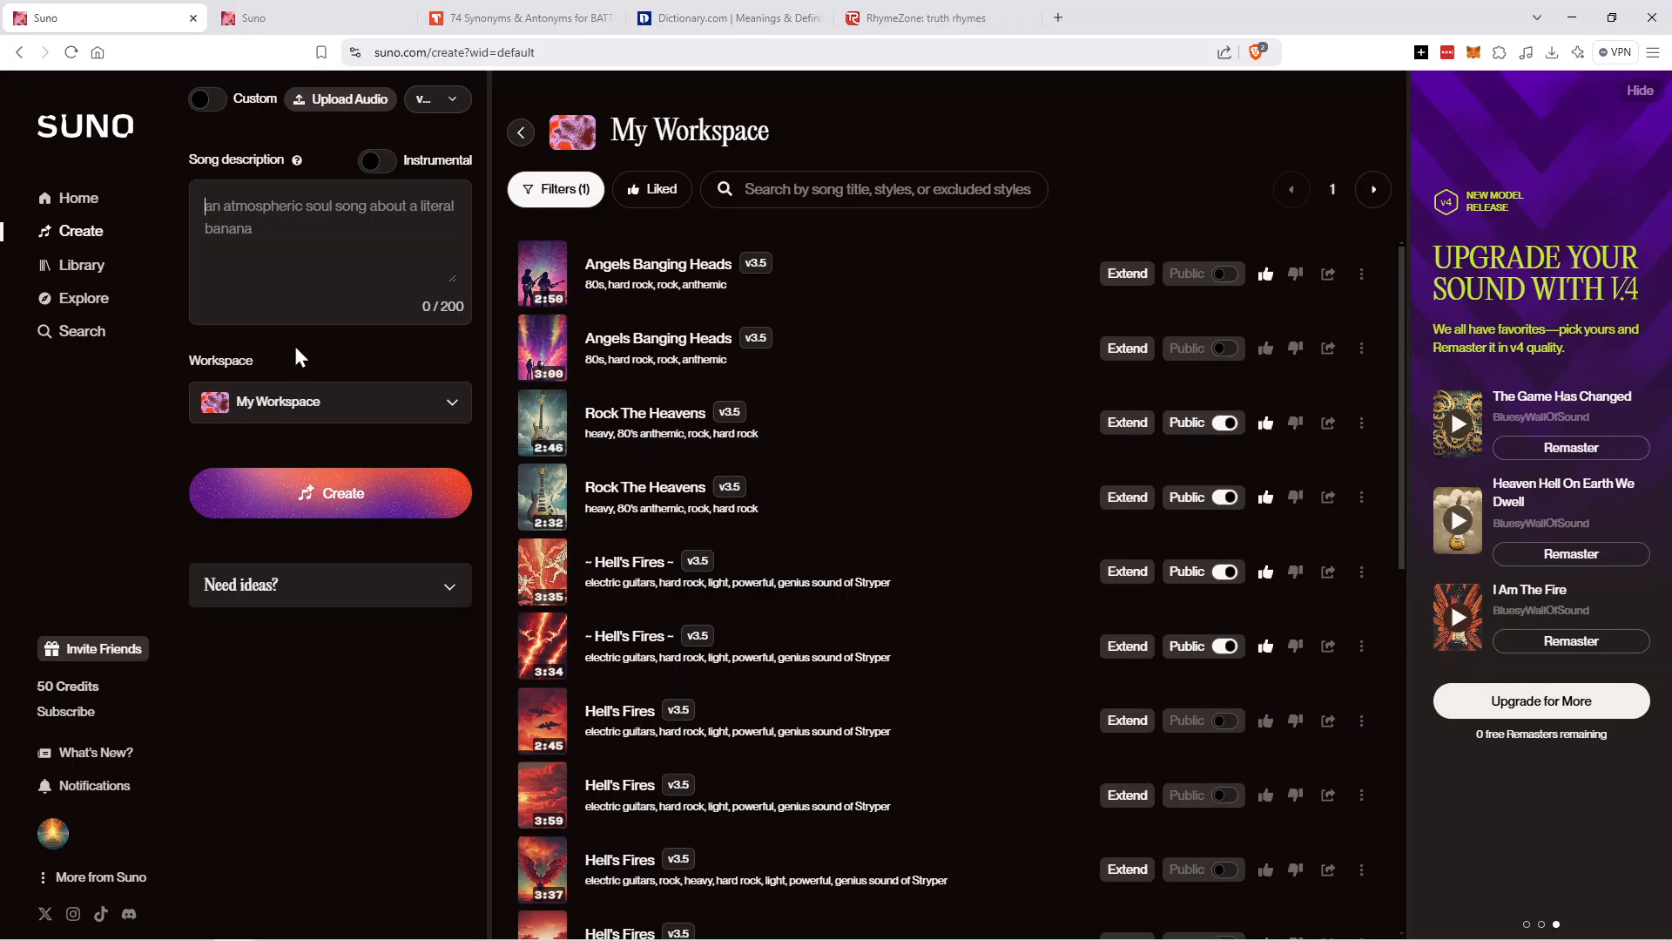
pyautogui.click(383, 165)
pyautogui.click(383, 168)
# Try custom mode with an enlarged lyrics box and the placeholder lyrics "jfjajfkjkdfj", ending back in simple mode.
pyautogui.click(206, 102)
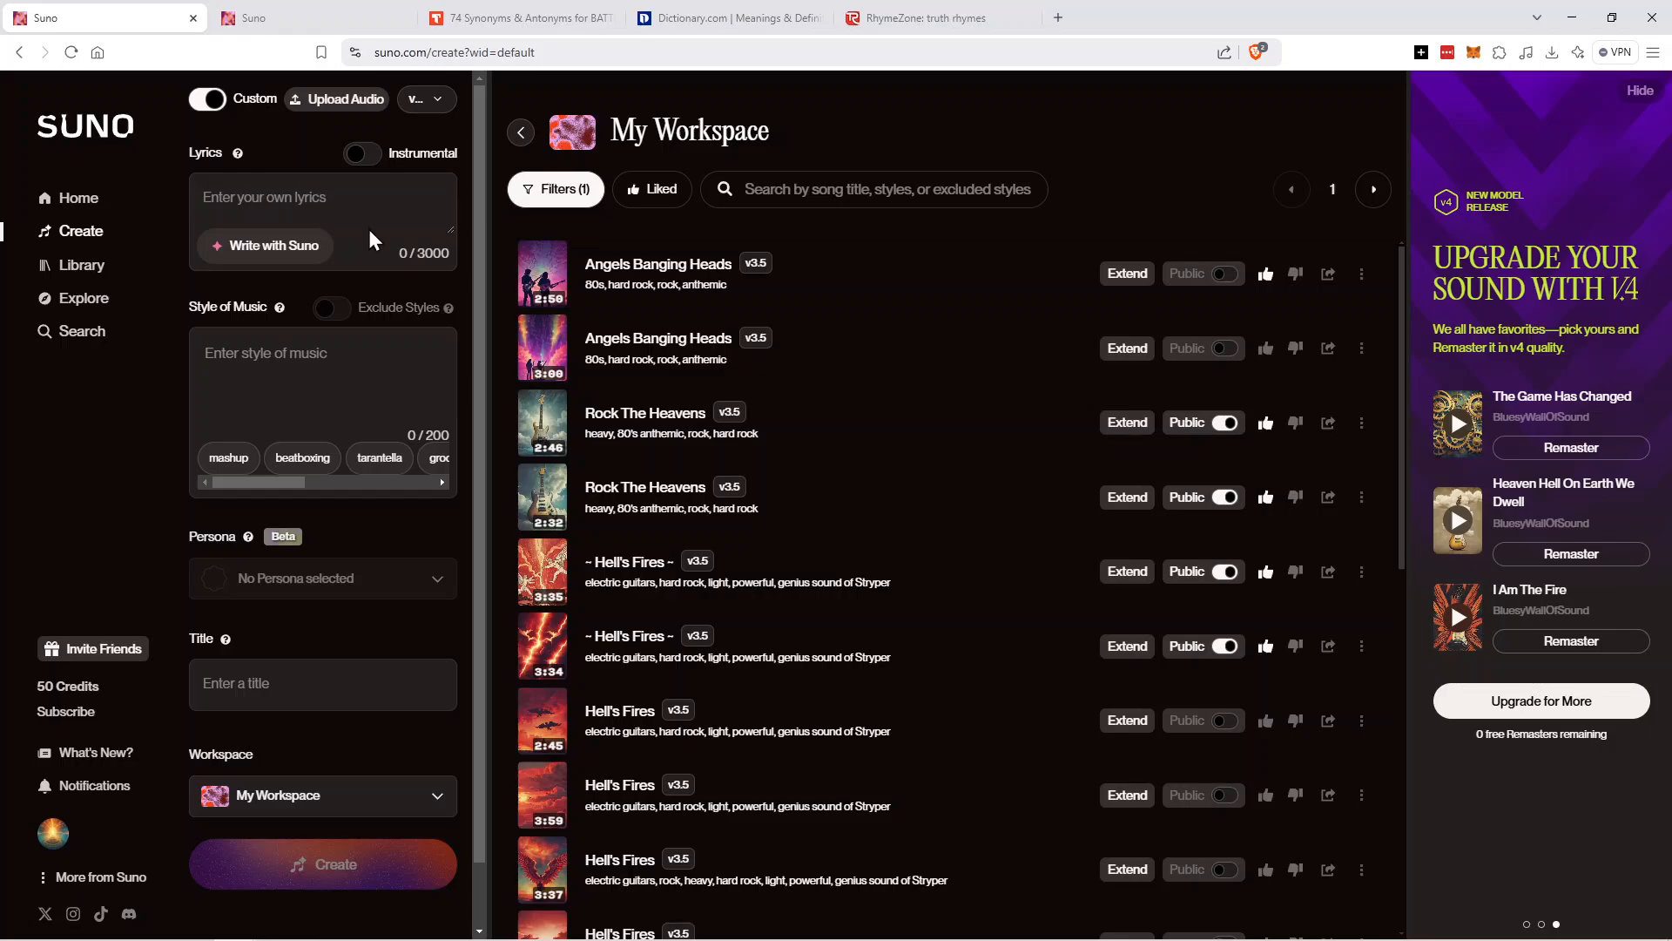
pyautogui.moveTo(450, 229); pyautogui.dragTo(450, 551)
pyautogui.click(252, 180)
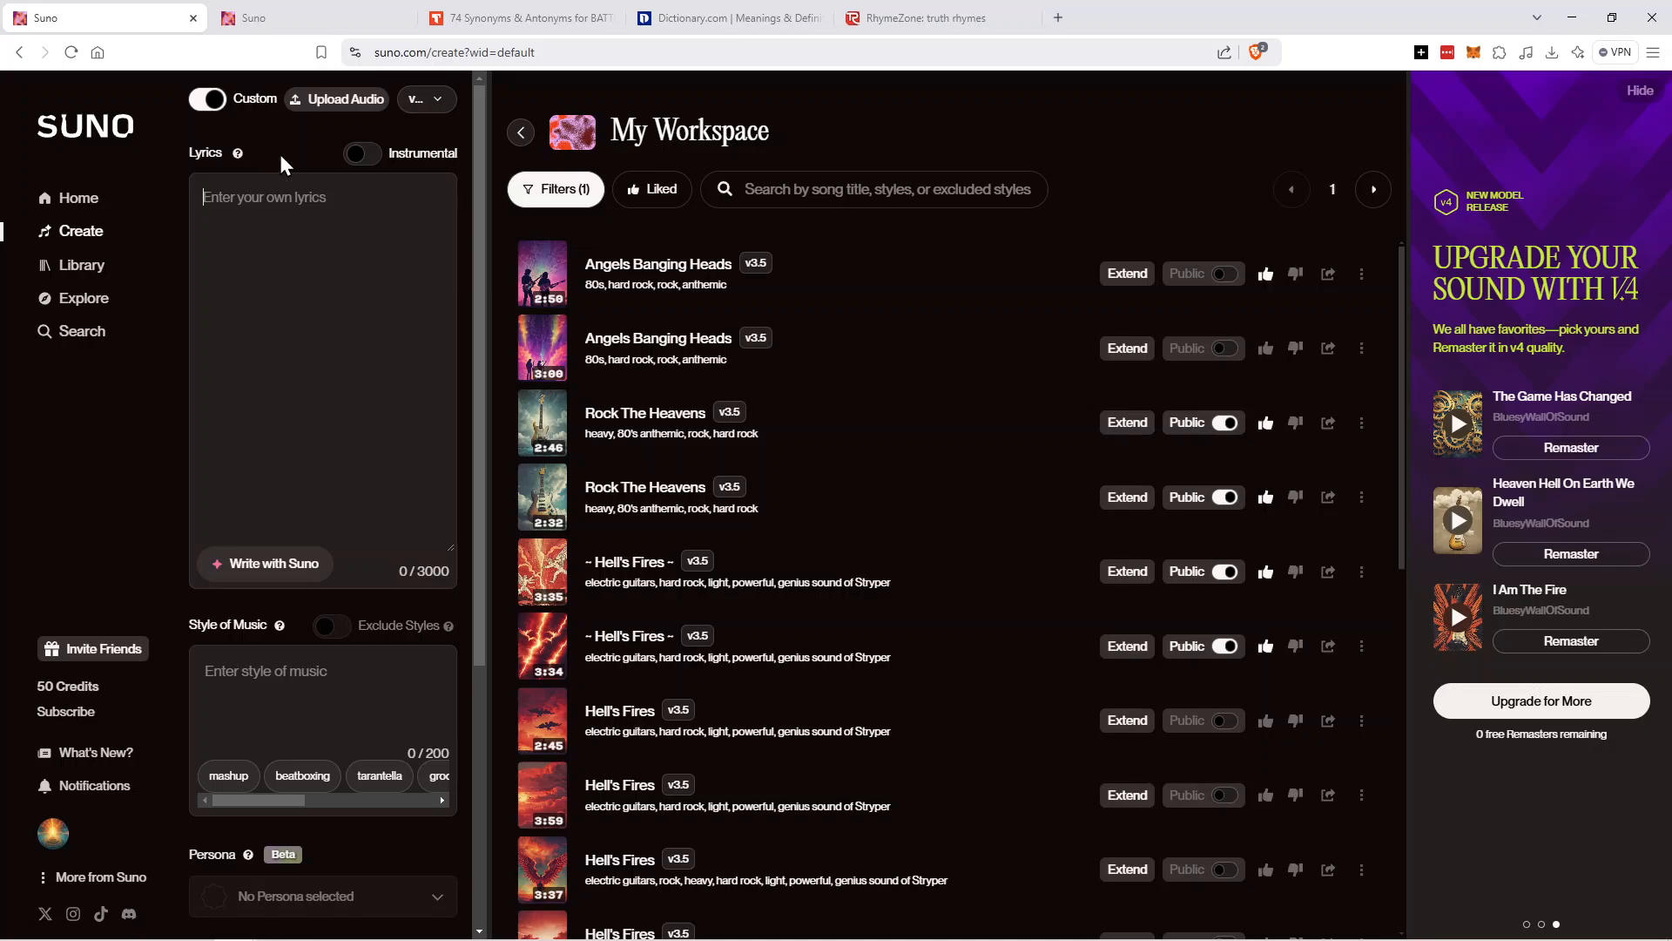
pyautogui.write('jfjajfkjkdfj')
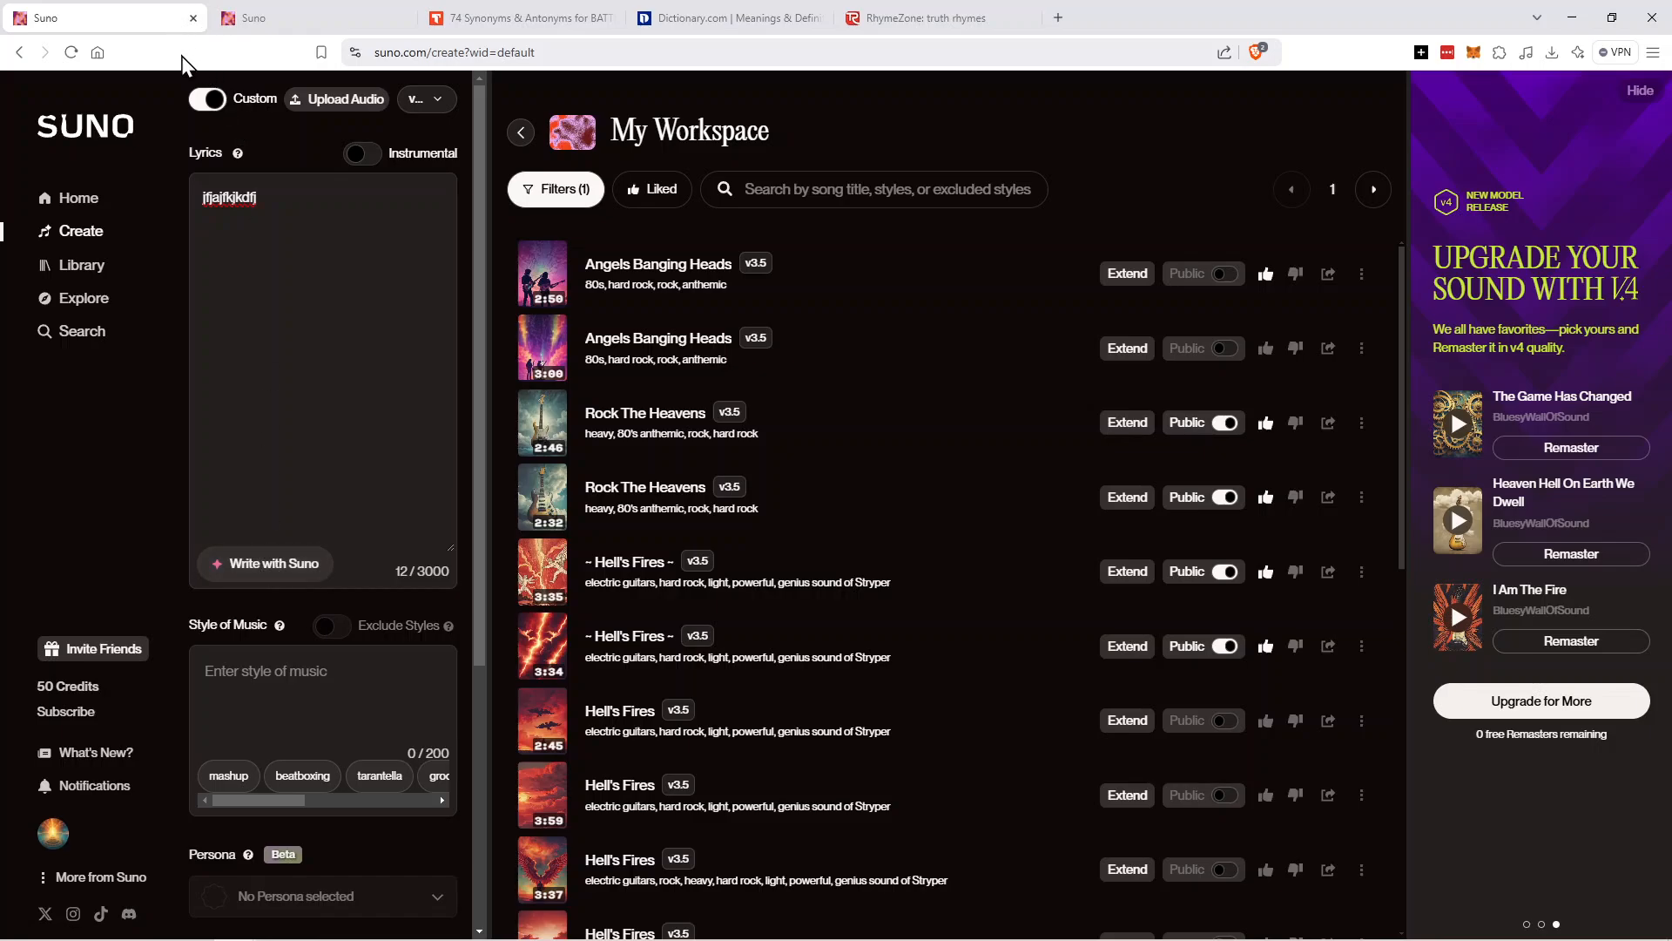
pyautogui.click(201, 101)
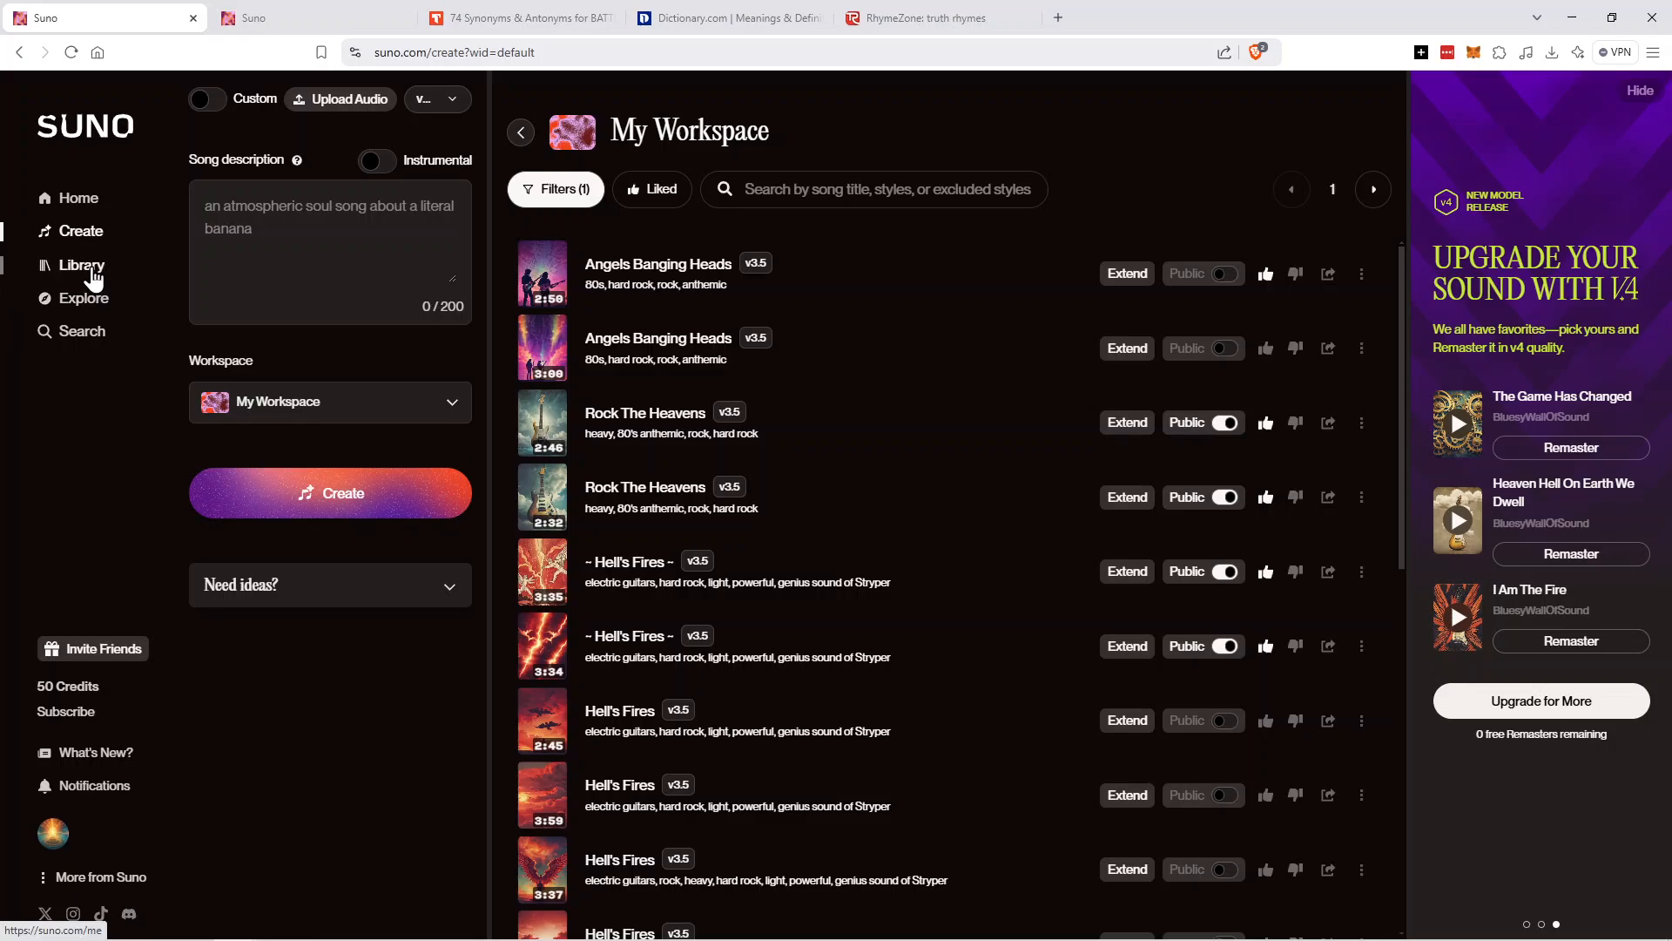
# Open the library's followers list and view the profile of the account with 16K followers.
pyautogui.click(82, 265)
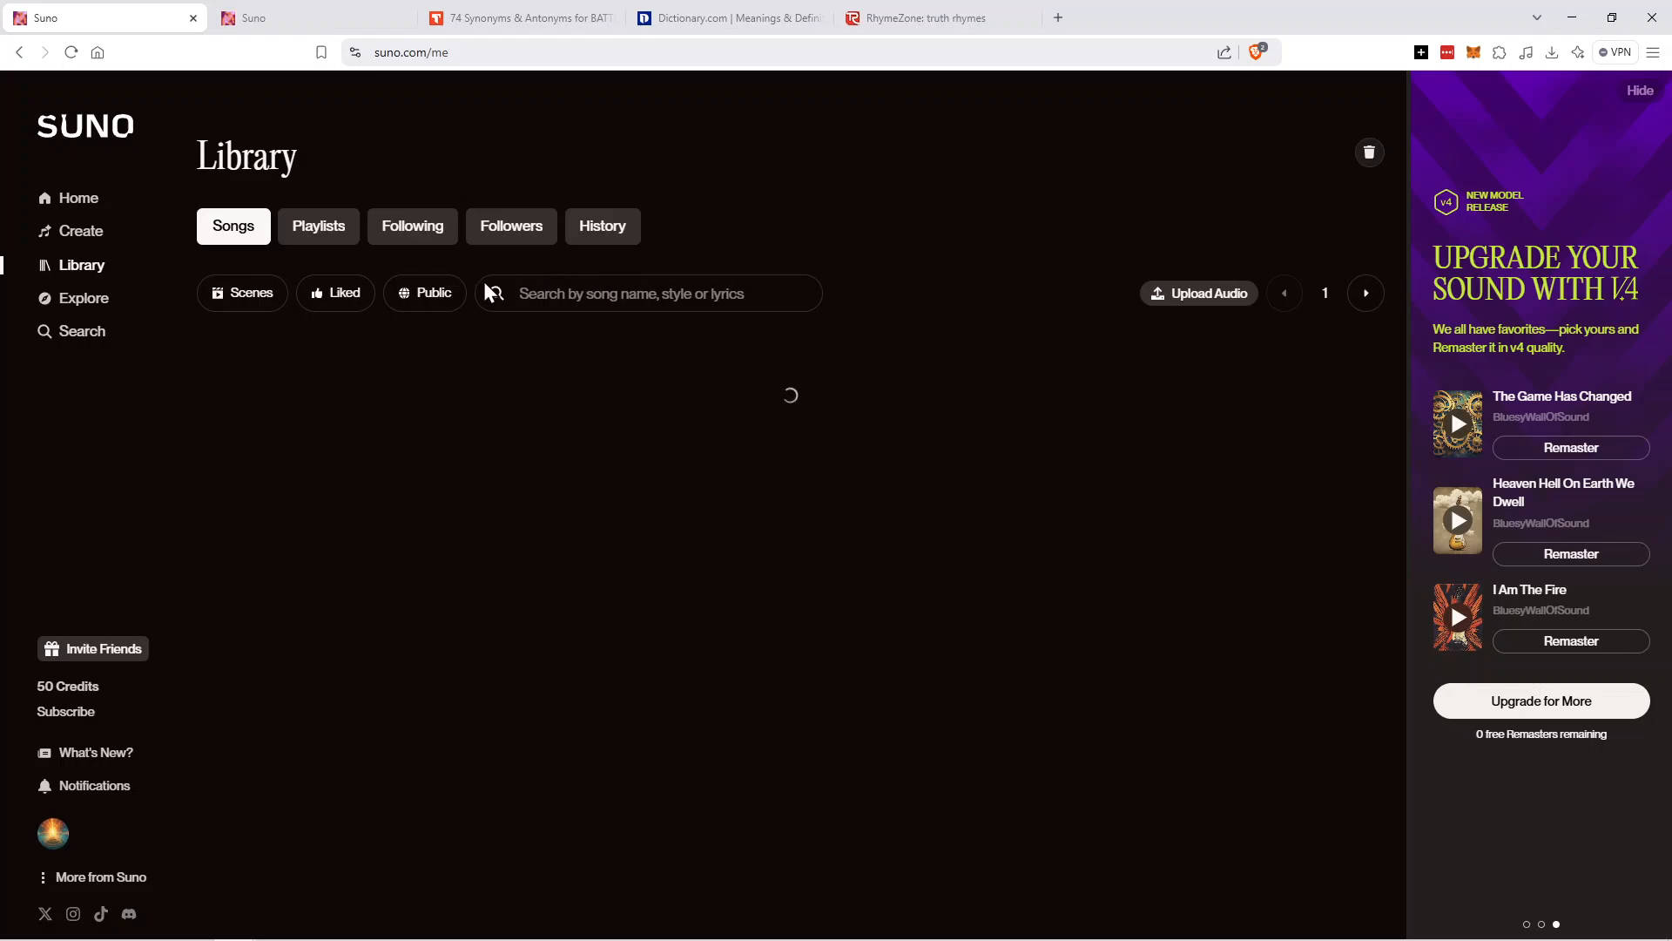
pyautogui.click(513, 237)
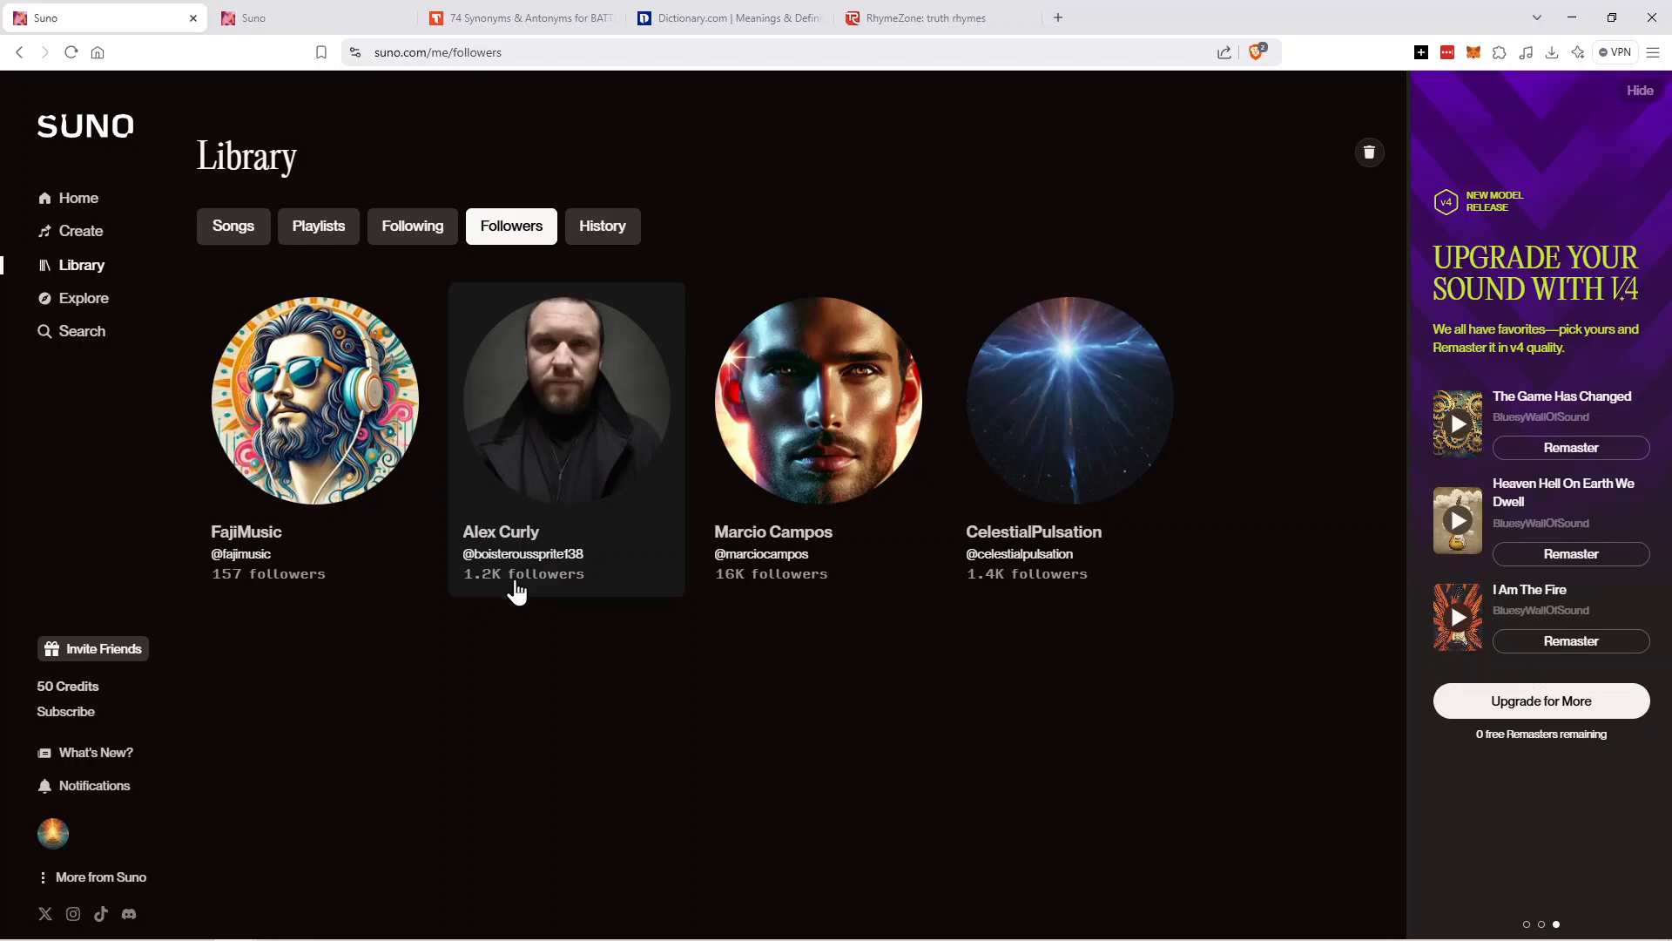
pyautogui.moveTo(517, 591)
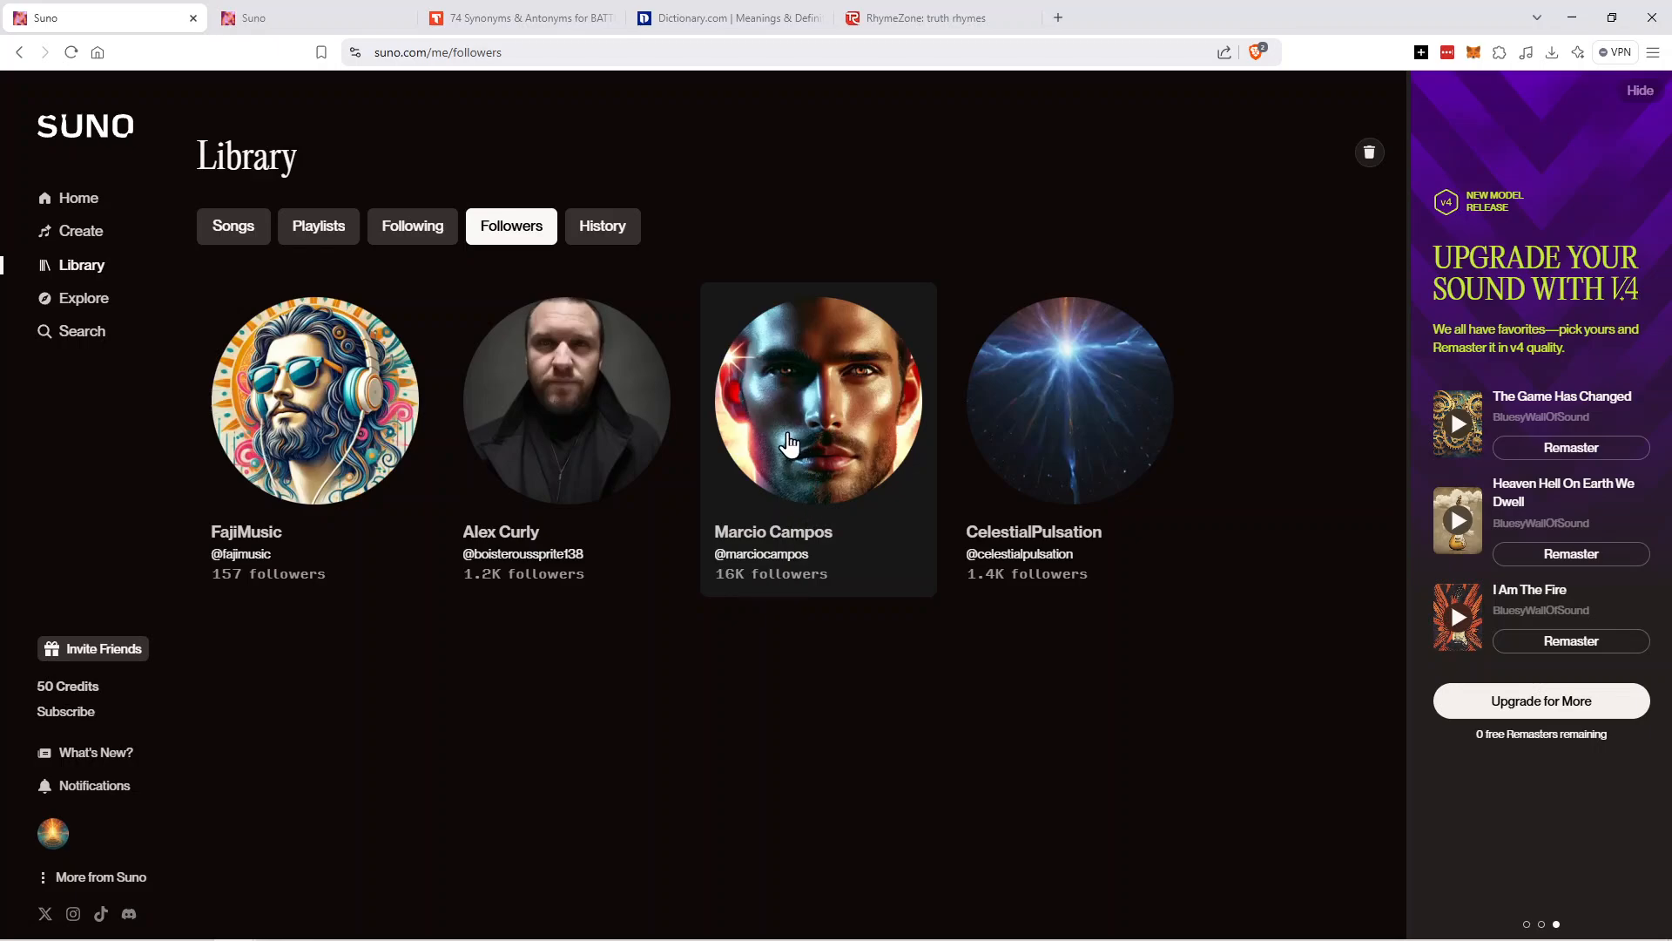
pyautogui.click(789, 445)
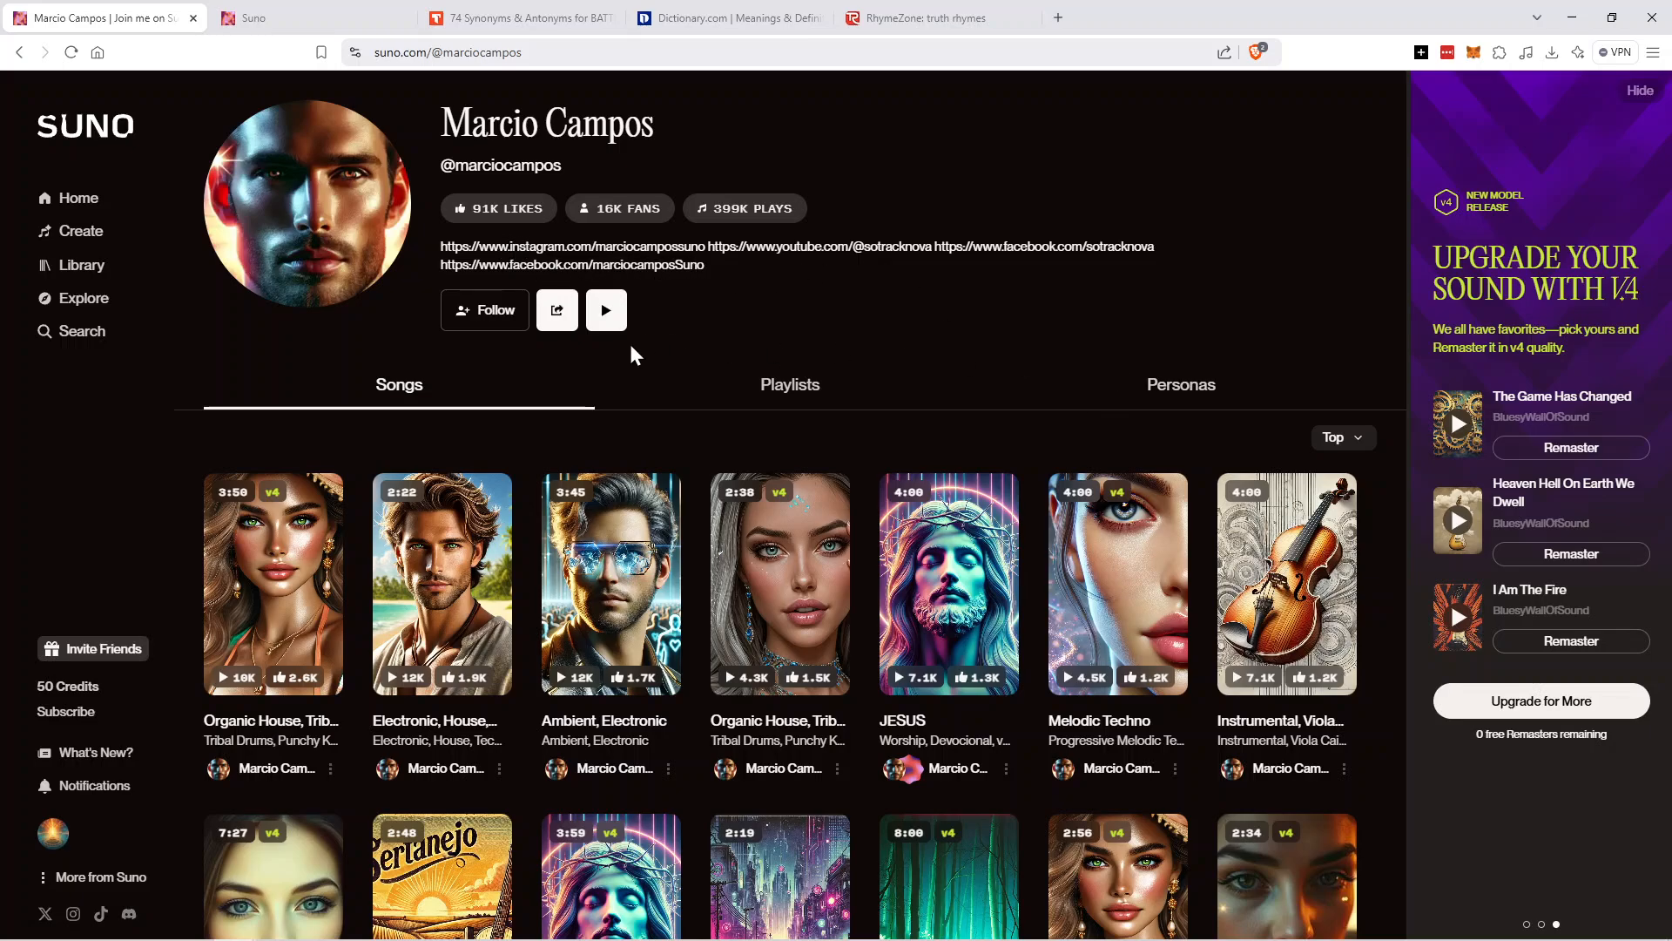
# Play Melodic Techno and Instrumental, Viola Caipira from the profile and read through the lyrics of each.
pyautogui.scroll(-3, 702, 377)
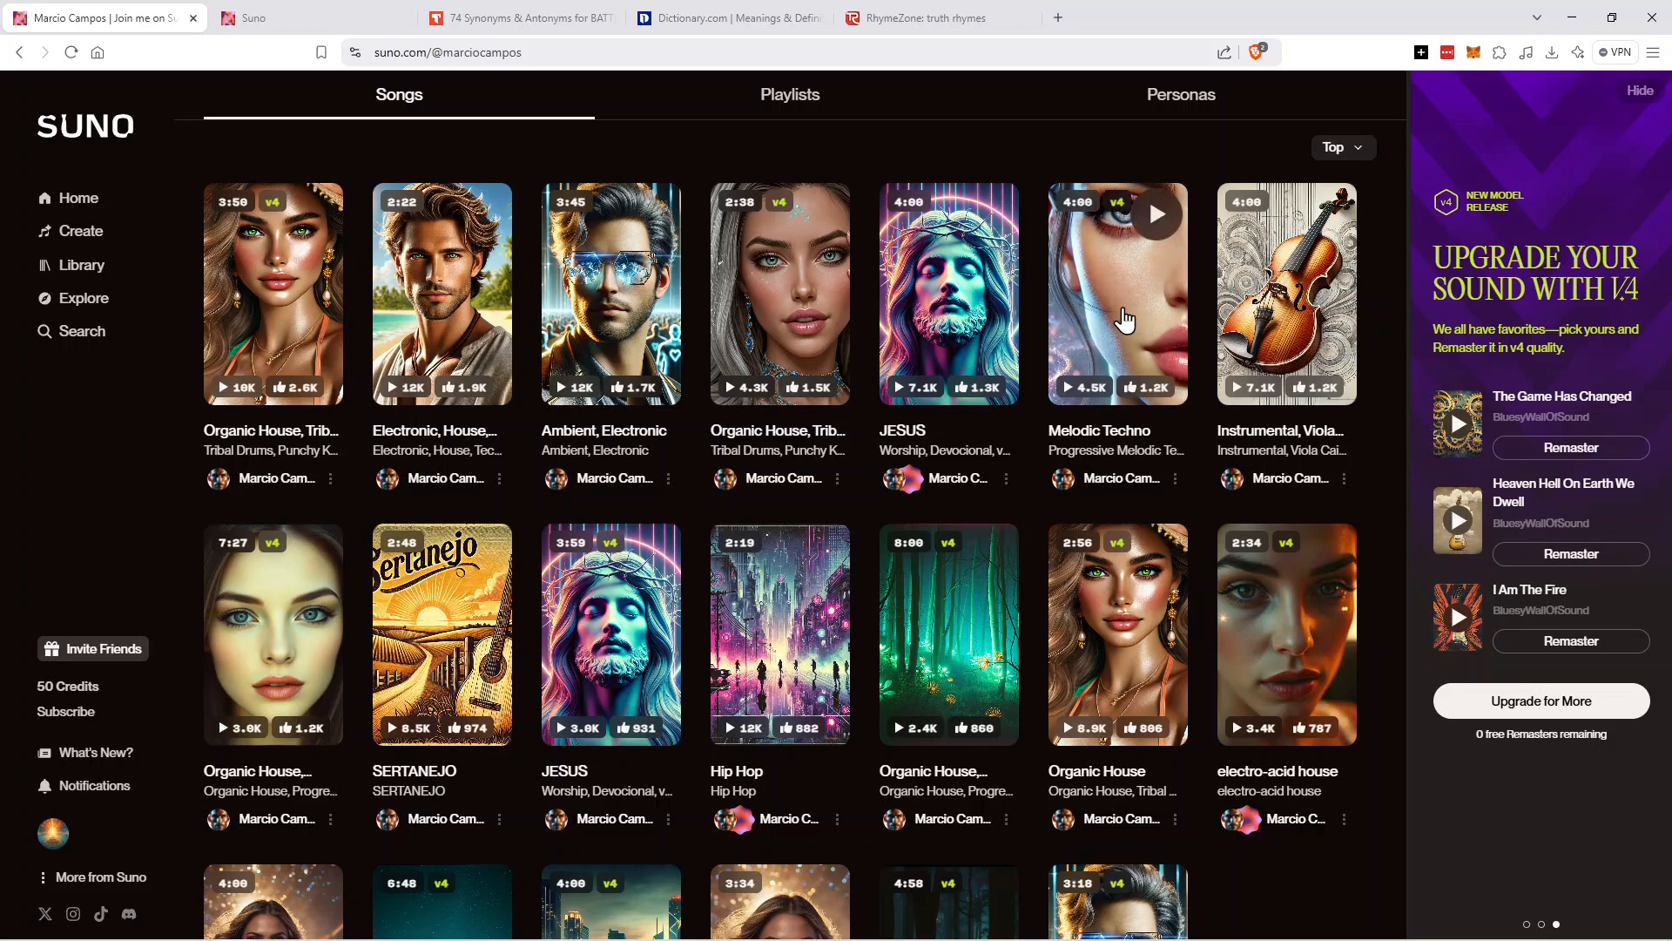
pyautogui.click(1135, 322)
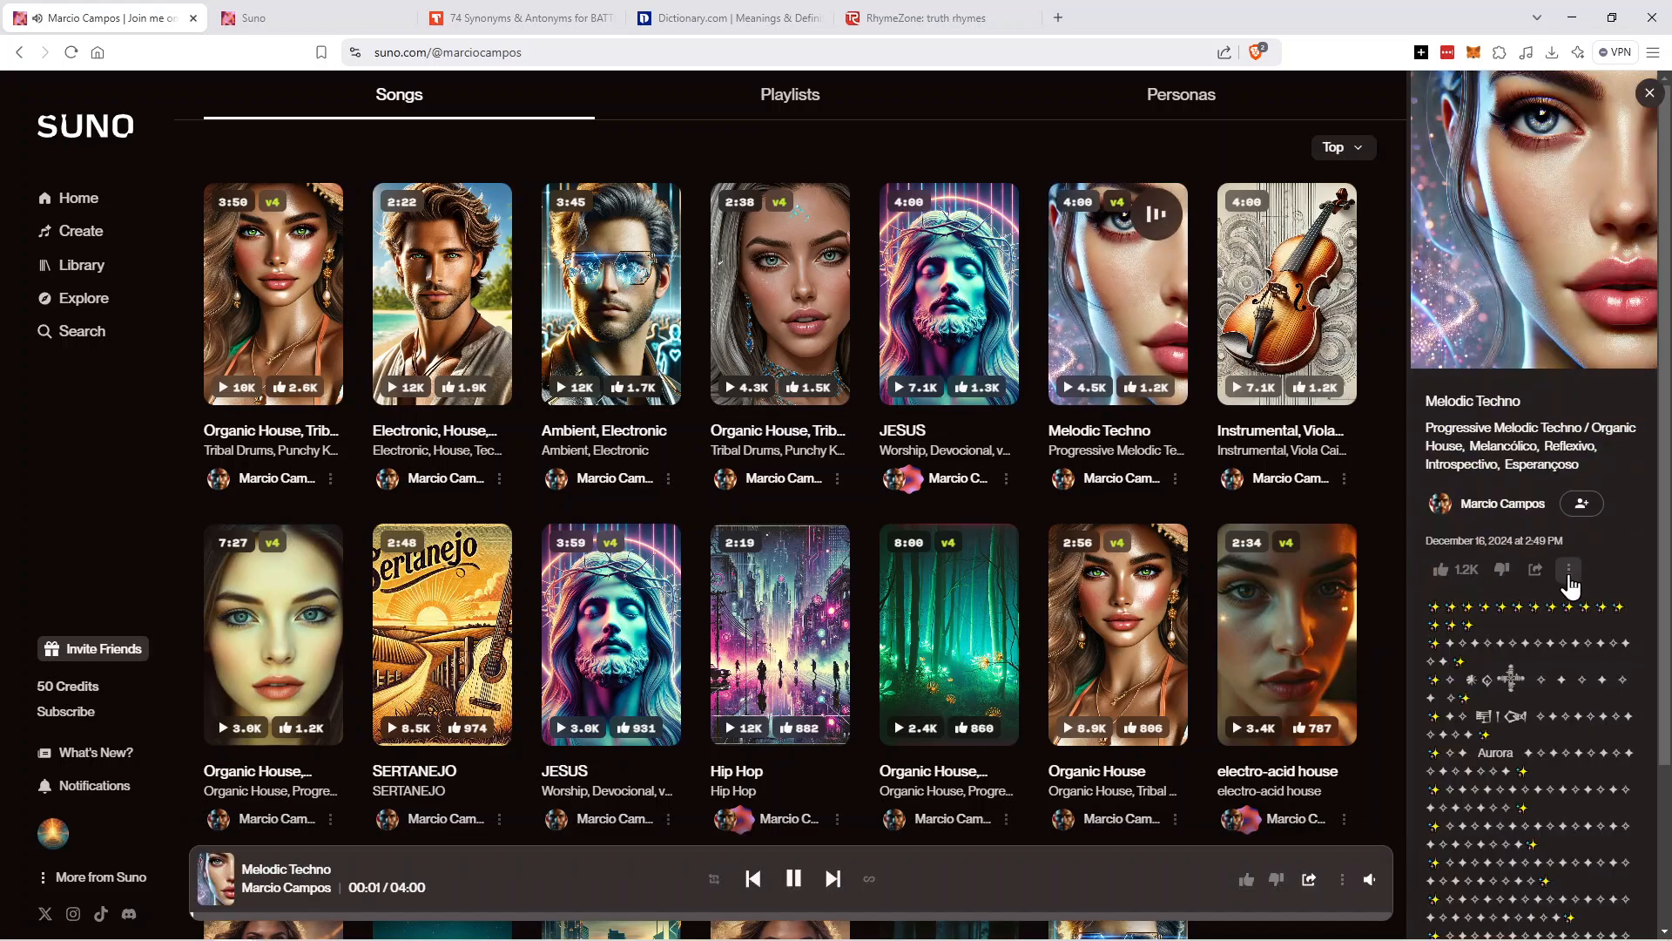
pyautogui.scroll(-1, 1590, 597)
pyautogui.scroll(-2, 1591, 592)
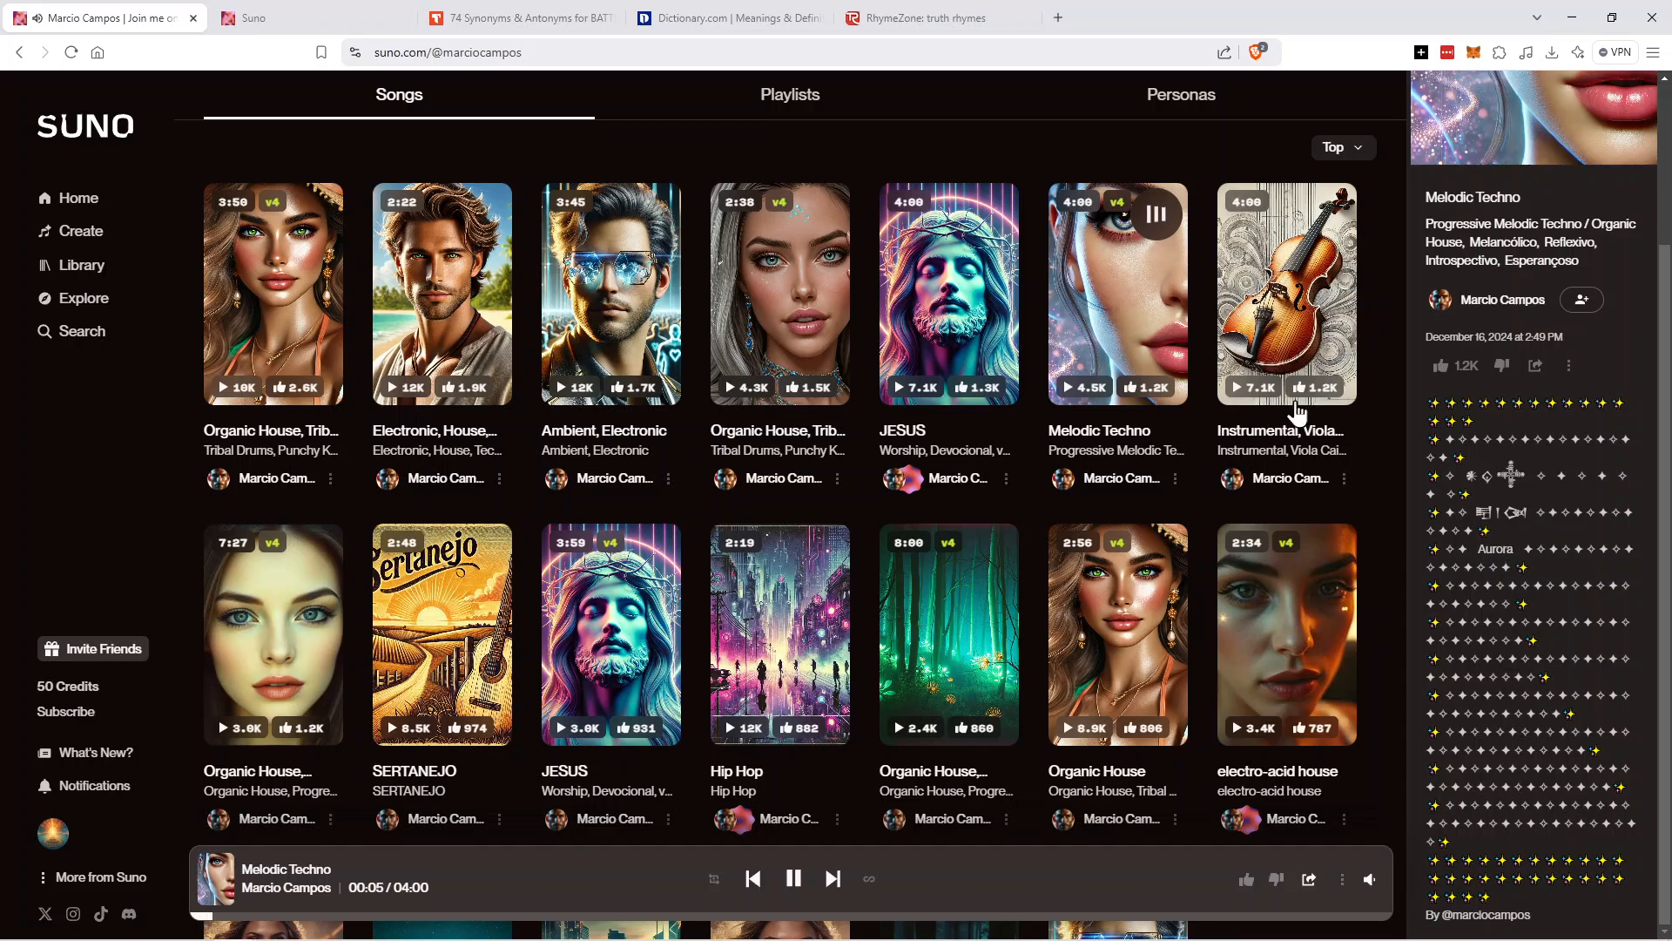
pyautogui.click(1295, 338)
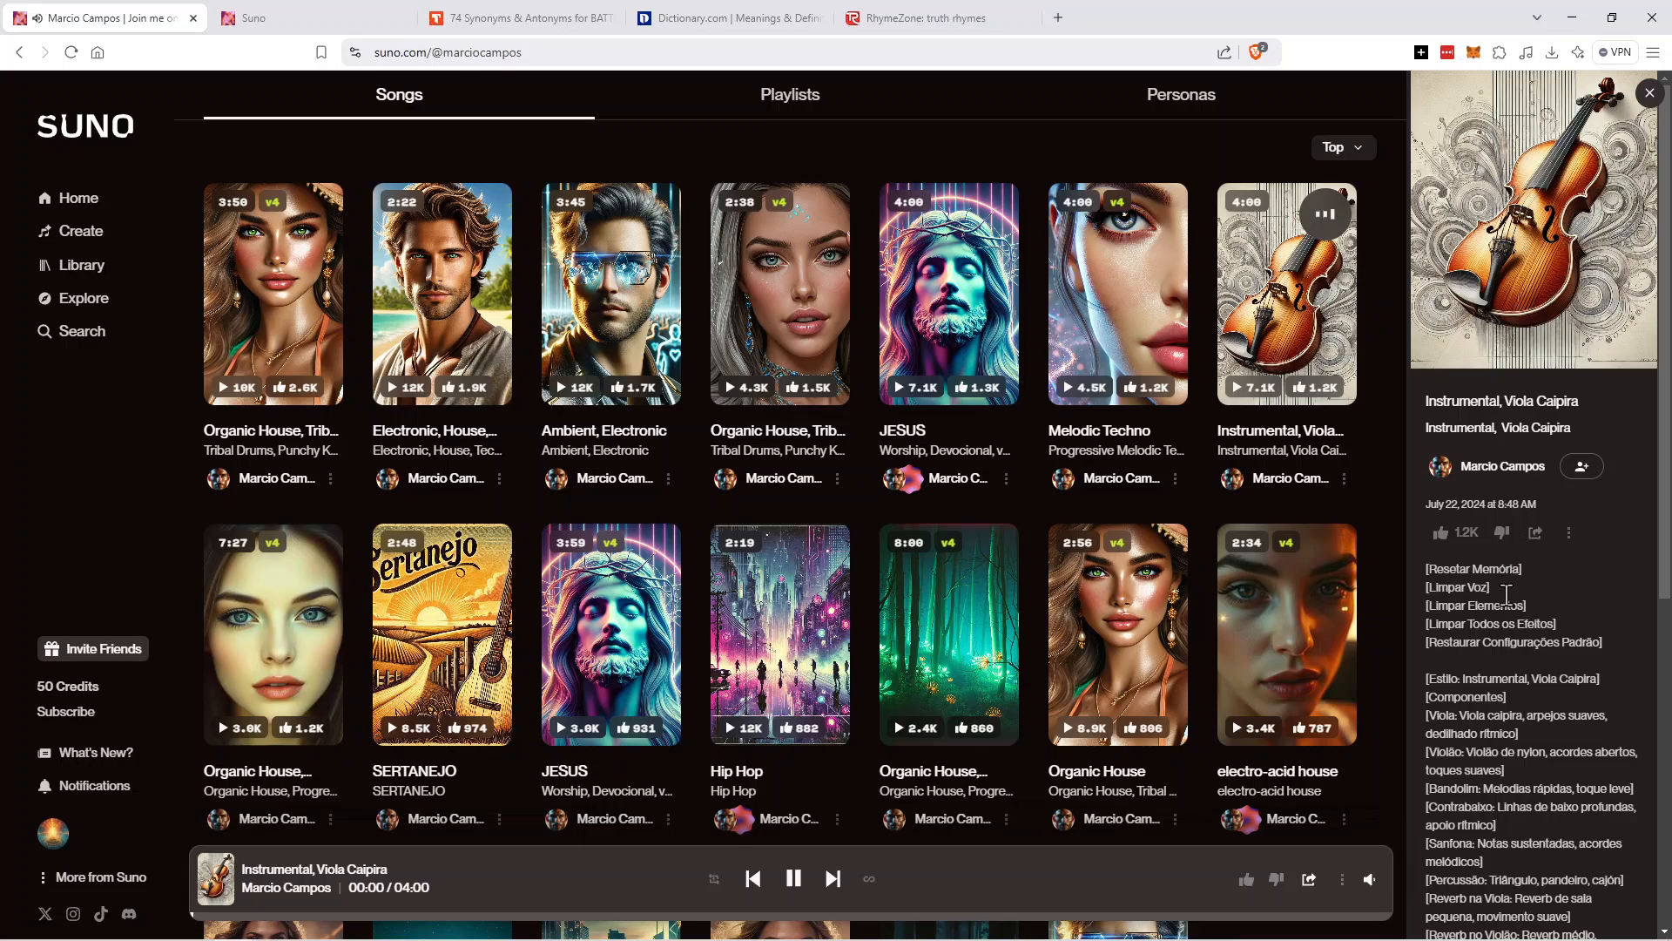
pyautogui.scroll(-6, 1506, 595)
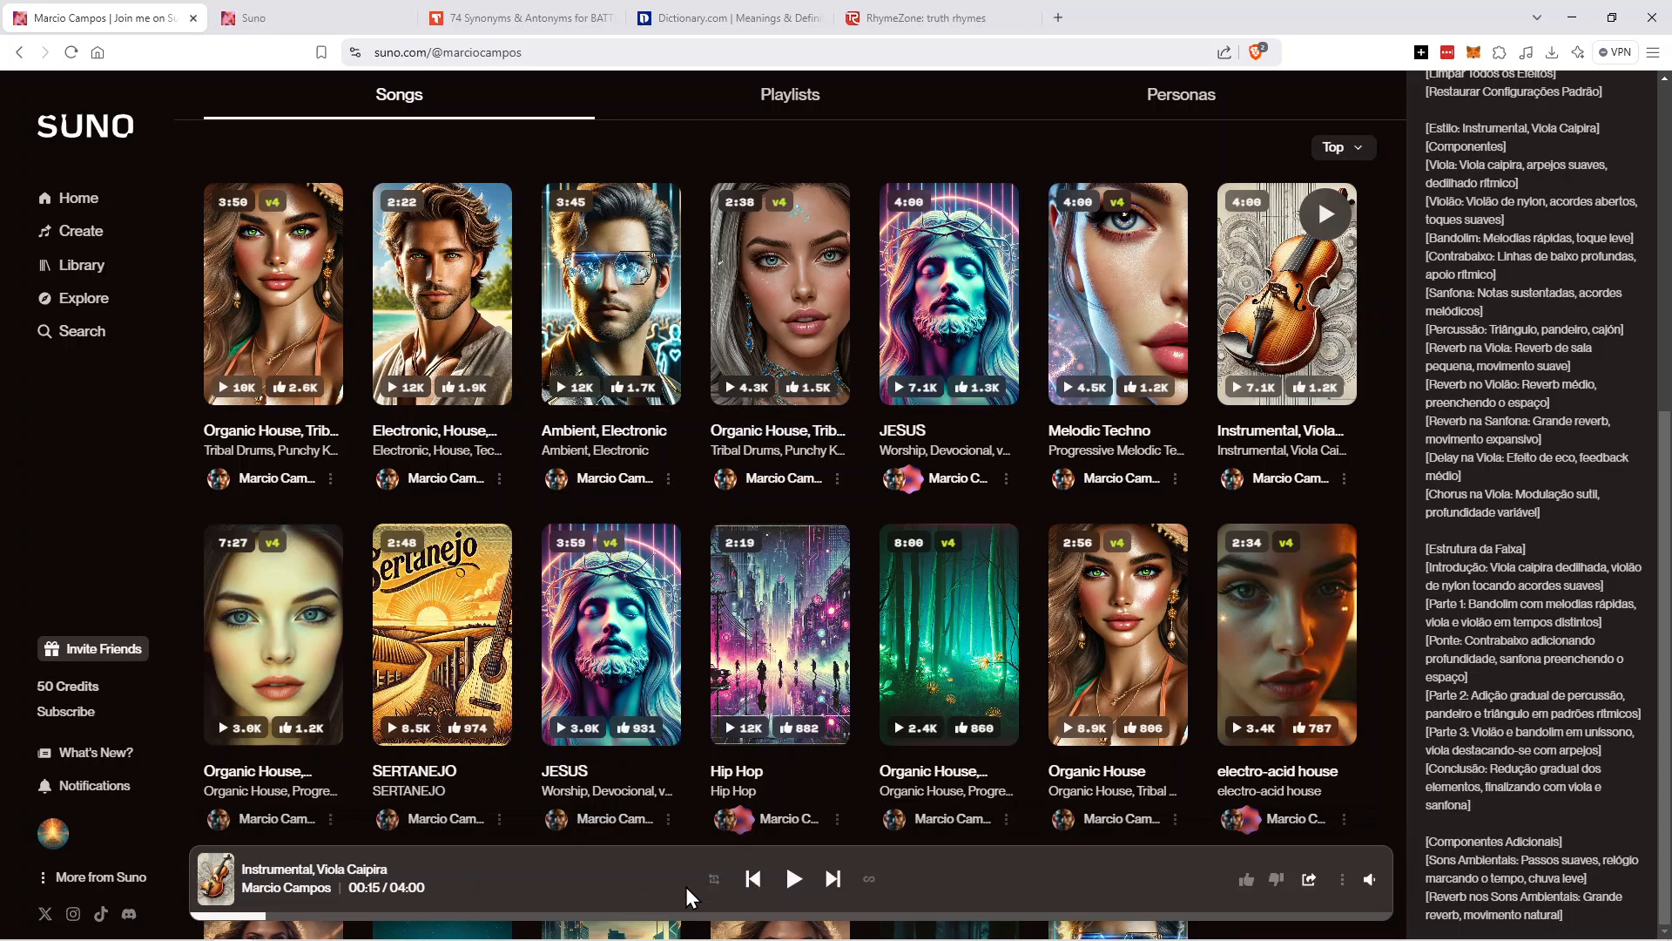
# Try the playback repeat modes and restore the default for Instrumental, Viola Caipira.
pyautogui.click(715, 882)
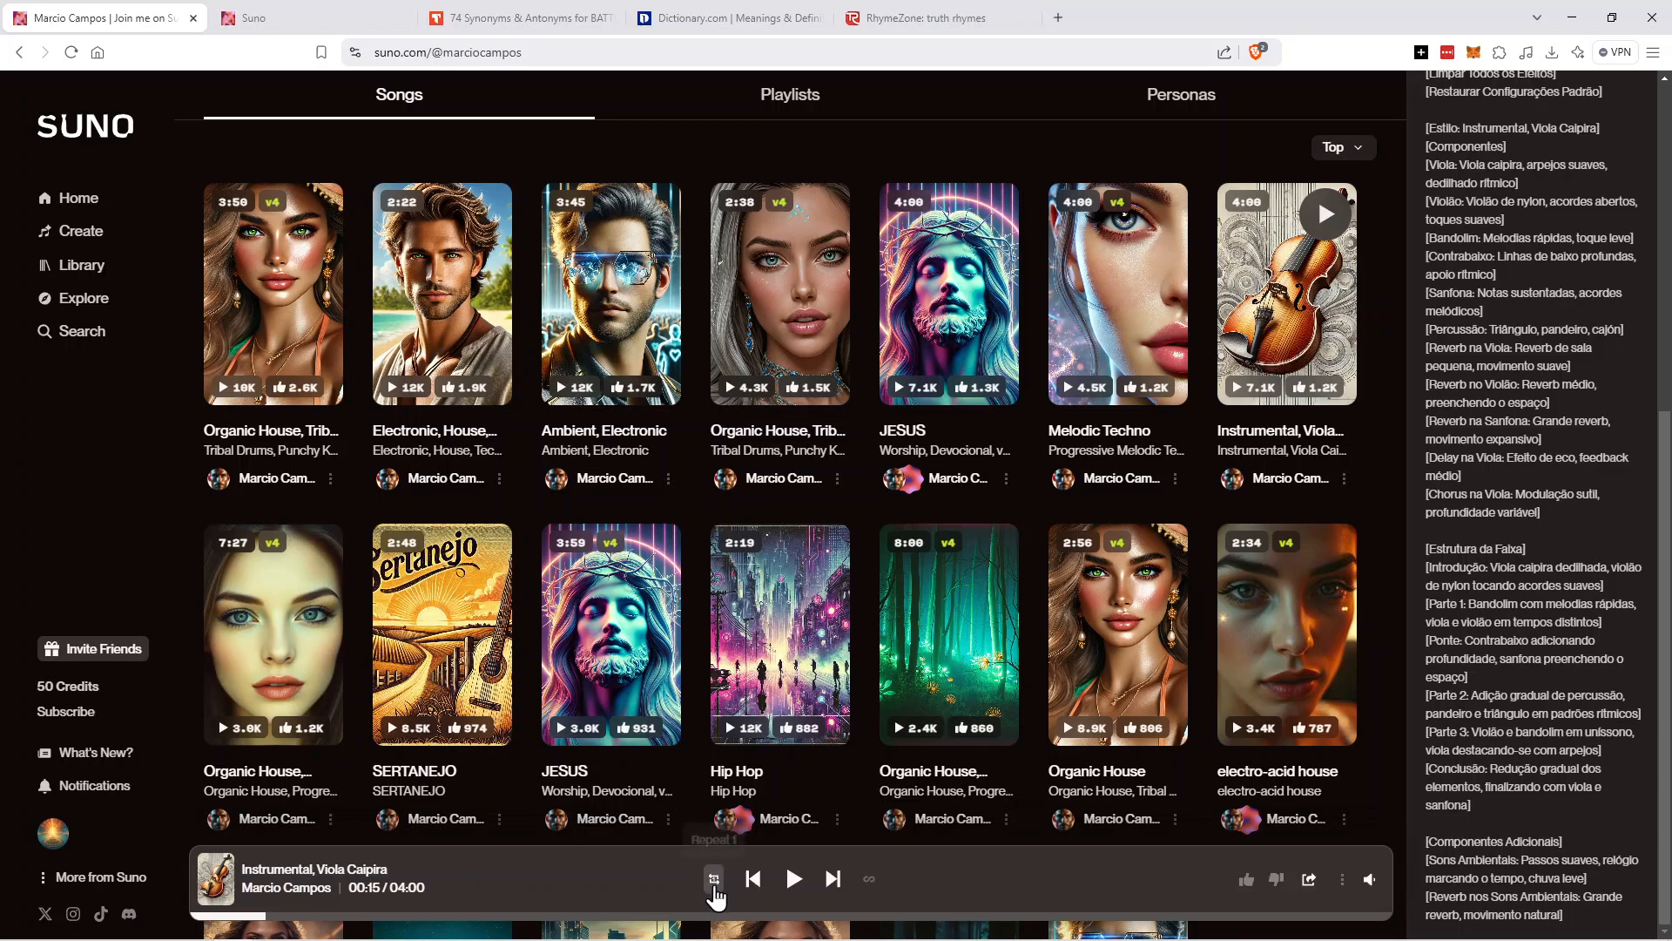
pyautogui.click(716, 882)
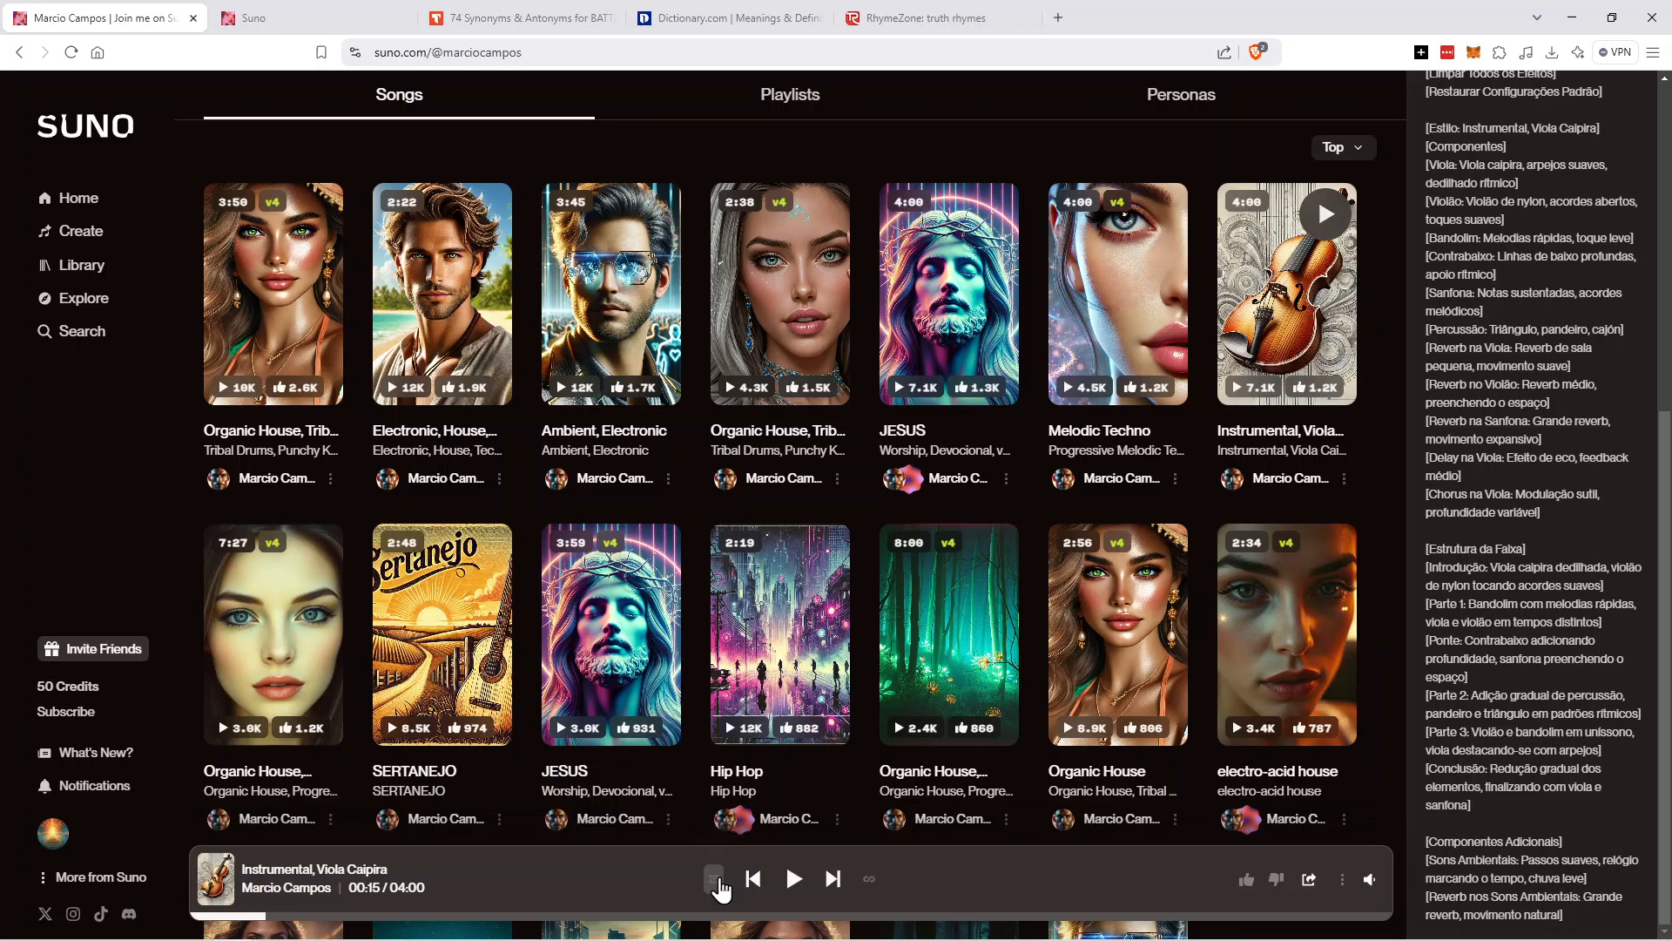
pyautogui.click(872, 881)
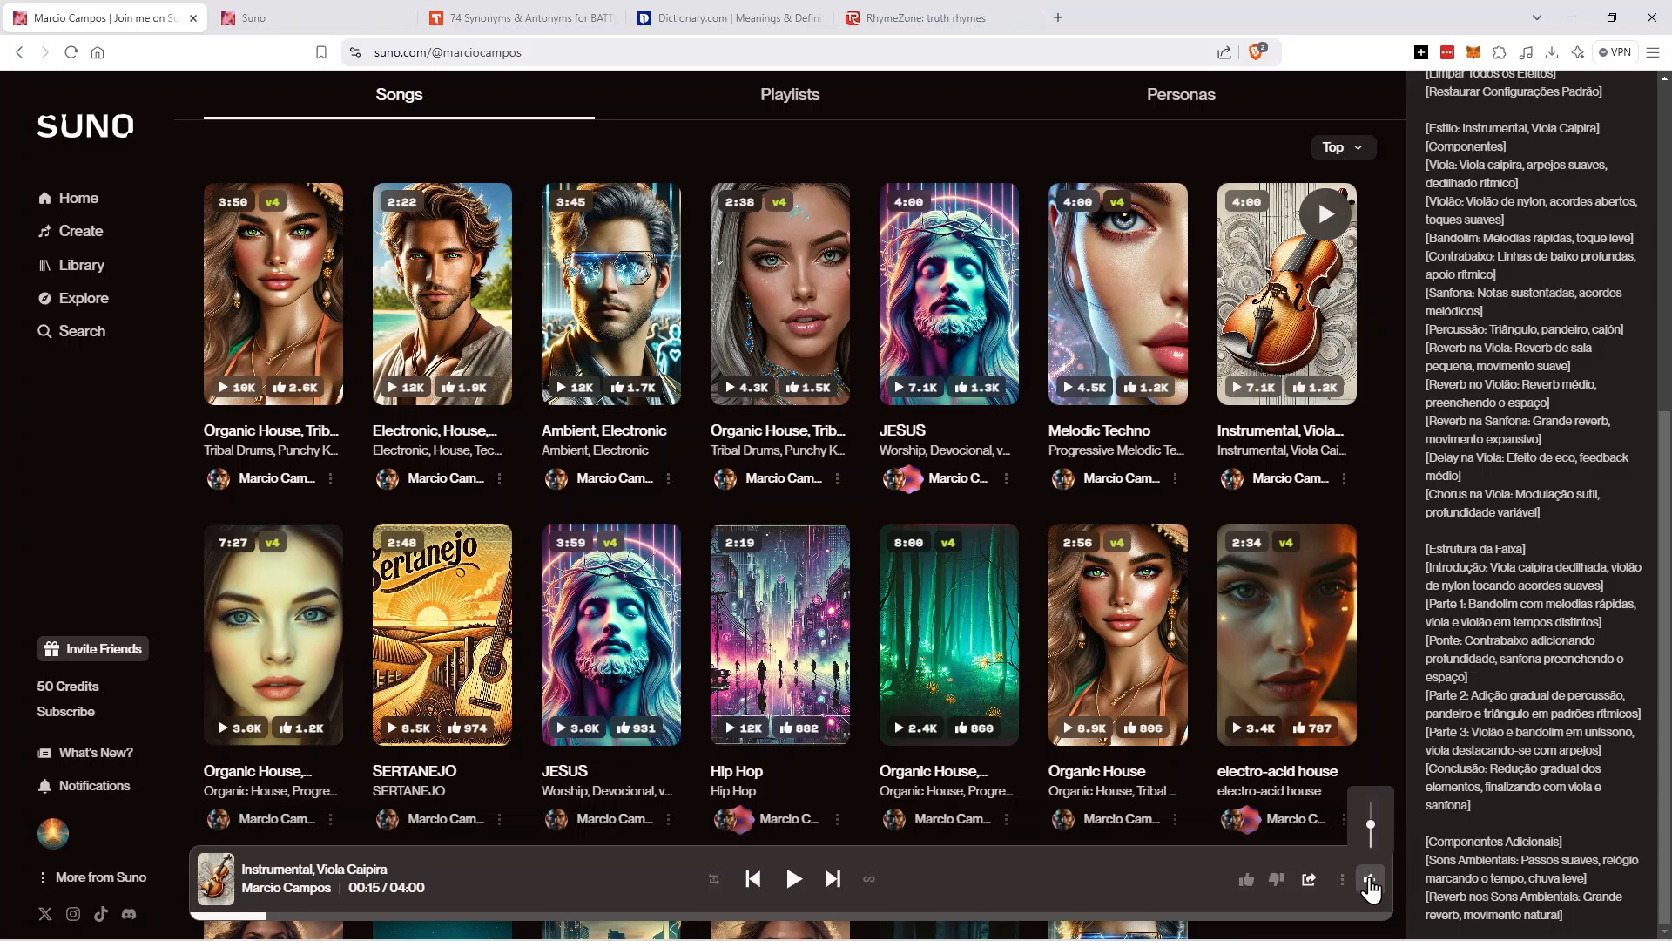
# Return to the followers list and browse the songs on the profile of the account with 1.2K followers.
pyautogui.click(20, 53)
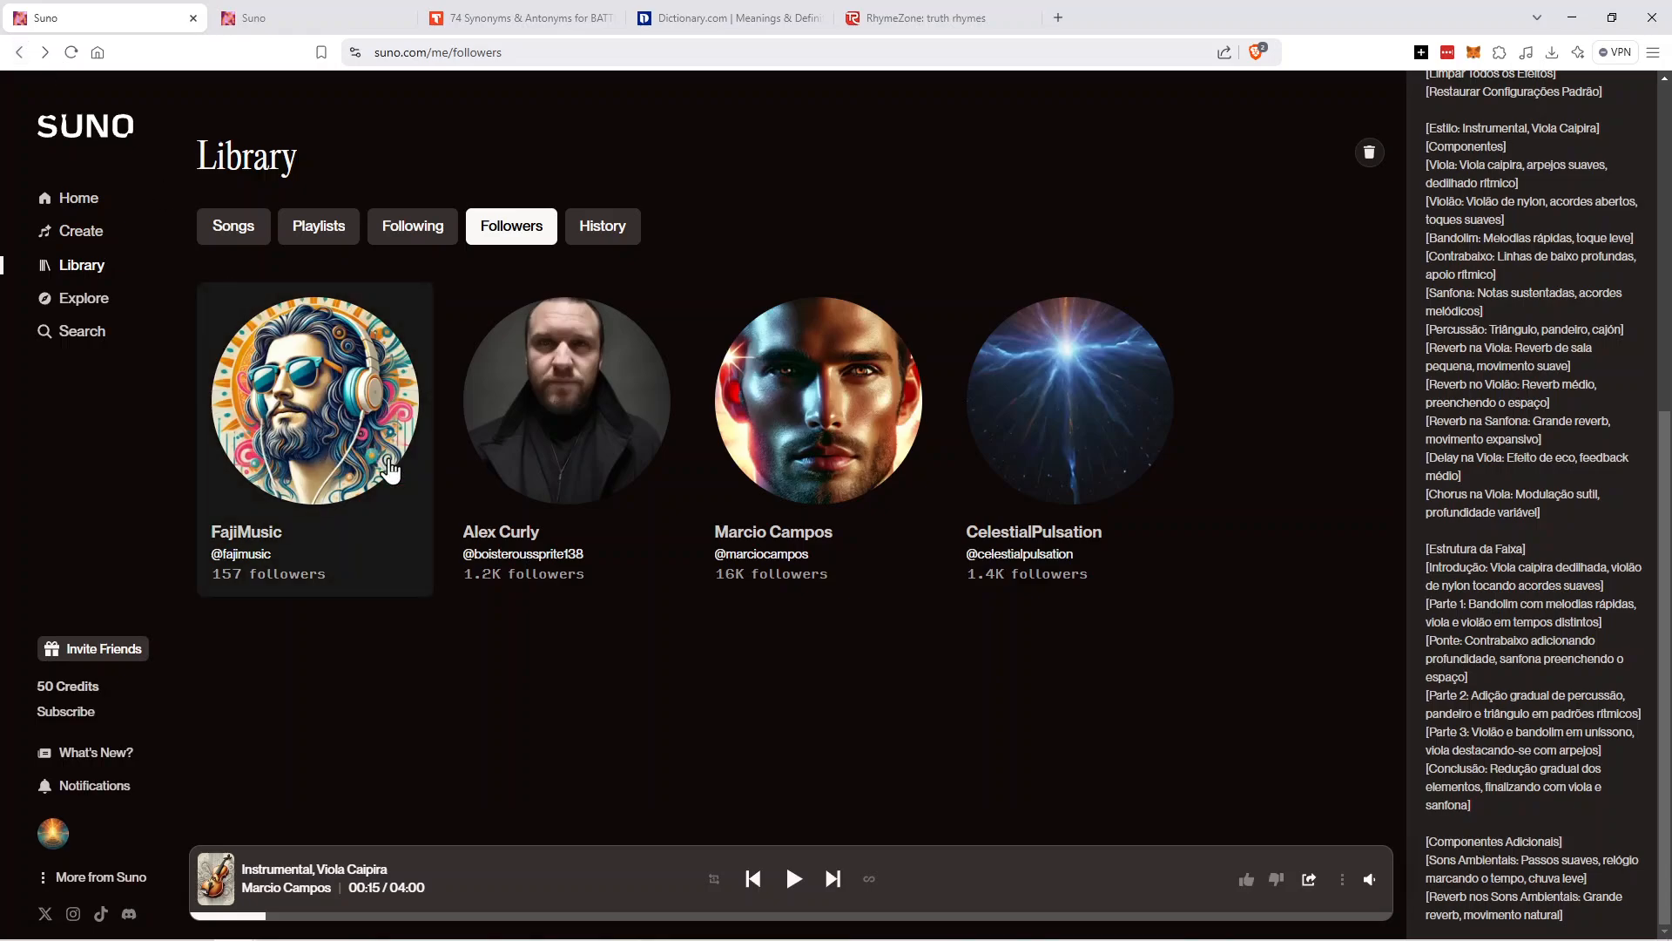
pyautogui.click(561, 444)
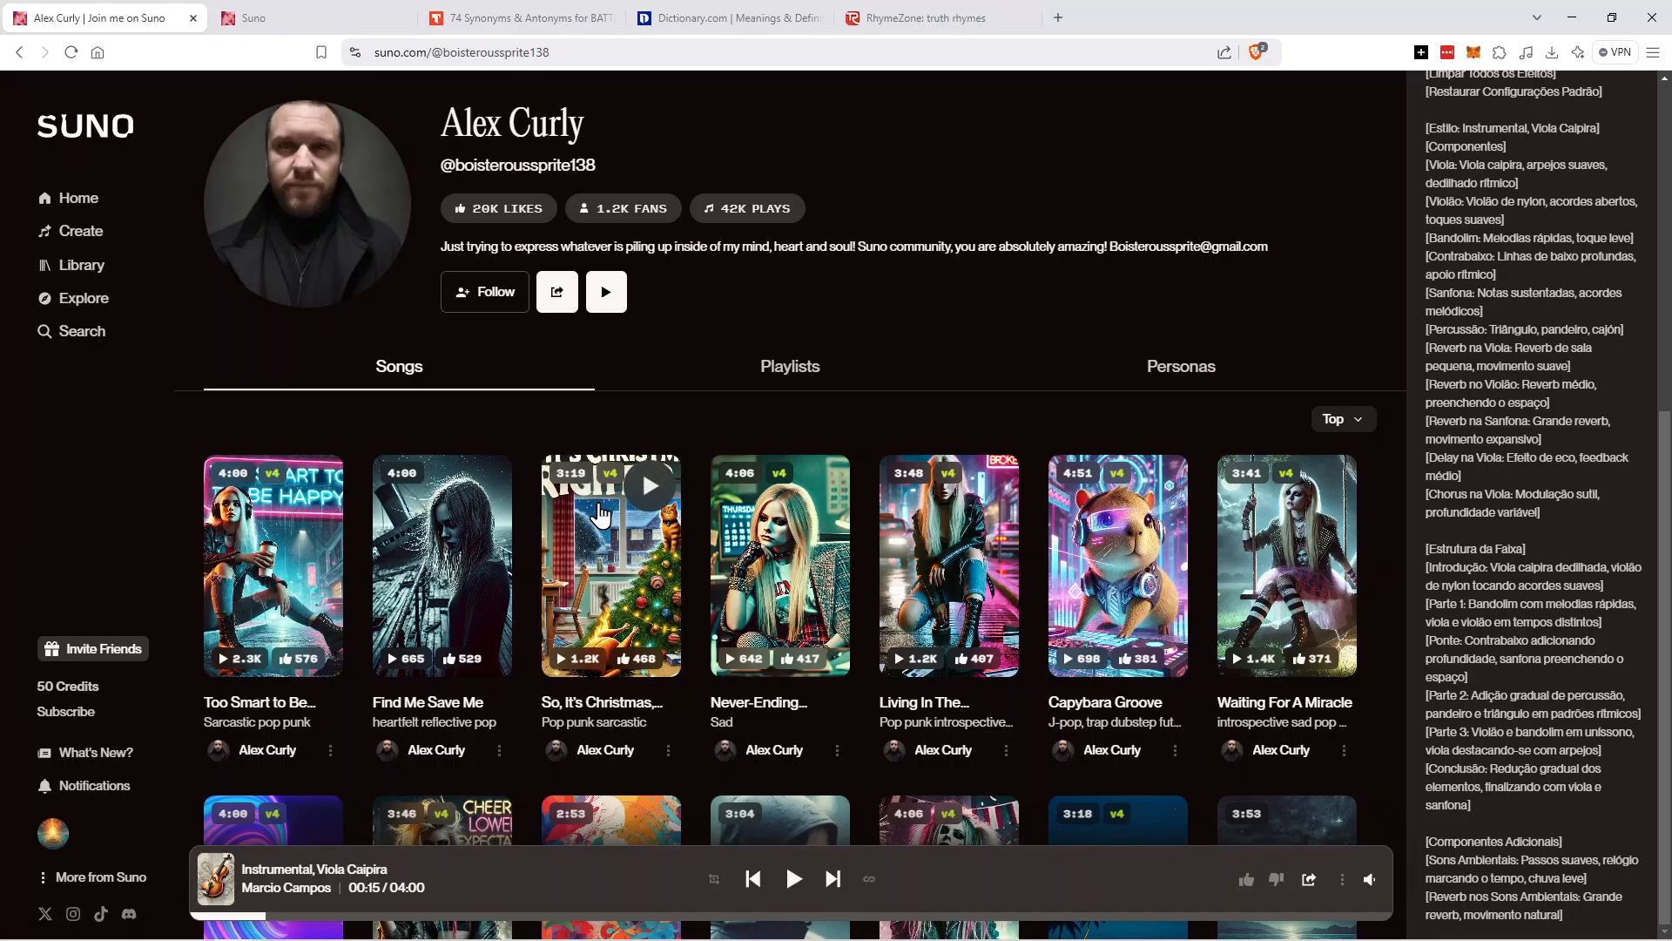
pyautogui.scroll(-10, 601, 514)
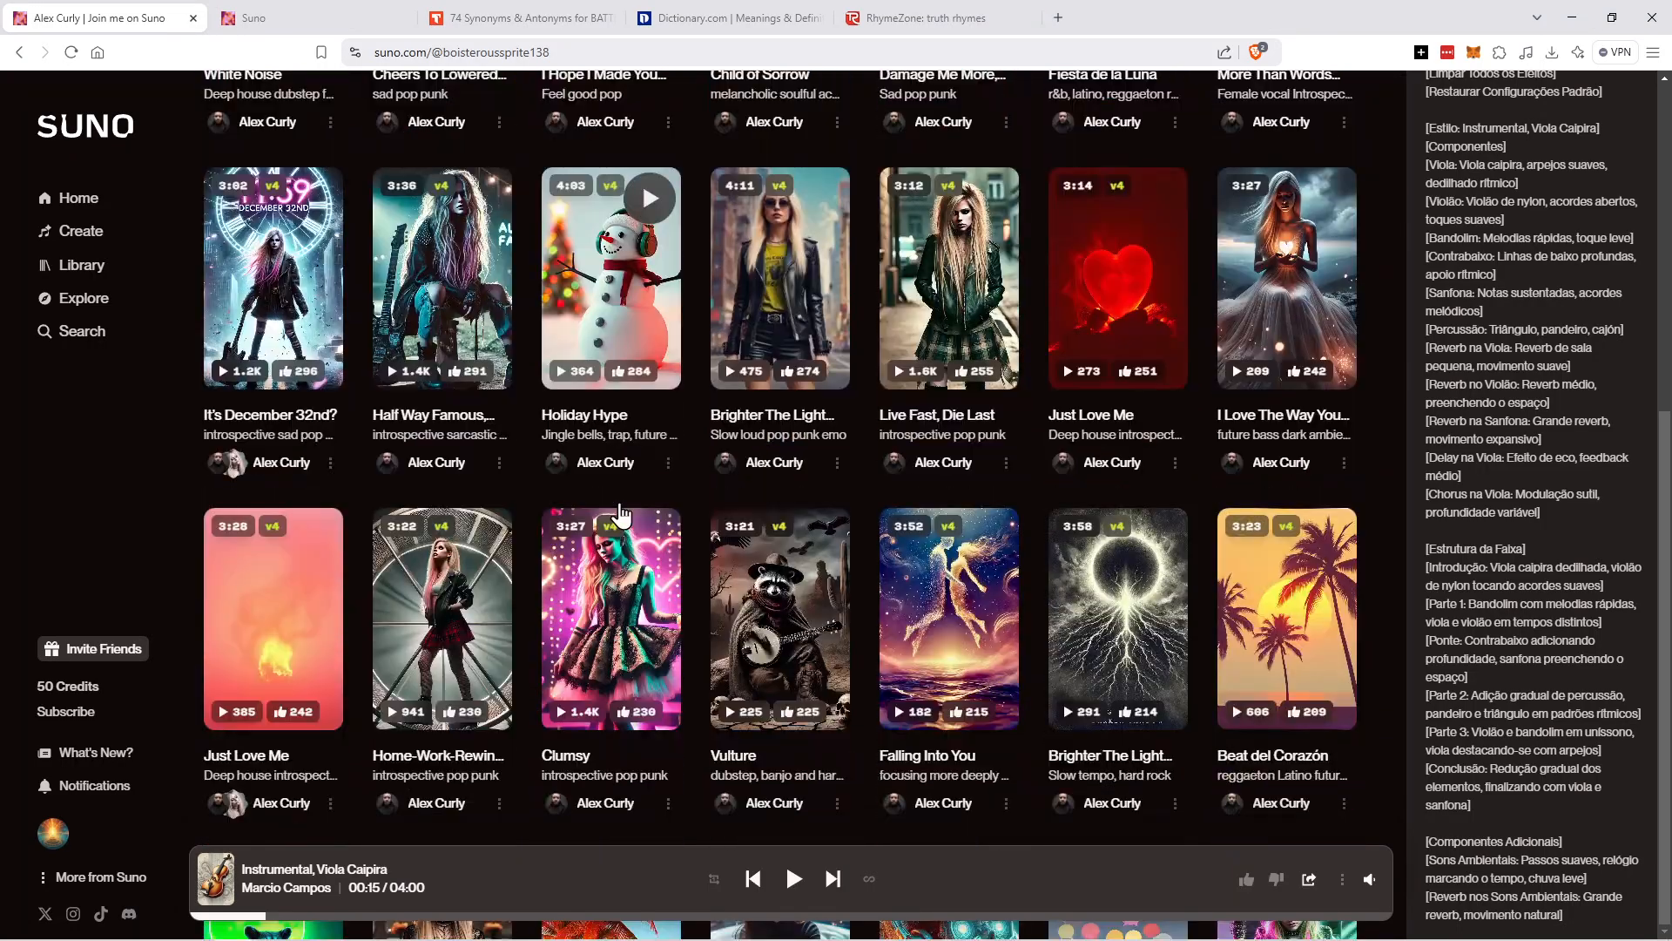
pyautogui.scroll(-20, 620, 514)
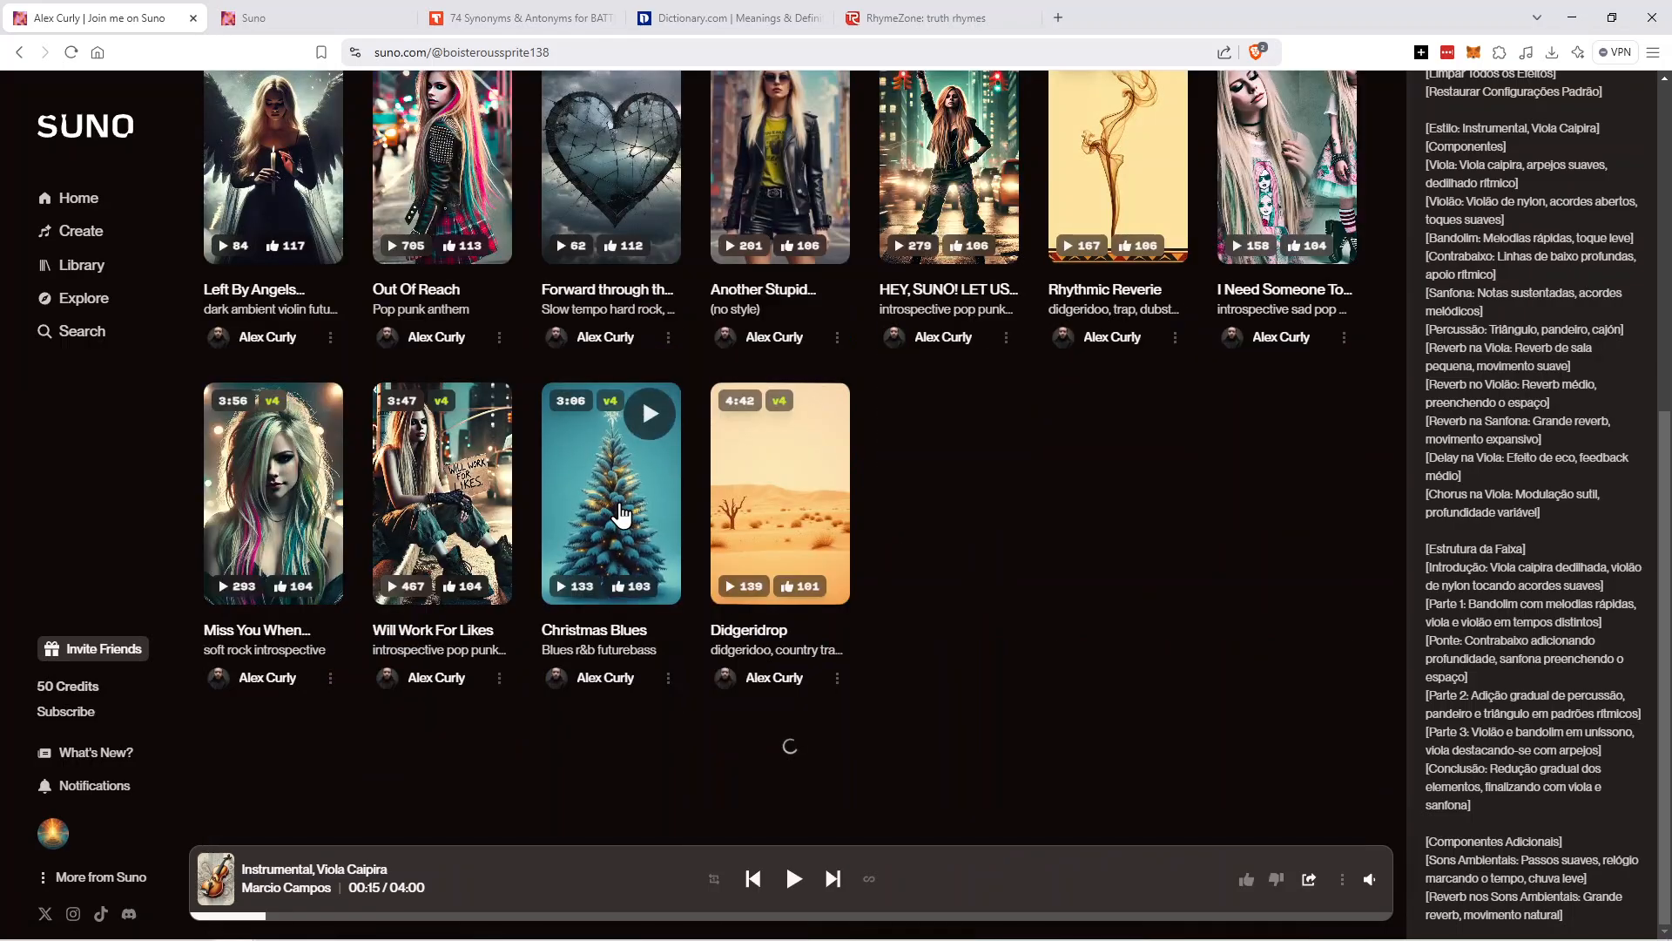
pyautogui.scroll(20, 620, 514)
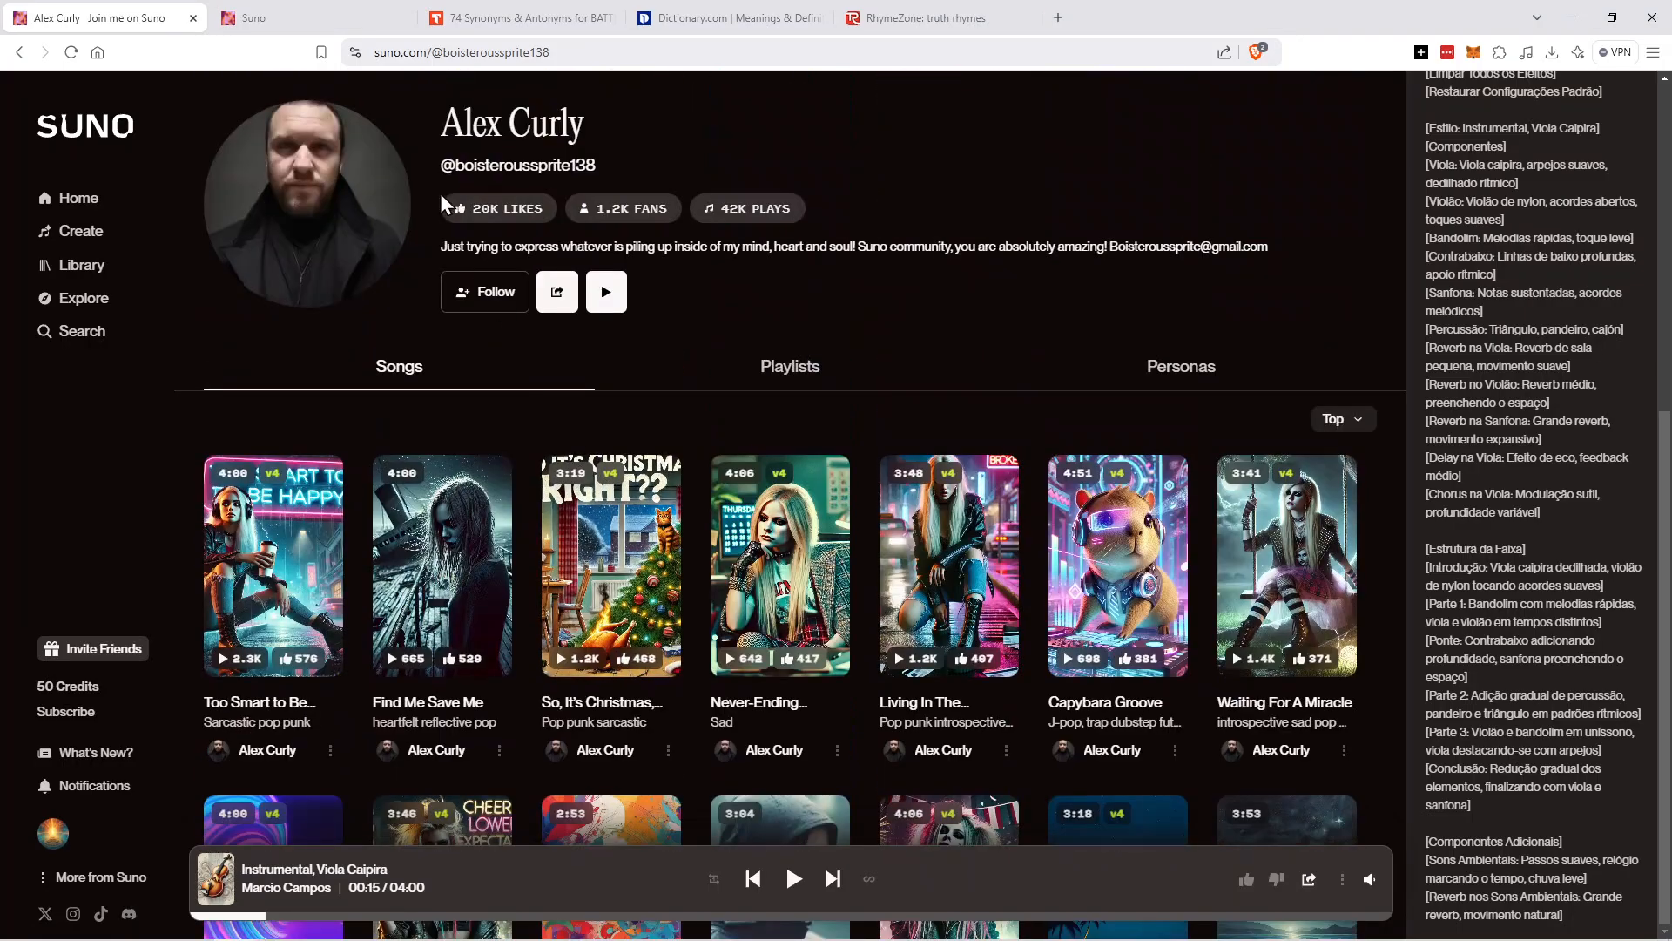
# Go back to the followers list and open the FajiMusic profile.
pyautogui.click(17, 53)
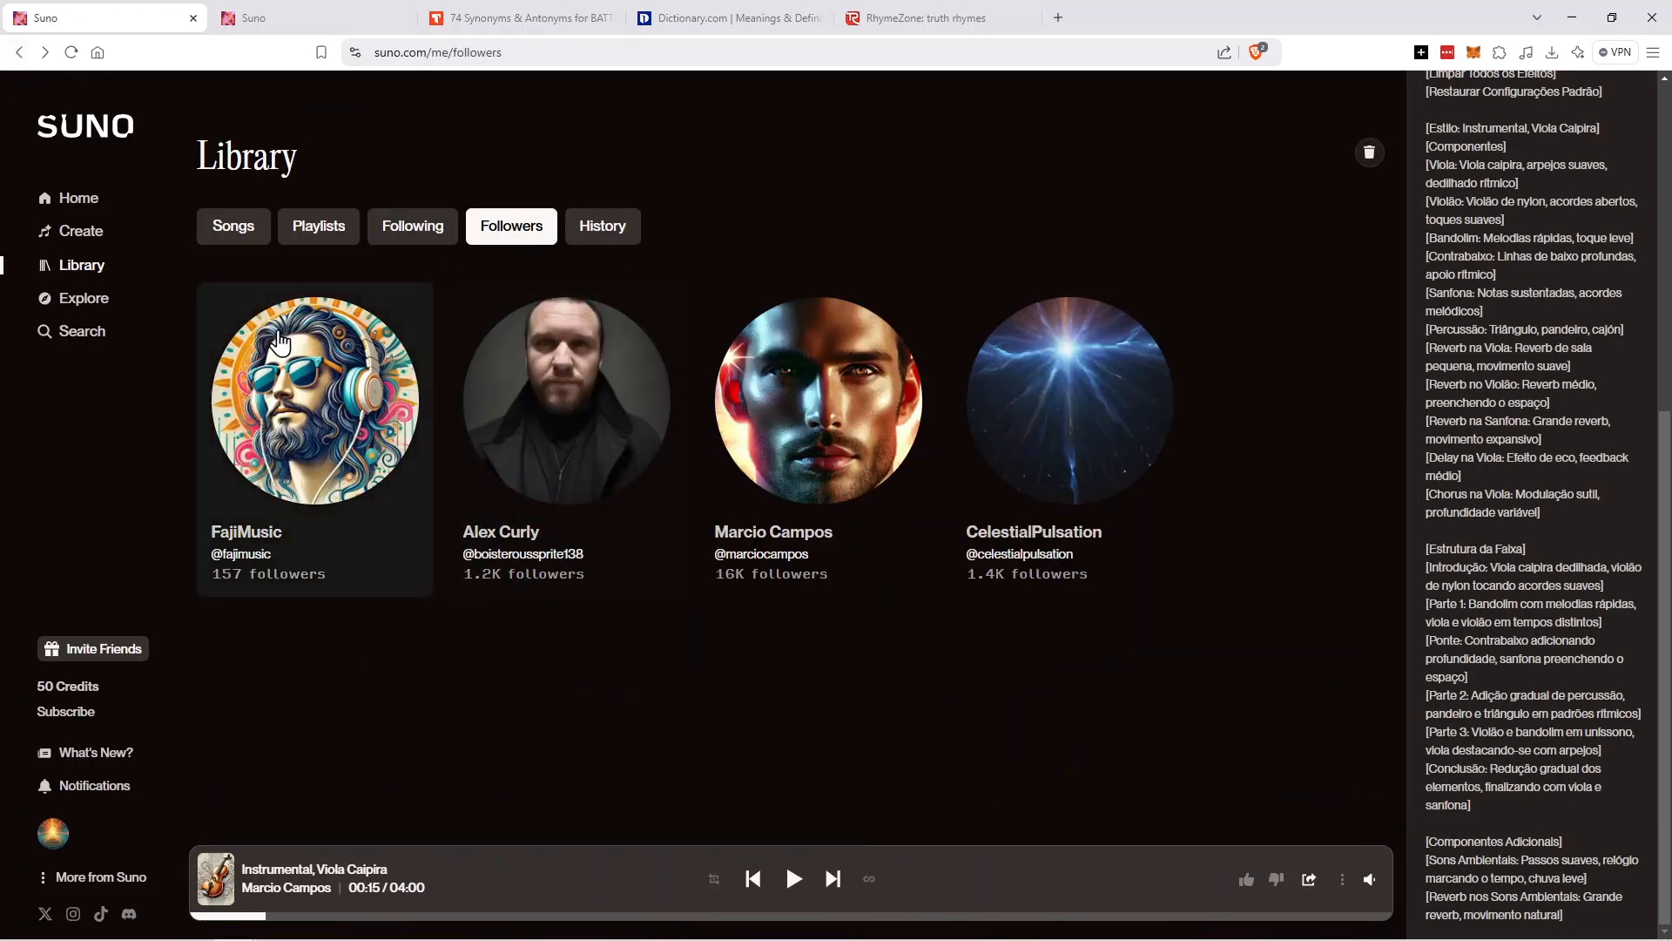
pyautogui.click(353, 335)
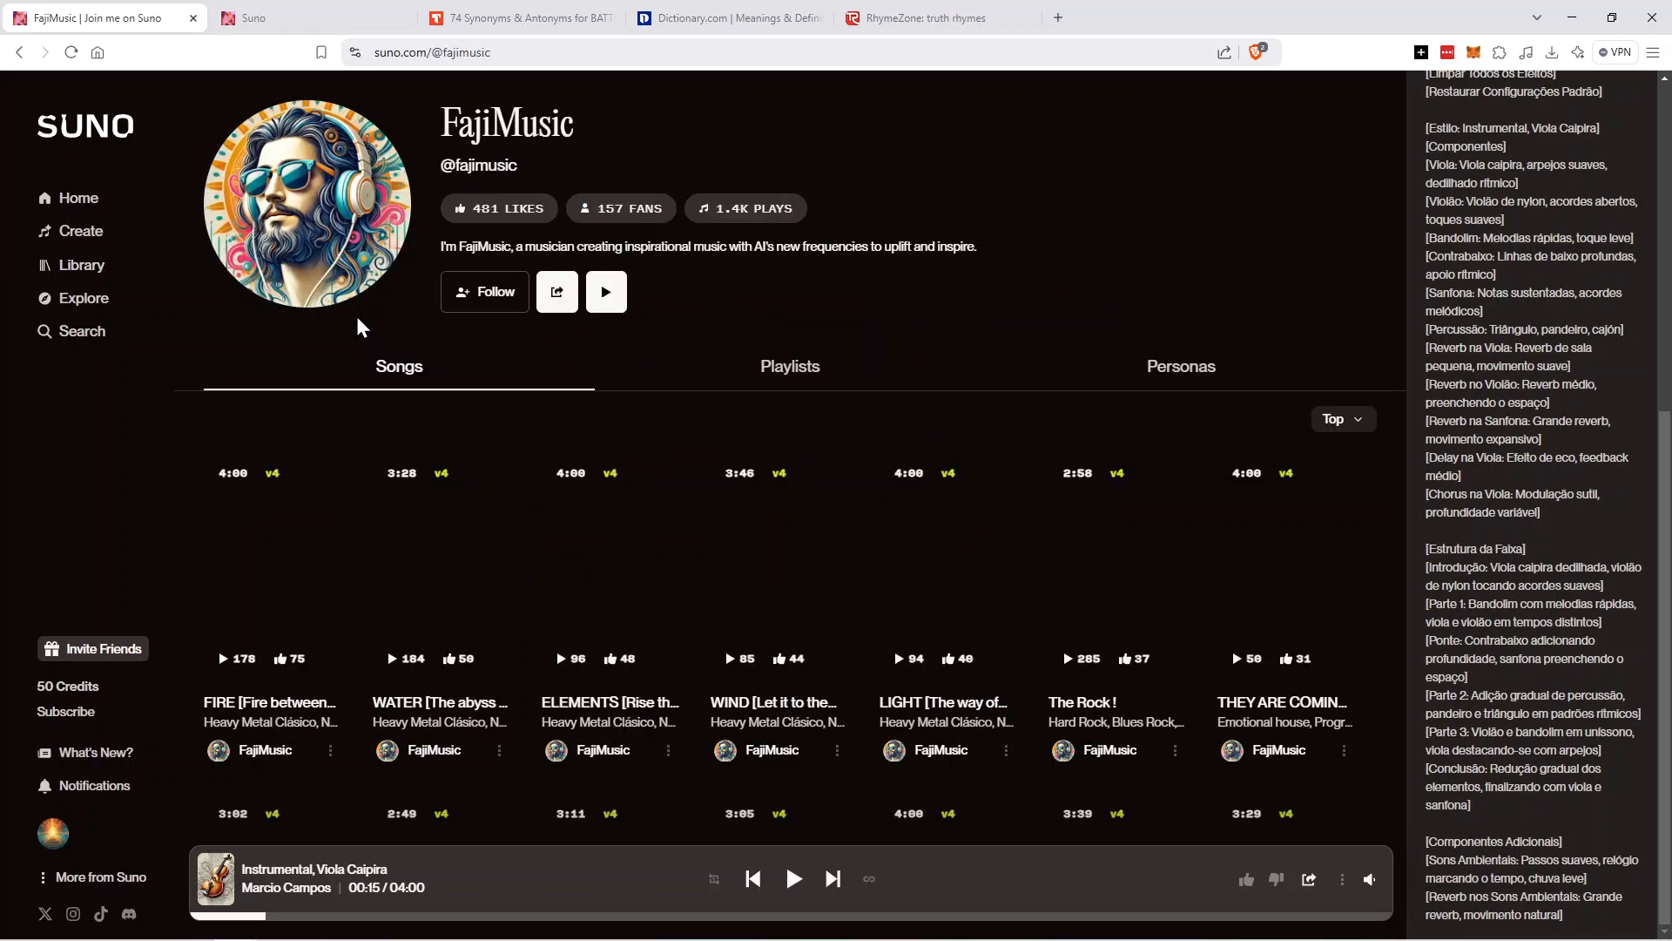
# Browse the songs on the FajiMusic profile and return to the songs in the library.
pyautogui.scroll(-7, 514, 396)
pyautogui.scroll(-1, 516, 397)
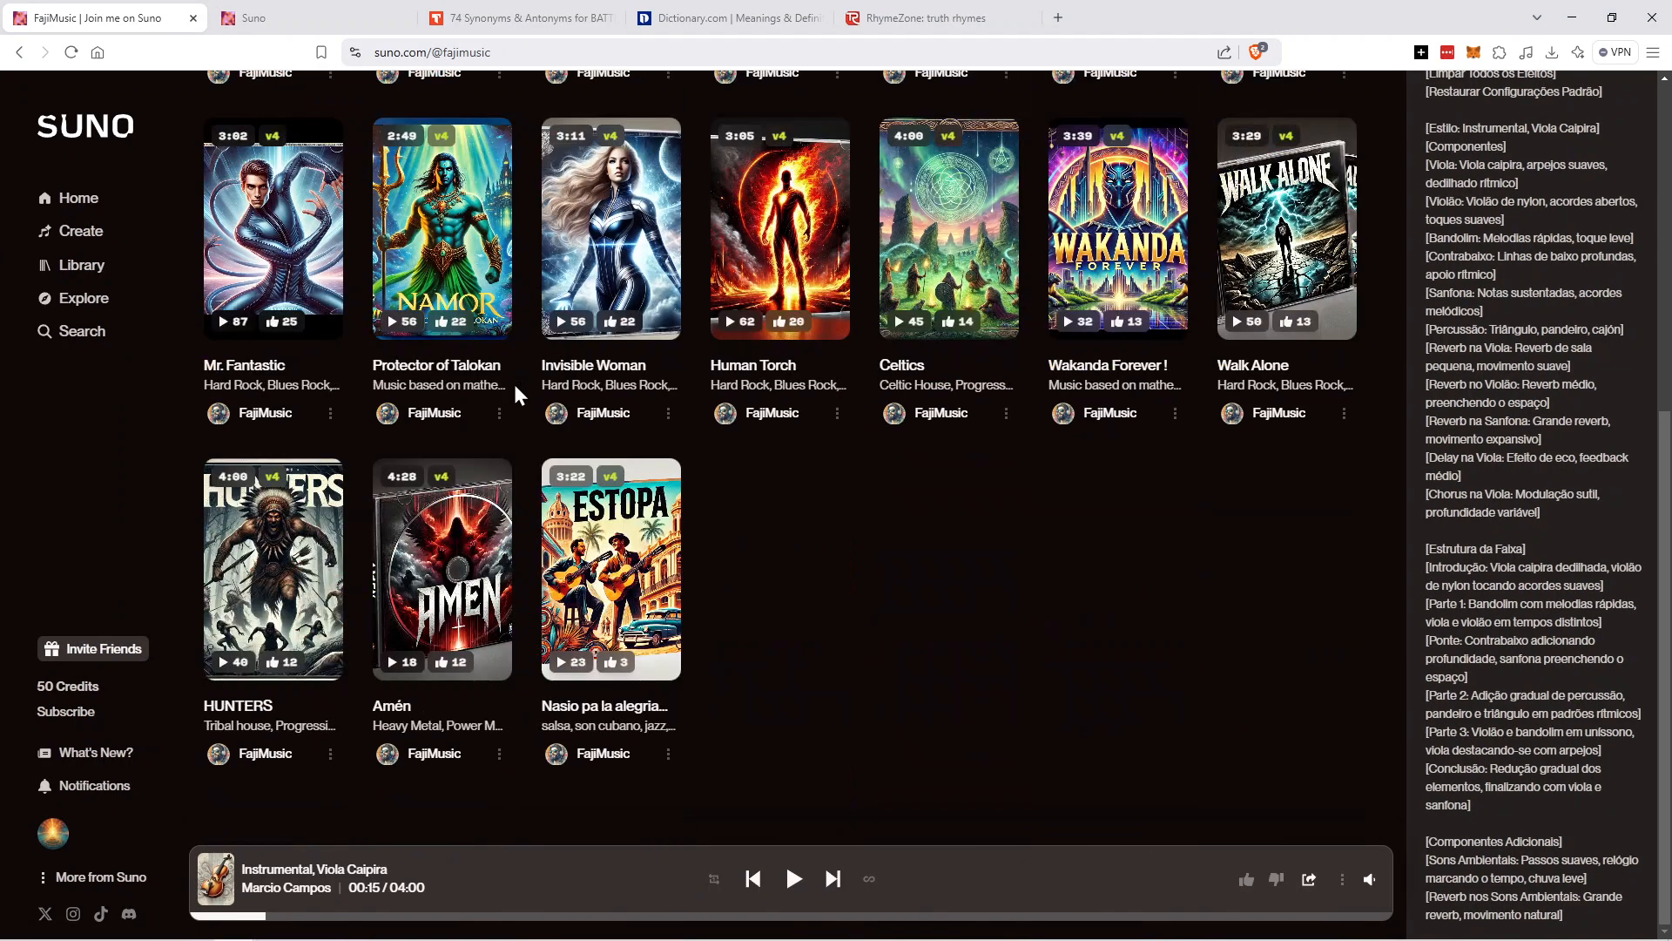
pyautogui.scroll(8, 862, 581)
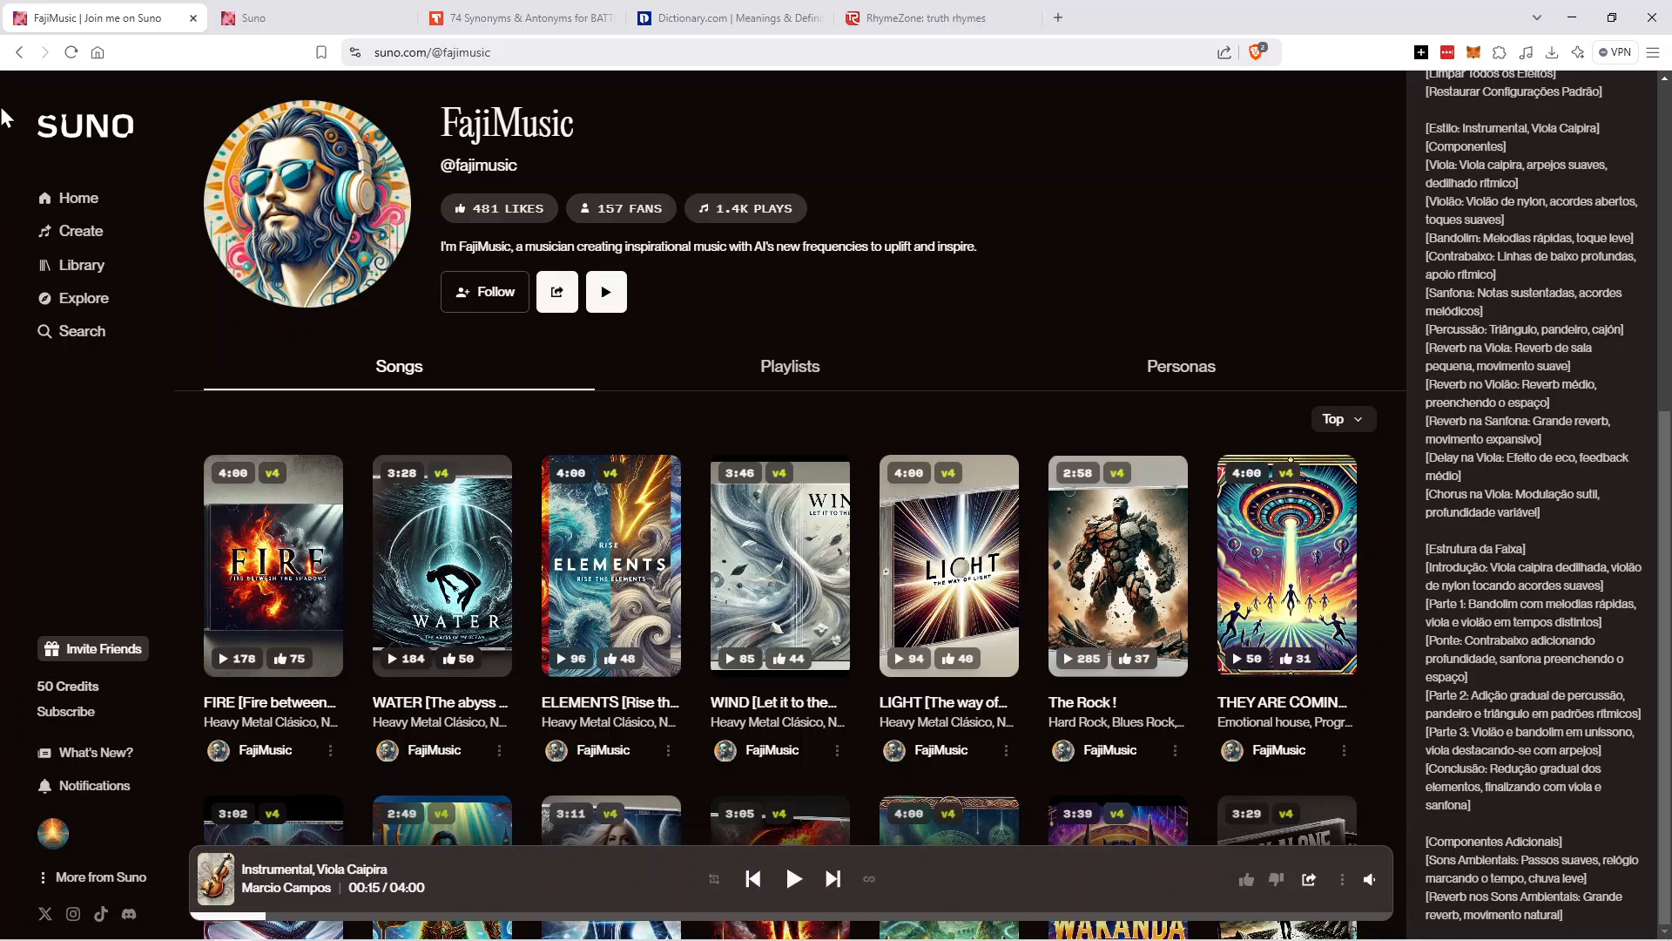
pyautogui.click(18, 54)
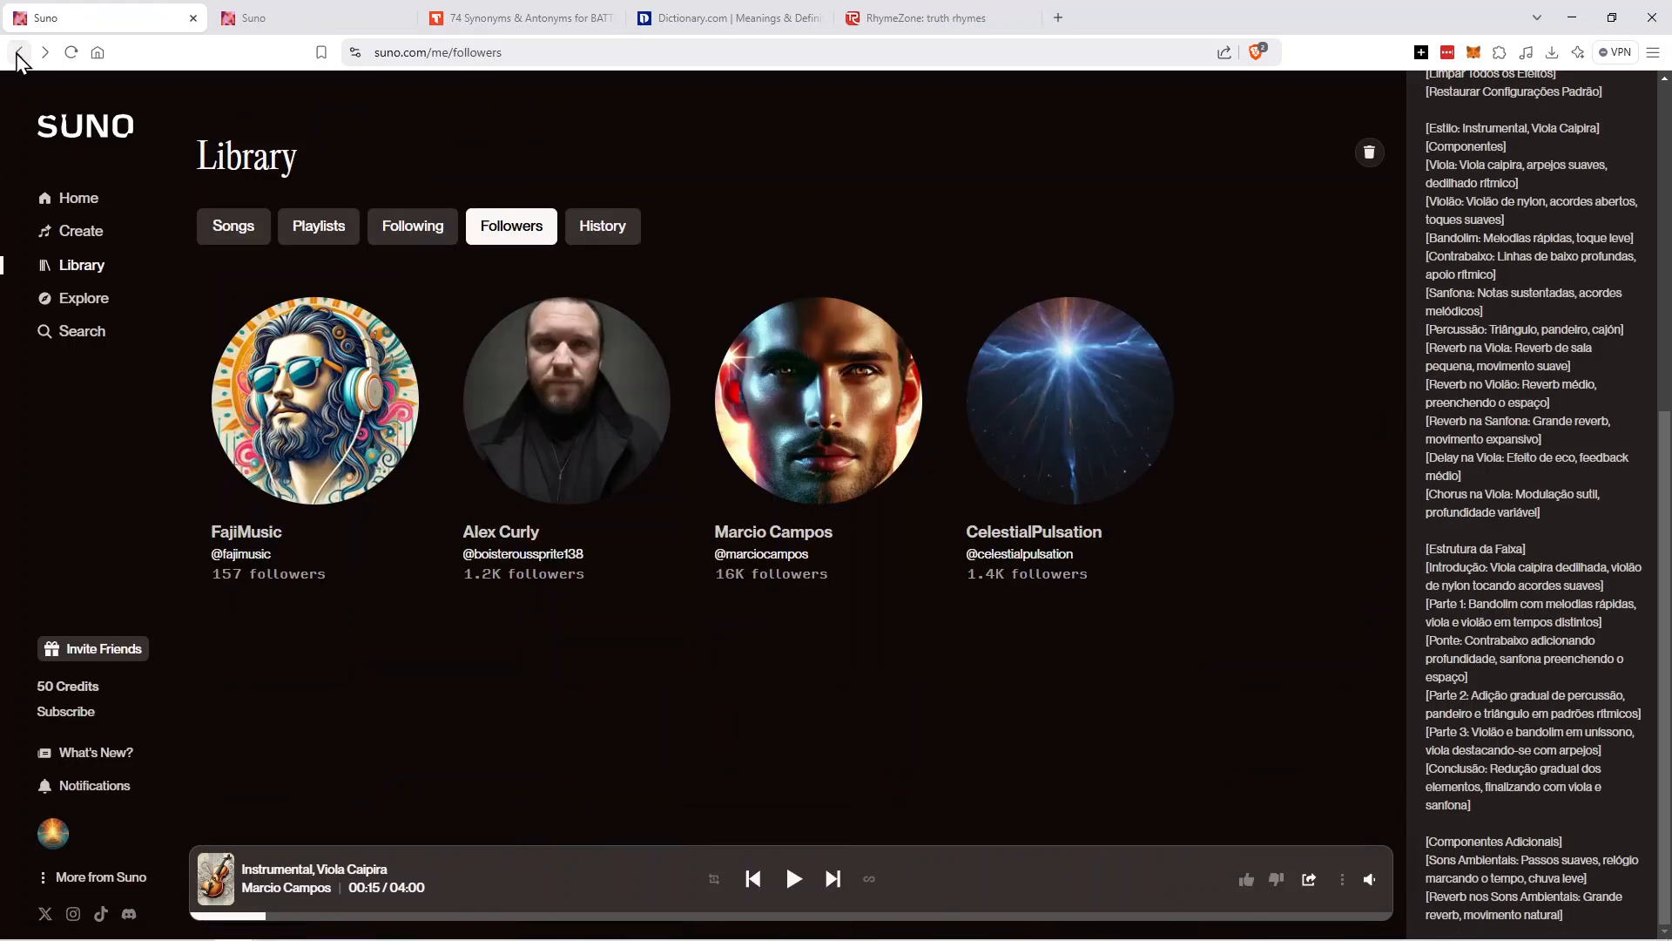
pyautogui.click(18, 54)
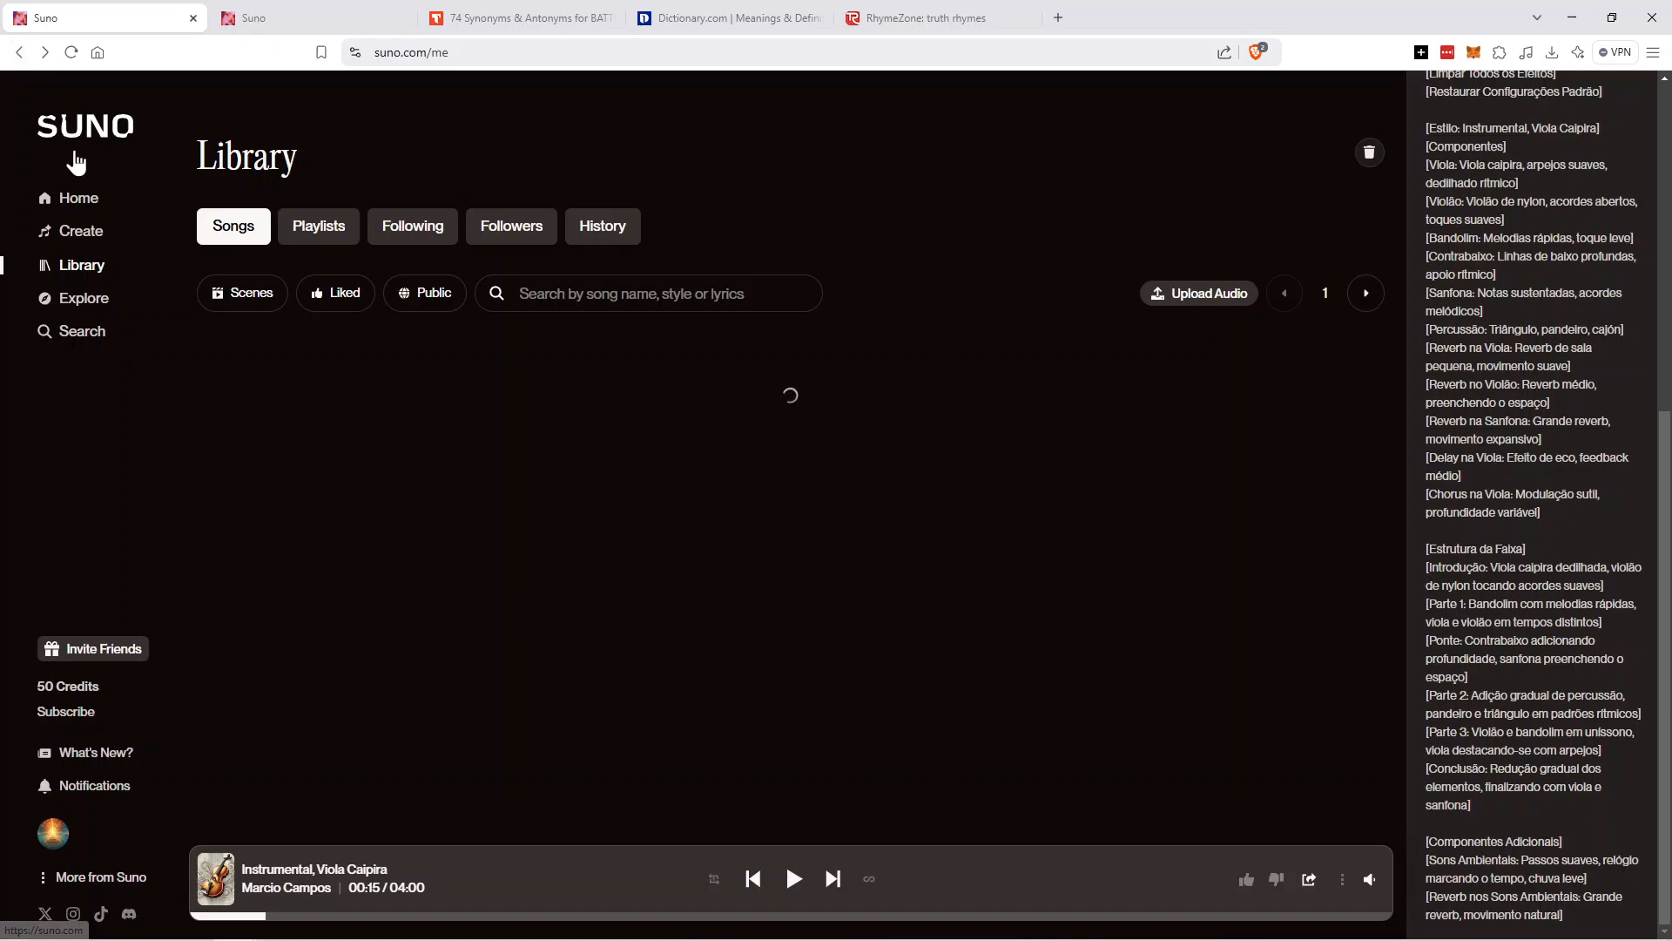
# From the song creation workspace, view the song page of the 3:35 version of ~ Hell's Fires ~ and return to the workspace.
pyautogui.click(90, 247)
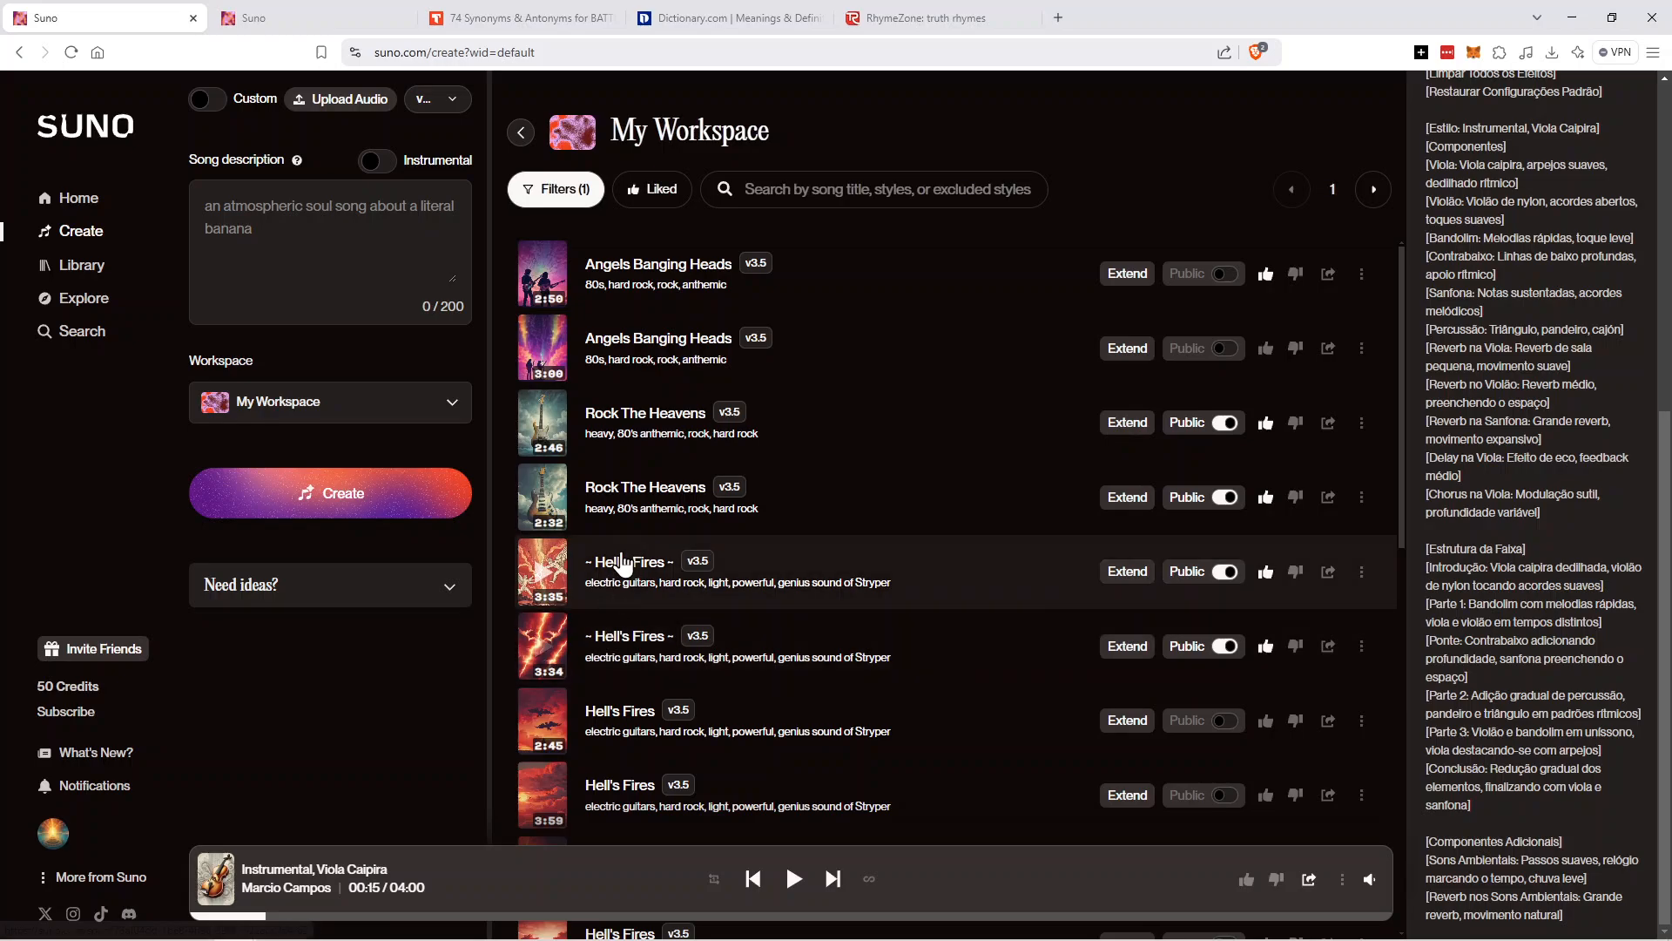
pyautogui.scroll(-3, 823, 482)
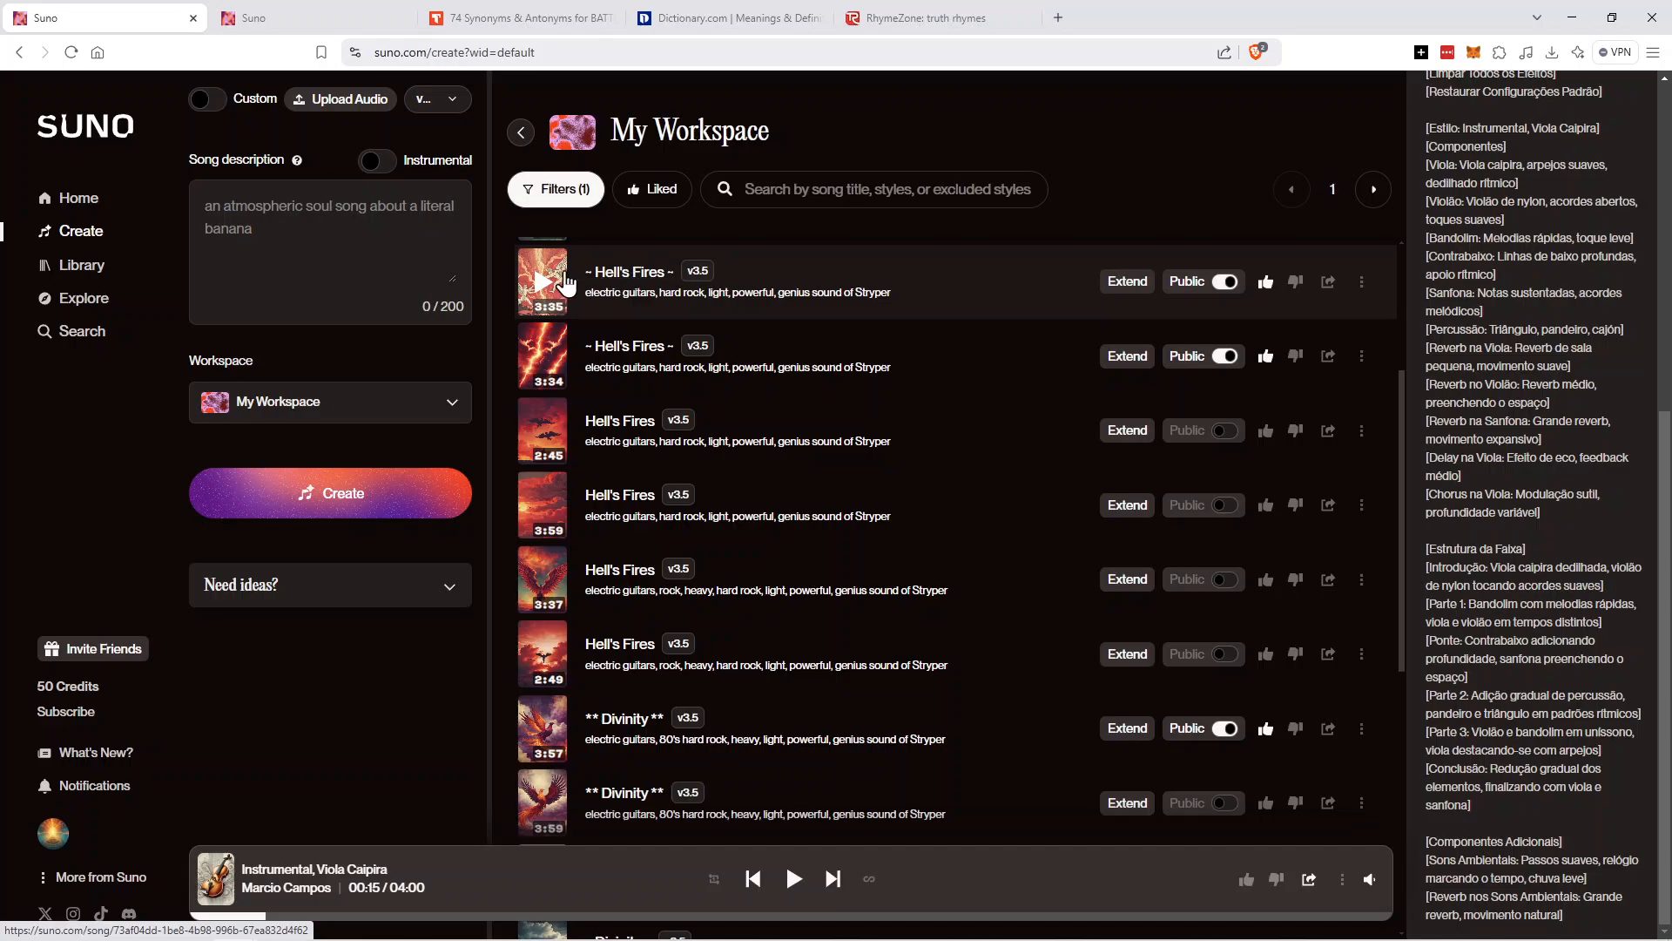
pyautogui.click(692, 303)
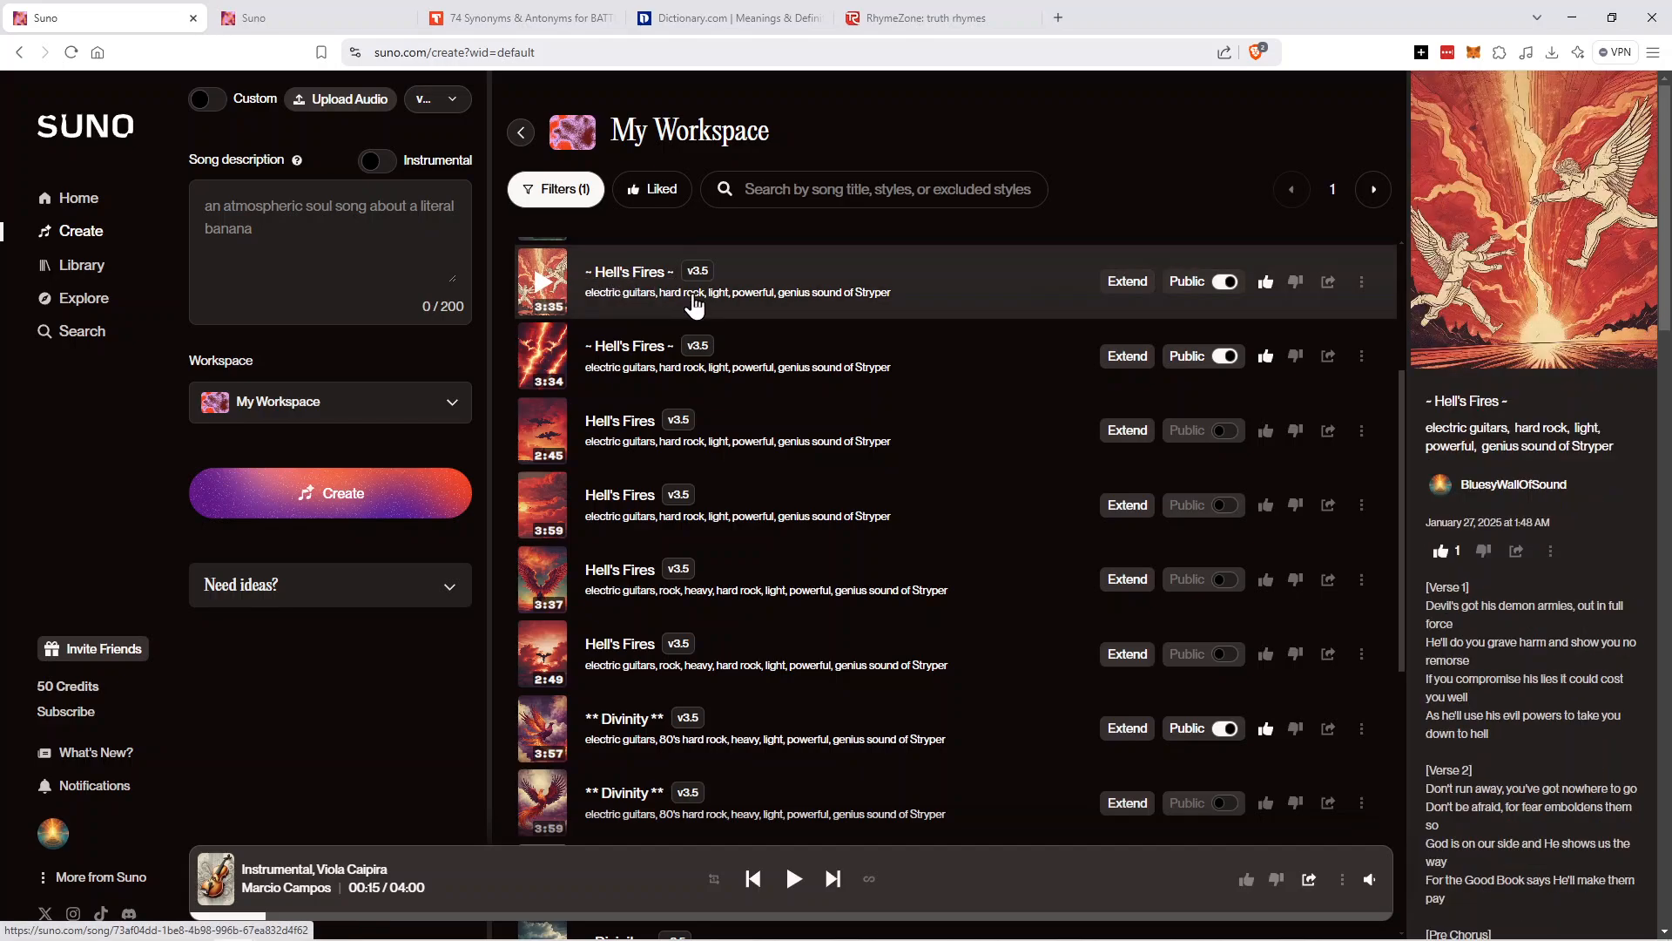
pyautogui.click(692, 303)
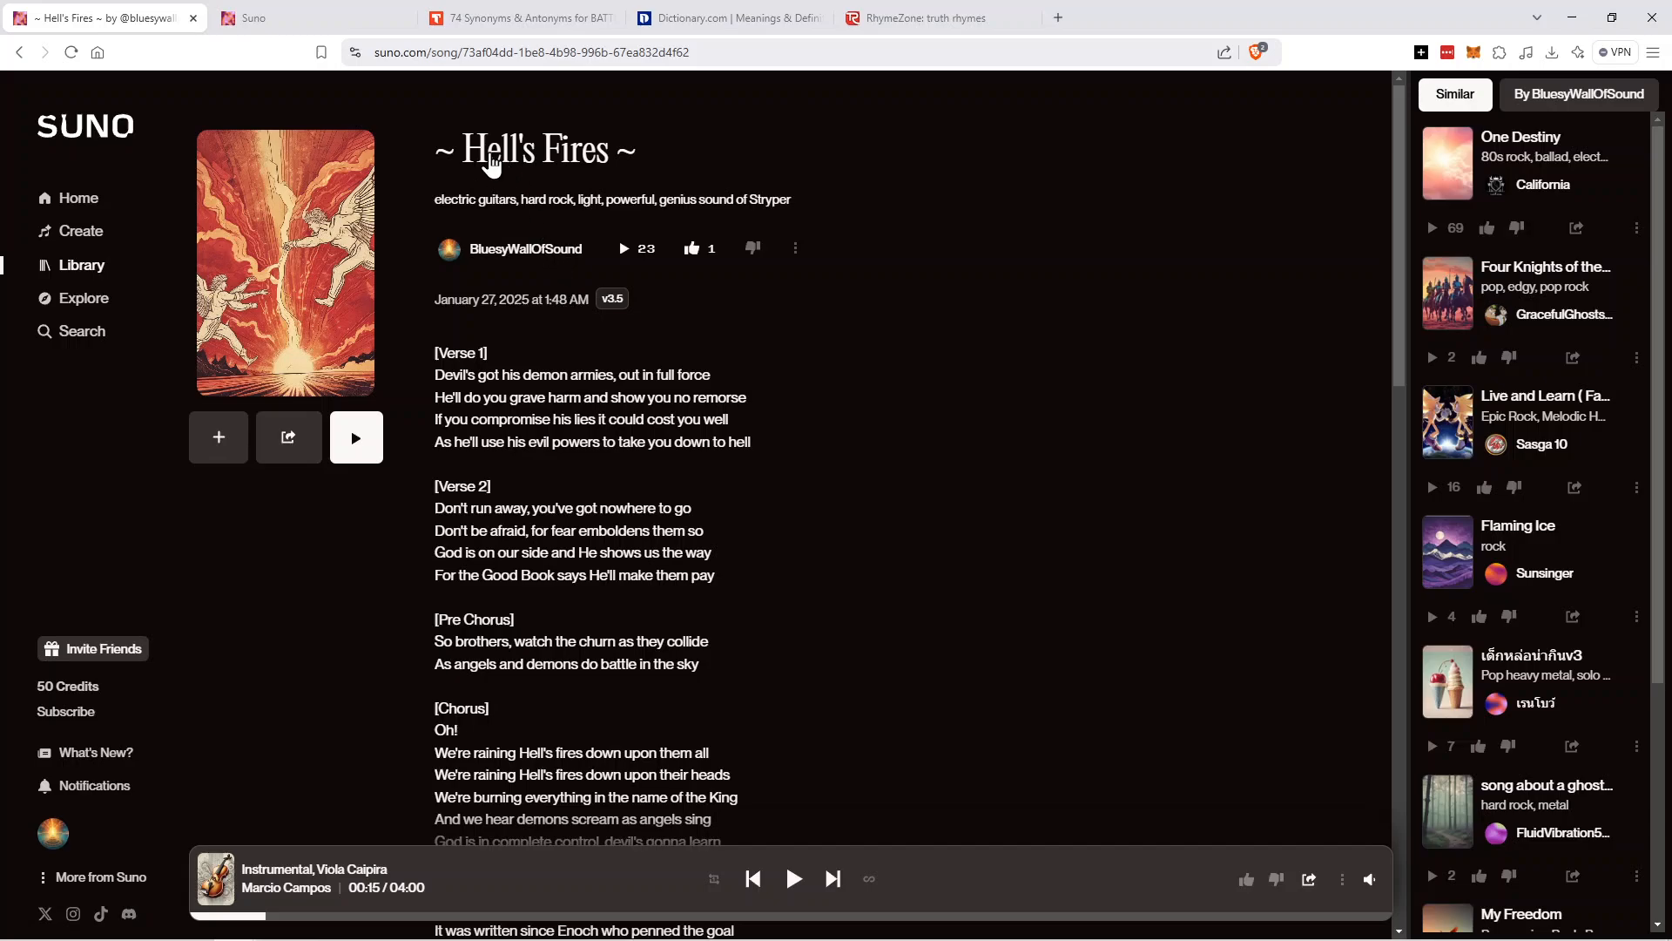
pyautogui.click(19, 52)
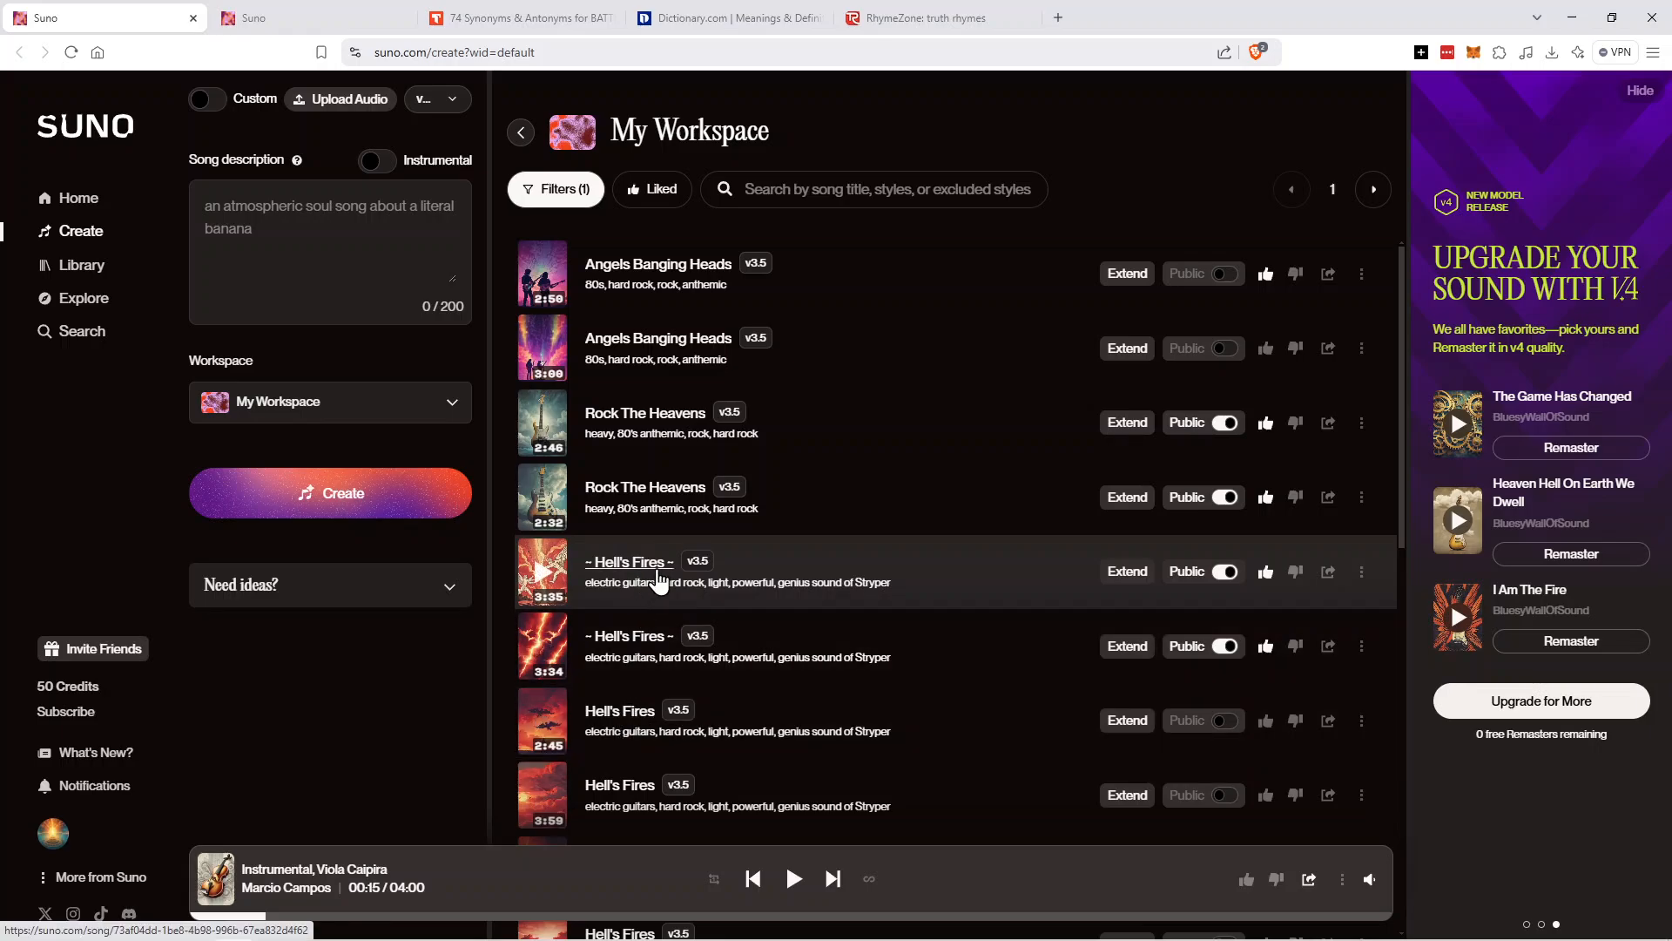
# Open the 3:41 version of Divinity from the workspace, read its lyrics through to the end, and return to the workspace.
pyautogui.scroll(-3, 658, 581)
pyautogui.scroll(-3, 657, 581)
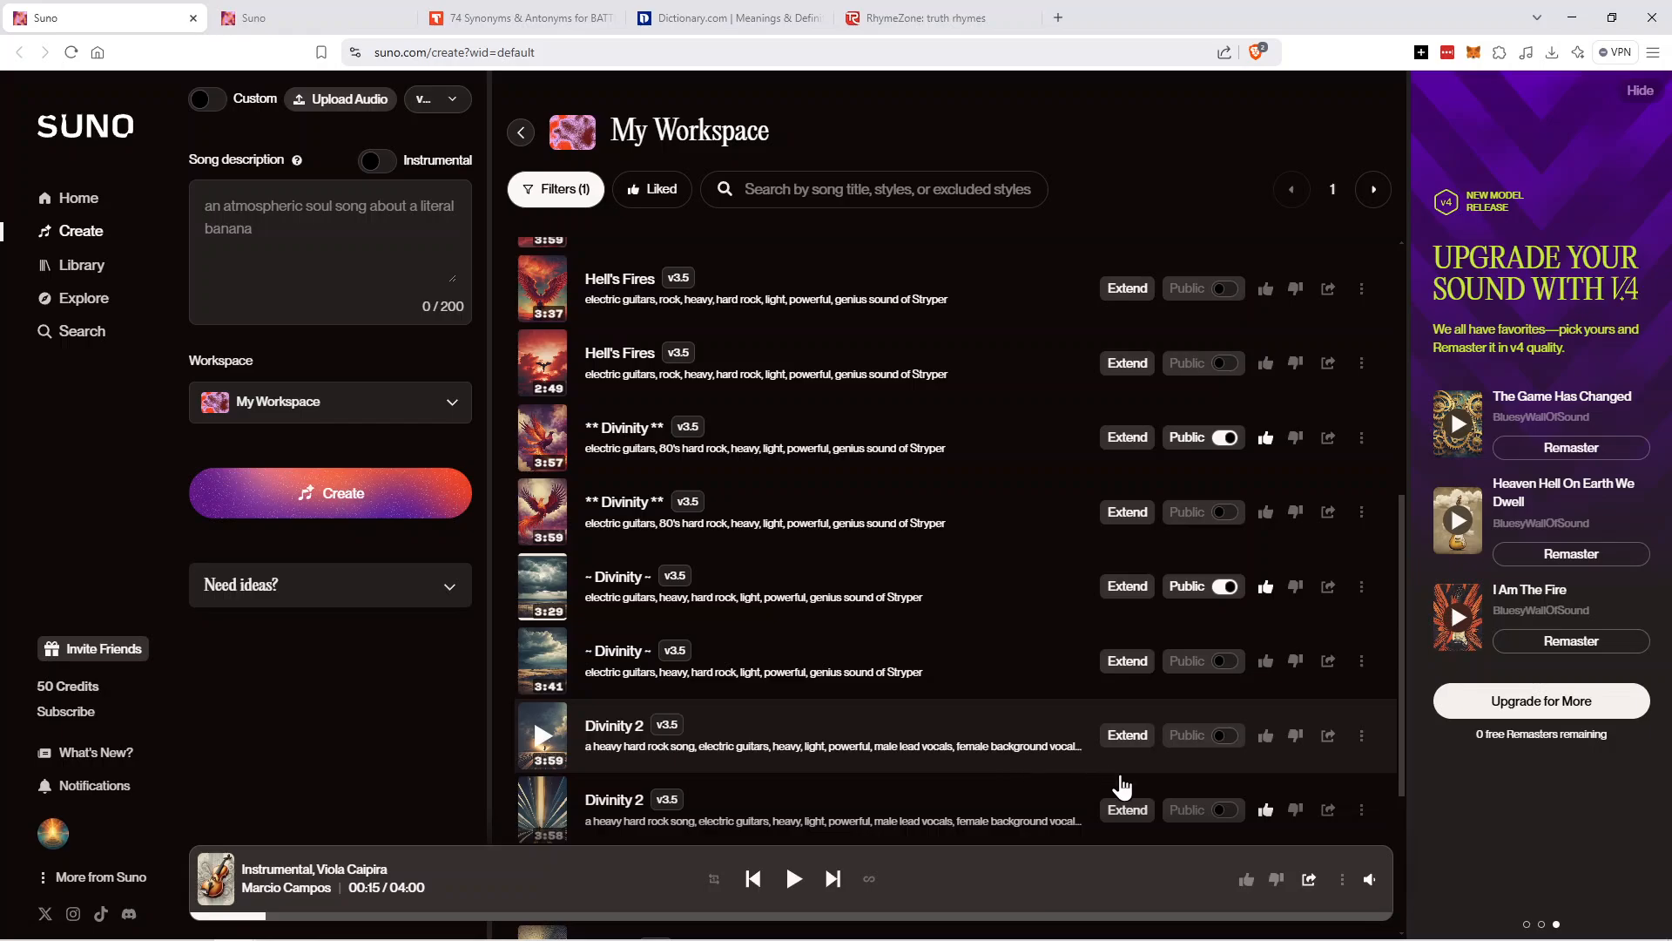
pyautogui.scroll(-3, 997, 684)
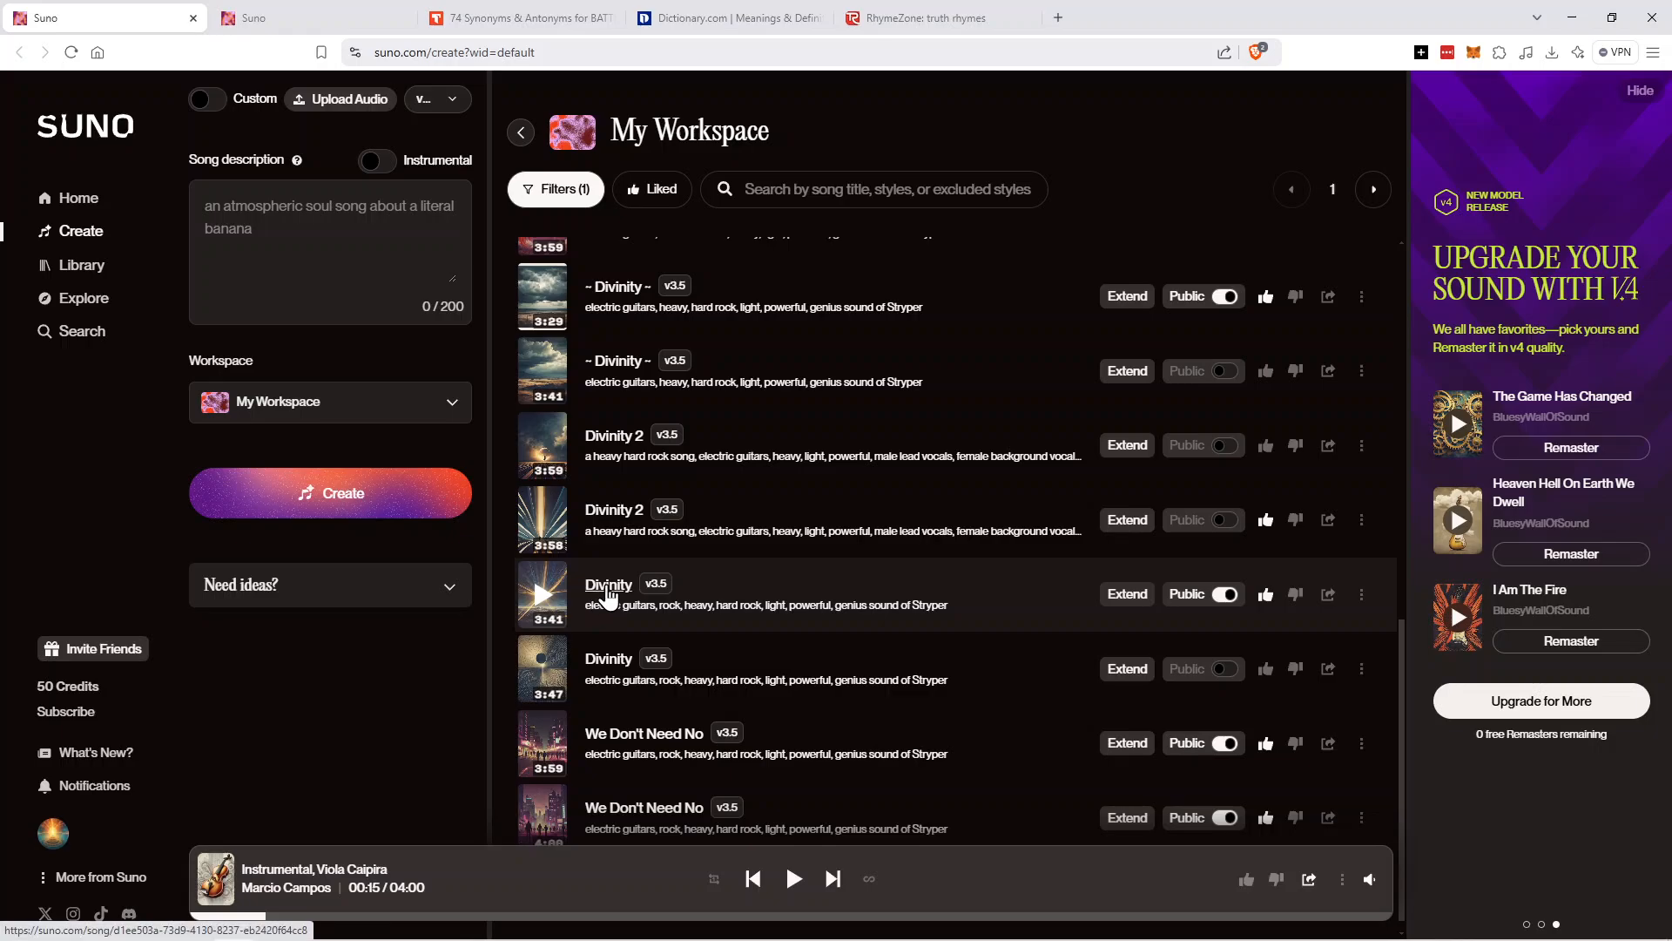
pyautogui.click(599, 584)
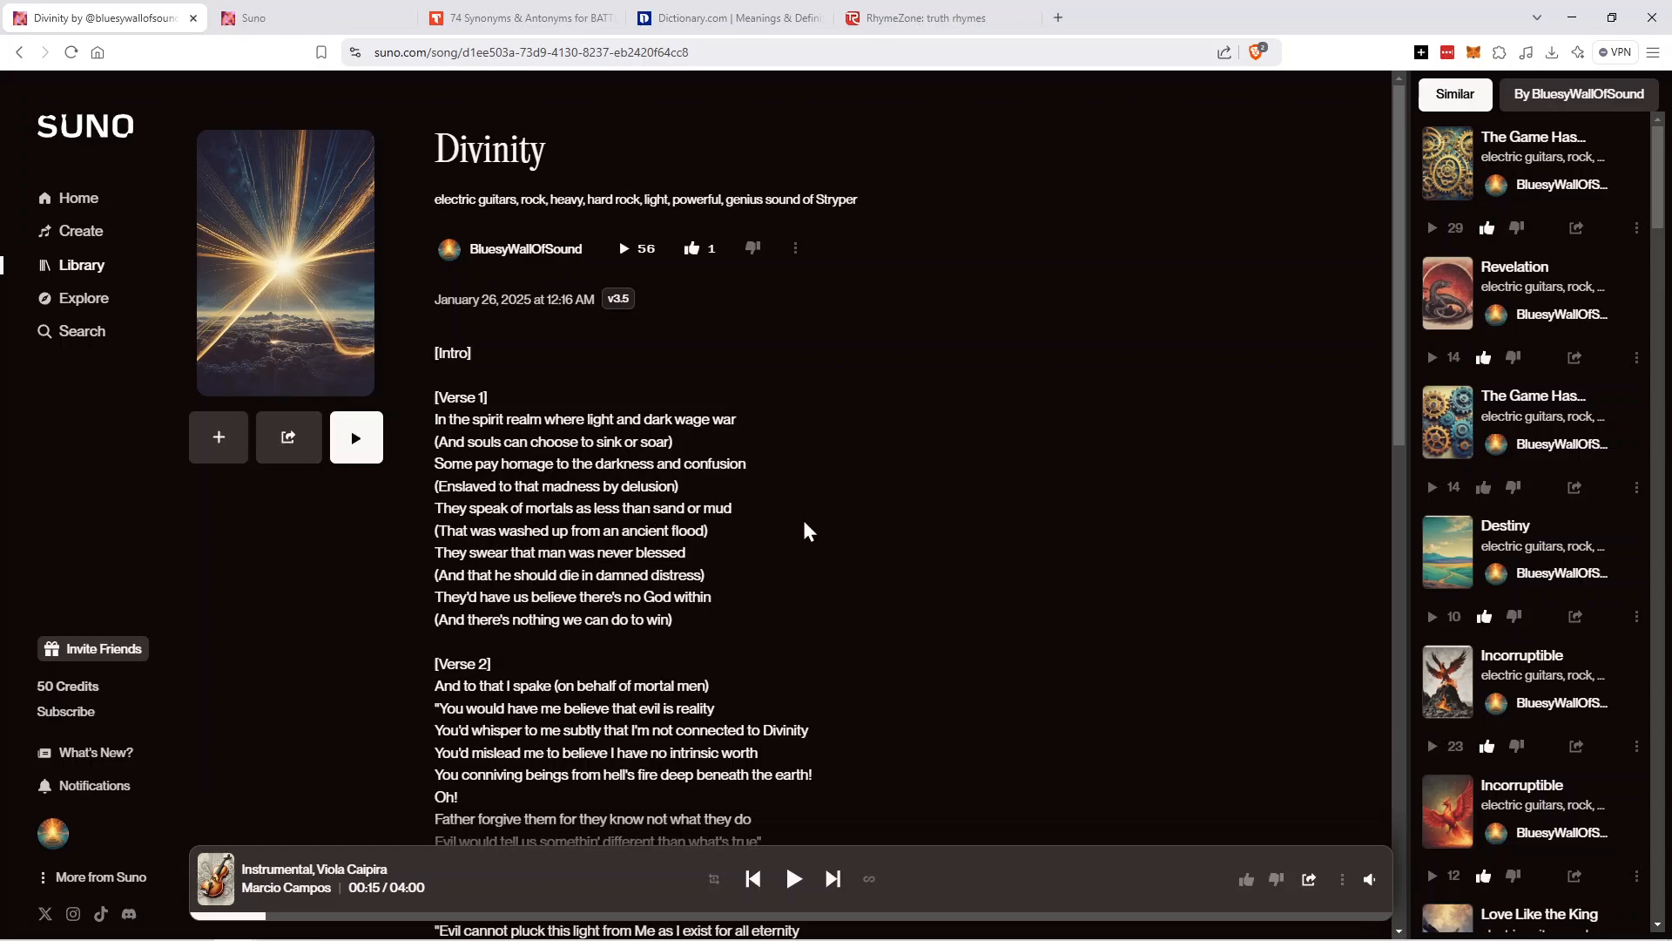
pyautogui.scroll(-3, 828, 526)
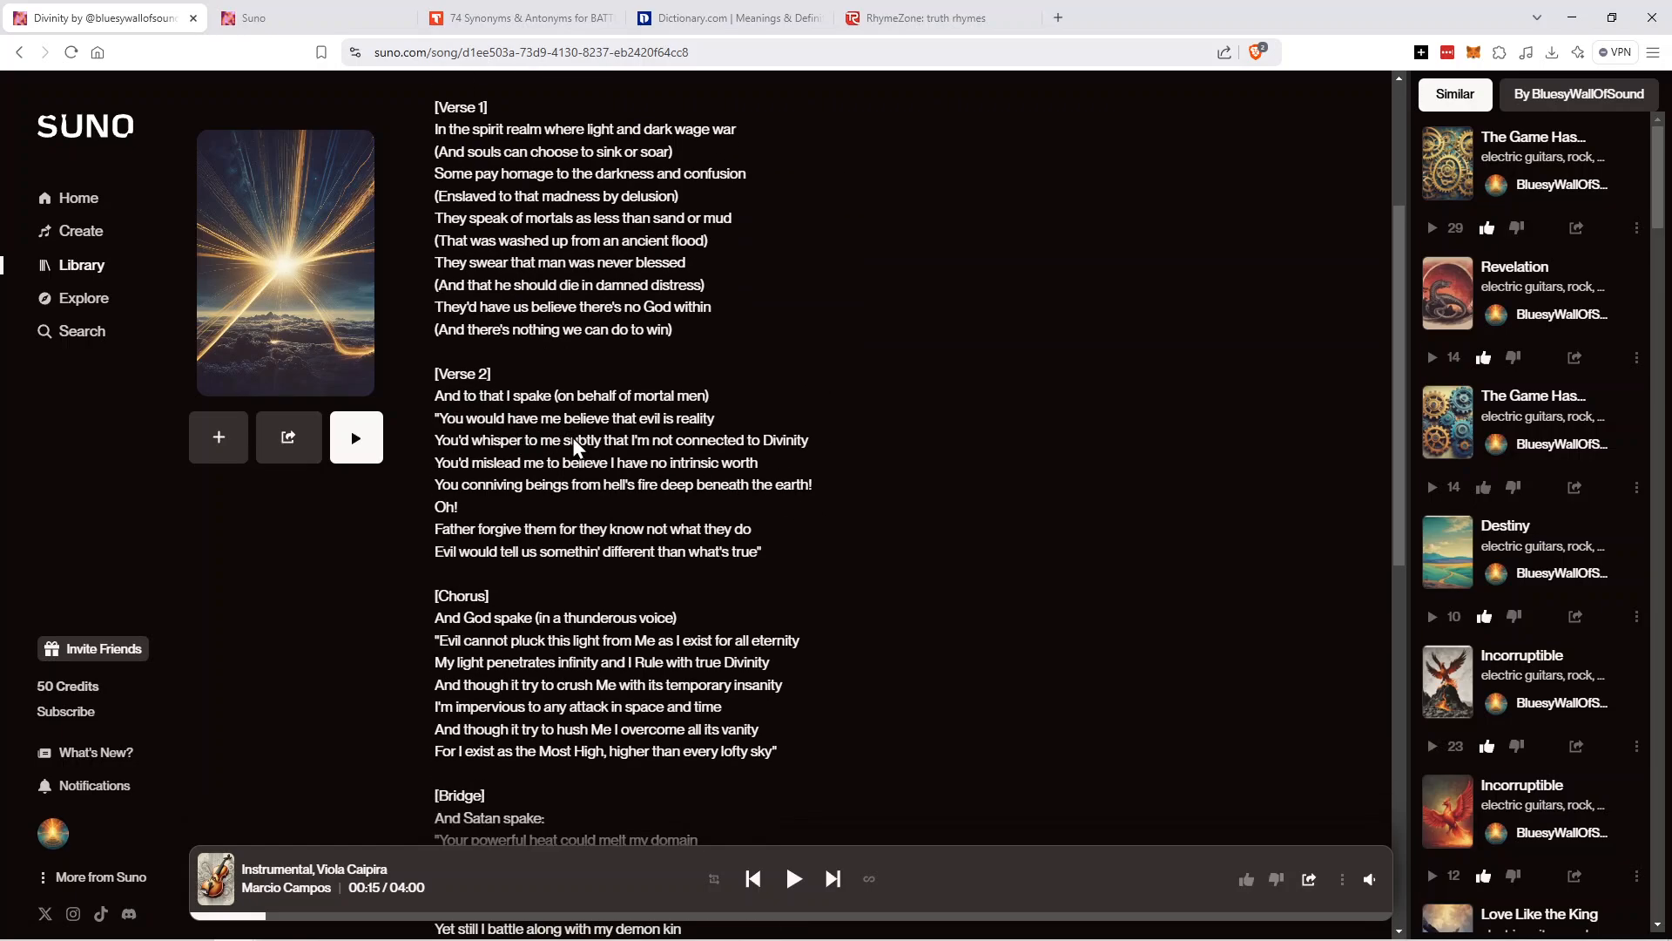
pyautogui.scroll(-3, 880, 523)
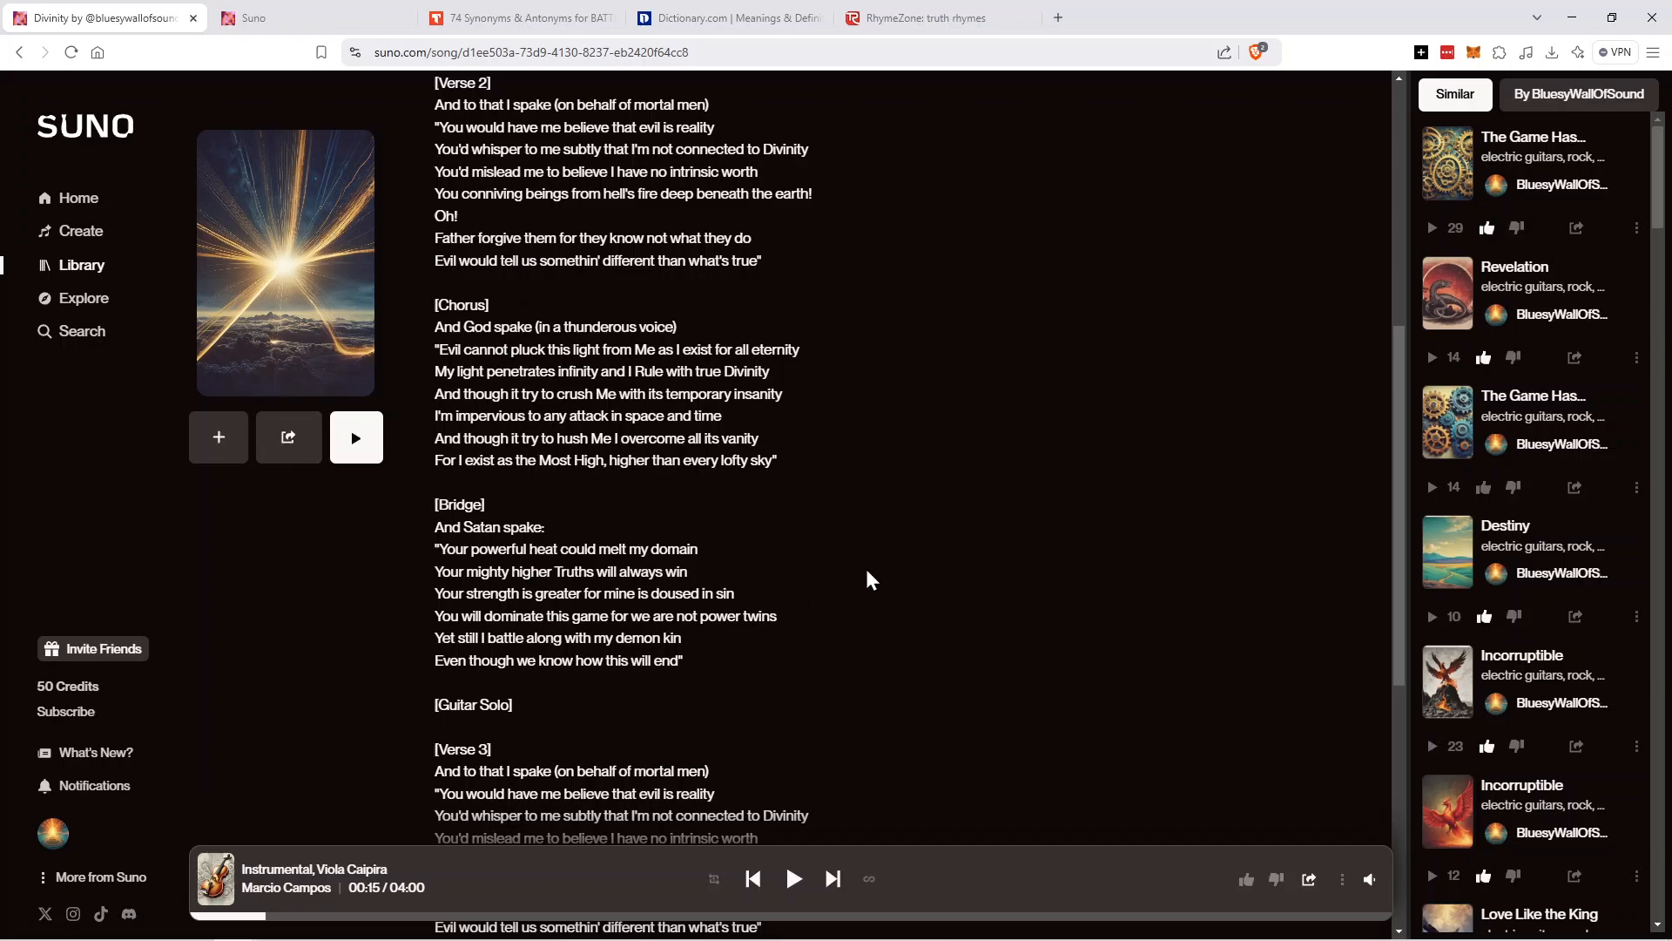
pyautogui.scroll(-5, 871, 579)
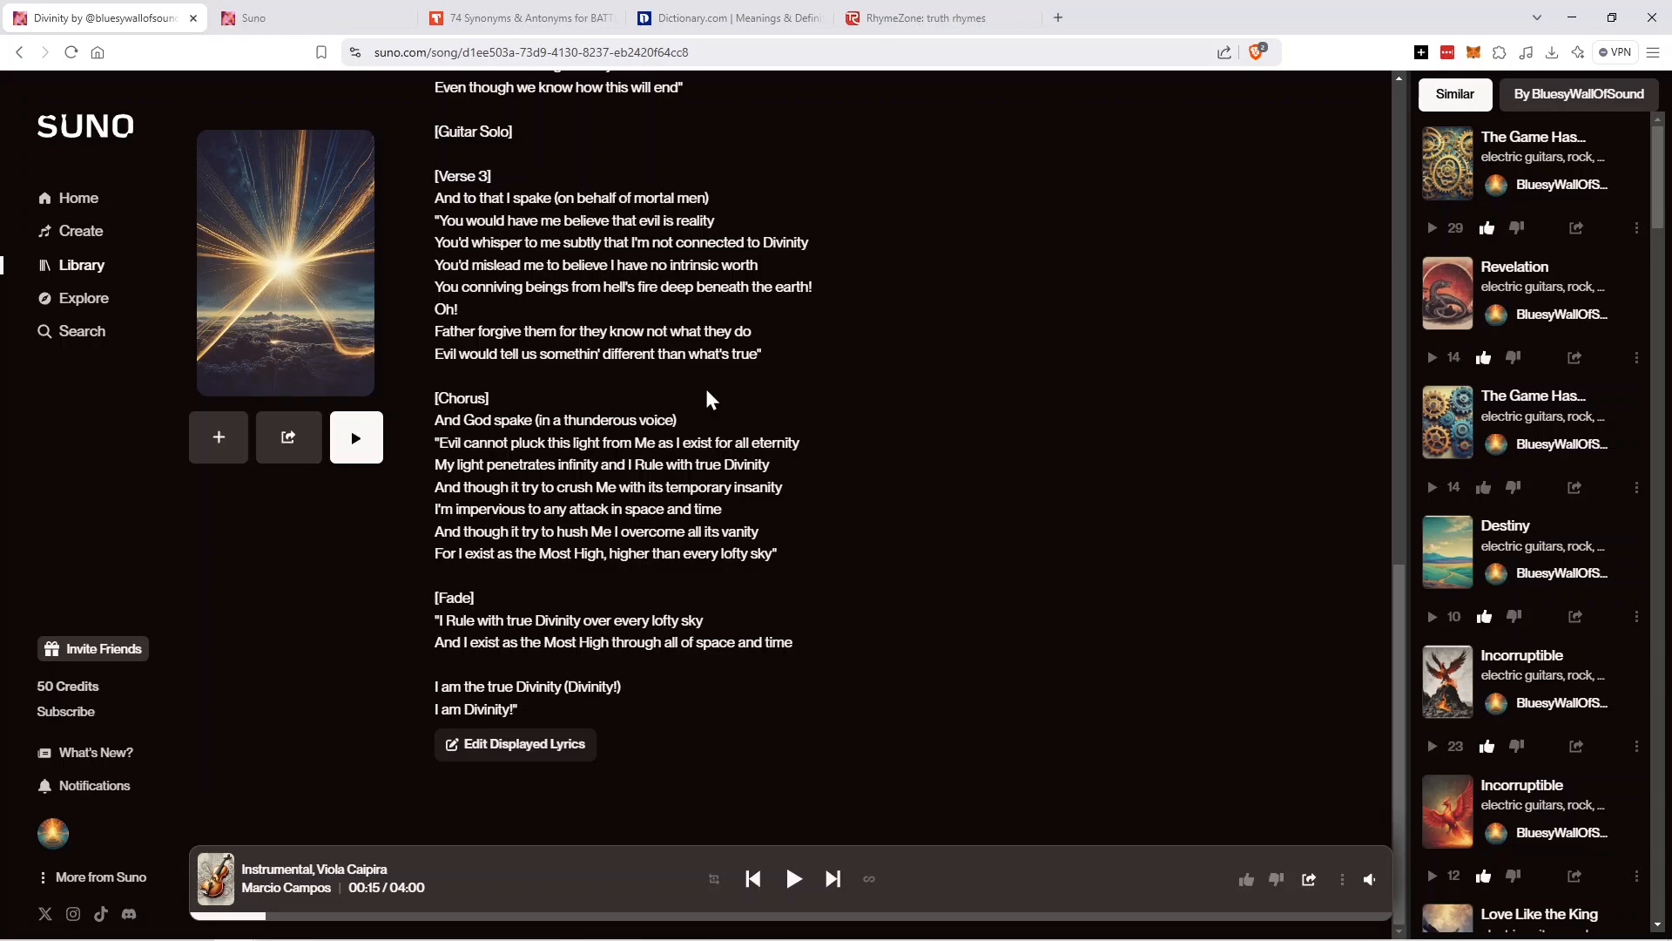
pyautogui.scroll(5, 707, 396)
pyautogui.scroll(5, 666, 364)
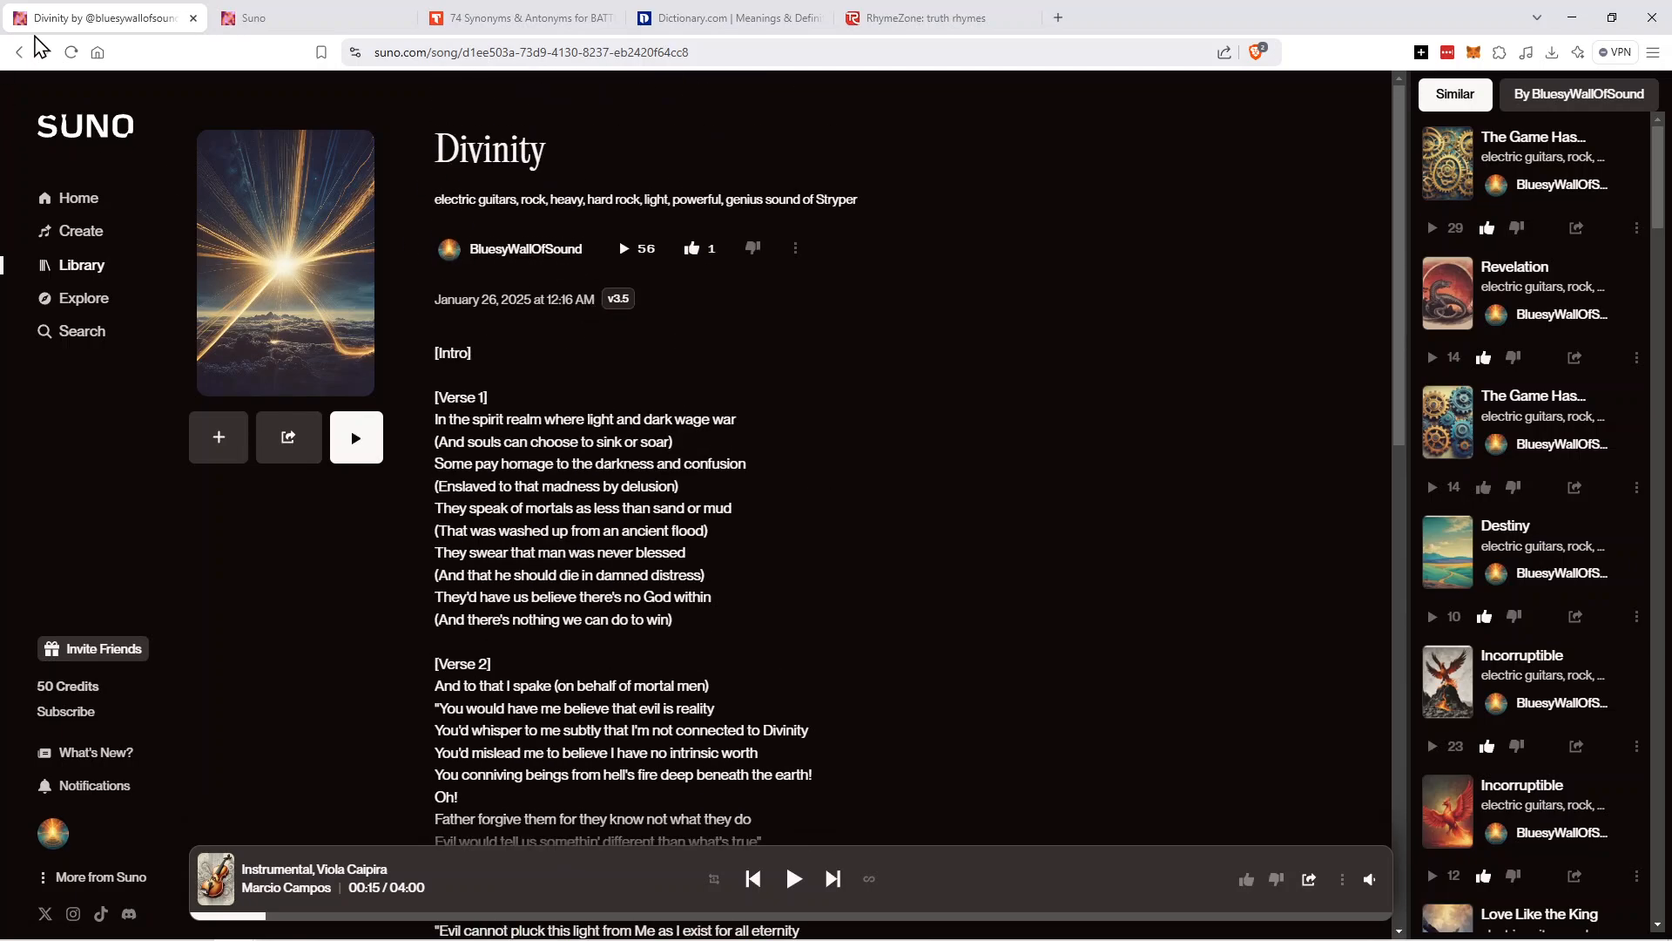
pyautogui.click(19, 54)
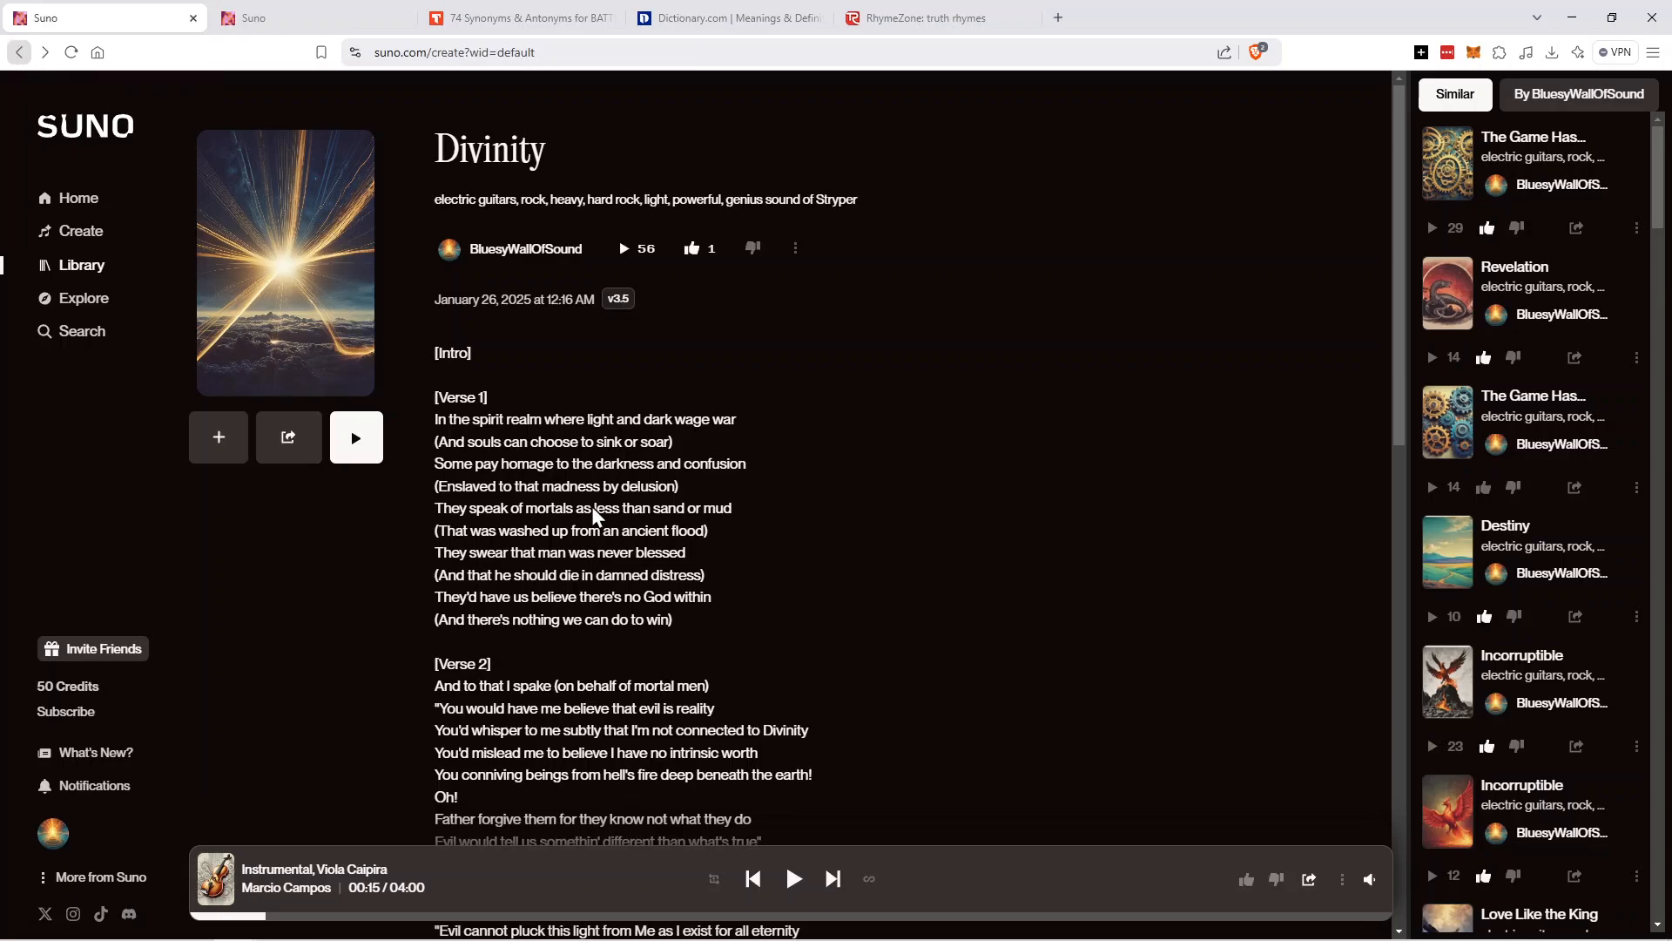
# Look through the song versions in My Workspace down to We Don't Need No.
pyautogui.scroll(-6, 865, 560)
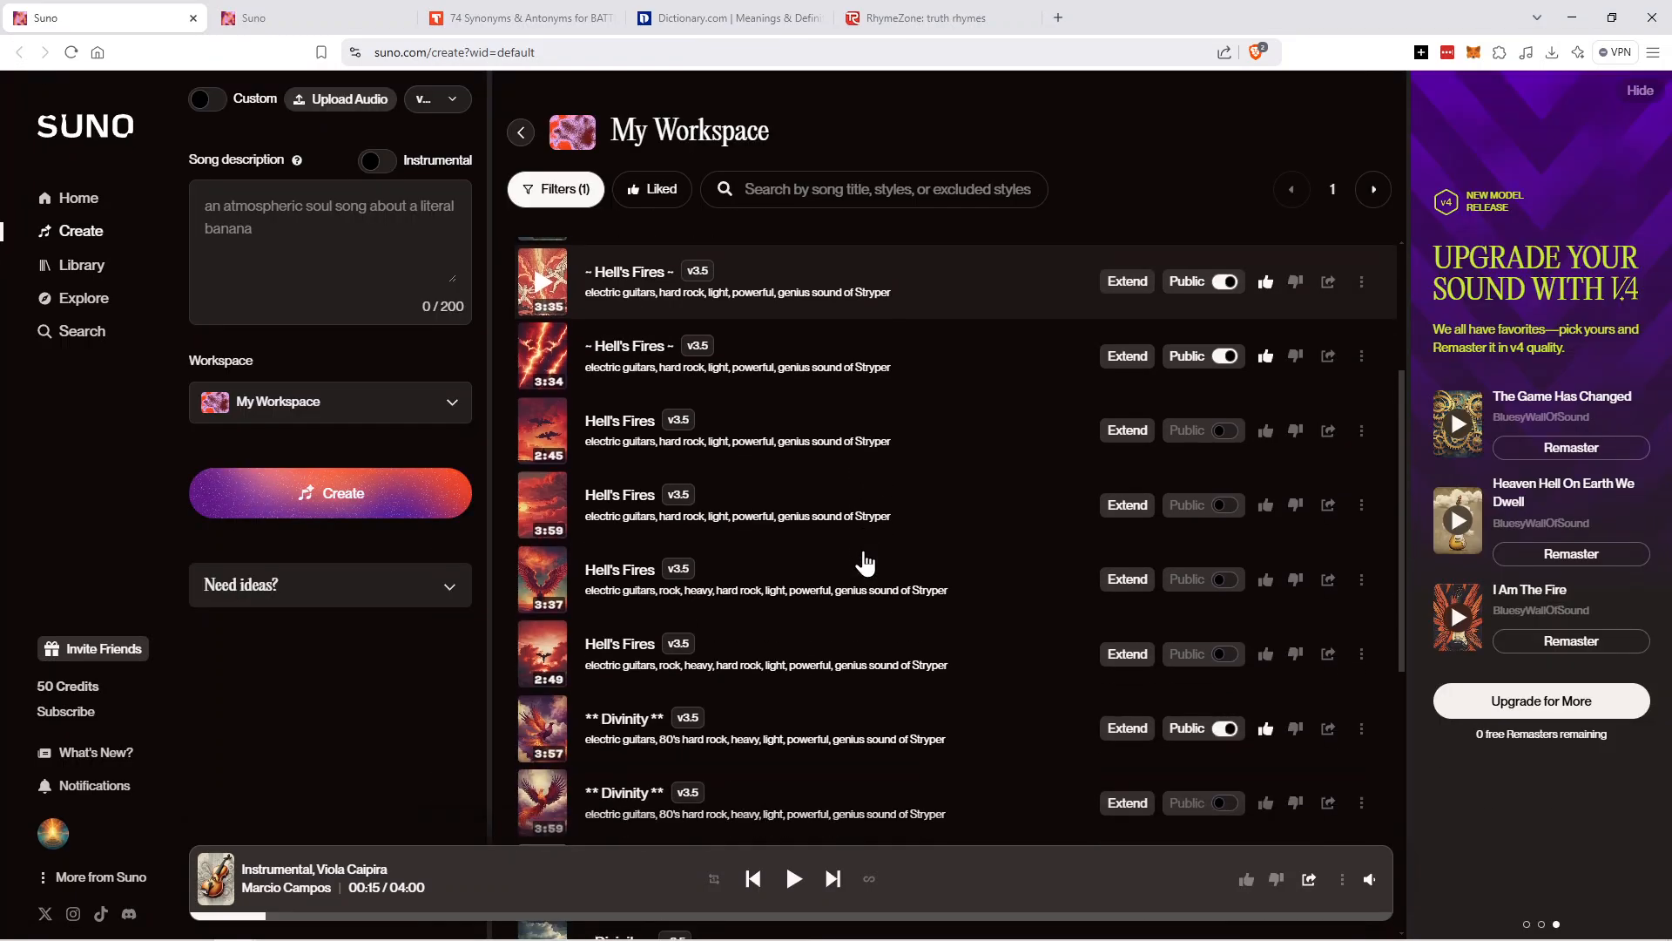
pyautogui.scroll(-3, 866, 554)
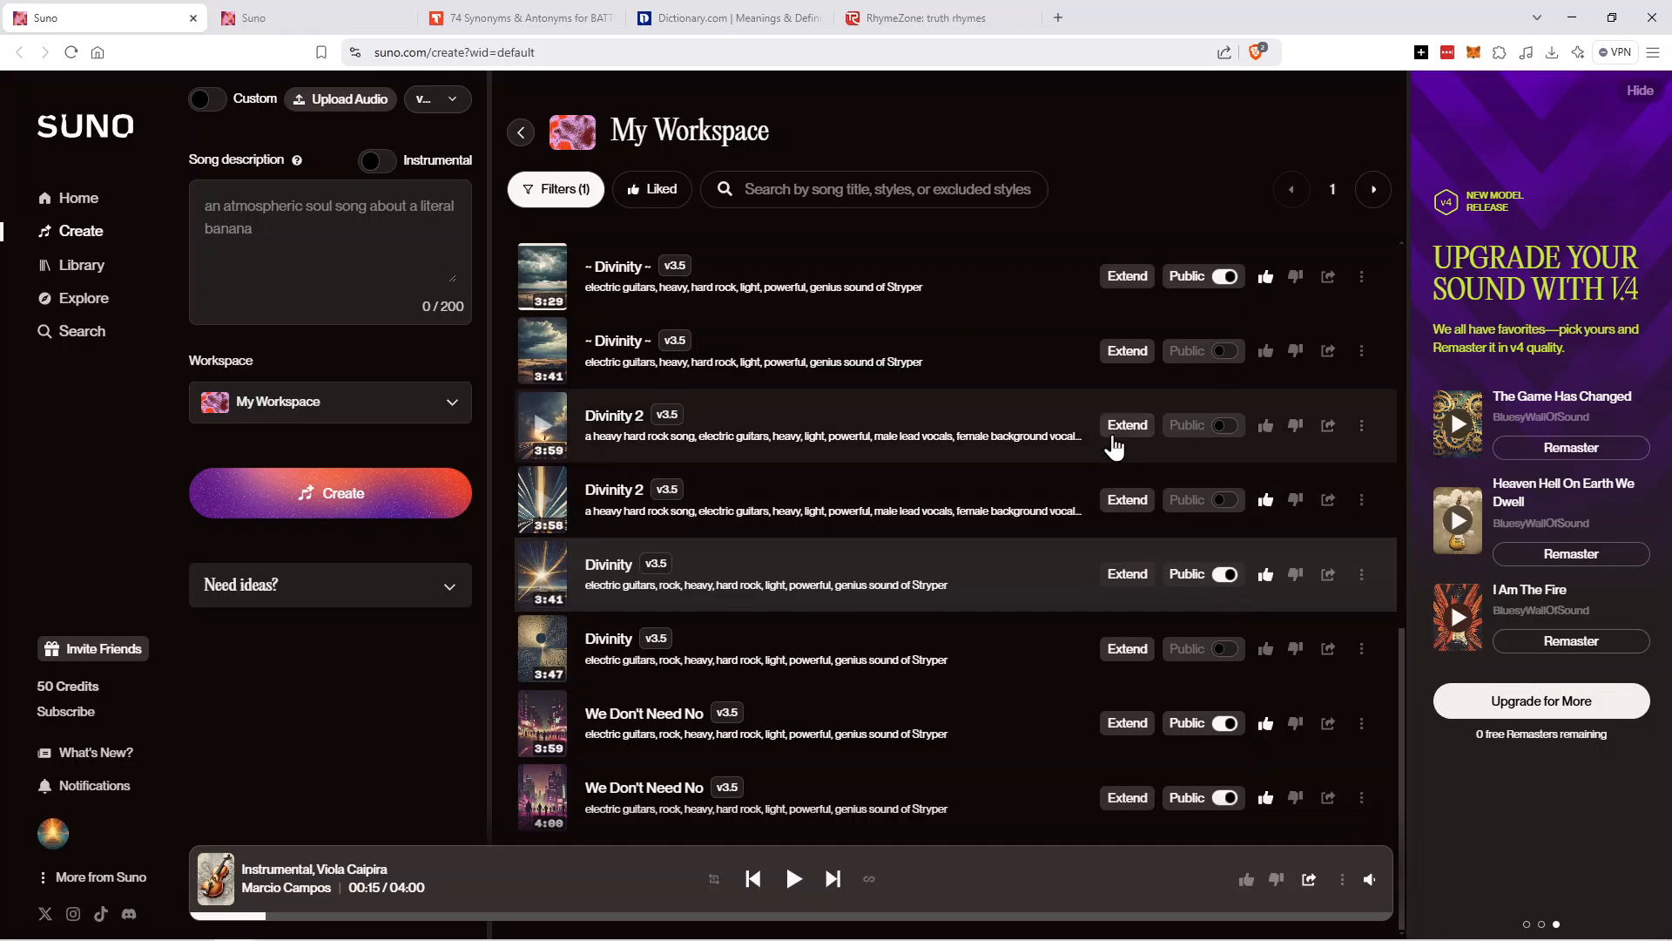
pyautogui.scroll(1, 1041, 470)
pyautogui.scroll(3, 1041, 471)
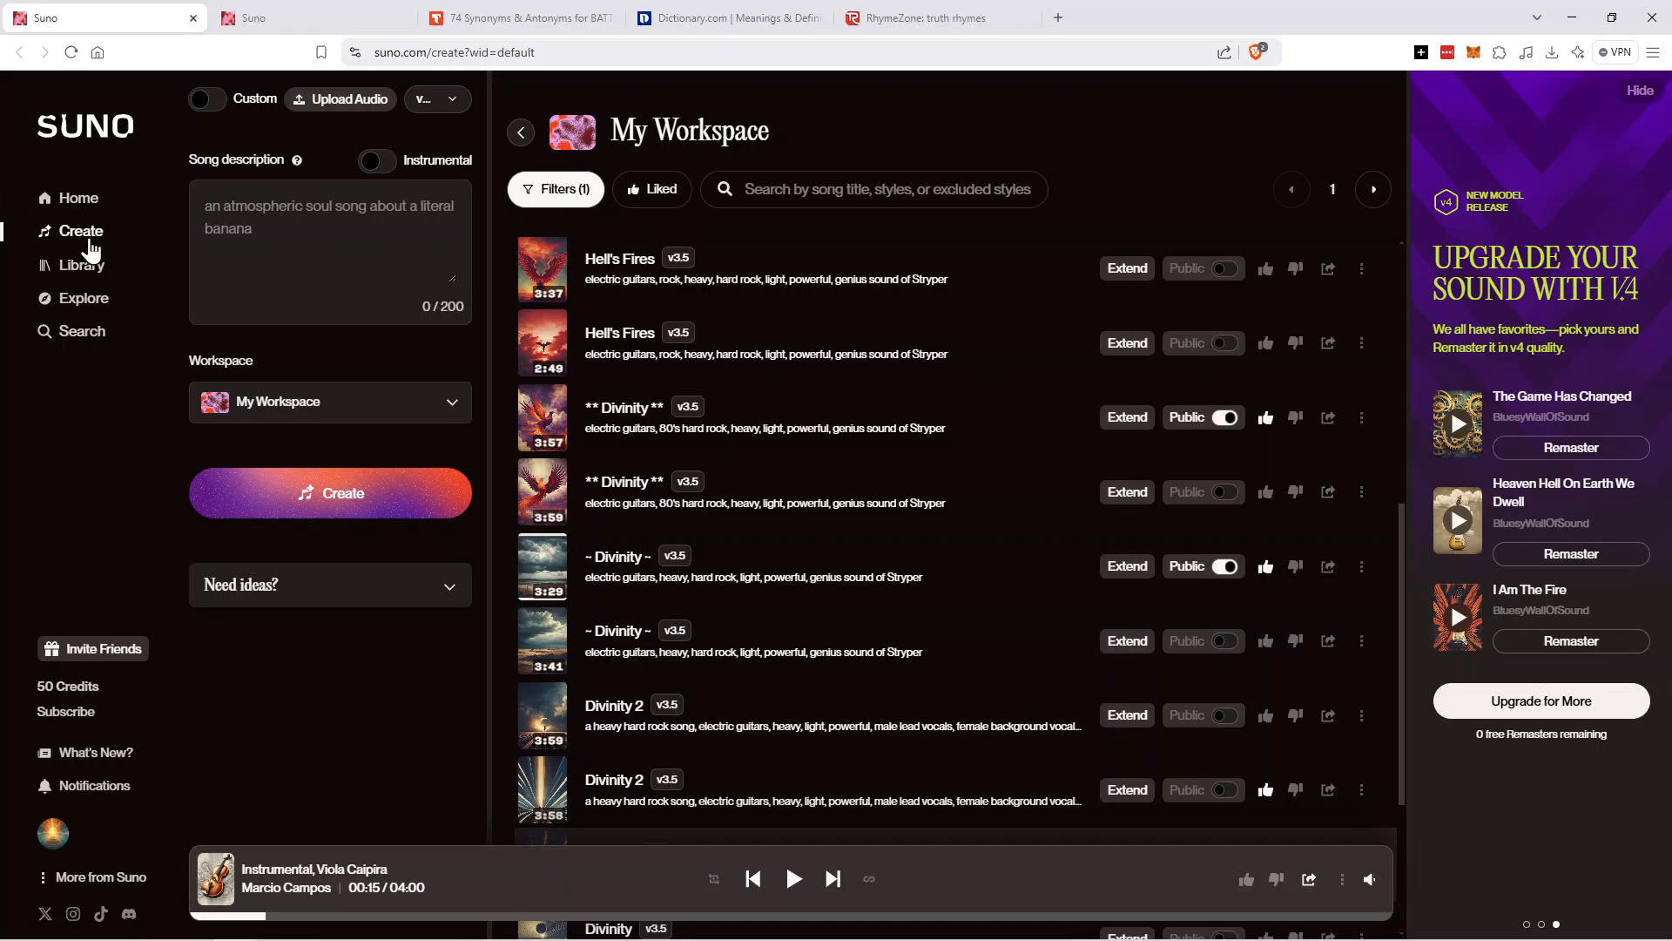
# Go through the library to the account's own public profile and browse its top songs.
pyautogui.click(88, 266)
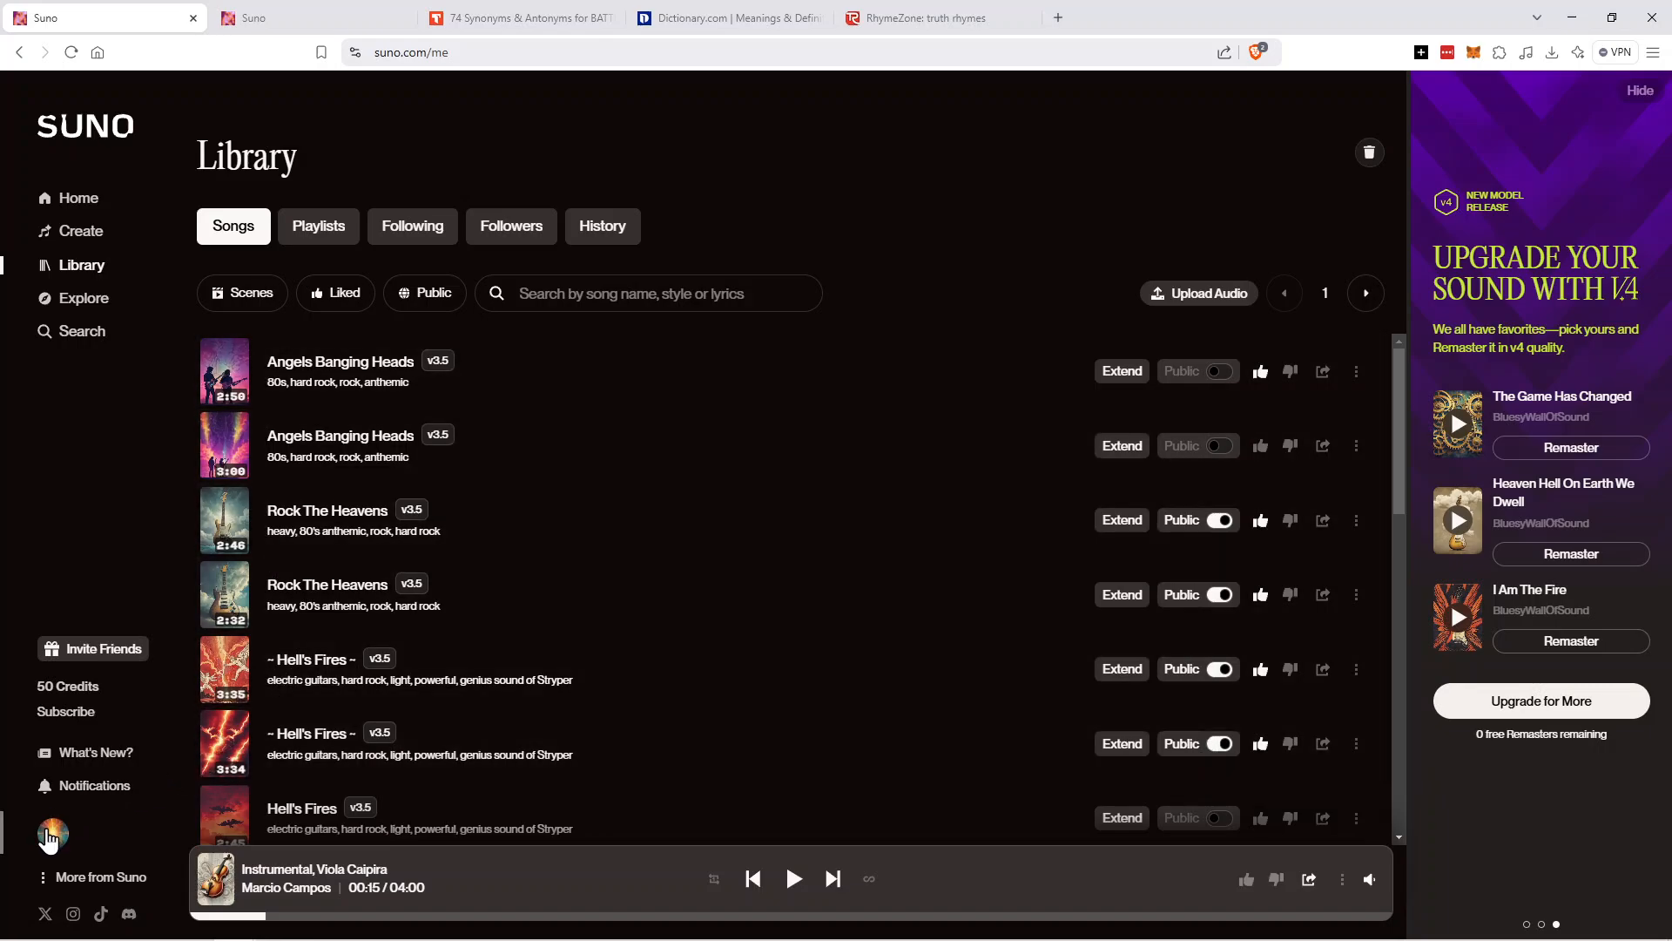
pyautogui.click(53, 836)
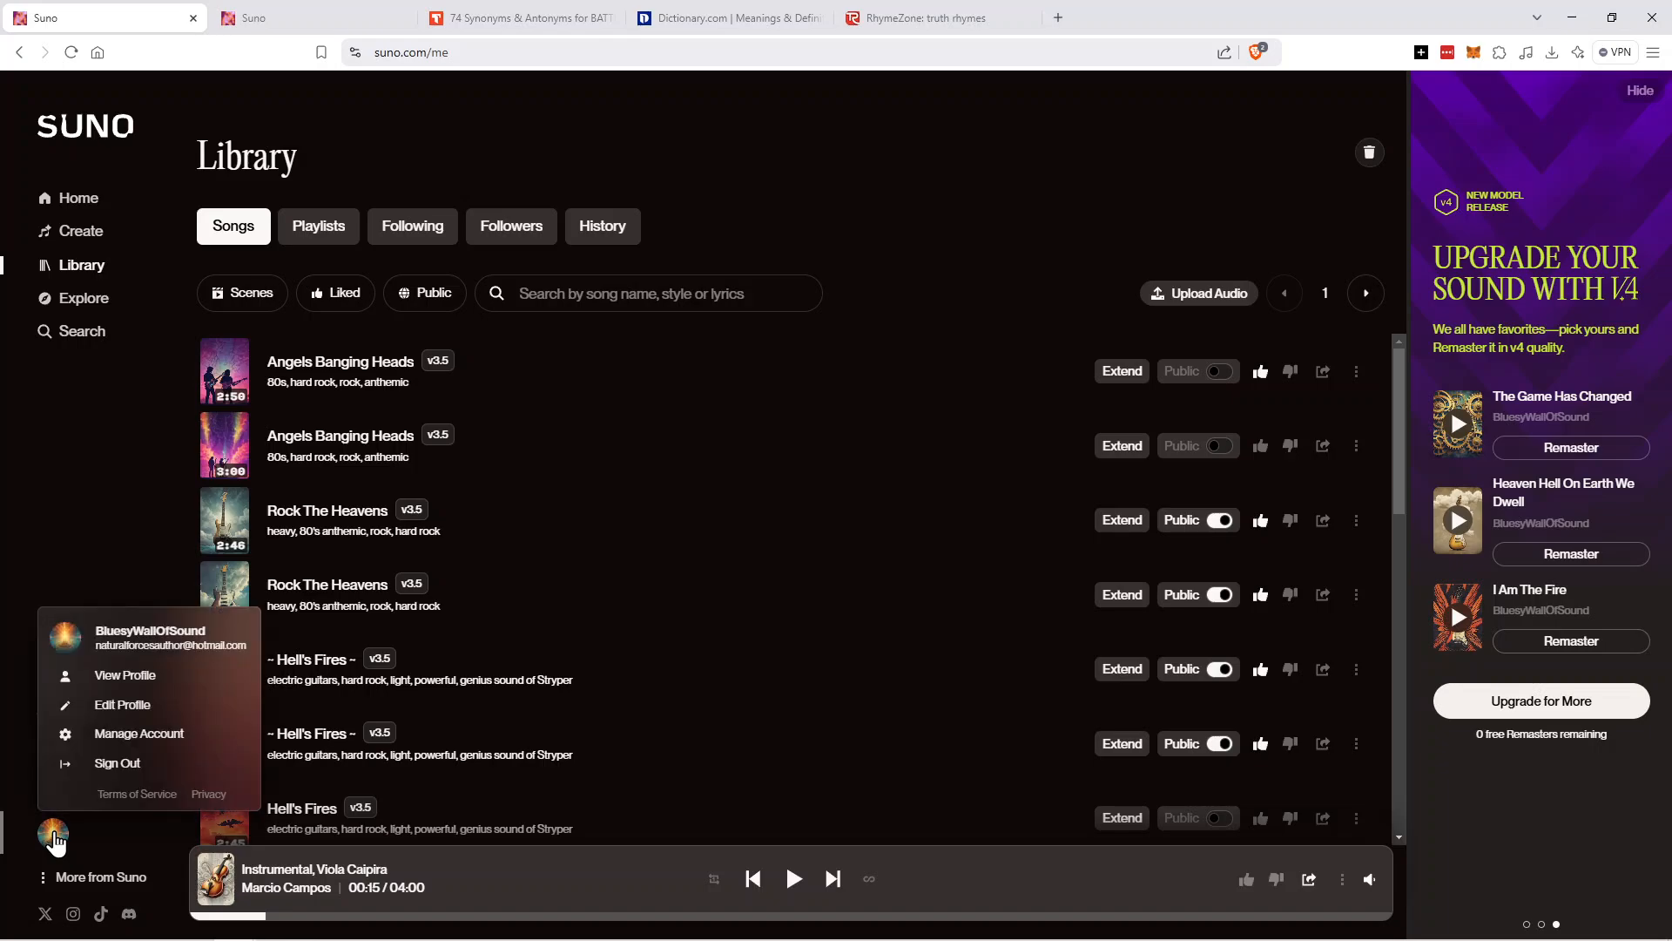
pyautogui.click(124, 676)
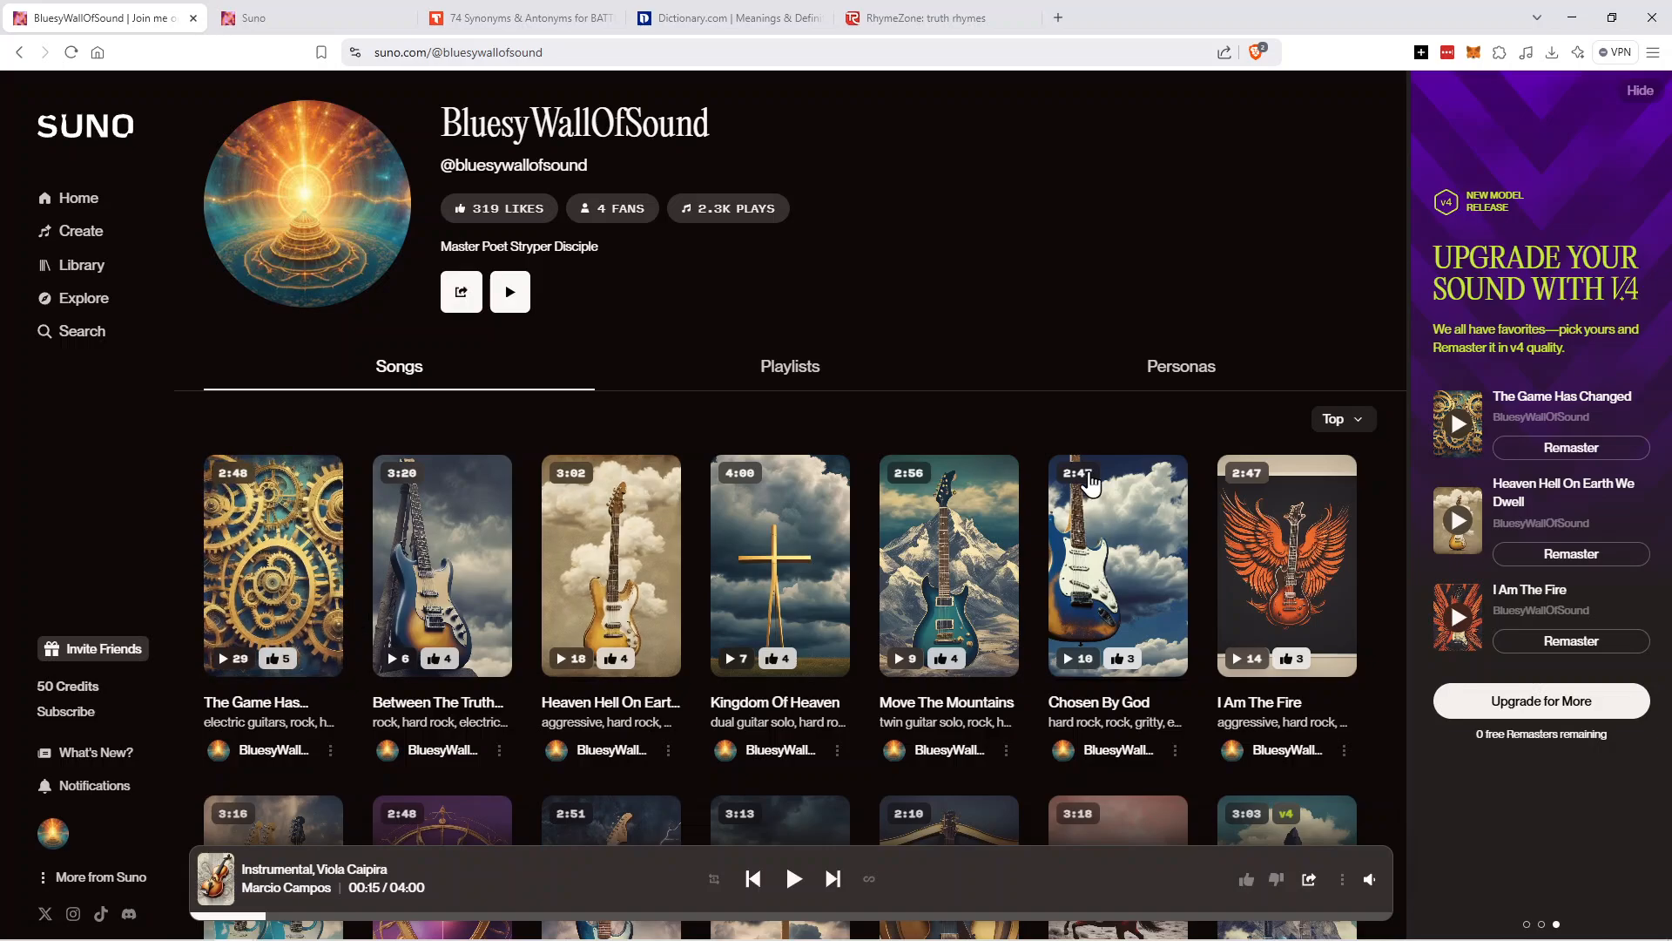
pyautogui.scroll(-8, 999, 542)
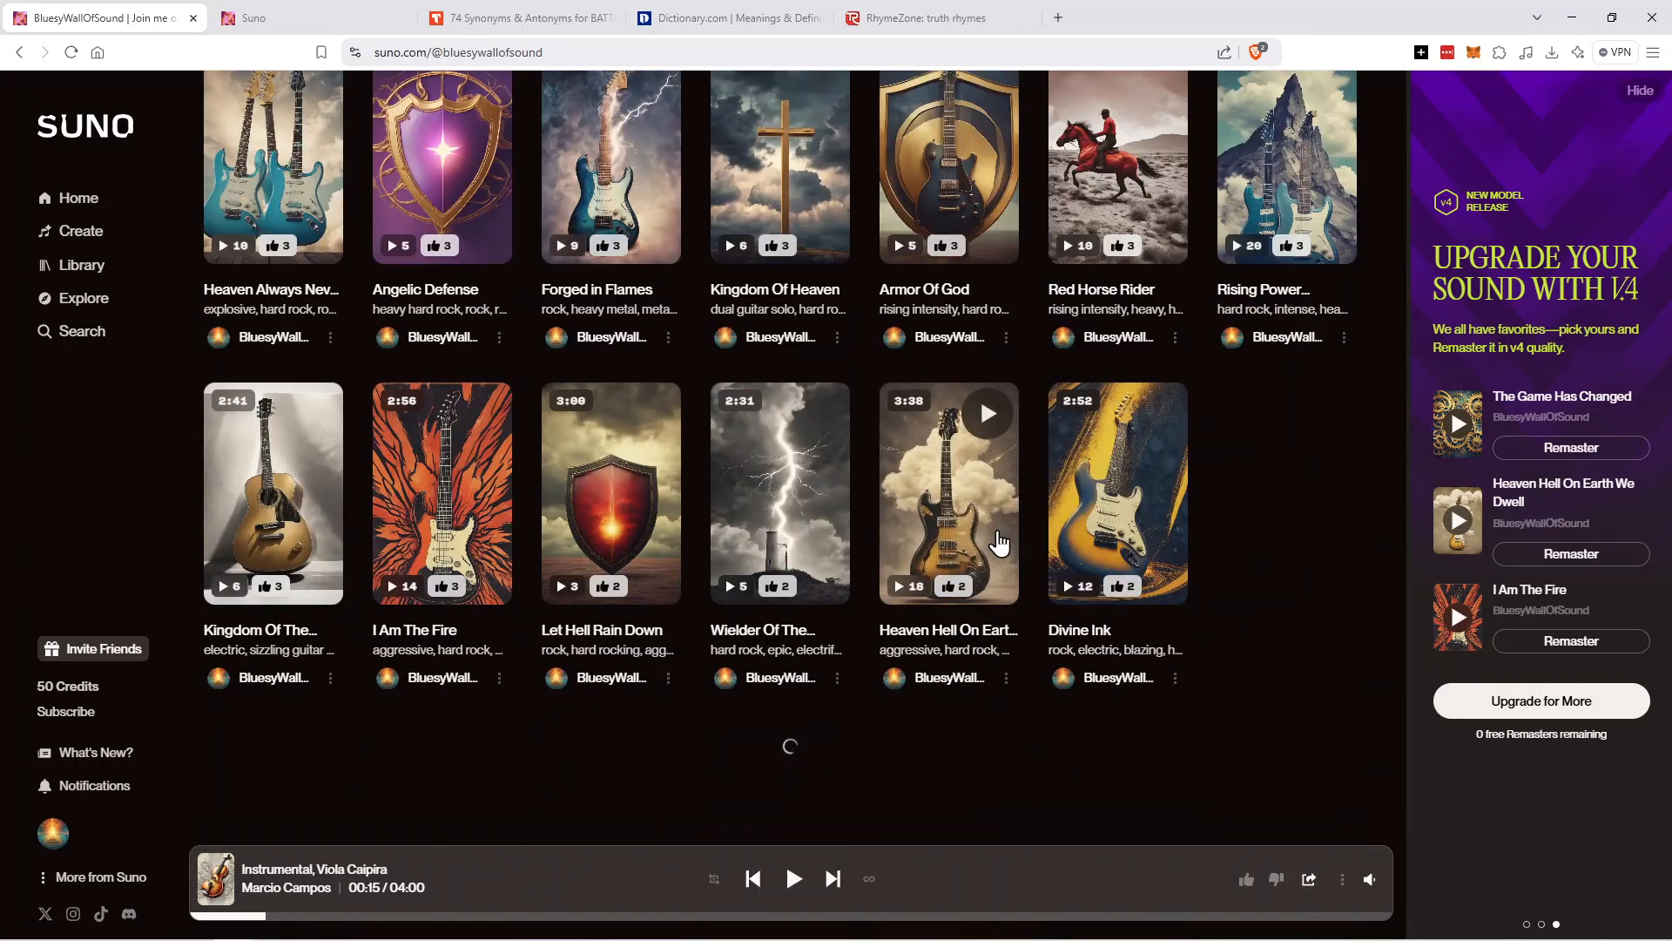
pyautogui.scroll(-8, 1000, 542)
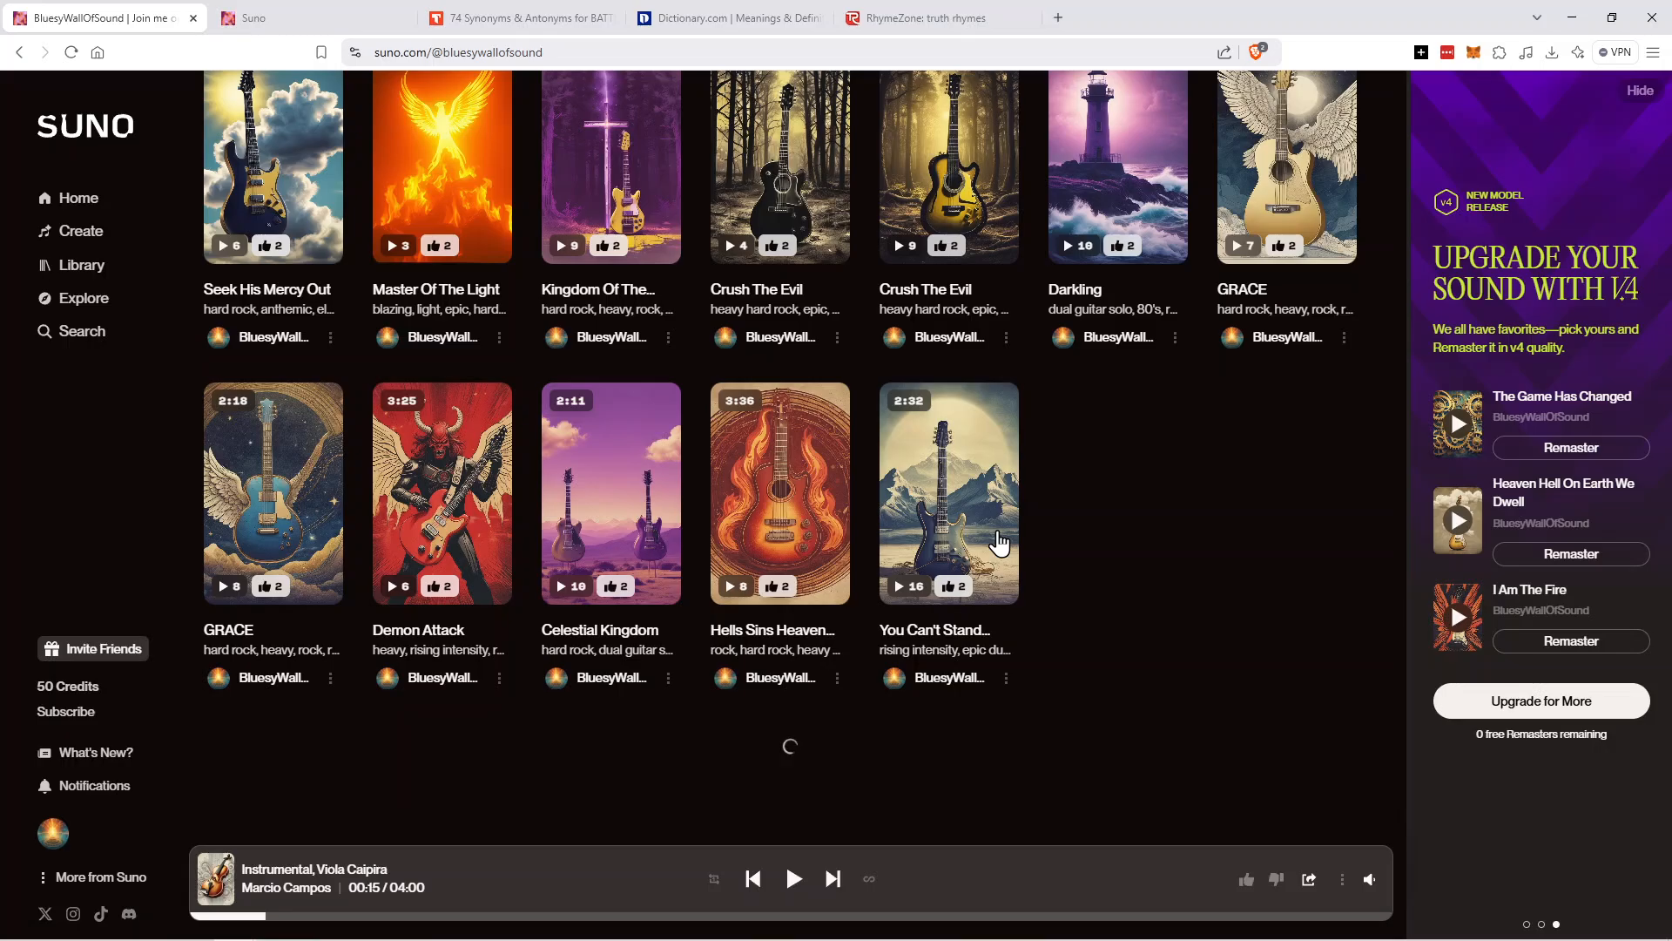
pyautogui.scroll(20, 1000, 542)
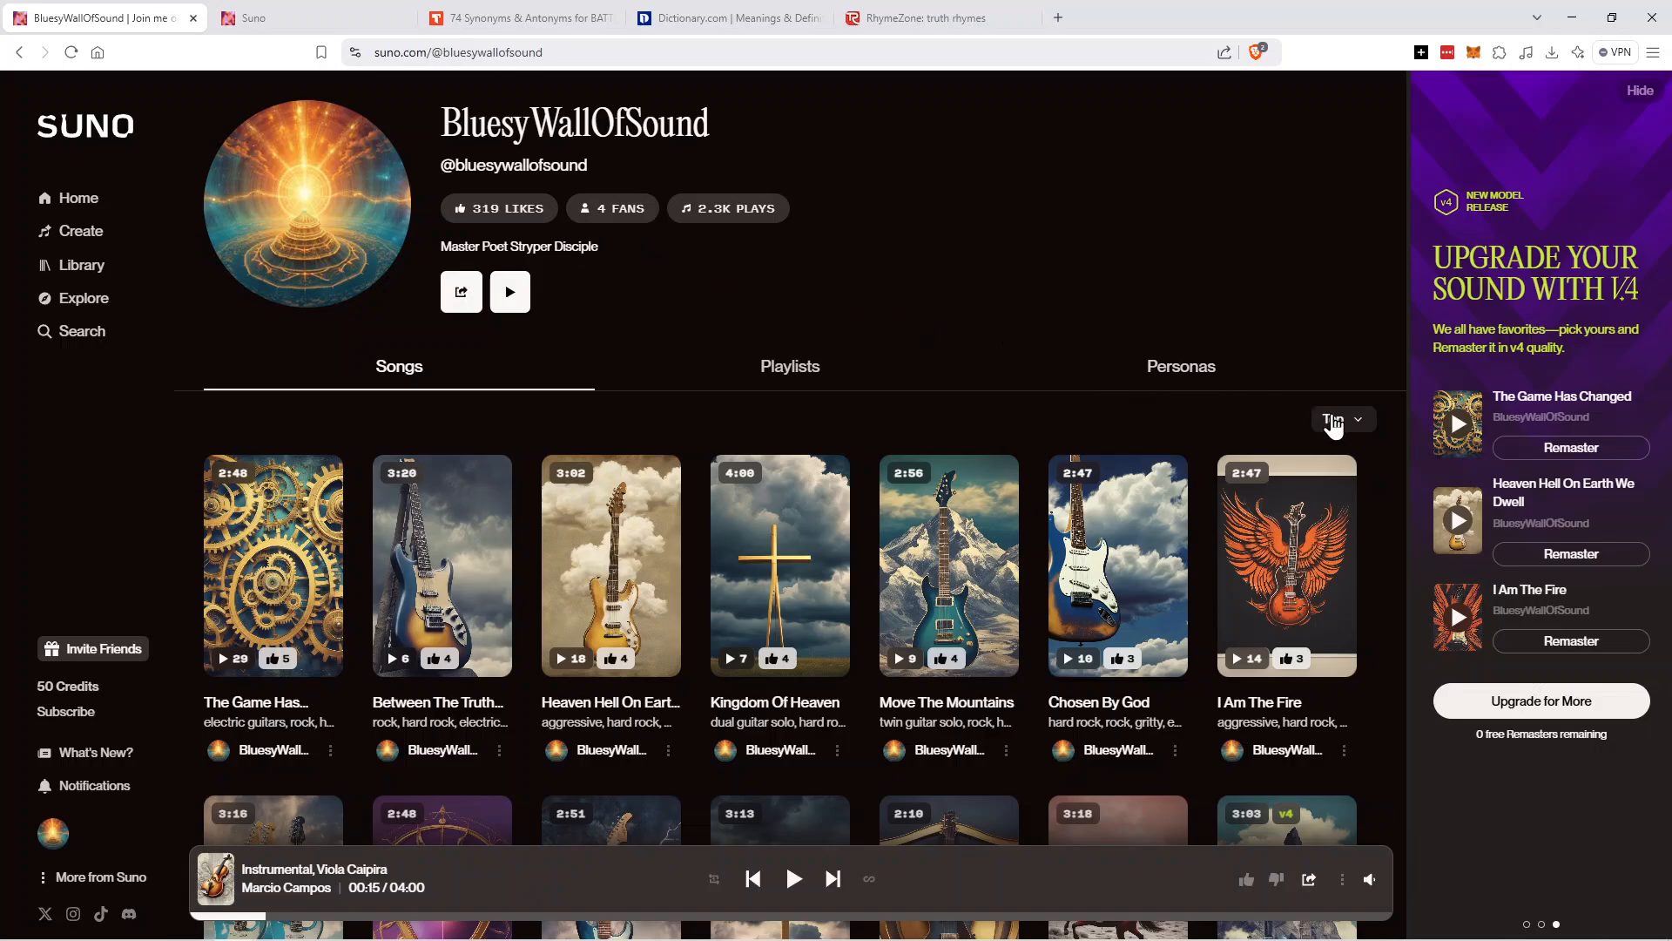
# Sort the profile's songs by New and browse the resulting list.
pyautogui.click(1363, 430)
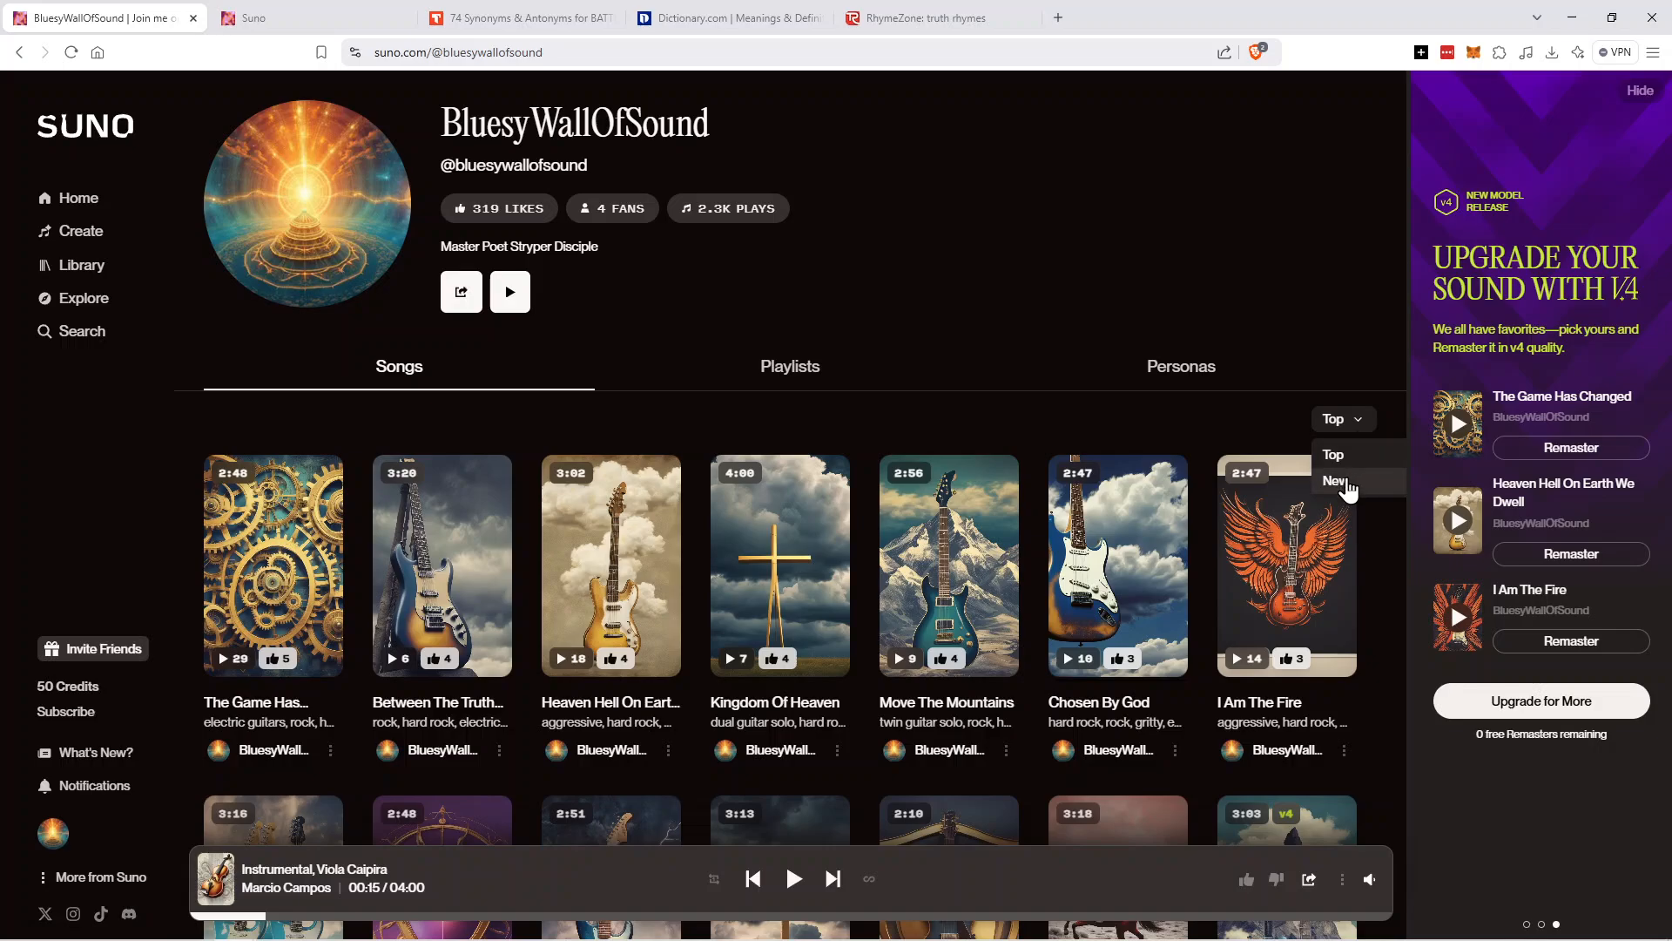
pyautogui.click(1335, 479)
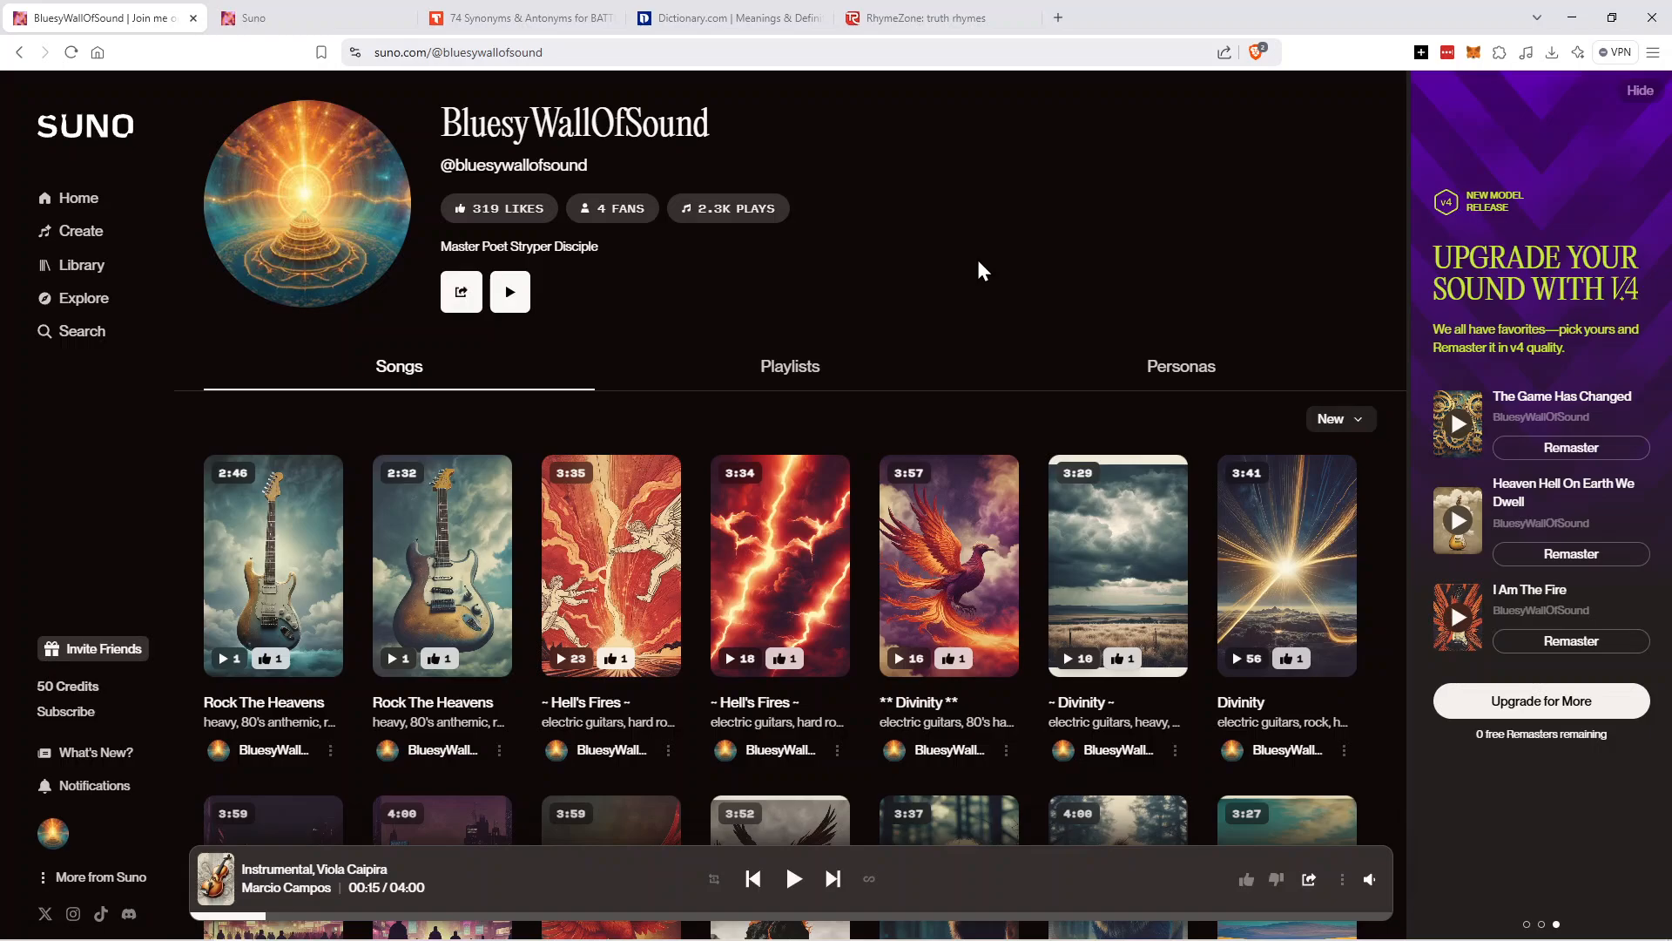
pyautogui.scroll(-6, 982, 271)
pyautogui.scroll(6, 405, 331)
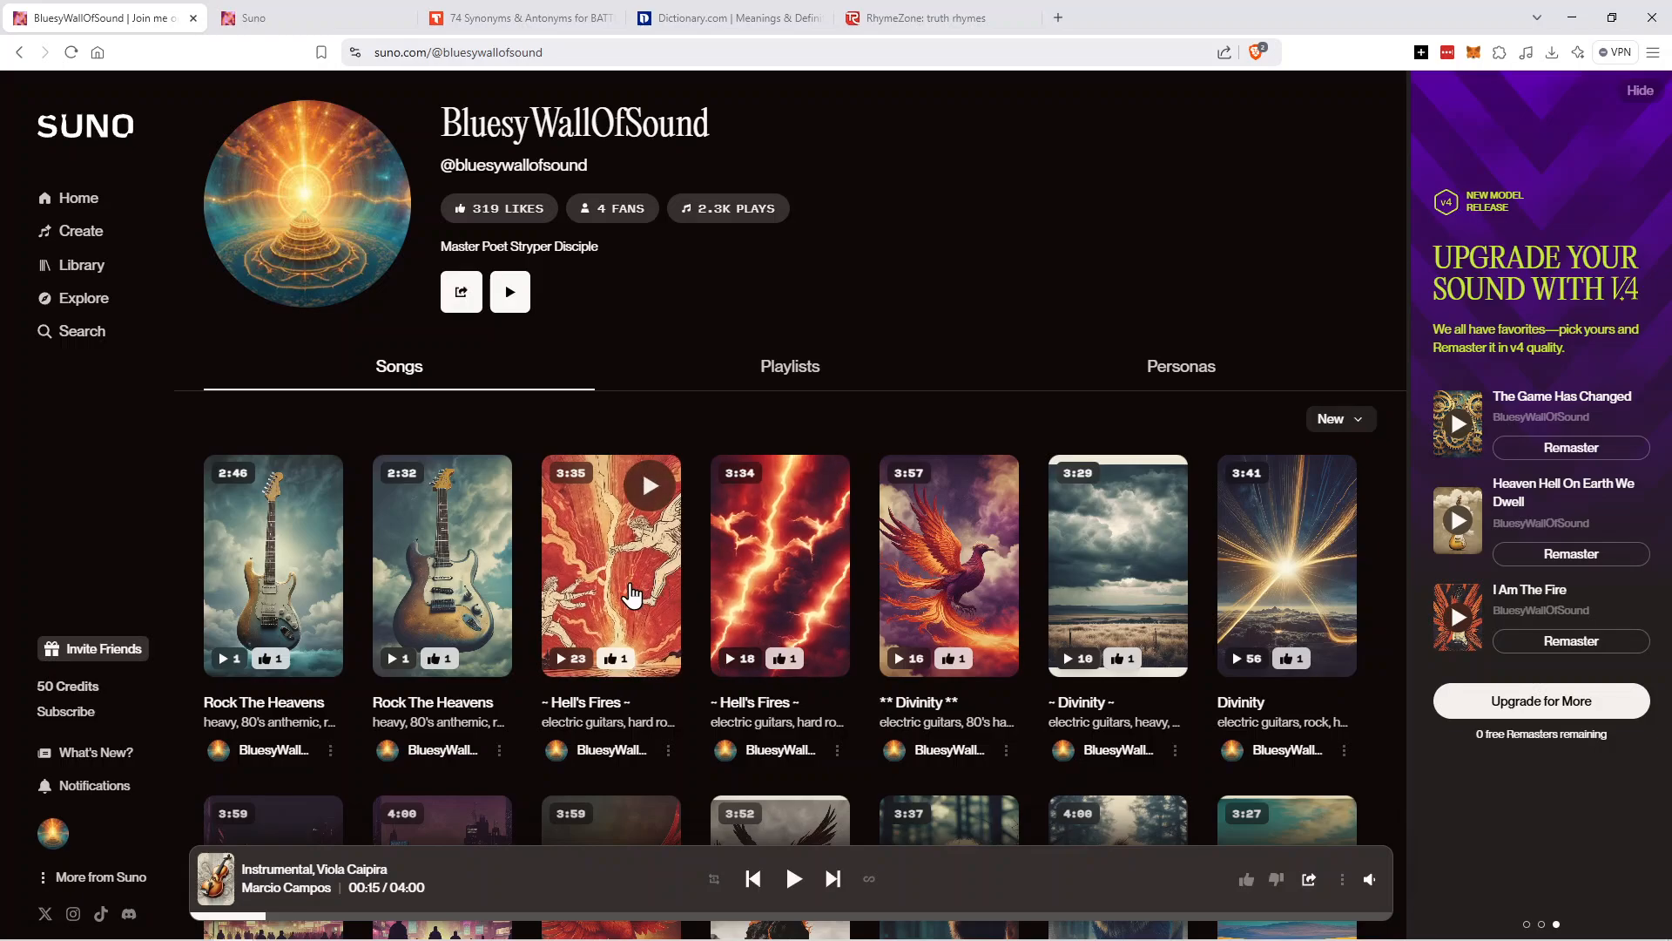
# Play the 3:35 version of ~ Hell's Fires ~ with its lyrics panel widened, and pause playback.
pyautogui.click(633, 595)
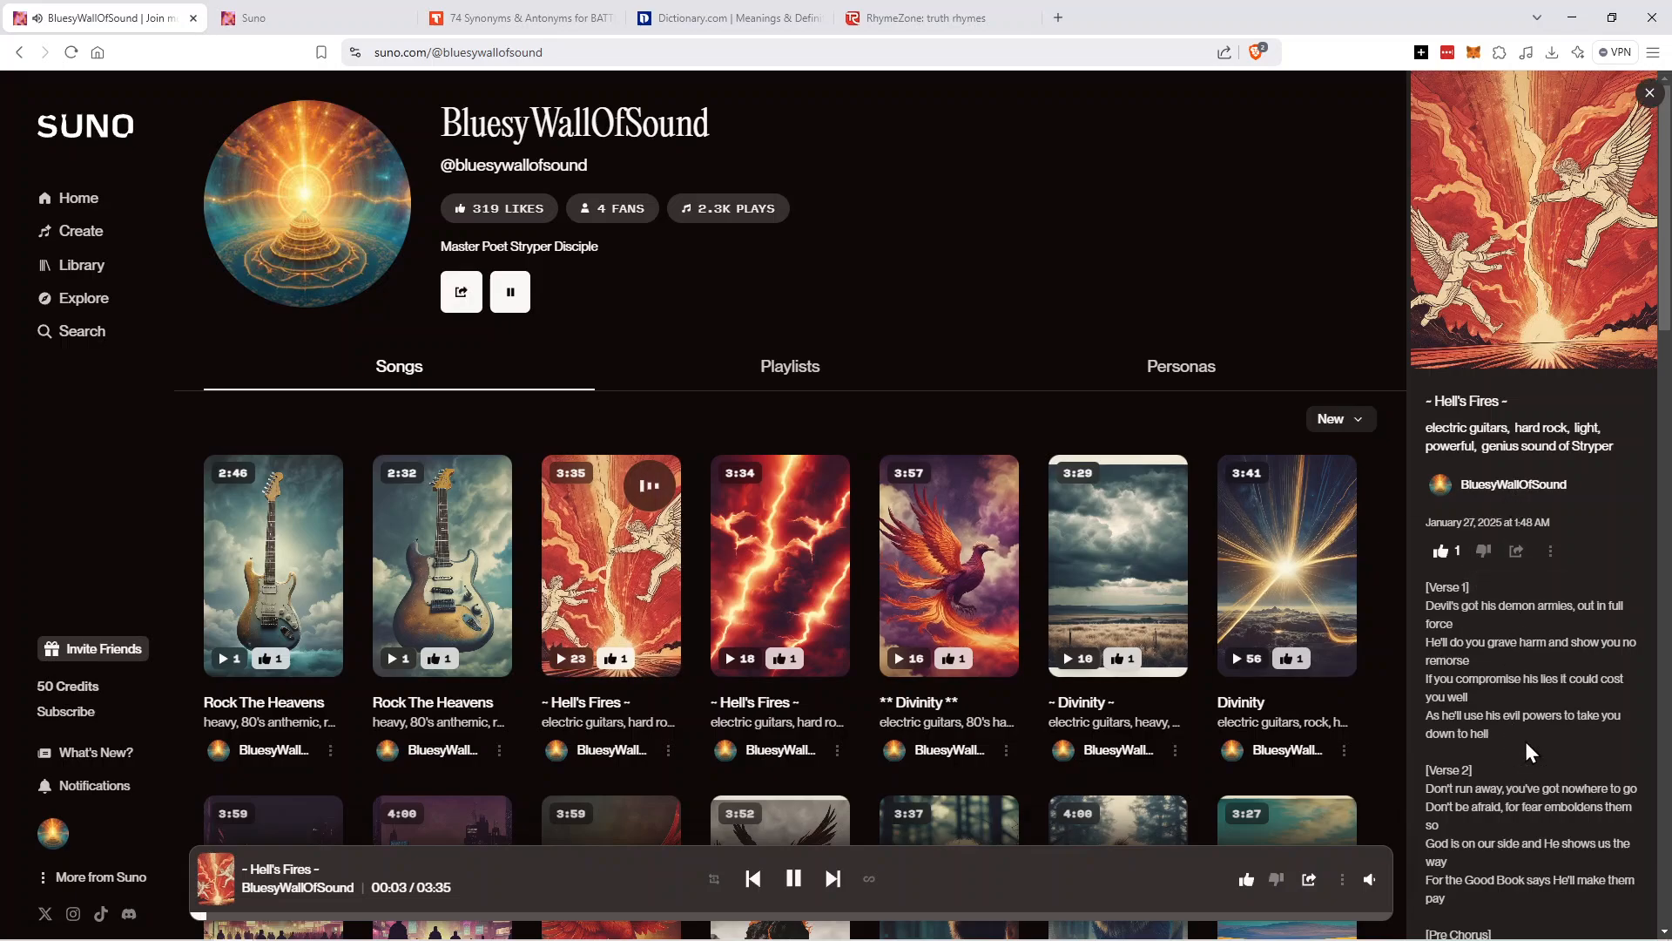
pyautogui.scroll(-4, 1666, 283)
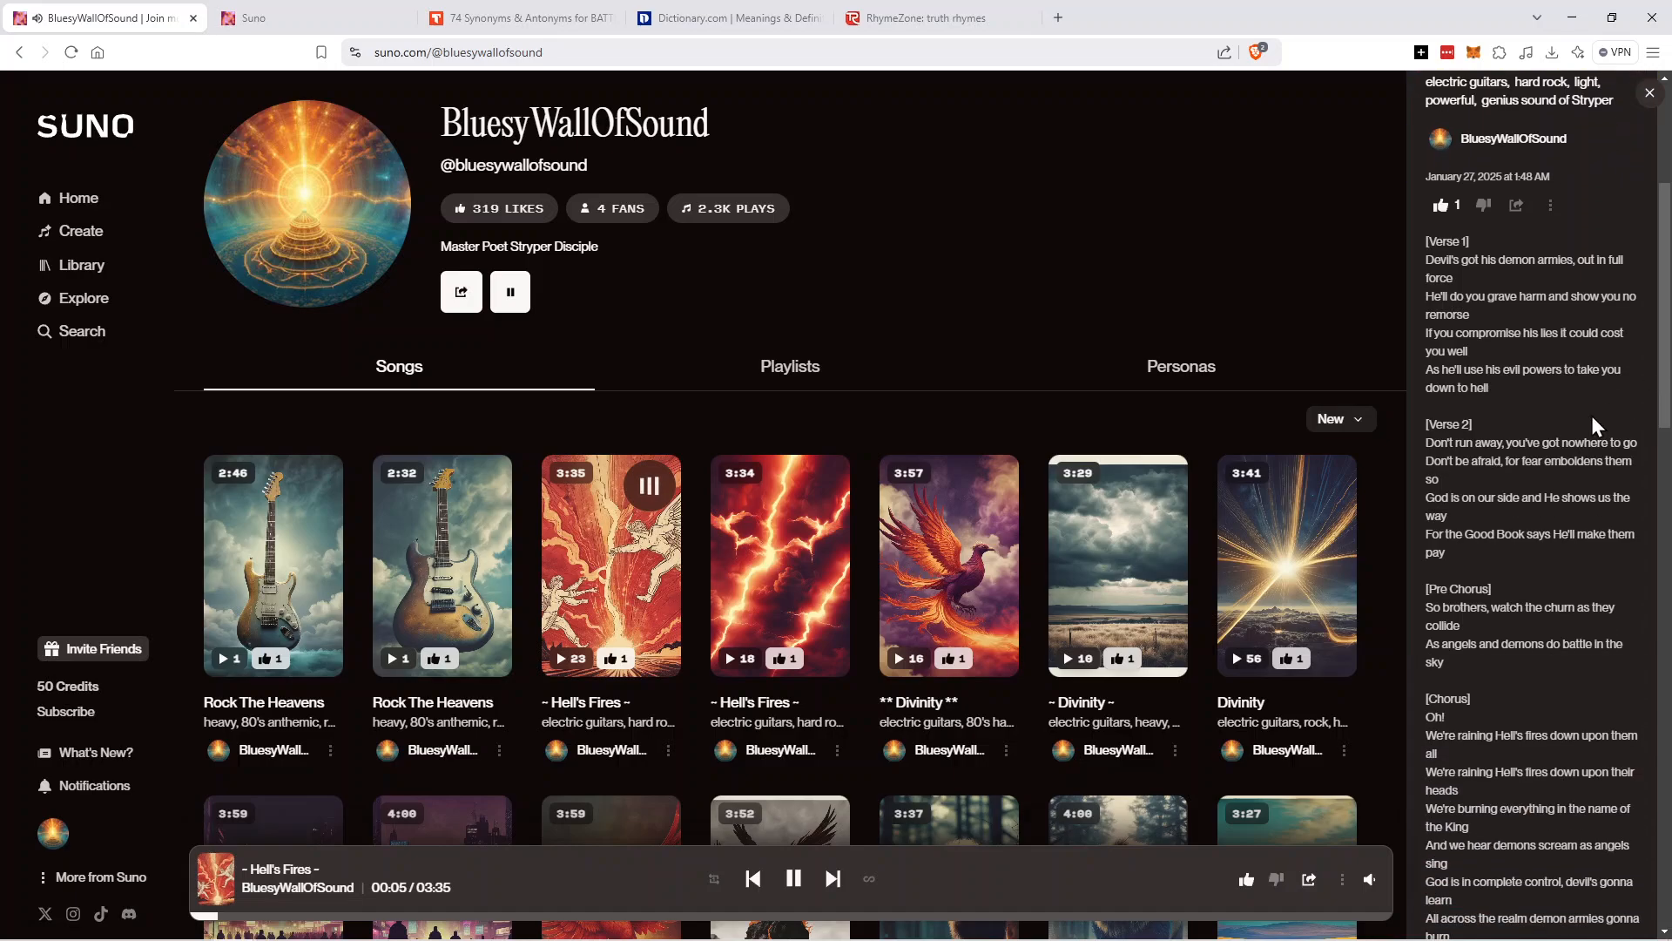
pyautogui.moveTo(1403, 547); pyautogui.dragTo(1341, 551)
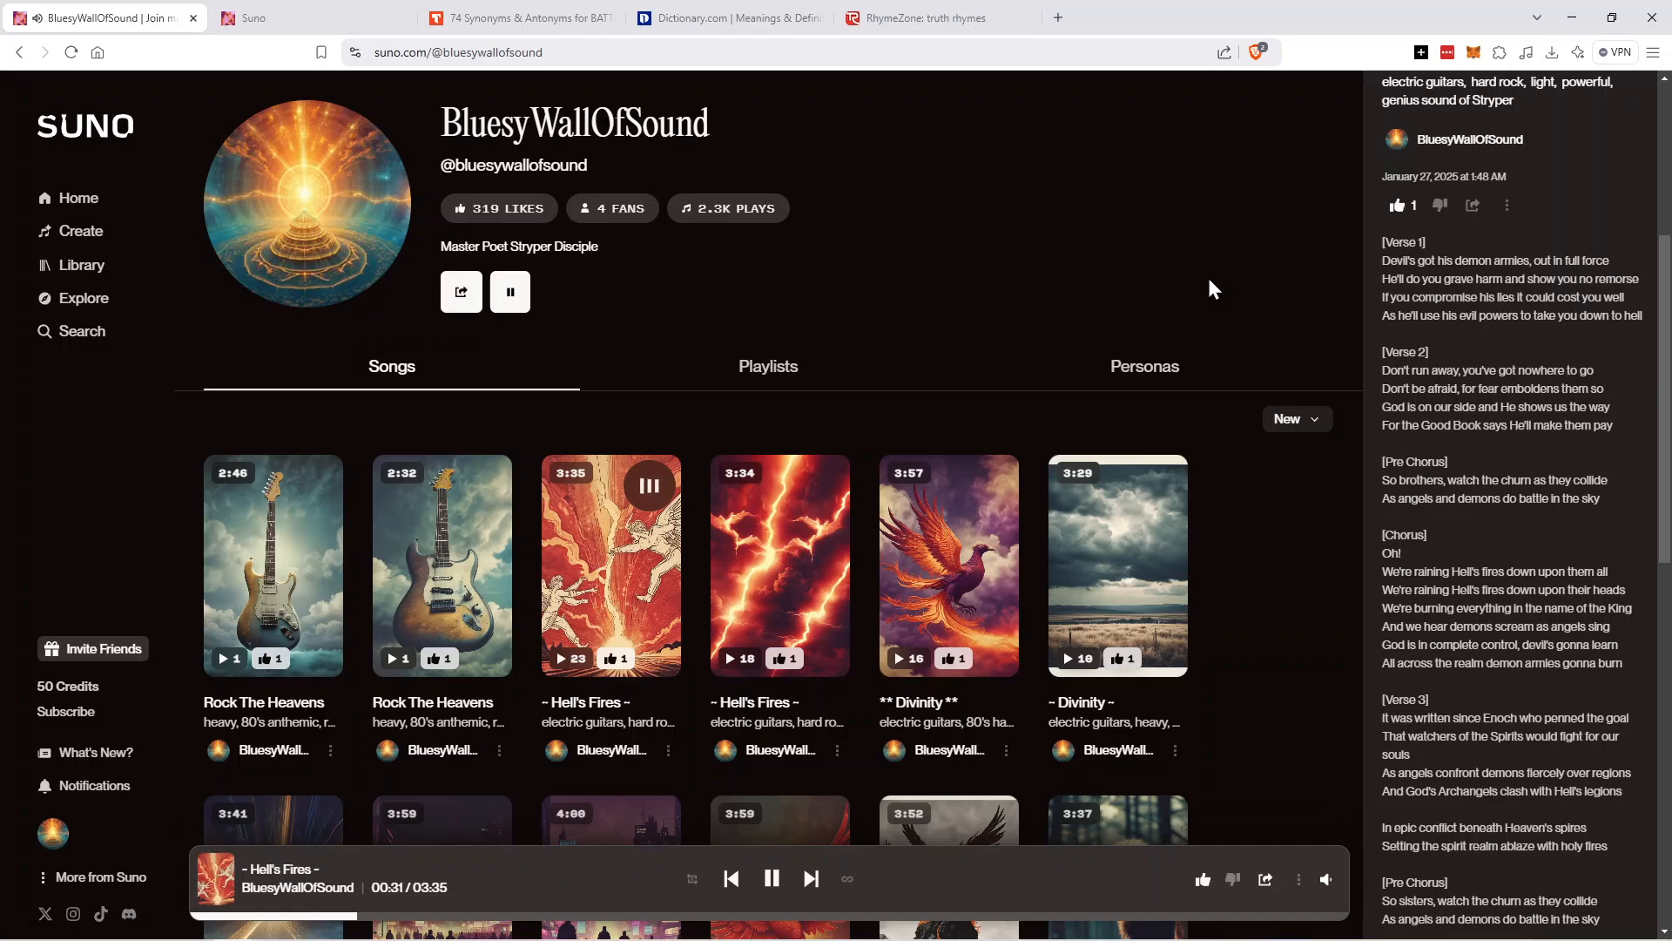
pyautogui.click(773, 880)
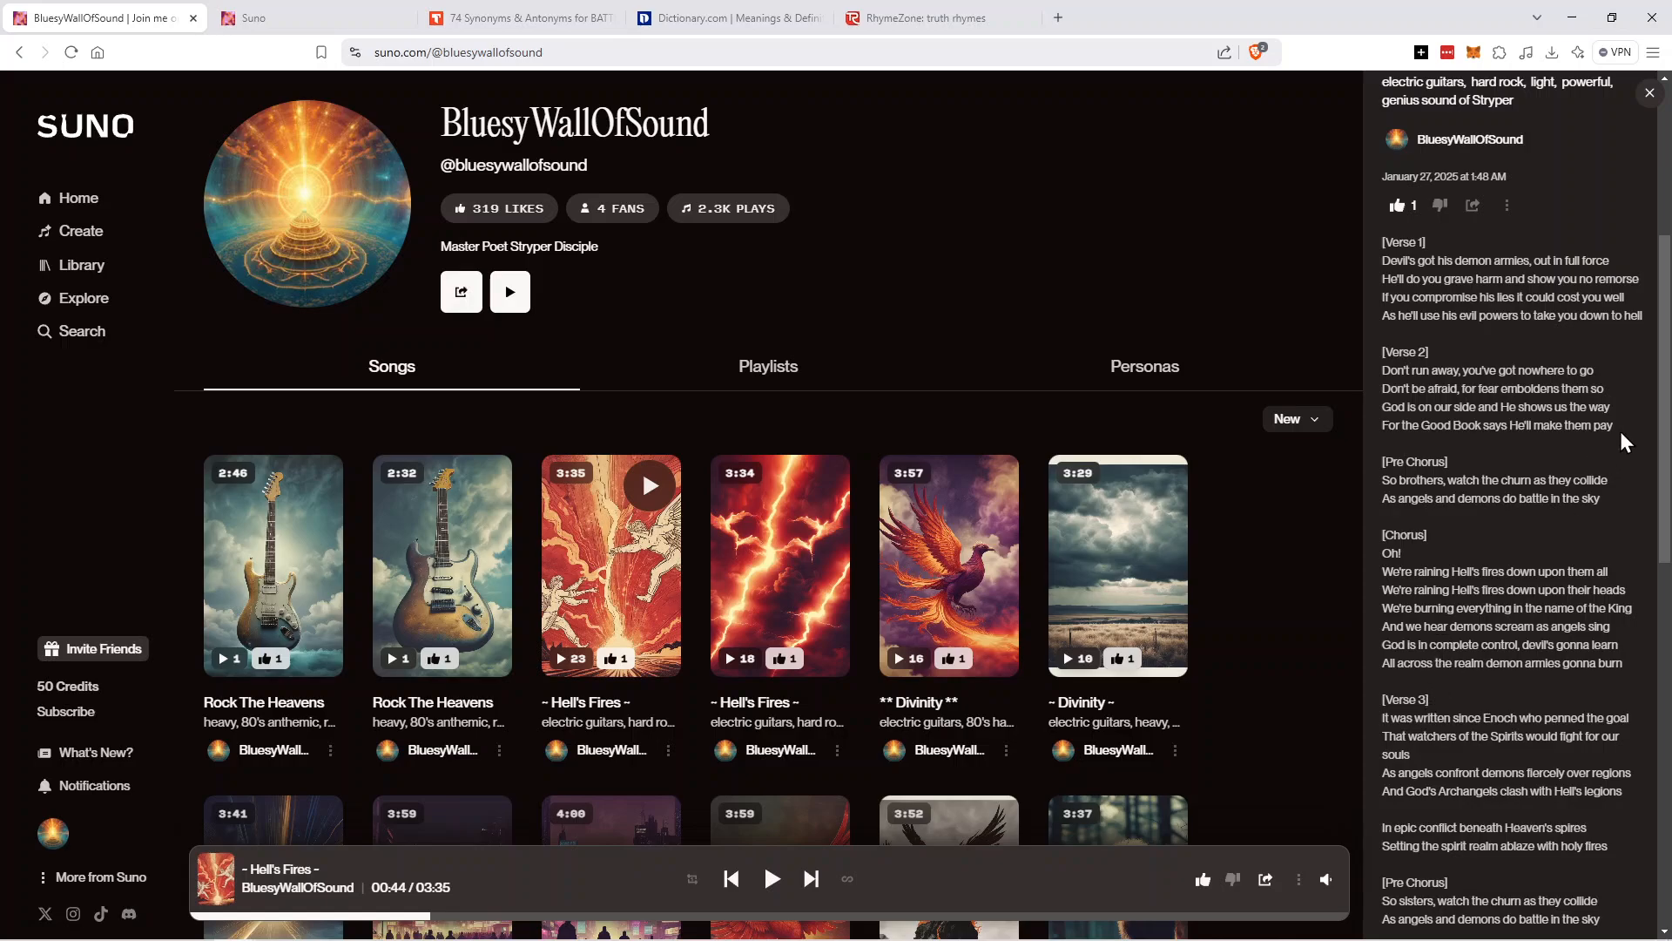
# Read through the verses, pre-choruses and choruses of ~ Hell's Fires ~ in the lyrics panel.
pyautogui.scroll(-3, 1665, 380)
pyautogui.scroll(-1, 1665, 380)
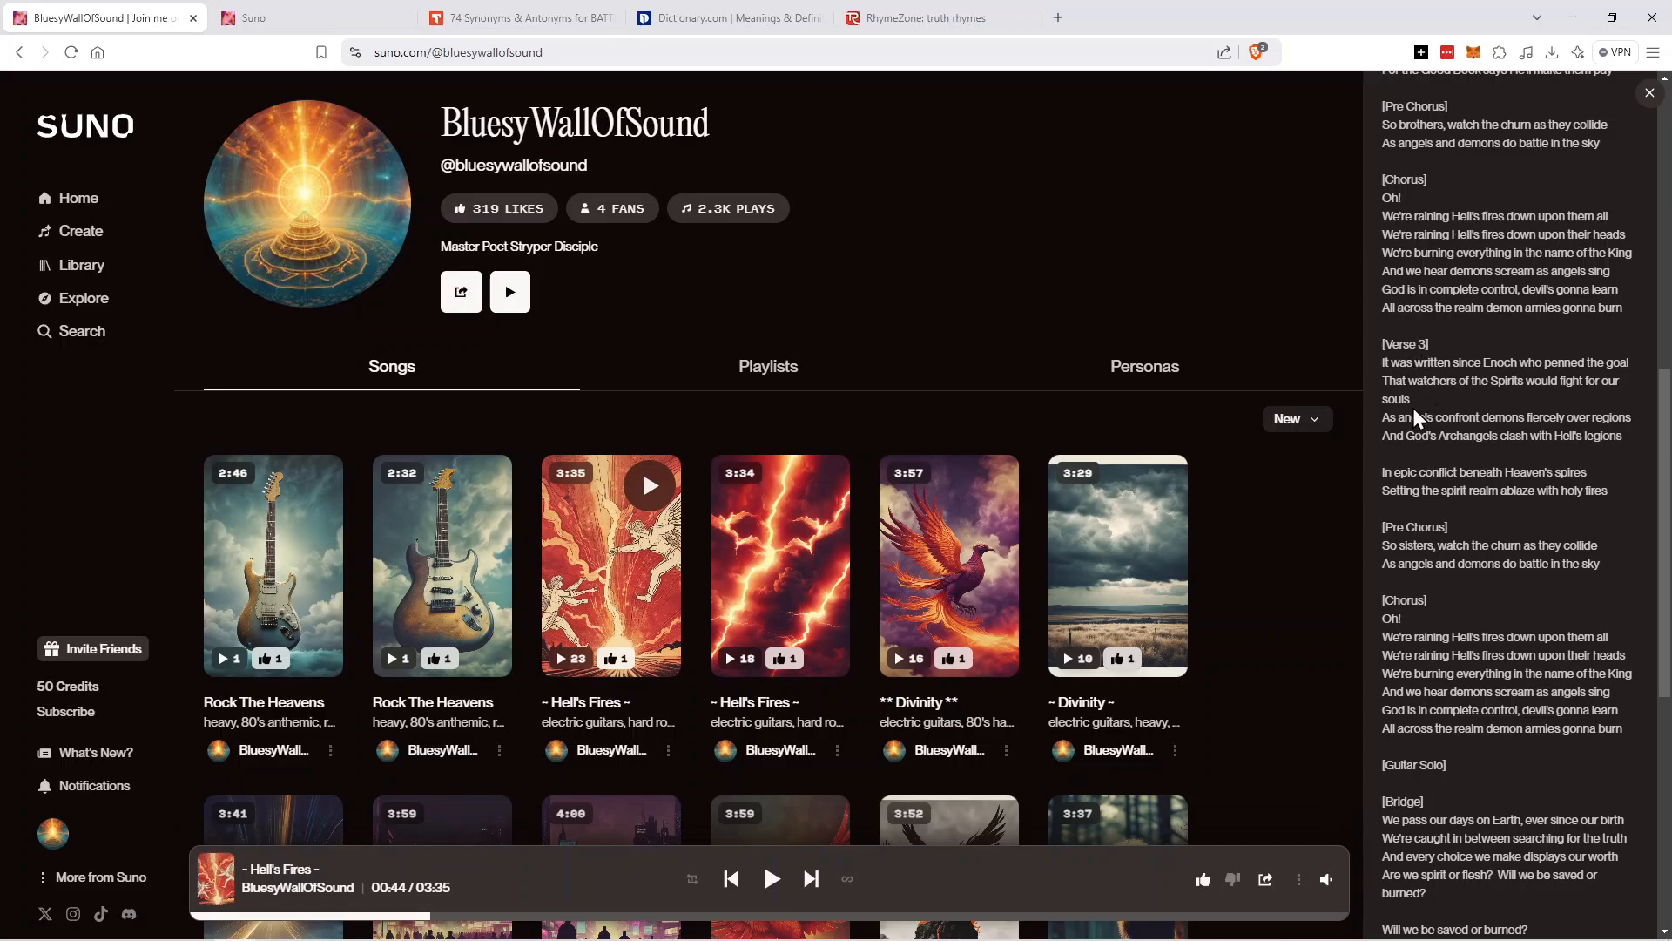
pyautogui.moveTo(1665, 411); pyautogui.dragTo(1663, 363)
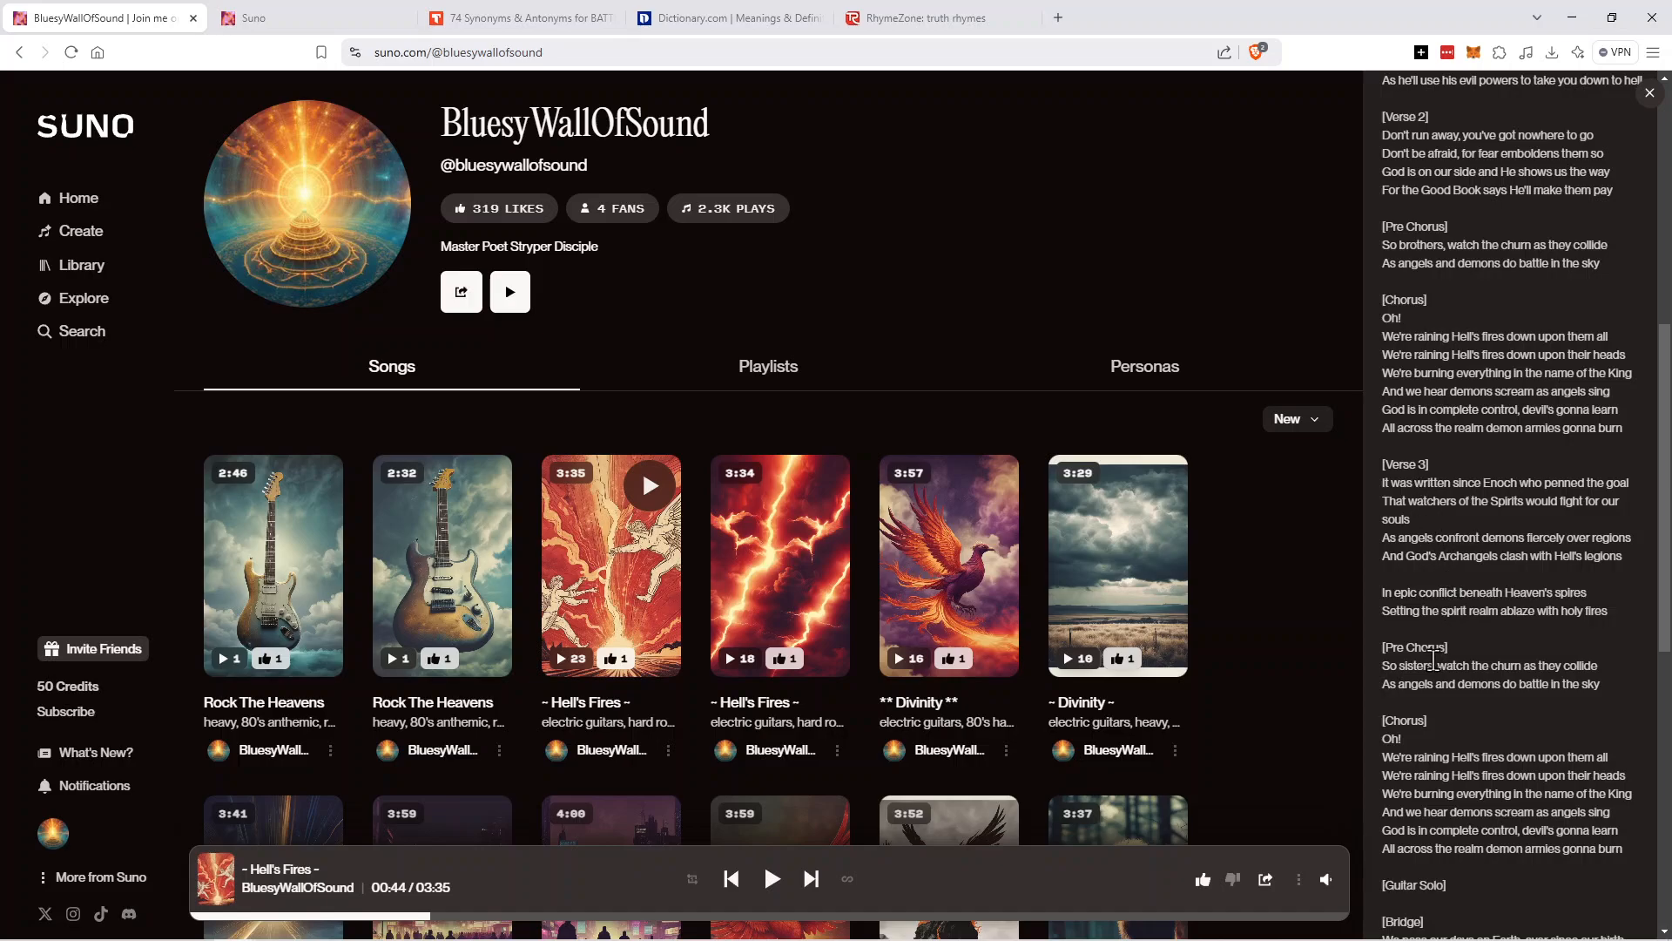
# Play another short stretch of ~ Hell's Fires ~ and read its remaining lyrics, from the guitar solo and bridge through the outro and fade out.
pyautogui.scroll(-4, 1436, 383)
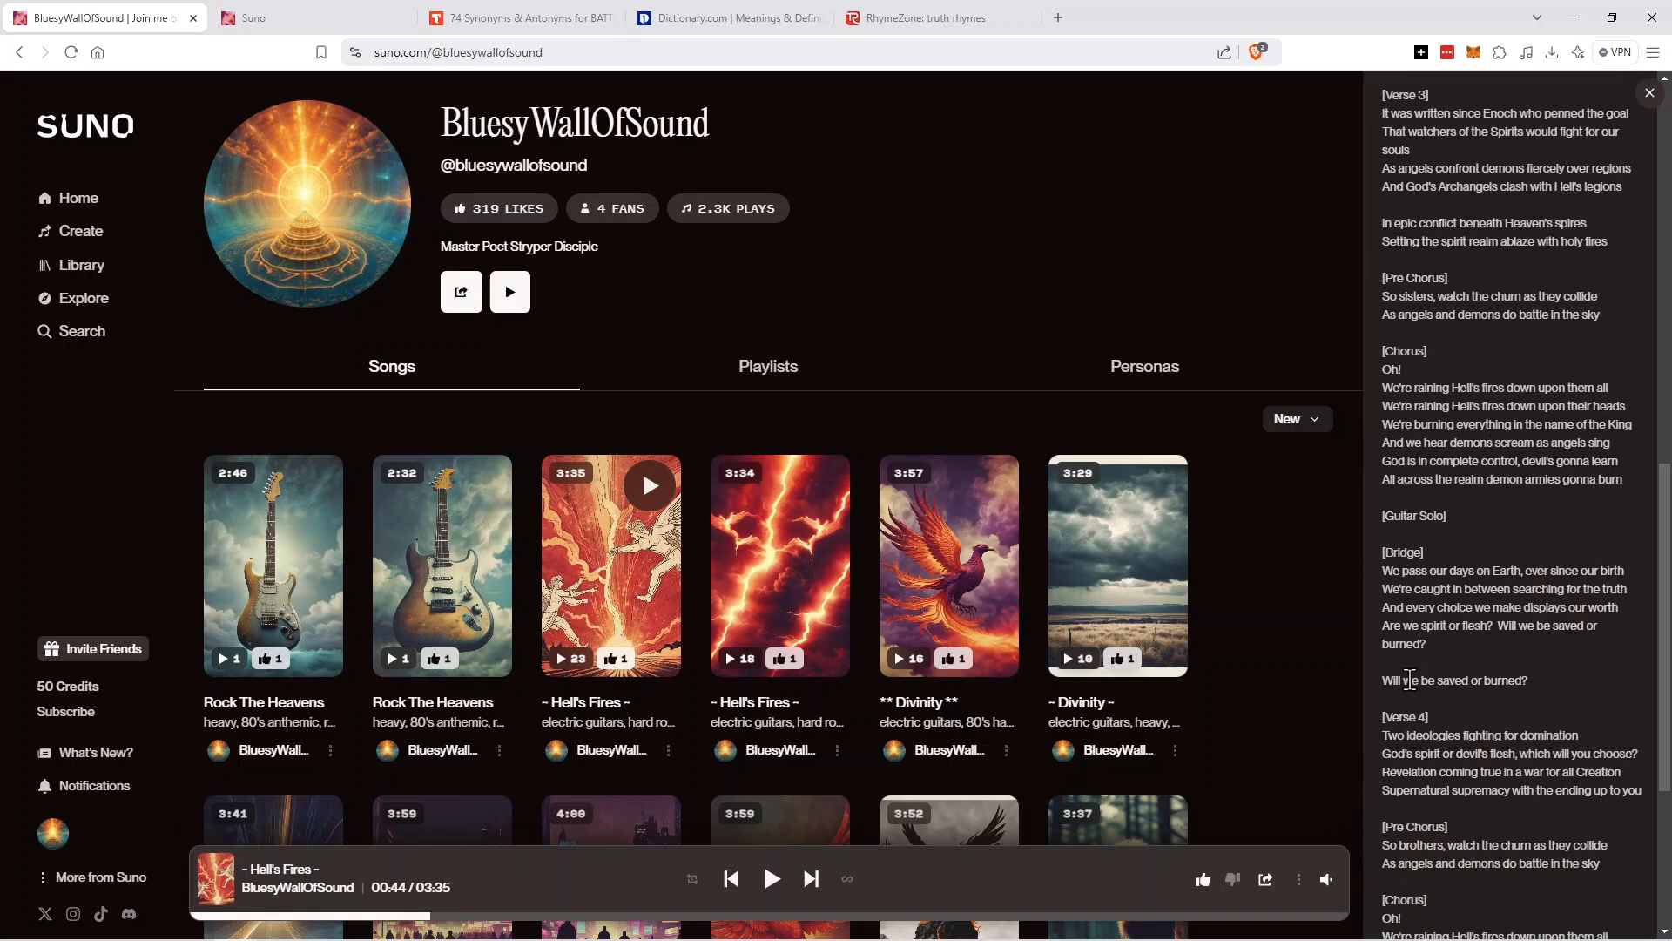
pyautogui.click(771, 880)
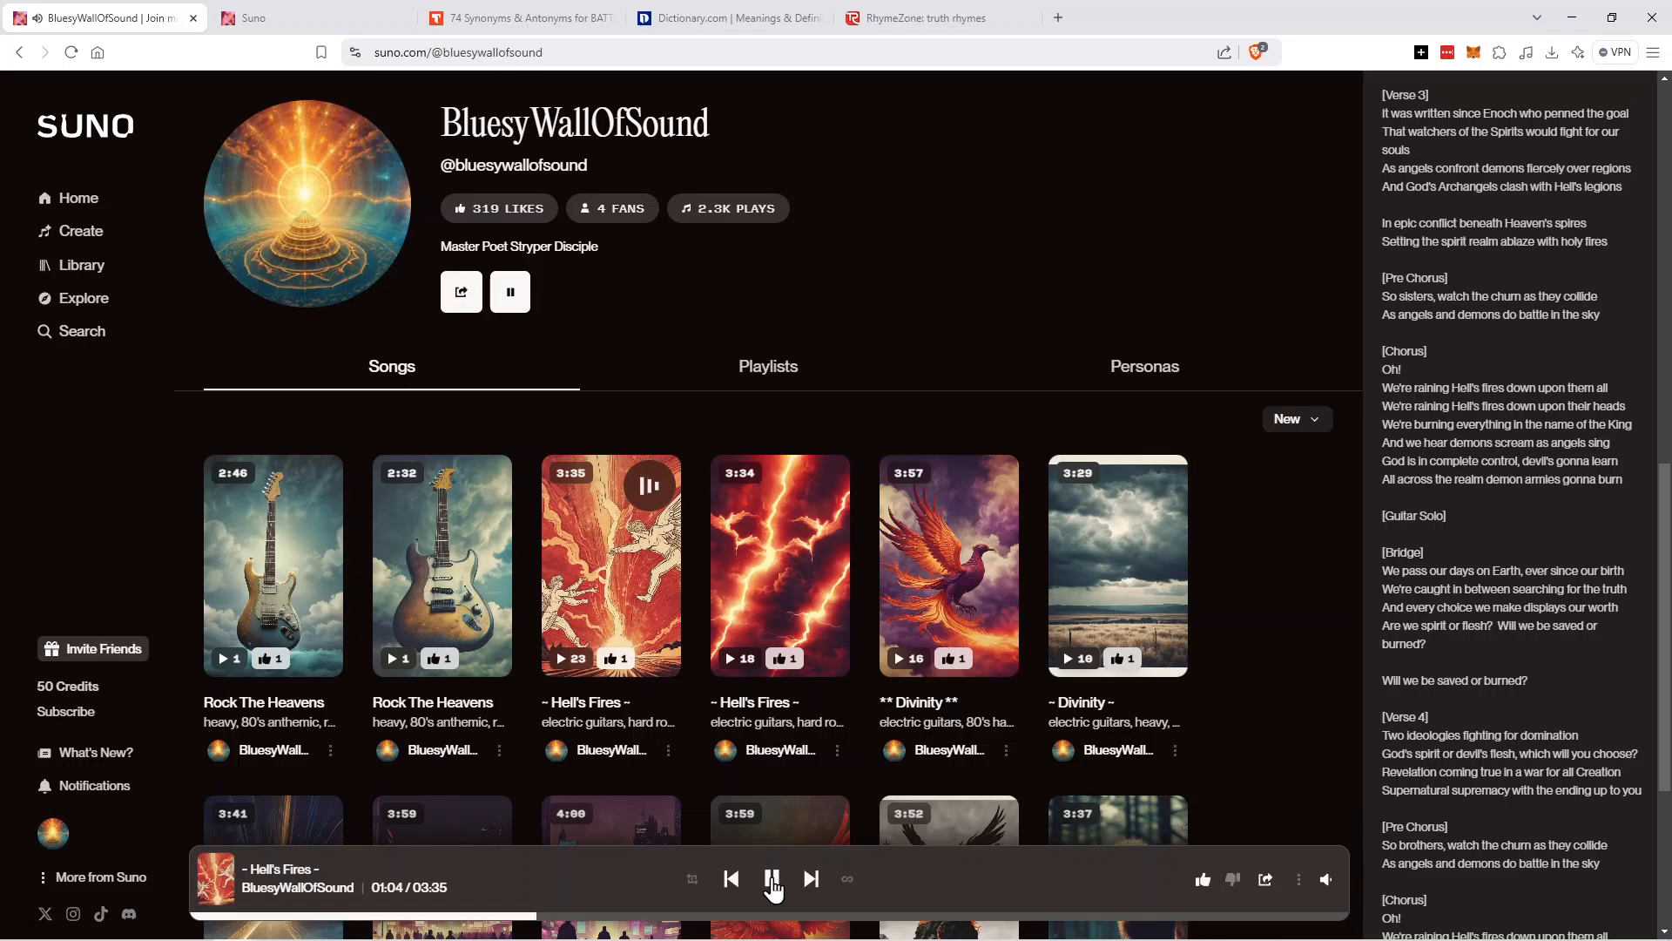
pyautogui.click(772, 879)
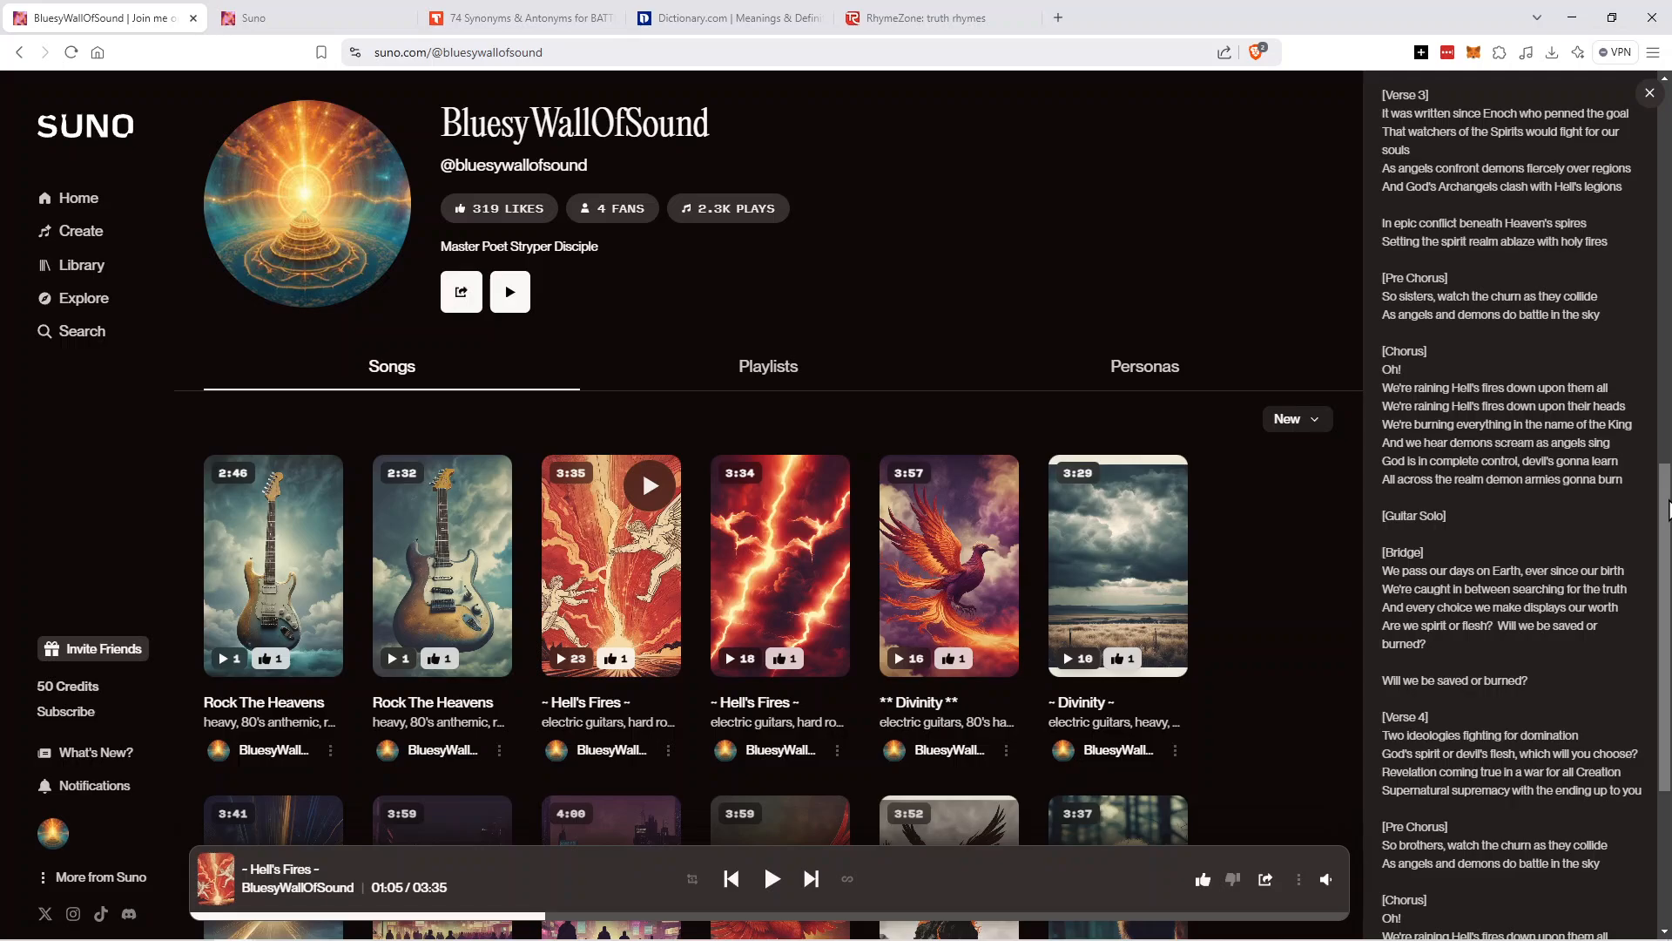
pyautogui.moveTo(1668, 510); pyautogui.dragTo(1665, 540)
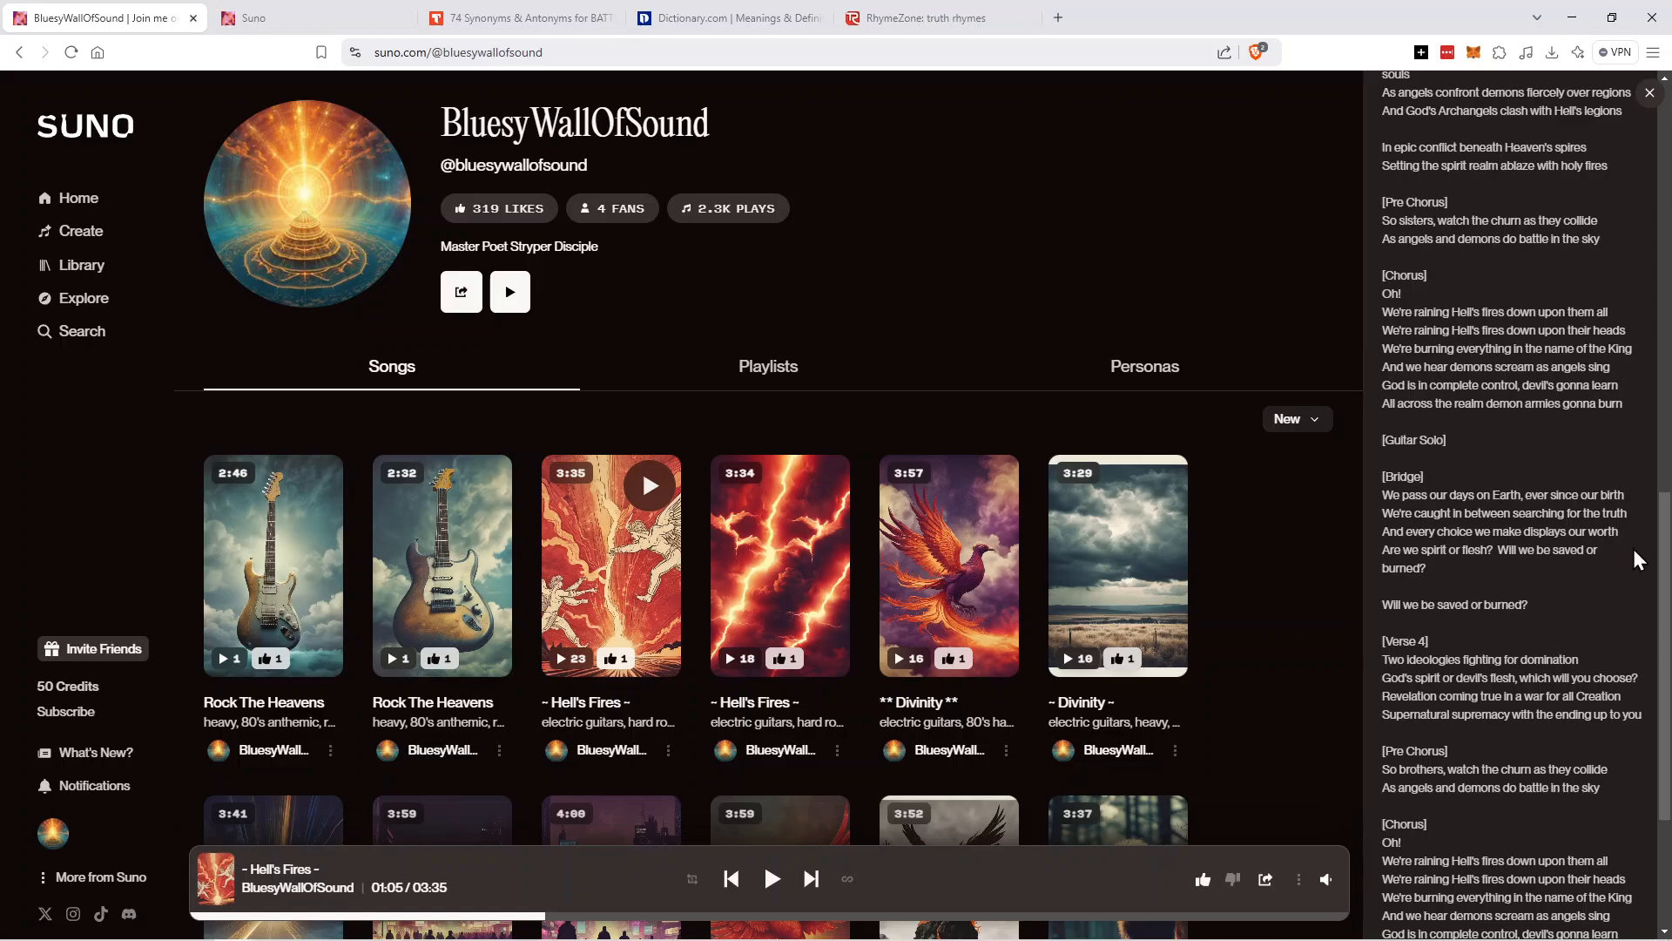
pyautogui.scroll(-3, 1637, 560)
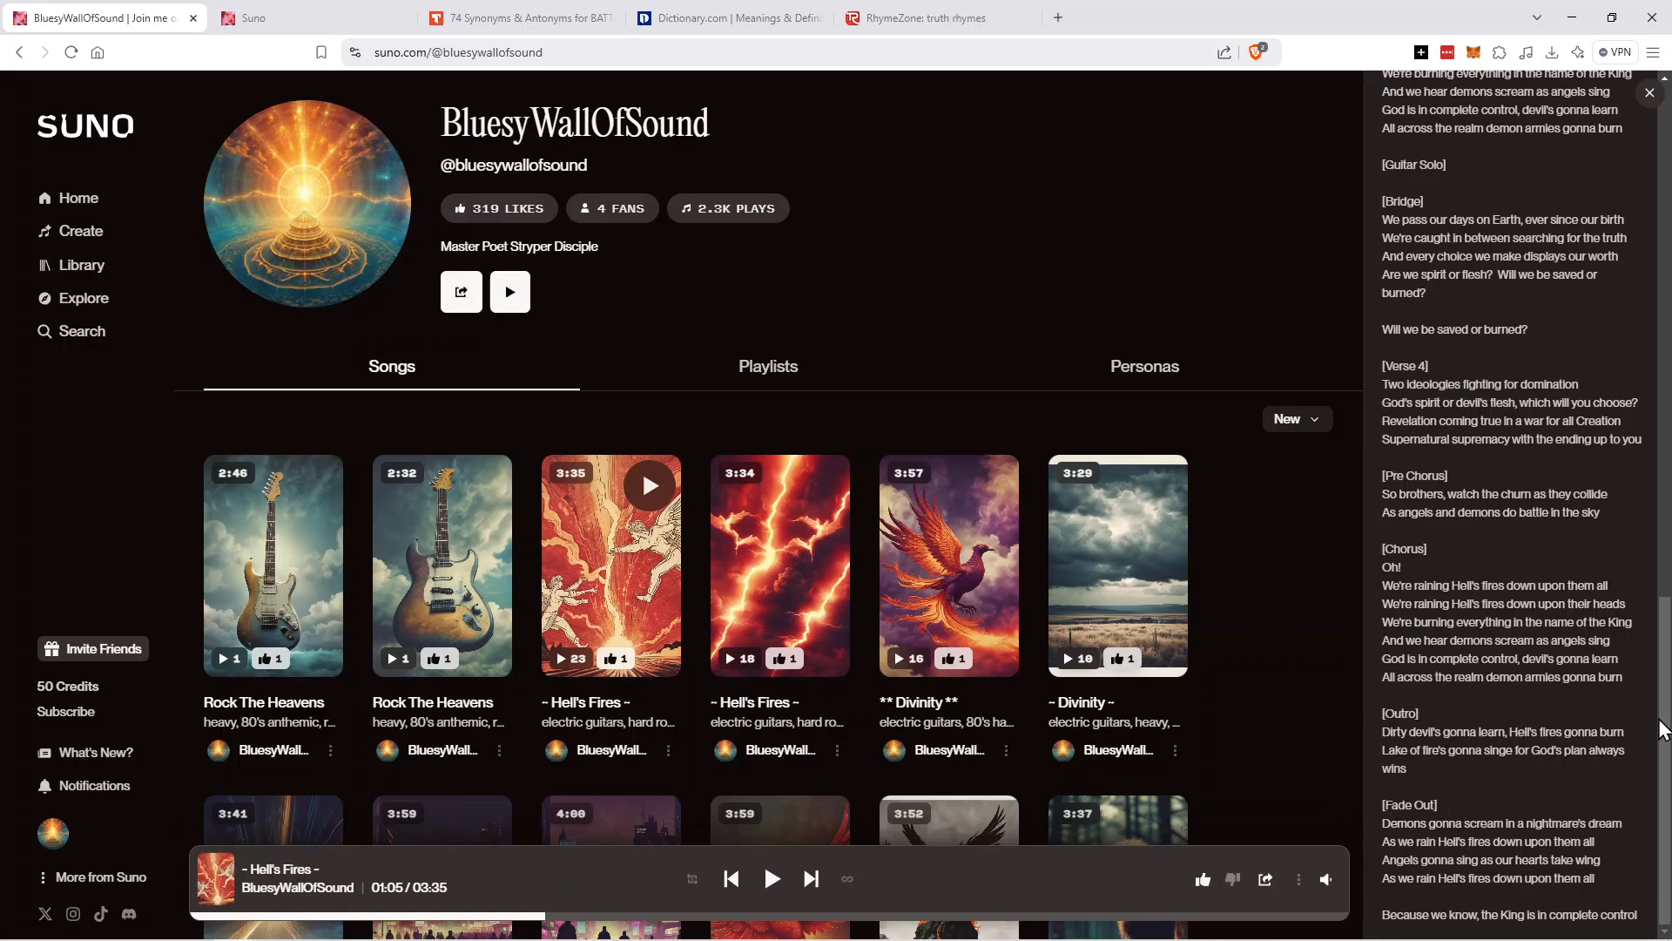
pyautogui.moveTo(1661, 730); pyautogui.dragTo(1632, 409)
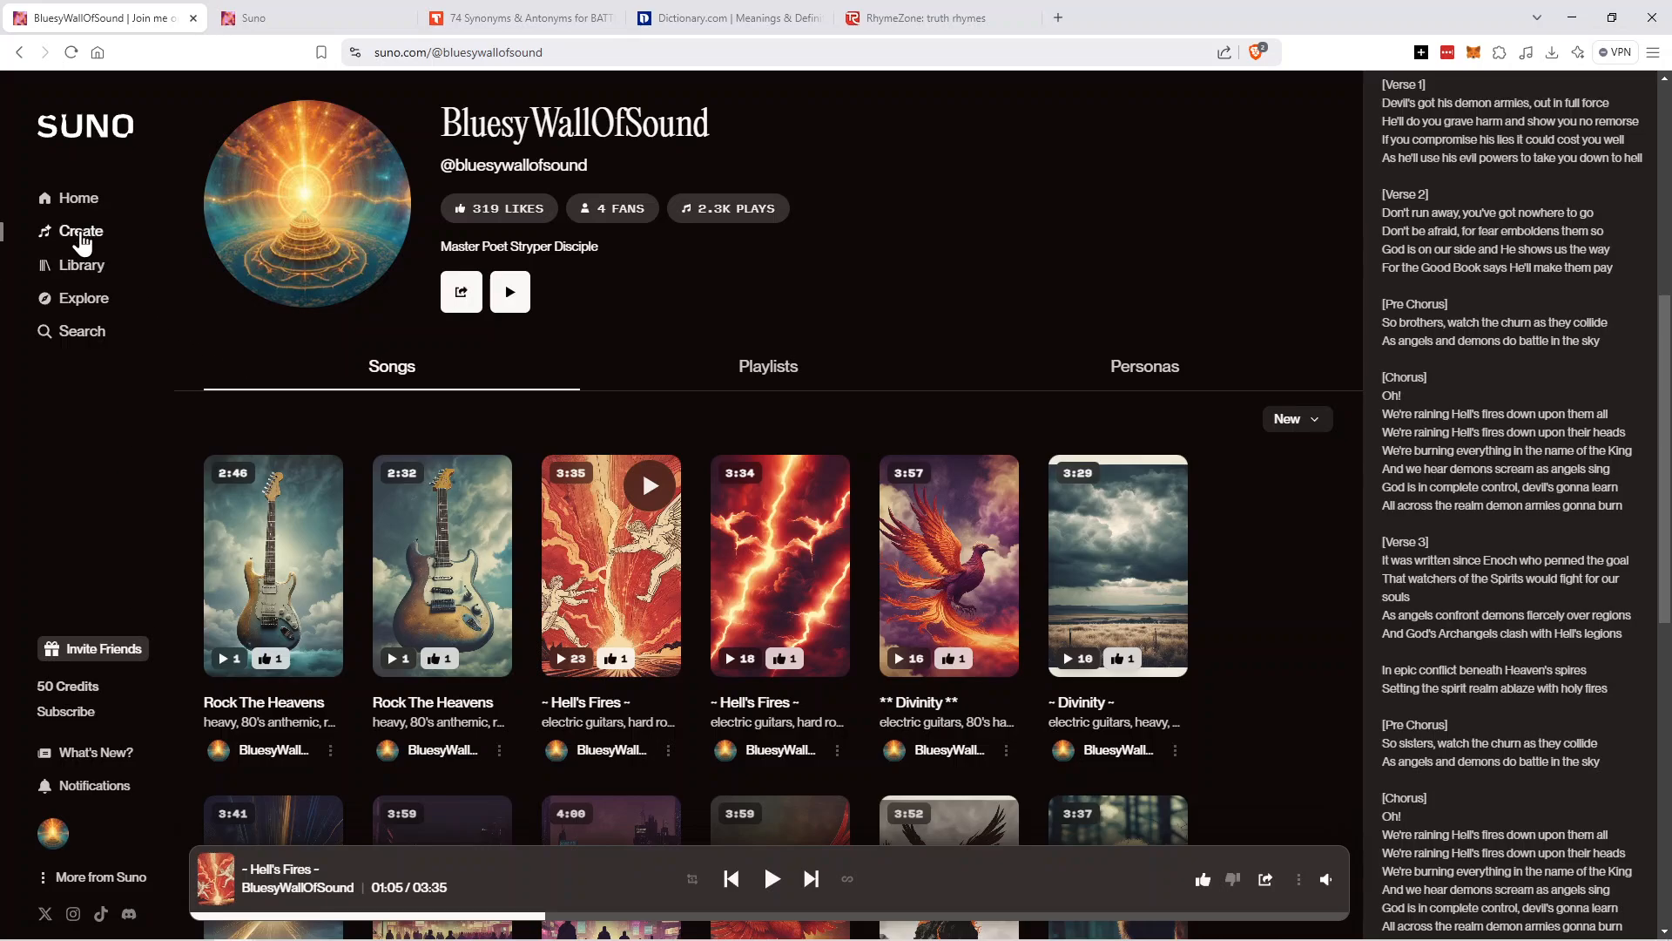
# Go to the song creation workspace, turn on Custom mode and enlarge the lyrics box to several times its height.
pyautogui.click(81, 236)
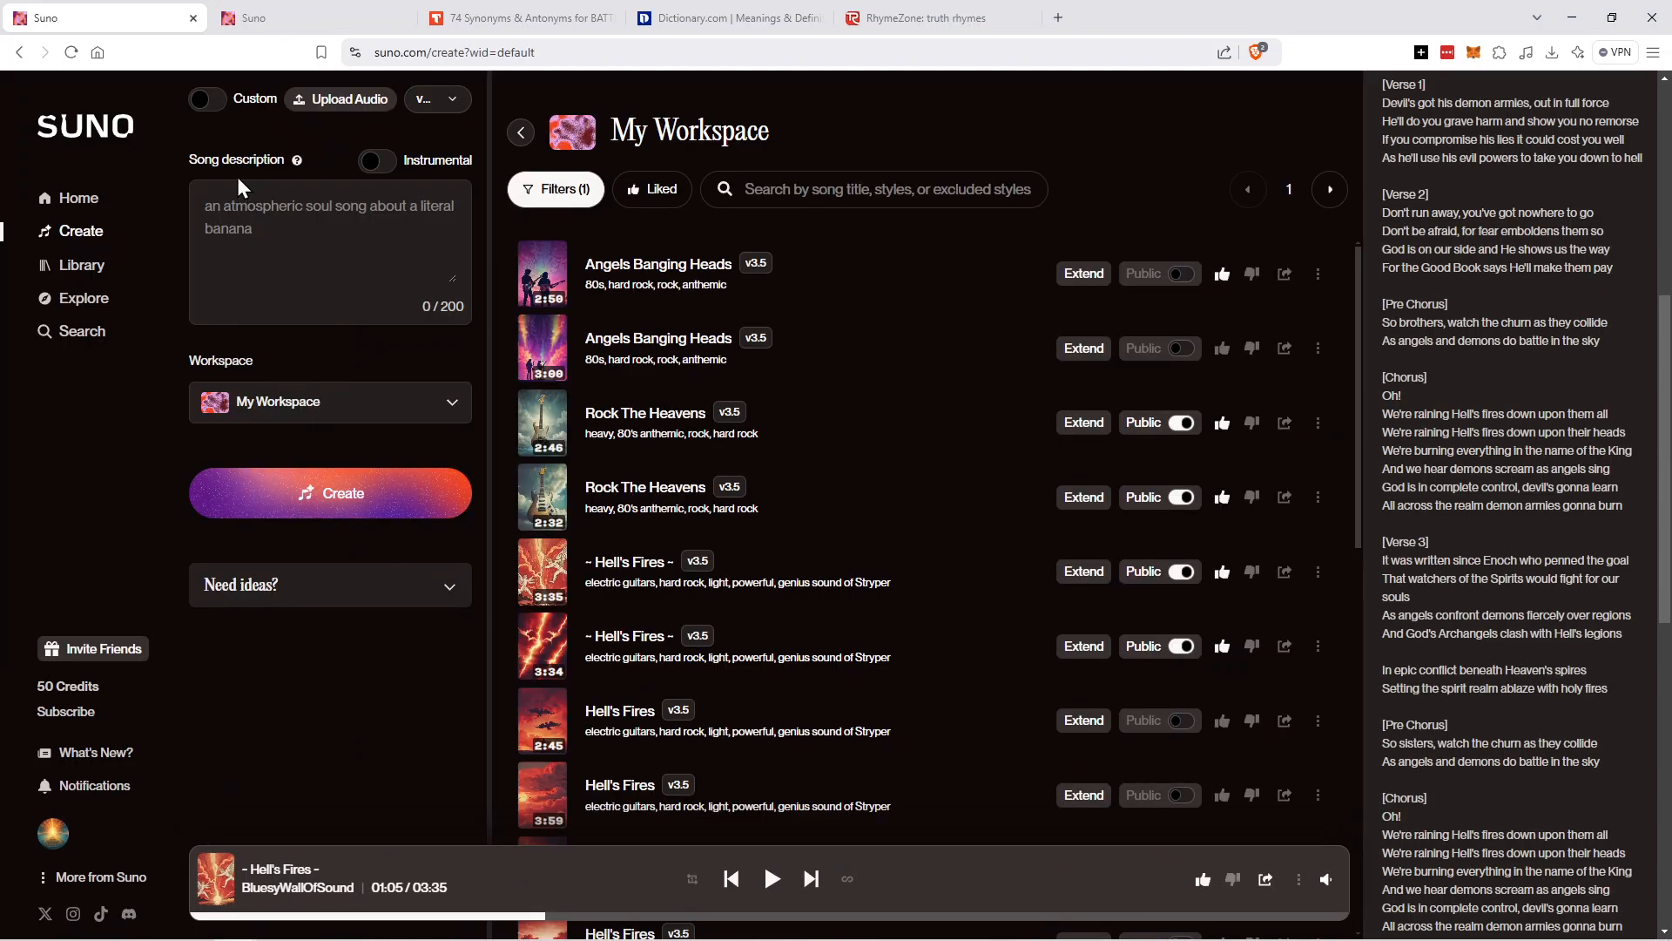
pyautogui.click(209, 101)
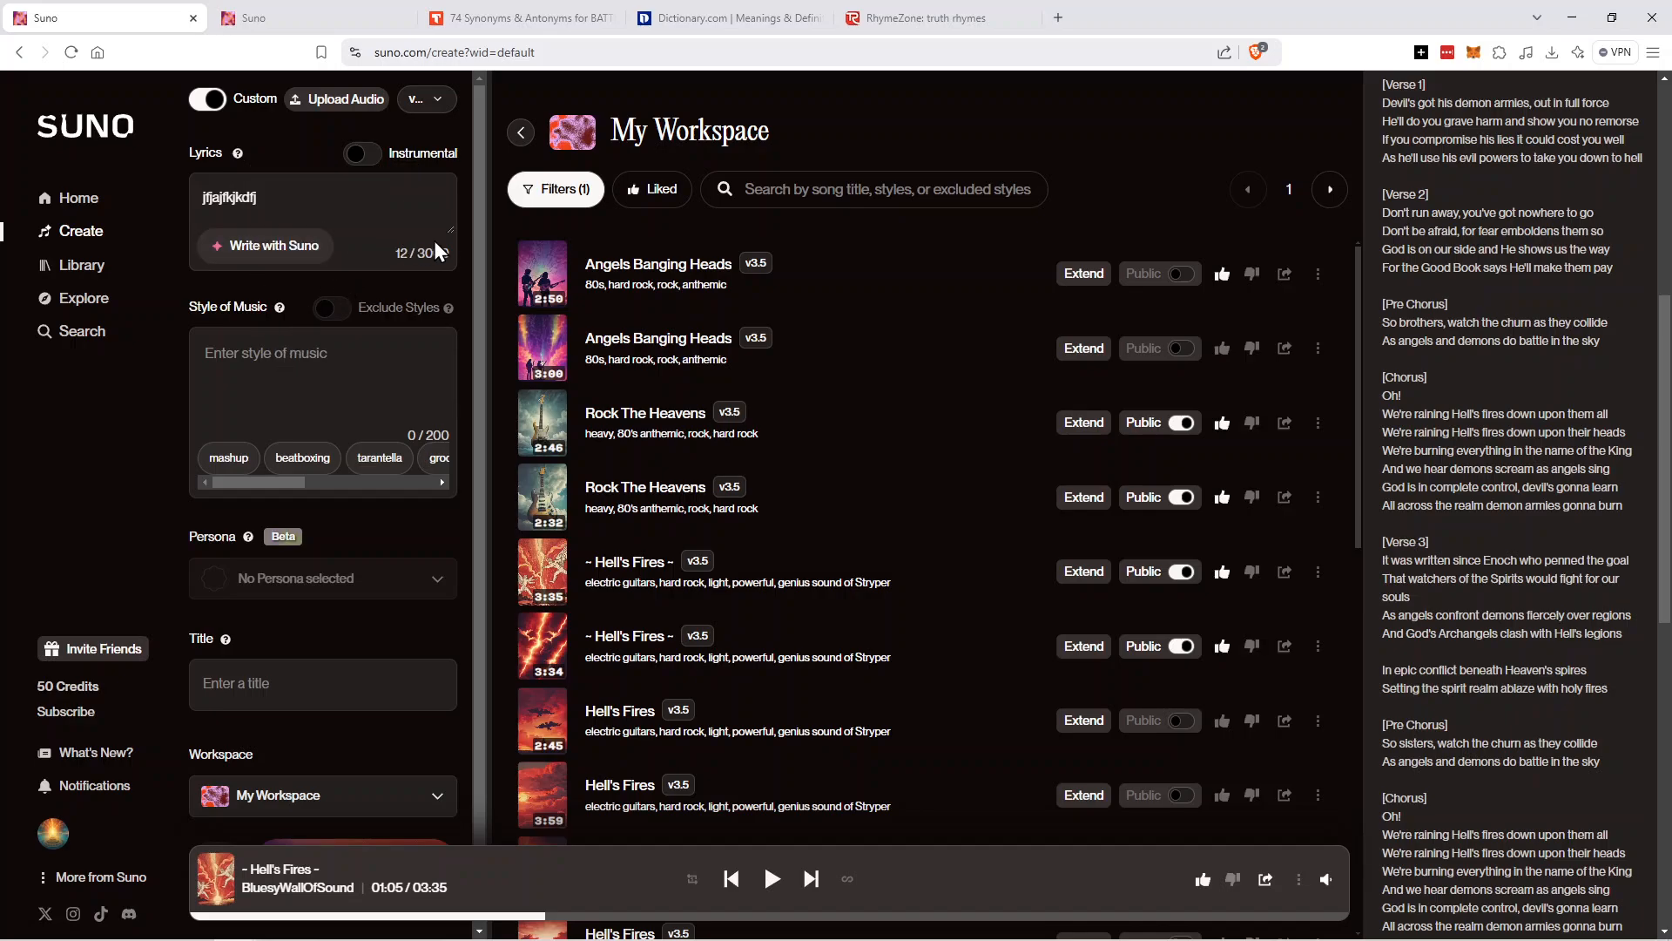
pyautogui.moveTo(450, 231); pyautogui.dragTo(422, 684)
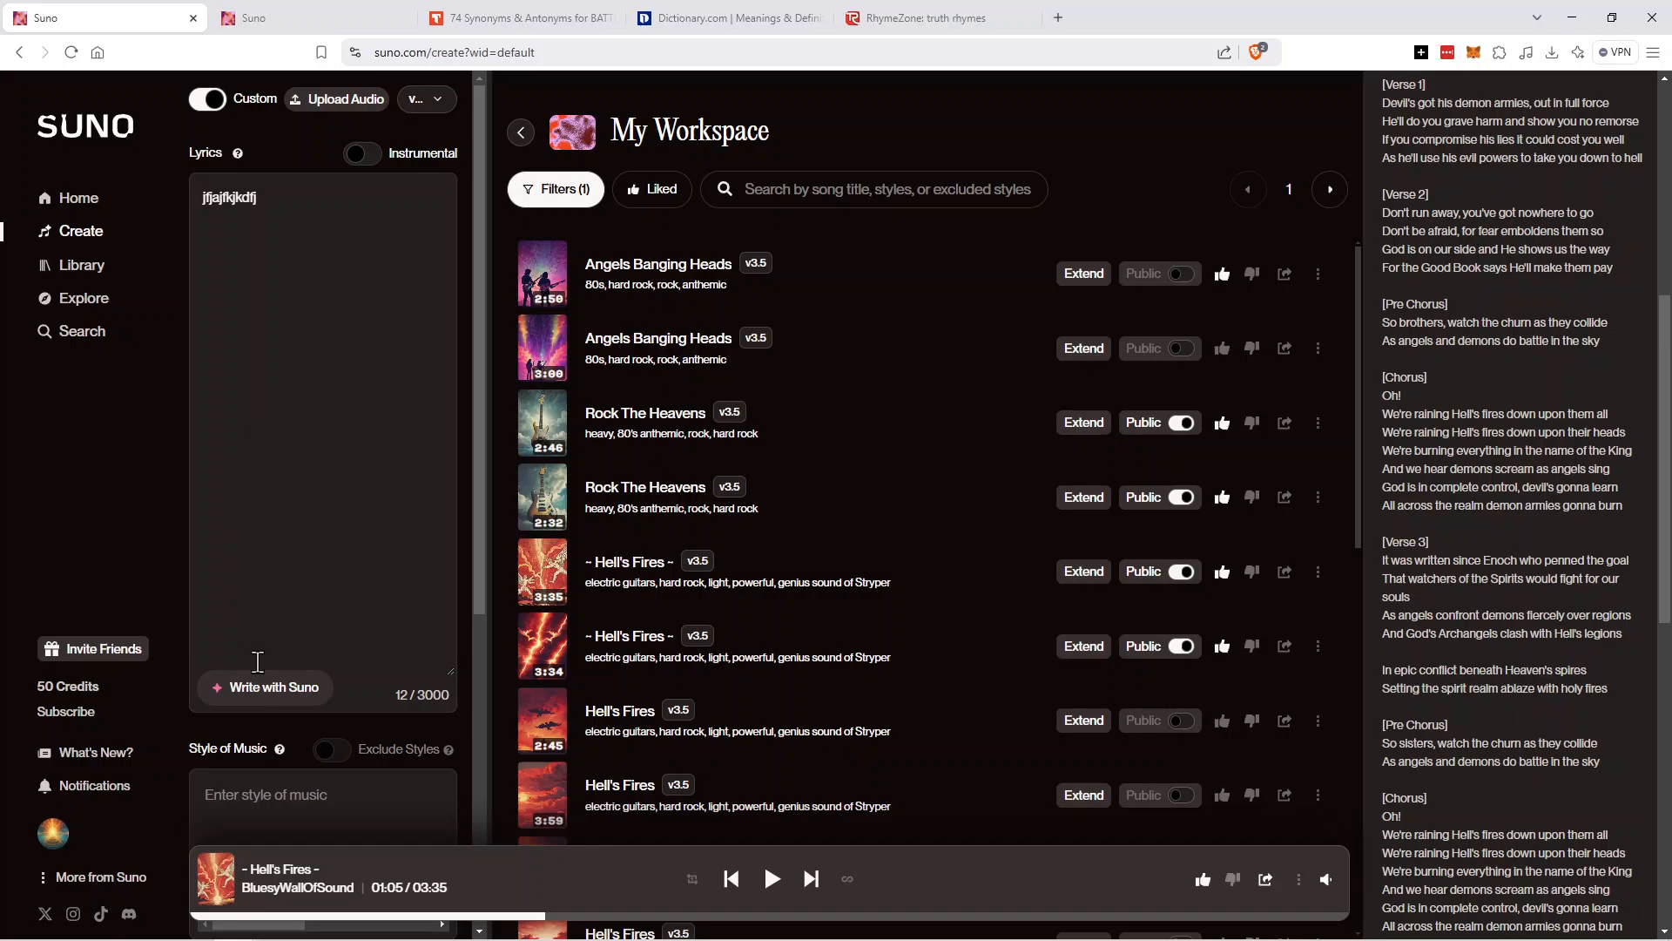
# Bring up the Write with Suno lyrics generator and examine its lyrics model choices, keeping ReMi selected.
pyautogui.click(277, 687)
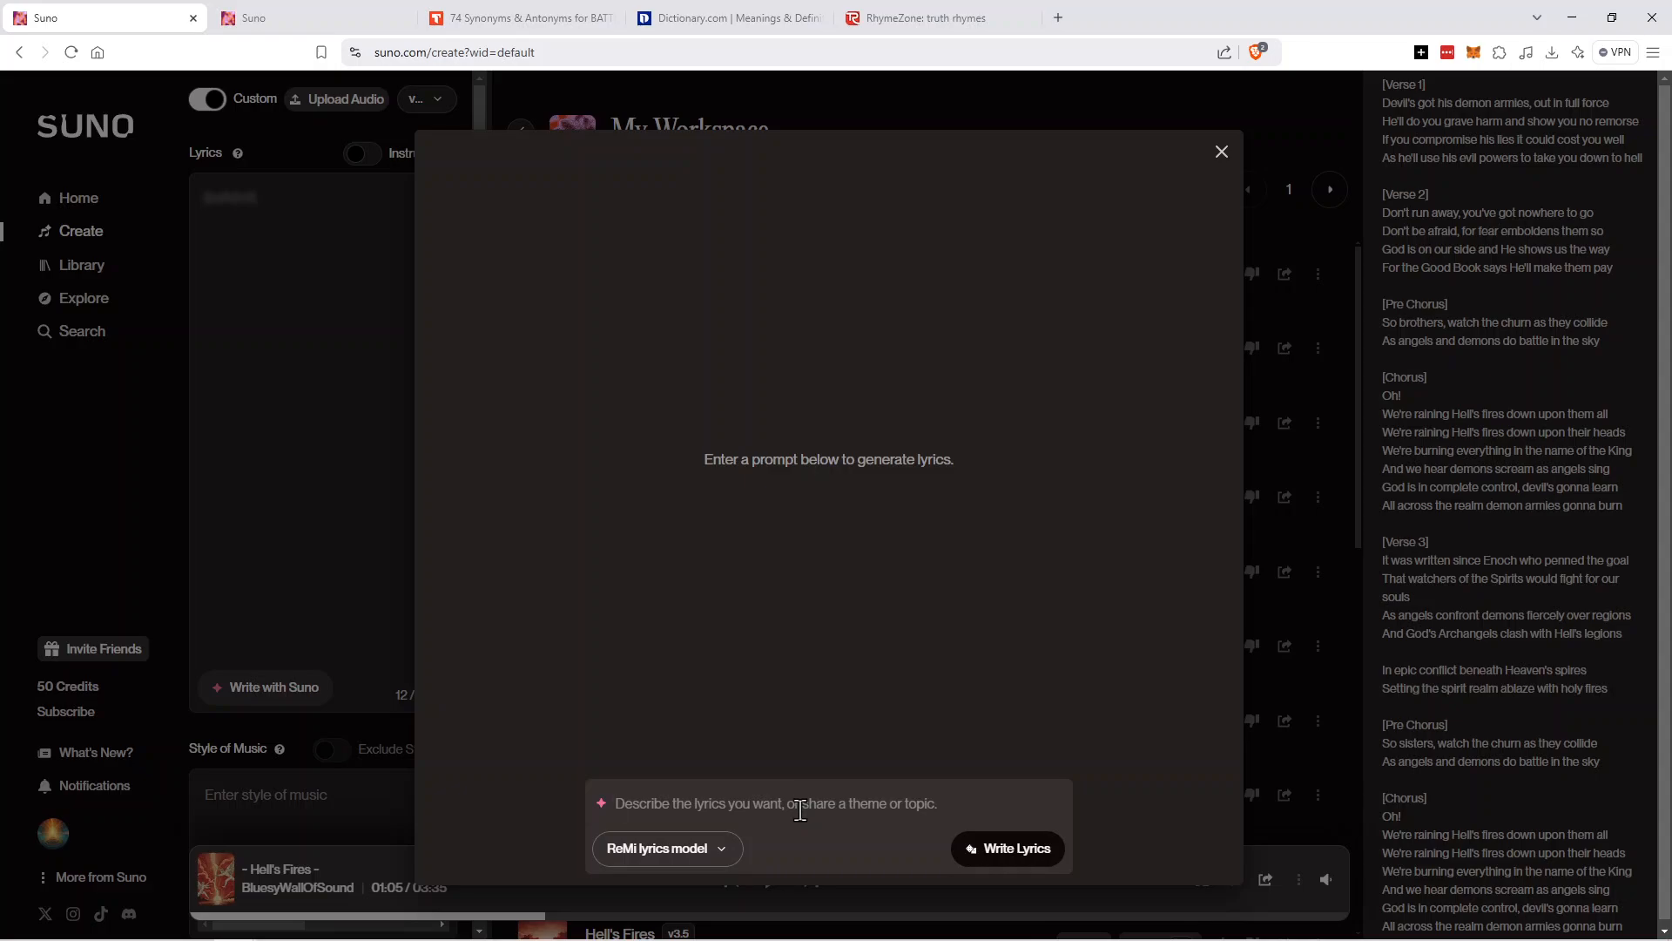
pyautogui.click(719, 856)
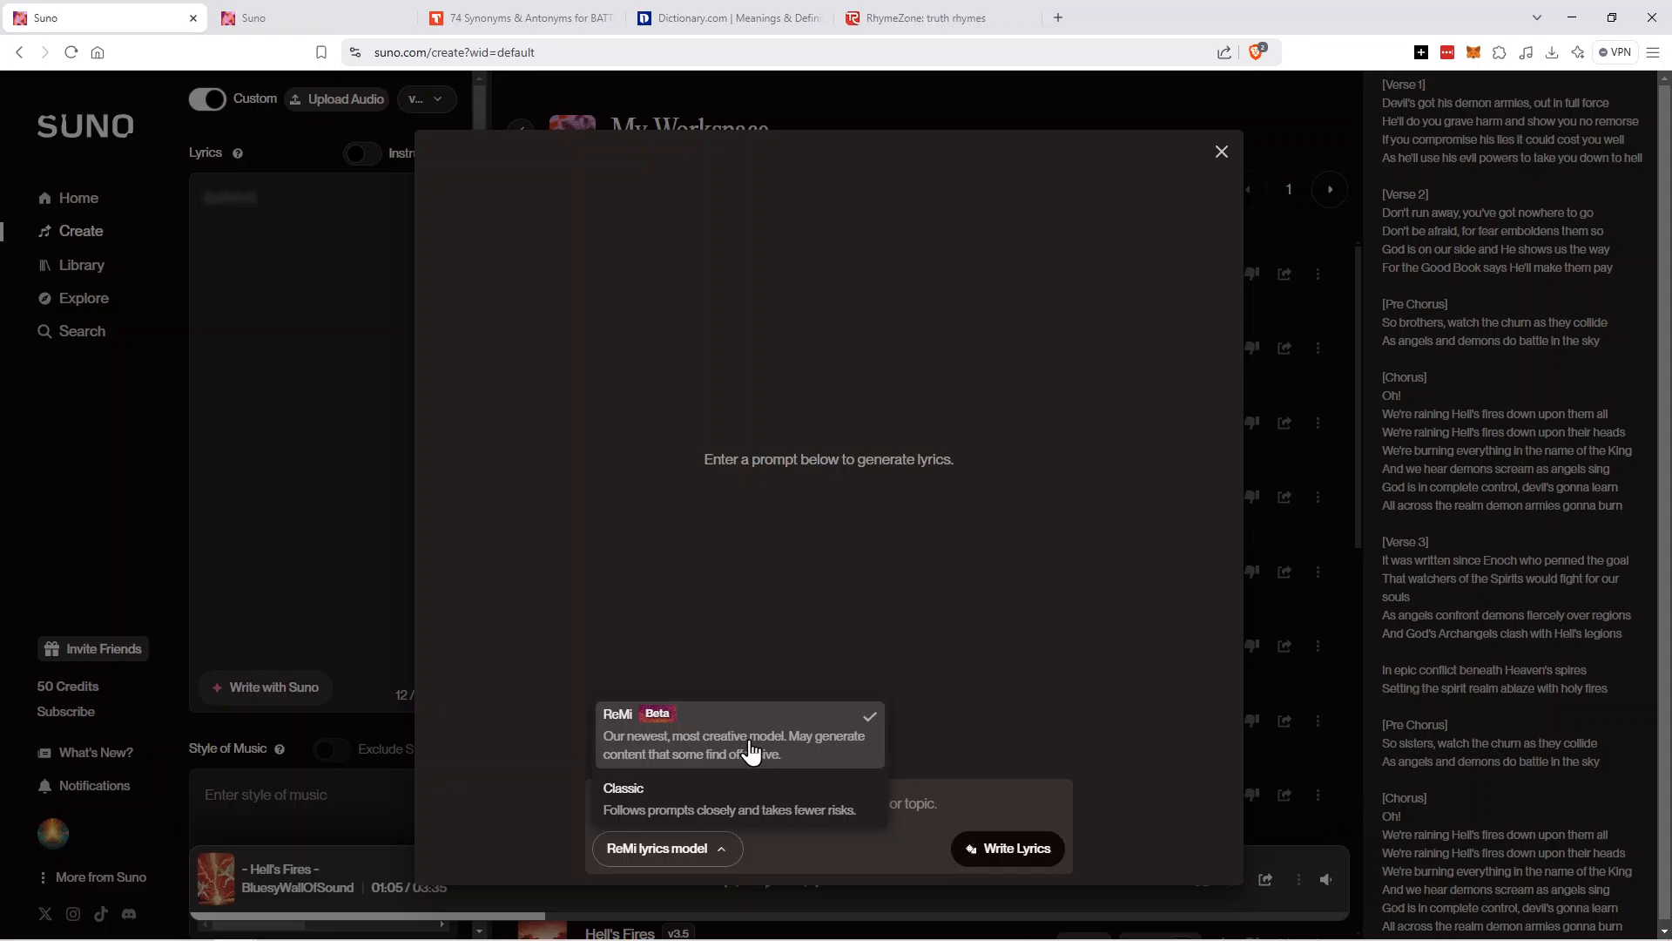
pyautogui.click(728, 852)
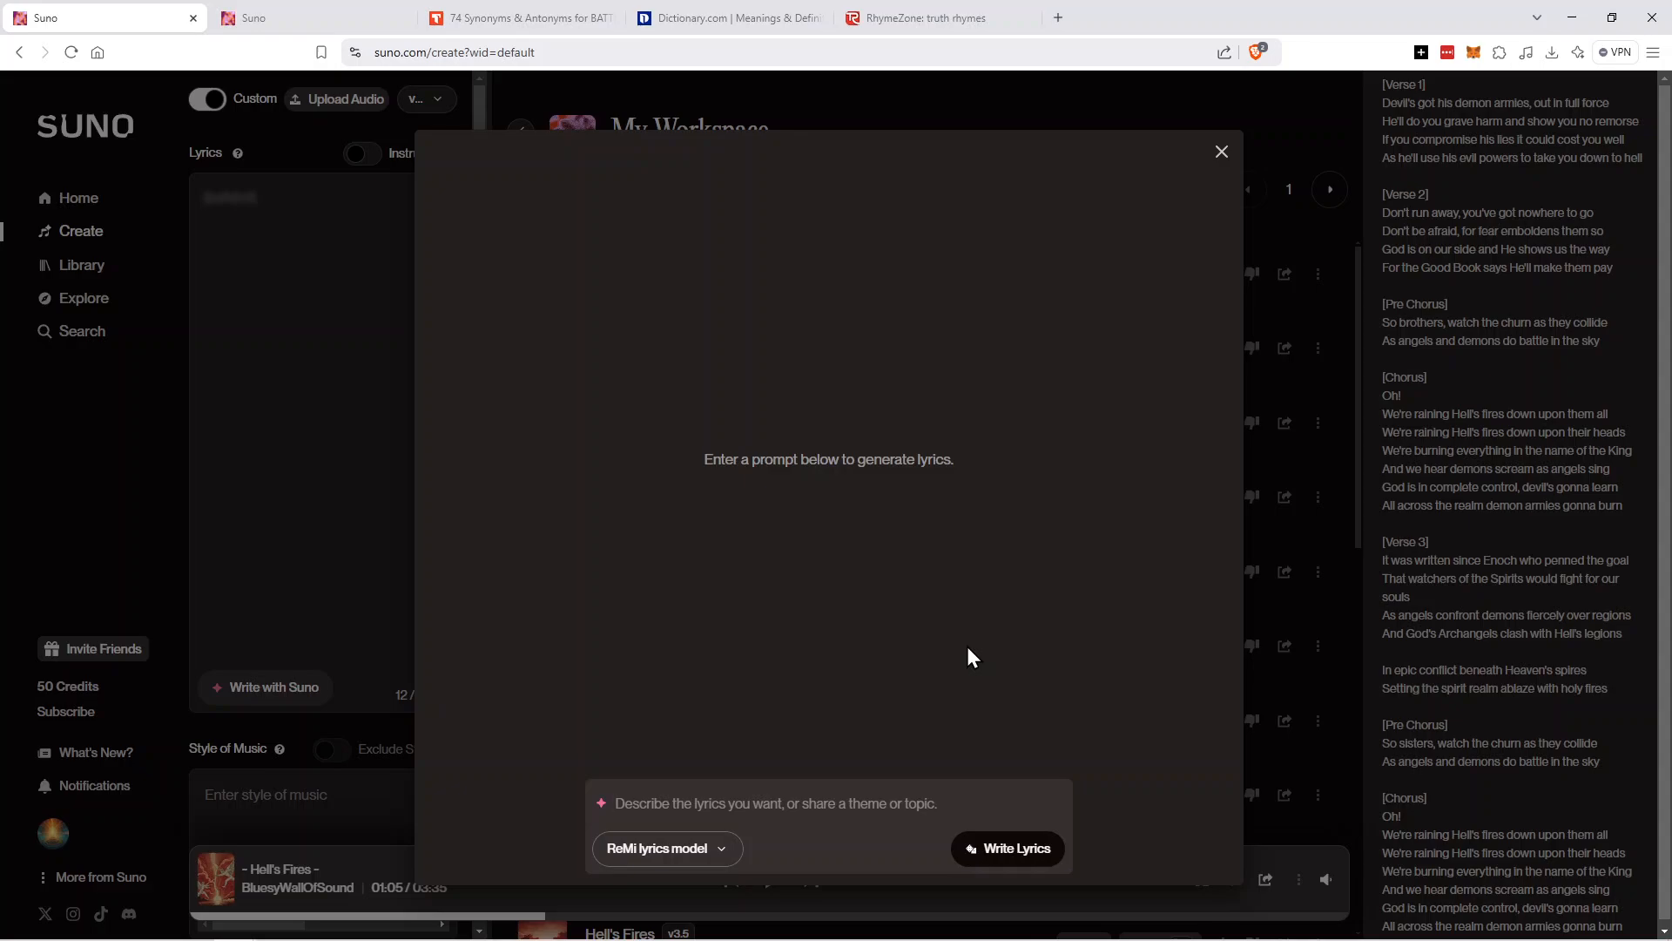
# Start the lyrics prompt with "a heavy hard rock song inspired by God called".
pyautogui.write('a')
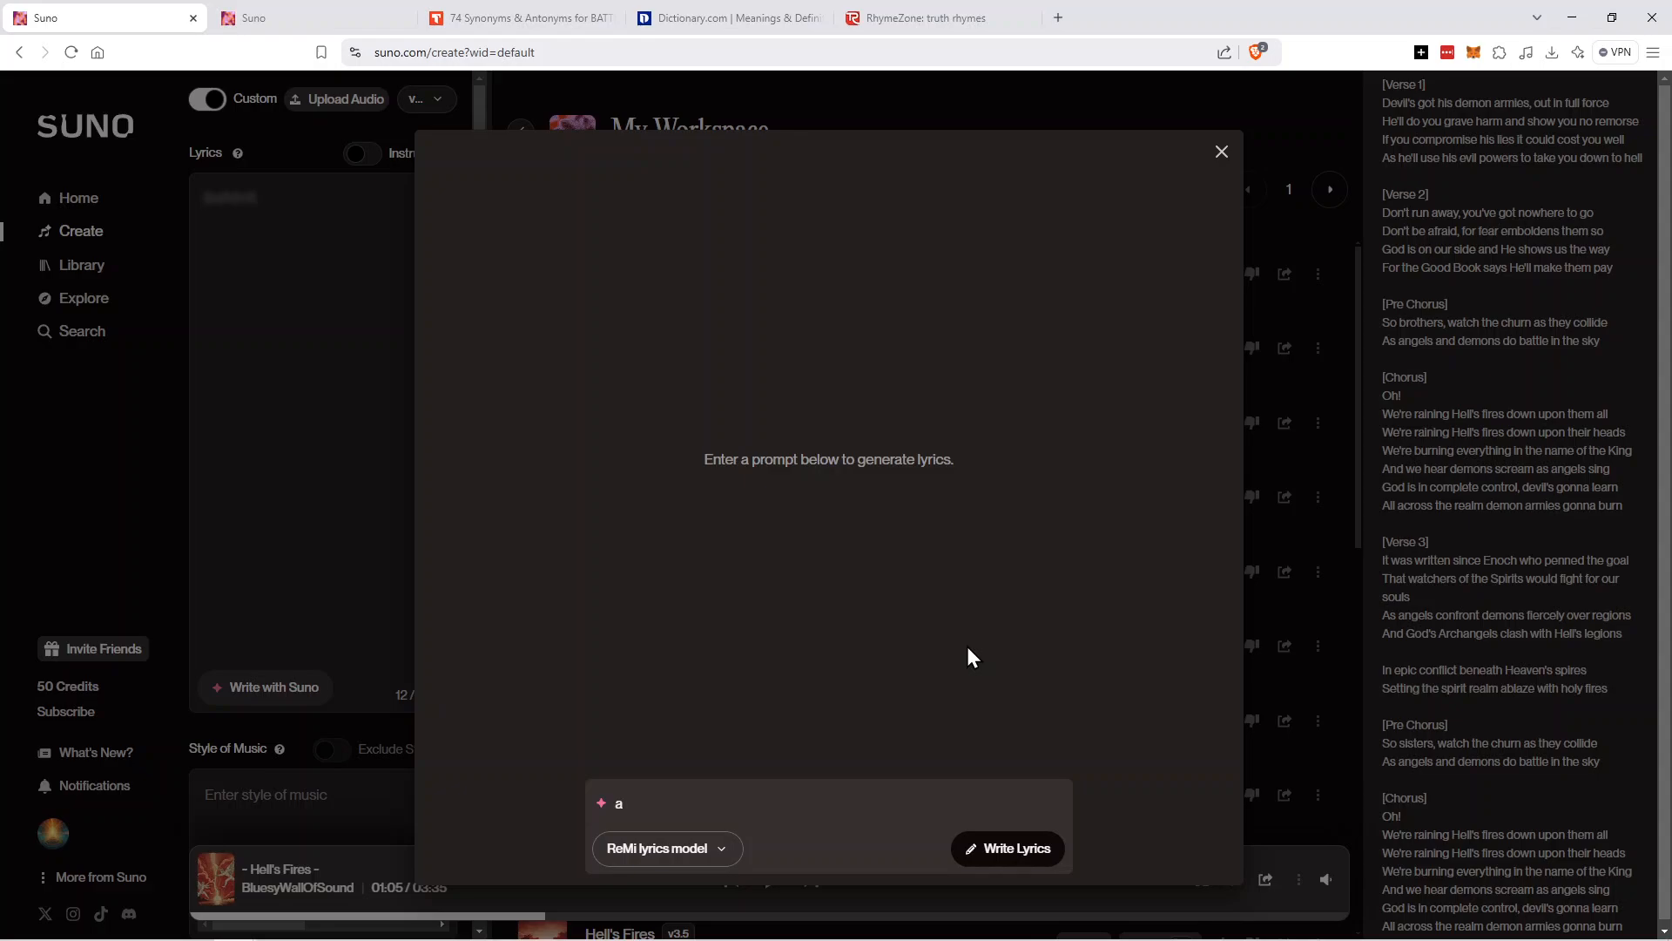
pyautogui.write(' heavy hard rock song inspire')
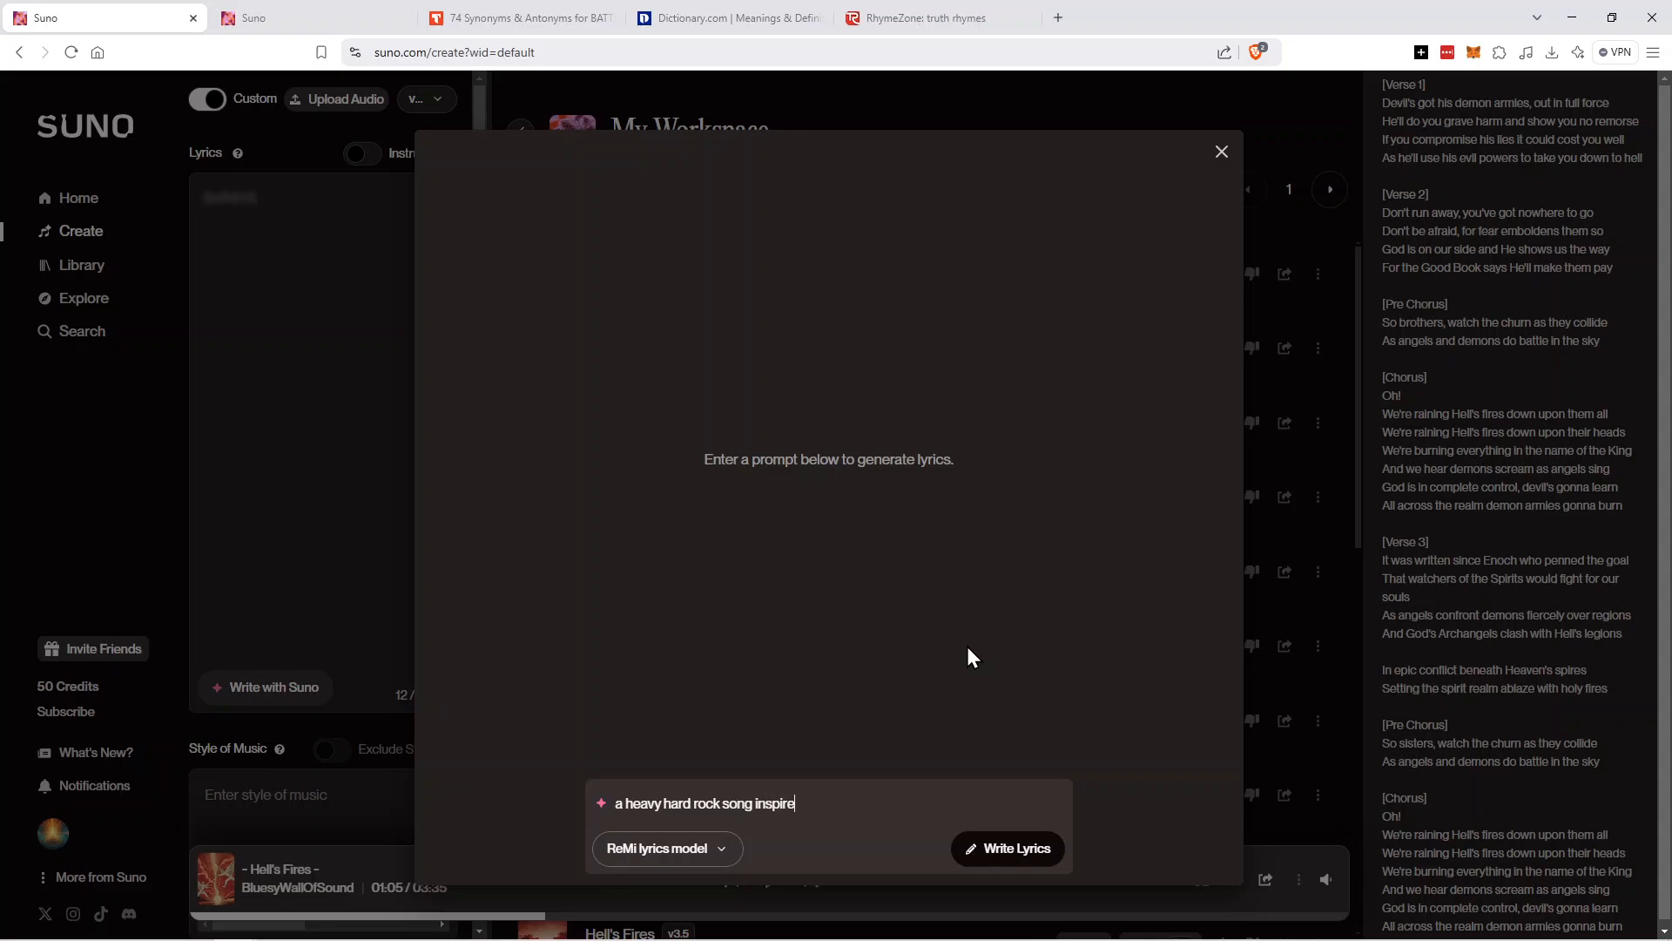
pyautogui.write('d by God called')
# Restore the browser to a smaller window and switch to List Of New Poems.docx in LibreOffice Writer.
pyautogui.click(1612, 18)
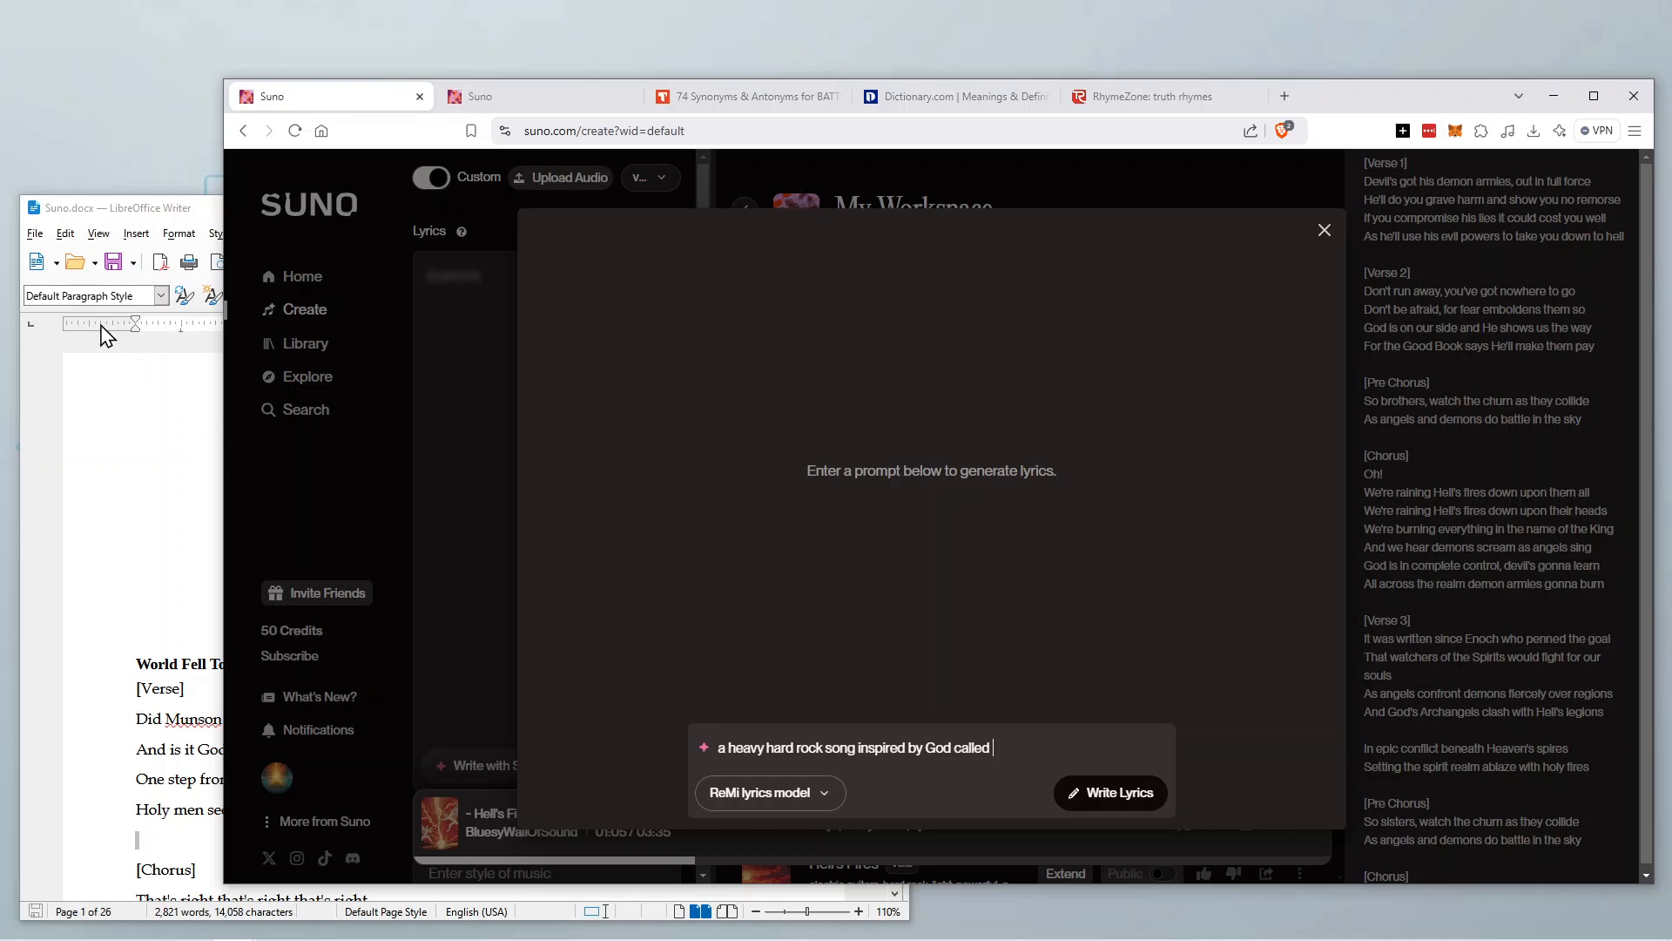
pyautogui.click(411, 925)
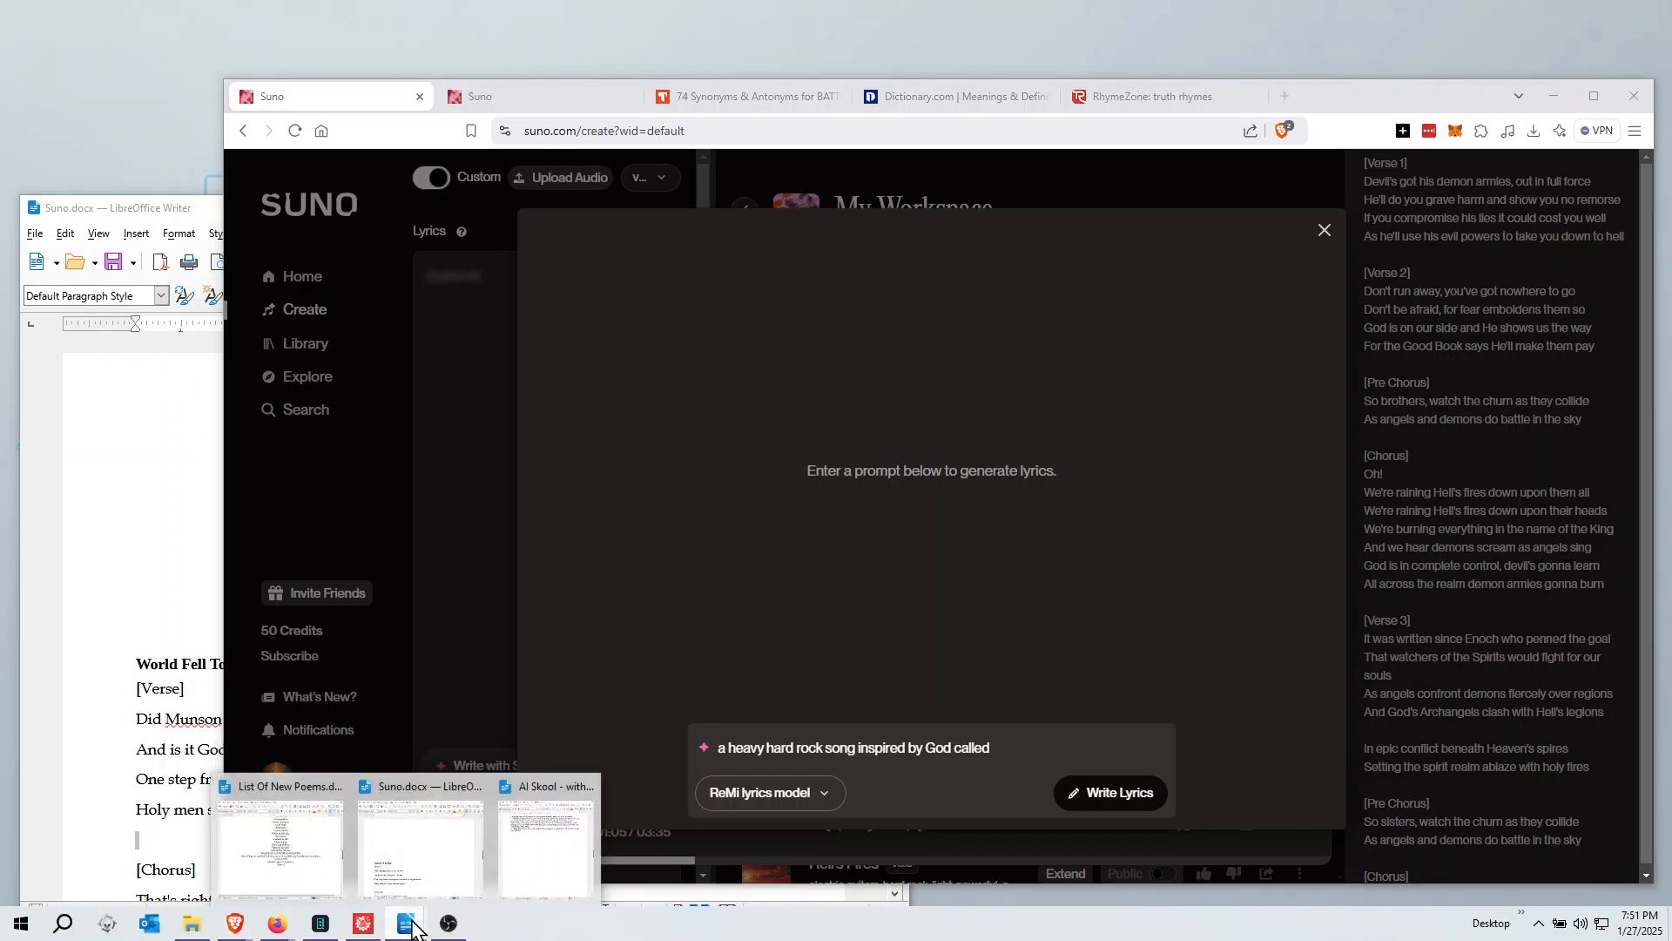
pyautogui.click(287, 832)
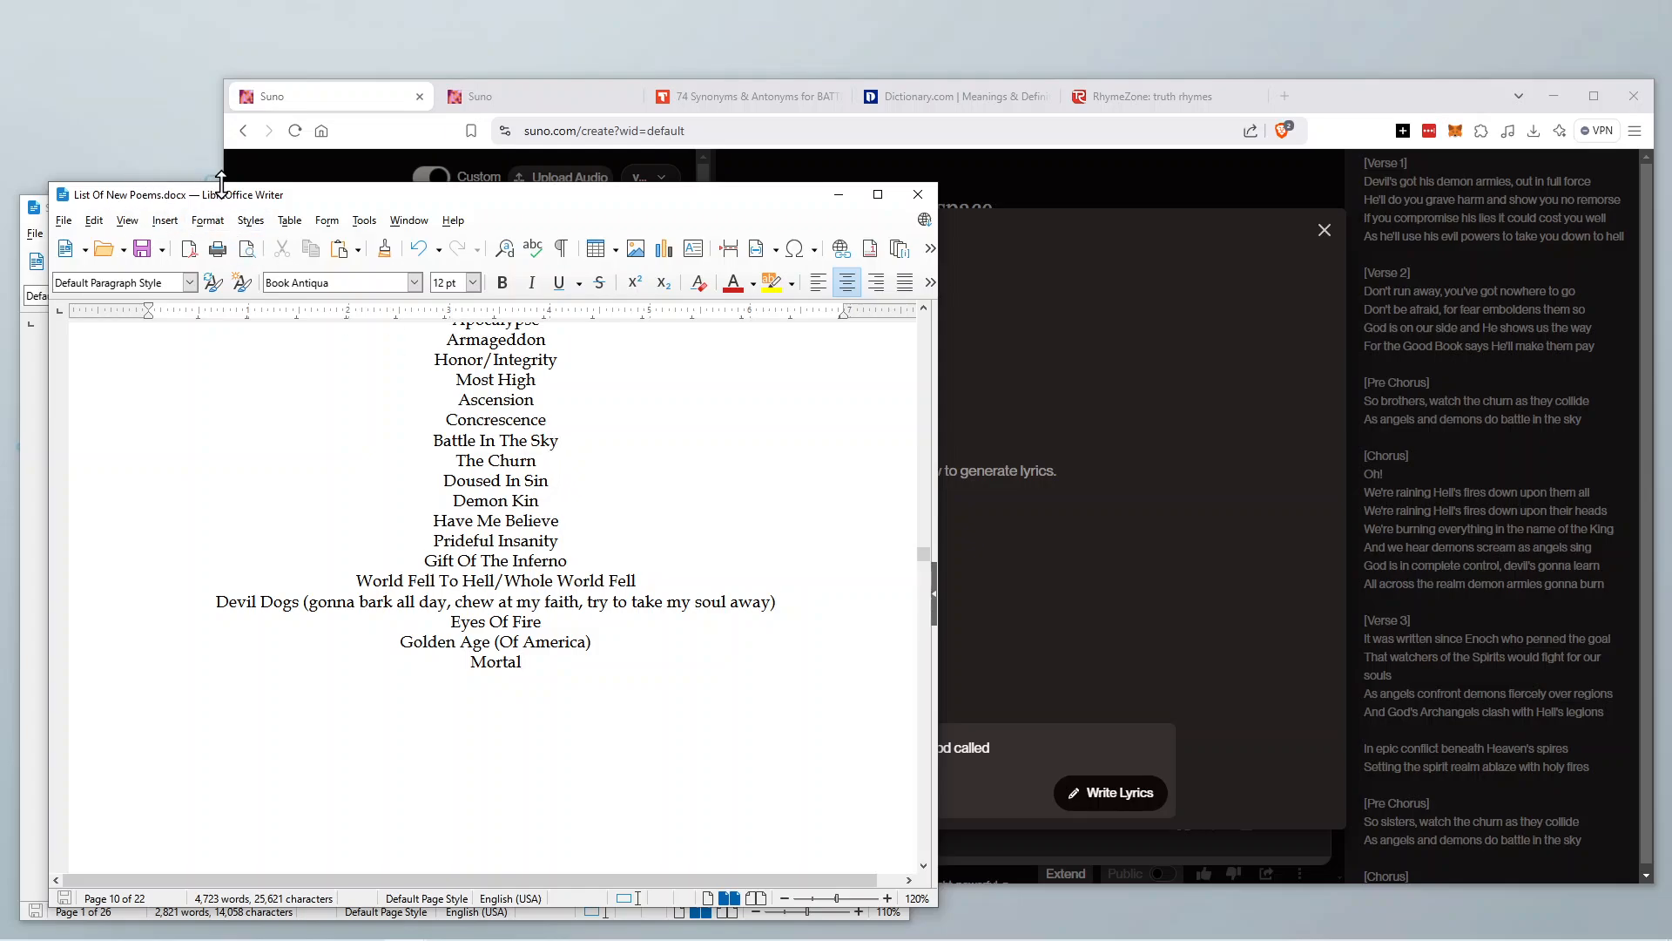
# Look through the list of song title ideas in the document for a title to use in the lyrics prompt.
pyautogui.scroll(10, 522, 523)
pyautogui.scroll(20, 589, 565)
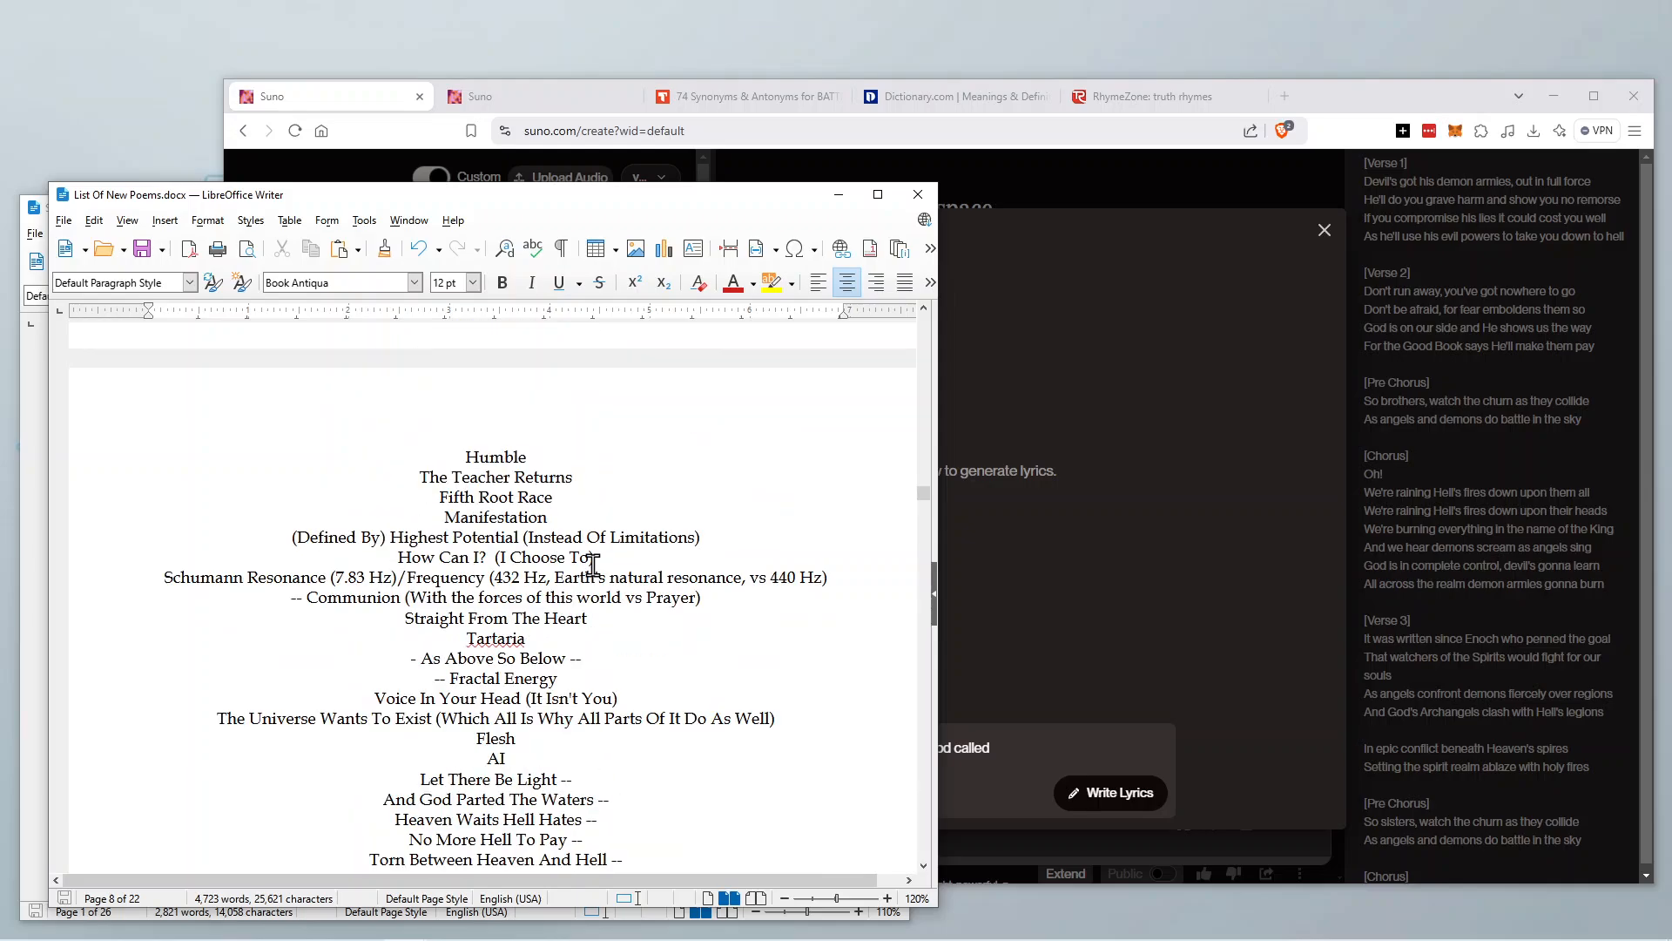
pyautogui.scroll(-20, 592, 564)
pyautogui.scroll(-15, 594, 565)
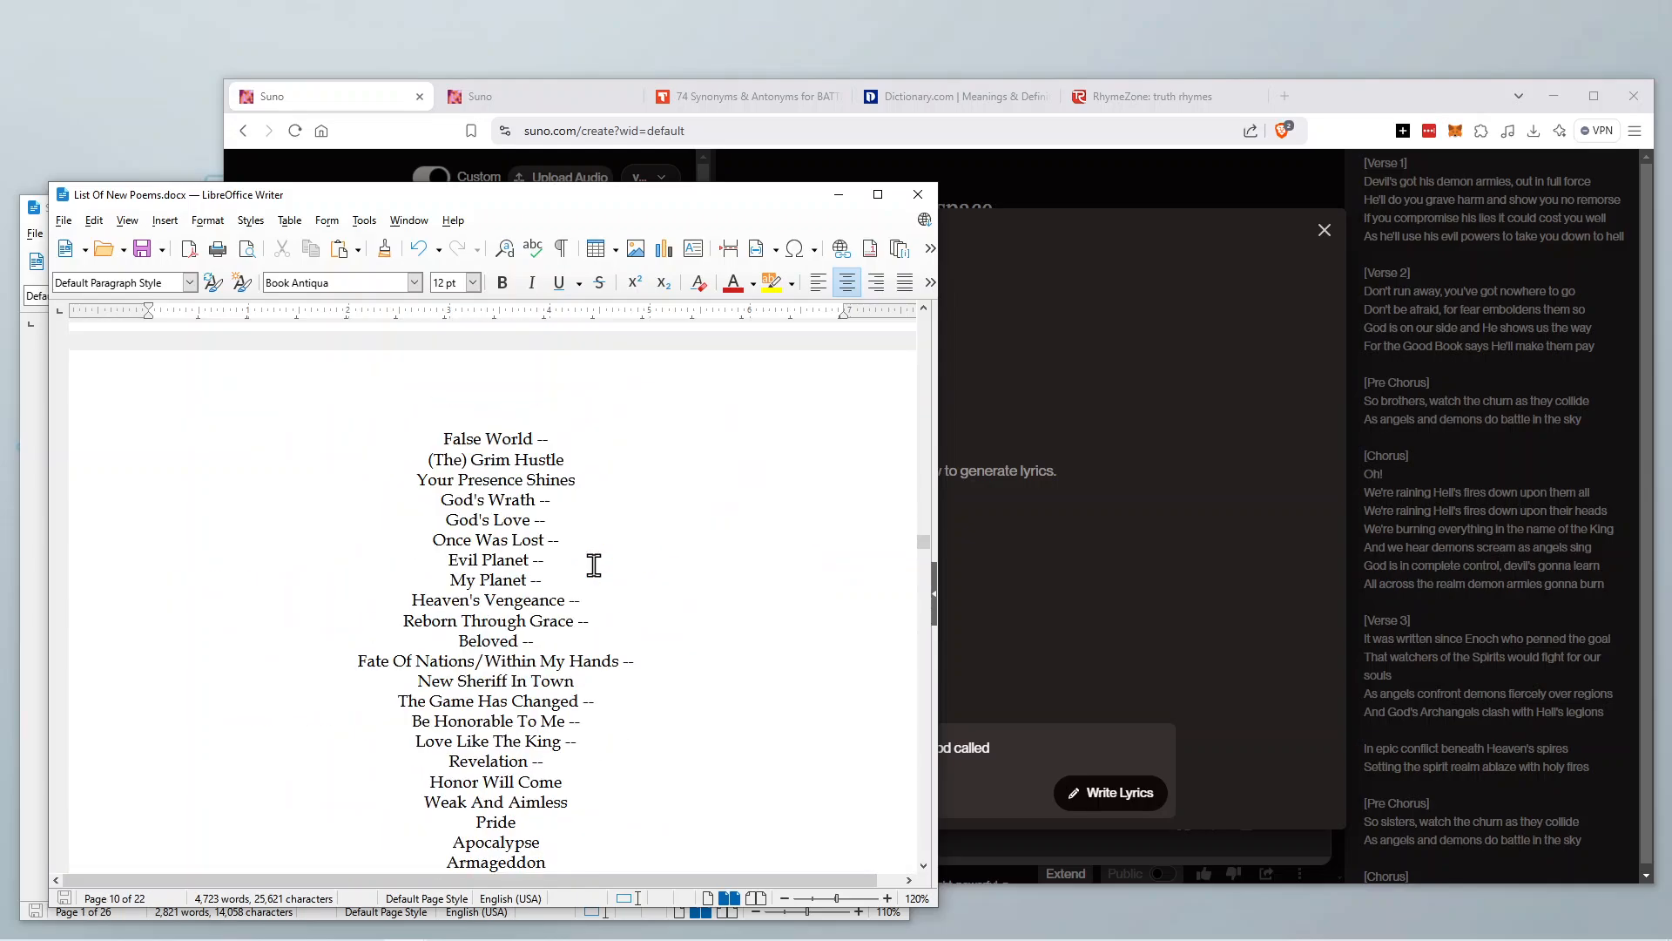
pyautogui.scroll(-6, 594, 565)
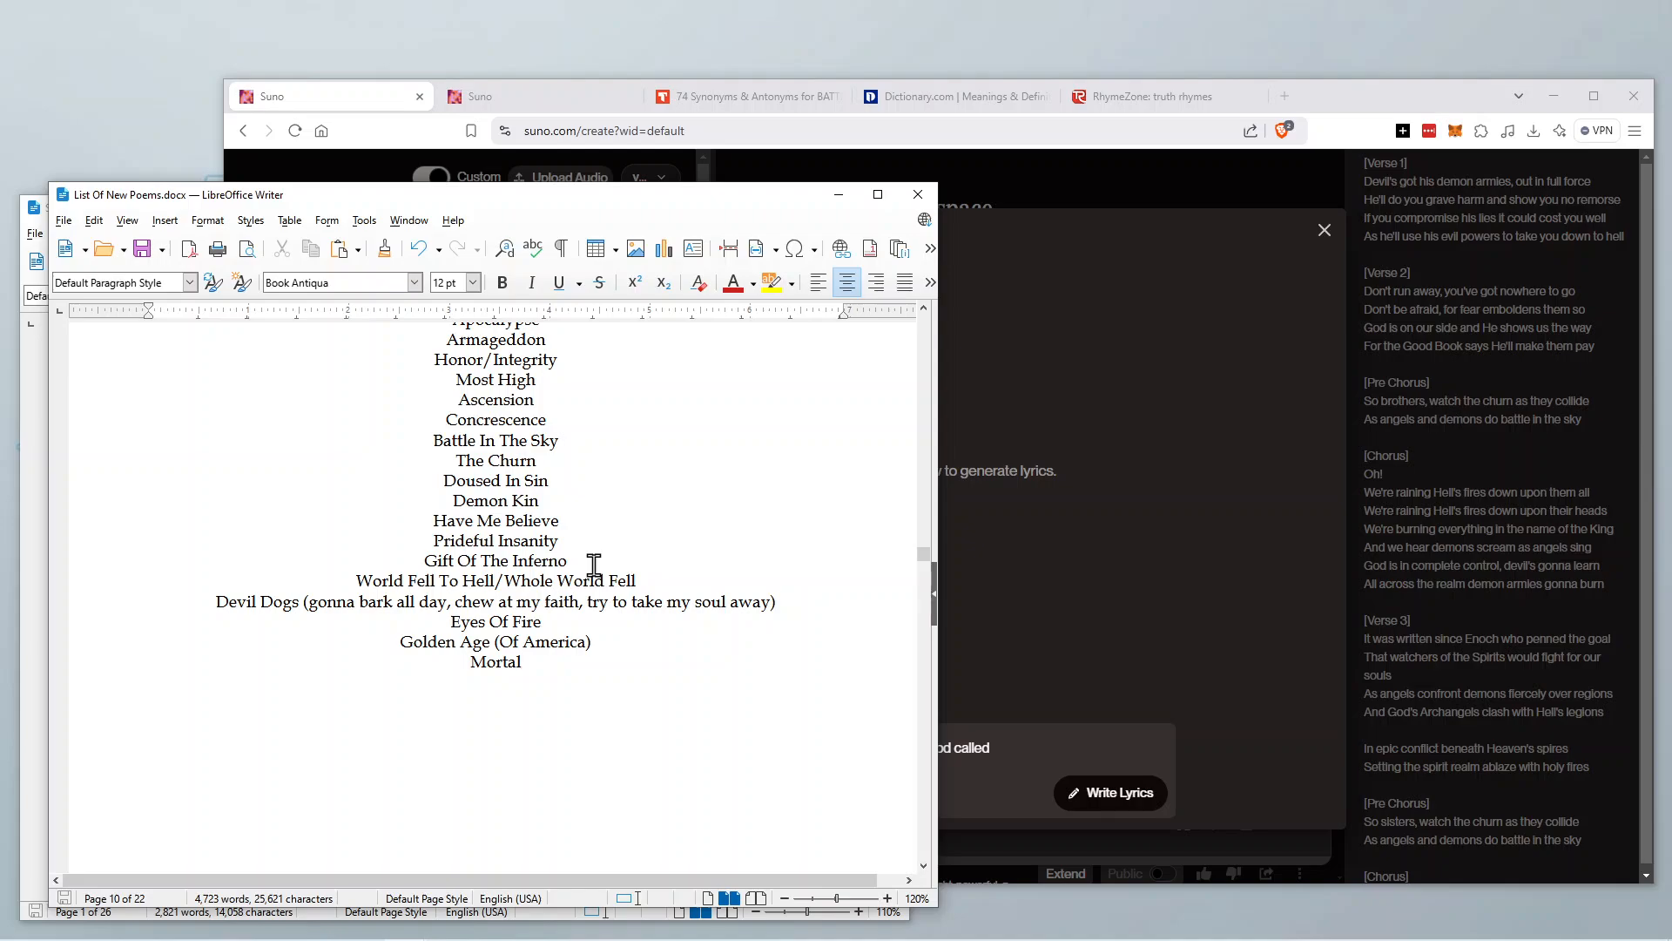
pyautogui.click(924, 310)
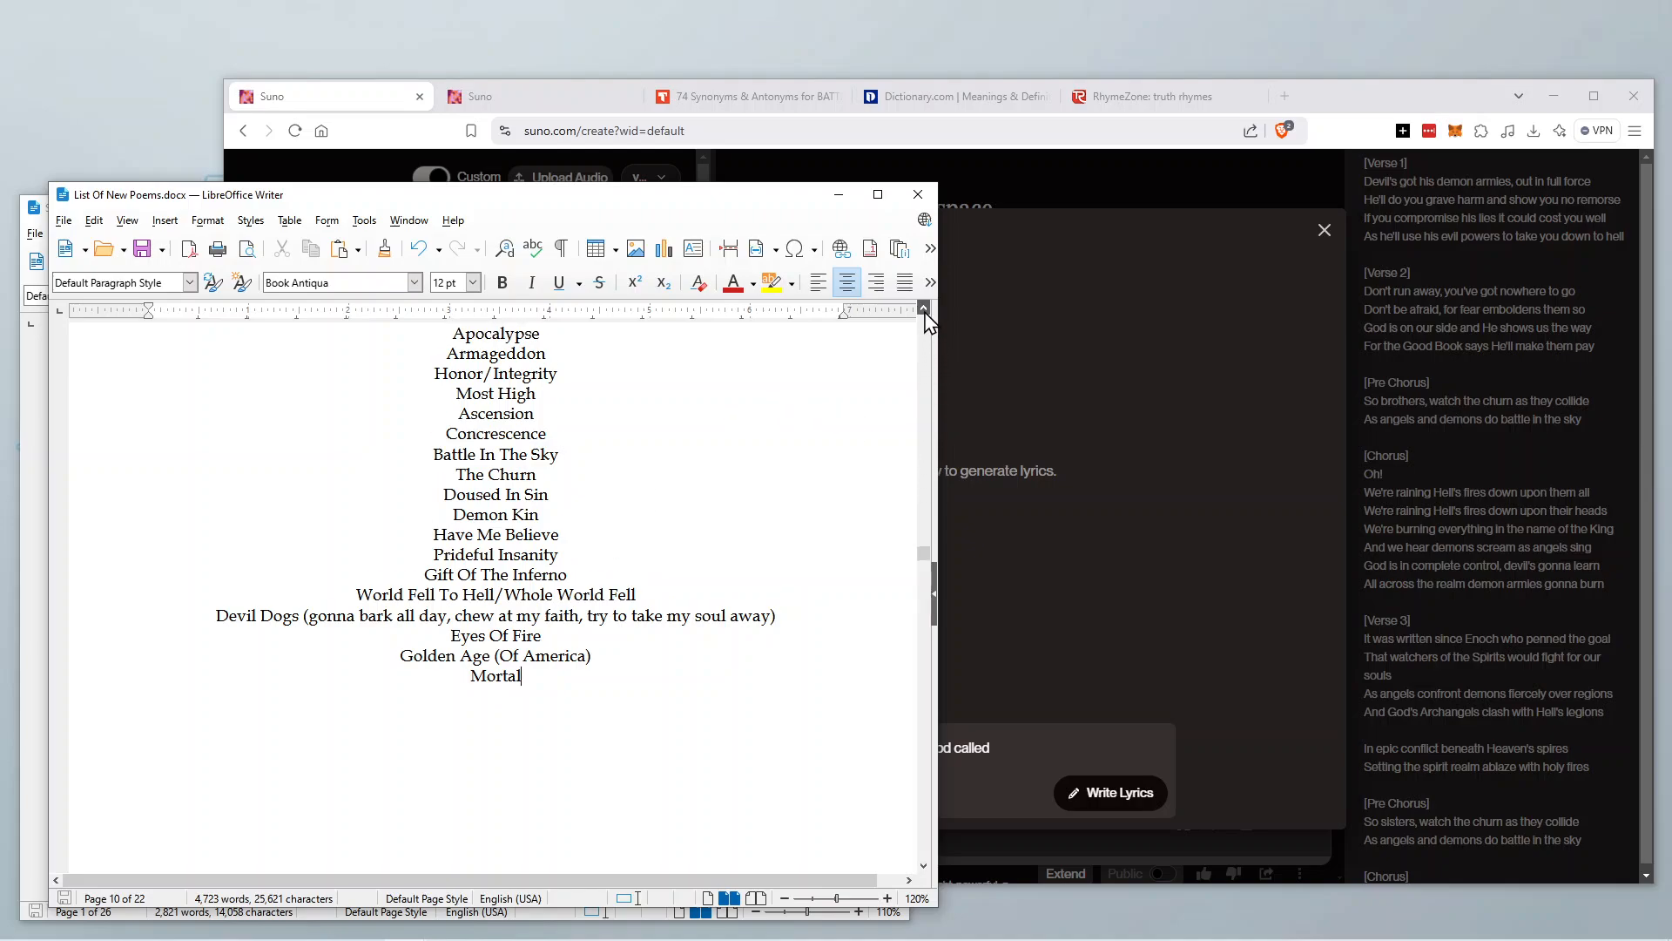
pyautogui.click(924, 310)
pyautogui.click(924, 310)
pyautogui.click(924, 310)
pyautogui.click(924, 310)
pyautogui.click(924, 310)
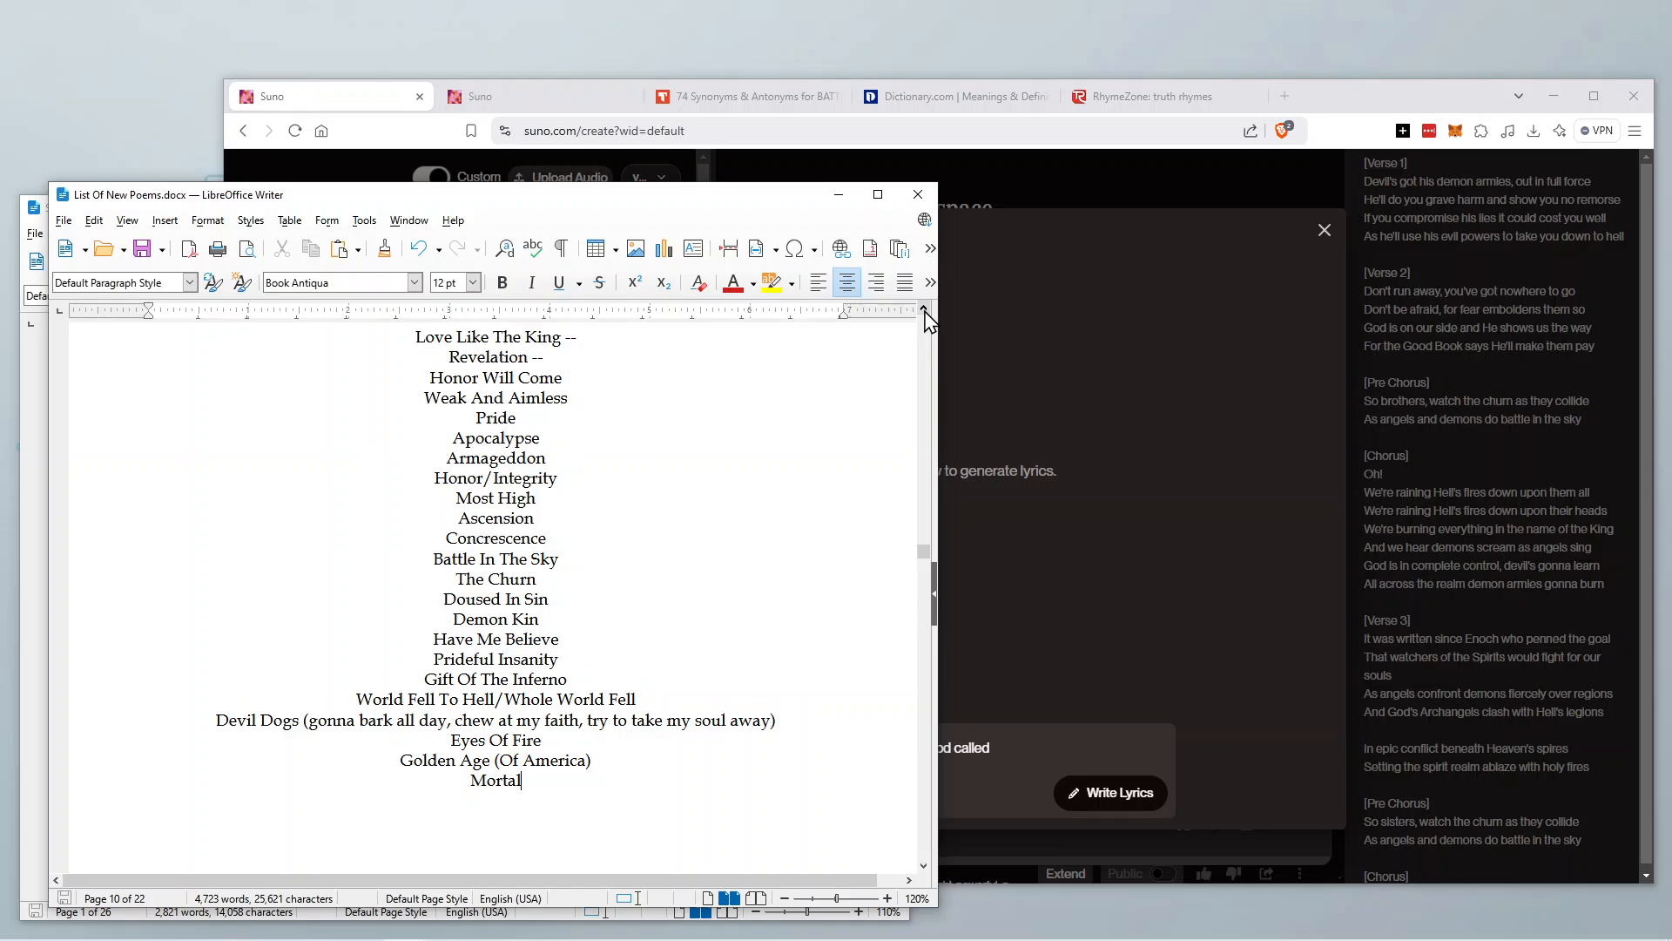
pyautogui.click(924, 310)
pyautogui.click(924, 310)
pyautogui.click(924, 311)
pyautogui.click(924, 310)
pyautogui.click(924, 310)
pyautogui.click(924, 310)
pyautogui.click(924, 310)
pyautogui.click(924, 310)
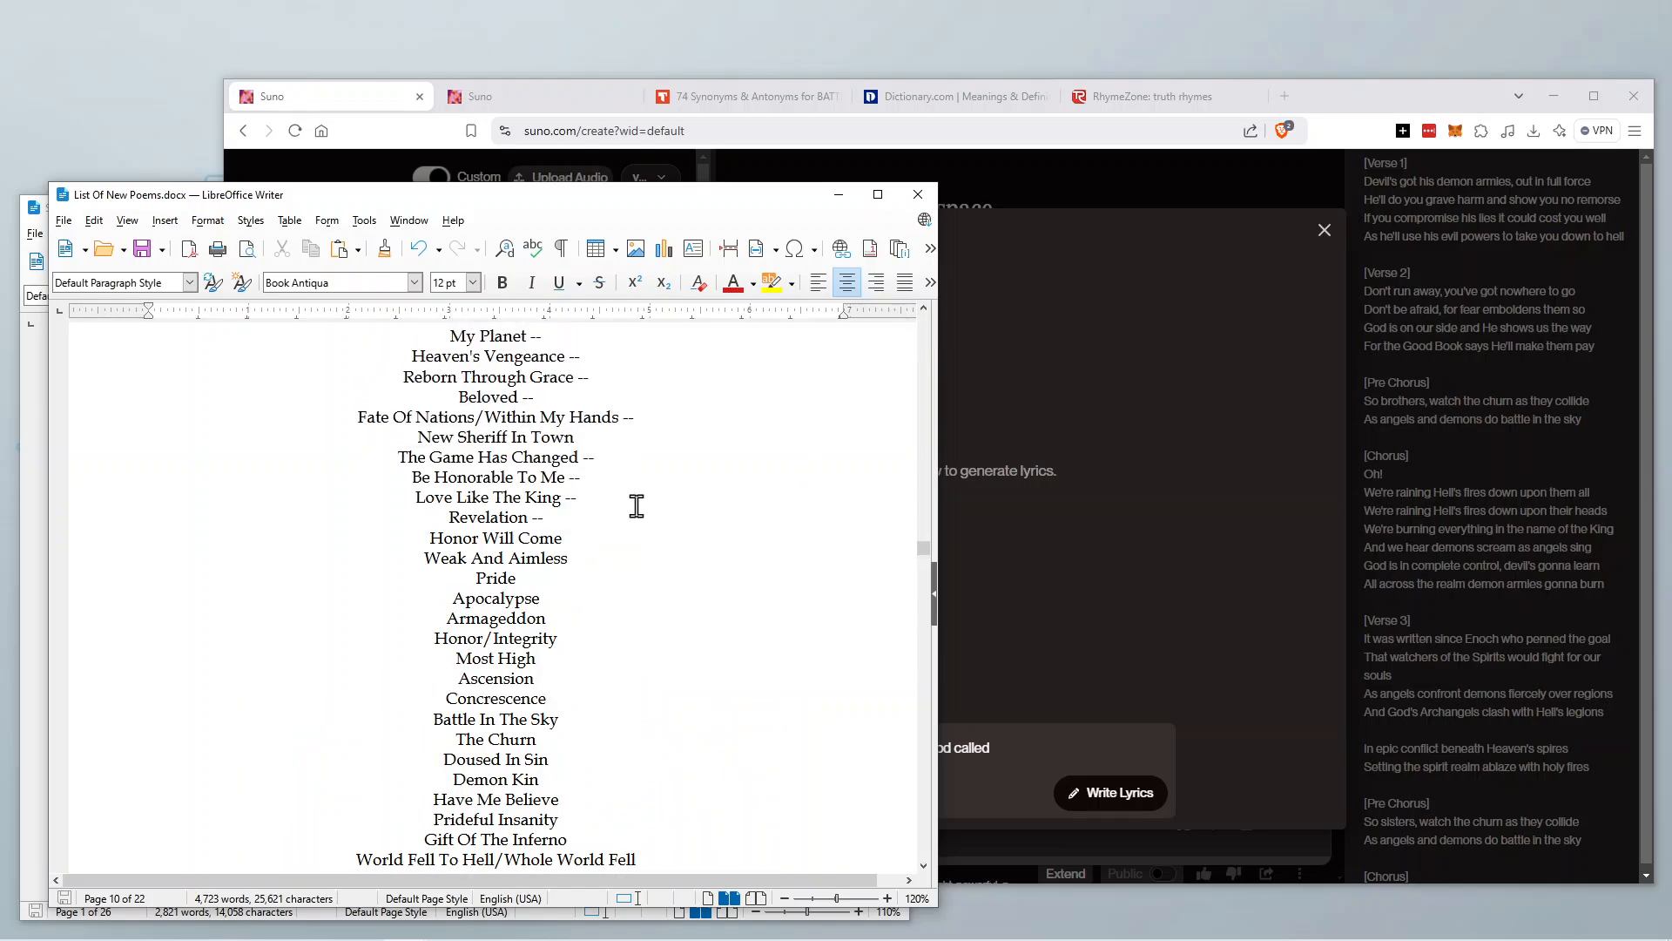
pyautogui.scroll(15, 634, 499)
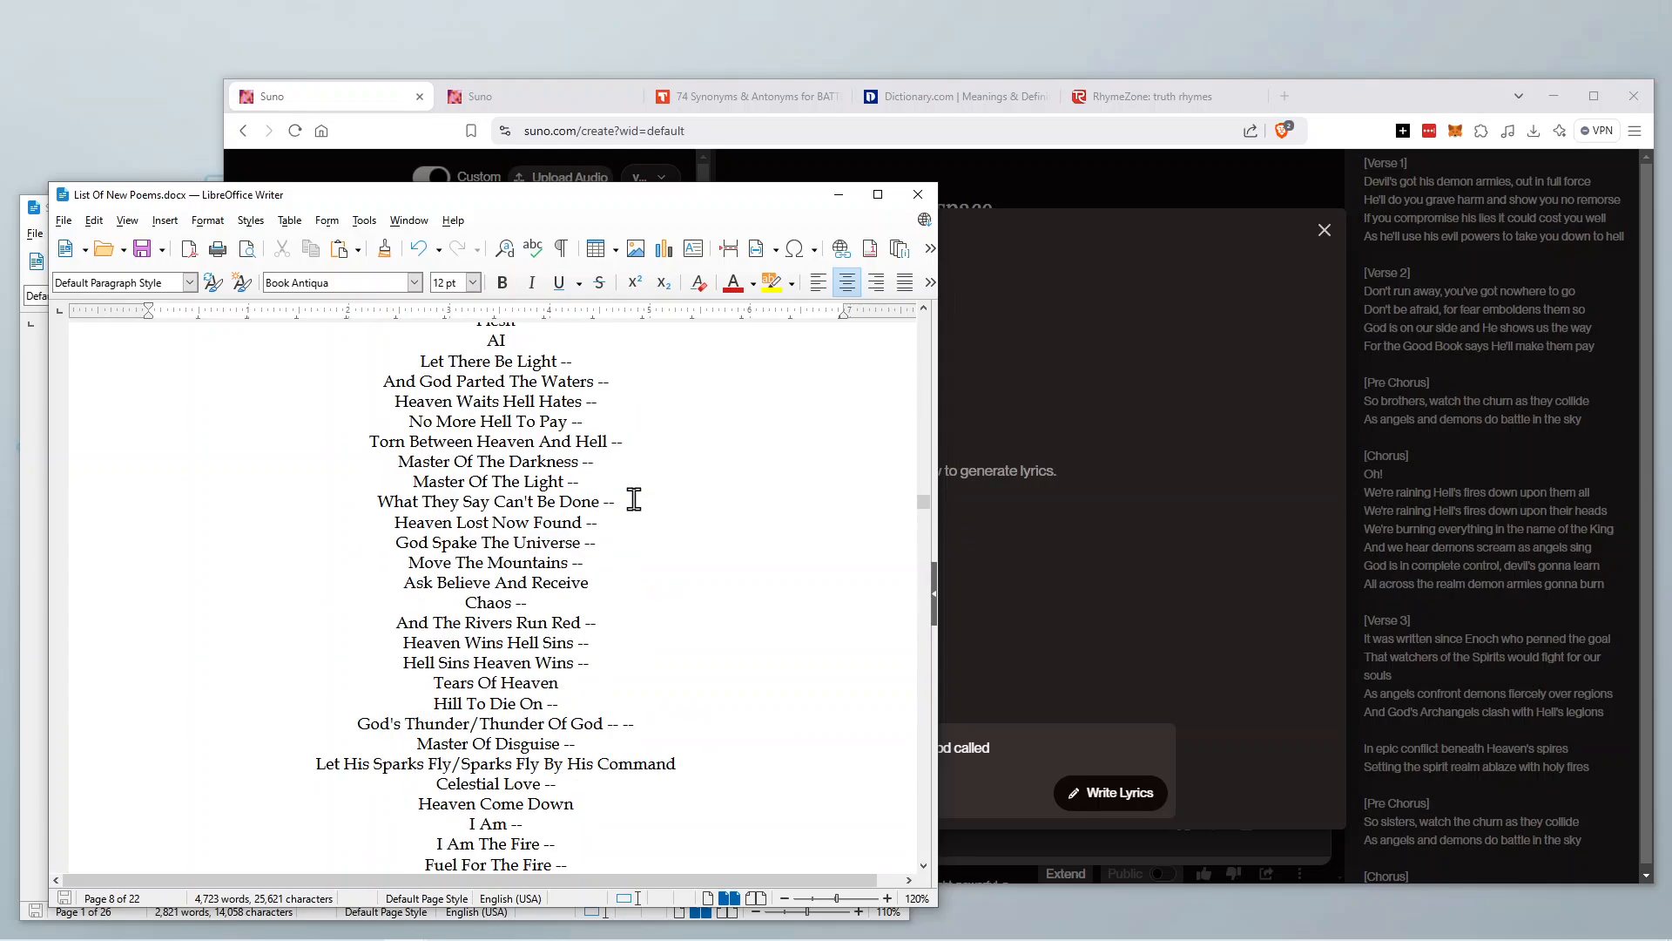
pyautogui.scroll(5, 634, 499)
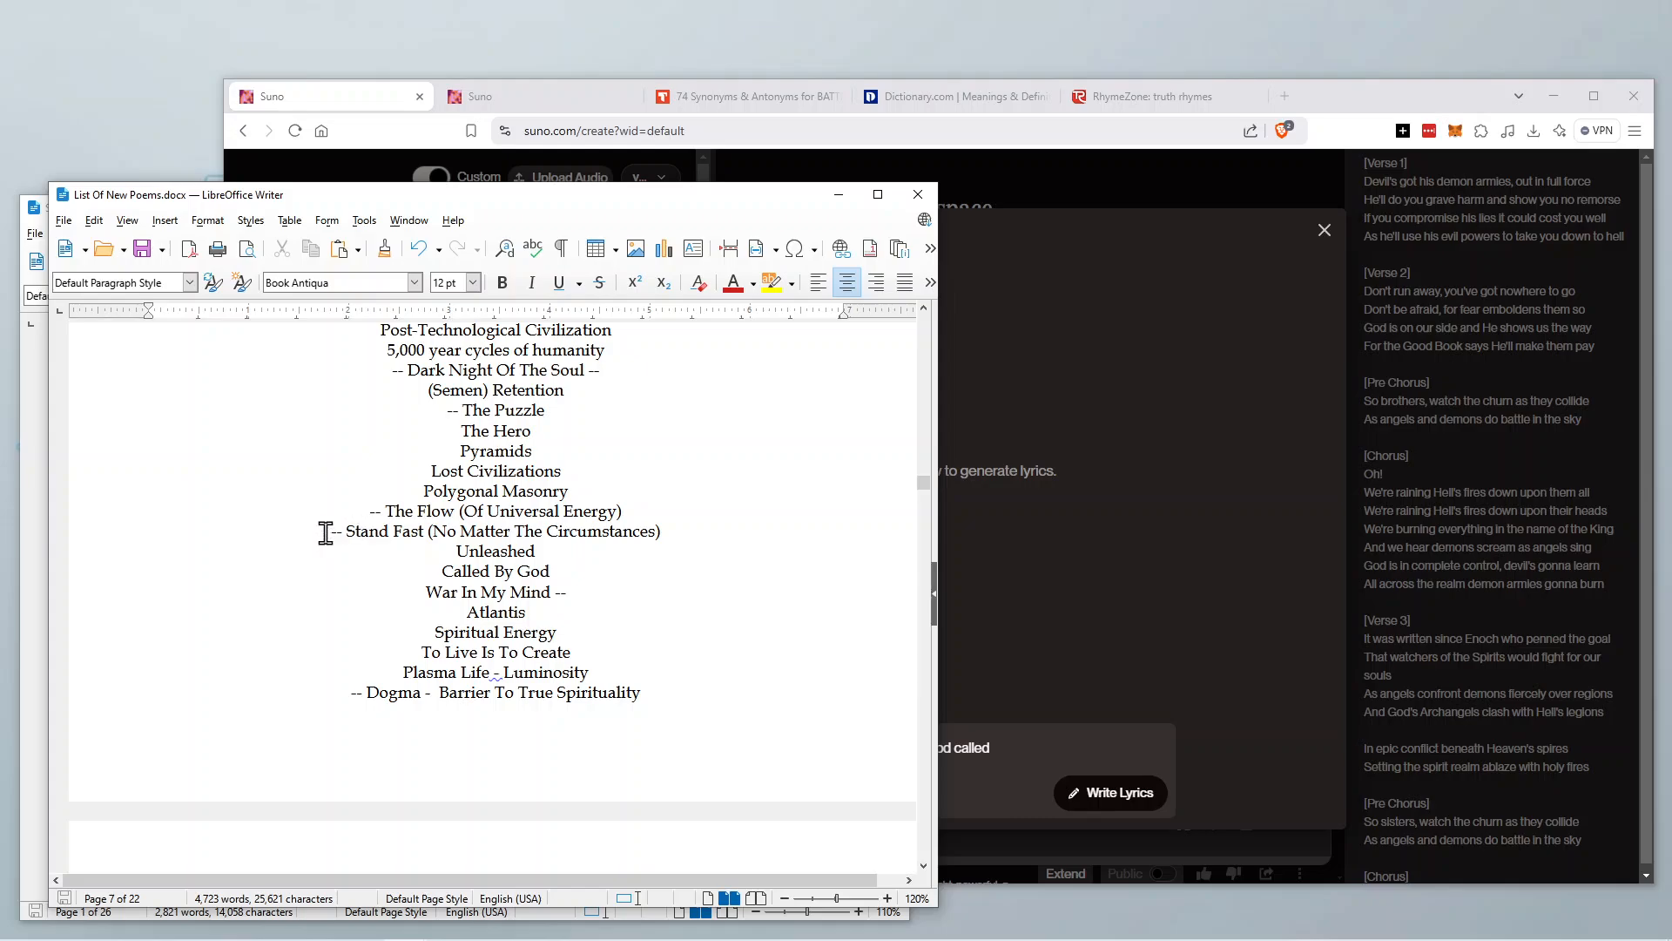
pyautogui.scroll(-10, 445, 584)
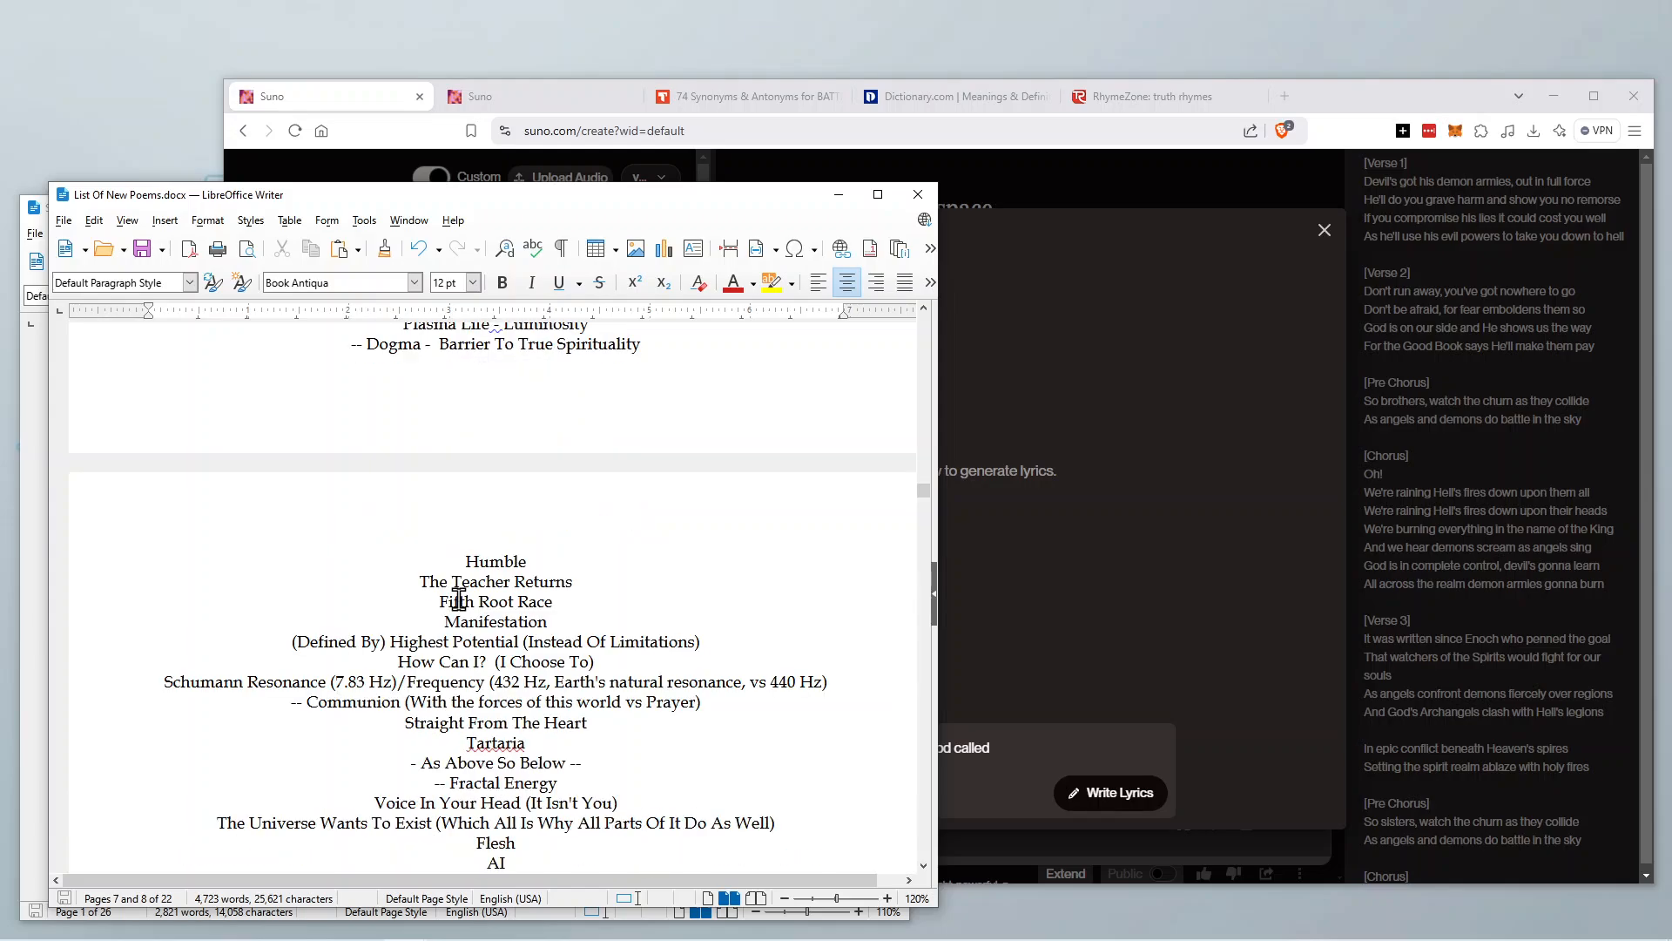
pyautogui.scroll(9, 462, 598)
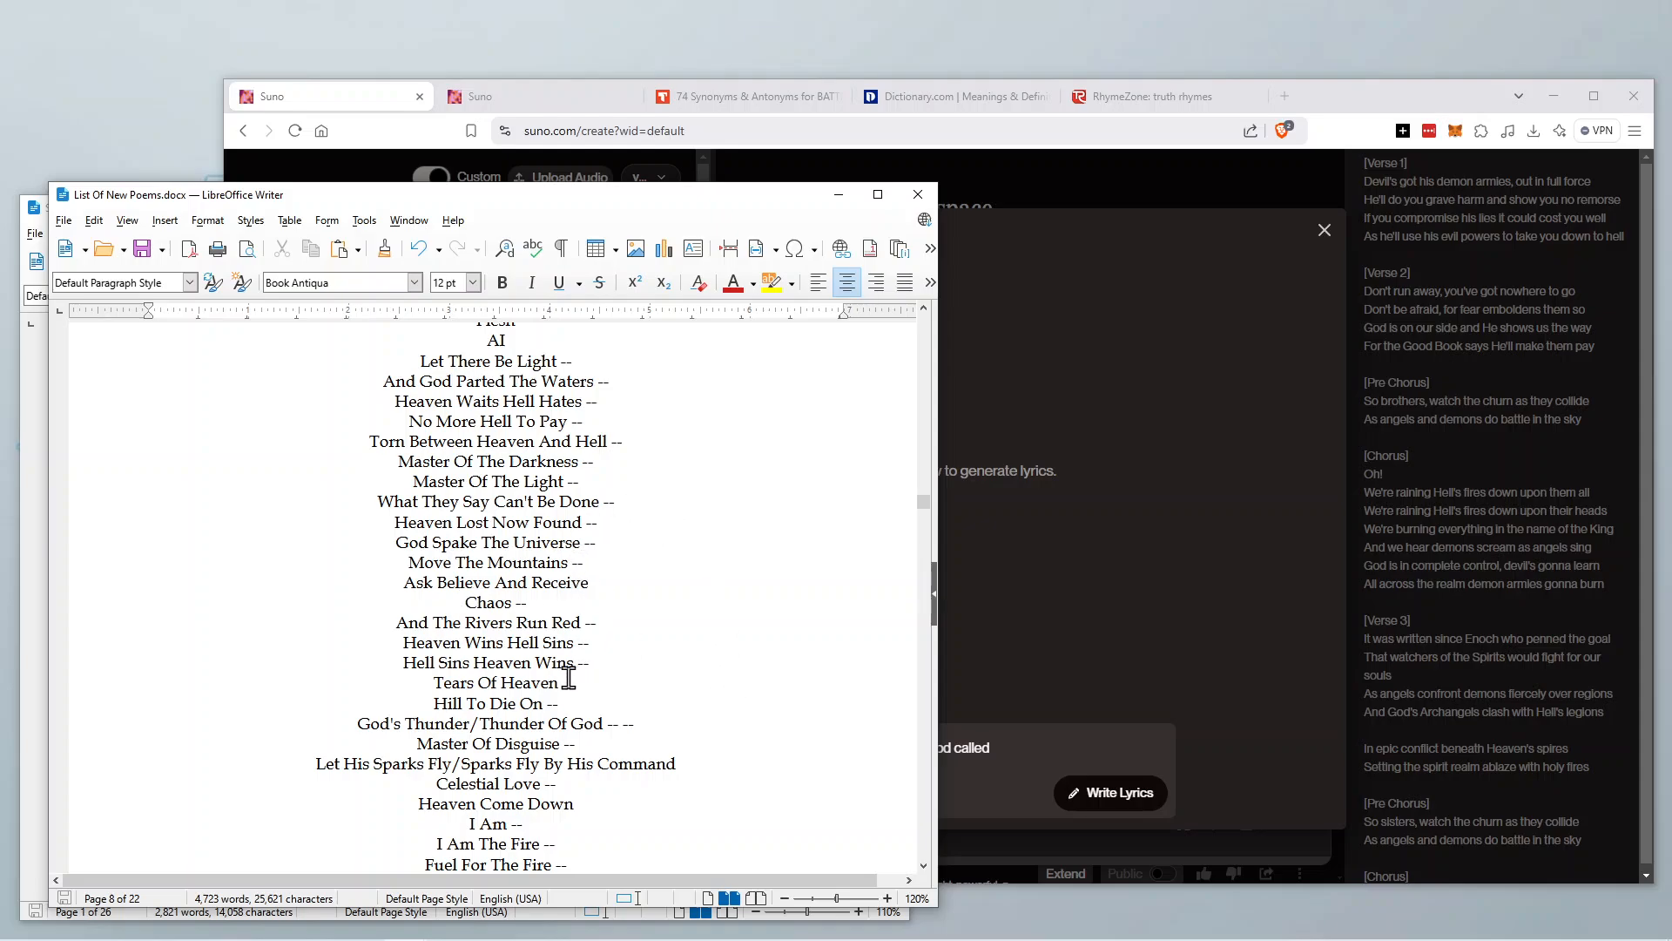
pyautogui.scroll(-15, 575, 666)
pyautogui.scroll(-17, 550, 668)
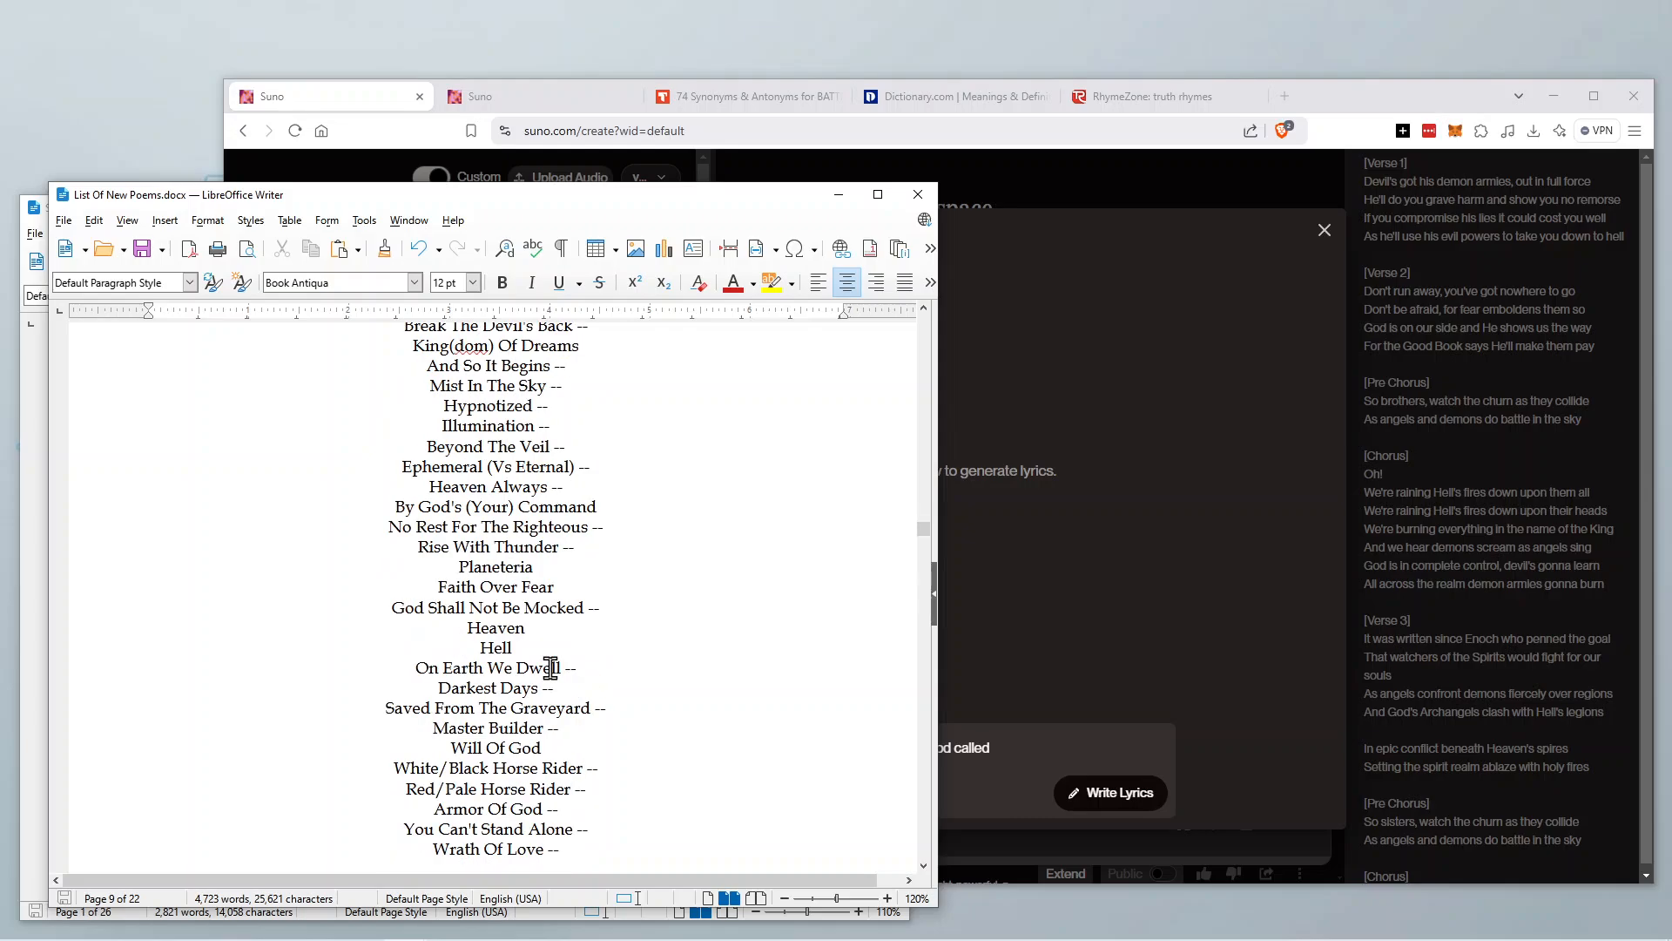
pyautogui.scroll(-7, 549, 668)
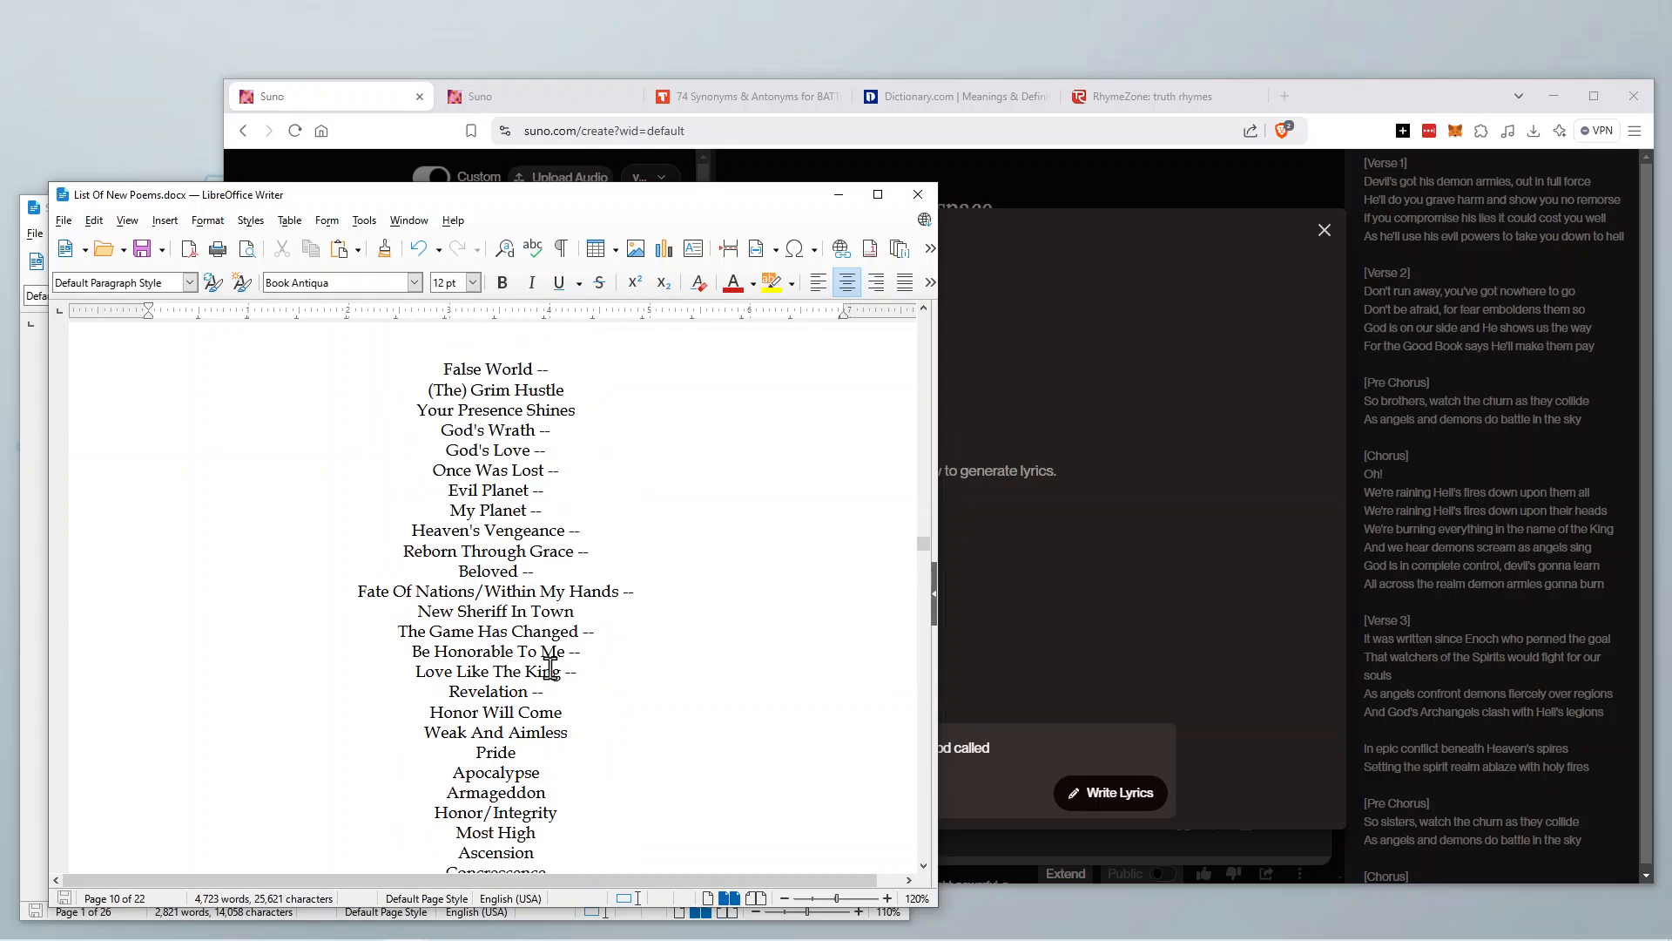
pyautogui.scroll(-4, 550, 668)
pyautogui.scroll(-4, 550, 668)
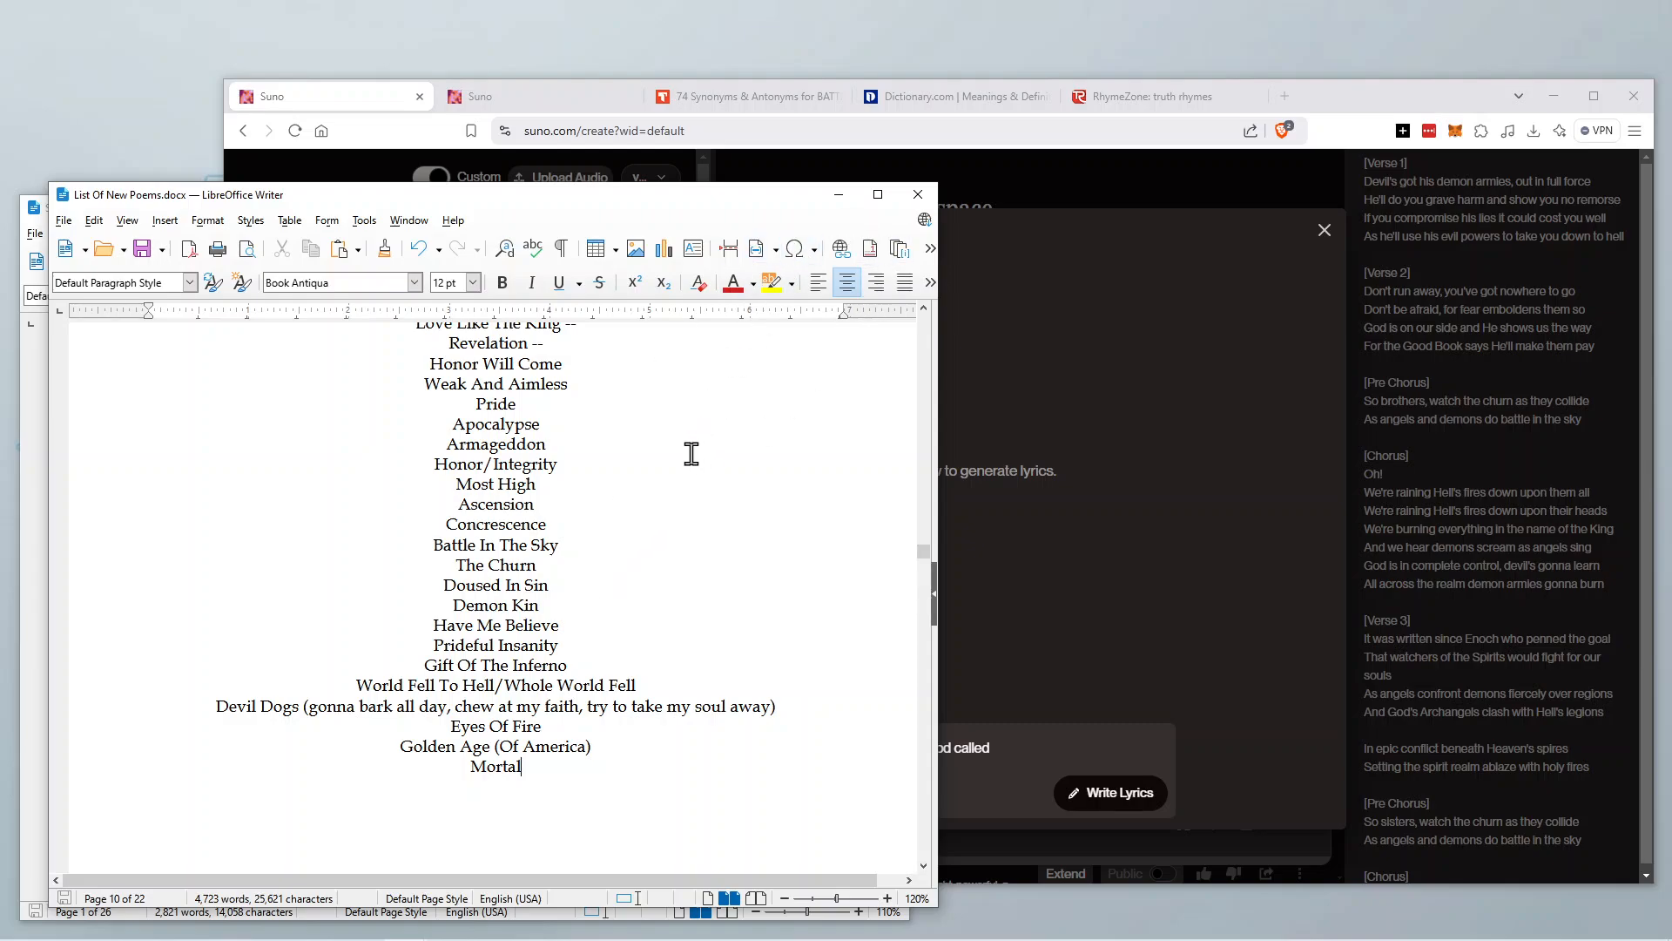
# Look through the song prompts and title ideas in the document and pick out the title "The Churn".
pyautogui.scroll(-3, 690, 457)
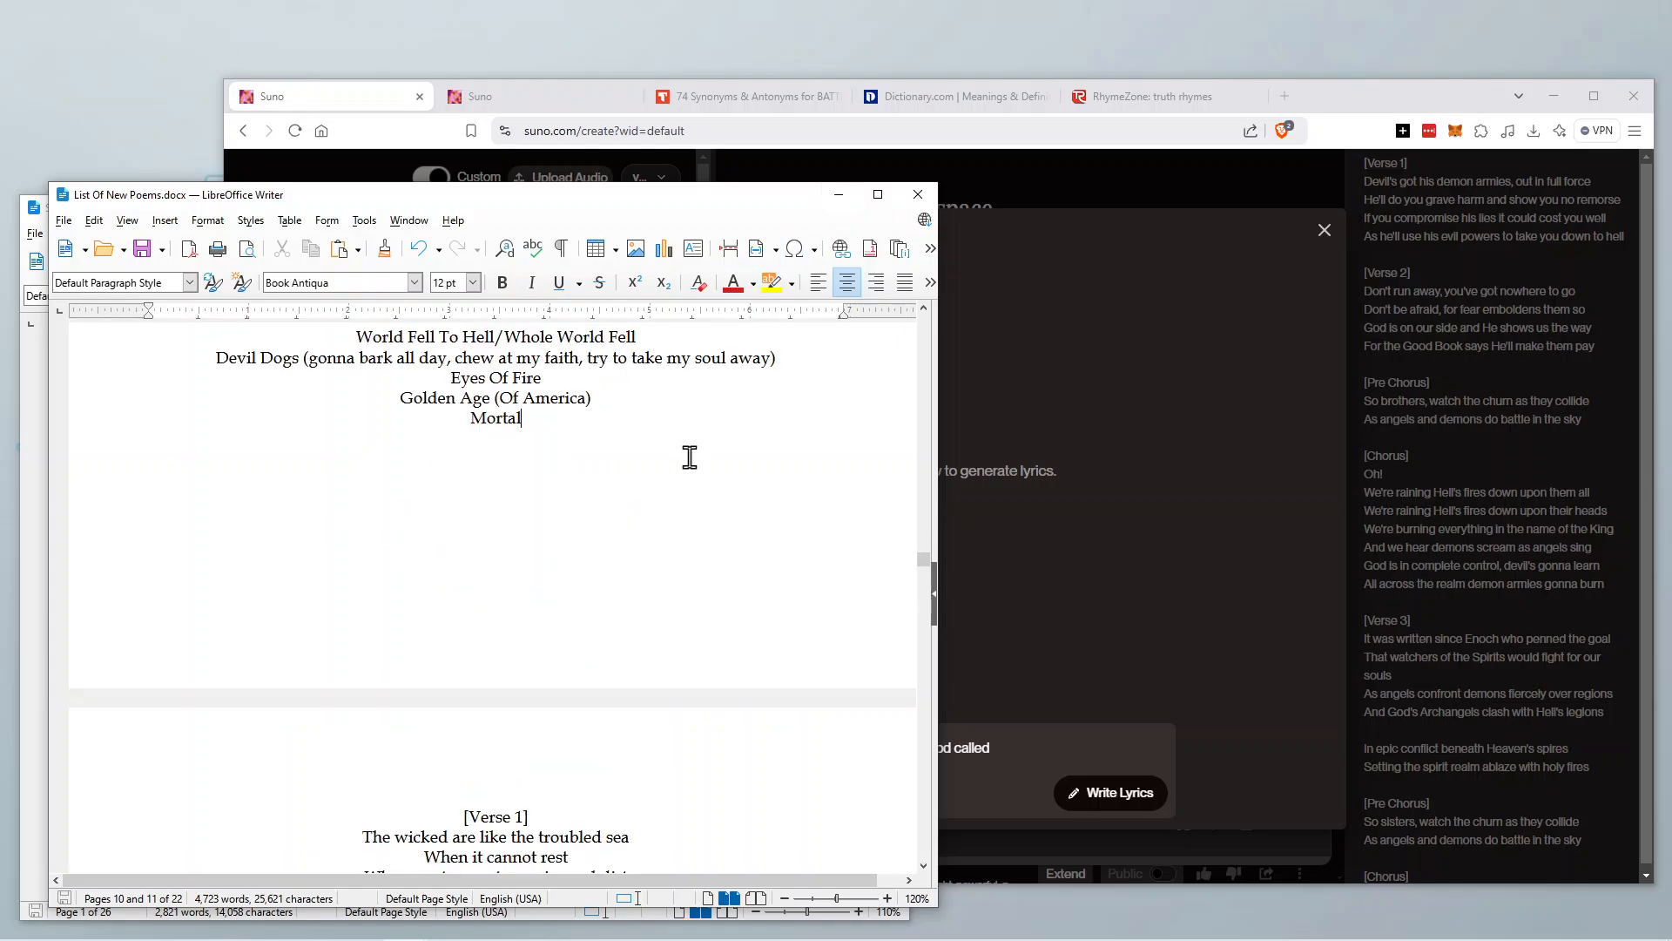
pyautogui.scroll(-18, 690, 457)
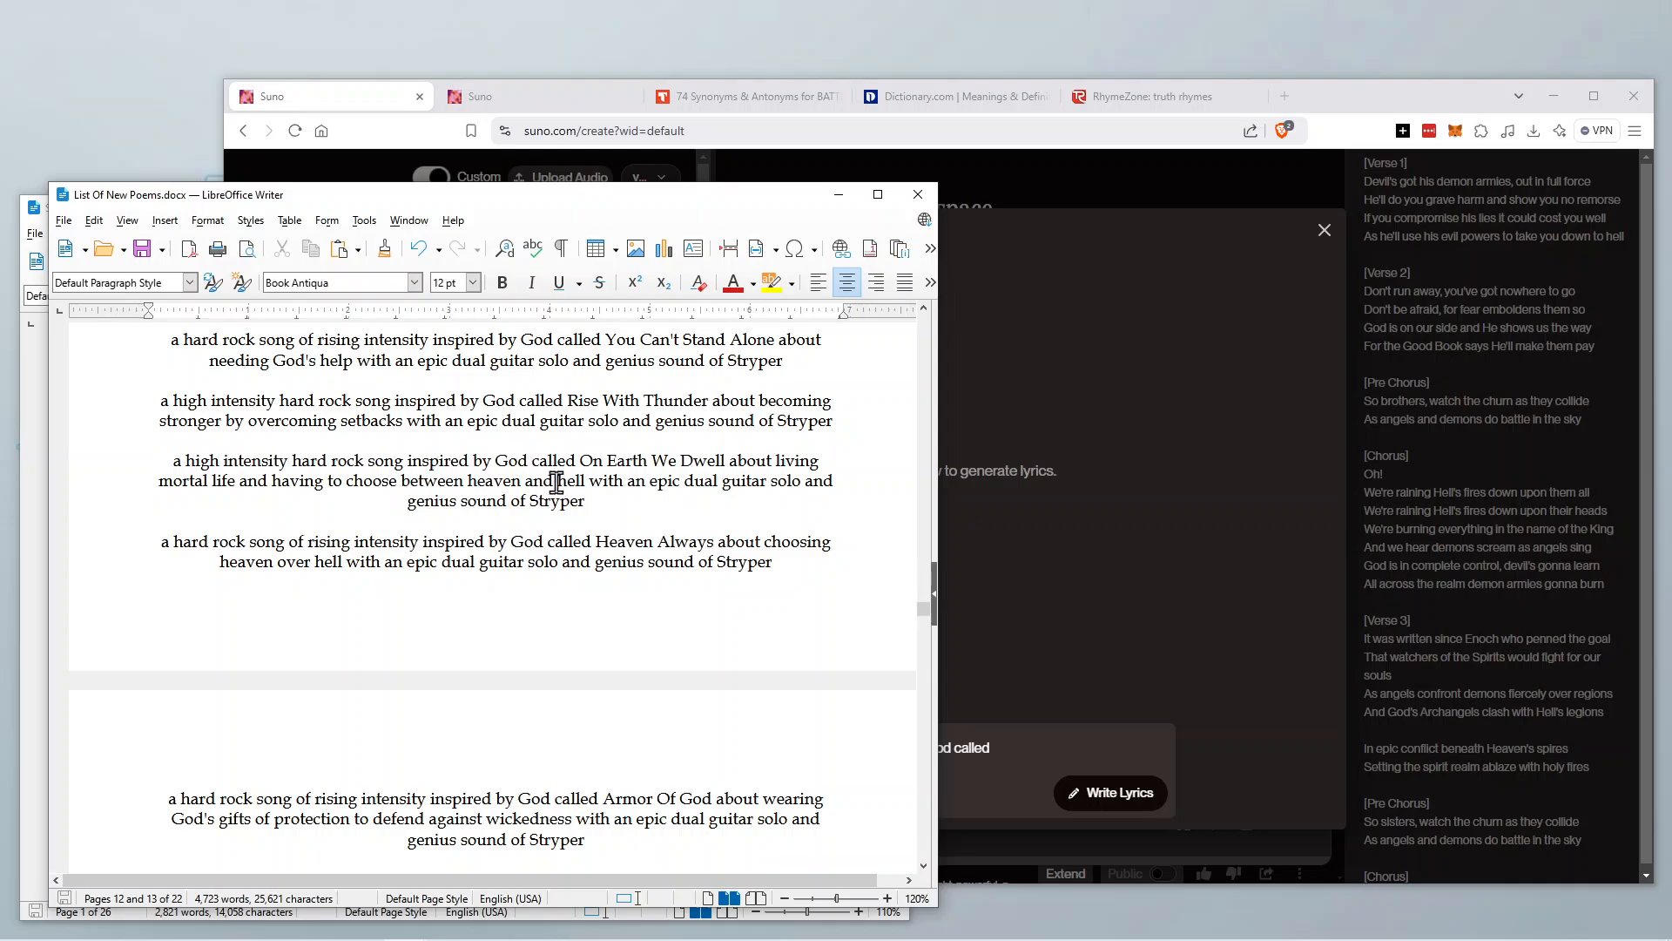
pyautogui.scroll(4, 472, 471)
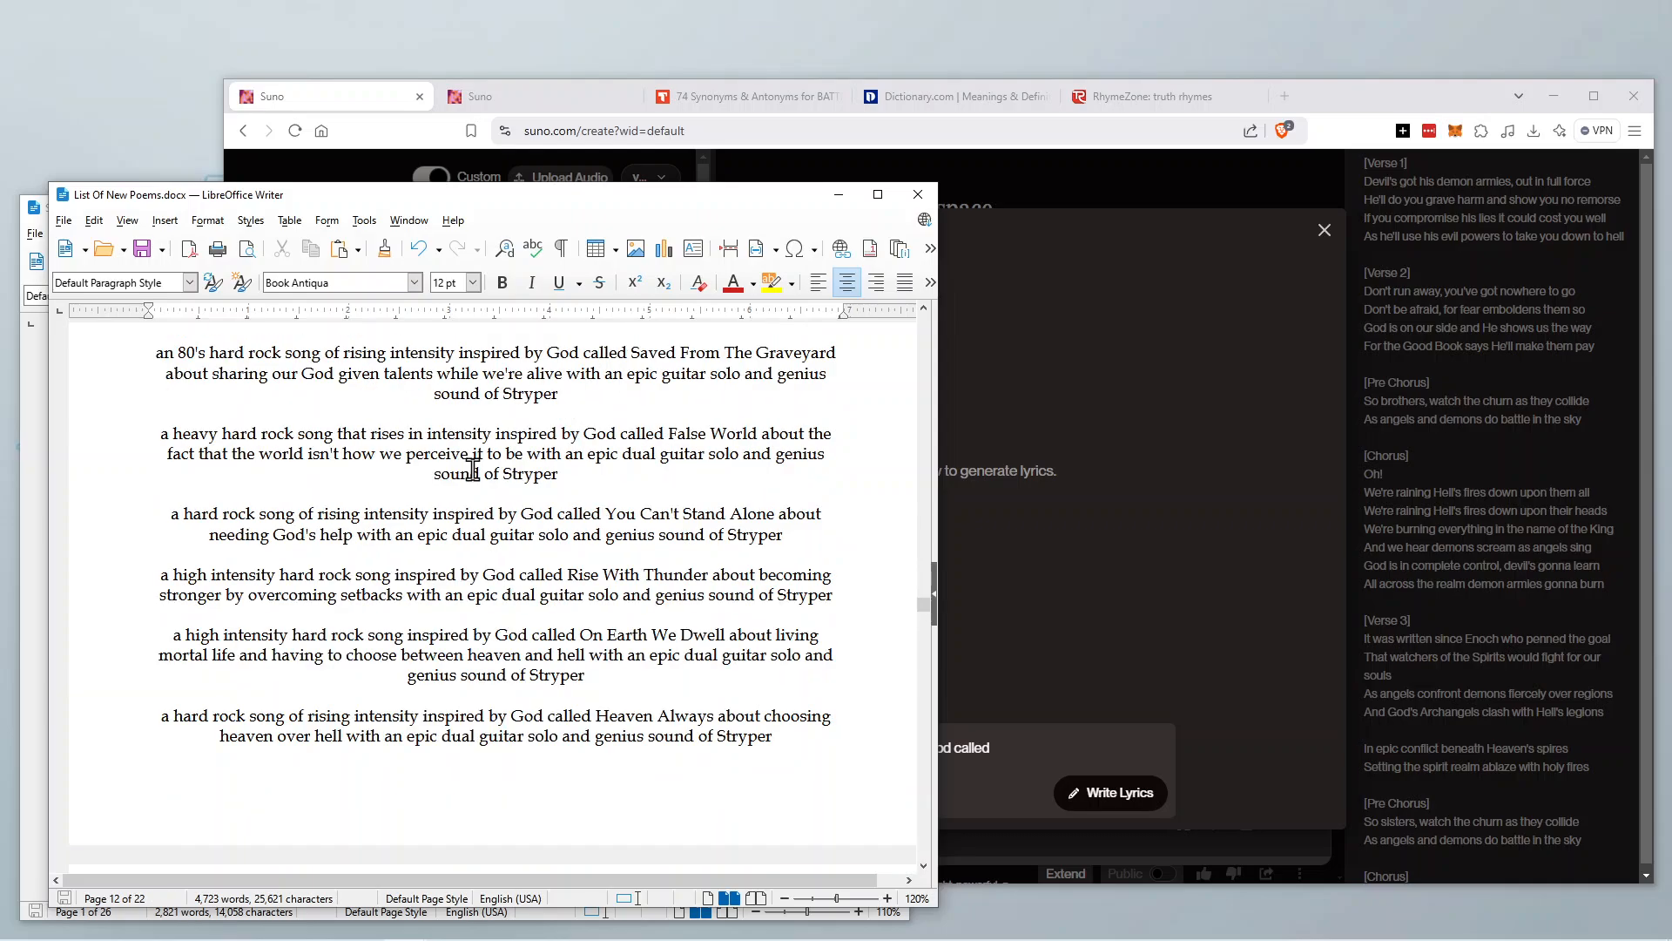
pyautogui.scroll(10, 553, 431)
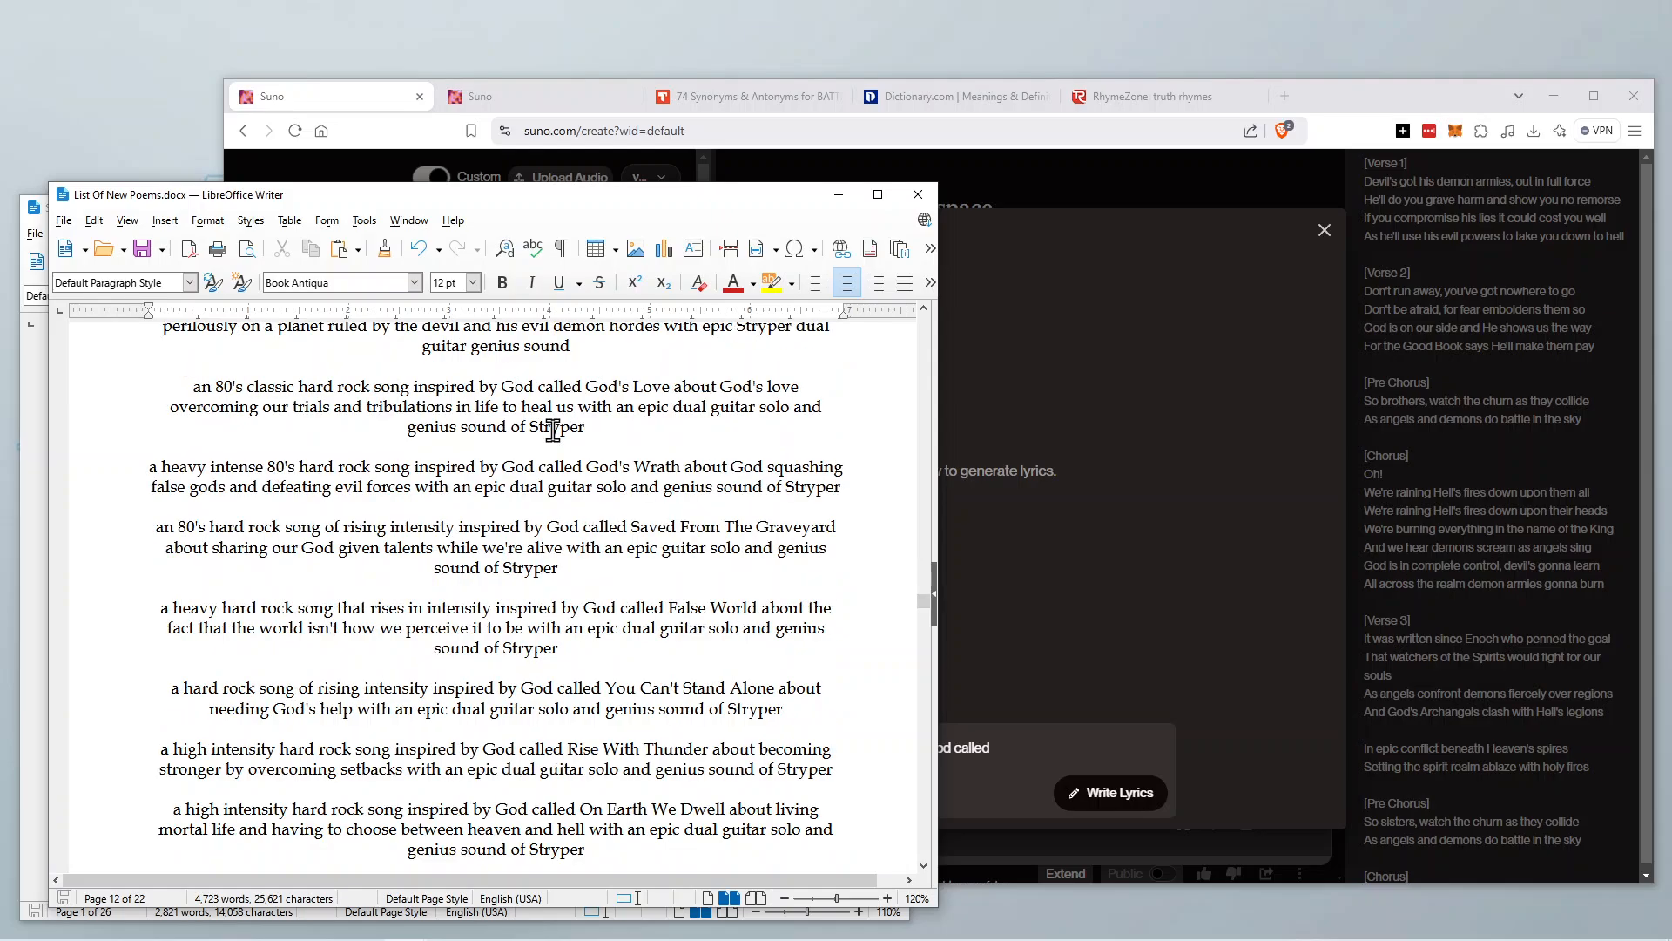
pyautogui.scroll(20, 553, 431)
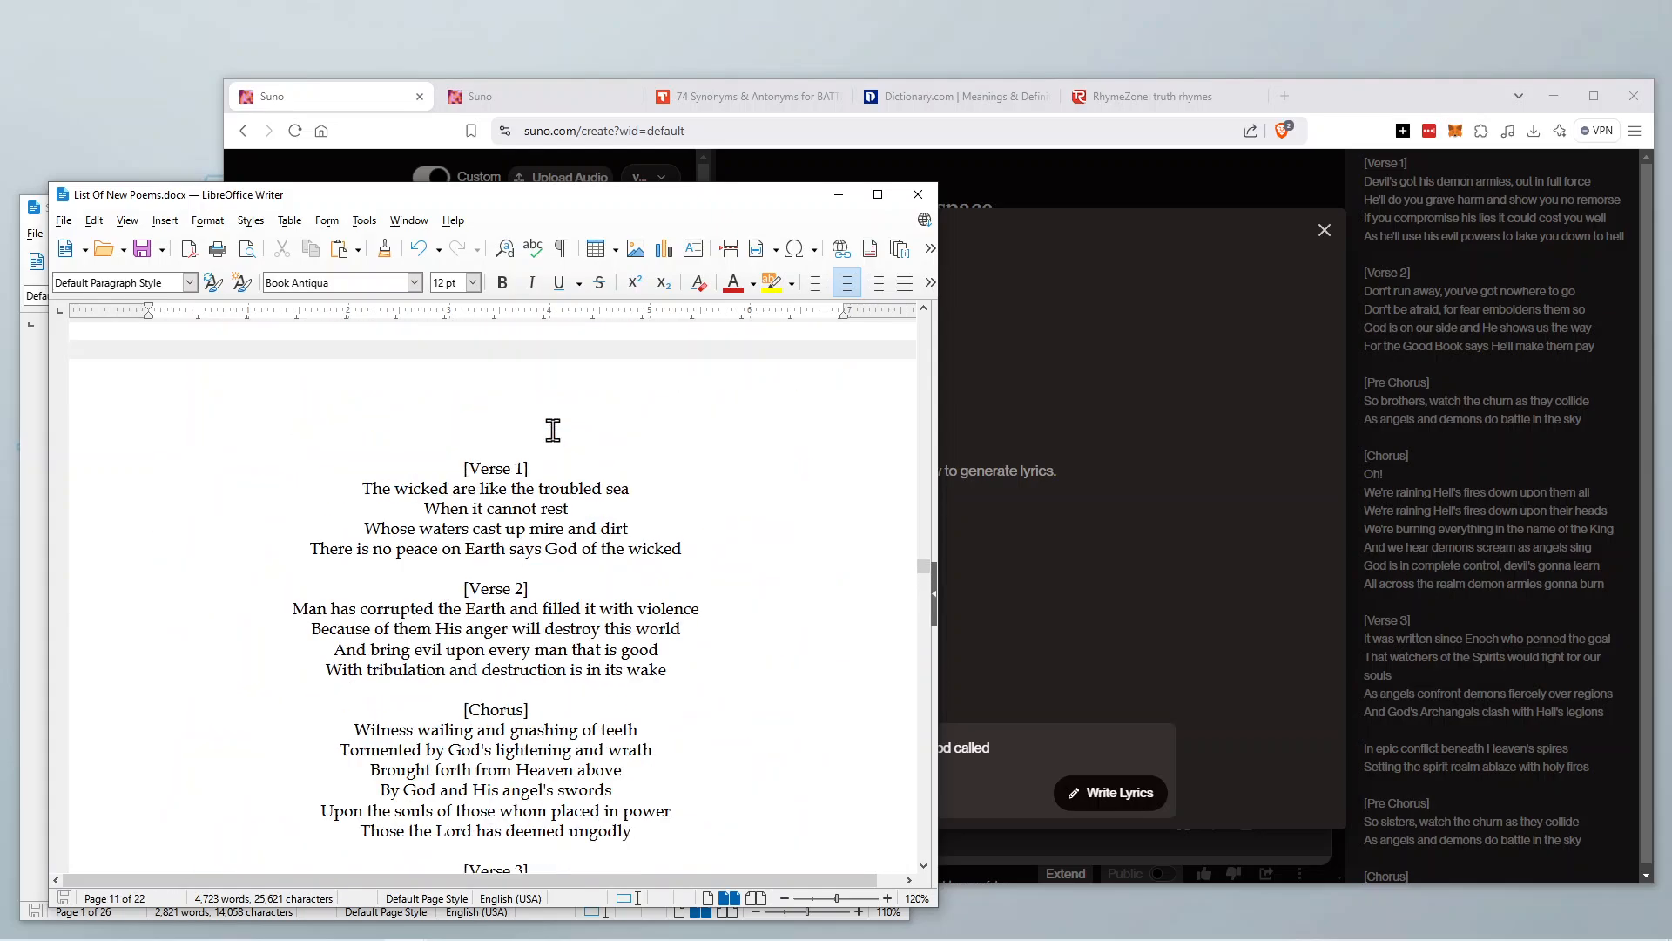
pyautogui.scroll(4, 553, 431)
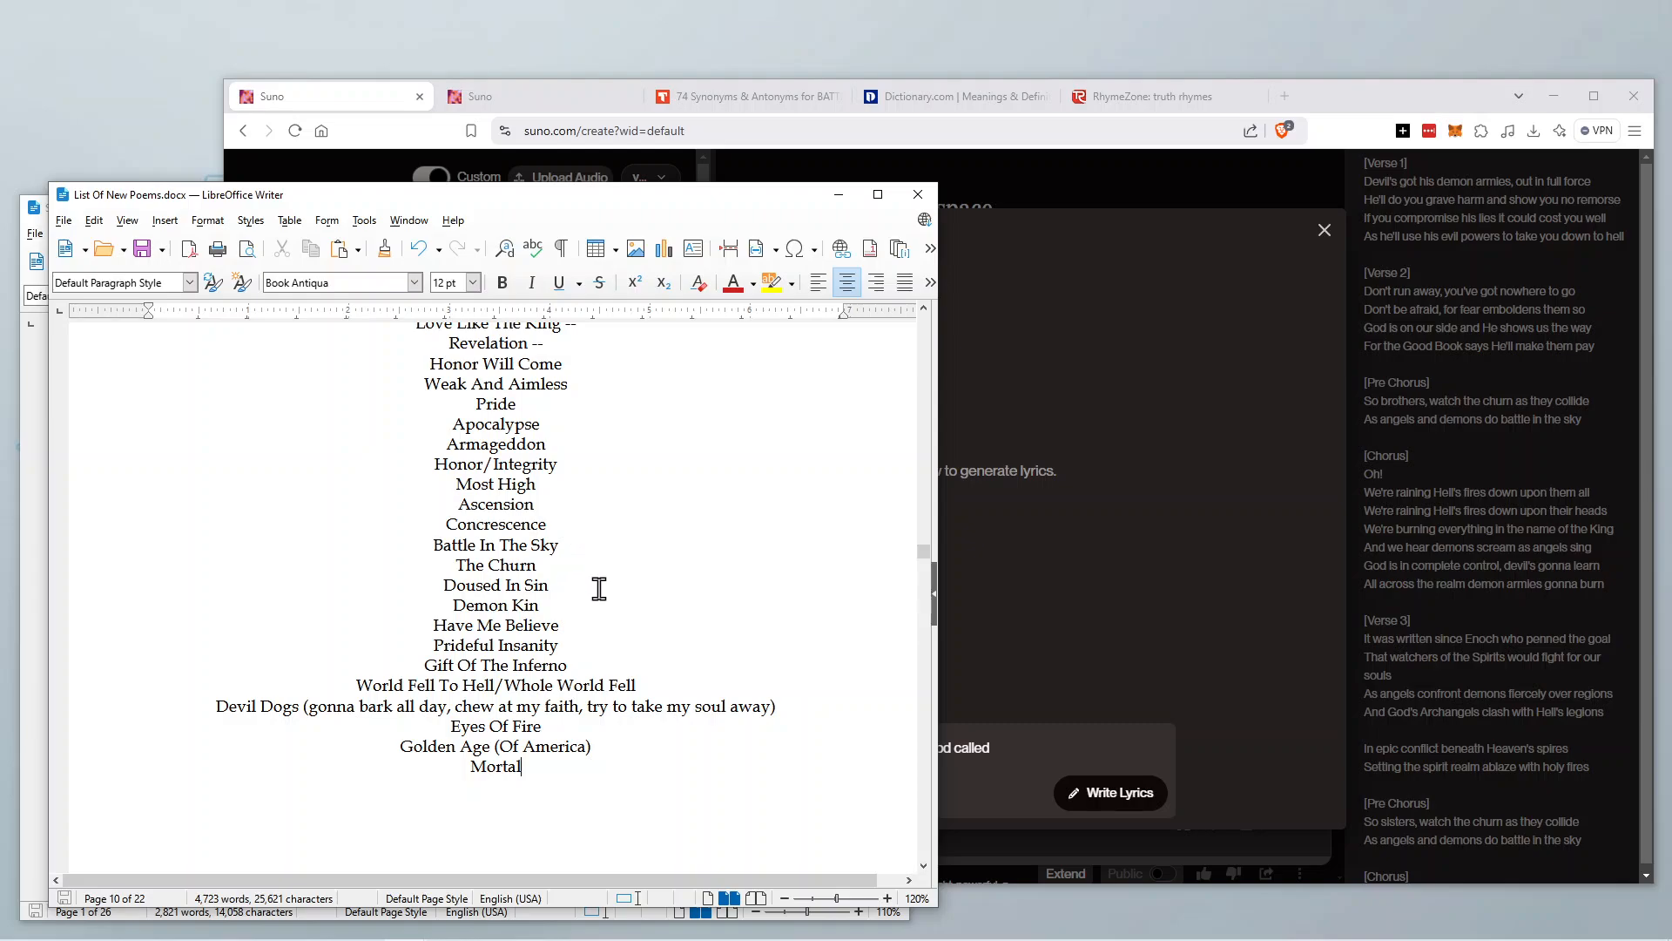
pyautogui.moveTo(546, 566); pyautogui.dragTo(437, 565)
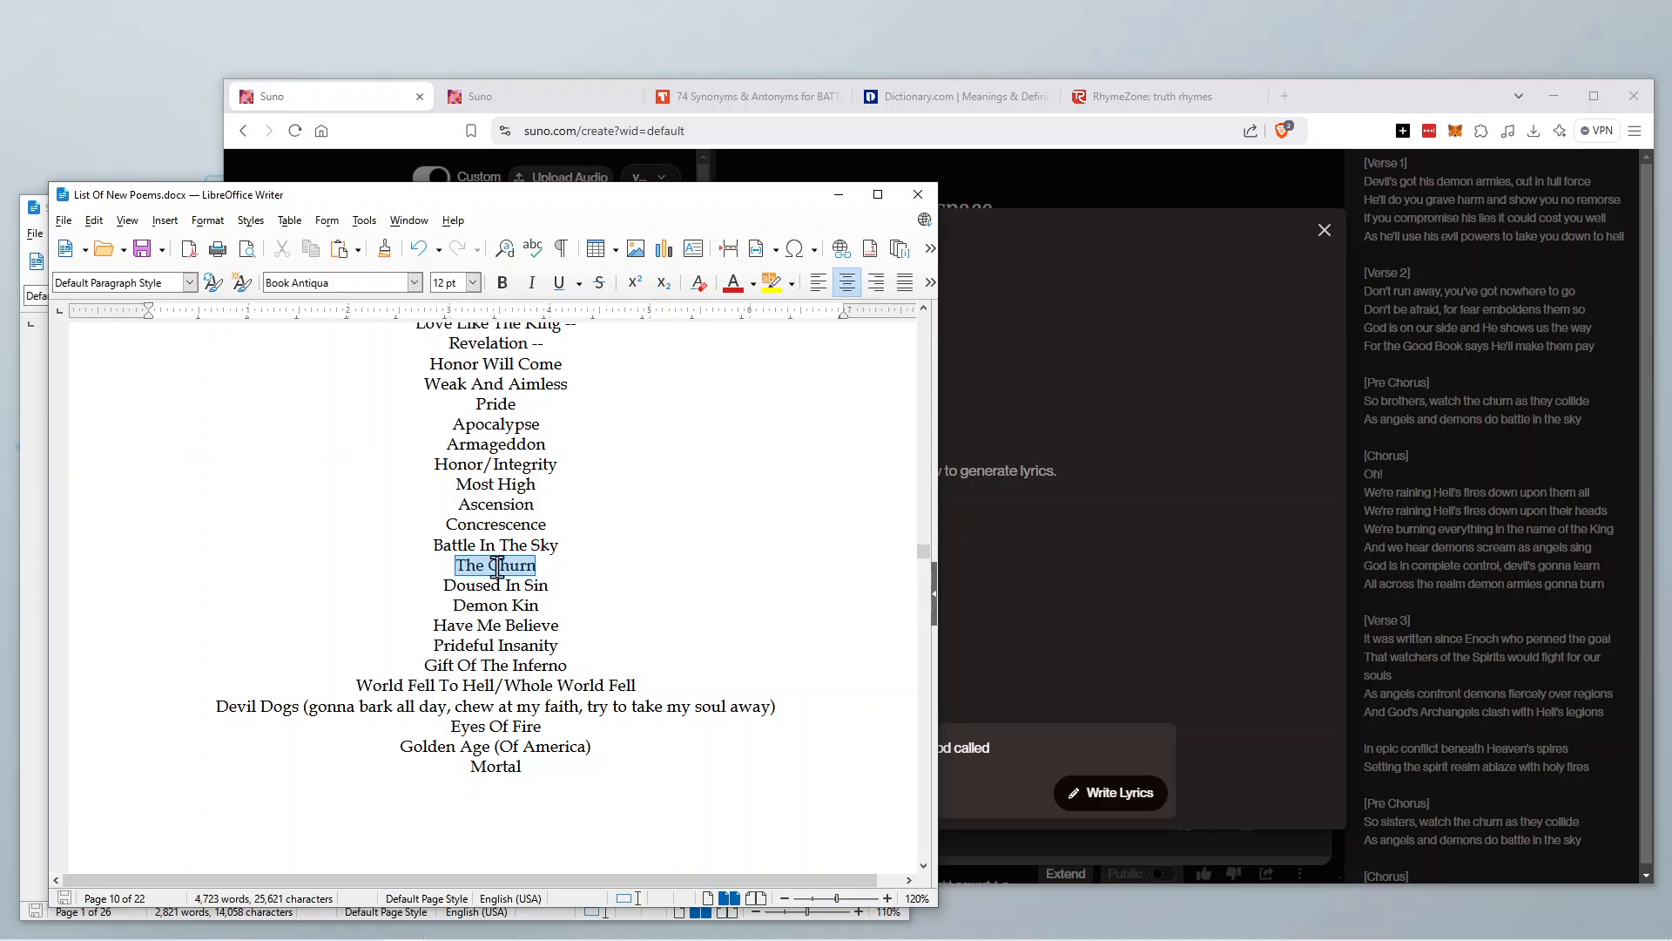
pyautogui.click(589, 558)
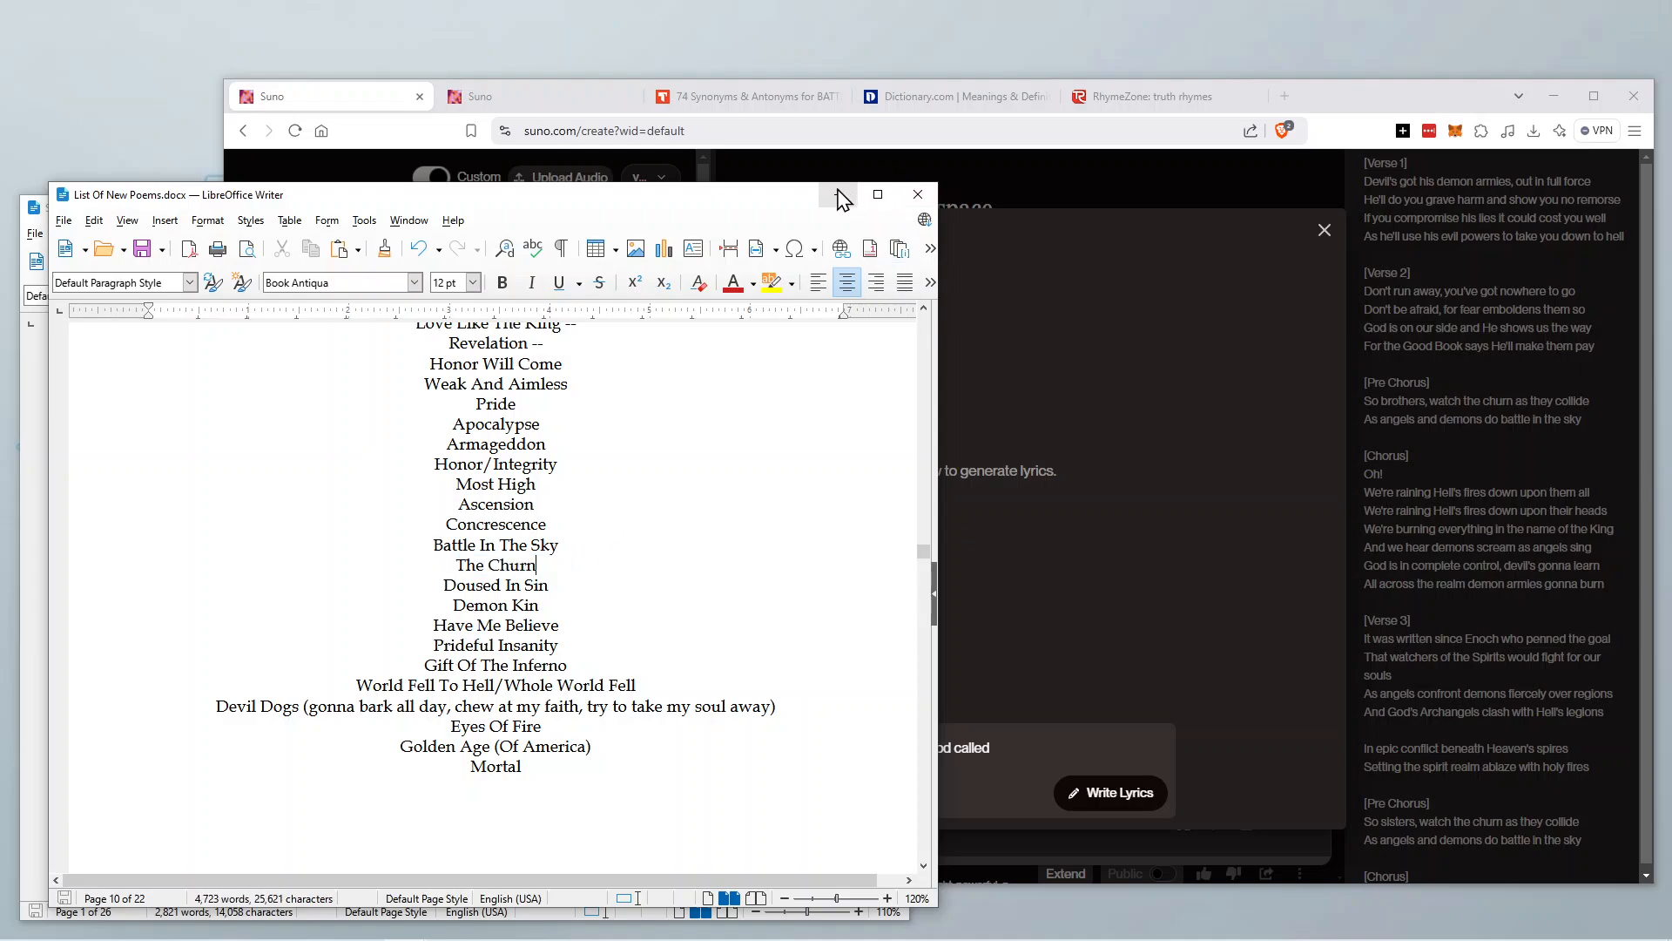
# Switch back to Suno in the browser, maximize its window and add the title "The Churn" to the lyrics prompt.
pyautogui.click(1366, 130)
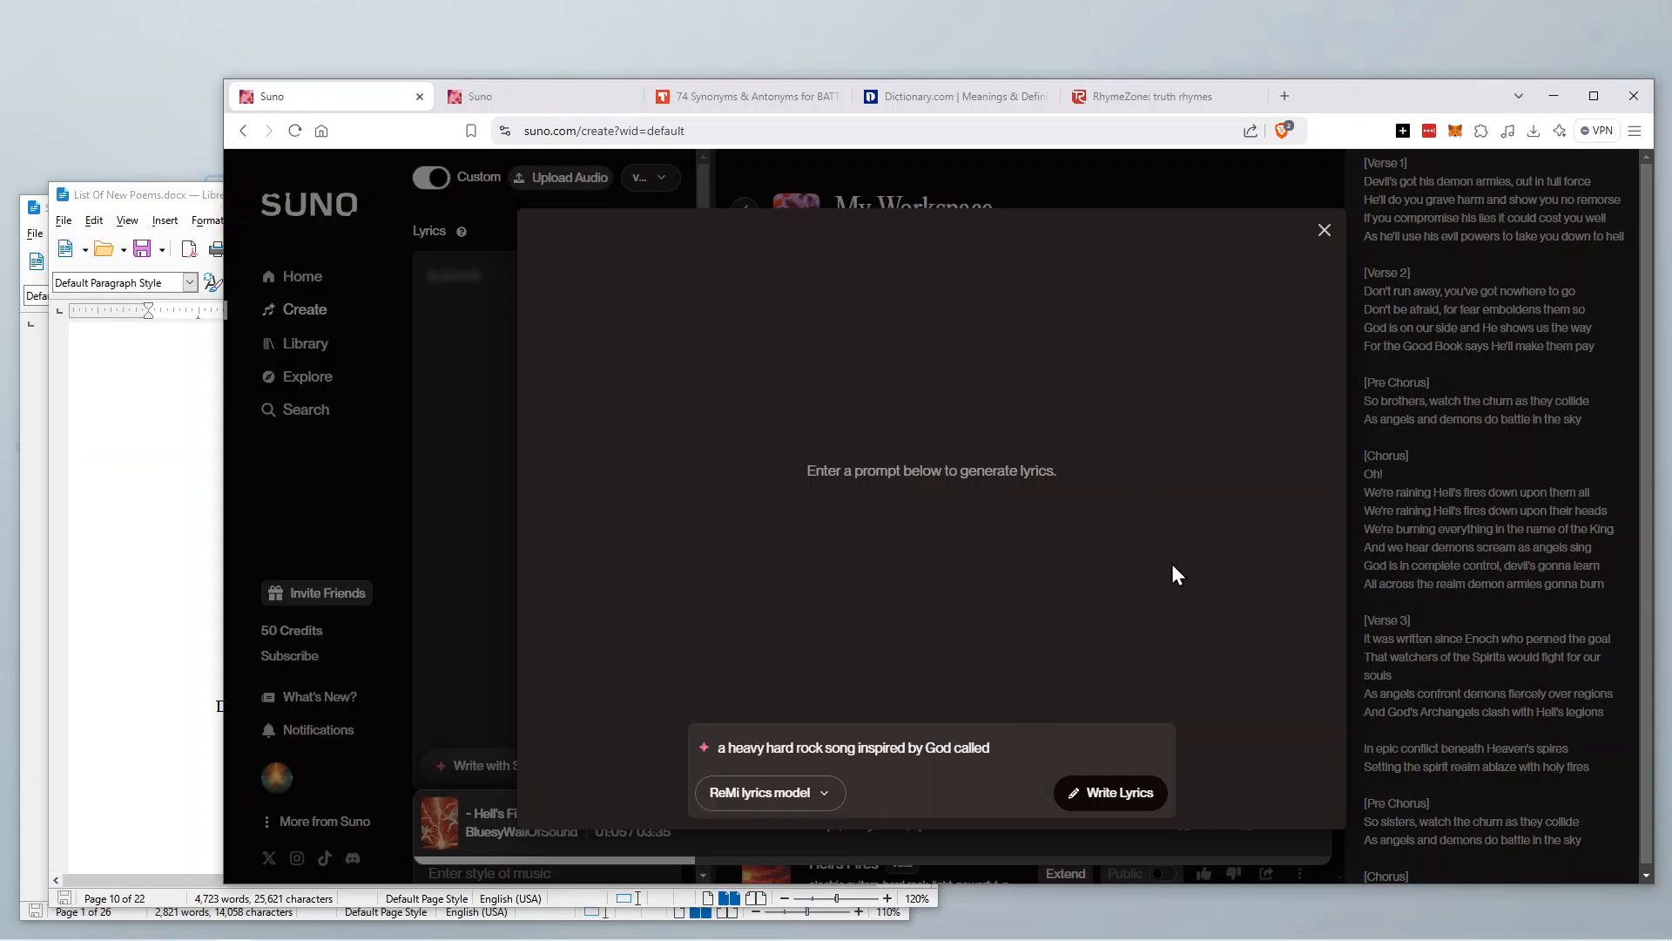
pyautogui.click(1594, 96)
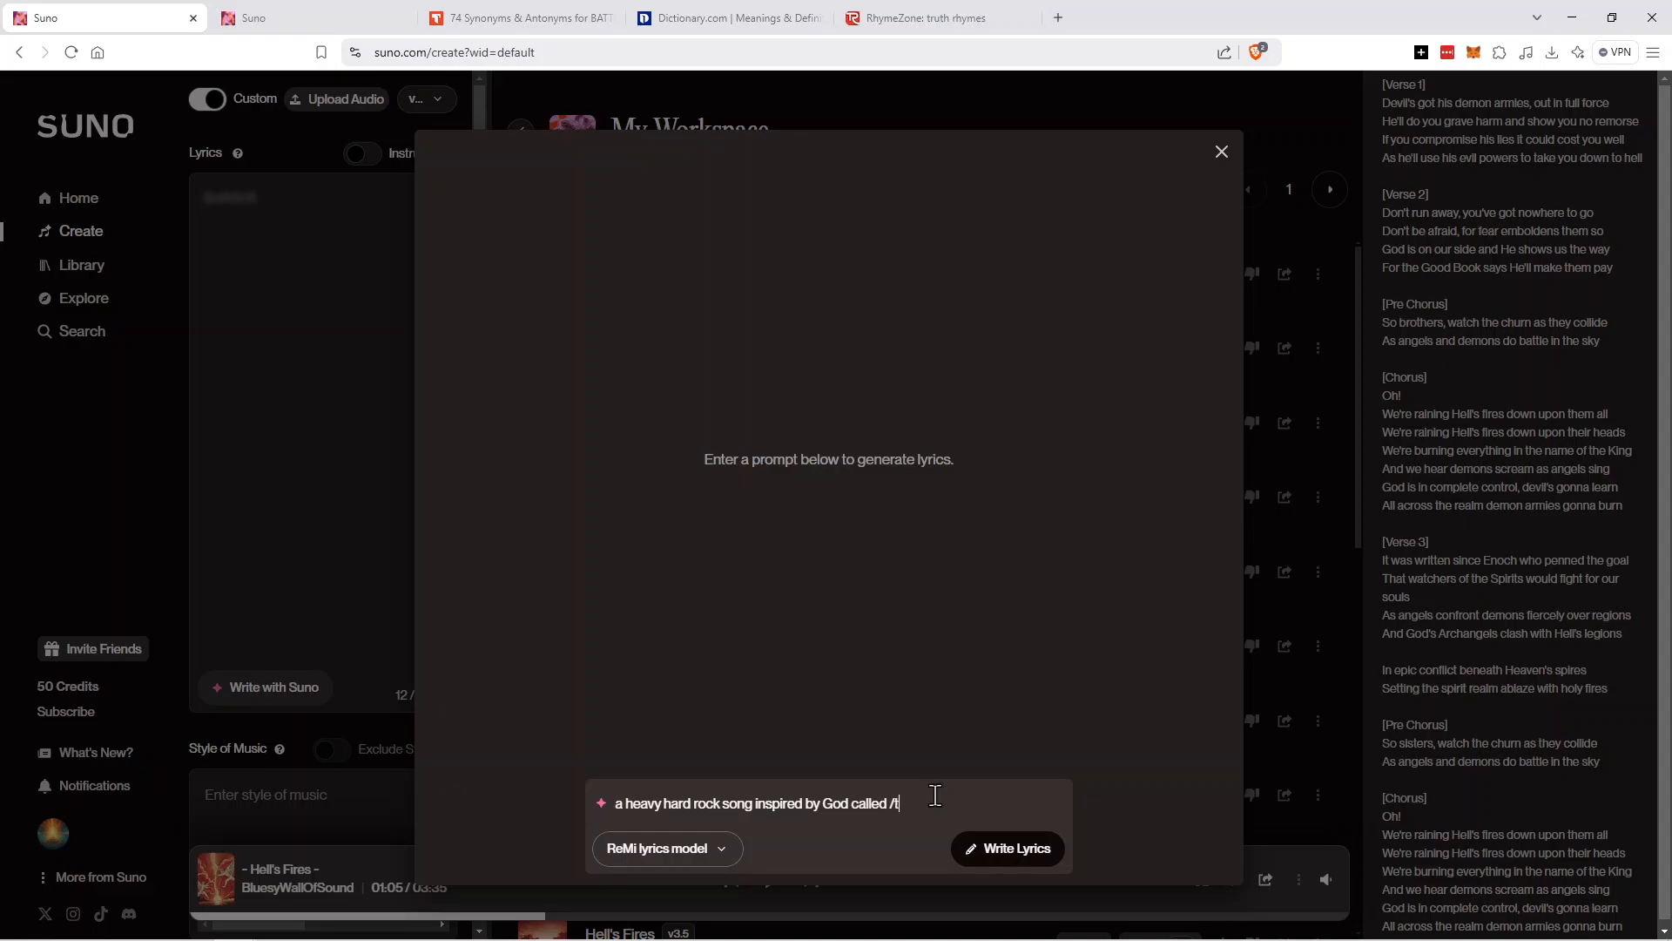
pyautogui.write('ge')
# Open the "~ Hell's Fires ~" song page in the second Suno tab, examine its lyrics and return to the lyrics prompt.
pyautogui.click(292, 26)
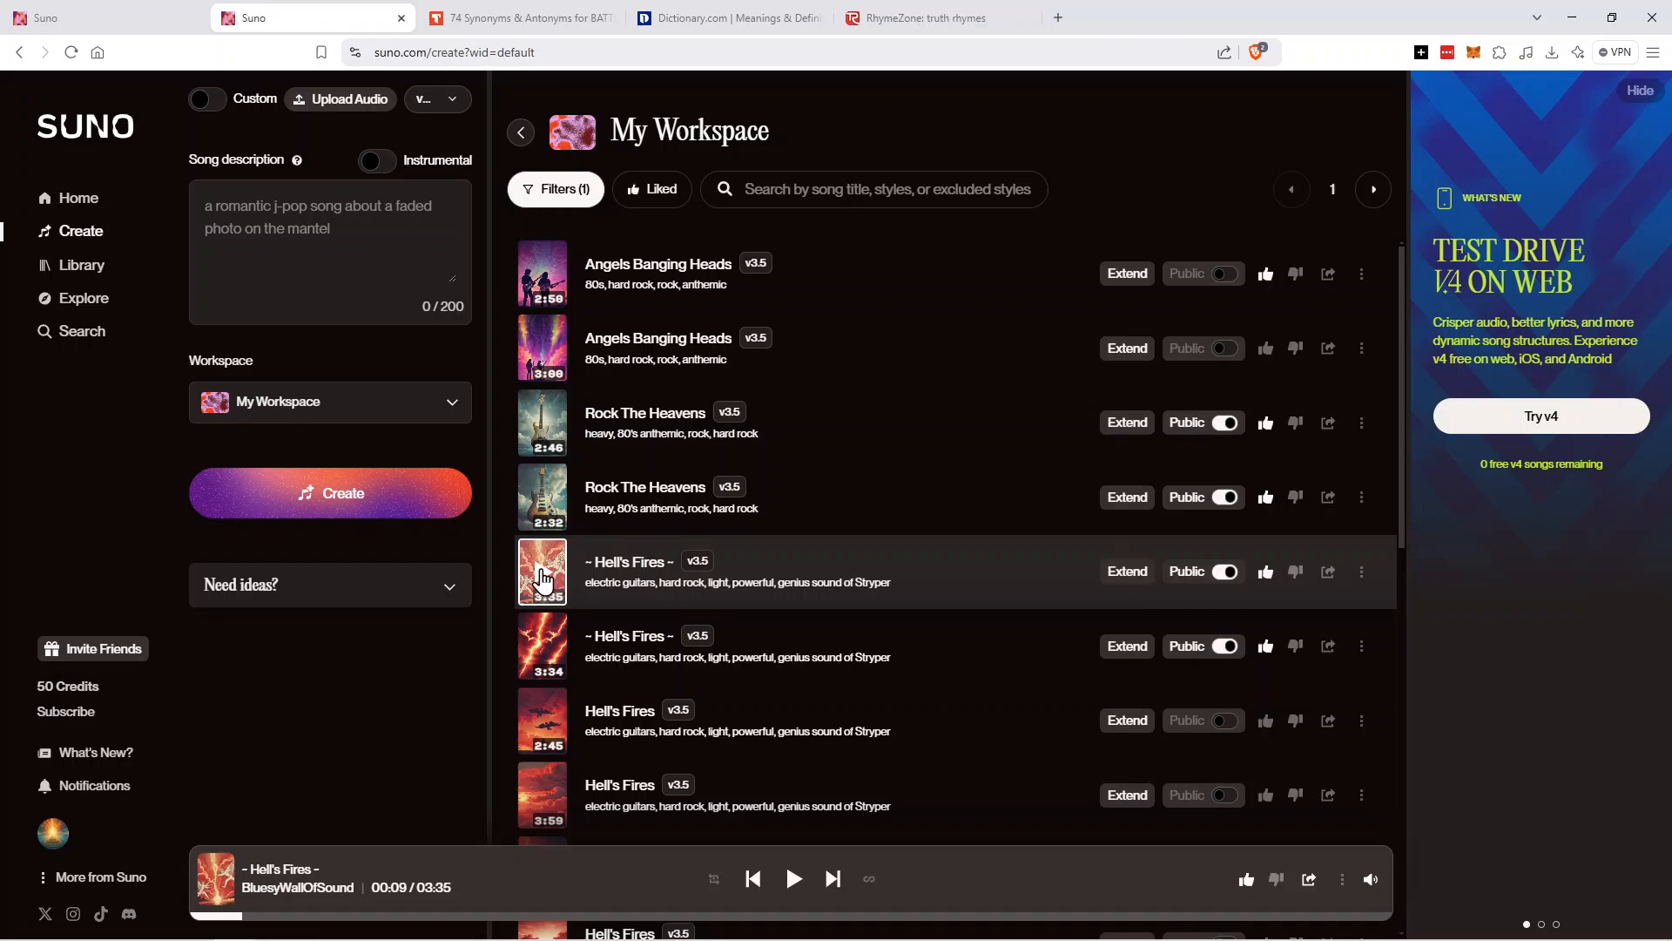
pyautogui.click(636, 566)
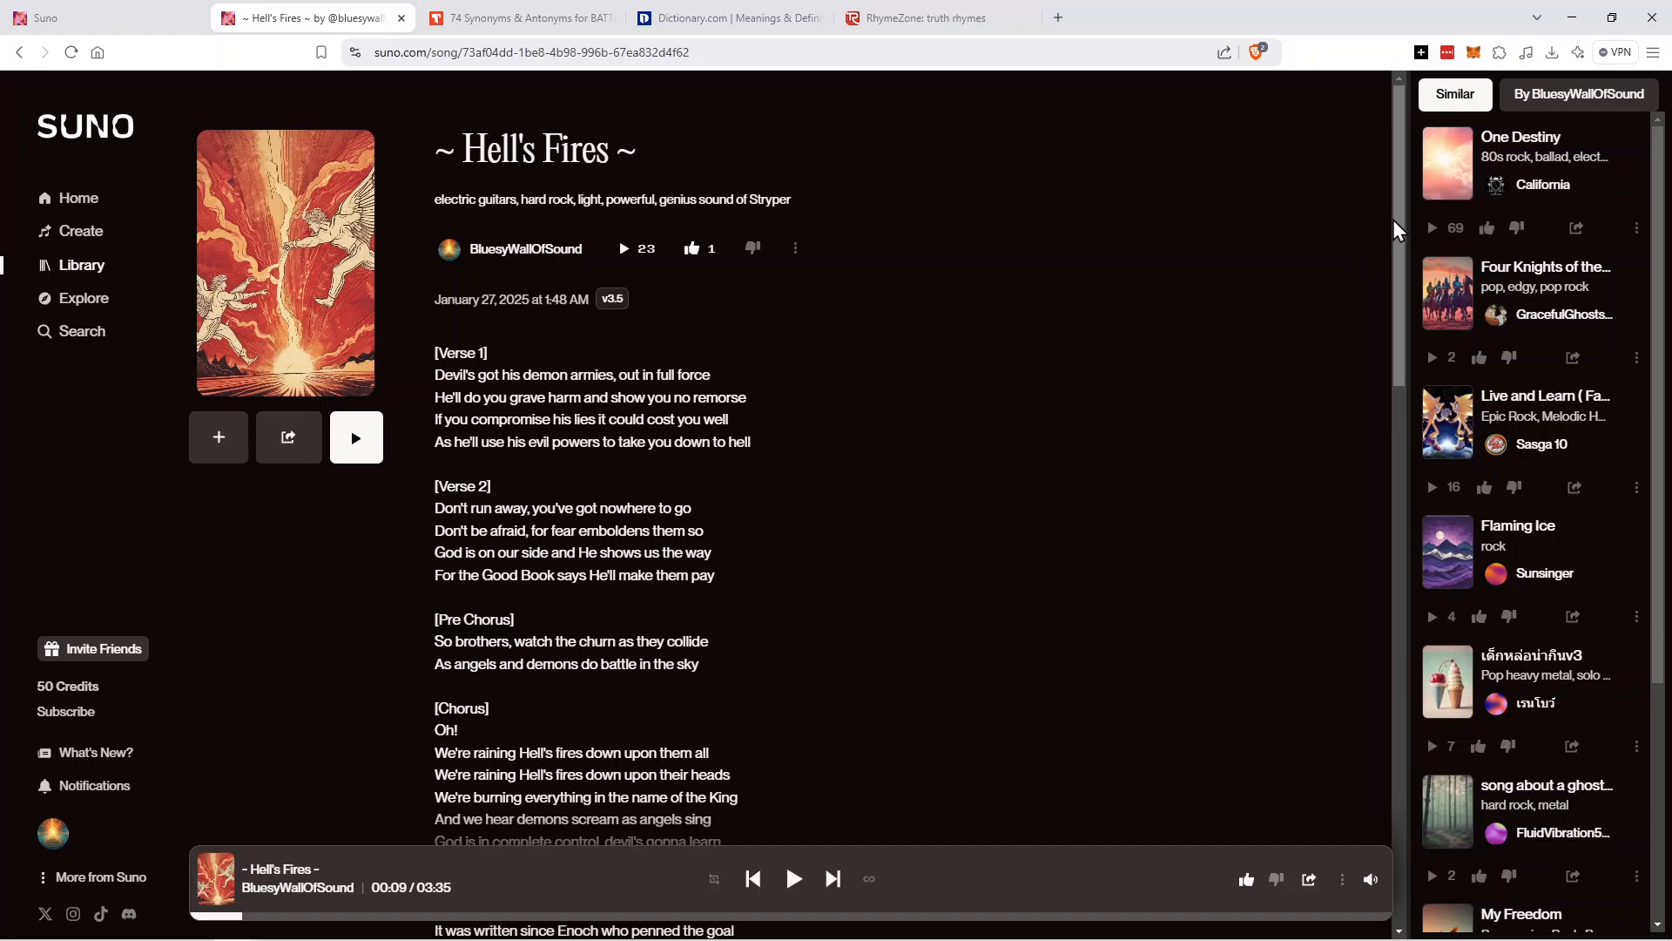
pyautogui.scroll(-2, 1398, 248)
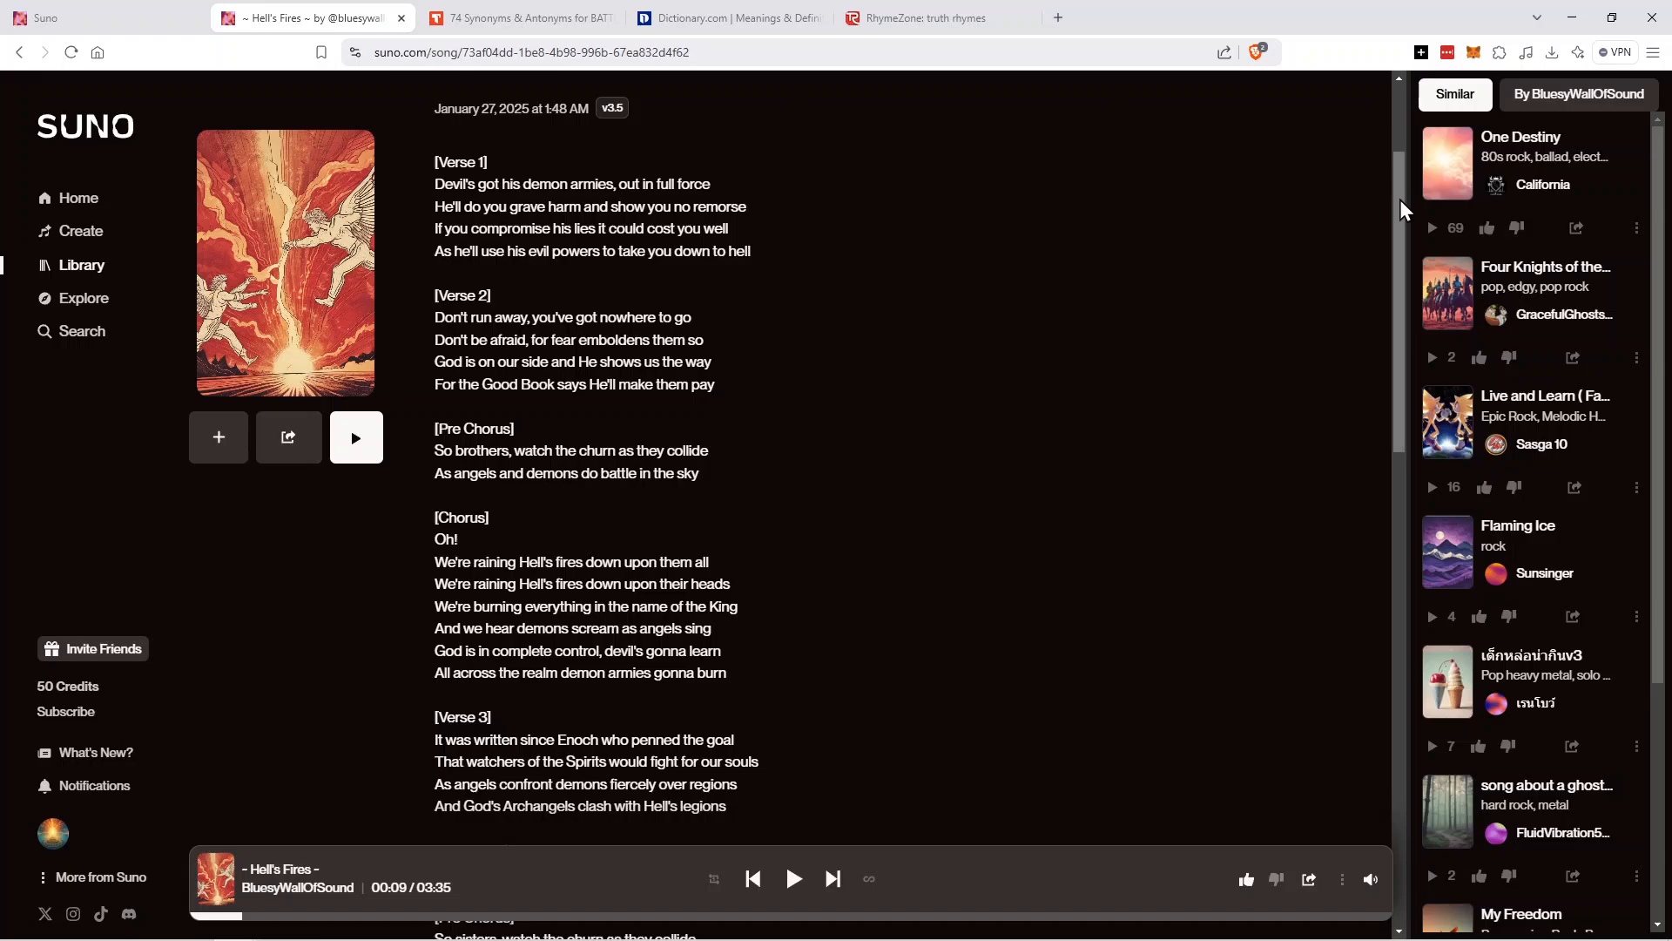
pyautogui.scroll(-2, 1396, 252)
pyautogui.moveTo(1398, 252); pyautogui.dragTo(1395, 277)
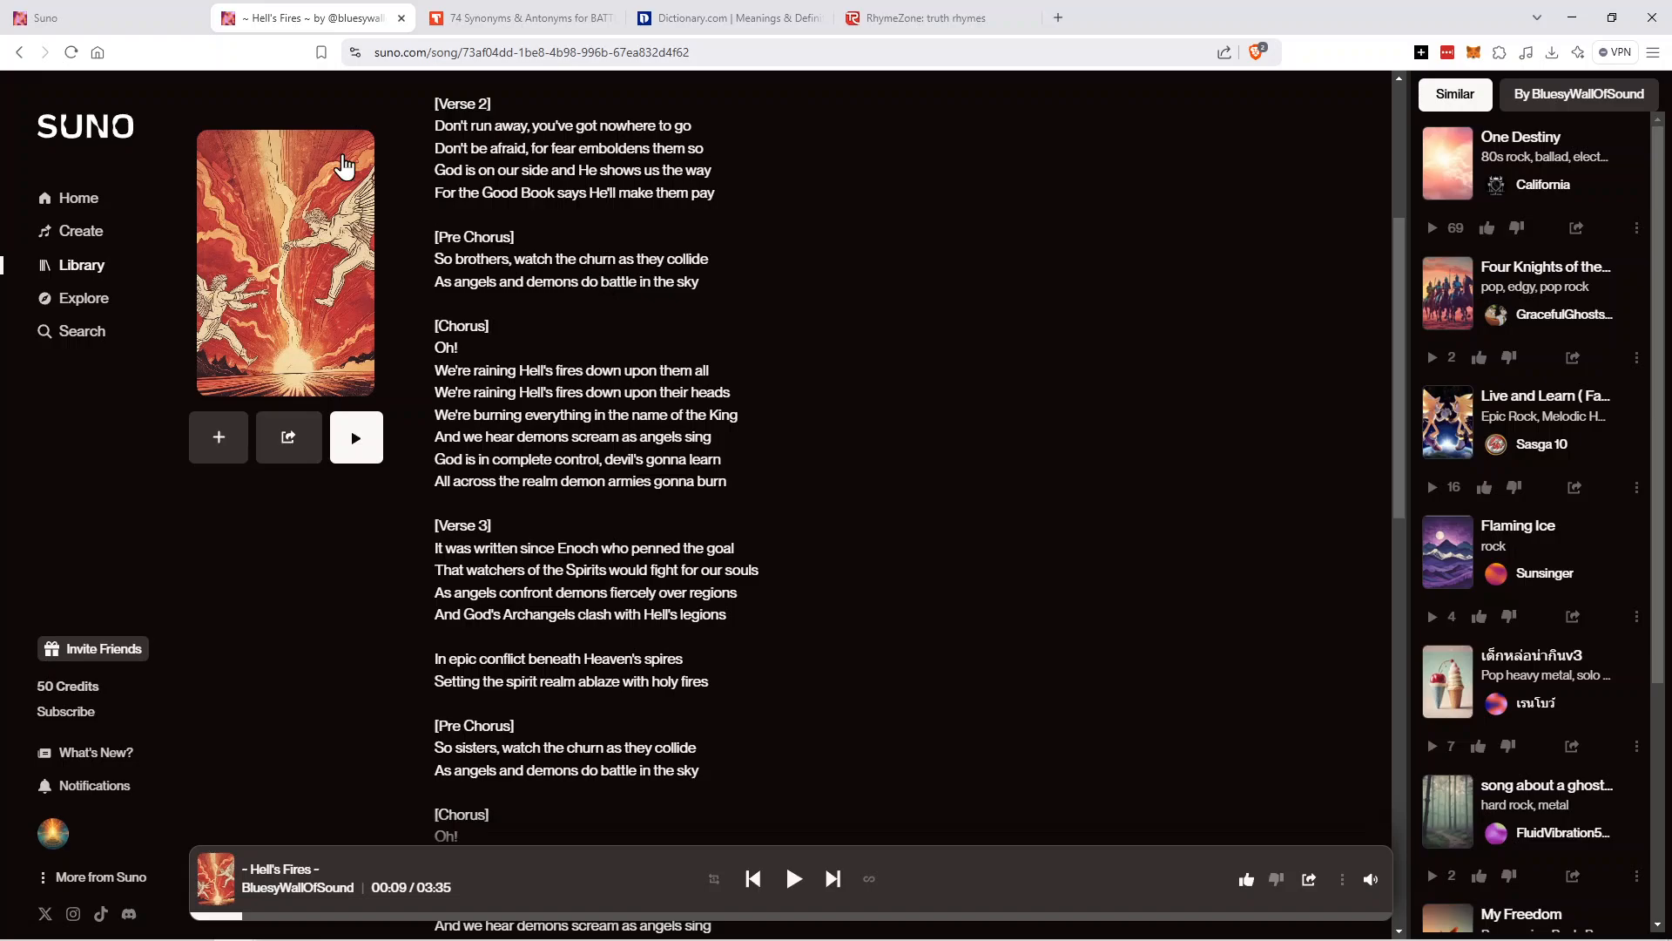
pyautogui.click(122, 26)
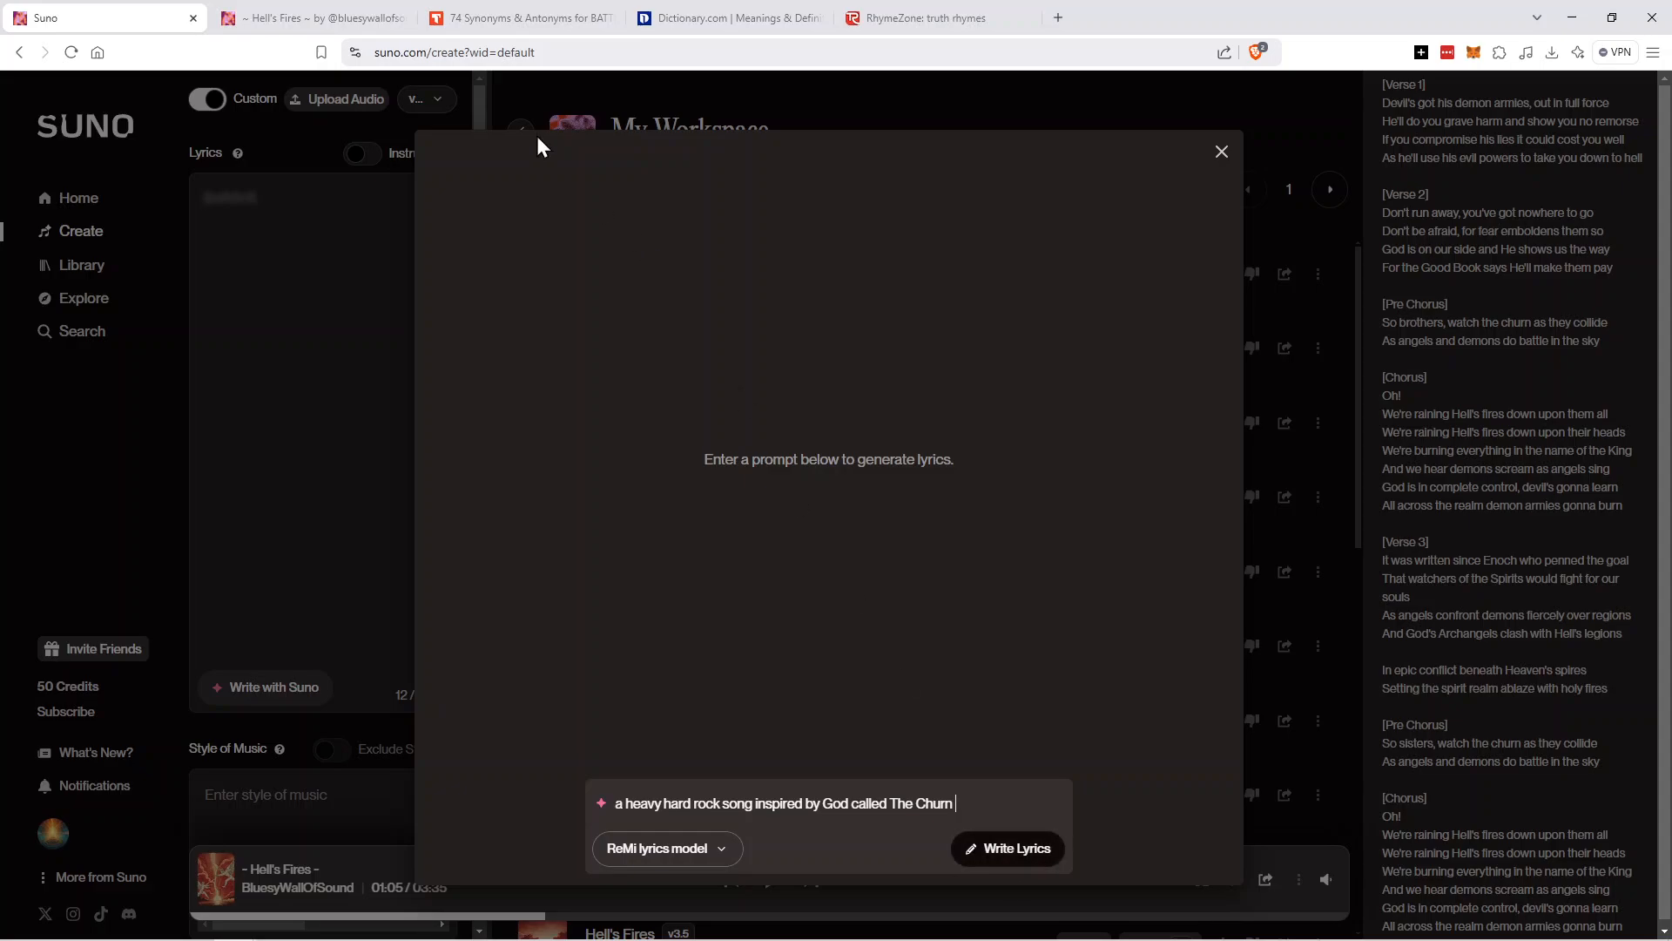
# Look over the open Thesaurus.com, Dictionary.com and RhymeZone reference pages.
pyautogui.click(520, 21)
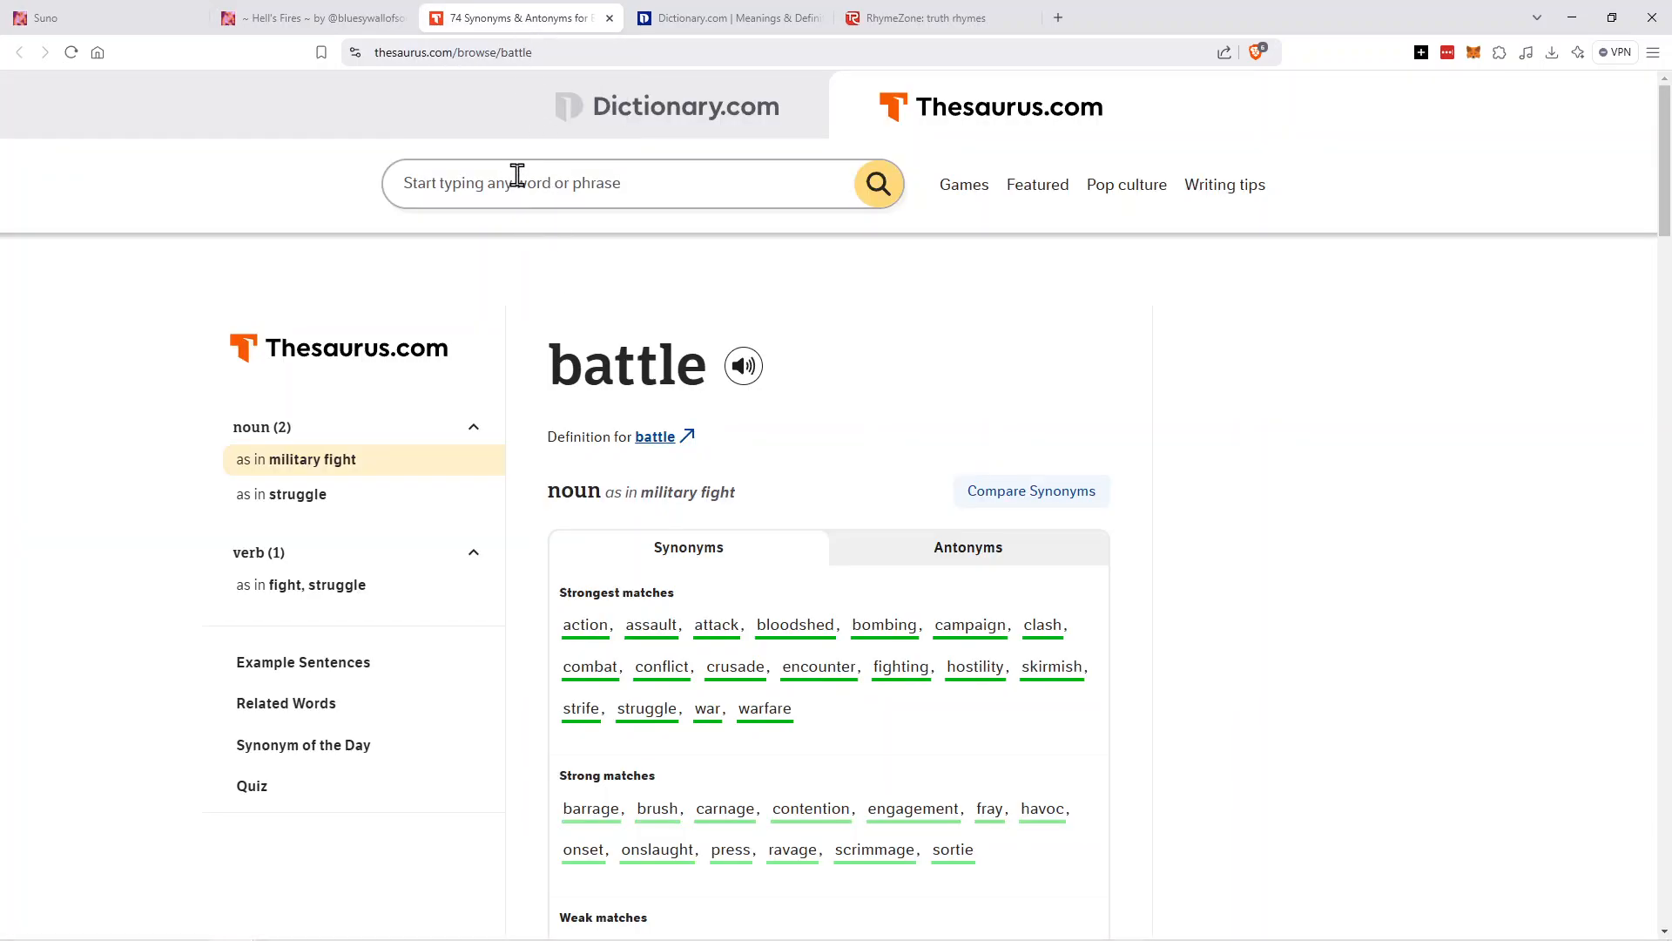
pyautogui.click(702, 19)
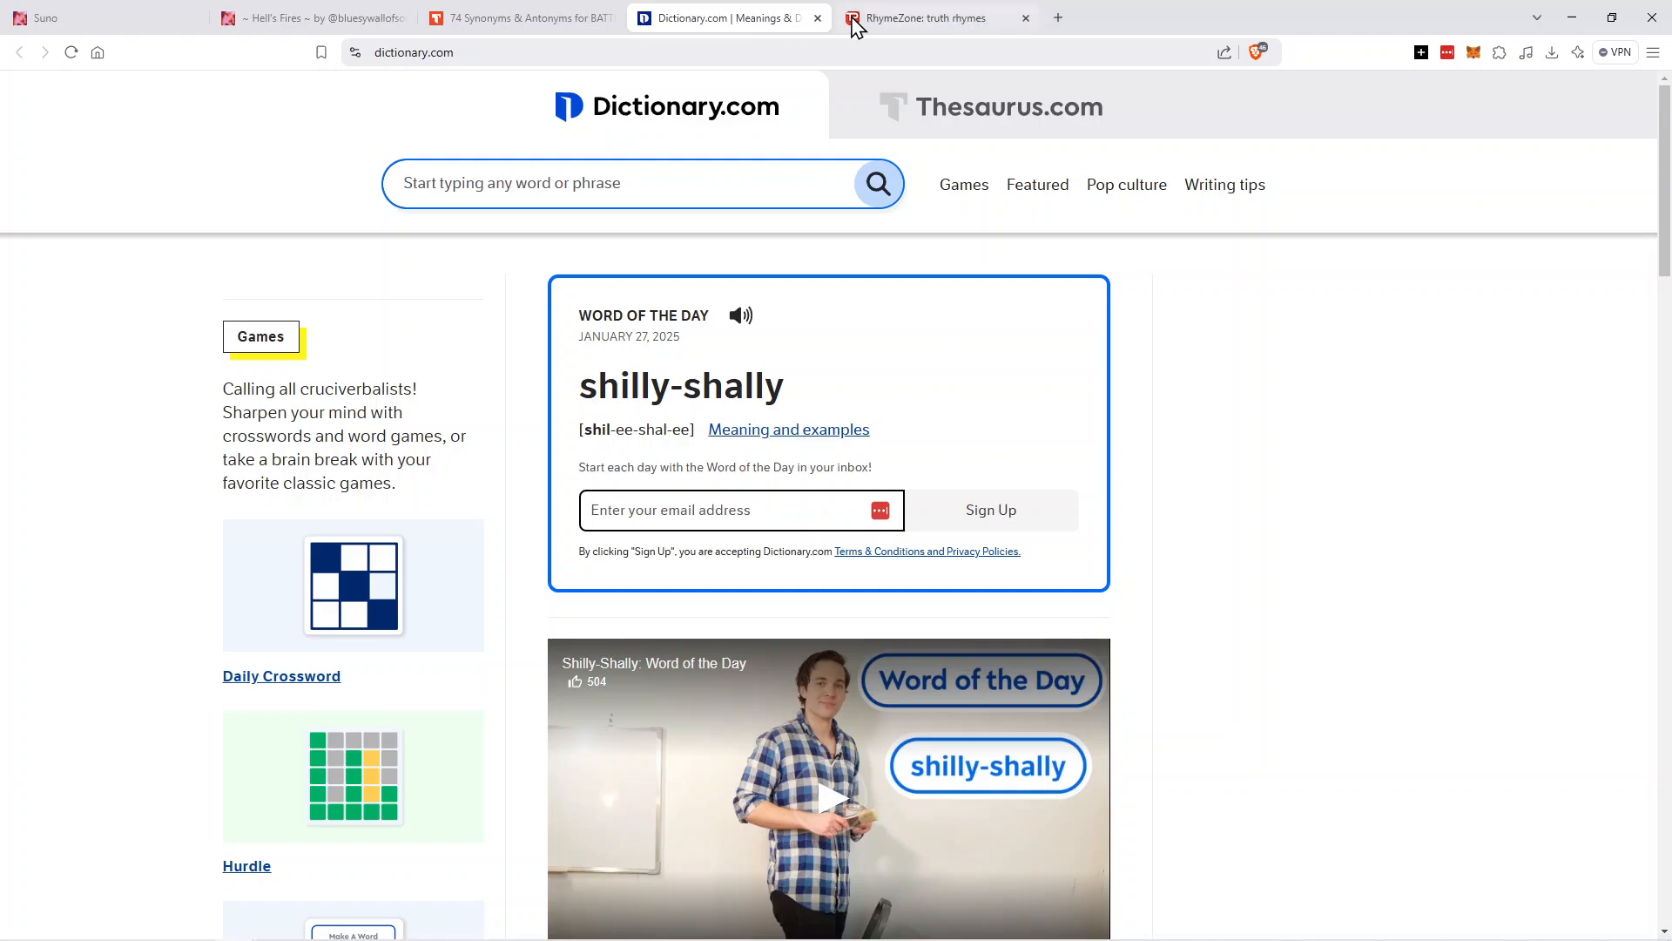
pyautogui.click(915, 19)
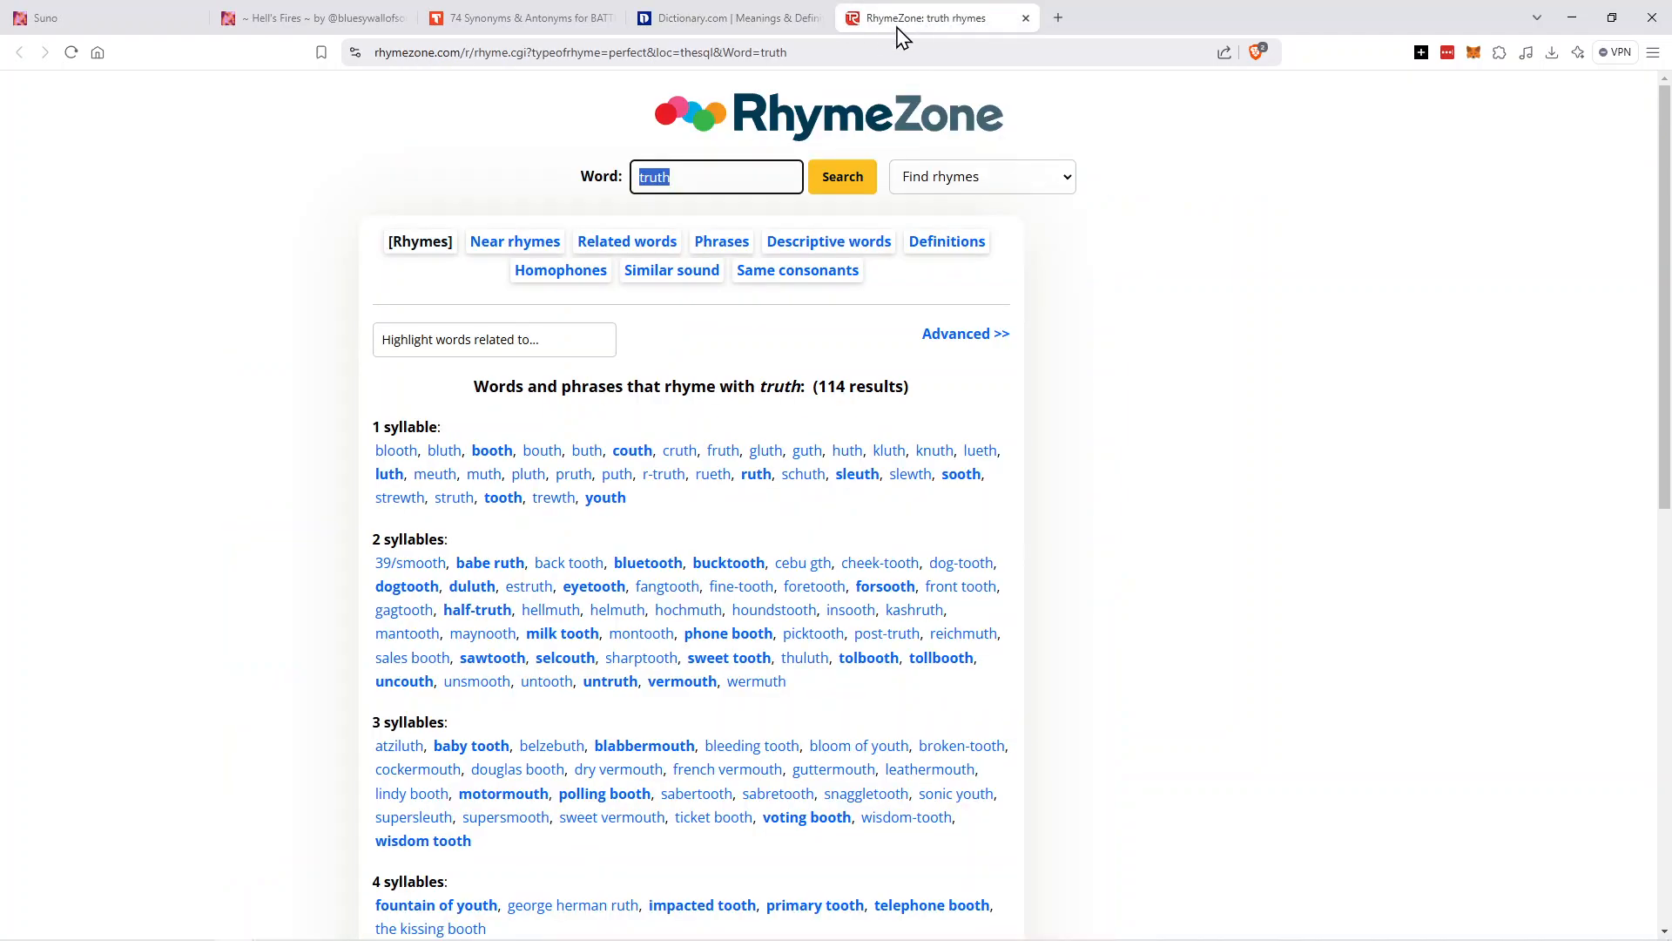
# Look up "churn" on Dictionary.com and read its noun and verb definitions.
pyautogui.click(712, 19)
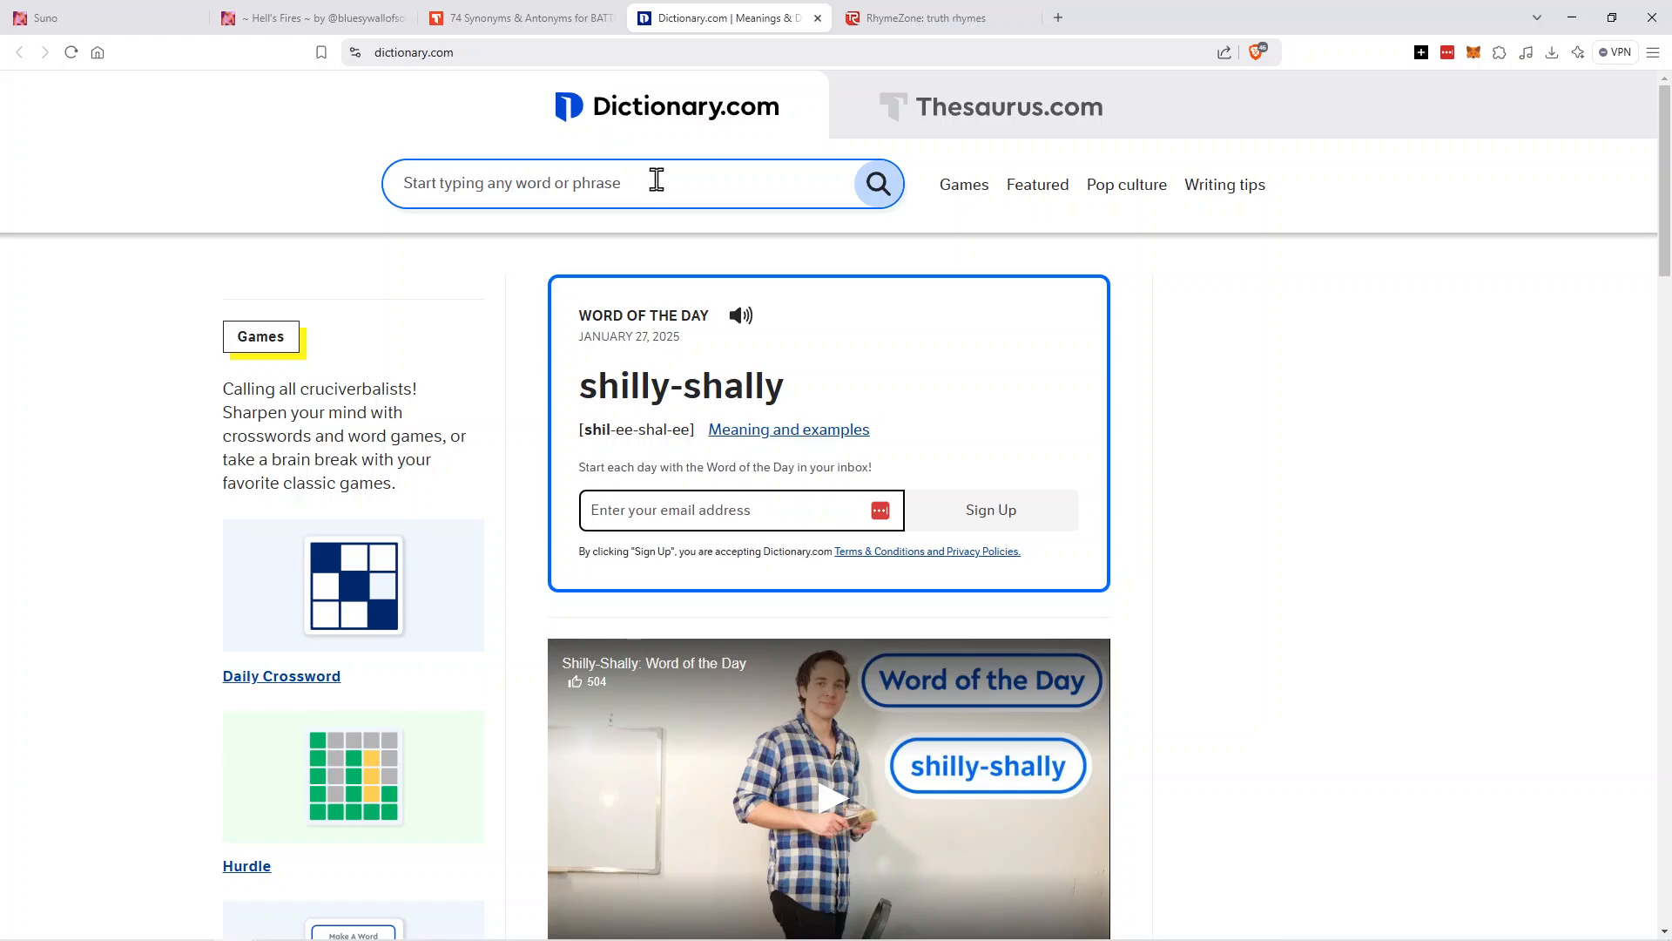
pyautogui.write('churn')
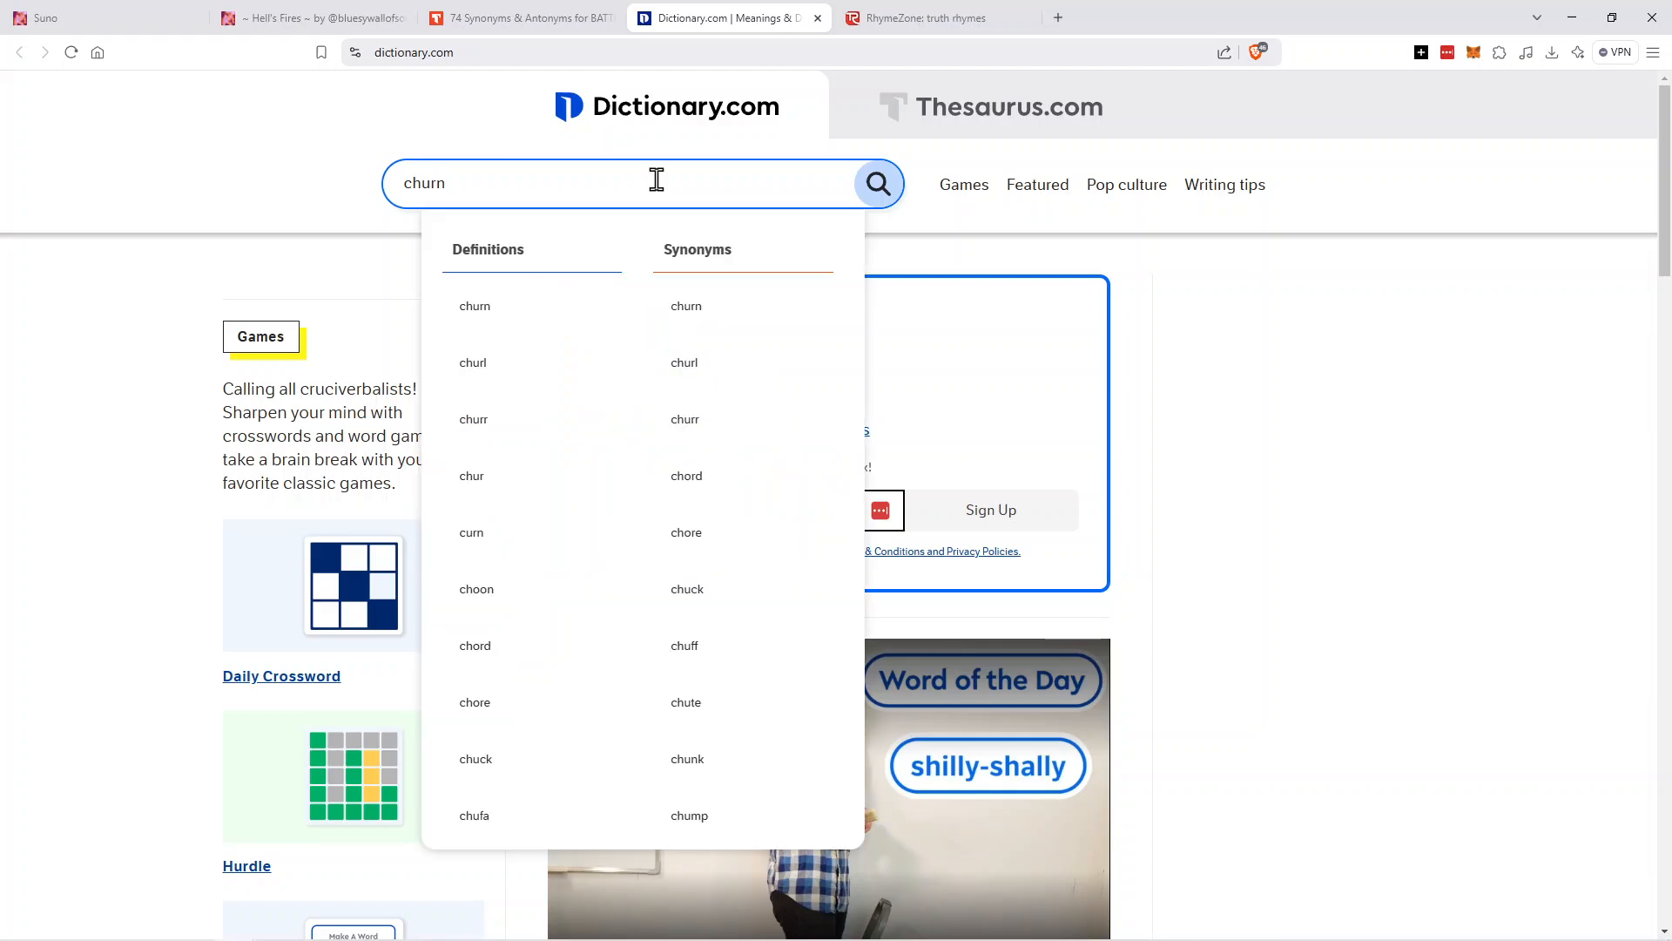
pyautogui.click(866, 201)
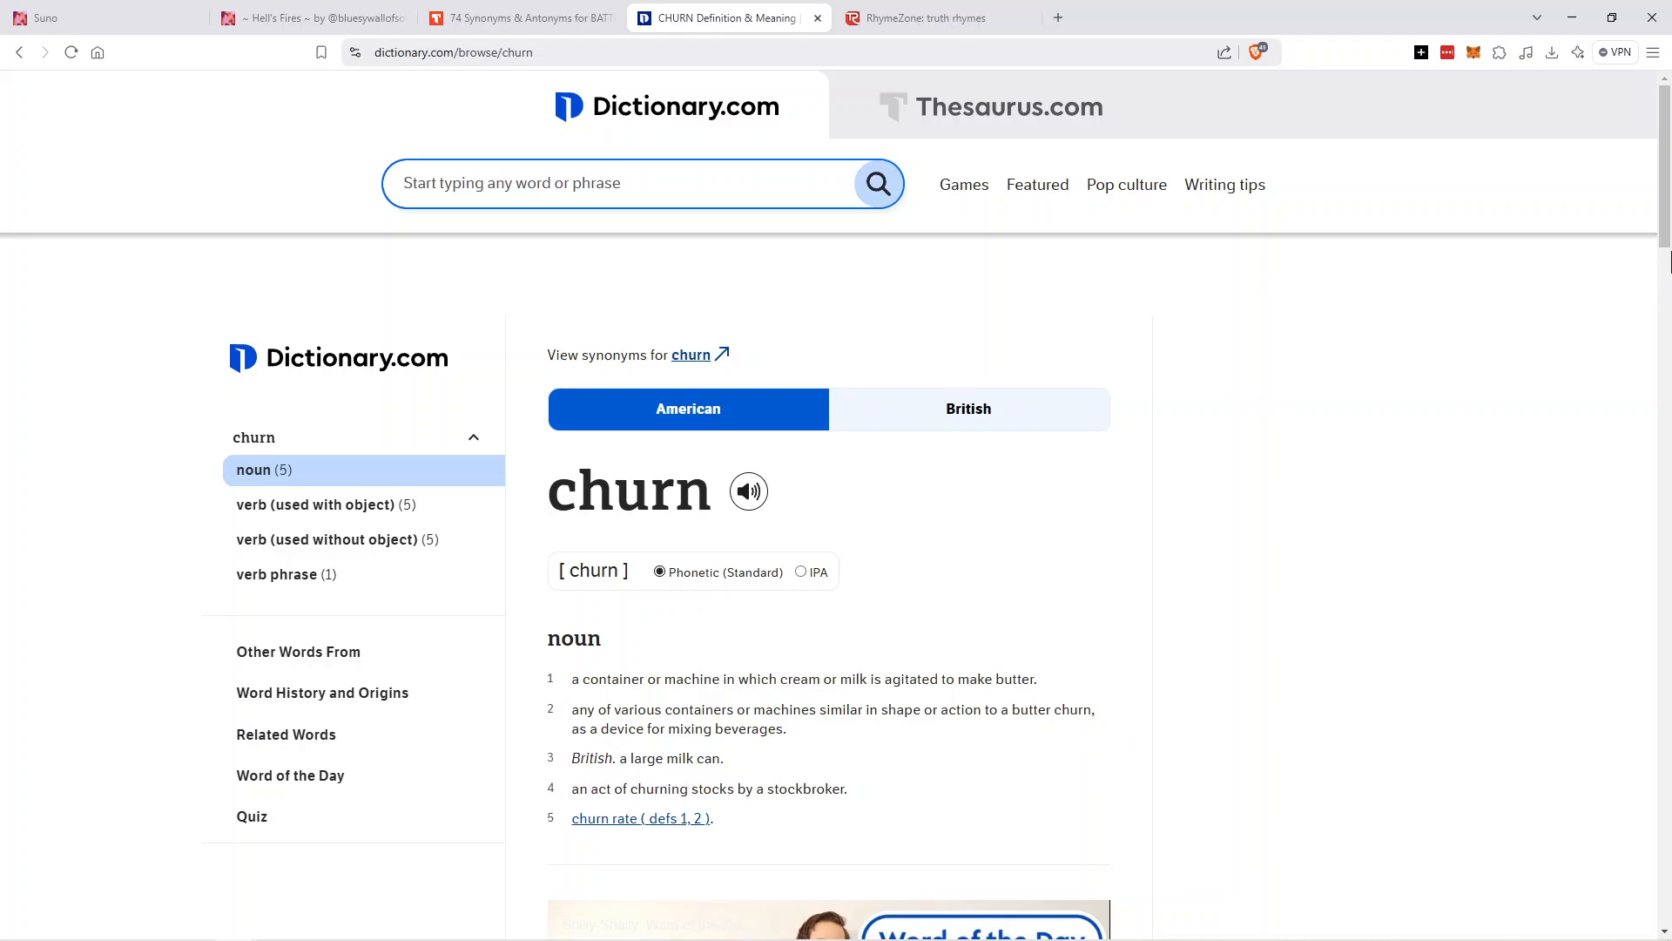
pyautogui.moveTo(1660, 203); pyautogui.dragTo(1663, 397)
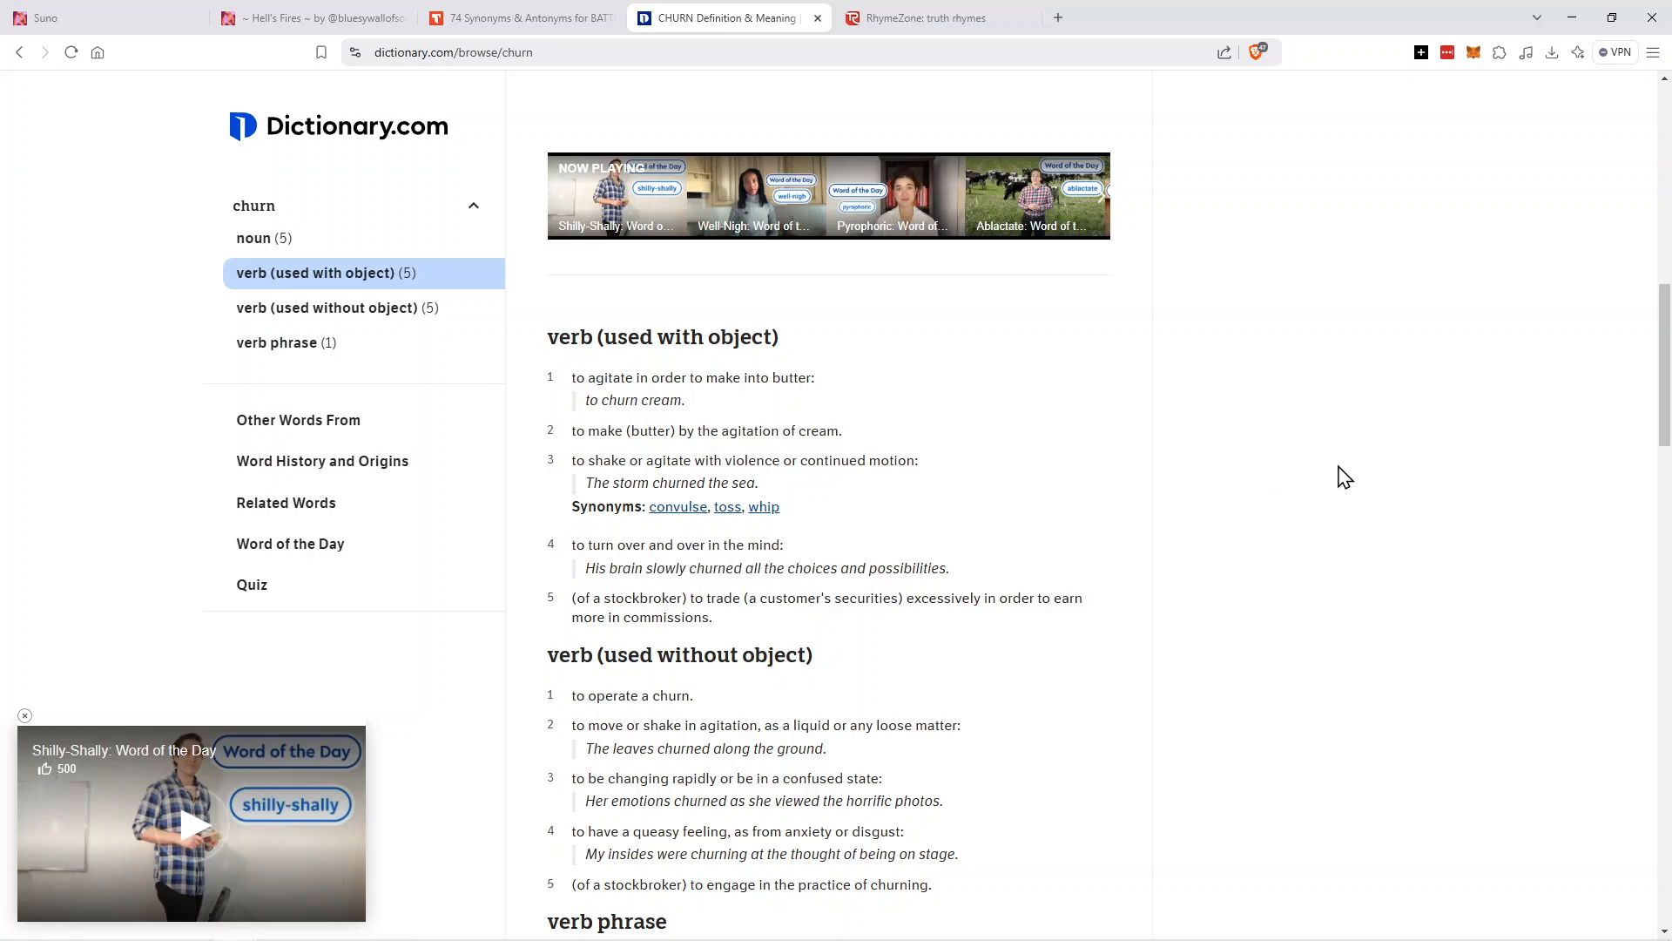
pyautogui.scroll(-2, 1666, 362)
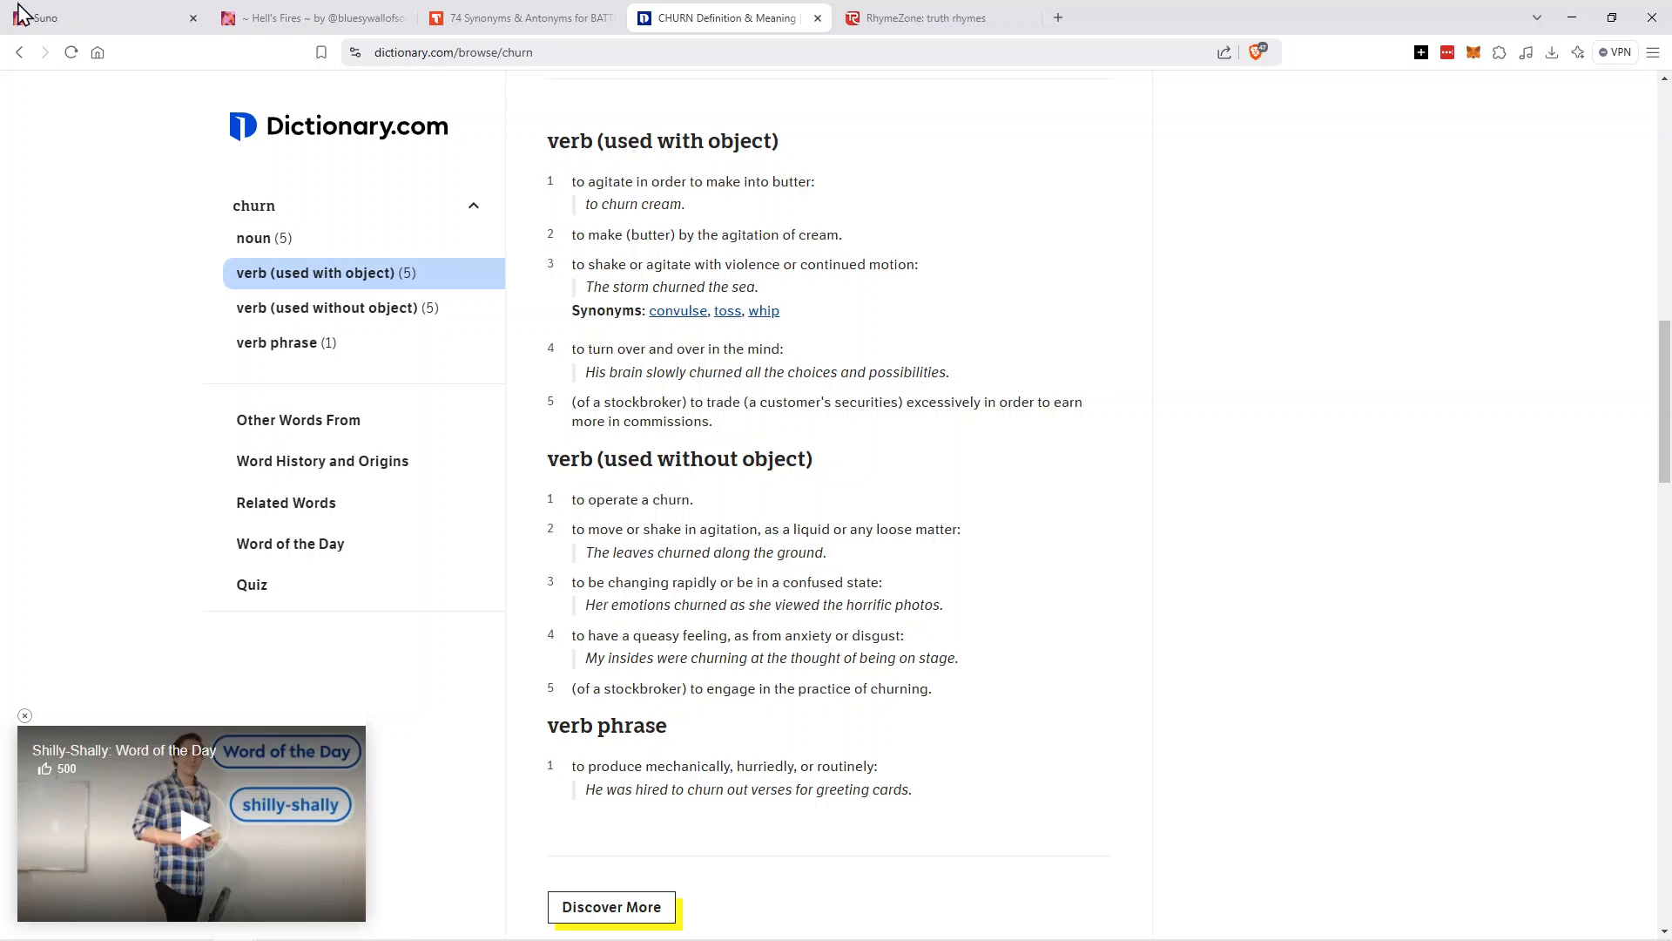
# Compare the use of "churn" in the Hell's Fires lyrics with the third definition under verb (used without object).
pyautogui.click(296, 25)
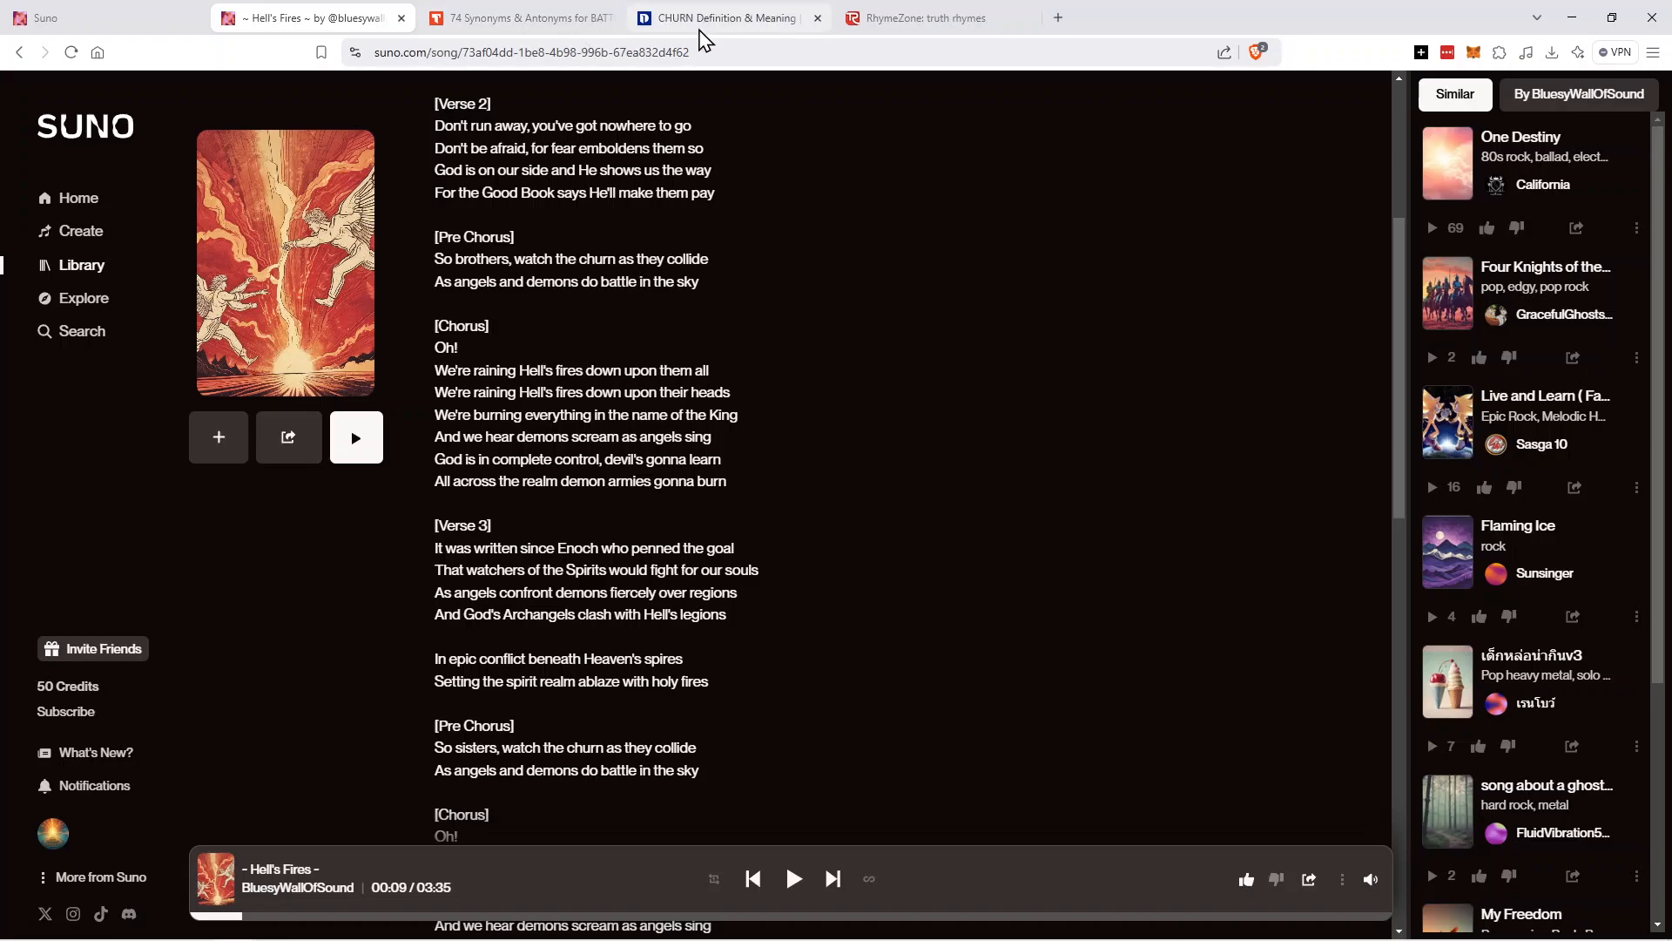
pyautogui.click(724, 21)
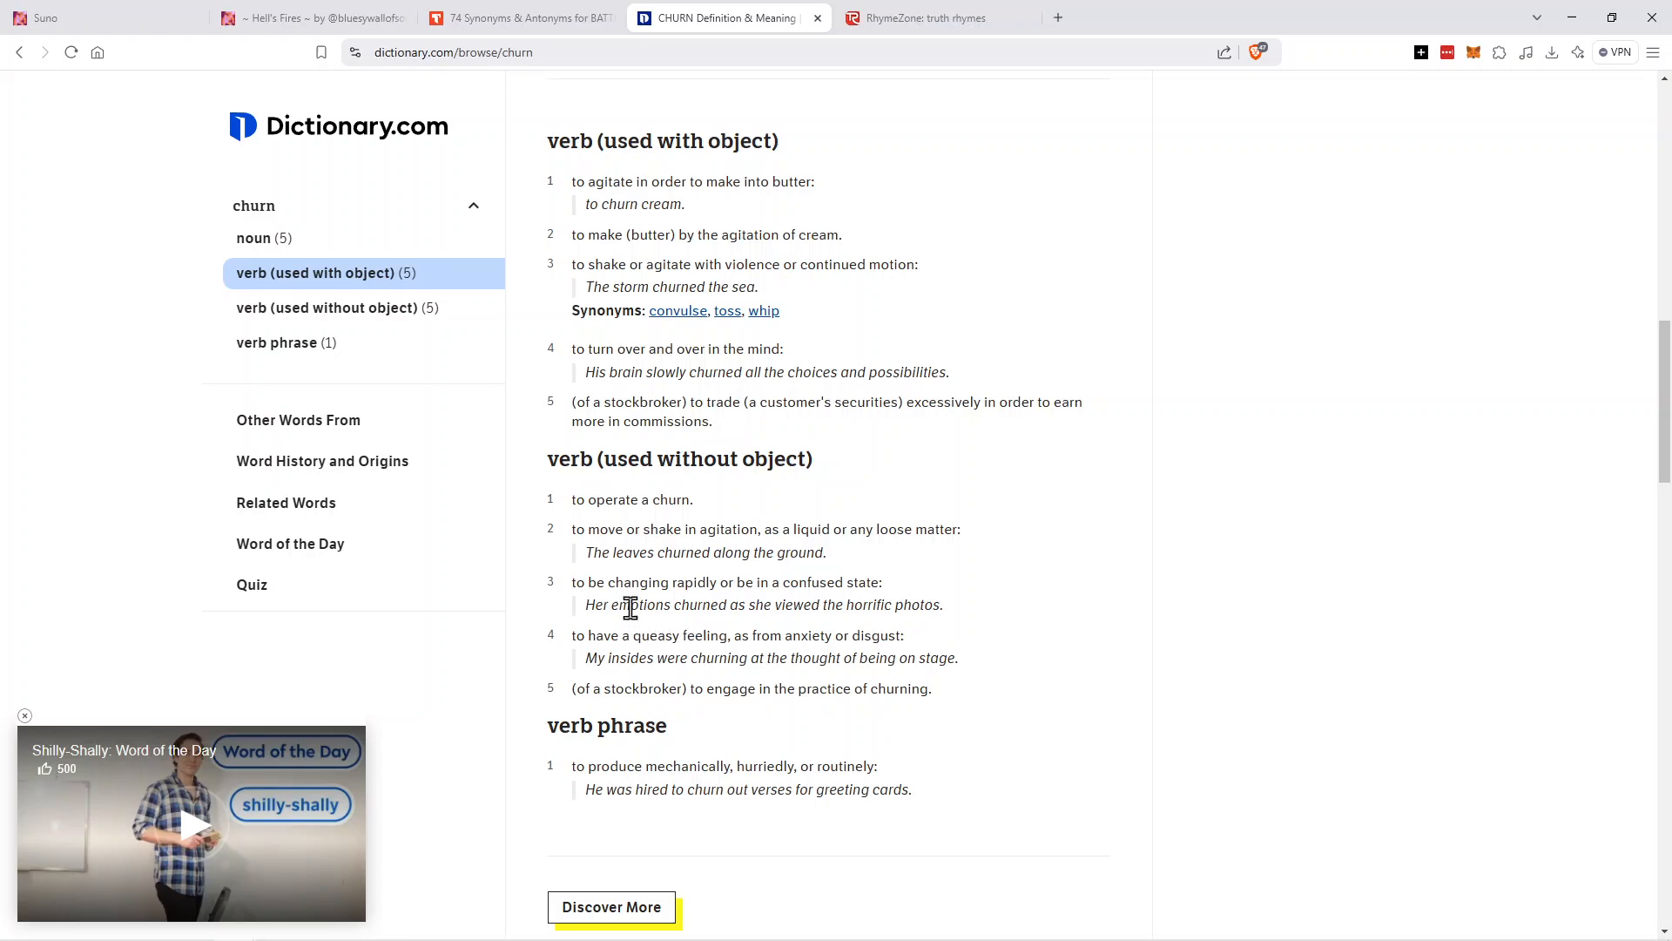
pyautogui.moveTo(574, 582); pyautogui.dragTo(897, 583)
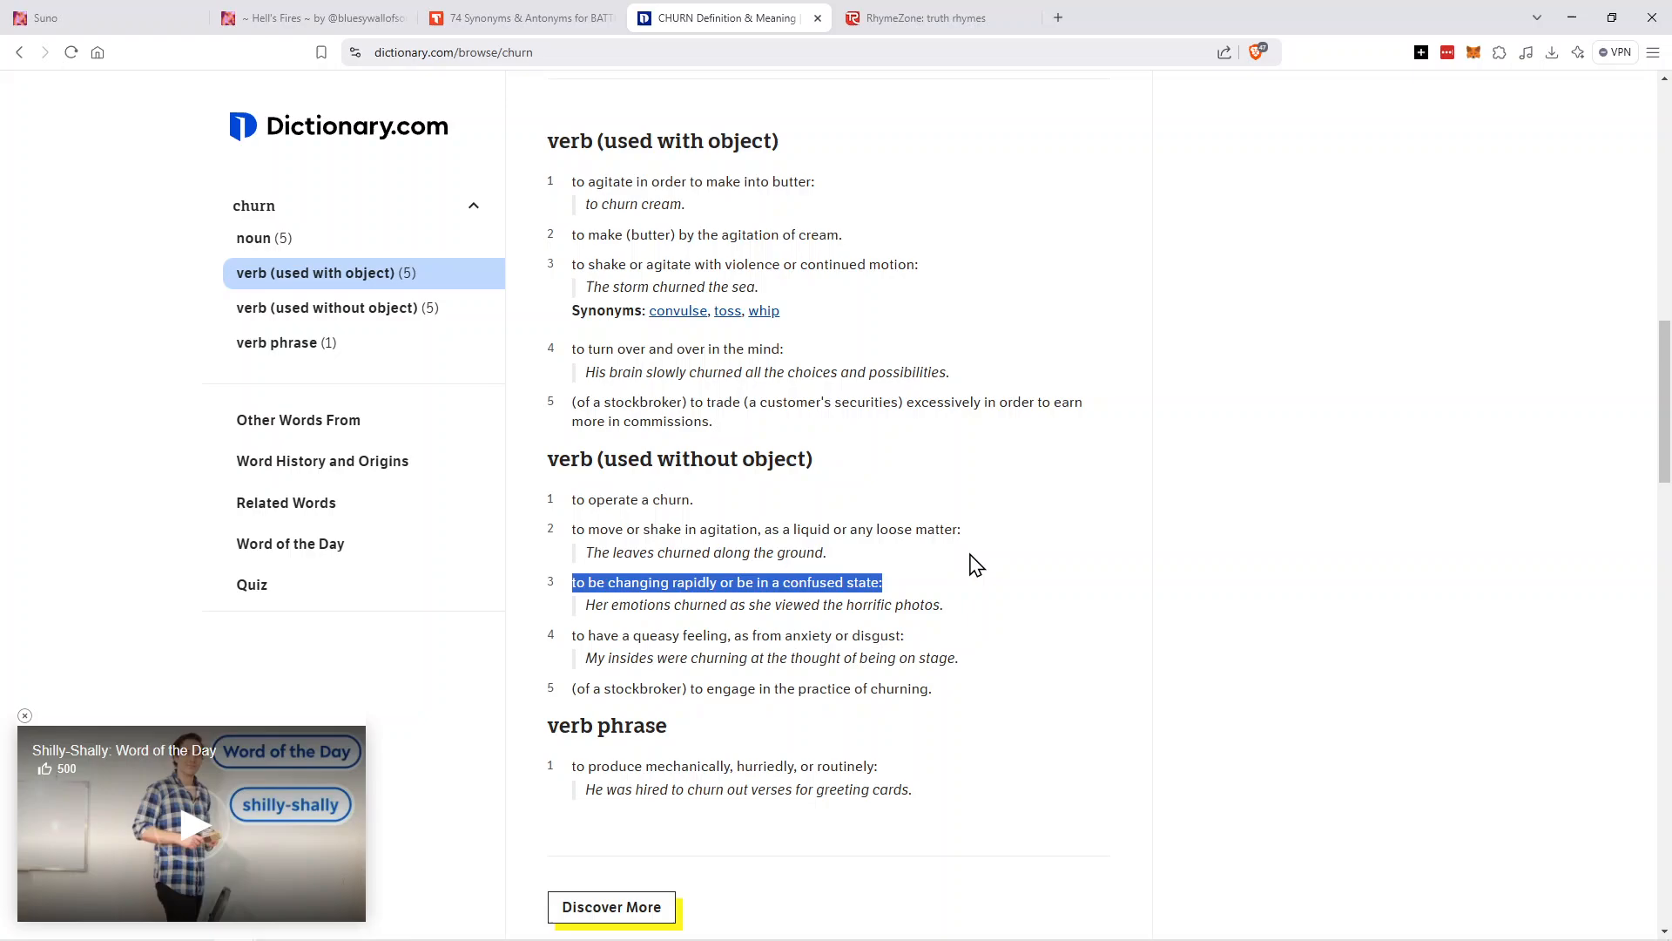
pyautogui.click(1279, 525)
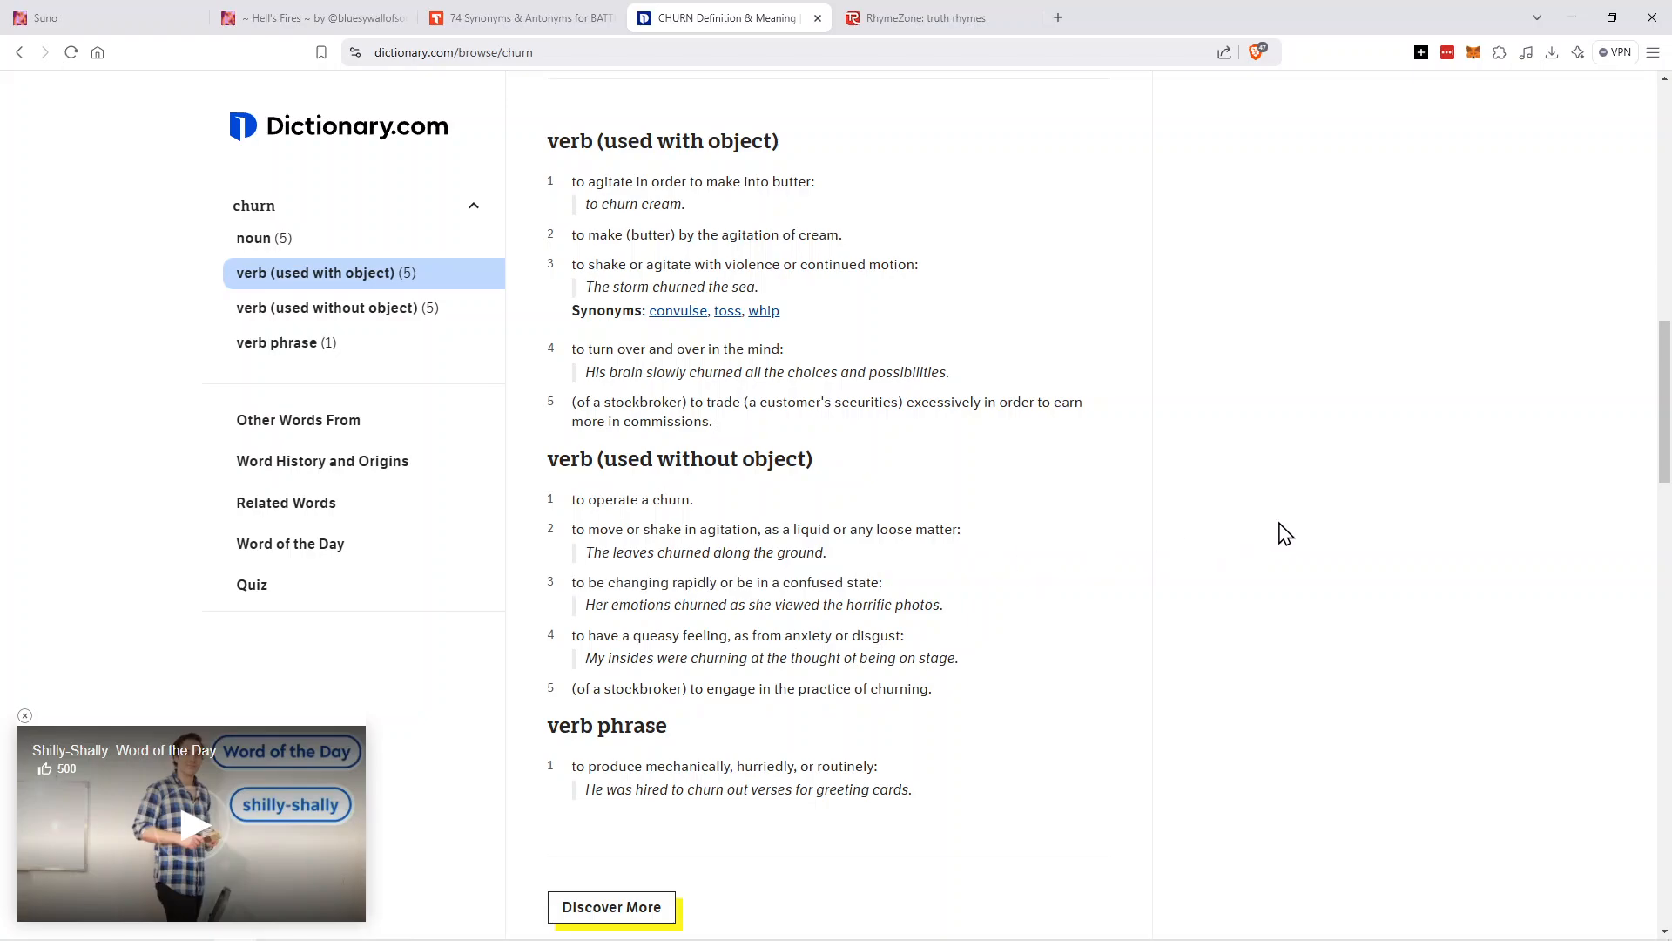
# Extend the lyrics prompt with "about" and the copied Dictionary.com definition text "changing rapidly or be in a confused state".
pyautogui.click(88, 26)
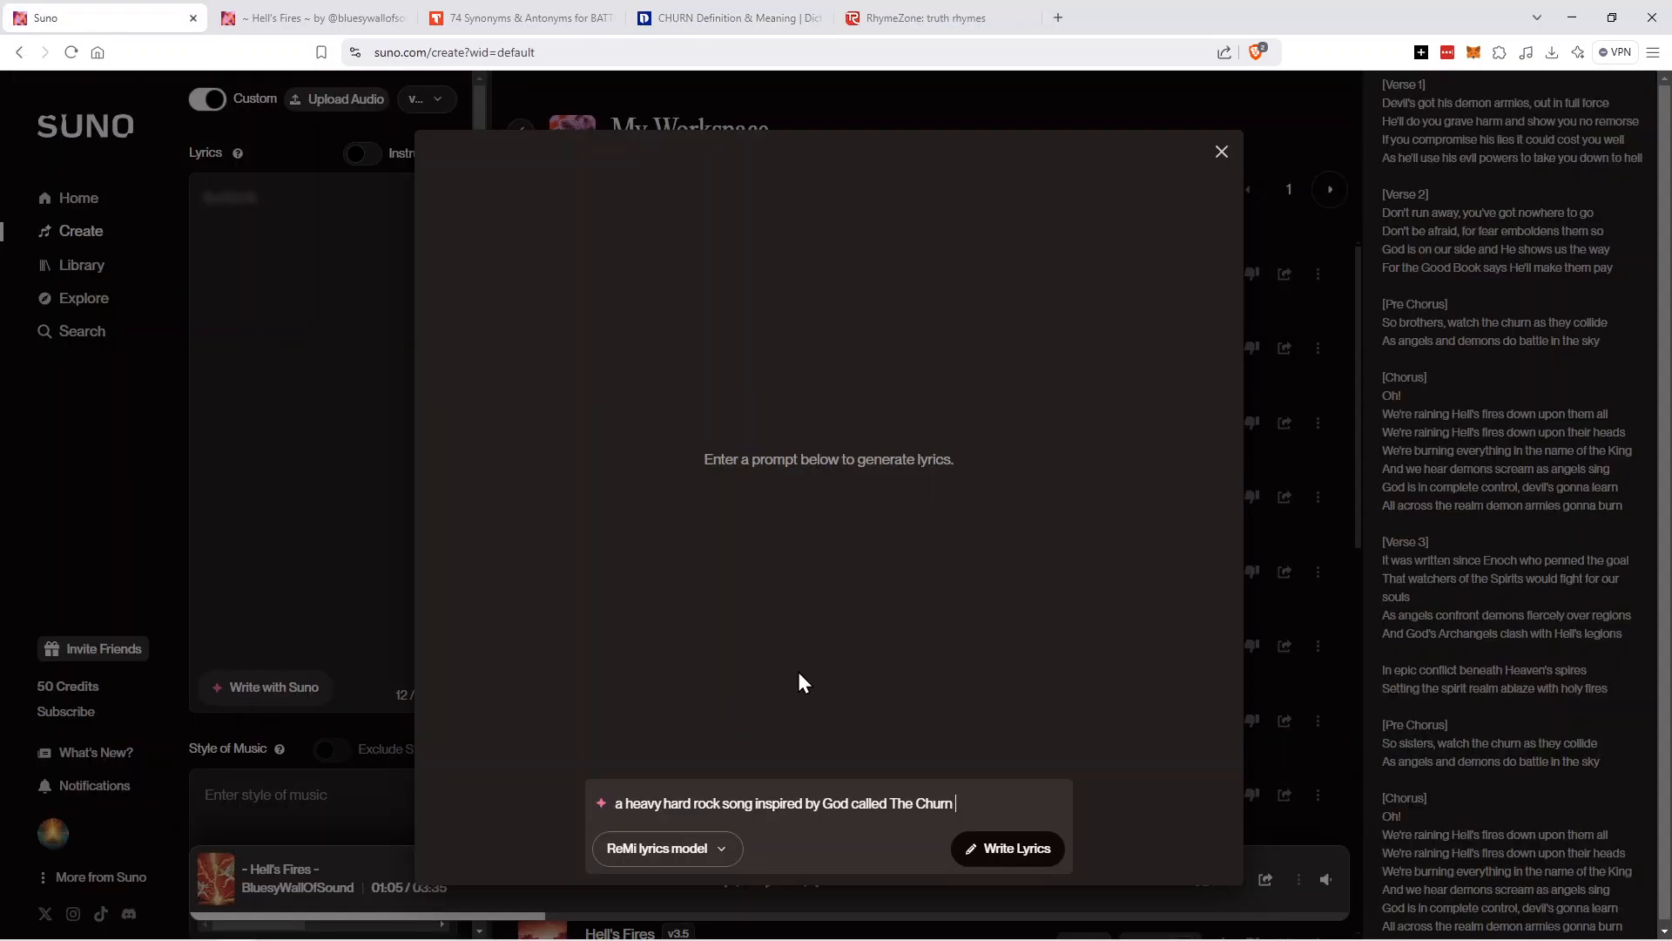
pyautogui.click(985, 807)
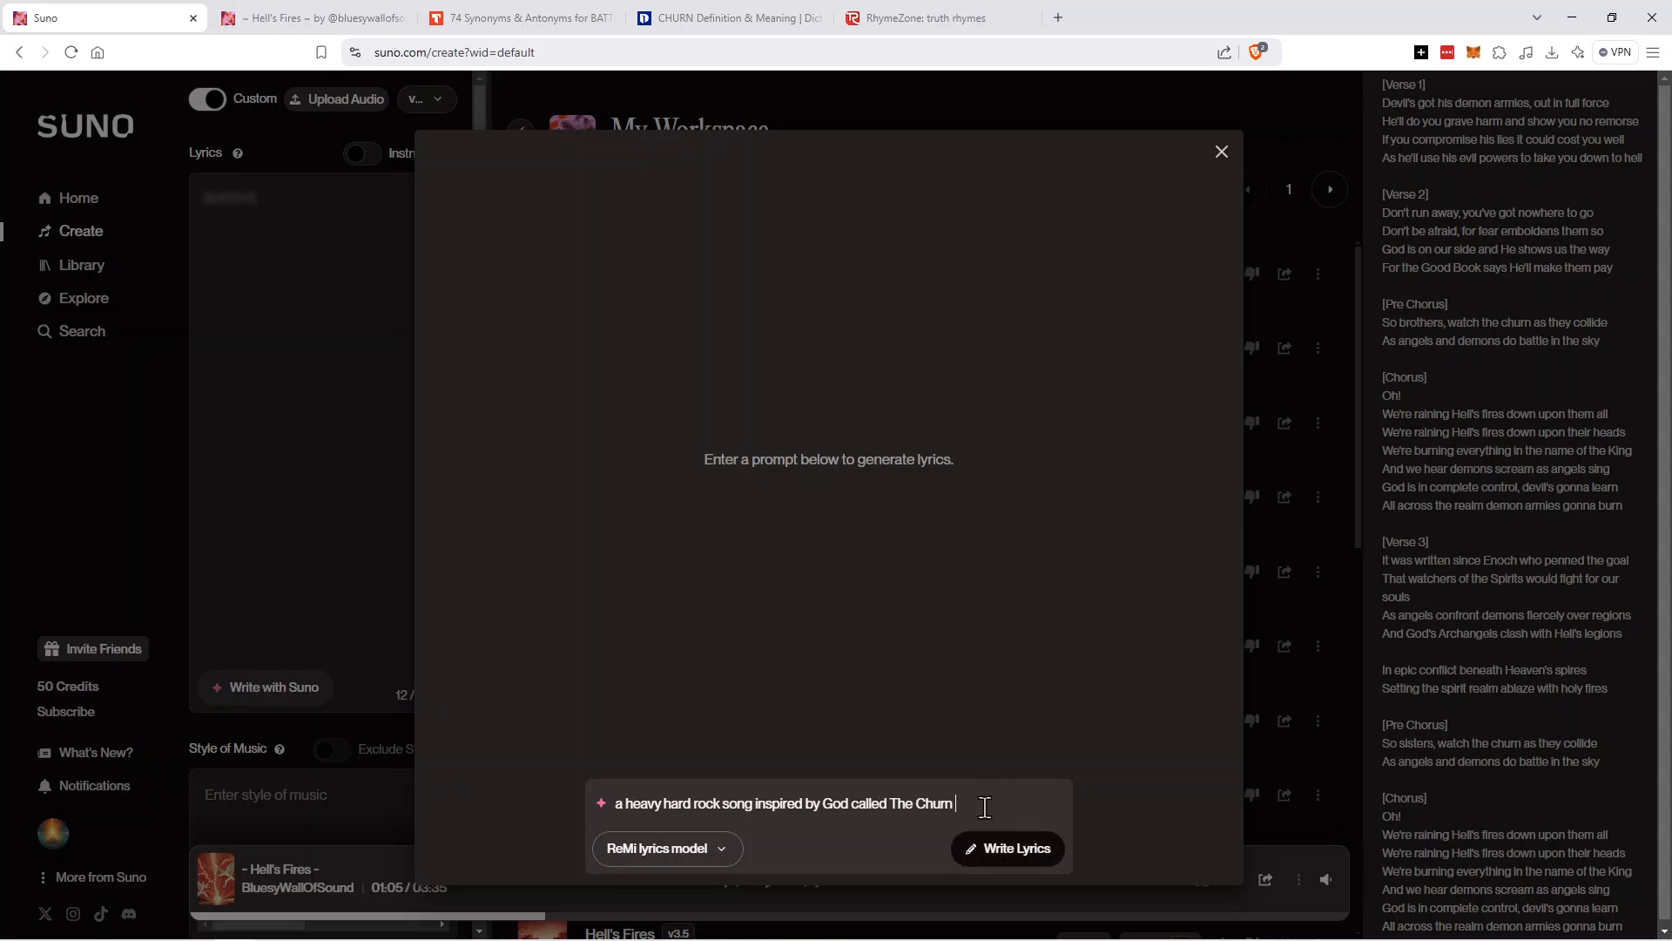
pyautogui.click(711, 21)
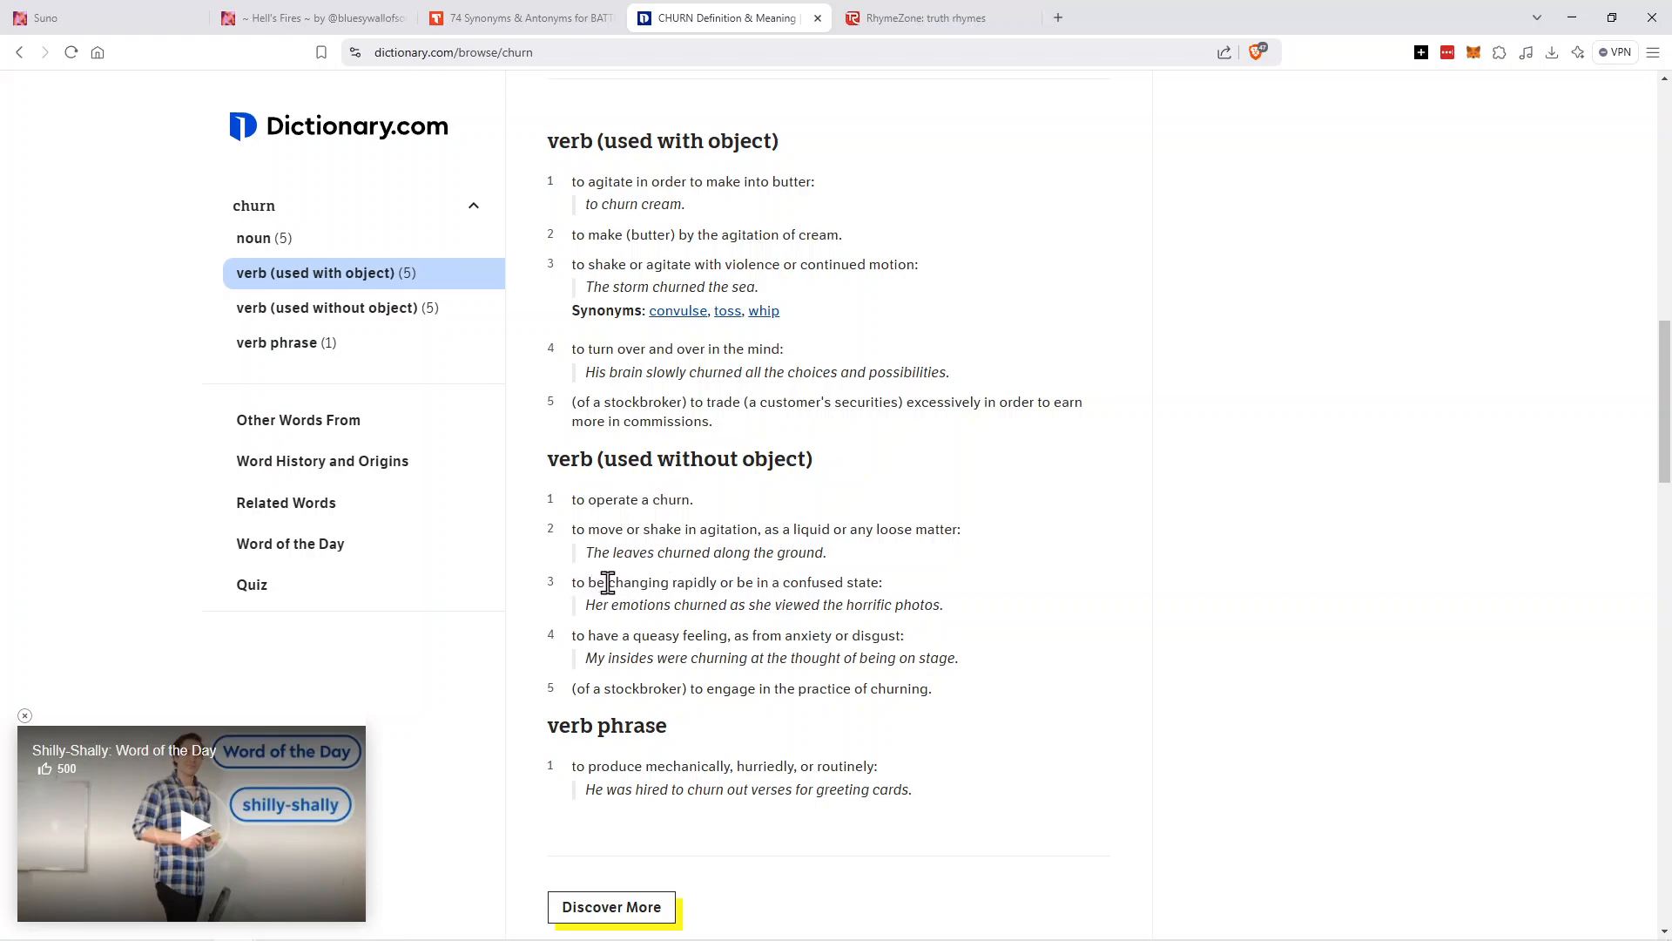
pyautogui.moveTo(609, 583); pyautogui.dragTo(861, 584)
pyautogui.rightClick(861, 585)
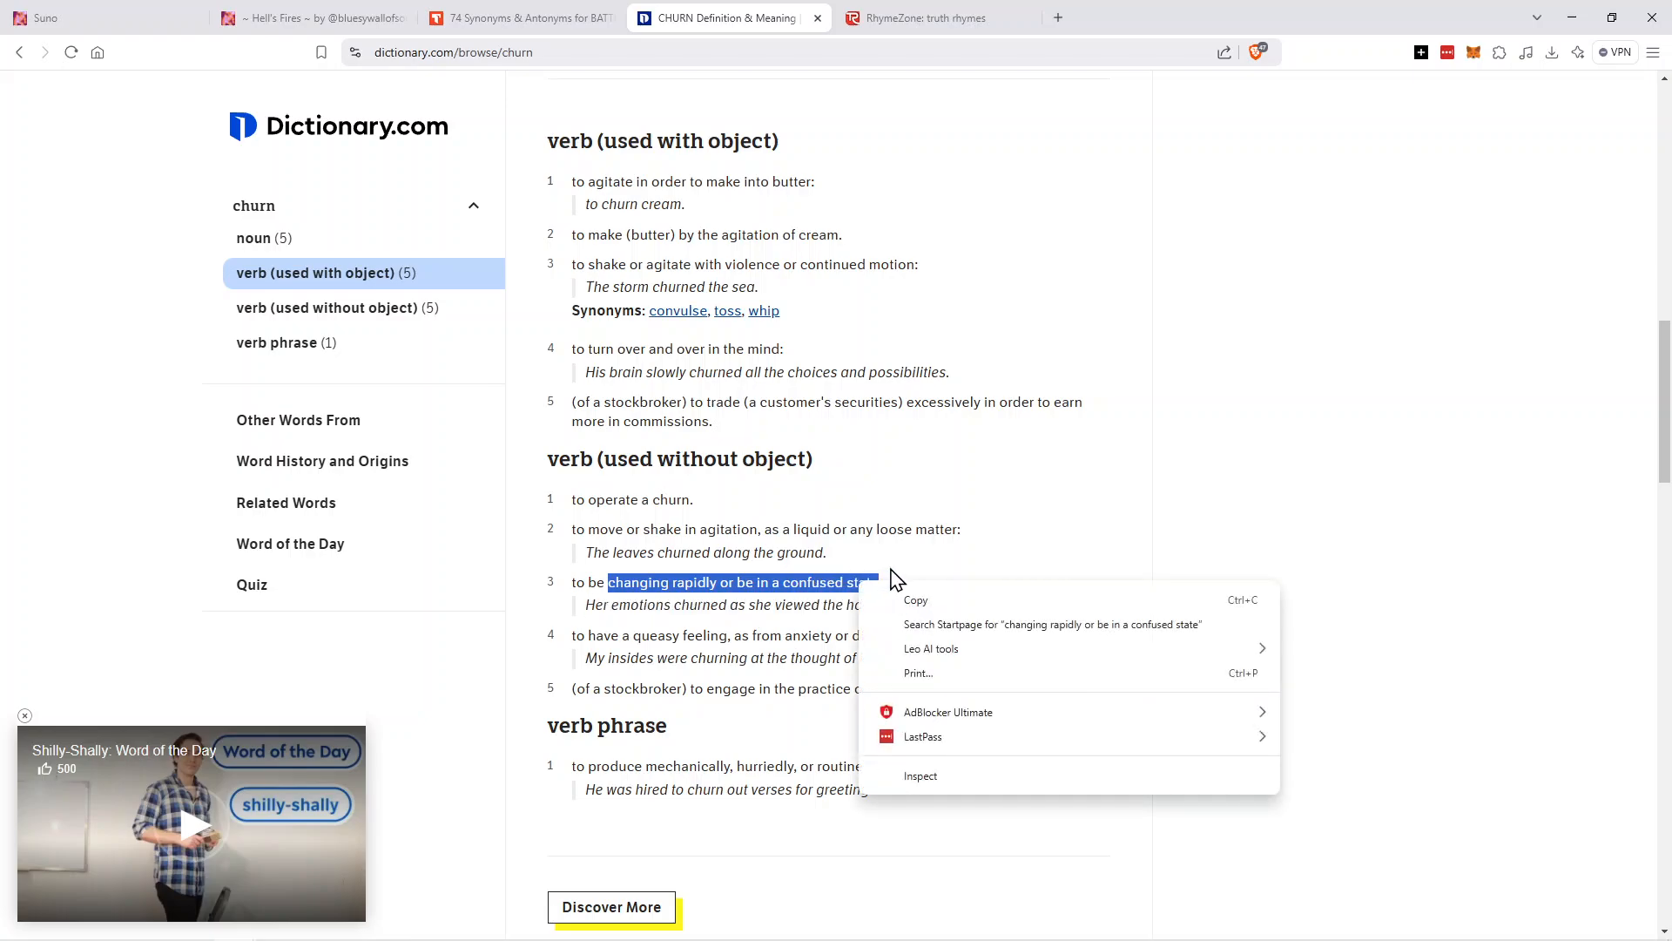
pyautogui.click(947, 601)
pyautogui.click(122, 18)
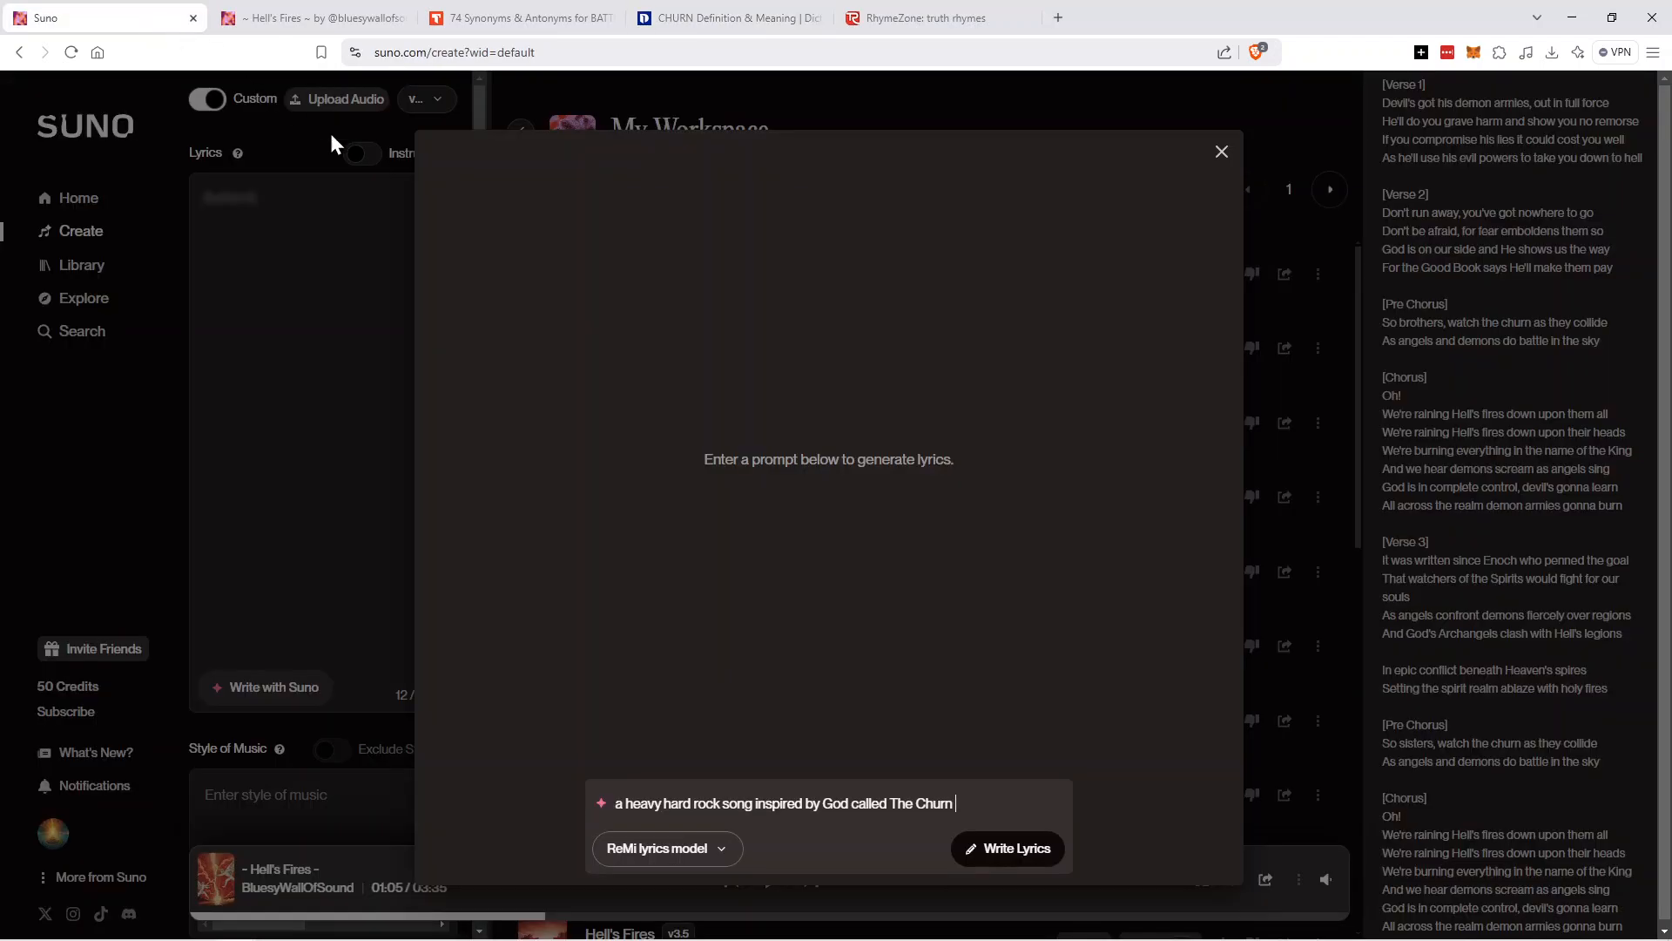
pyautogui.write('about')
pyautogui.hotkey('ctrl', 'v')
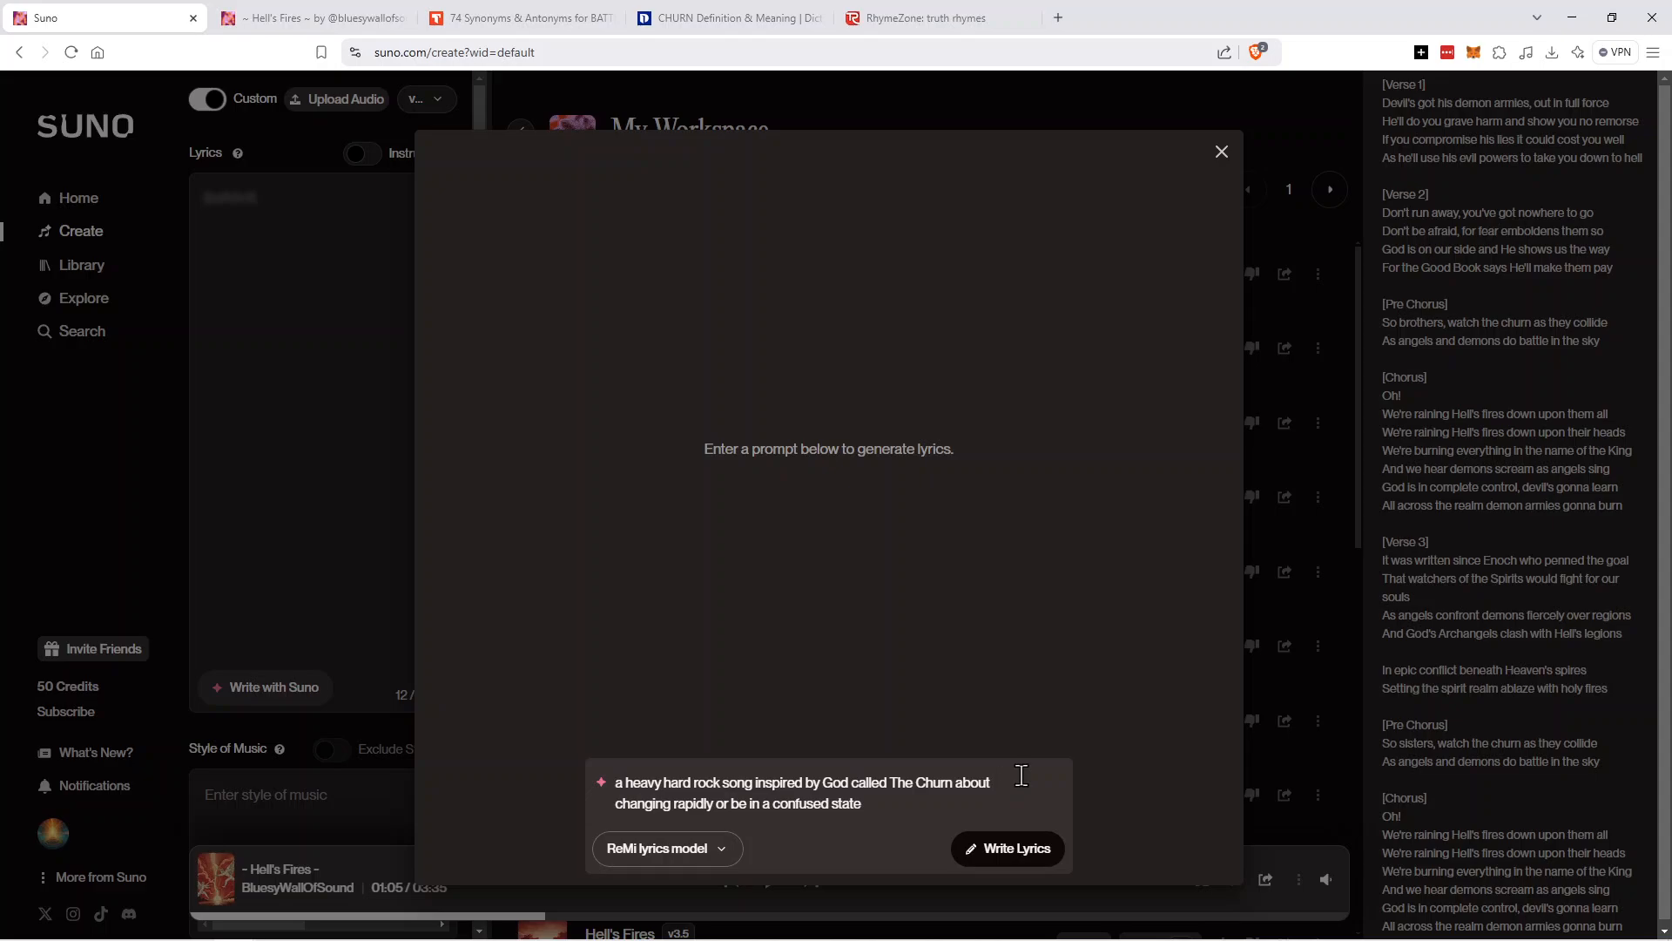
# Insert "a battle where the combatants are in a" before "changing rapidly" in the lyrics prompt.
pyautogui.write('a')
pyautogui.press('BackSpace')
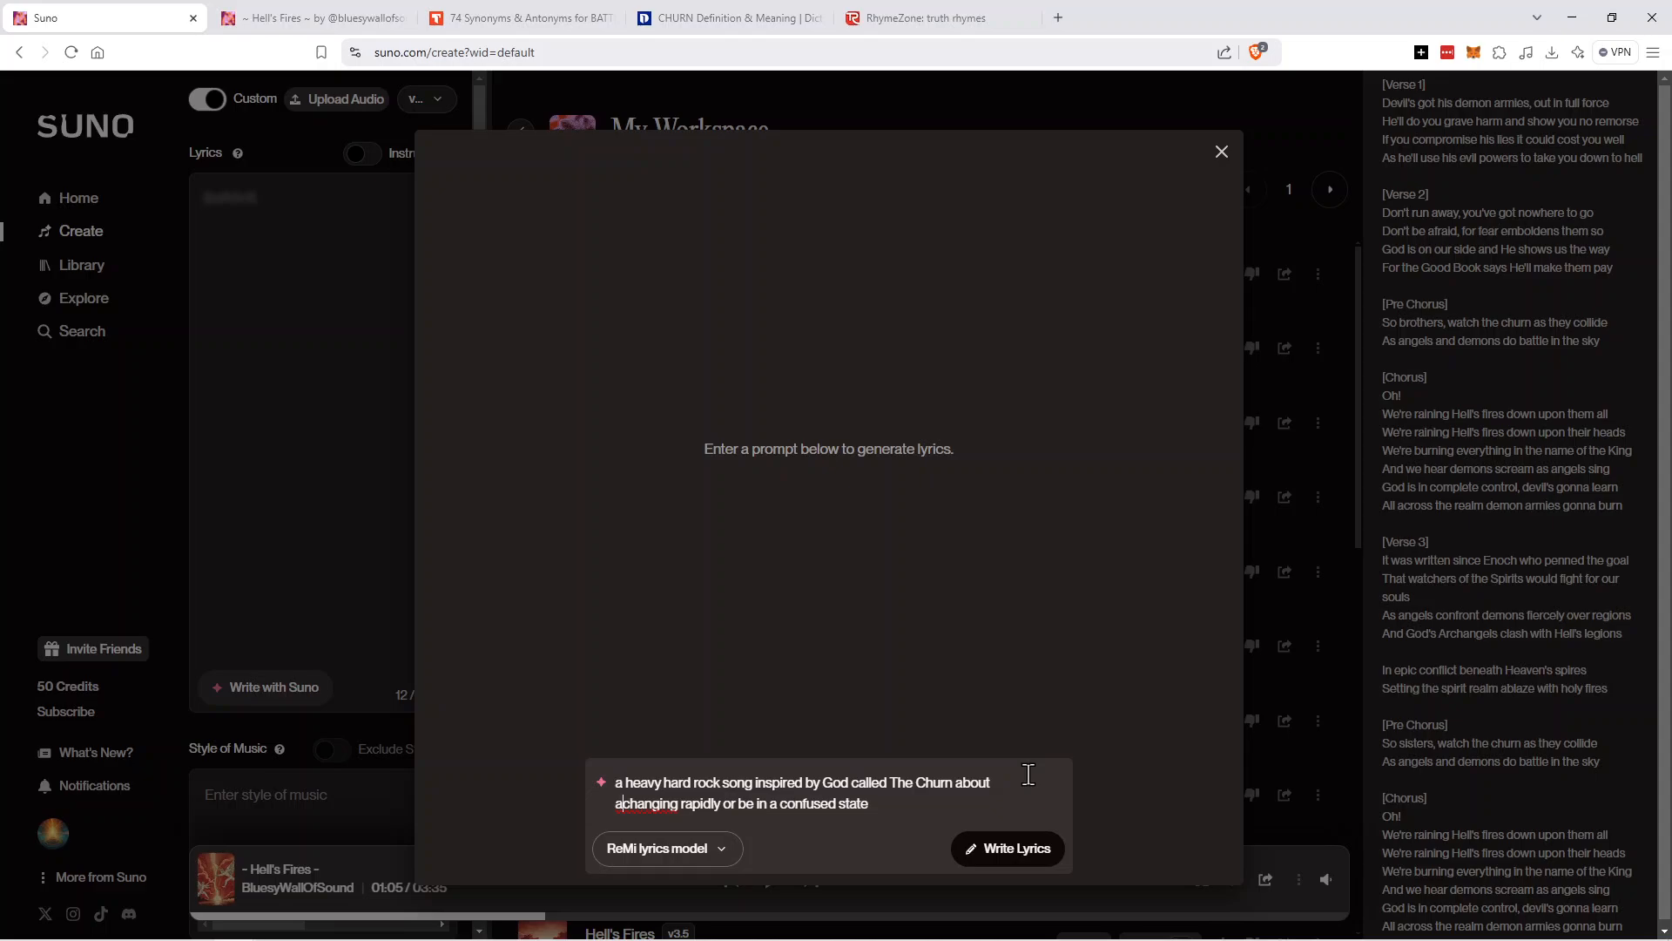
pyautogui.write('a ')
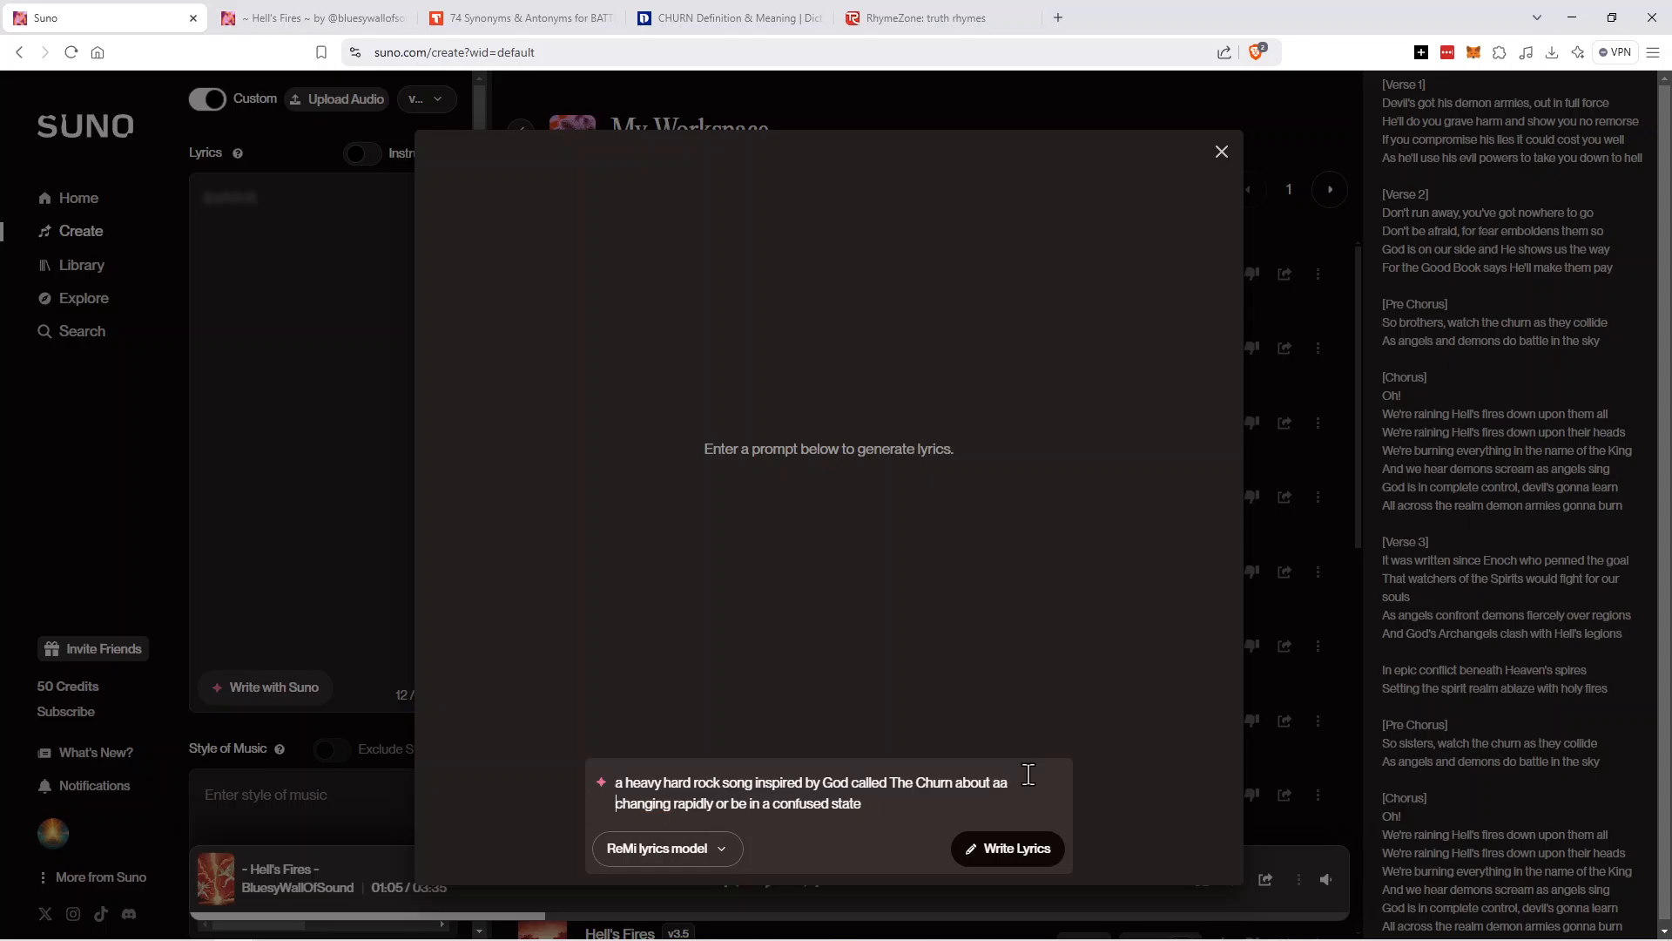
pyautogui.write('battle ')
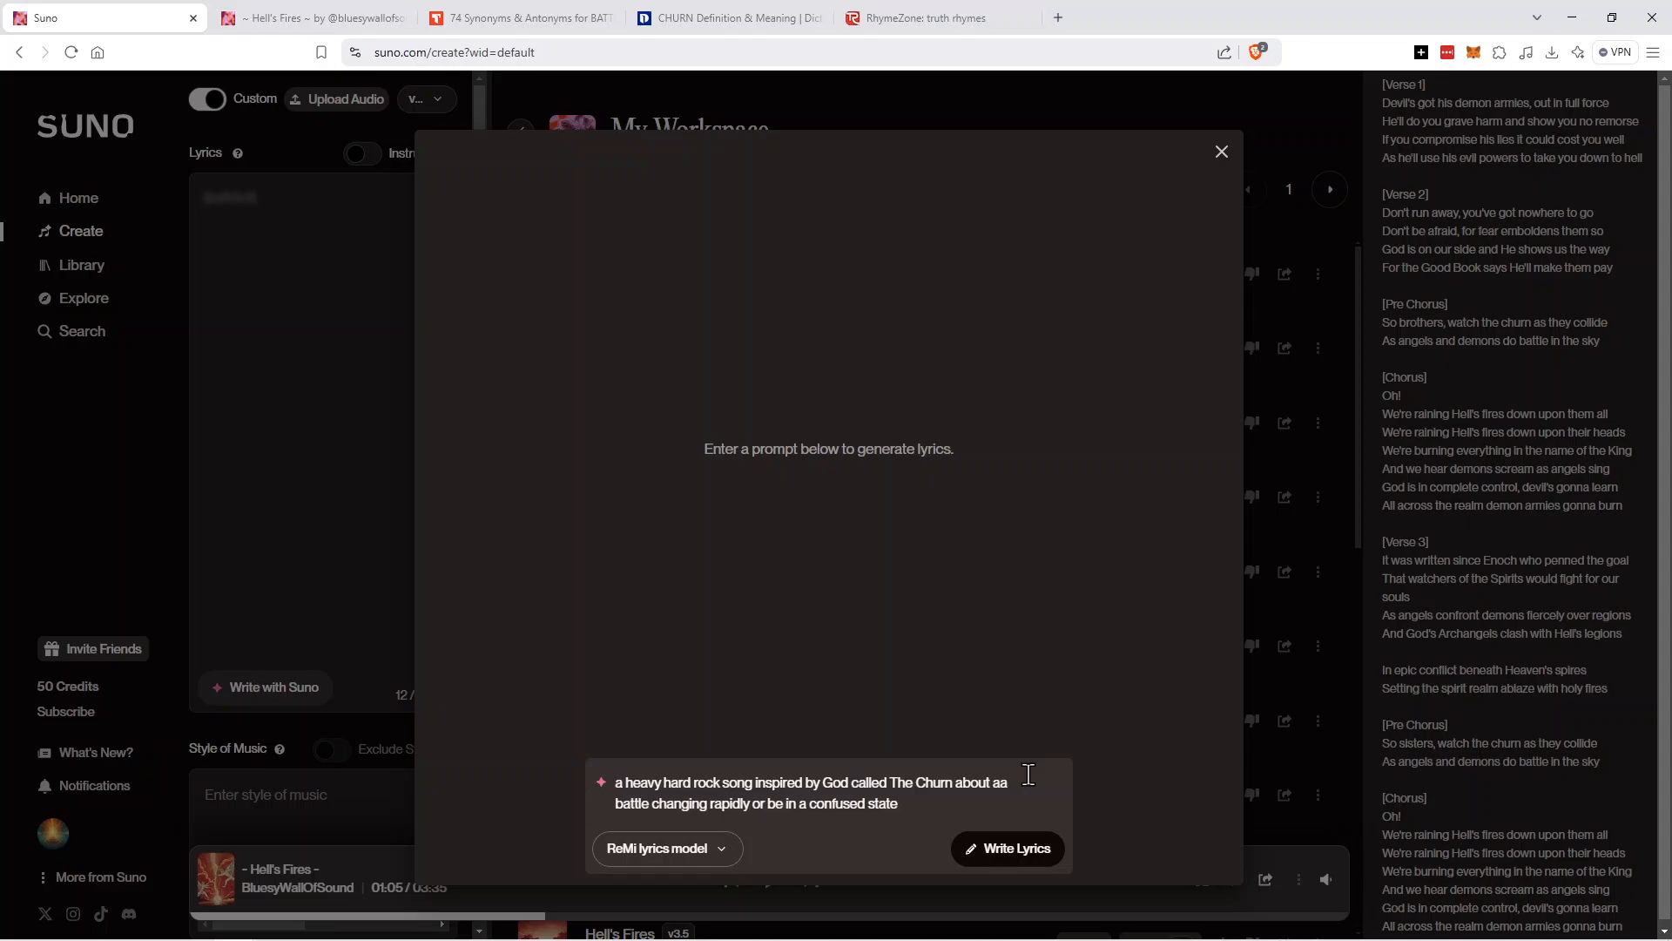
pyautogui.write('where the co')
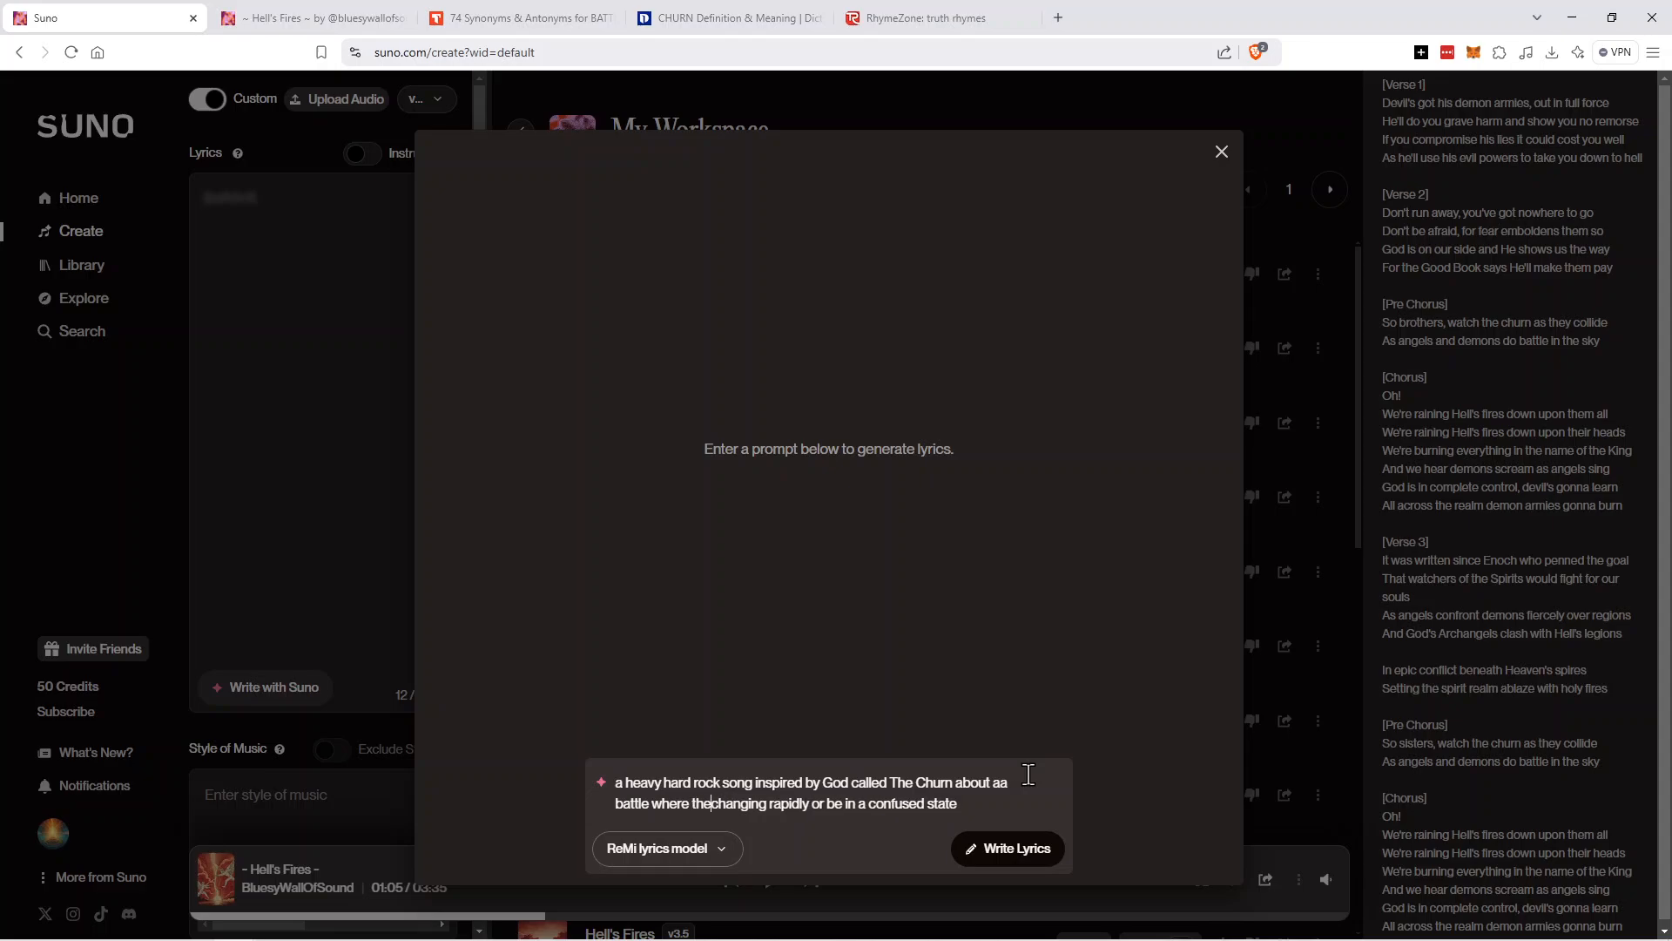
pyautogui.write('m')
pyautogui.write('batan')
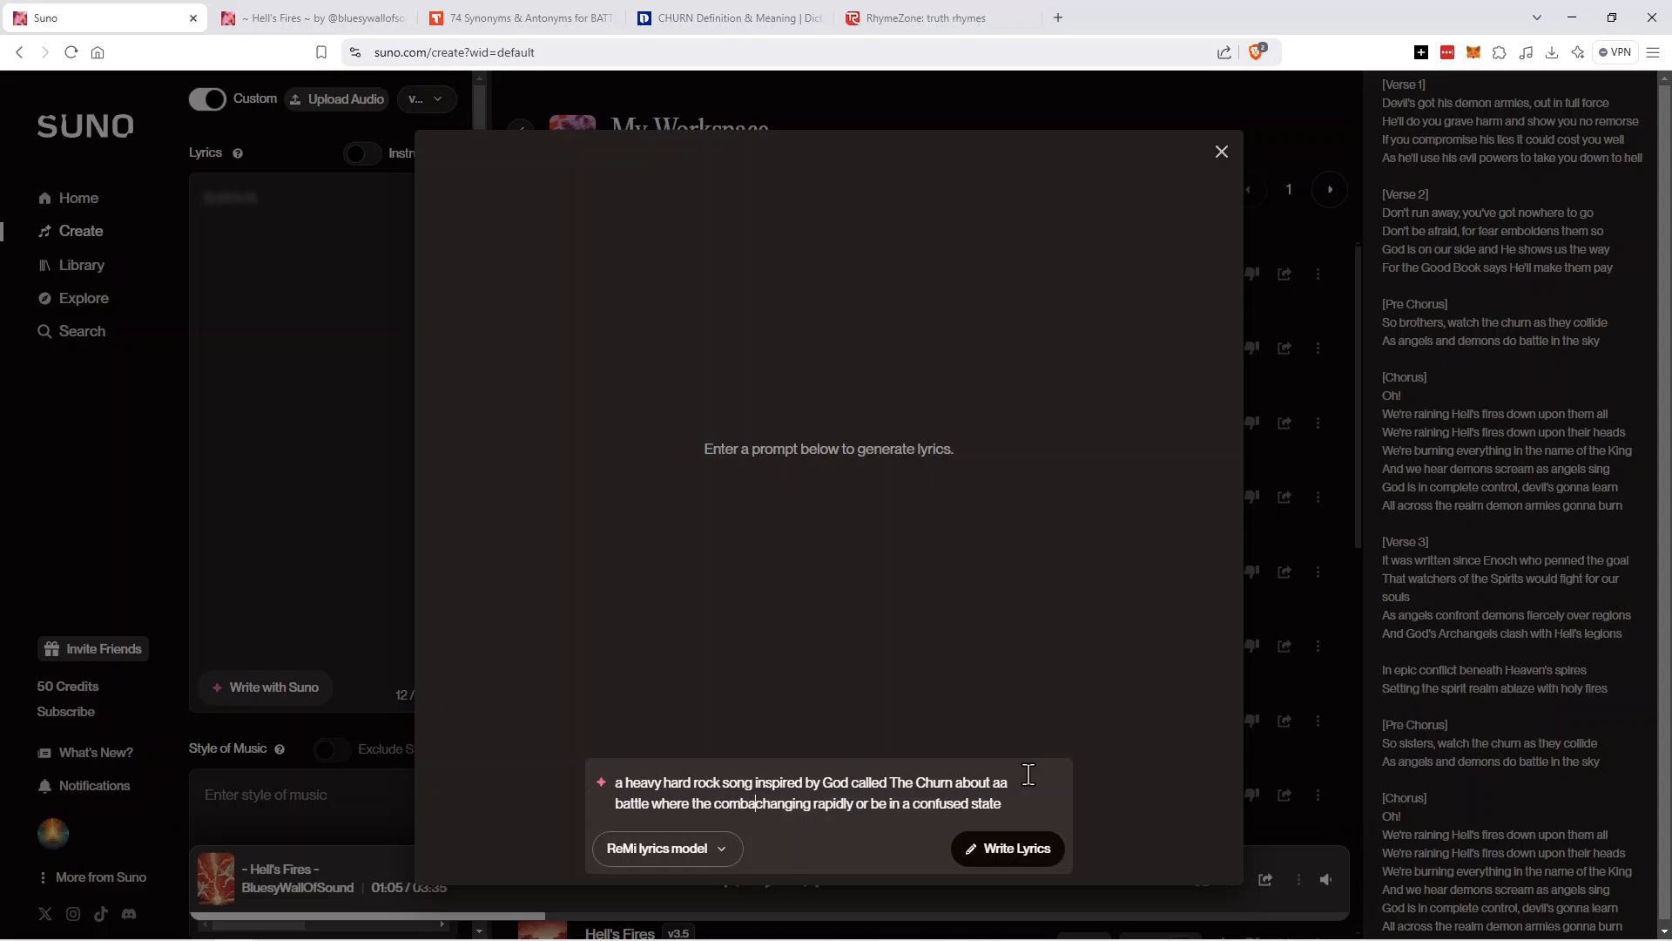
pyautogui.write('ts on')
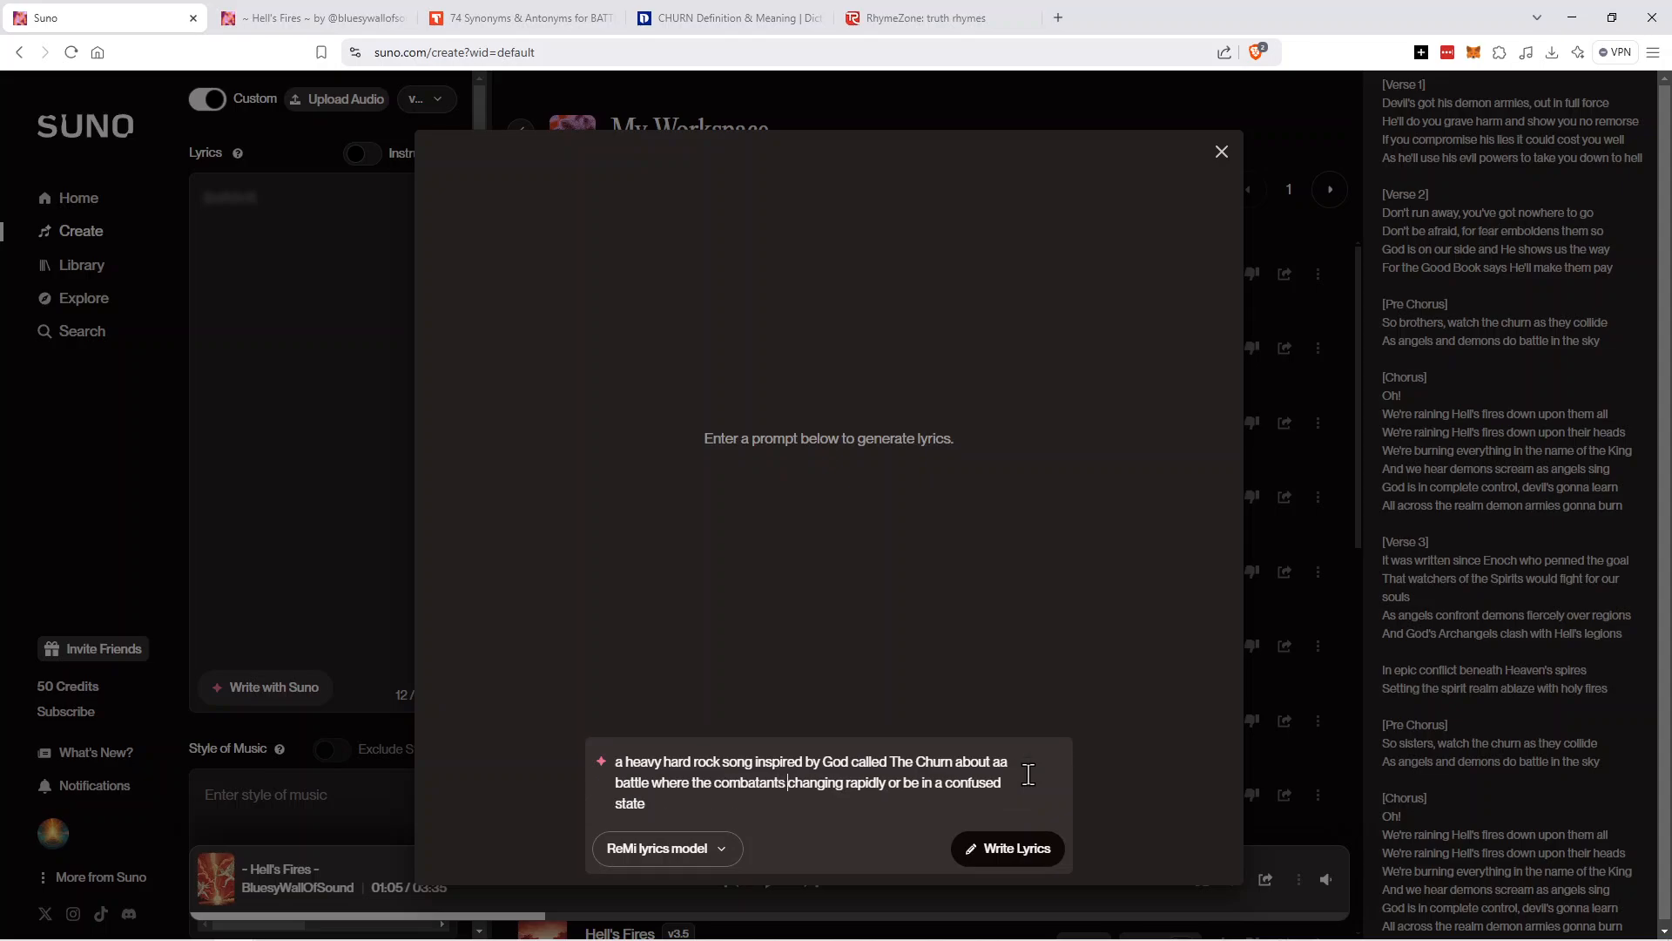
pyautogui.press('BackSpace')
pyautogui.press('BackSpace')
pyautogui.press('BackSpace')
pyautogui.write('are in a')
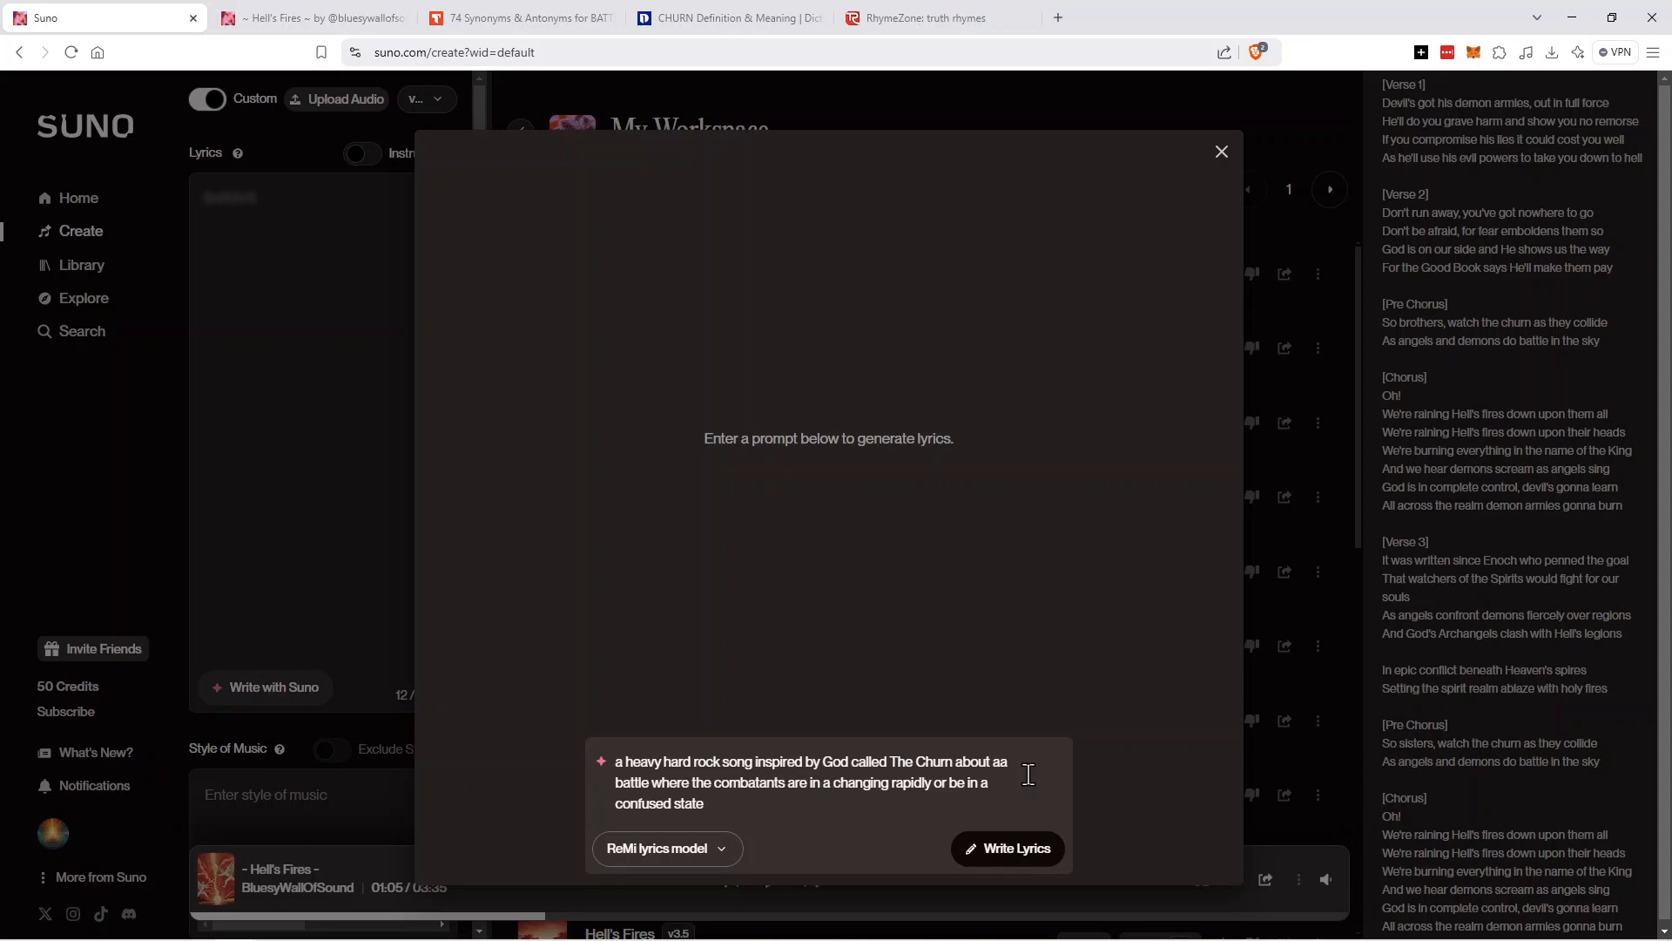
# Shorten the prompt's ending to "or a confused state" and generate the lyrics with the ReMi lyrics model.
pyautogui.click(977, 783)
pyautogui.press('BackSpace')
pyautogui.press('BackSpace')
pyautogui.press('BackSpace')
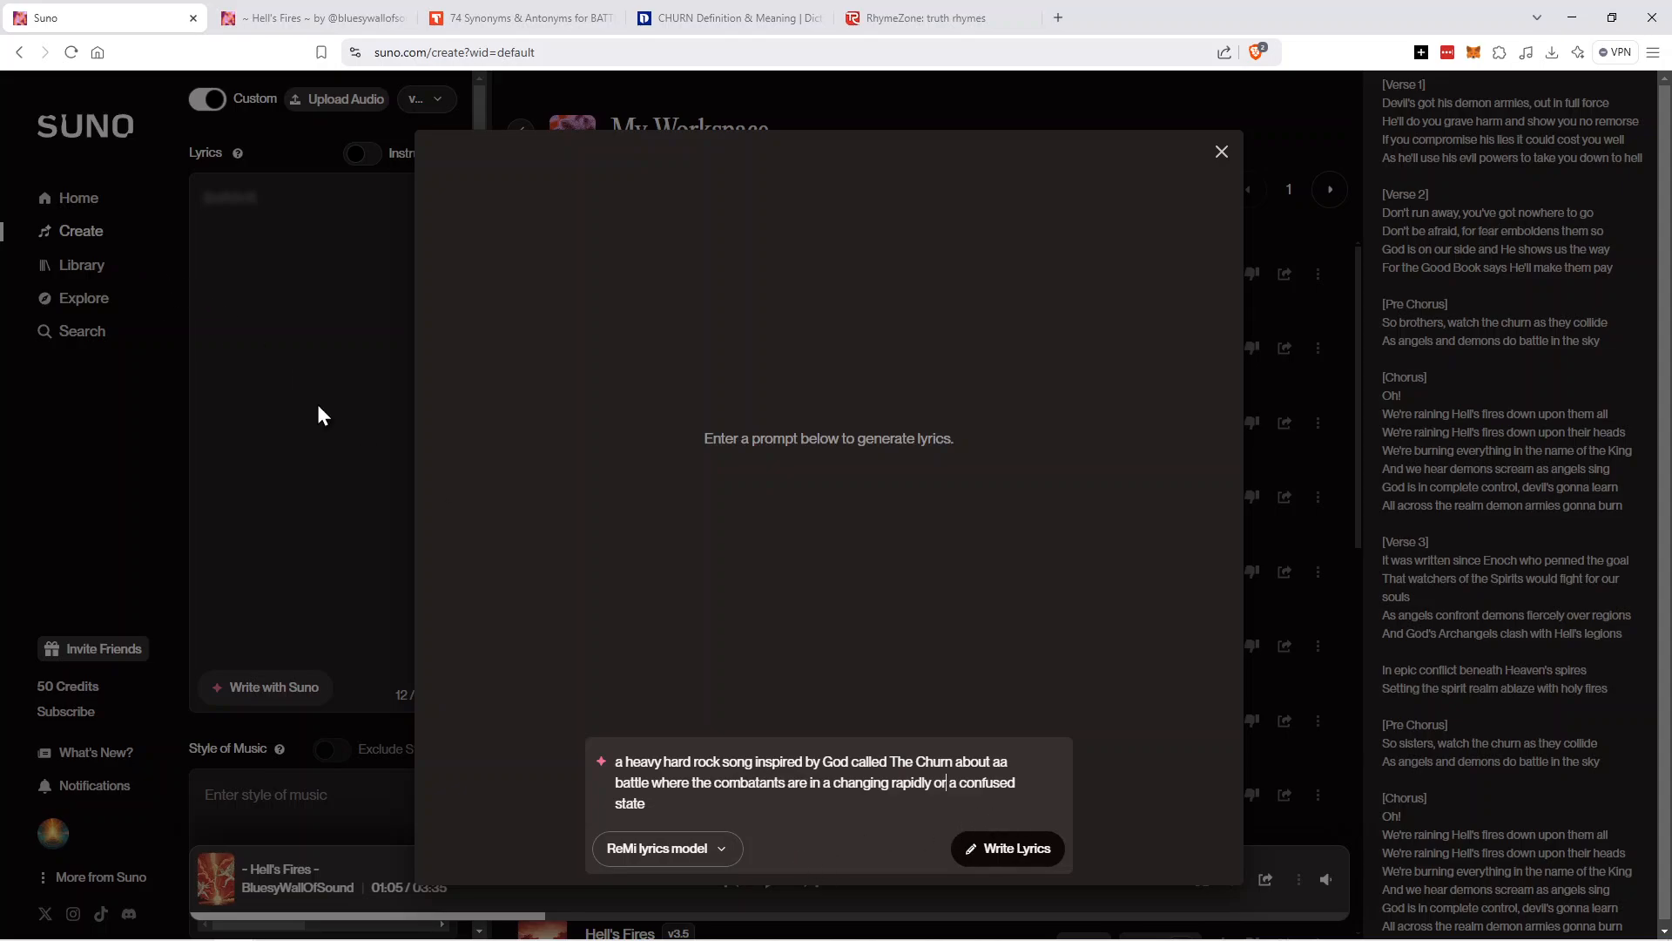
pyautogui.click(1017, 858)
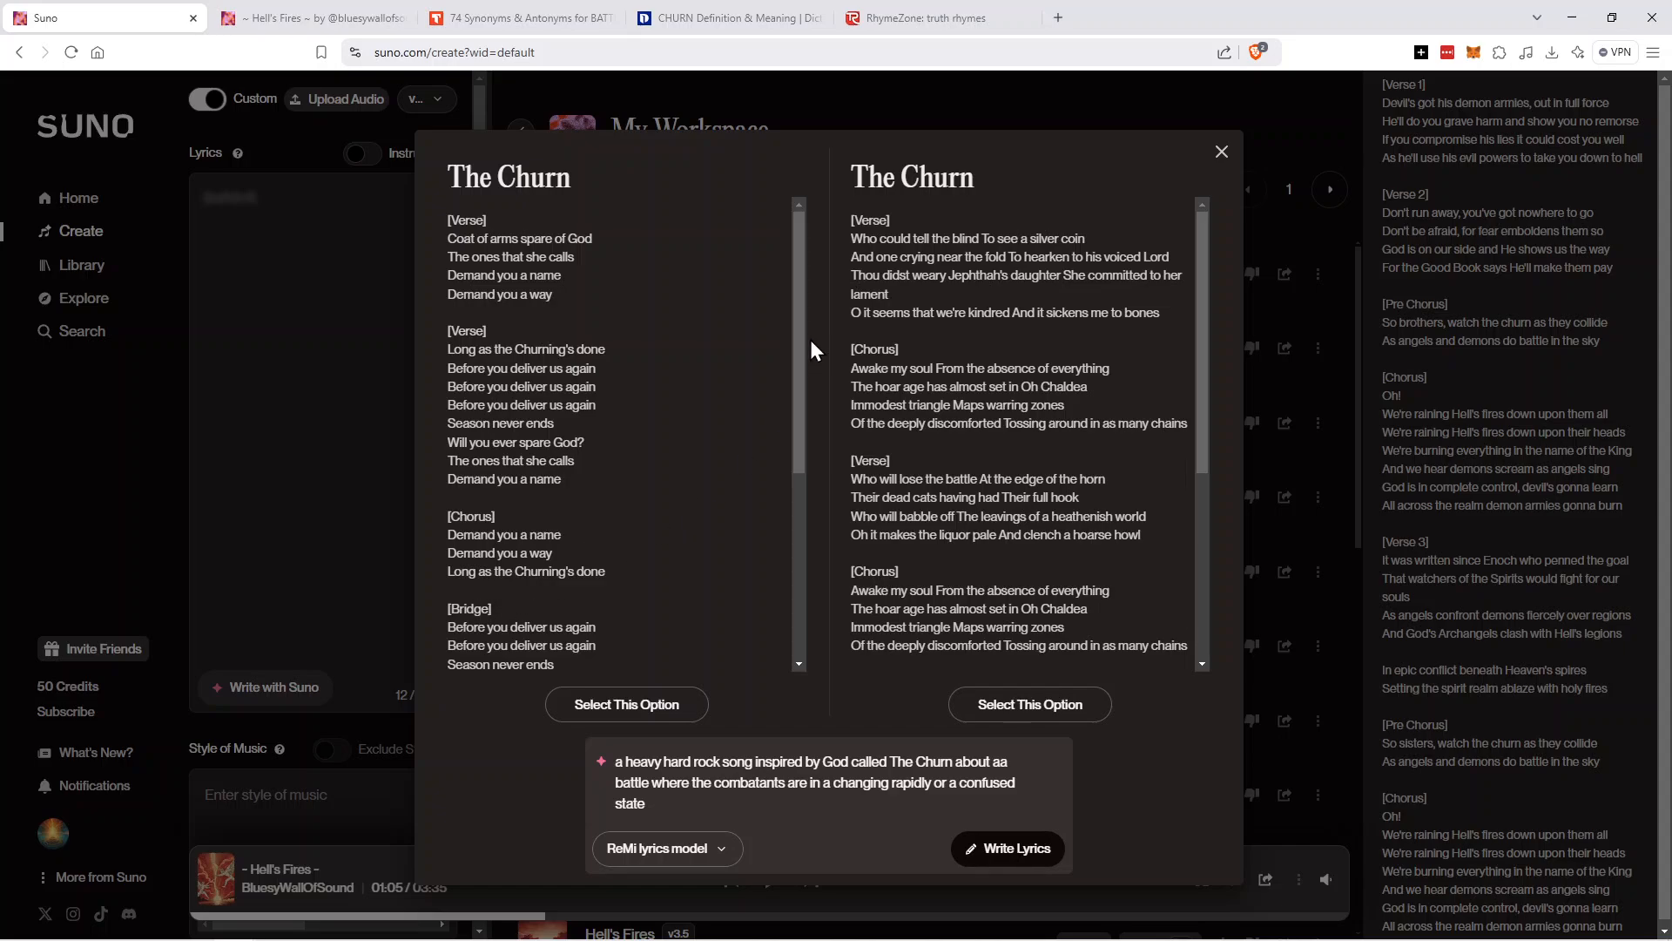
# Read through both generated versions of The Churn from start to end.
pyautogui.moveTo(797, 337); pyautogui.dragTo(791, 550)
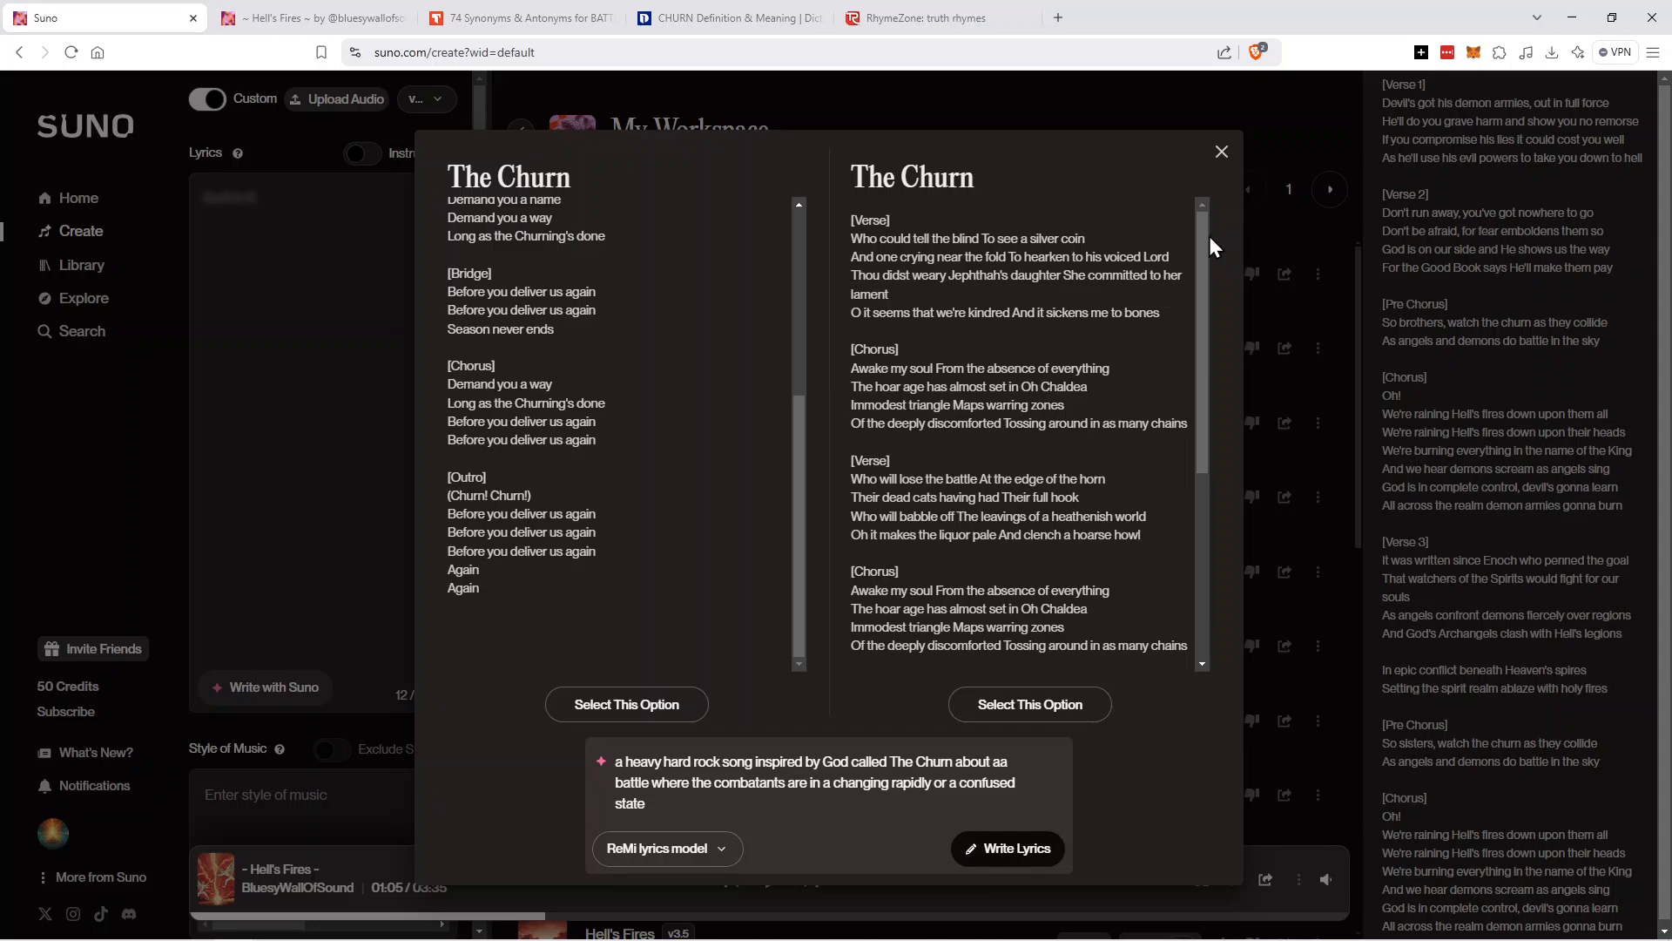
pyautogui.moveTo(1200, 237); pyautogui.dragTo(1161, 197)
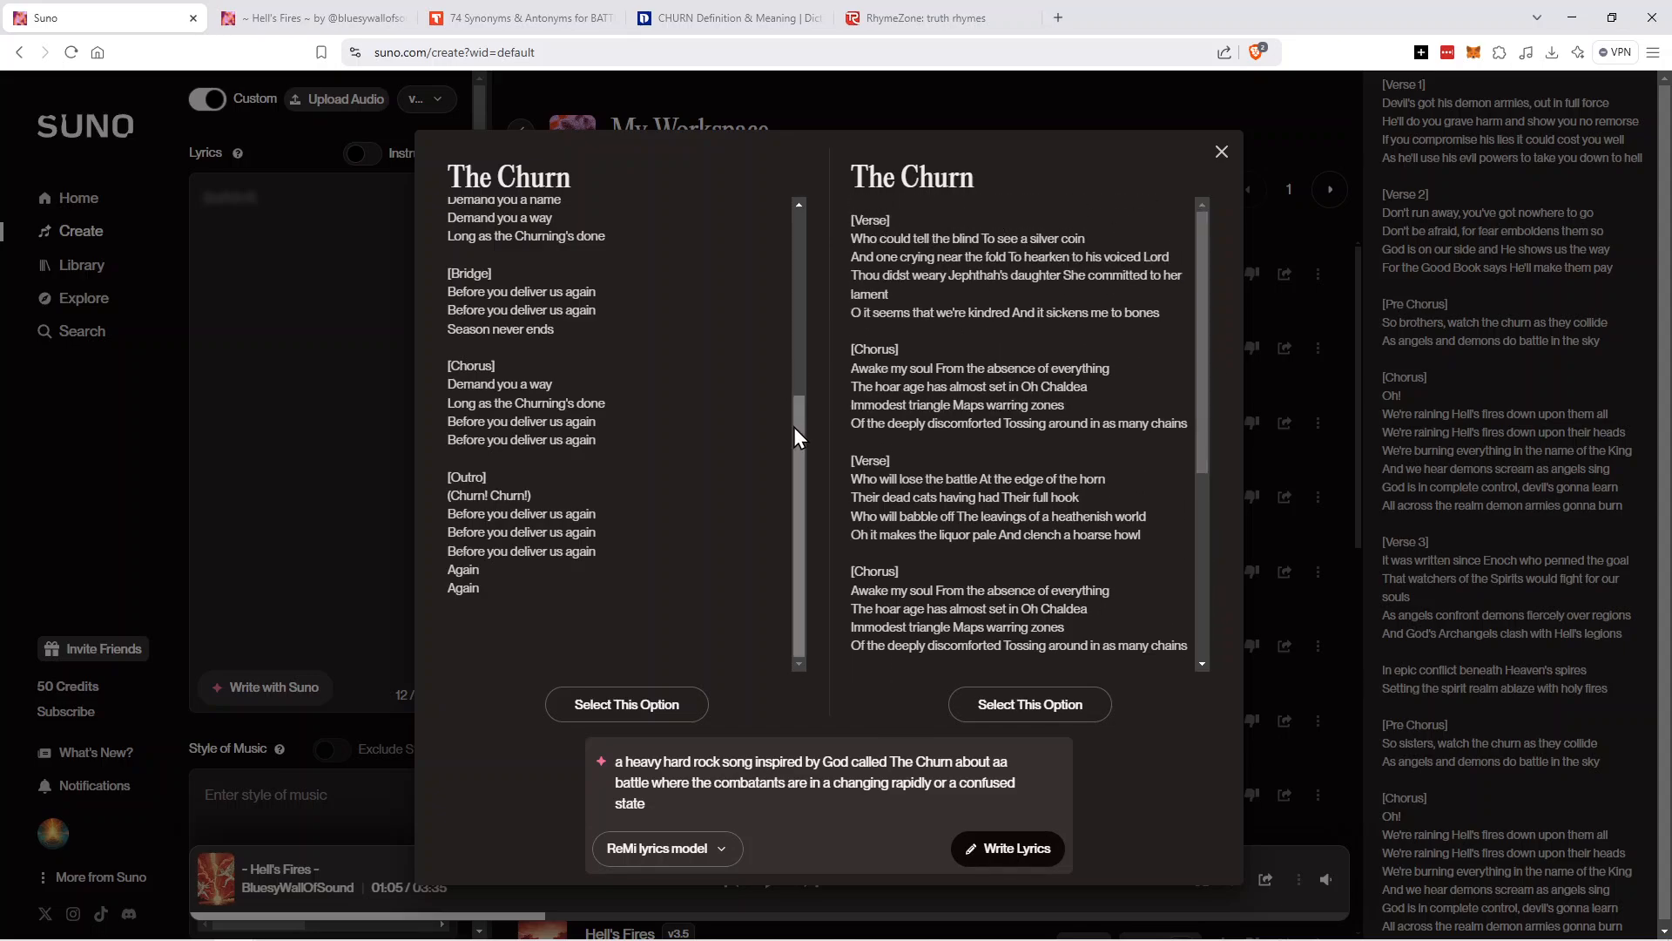
pyautogui.moveTo(796, 430); pyautogui.dragTo(790, 230)
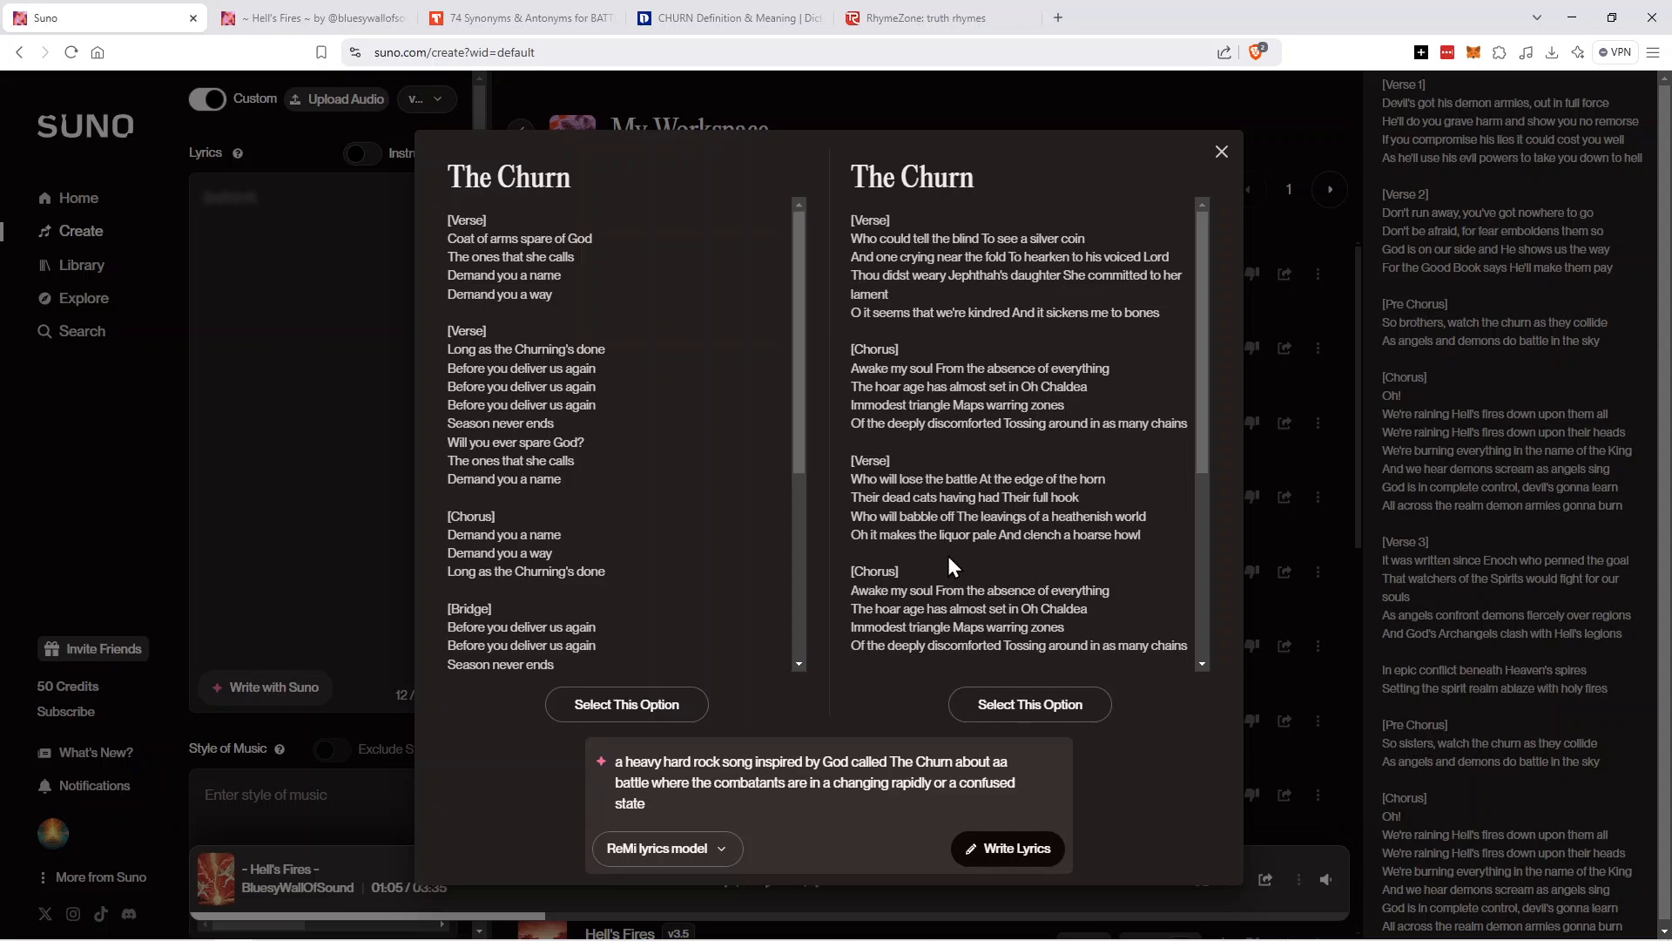
pyautogui.scroll(-4, 946, 542)
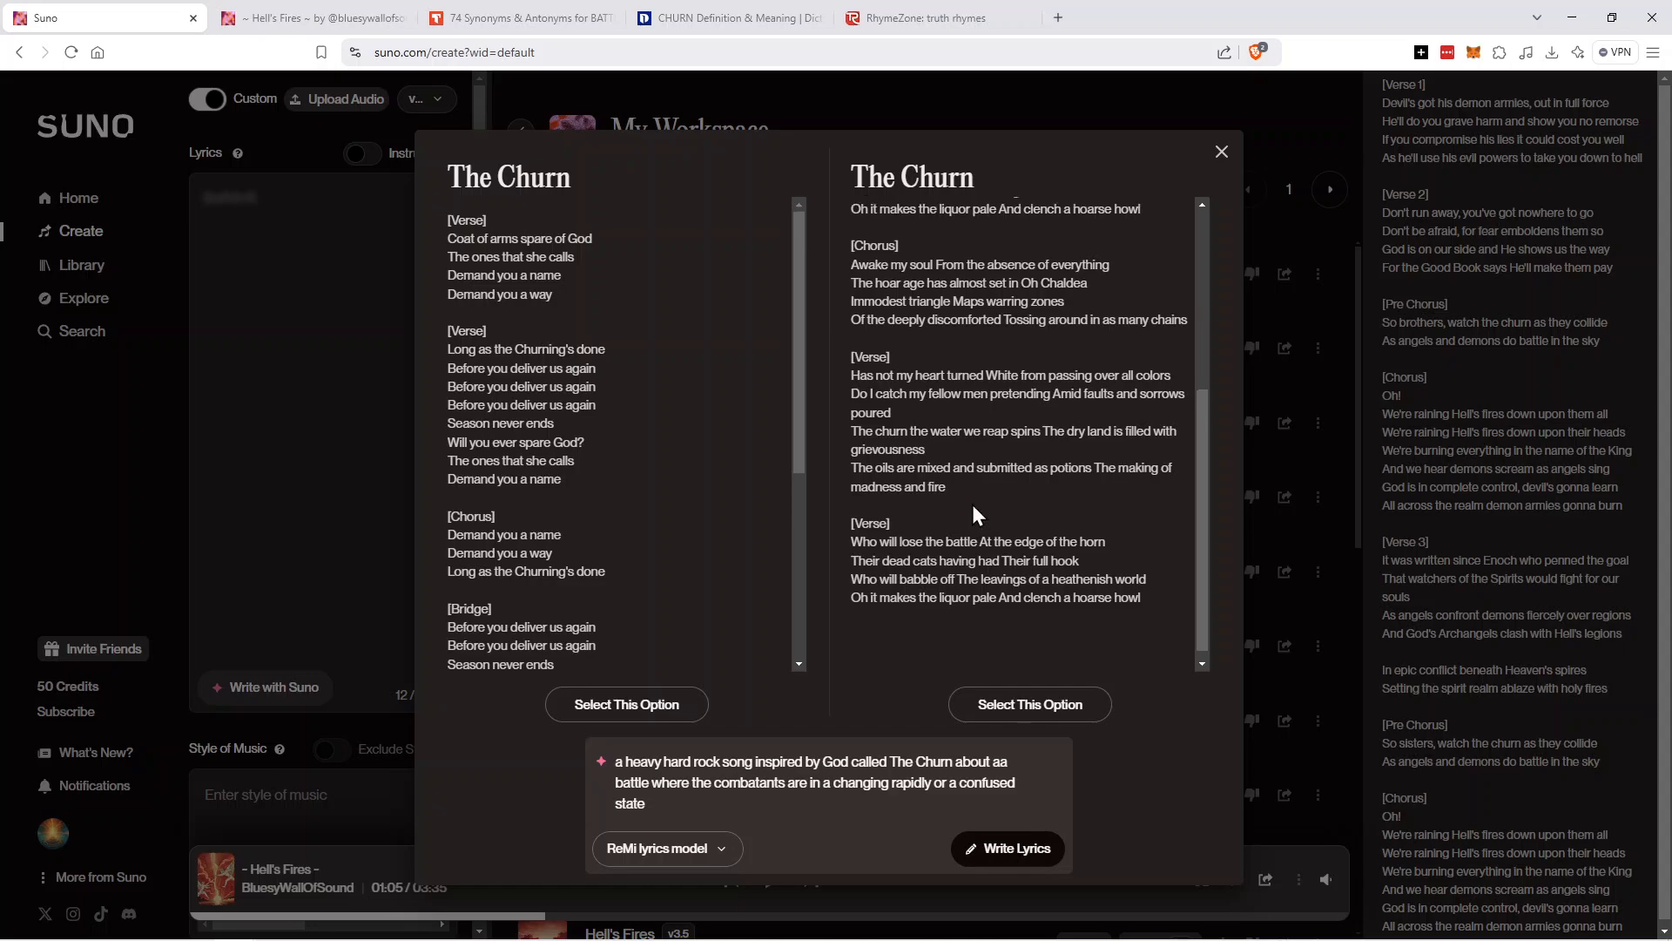
pyautogui.scroll(3, 973, 507)
pyautogui.scroll(-4, 549, 274)
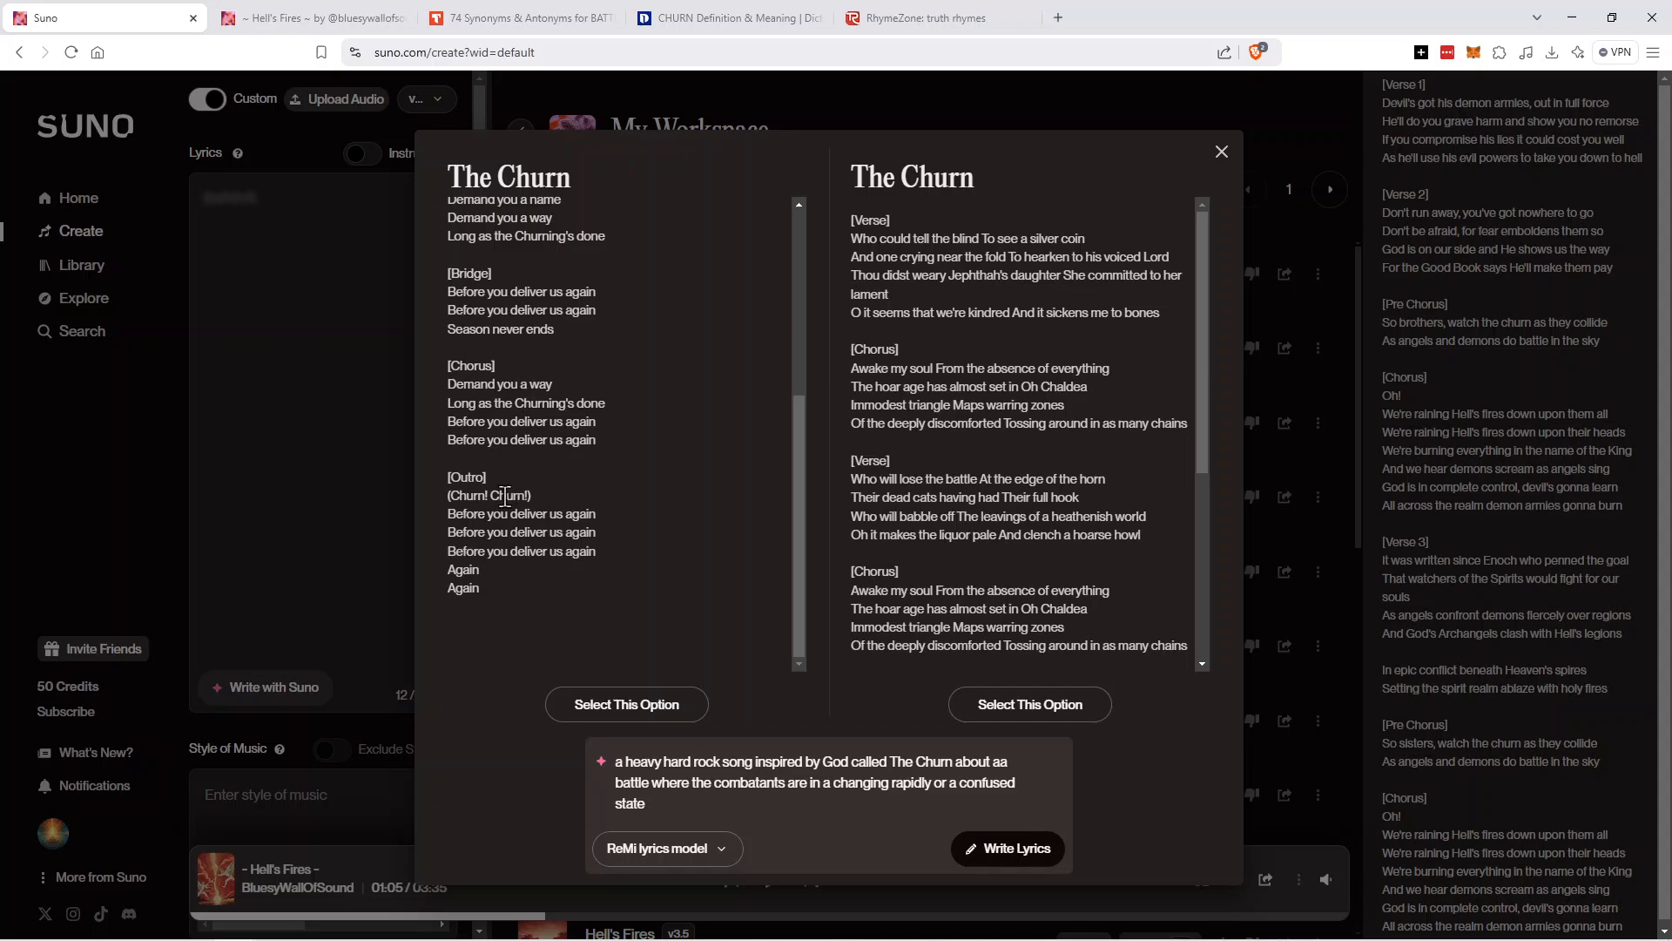
# Copy the title and full lyrics of the version of The Churn that begins "Coat of arms spare of God".
pyautogui.moveTo(494, 589); pyautogui.dragTo(442, 187)
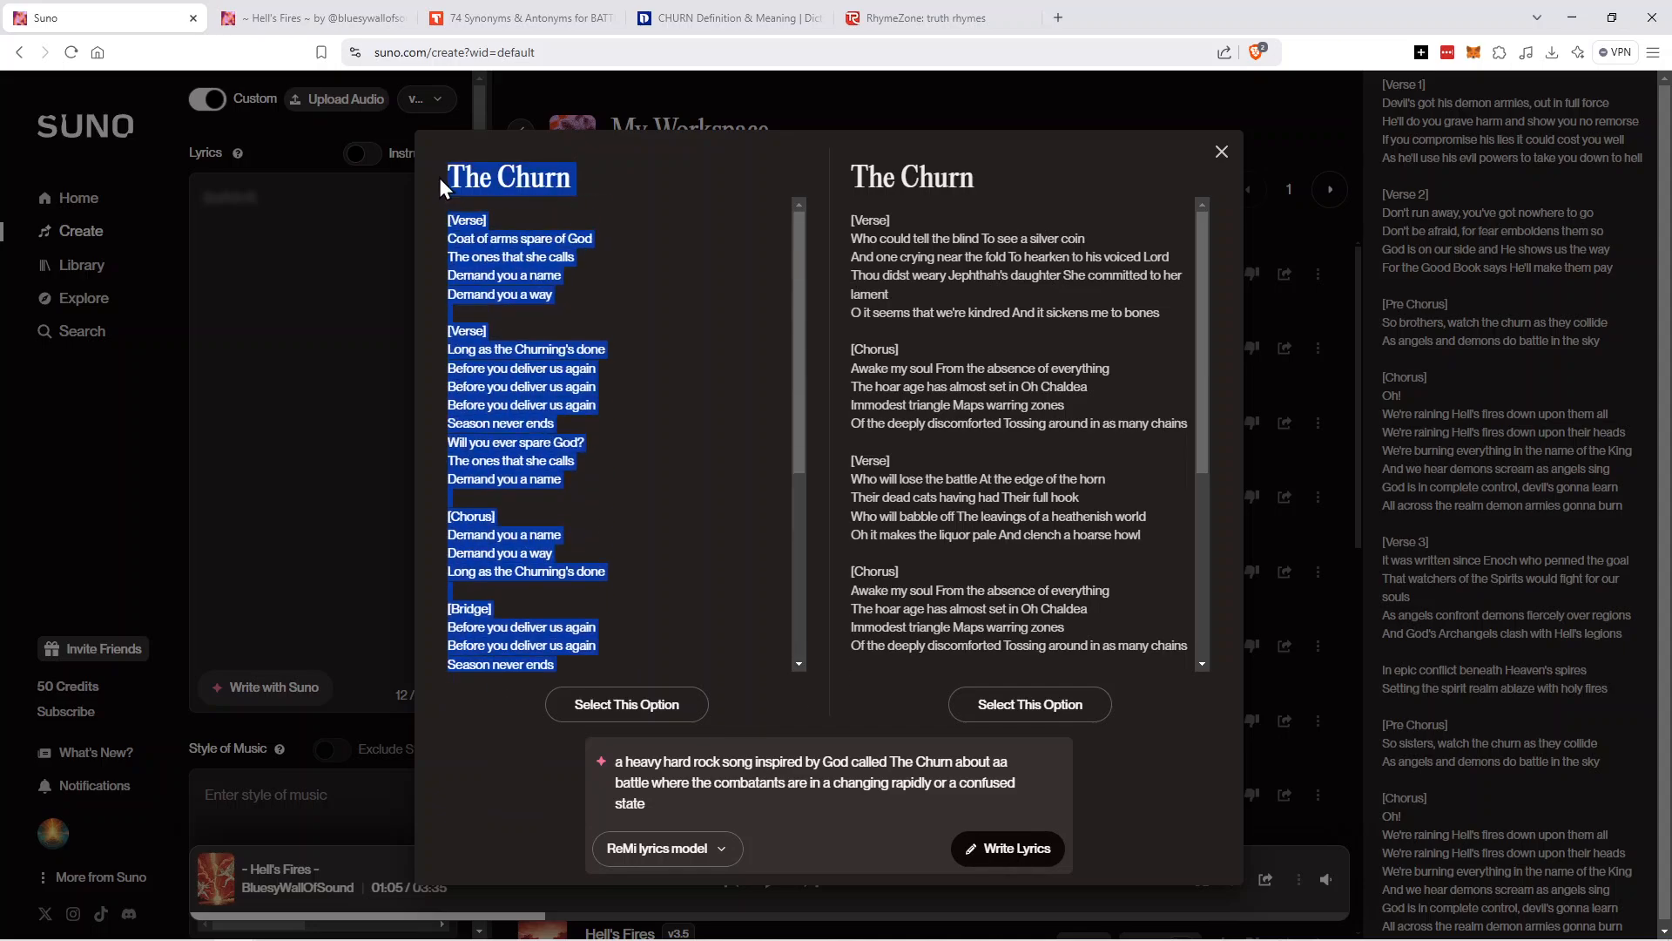
pyautogui.rightClick(477, 259)
pyautogui.click(531, 273)
# Take the browser out of full size, reposition it to expose the Writer documents, and minimise List Of New Poems.docx.
pyautogui.click(1612, 18)
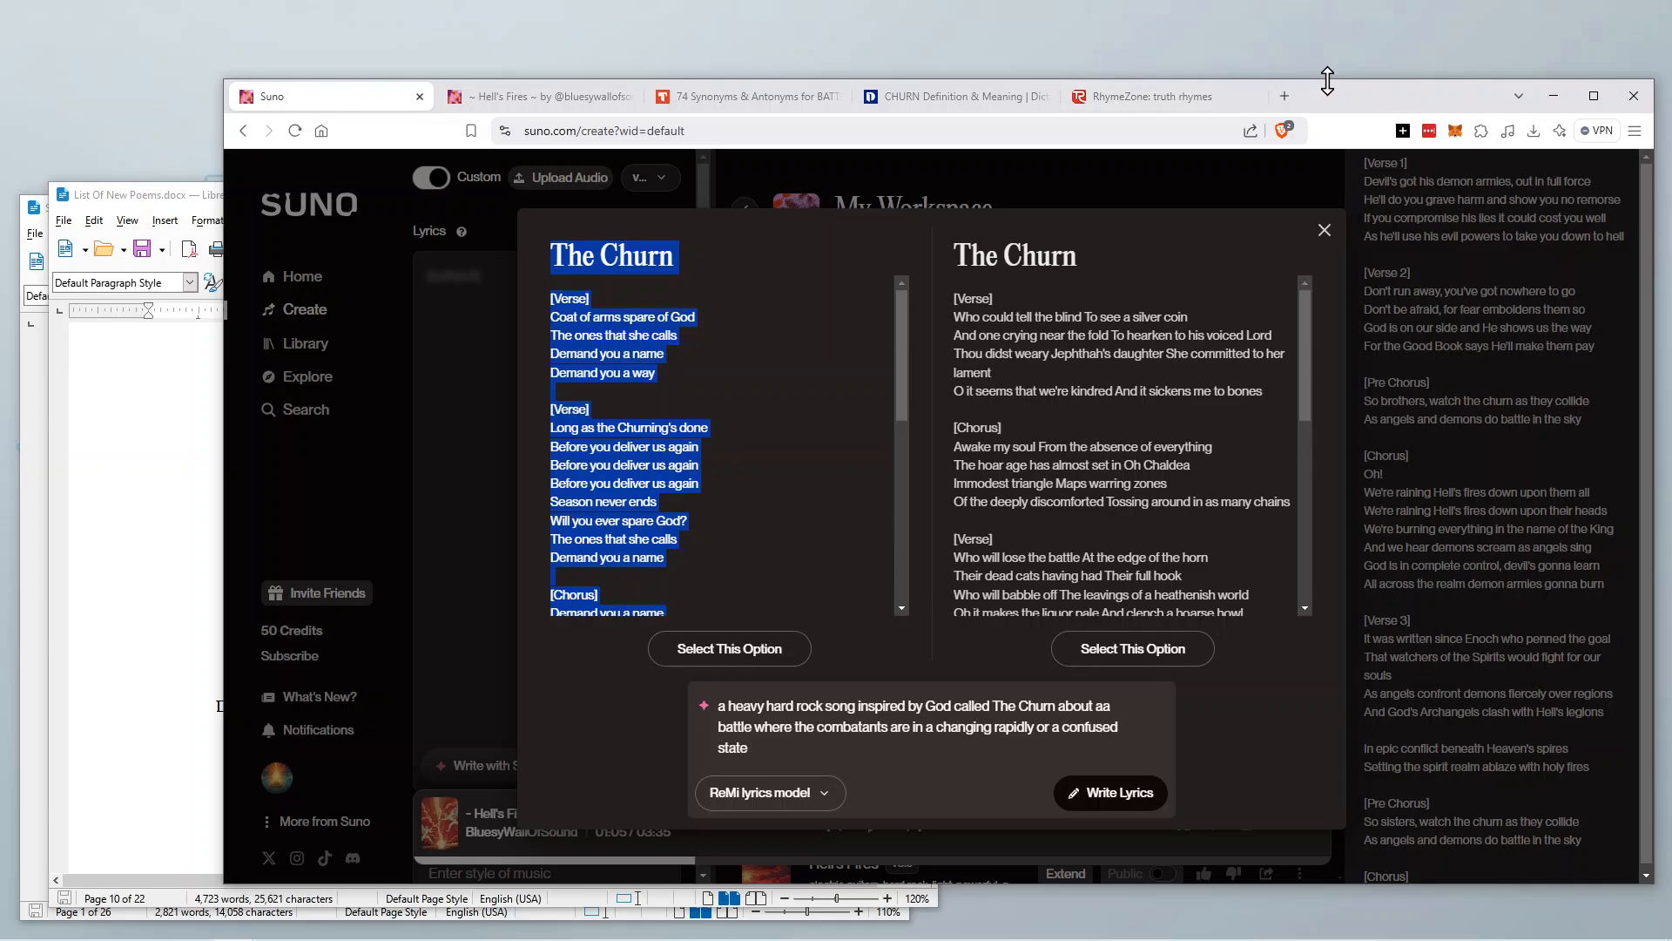
pyautogui.moveTo(1337, 81); pyautogui.dragTo(1337, 0)
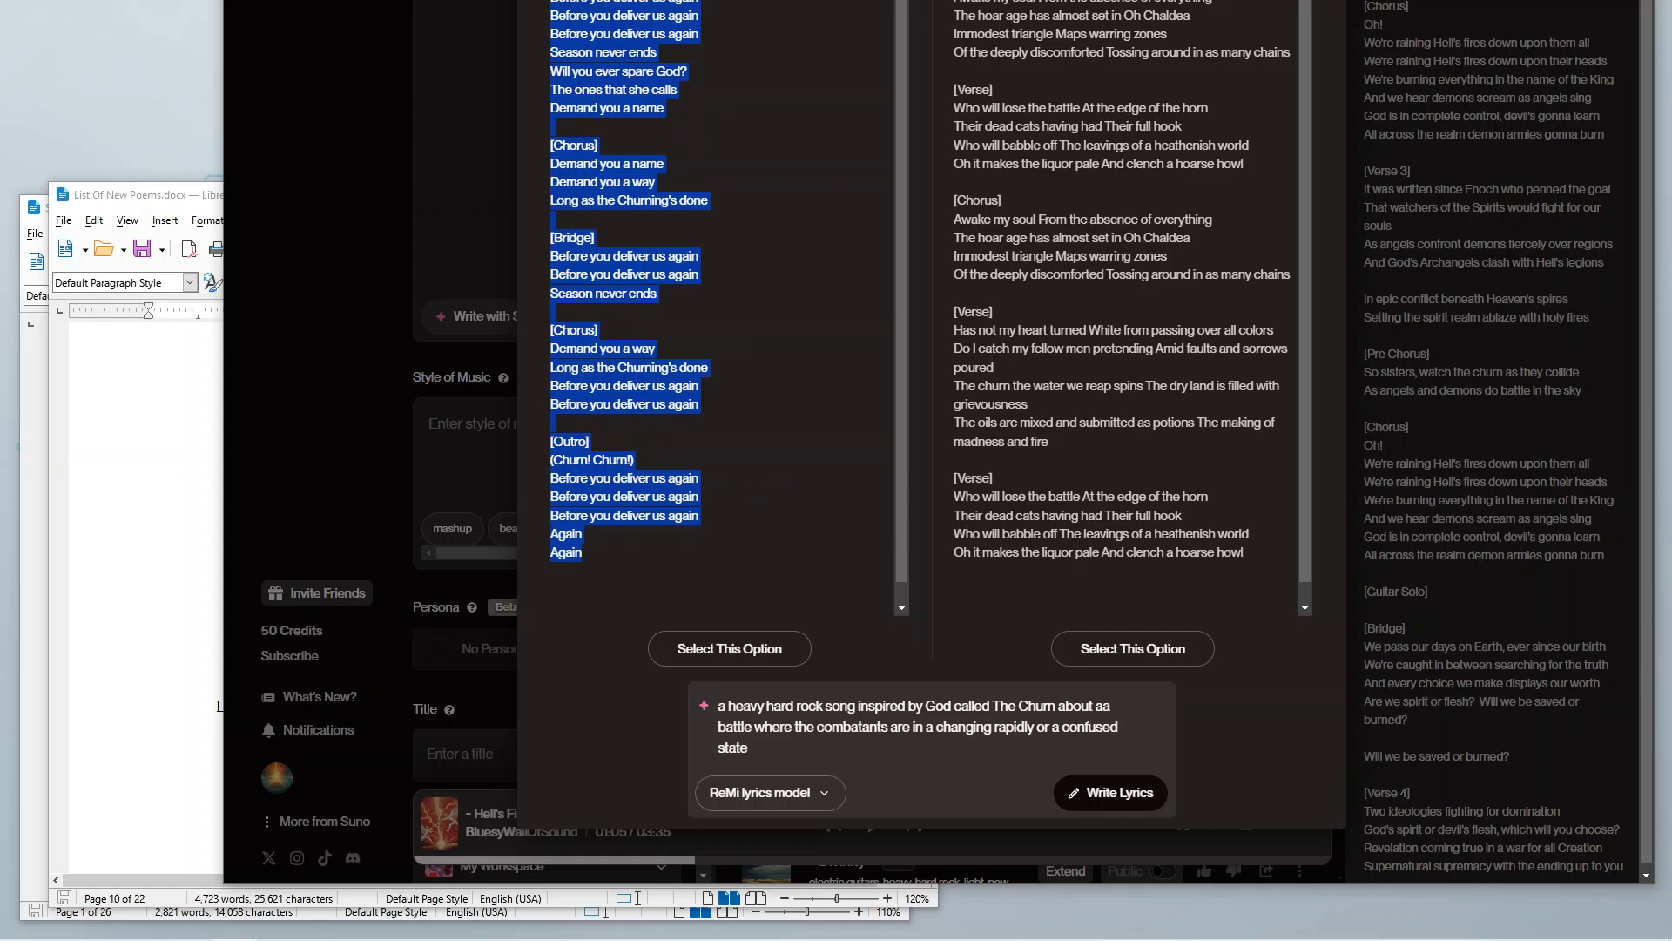
pyautogui.moveTo(1128, 0); pyautogui.dragTo(1123, 16)
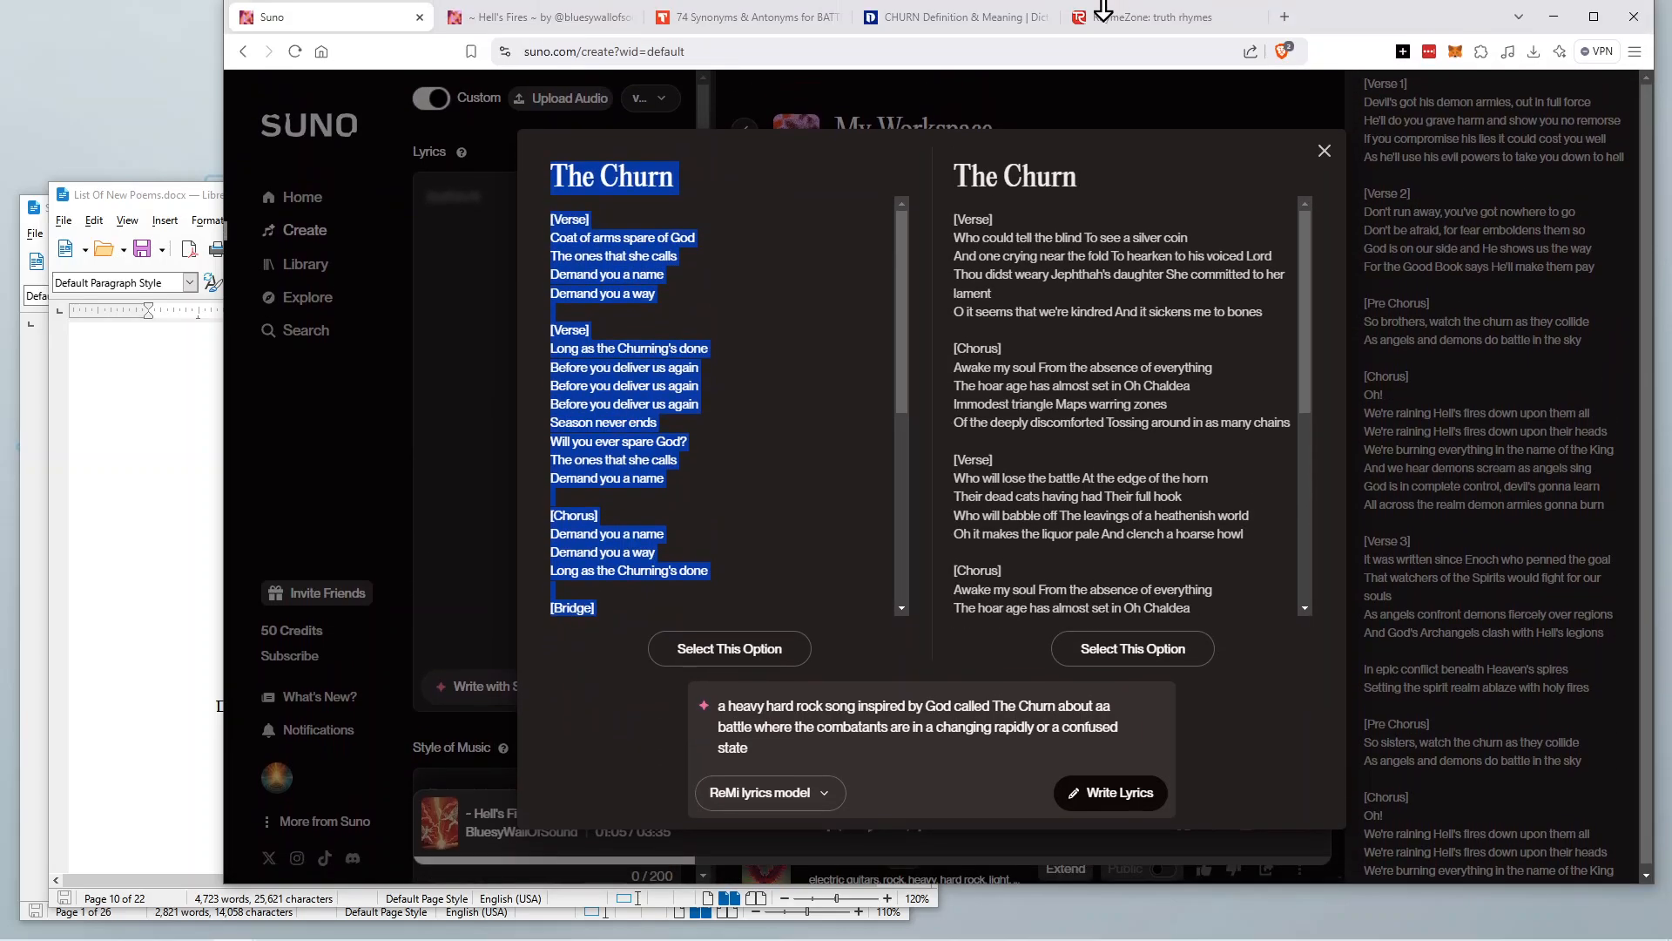
pyautogui.moveTo(1344, 27)
pyautogui.mouseDown()
pyautogui.moveTo(1342, 83)
pyautogui.moveTo(1355, 15)
pyautogui.mouseUp()
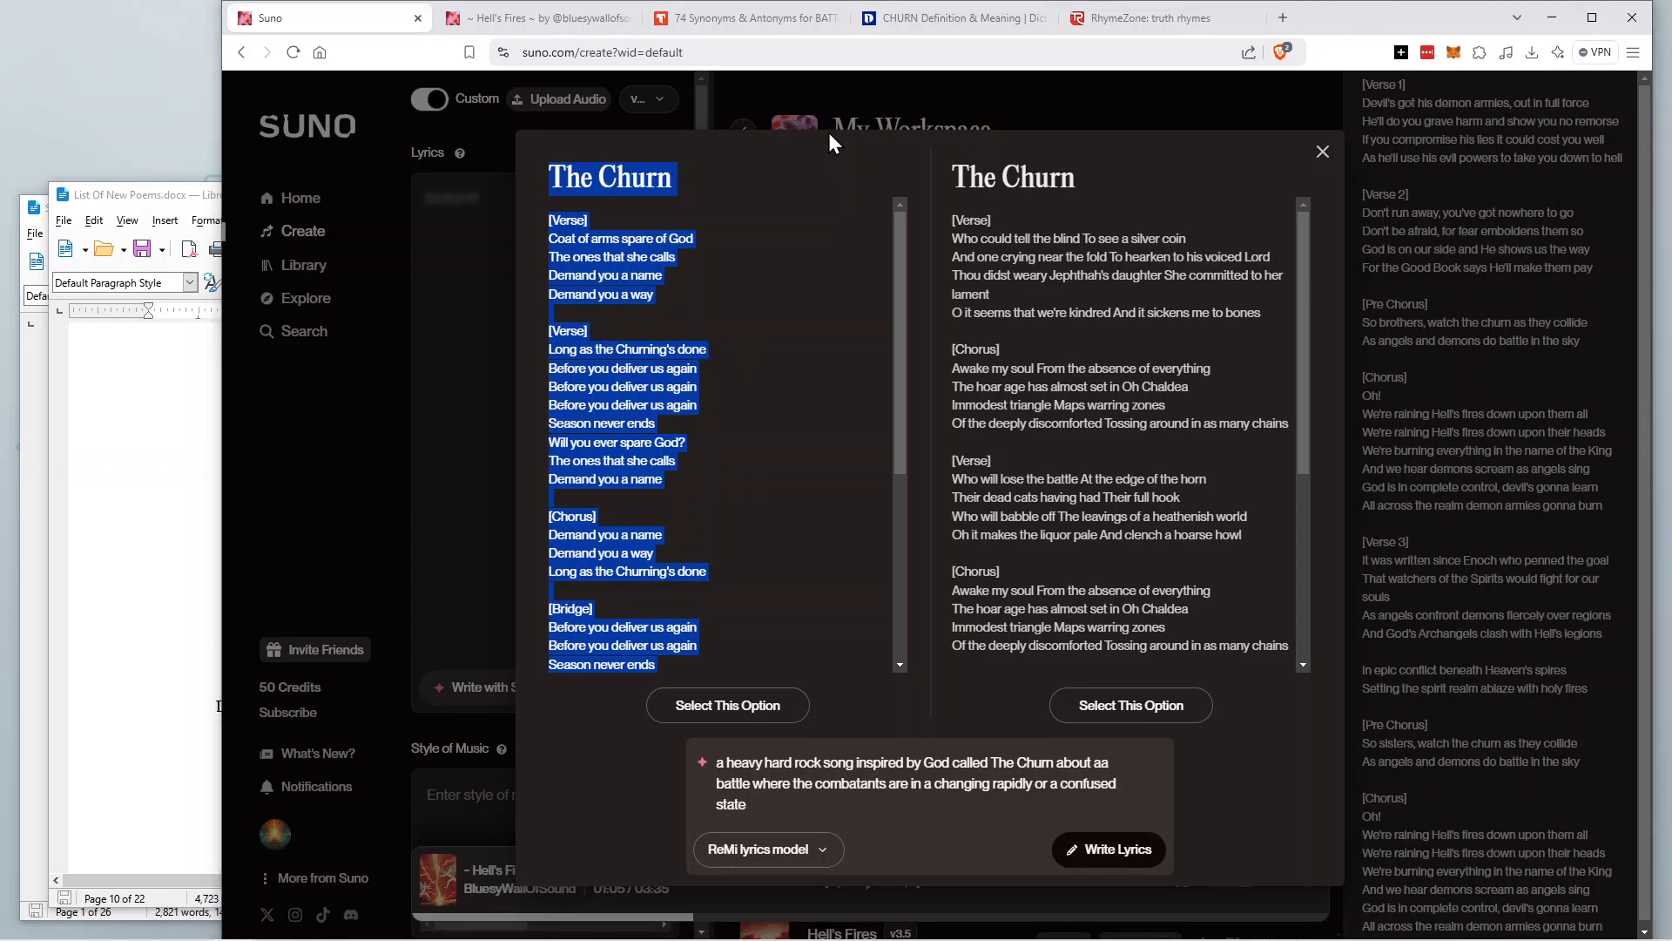
pyautogui.click(145, 200)
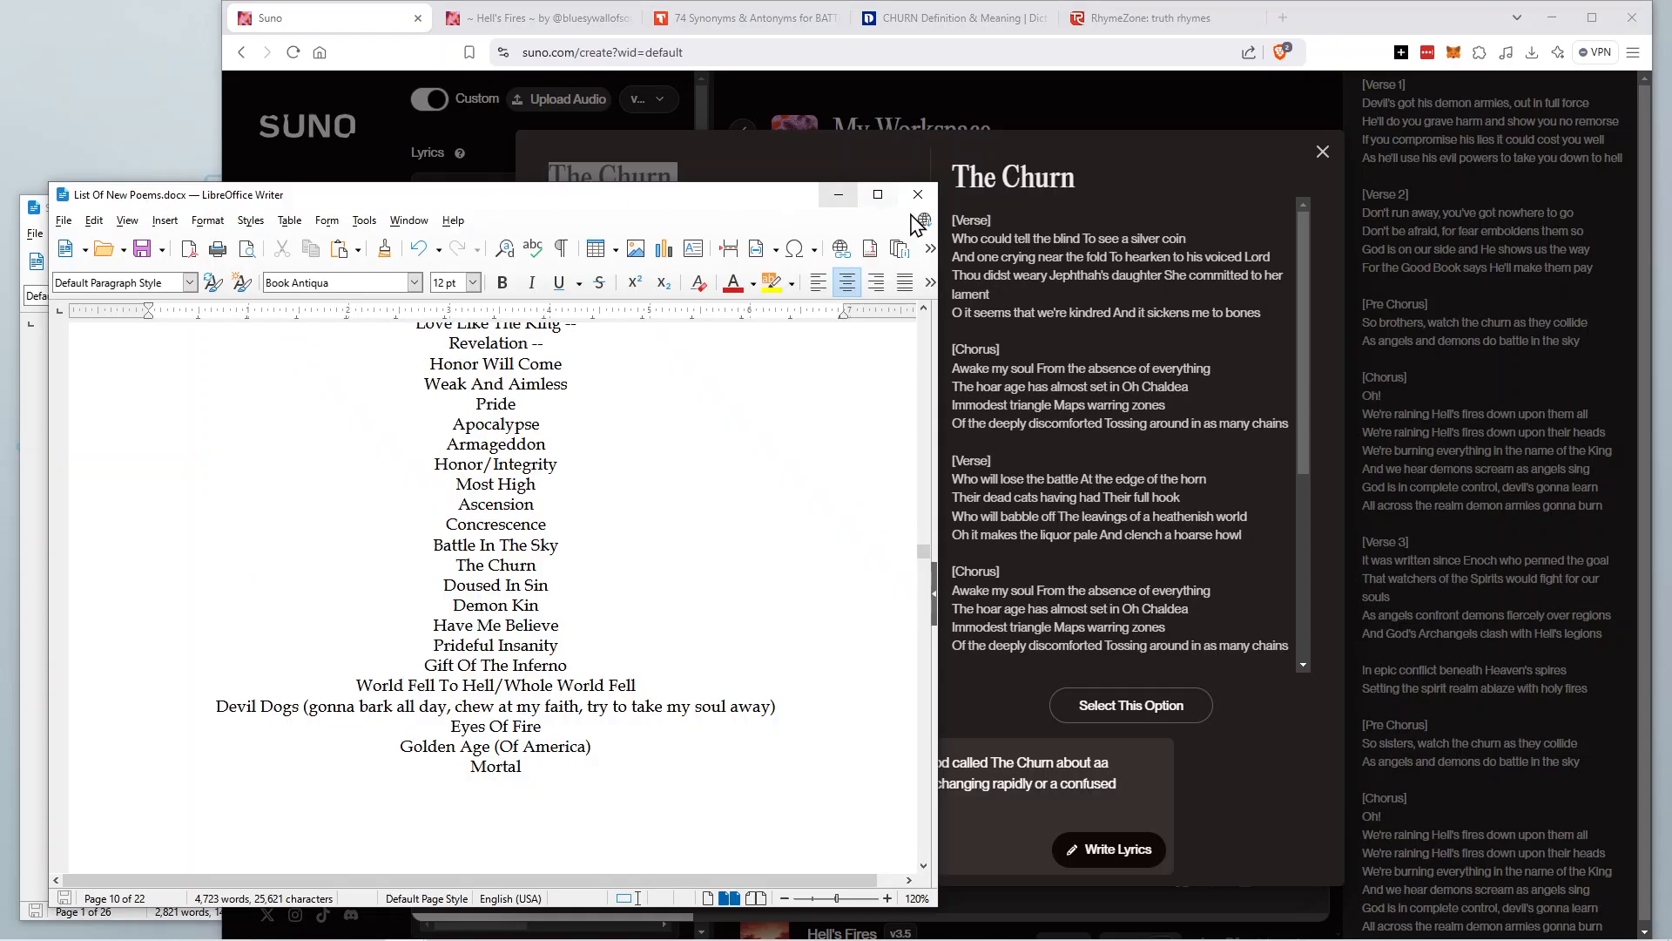
pyautogui.click(838, 197)
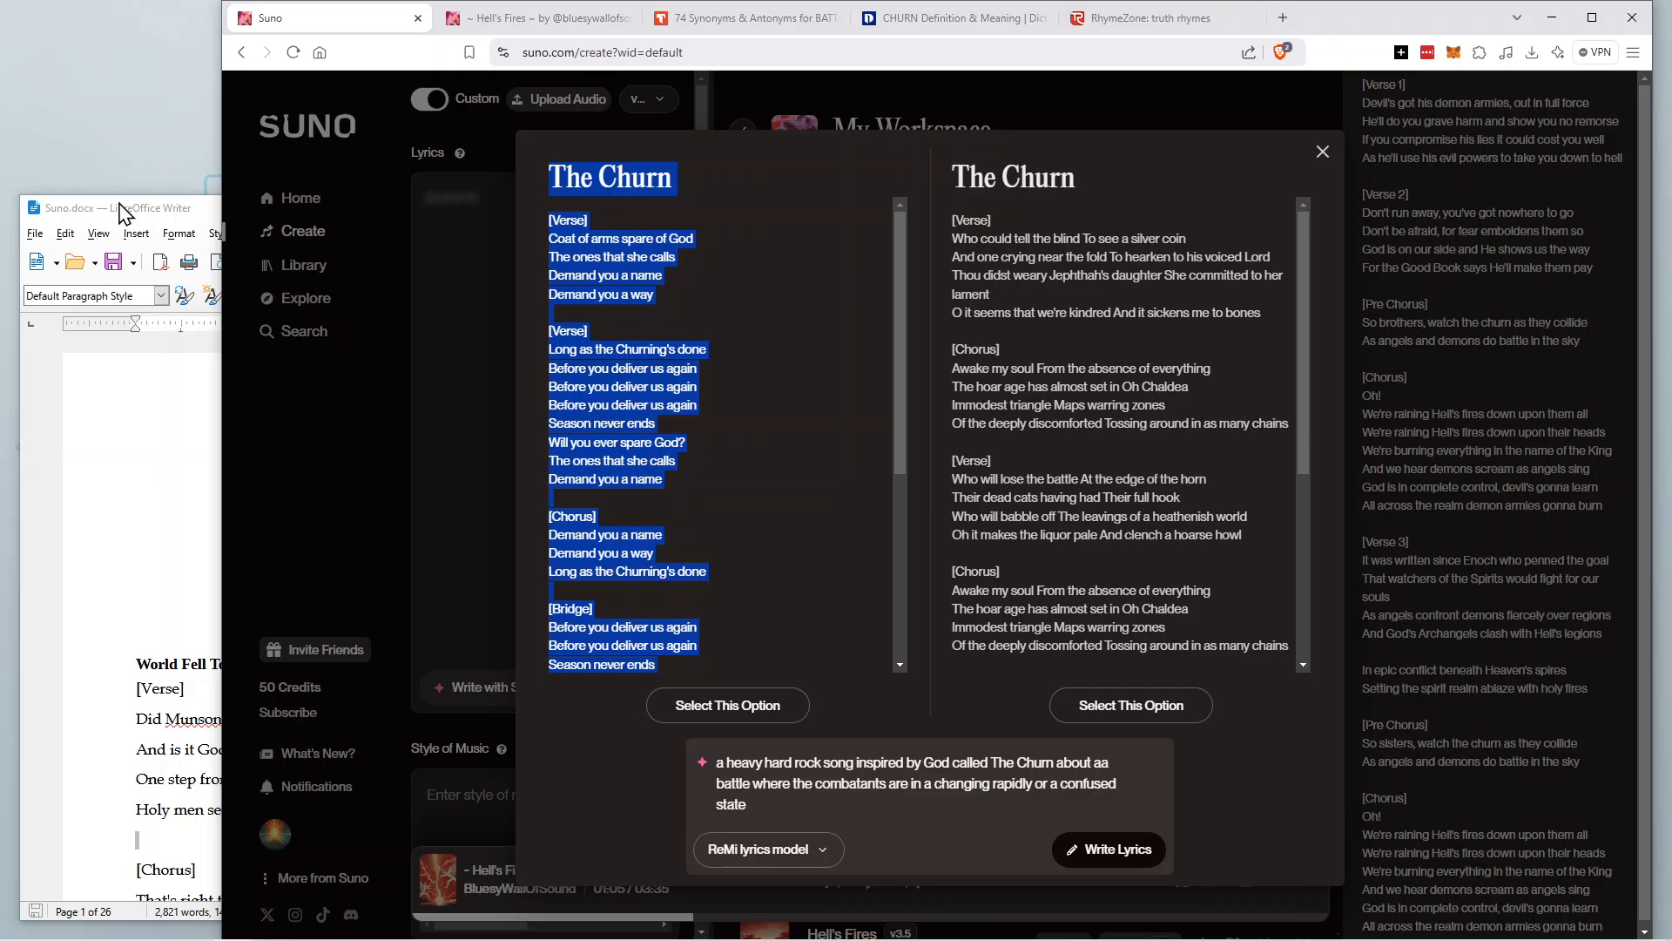
# Switch to Suno.docx in LibreOffice Writer and paste the copied The Churn lyrics above the first World Fell To Hell entry.
pyautogui.click(122, 207)
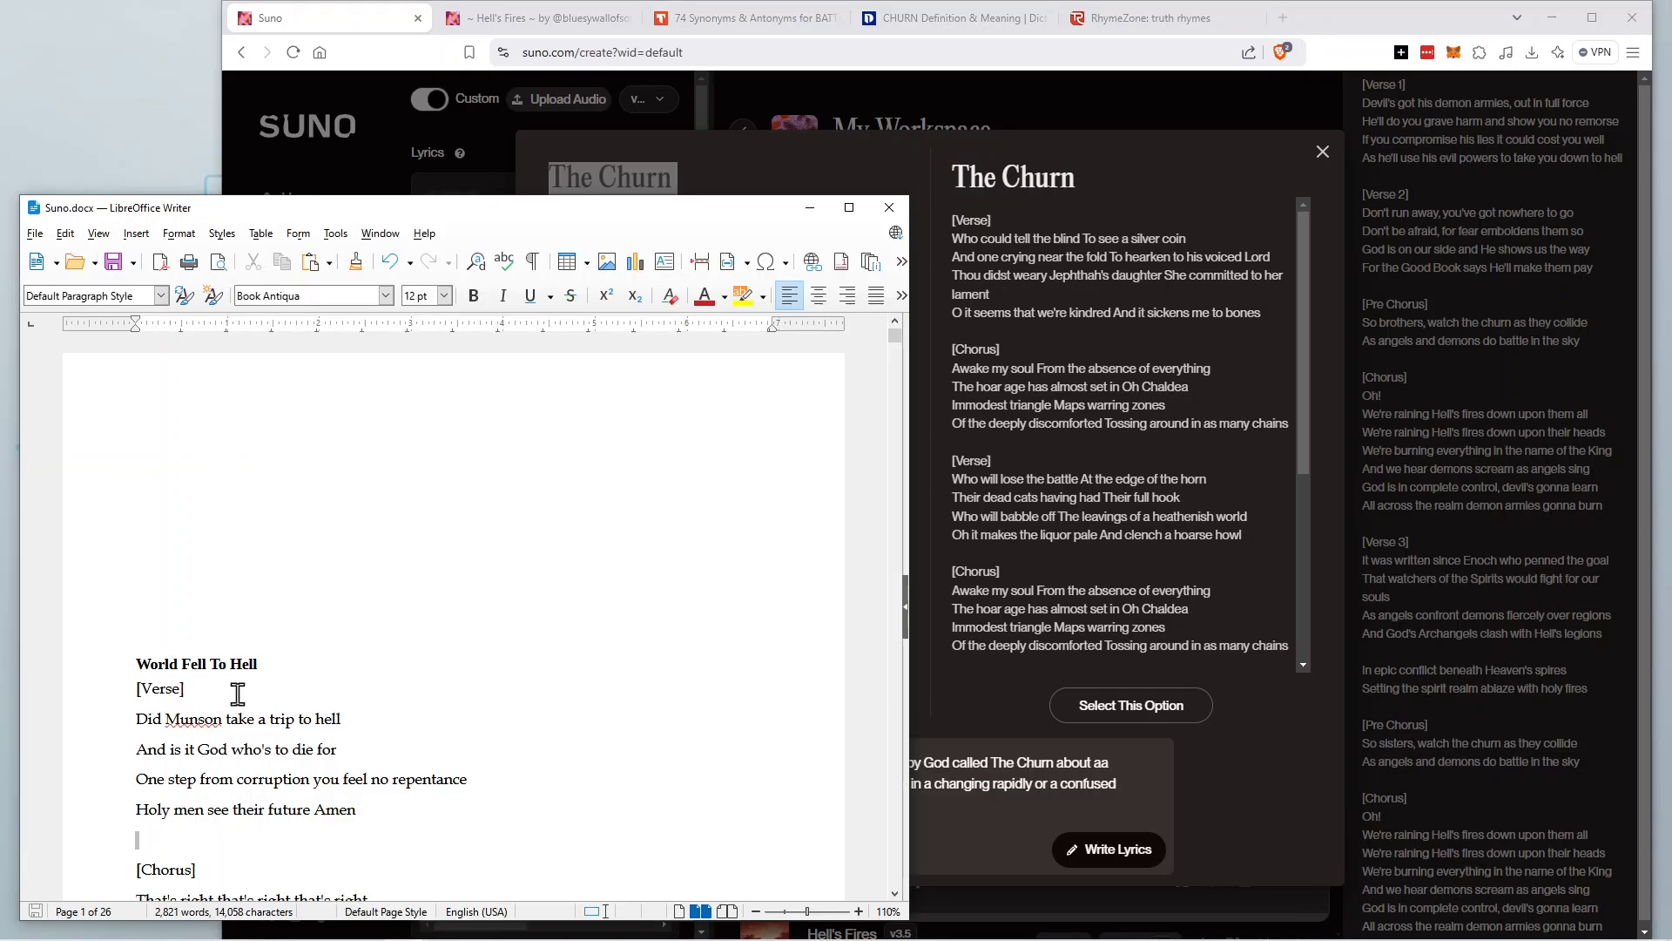
pyautogui.scroll(-15, 235, 693)
pyautogui.scroll(-20, 238, 694)
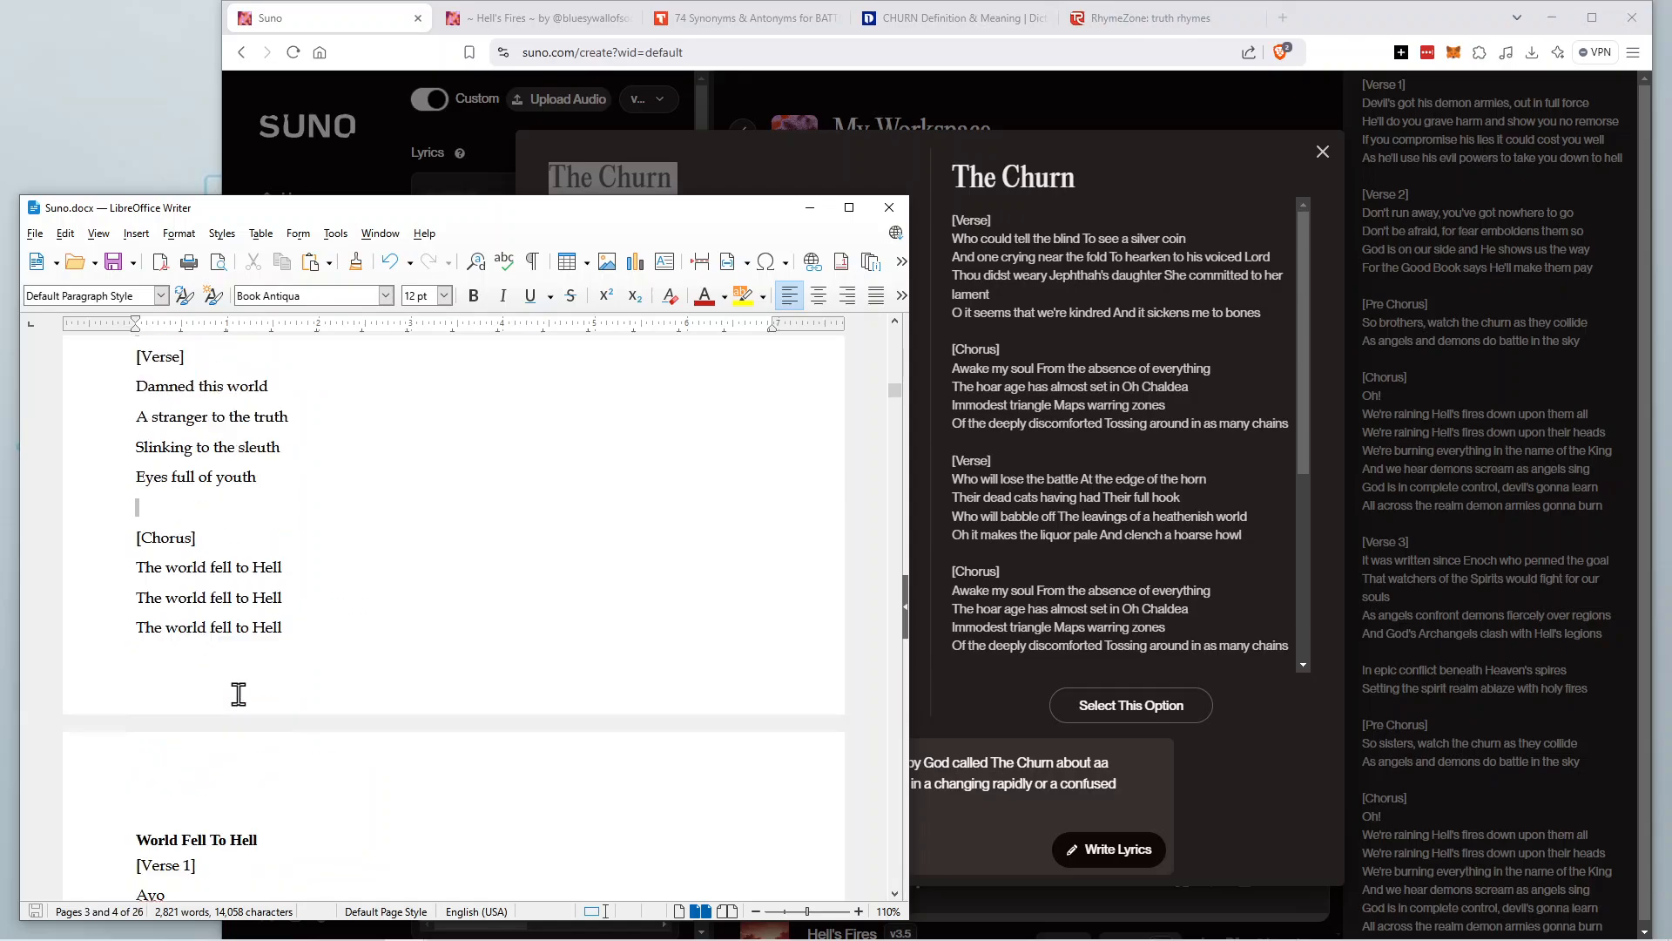
pyautogui.scroll(20, 238, 694)
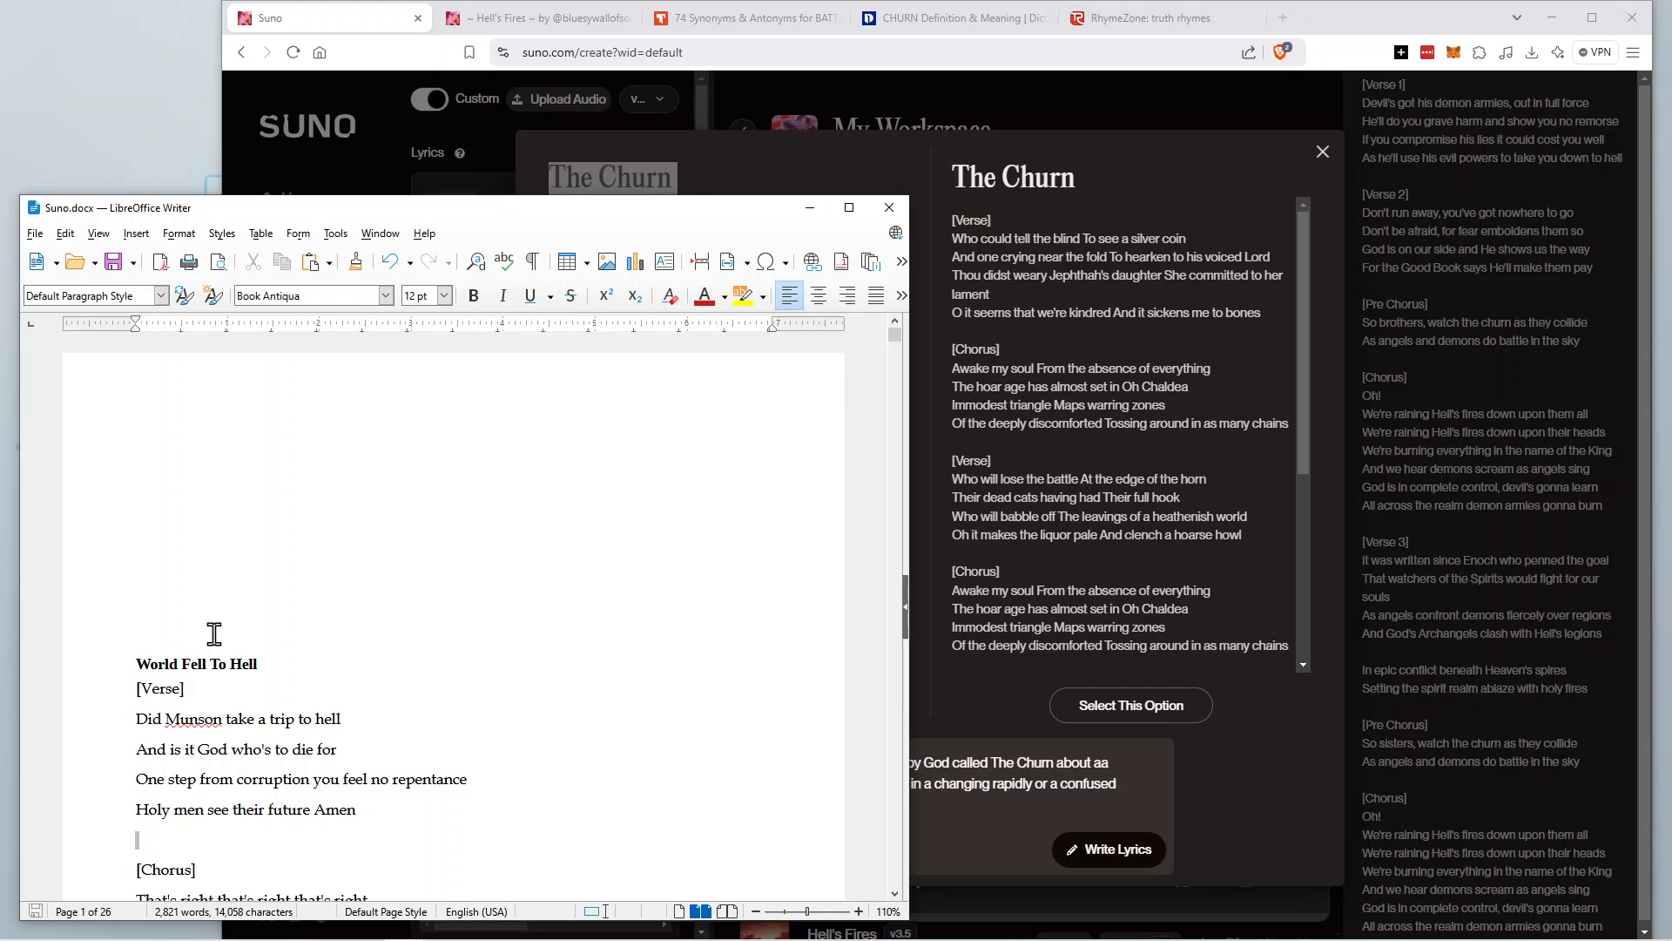
pyautogui.click(178, 617)
pyautogui.press('Return')
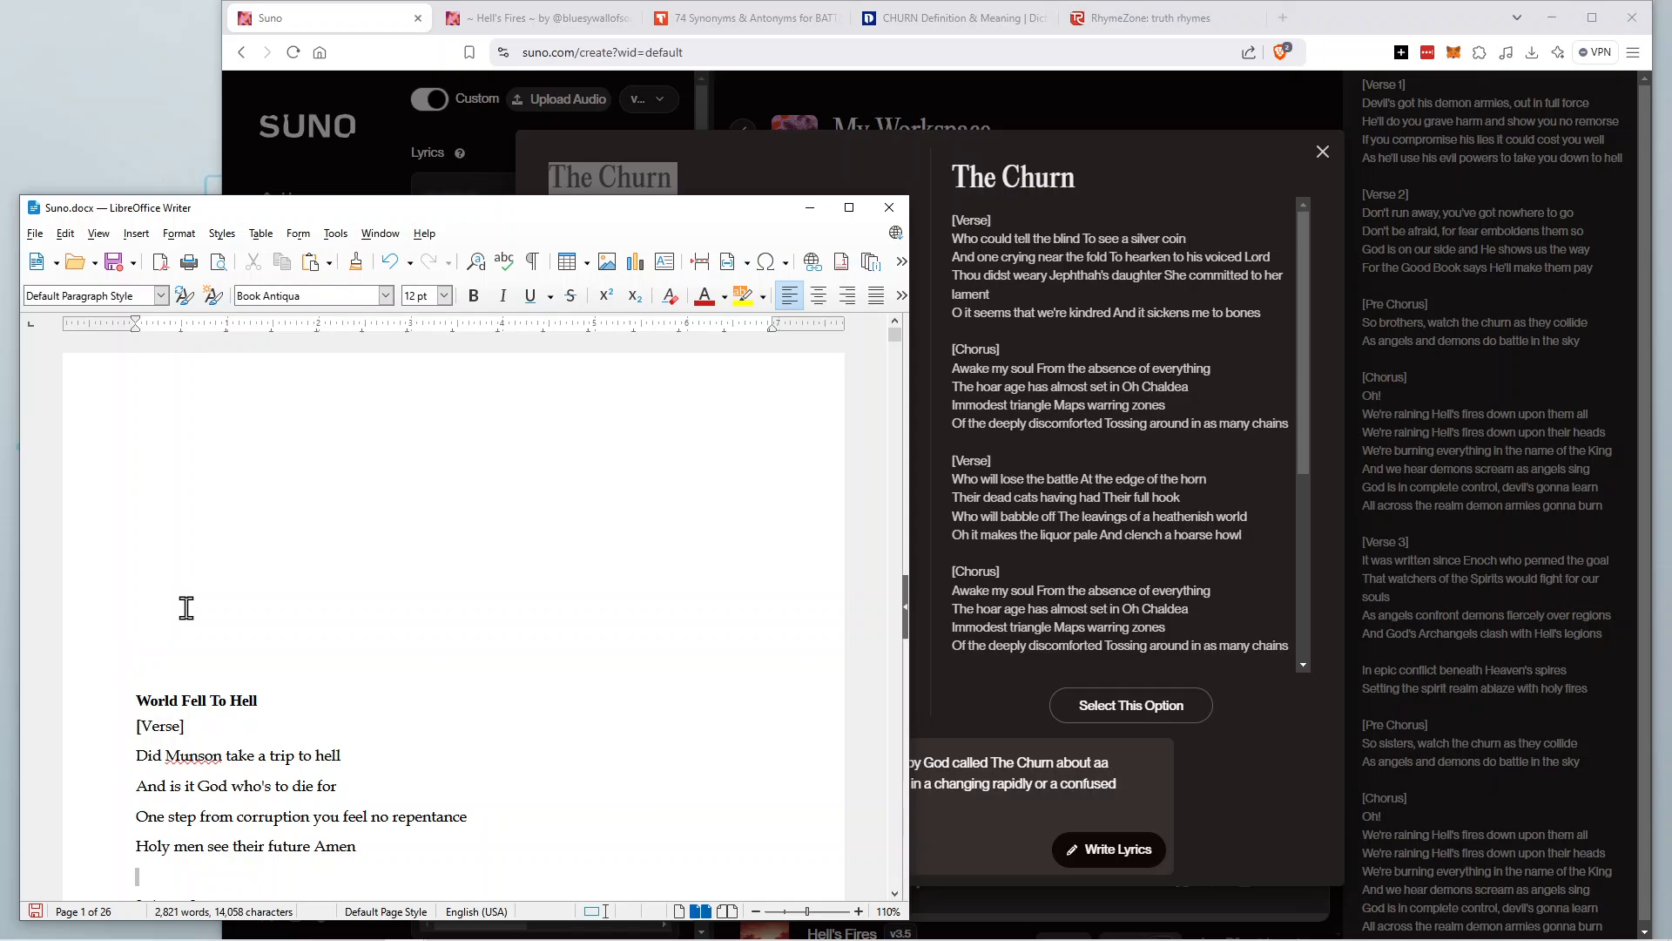
pyautogui.hotkey('ctrl', 'v')
pyautogui.scroll(5, 255, 690)
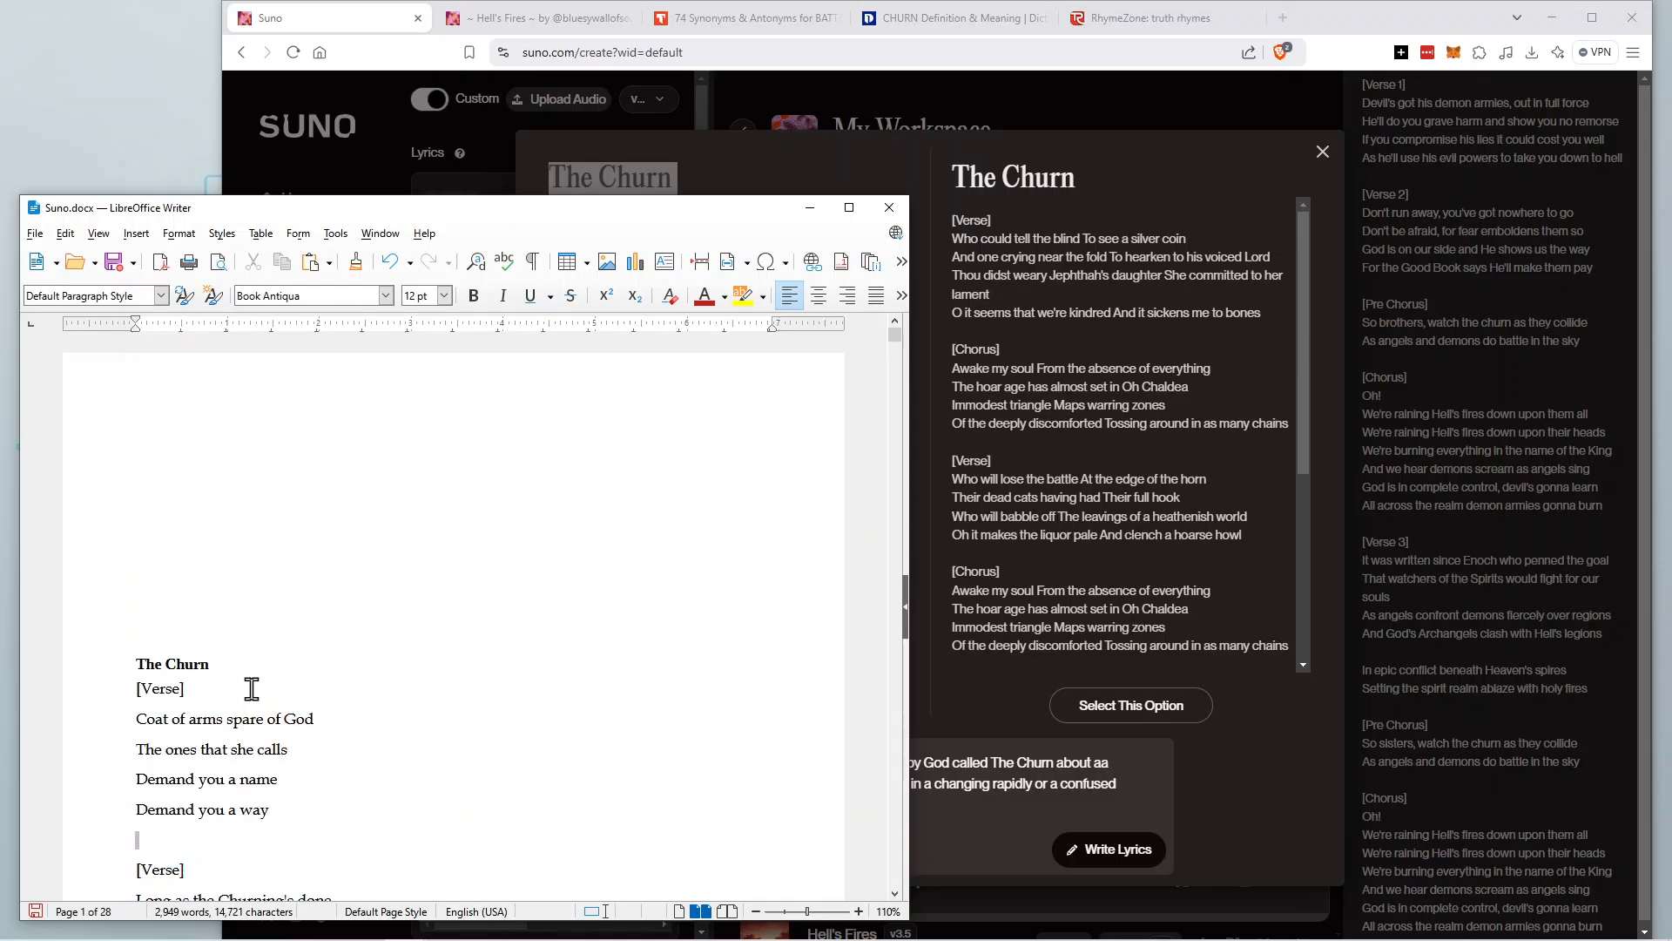
# Switch back to Suno and copy the title and lyrics of the version beginning "Who could tell the blind To see a silver coin".
pyautogui.click(948, 579)
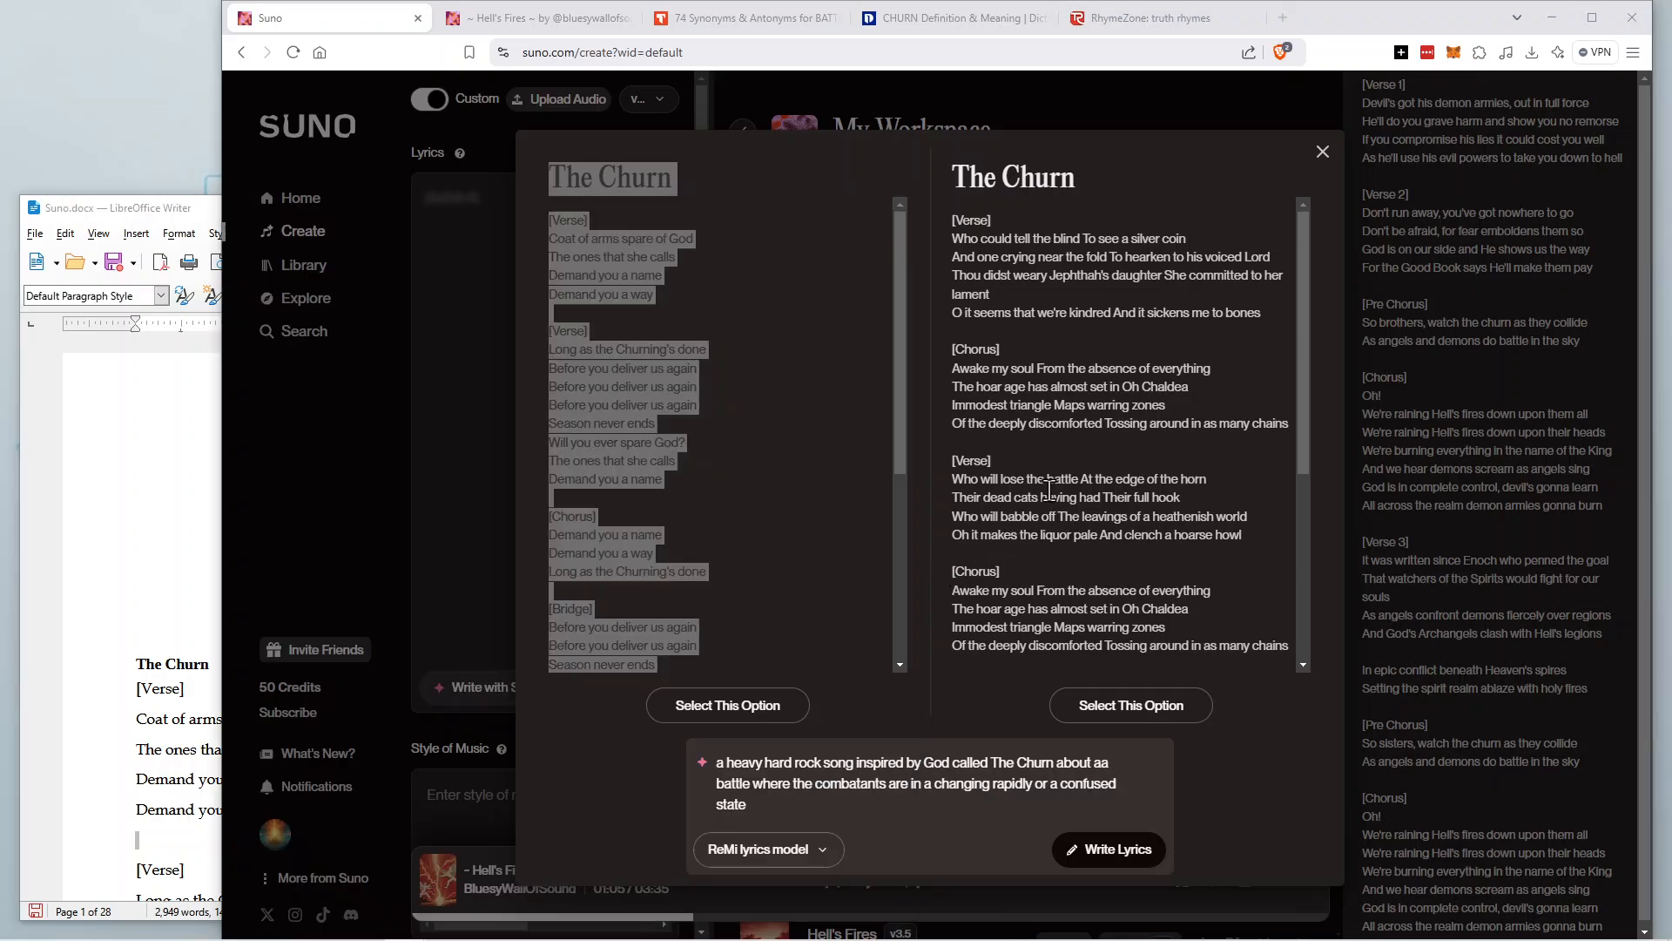
pyautogui.scroll(-4, 1063, 464)
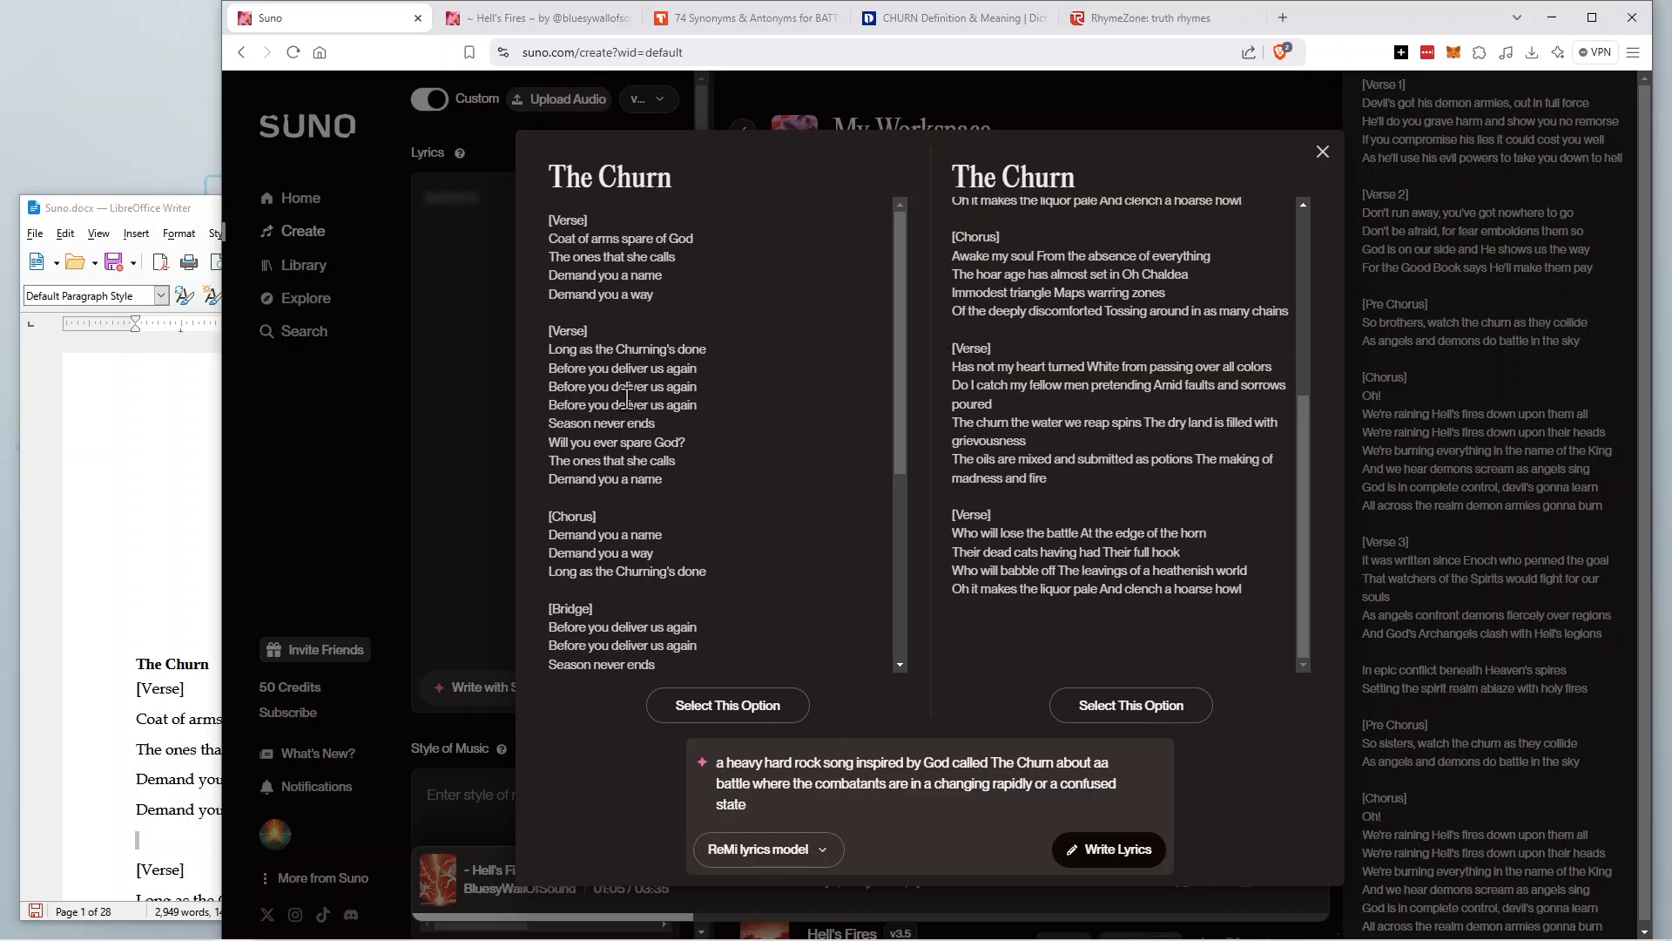
pyautogui.moveTo(1252, 589); pyautogui.dragTo(939, 174)
pyautogui.rightClick(992, 251)
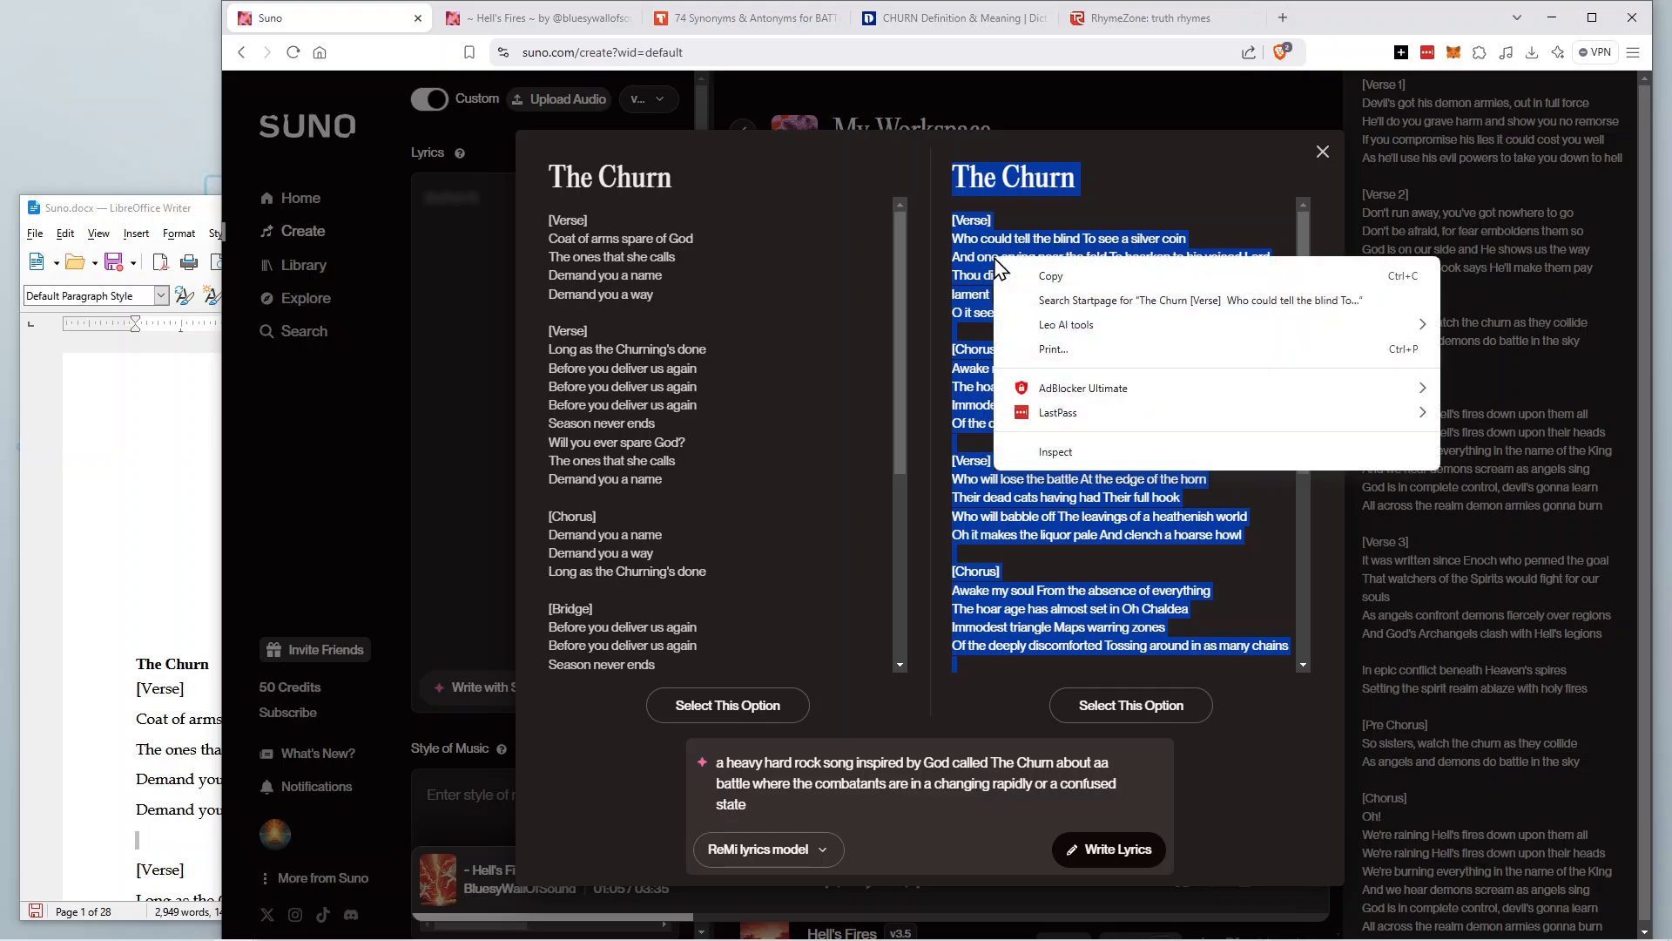
pyautogui.click(1050, 277)
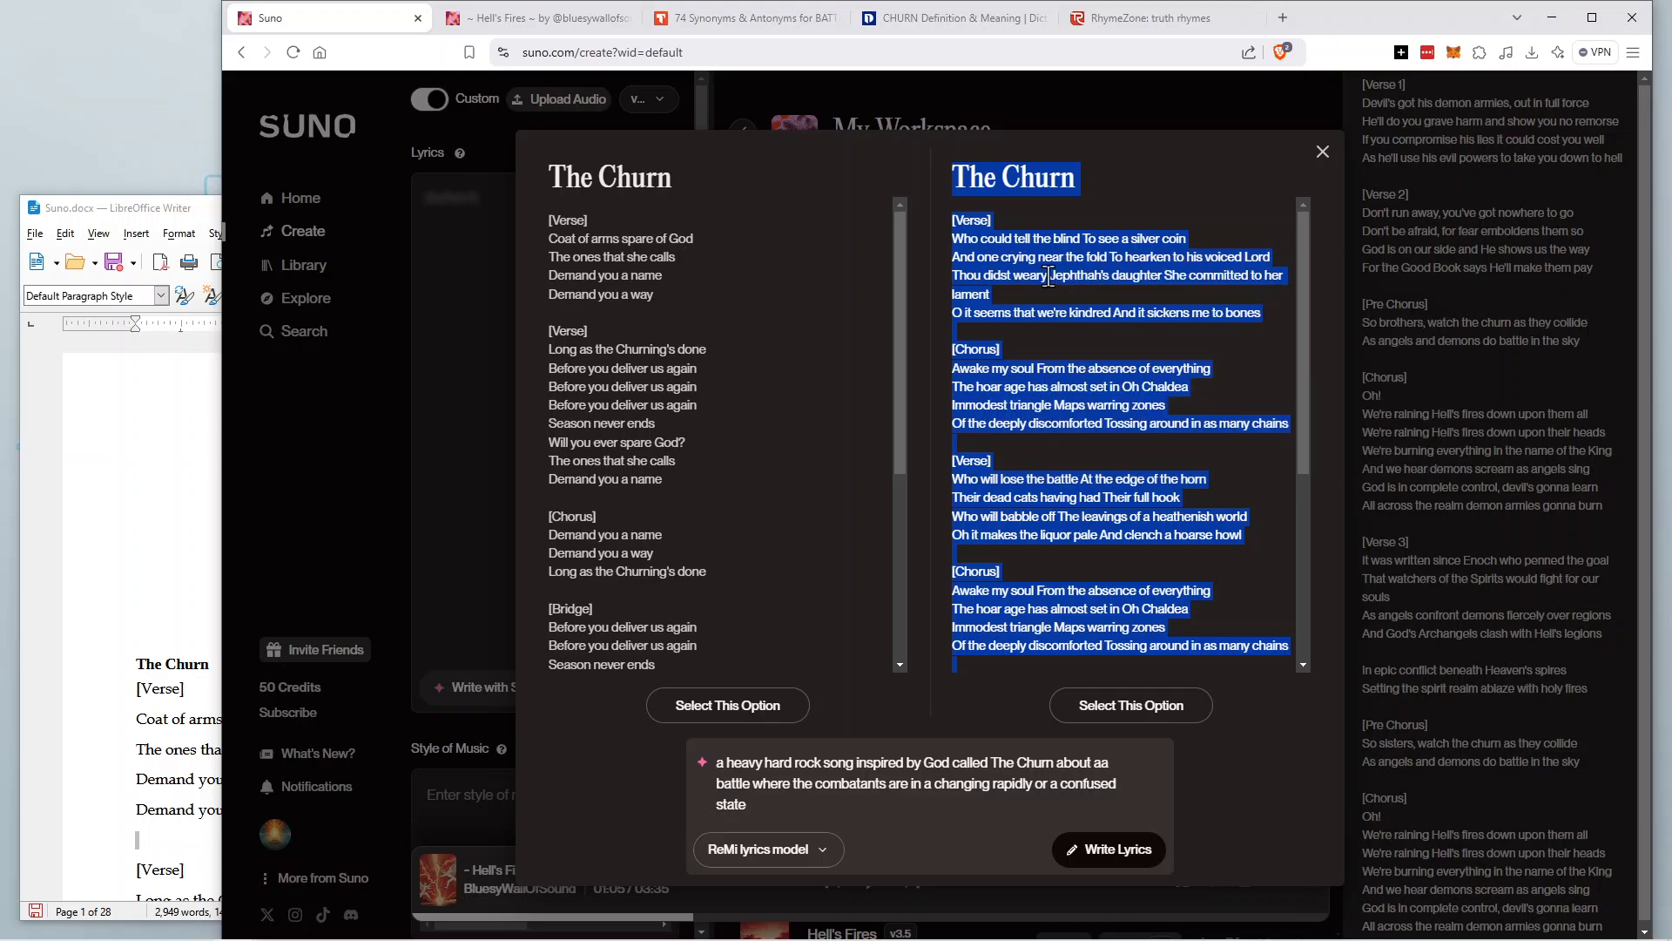
# Paste the second version of The Churn above the first one in Suno.docx.
pyautogui.click(152, 612)
pyautogui.rightClick(152, 613)
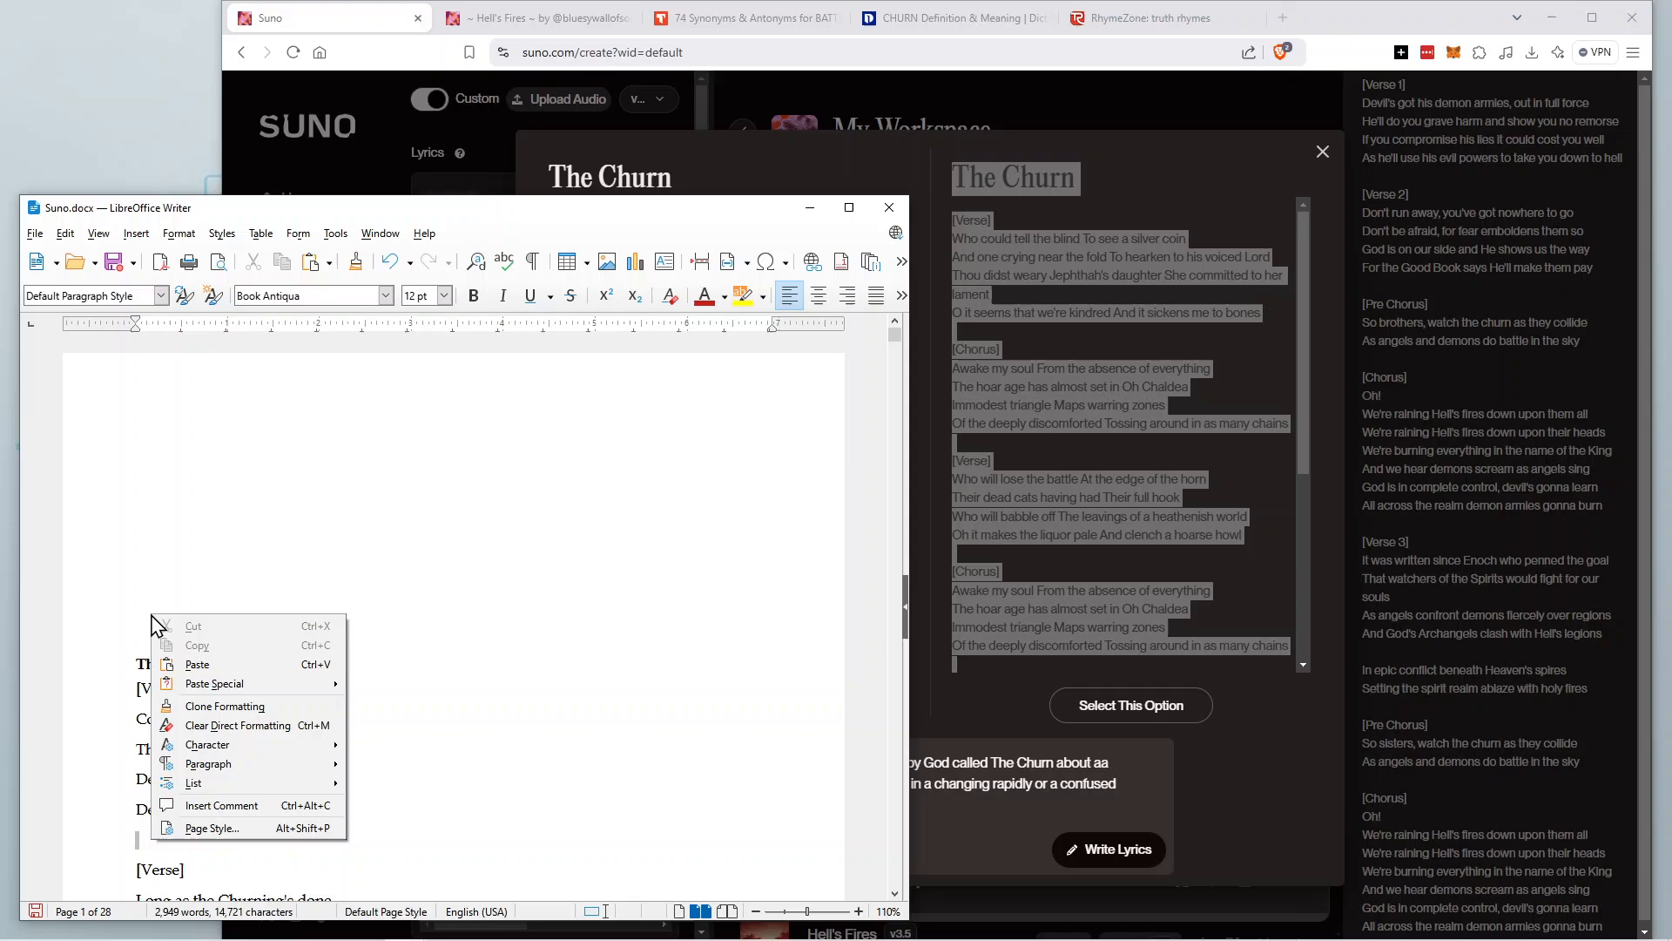
pyautogui.click(211, 659)
pyautogui.scroll(8, 209, 659)
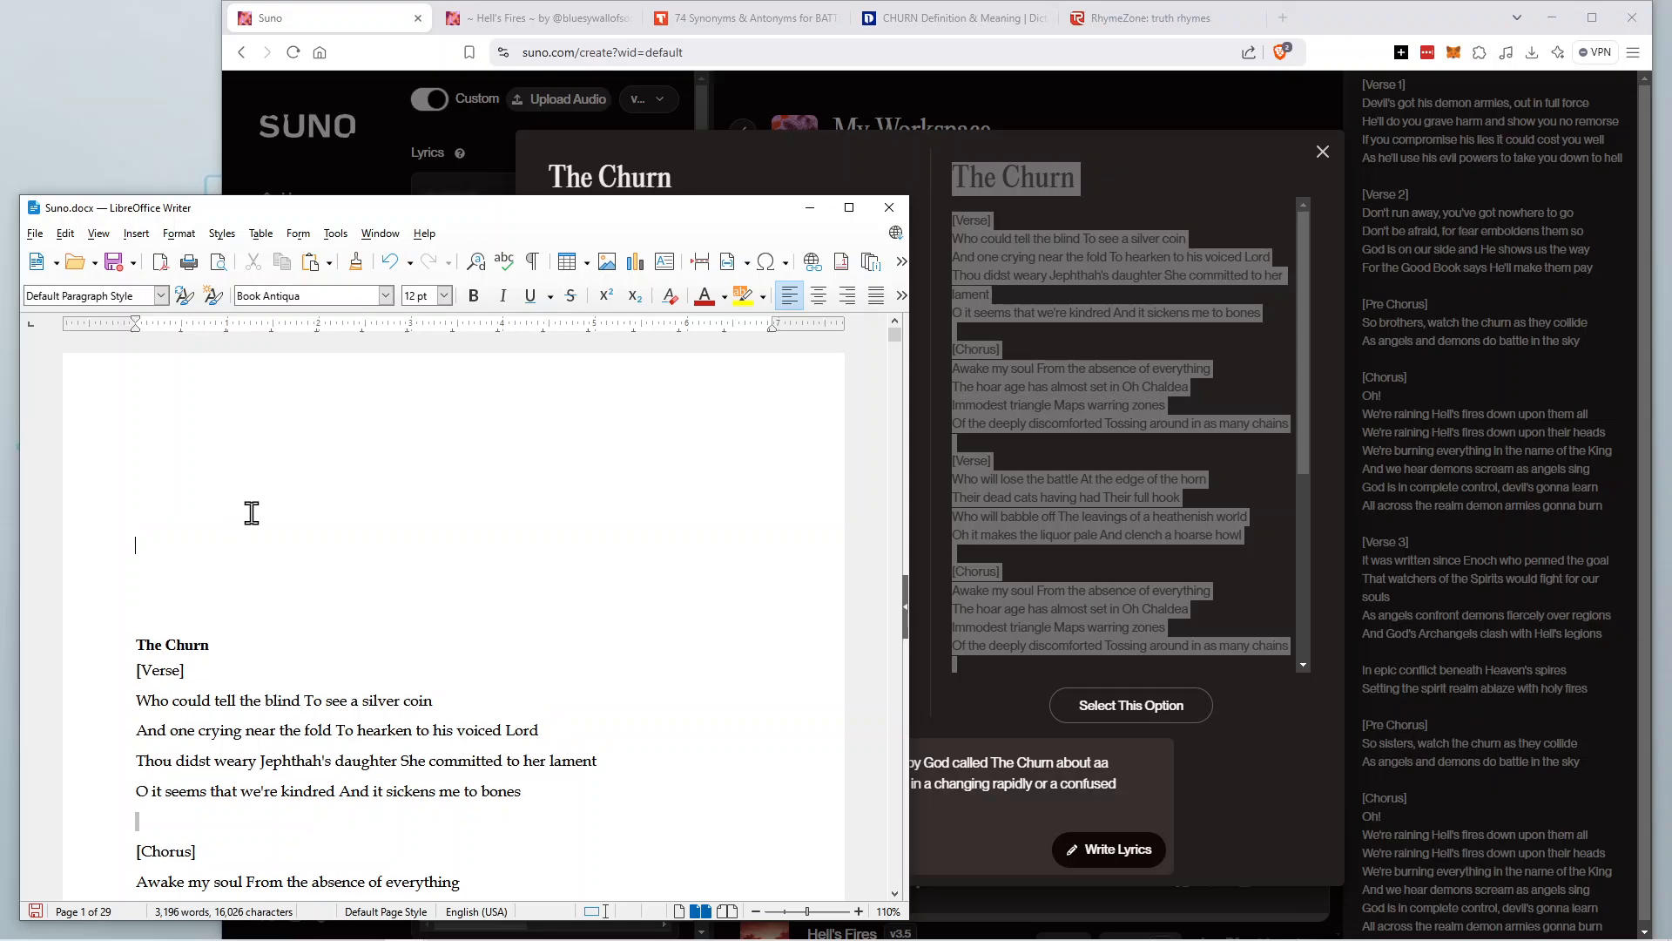
# Back in Suno, choose the "Who could tell the blind" version as the song's lyrics and widen the song creation area.
pyautogui.click(1042, 431)
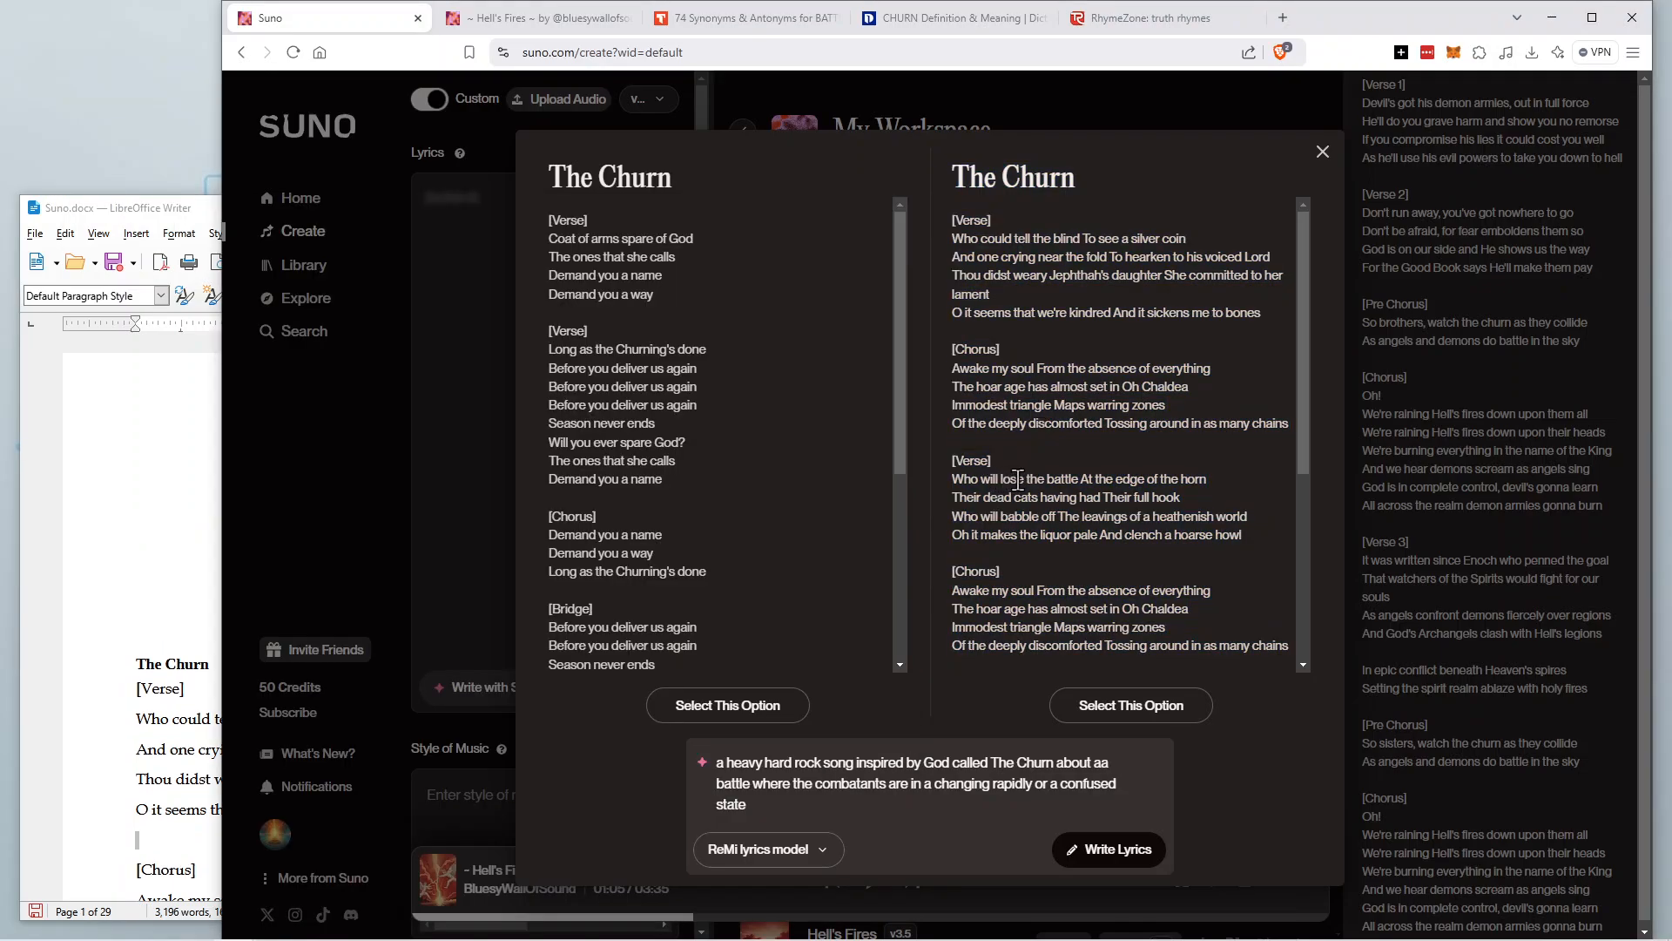
pyautogui.click(1131, 705)
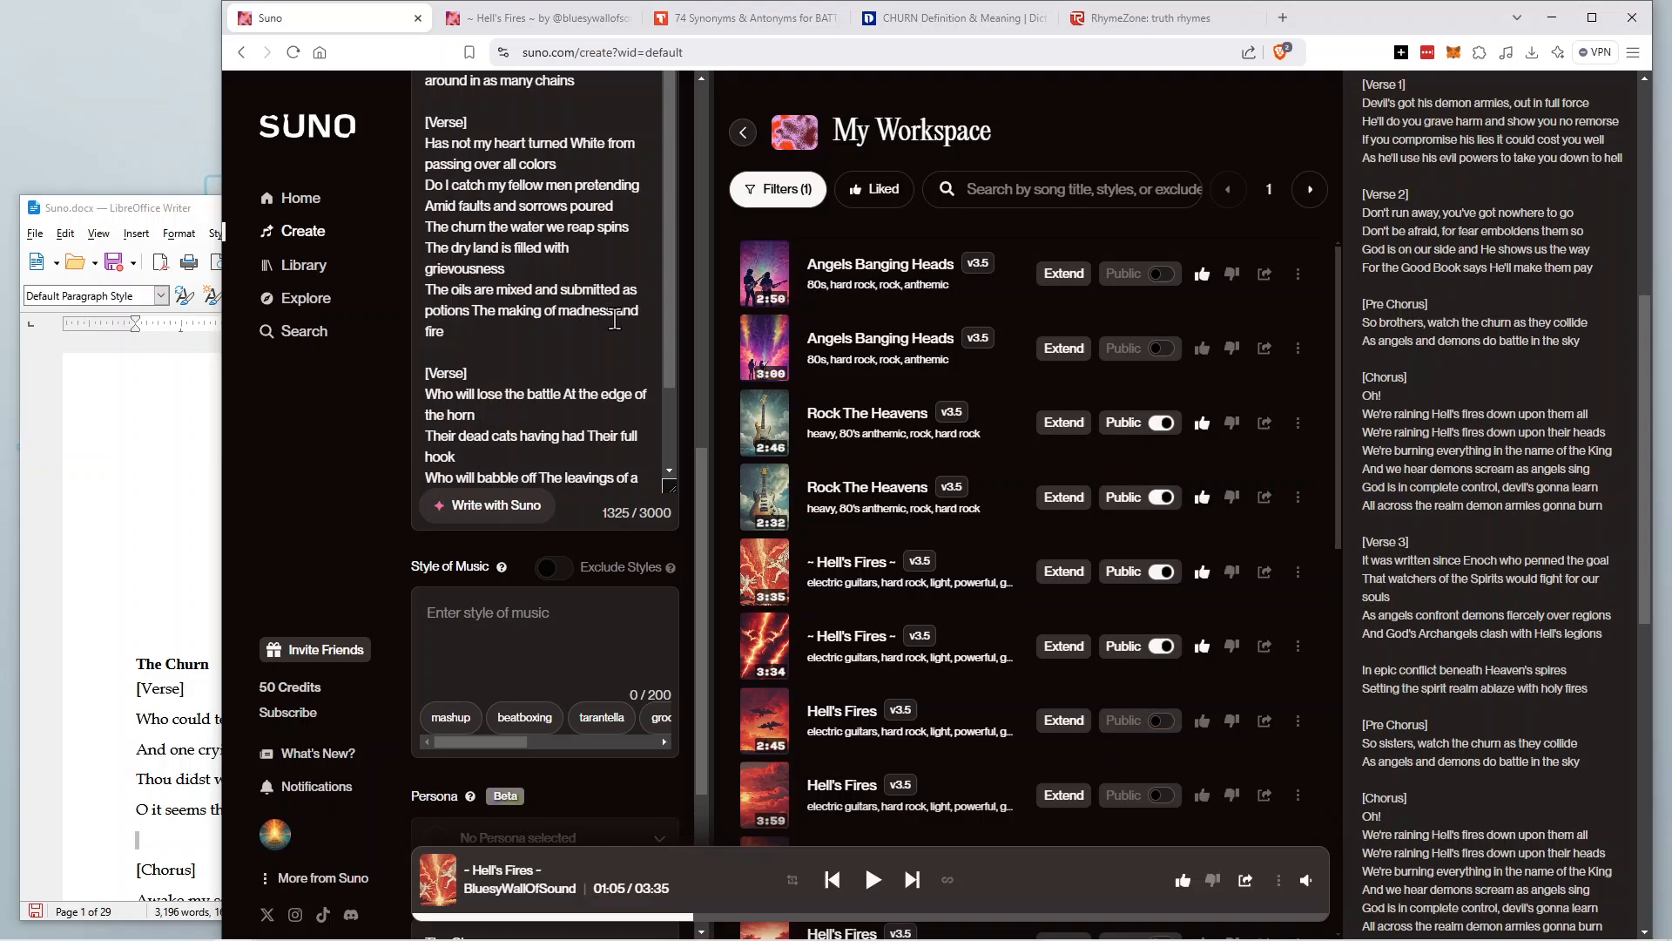
pyautogui.moveTo(702, 409); pyautogui.dragTo(834, 409)
pyautogui.scroll(10, 670, 351)
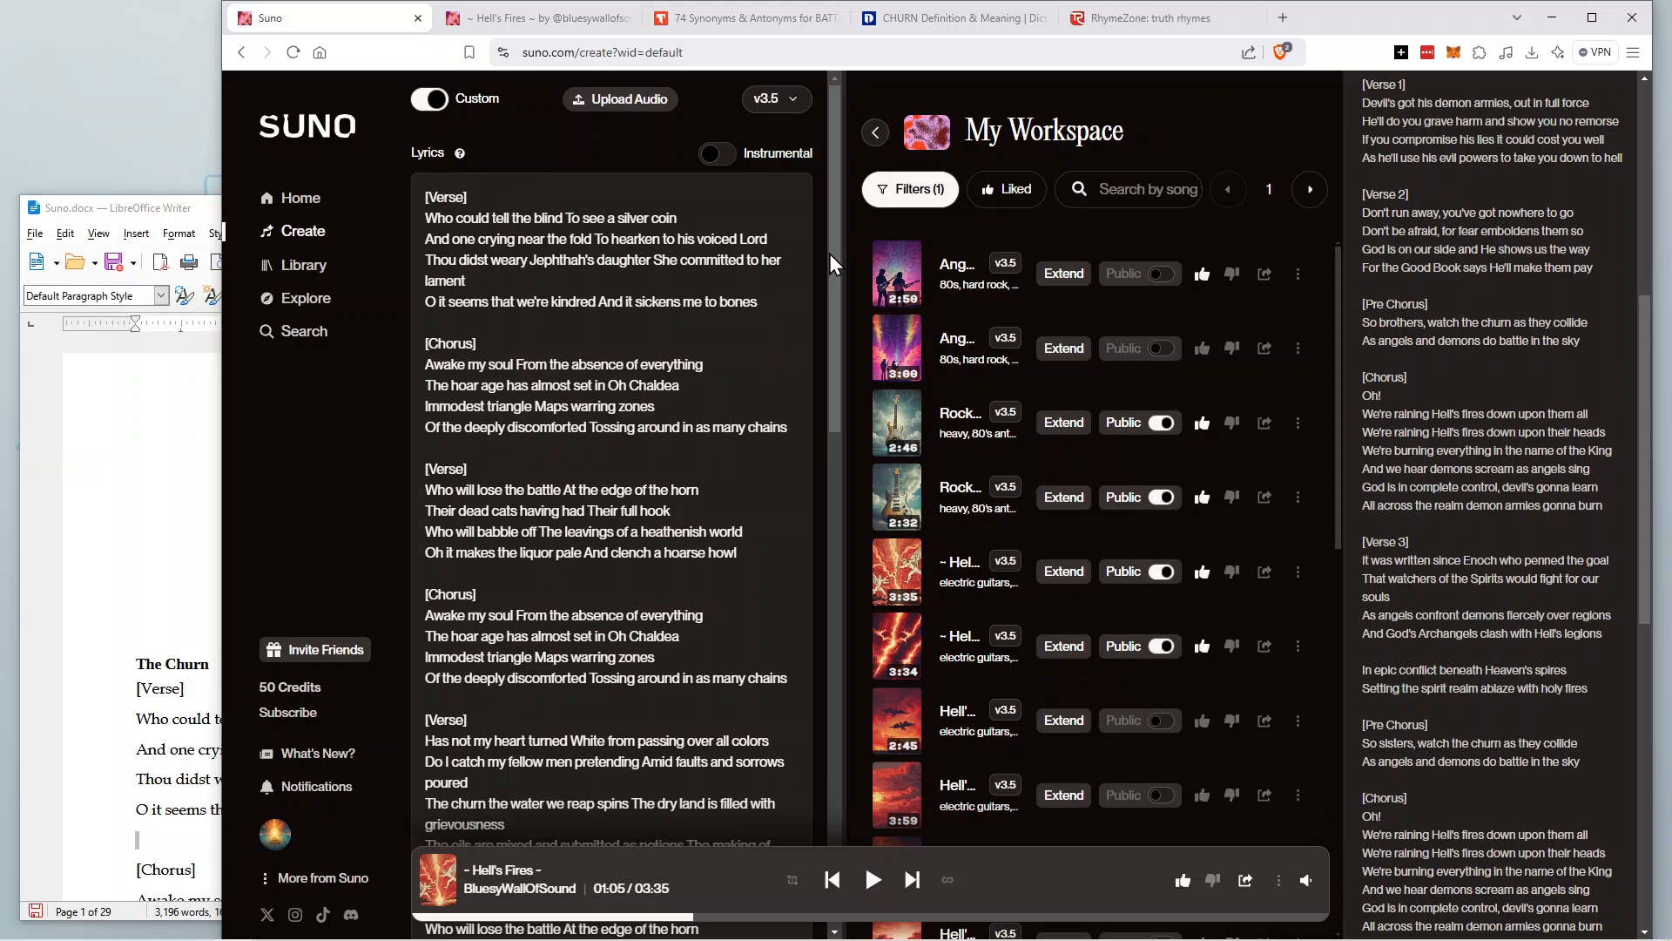
# In the song lyrics, label the first verse [Verse 1], add a [Verse 2] heading below it and insert [Intro] at the top.
pyautogui.moveTo(833, 249)
pyautogui.mouseDown()
pyautogui.moveTo(823, 453)
pyautogui.moveTo(828, 258)
pyautogui.mouseUp()
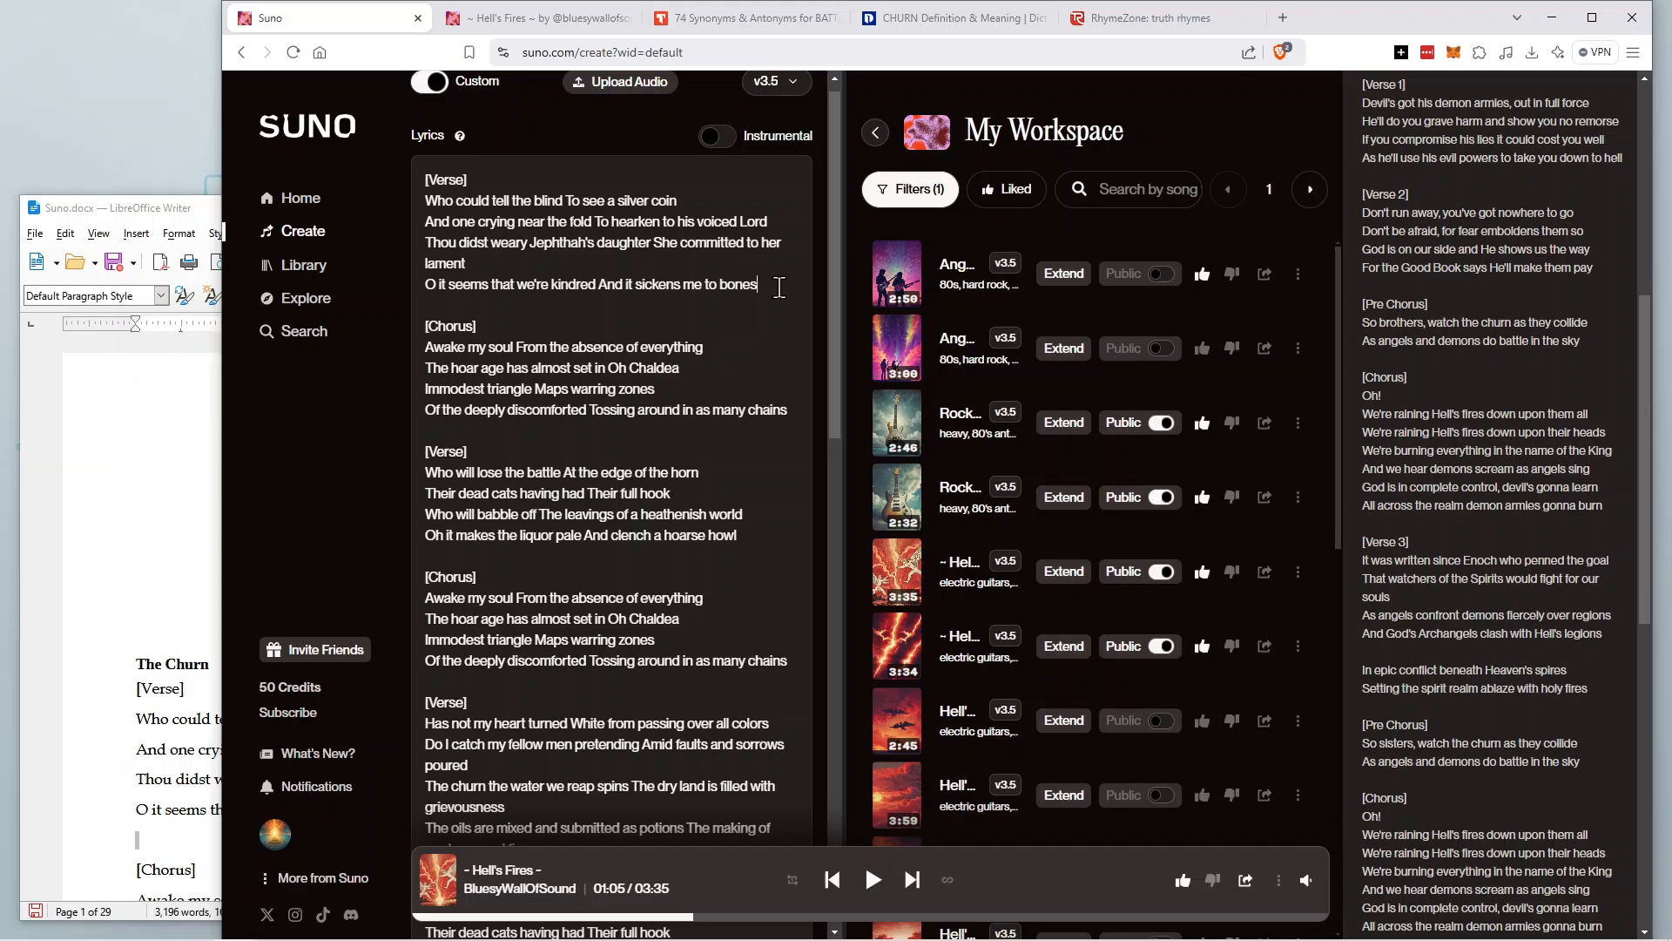
pyautogui.press('Return')
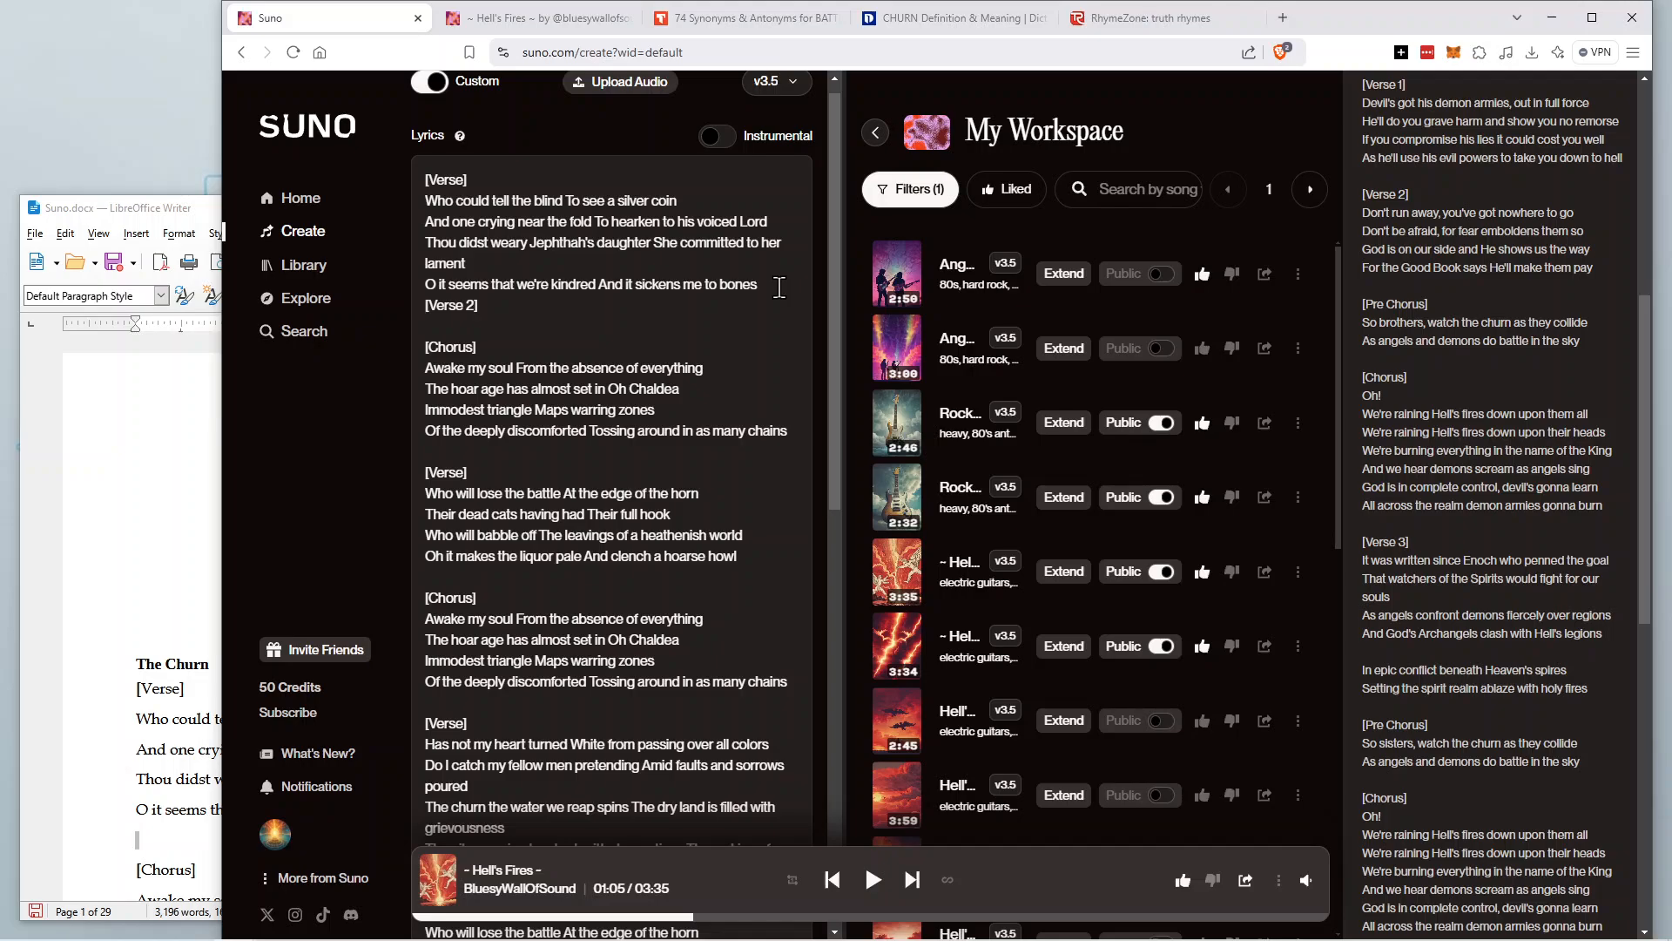
pyautogui.press('Return')
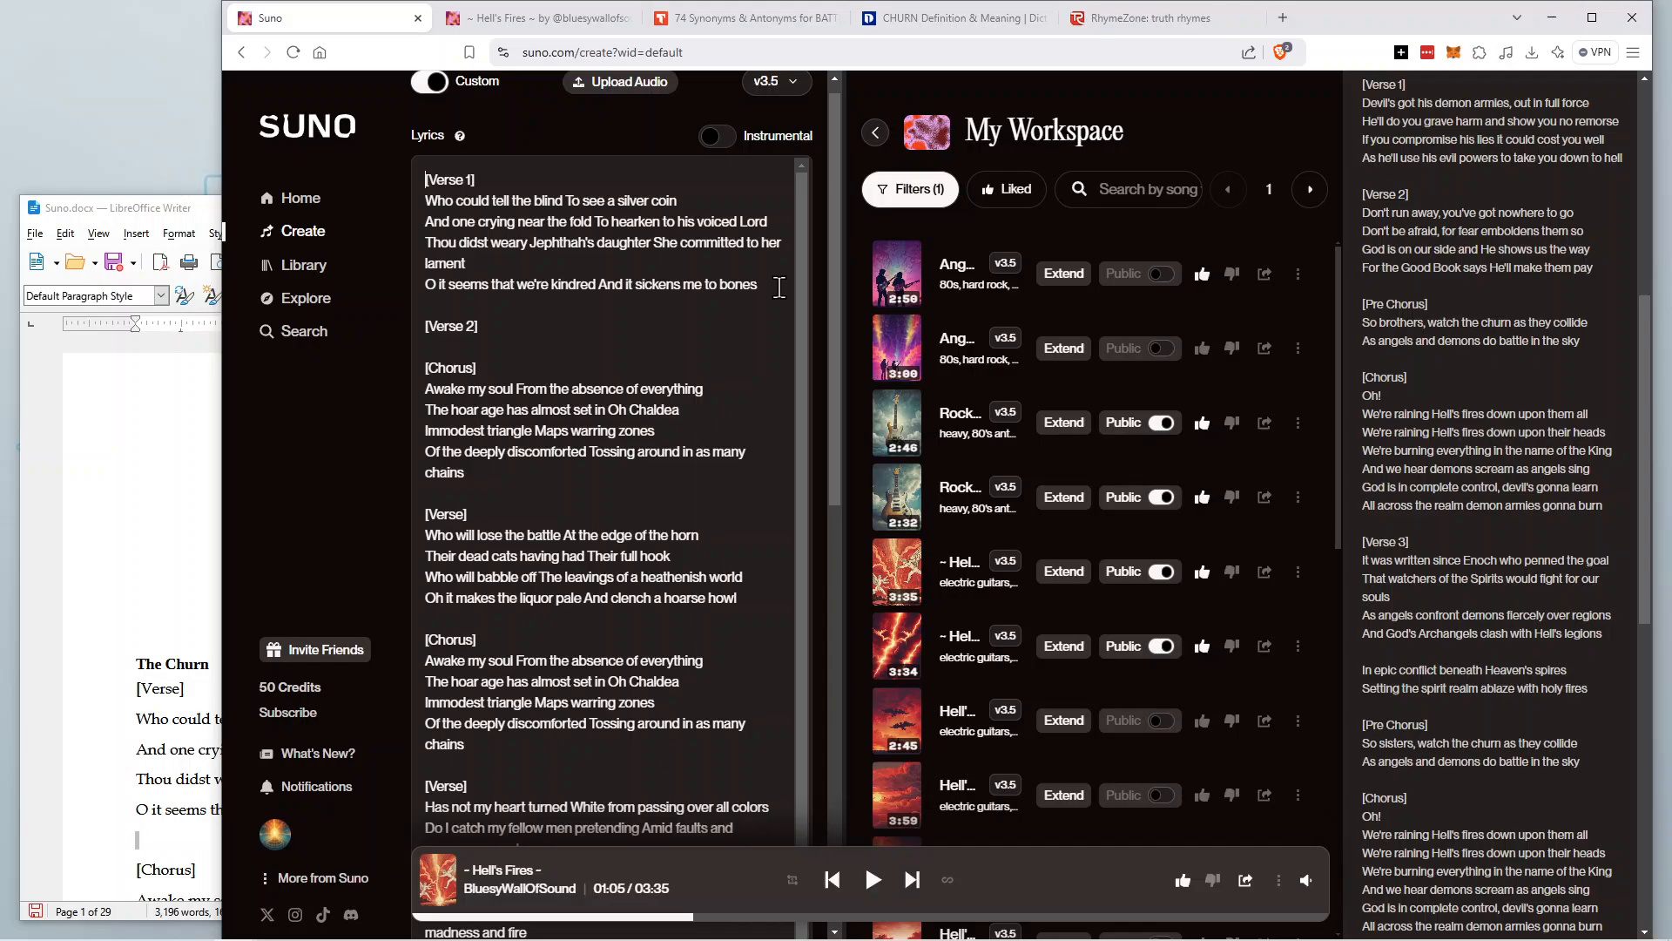
pyautogui.press('Return')
pyautogui.press('Return')
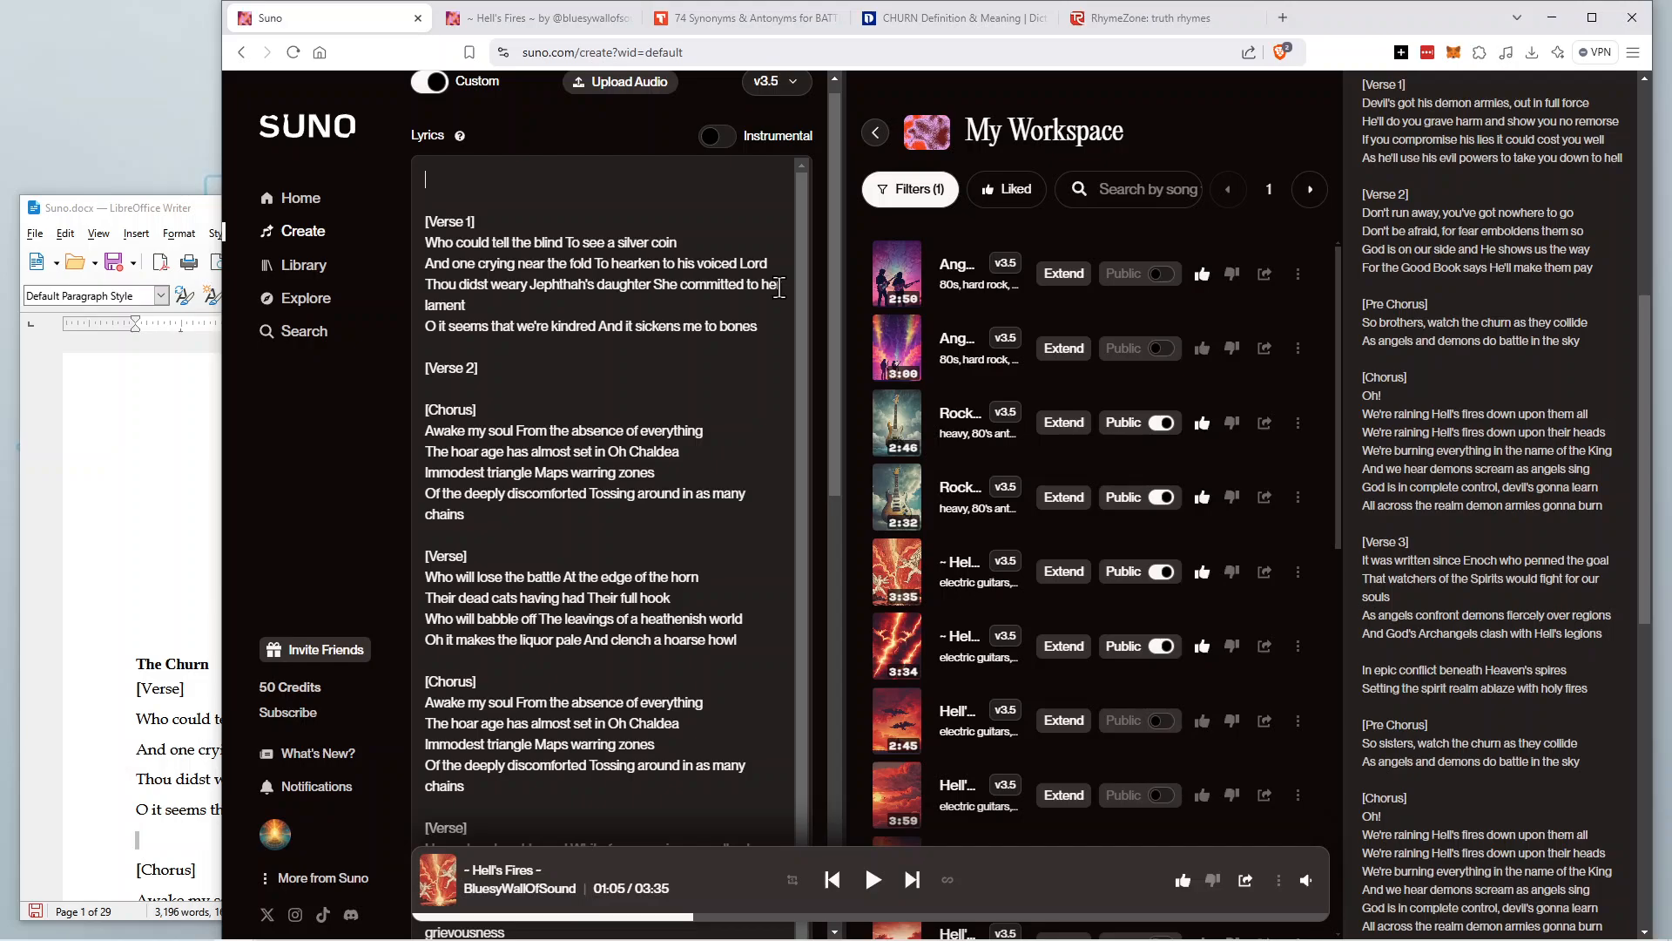
pyautogui.write('[Intro')
# Move the four lines starting "Who will lose the battle" from the later verse to under the [Verse 2] heading.
pyautogui.moveTo(738, 640); pyautogui.dragTo(426, 579)
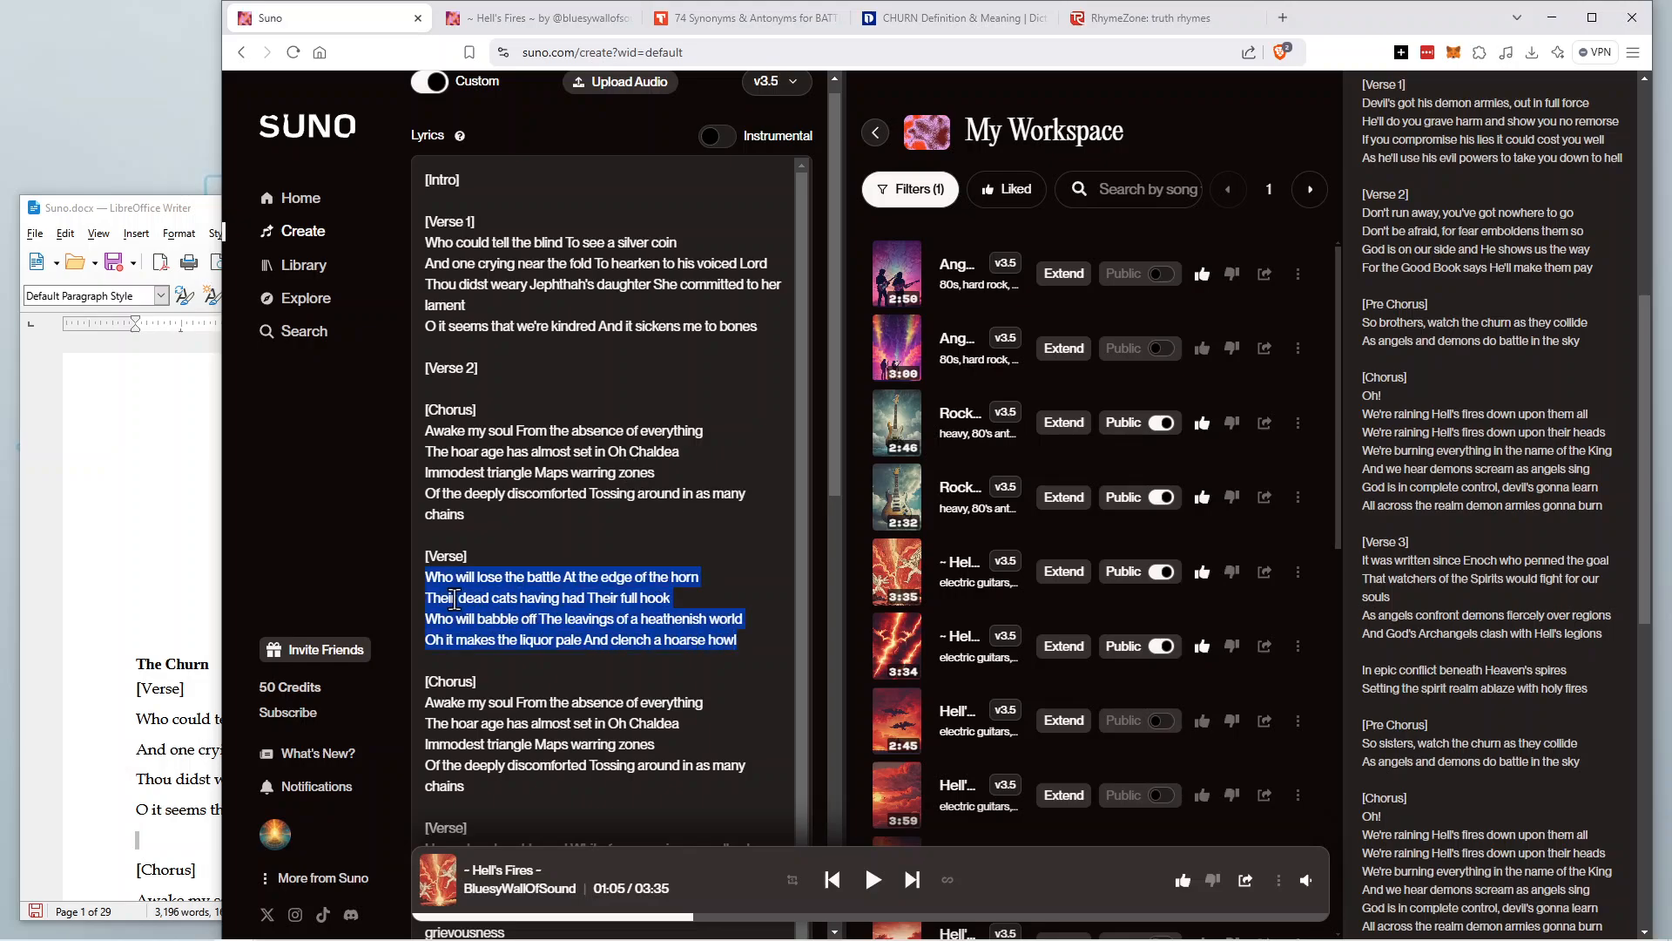
pyautogui.rightClick(454, 597)
pyautogui.click(540, 203)
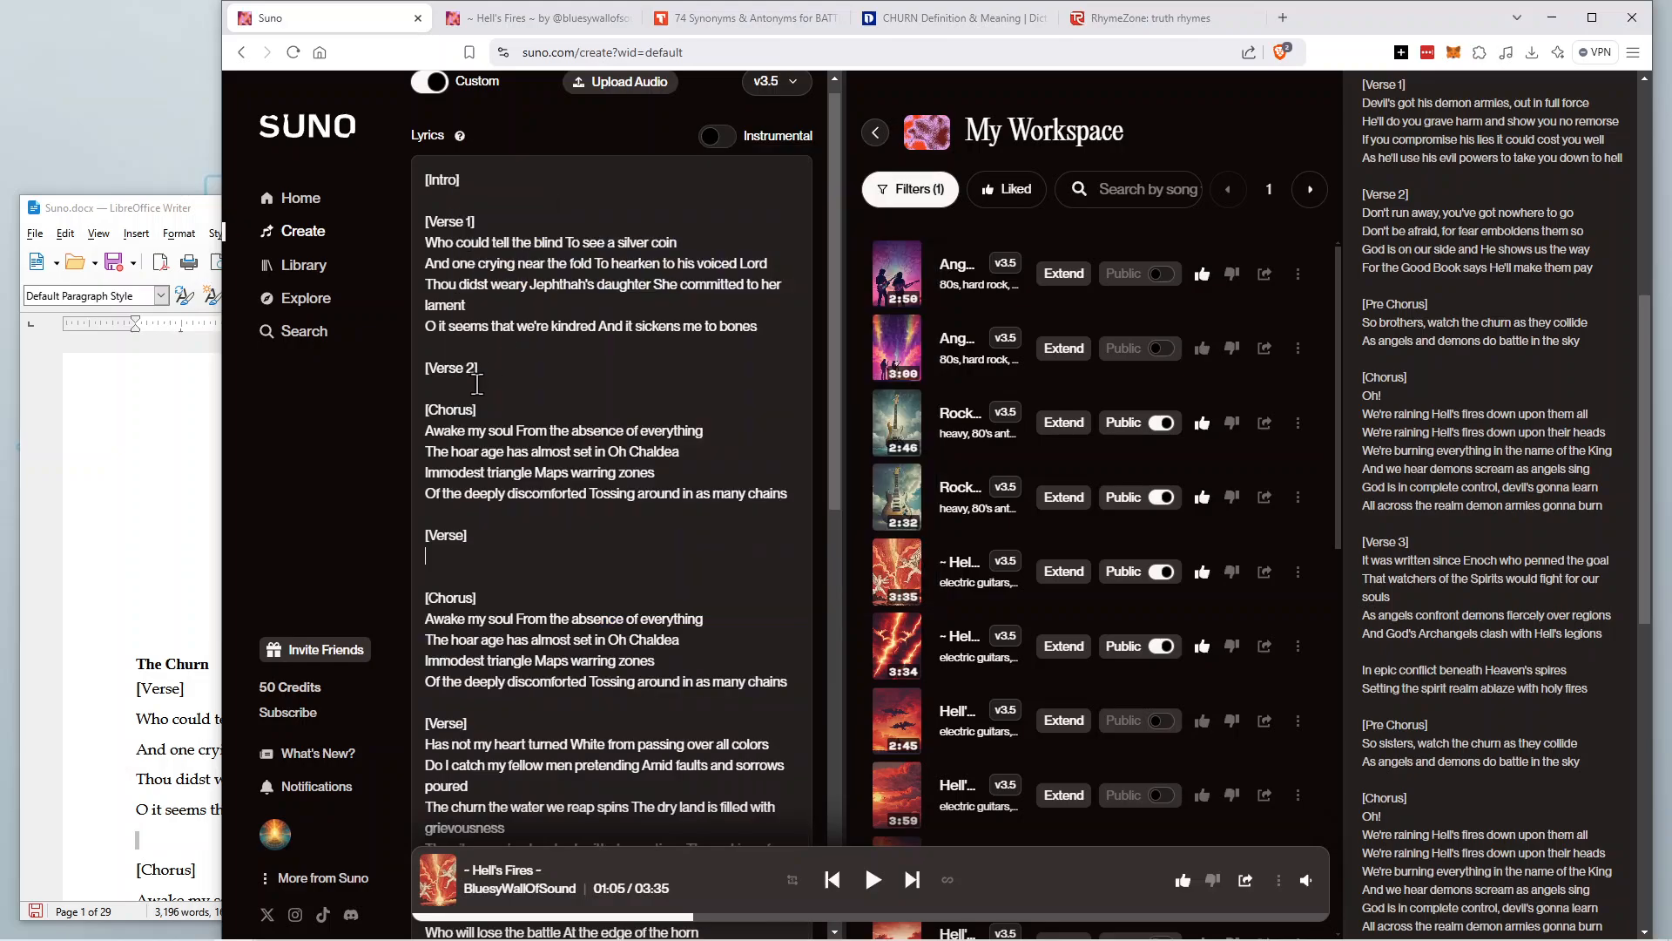
pyautogui.click(500, 367)
pyautogui.press('Return')
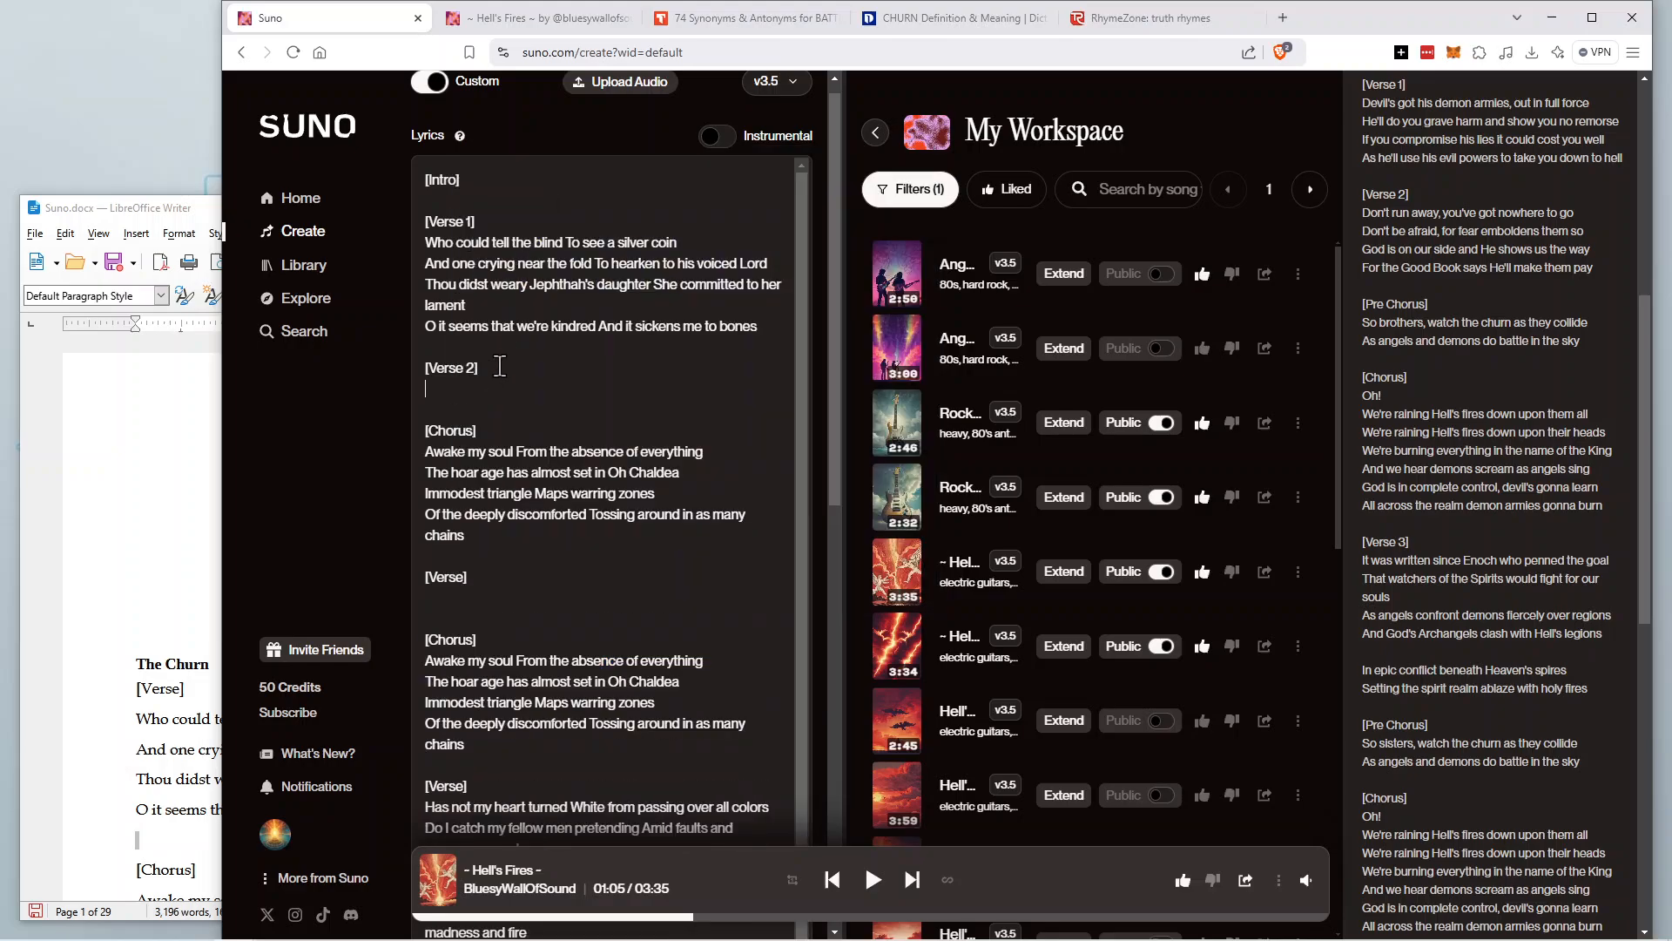
pyautogui.hotkey('ctrl', 'v')
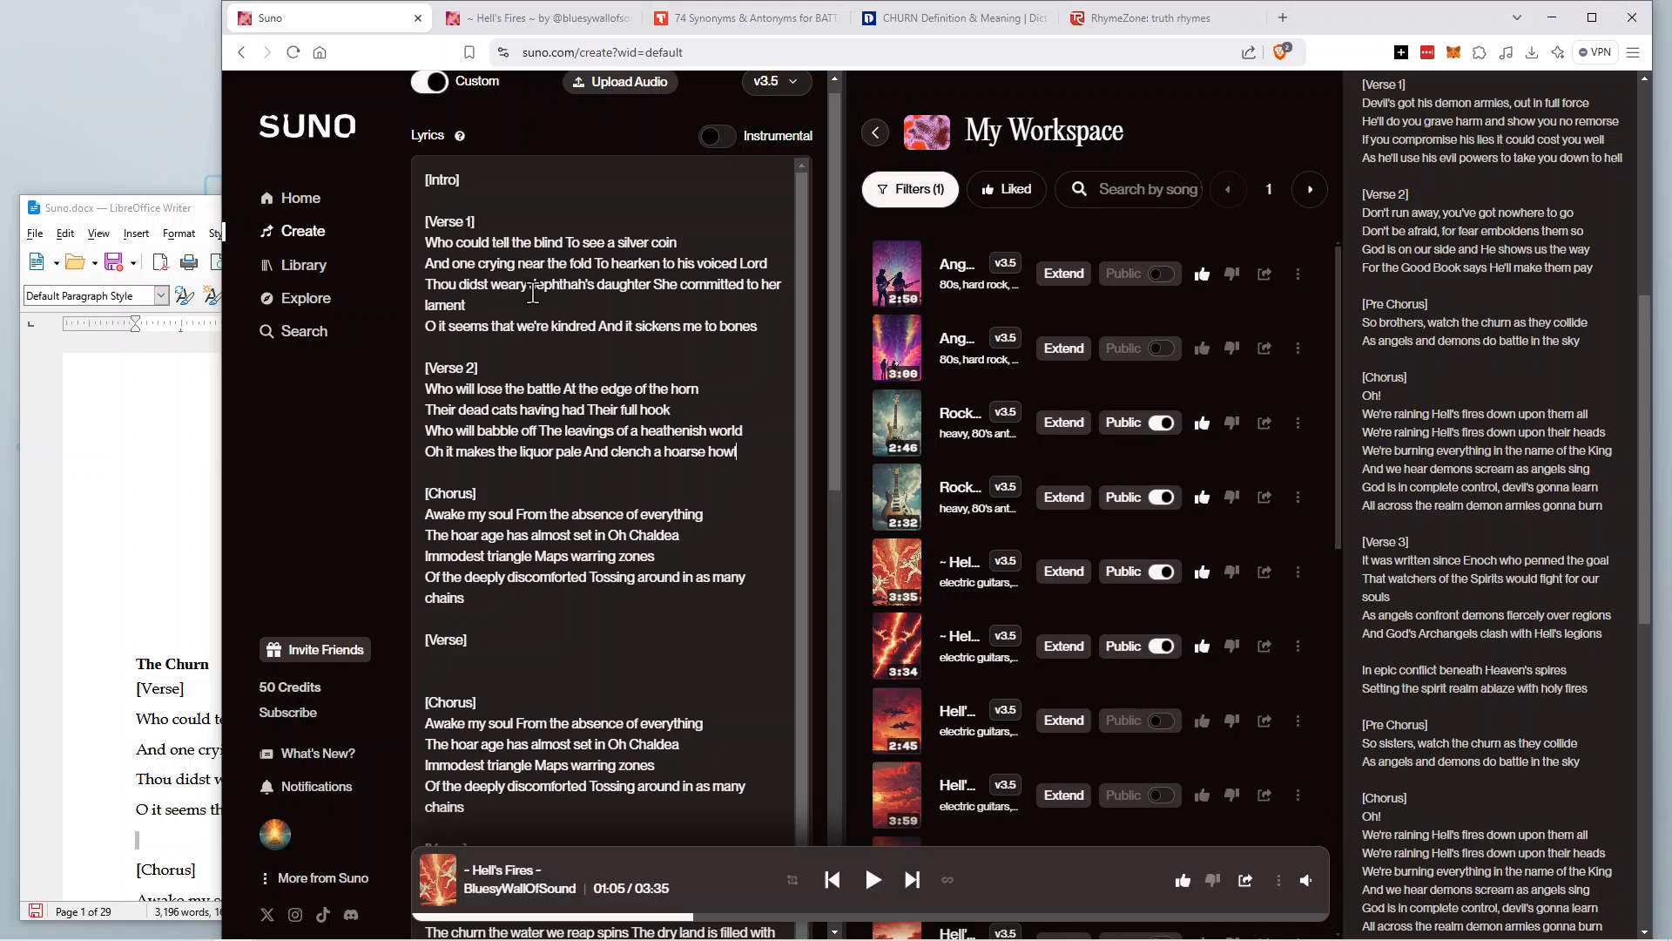
# Go to page 2 of the workspace songs and enlarge the browser window and song list to show full titles.
pyautogui.scroll(-3, 1039, 478)
pyautogui.scroll(-6, 1039, 478)
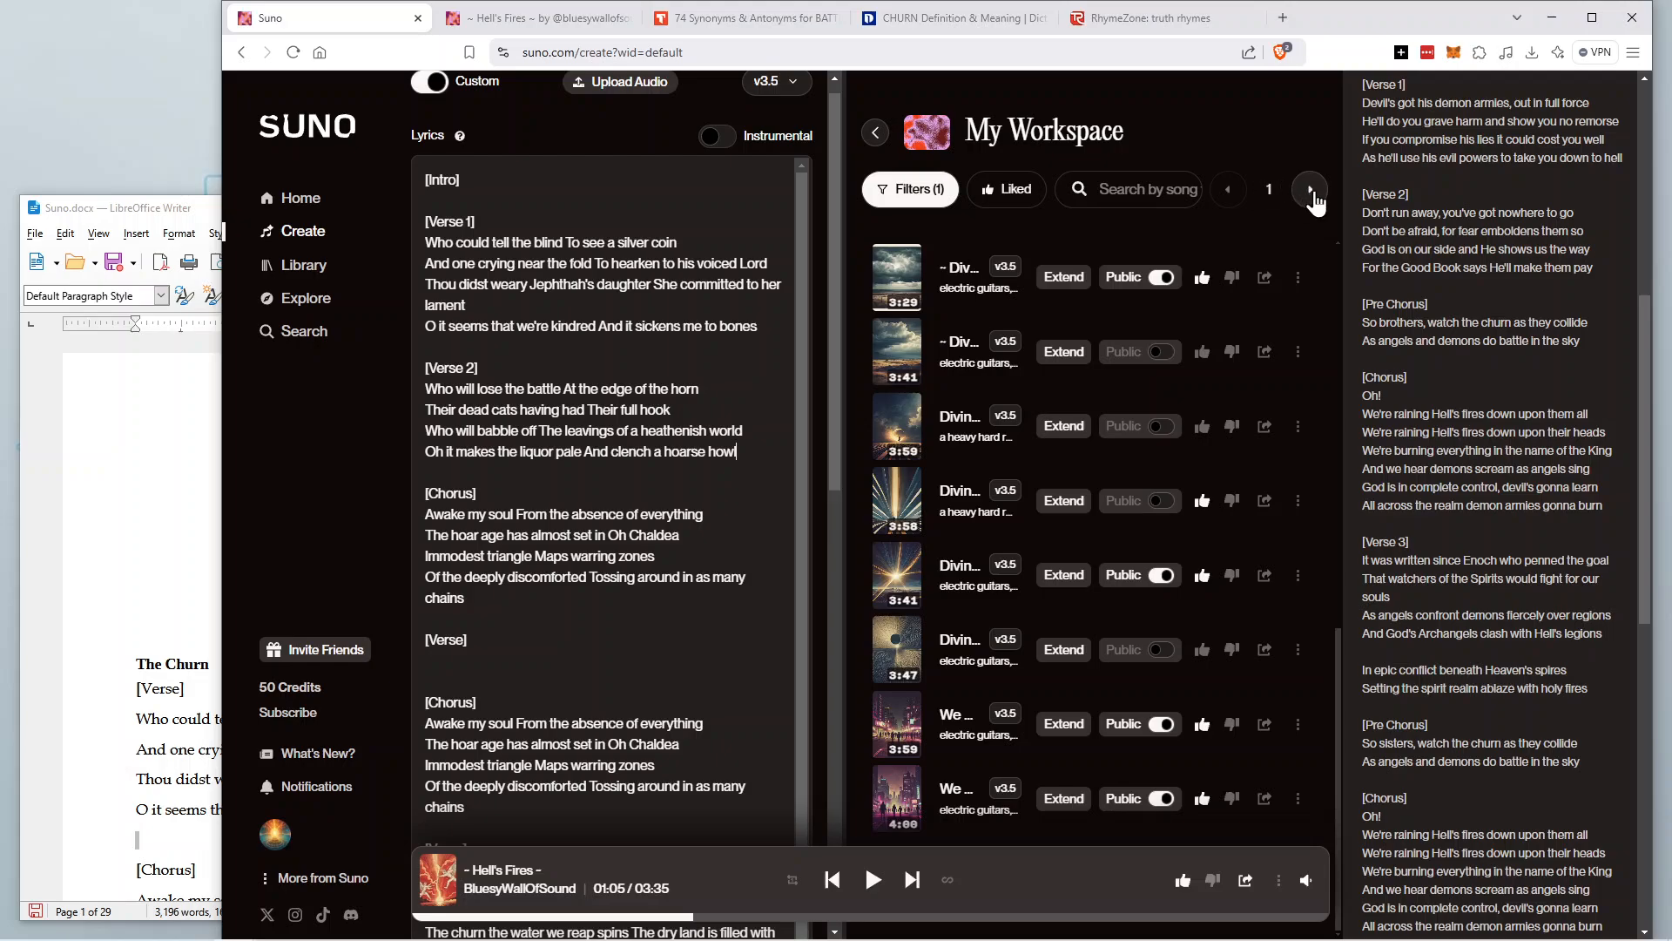
pyautogui.click(1310, 190)
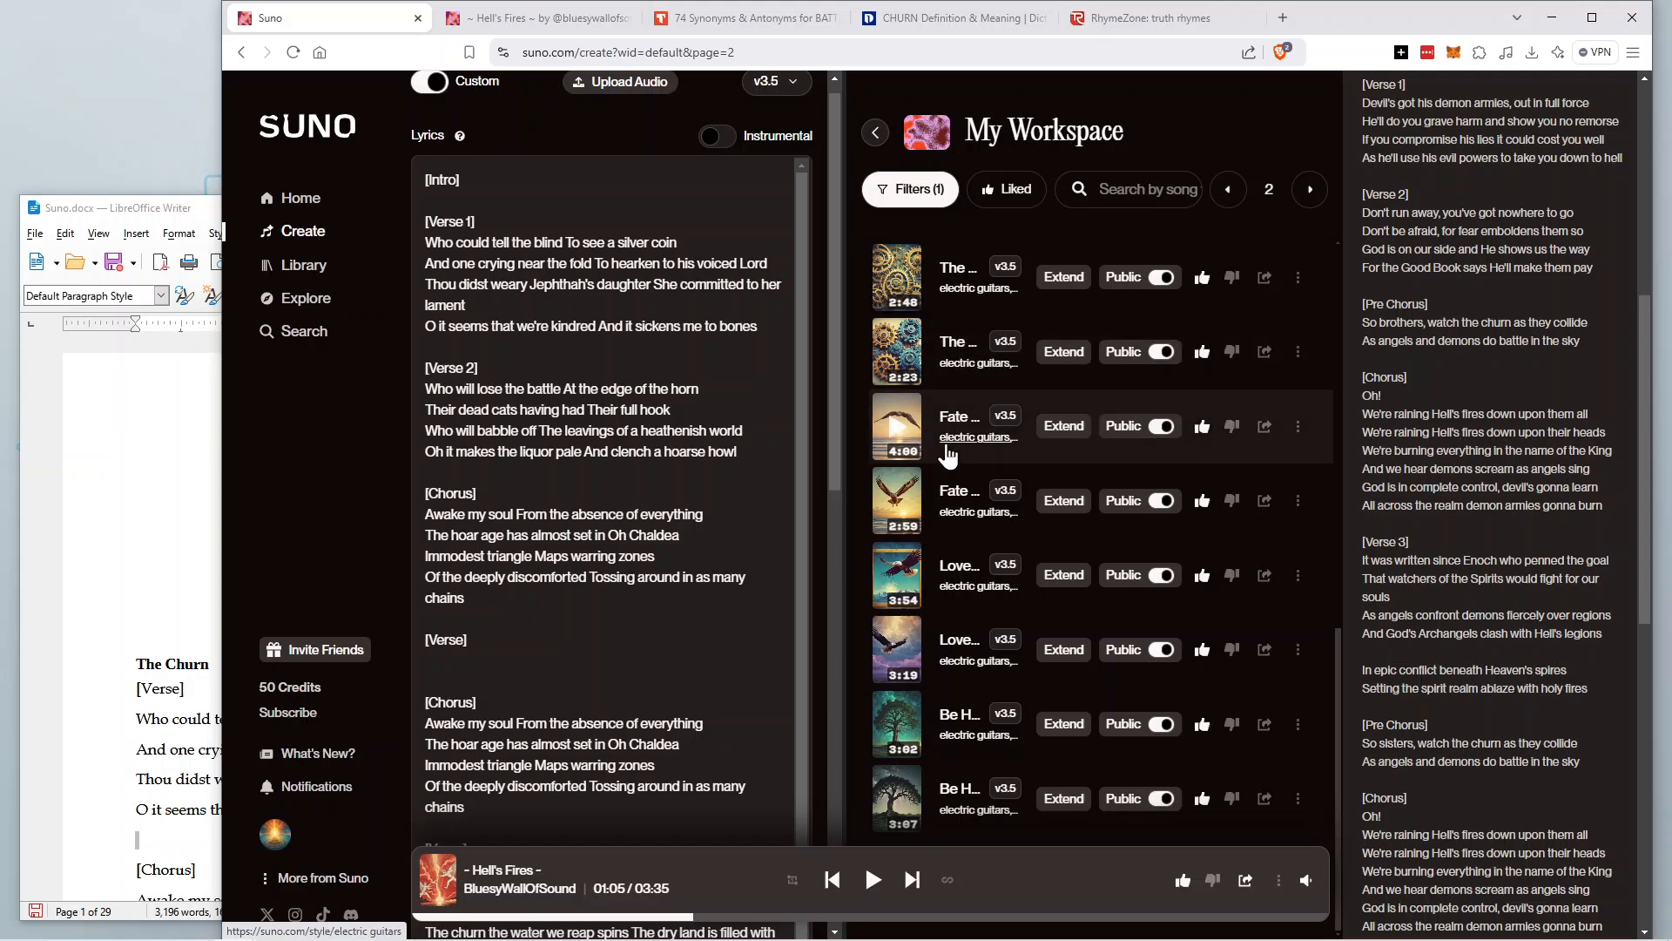
pyautogui.click(1592, 24)
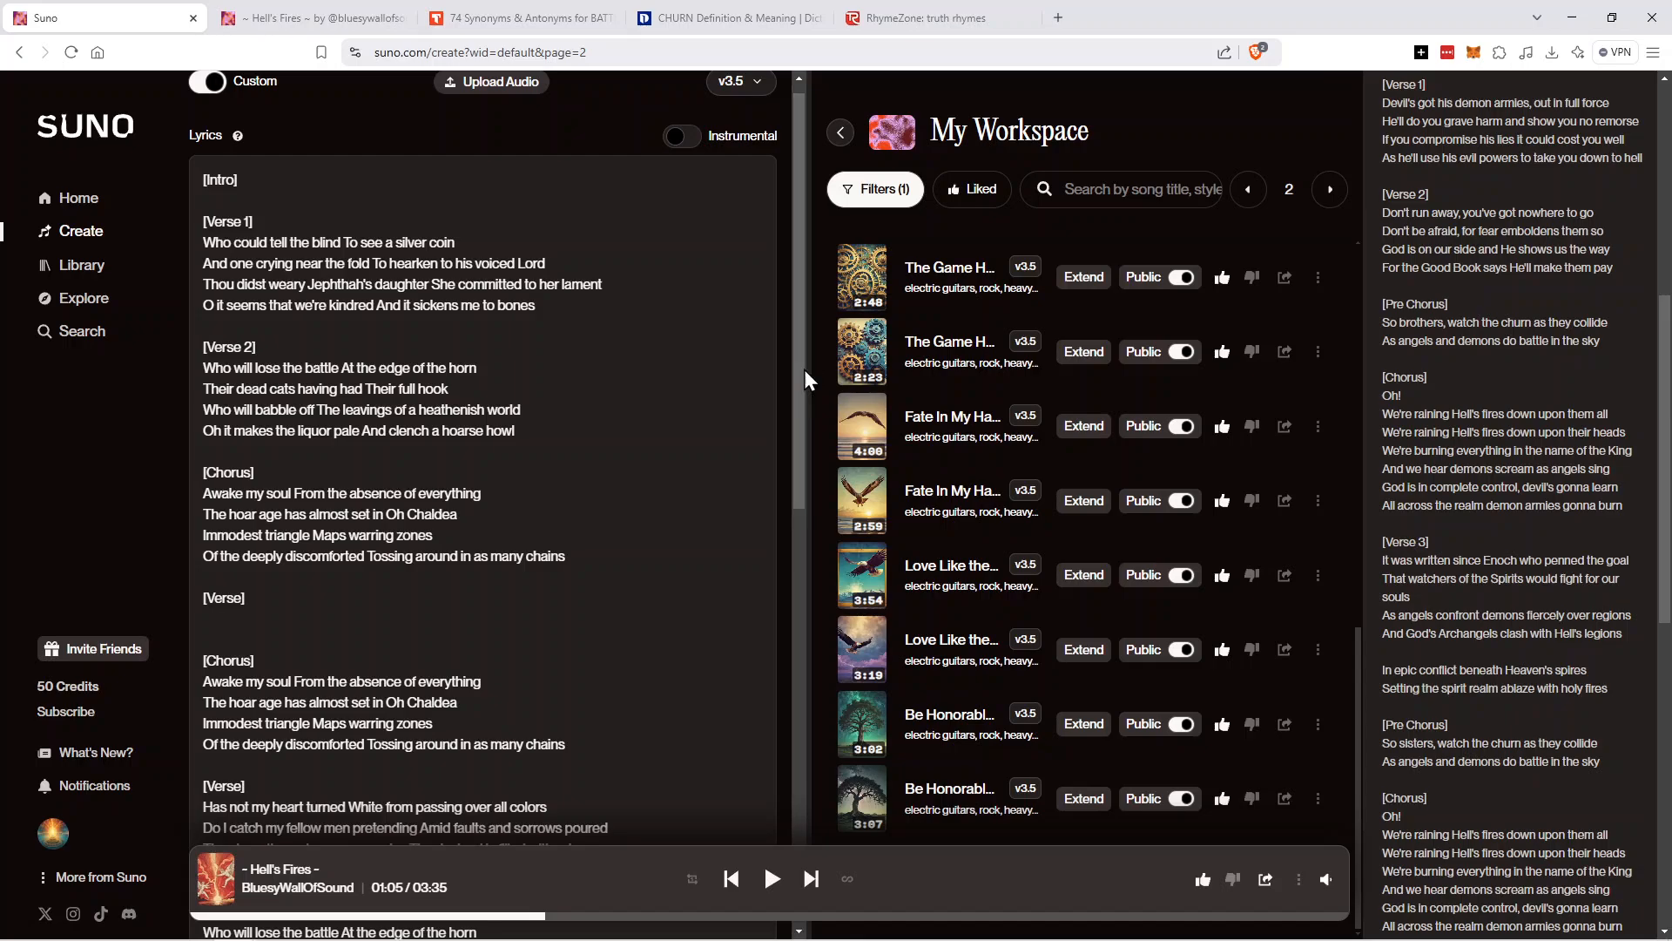
pyautogui.moveTo(803, 378); pyautogui.dragTo(668, 375)
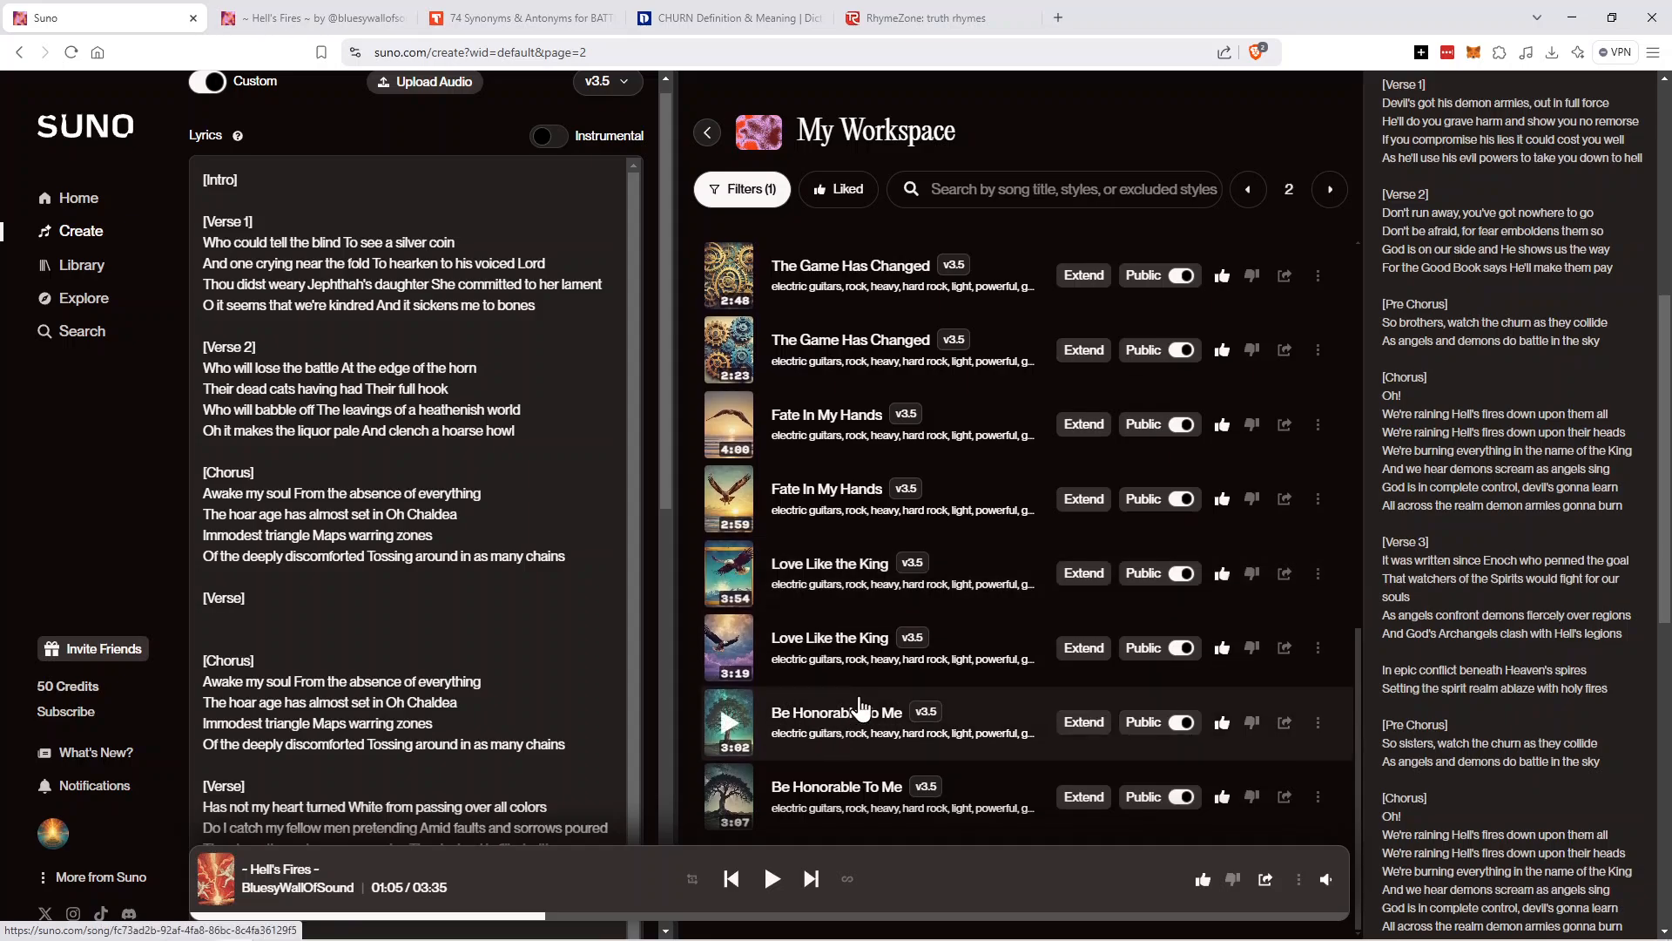
# Find the 3:27 version of Destiny in the workspace and open its song page.
pyautogui.scroll(10, 862, 705)
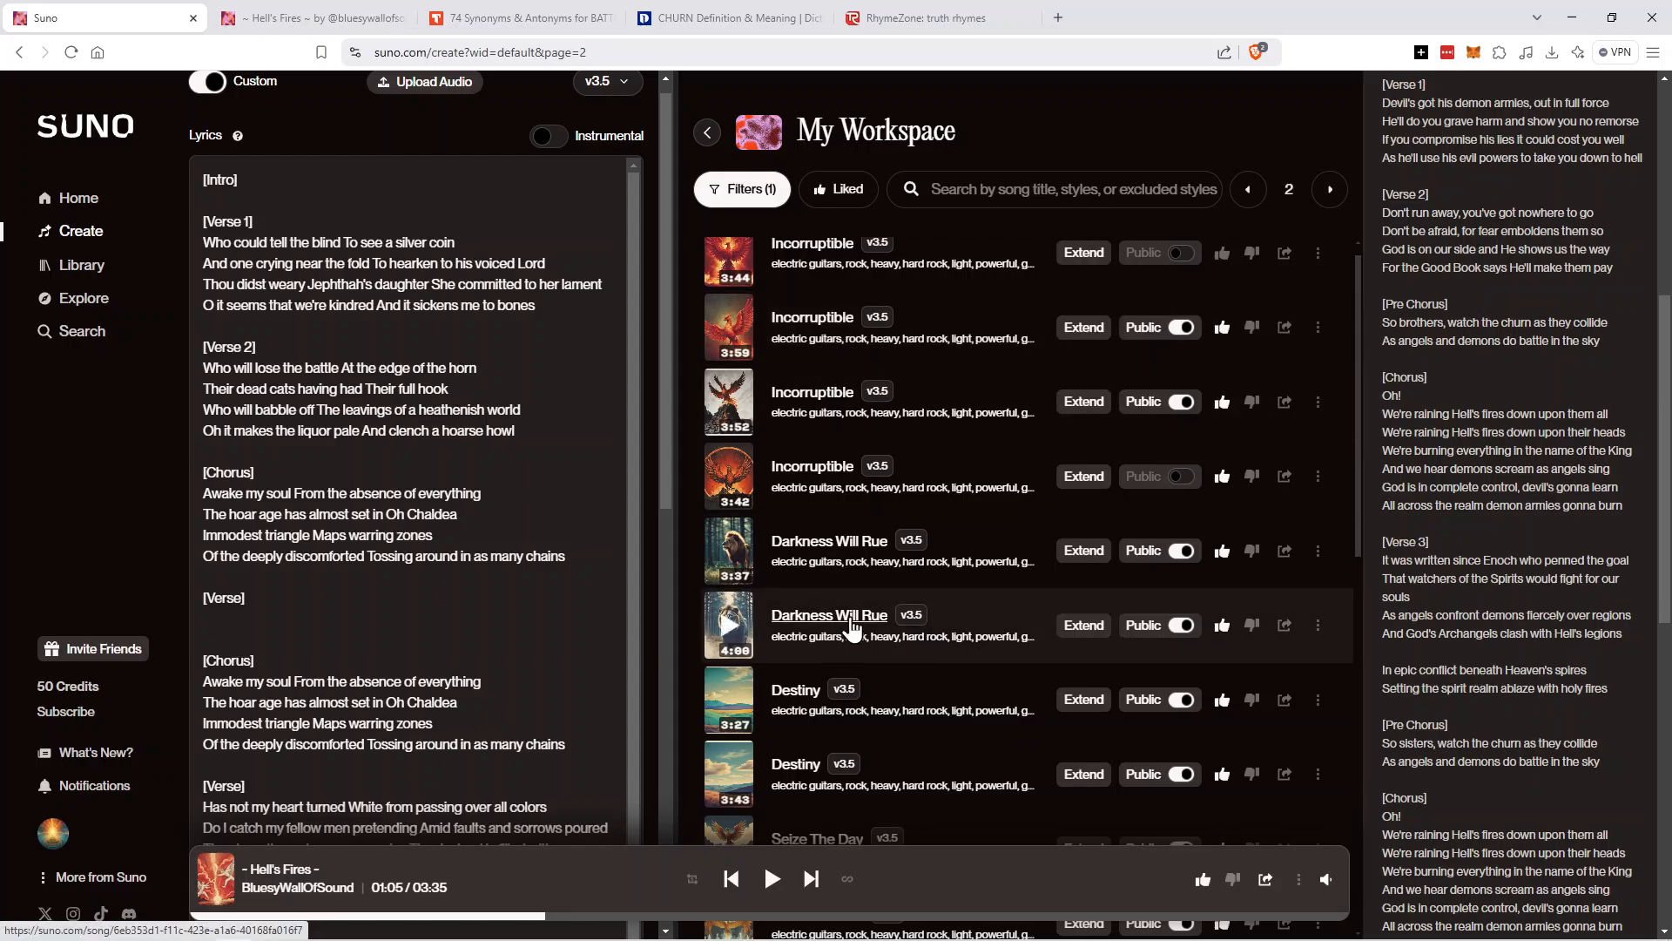
pyautogui.scroll(-3, 843, 620)
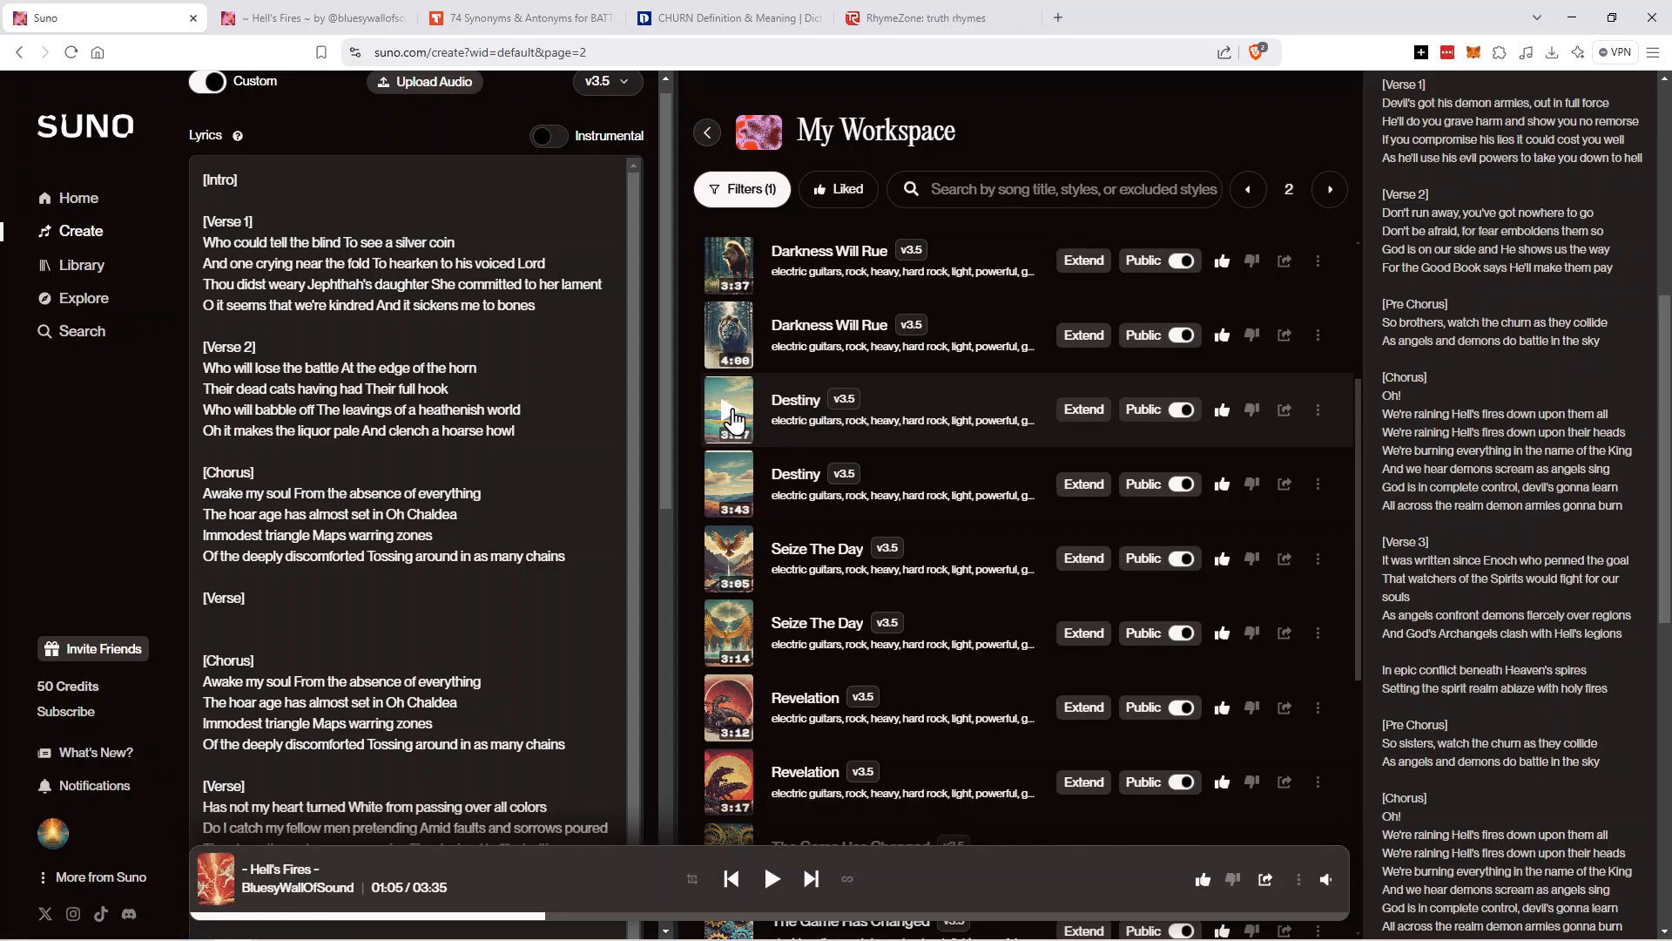
pyautogui.click(792, 409)
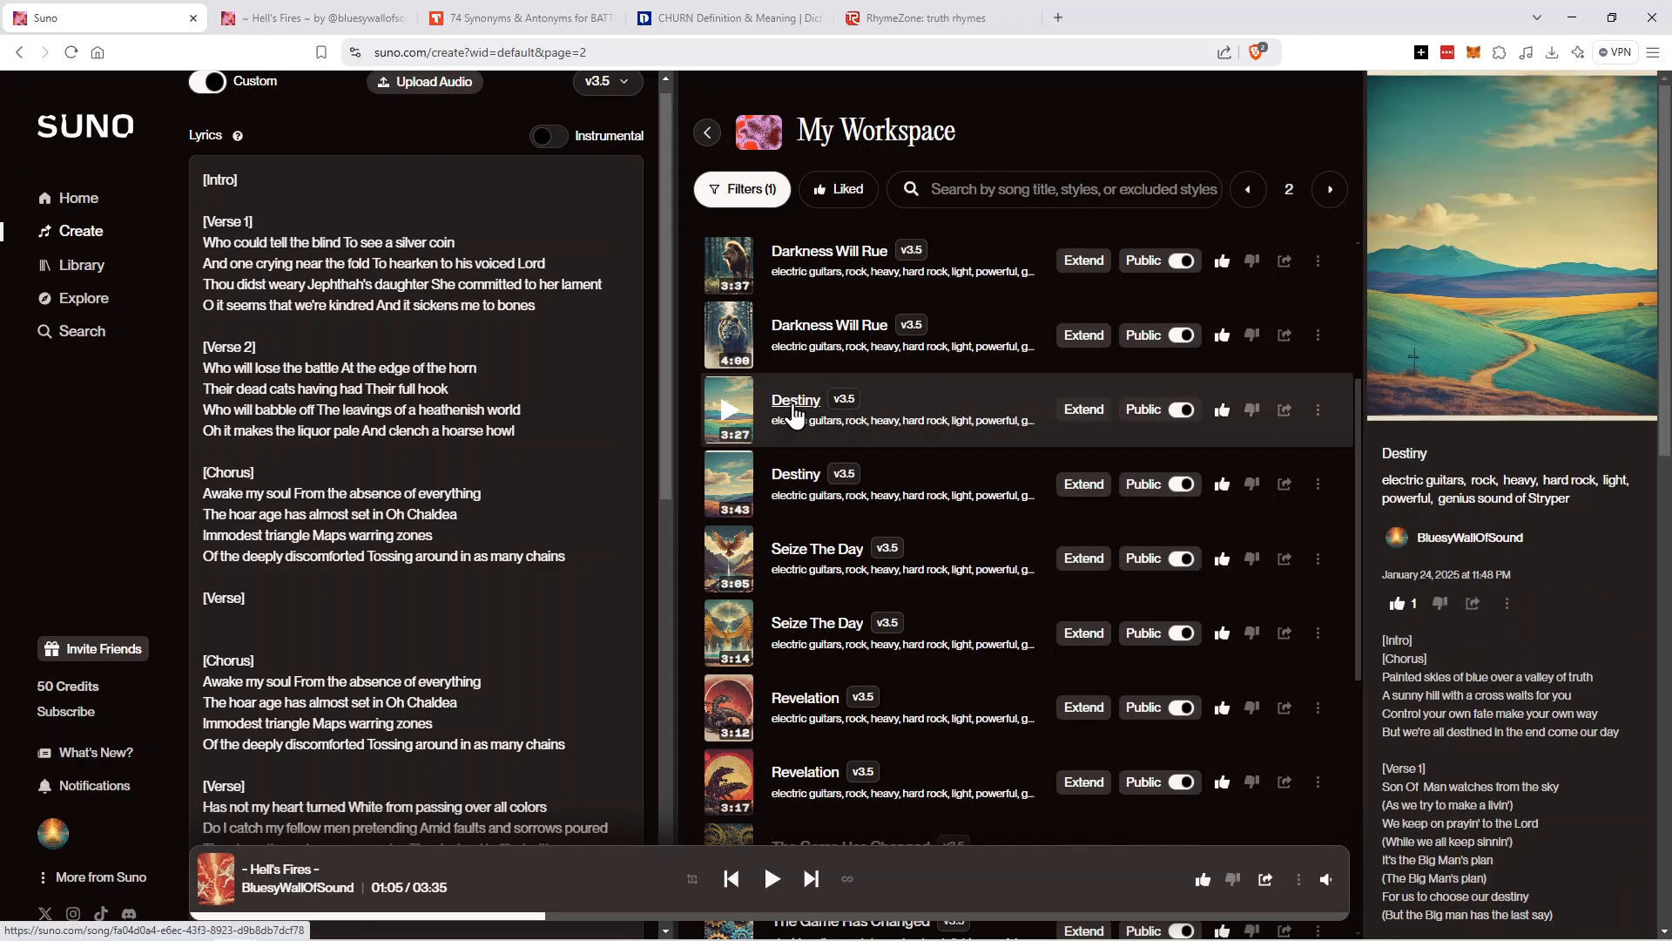
pyautogui.click(792, 405)
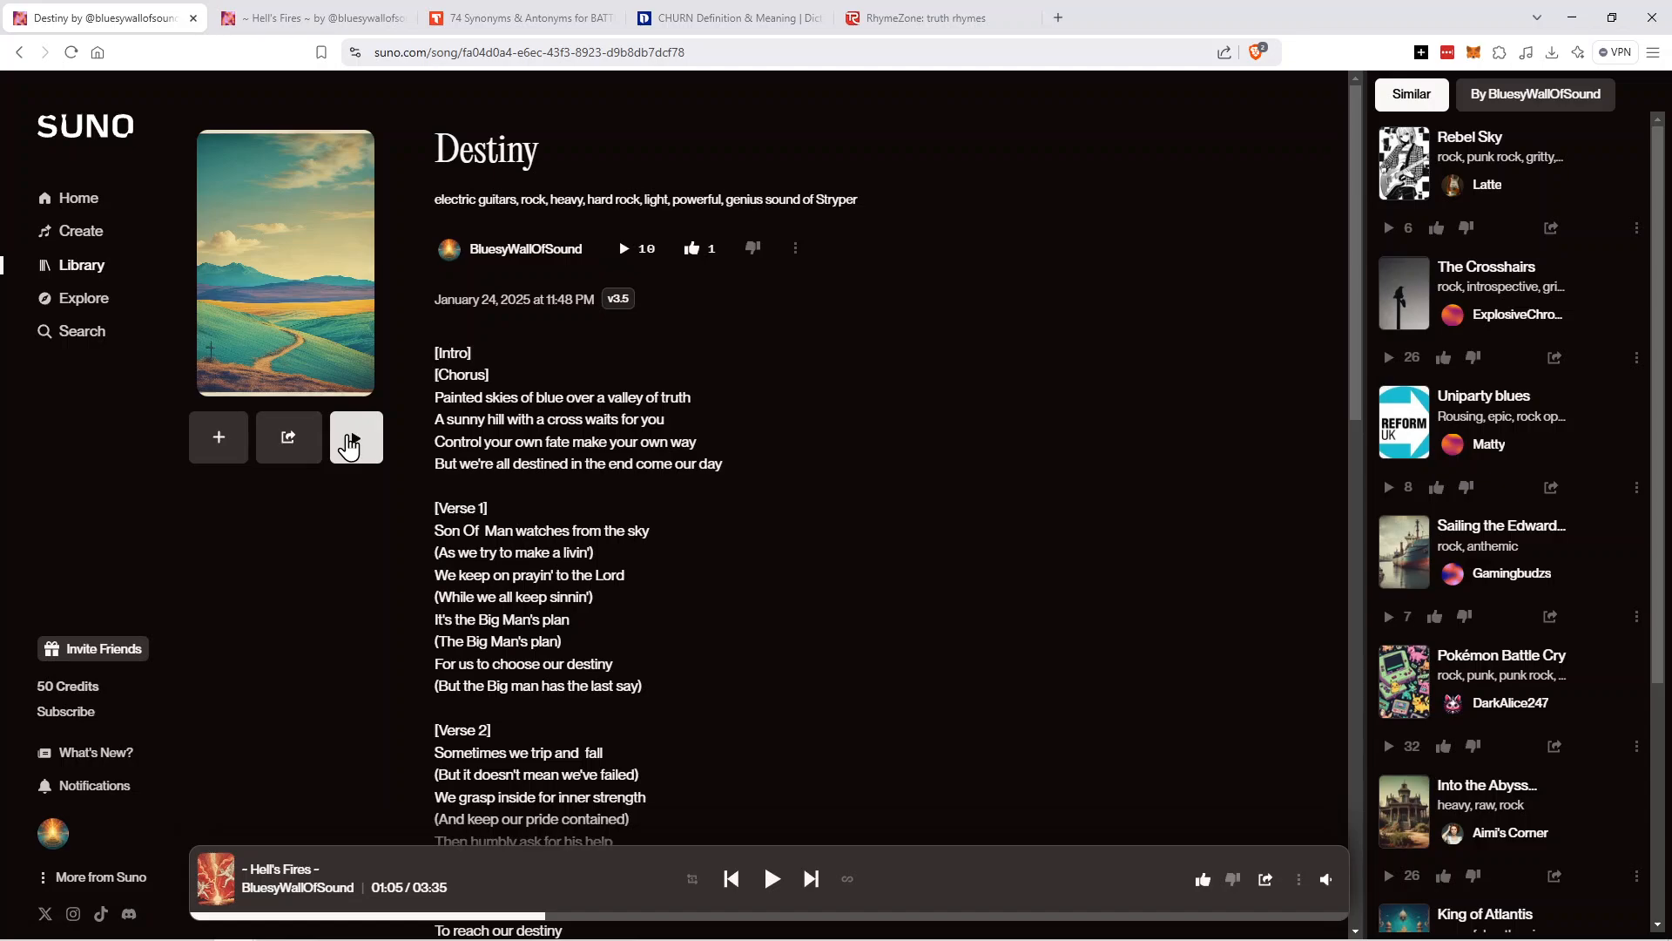
# Play Destiny while following its lyrics through the verses and chorus, and pause the playback.
pyautogui.click(349, 444)
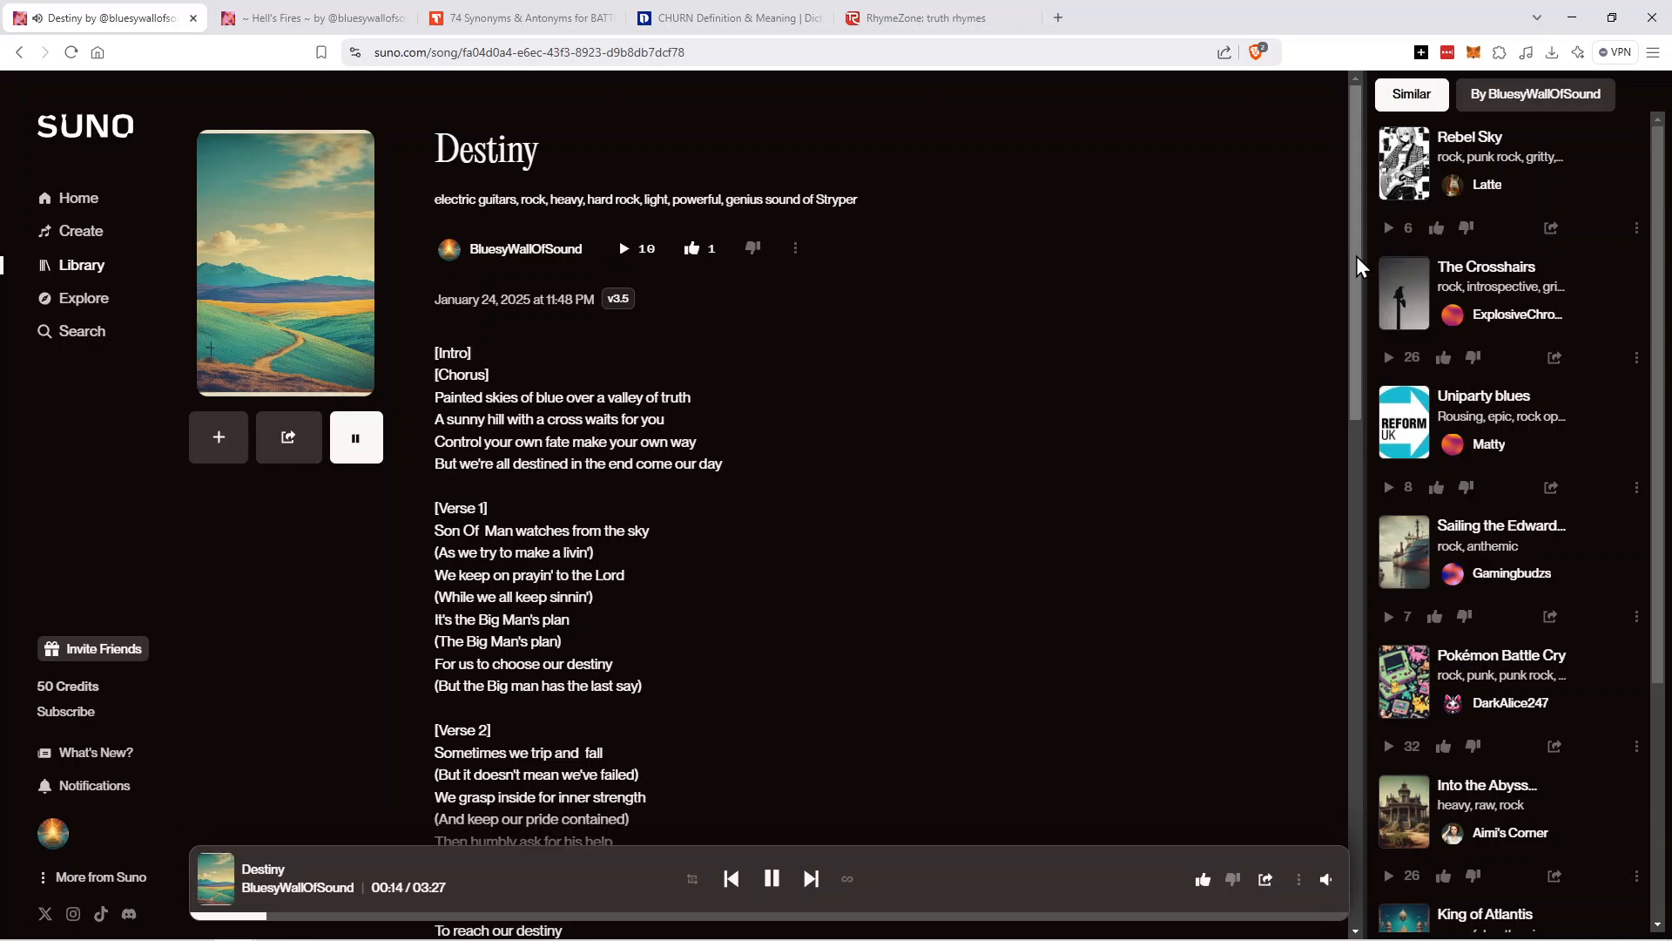
pyautogui.moveTo(1356, 256); pyautogui.dragTo(1355, 362)
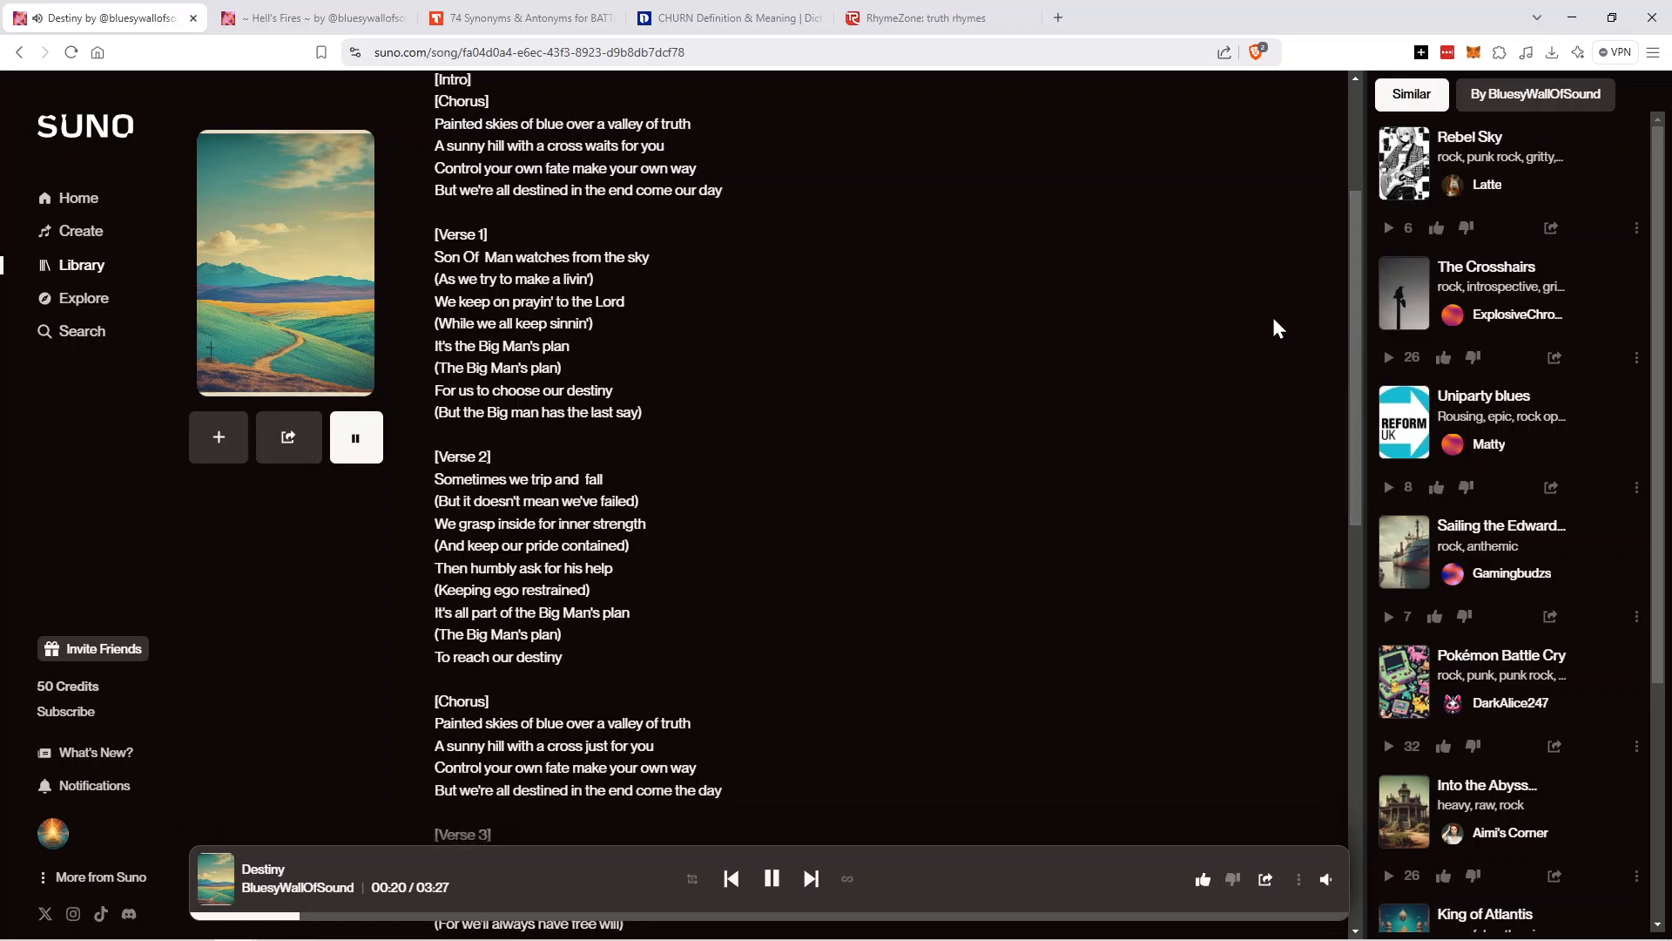
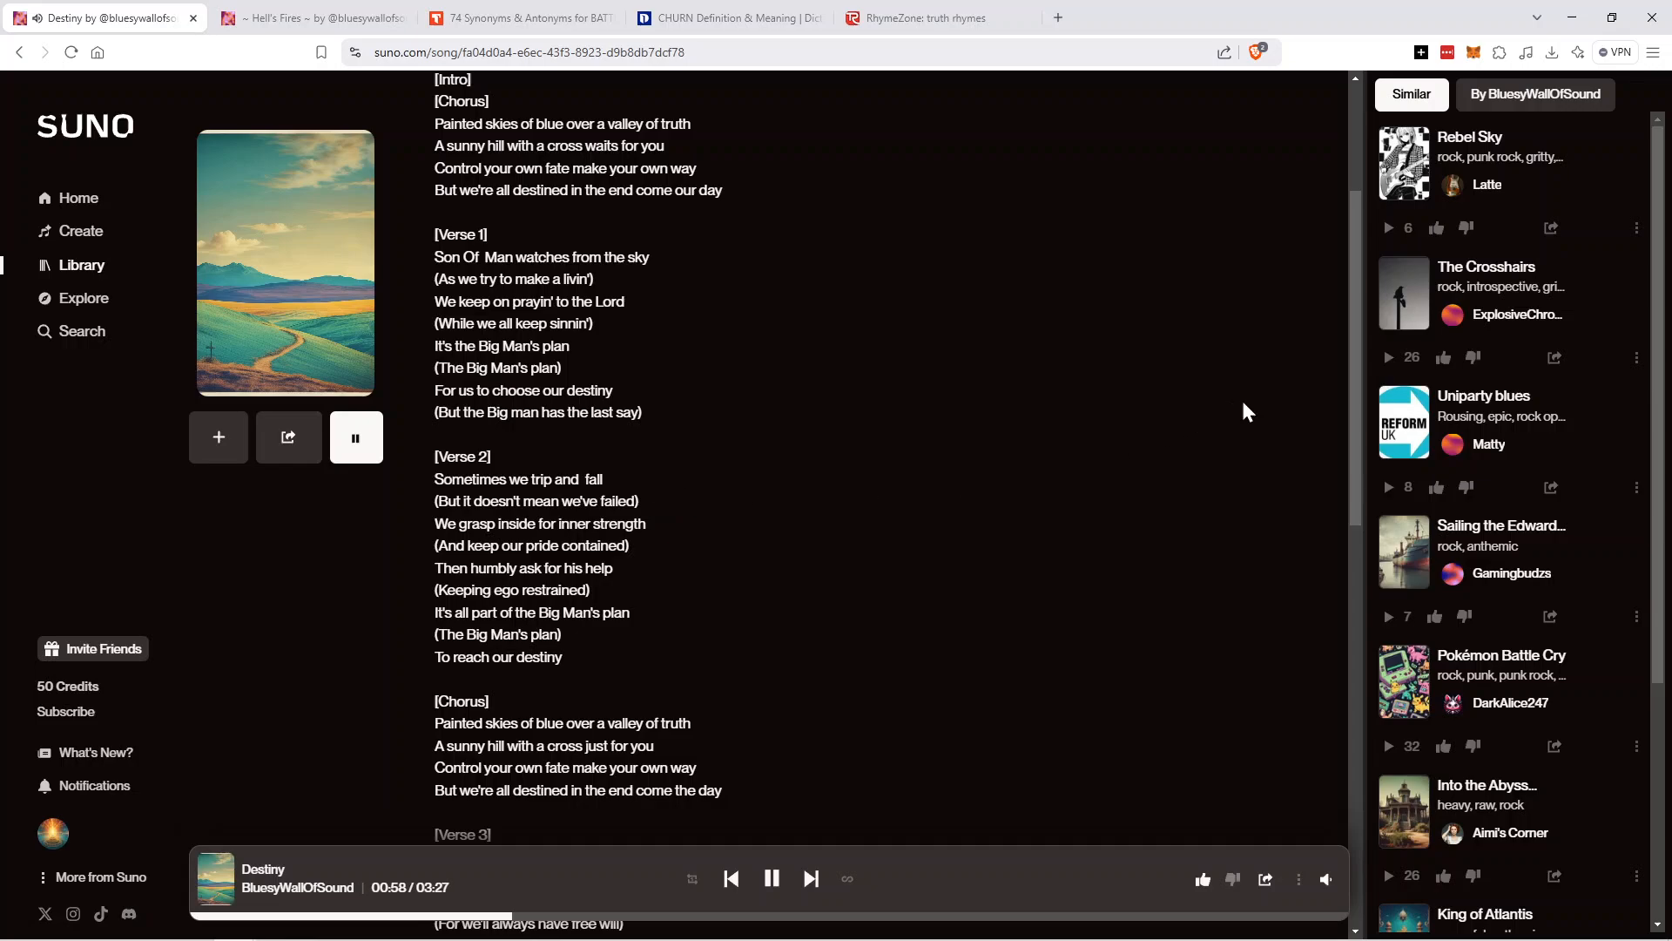
pyautogui.moveTo(1357, 357); pyautogui.dragTo(1353, 380)
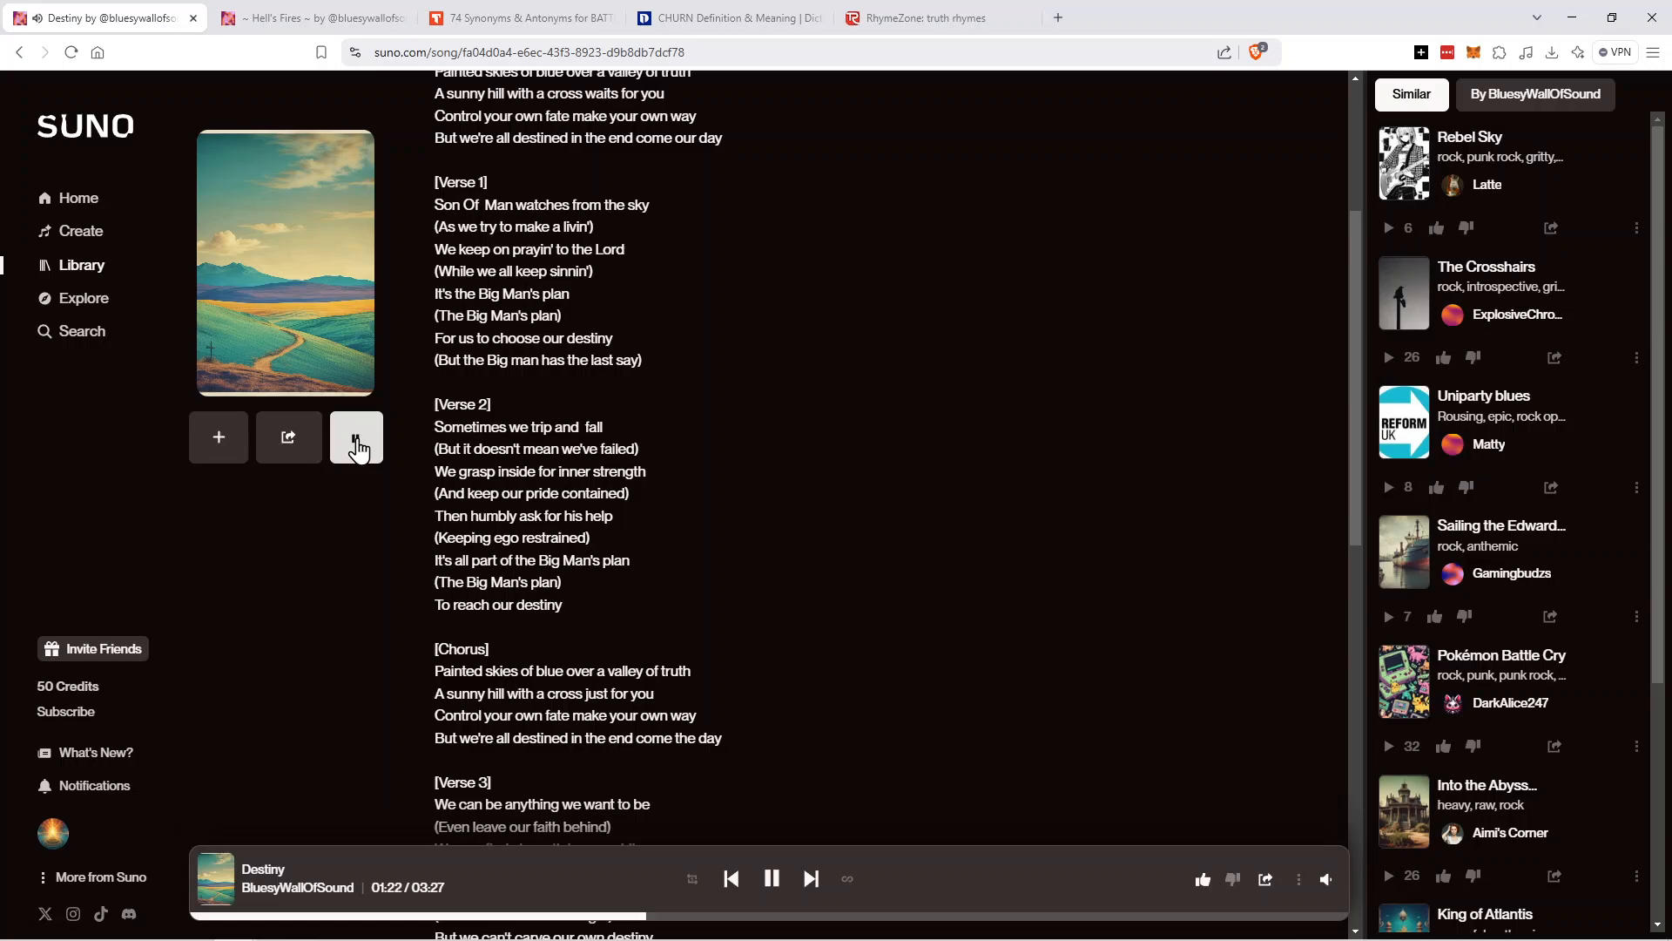
pyautogui.click(357, 446)
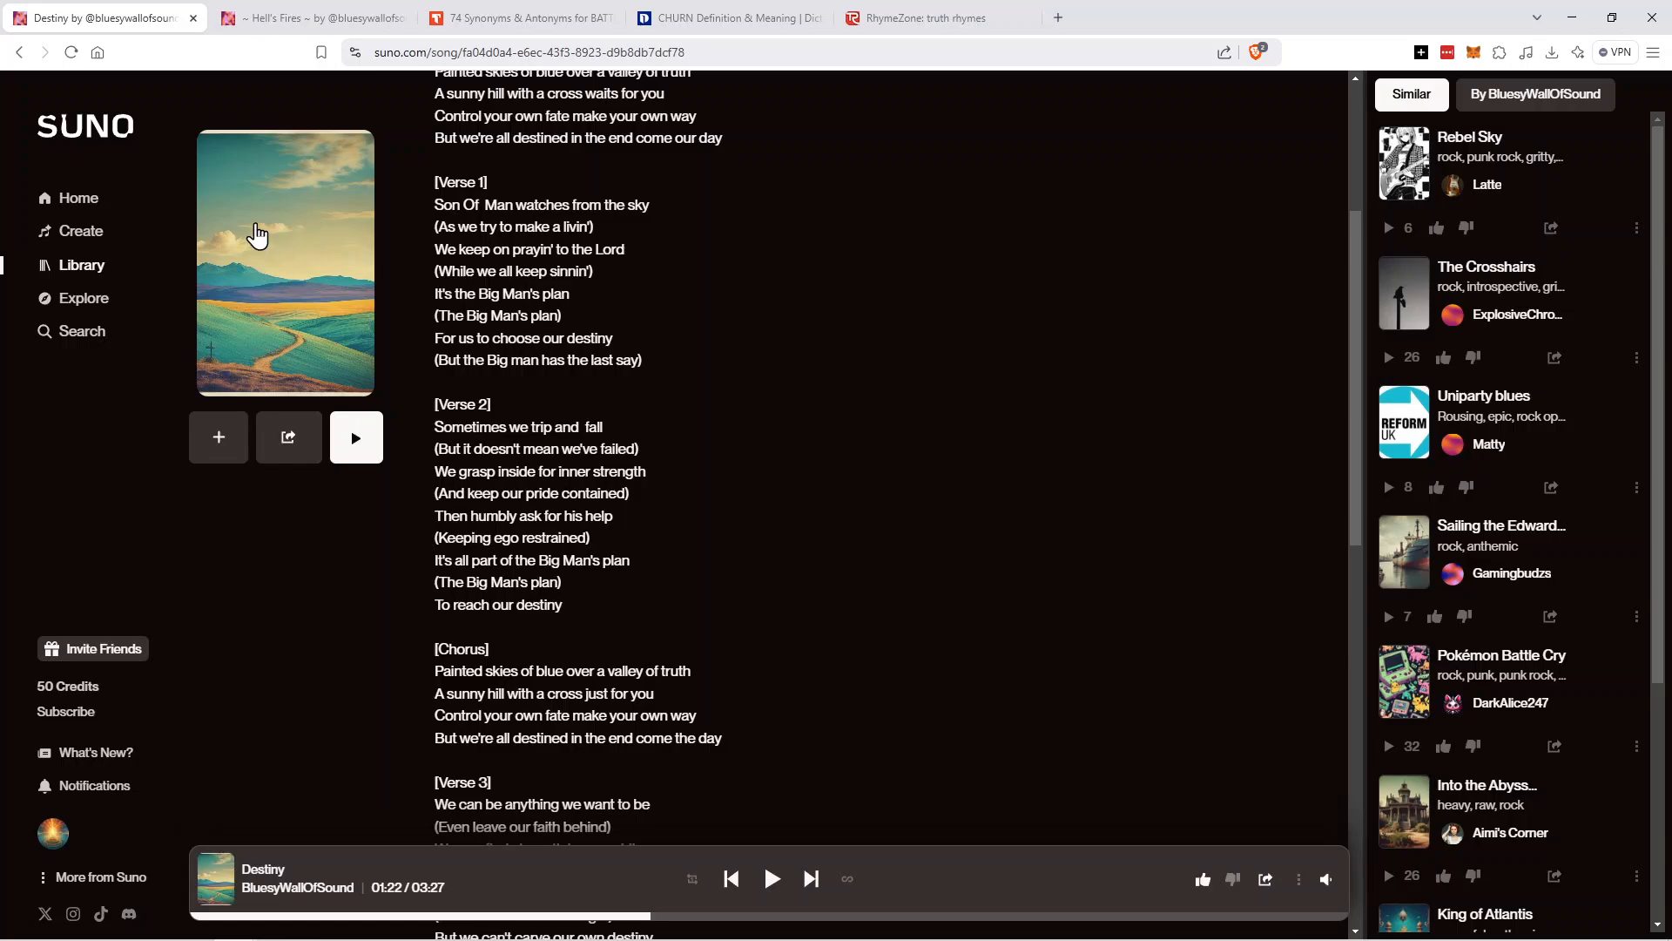
# Open the Destiny cover image in a new tab and view it at full size.
pyautogui.rightClick(258, 234)
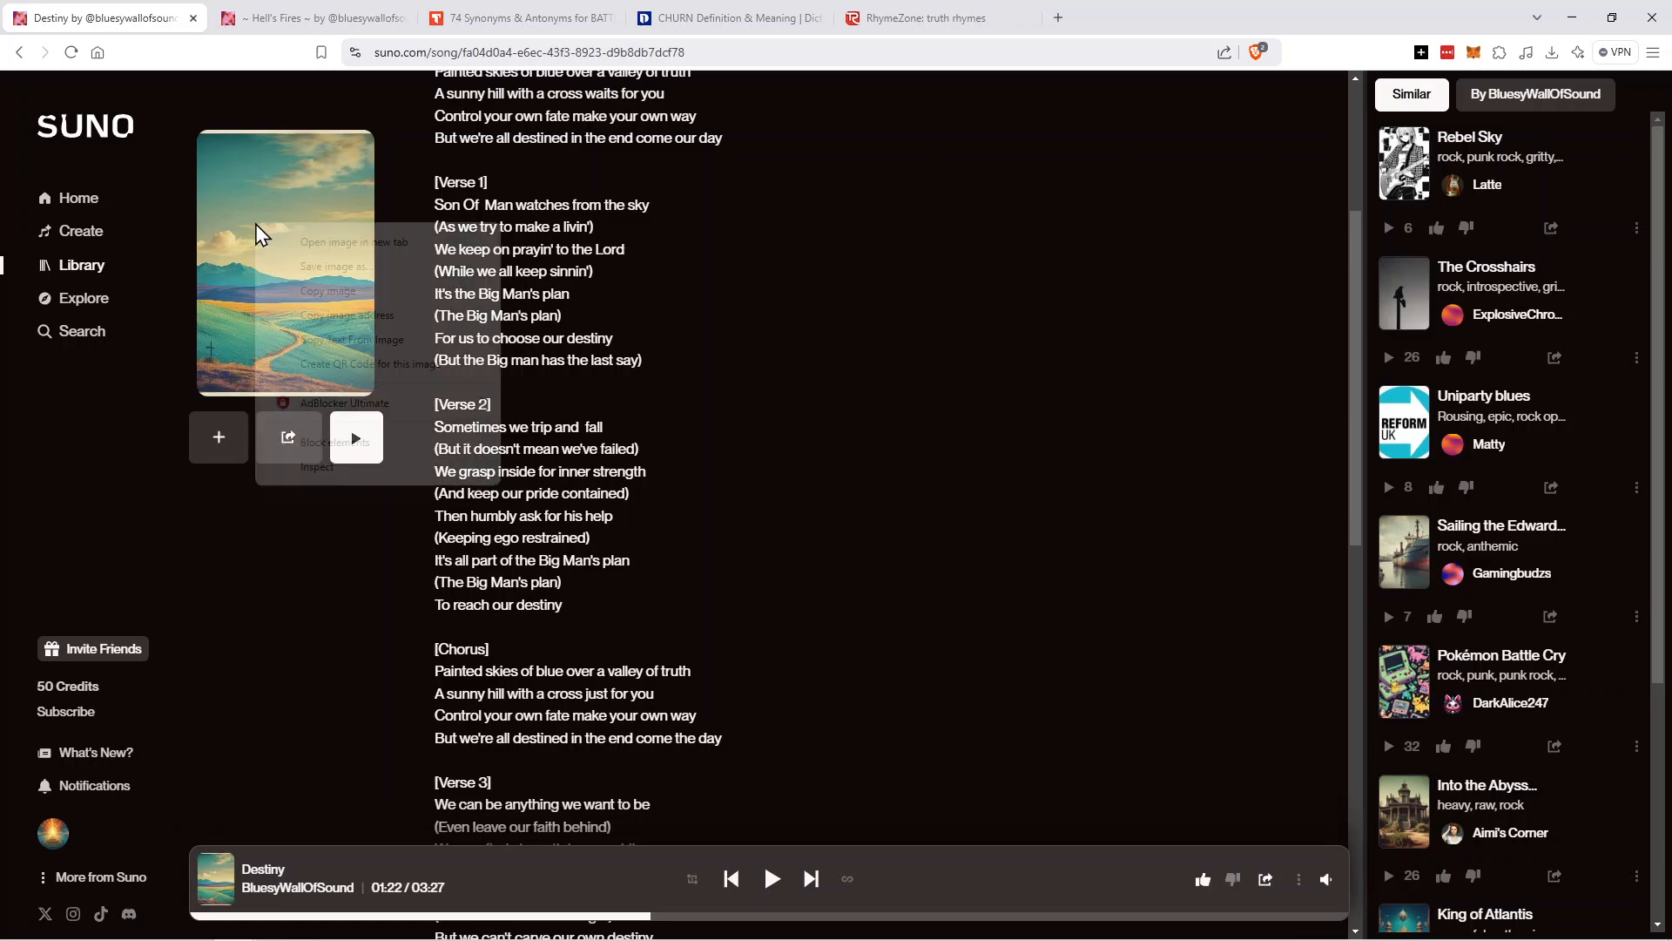
pyautogui.click(325, 246)
pyautogui.click(296, 26)
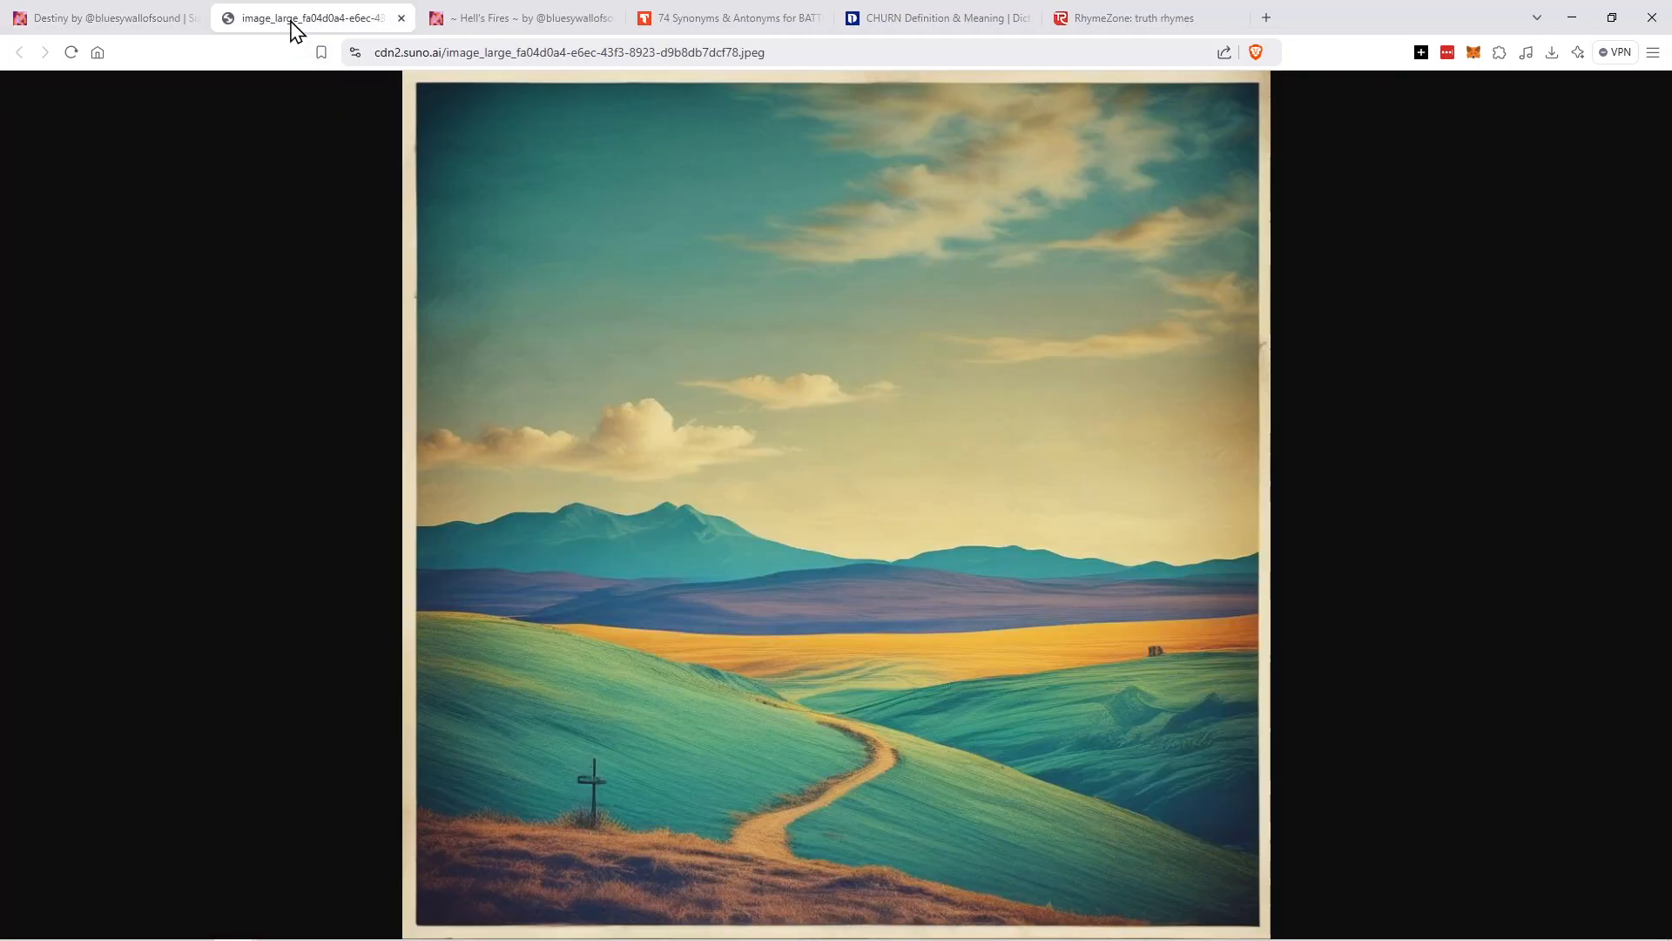
pyautogui.click(721, 380)
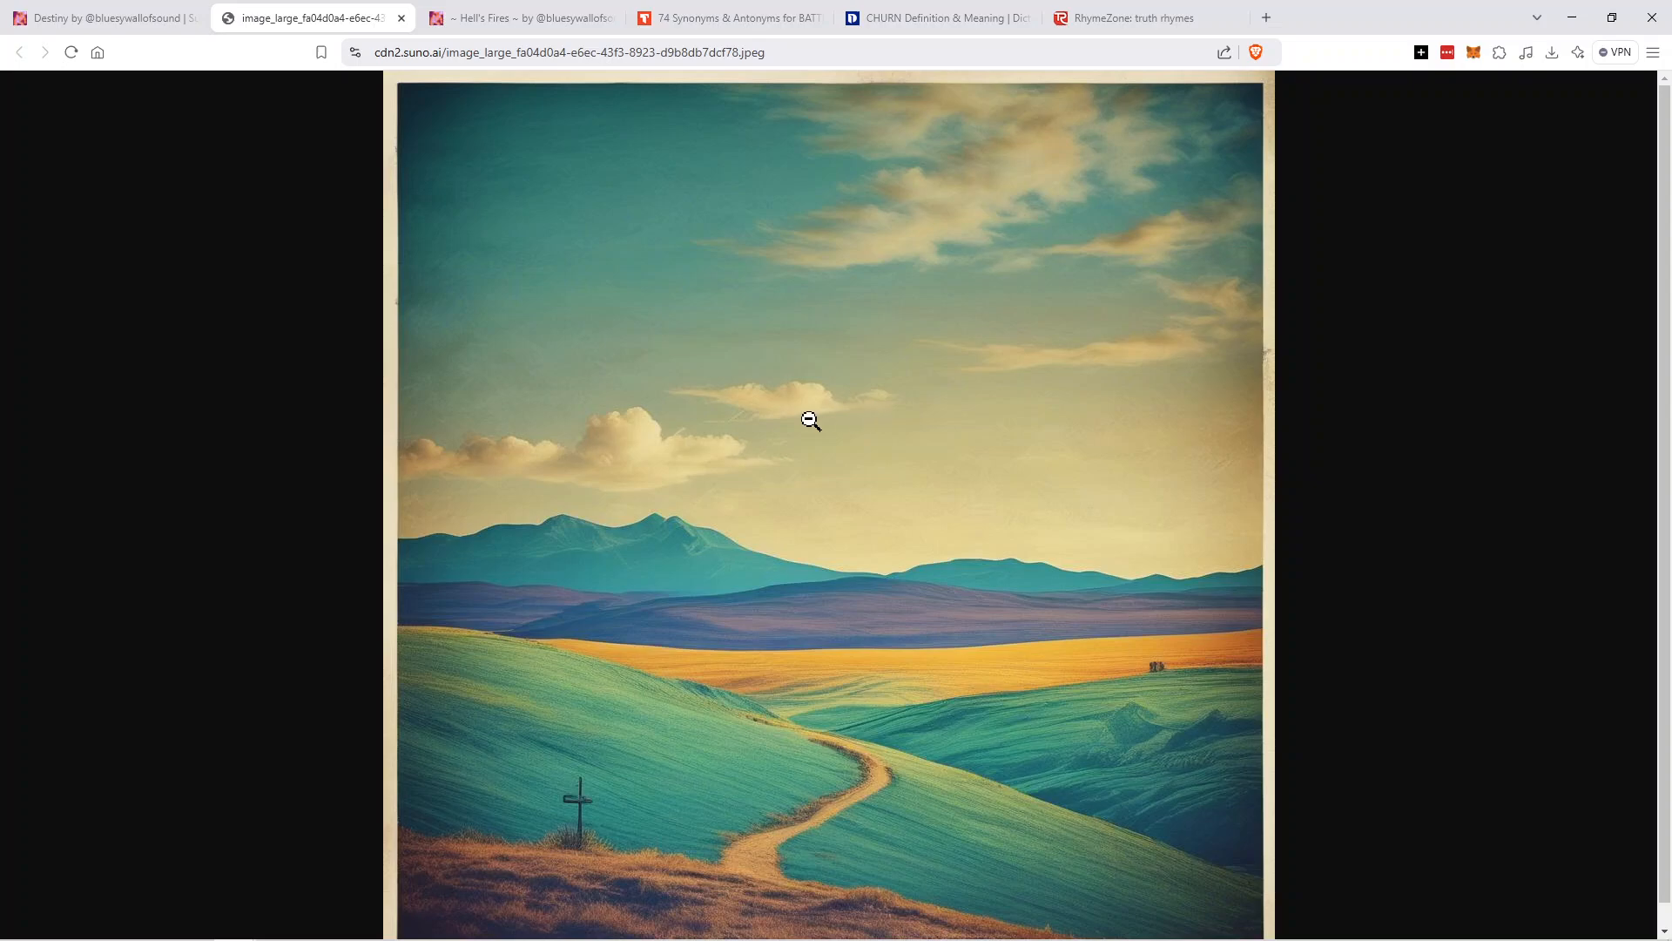
pyautogui.scroll(-1, 810, 421)
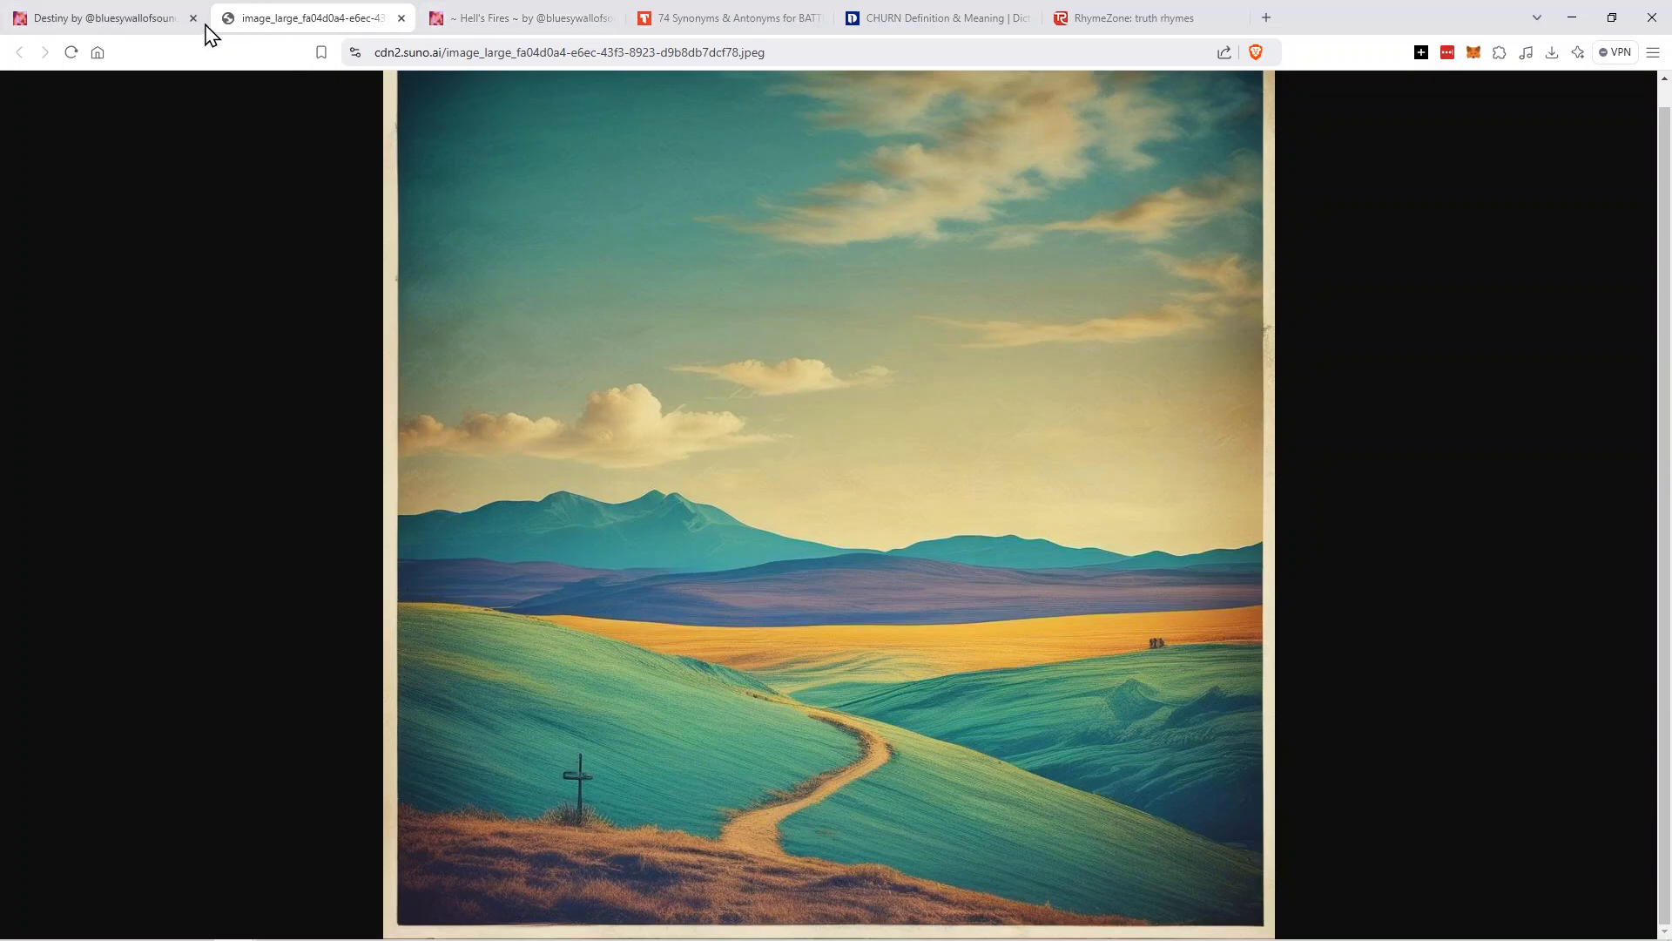
# Compare the chorus lyrics on the Destiny song page with the enlarged cover image.
pyautogui.click(157, 24)
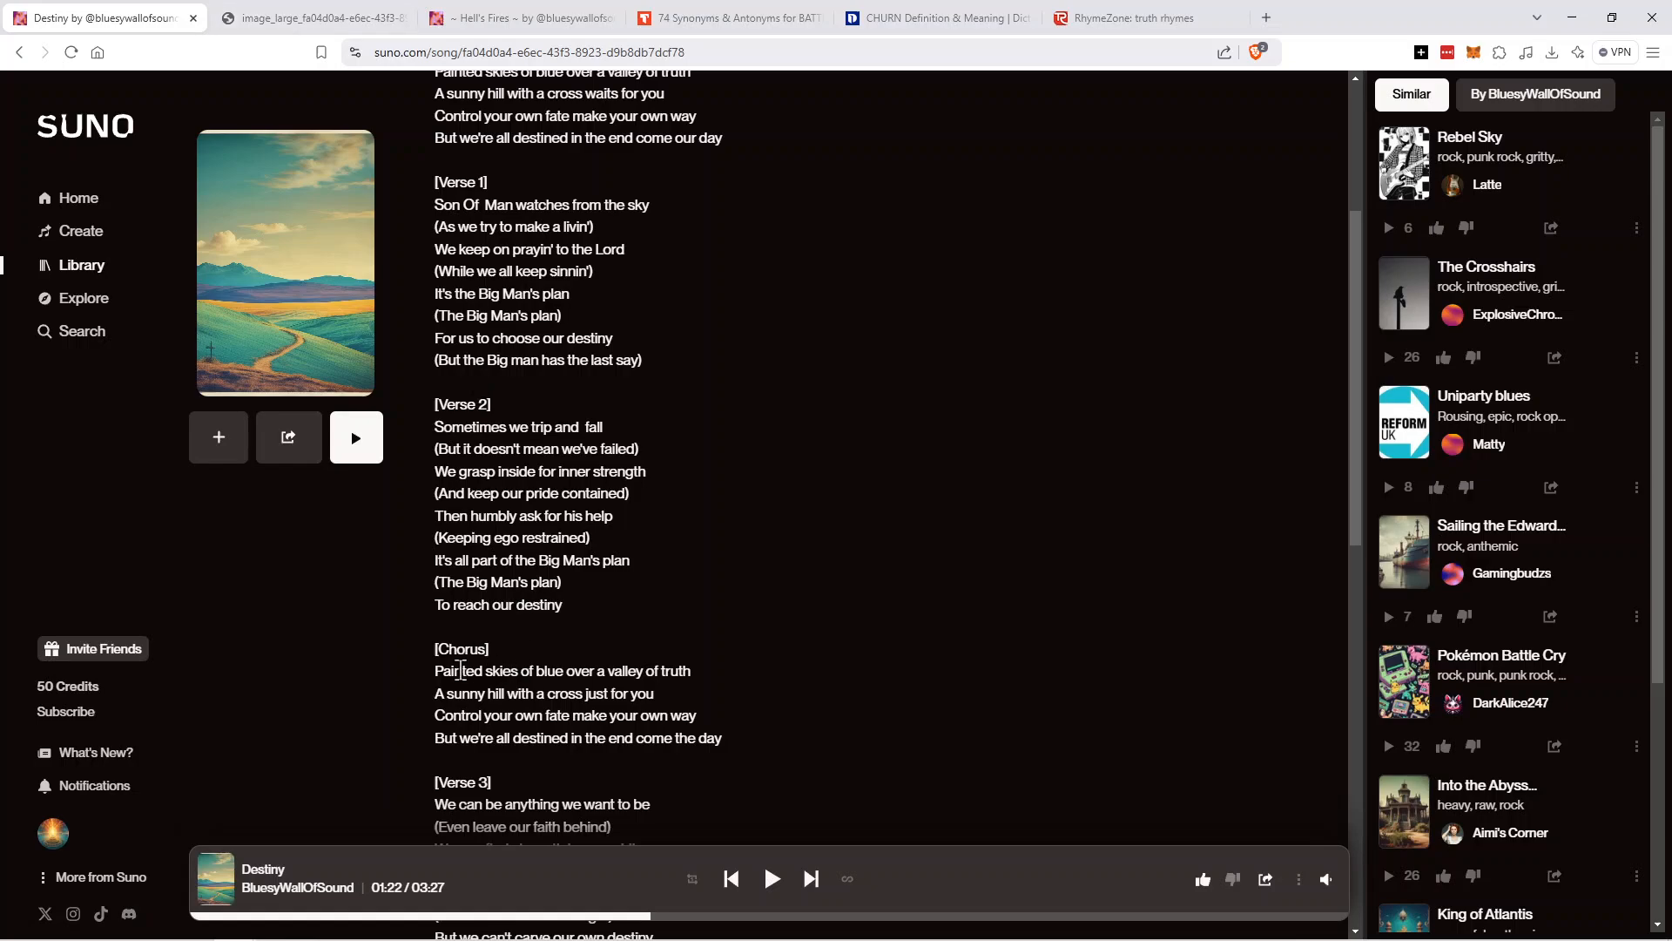
pyautogui.click(279, 14)
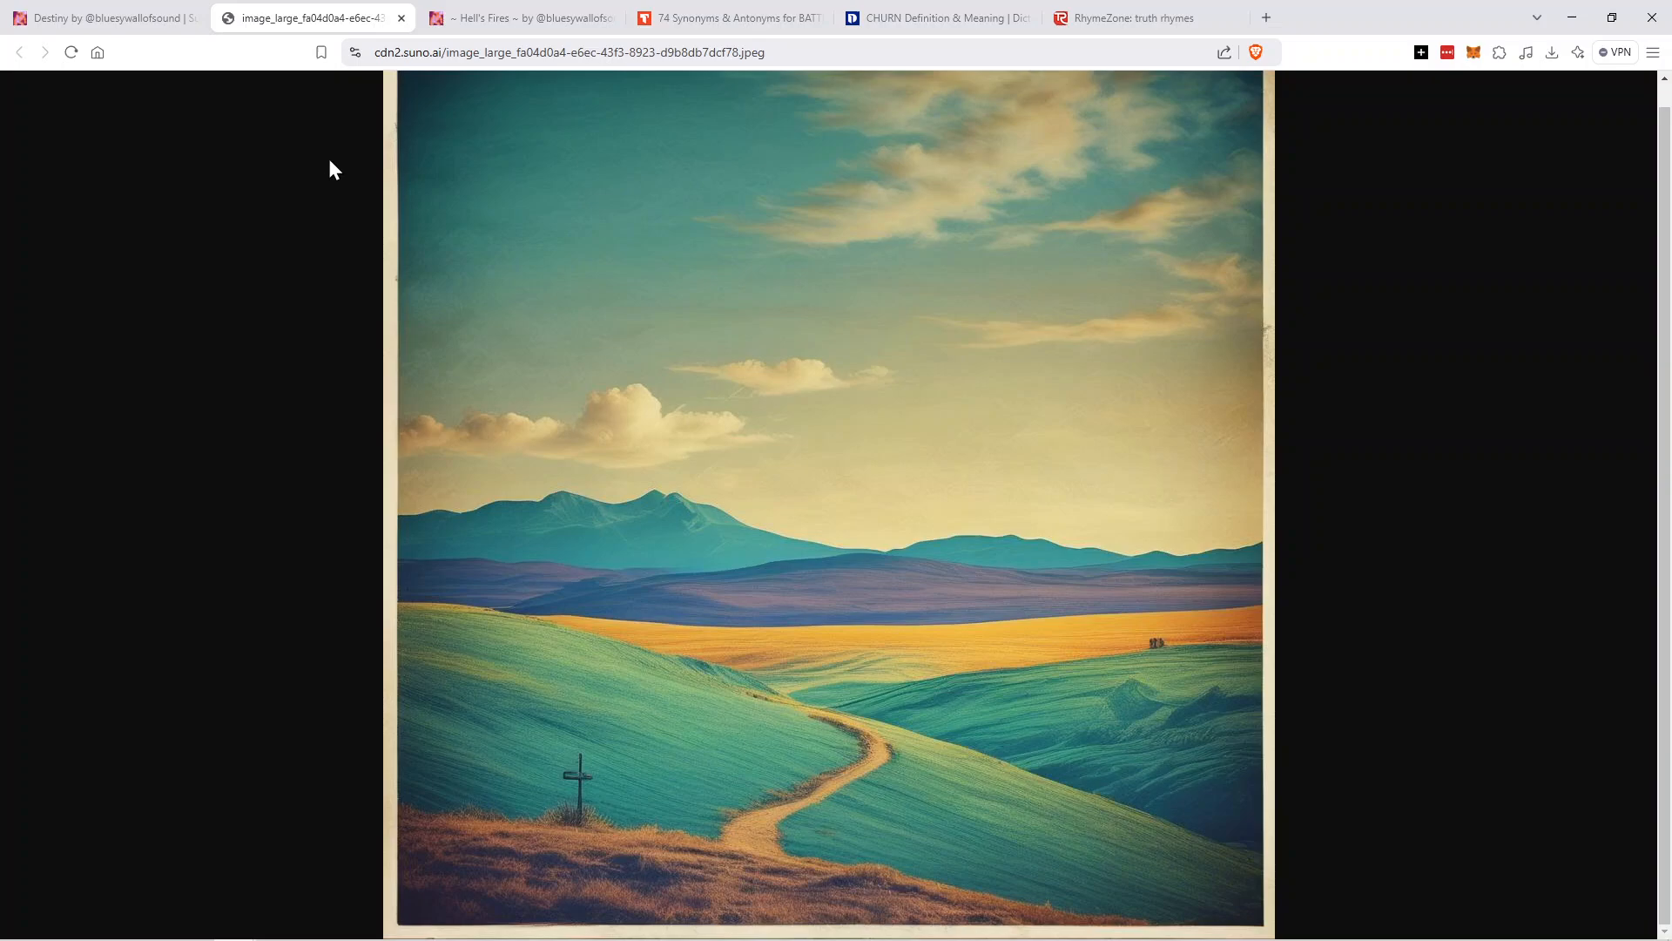
pyautogui.rightClick(607, 221)
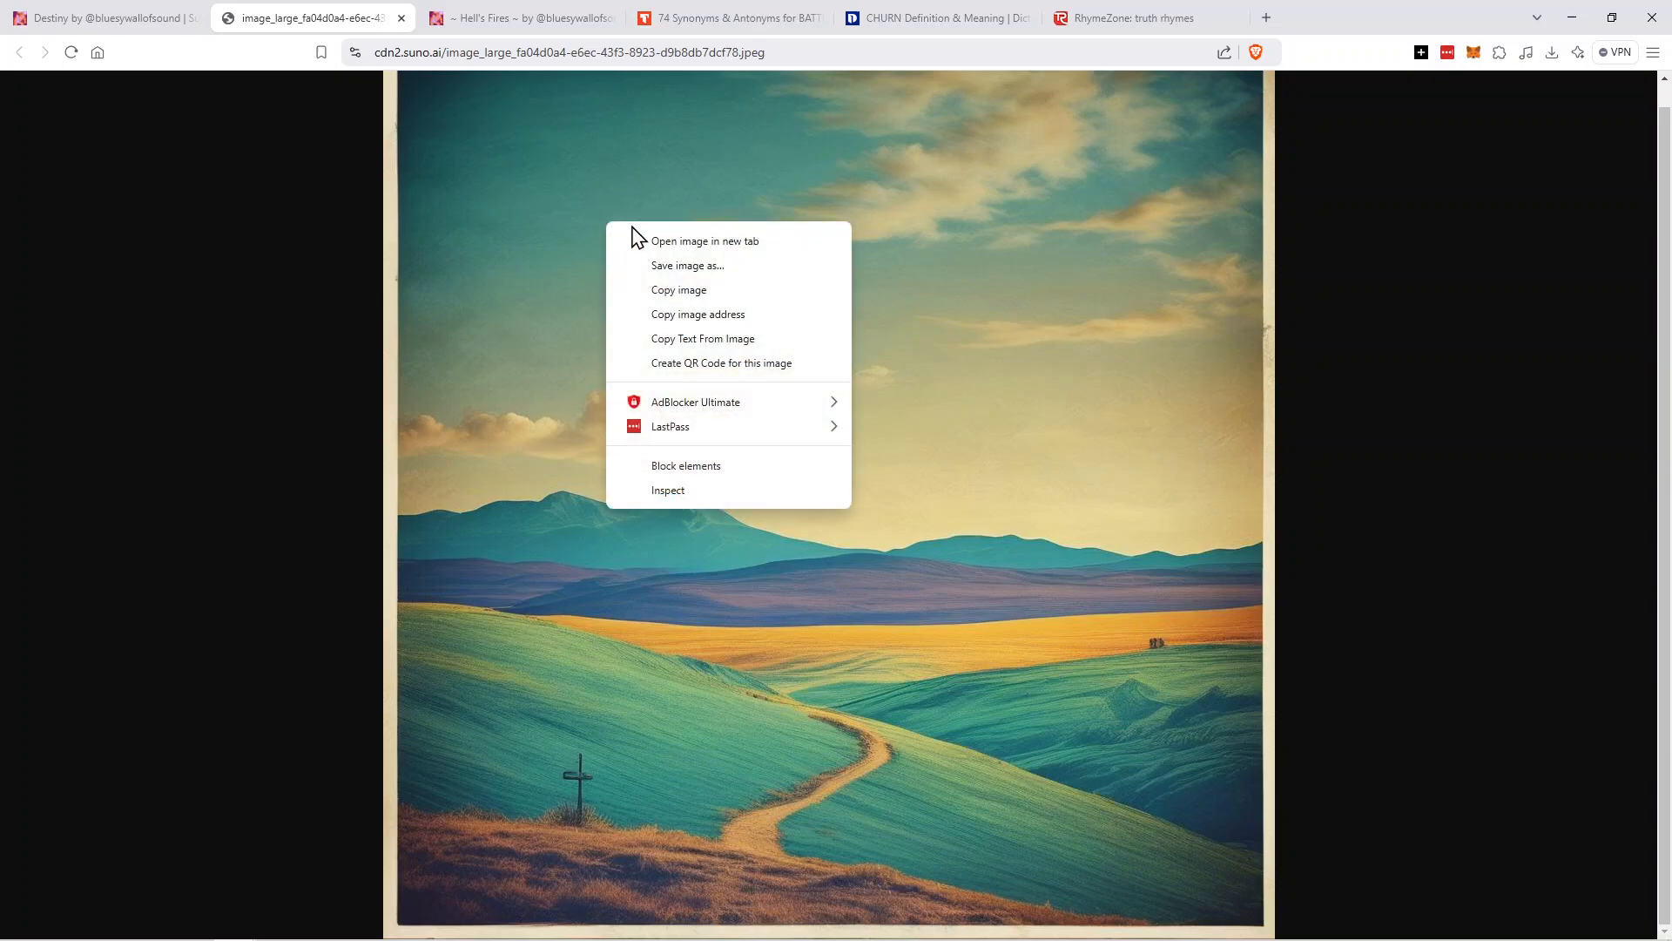
pyautogui.click(292, 218)
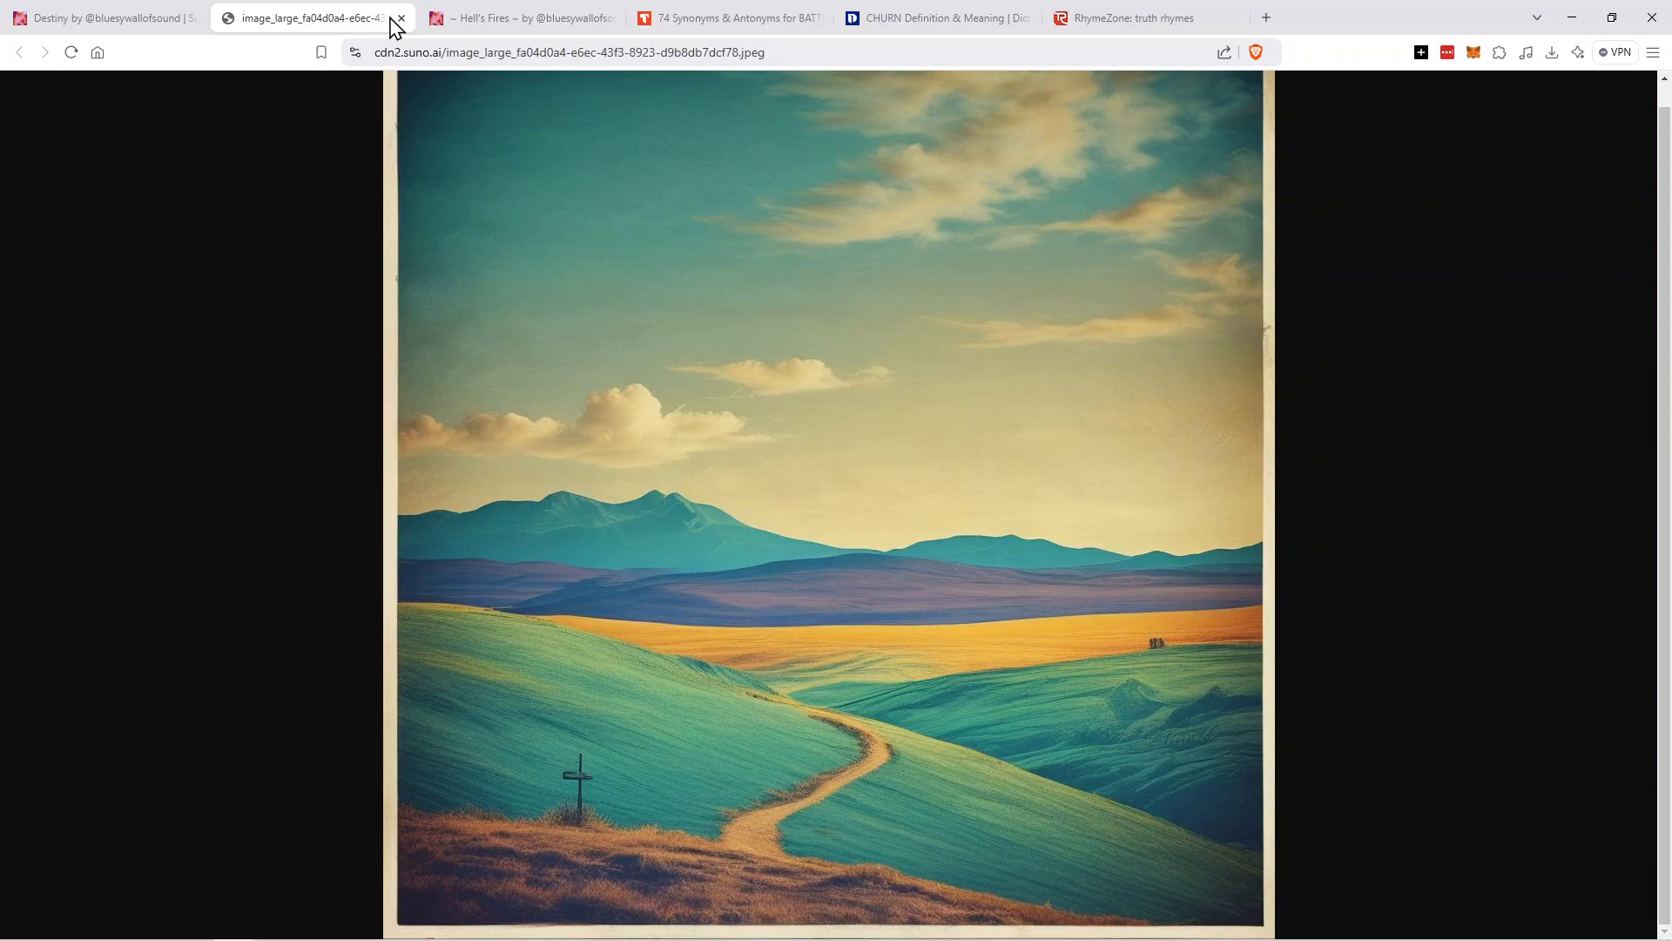
# Return from the enlarged cover to the workspace song list and open the song page of the 3:43 version of Destiny.
pyautogui.click(126, 28)
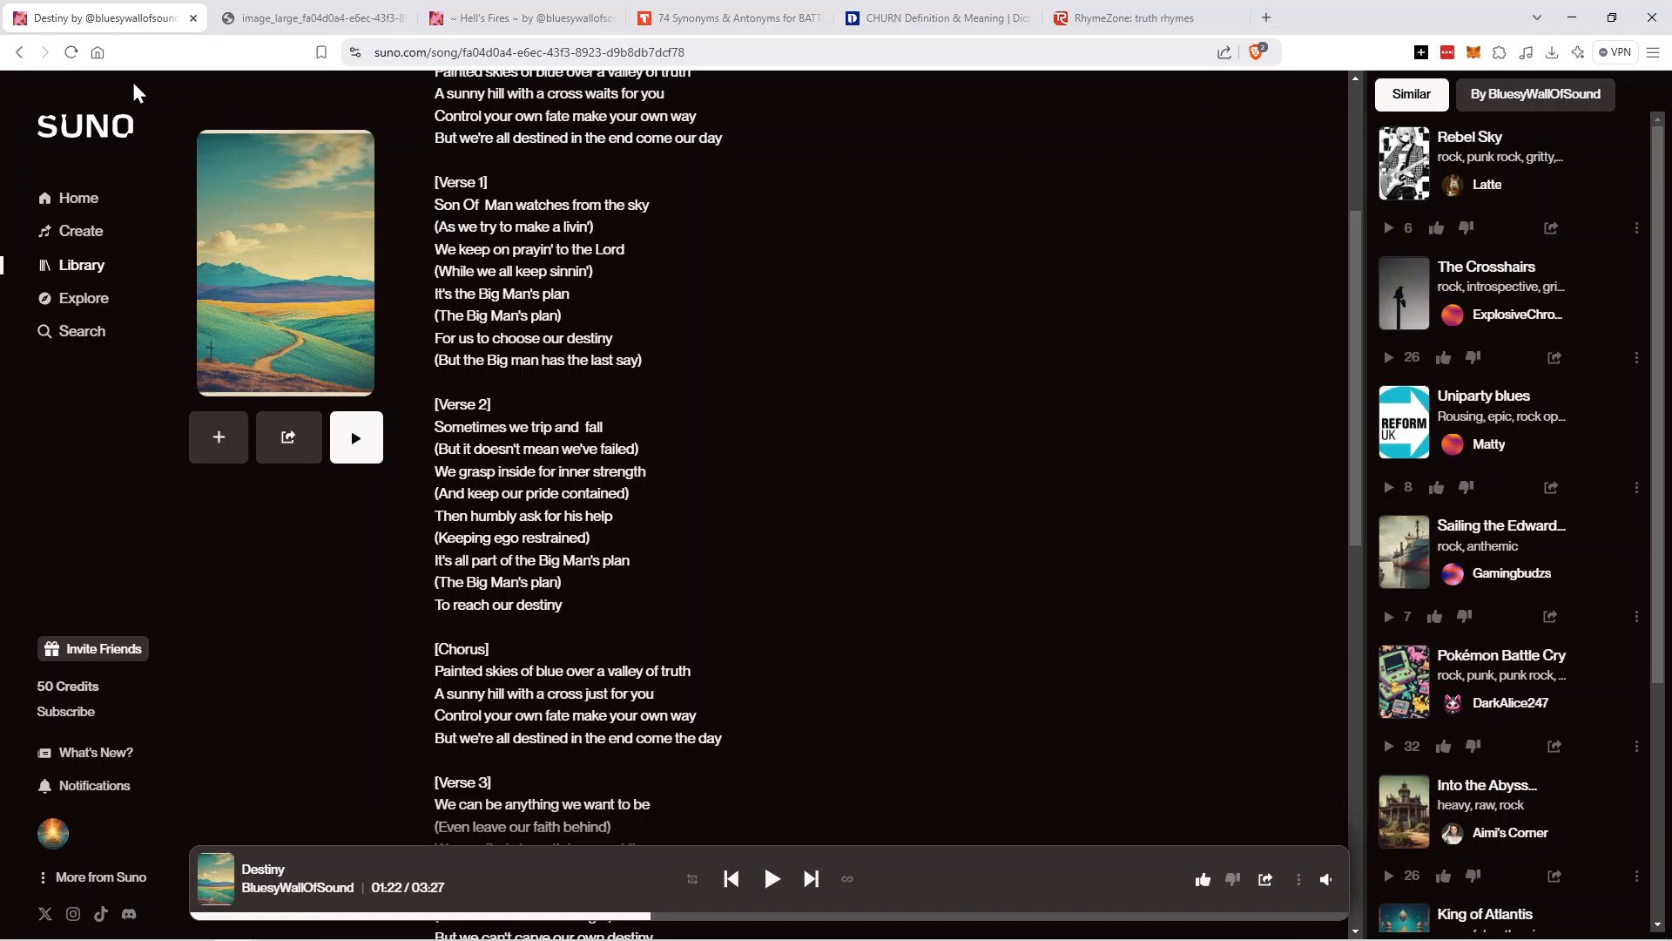
pyautogui.click(19, 53)
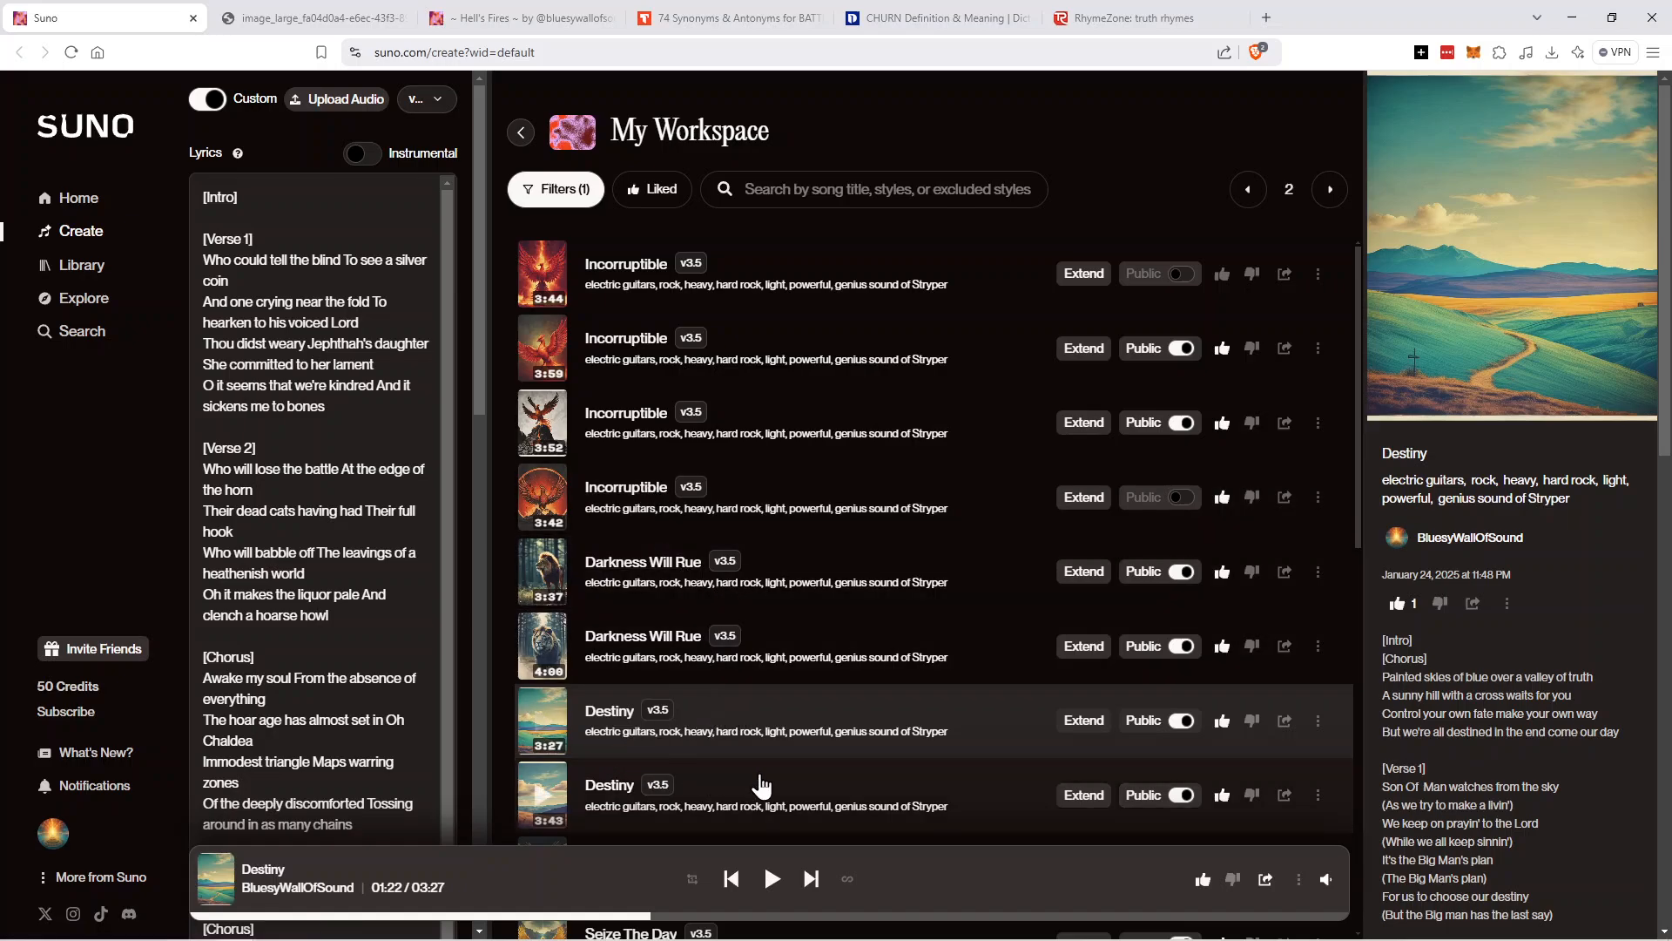
pyautogui.scroll(-3, 792, 710)
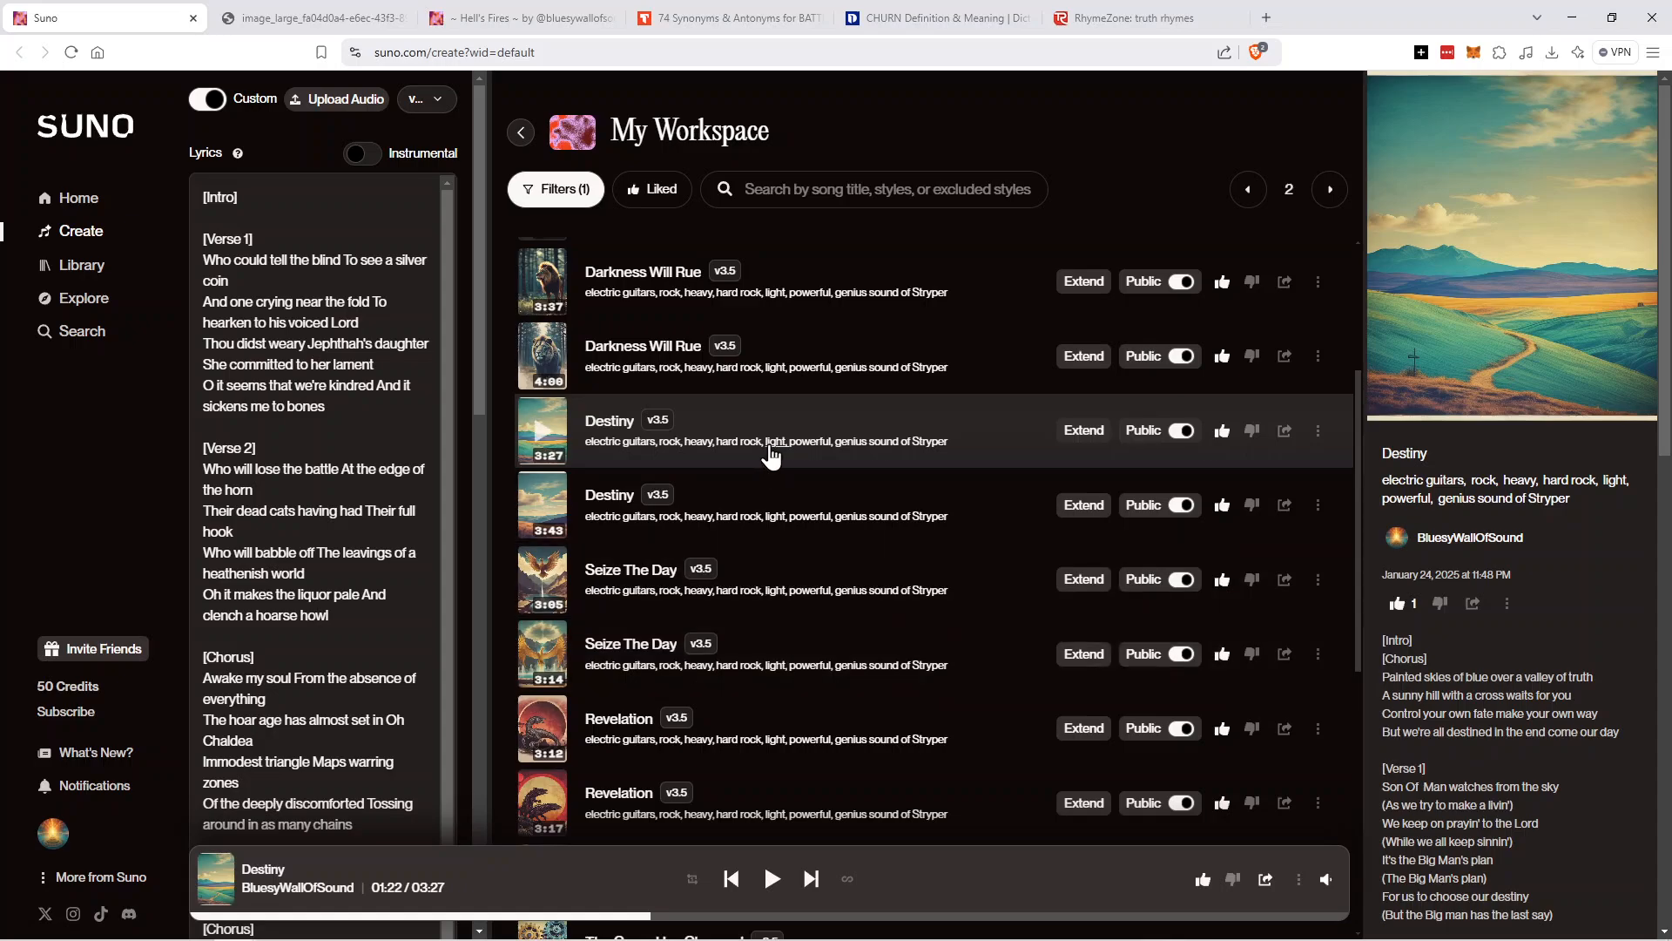
pyautogui.click(819, 498)
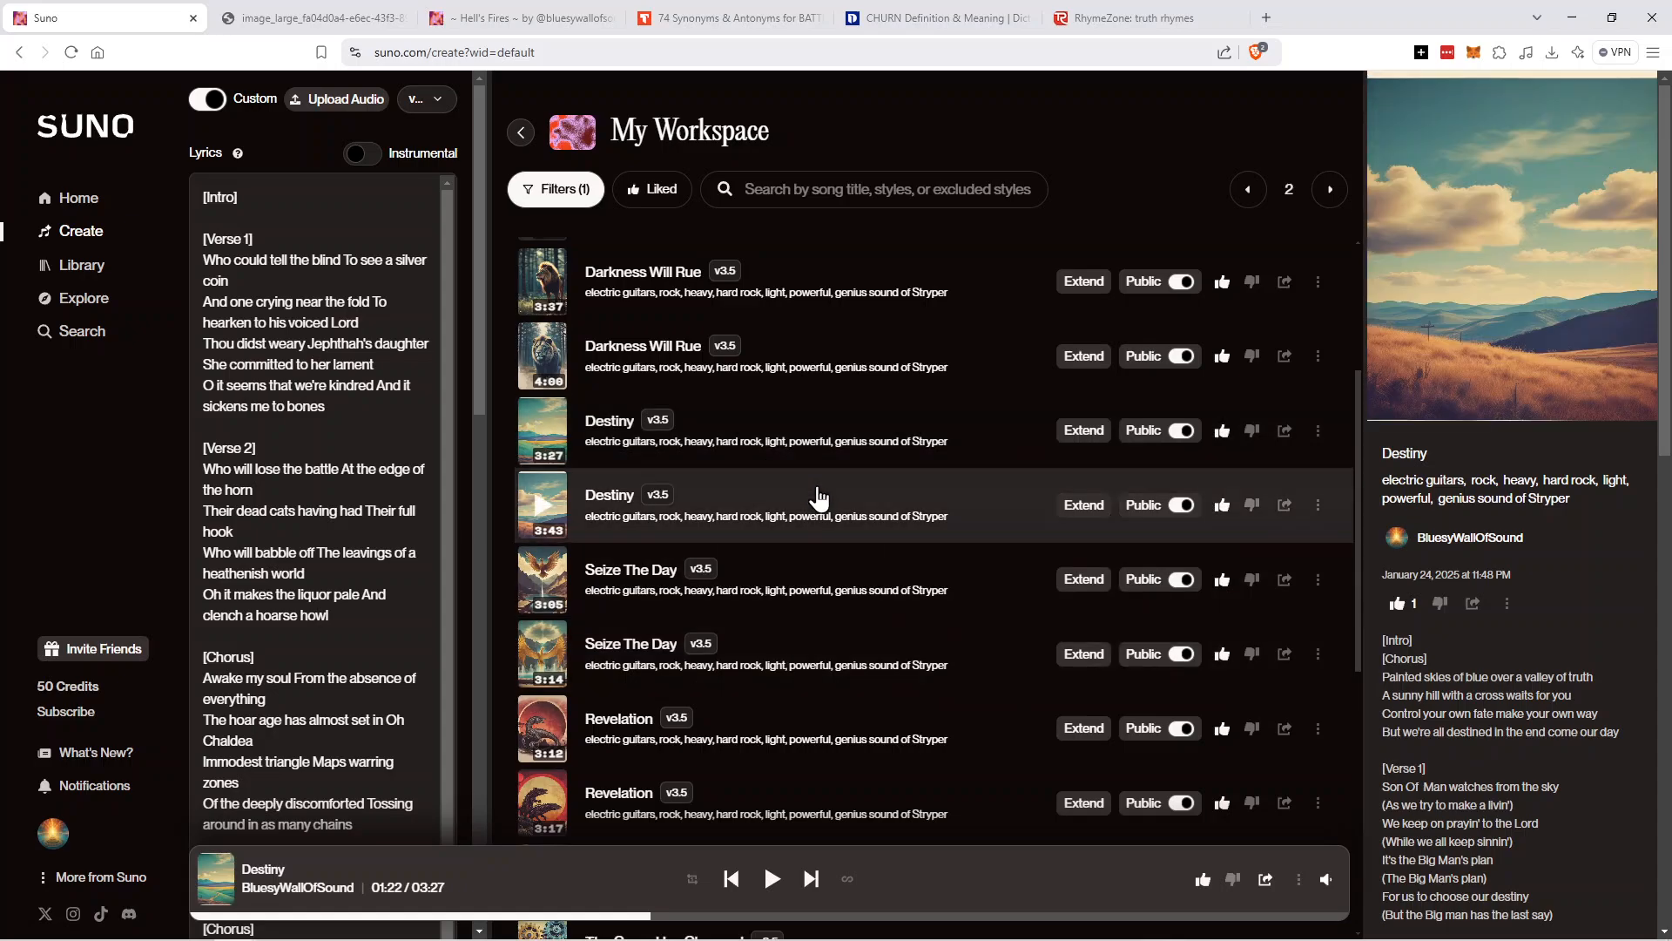
pyautogui.click(610, 496)
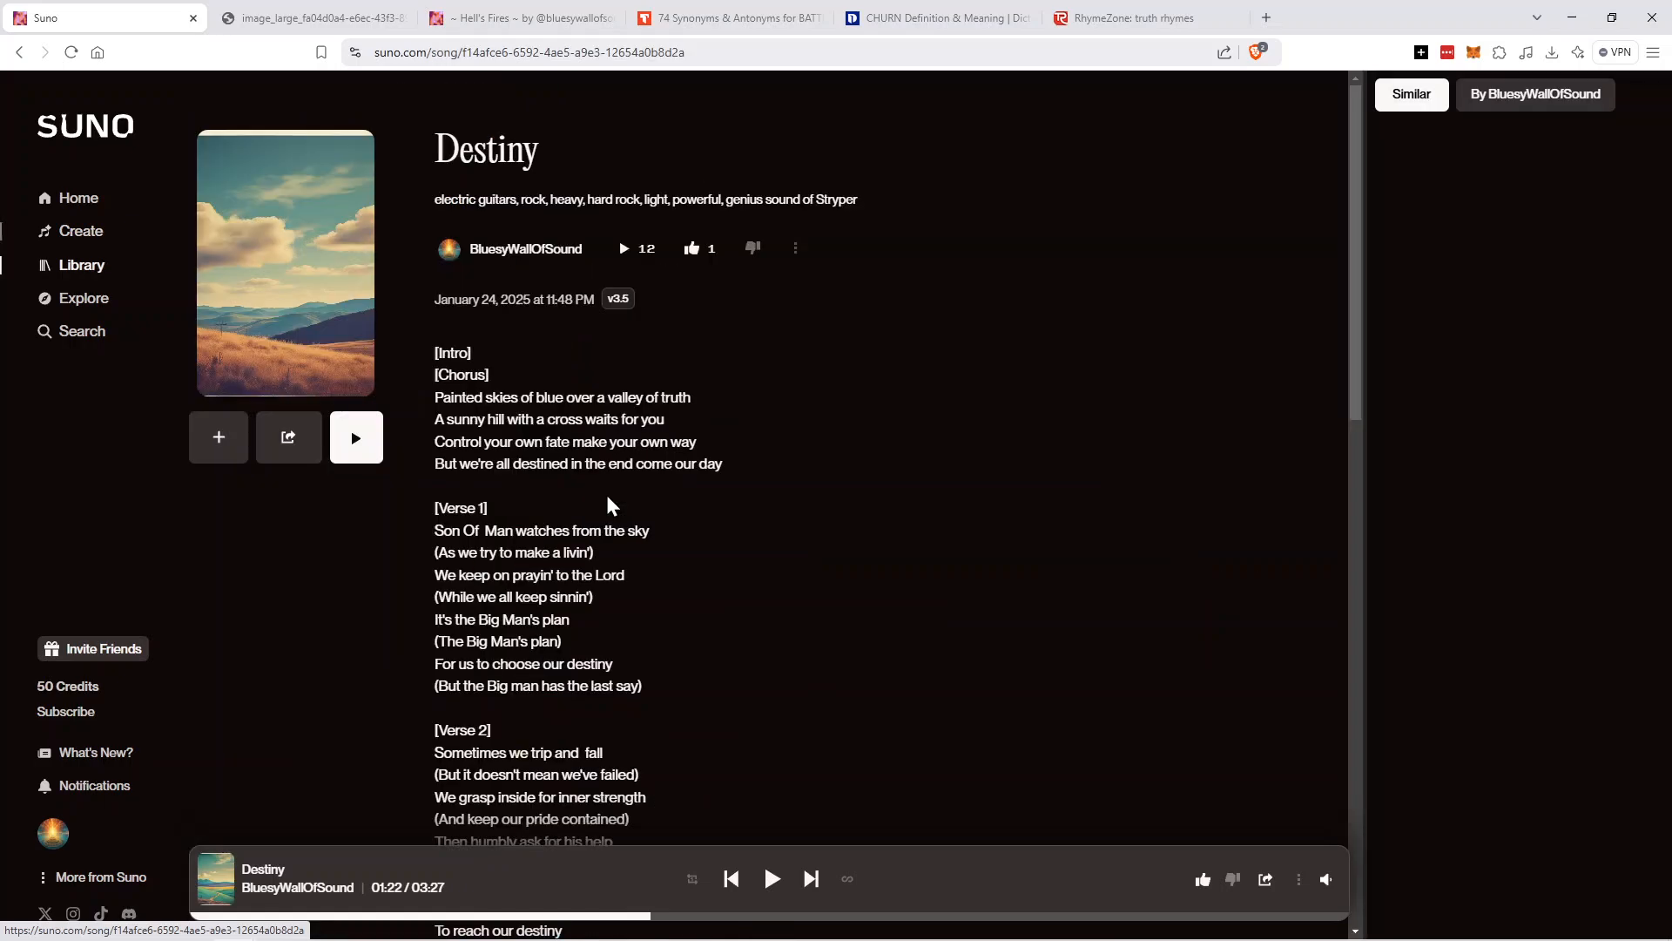
# Open this version's cover image in a new tab and compare it with the 3:27 version's cover.
pyautogui.rightClick(236, 263)
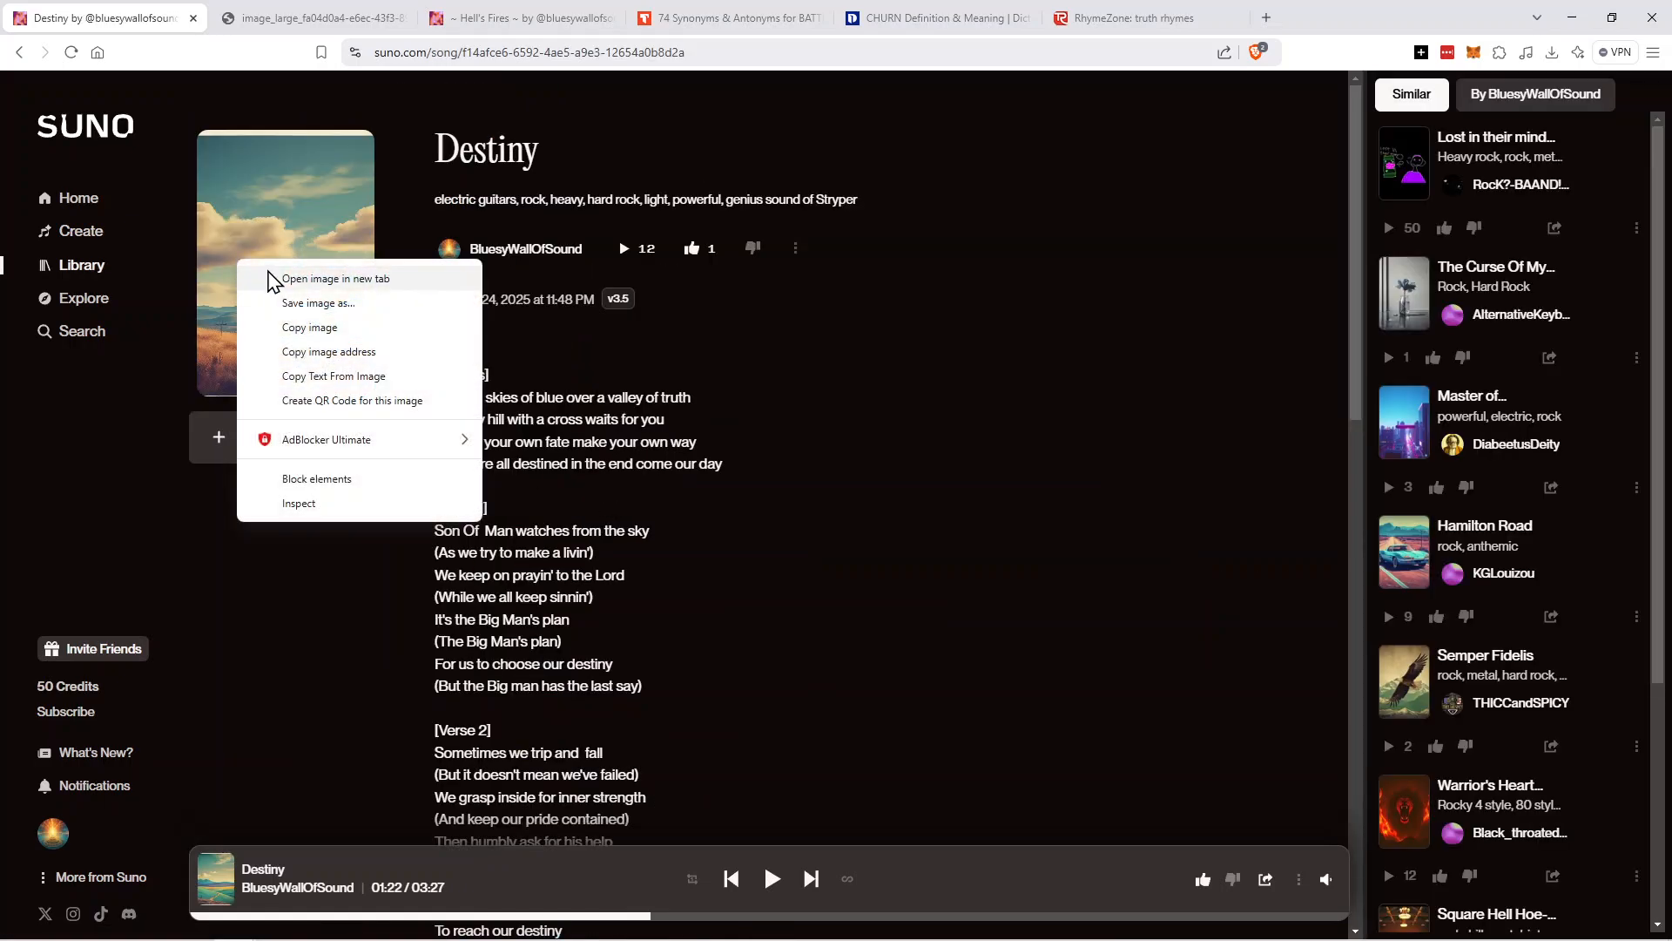
pyautogui.click(336, 280)
pyautogui.click(338, 24)
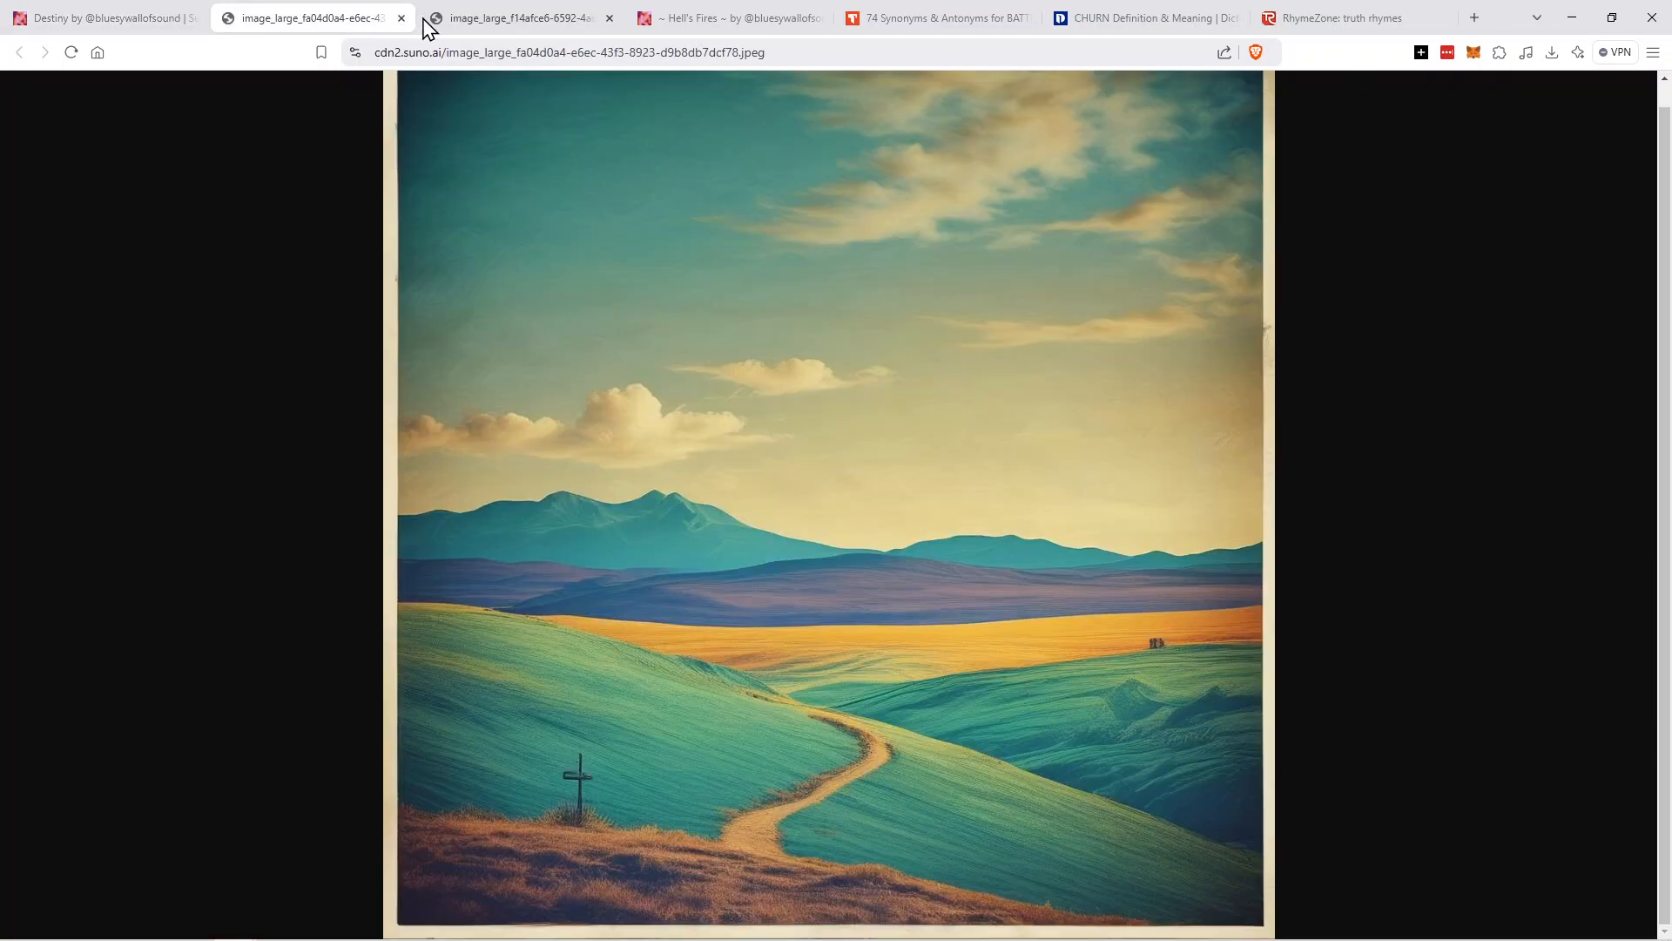
pyautogui.click(484, 26)
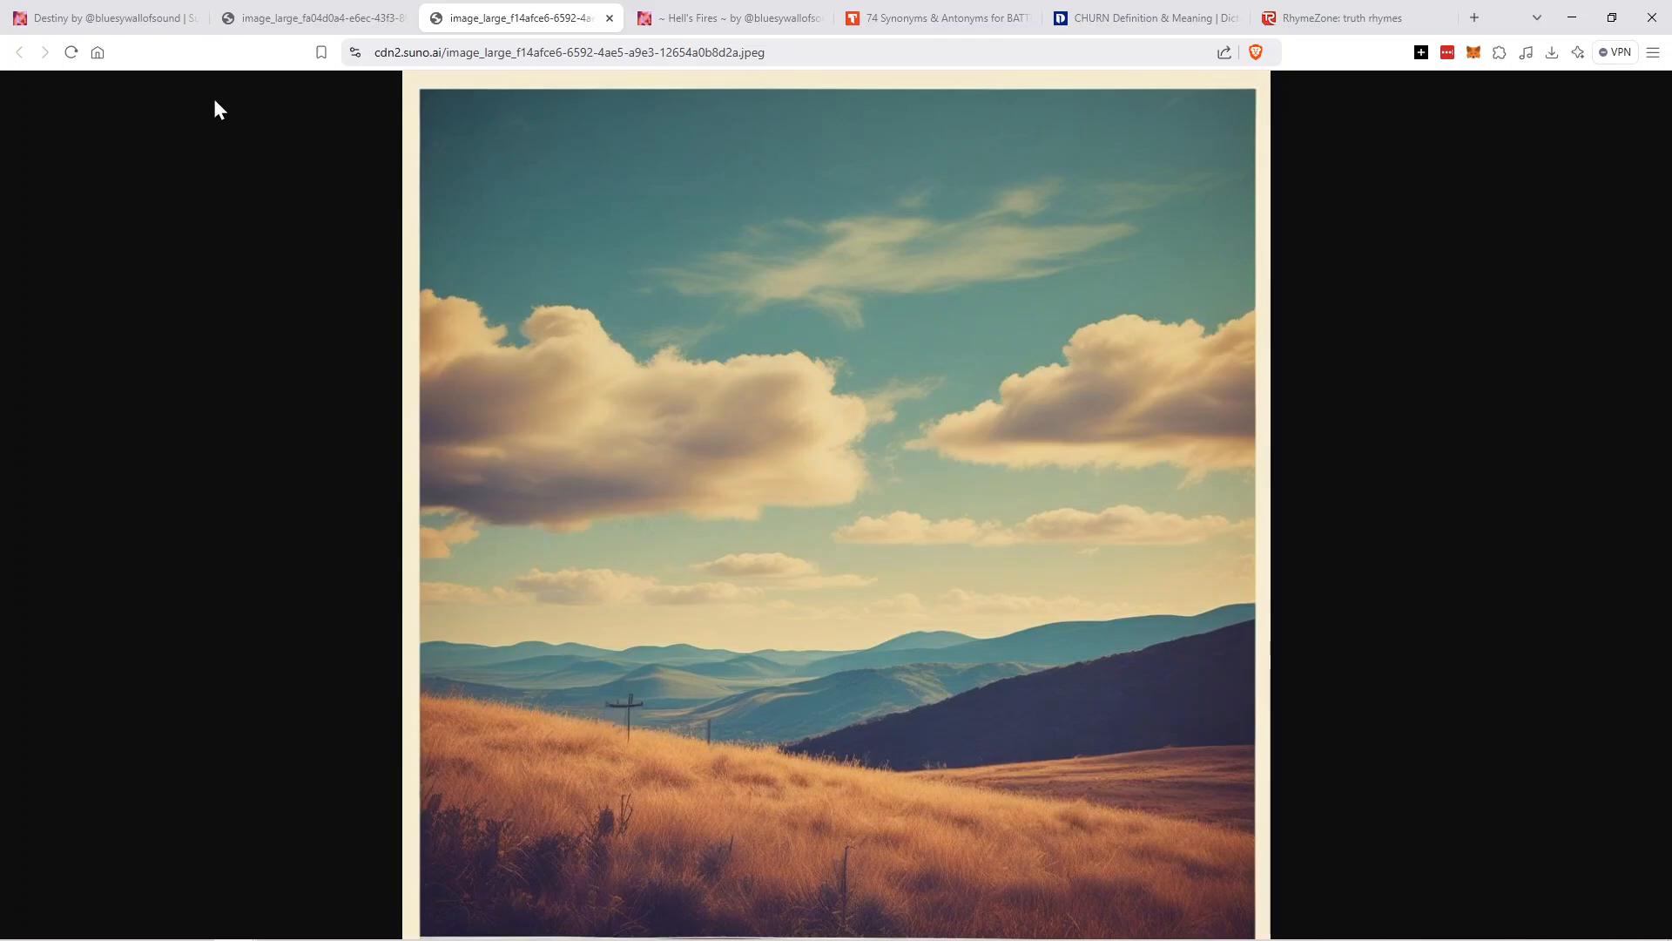
# Play the 3:43 version of Destiny from its song page while following the lyrics, and pause the playback.
pyautogui.click(131, 19)
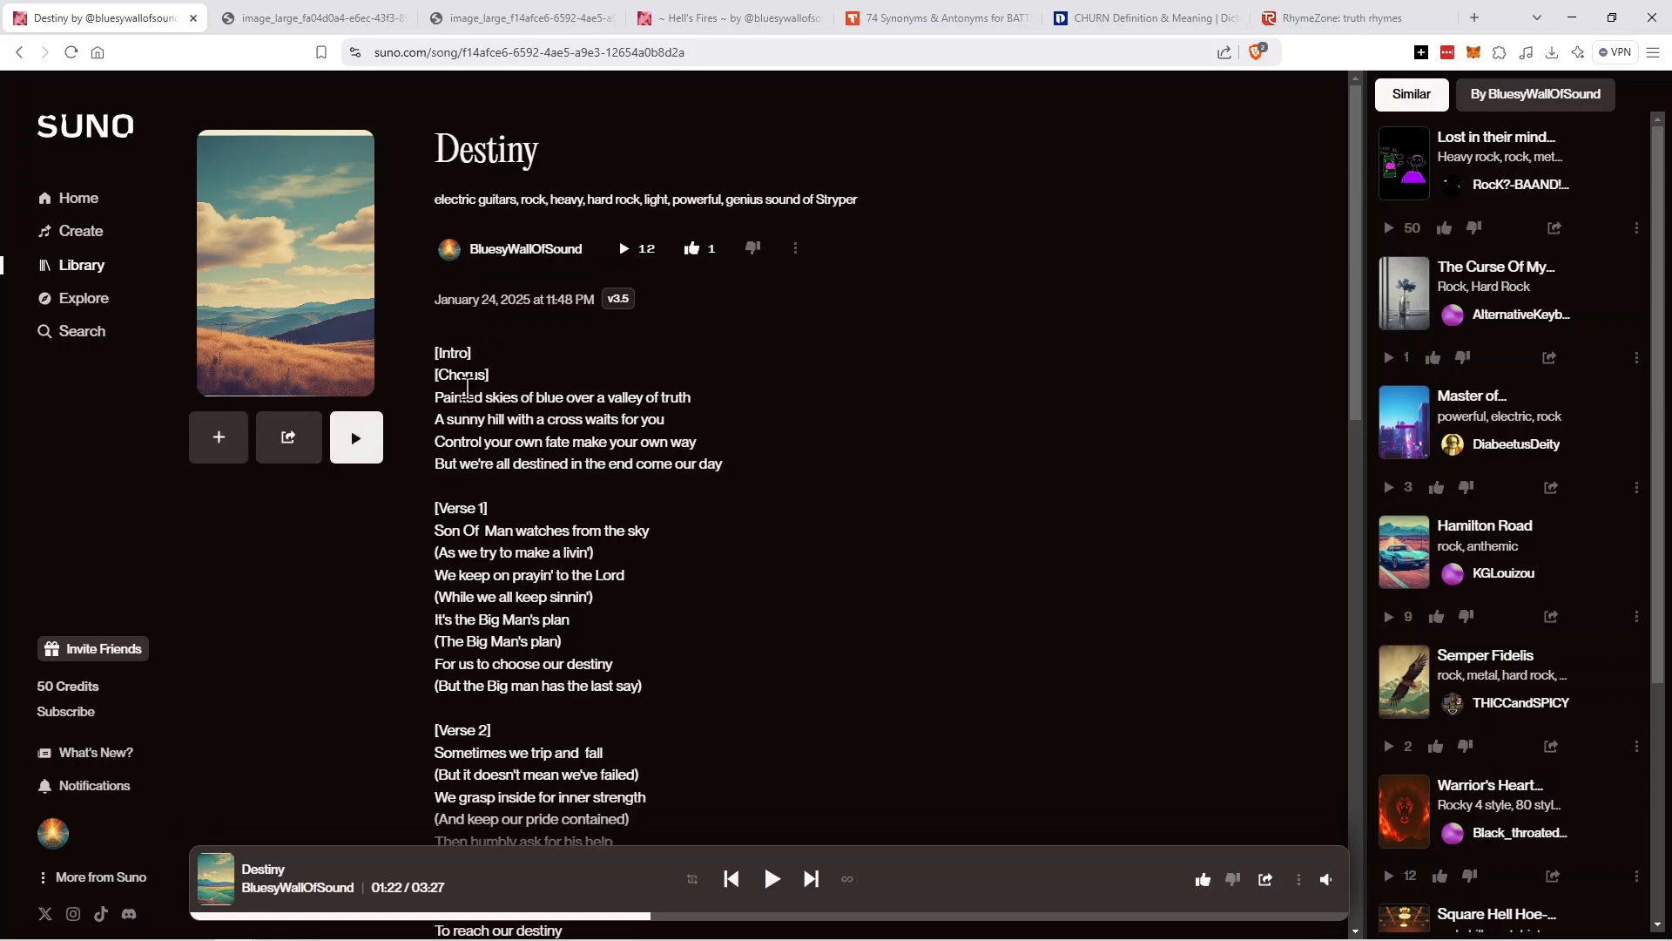
pyautogui.moveTo(1349, 204); pyautogui.dragTo(1334, 293)
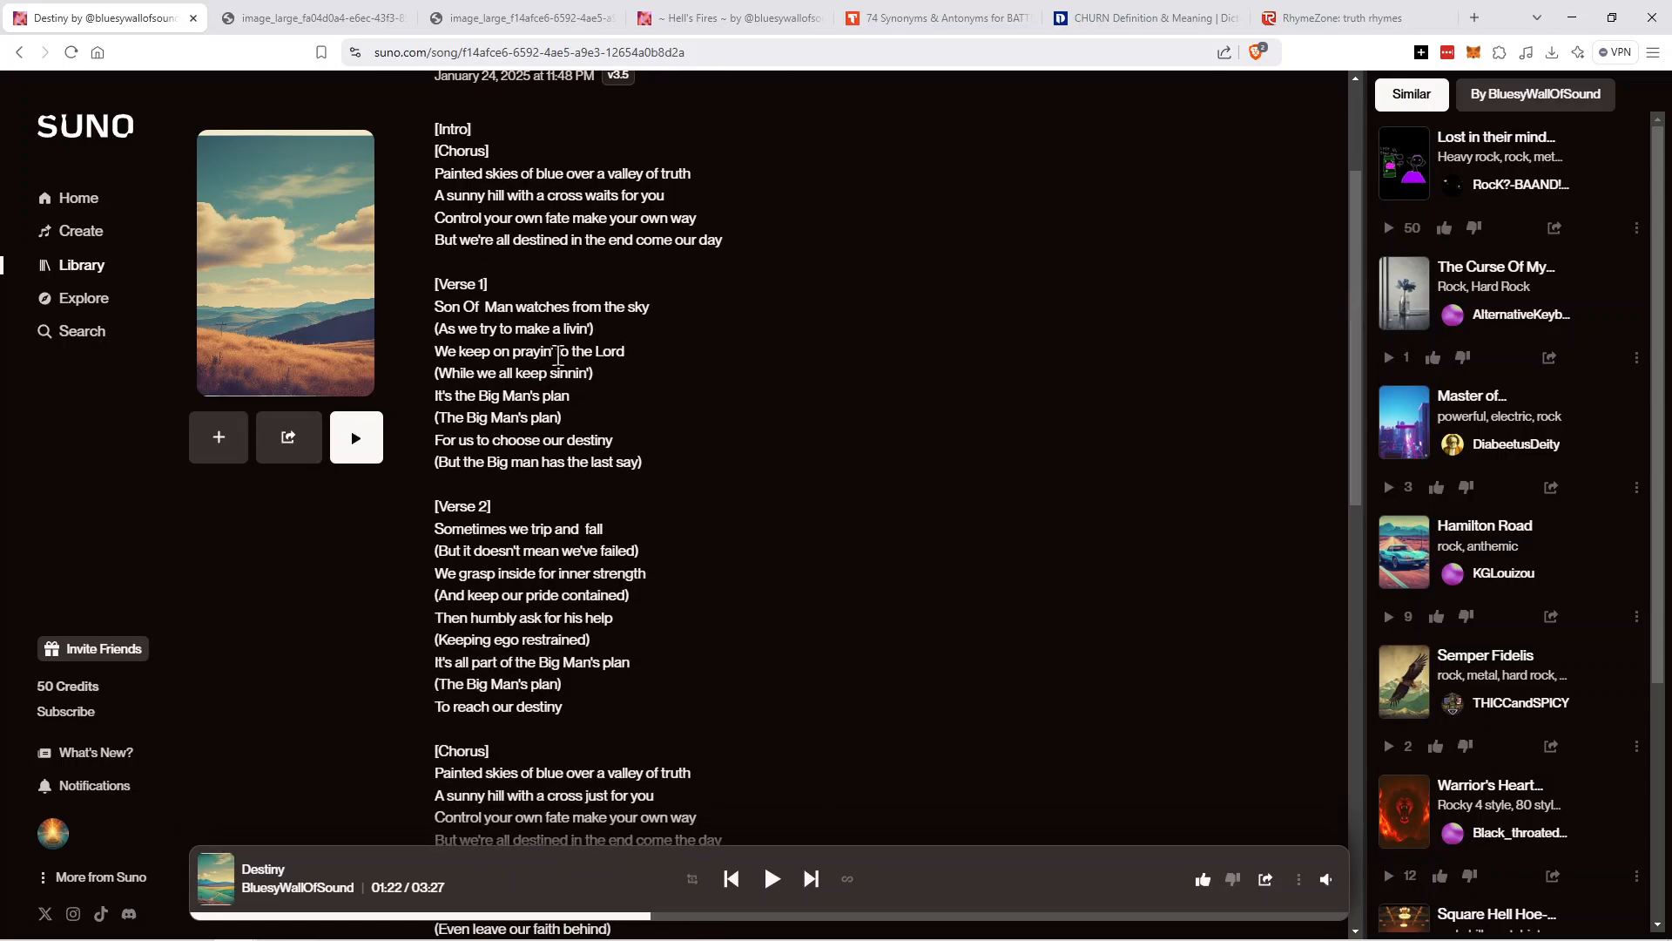
pyautogui.moveTo(1355, 341); pyautogui.dragTo(1354, 326)
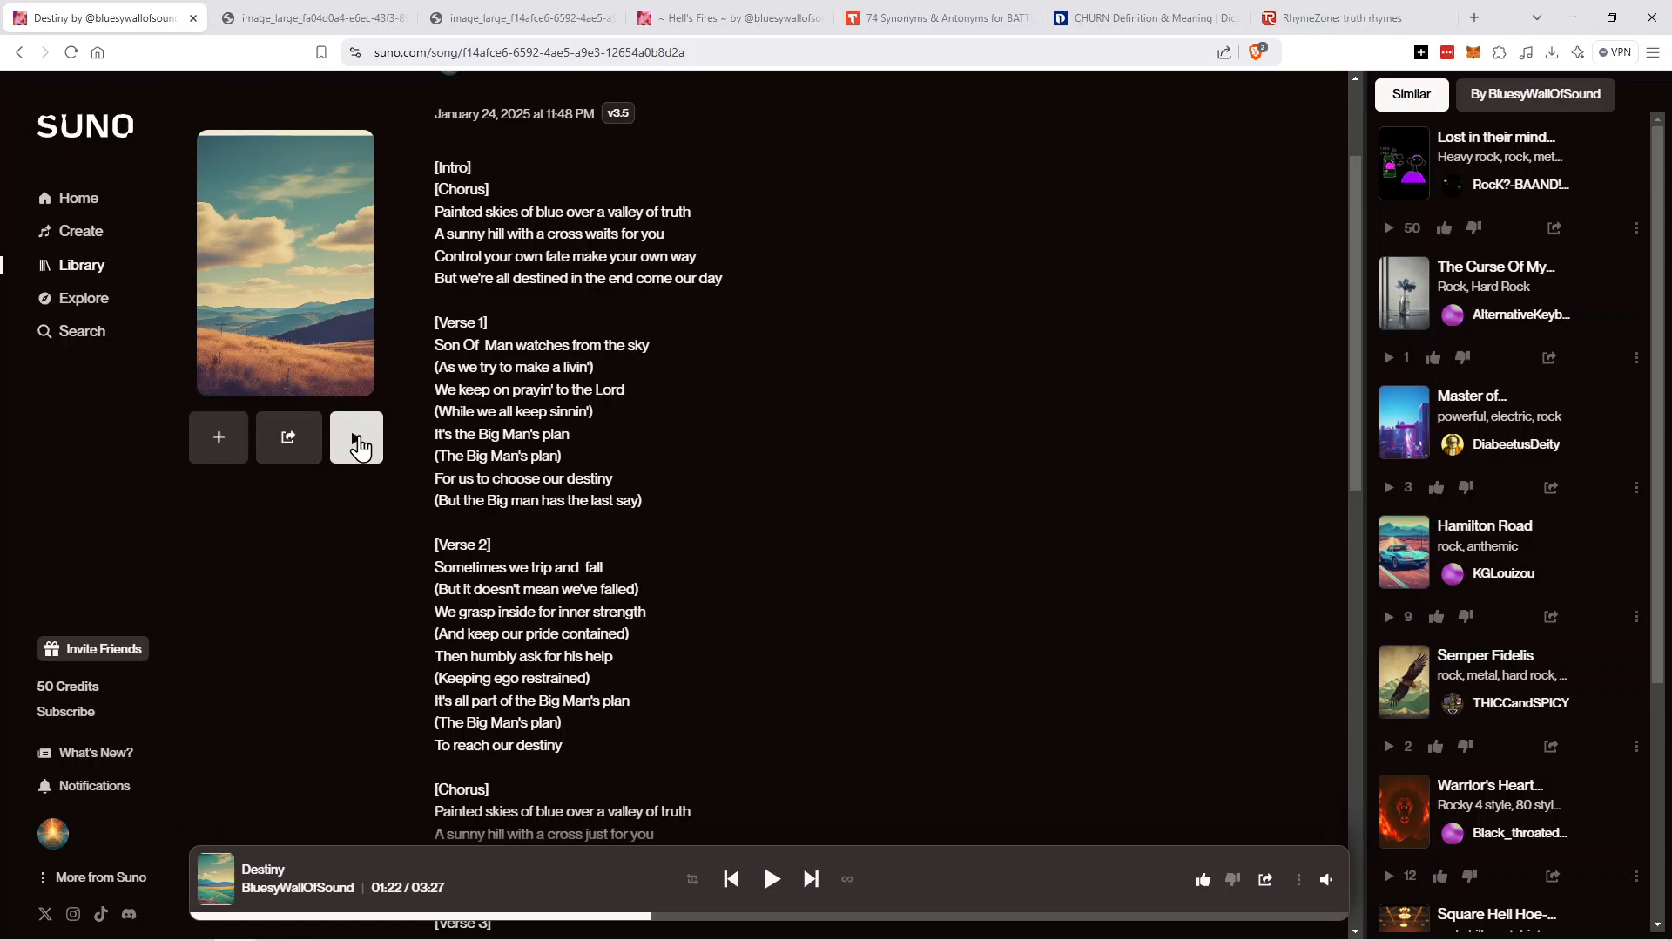
pyautogui.click(357, 444)
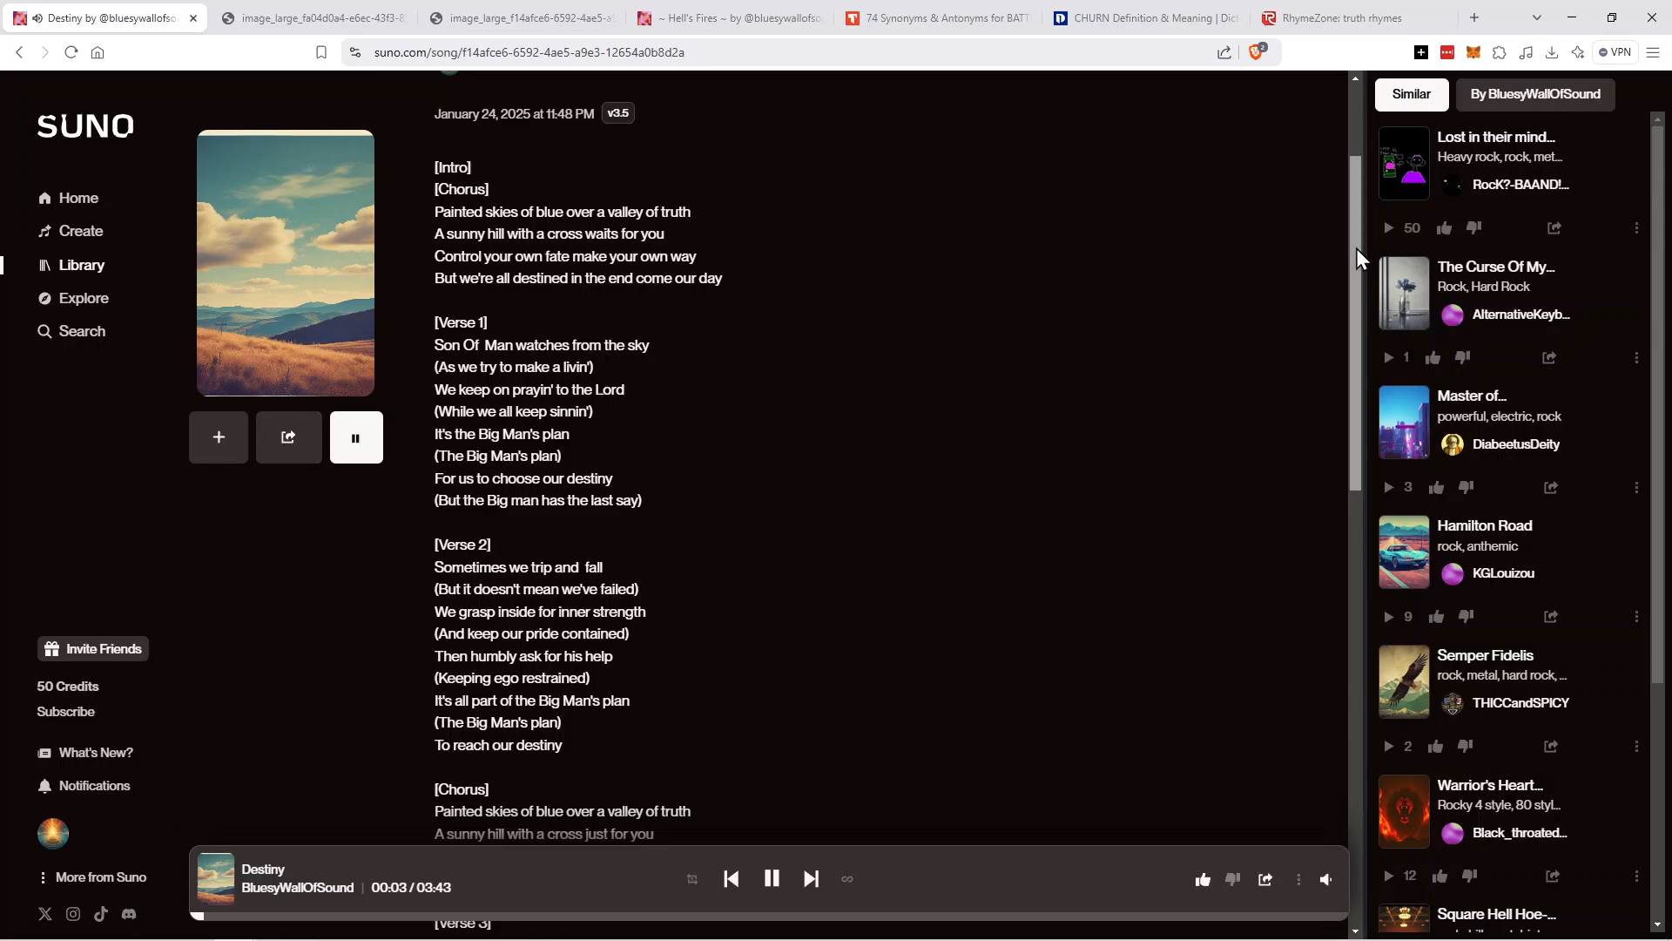
pyautogui.moveTo(1356, 248); pyautogui.dragTo(1355, 251)
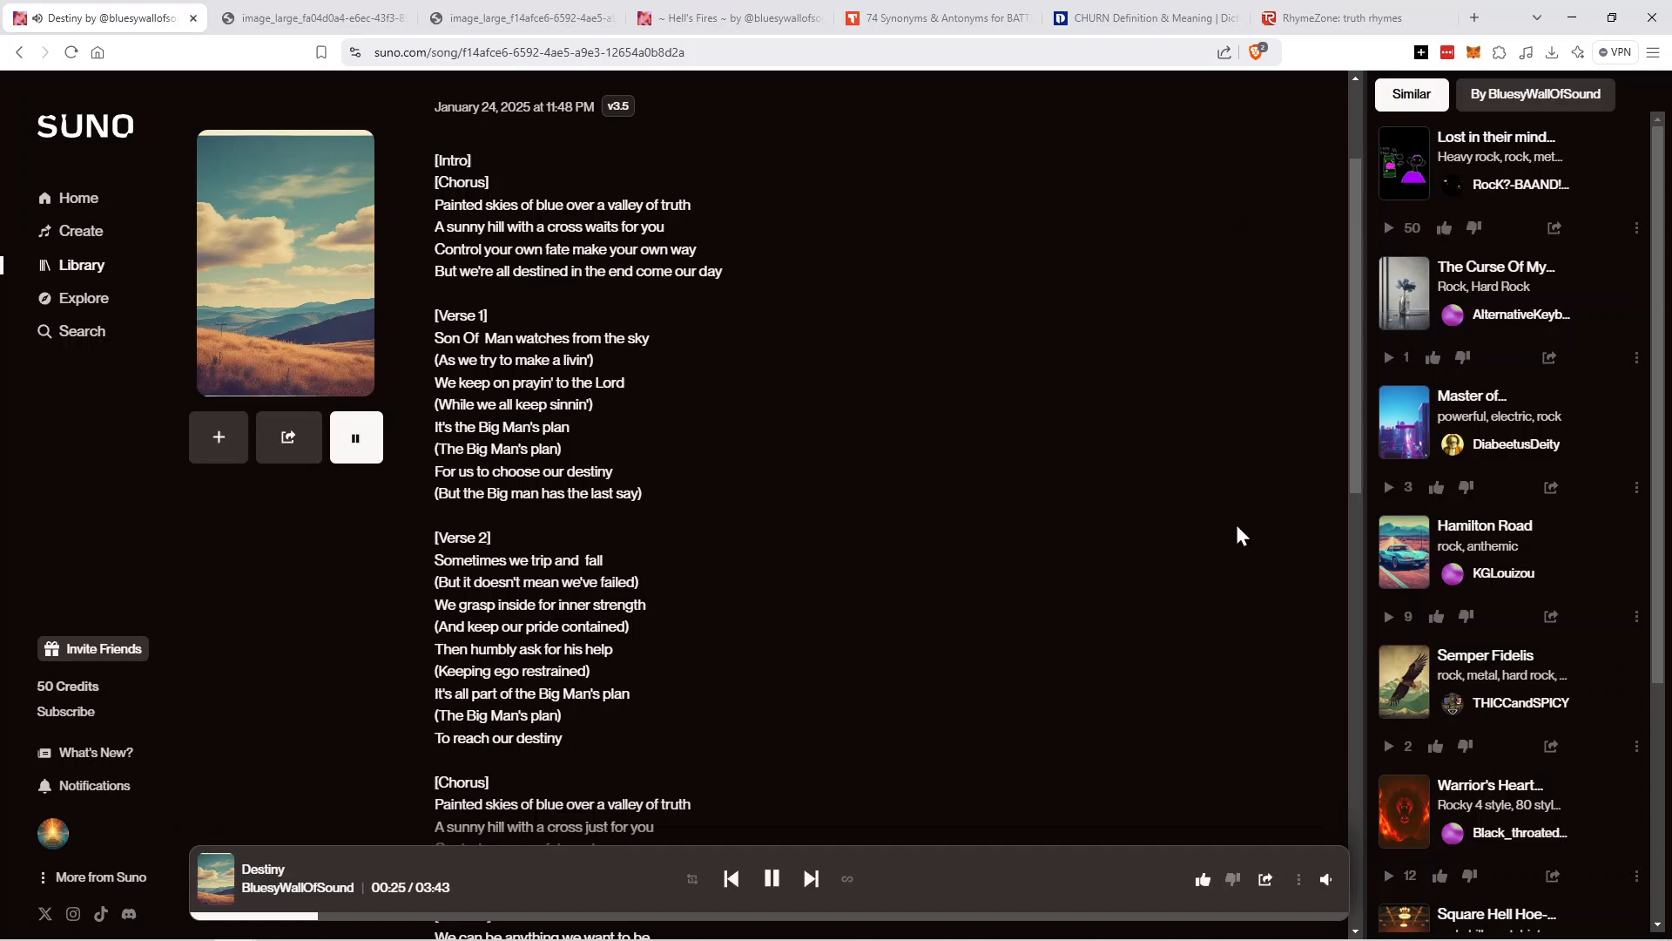
pyautogui.moveTo(1331, 887)
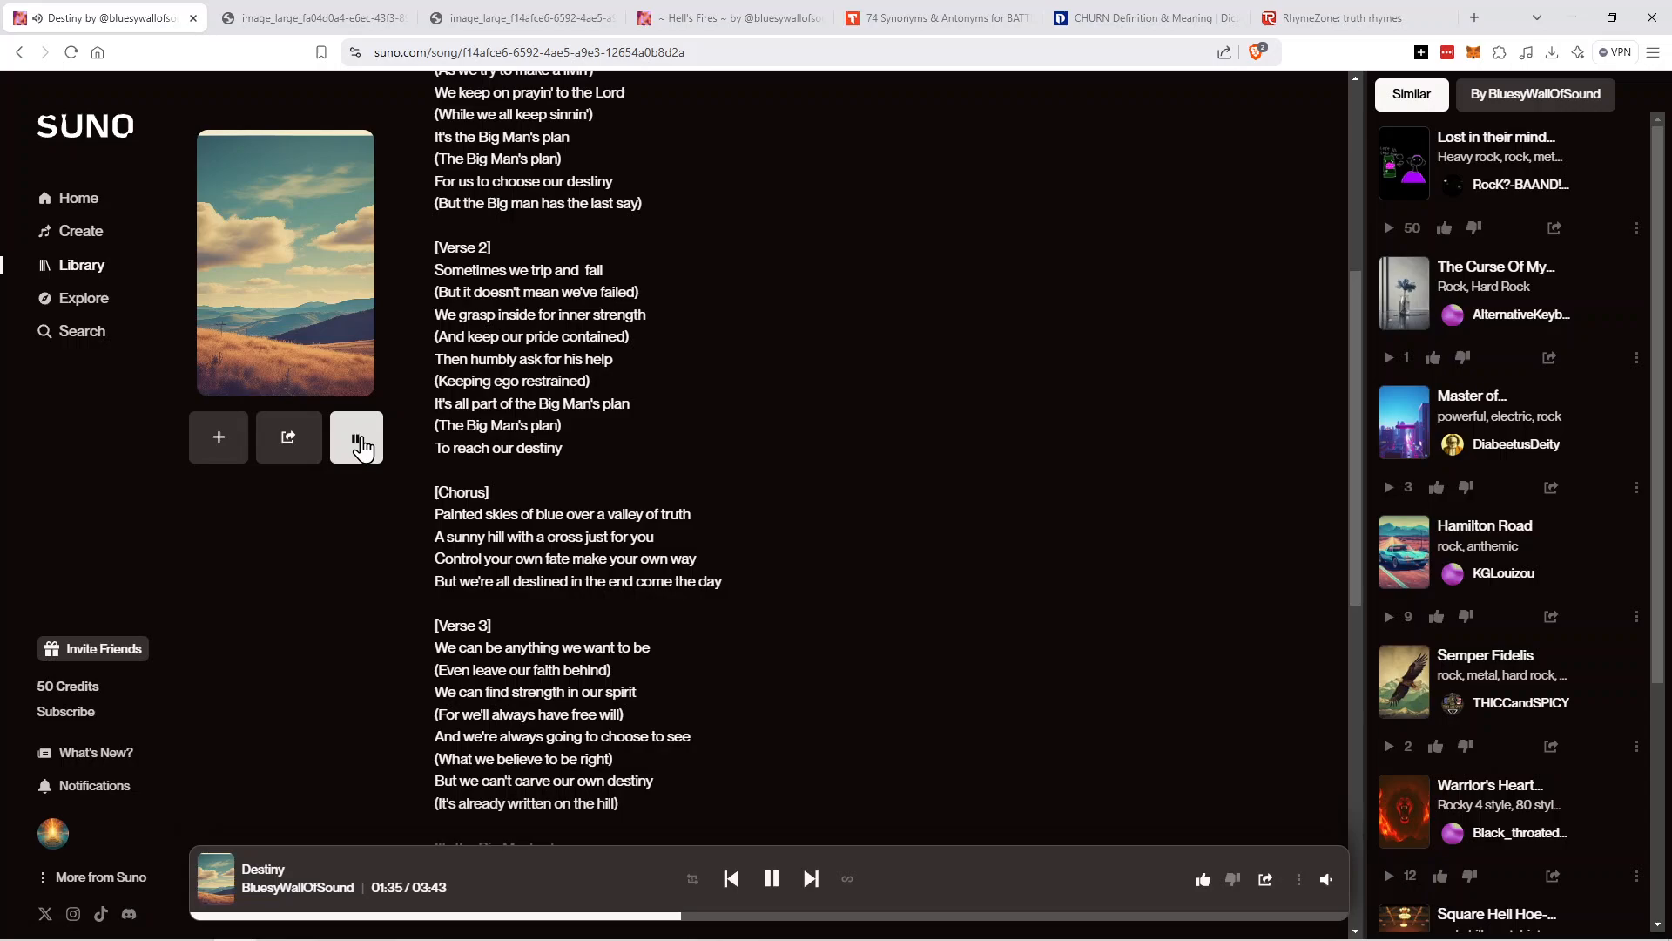
pyautogui.click(360, 446)
pyautogui.scroll(5, 635, 436)
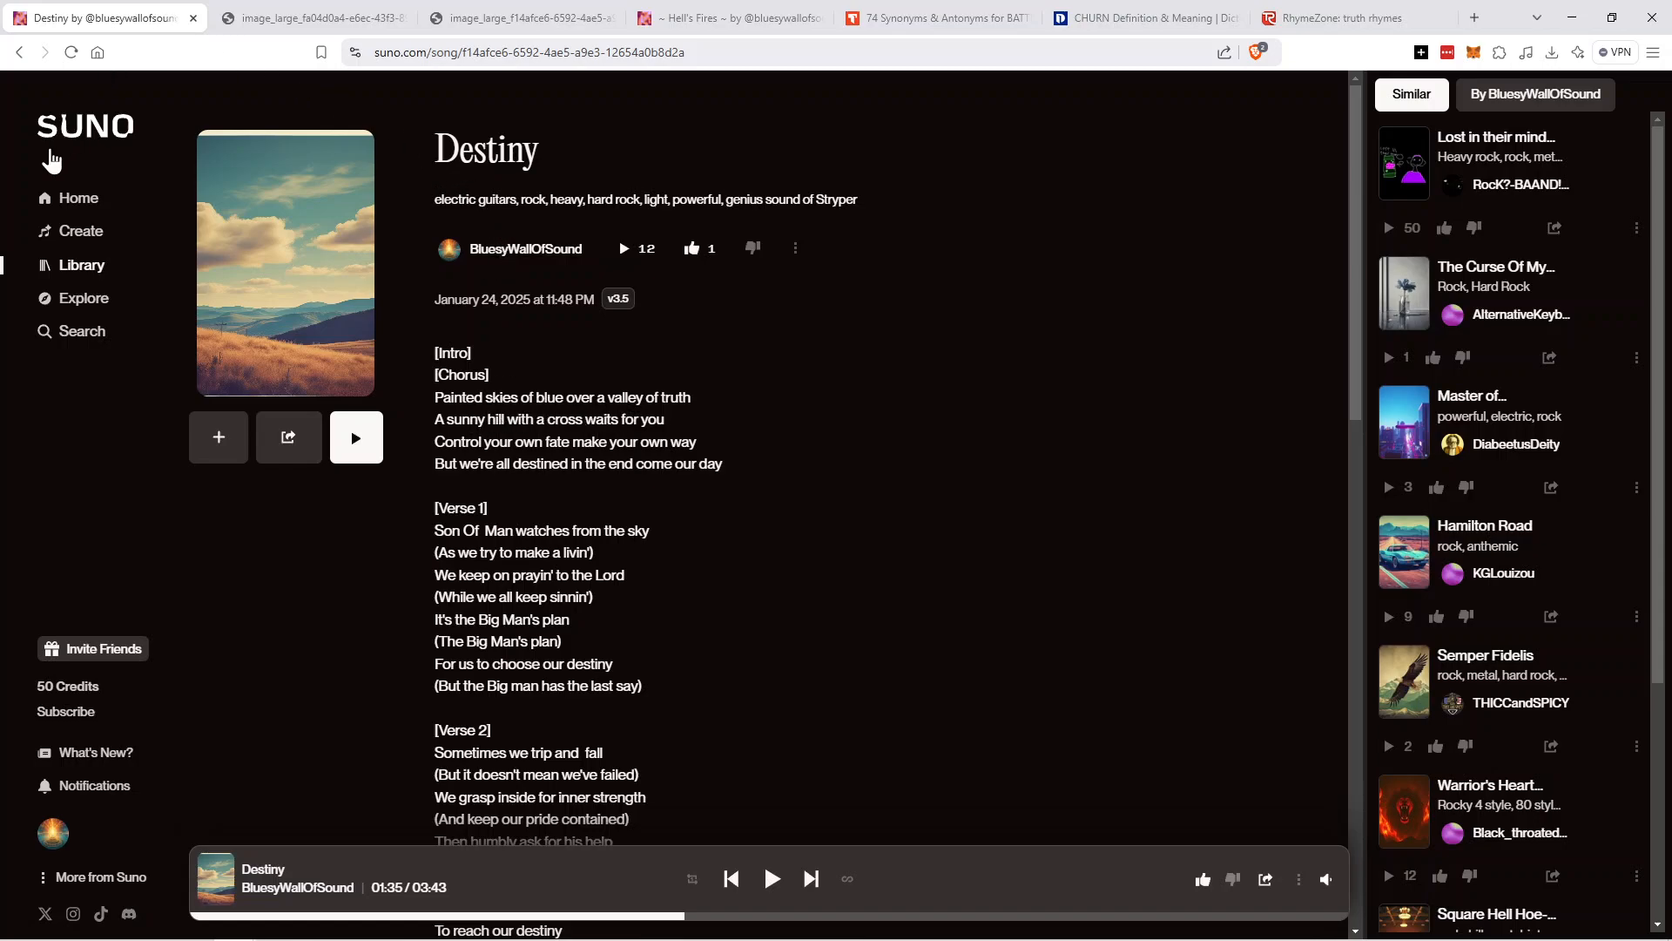
# Return to the song creation page and generate new lyrics with Write with Suno from the existing prompt for The Churn.
pyautogui.click(20, 52)
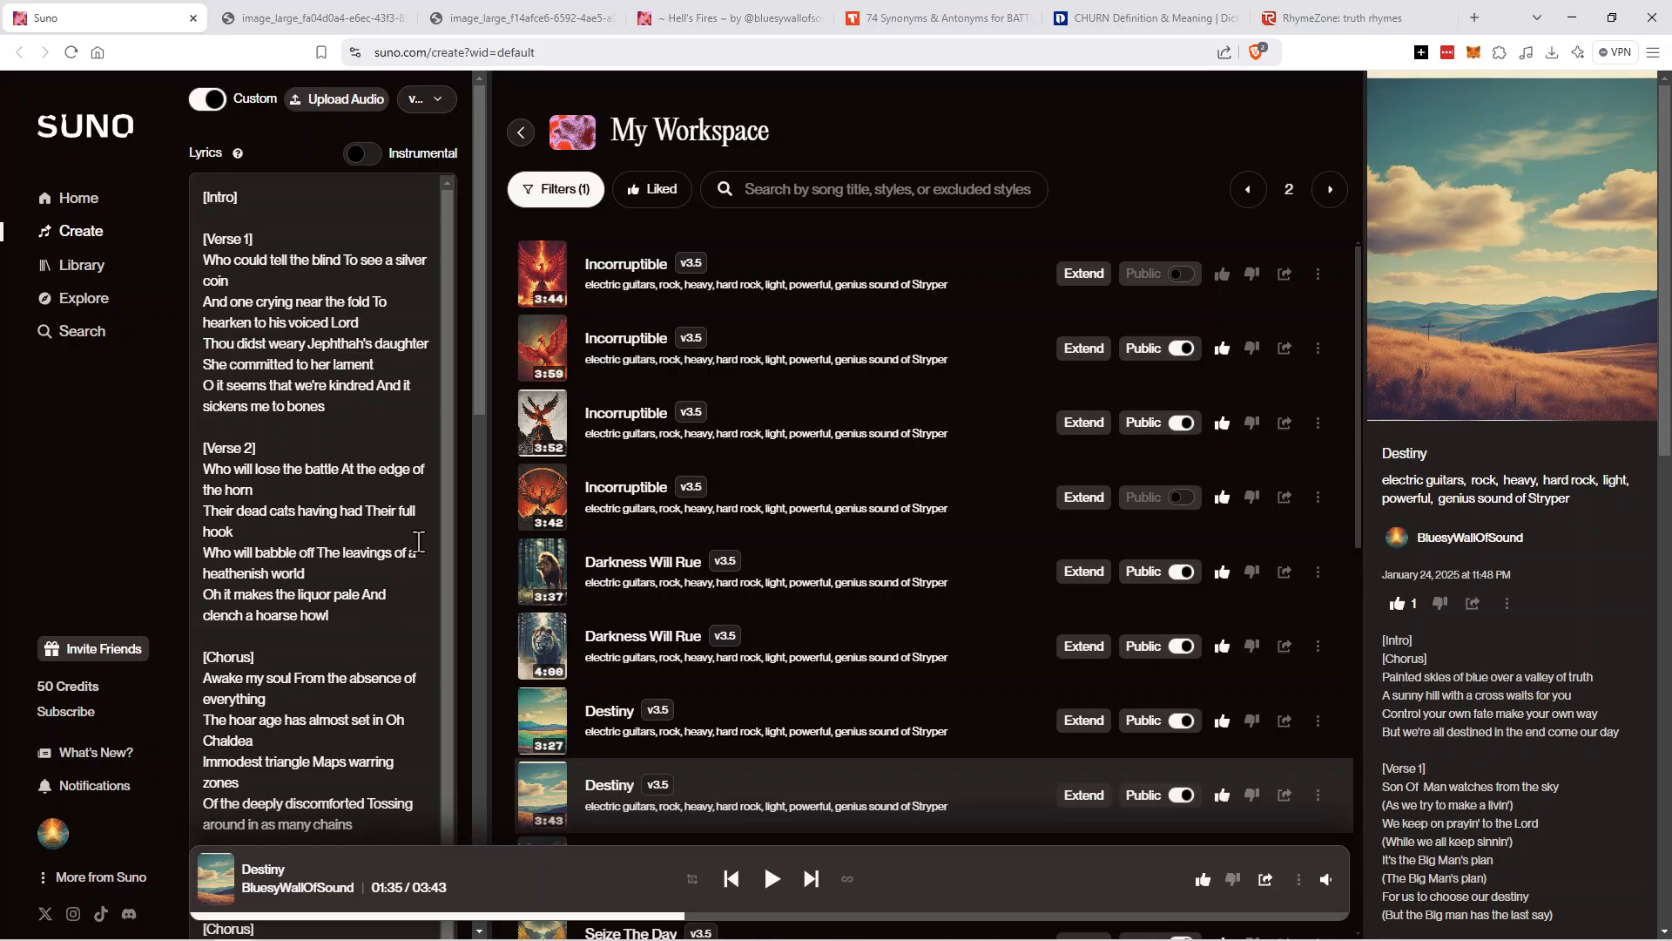
pyautogui.moveTo(475, 384); pyautogui.dragTo(475, 698)
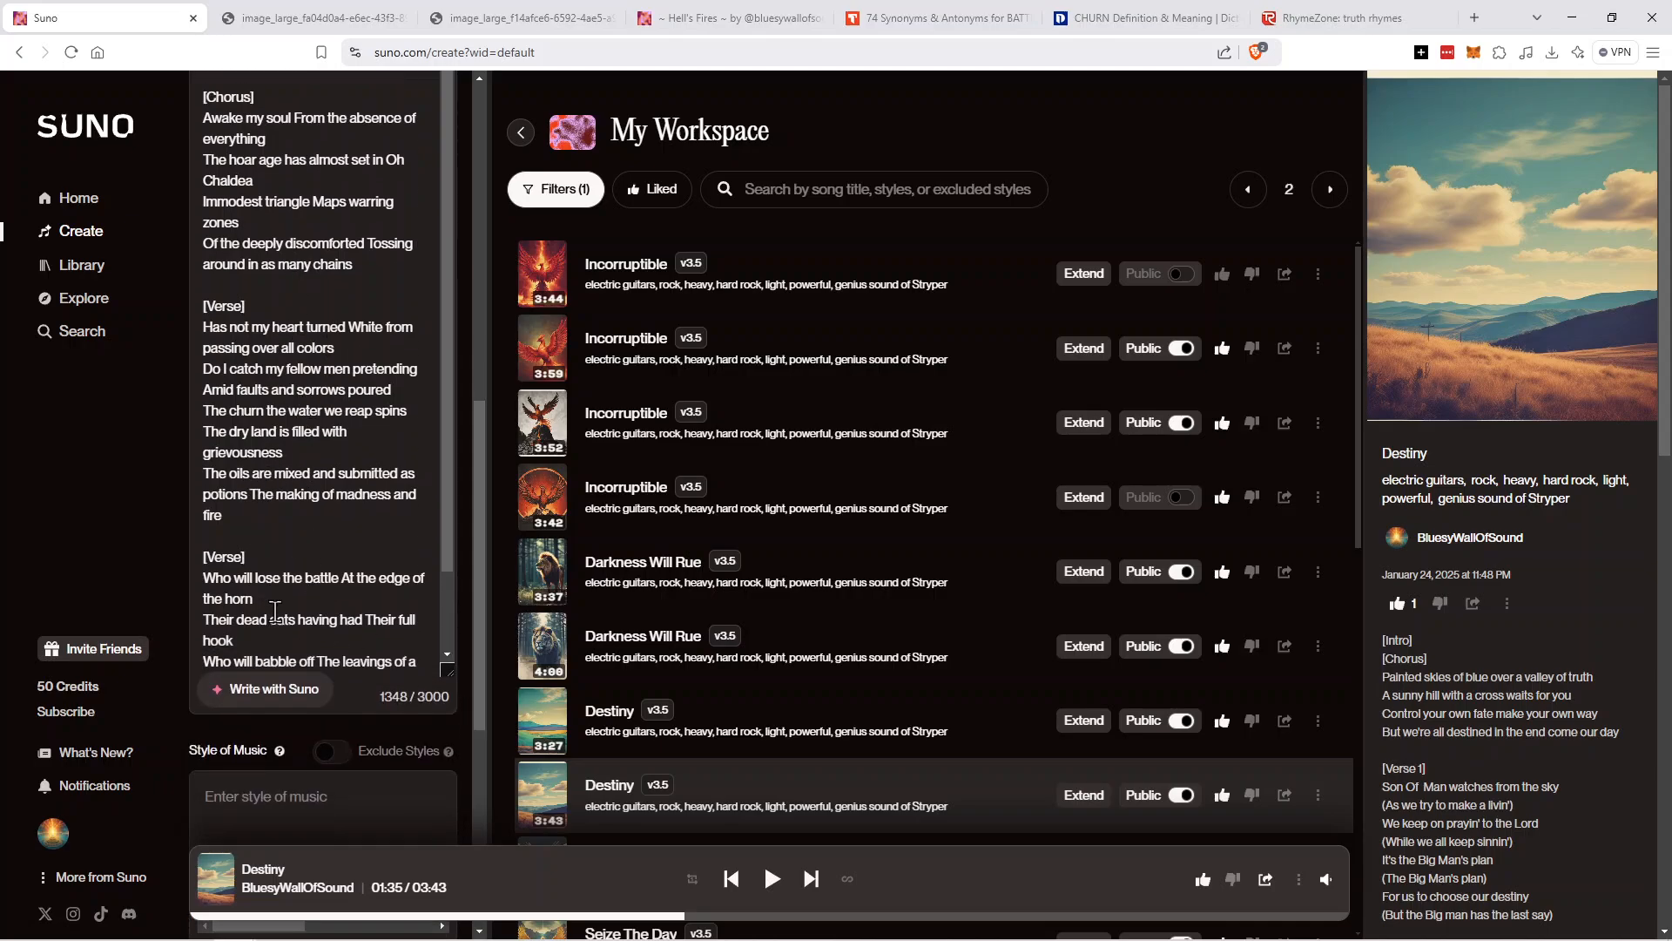
pyautogui.click(271, 689)
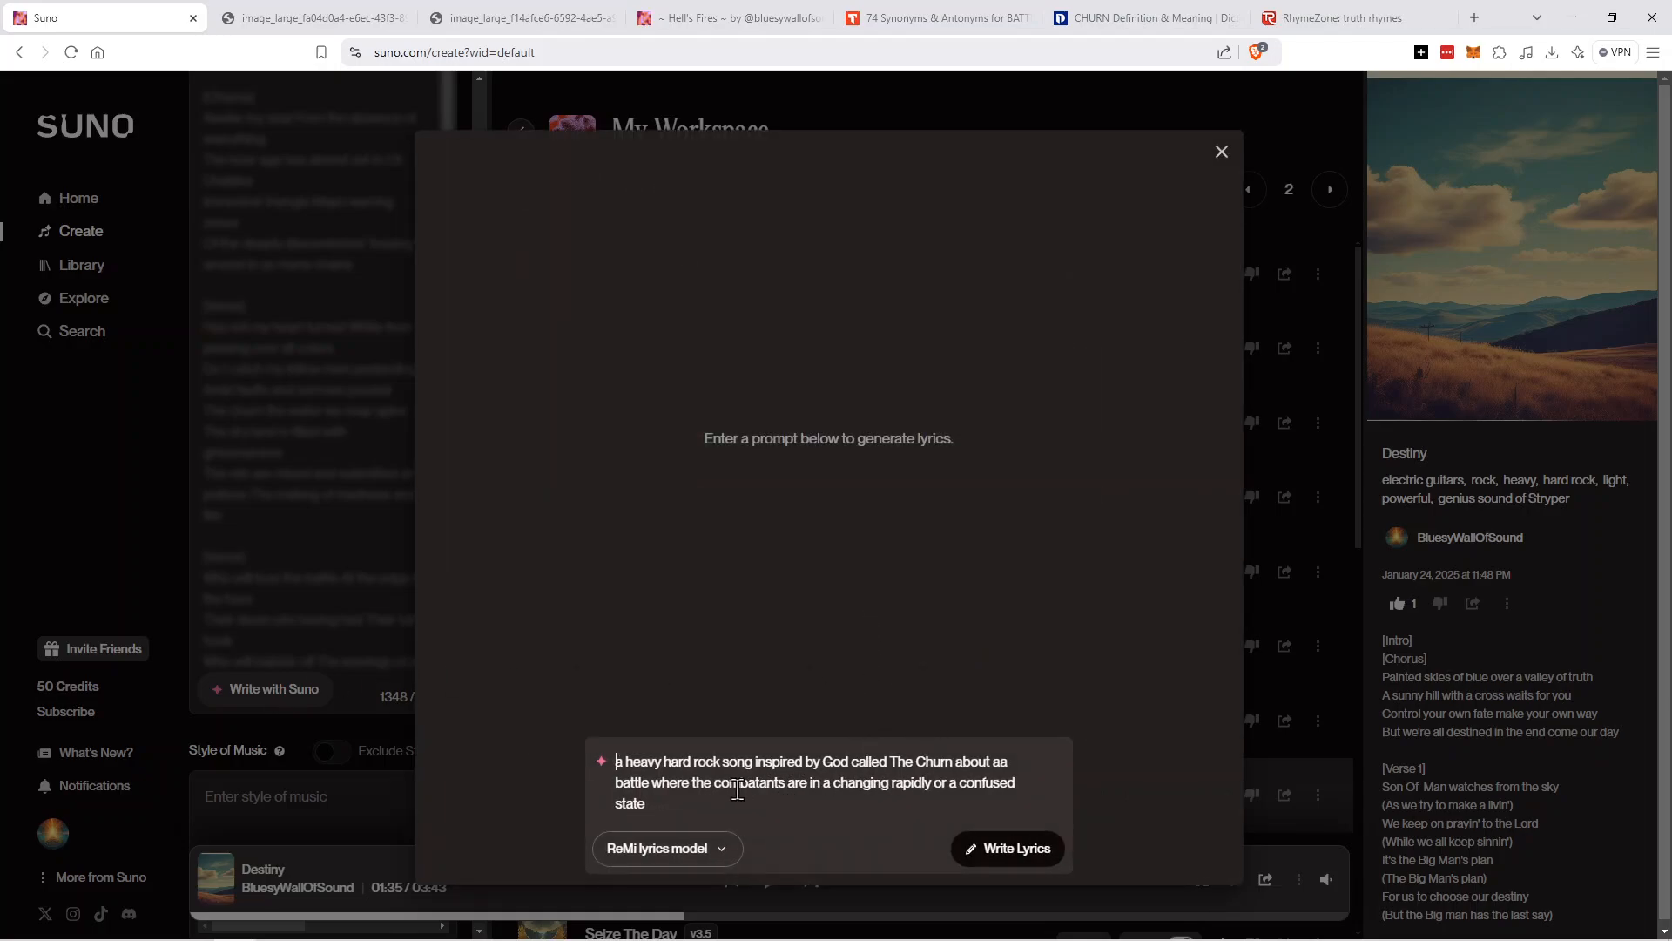
pyautogui.click(1015, 849)
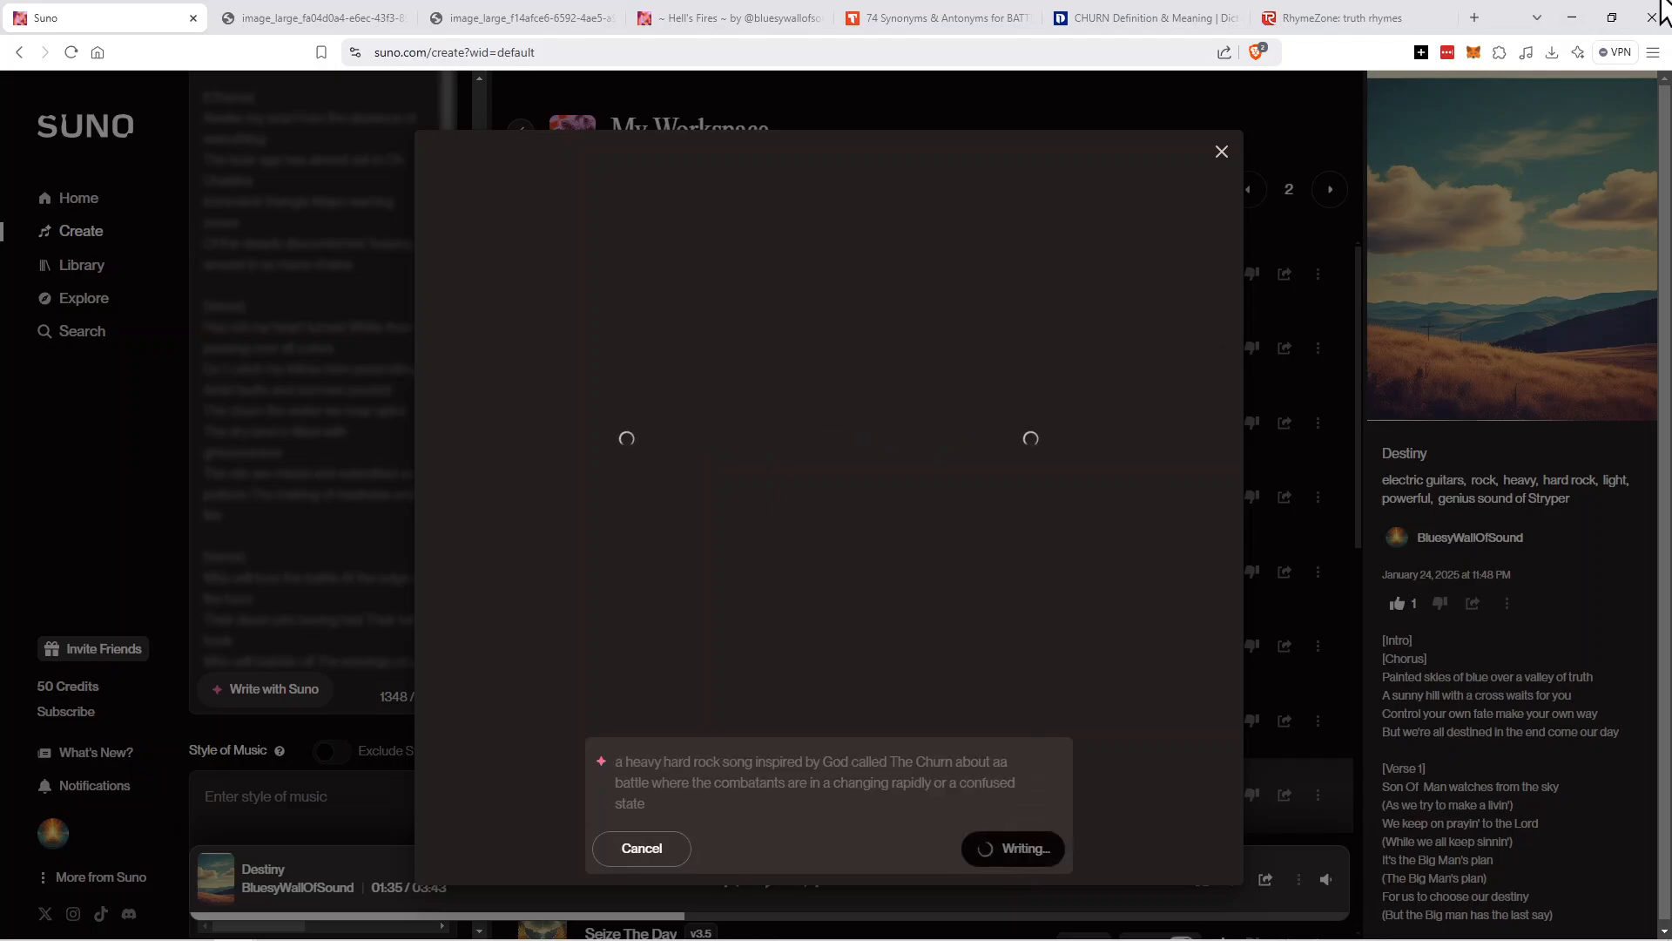
# Shrink the browser window to reveal the Writer document and read both generated lyric options for The Churn in full.
pyautogui.click(1611, 21)
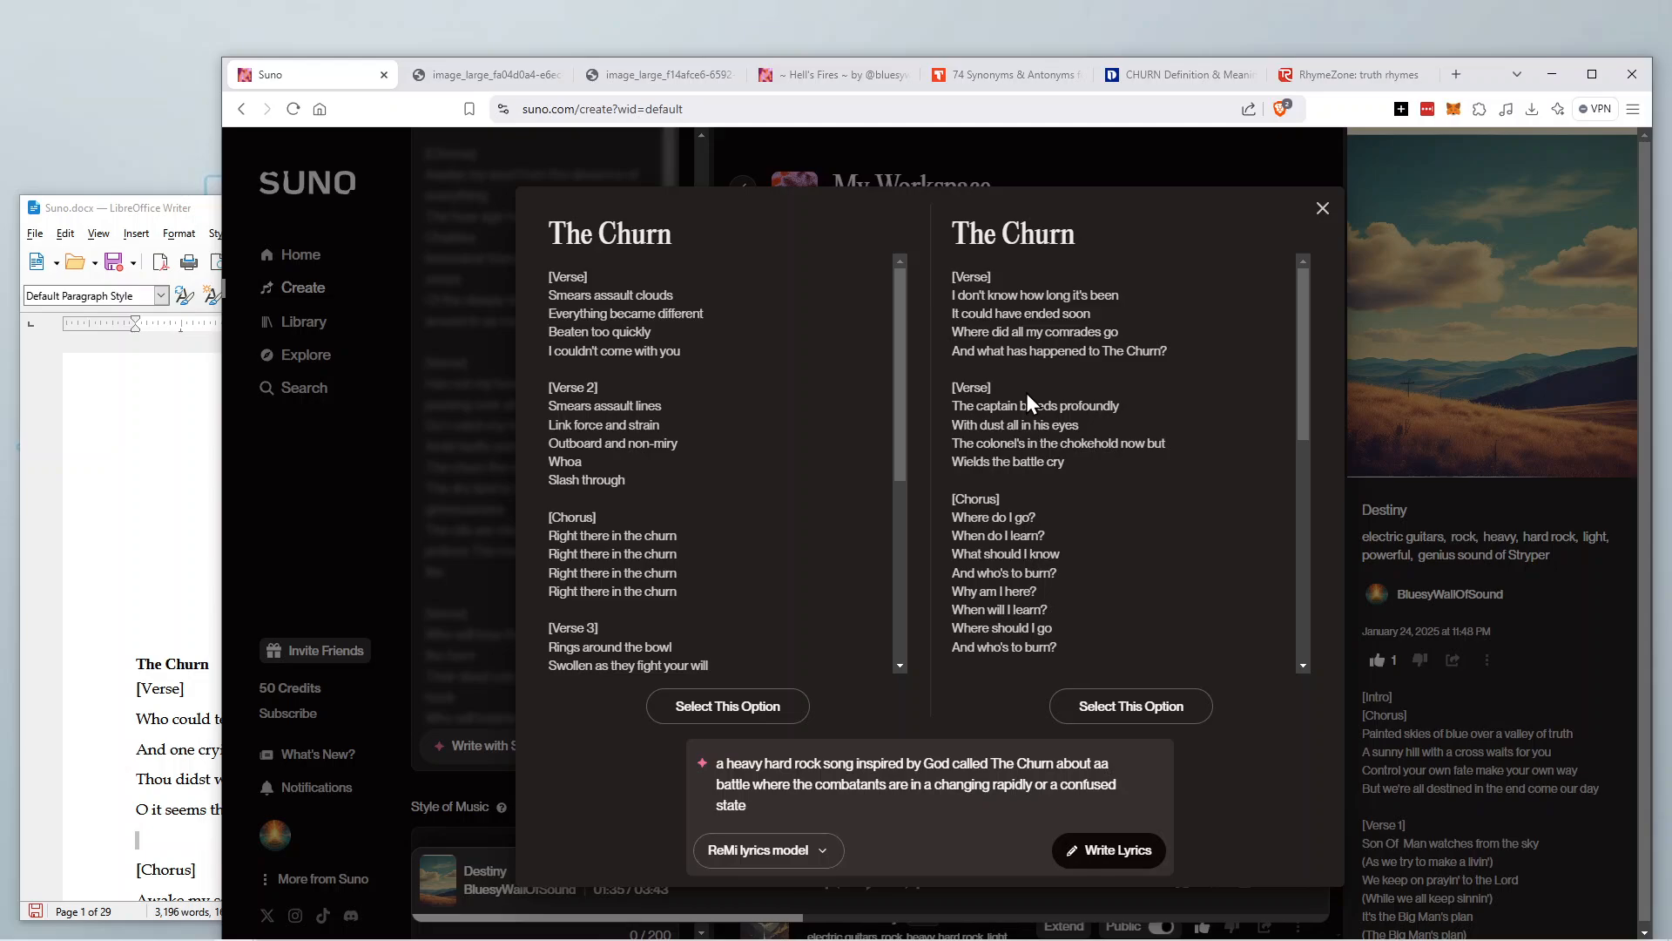
pyautogui.scroll(-3, 1026, 394)
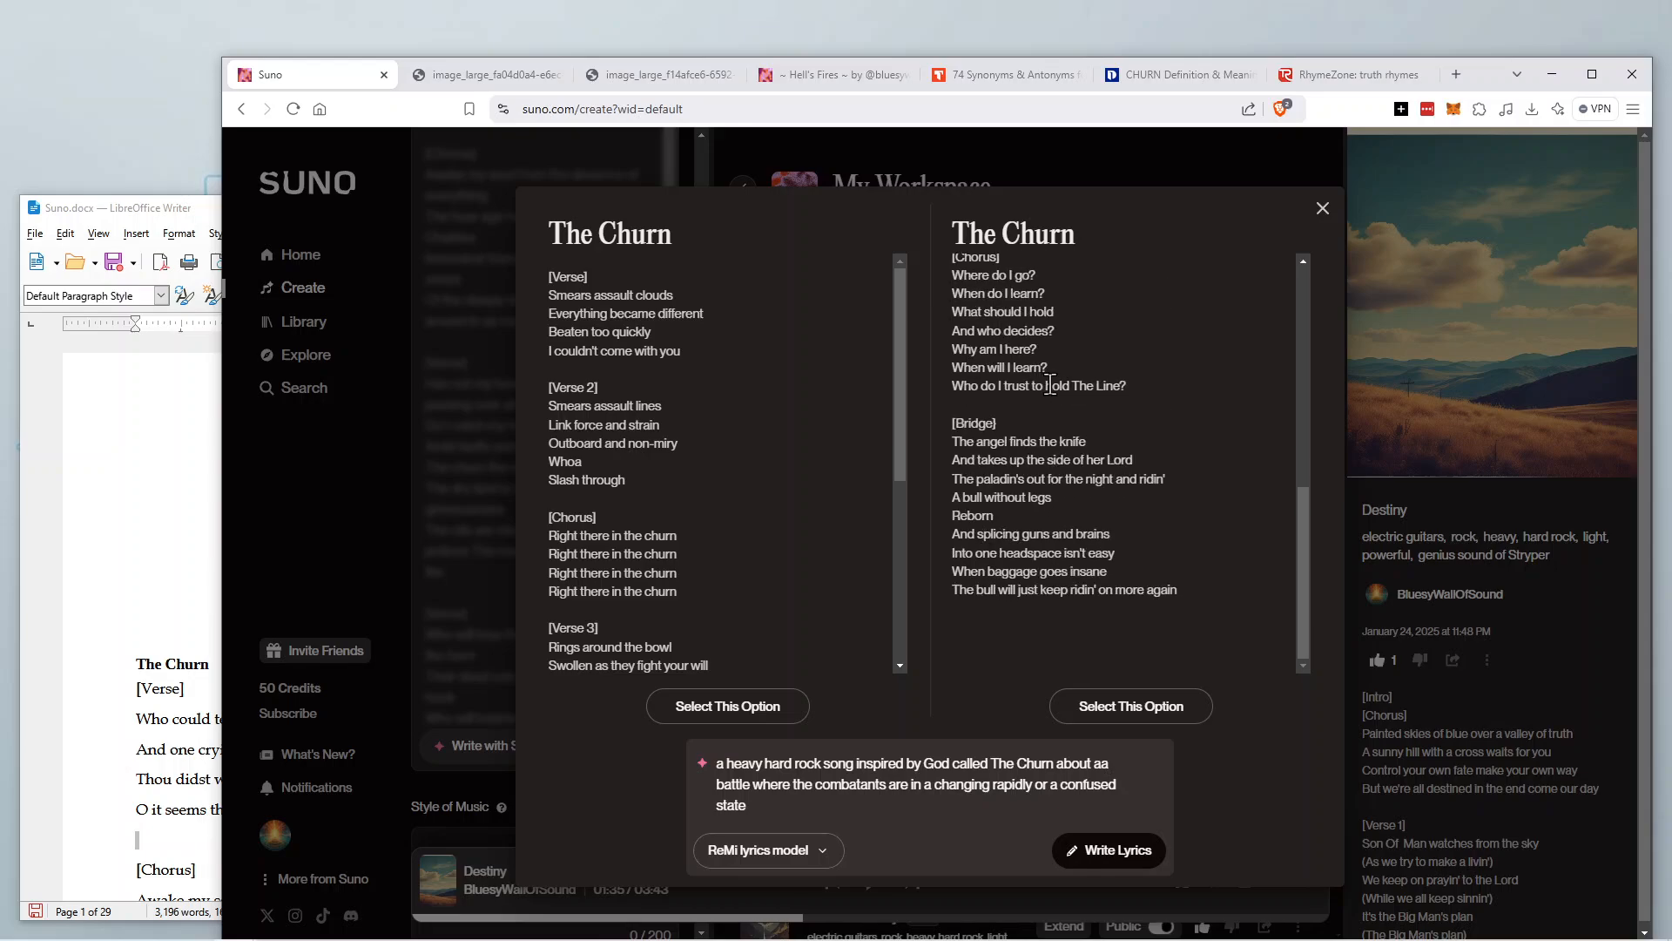
pyautogui.scroll(-3, 778, 516)
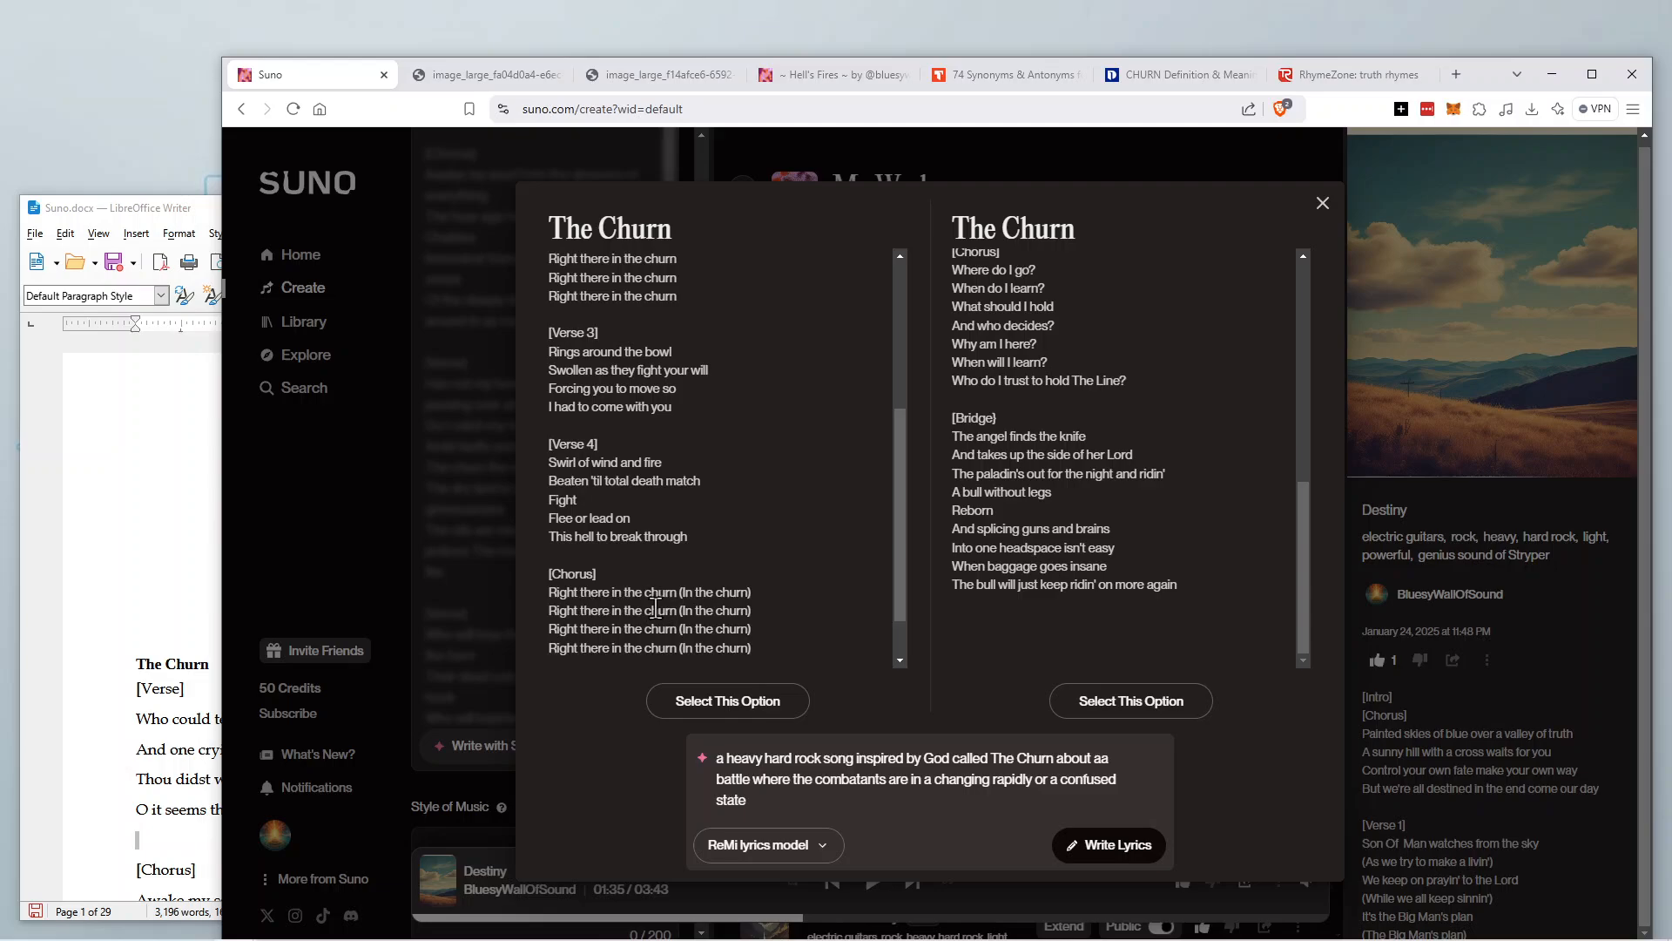
pyautogui.scroll(3, 701, 557)
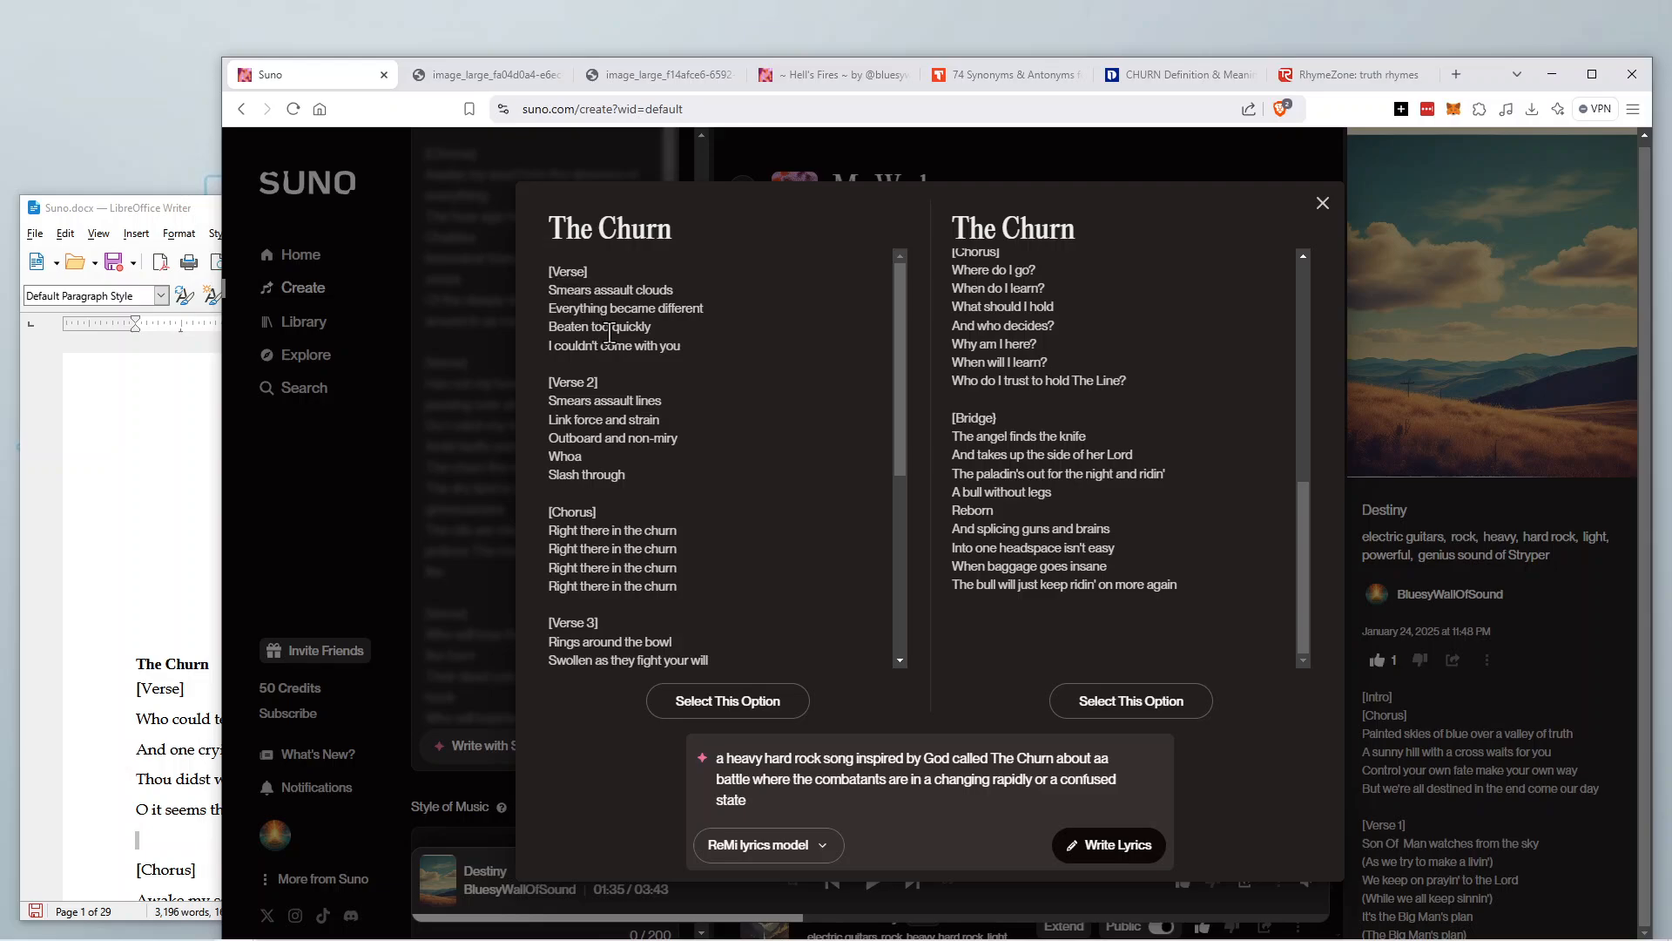
pyautogui.scroll(-4, 687, 375)
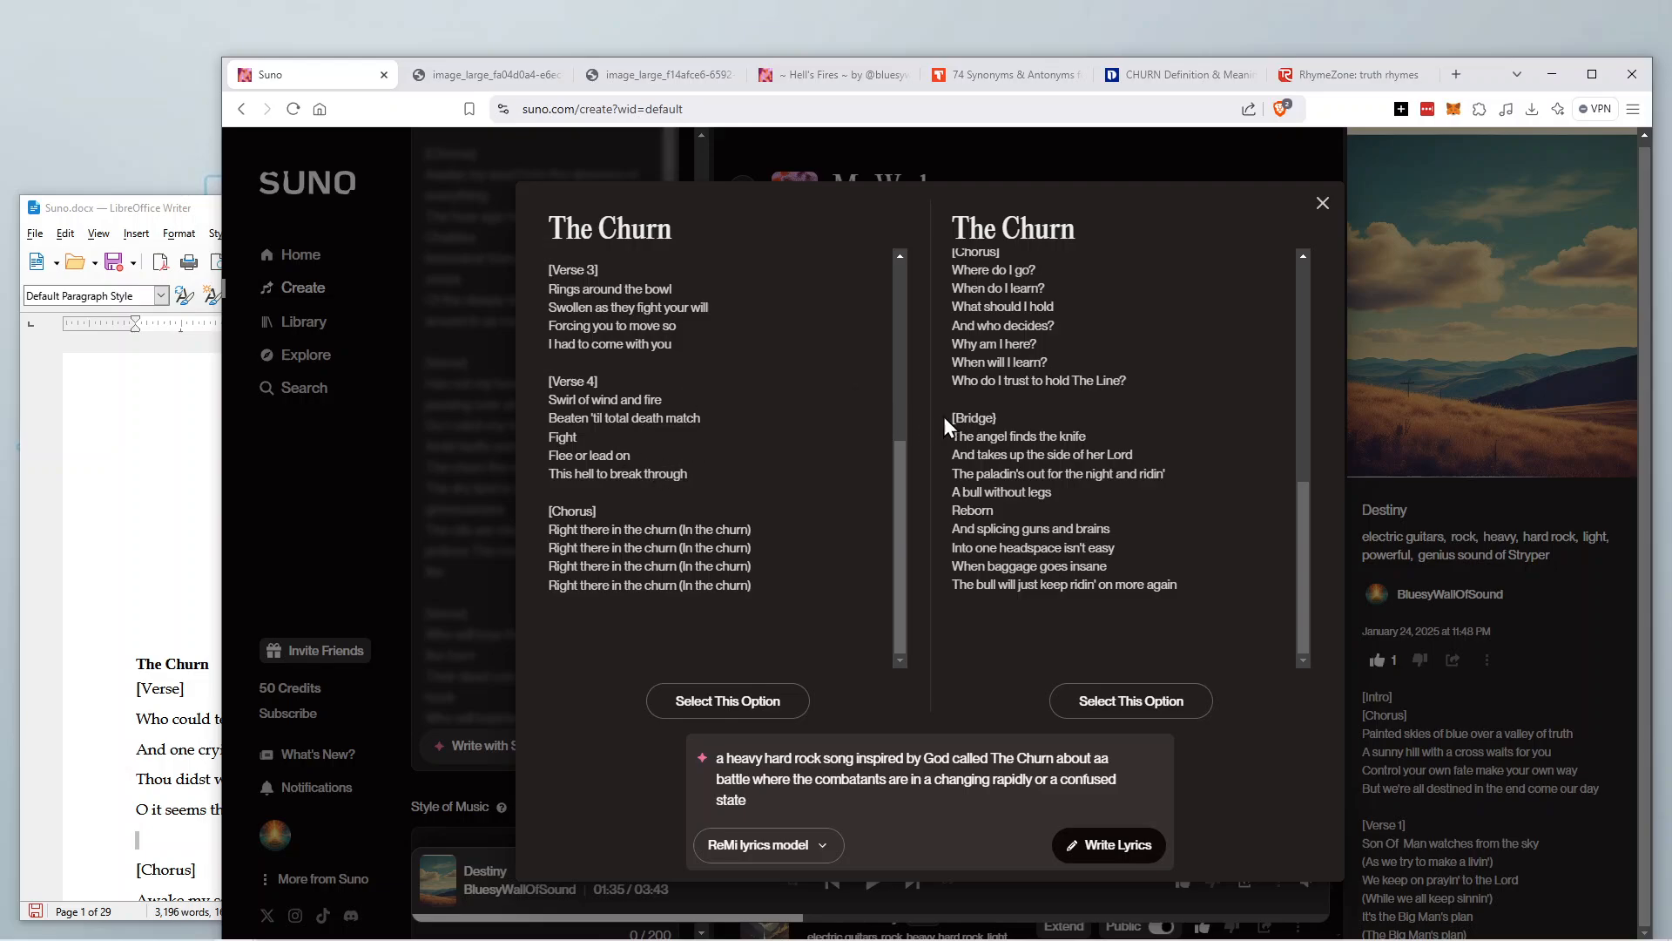
pyautogui.scroll(3, 1146, 467)
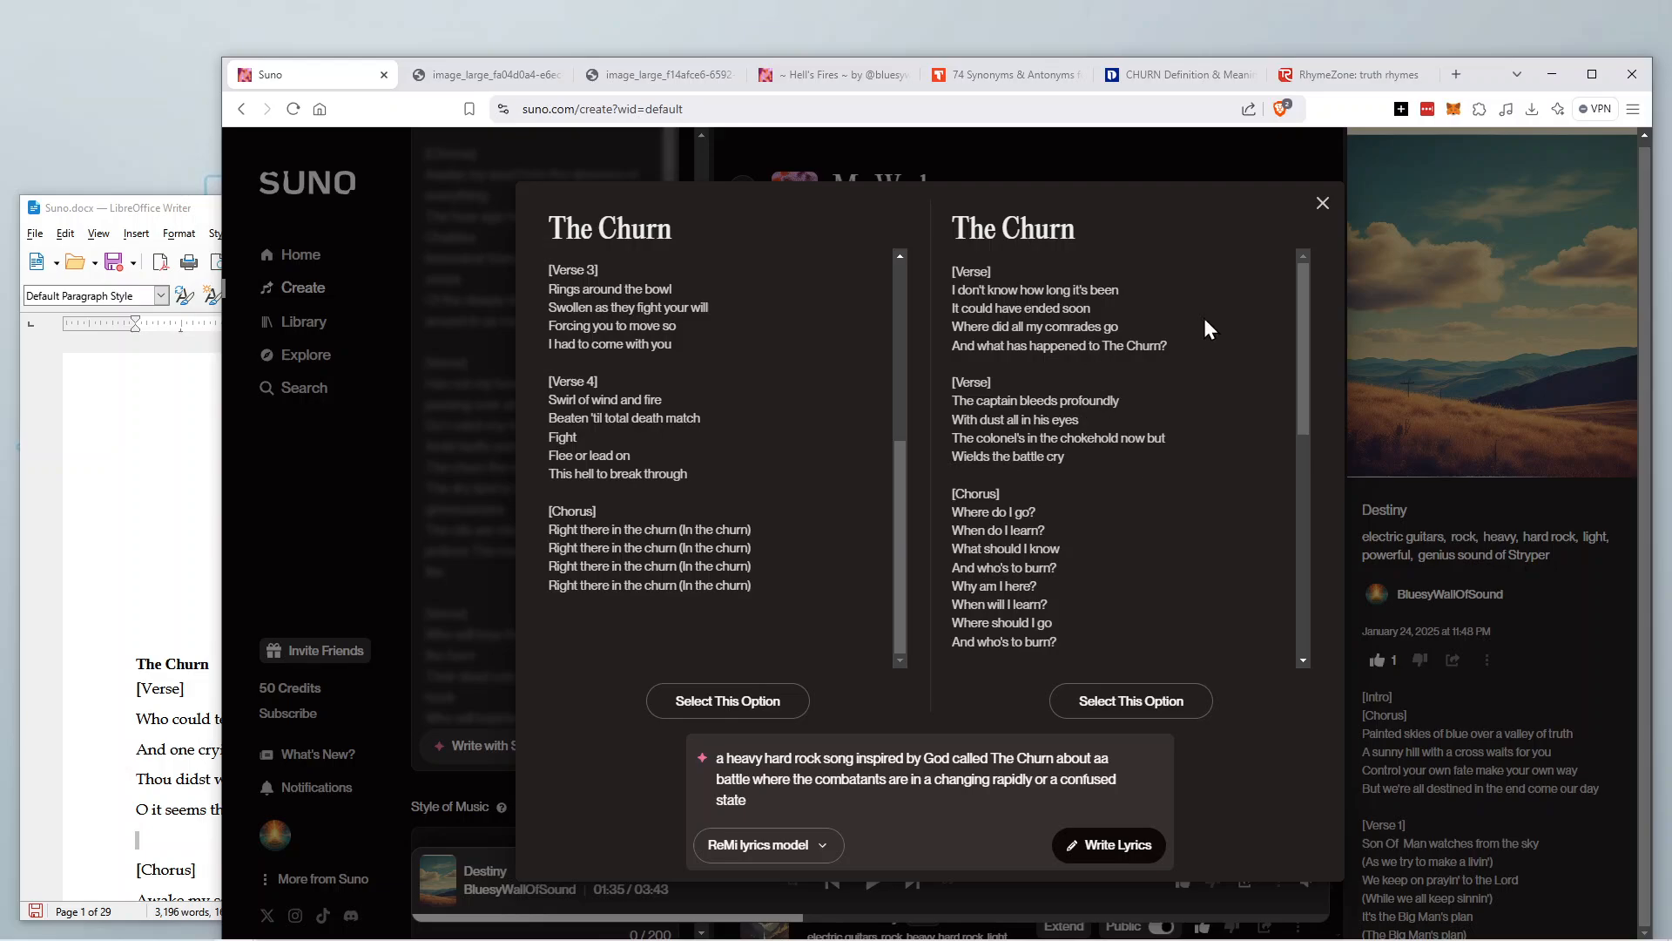
pyautogui.moveTo(1298, 301); pyautogui.dragTo(1298, 374)
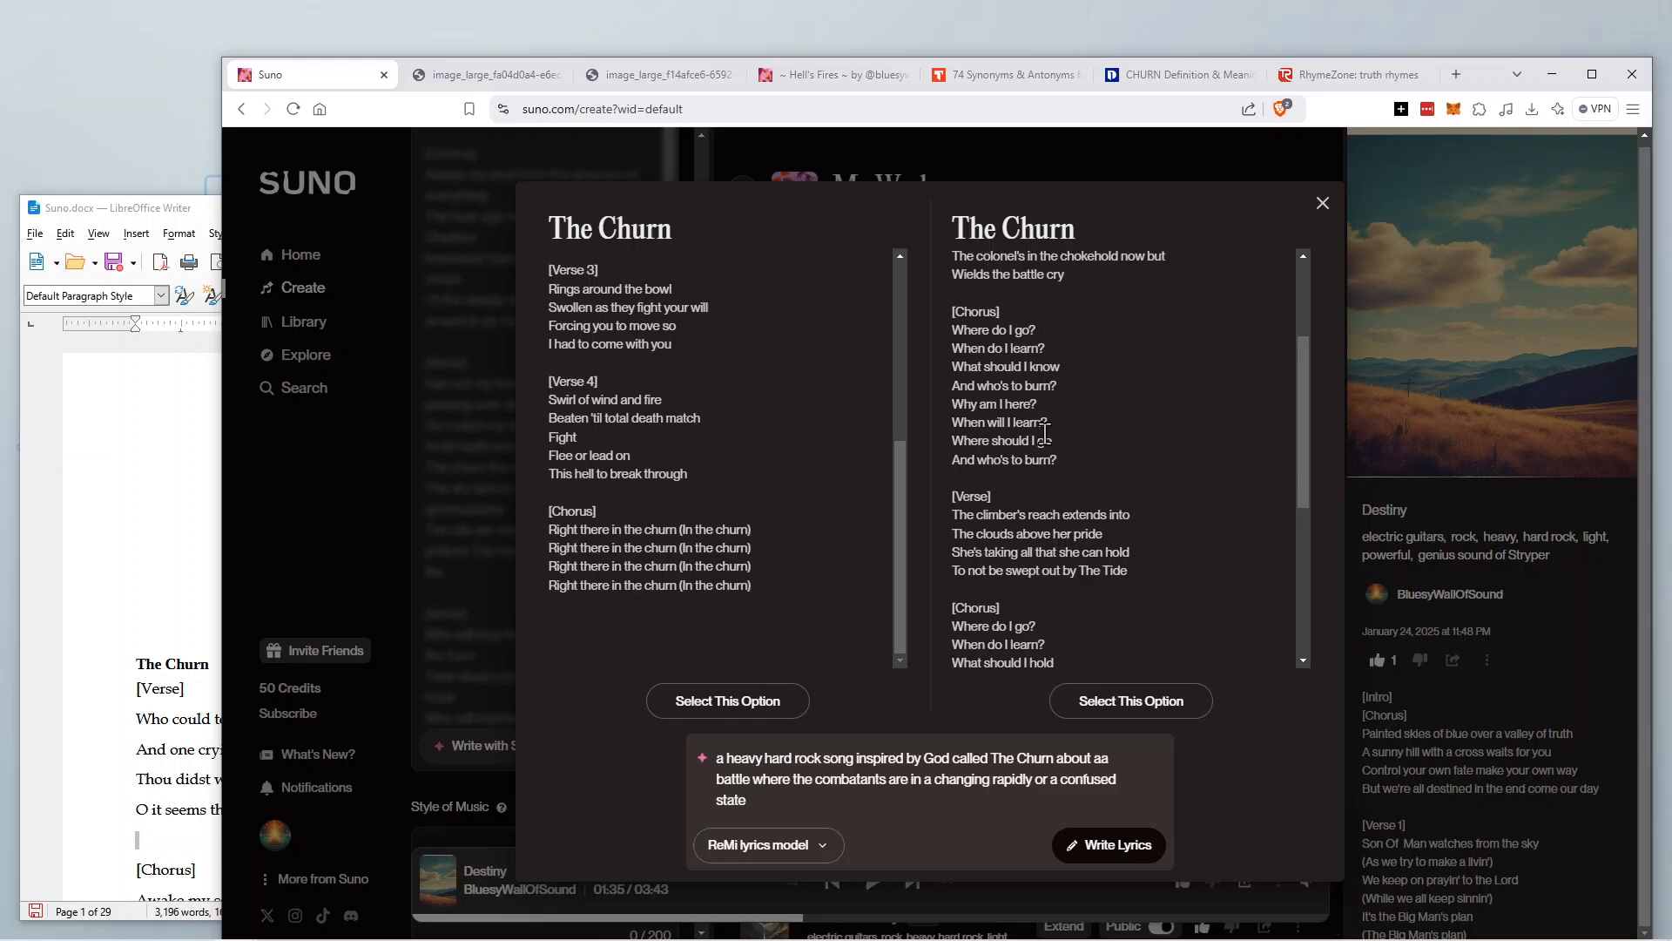
pyautogui.moveTo(1304, 359); pyautogui.dragTo(1310, 500)
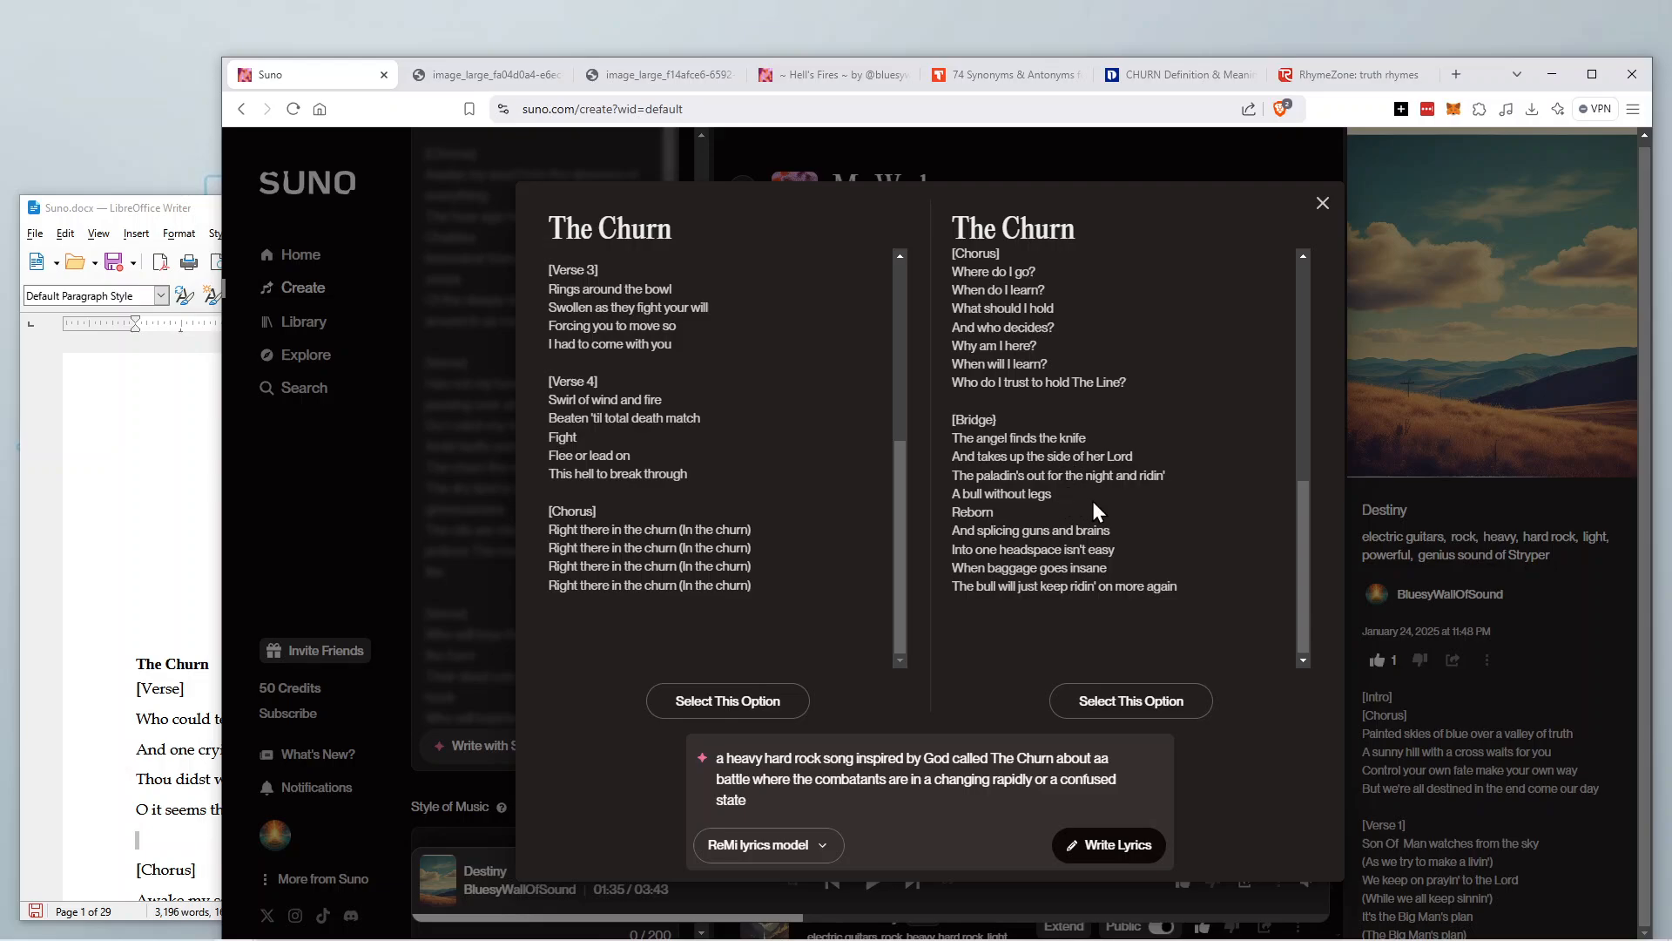
# Copy the second lyric option, starting "I don't know how long it's been", with its title and paste it at the start of Suno.docx in LibreOffice Writer.
pyautogui.moveTo(1194, 585); pyautogui.dragTo(959, 257)
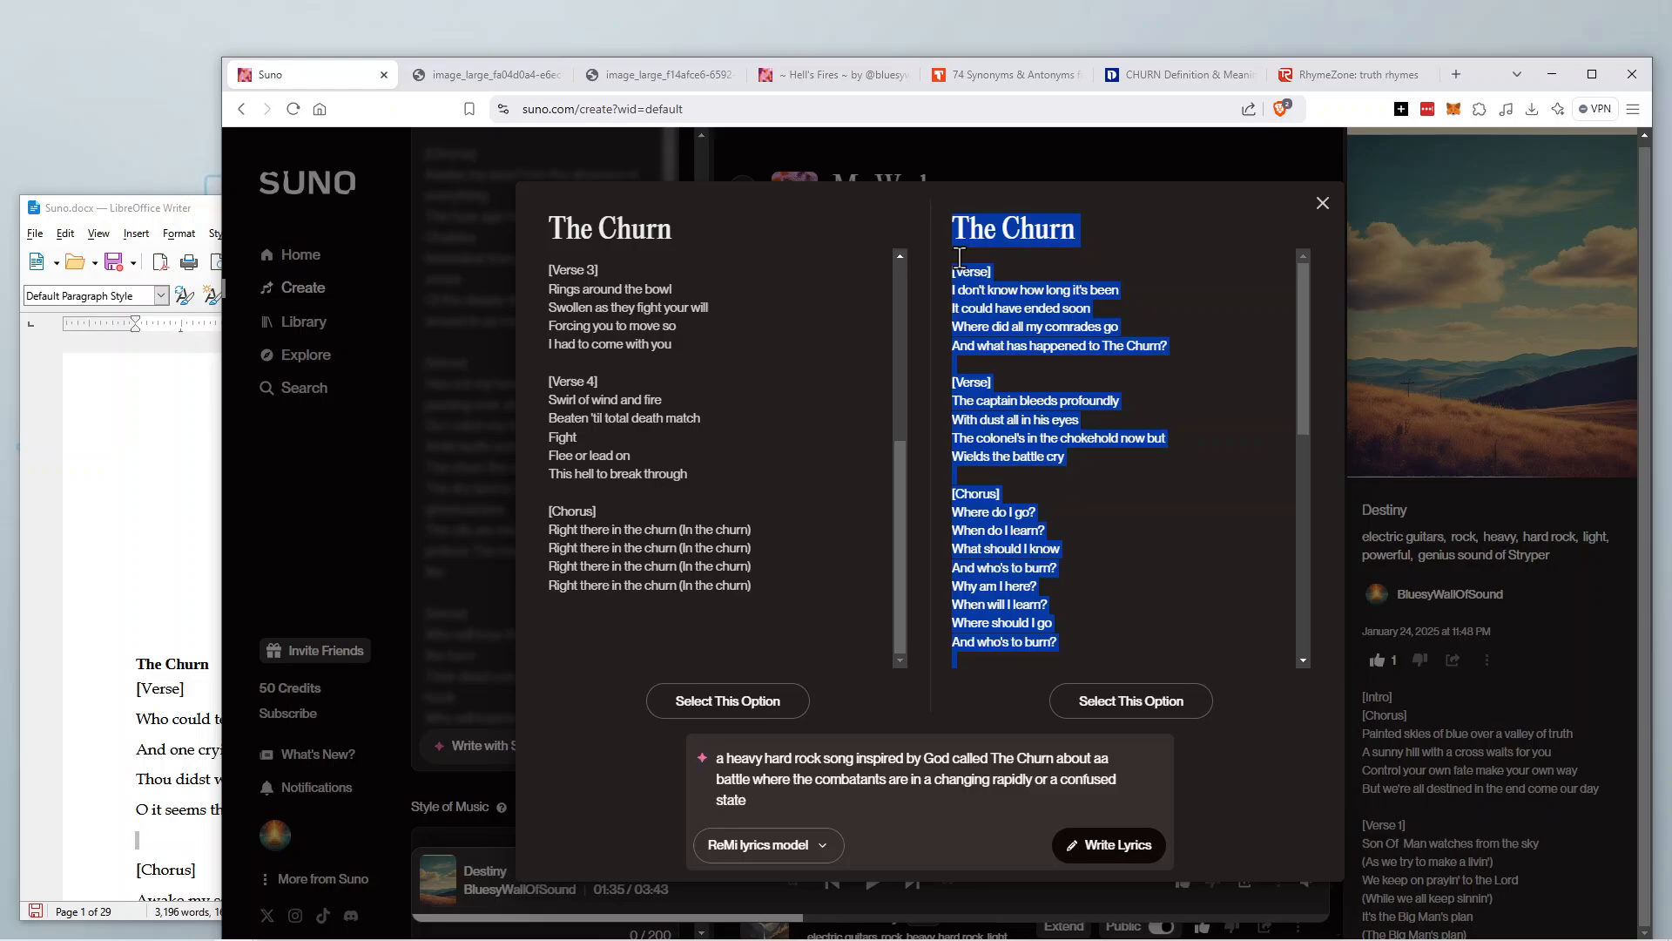
pyautogui.rightClick(993, 322)
pyautogui.click(1037, 336)
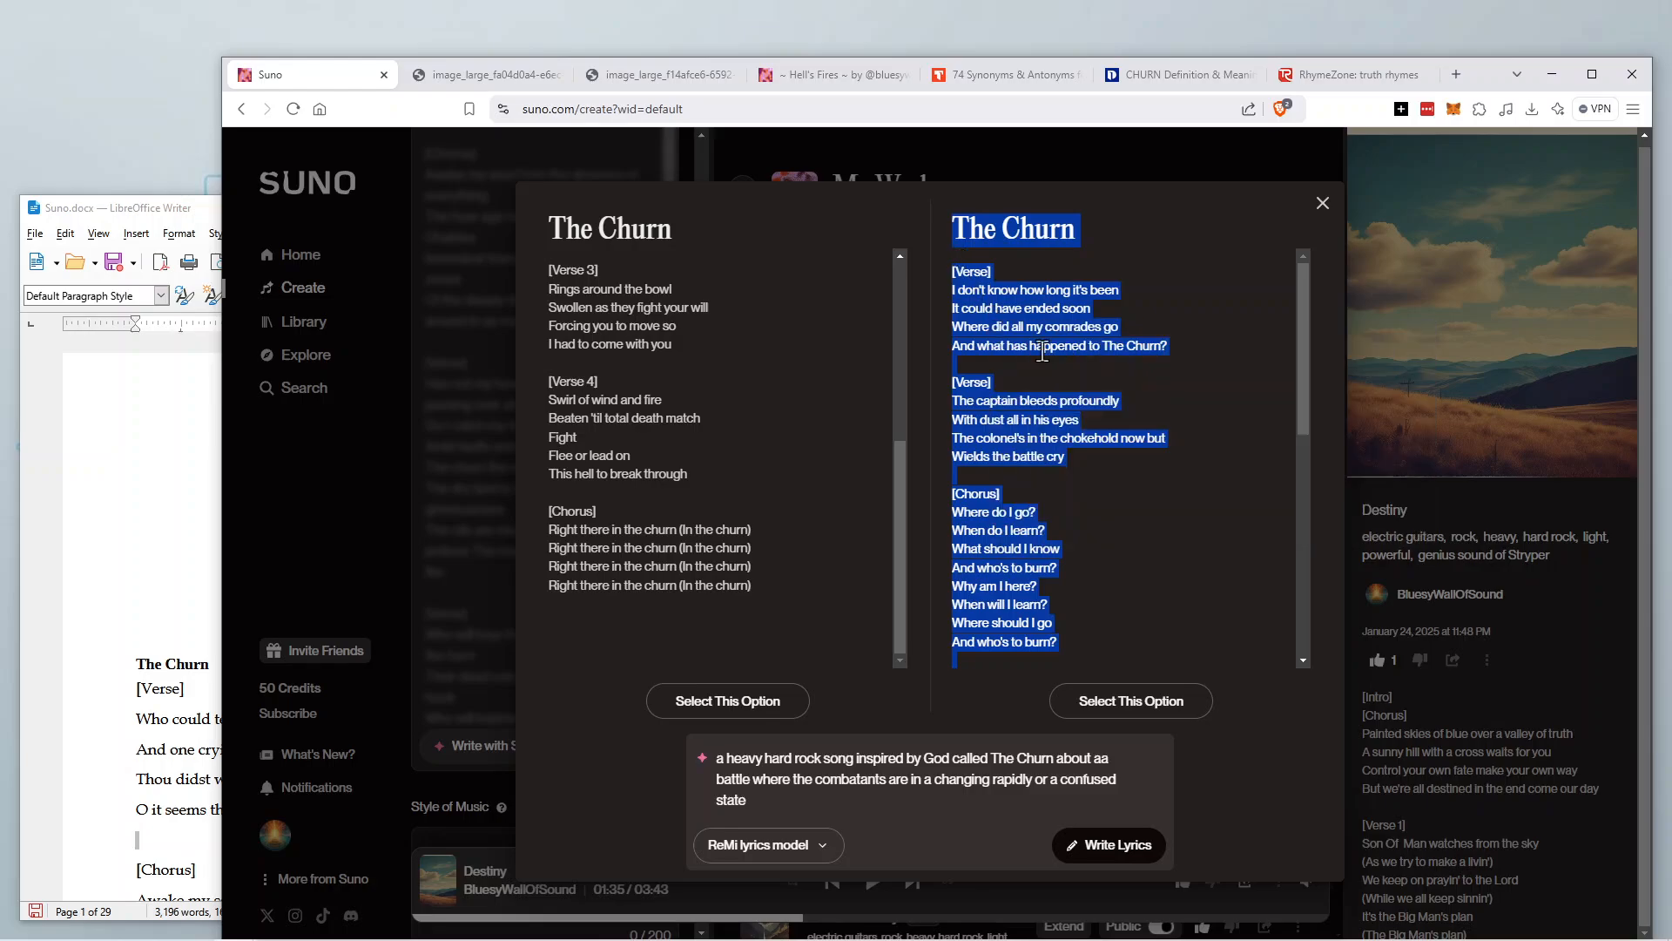
pyautogui.click(155, 617)
pyautogui.rightClick(157, 616)
pyautogui.click(211, 667)
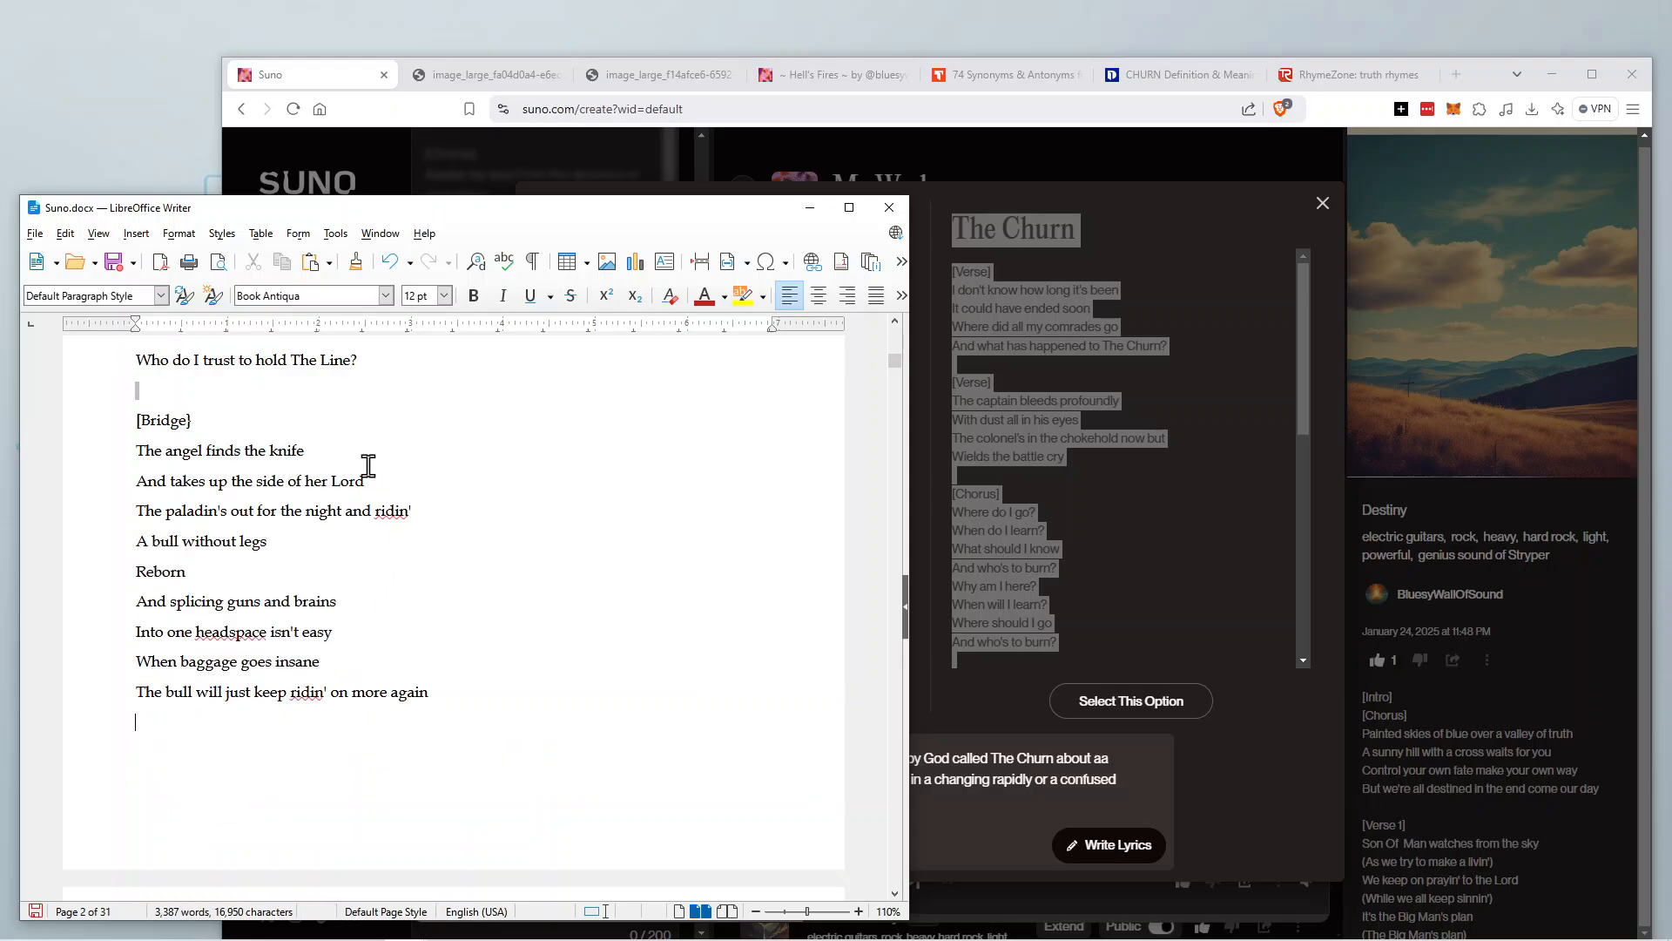
pyautogui.scroll(15, 343, 615)
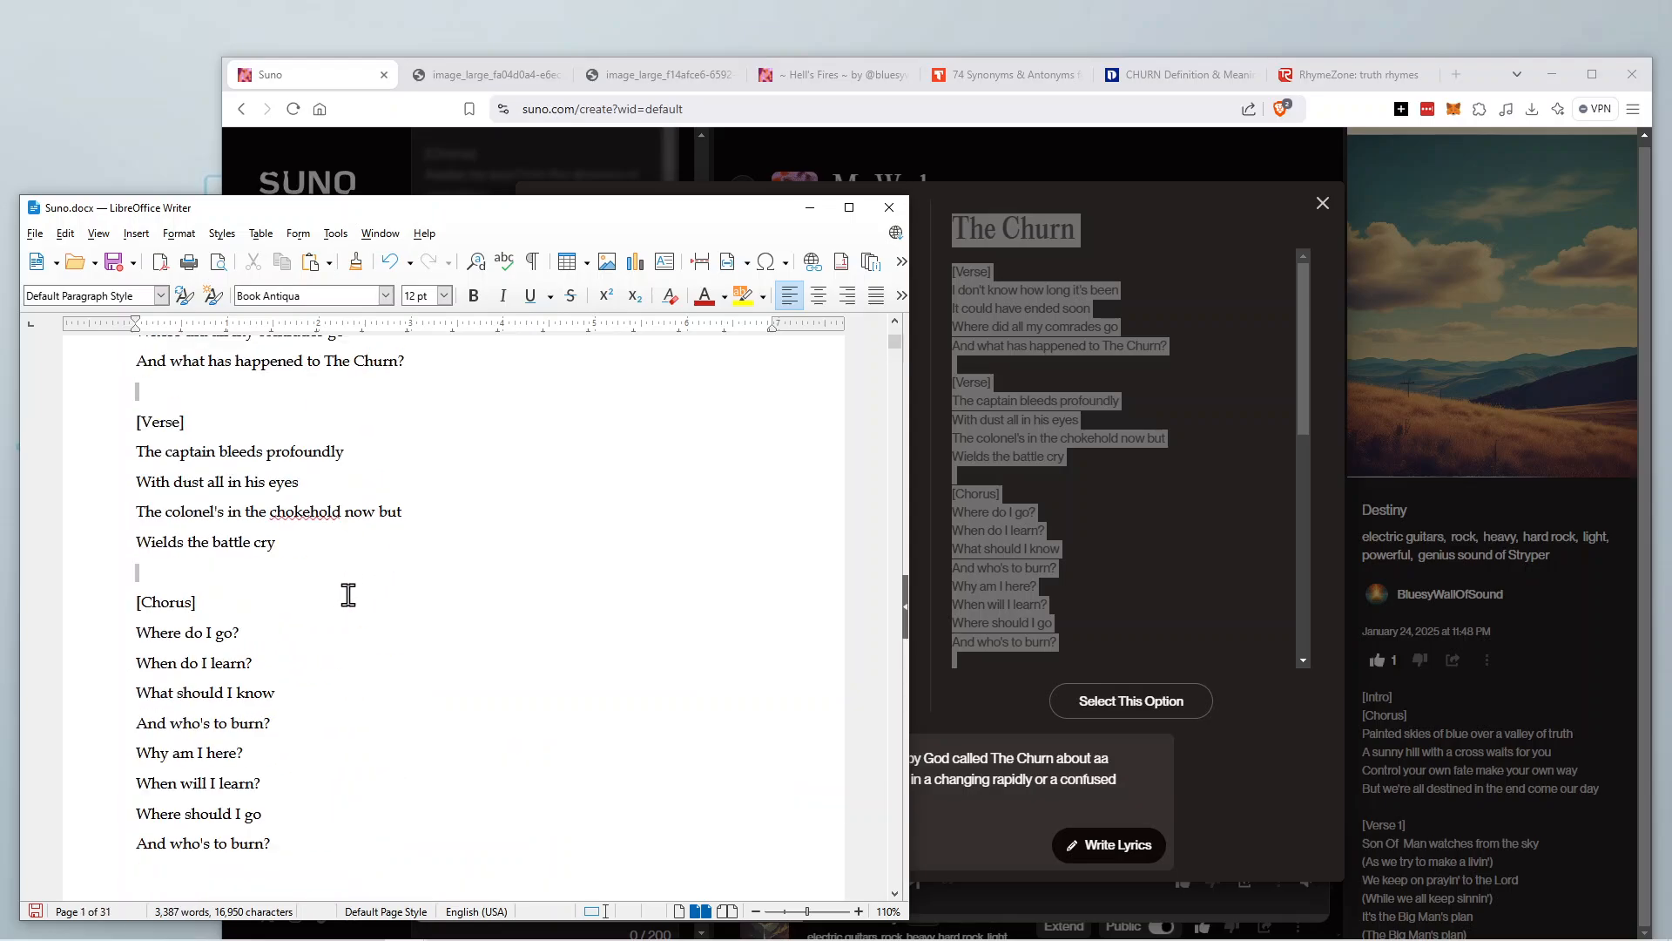
# Switch back to Suno, generate another pair of lyrics for The Churn from the same prompt, and read the first option.
pyautogui.click(1194, 324)
pyautogui.click(1125, 847)
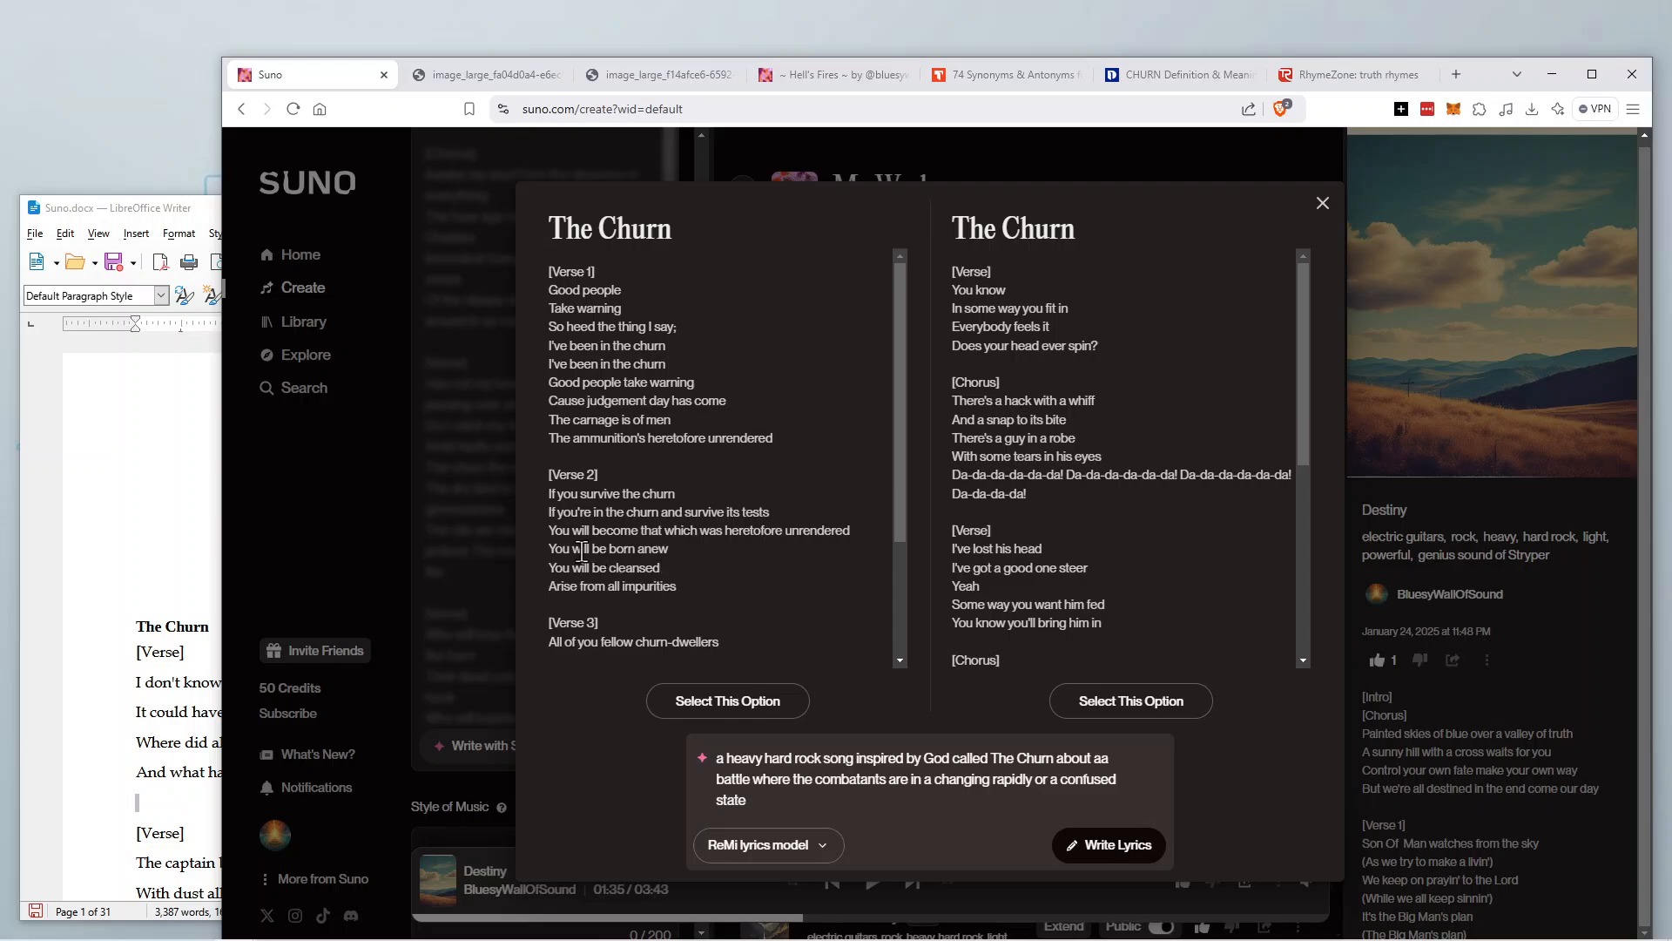
pyautogui.moveTo(900, 339)
pyautogui.mouseDown()
pyautogui.moveTo(880, 496)
pyautogui.moveTo(881, 335)
pyautogui.mouseUp()
# Copy the first lyric option, starting "Good people", with its title and paste it above the earlier lyrics in Suno.docx in LibreOffice Writer.
pyautogui.moveTo(554, 224); pyautogui.dragTo(712, 641)
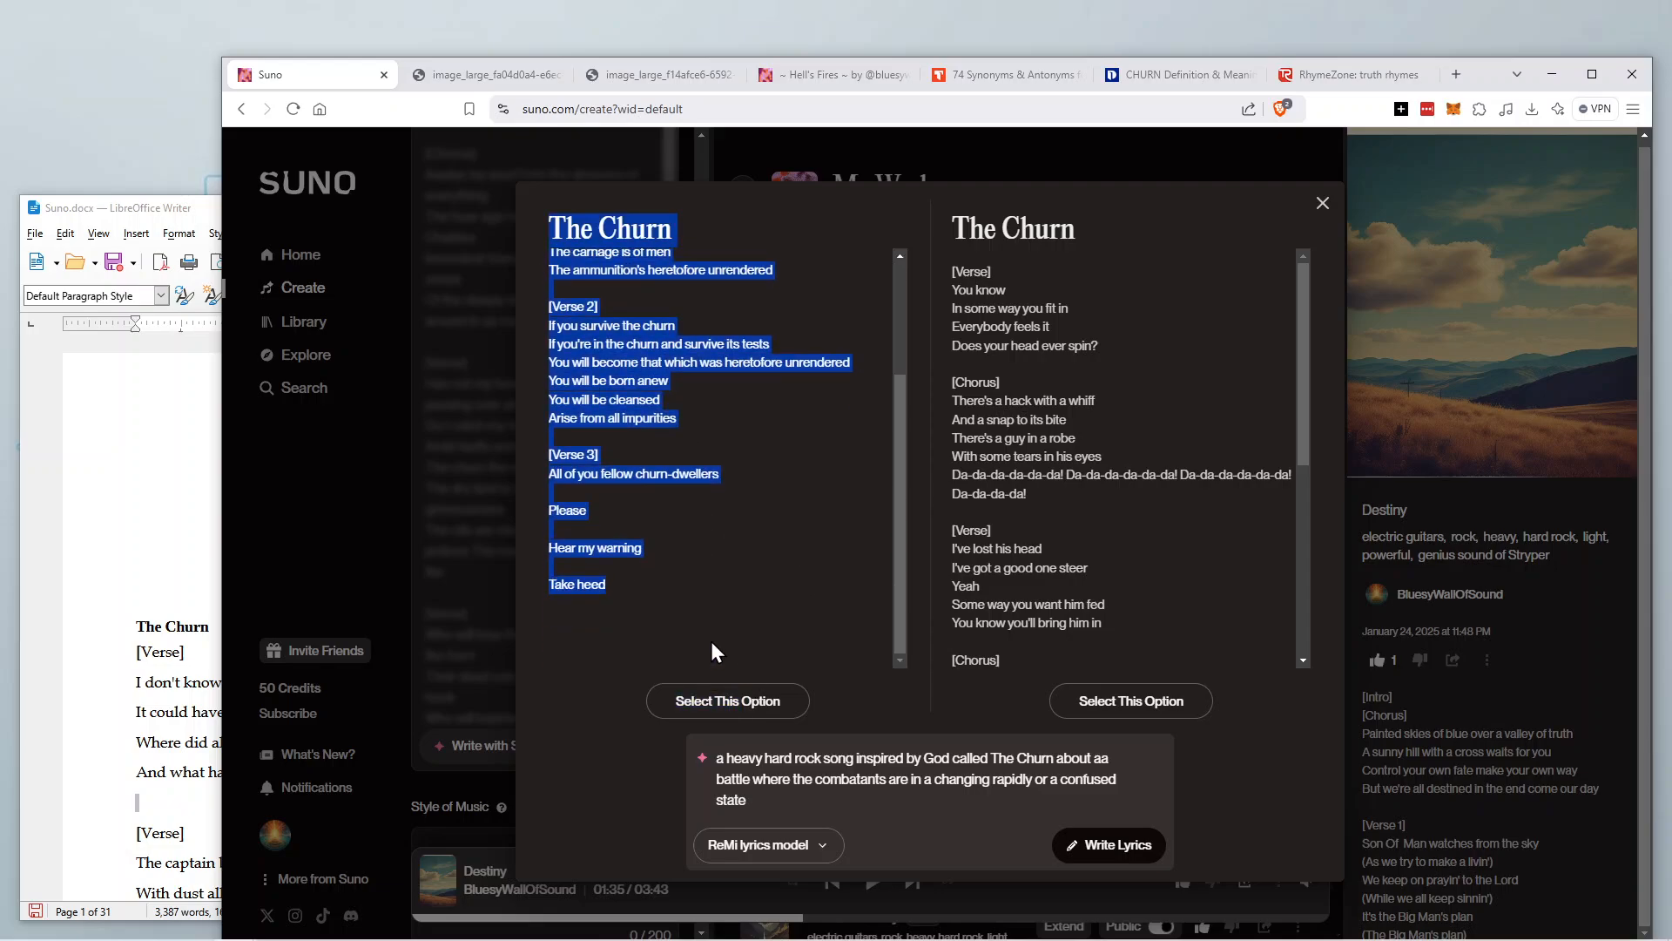
pyautogui.rightClick(580, 336)
pyautogui.click(620, 355)
pyautogui.click(133, 579)
pyautogui.rightClick(149, 589)
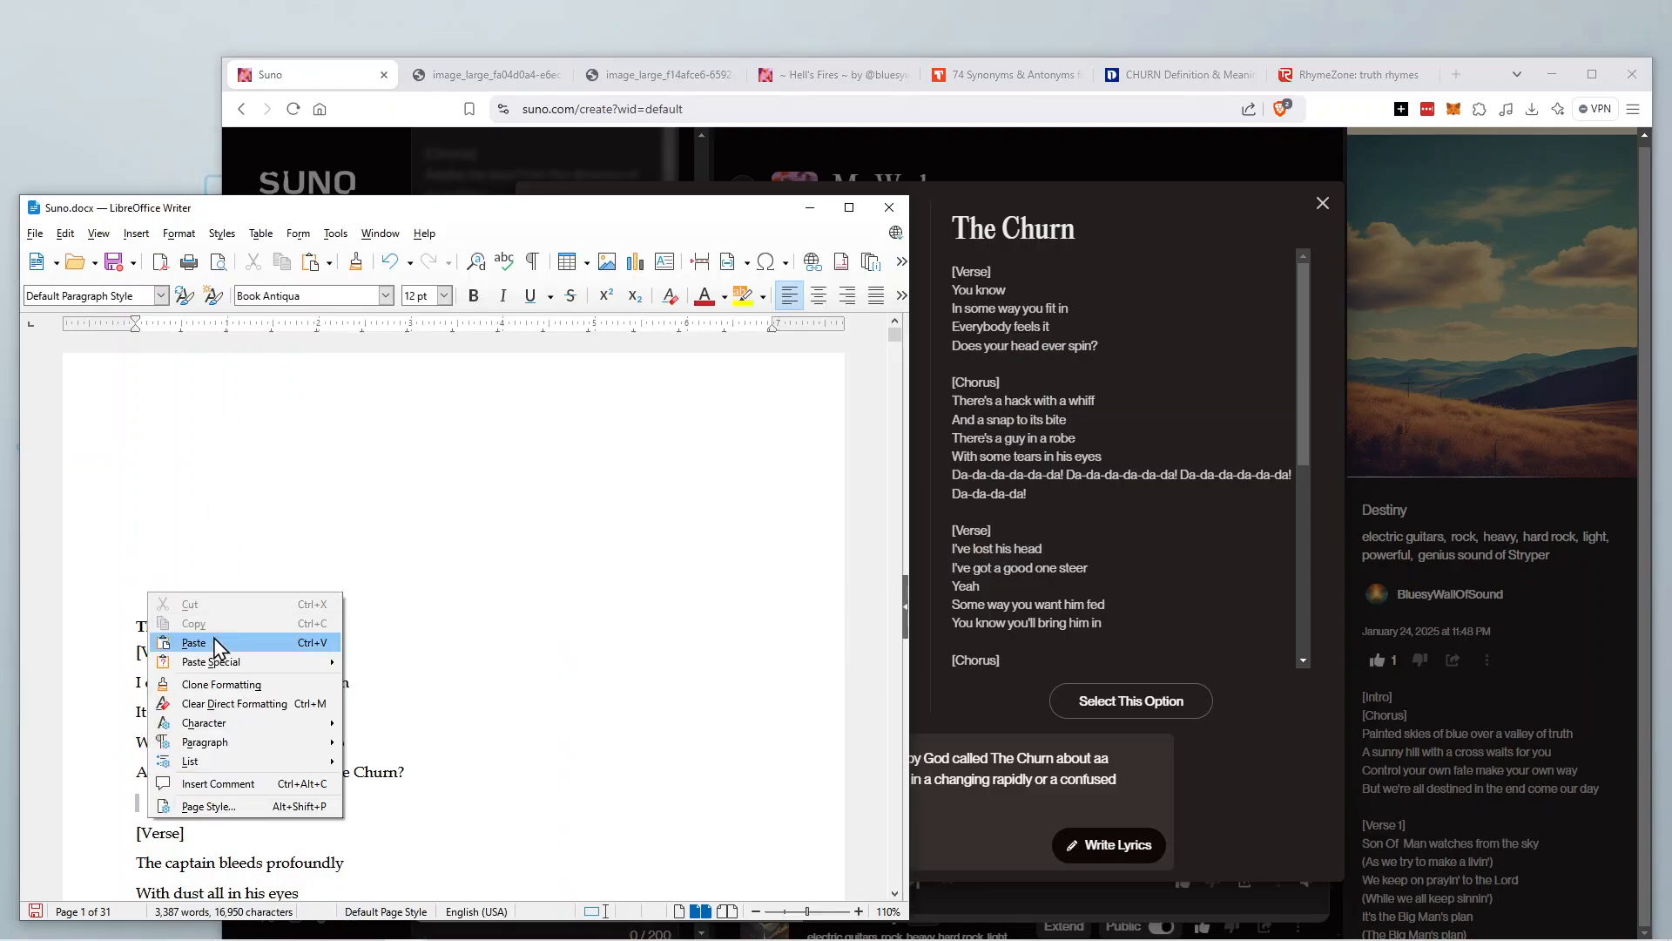
pyautogui.click(209, 641)
pyautogui.scroll(10, 296, 547)
pyautogui.click(216, 557)
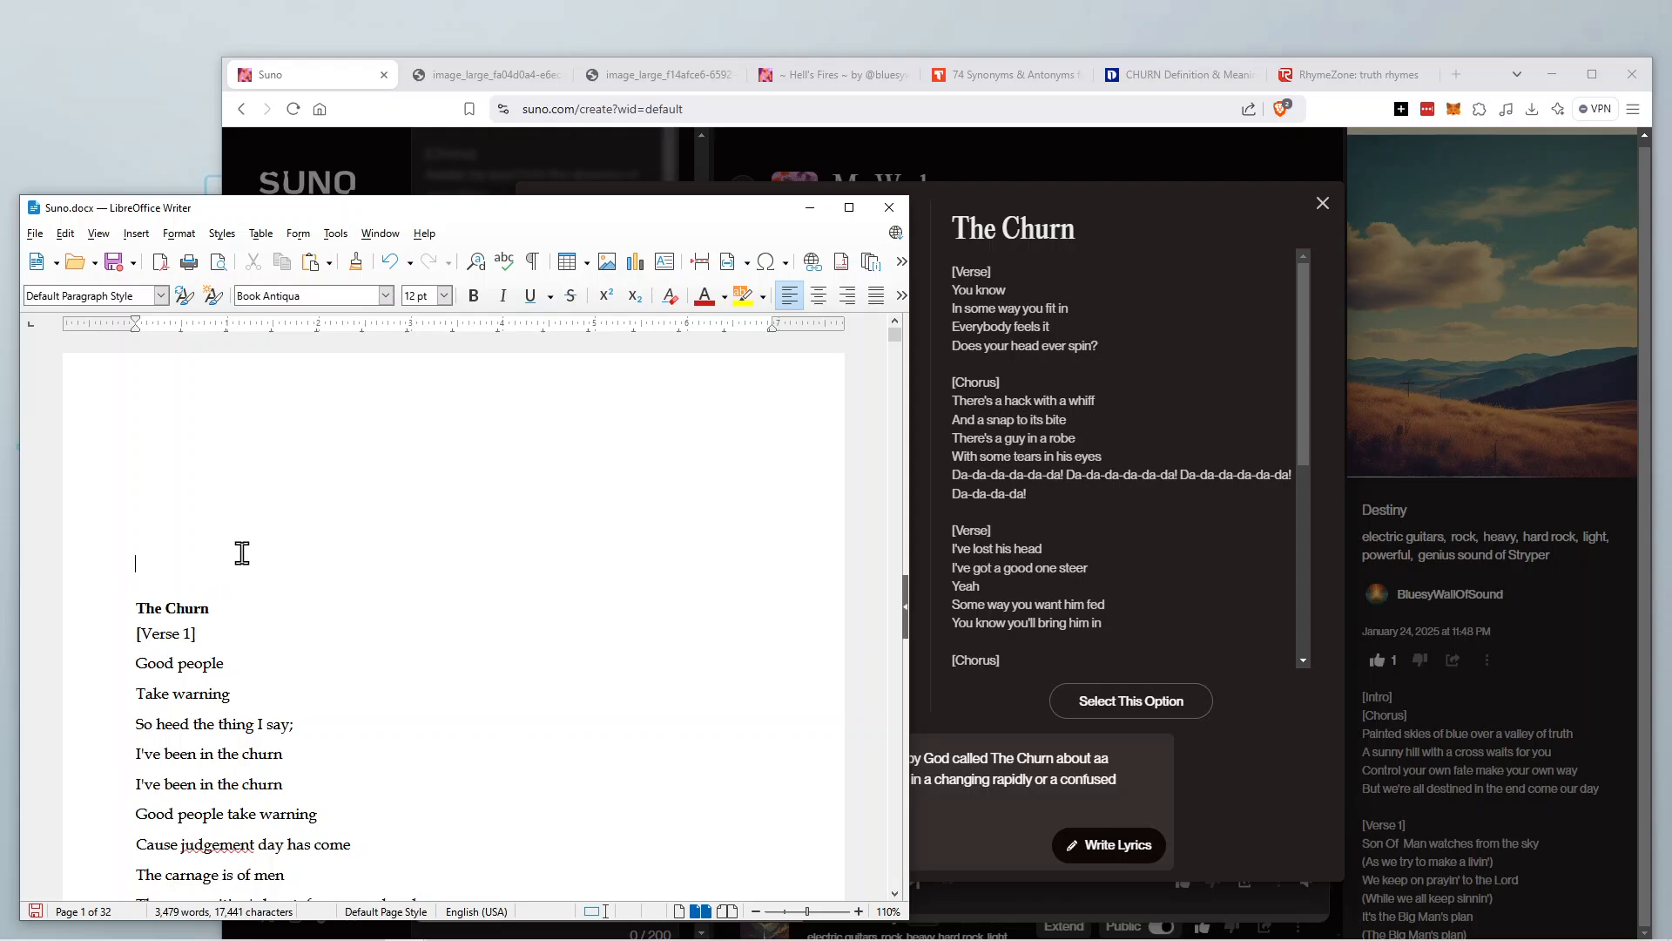
# Insert blank lines above the "Good people" version of The Churn at the start of Suno.docx.
pyautogui.press('Return')
pyautogui.press('Return')
pyautogui.press('Return')
pyautogui.press('Return')
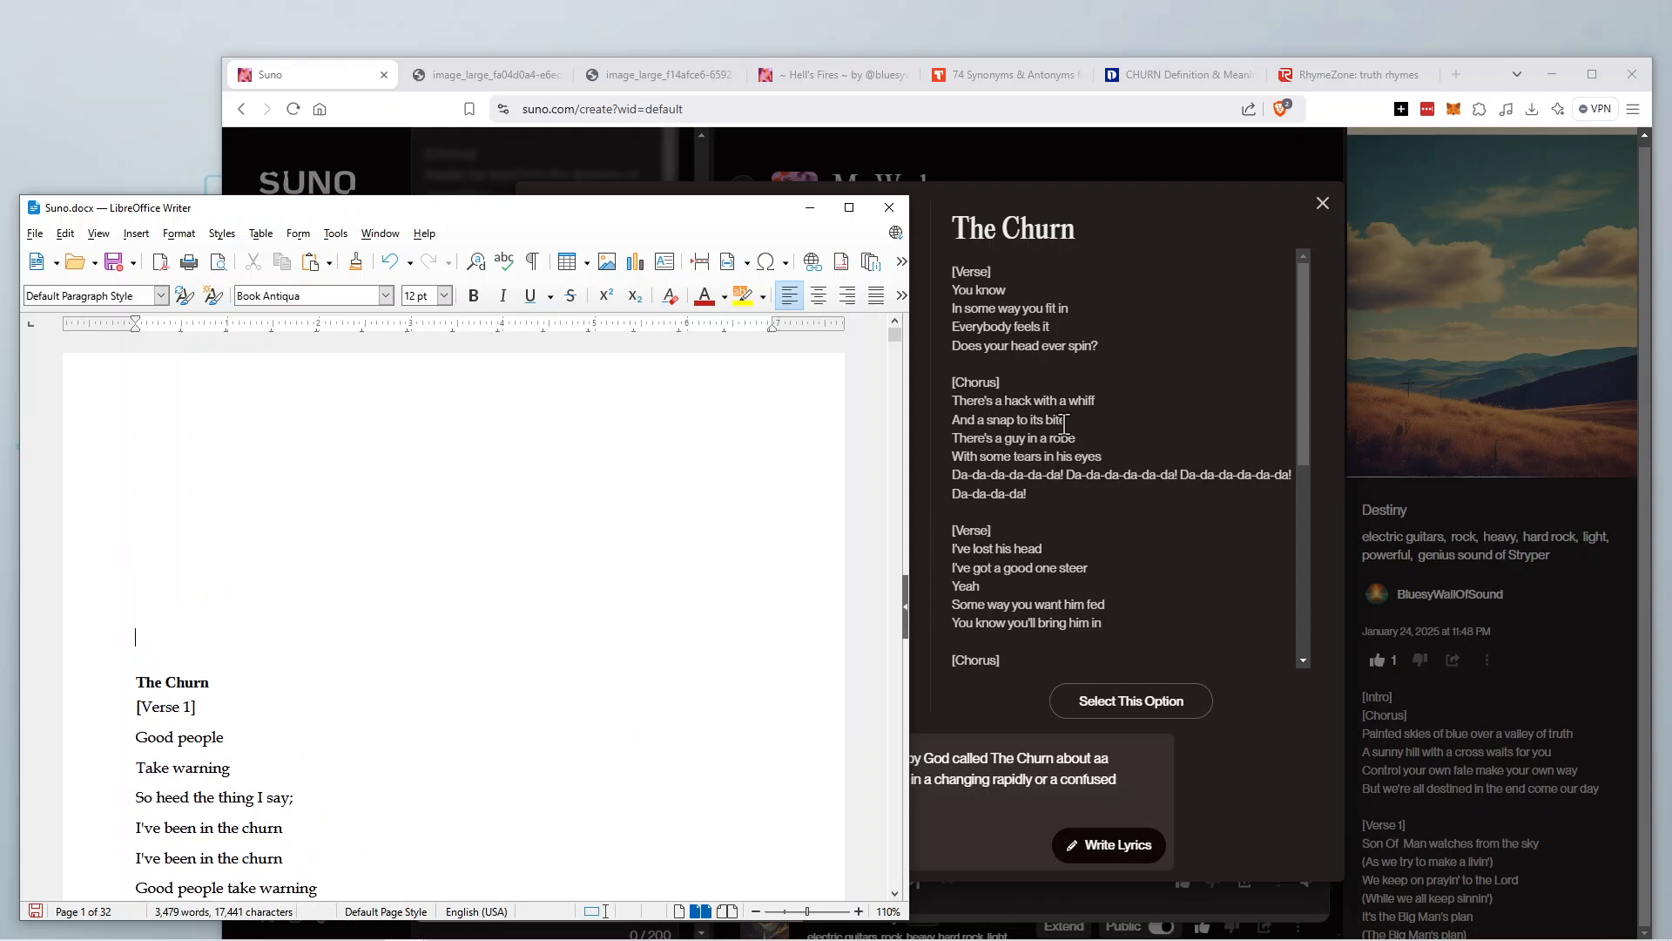
# Switch back to Suno and review the second lyric option for The Churn, starting "You know", from title to end.
pyautogui.click(1045, 424)
pyautogui.scroll(-5, 1014, 392)
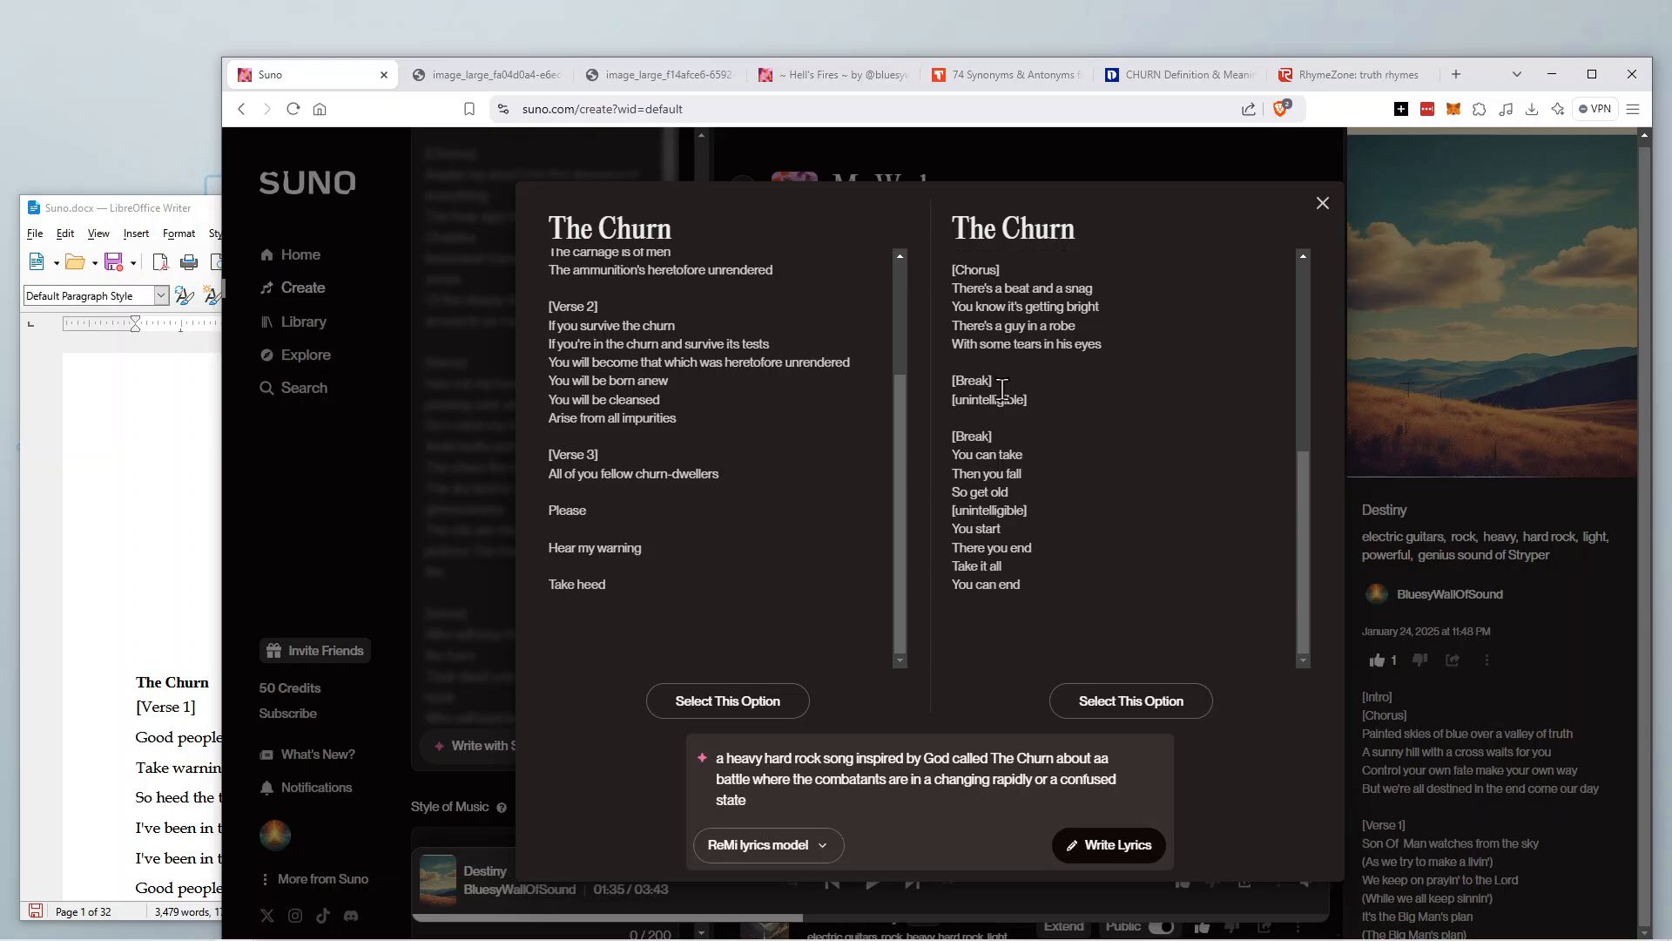
pyautogui.moveTo(1031, 588); pyautogui.dragTo(944, 228)
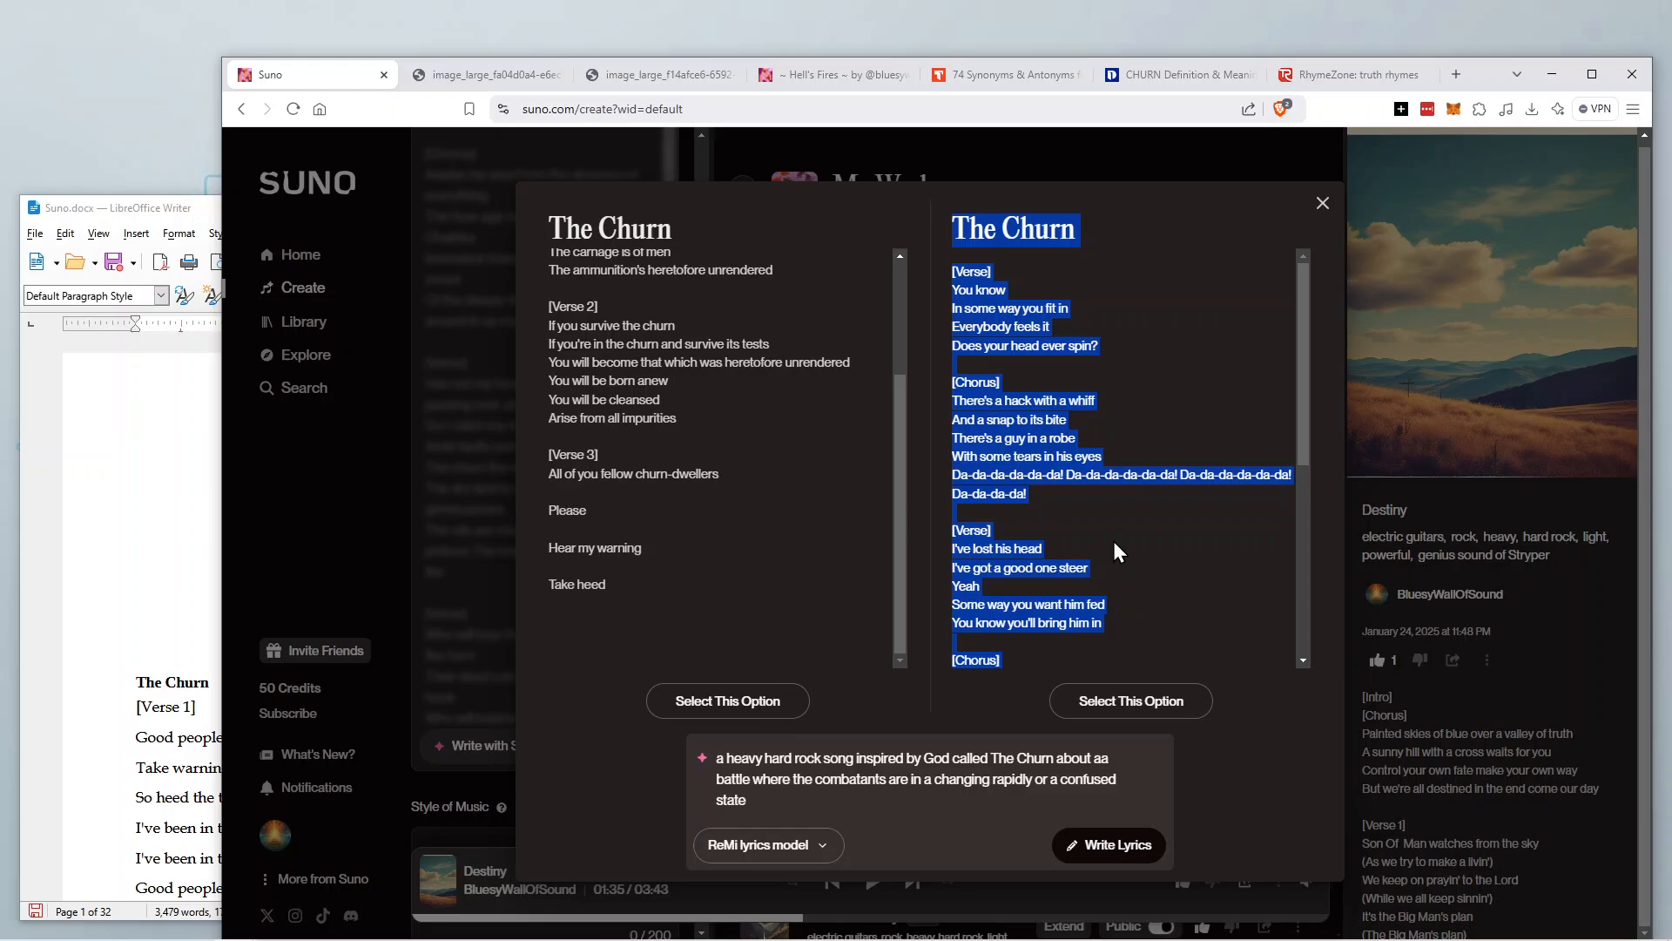
pyautogui.scroll(-5, 1113, 541)
pyautogui.click(1089, 504)
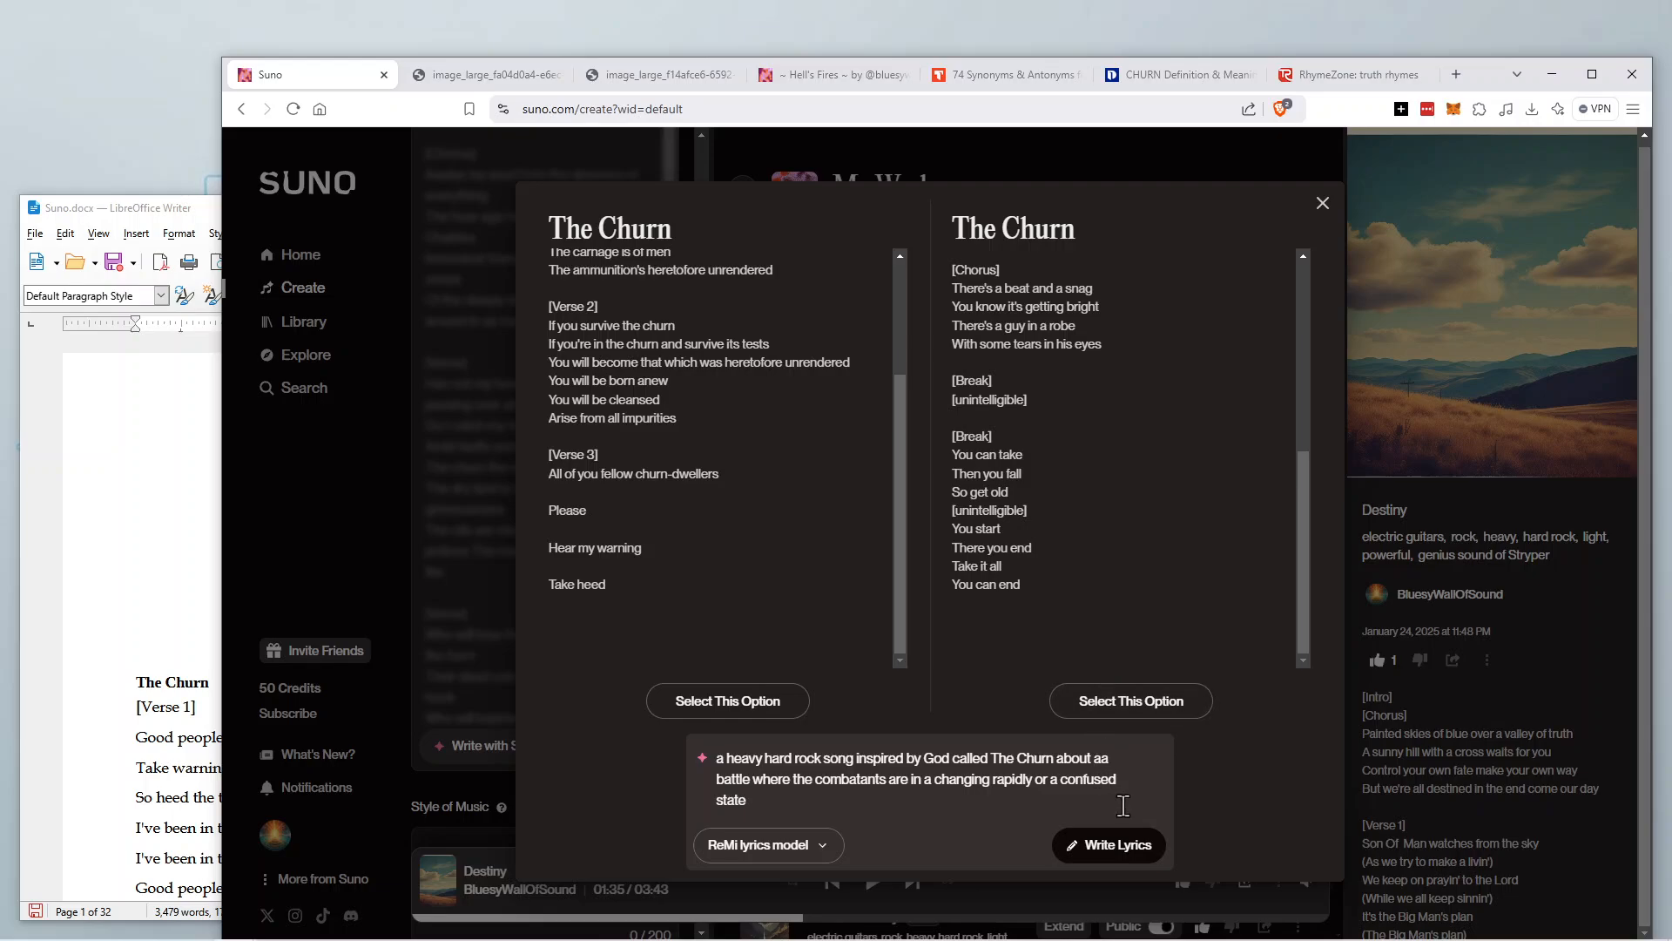
# Generate another pair of lyrics for The Churn from the same prompt and read the second option.
pyautogui.click(1122, 846)
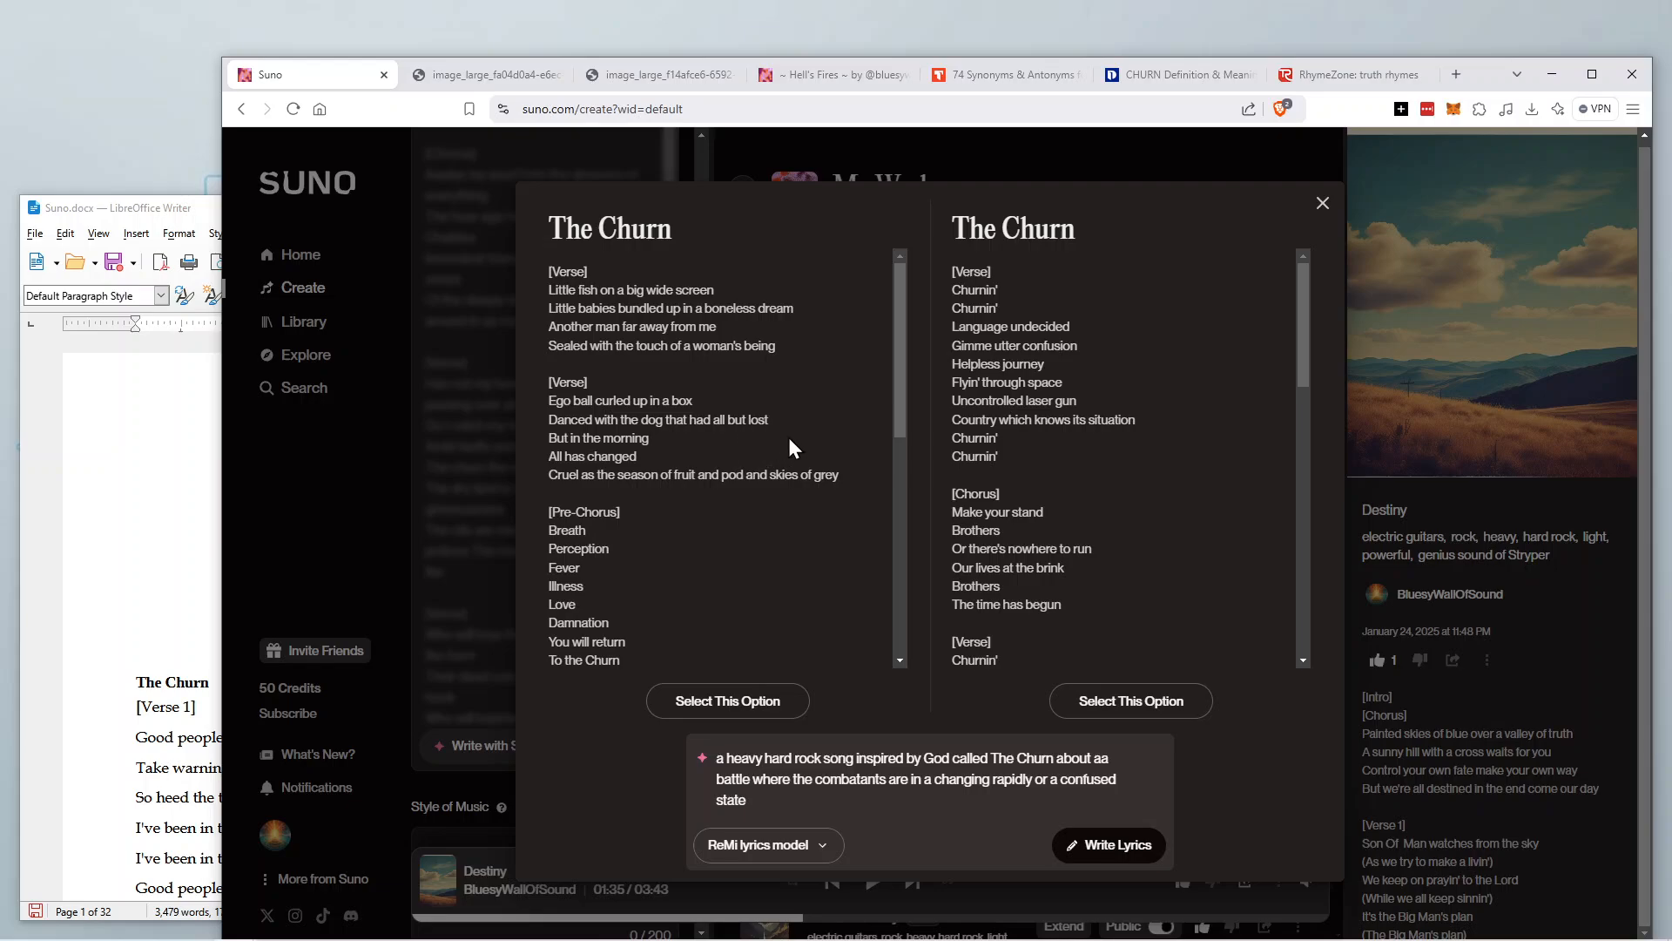
pyautogui.scroll(-3, 1112, 420)
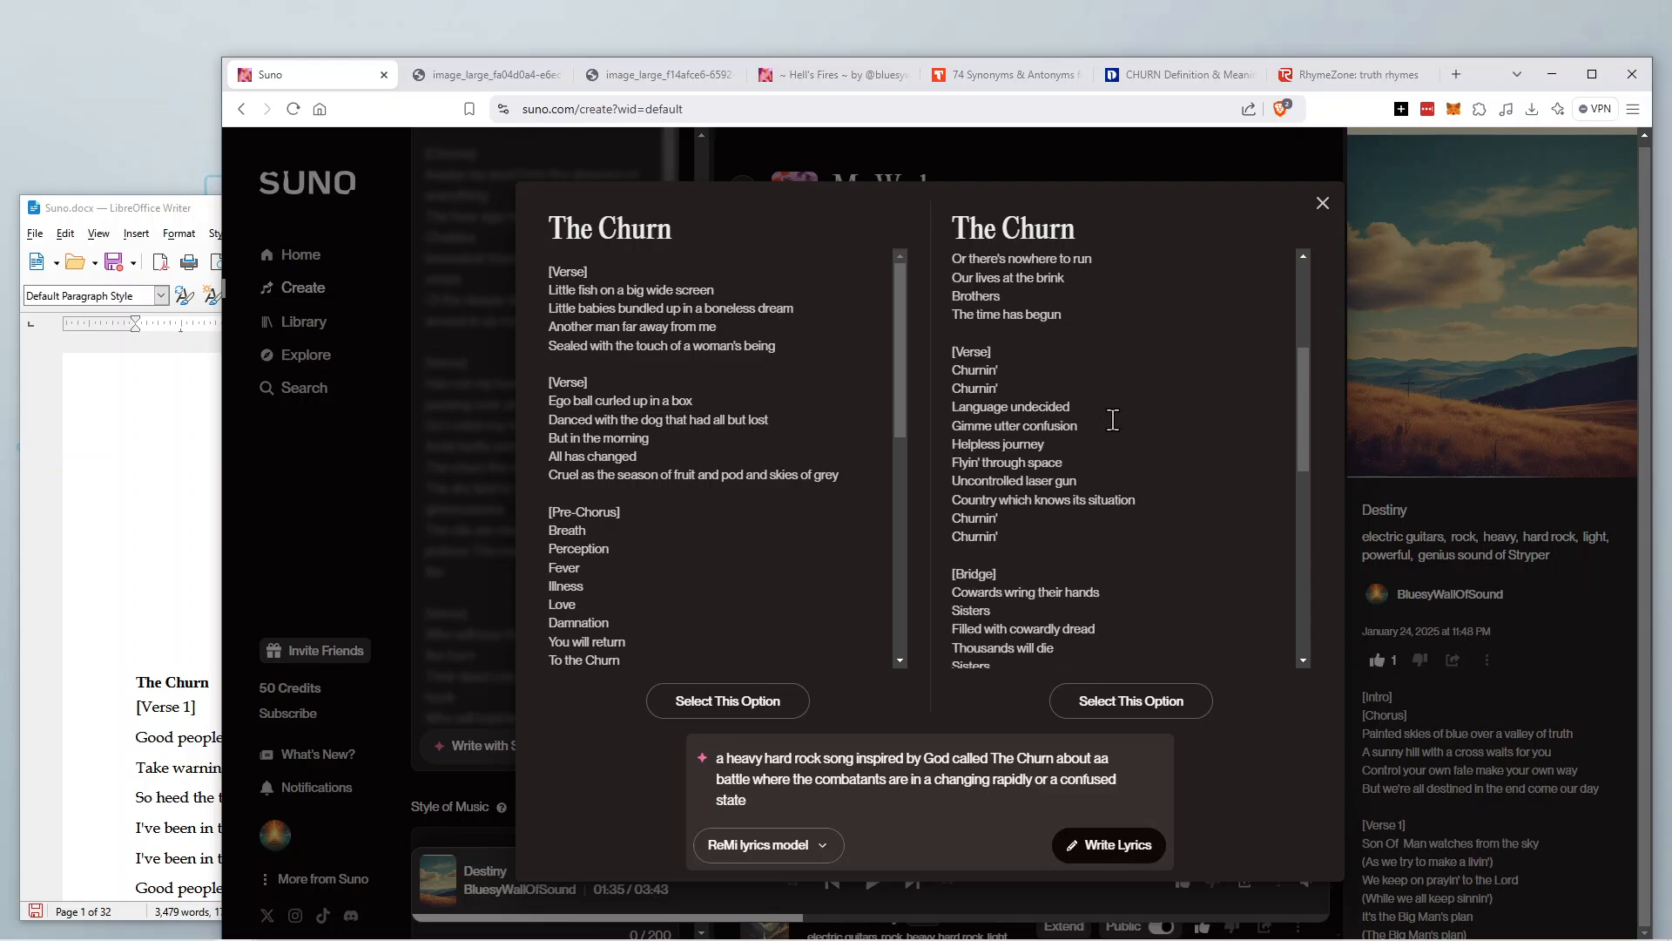
# Reword the start of the song description in the lyrics prompt to read "a struggle where many combatants".
pyautogui.scroll(-3, 714, 492)
pyautogui.scroll(-3, 715, 488)
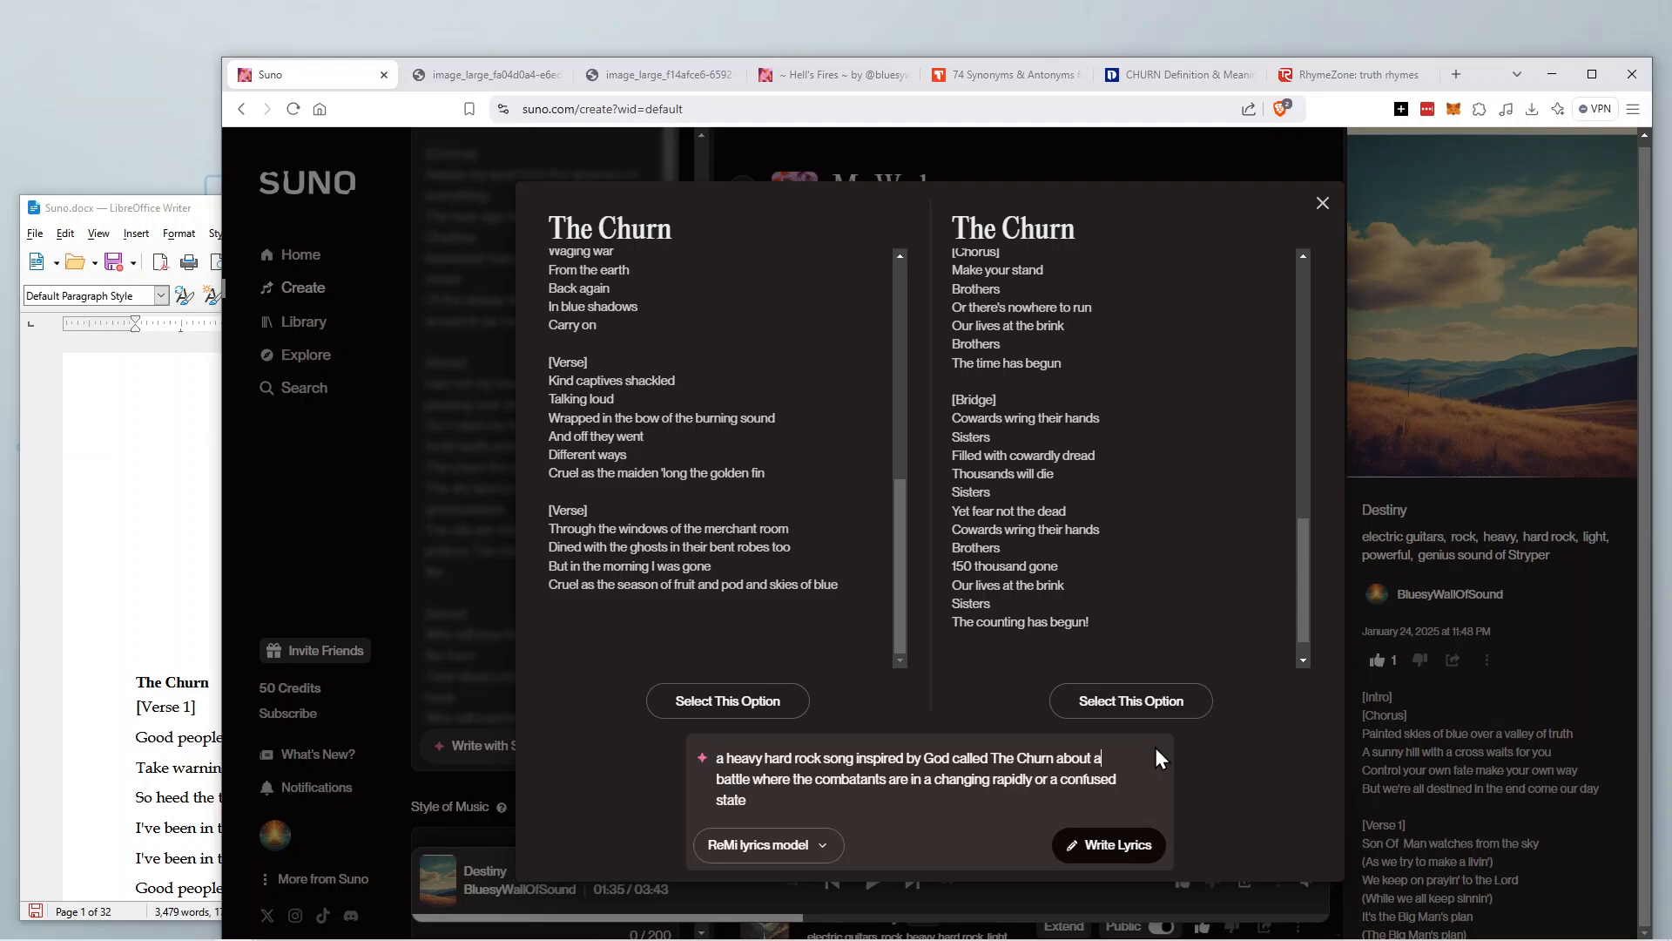
pyautogui.doubleClick(729, 778)
pyautogui.write('struggle')
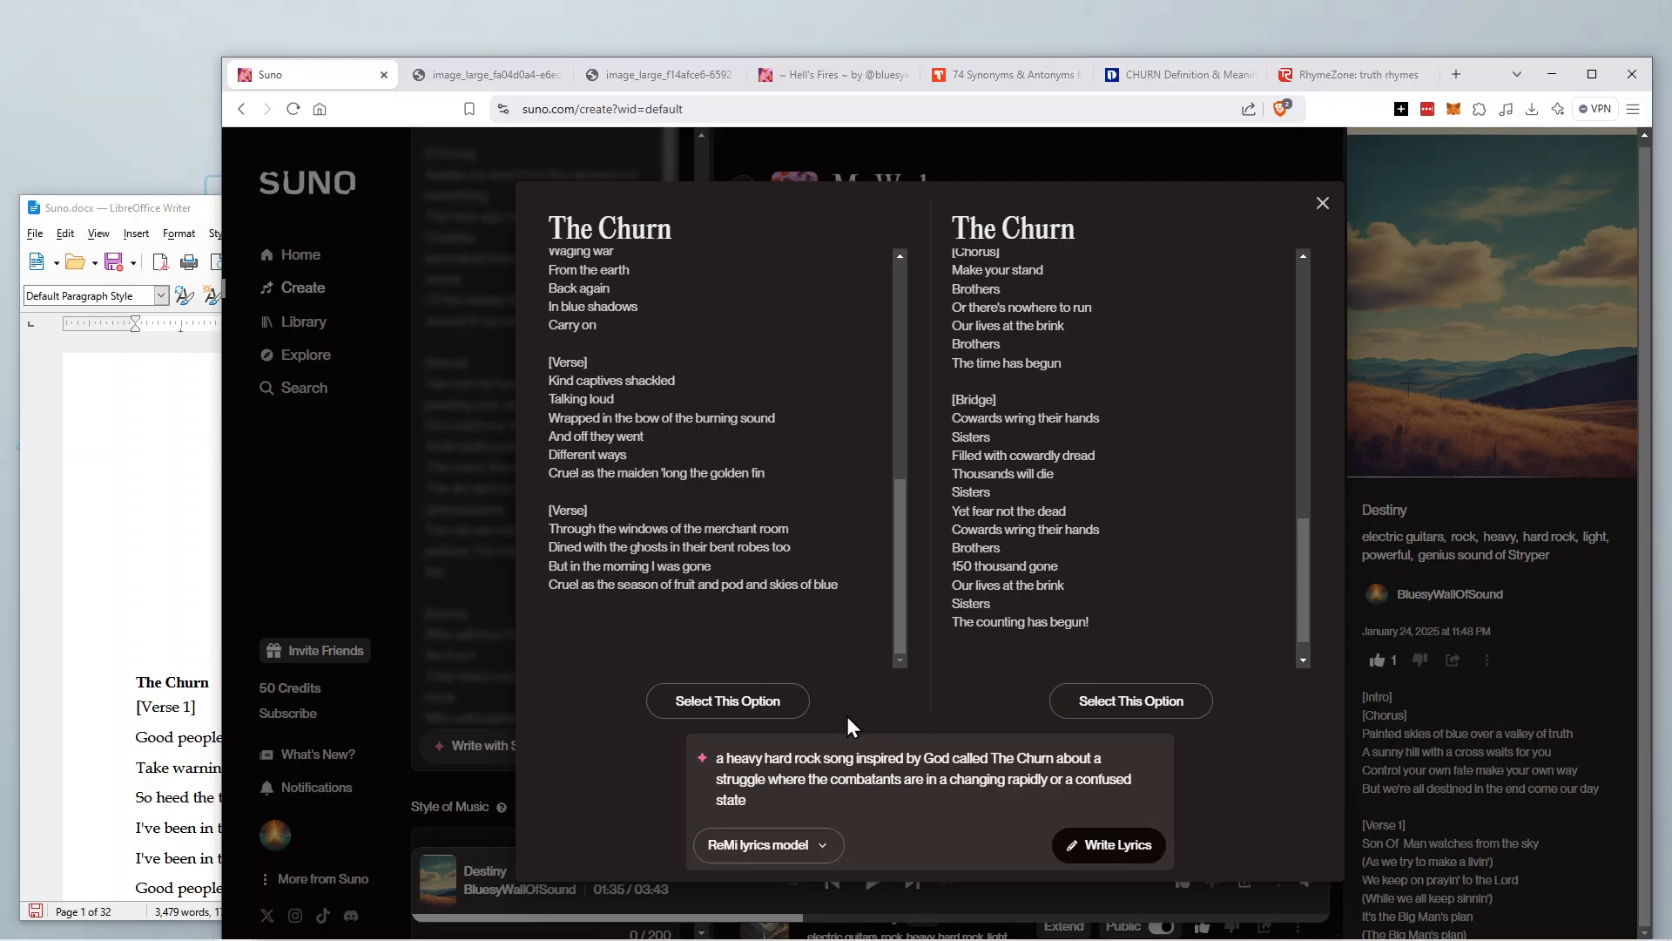
pyautogui.doubleClick(817, 779)
pyautogui.write('many')
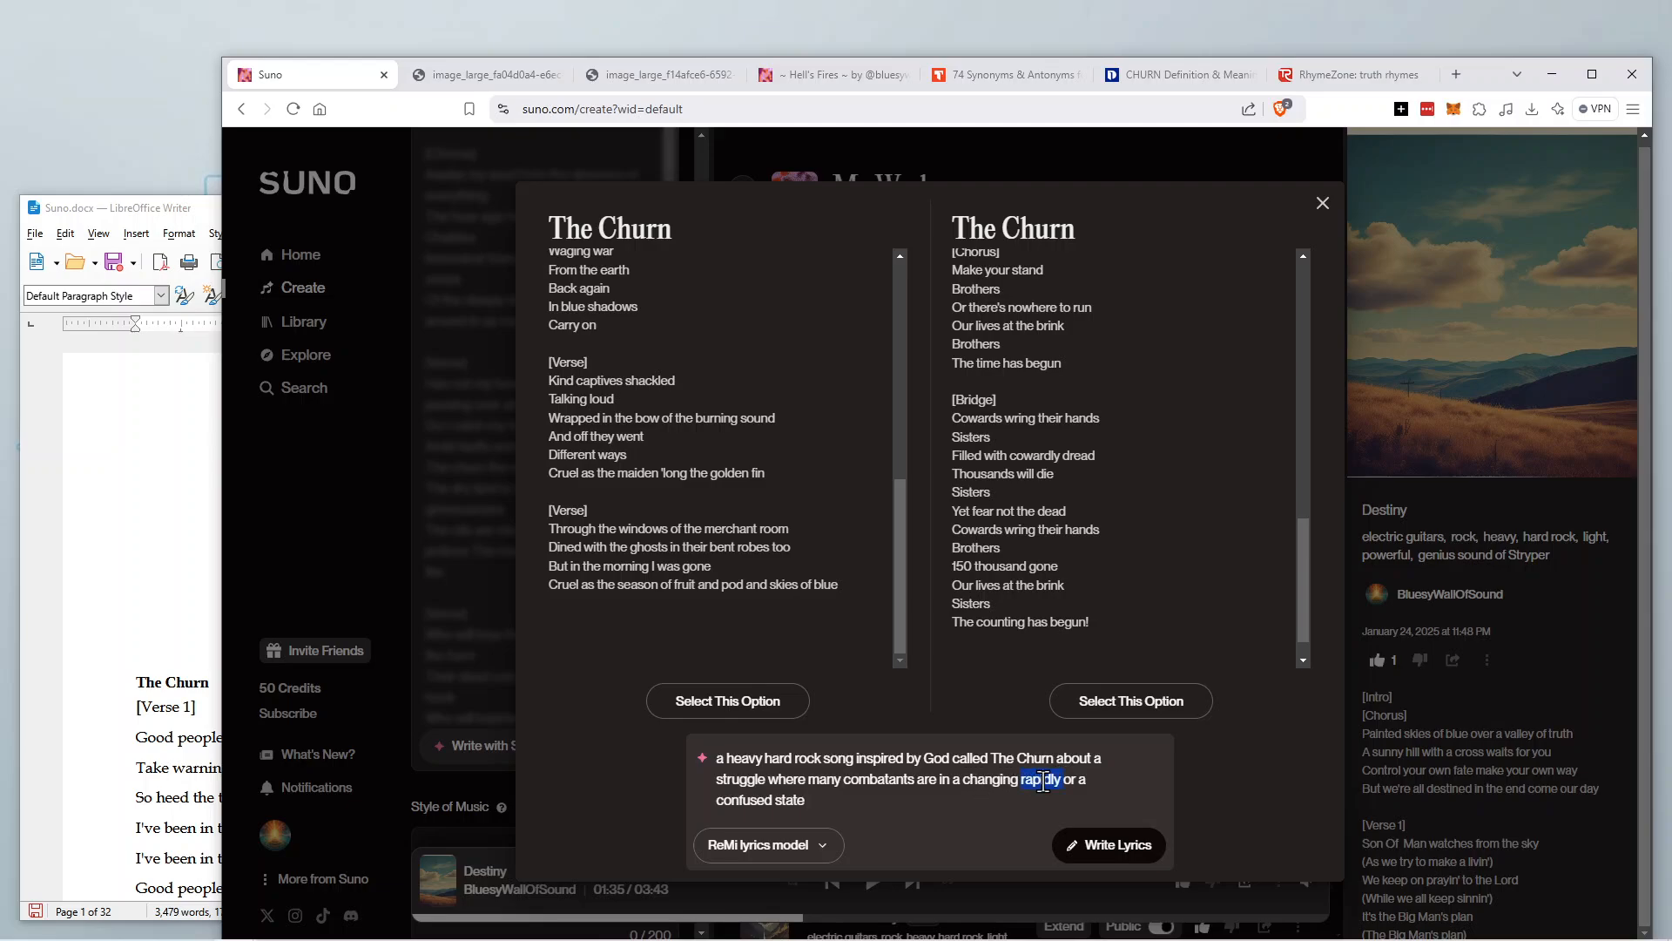
# Reword the prompt's ending as "in a rapidly changing environment as well as a confused state" and generate new lyrics.
pyautogui.moveTo(1044, 781); pyautogui.dragTo(964, 782)
pyautogui.click(1063, 778)
pyautogui.write('envir')
pyautogui.write('ent ')
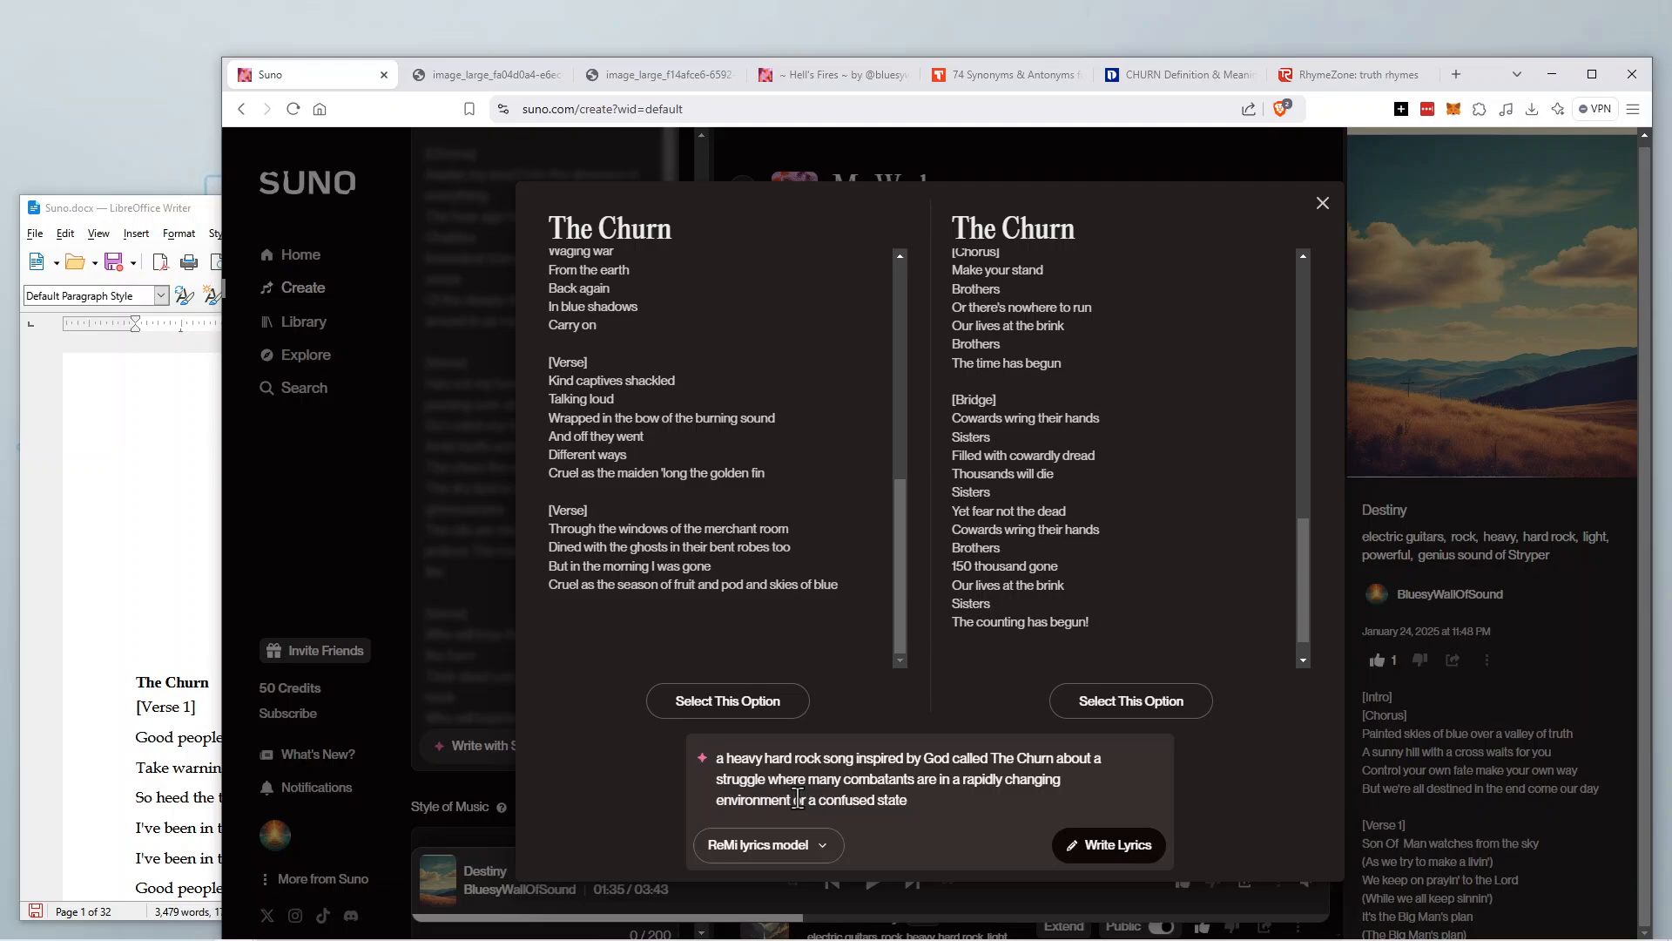
pyautogui.write('is el')
pyautogui.press('BackSpace')
pyautogui.press('BackSpace')
pyautogui.write('well as')
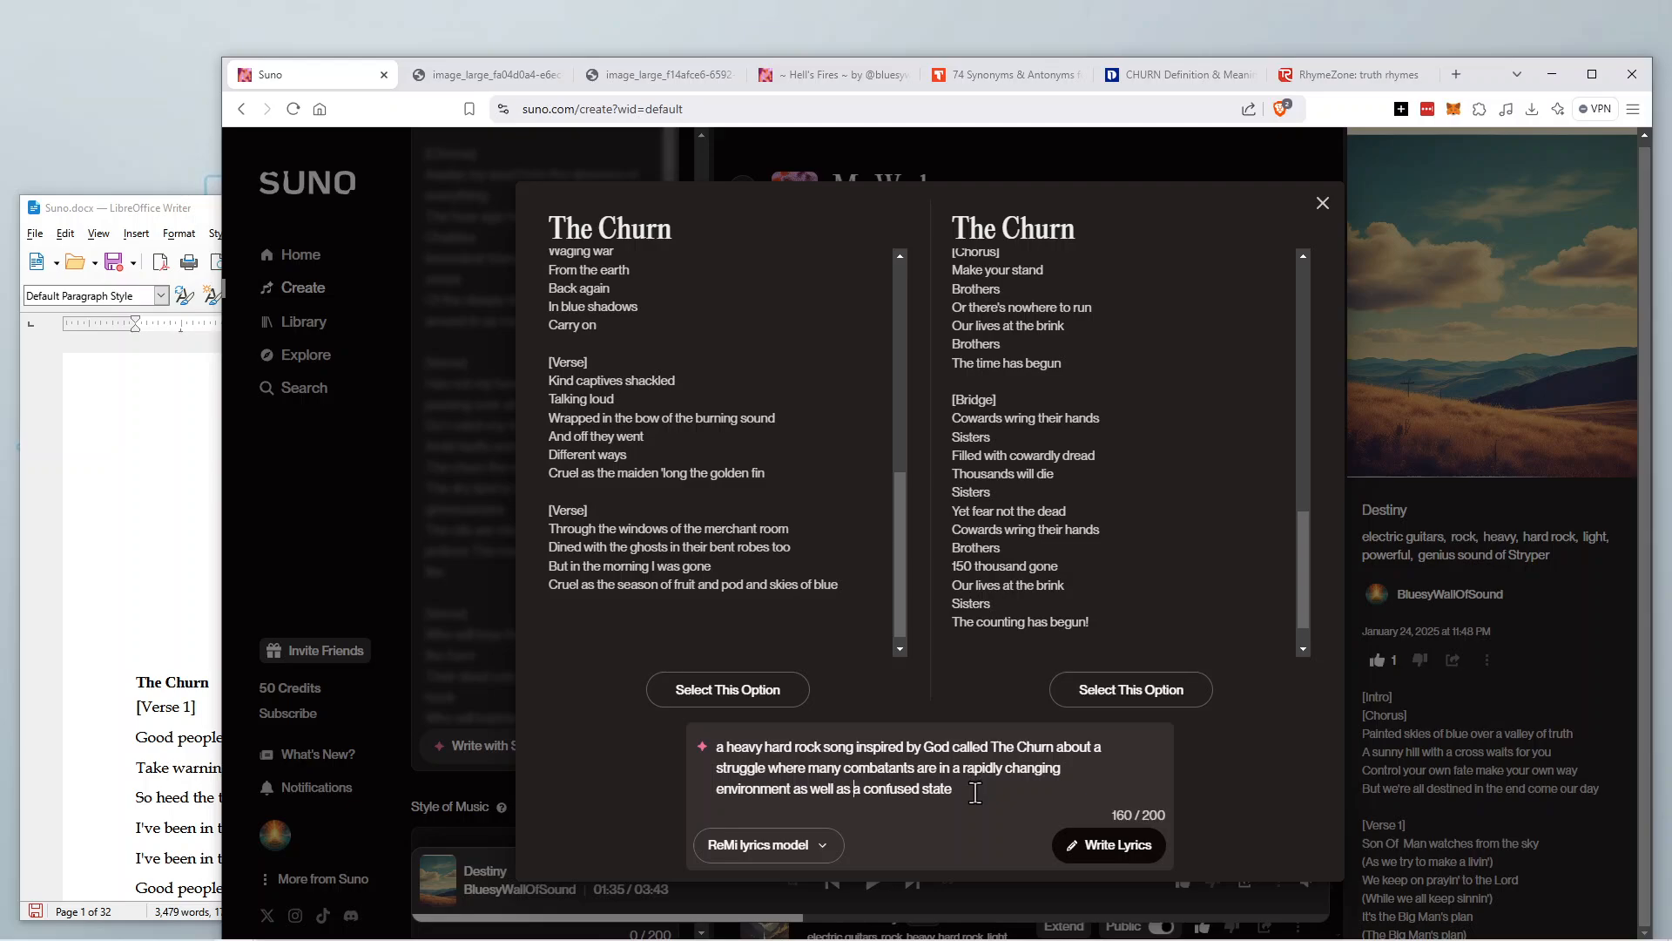
pyautogui.click(1119, 846)
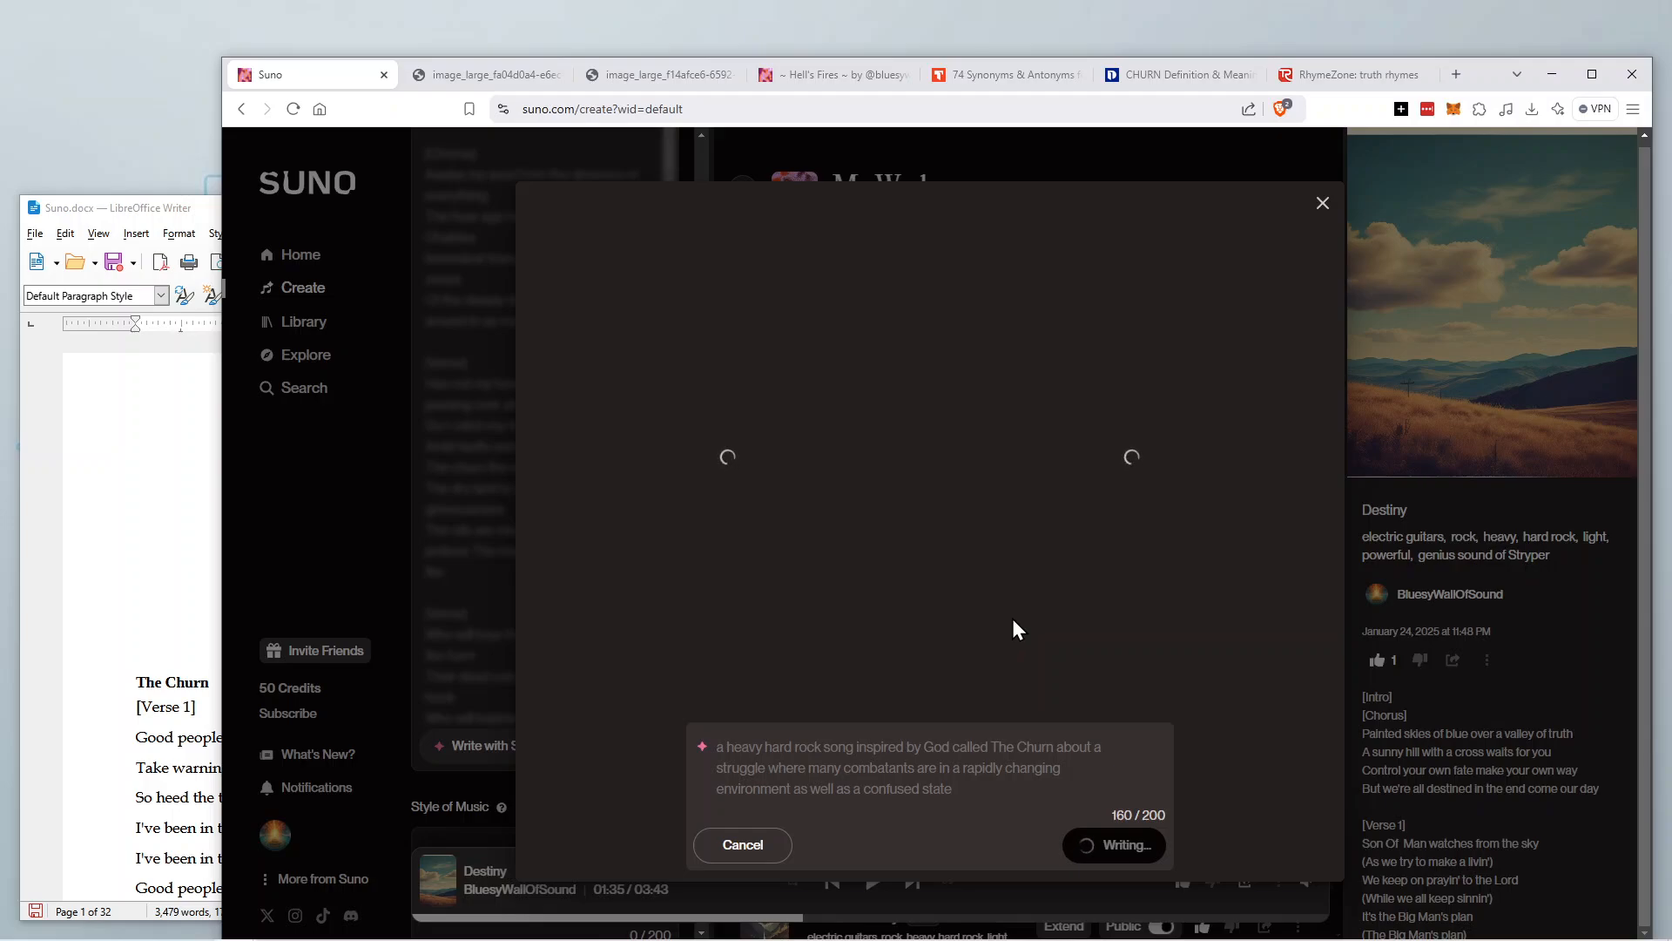
# Maximize the browser window and copy the first lyrics option in full, including its title "The Churn".
pyautogui.click(1592, 74)
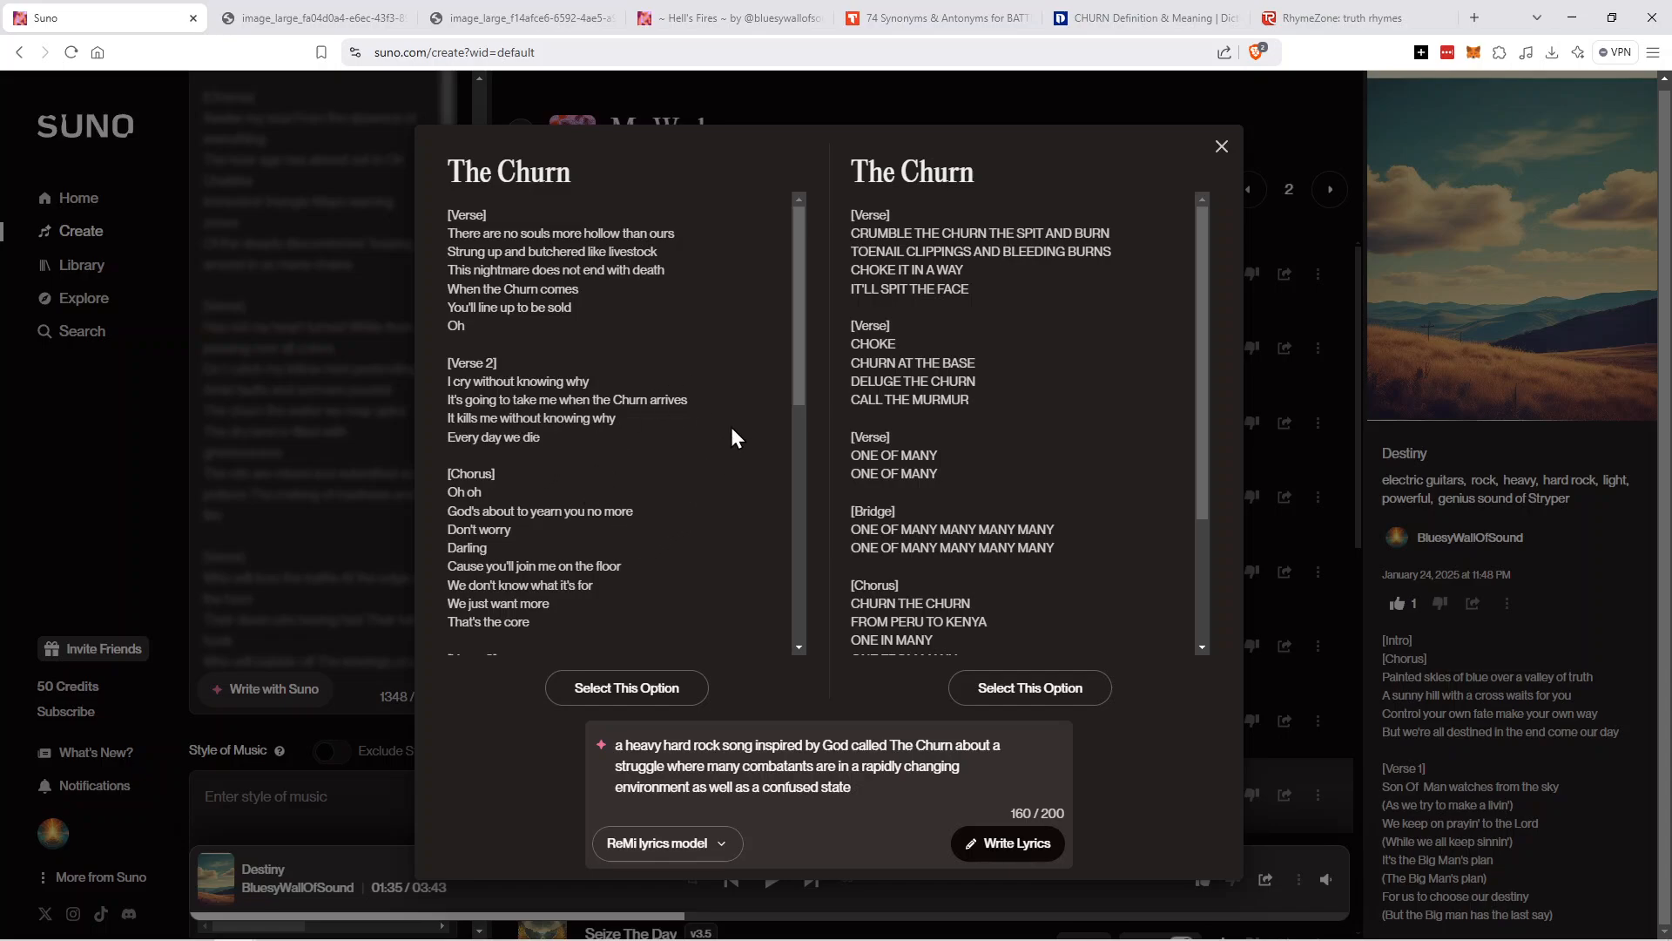
pyautogui.moveTo(797, 301); pyautogui.dragTo(614, 518)
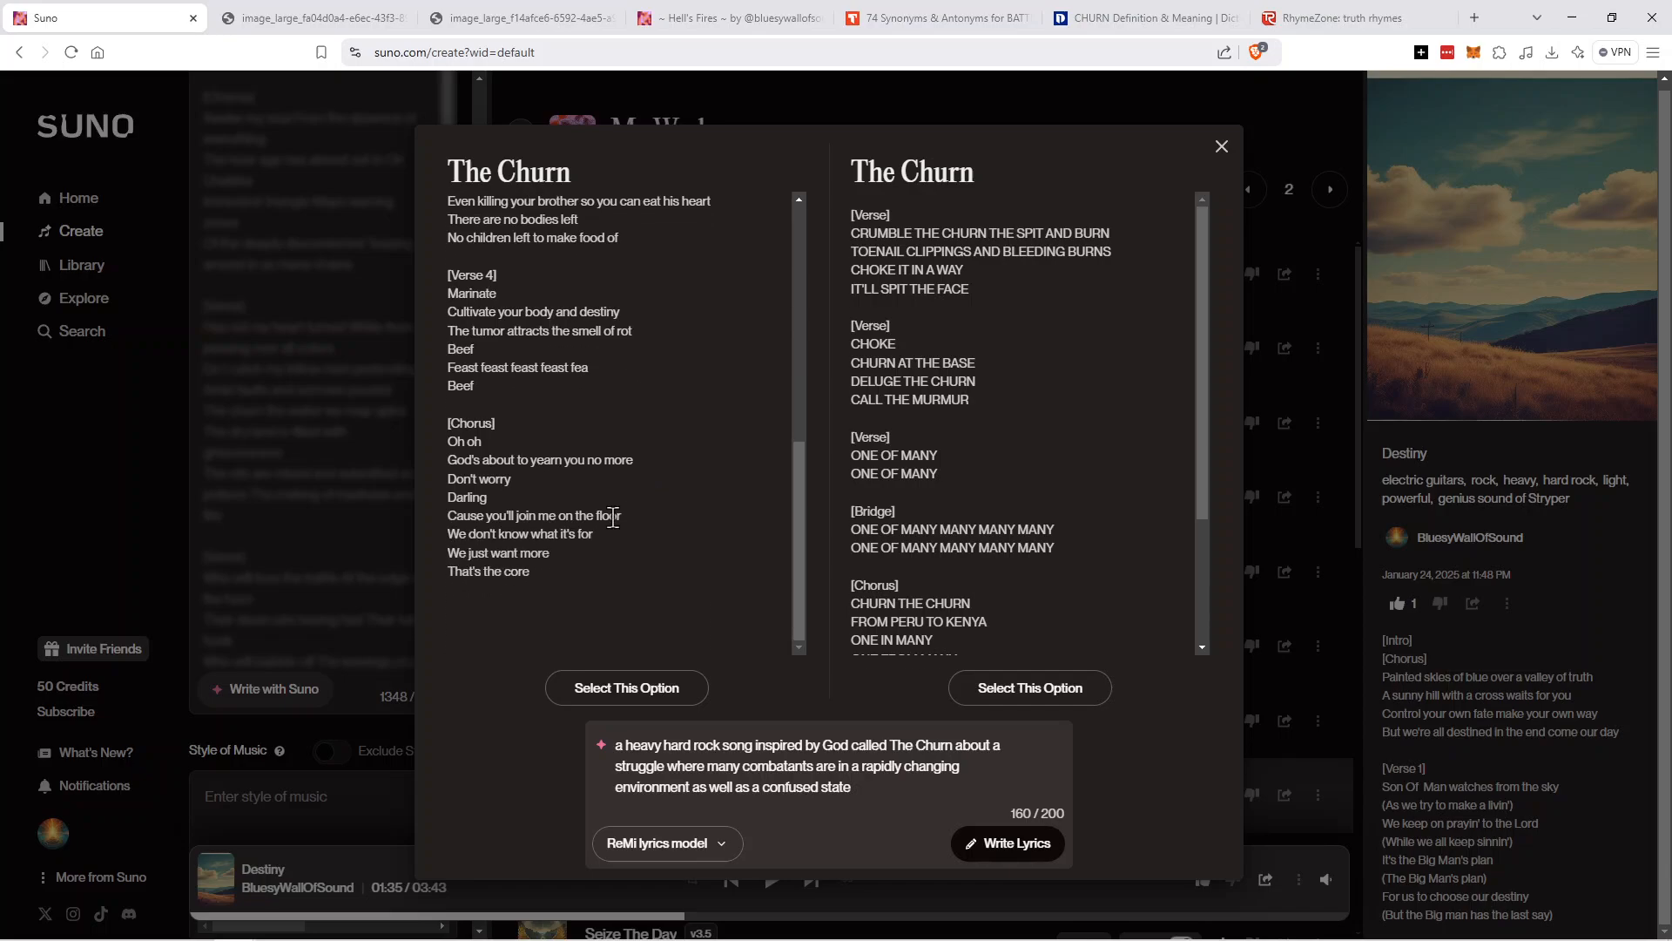
pyautogui.moveTo(552, 579); pyautogui.dragTo(440, 182)
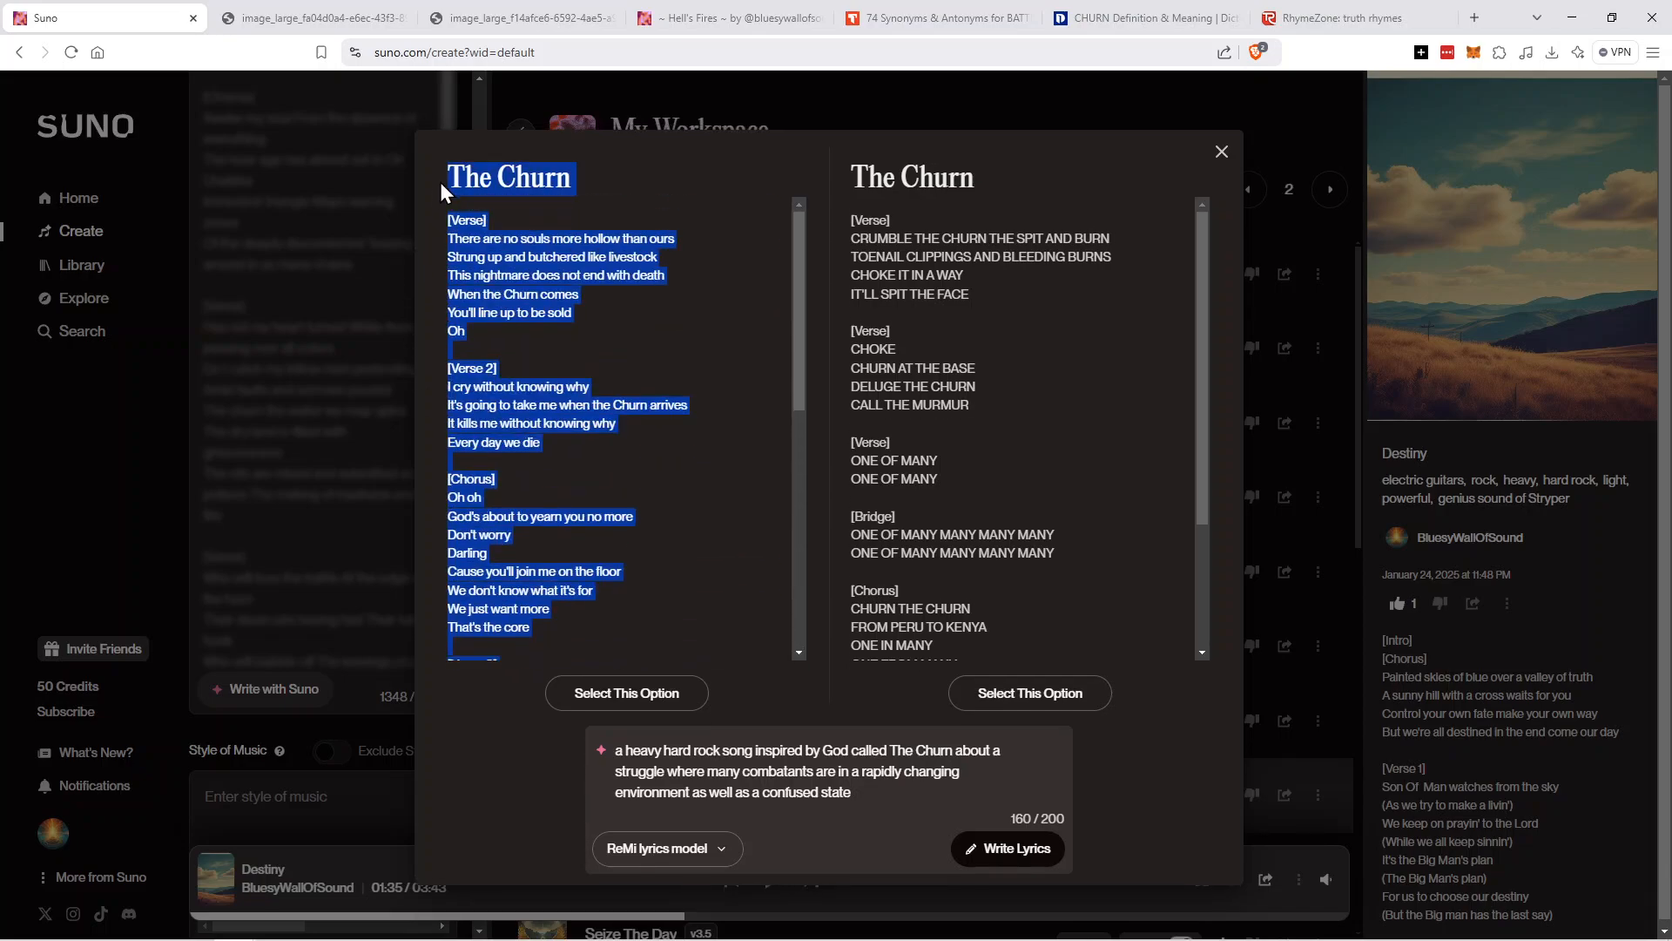
pyautogui.rightClick(486, 242)
pyautogui.click(545, 263)
# Restore the smaller browser window, switch to LibreOffice Writer and paste the copied lyrics at the start of Suno.docx, above the existing song.
pyautogui.click(1612, 19)
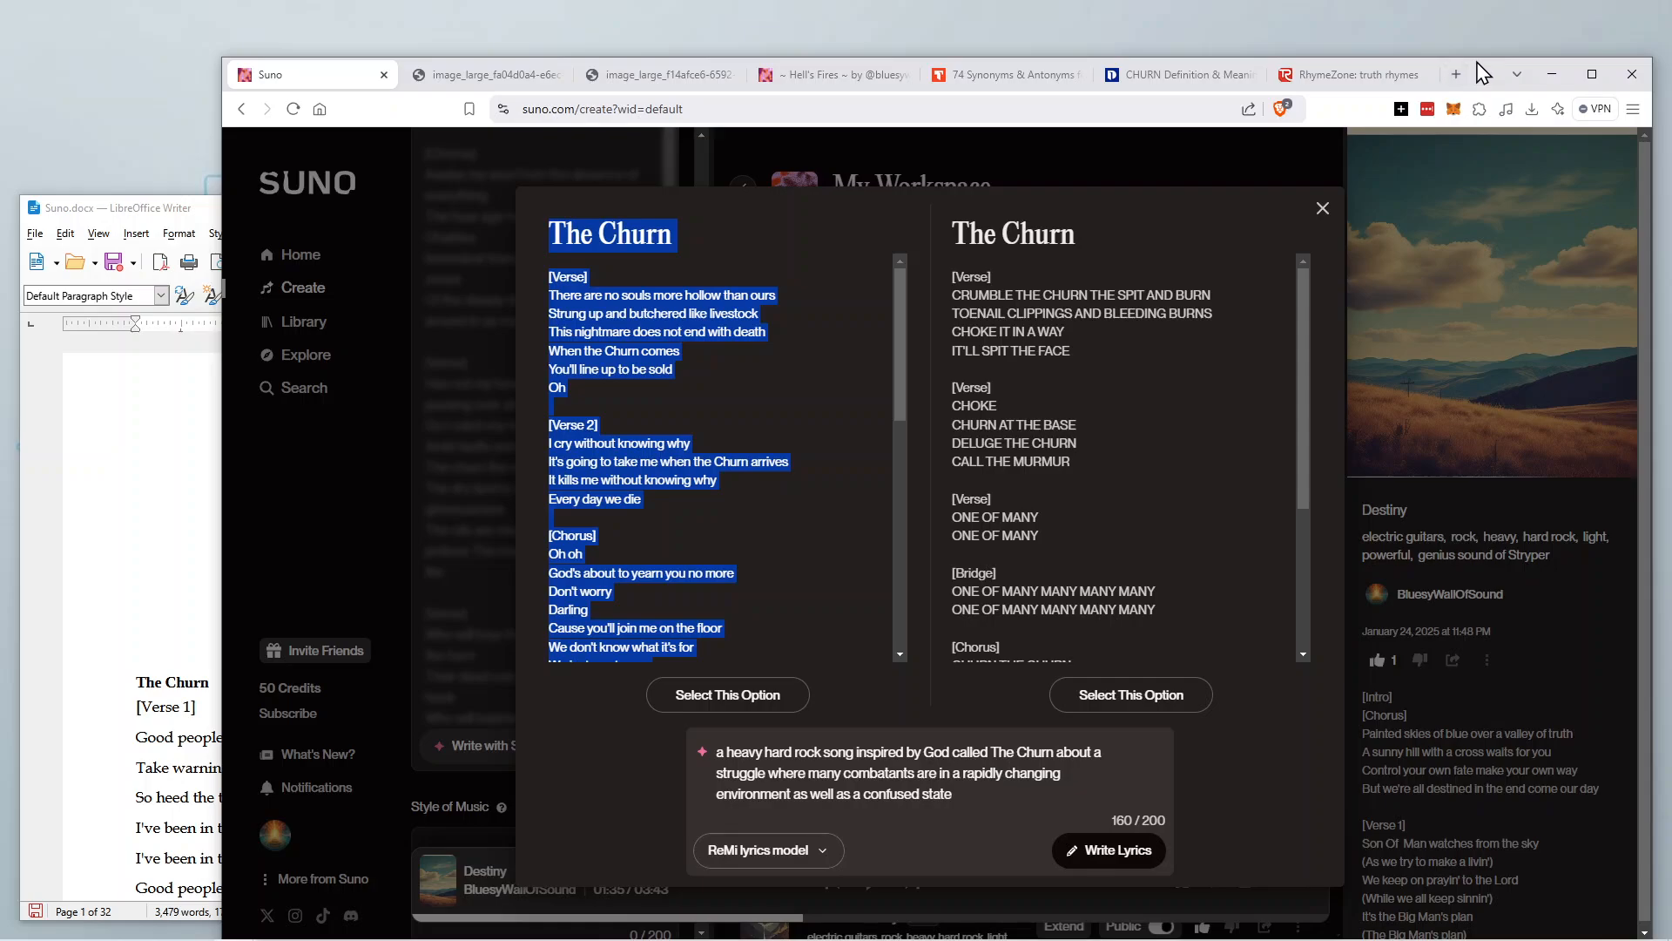
pyautogui.moveTo(1478, 60); pyautogui.dragTo(1466, 2)
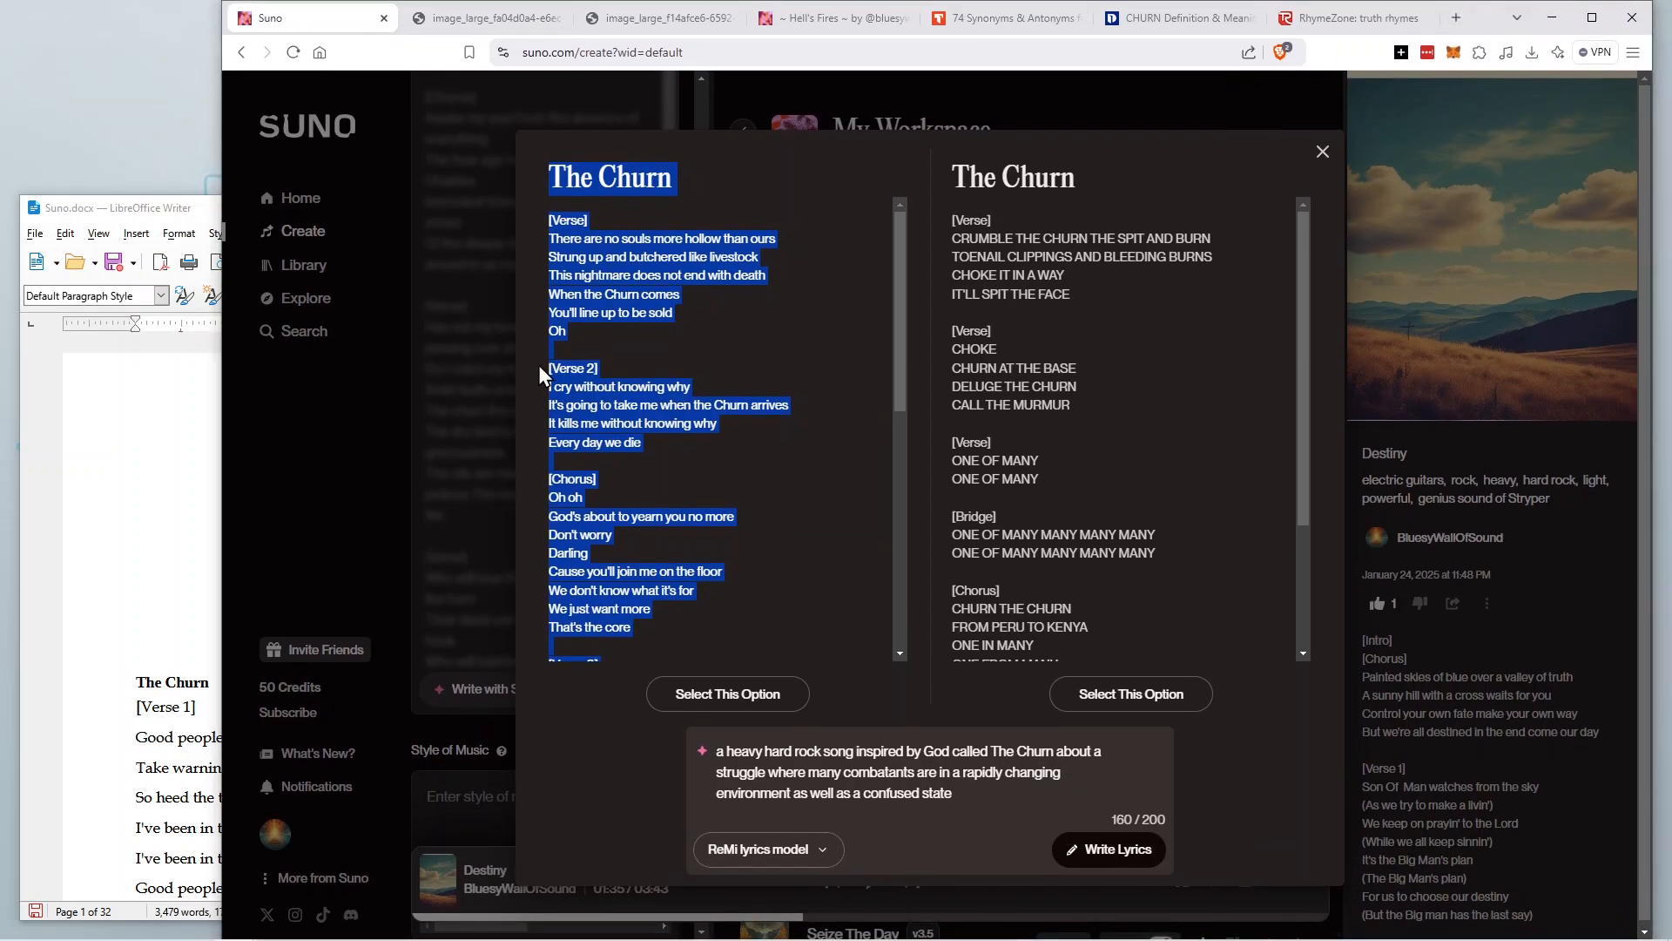
pyautogui.click(142, 212)
pyautogui.rightClick(149, 644)
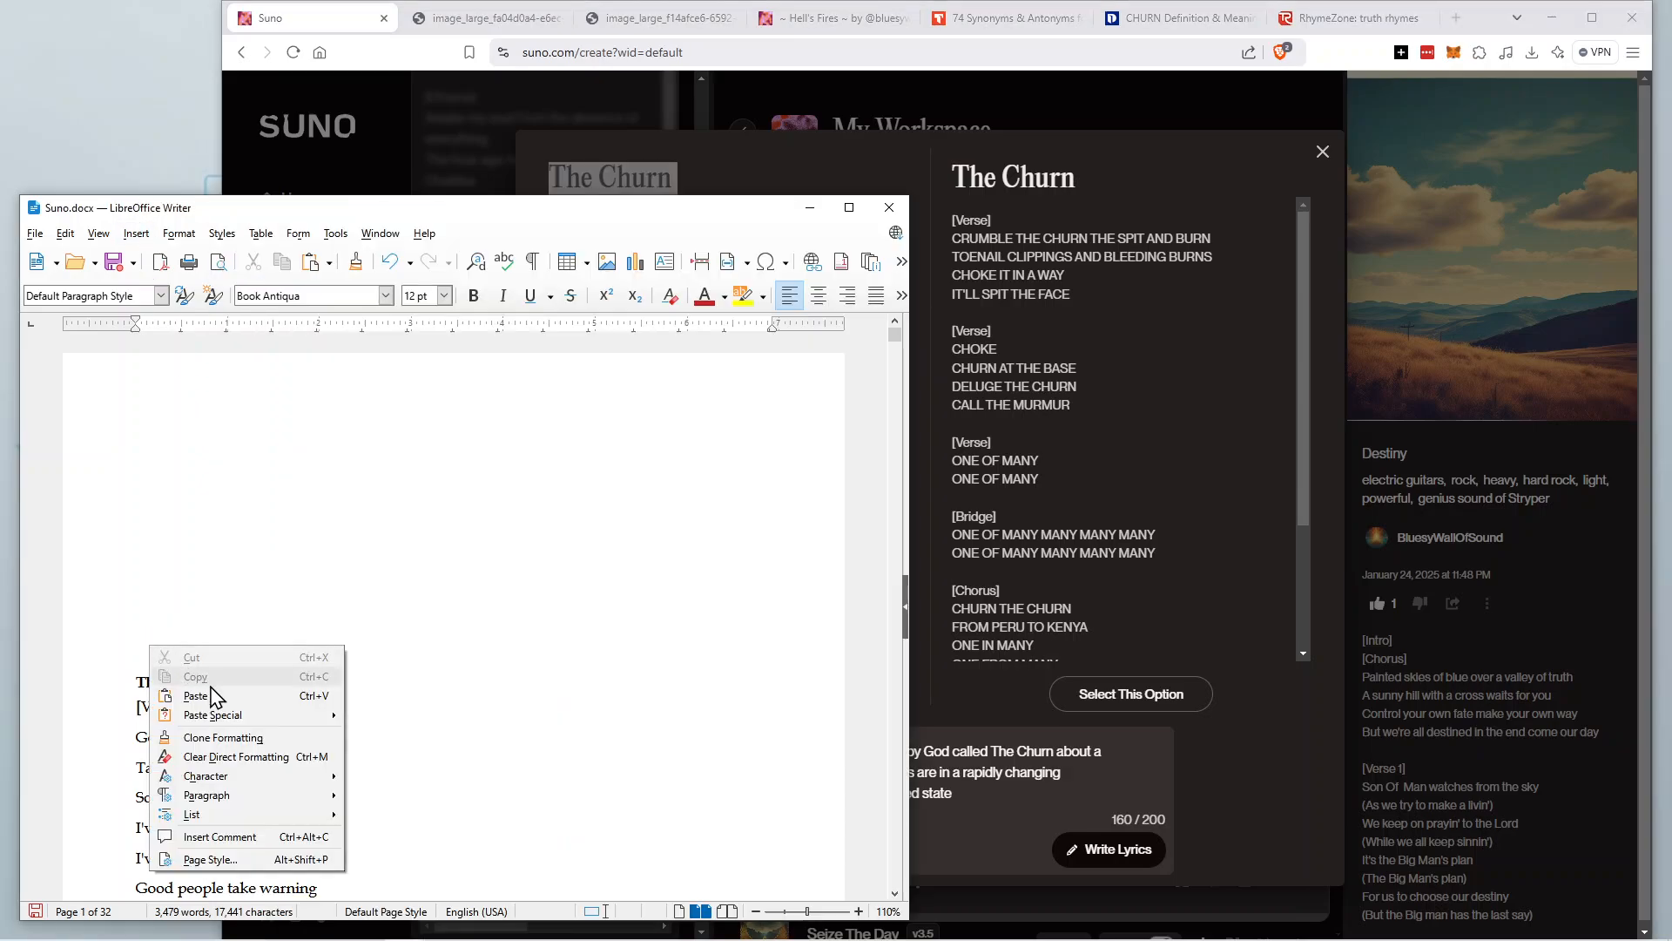
pyautogui.click(220, 699)
pyautogui.scroll(15, 273, 601)
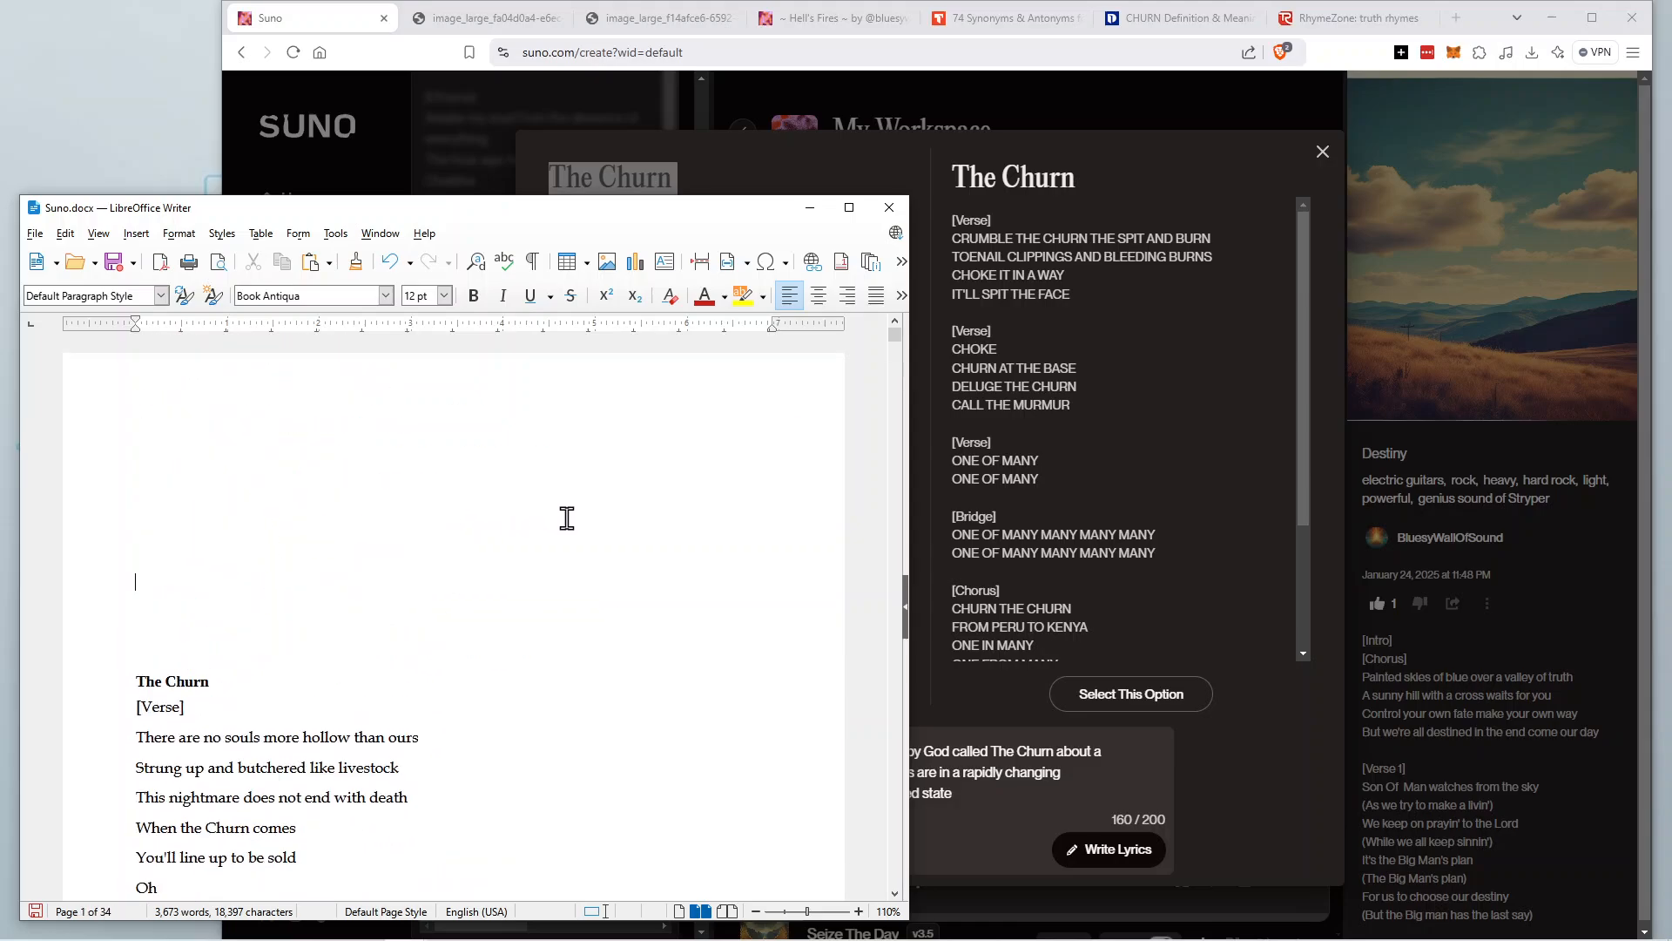
# Back in Suno, review the second lyrics option and replace "many" in the prompt with "two groups of".
pyautogui.click(1116, 354)
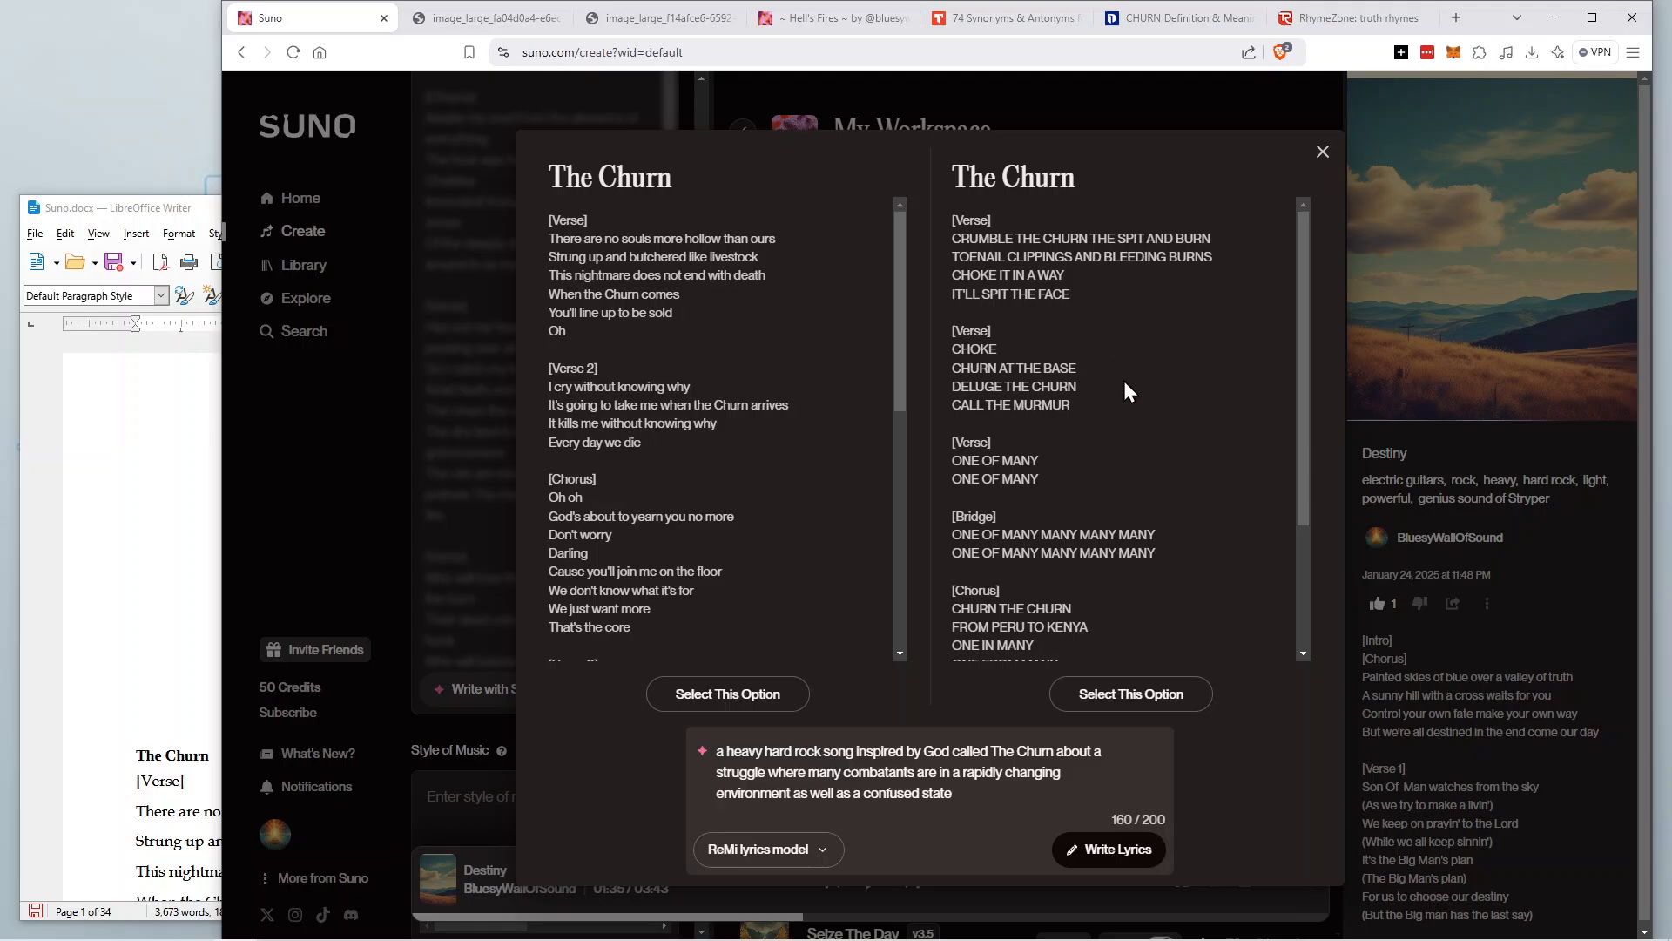
pyautogui.scroll(-2, 1124, 383)
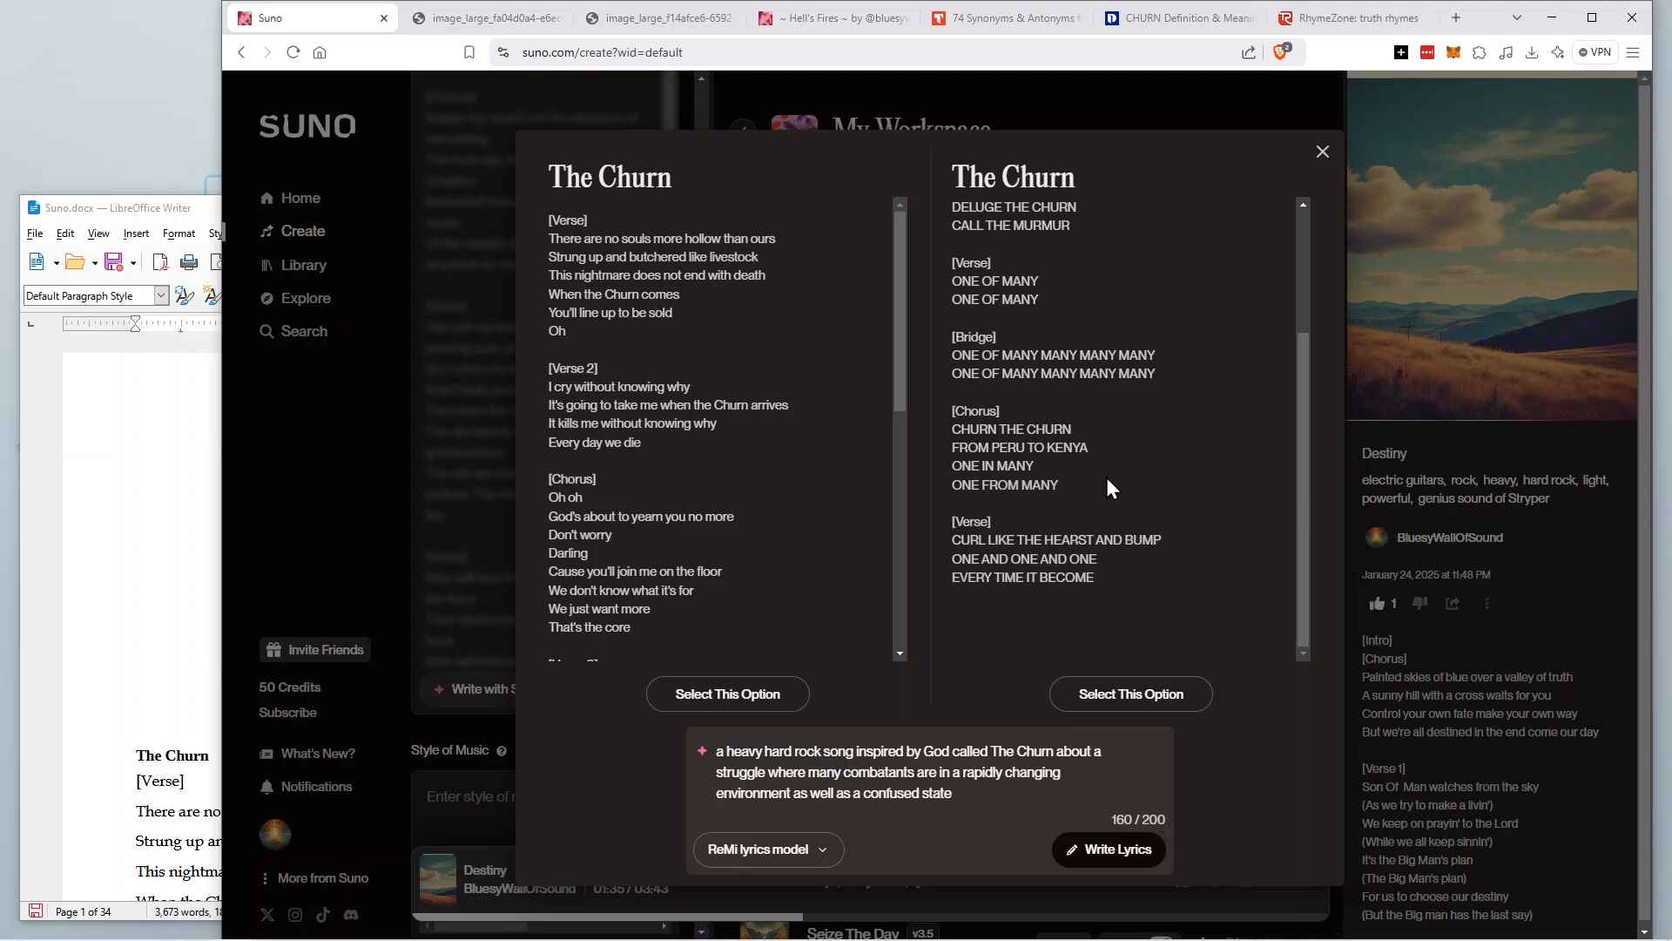
pyautogui.scroll(2, 1099, 495)
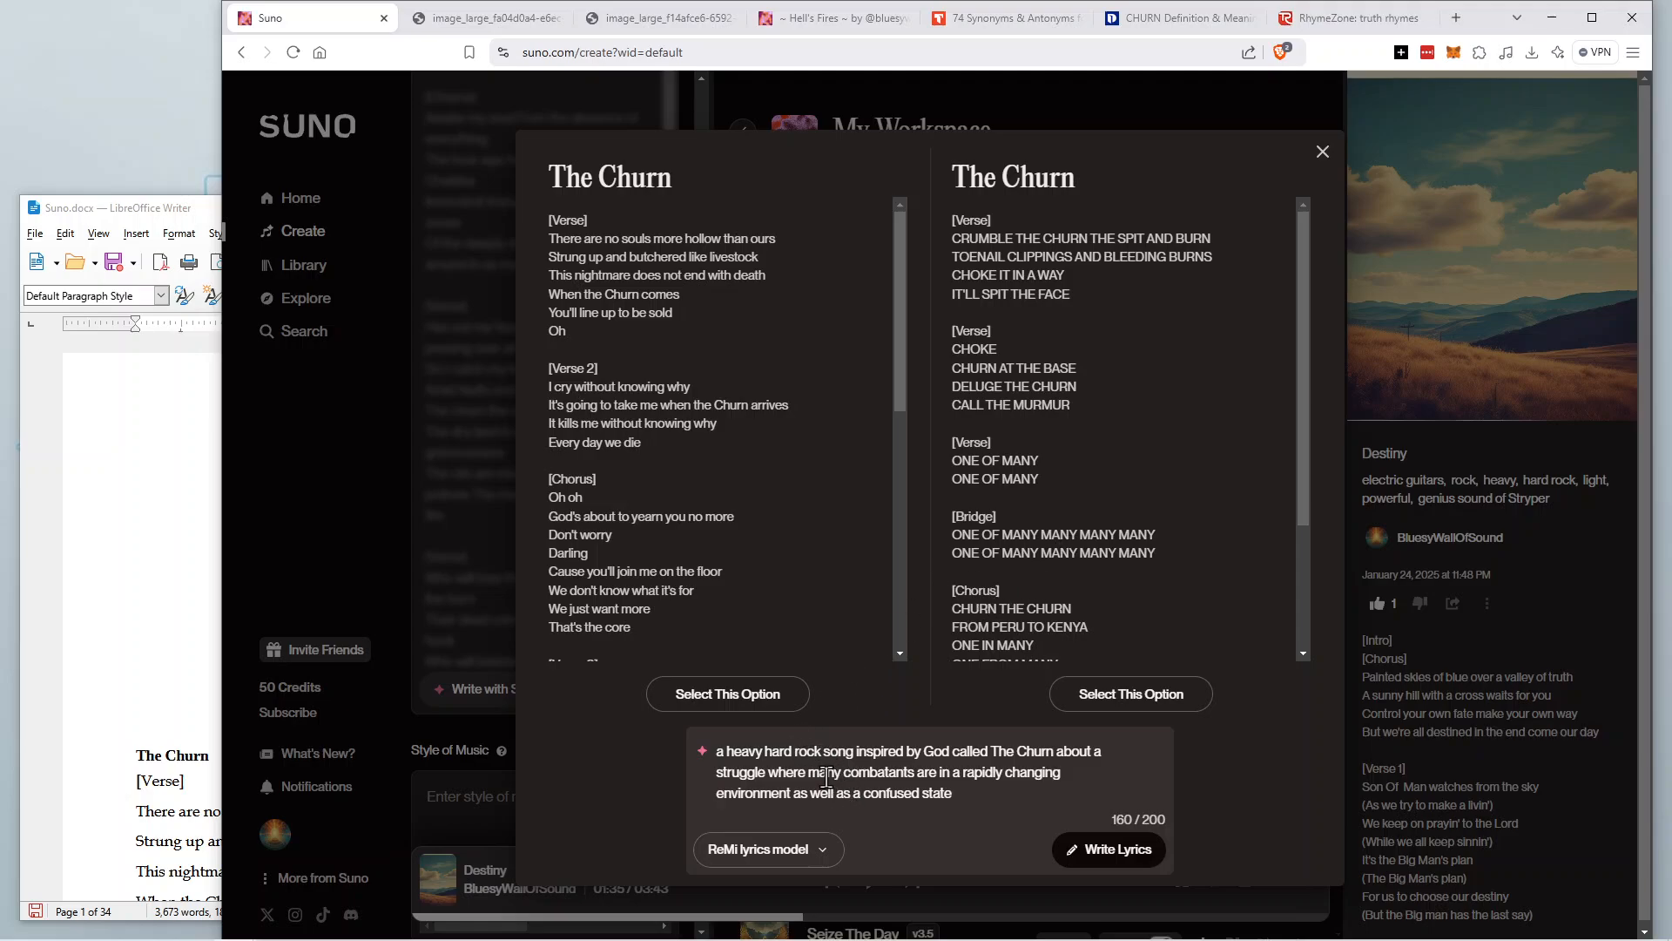
pyautogui.click(912, 784)
pyautogui.doubleClick(825, 771)
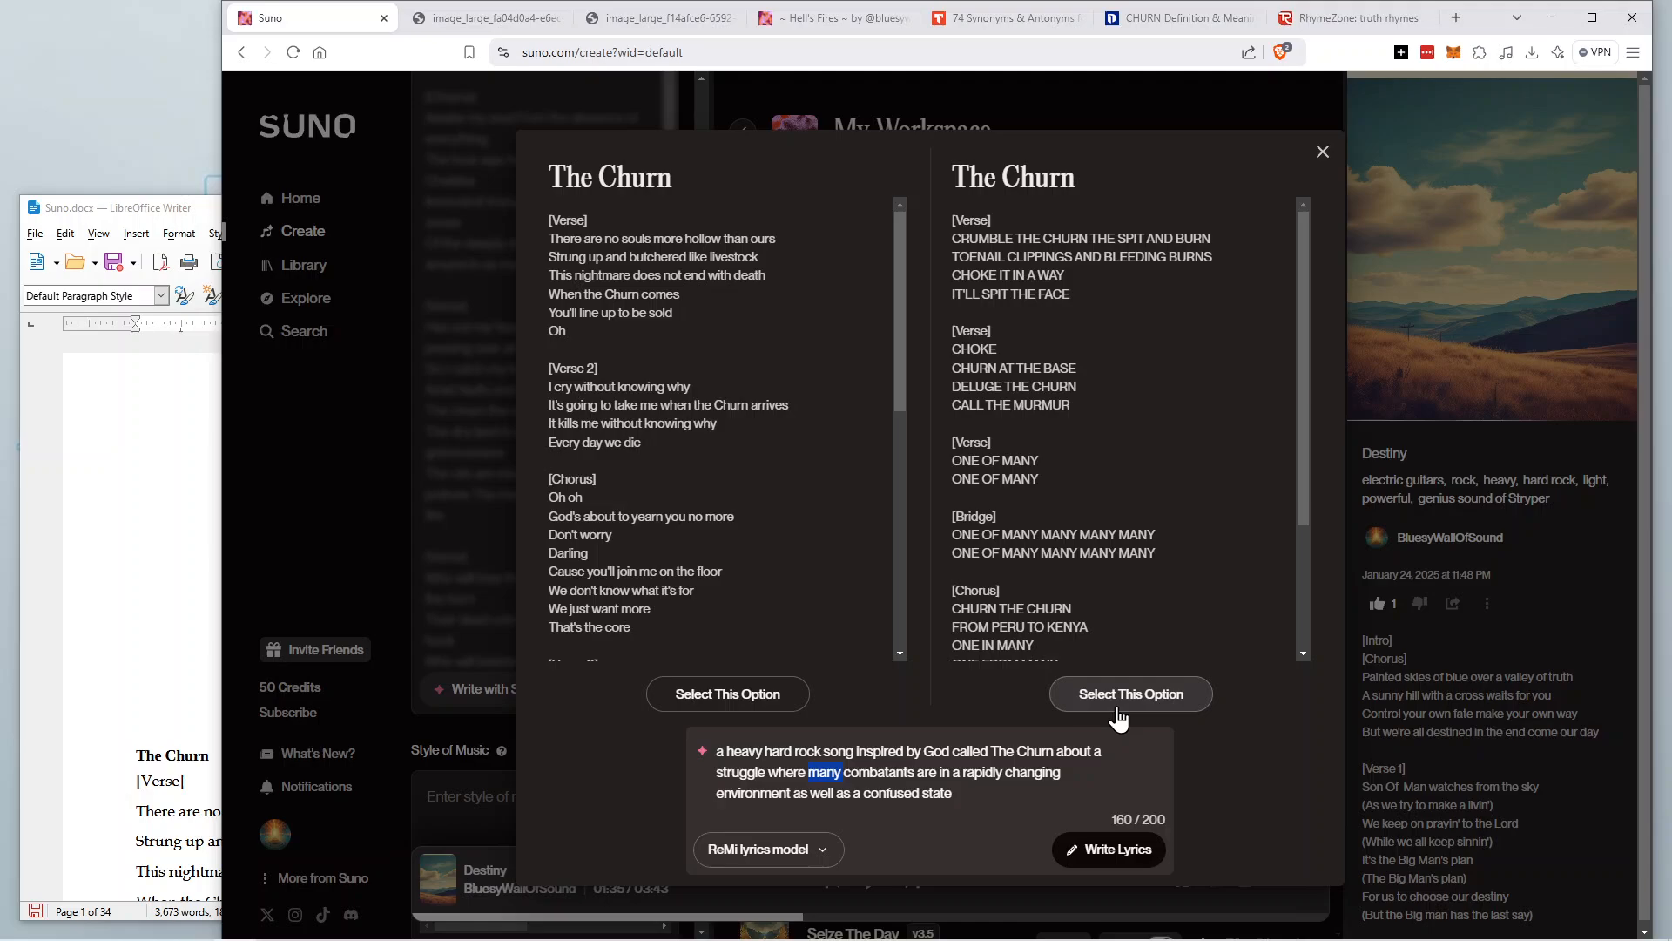
pyautogui.write('two group')
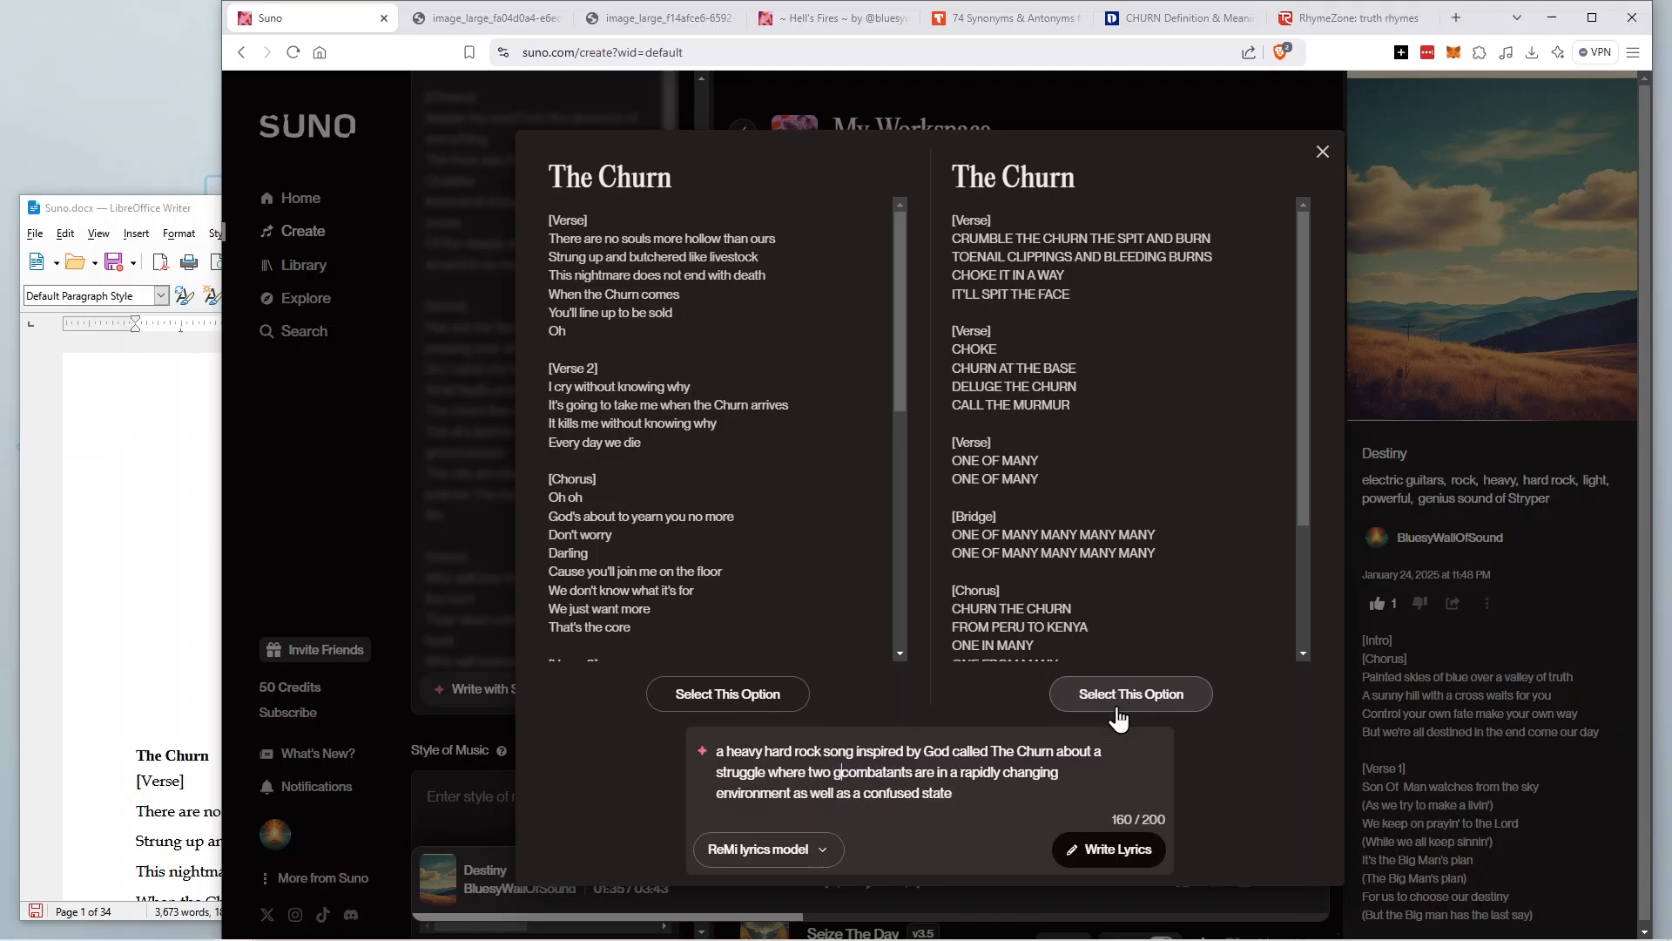
pyautogui.write('s of')
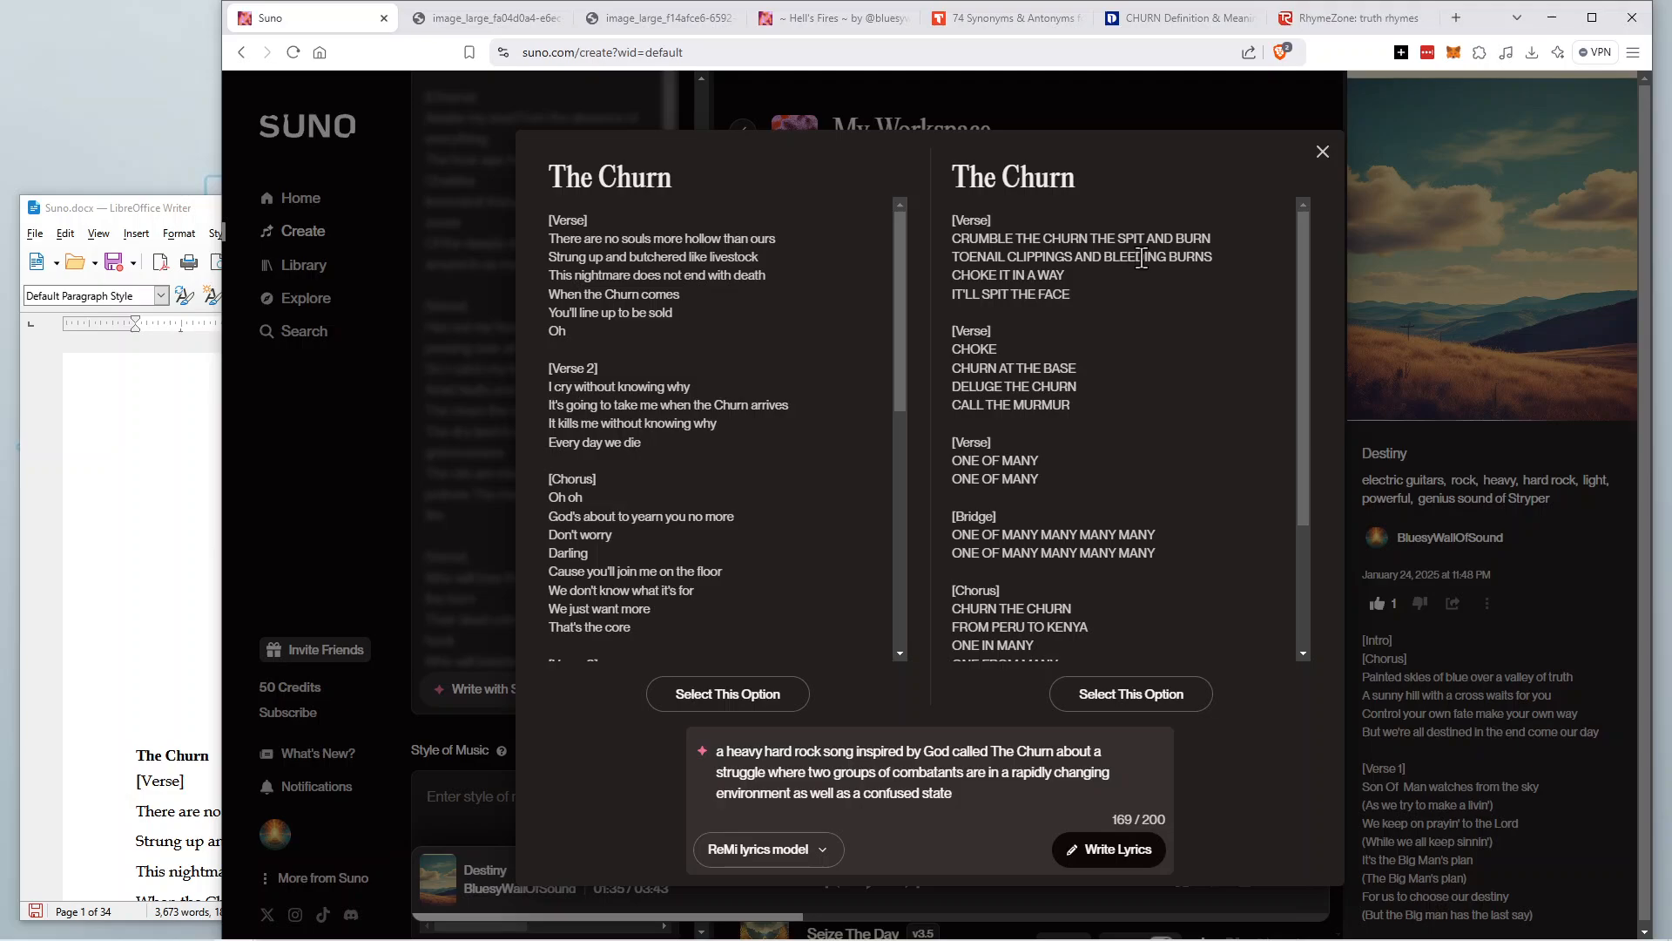
# Paste the line "CRUMBLE THE CHURN THE SPIT AND BURN" above the title in Suno.docx and undo the paste.
pyautogui.tripleClick(1119, 239)
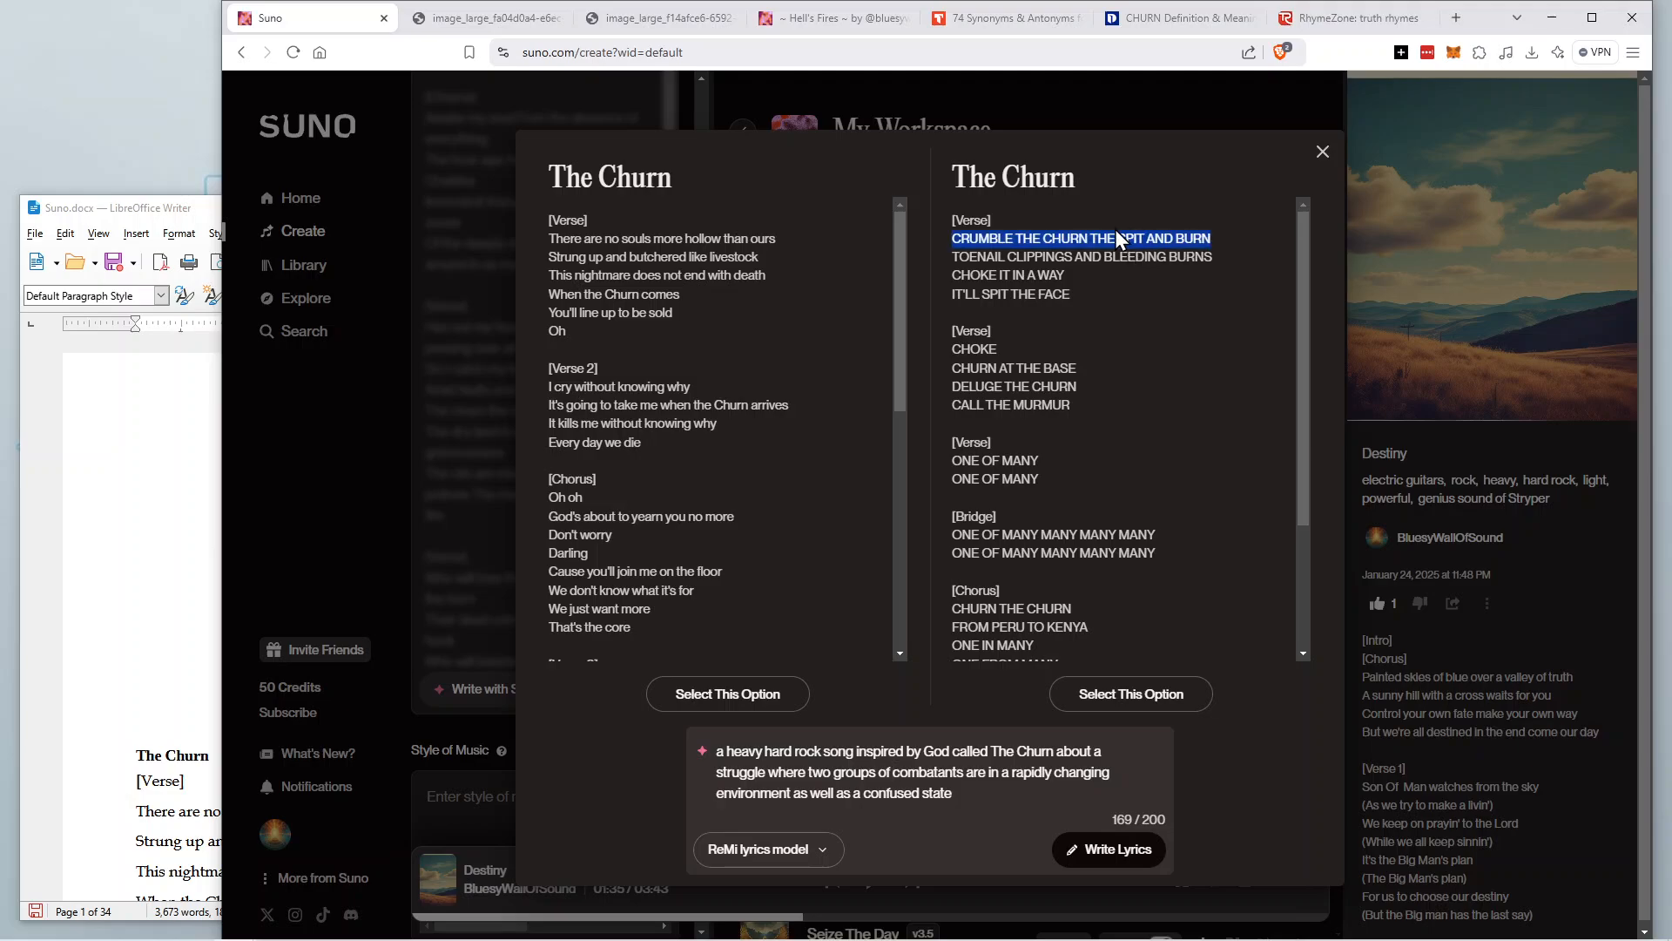
pyautogui.rightClick(999, 240)
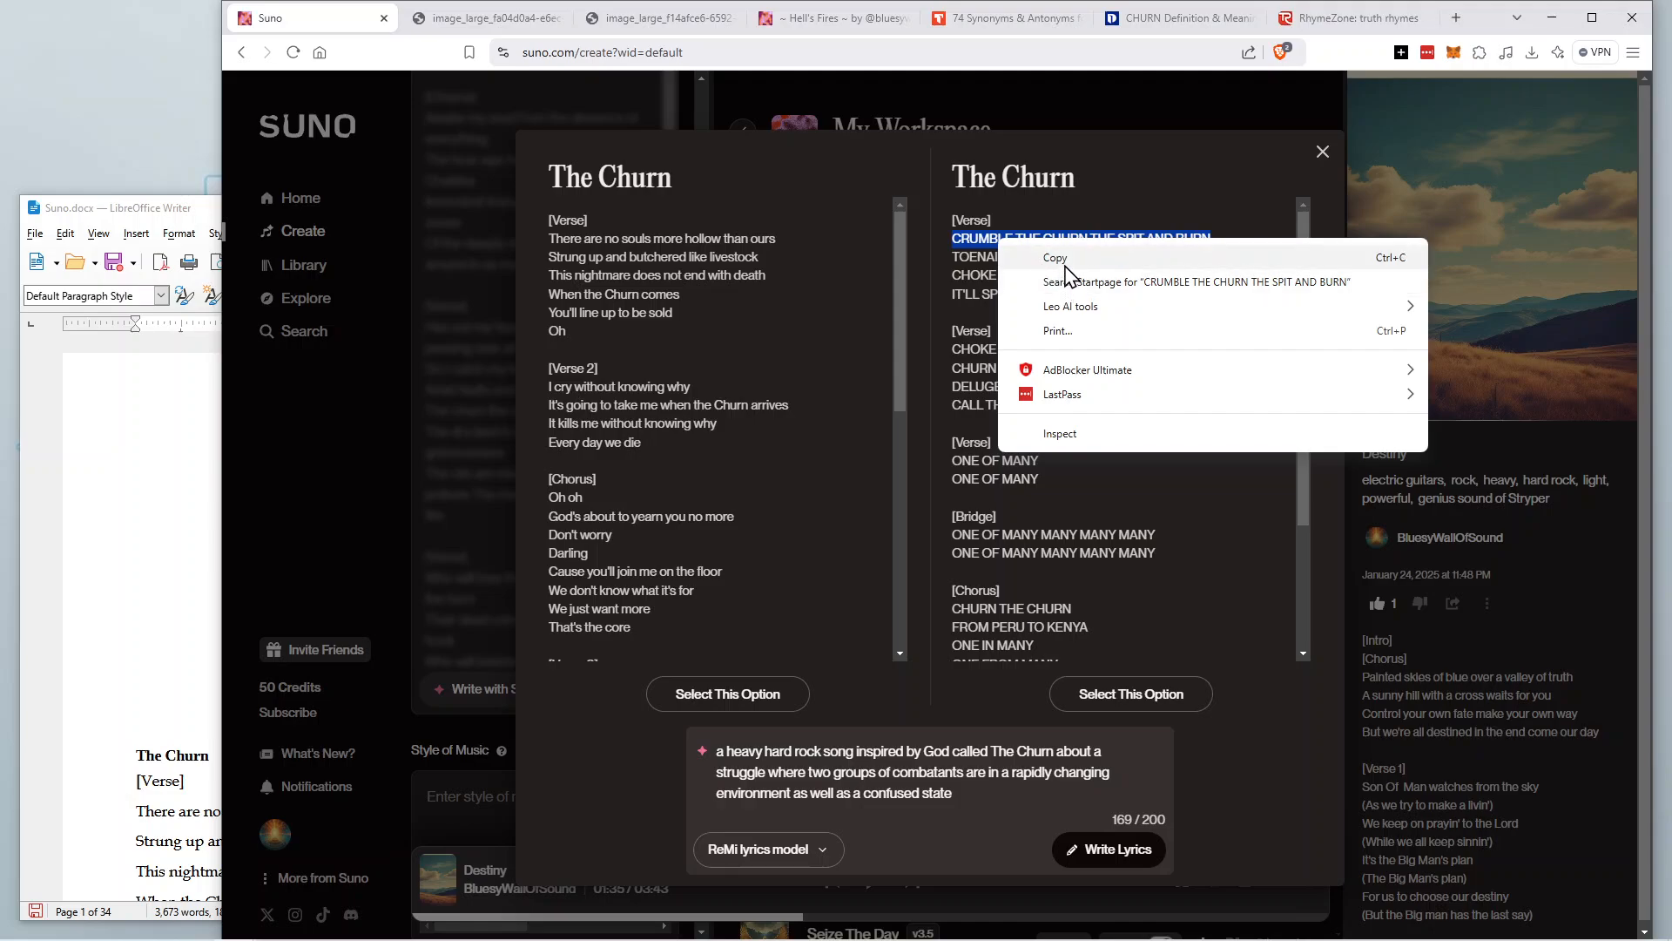
pyautogui.click(1055, 258)
pyautogui.click(152, 722)
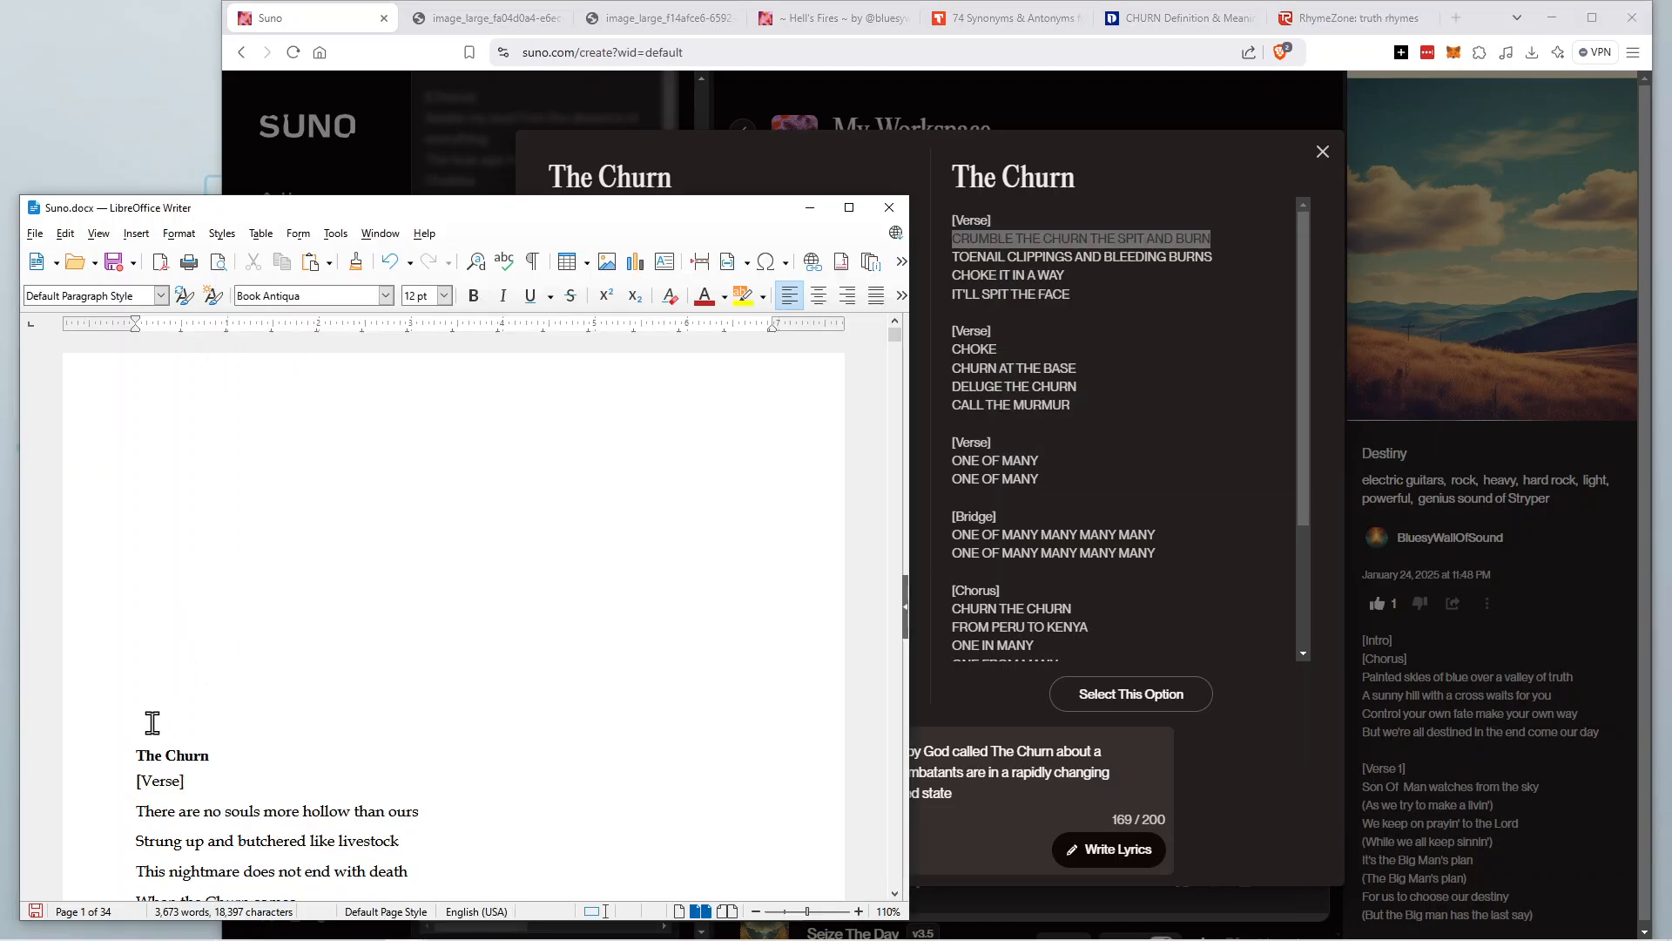
pyautogui.rightClick(152, 723)
pyautogui.click(213, 550)
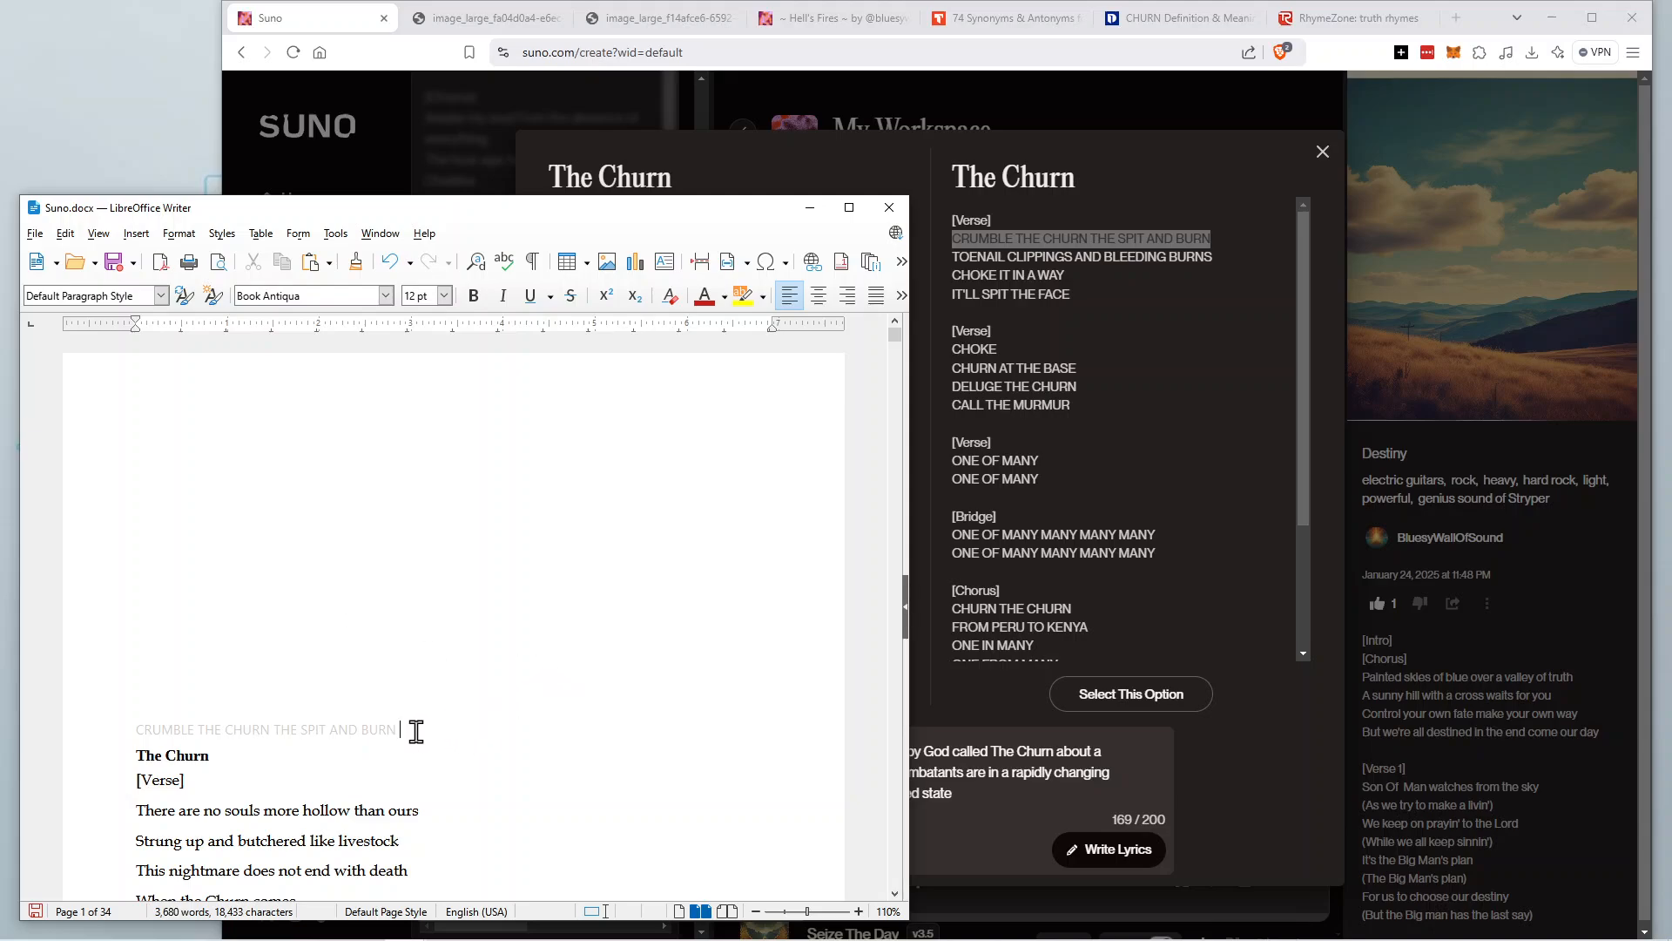
pyautogui.moveTo(417, 731); pyautogui.dragTo(123, 730)
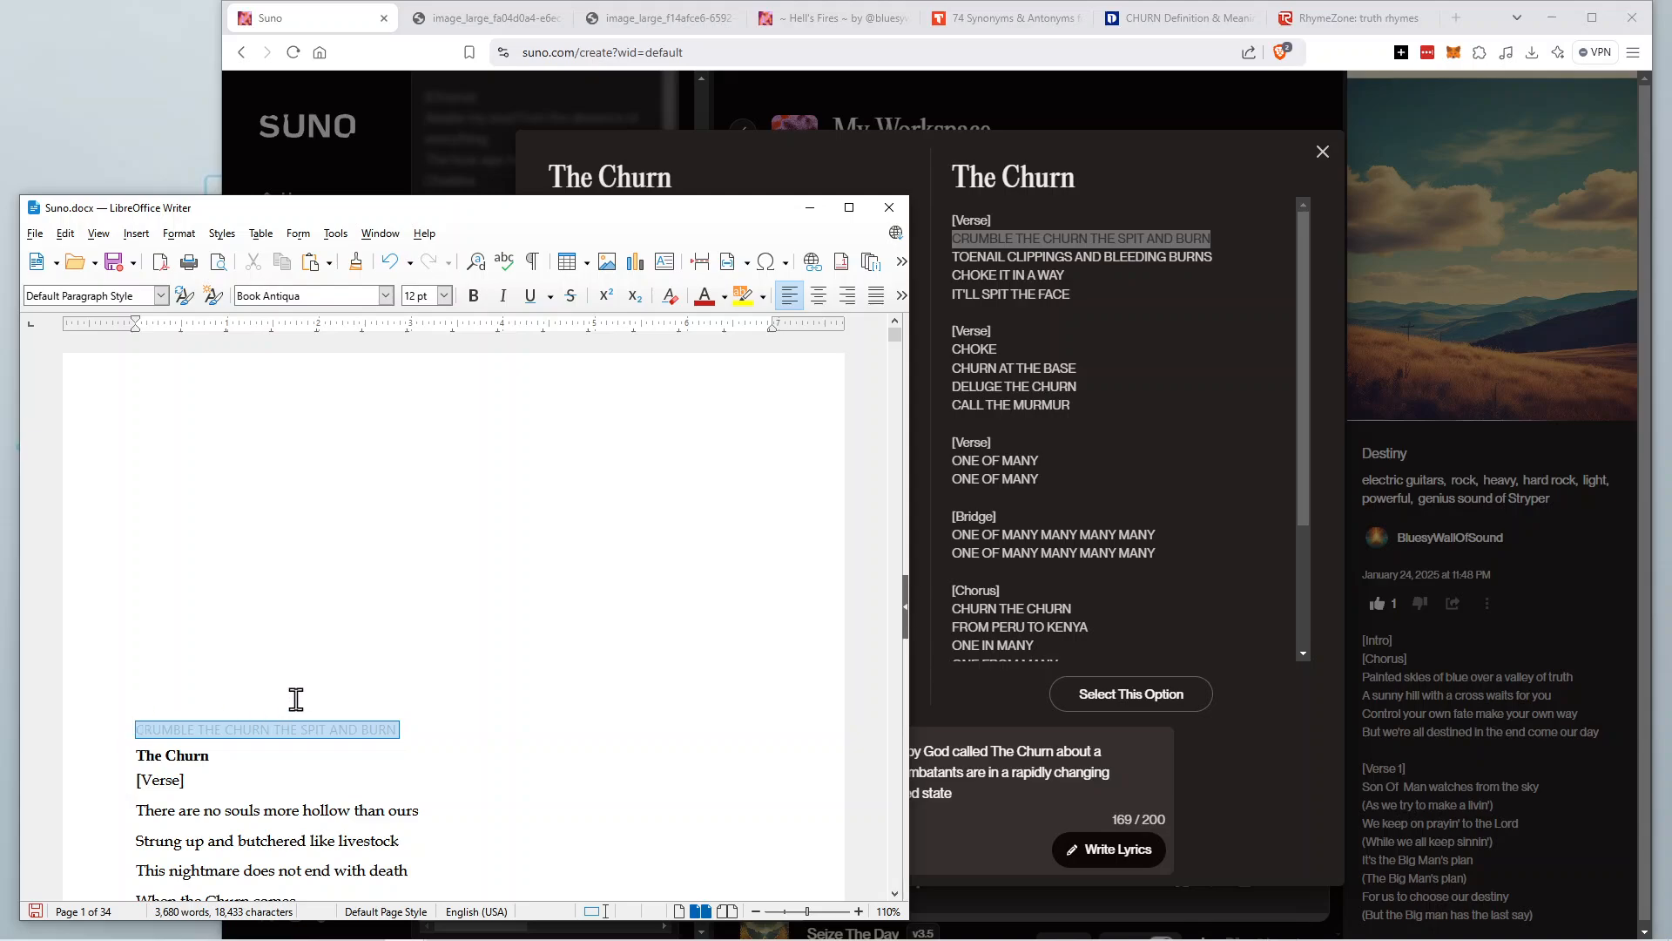
pyautogui.click(384, 259)
# Return to Suno, generate new lyrics from the revised prompt, and check the available lyrics models while keeping ReMi.
pyautogui.click(1116, 607)
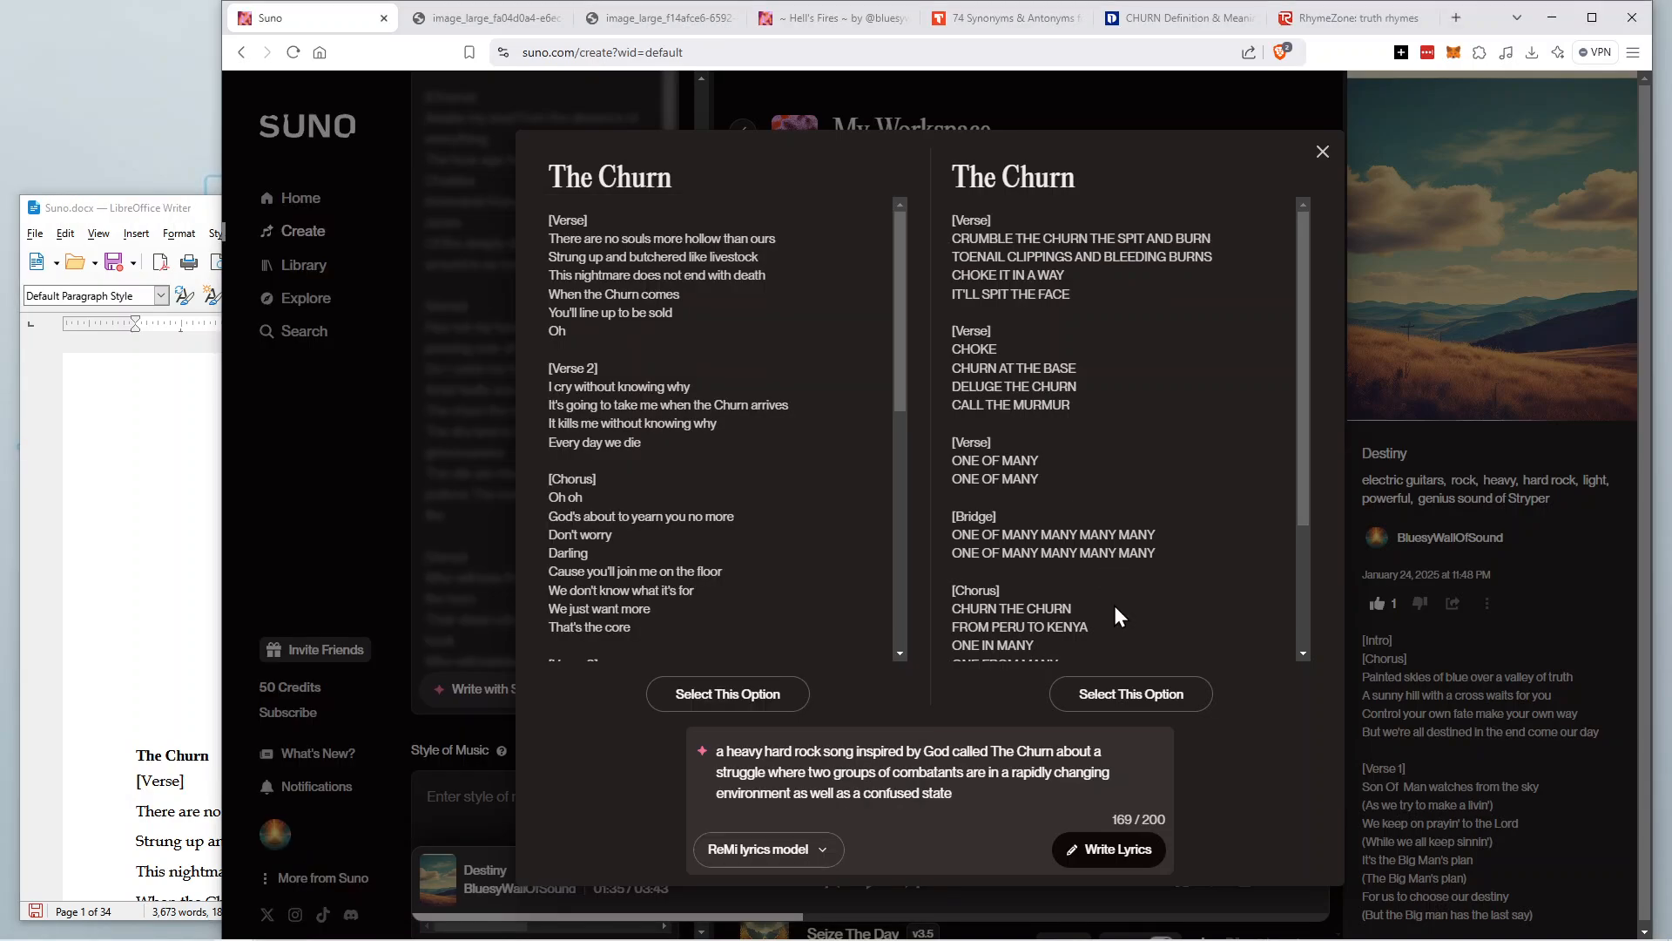
pyautogui.click(1118, 852)
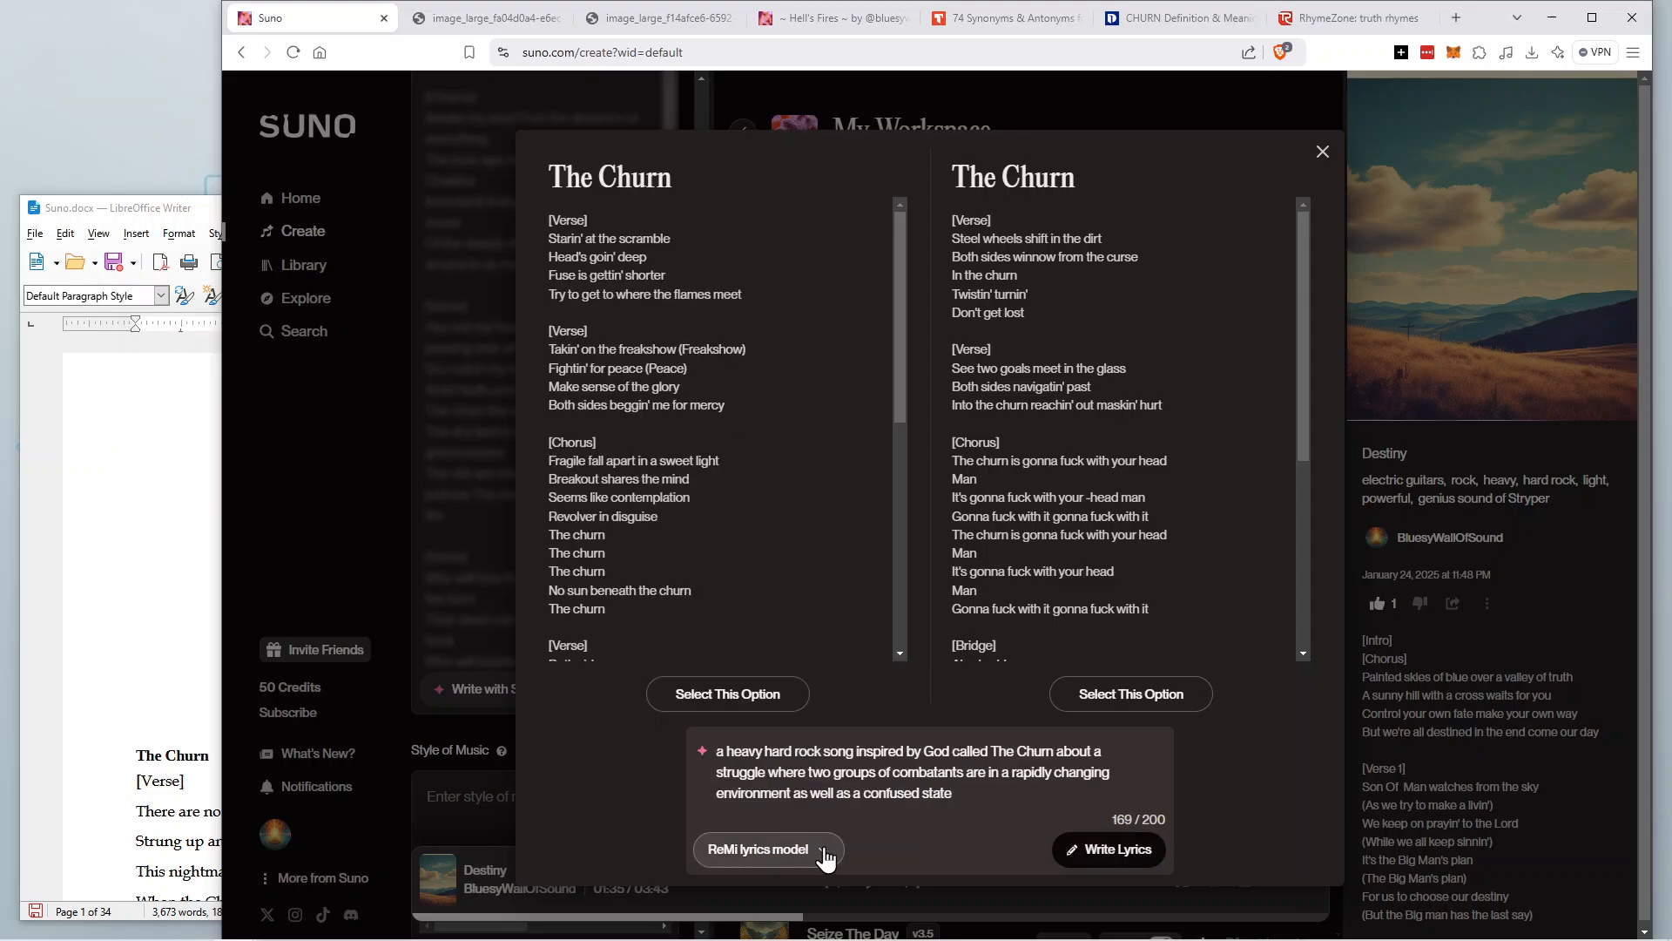
pyautogui.click(786, 853)
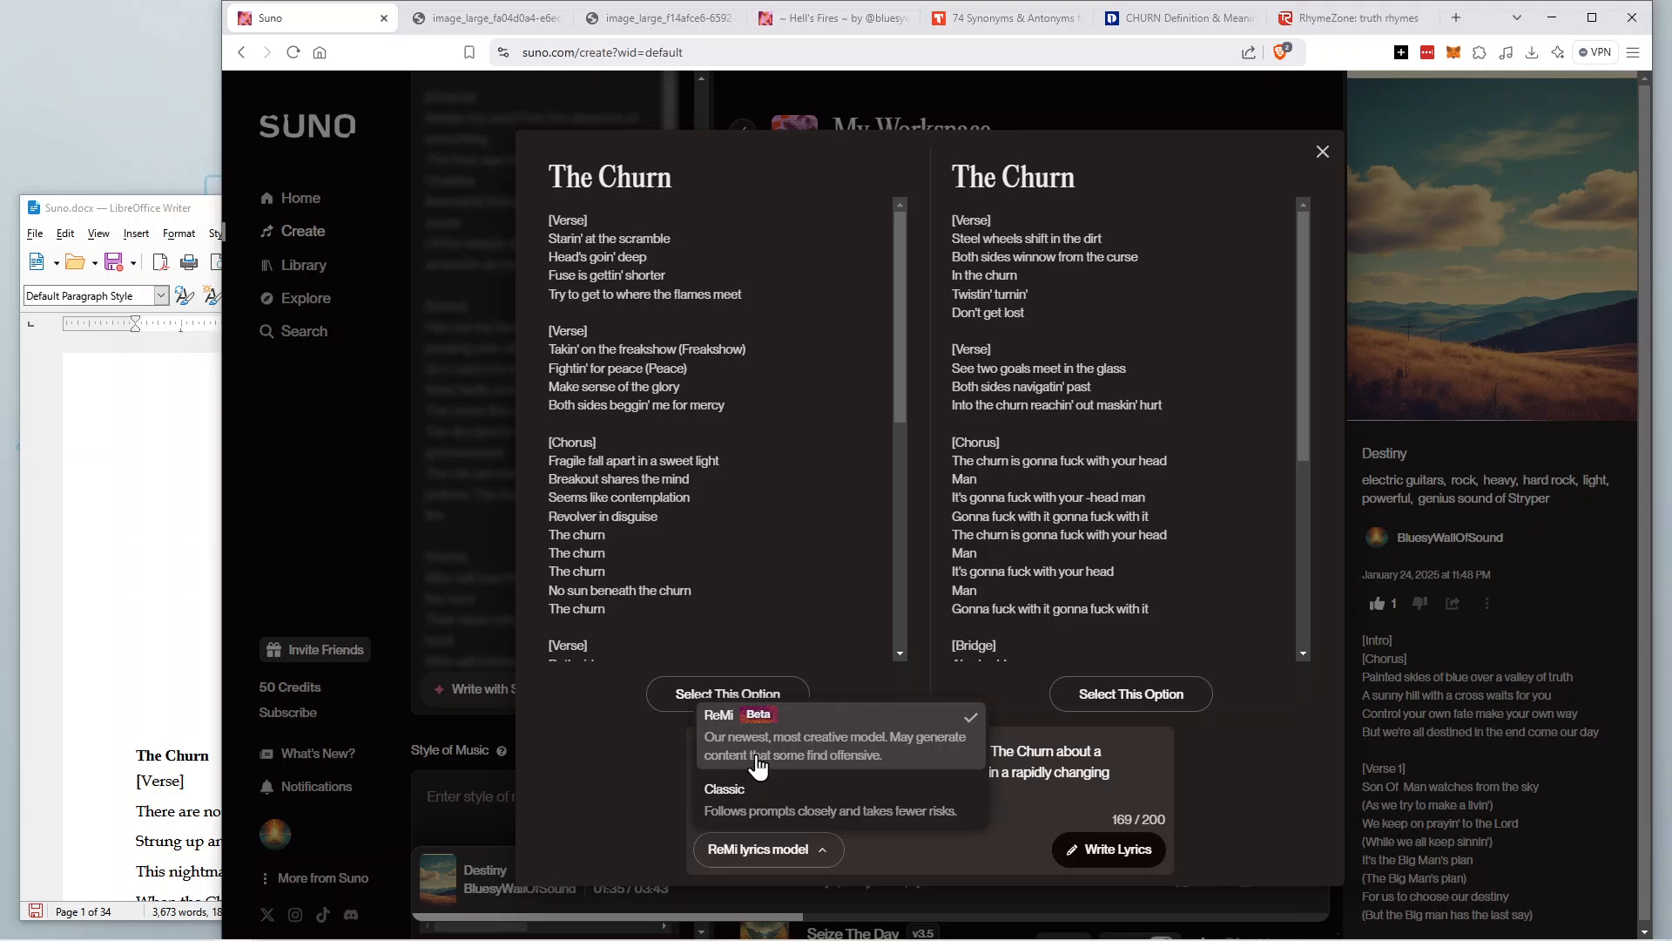
pyautogui.click(1045, 783)
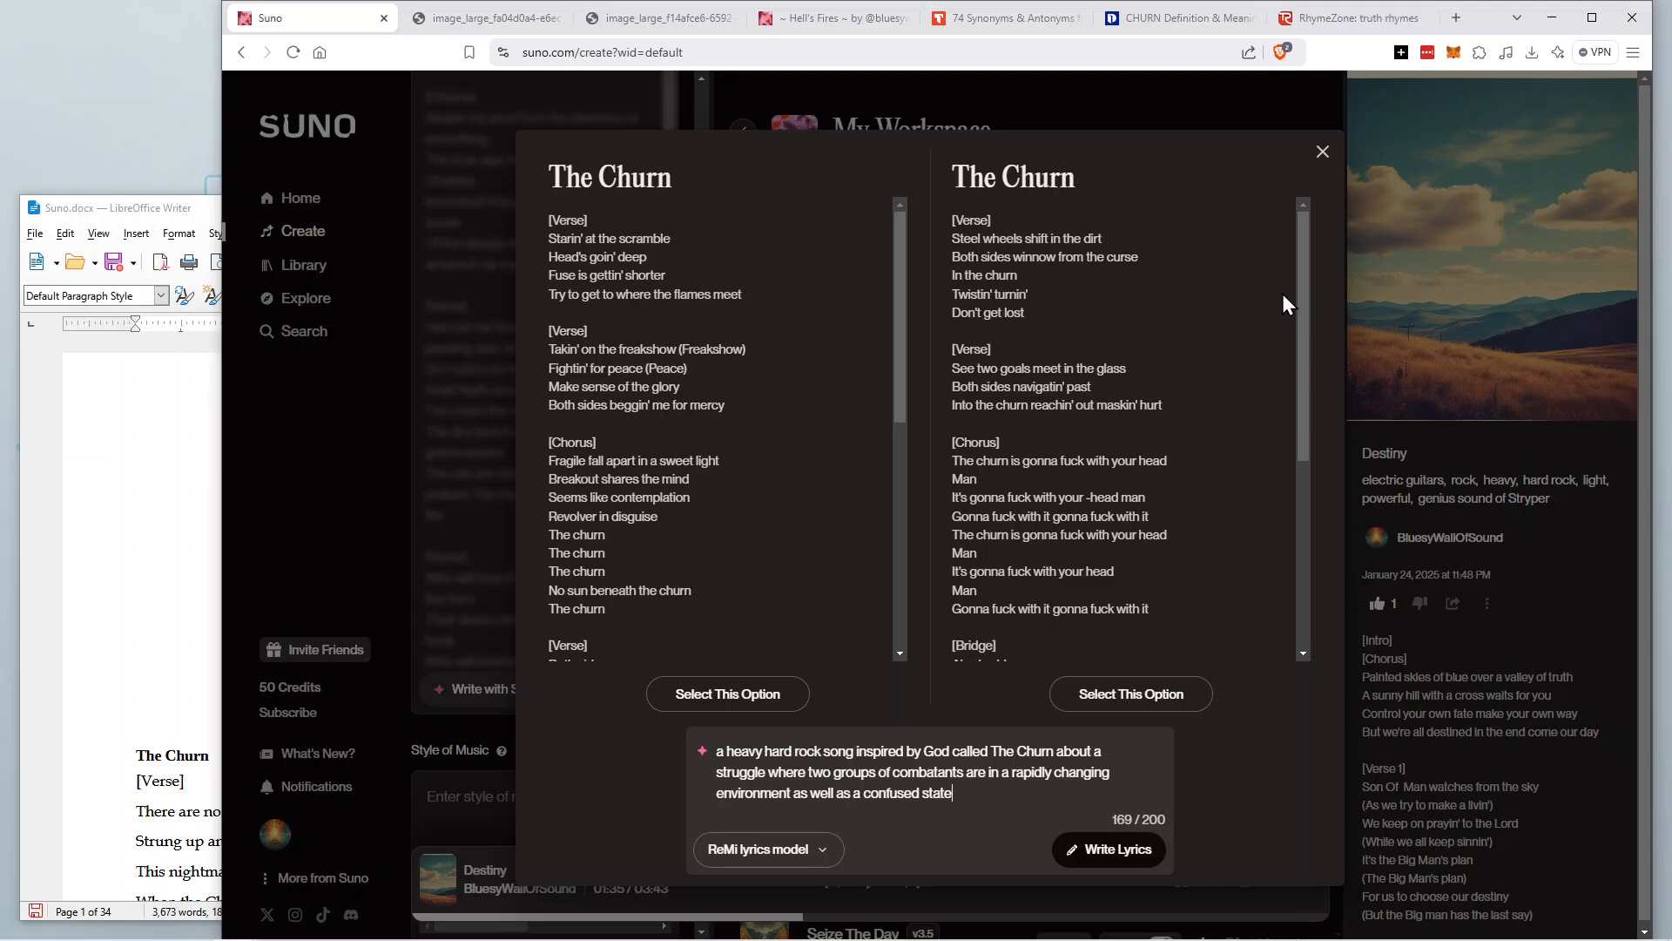
# Read through both newly generated versions of "The Churn" to the end.
pyautogui.moveTo(1297, 291); pyautogui.dragTo(1303, 414)
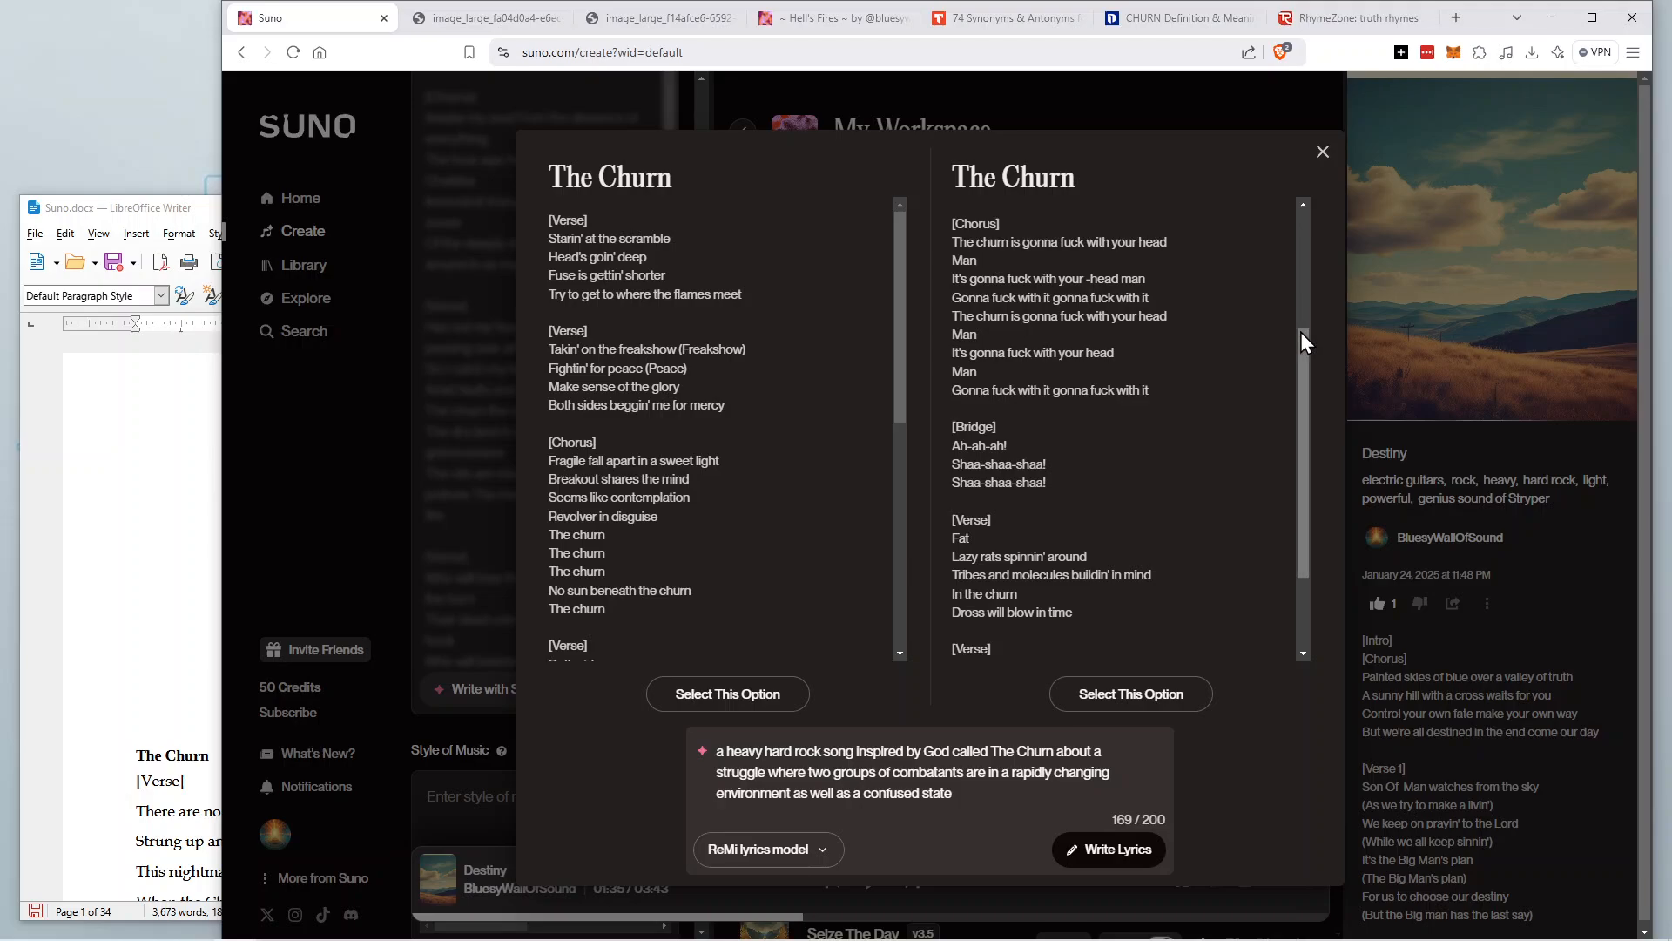
pyautogui.moveTo(1299, 332); pyautogui.dragTo(1296, 413)
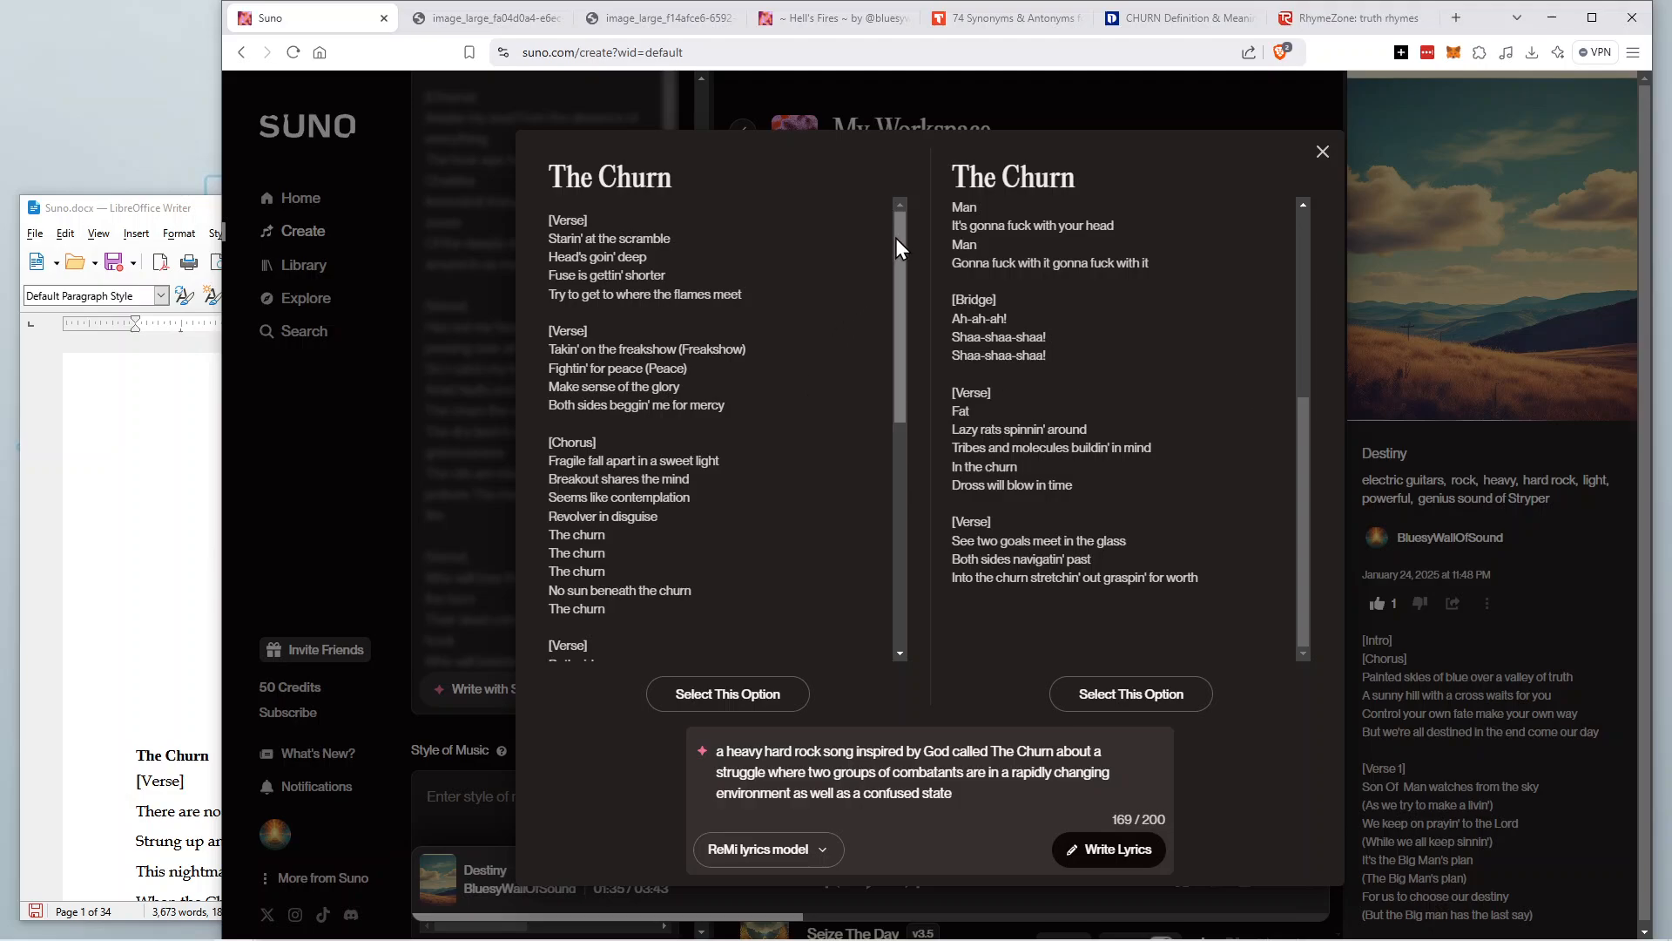
pyautogui.moveTo(895, 237)
pyautogui.mouseDown()
pyautogui.moveTo(913, 476)
pyautogui.moveTo(890, 248)
pyautogui.mouseUp()
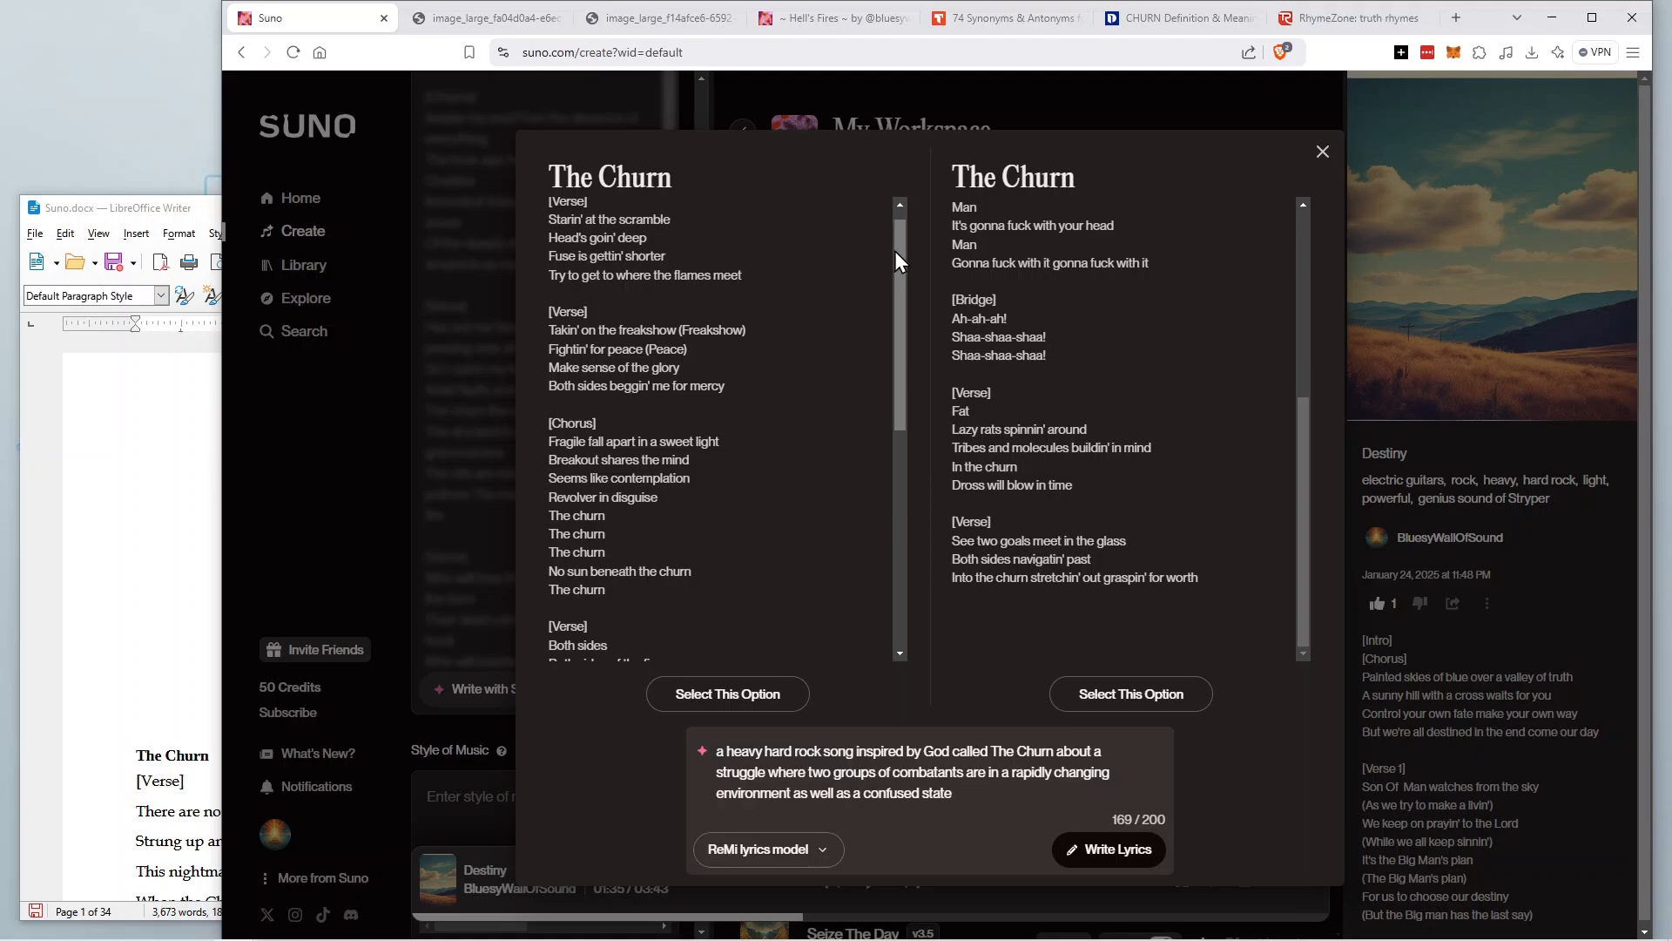
pyautogui.moveTo(896, 250); pyautogui.dragTo(892, 240)
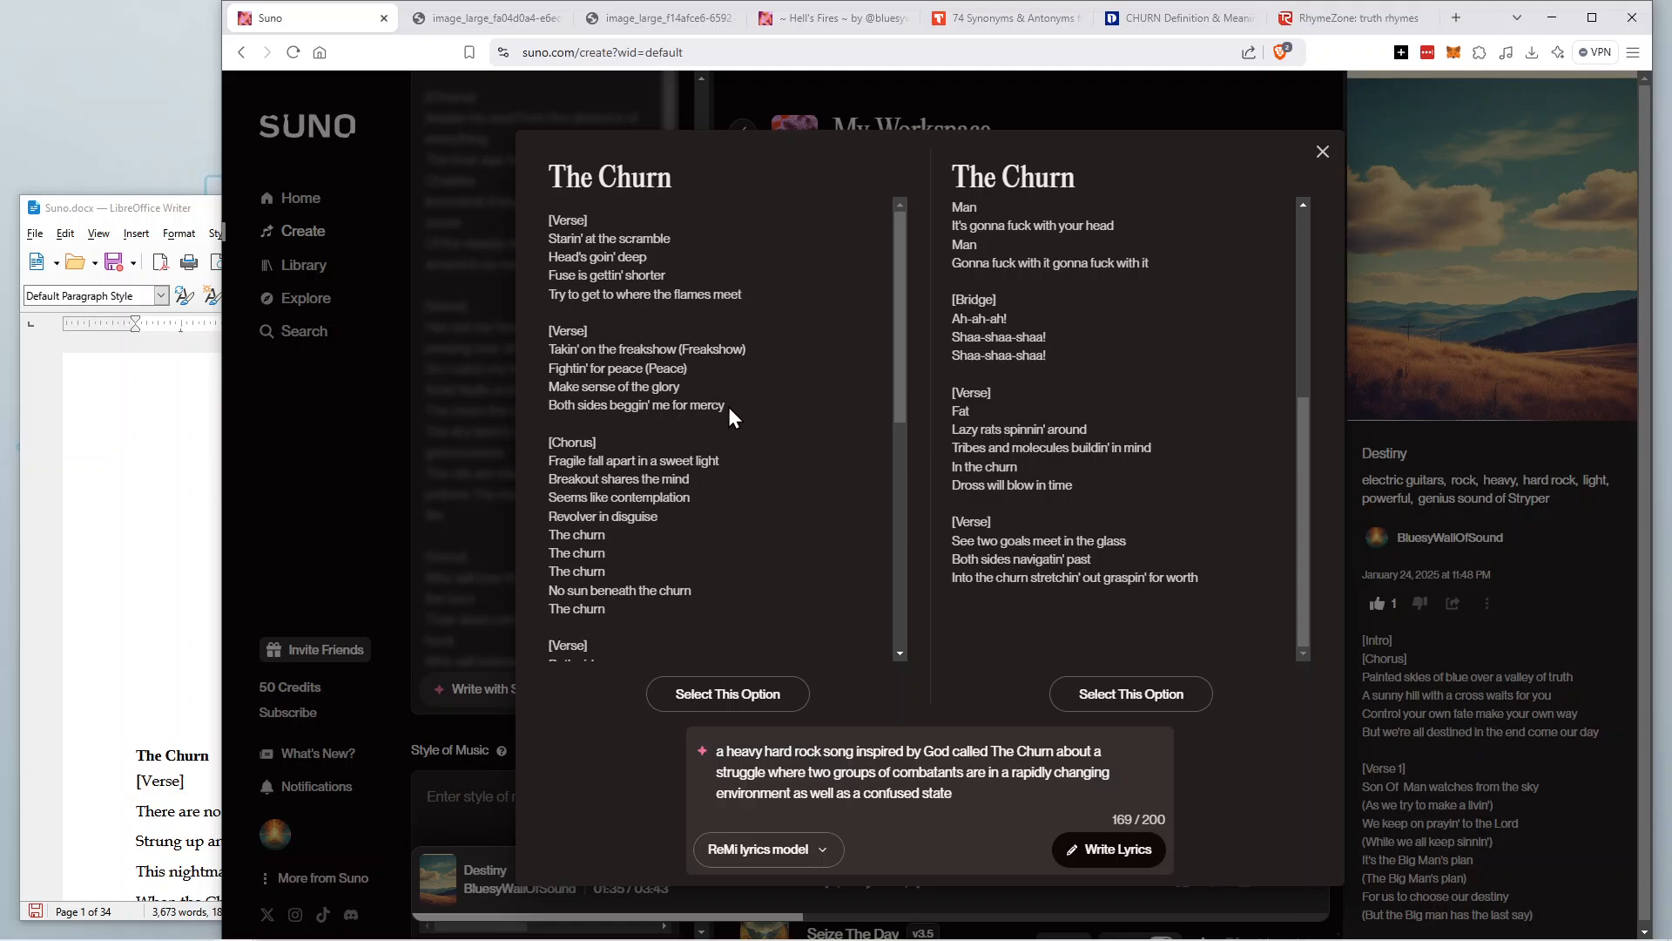
pyautogui.moveTo(896, 321)
pyautogui.mouseDown()
pyautogui.moveTo(909, 505)
pyautogui.moveTo(905, 348)
pyautogui.moveTo(882, 291)
pyautogui.mouseUp()
pyautogui.moveTo(896, 249); pyautogui.dragTo(911, 473)
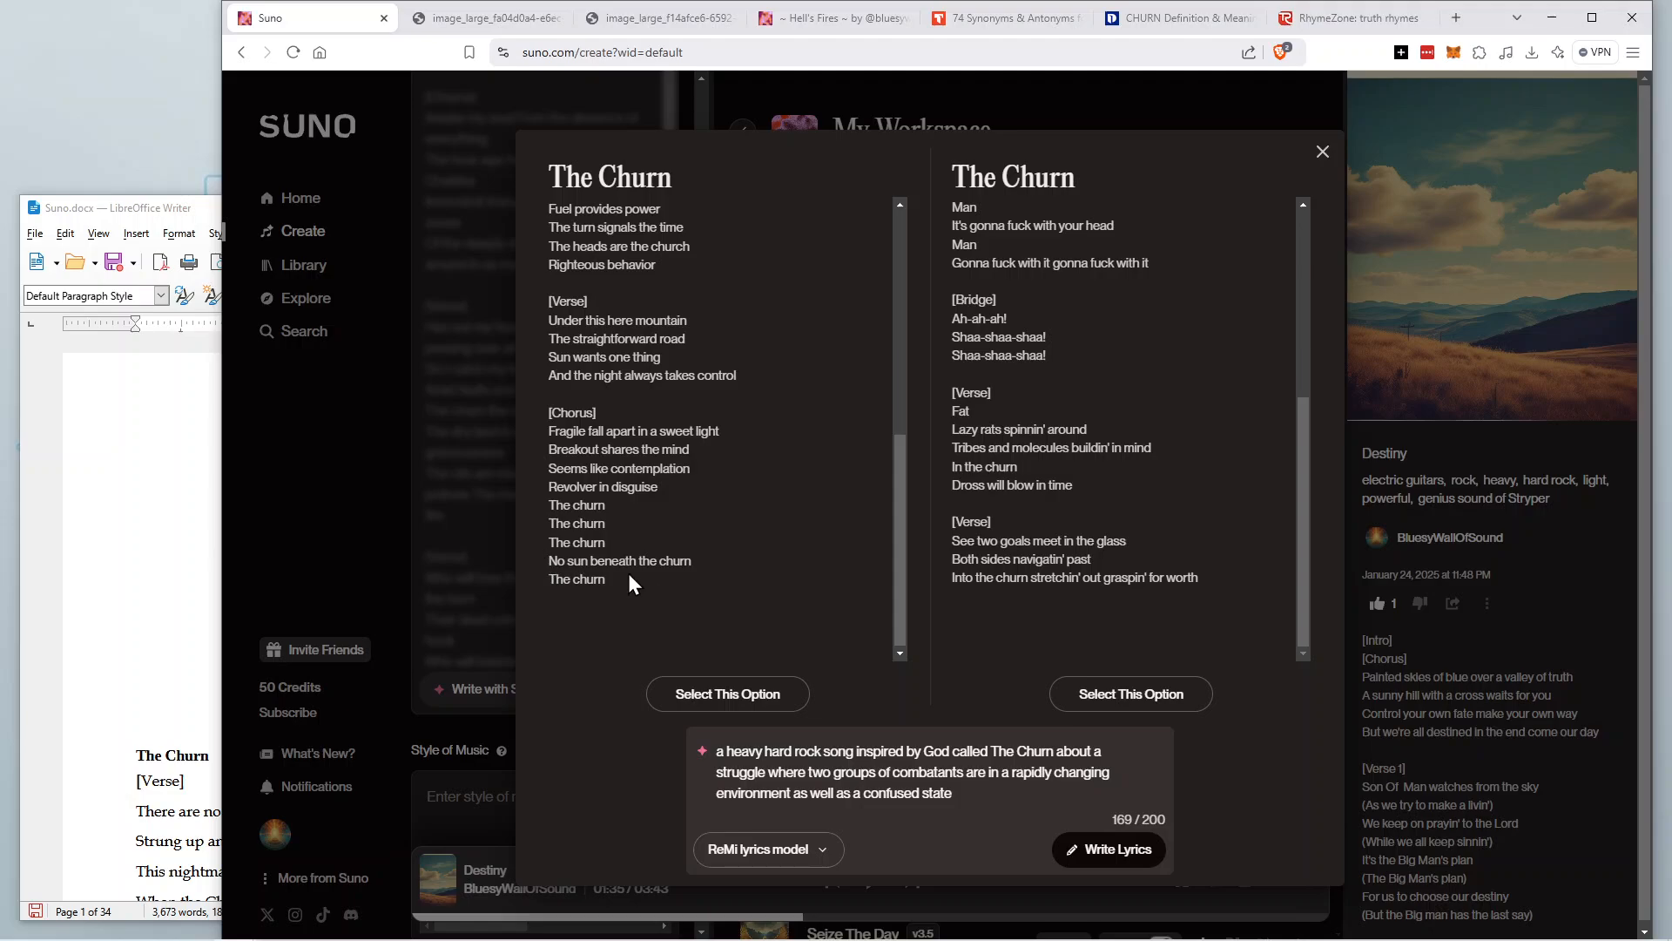
# Copy the lyrics version beginning "Starin' at the scramble" with its title and paste it at the start of Suno.docx.
pyautogui.moveTo(629, 579); pyautogui.dragTo(547, 186)
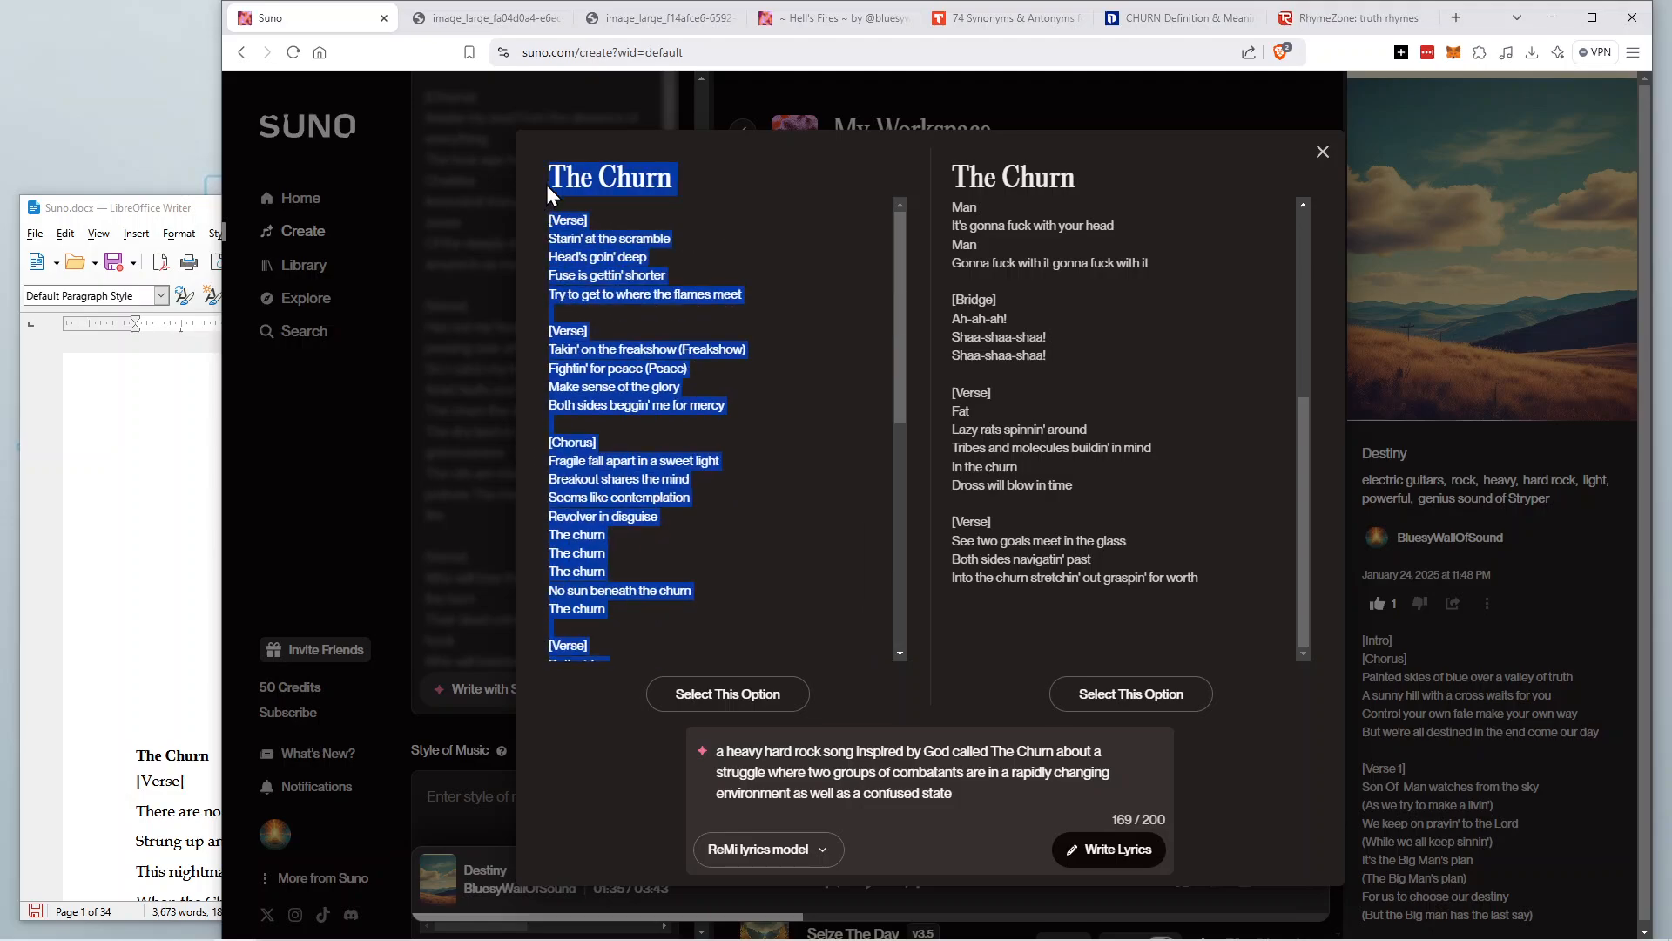
pyautogui.rightClick(571, 254)
pyautogui.click(620, 281)
pyautogui.click(141, 716)
pyautogui.rightClick(150, 707)
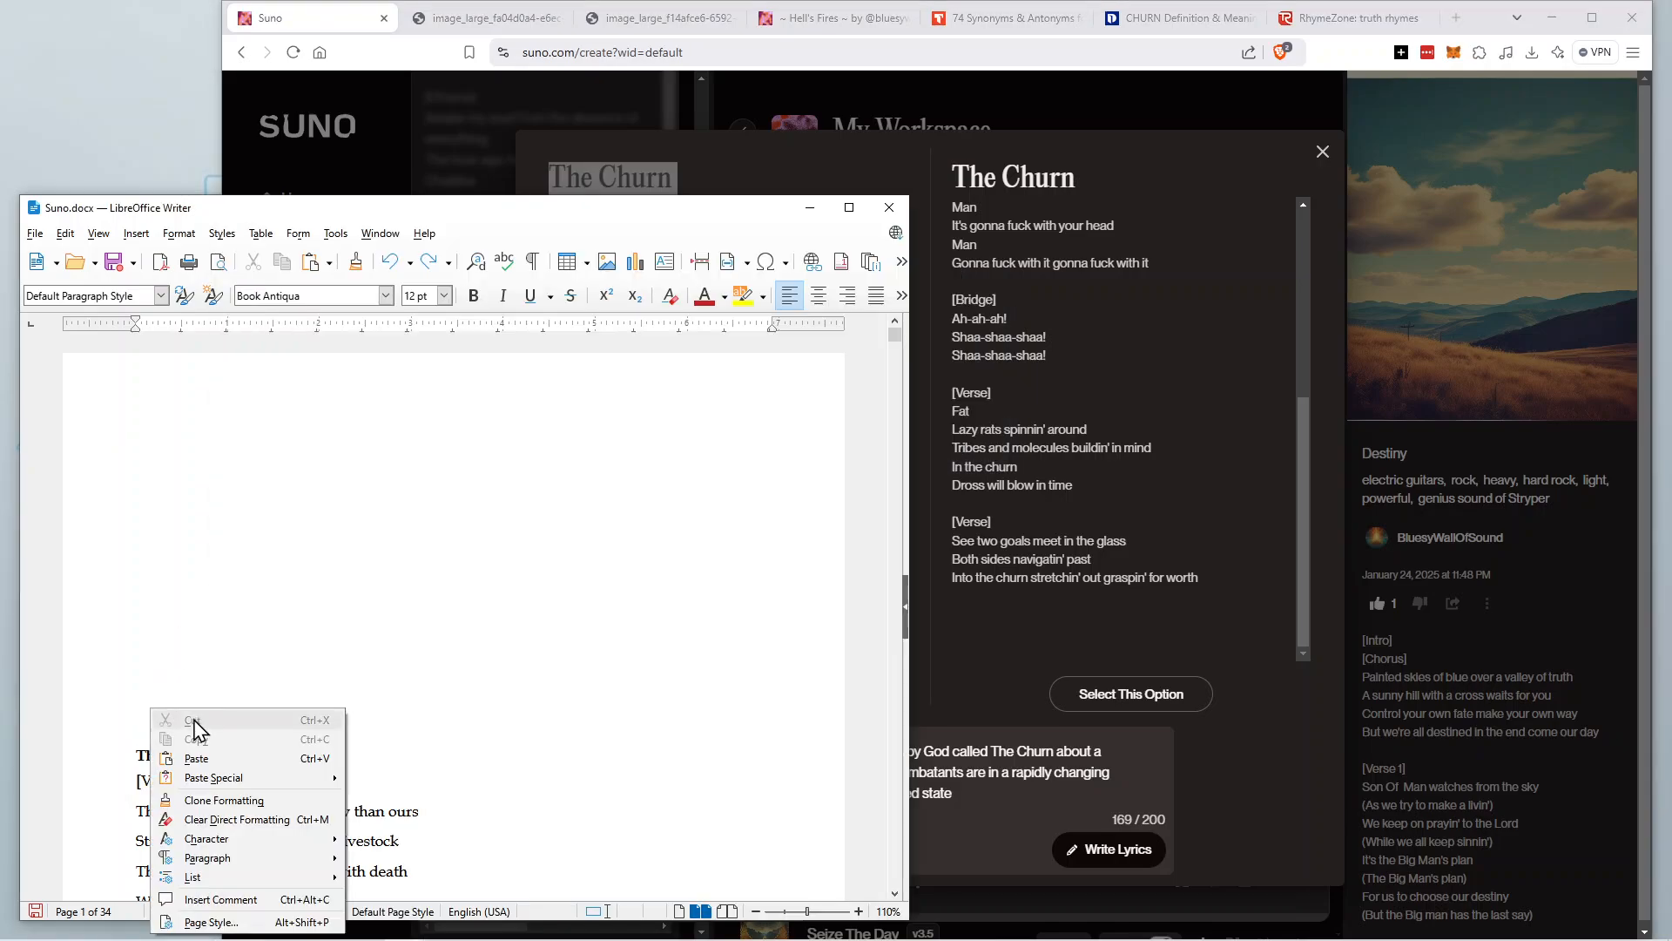
pyautogui.click(197, 758)
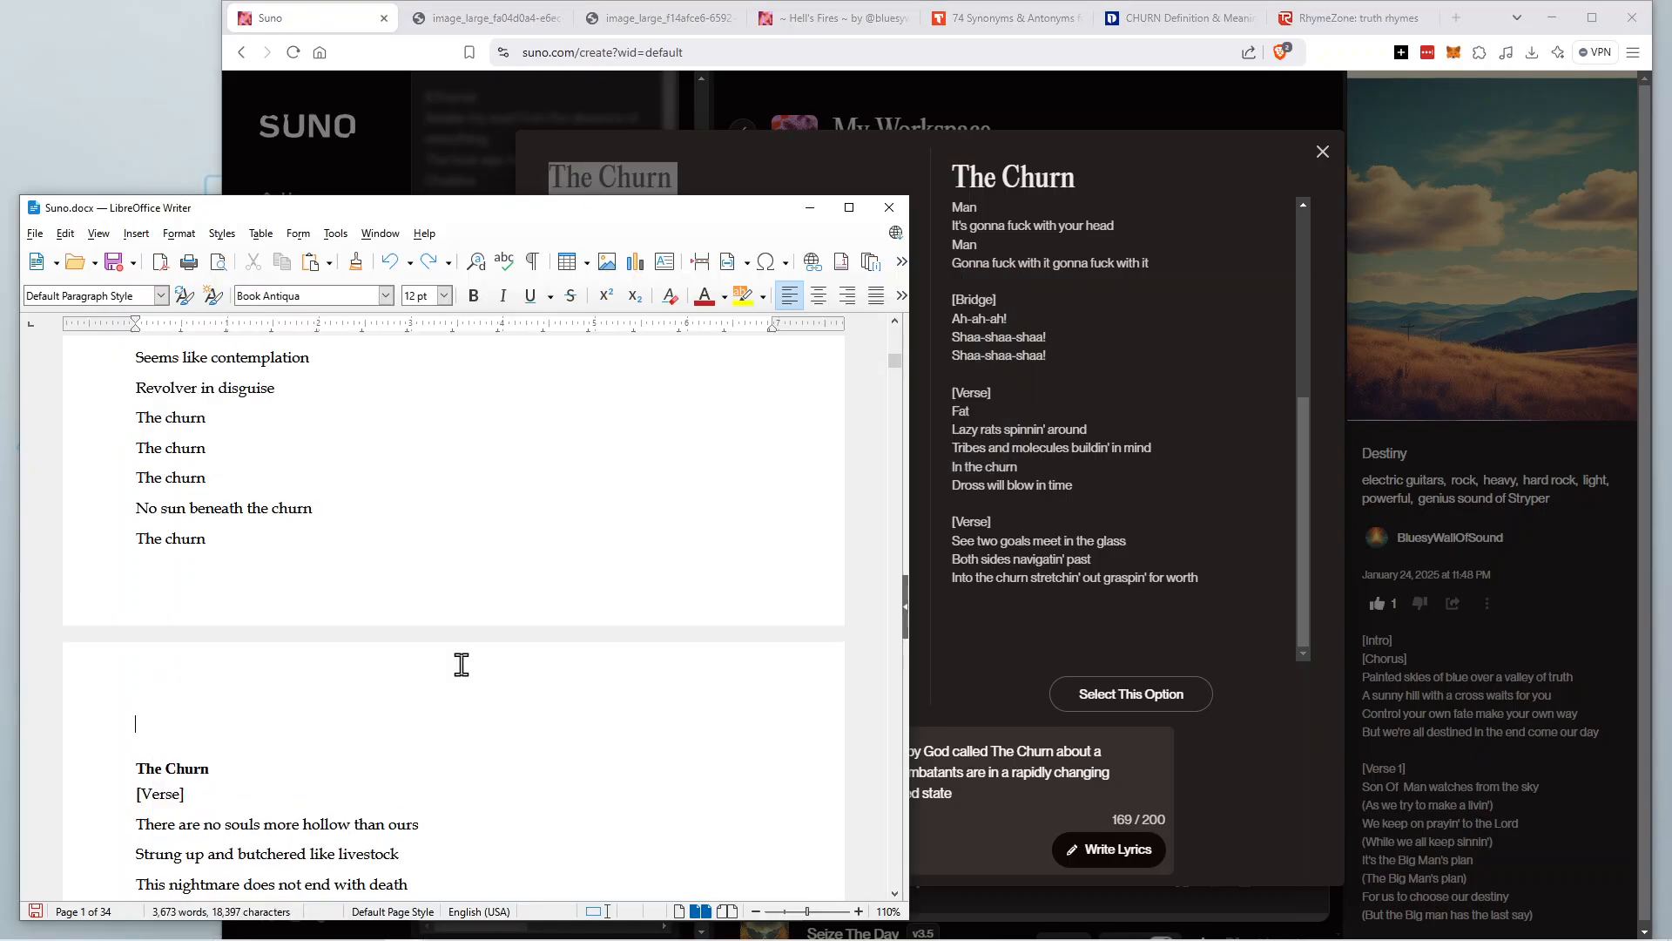
# Return to Suno and generate another pair of lyrics from the unchanged prompt.
pyautogui.click(1084, 499)
pyautogui.scroll(20, 175, 564)
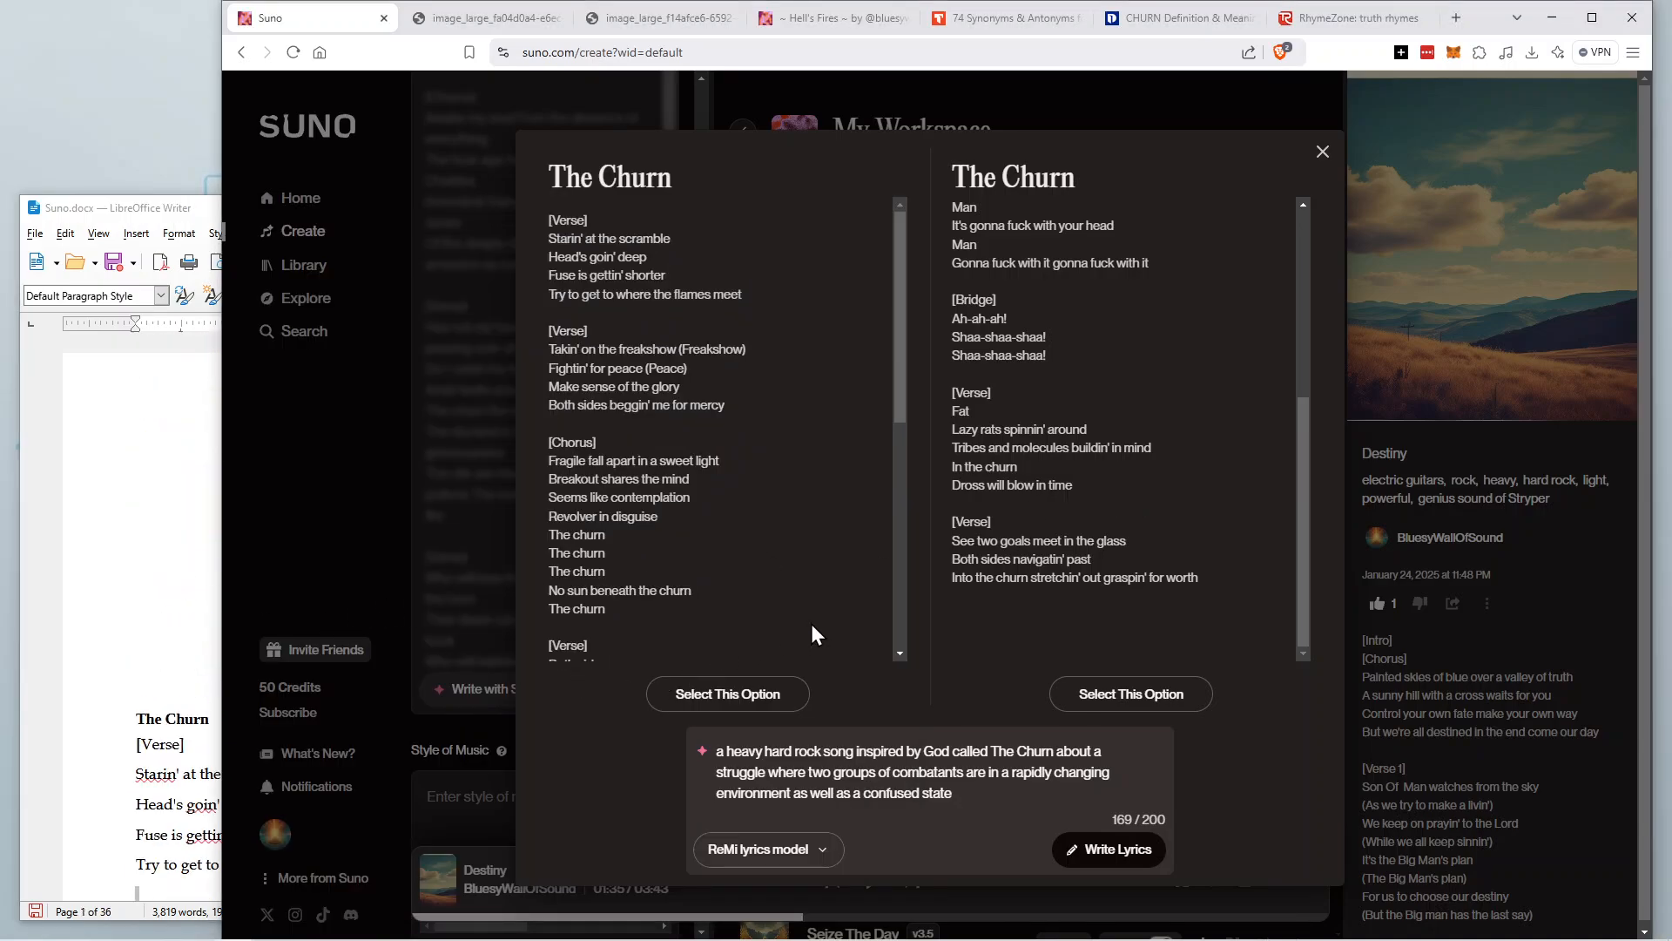
pyautogui.click(1116, 849)
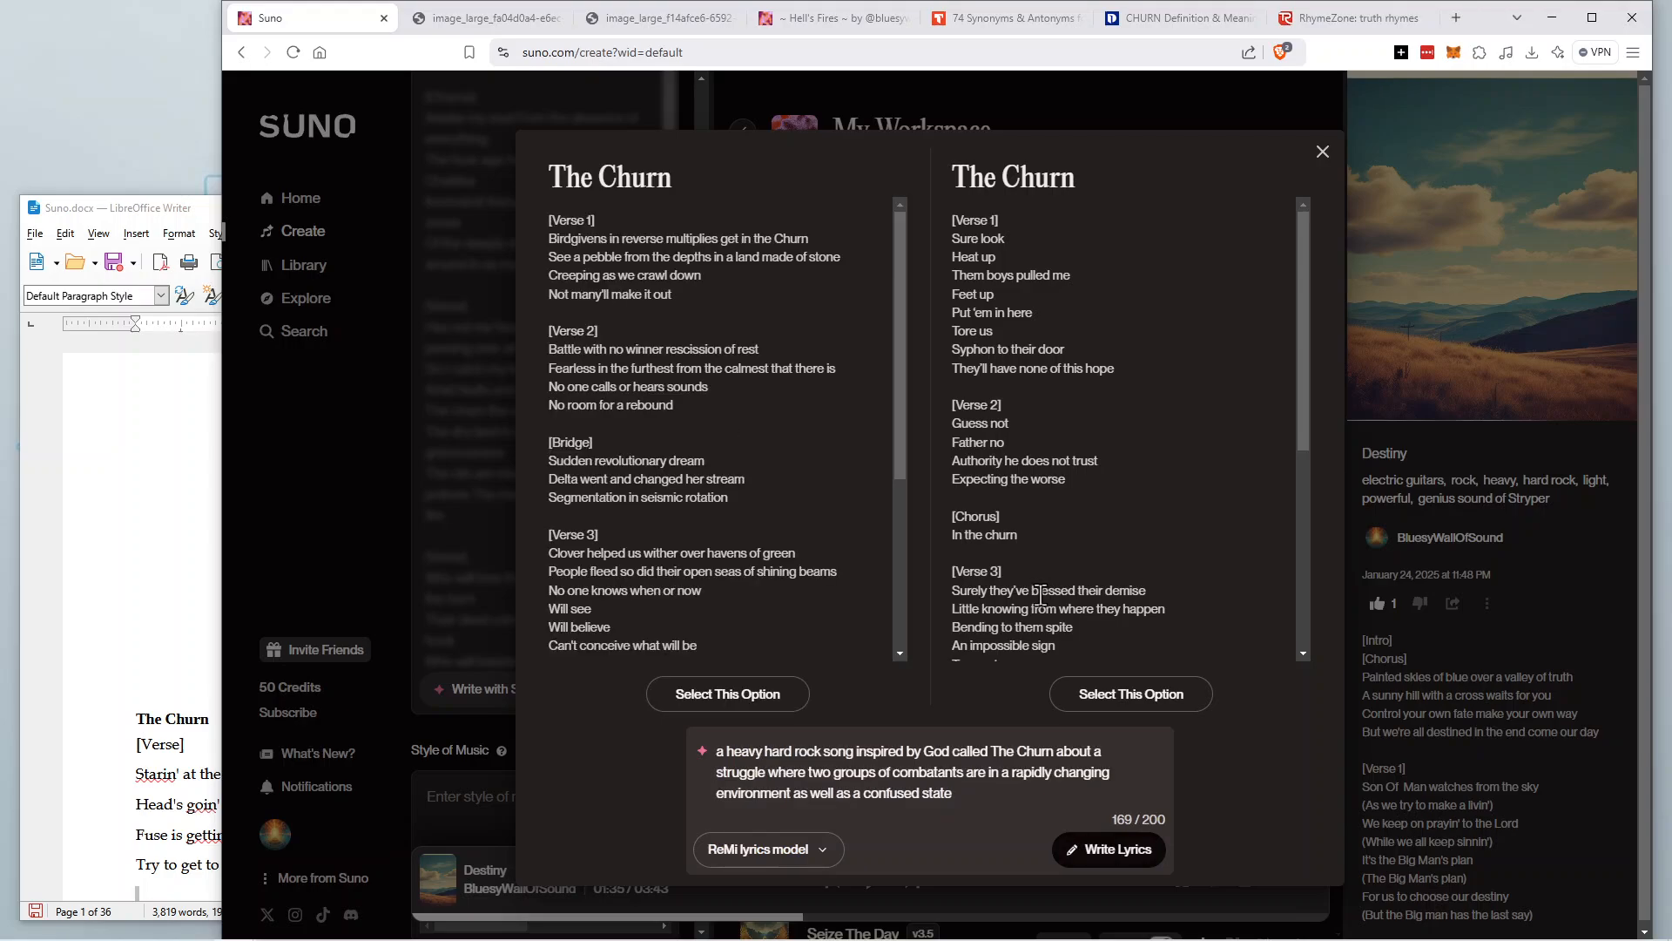
# Copy the word "Birdgivens" from the first lyrics version and look it up on Dictionary.com.
pyautogui.doubleClick(569, 237)
pyautogui.rightClick(572, 237)
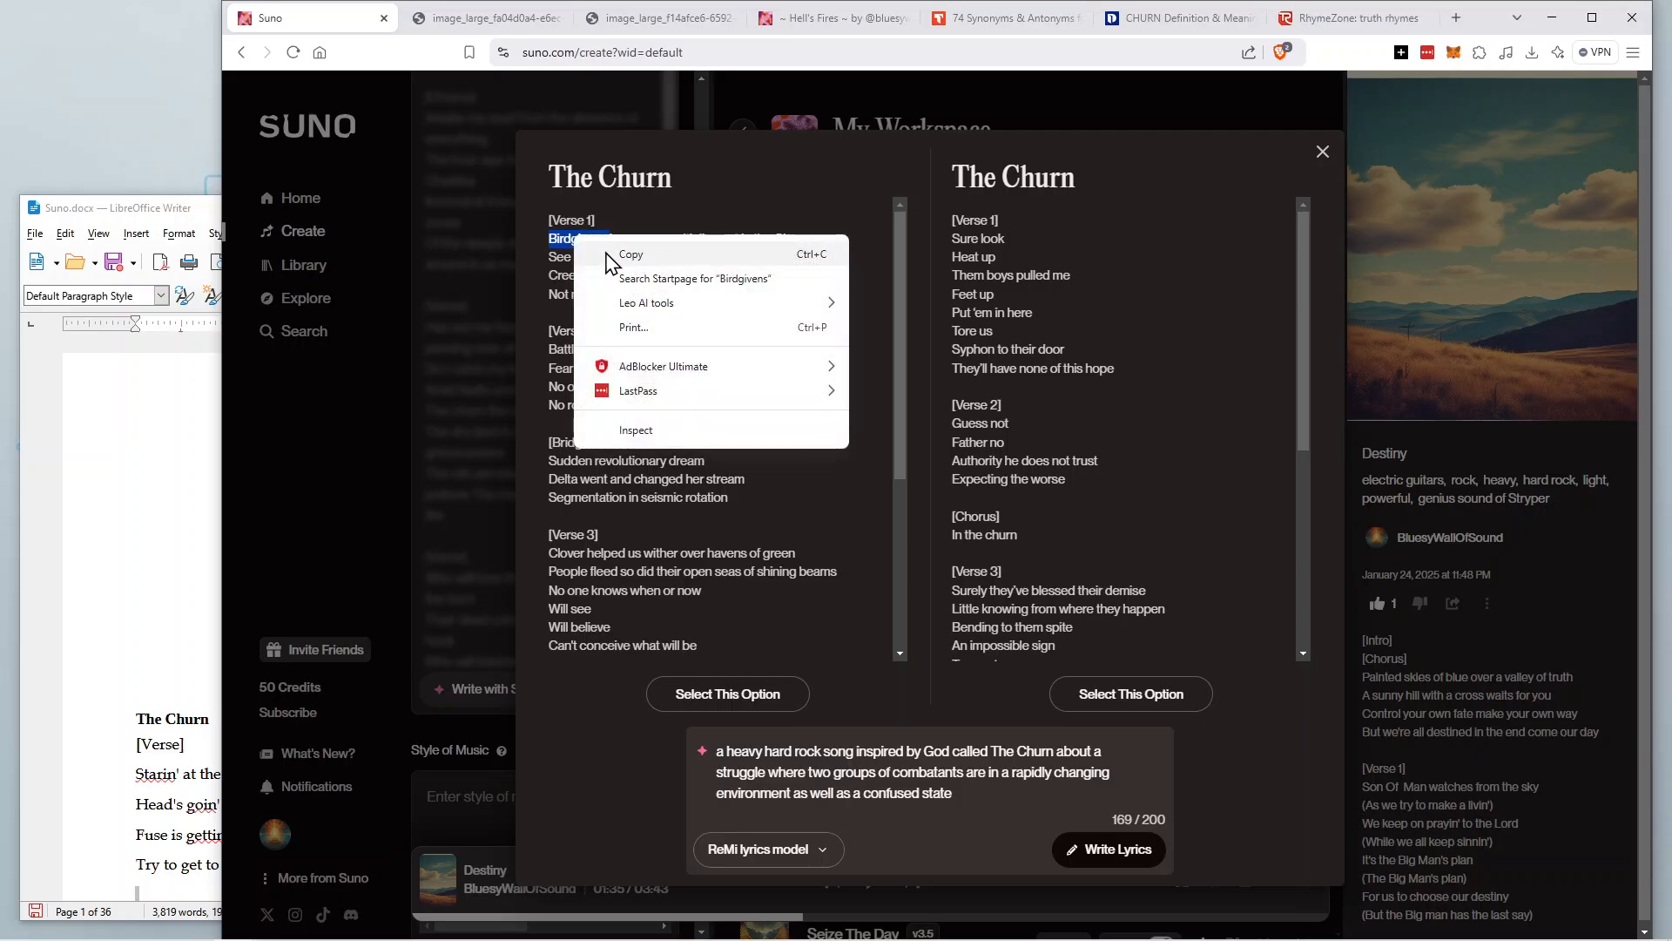
pyautogui.click(633, 254)
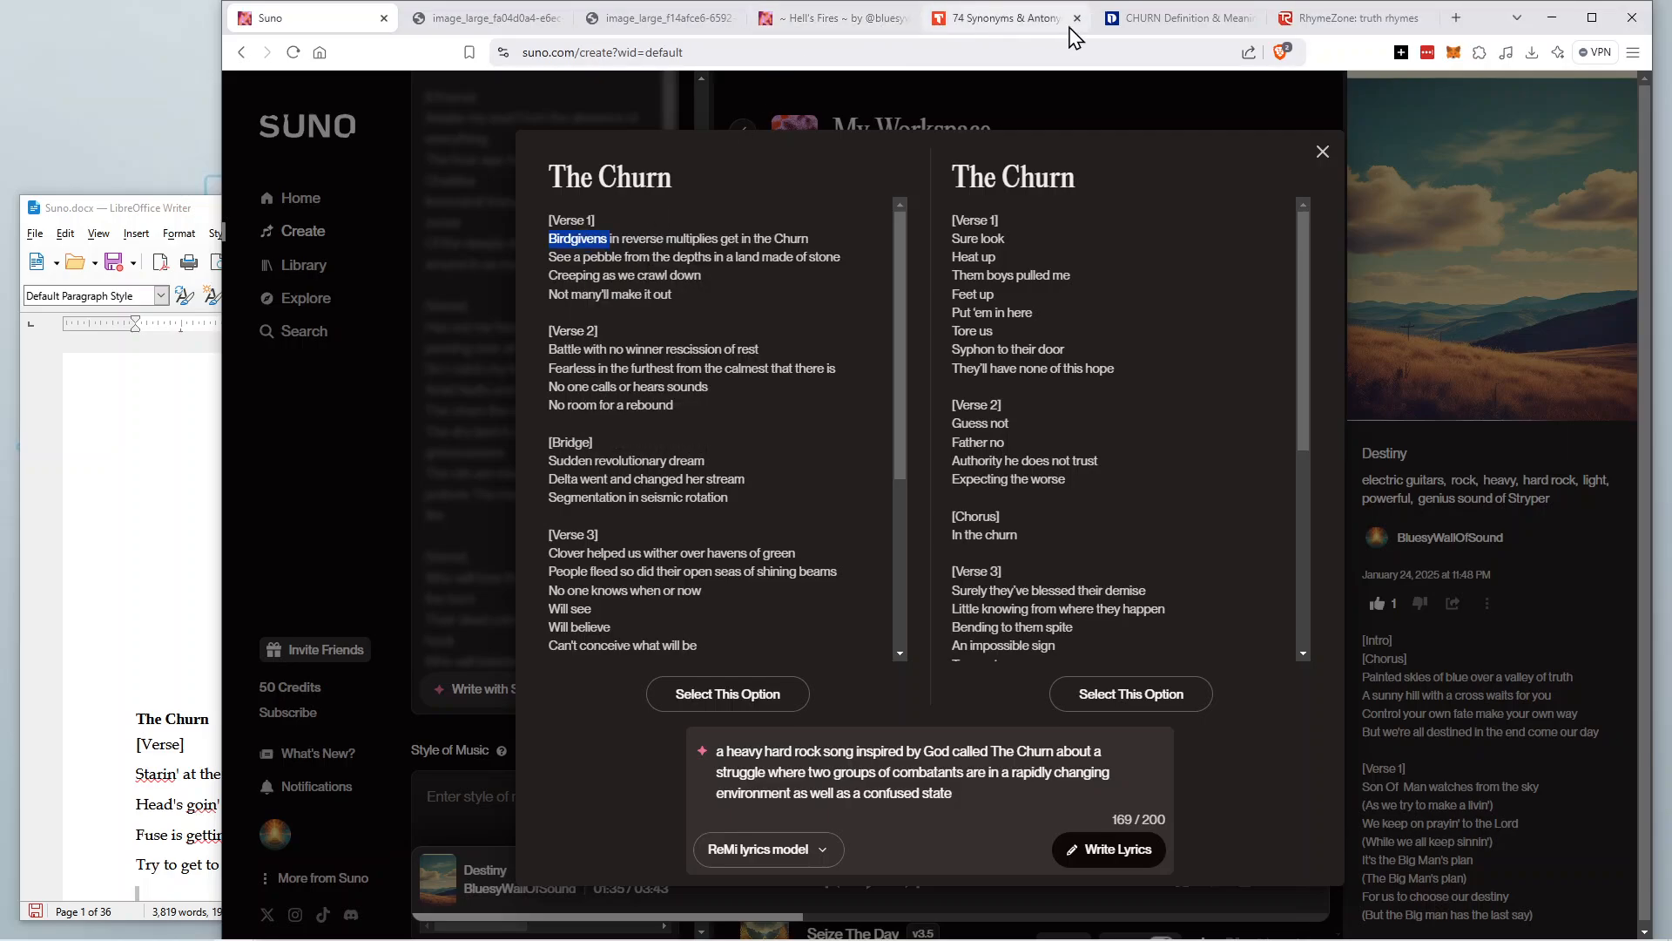
pyautogui.click(1149, 33)
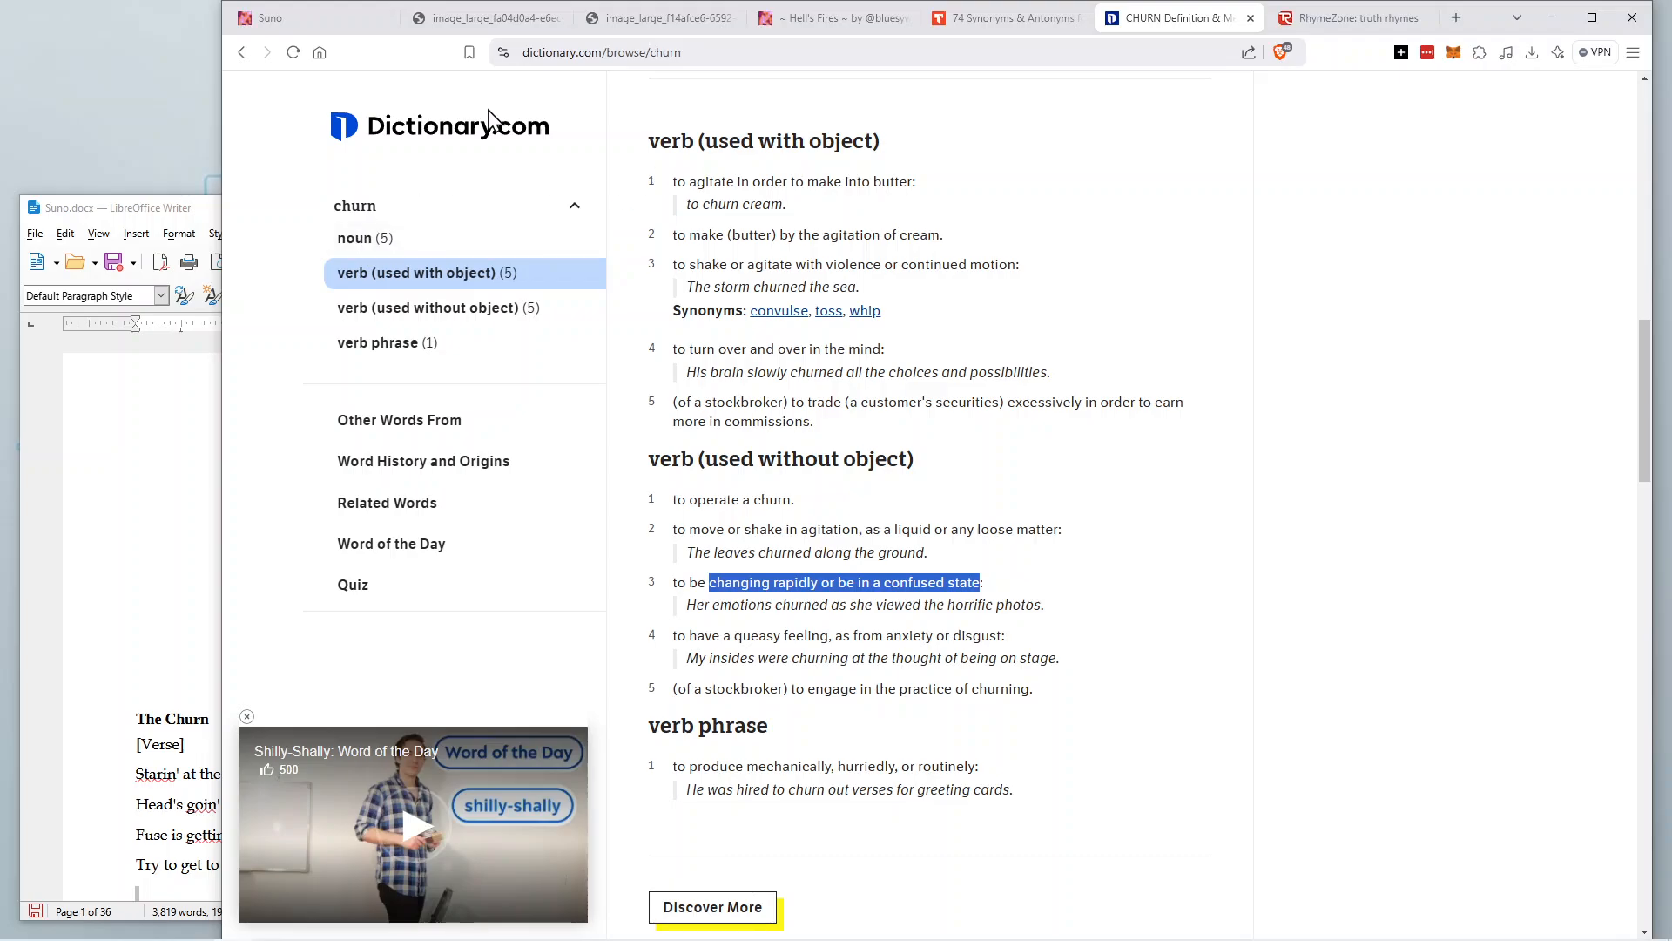
pyautogui.scroll(5, 743, 236)
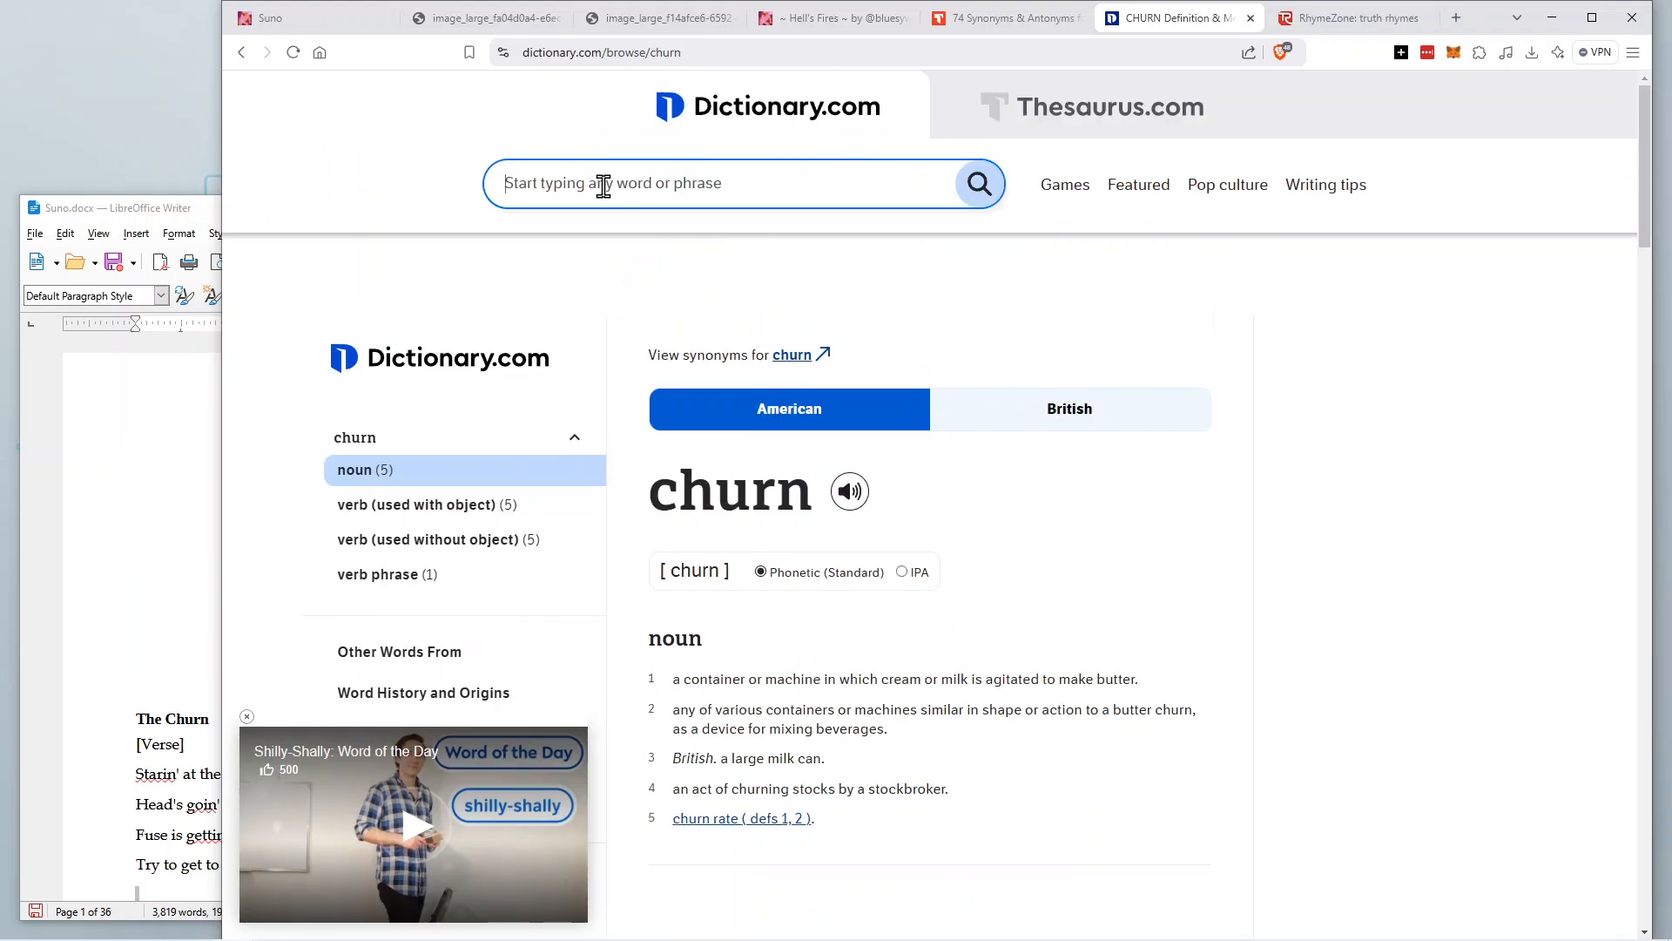
pyautogui.rightClick(600, 183)
pyautogui.click(676, 357)
pyautogui.click(981, 184)
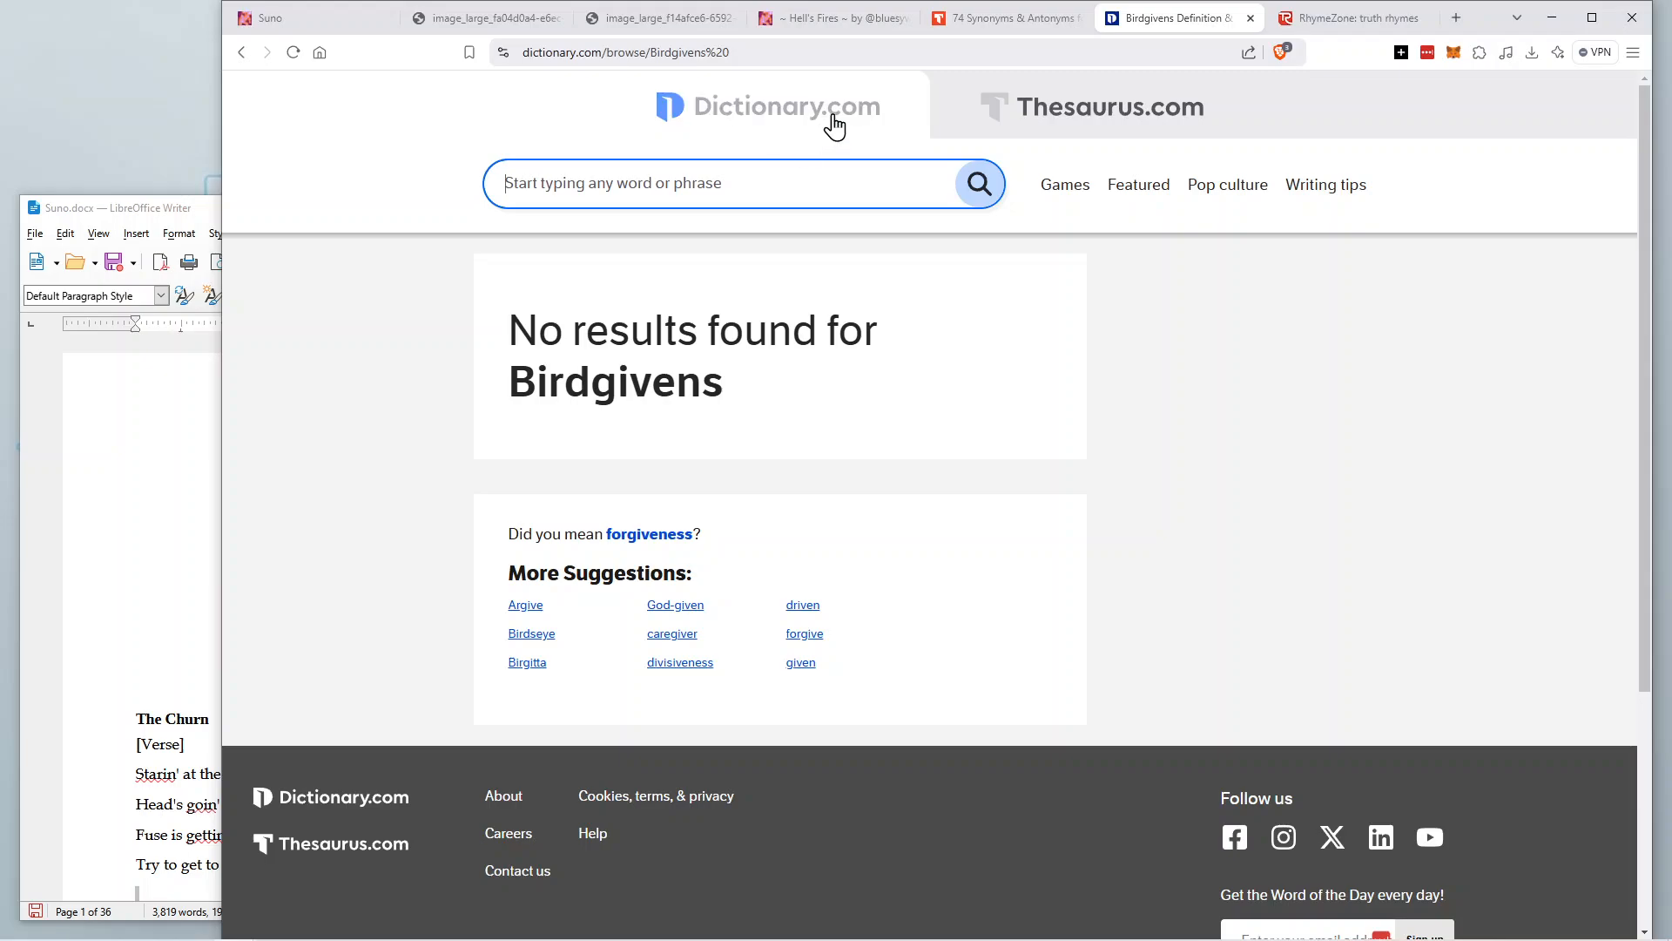
# Return to Suno and read both new versions of "The Churn" through to the end.
pyautogui.click(310, 22)
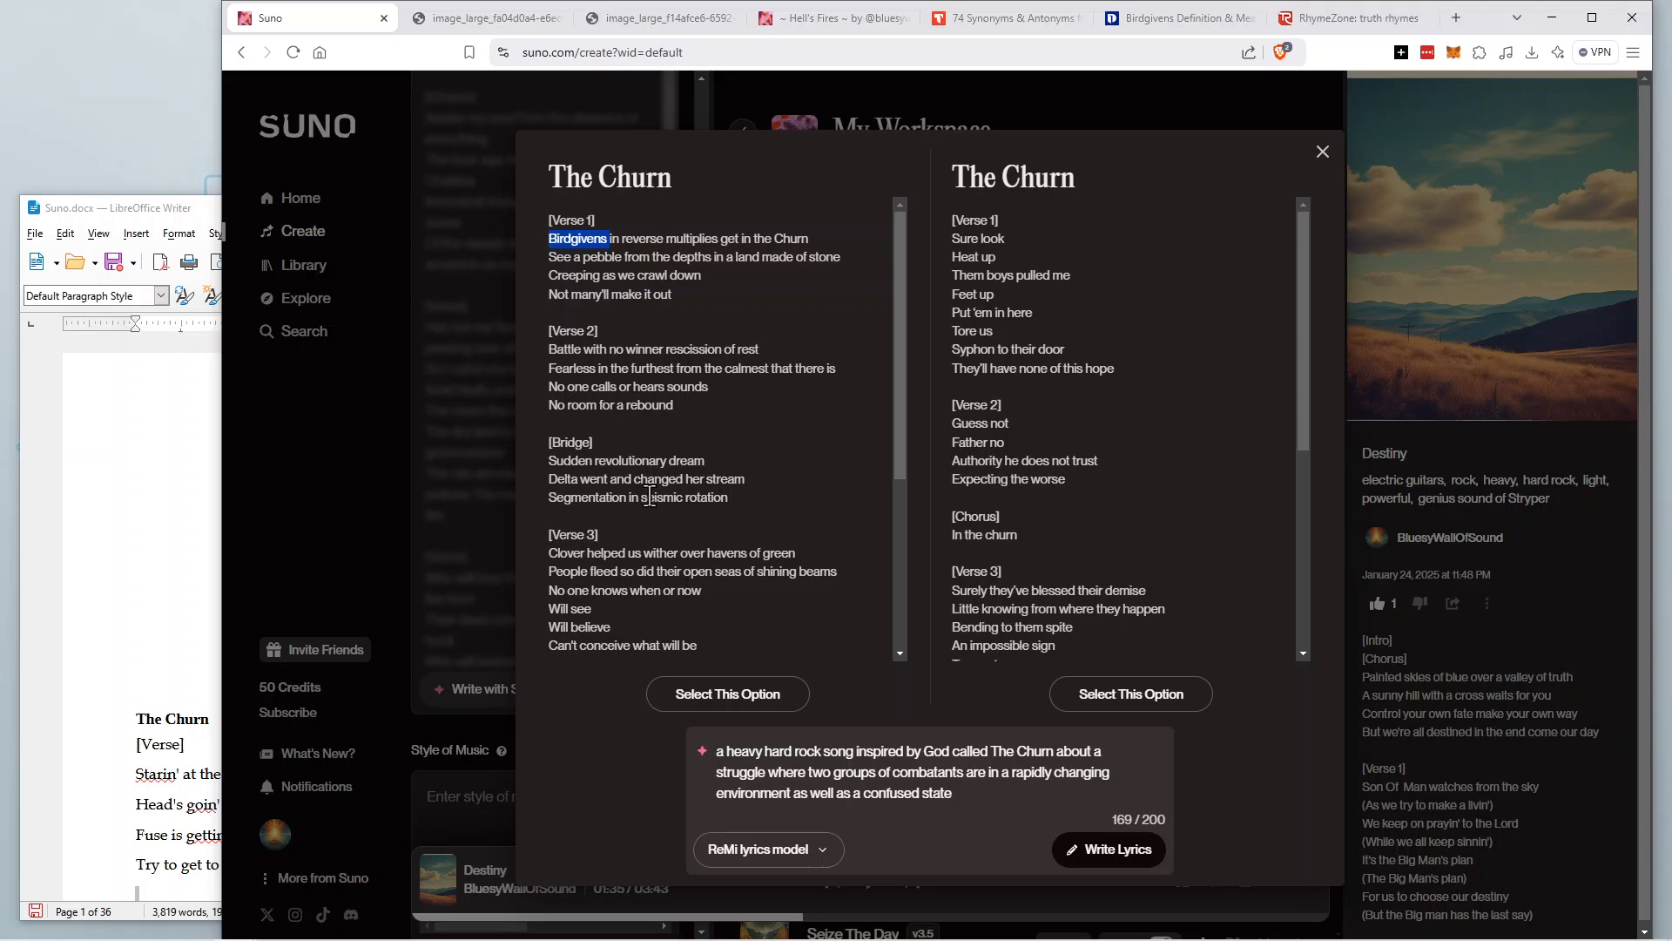
pyautogui.scroll(-3, 714, 494)
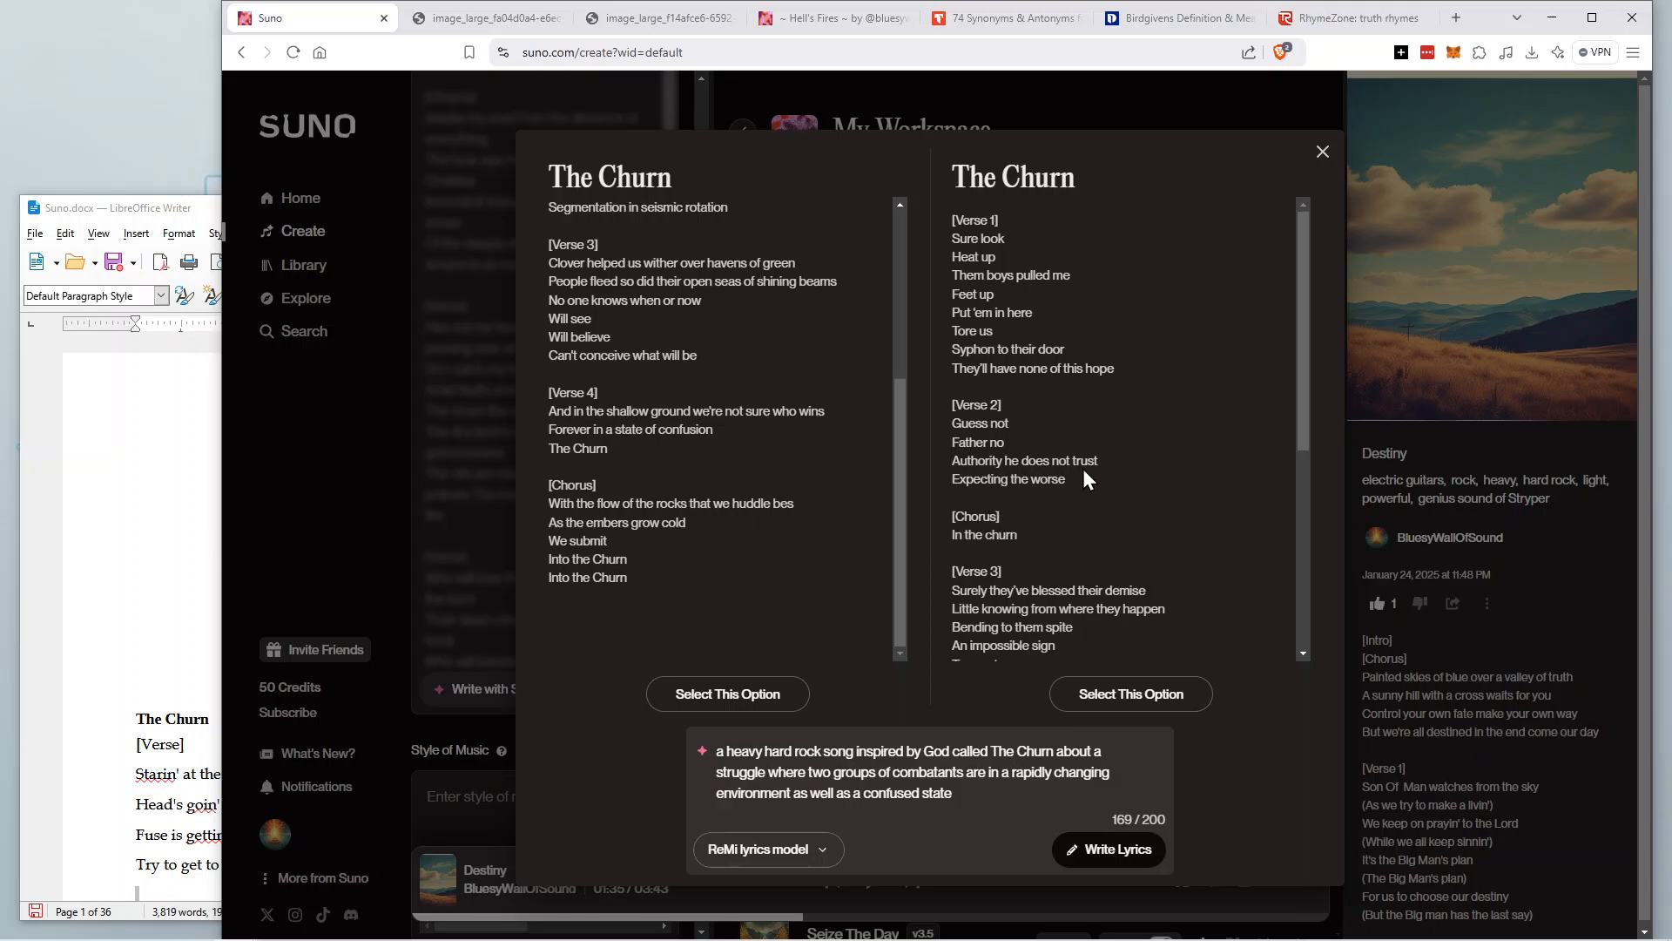
pyautogui.scroll(-3, 1085, 471)
pyautogui.scroll(-1, 1084, 468)
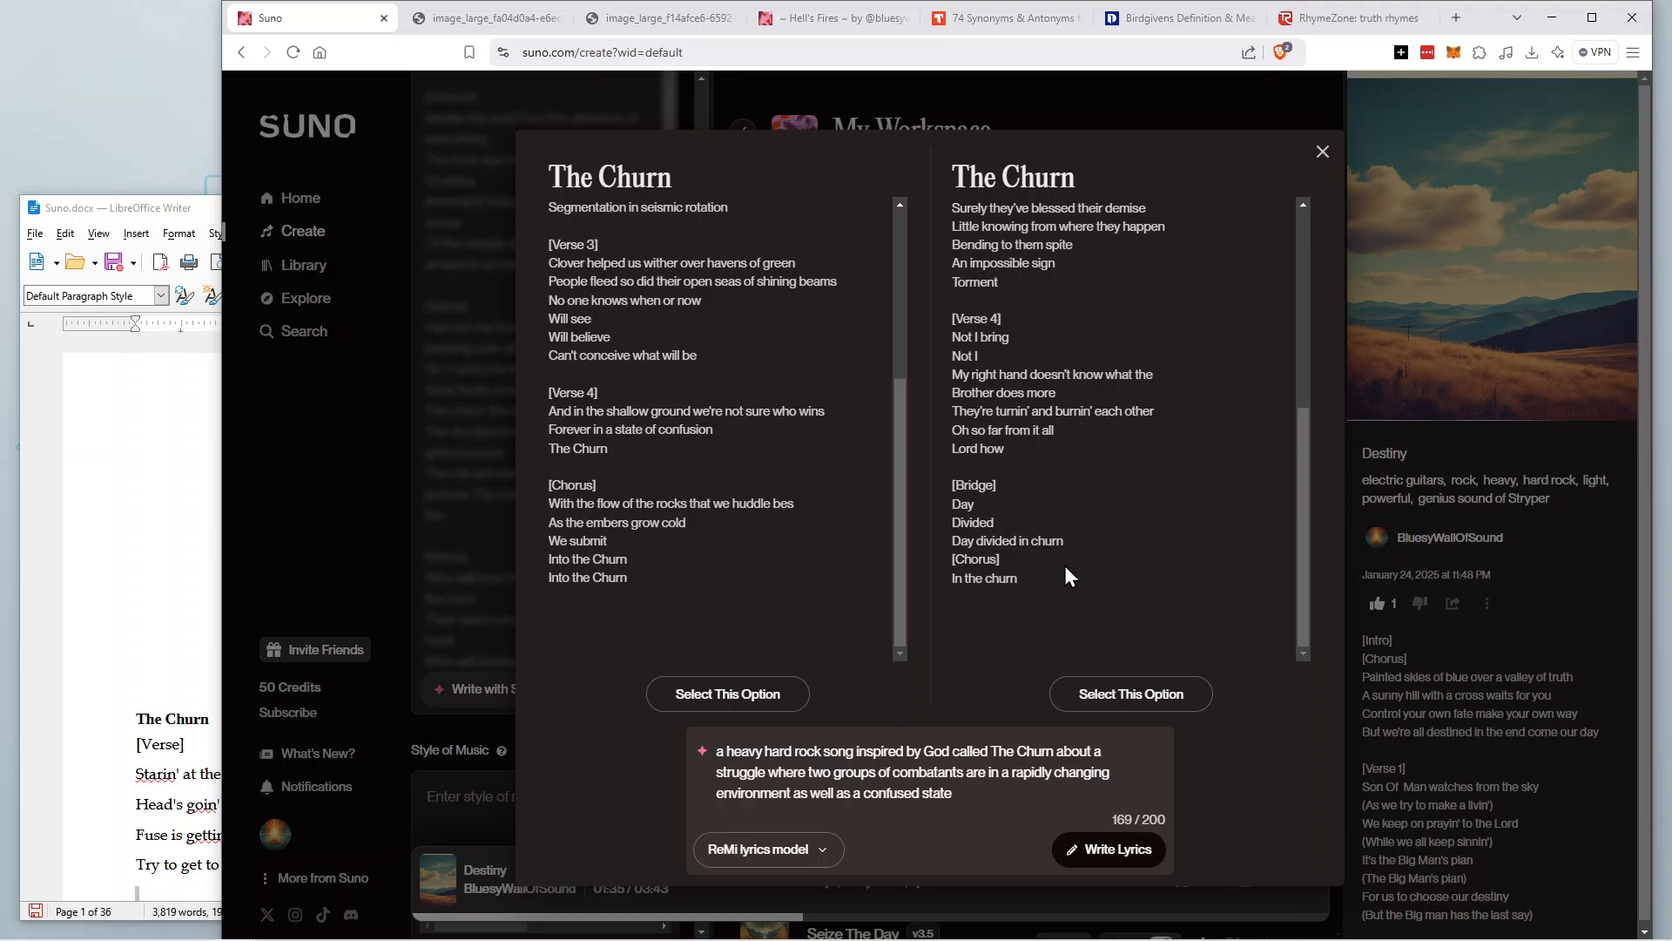
pyautogui.scroll(4, 1059, 570)
pyautogui.scroll(-4, 1059, 571)
pyautogui.moveTo(1033, 585); pyautogui.dragTo(954, 178)
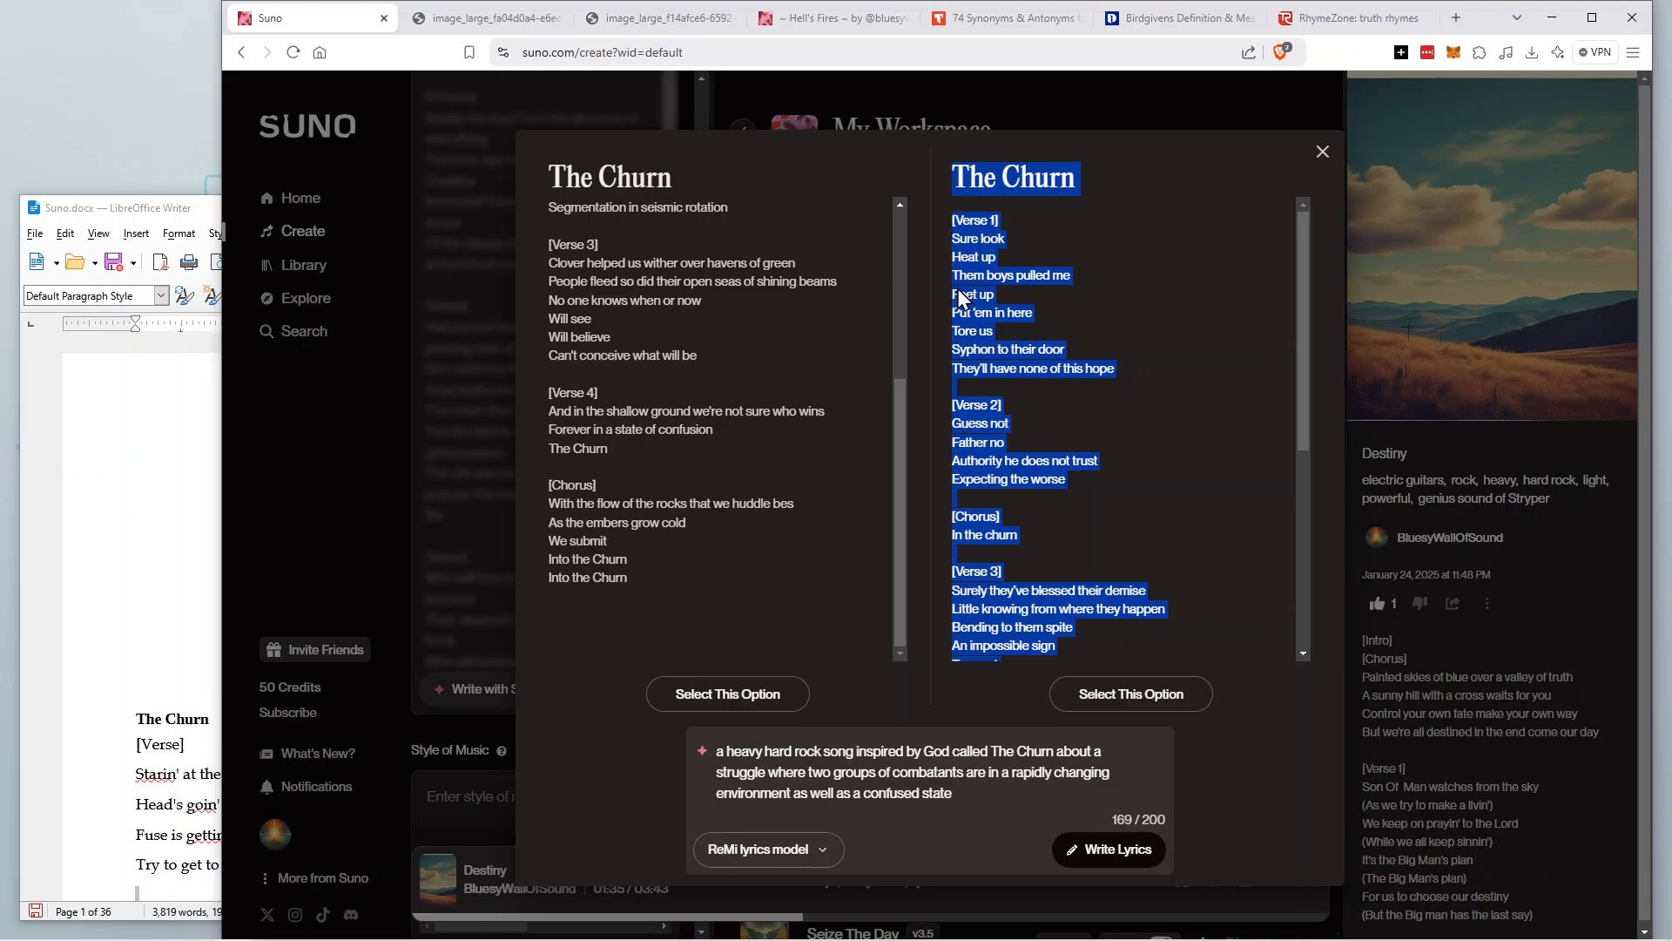
pyautogui.click(1043, 317)
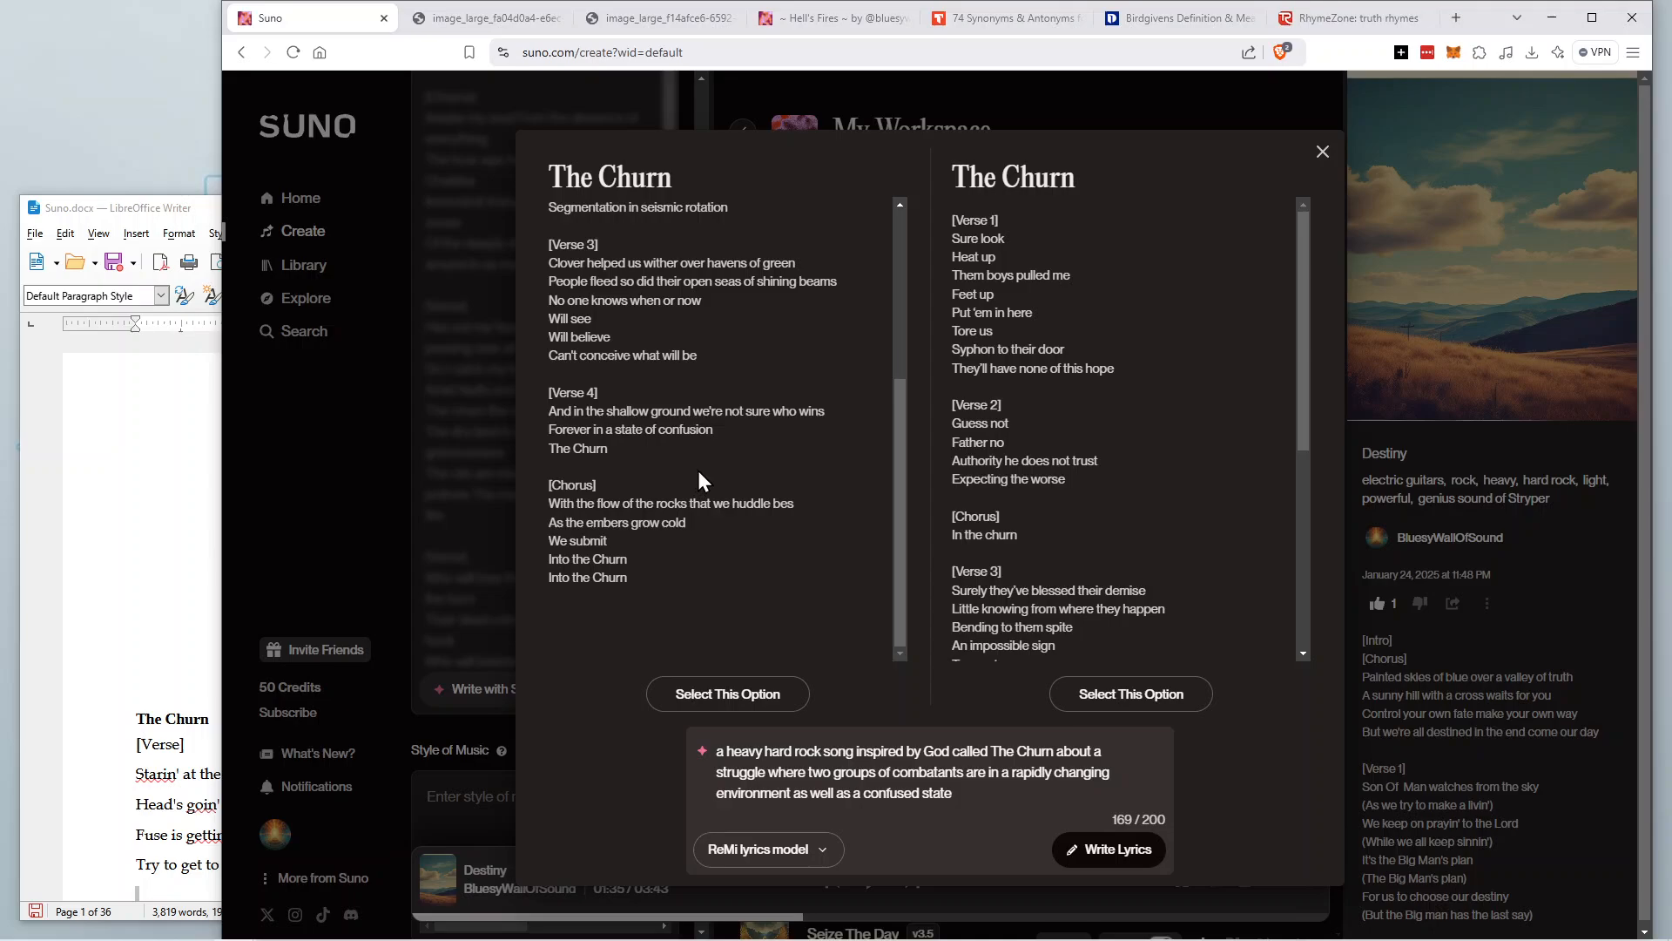
# Reread the "Birdgivens" version from its start and compare it with the version beginning "Sure look".
pyautogui.scroll(3, 672, 535)
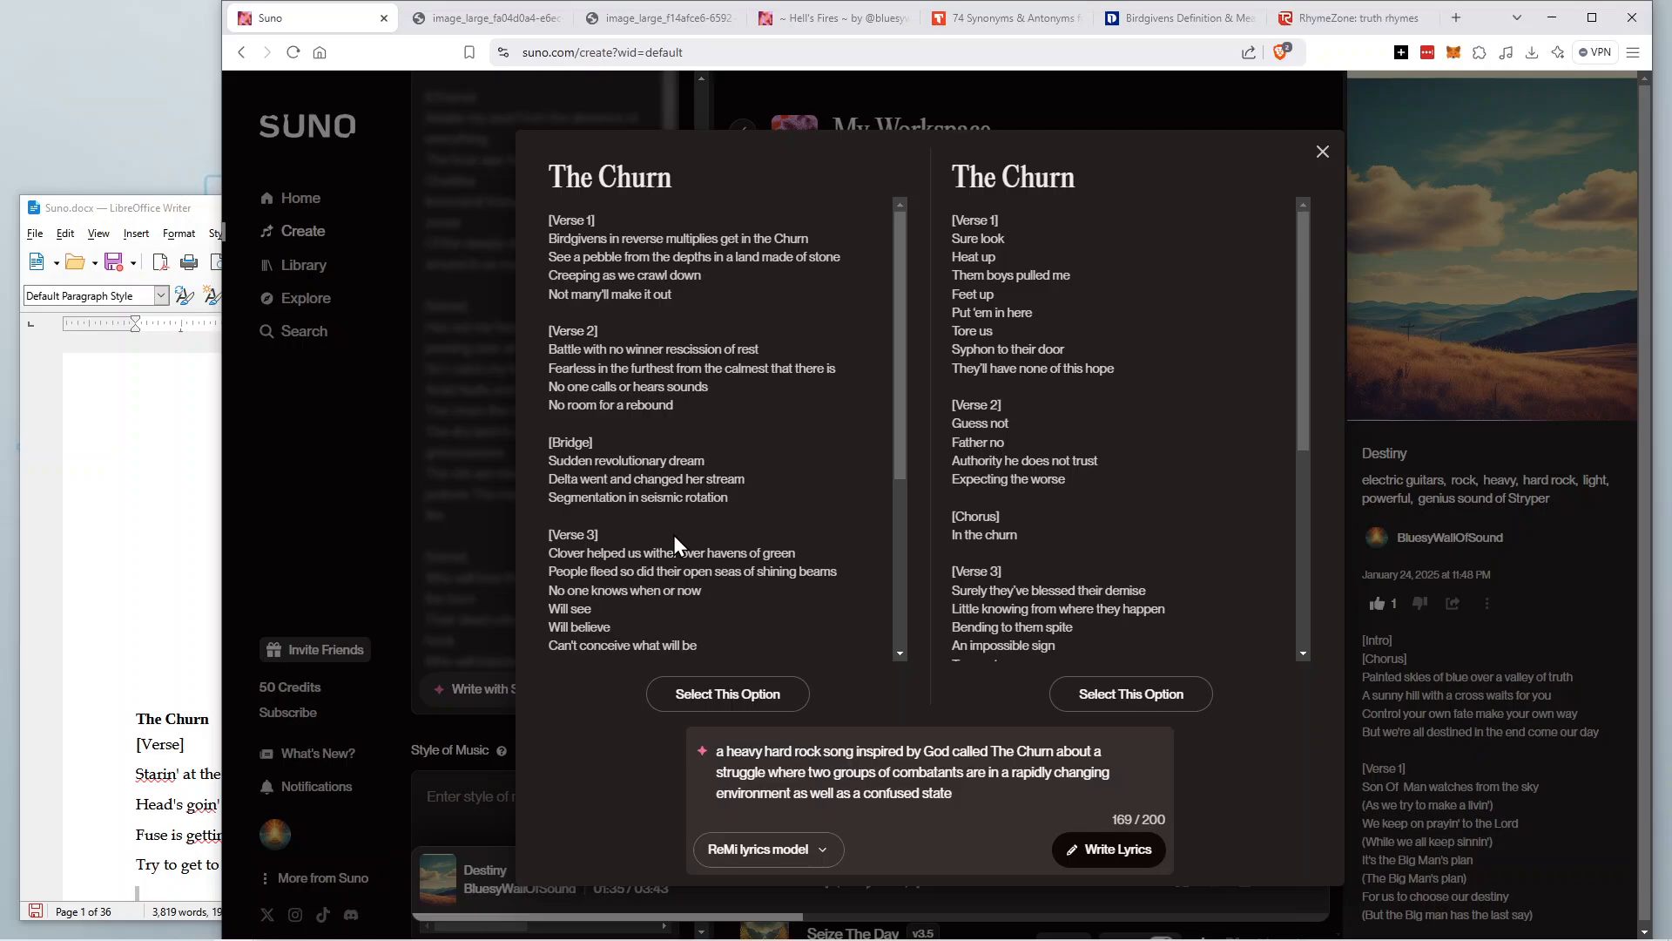
pyautogui.scroll(-3, 672, 535)
pyautogui.moveTo(649, 585); pyautogui.dragTo(551, 192)
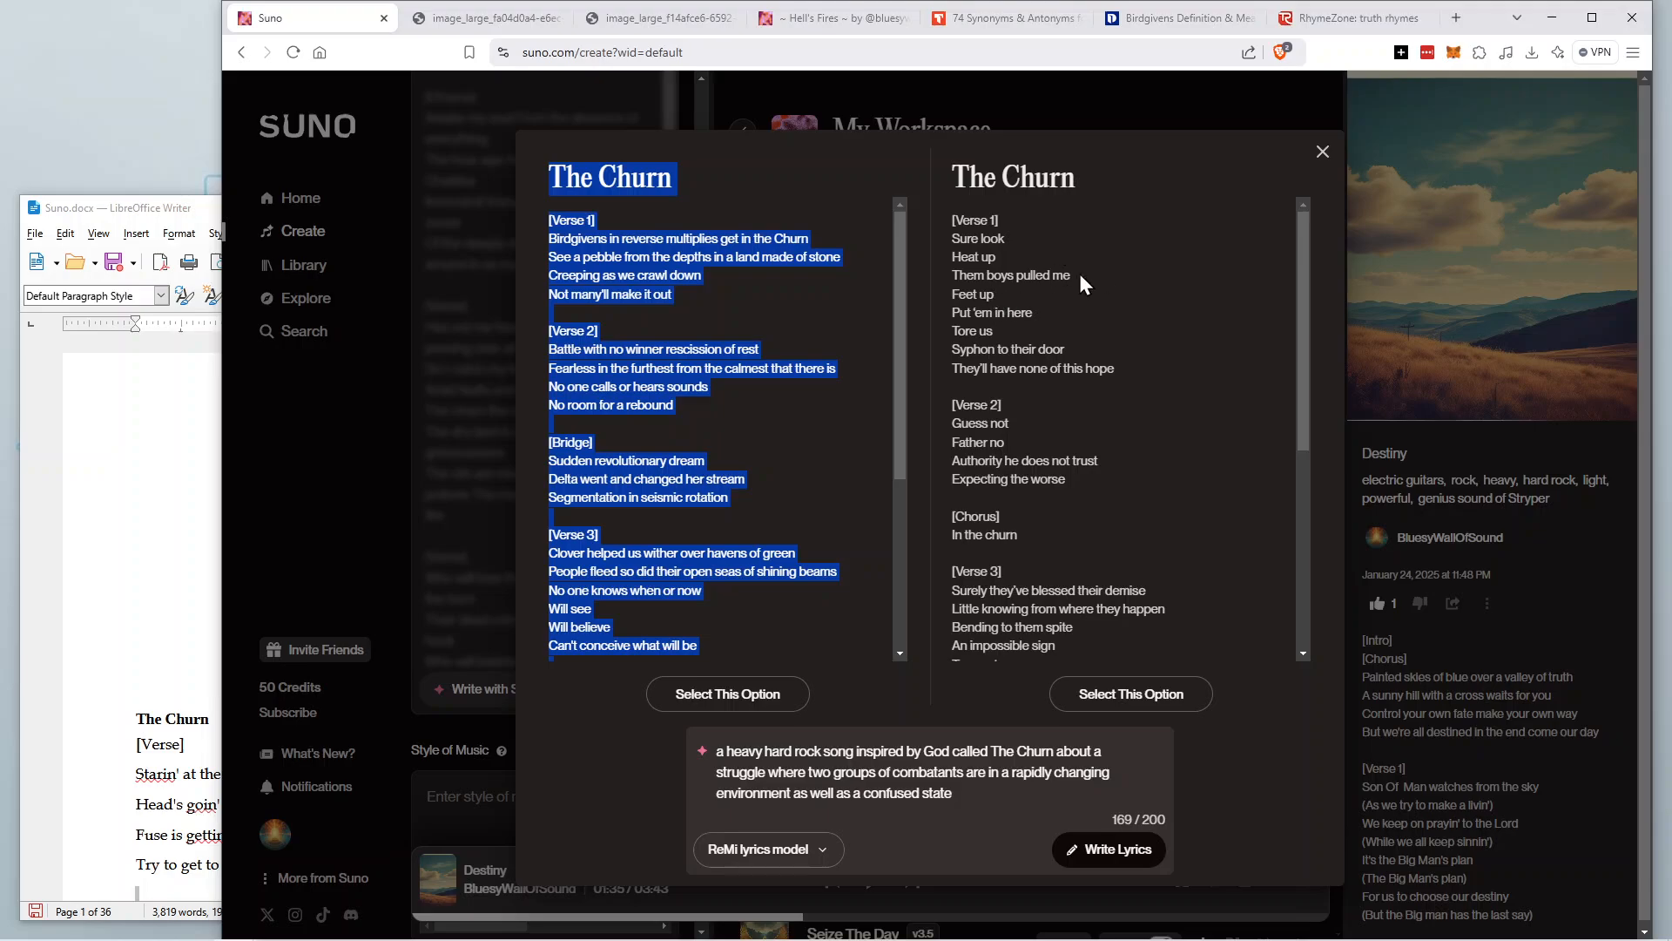
pyautogui.click(1093, 319)
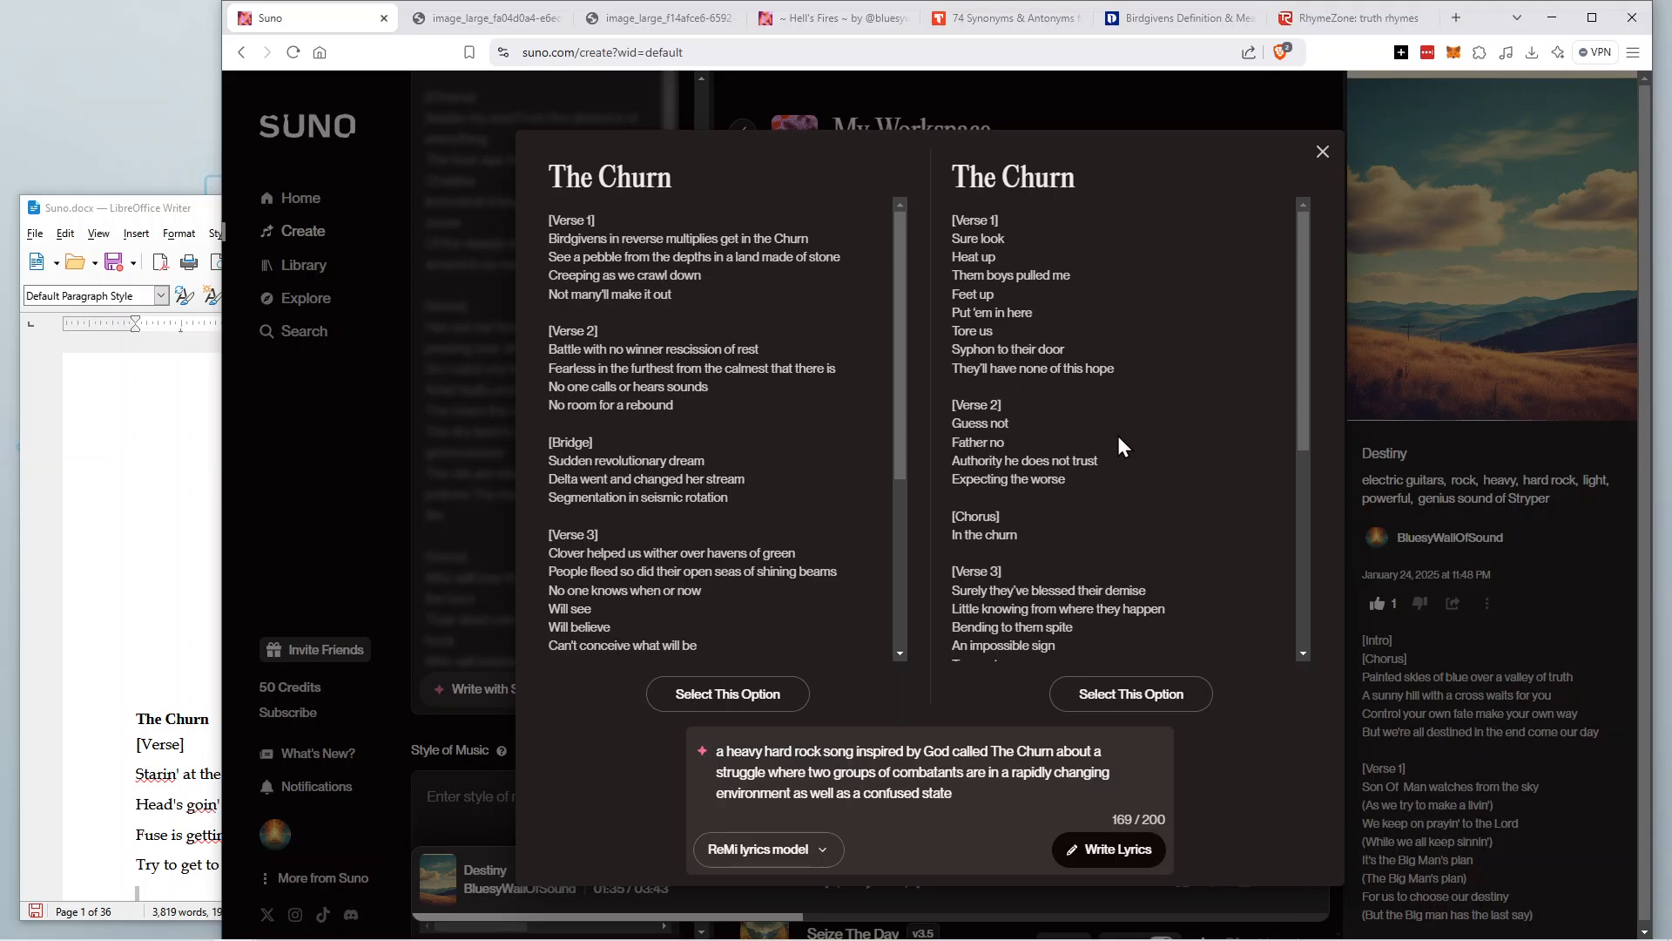
pyautogui.scroll(-3, 1064, 440)
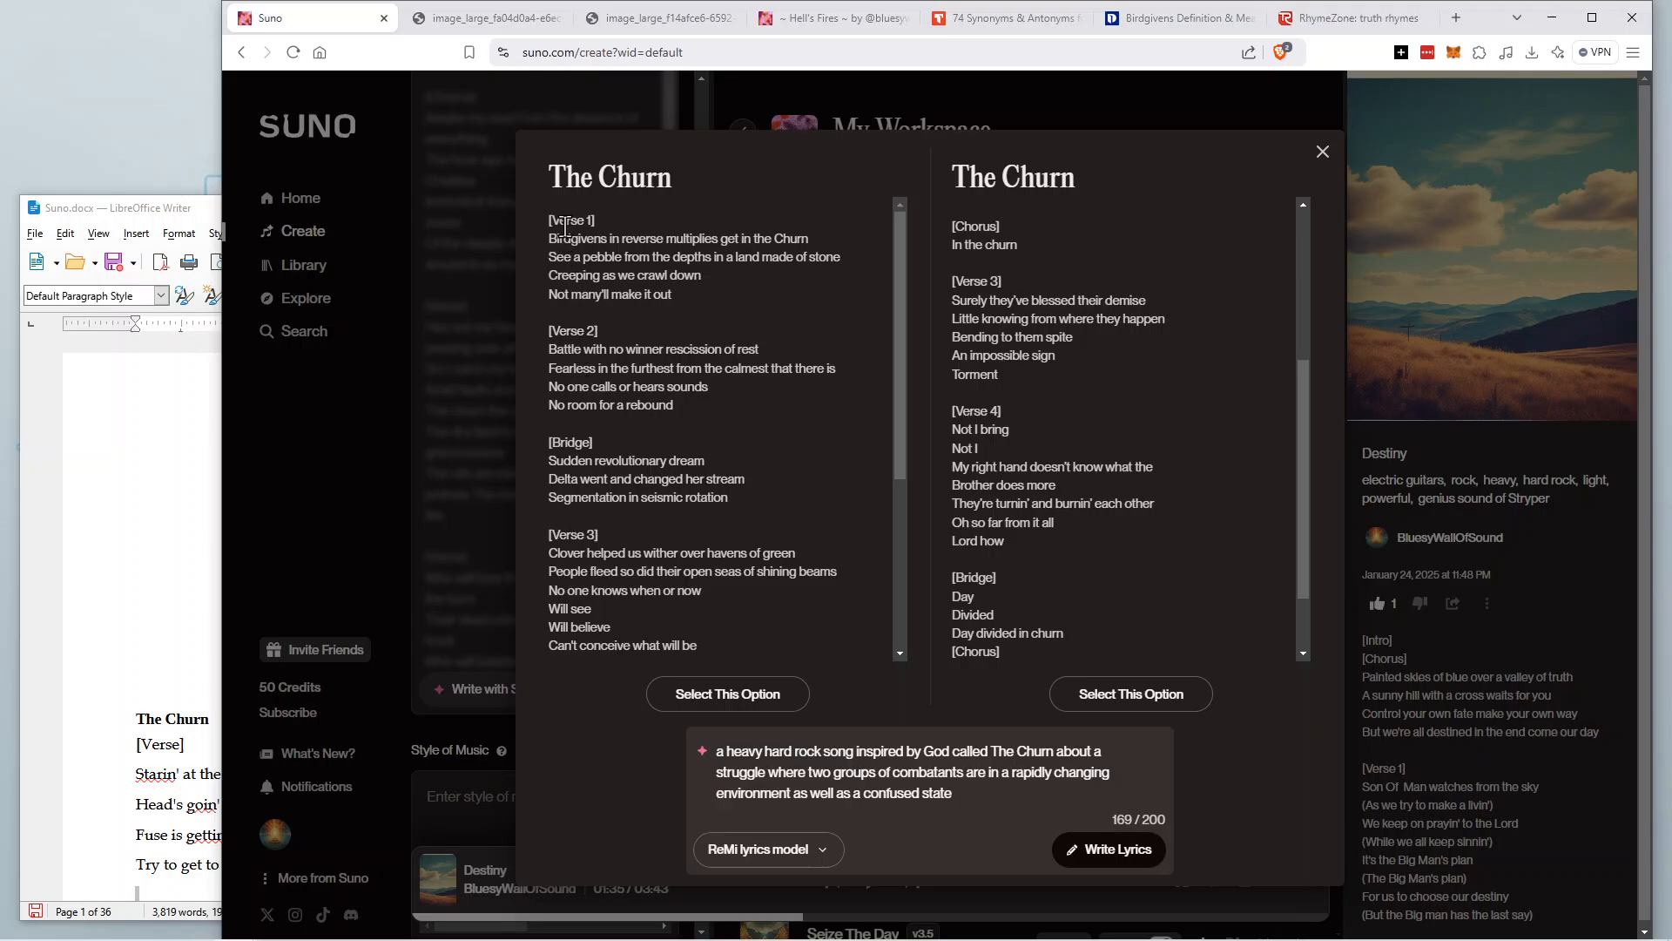
# Copy the entire "Birdgivens" version with its title and paste it above the existing lyrics in Suno.docx.
pyautogui.moveTo(556, 180); pyautogui.dragTo(681, 602)
pyautogui.rightClick(587, 434)
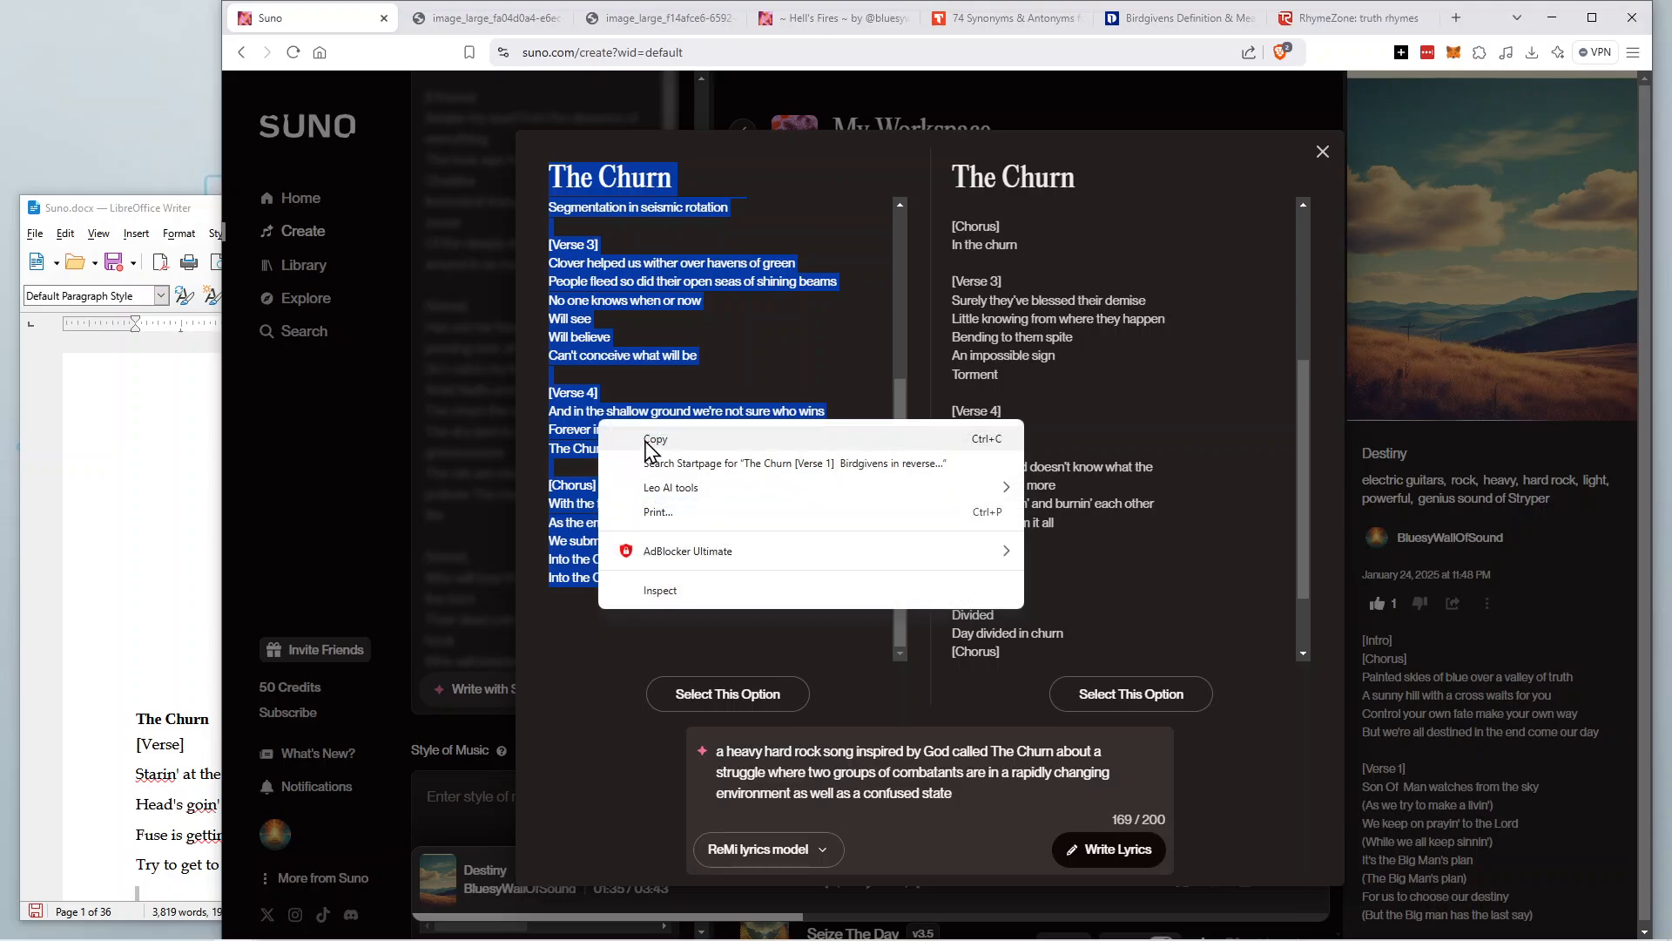
pyautogui.click(642, 440)
pyautogui.rightClick(165, 667)
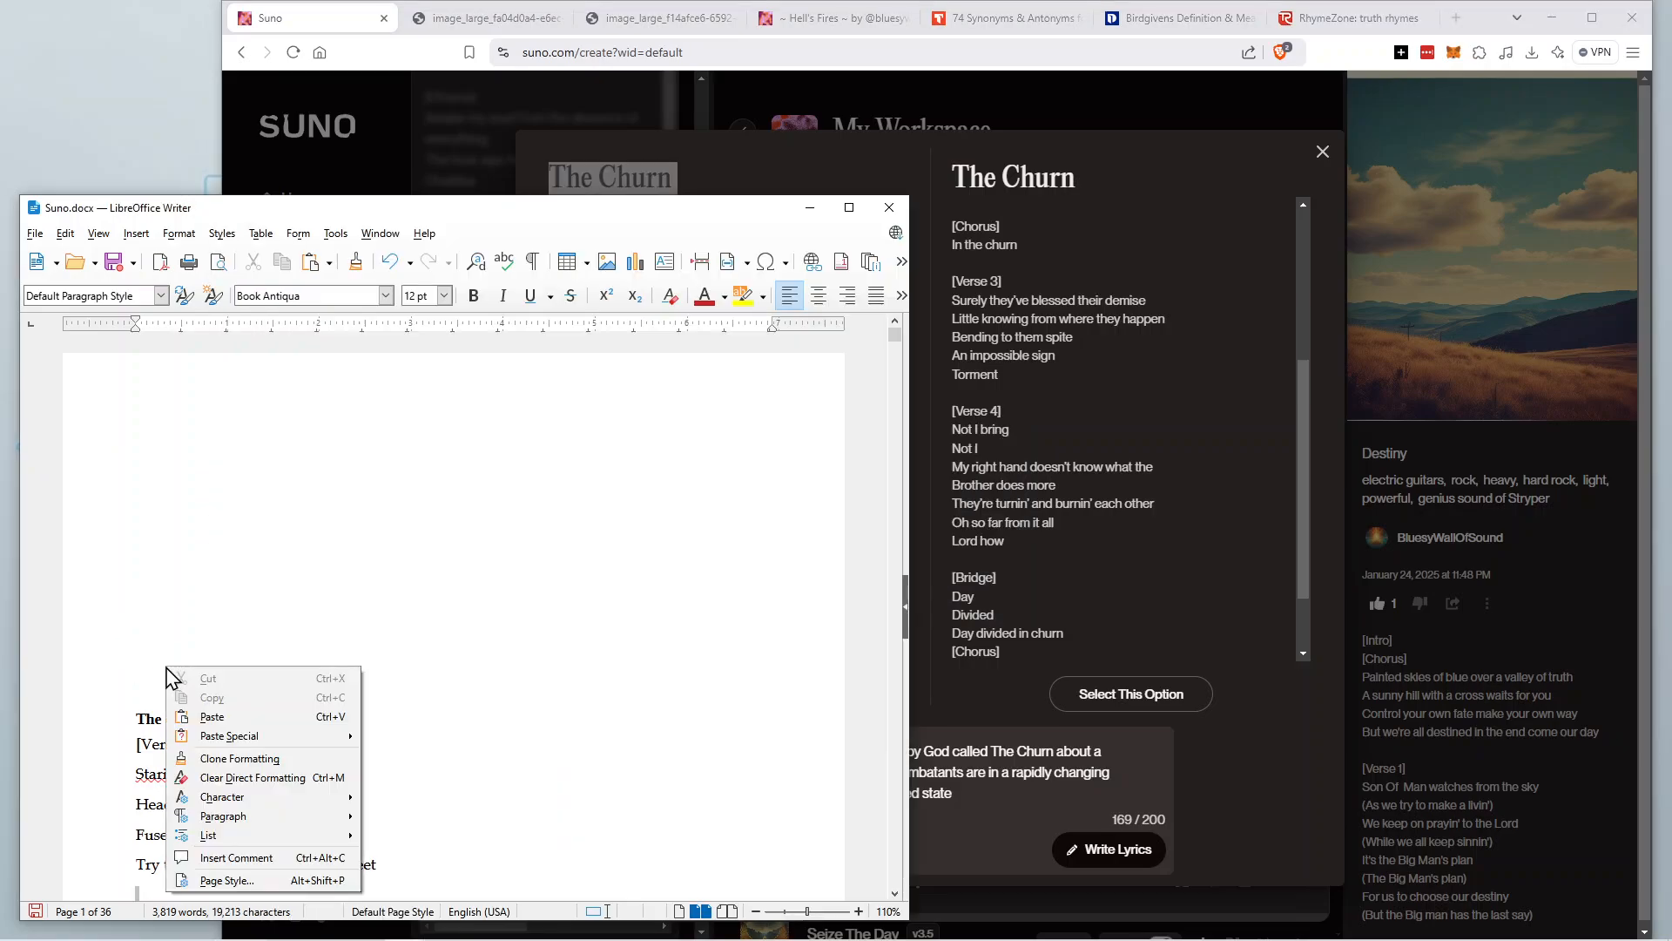
pyautogui.click(220, 714)
# Back in Suno, generate new lyrics from the same prompt and read through the second version.
pyautogui.click(1135, 514)
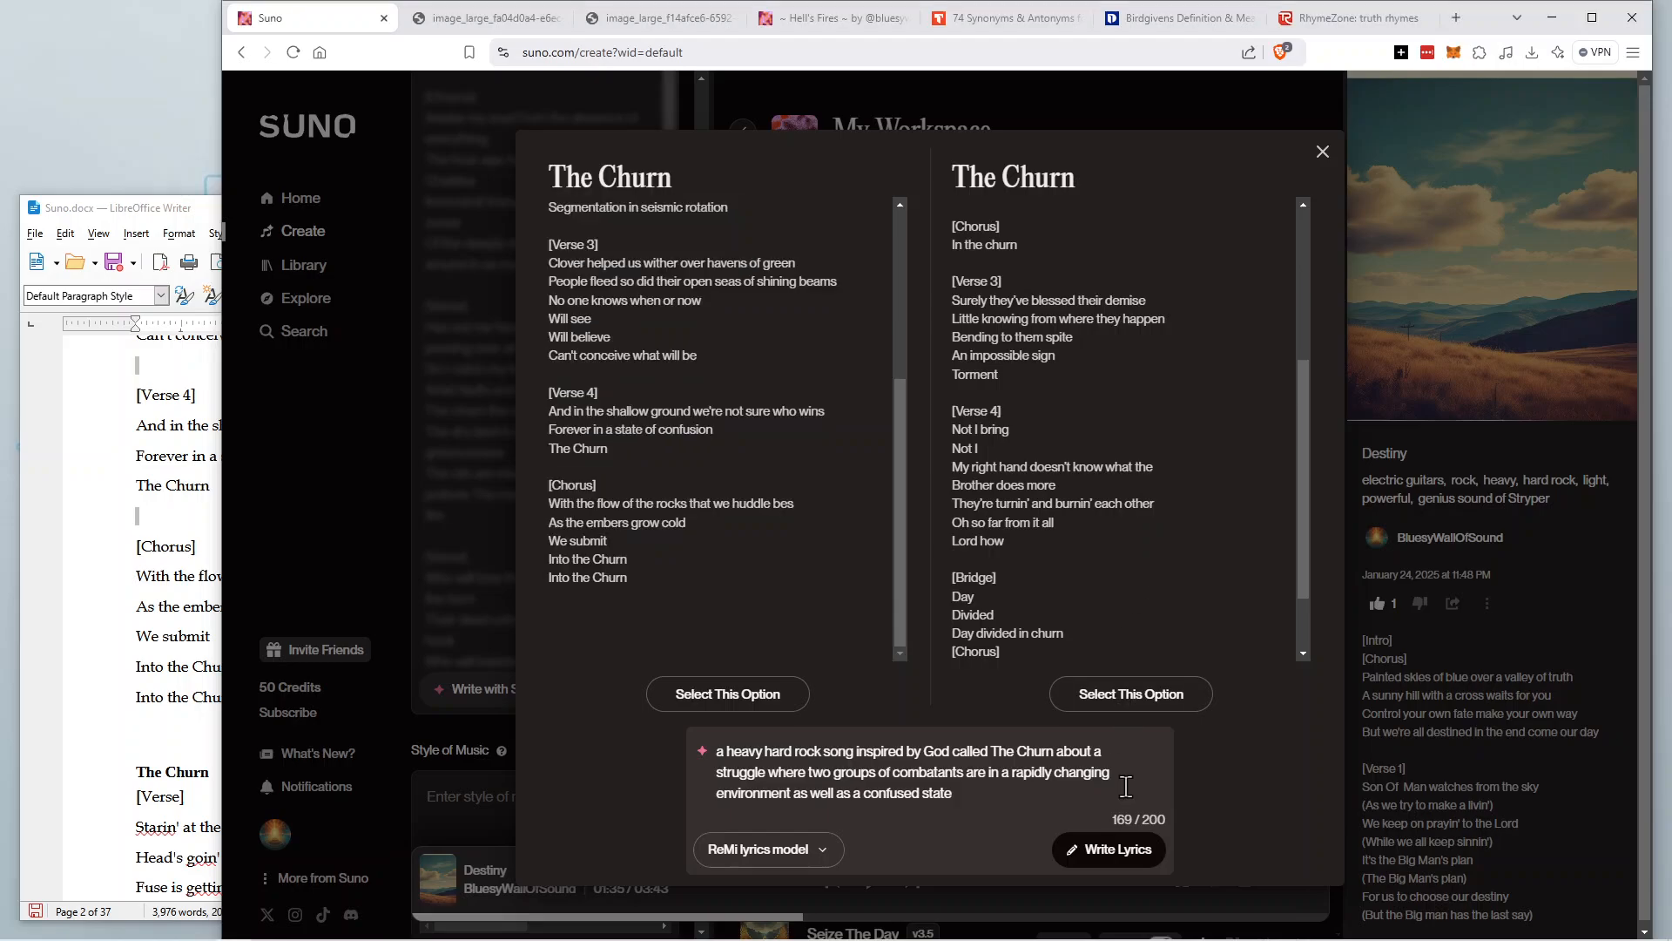
pyautogui.click(1120, 850)
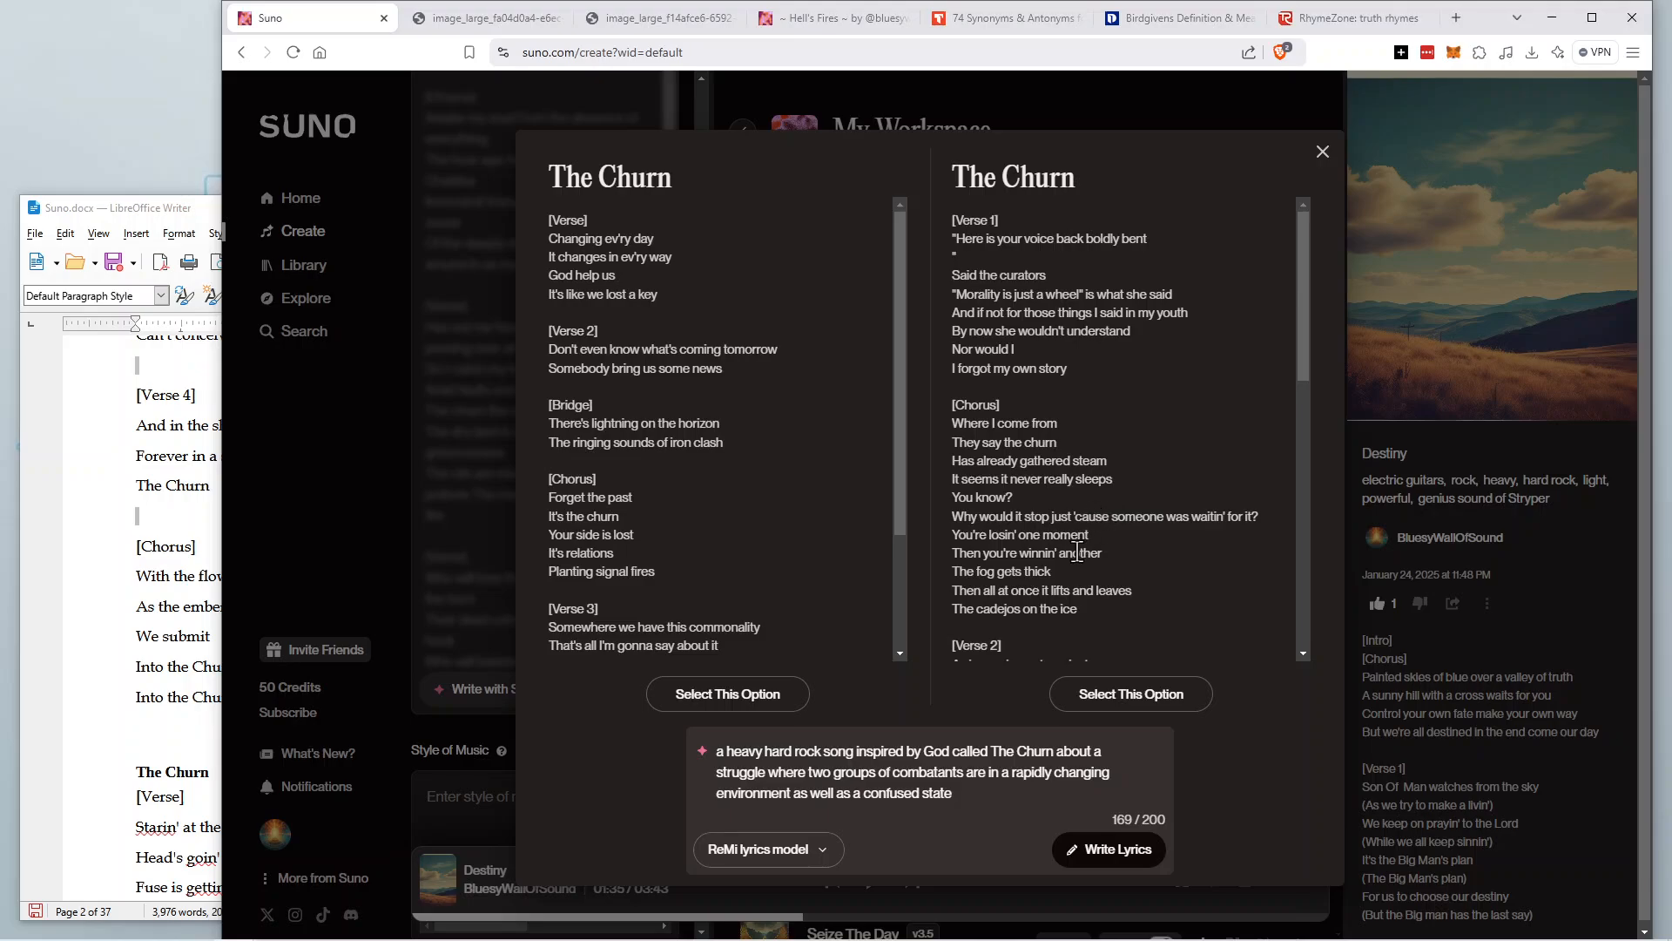
pyautogui.scroll(-3, 1099, 535)
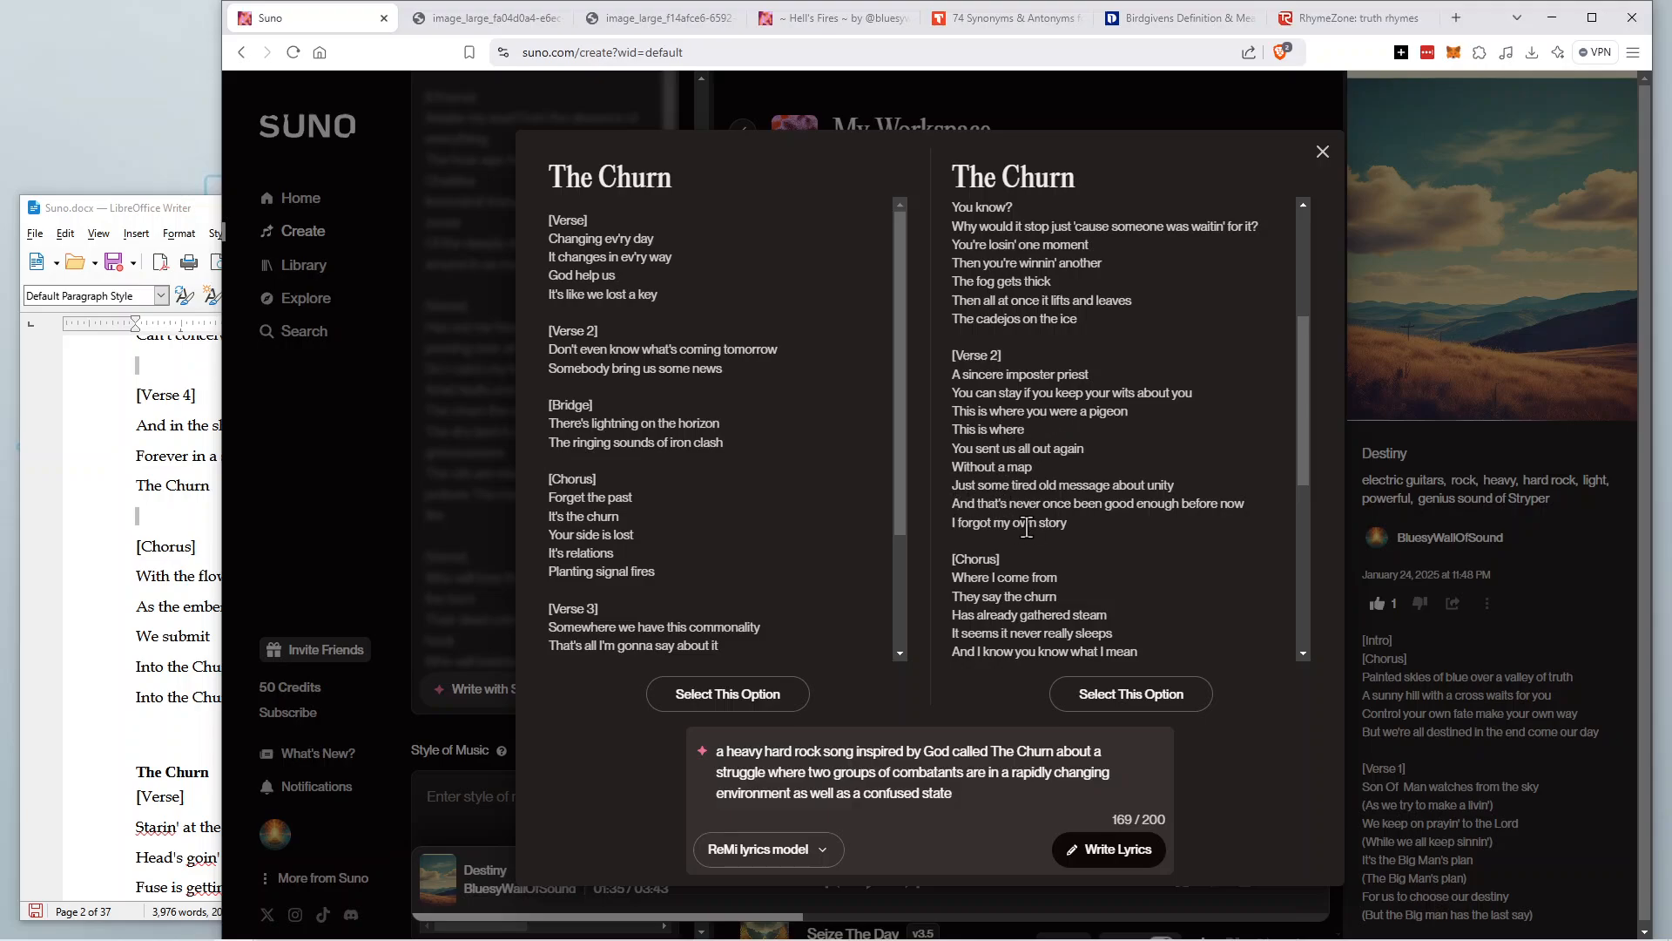
pyautogui.scroll(-5, 1026, 527)
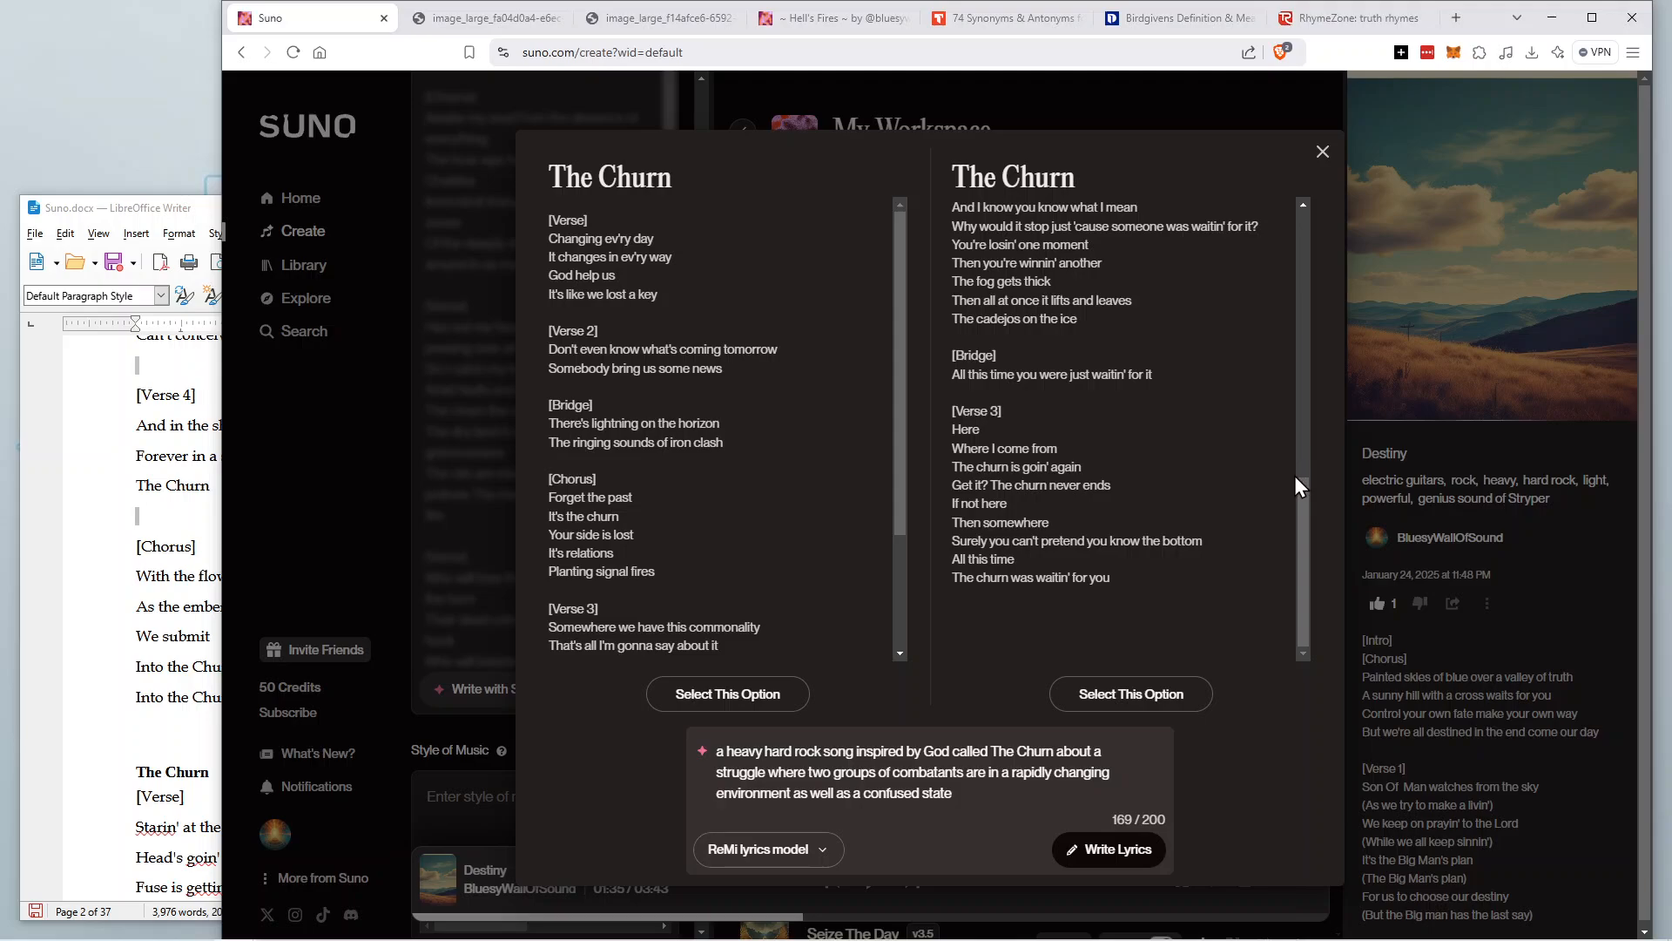
pyautogui.moveTo(1303, 498); pyautogui.dragTo(1294, 434)
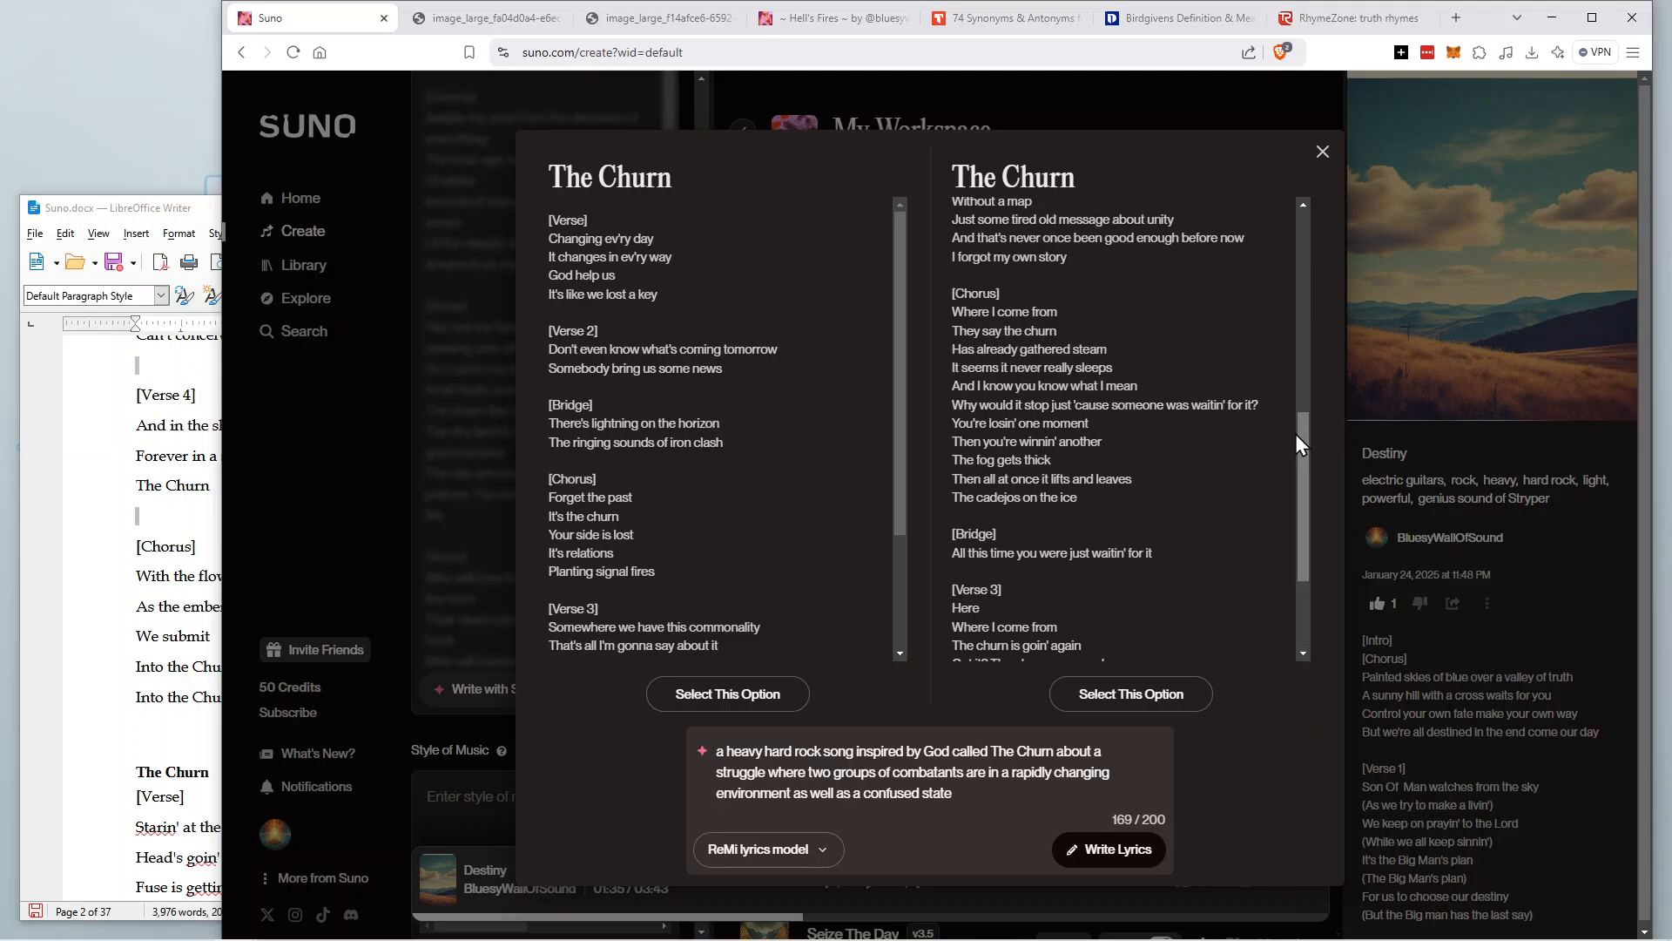
pyautogui.moveTo(902, 315); pyautogui.dragTo(895, 257)
# Copy the second version, containing "Here is your voice back boldly bent", and paste it at the start of Suno.docx.
pyautogui.moveTo(964, 177); pyautogui.dragTo(1177, 576)
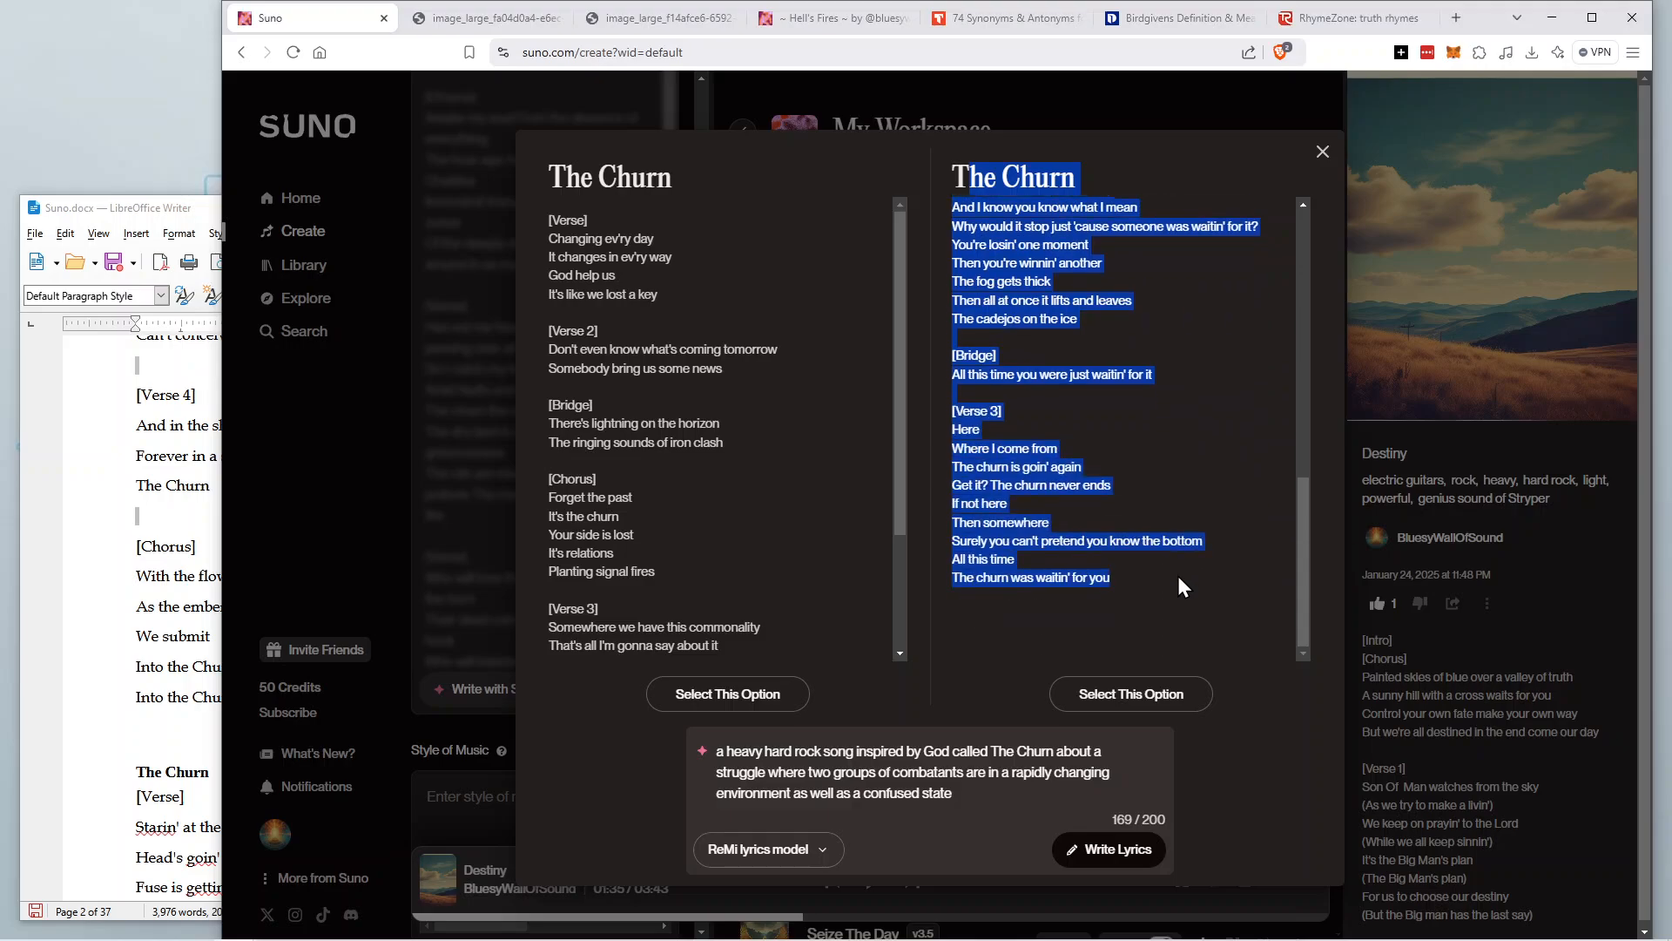
pyautogui.rightClick(1024, 346)
pyautogui.click(1058, 296)
pyautogui.scroll(10, 94, 537)
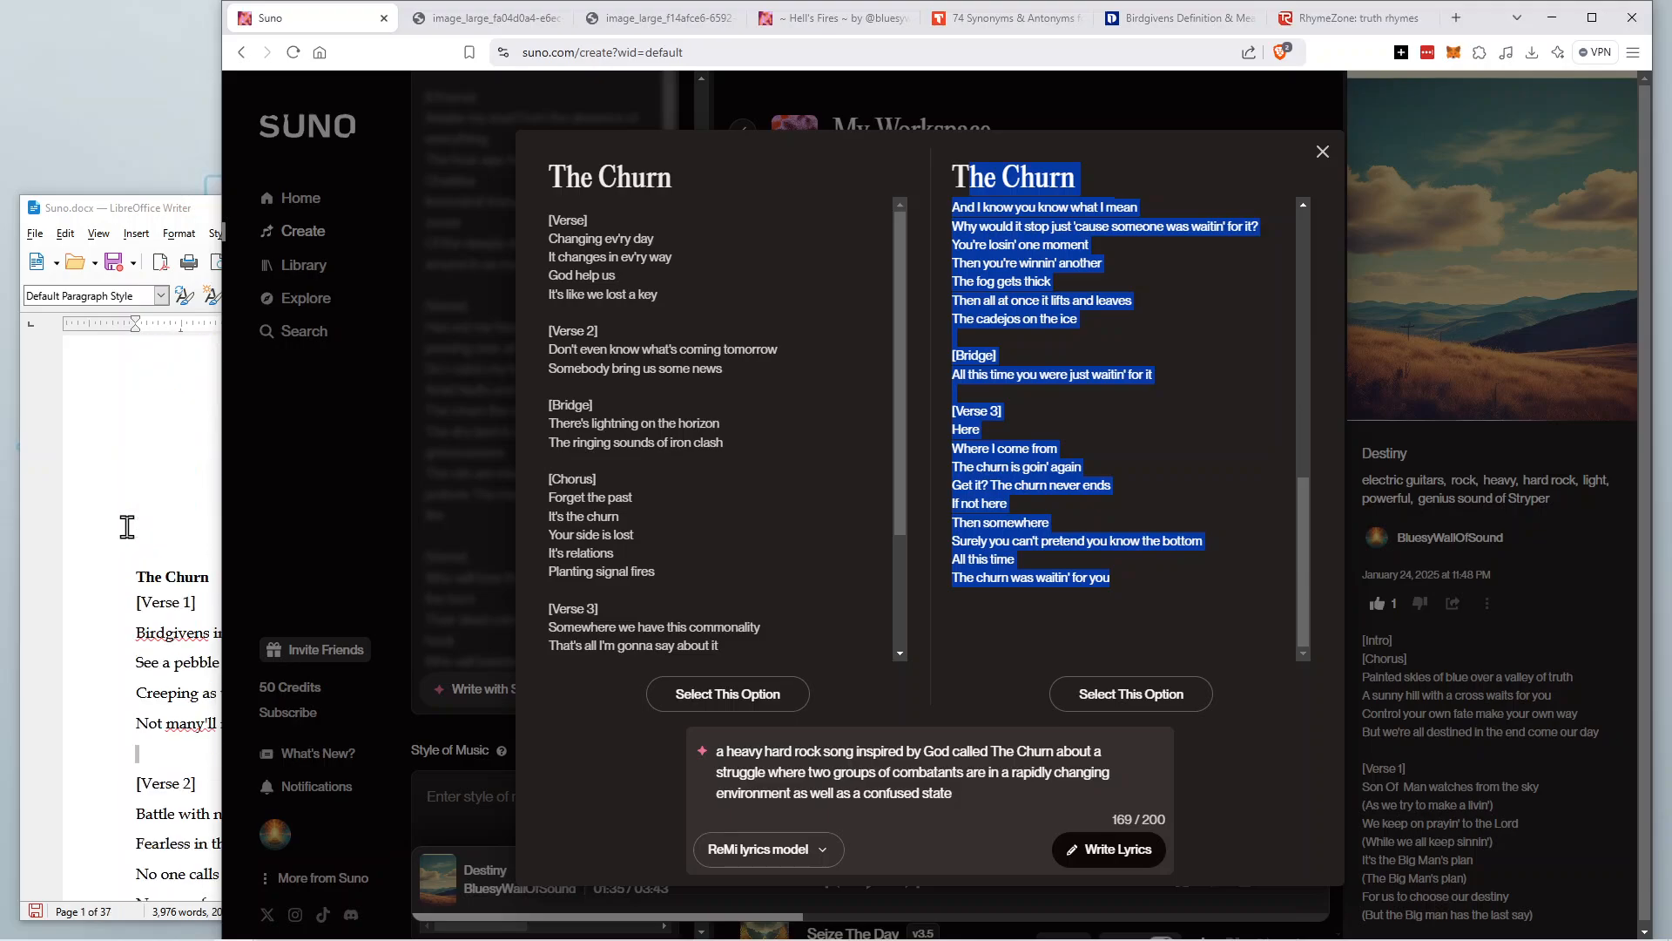
pyautogui.click(154, 643)
pyautogui.rightClick(160, 642)
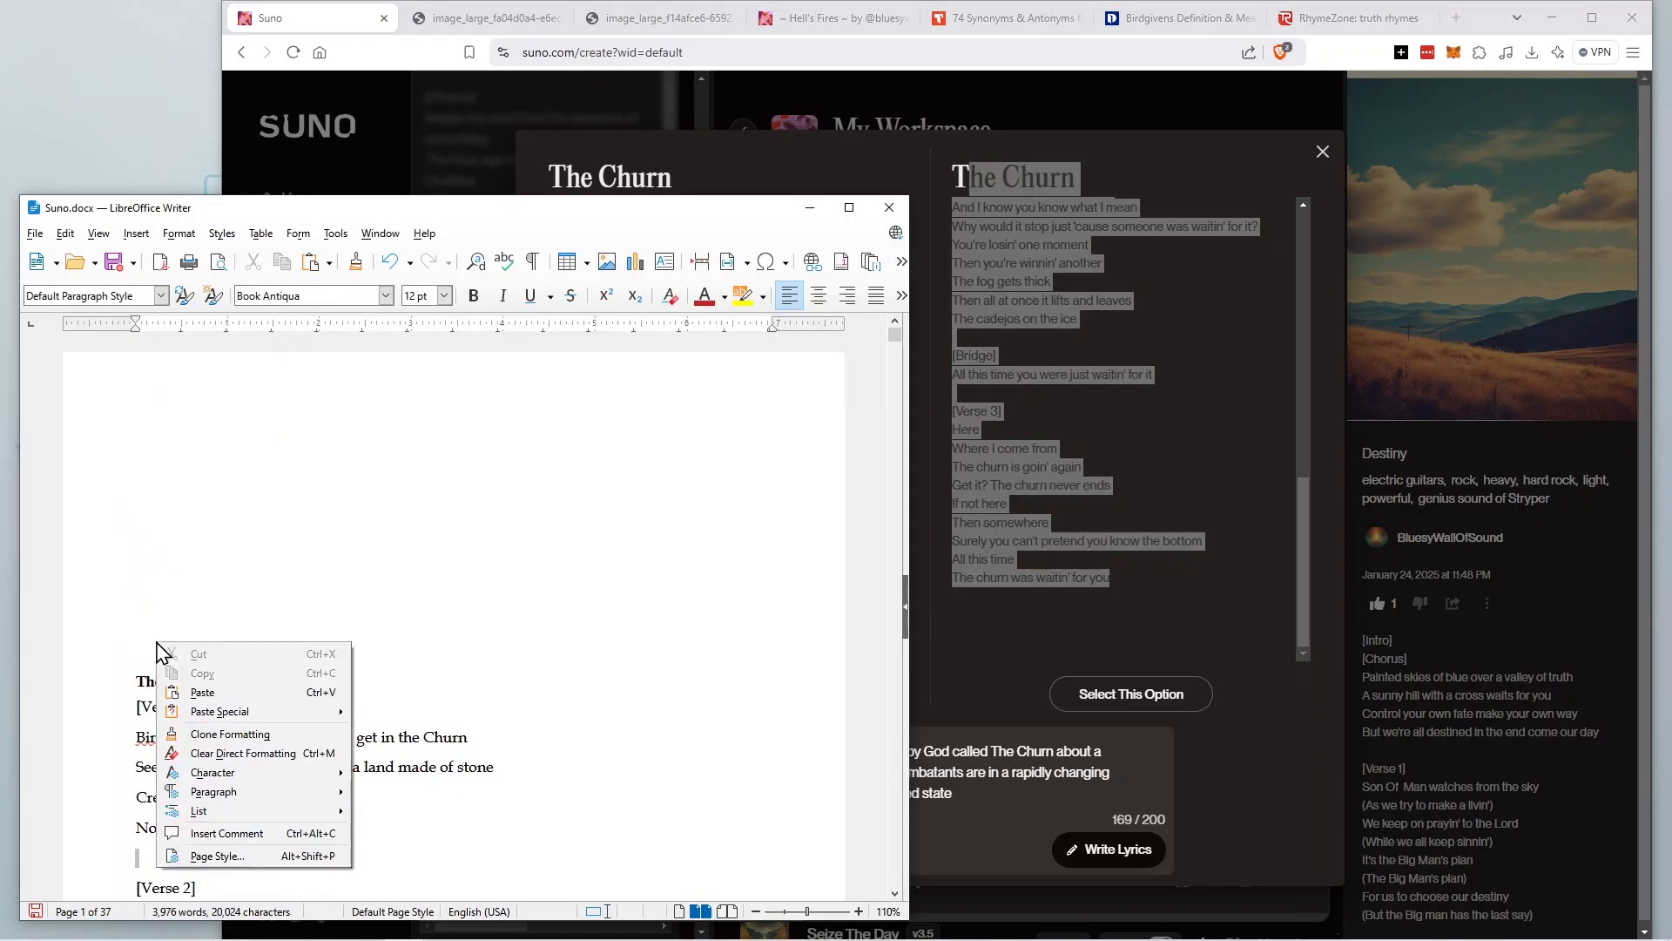
pyautogui.click(213, 694)
pyautogui.scroll(15, 232, 641)
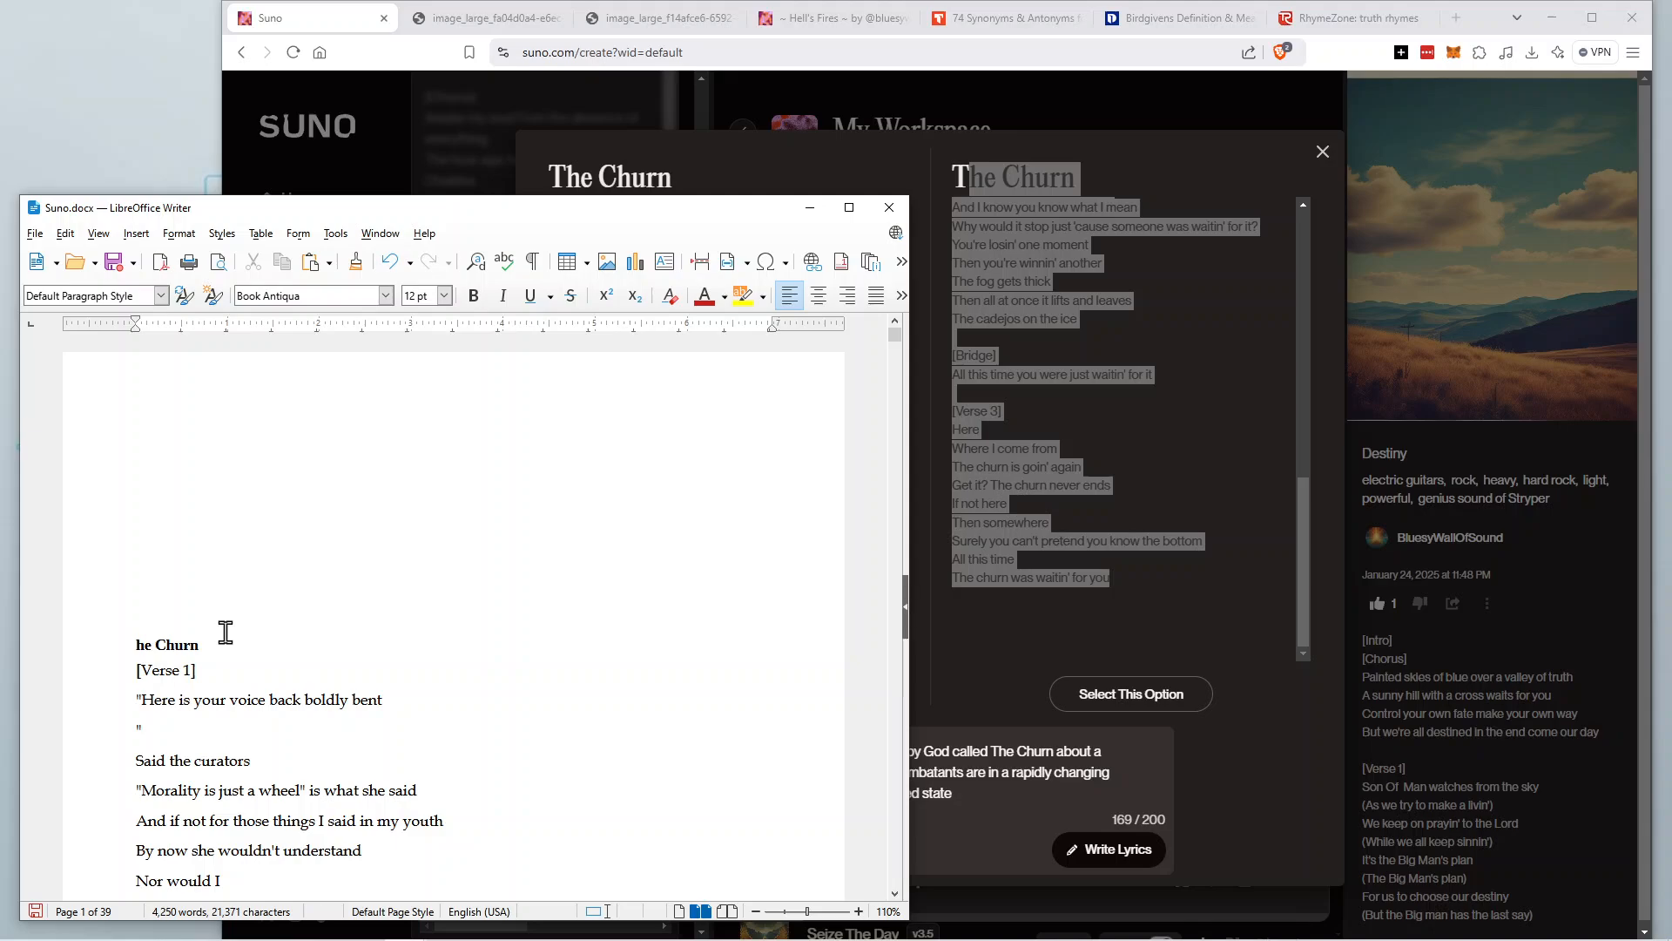
# Copy the first version beginning "Changing ev'ry day" from Suno and paste it above the other lyrics in Suno.docx.
pyautogui.click(1125, 401)
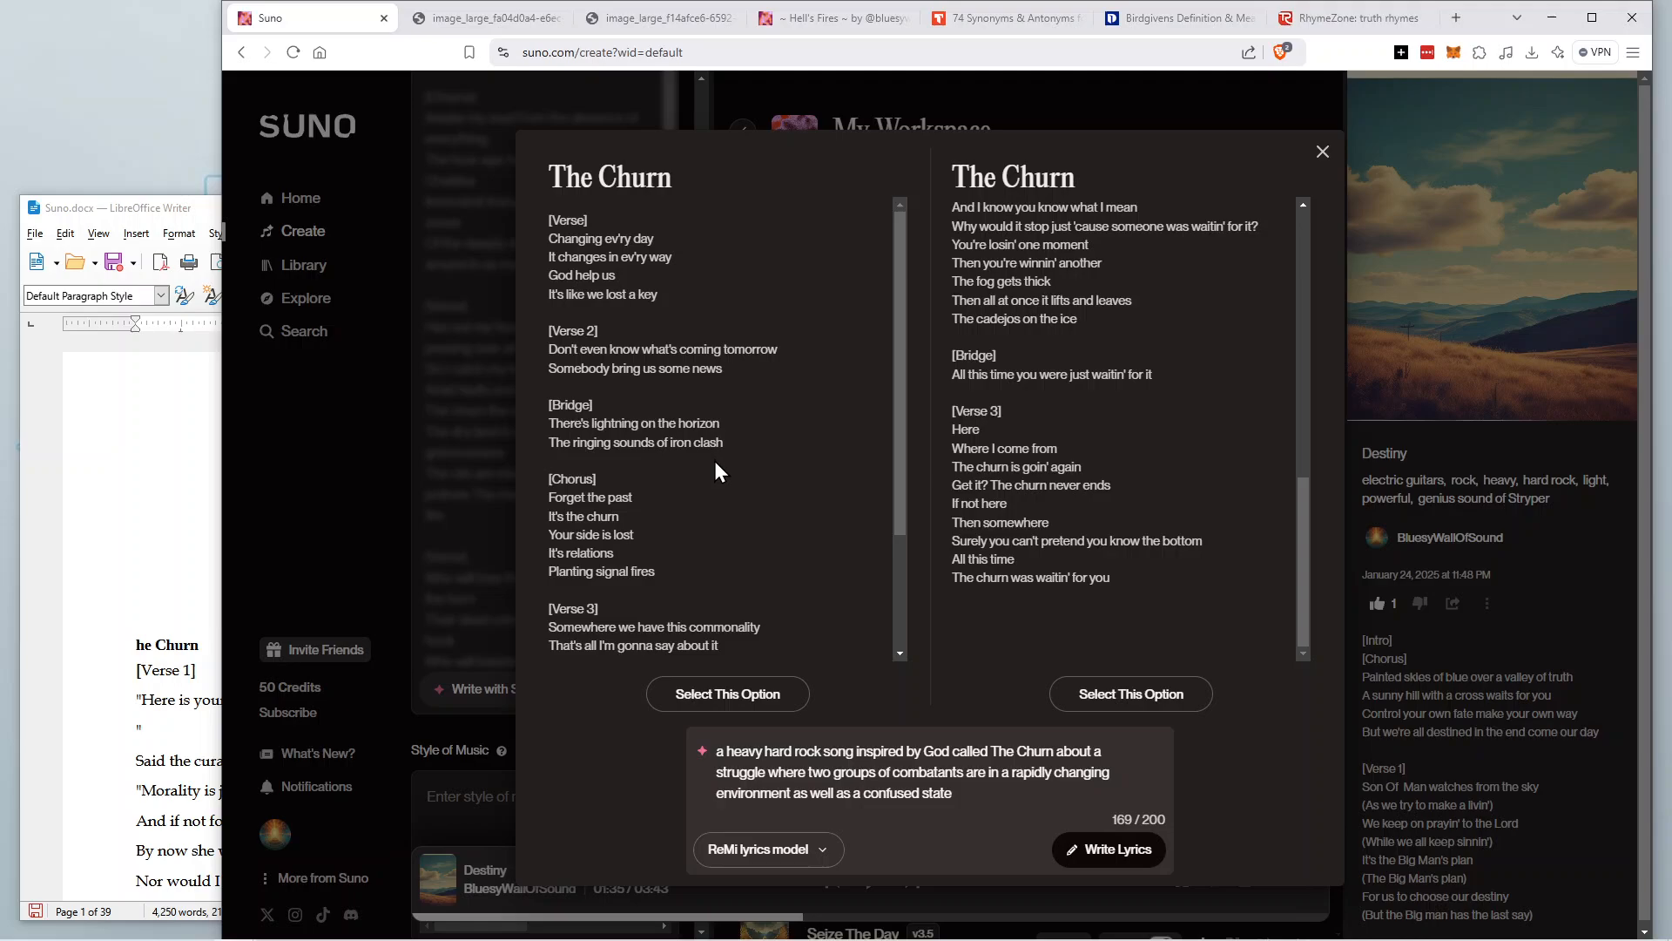
pyautogui.moveTo(549, 174); pyautogui.dragTo(726, 620)
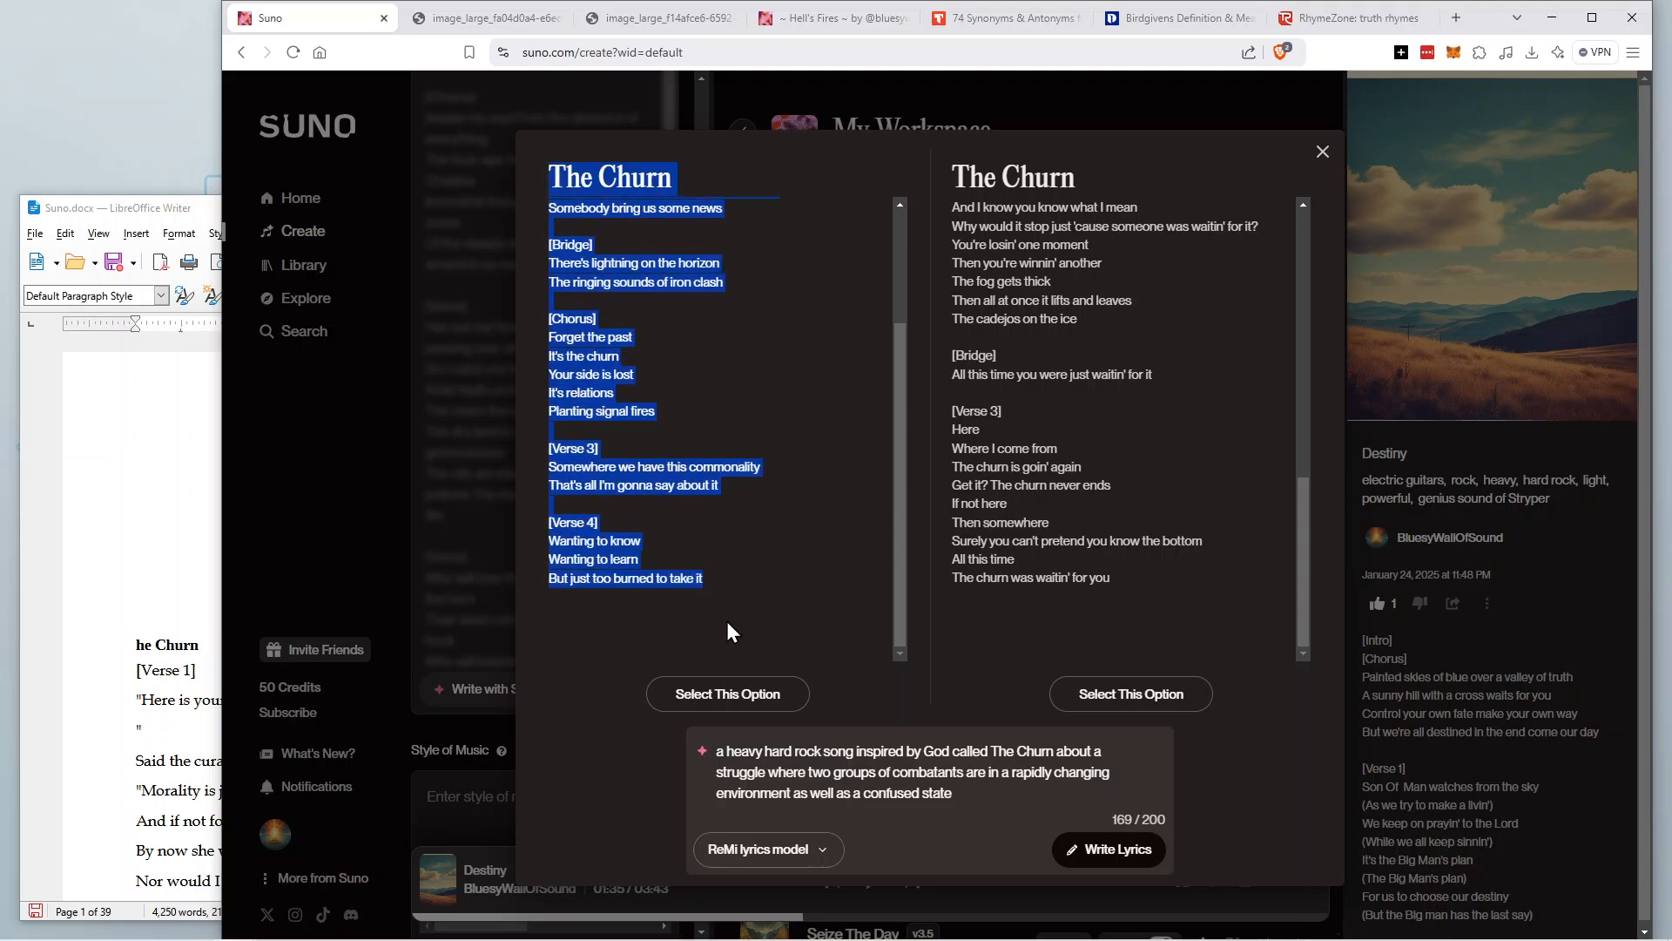
pyautogui.rightClick(578, 367)
pyautogui.click(632, 384)
pyautogui.rightClick(583, 341)
pyautogui.click(642, 362)
pyautogui.click(143, 607)
pyautogui.rightClick(145, 613)
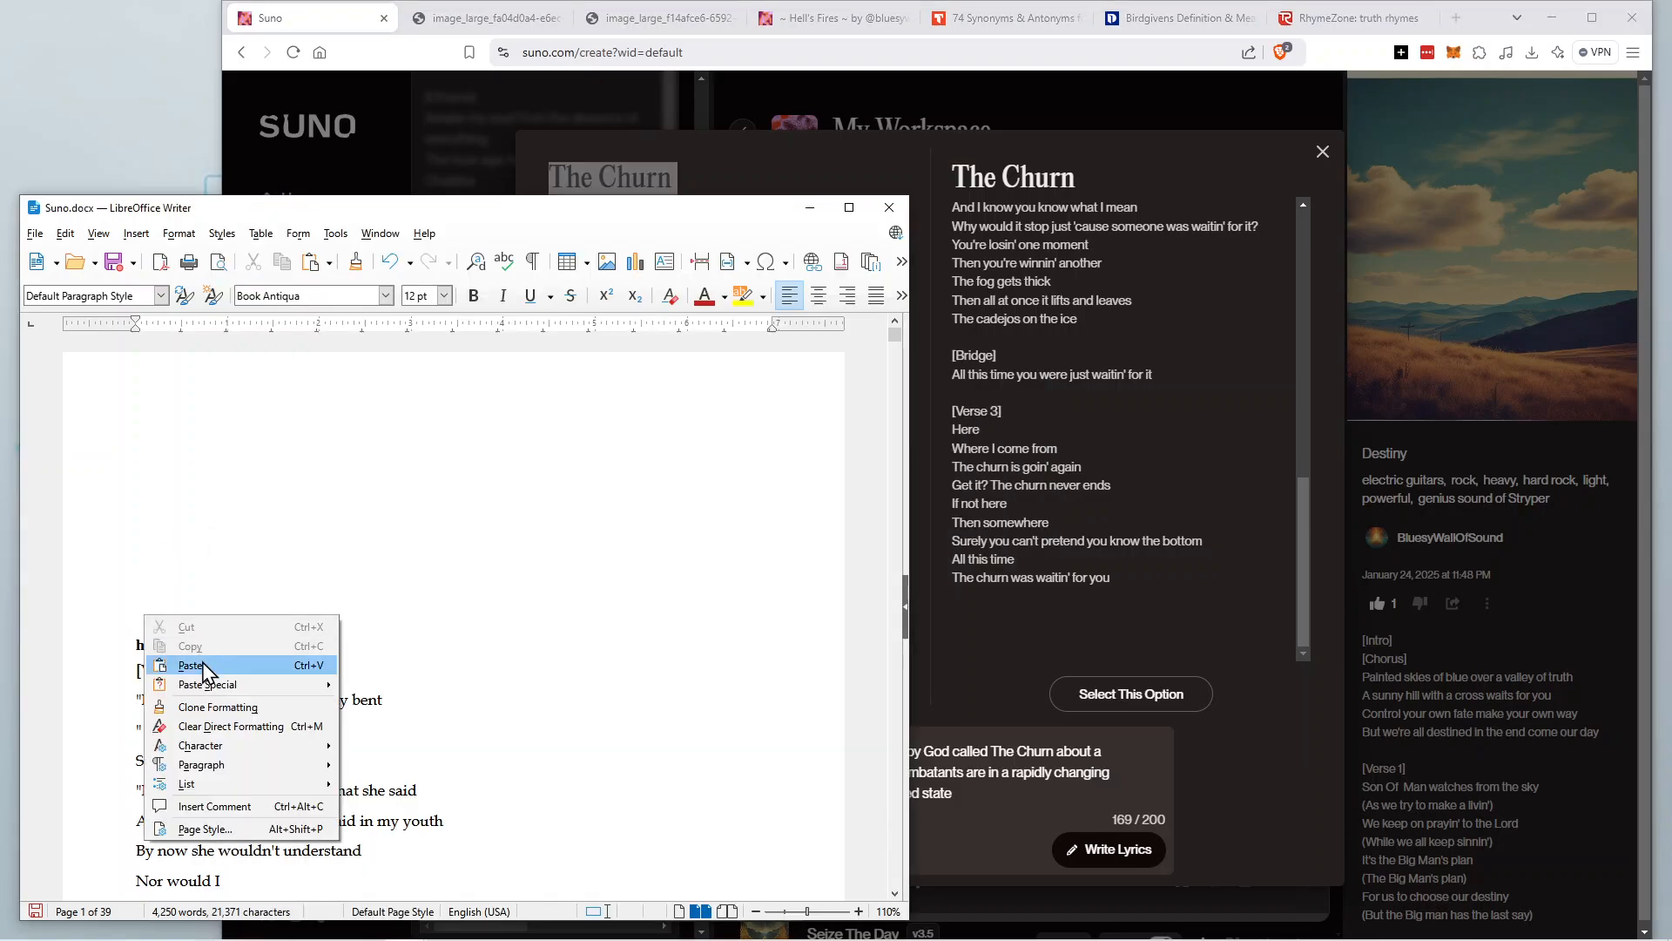
pyautogui.click(183, 575)
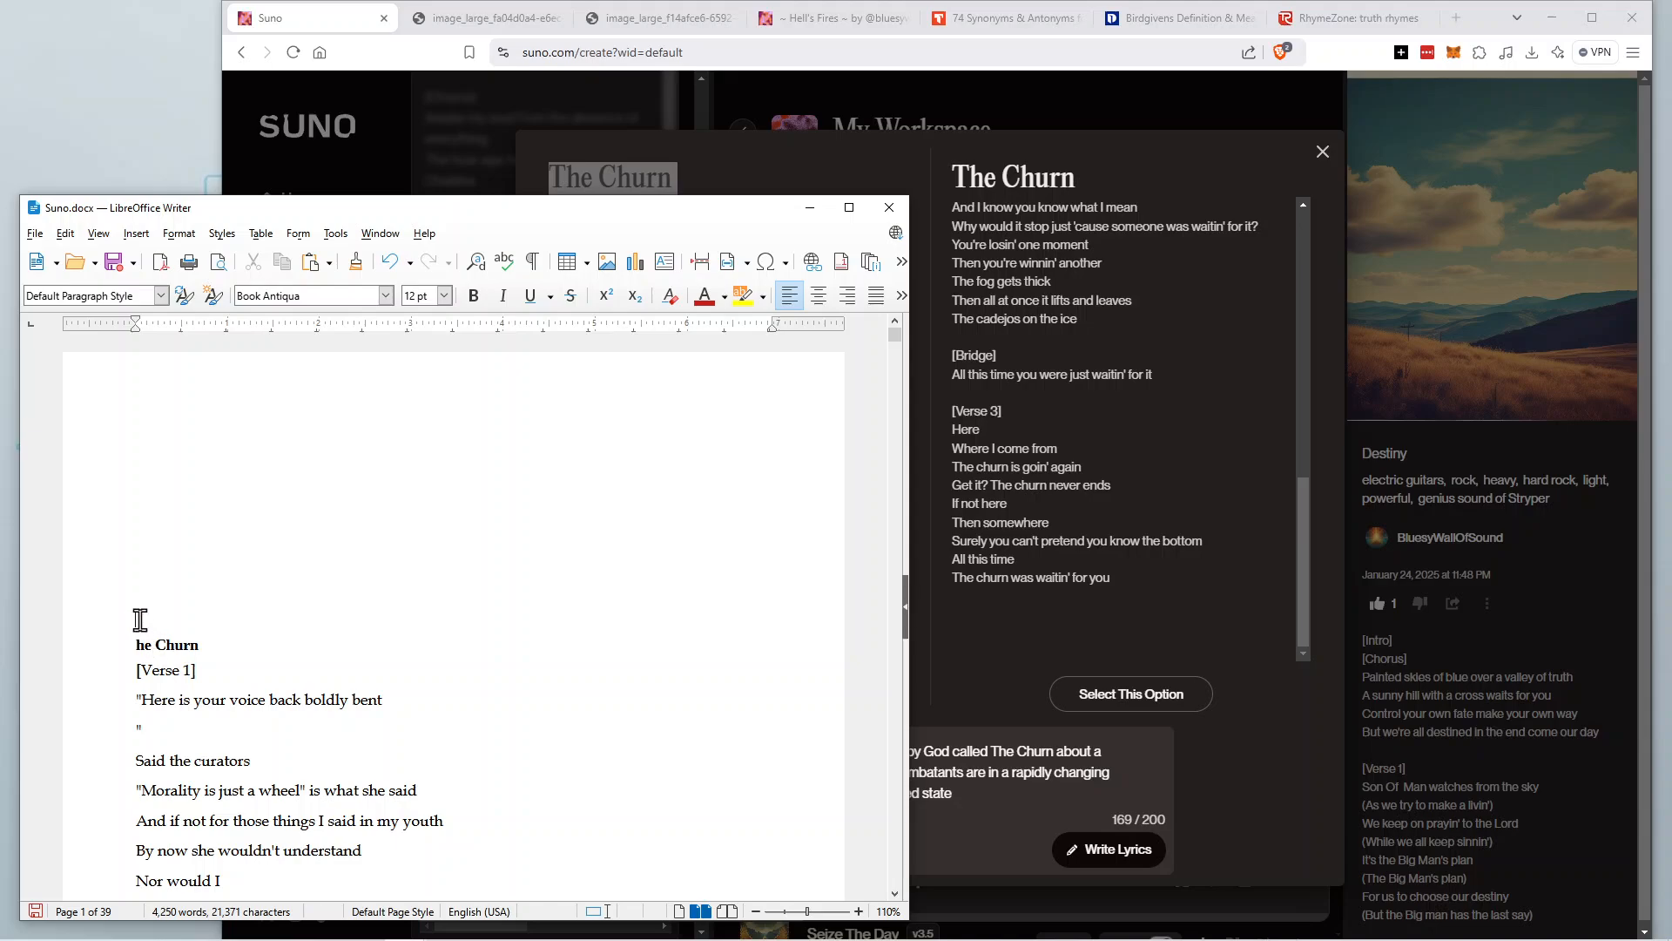
pyautogui.rightClick(161, 615)
pyautogui.click(205, 665)
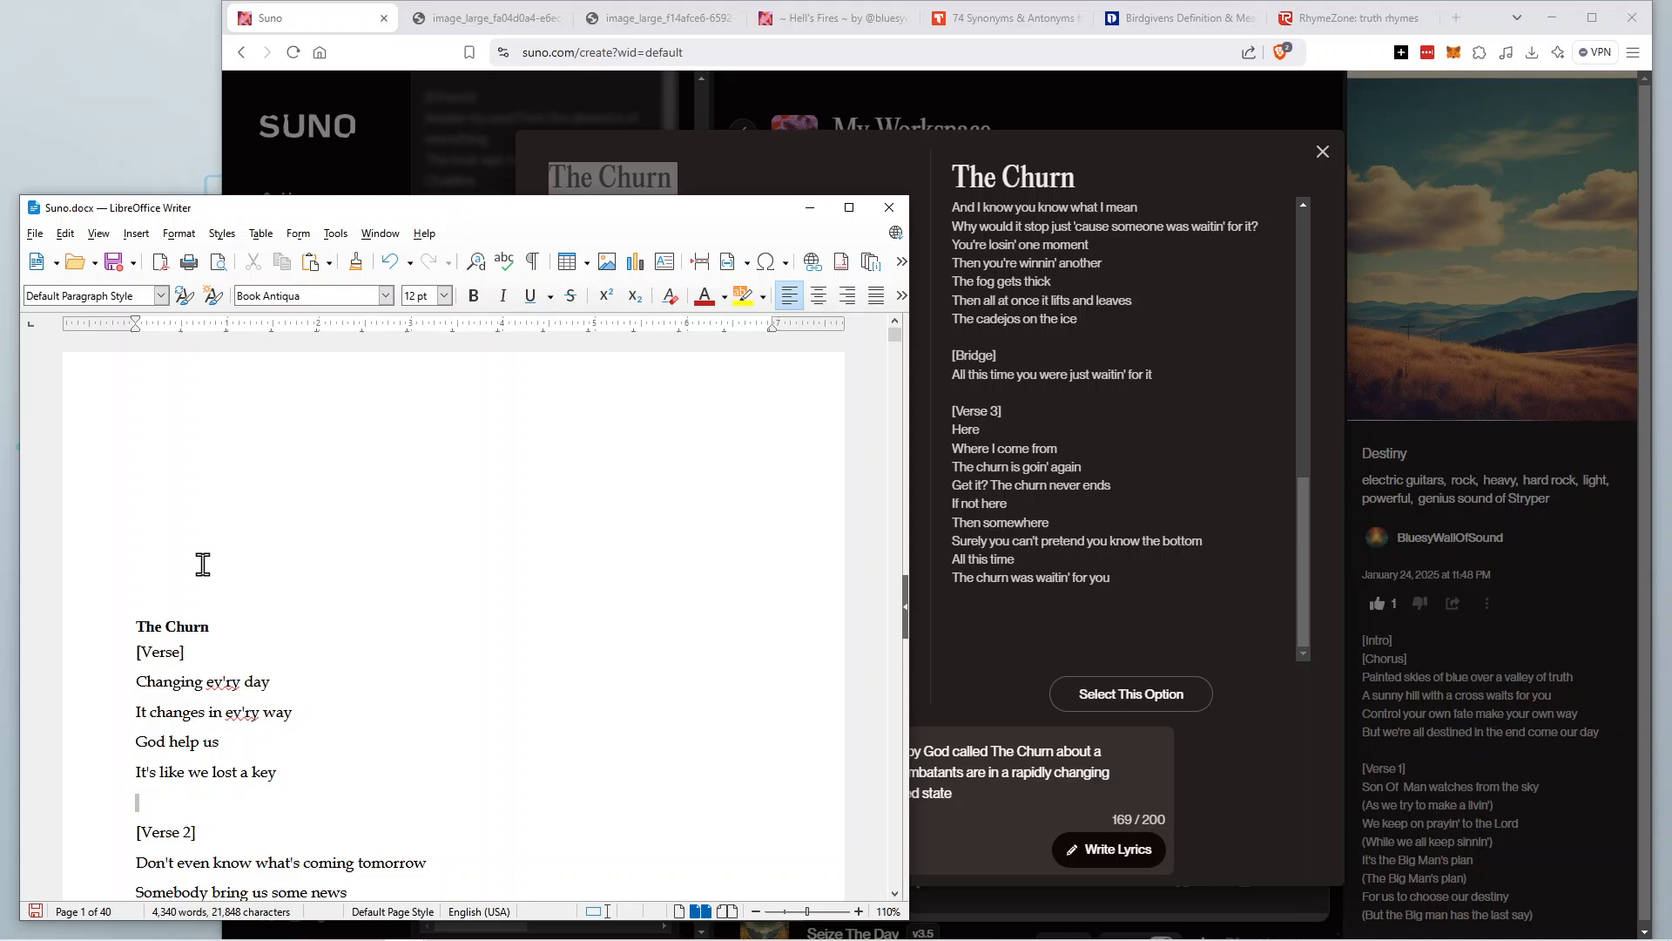
# Add space at the start of Suno.docx, and in Suno generate new lyrics from the same prompt and read the first version.
pyautogui.press('Return')
pyautogui.click(1123, 580)
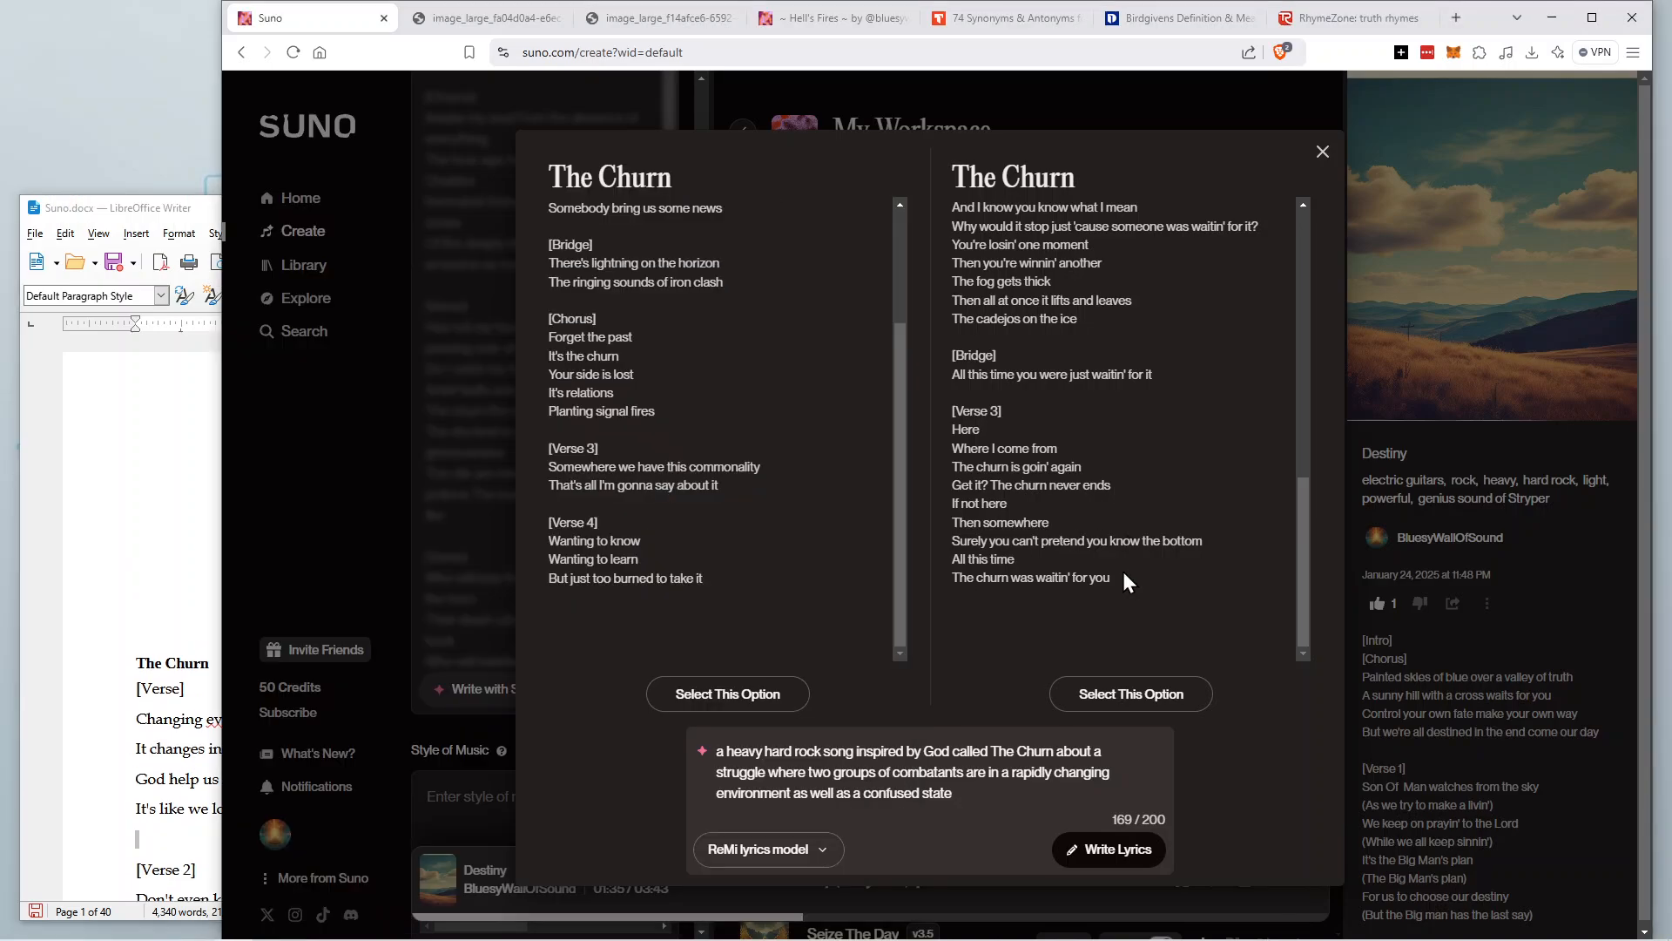
pyautogui.click(1120, 838)
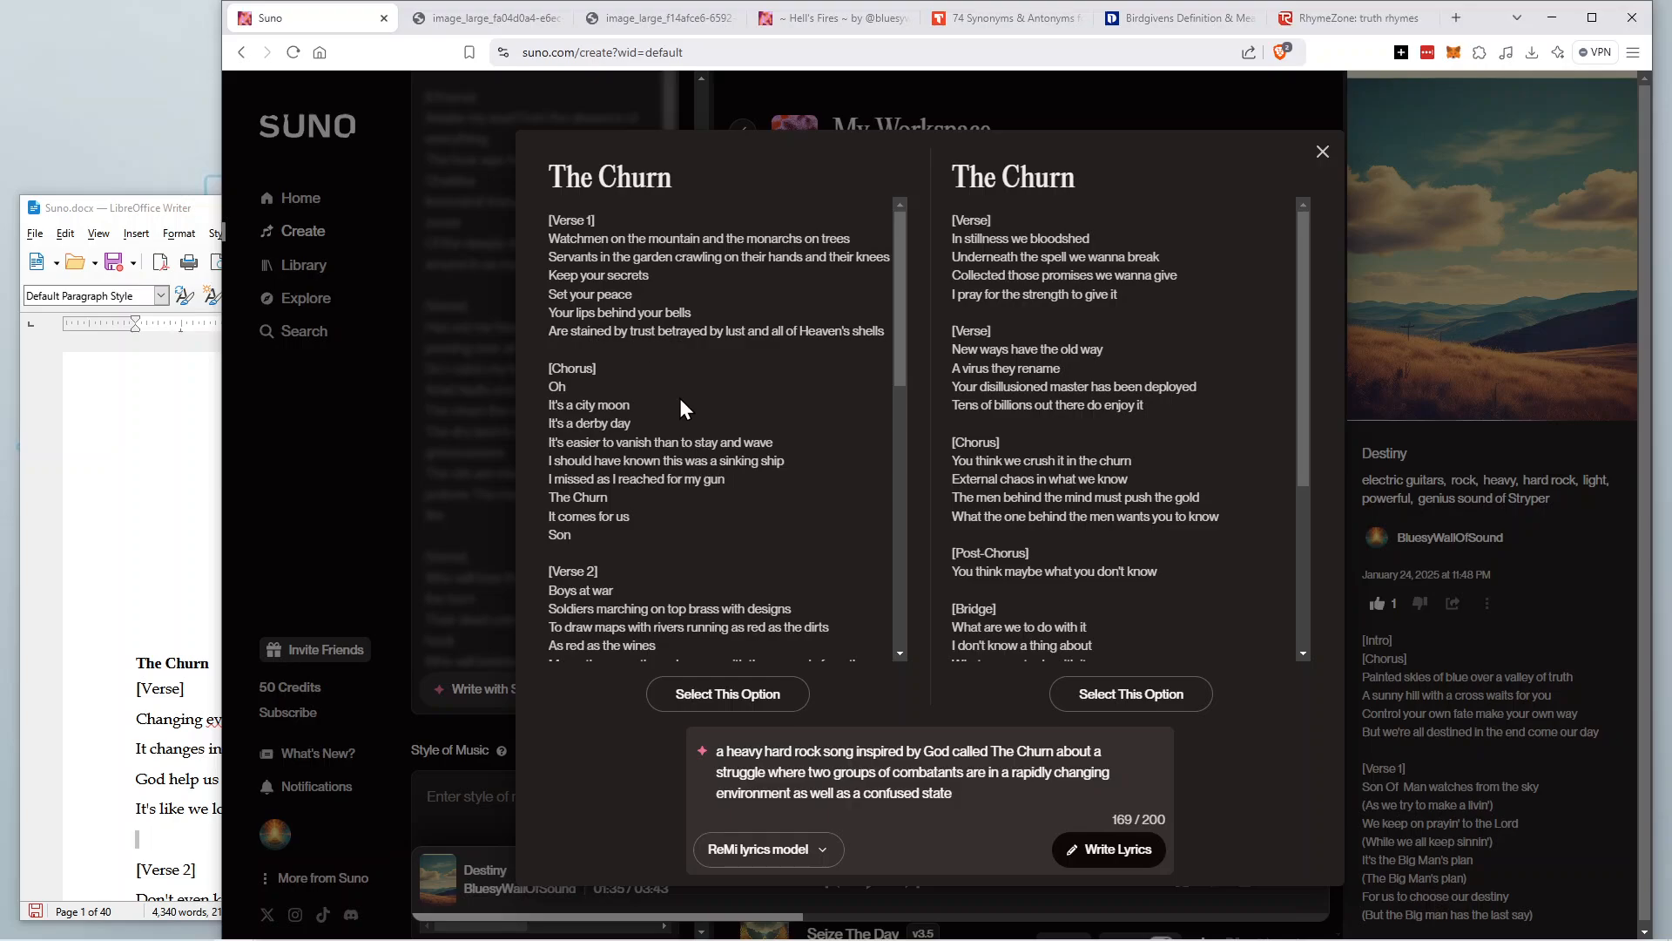
pyautogui.scroll(-3, 680, 405)
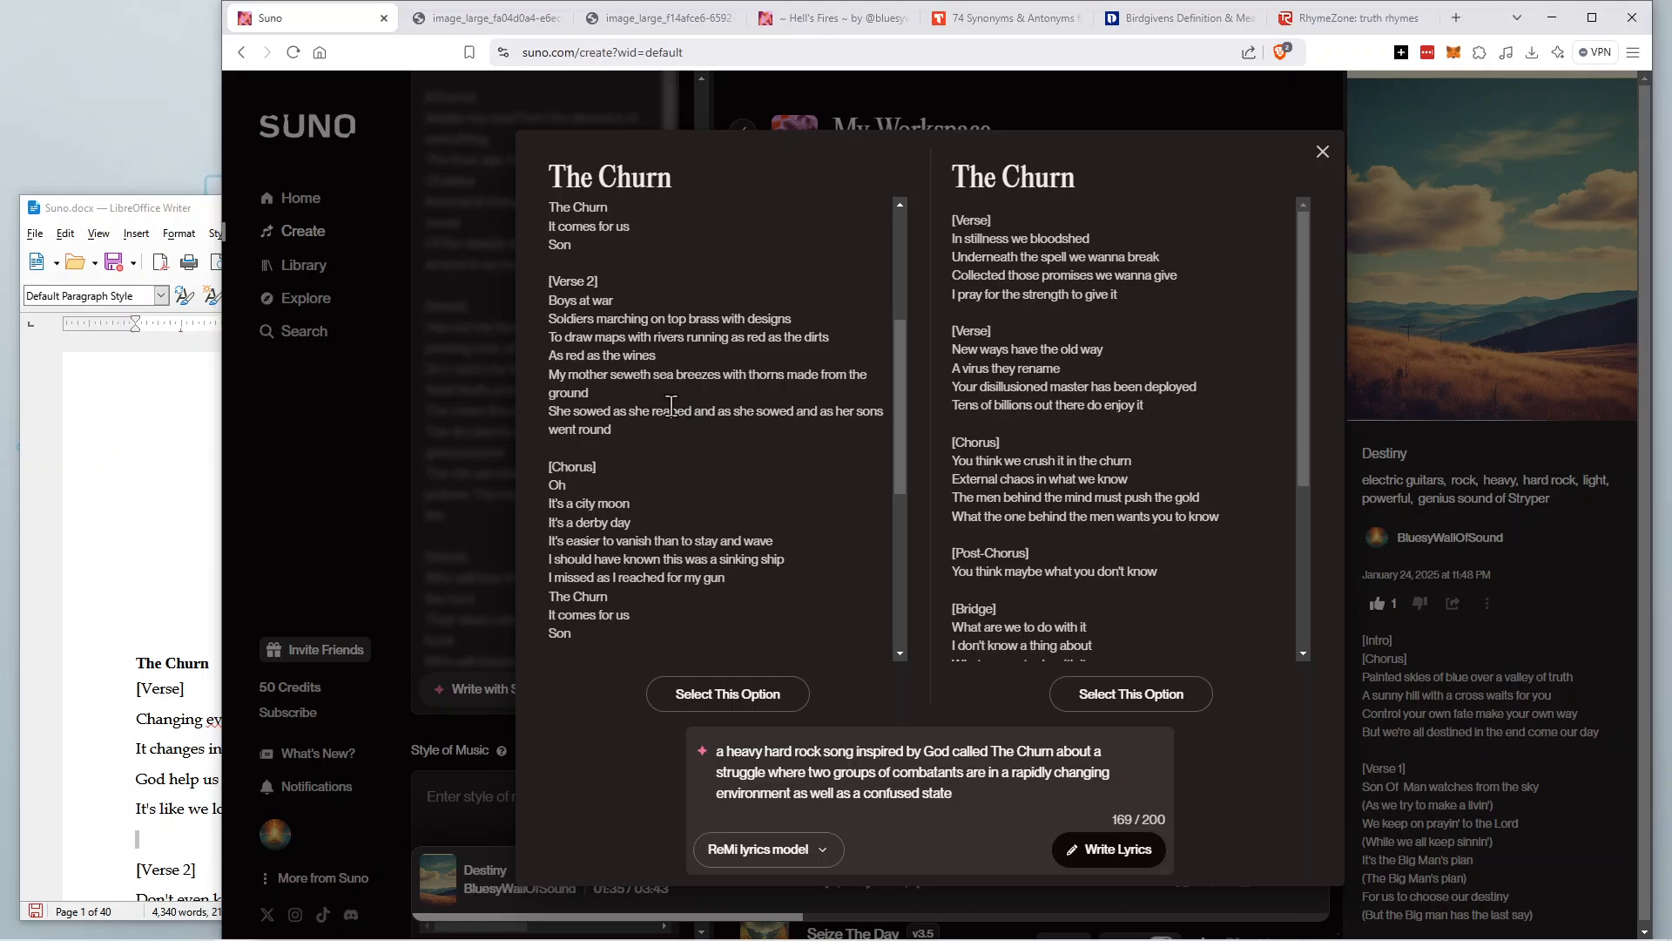
pyautogui.scroll(-3, 674, 406)
pyautogui.scroll(-2, 670, 406)
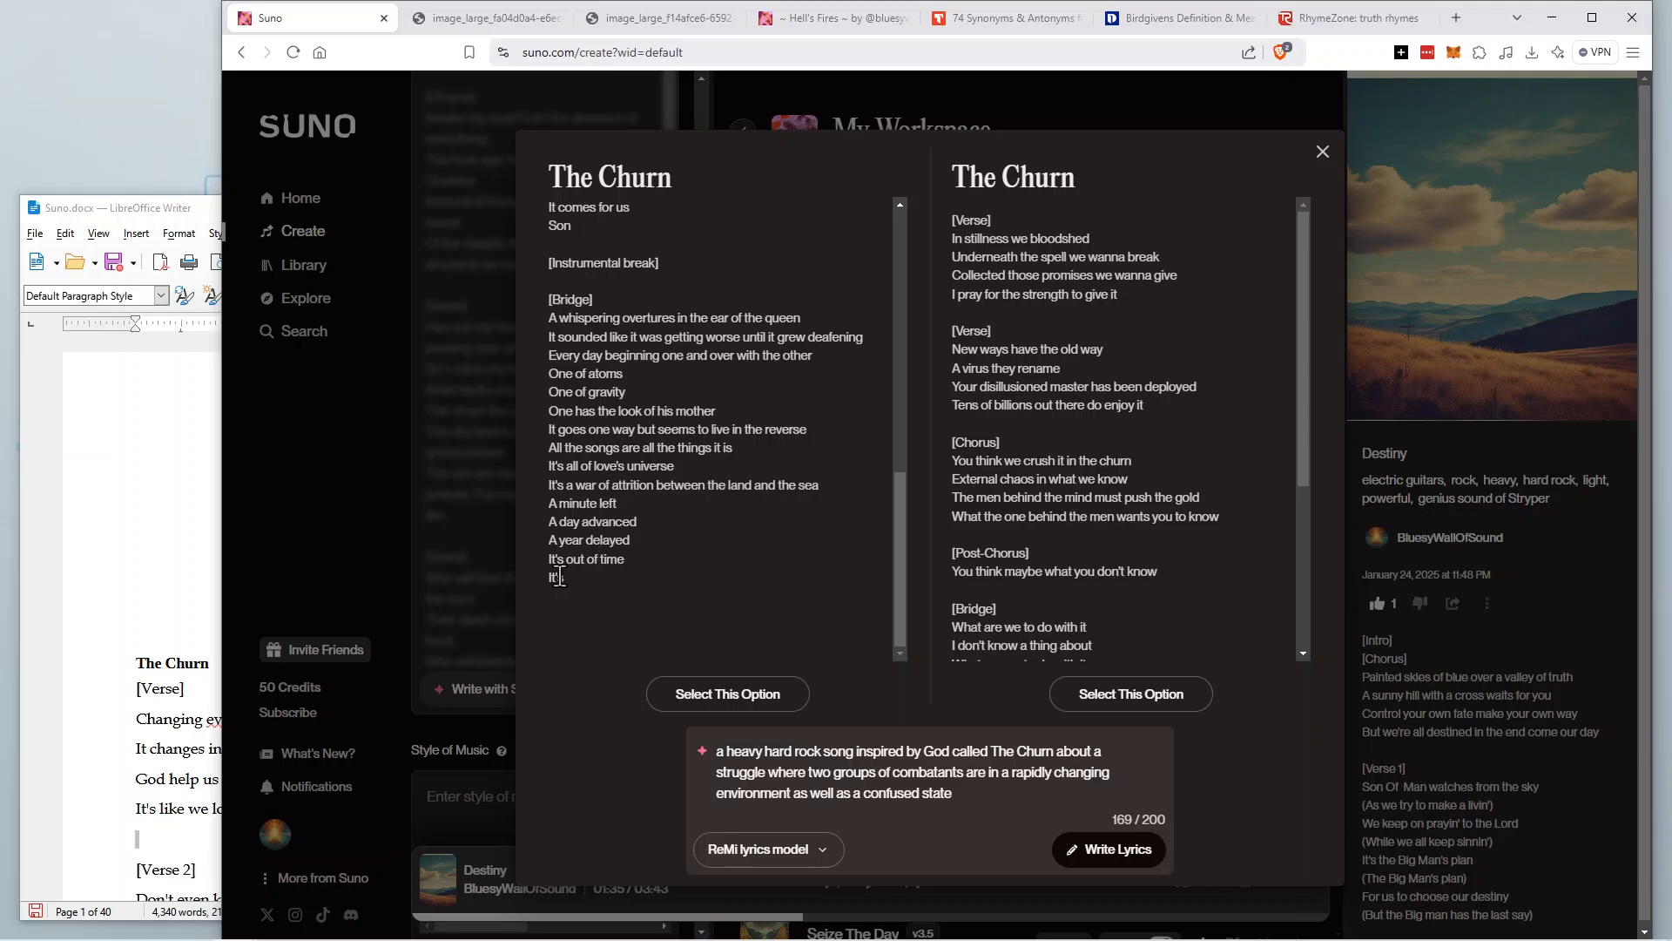
# Copy the first version with its title, beginning "Watchmen on the mountain", and paste it below added blank lines at the start of Suno.docx.
pyautogui.moveTo(574, 573); pyautogui.dragTo(545, 170)
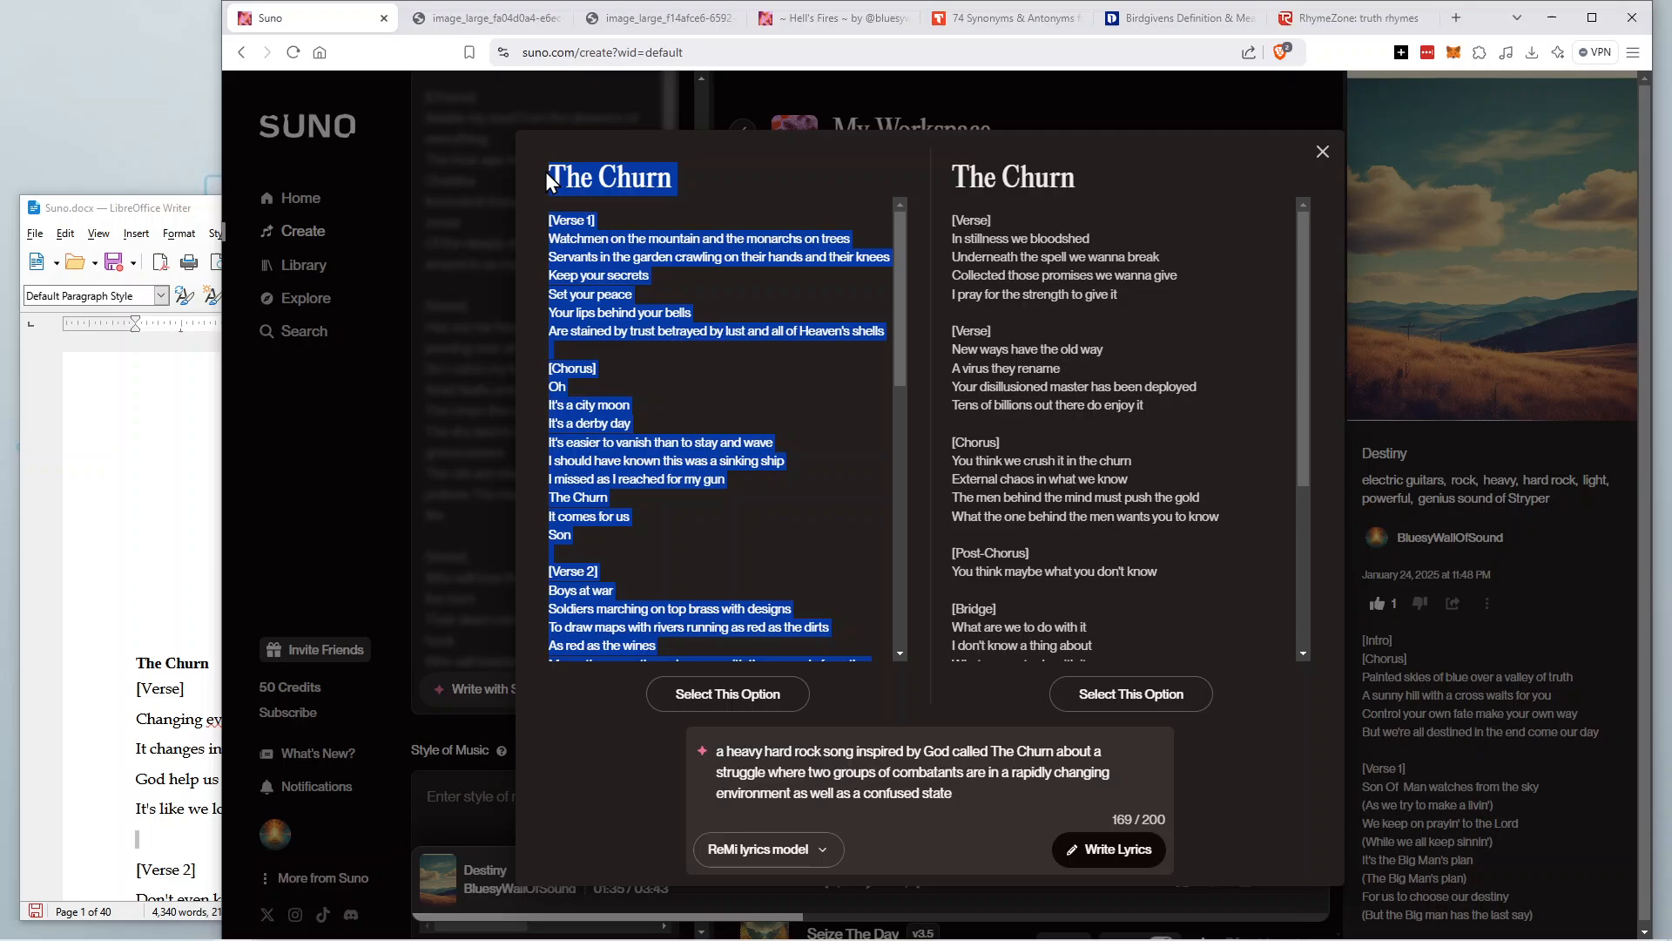
pyautogui.rightClick(566, 250)
pyautogui.click(617, 266)
pyautogui.click(160, 213)
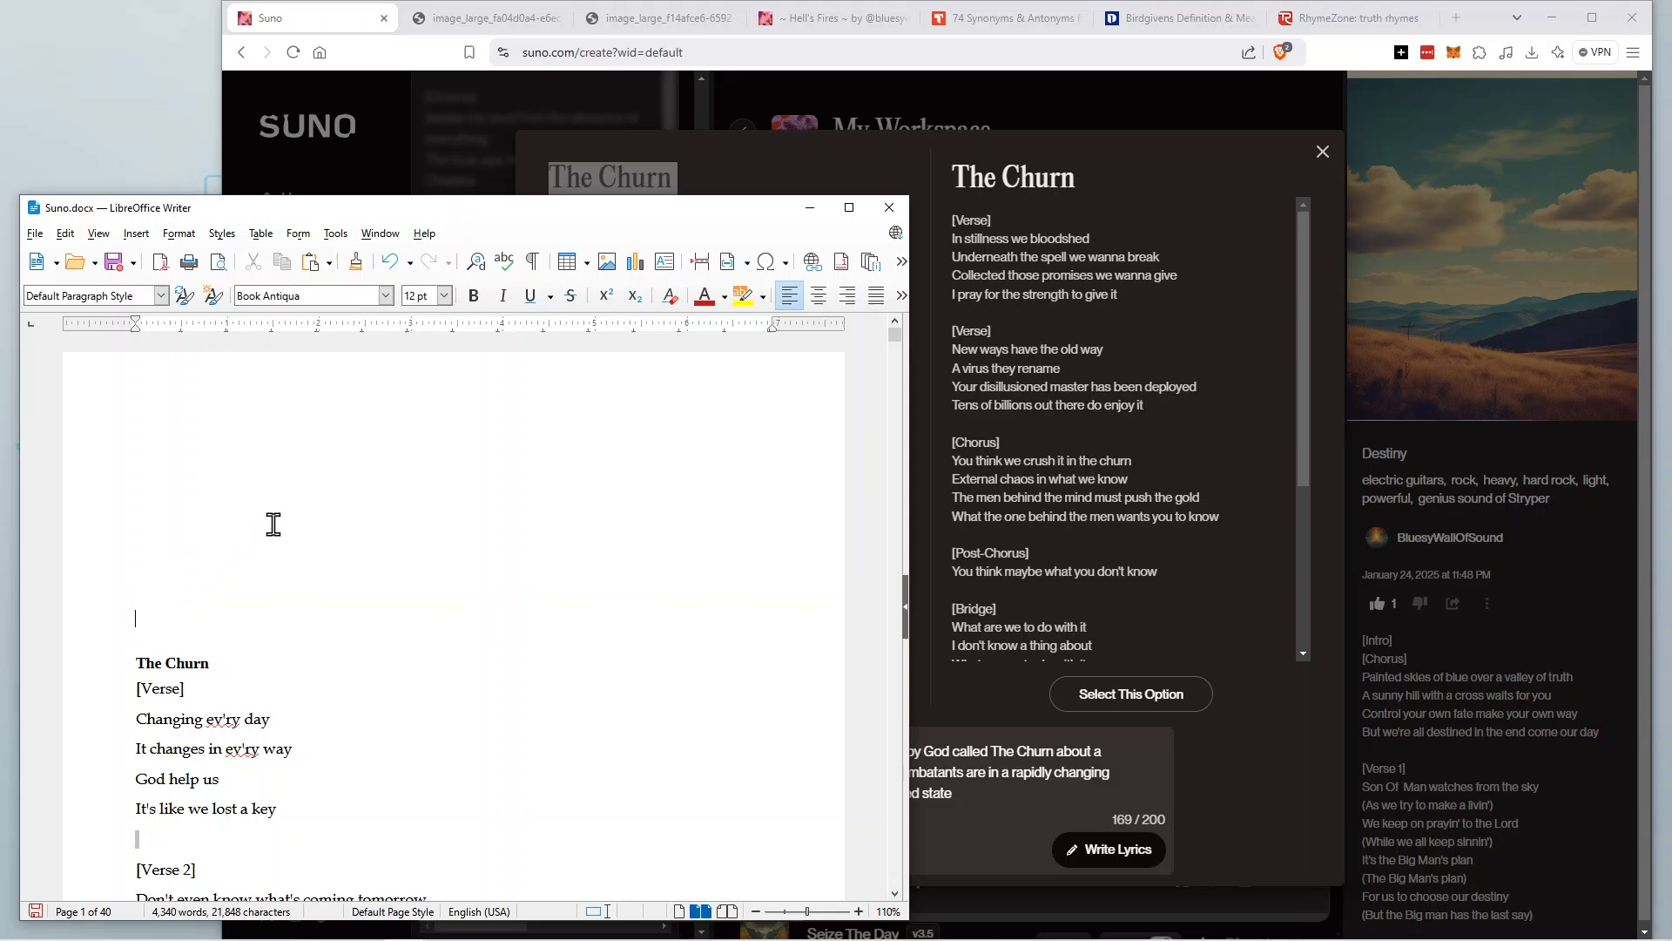
pyautogui.press('Return')
pyautogui.press('Return')
pyautogui.press('Return')
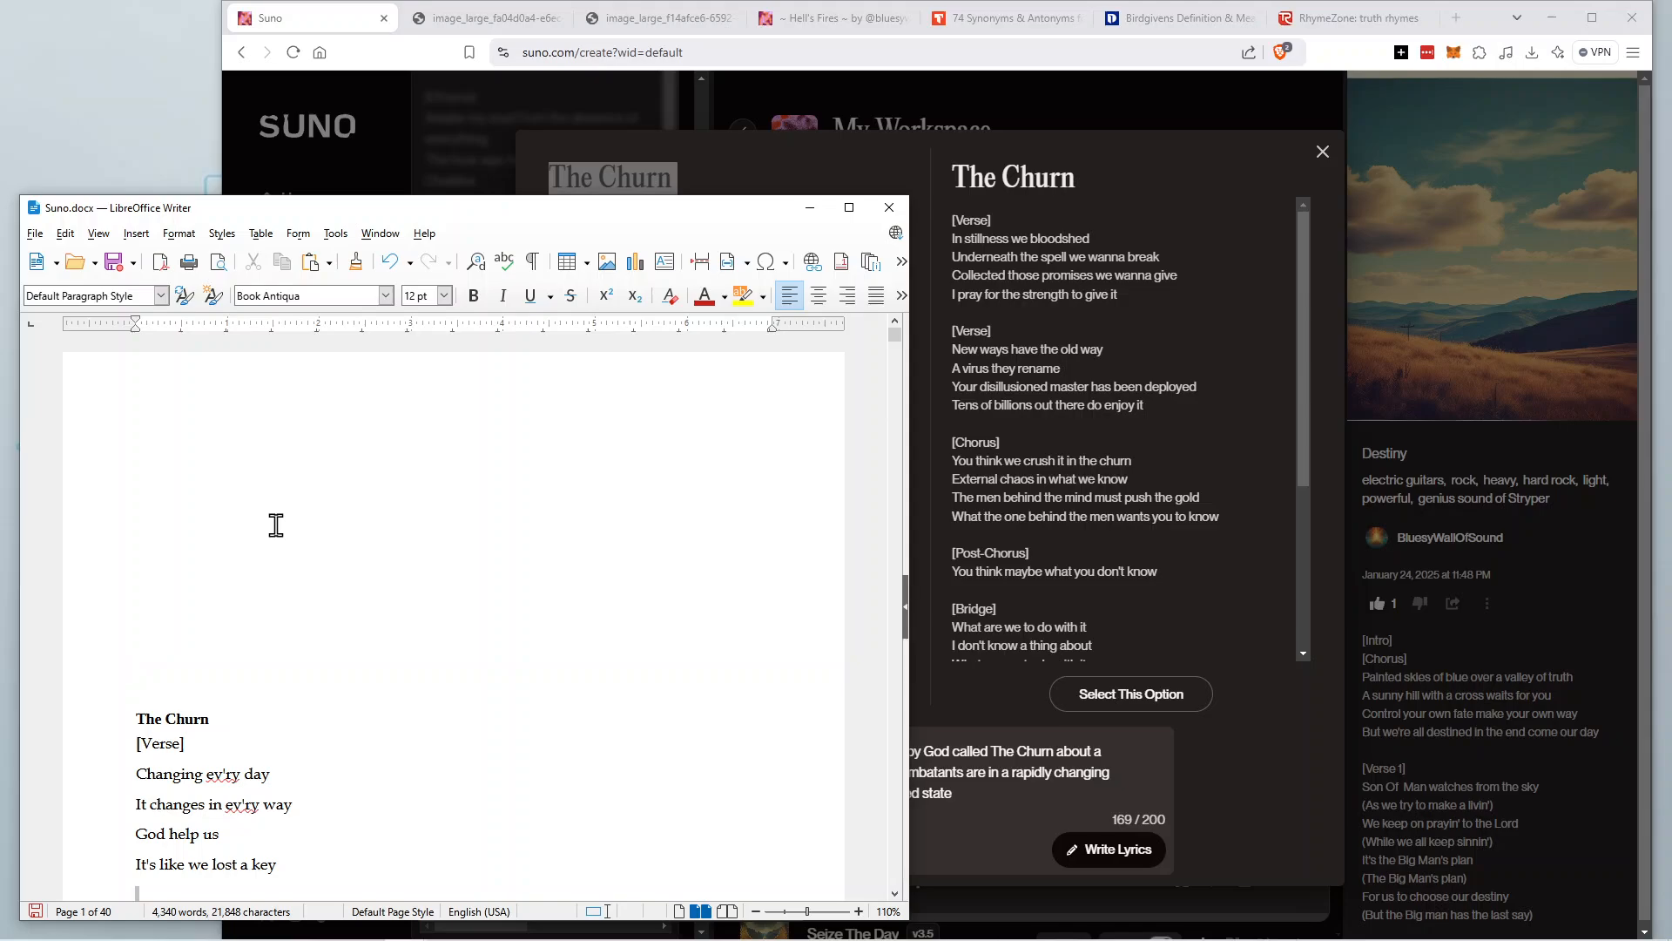
pyautogui.hotkey('ctrl', 'v')
pyautogui.scroll(15, 262, 625)
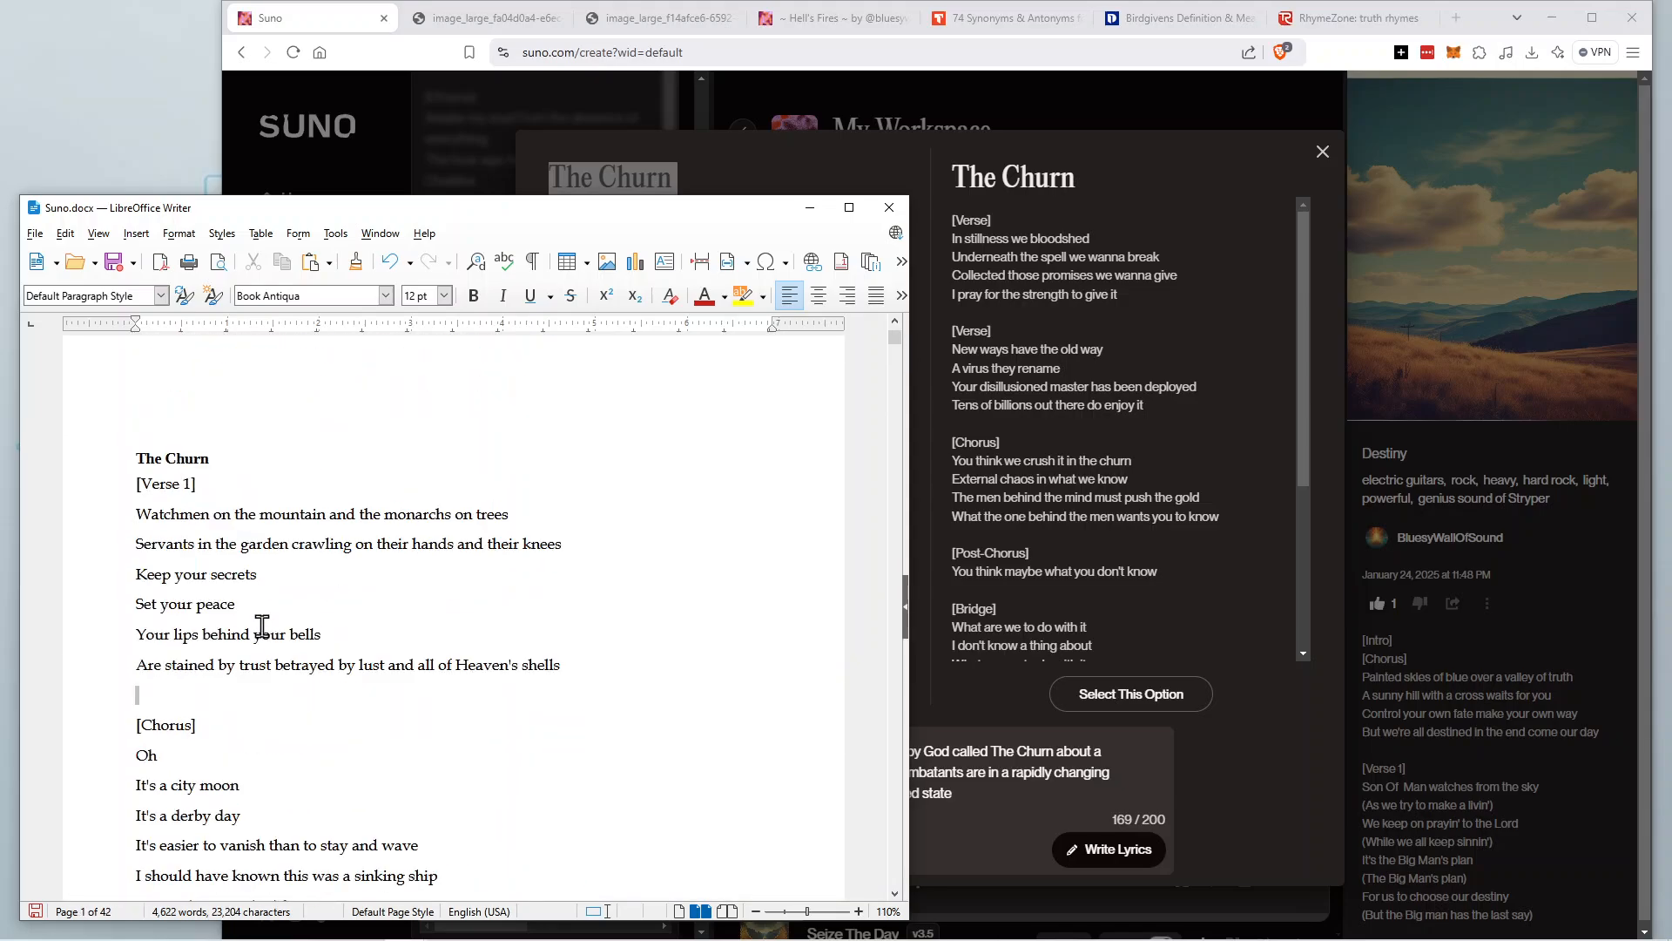
pyautogui.scroll(4, 262, 625)
# Read Suno's second version, beginning "In stillness we bloodshed", and copy it with its title above the other lyrics in Suno.docx.
pyautogui.click(1078, 337)
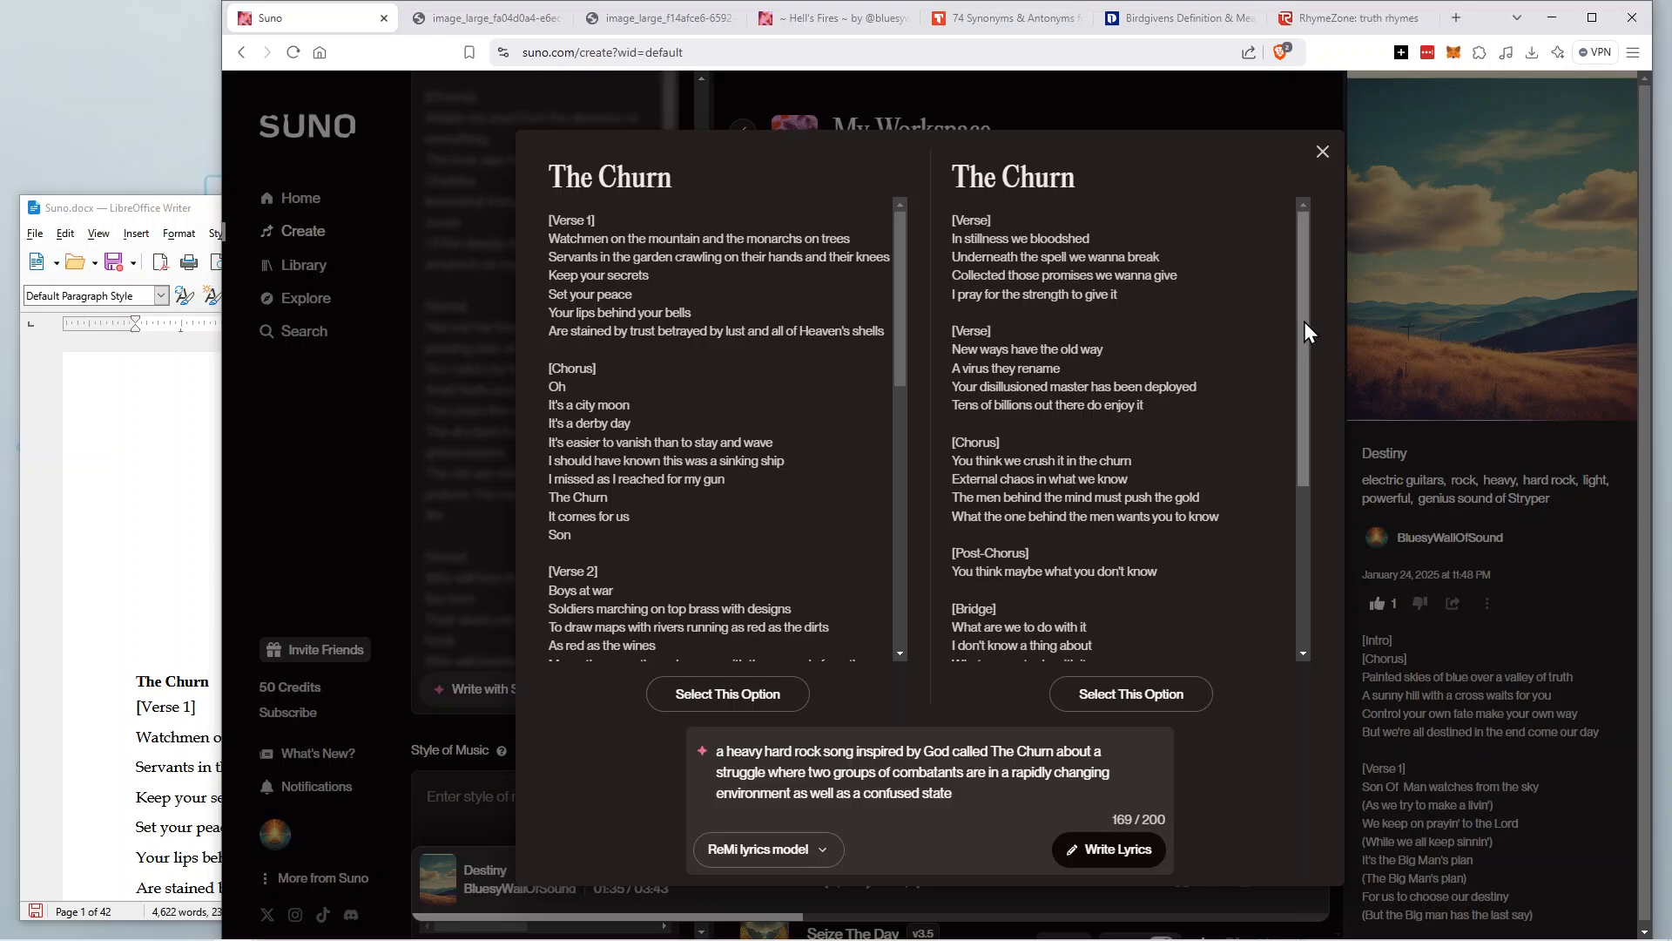
pyautogui.moveTo(1304, 322); pyautogui.dragTo(1300, 429)
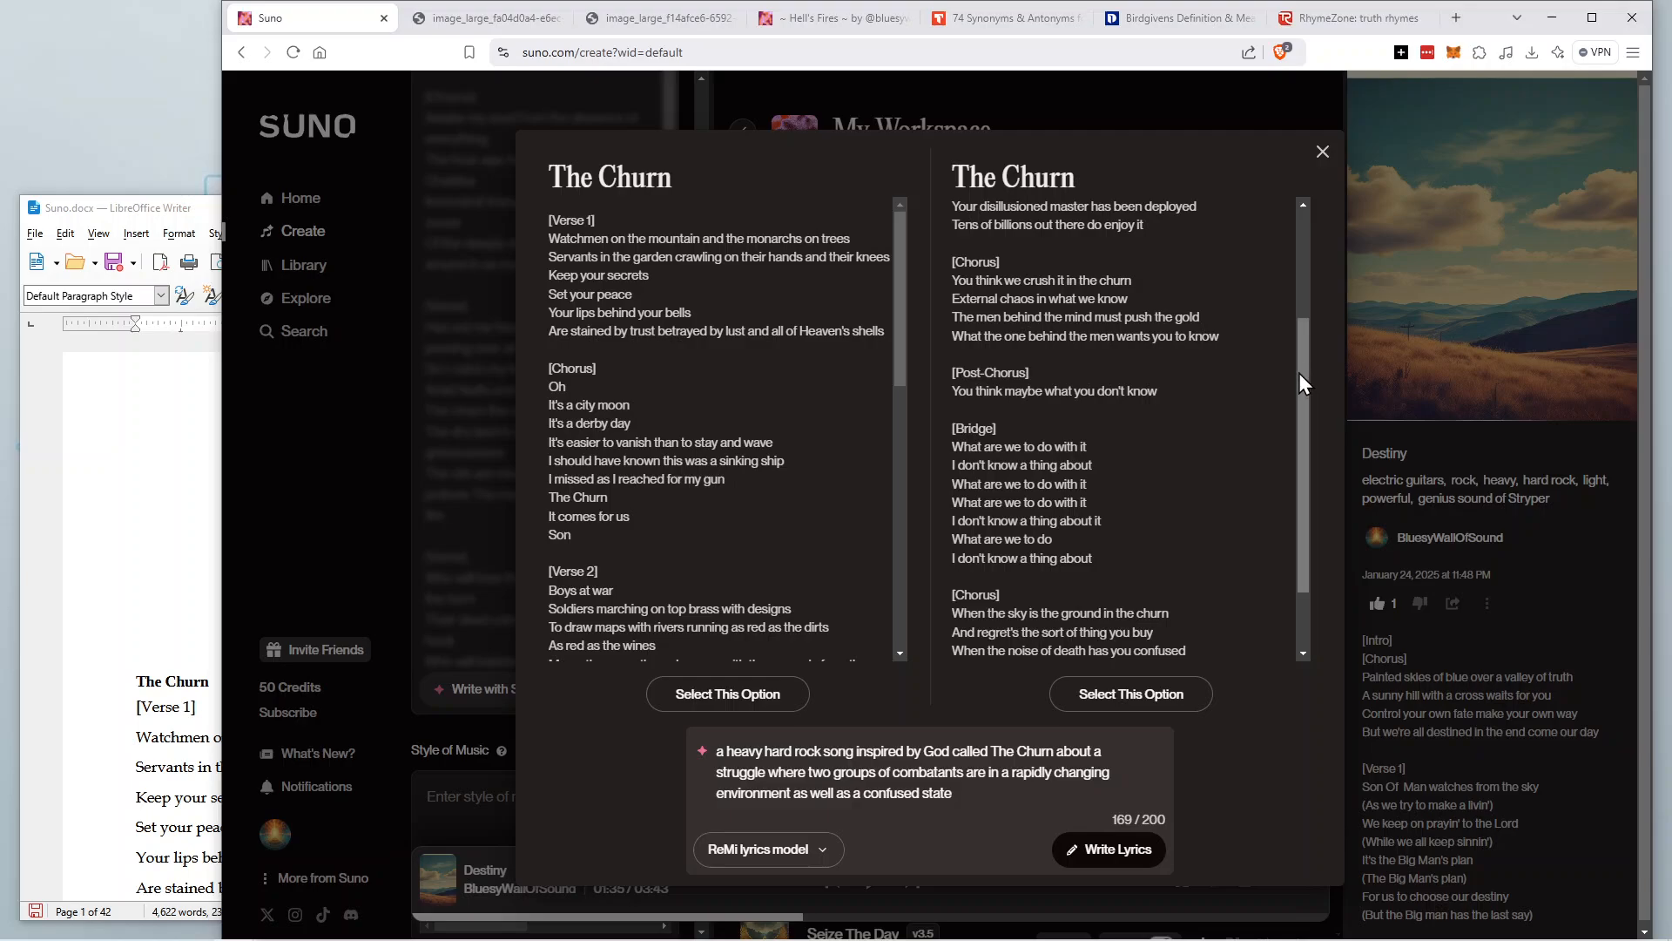
pyautogui.moveTo(1298, 373); pyautogui.dragTo(1301, 430)
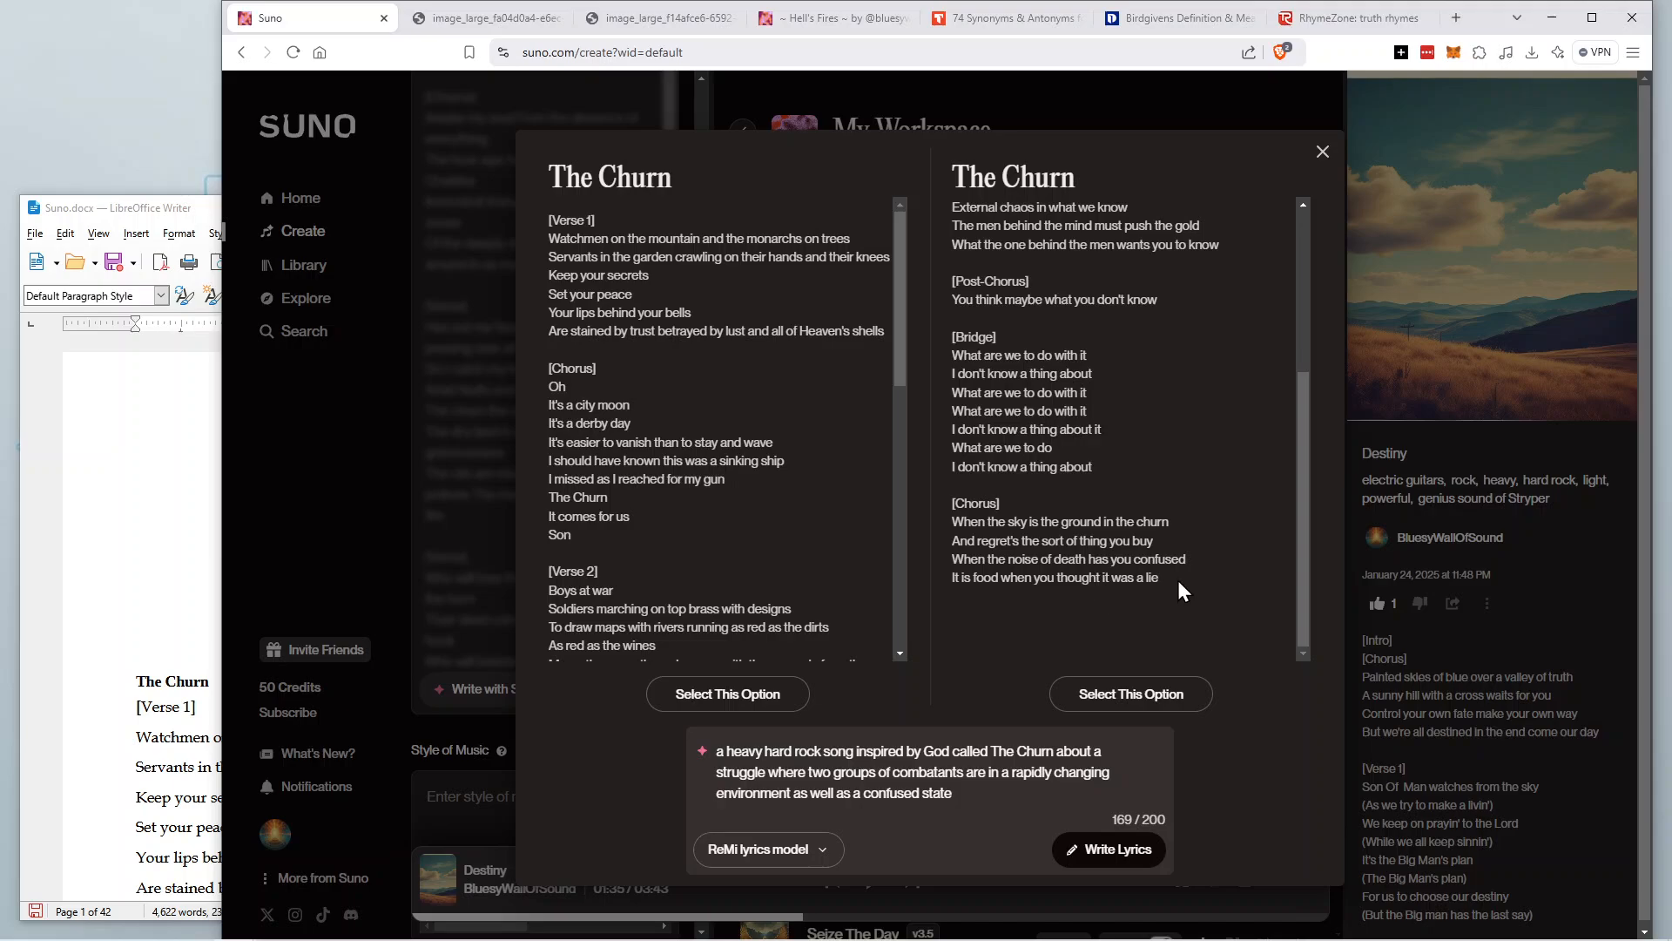
pyautogui.moveTo(1177, 580); pyautogui.dragTo(949, 170)
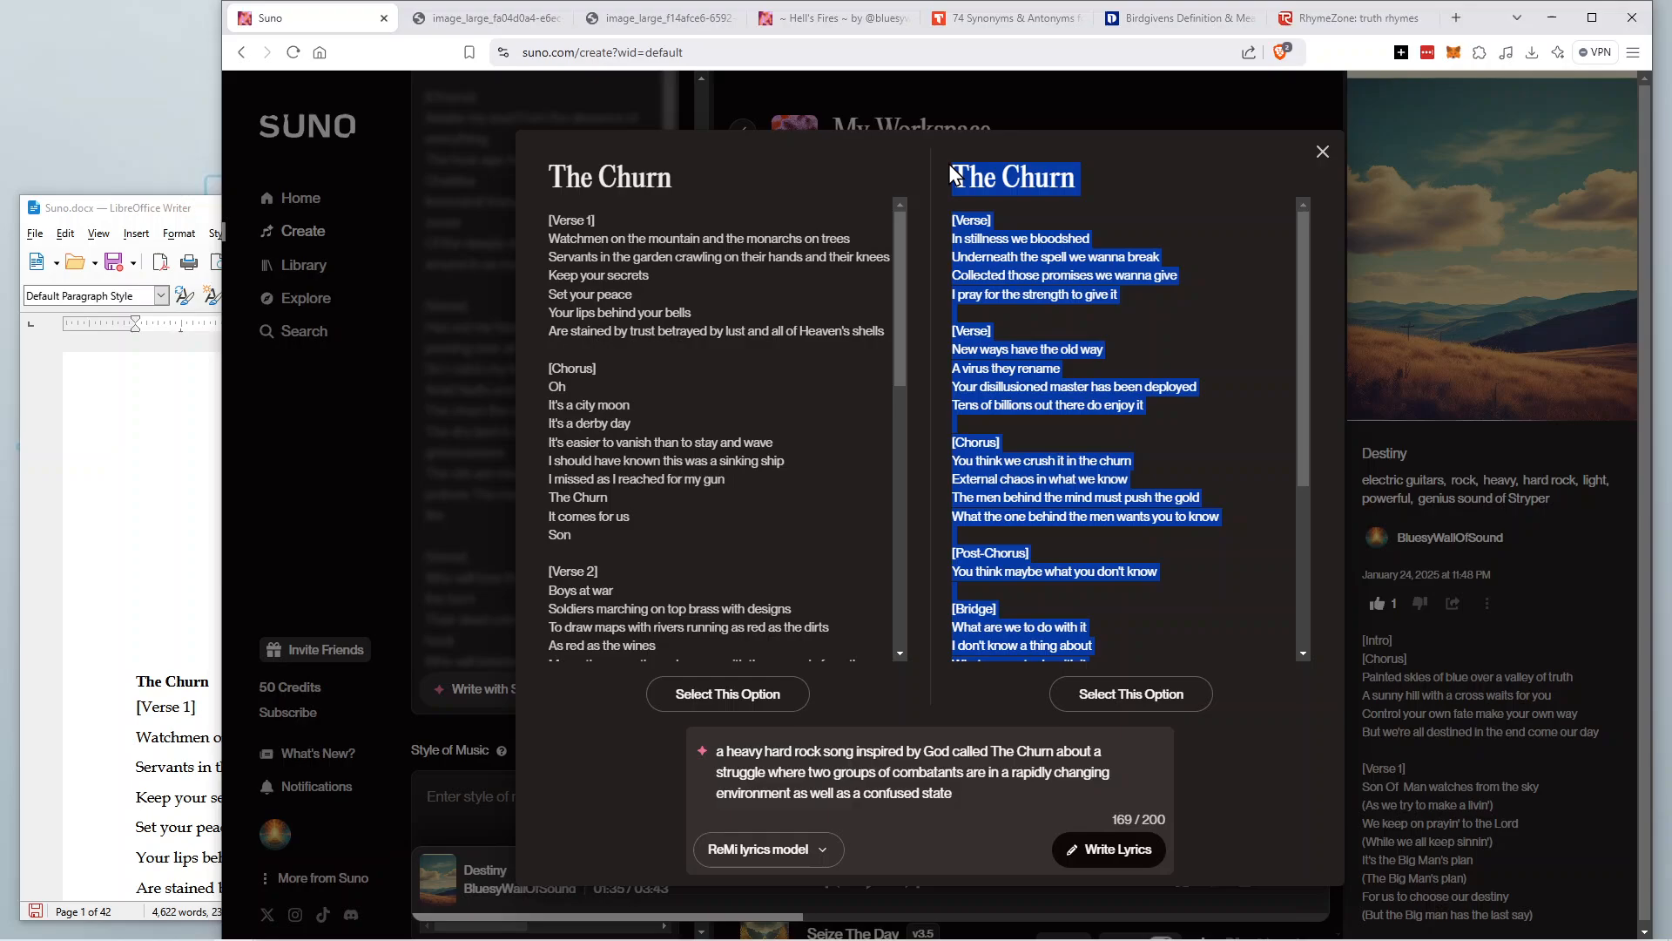
pyautogui.rightClick(971, 281)
pyautogui.click(1013, 306)
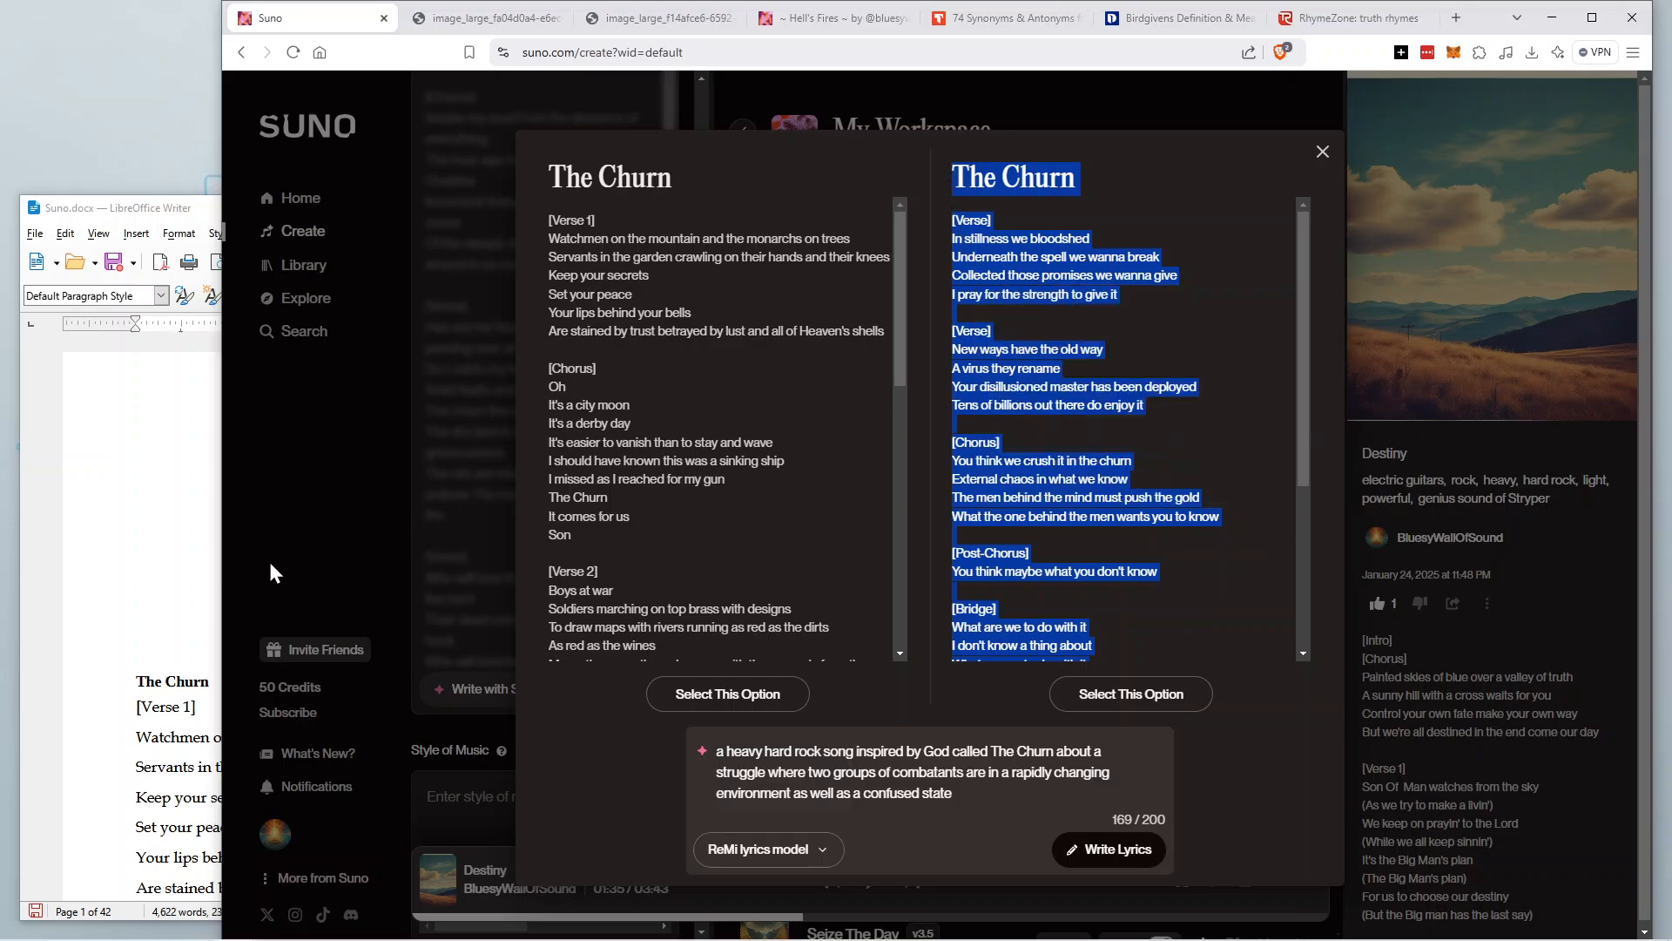
pyautogui.click(152, 633)
pyautogui.rightClick(185, 643)
pyautogui.click(223, 701)
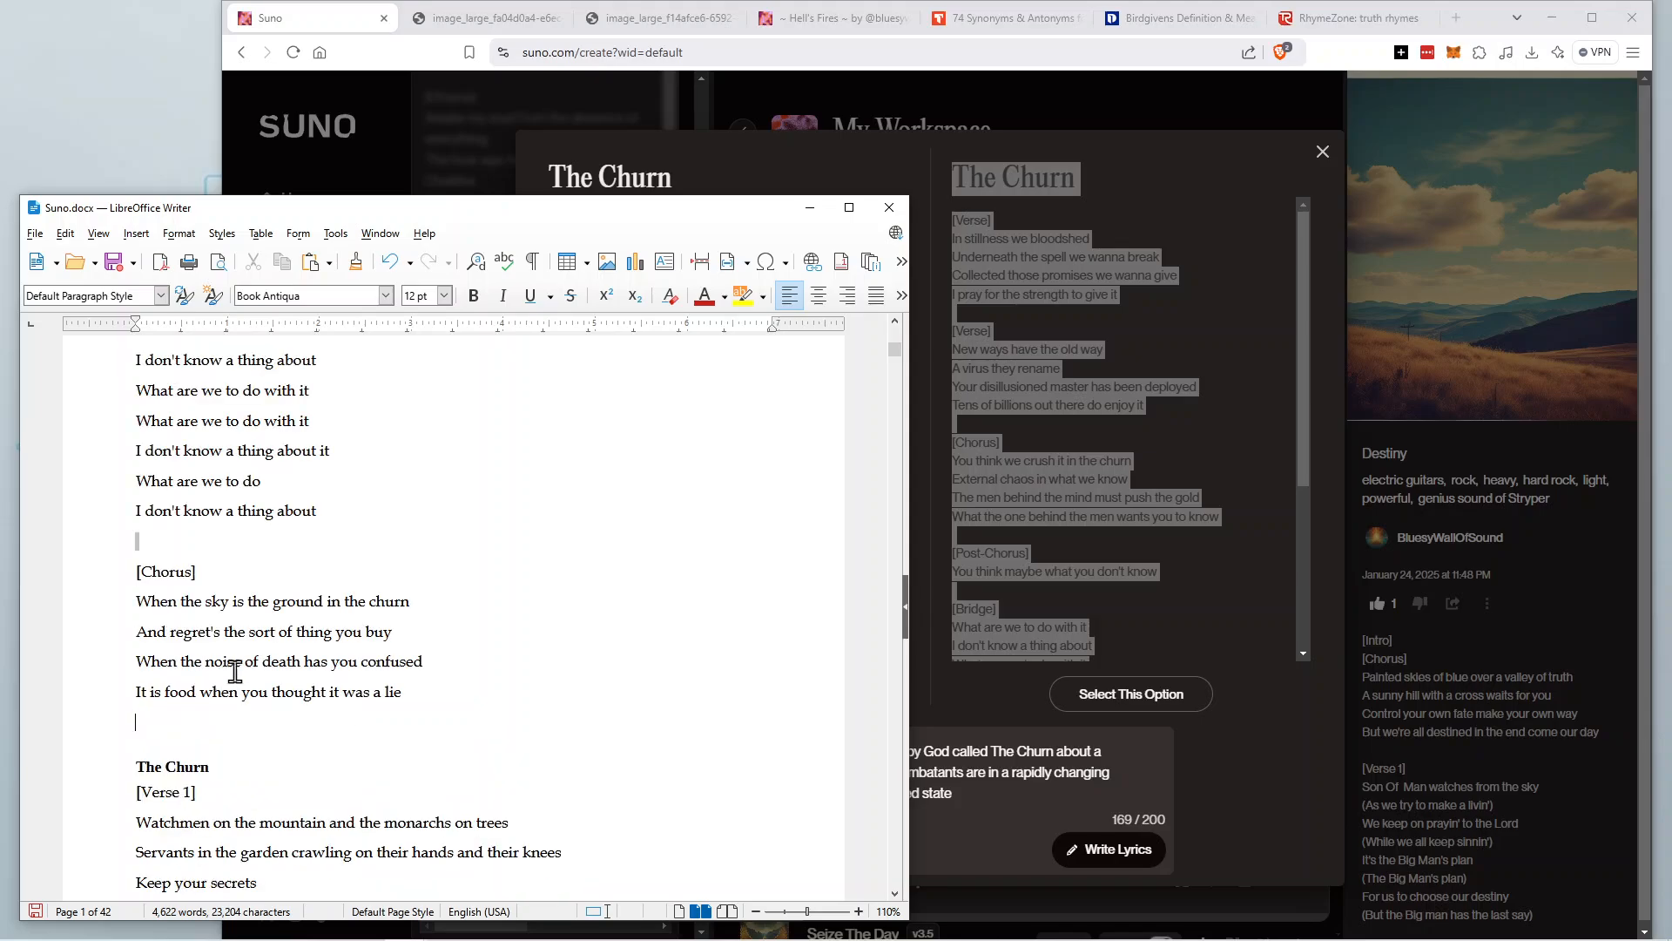
# In Suno, select the "Watchmen on the mountain" version as the song's lyrics and look over the filled-in song form.
pyautogui.click(1080, 428)
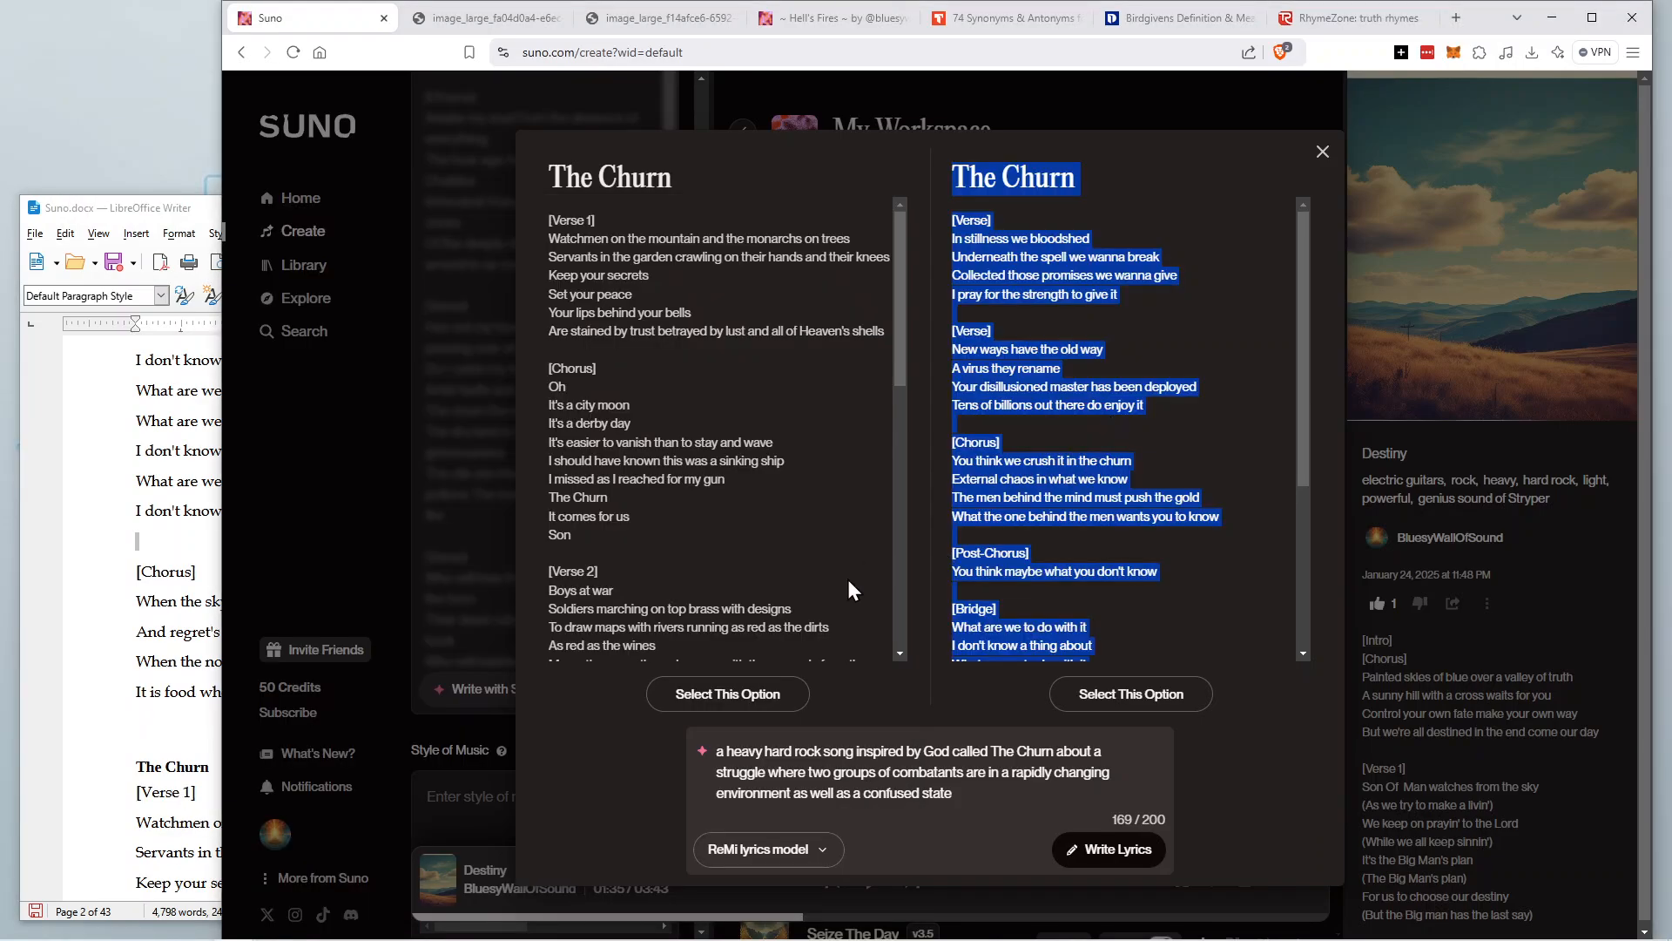
pyautogui.click(722, 696)
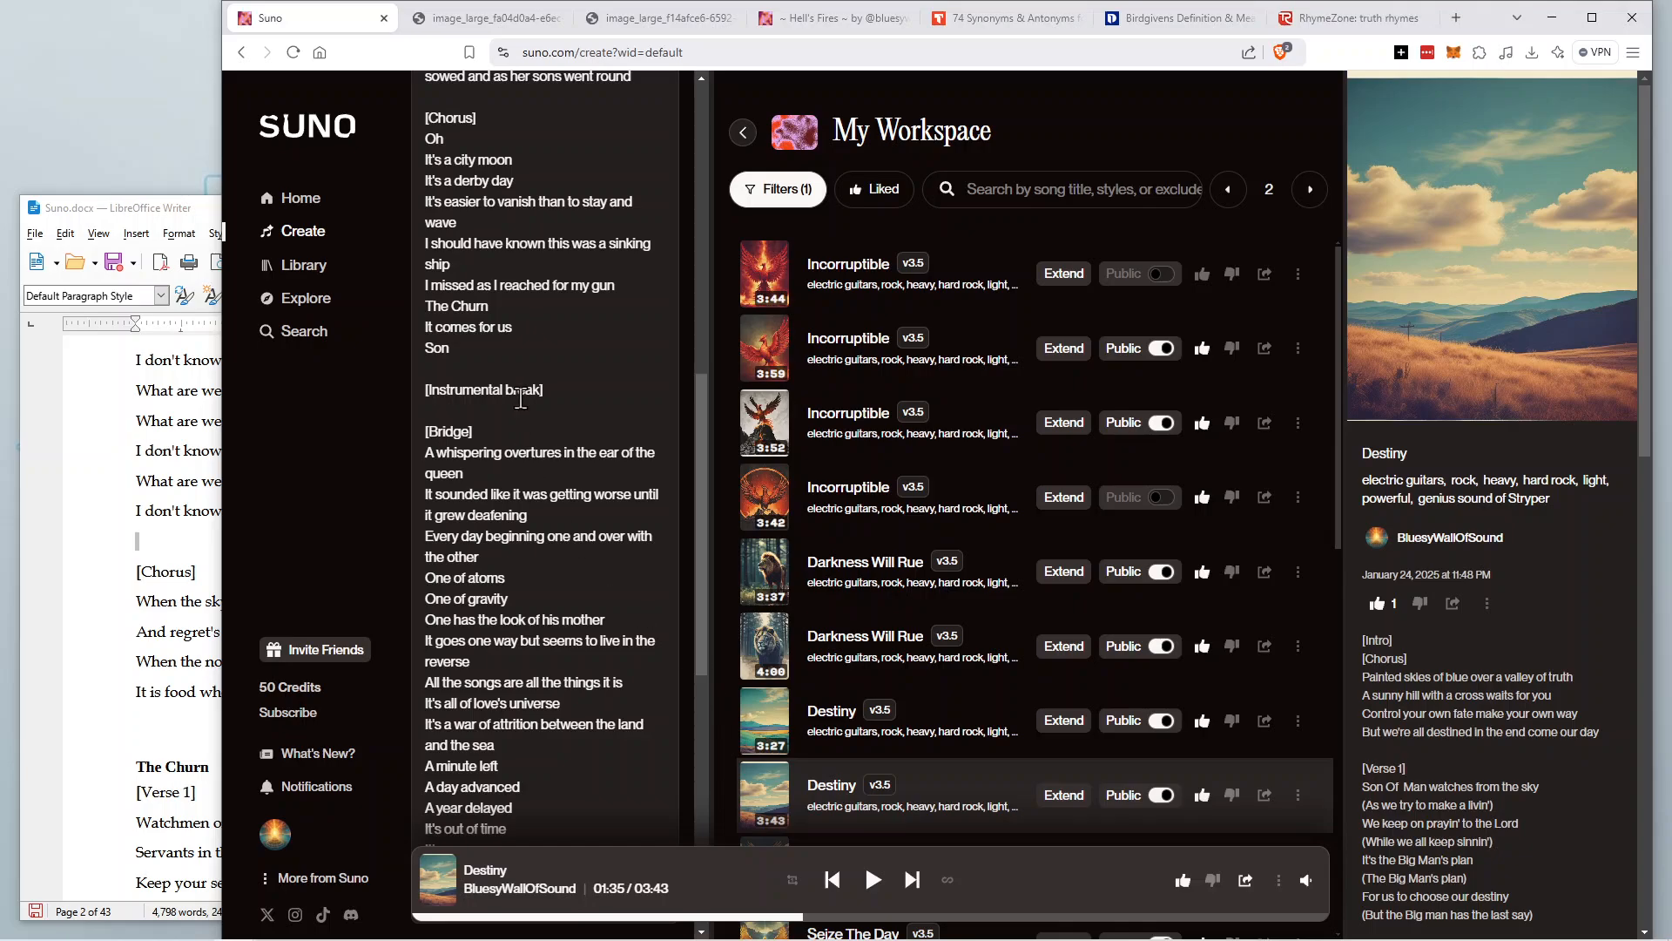
pyautogui.scroll(8, 499, 502)
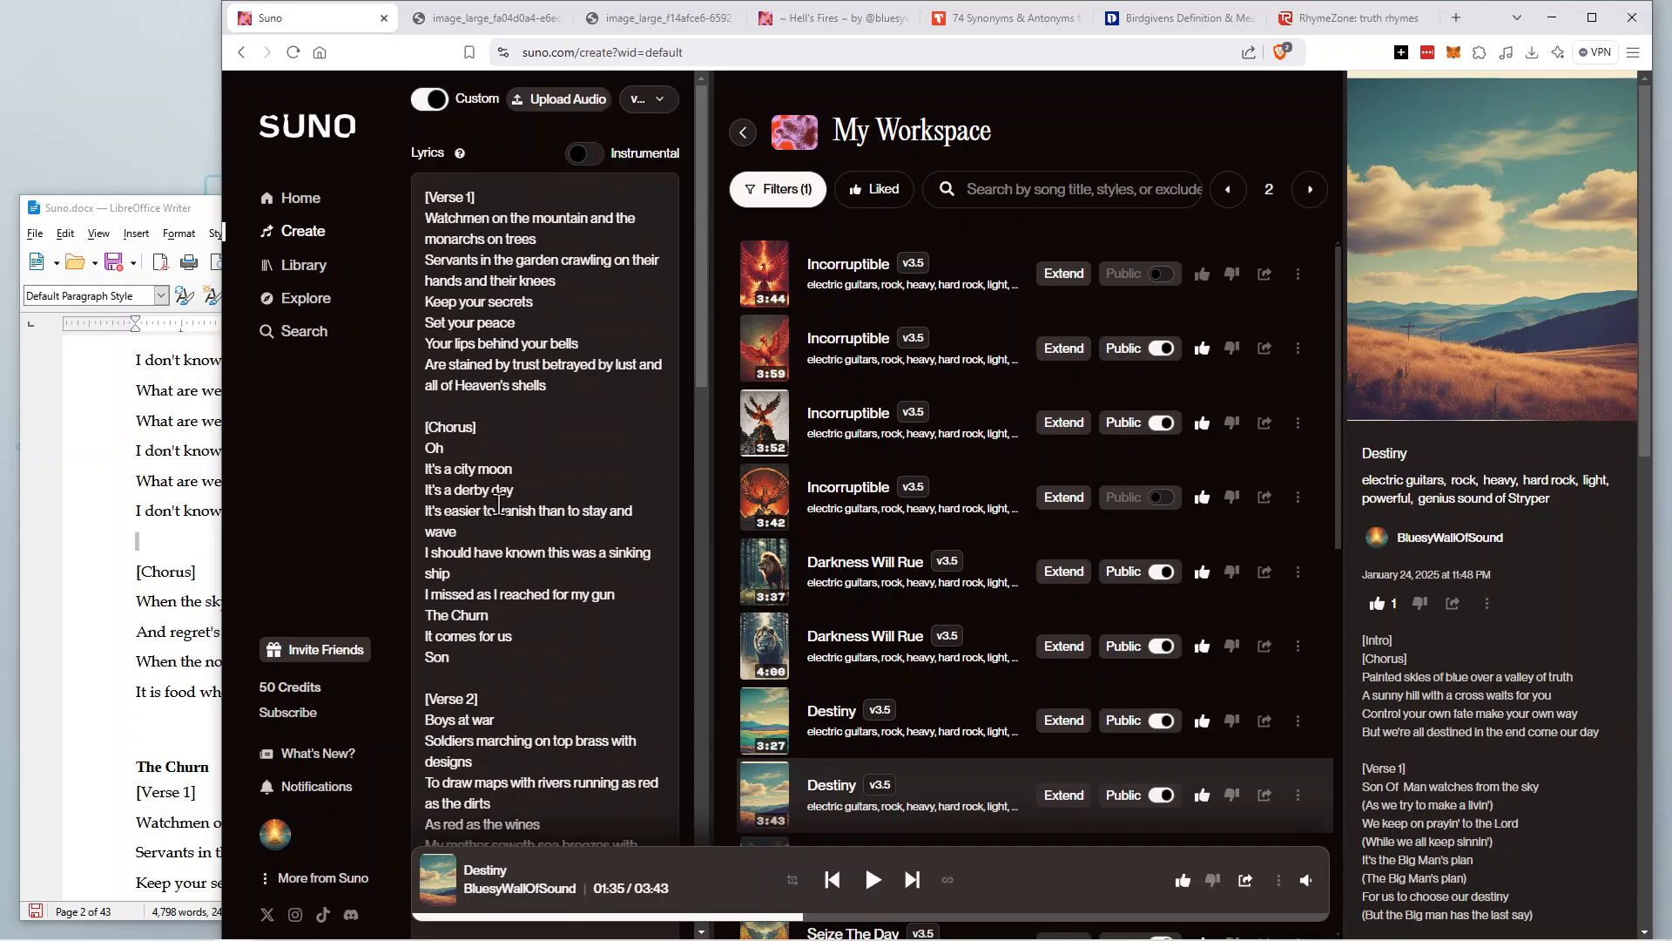
pyautogui.scroll(-14, 504, 492)
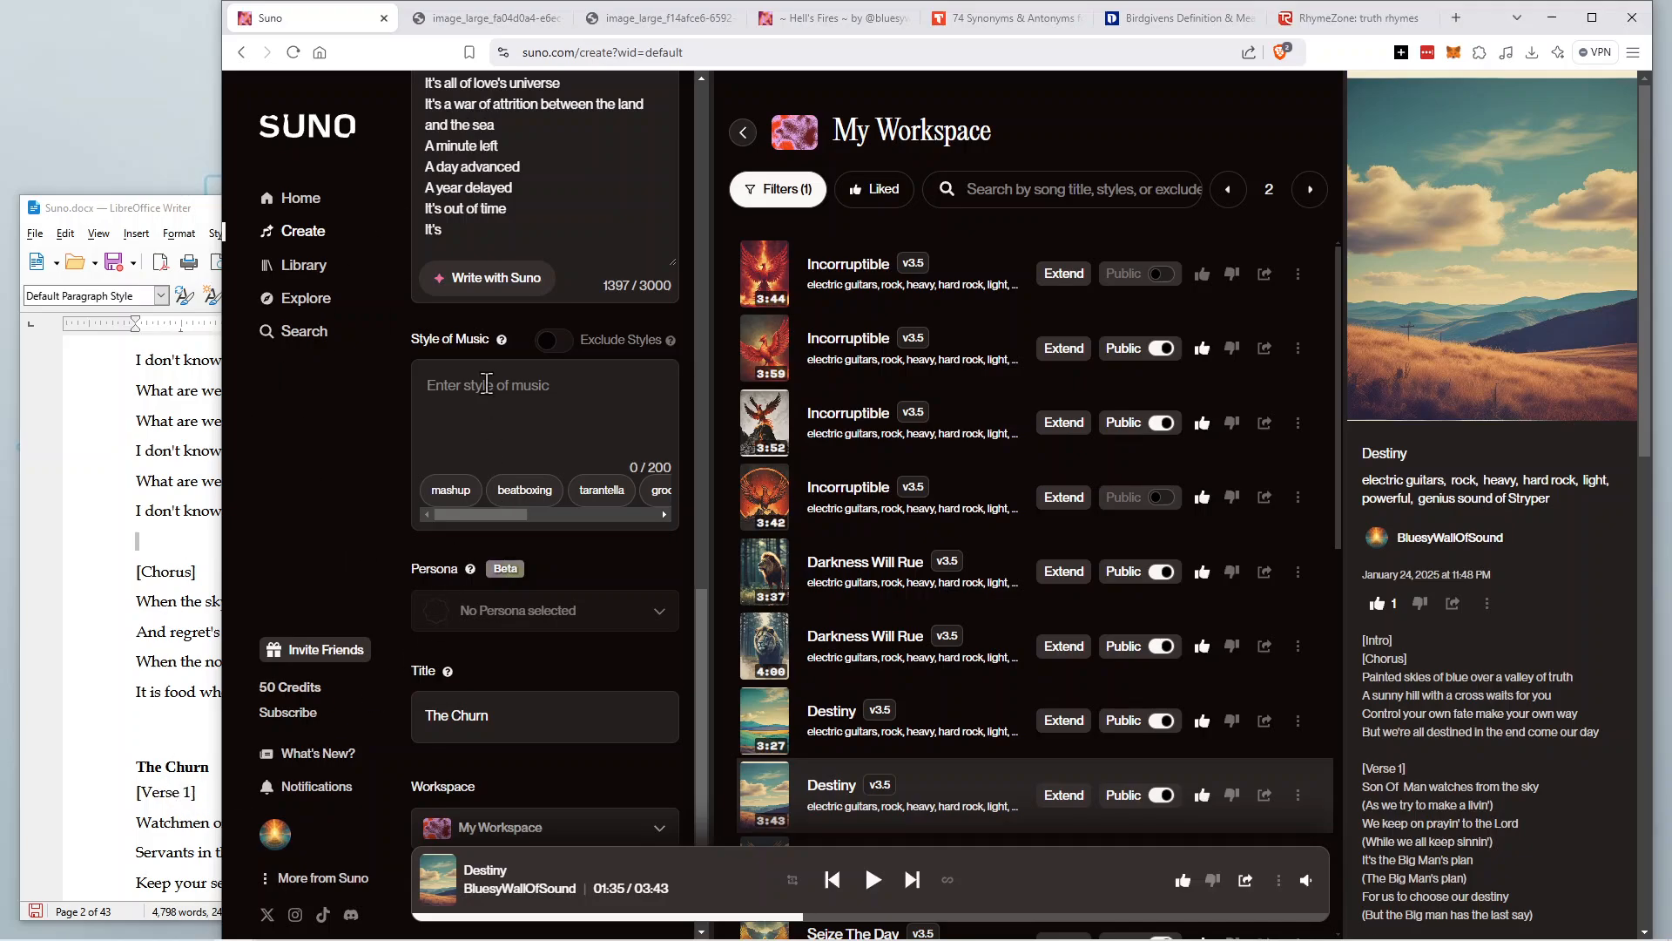
pyautogui.scroll(3, 554, 291)
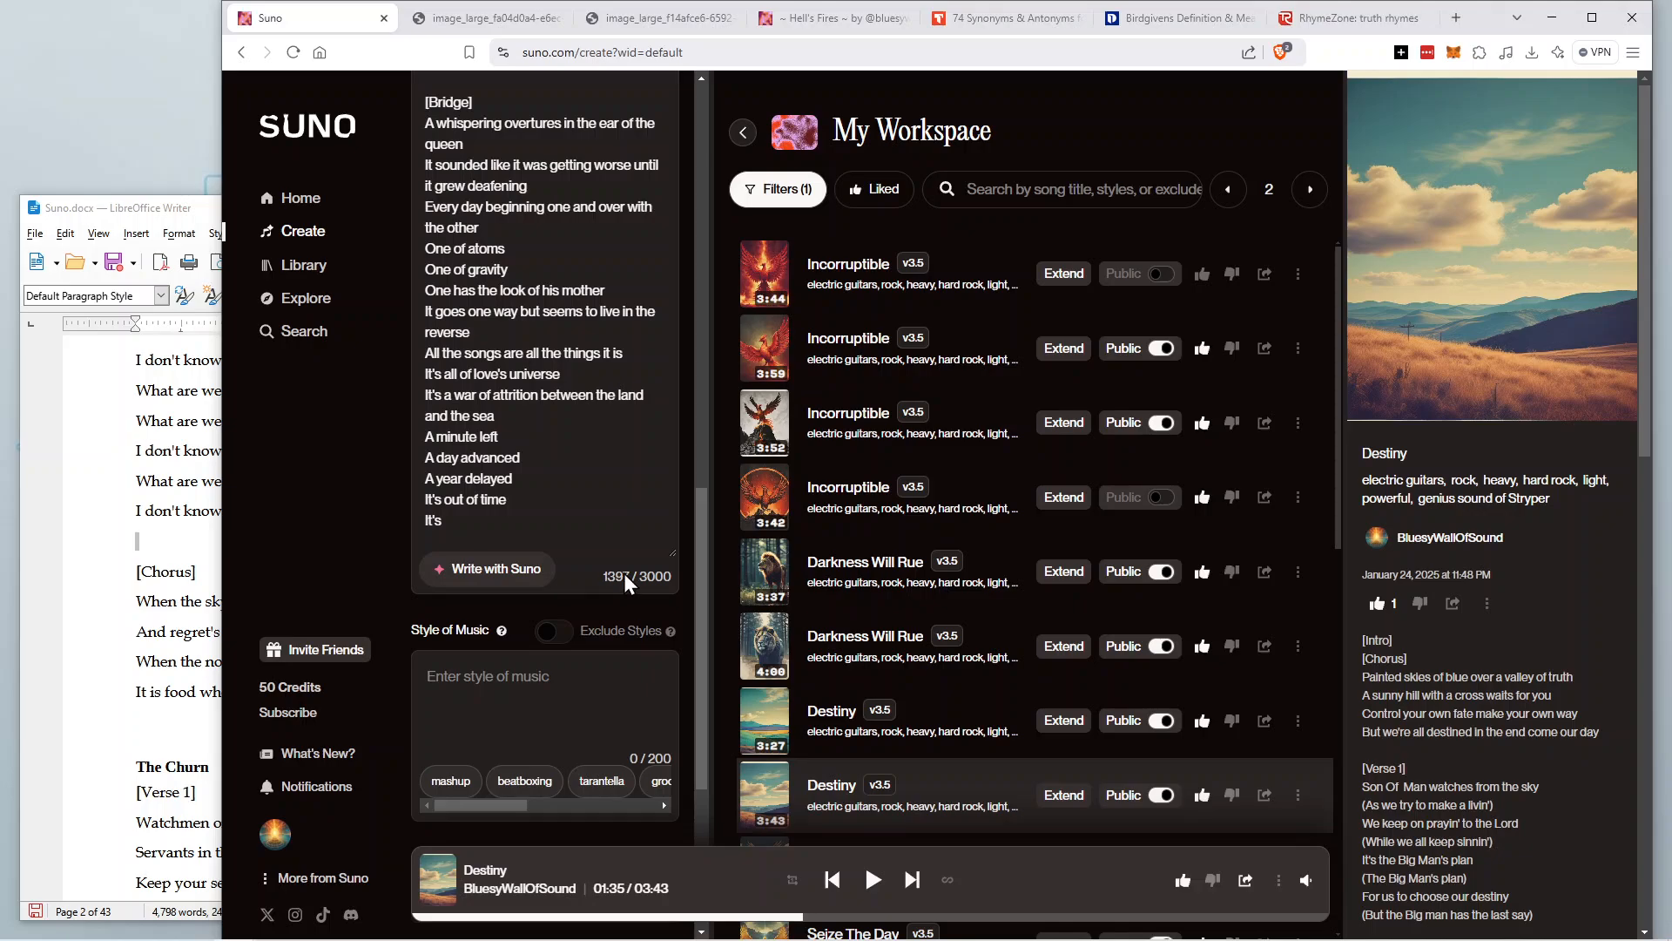
# Reopen Suno's lyrics writer, generate another pair from the same prompt, and read the first version to its end.
pyautogui.click(484, 568)
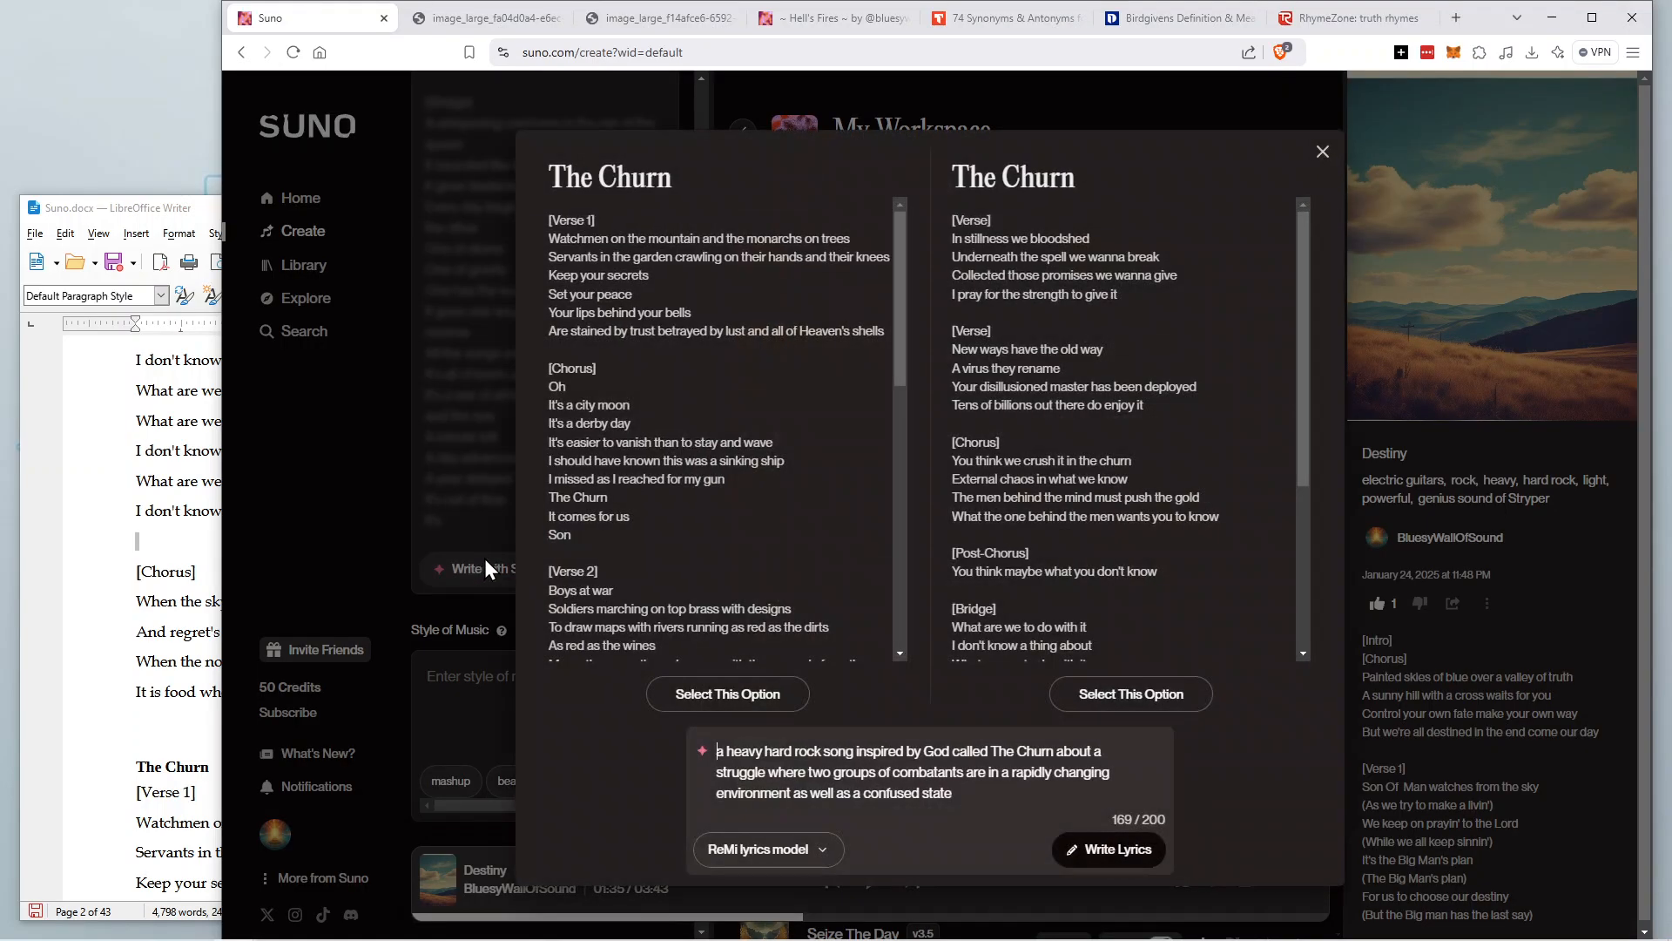
pyautogui.click(1112, 849)
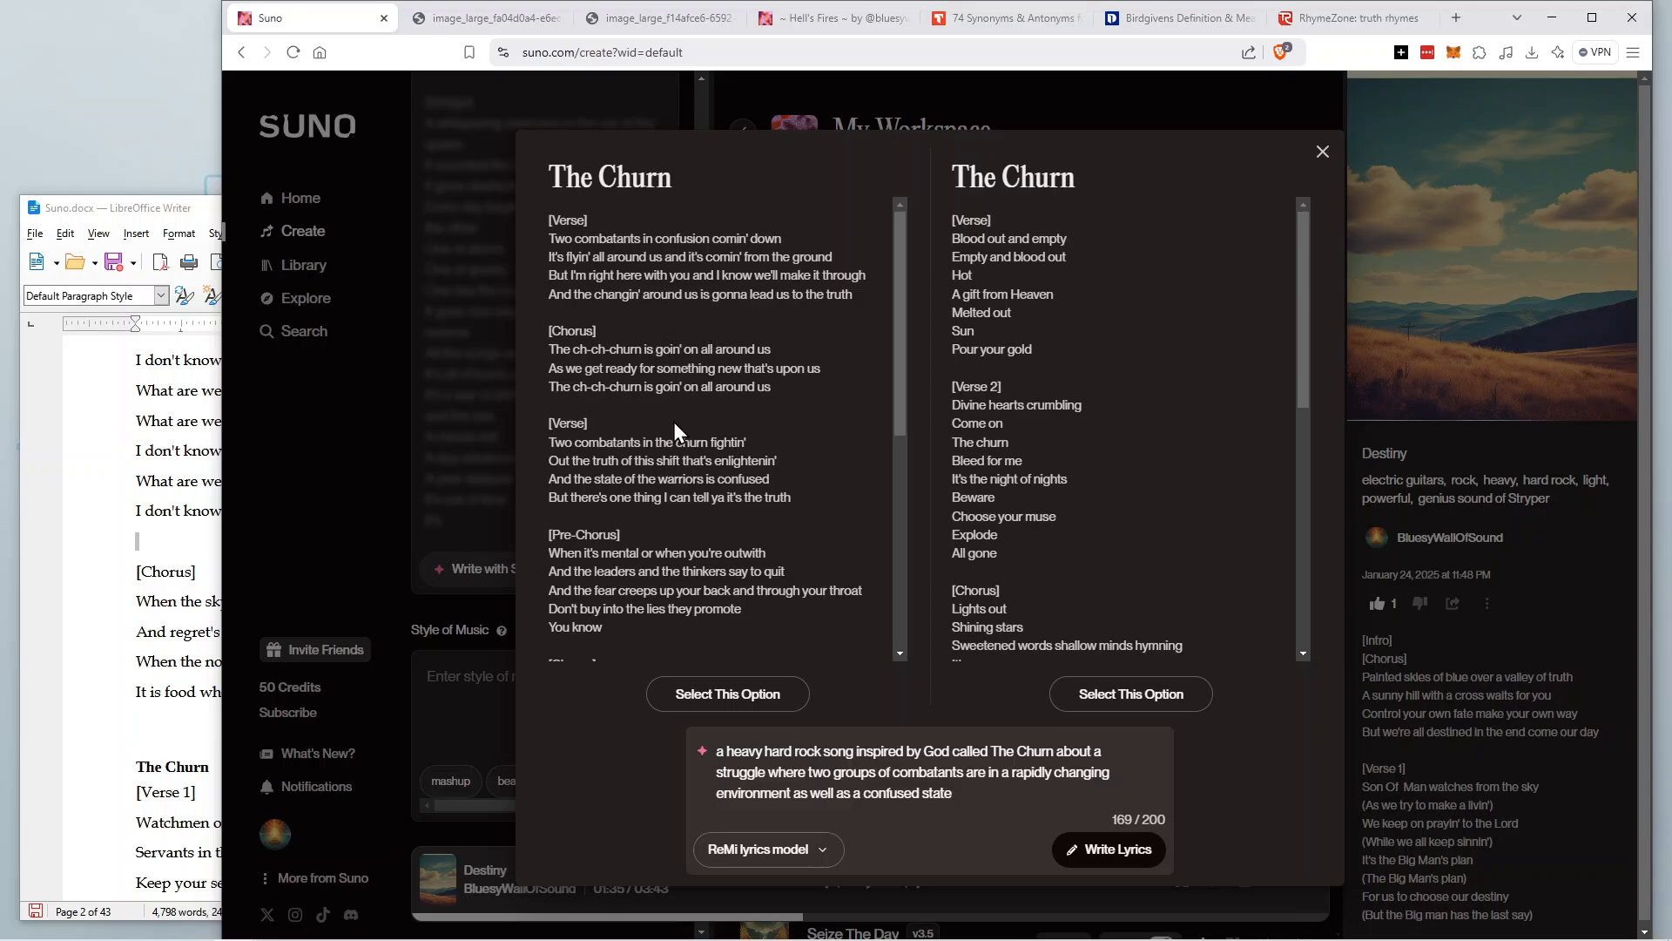
pyautogui.scroll(-3, 688, 470)
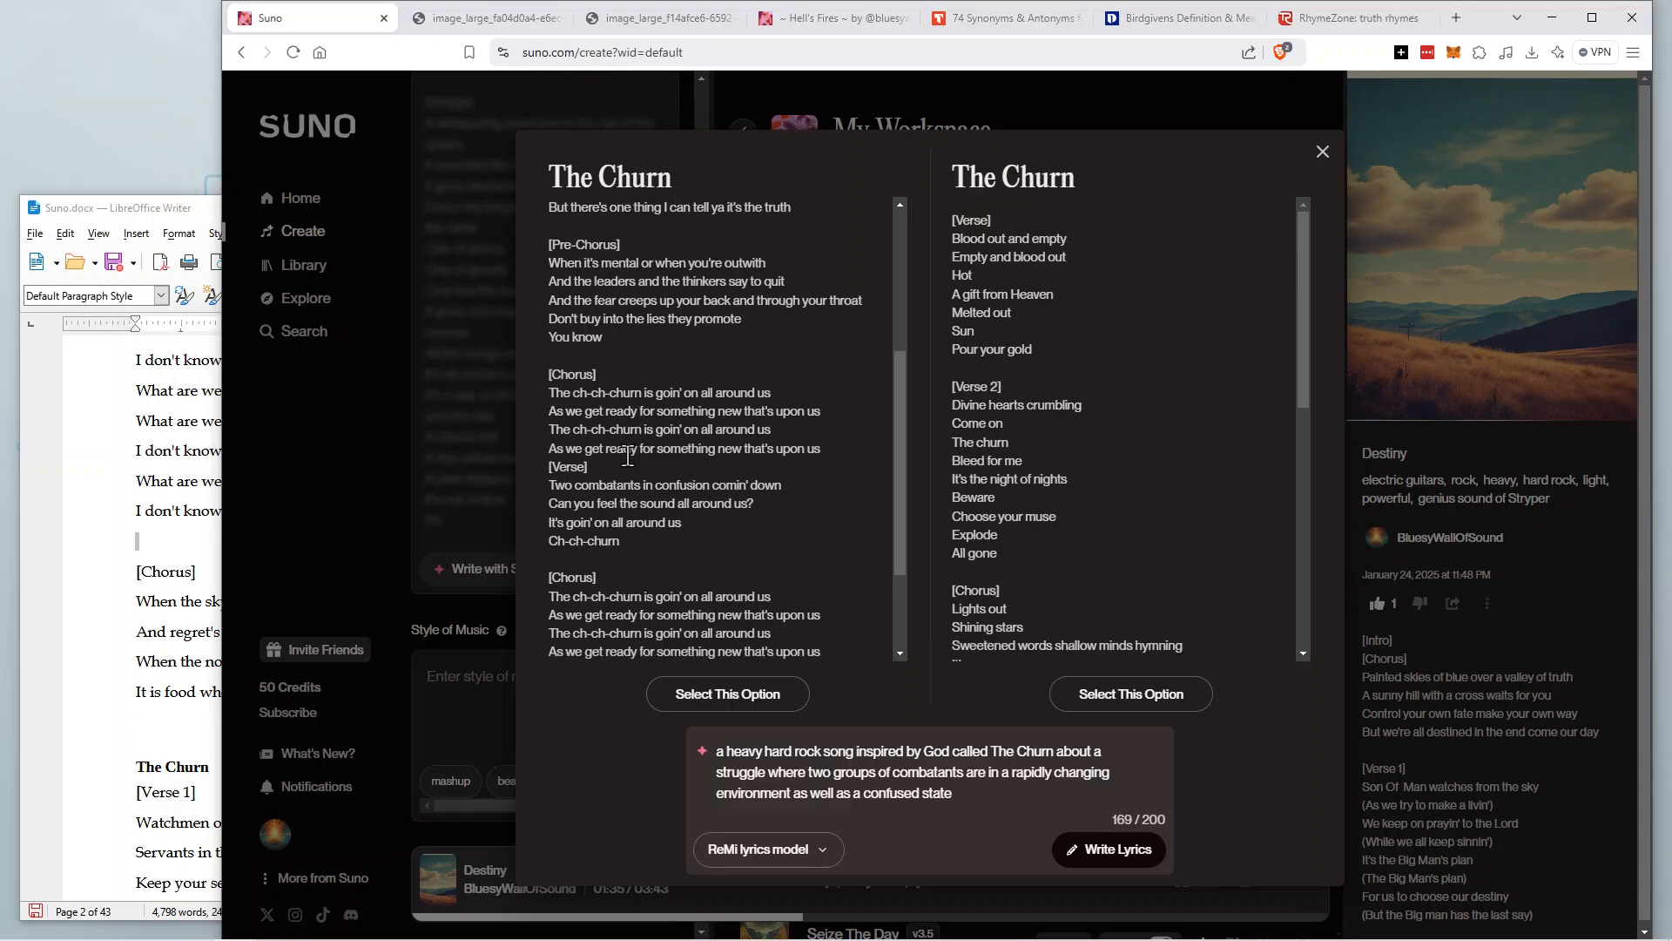
pyautogui.scroll(-2, 628, 455)
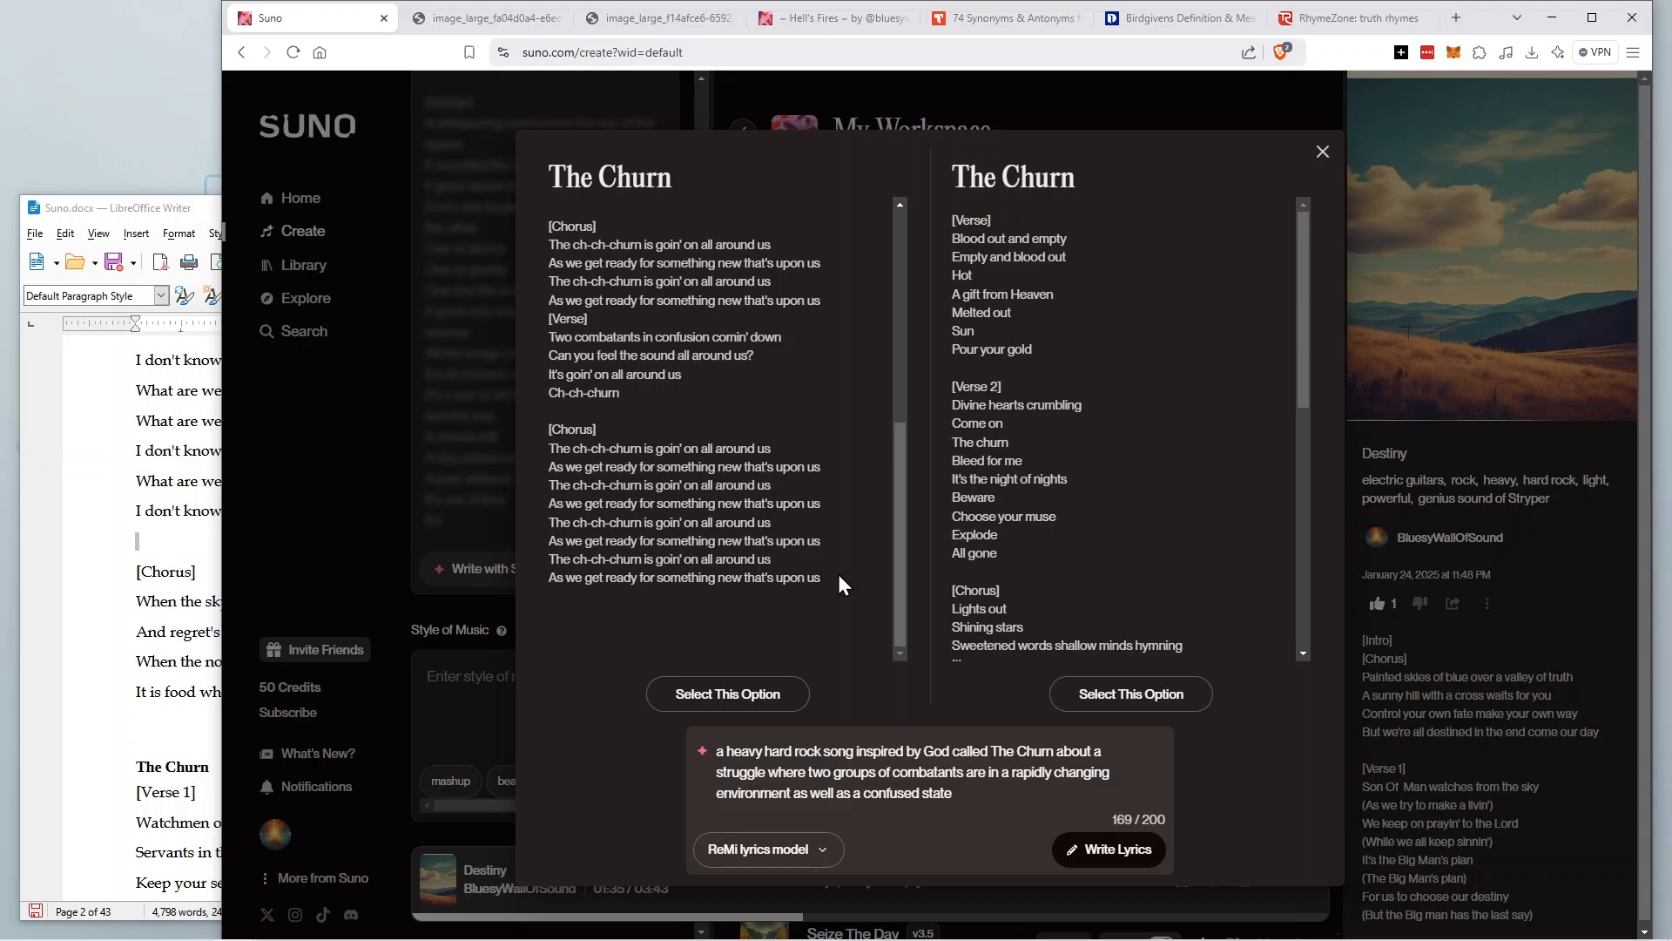
# Copy the first version with its title, beginning "Two combatants in confusion comin' down", and paste it at the start of Suno.docx.
pyautogui.moveTo(839, 573); pyautogui.dragTo(557, 174)
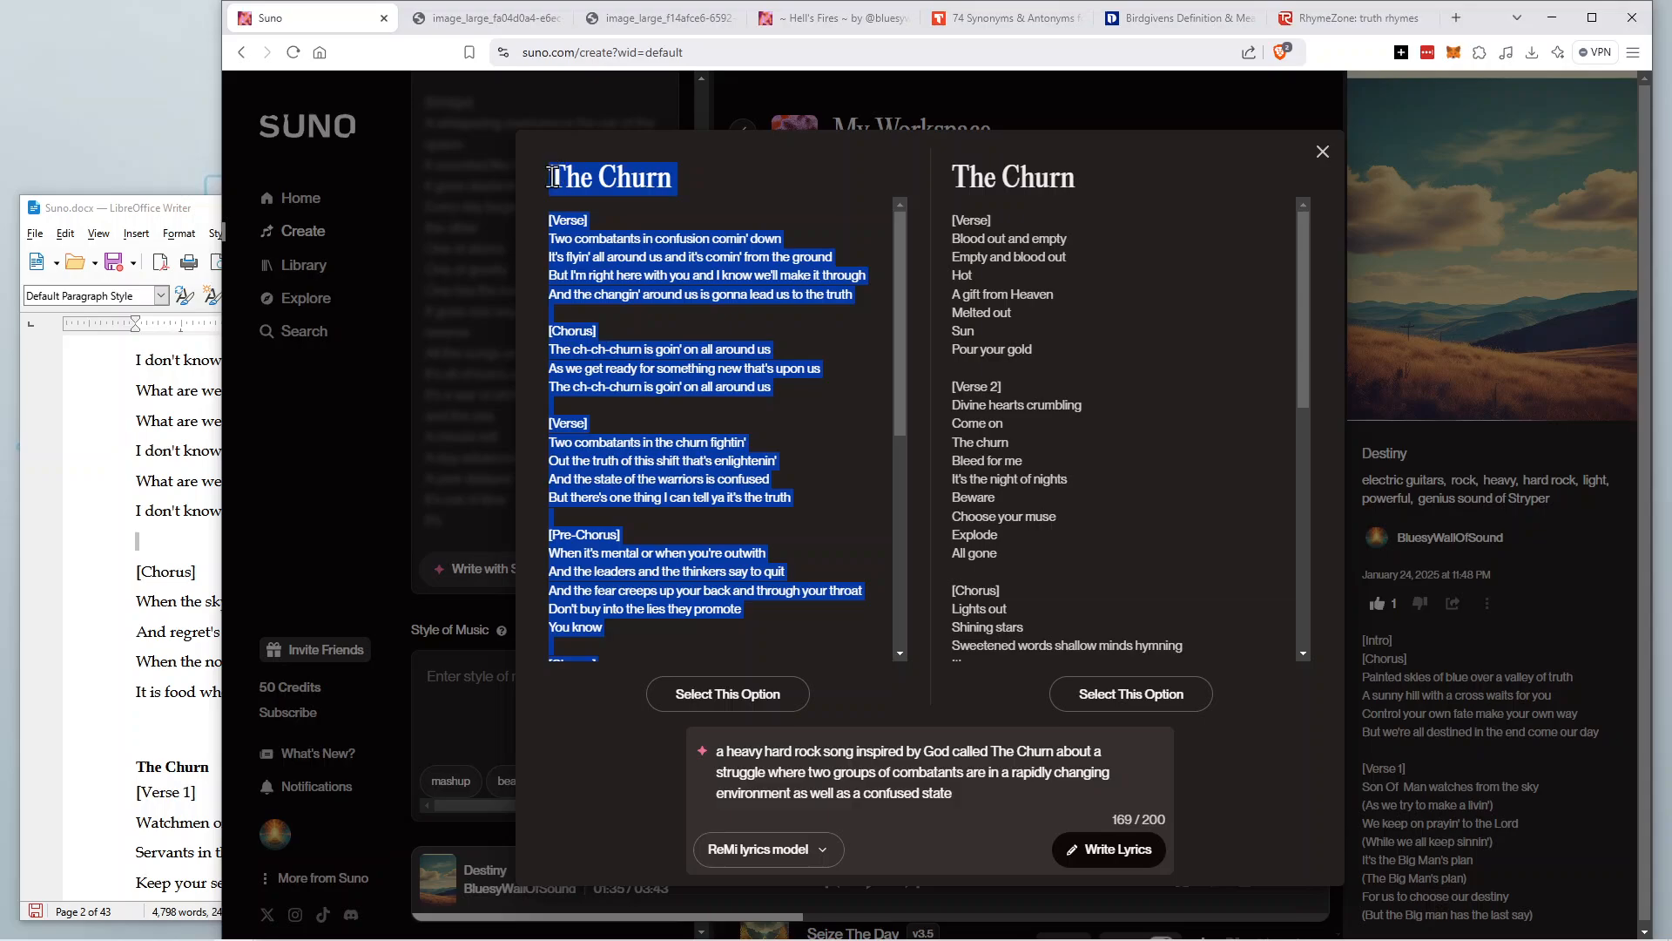
pyautogui.rightClick(570, 237)
pyautogui.click(635, 262)
pyautogui.scroll(10, 157, 462)
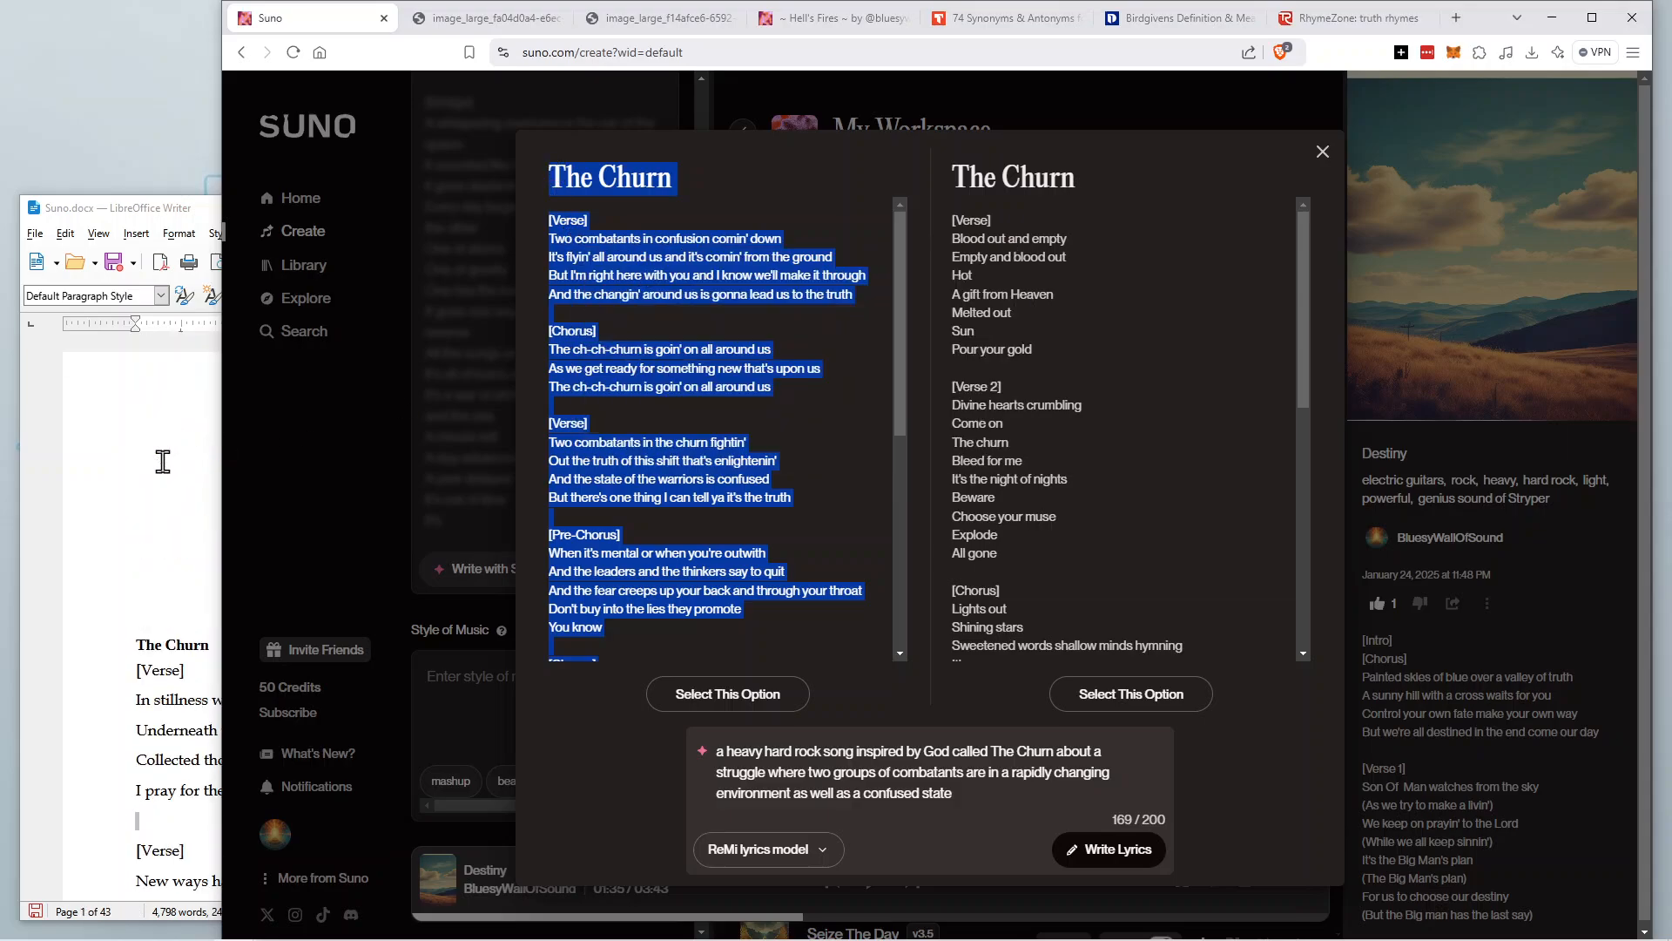
pyautogui.click(150, 608)
pyautogui.rightClick(157, 607)
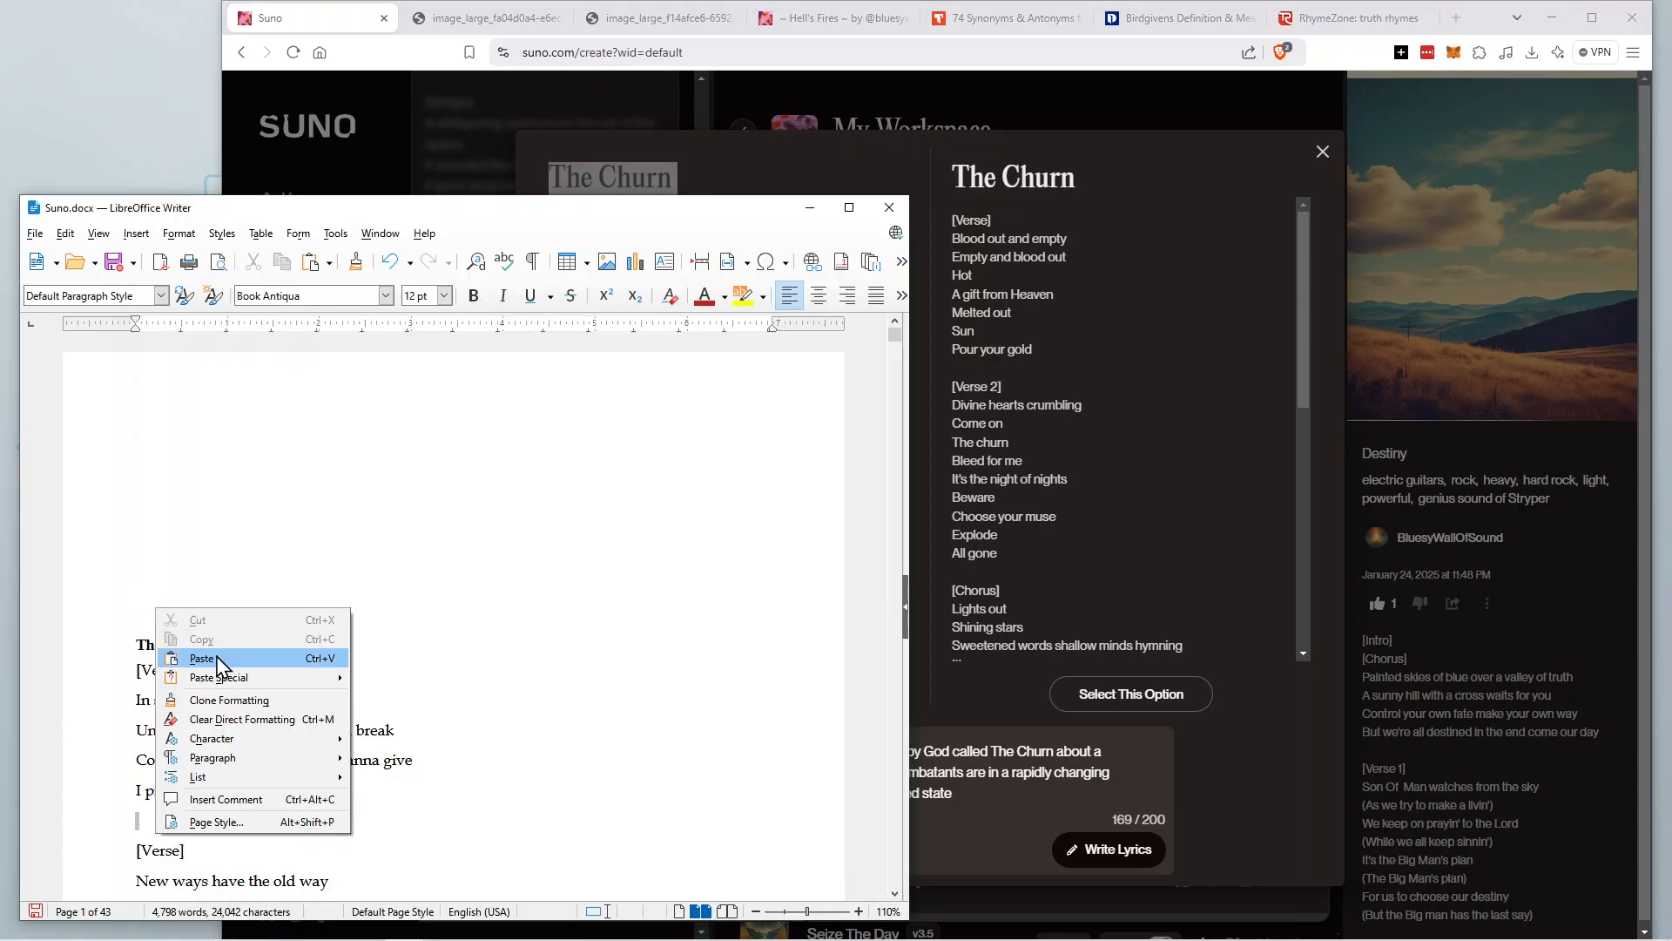
pyautogui.click(209, 657)
pyautogui.scroll(15, 413, 519)
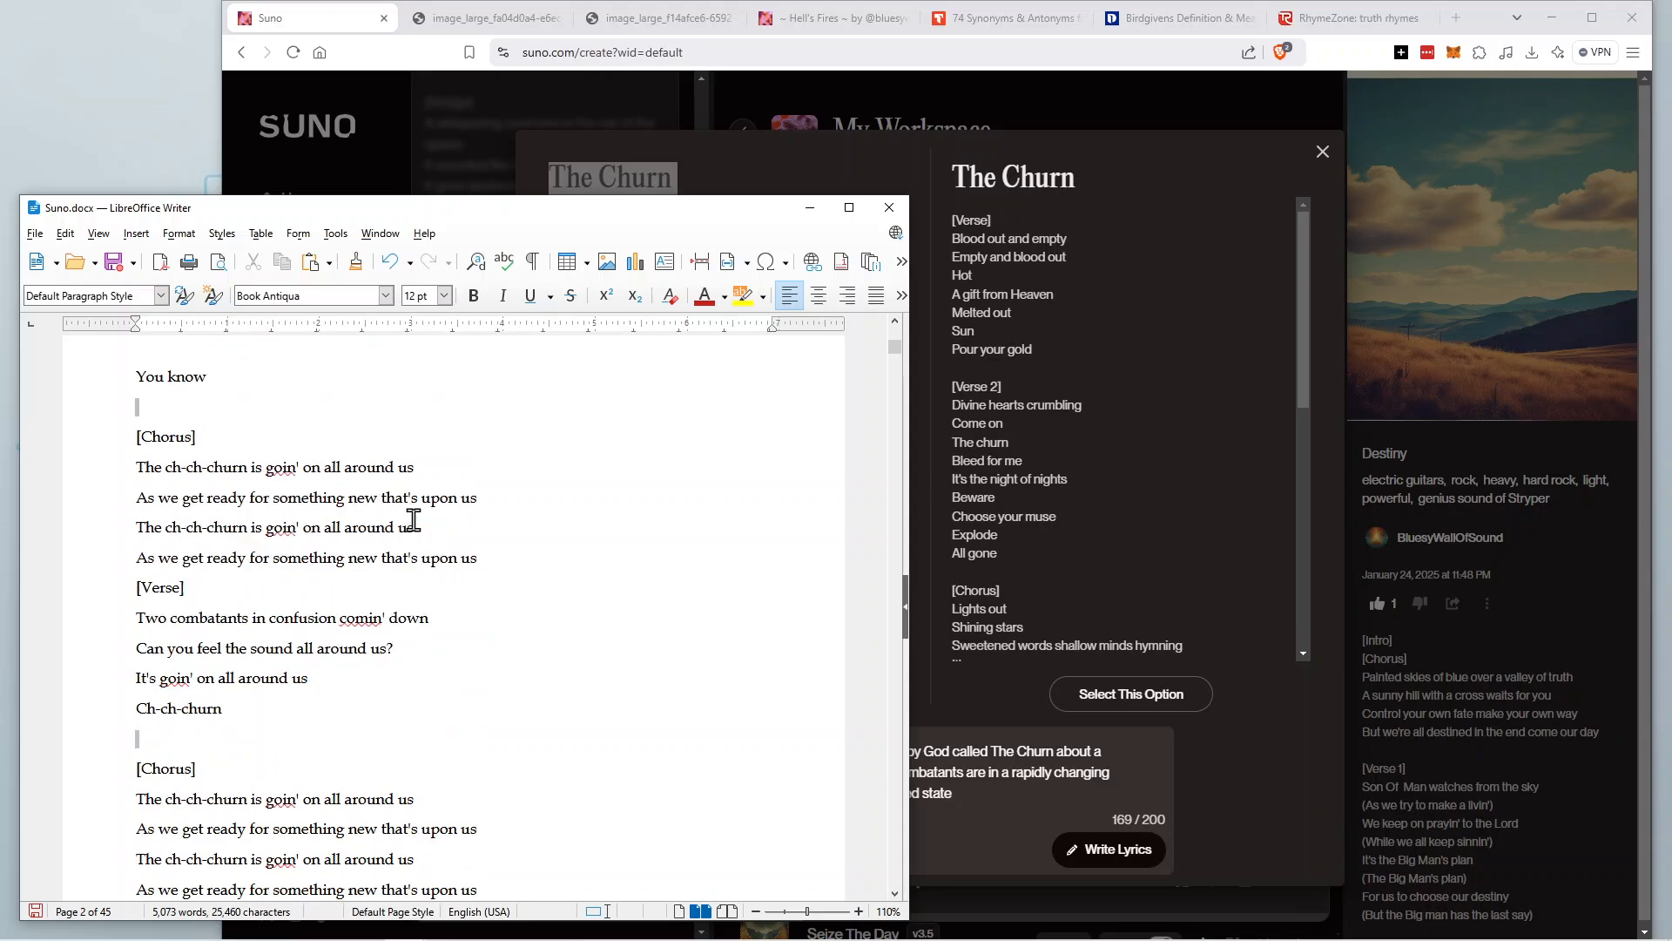
pyautogui.scroll(3, 413, 519)
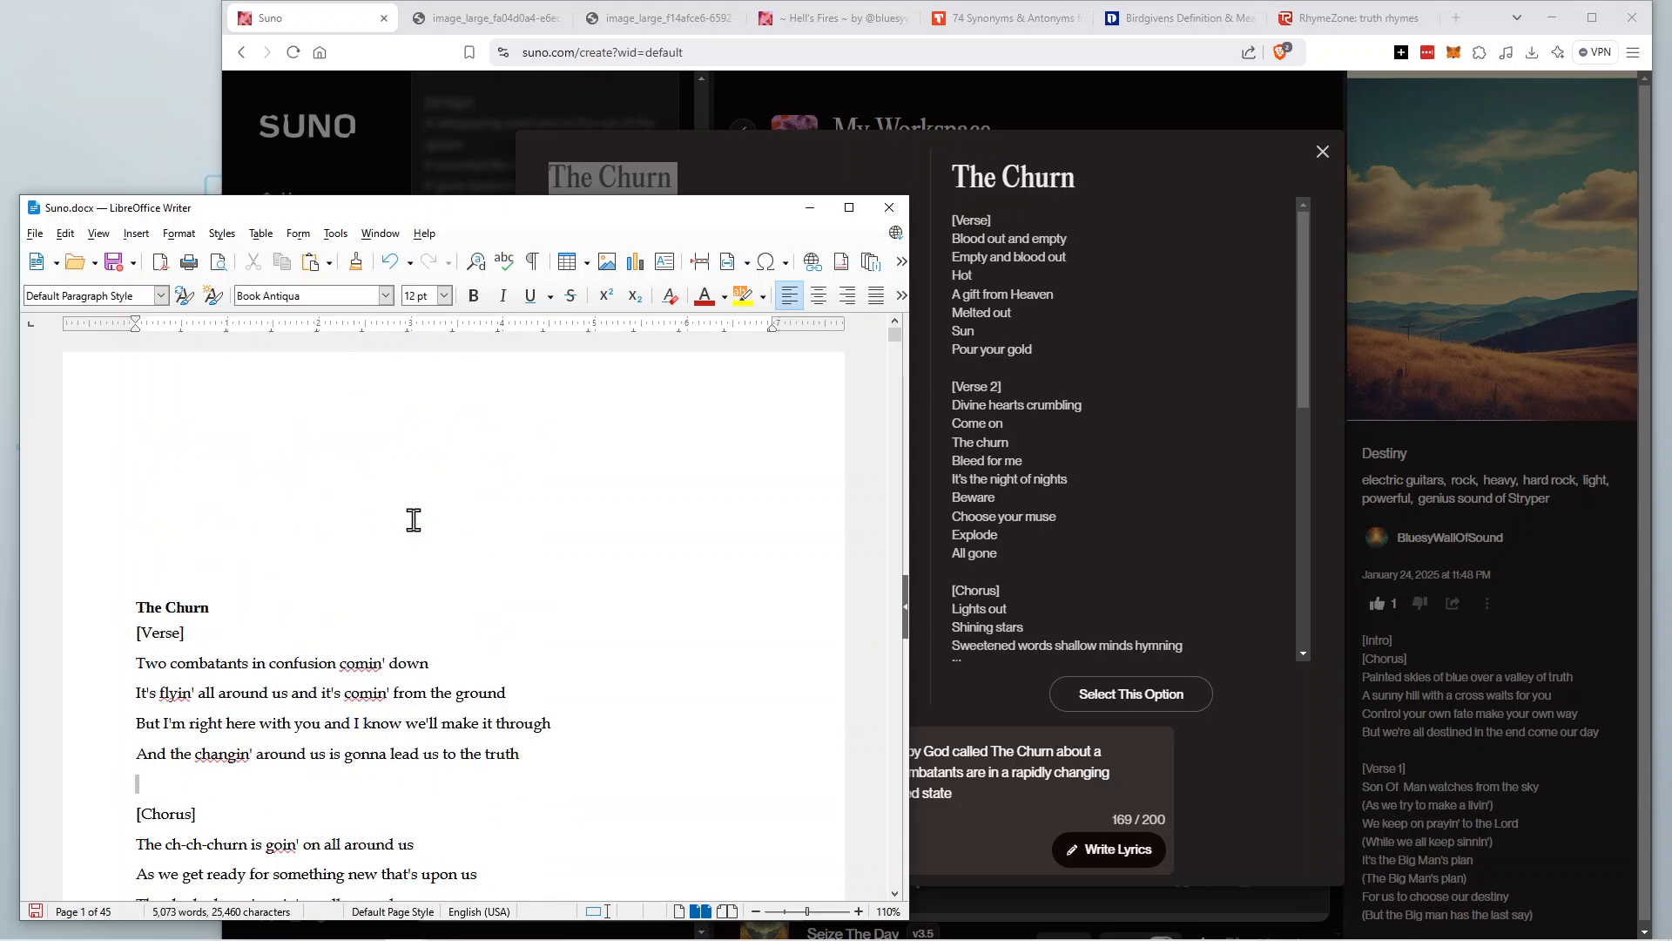
# Insert blank lines above the "Two combatants in confusion comin' down" version at the start of Suno.docx.
pyautogui.click(198, 562)
pyautogui.press('Return')
pyautogui.press('Return')
pyautogui.press('Return')
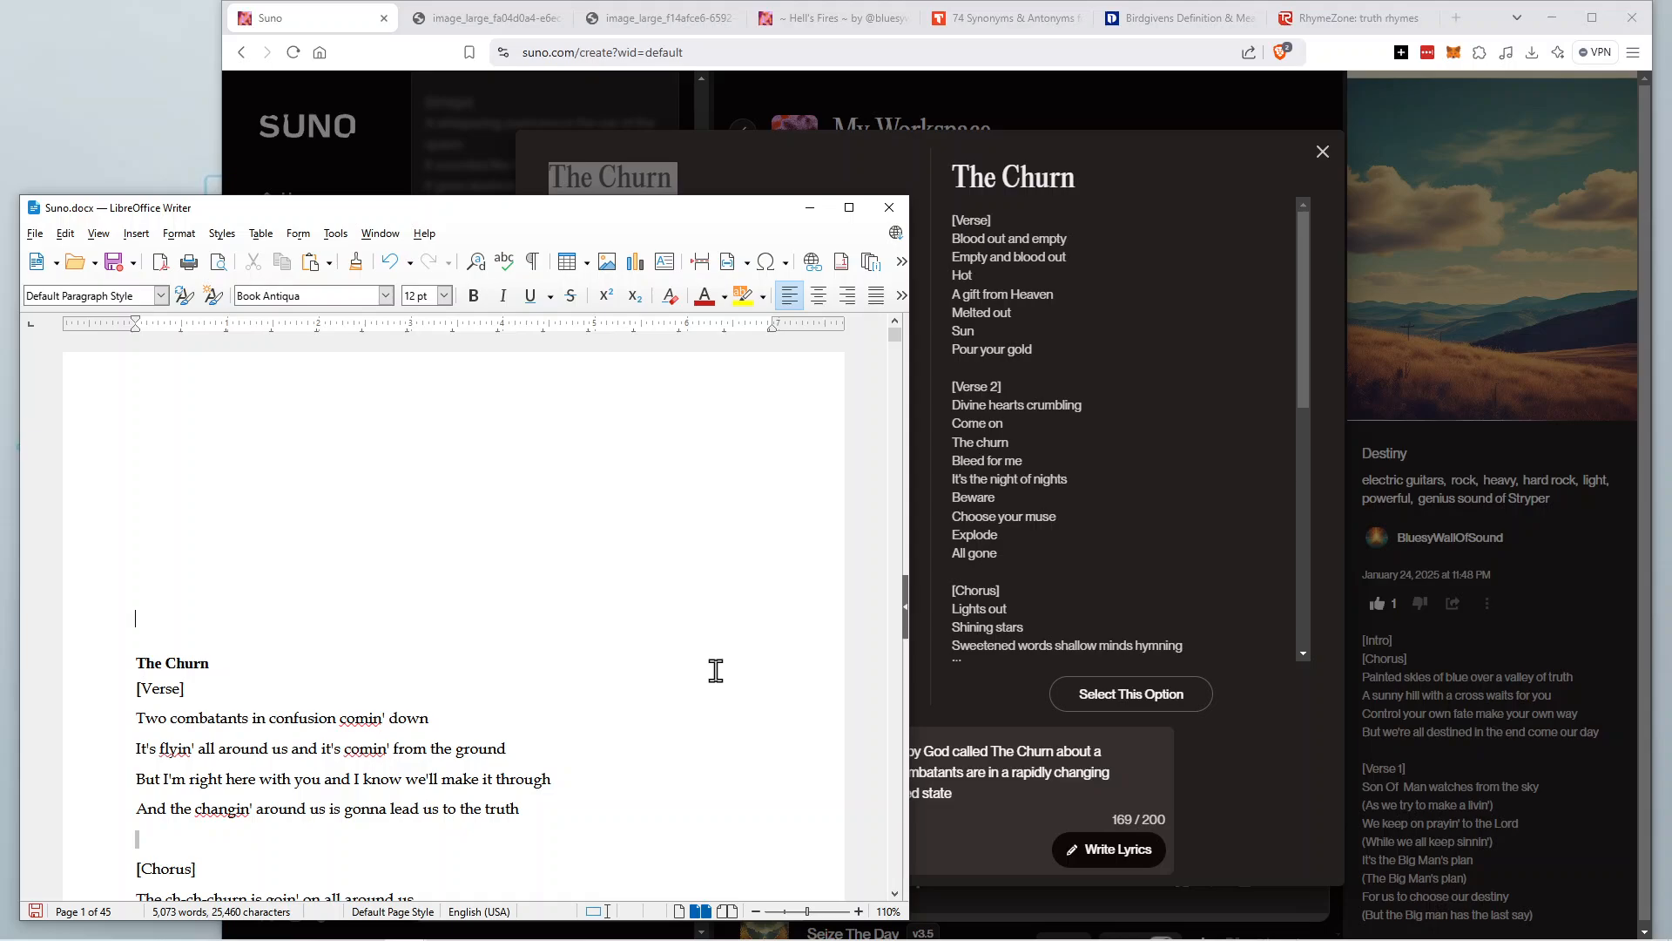
# Copy Suno's second version, beginning "Blood out and empty", paste it above the other lyrics in Suno.docx, and save the document.
pyautogui.click(1087, 592)
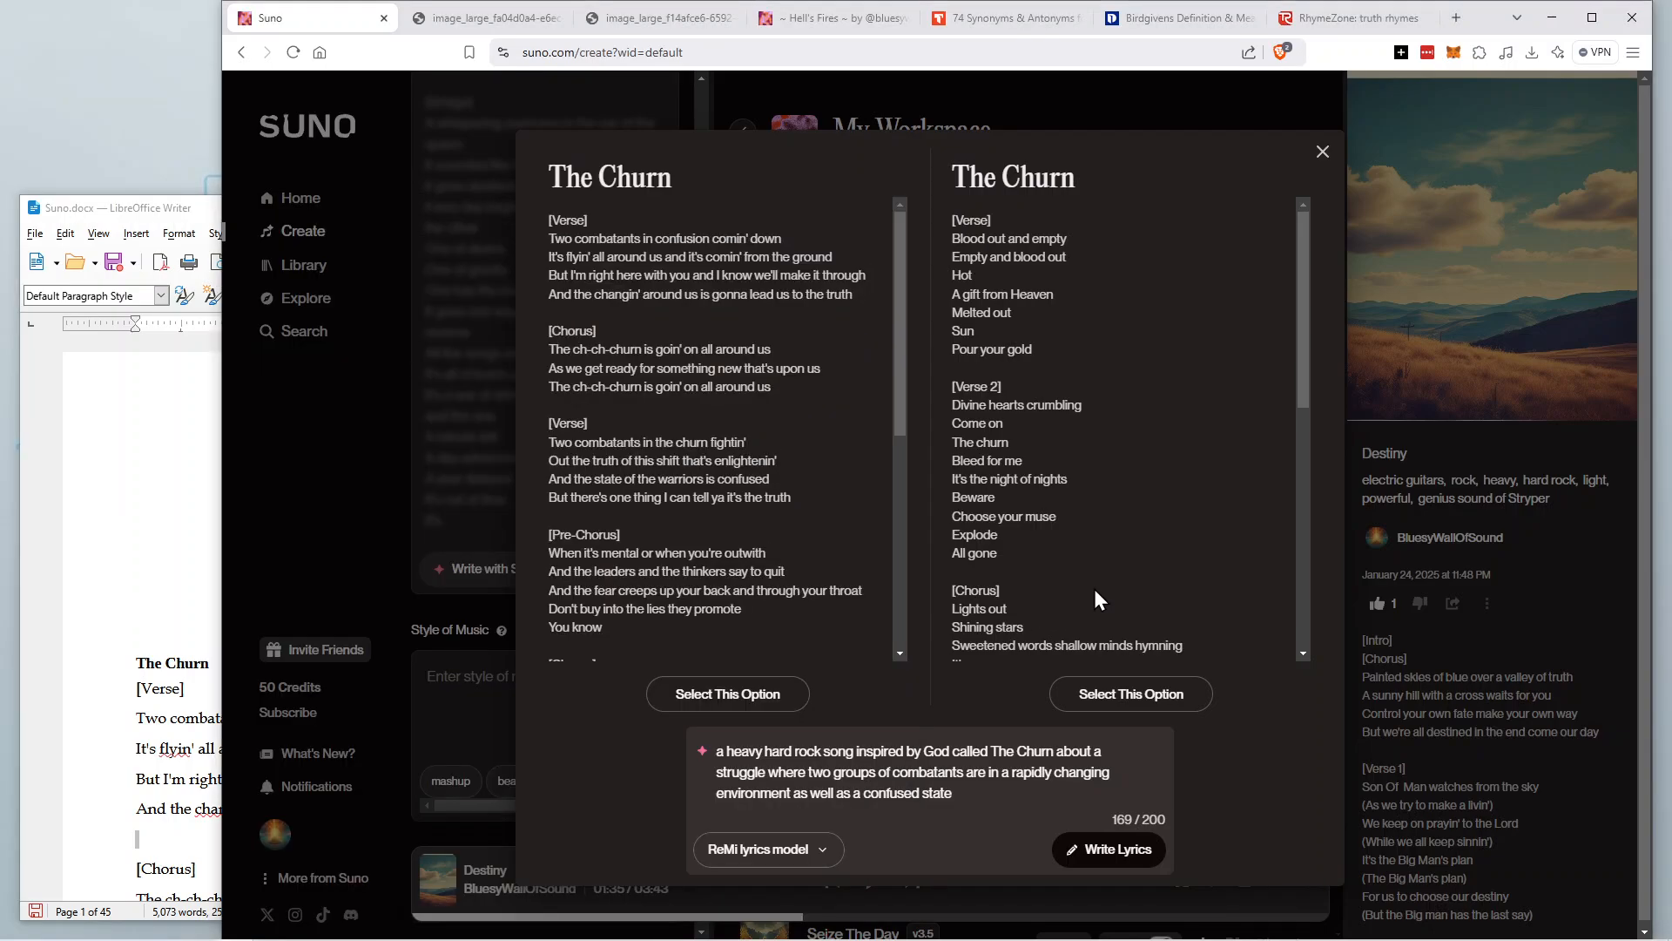
pyautogui.scroll(-10, 1060, 572)
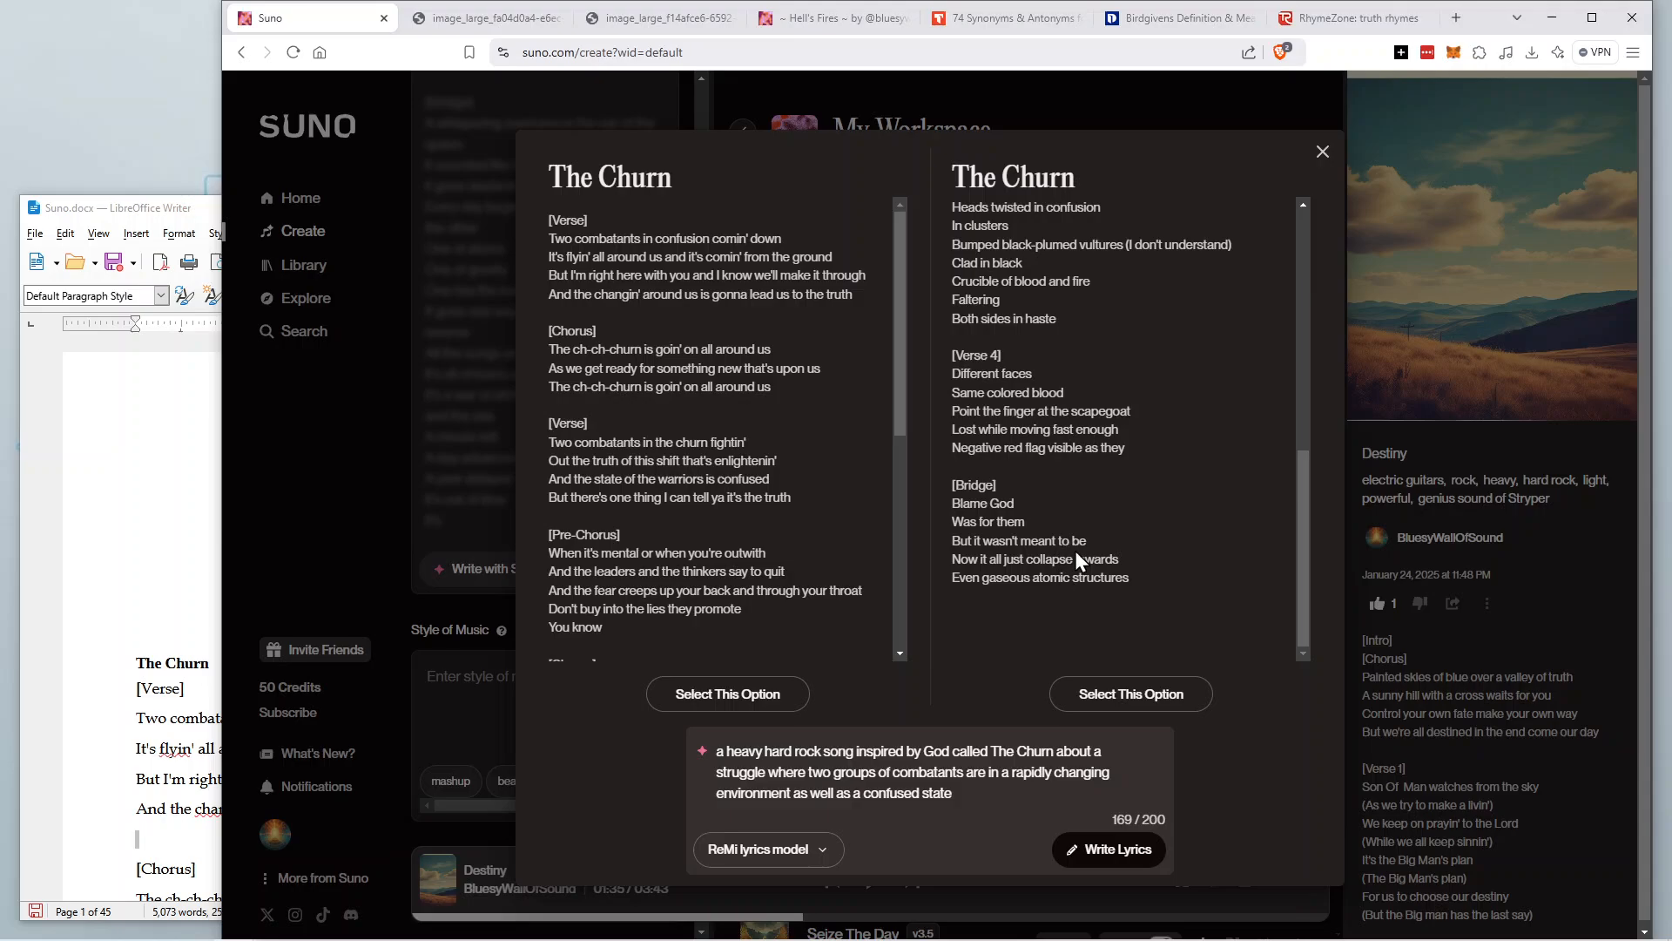
pyautogui.moveTo(1157, 587); pyautogui.dragTo(942, 183)
pyautogui.rightClick(961, 246)
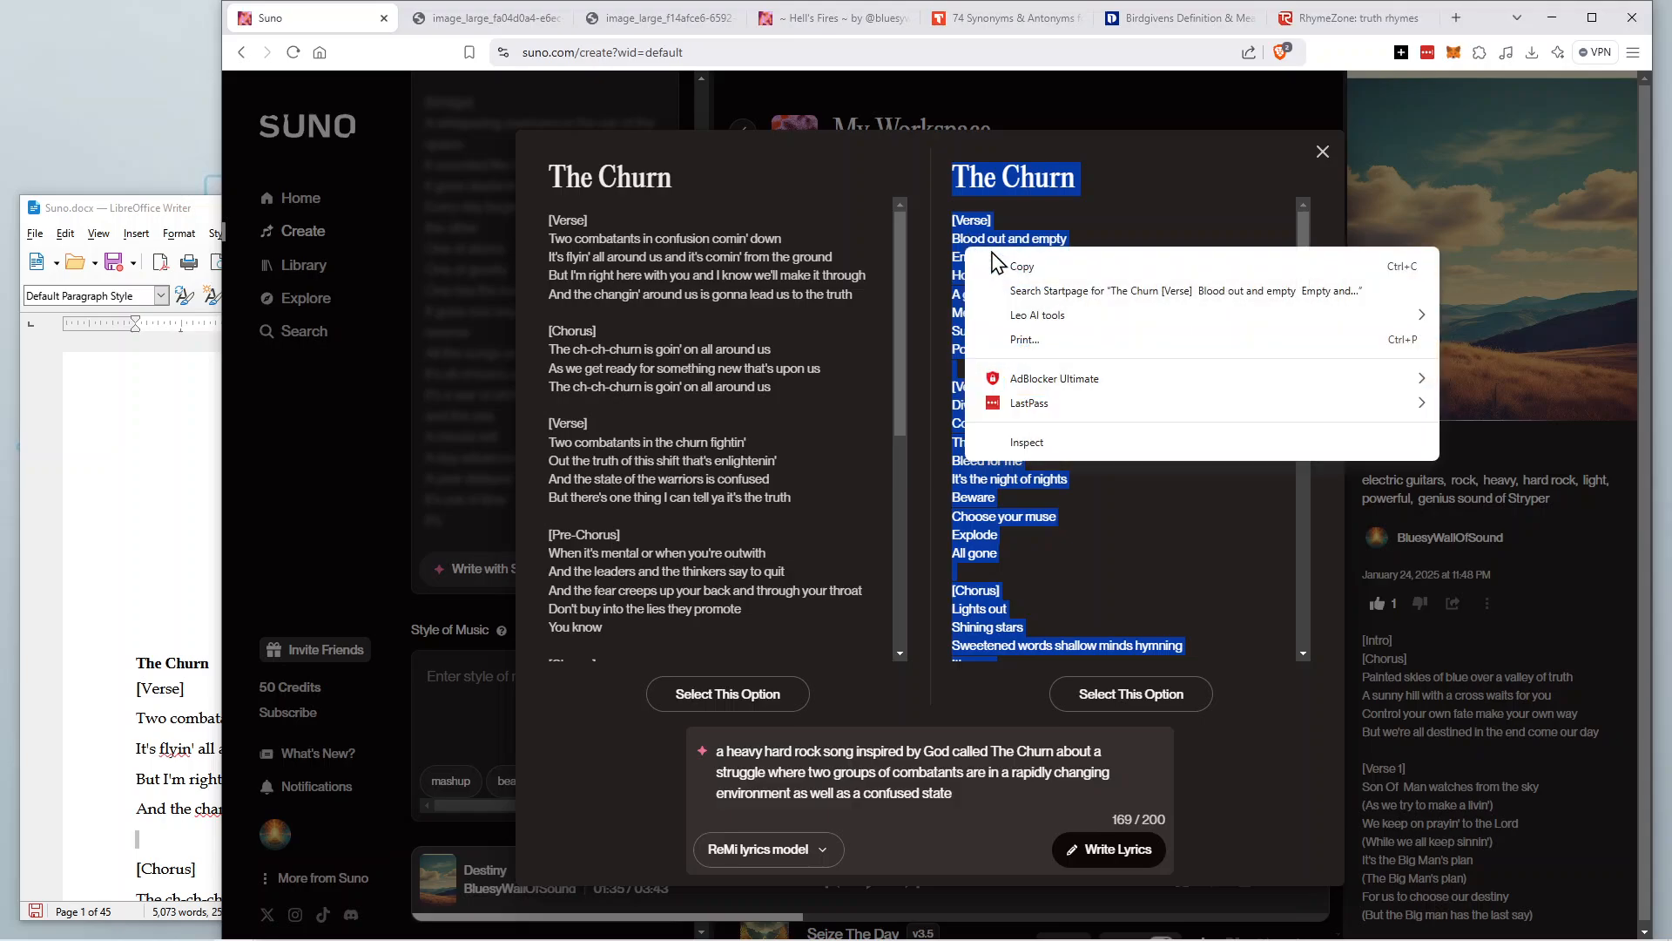
pyautogui.click(1010, 265)
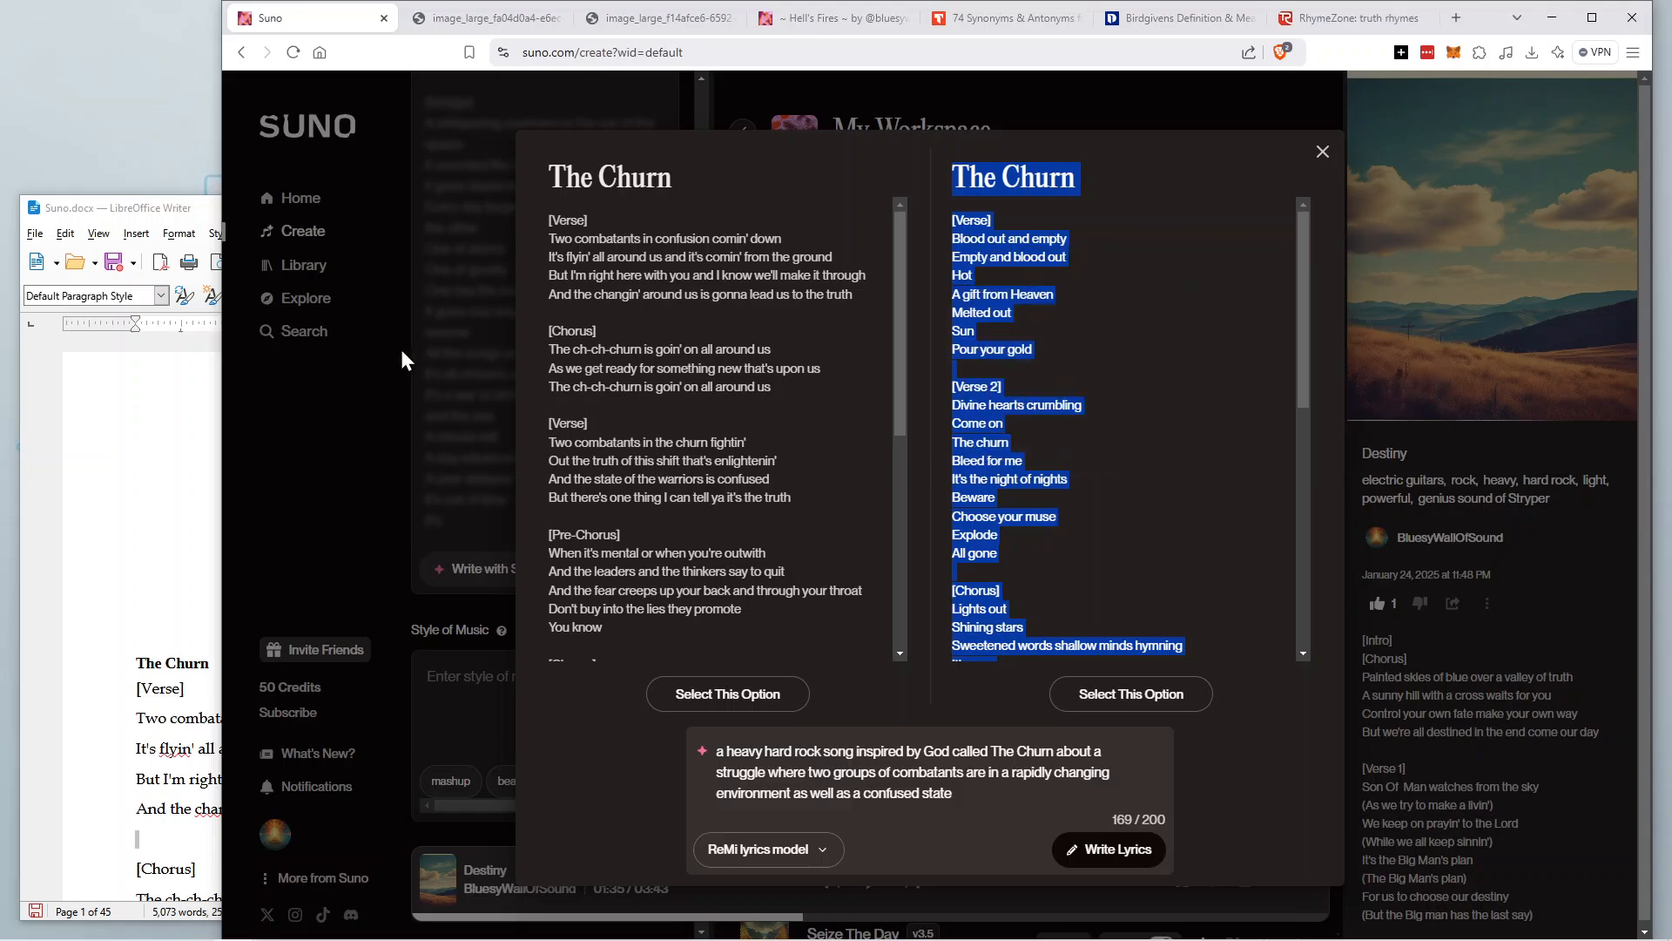
pyautogui.click(139, 623)
pyautogui.rightClick(151, 625)
pyautogui.click(209, 674)
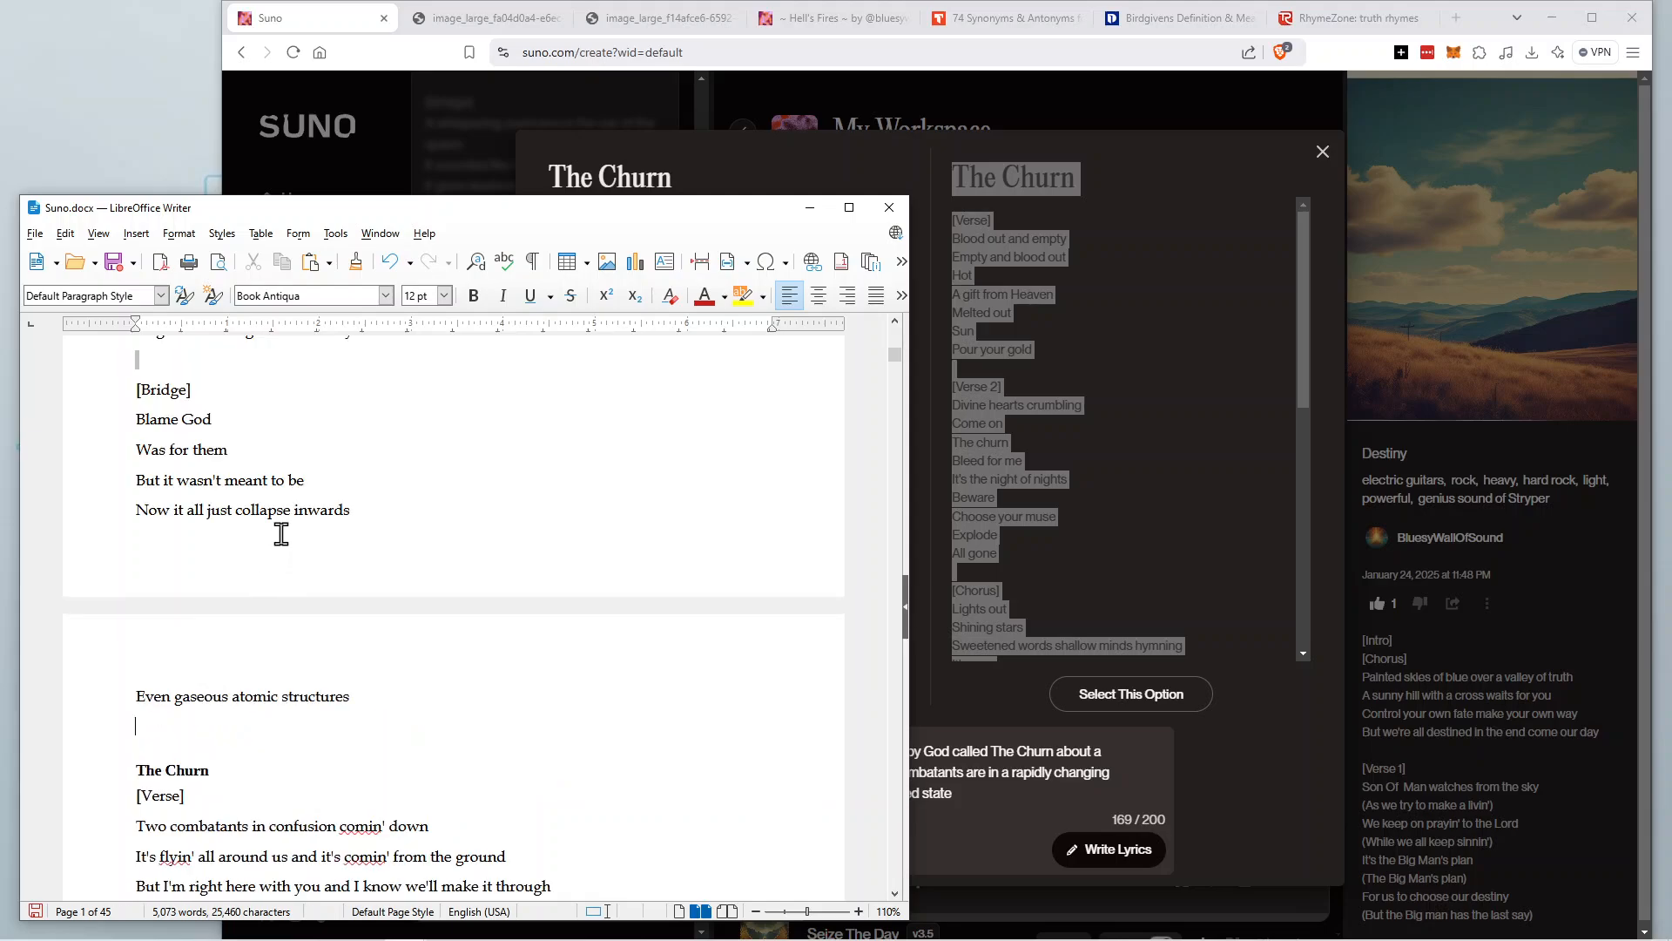
pyautogui.click(116, 263)
pyautogui.click(1112, 232)
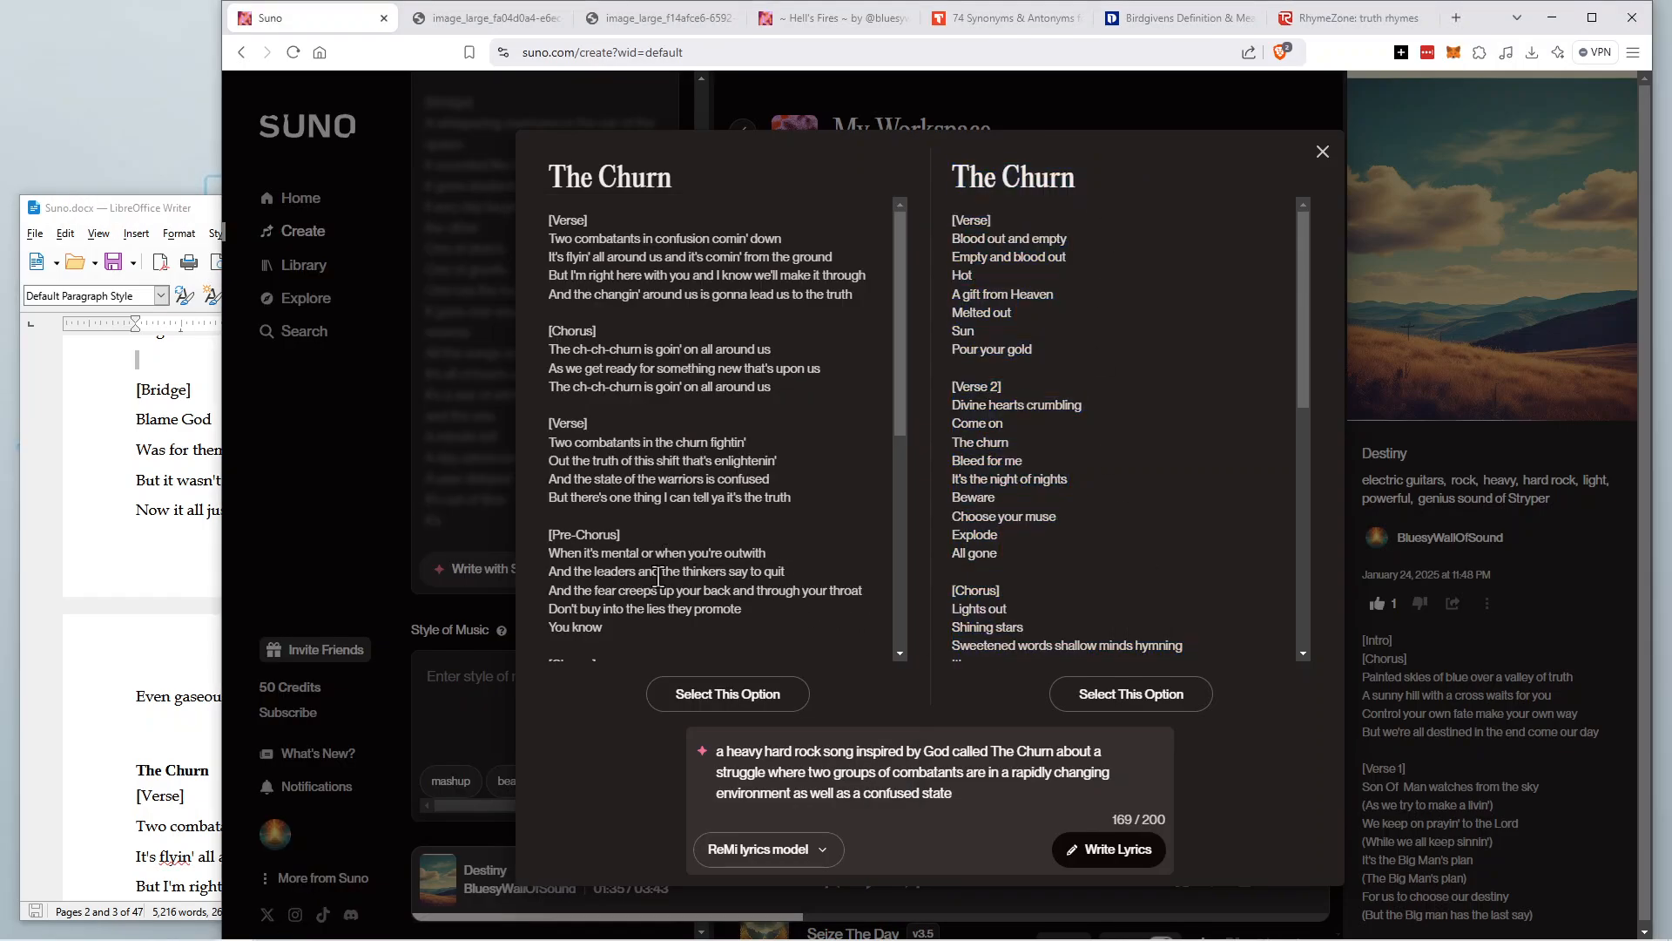
# Use the version beginning "Two combatants in confusion comin' down" as the song's lyrics, then maximize the browser and widen the lyrics area.
pyautogui.click(729, 694)
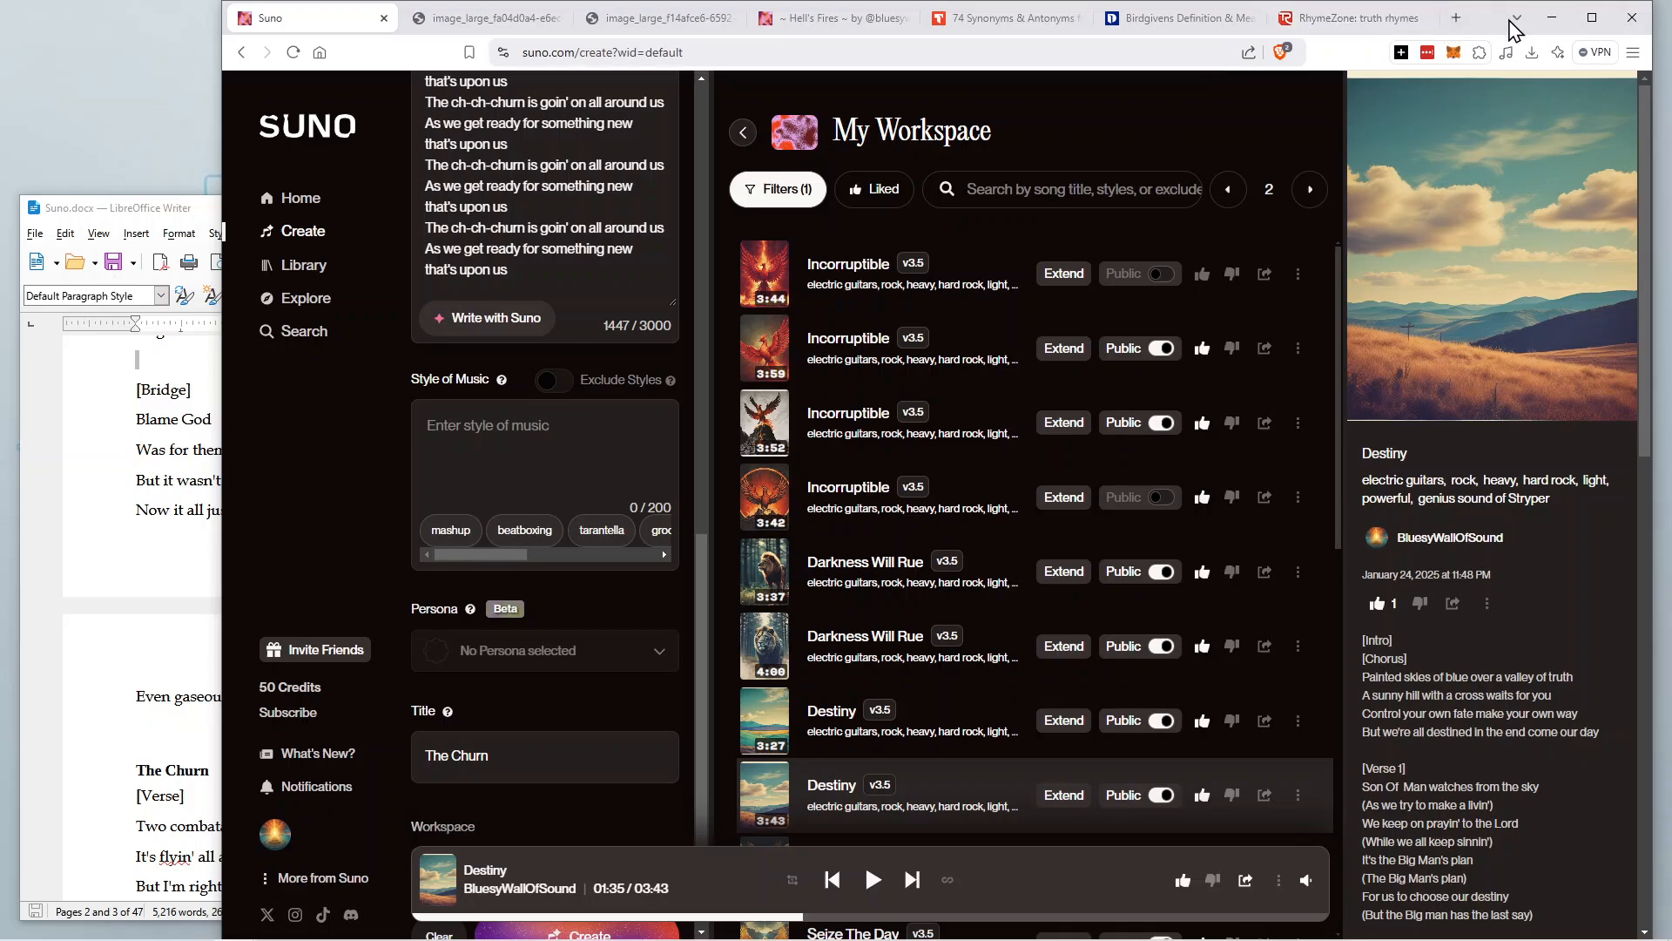
pyautogui.click(1598, 19)
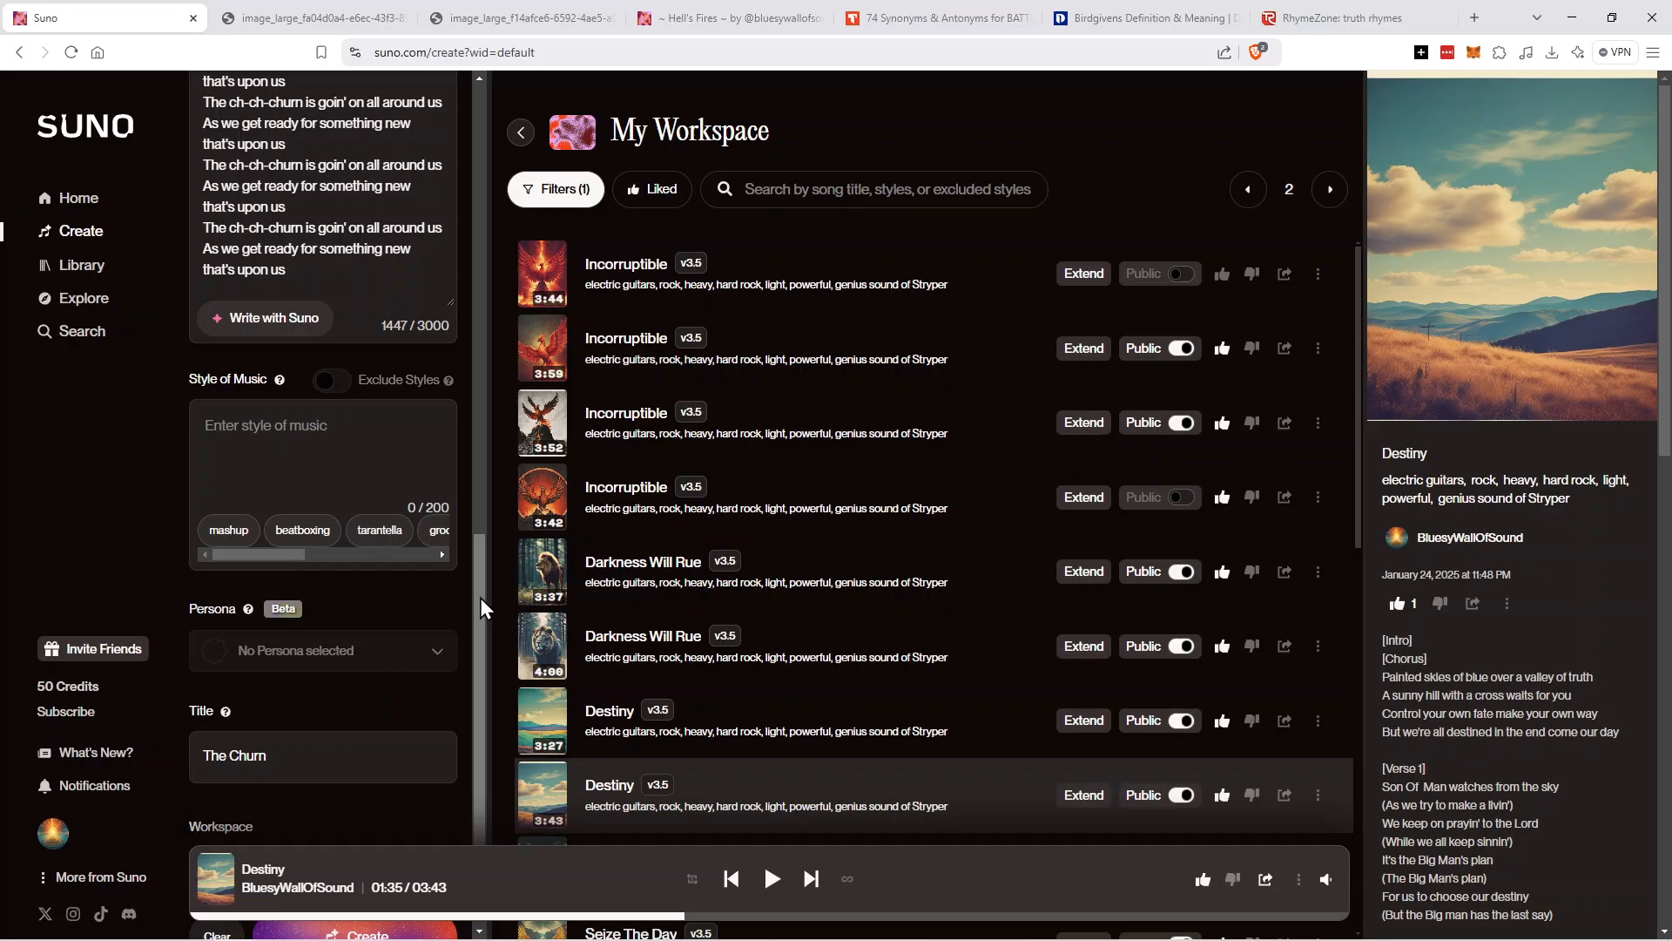
pyautogui.moveTo(479, 598); pyautogui.dragTo(496, 368)
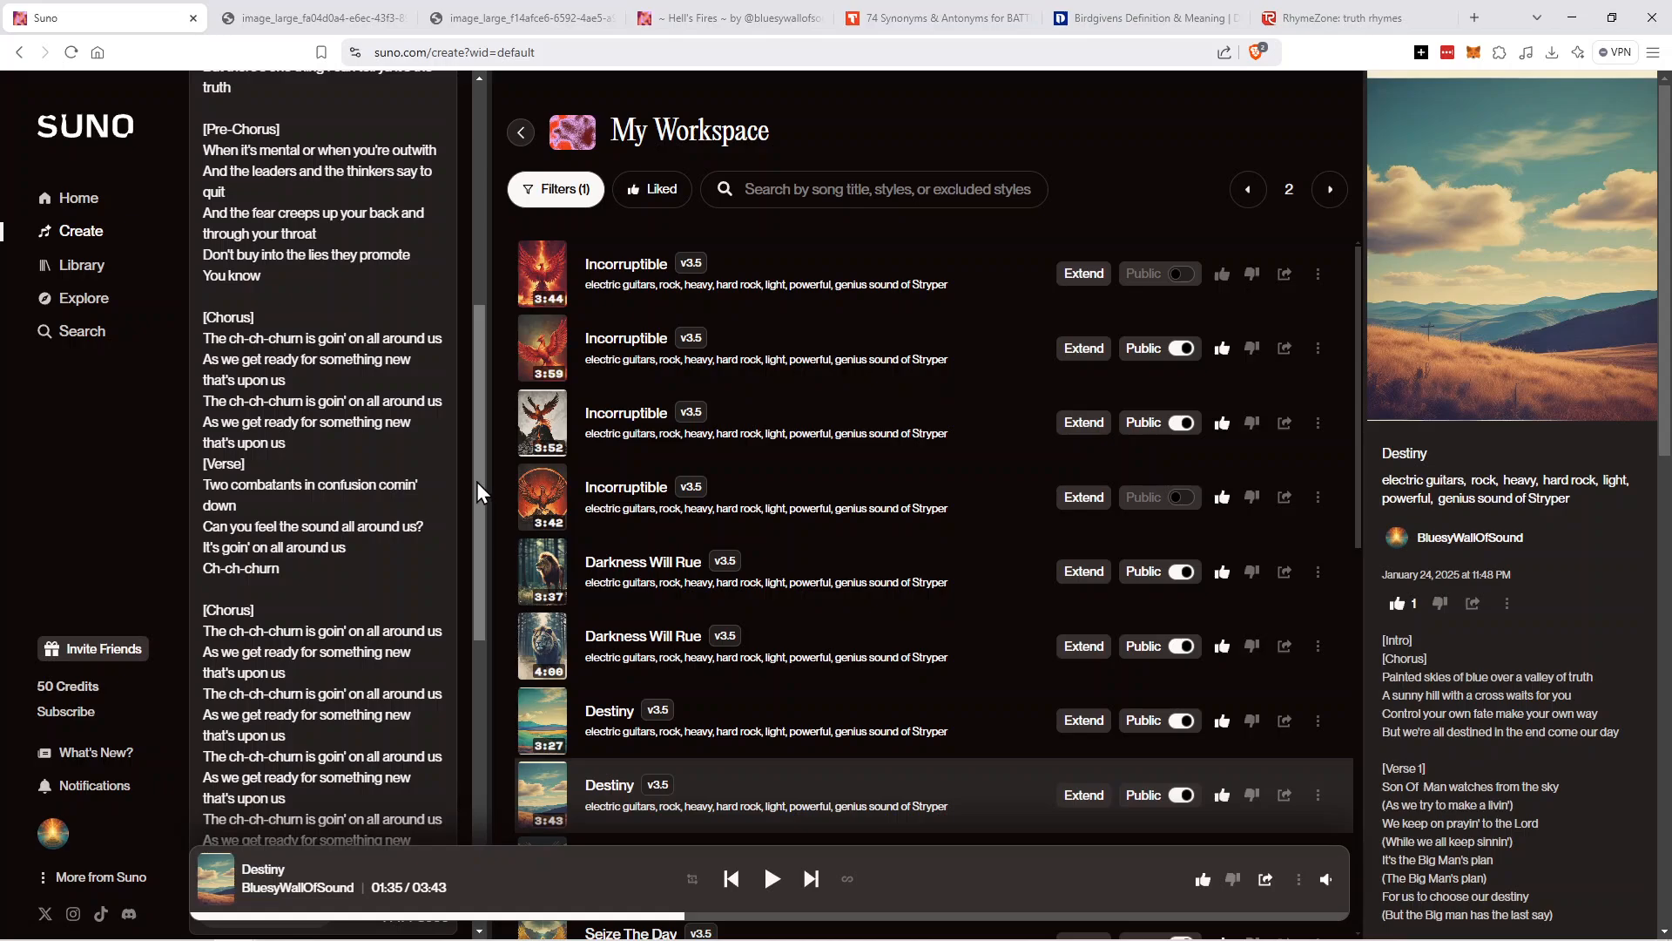
pyautogui.moveTo(477, 482); pyautogui.dragTo(468, 222)
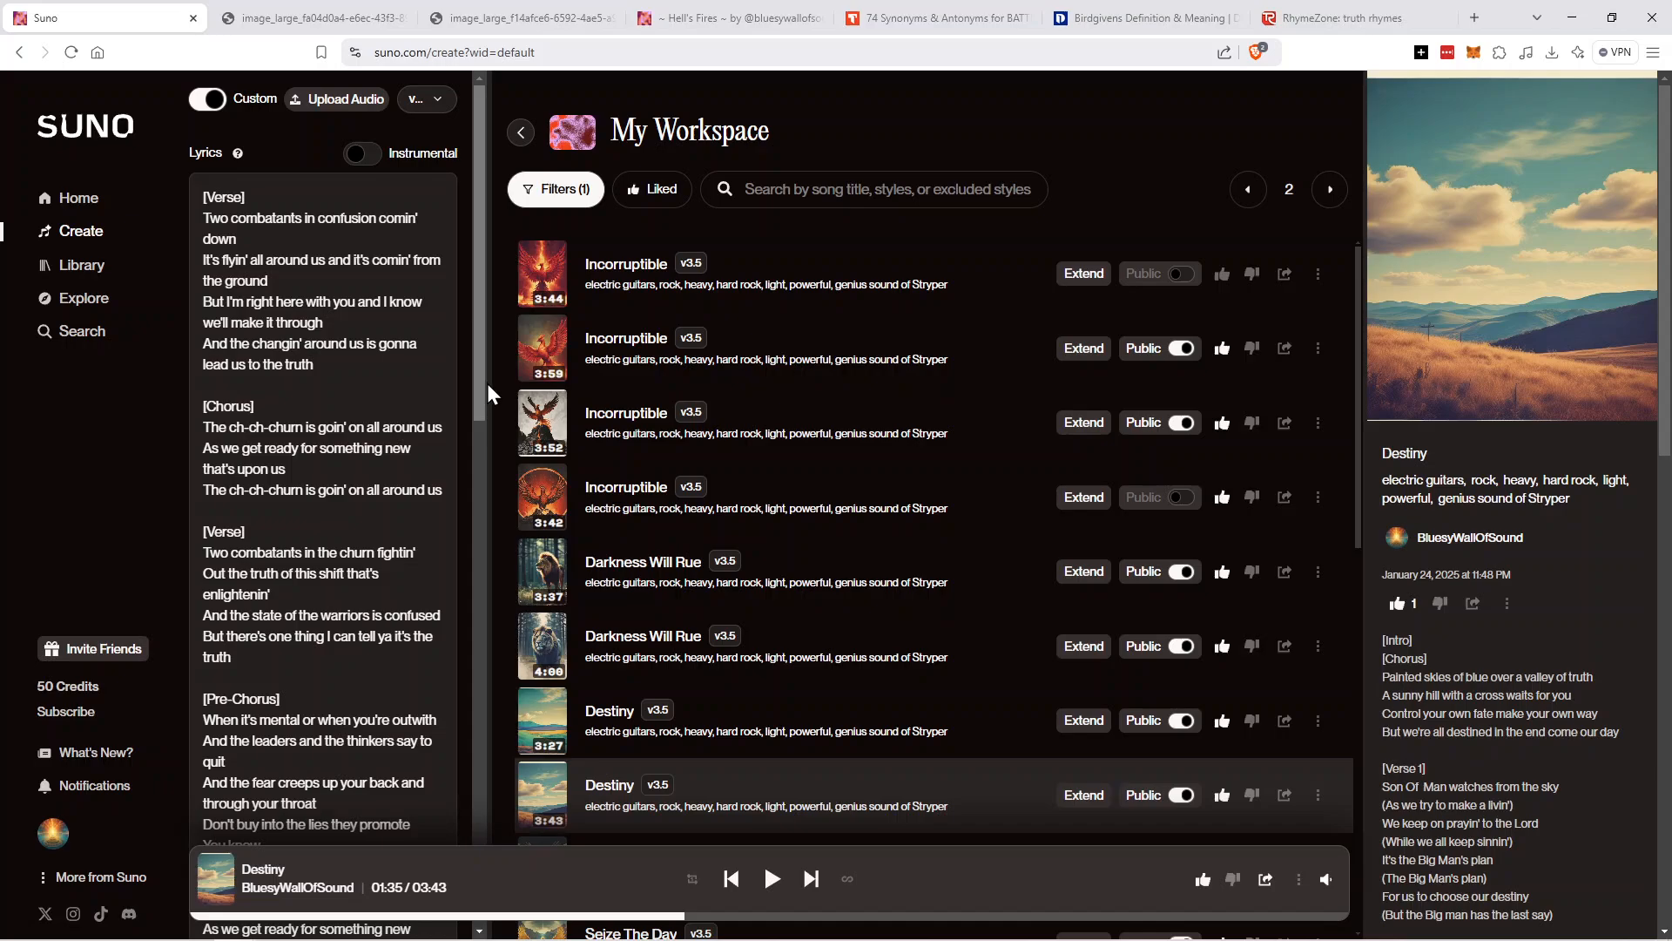
pyautogui.moveTo(488, 384); pyautogui.dragTo(681, 385)
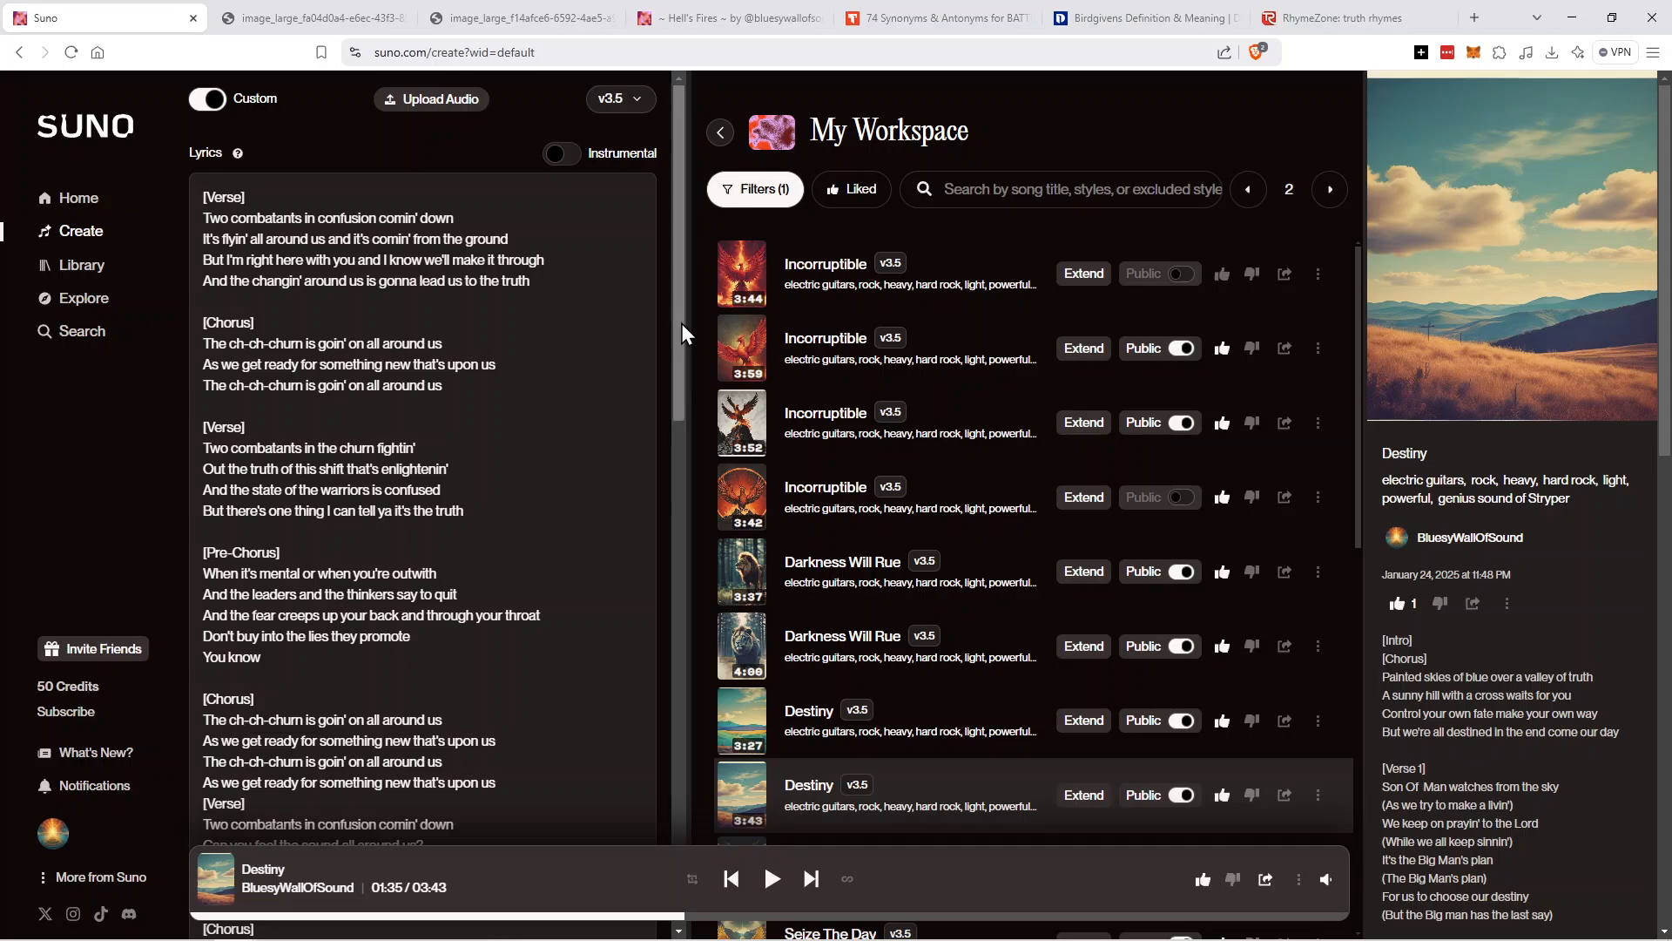
pyautogui.moveTo(678, 326); pyautogui.dragTo(672, 378)
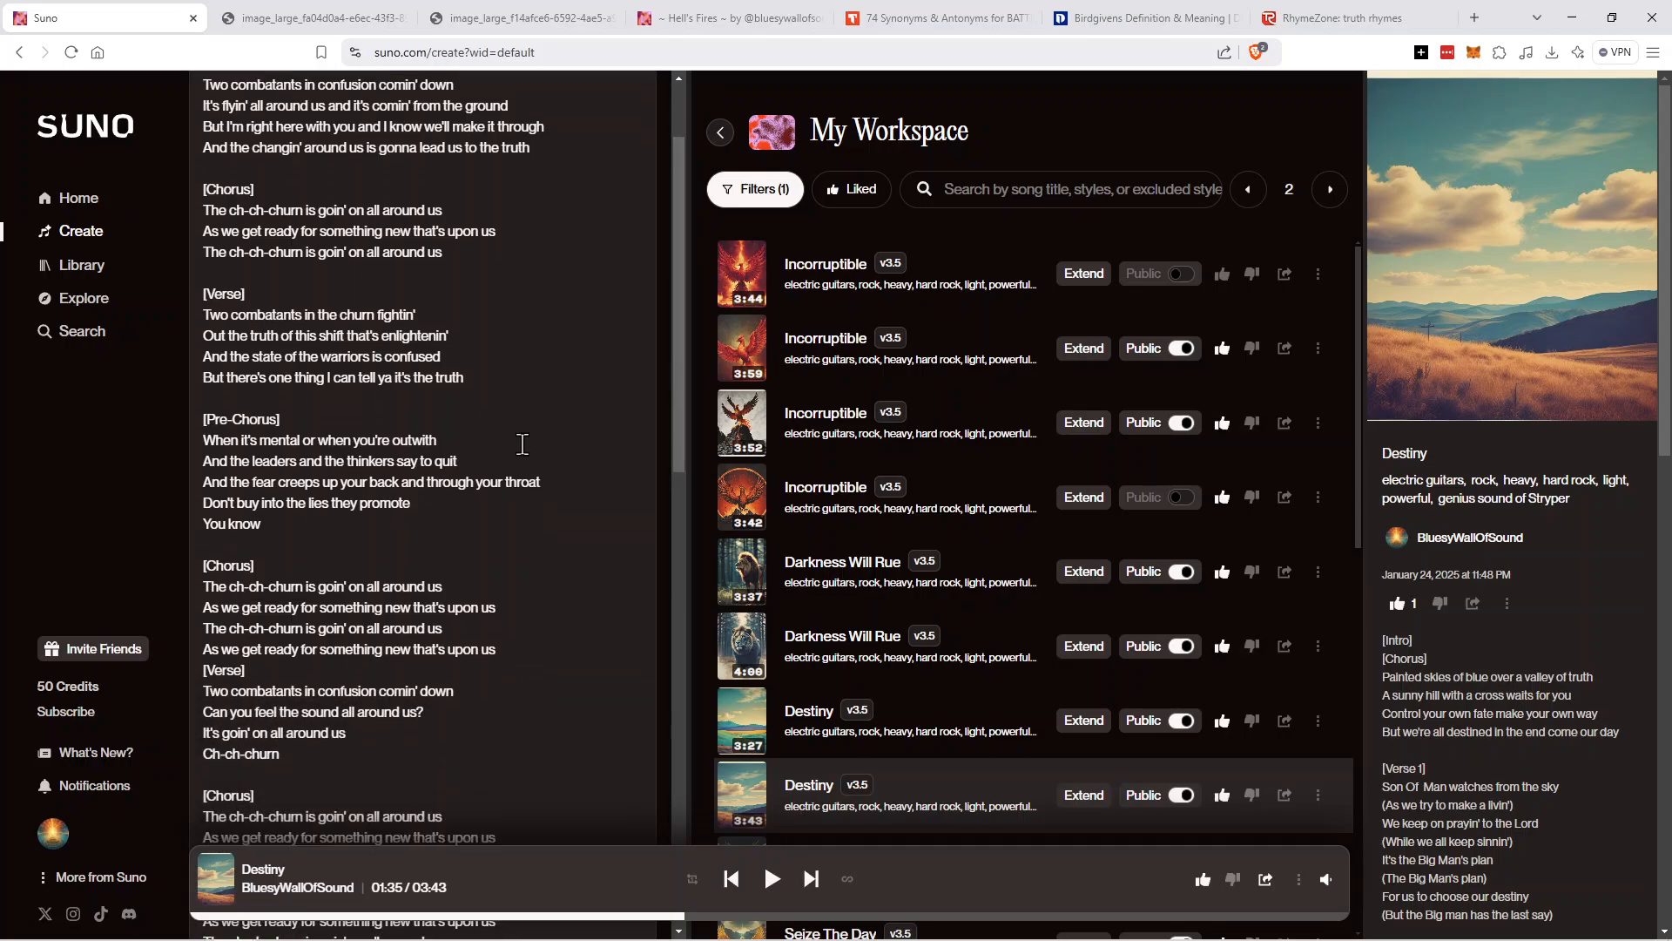
# Copy "outwith" from the pre-chorus, look it up on Dictionary.com, and read its definition and example sentences.
pyautogui.rightClick(421, 440)
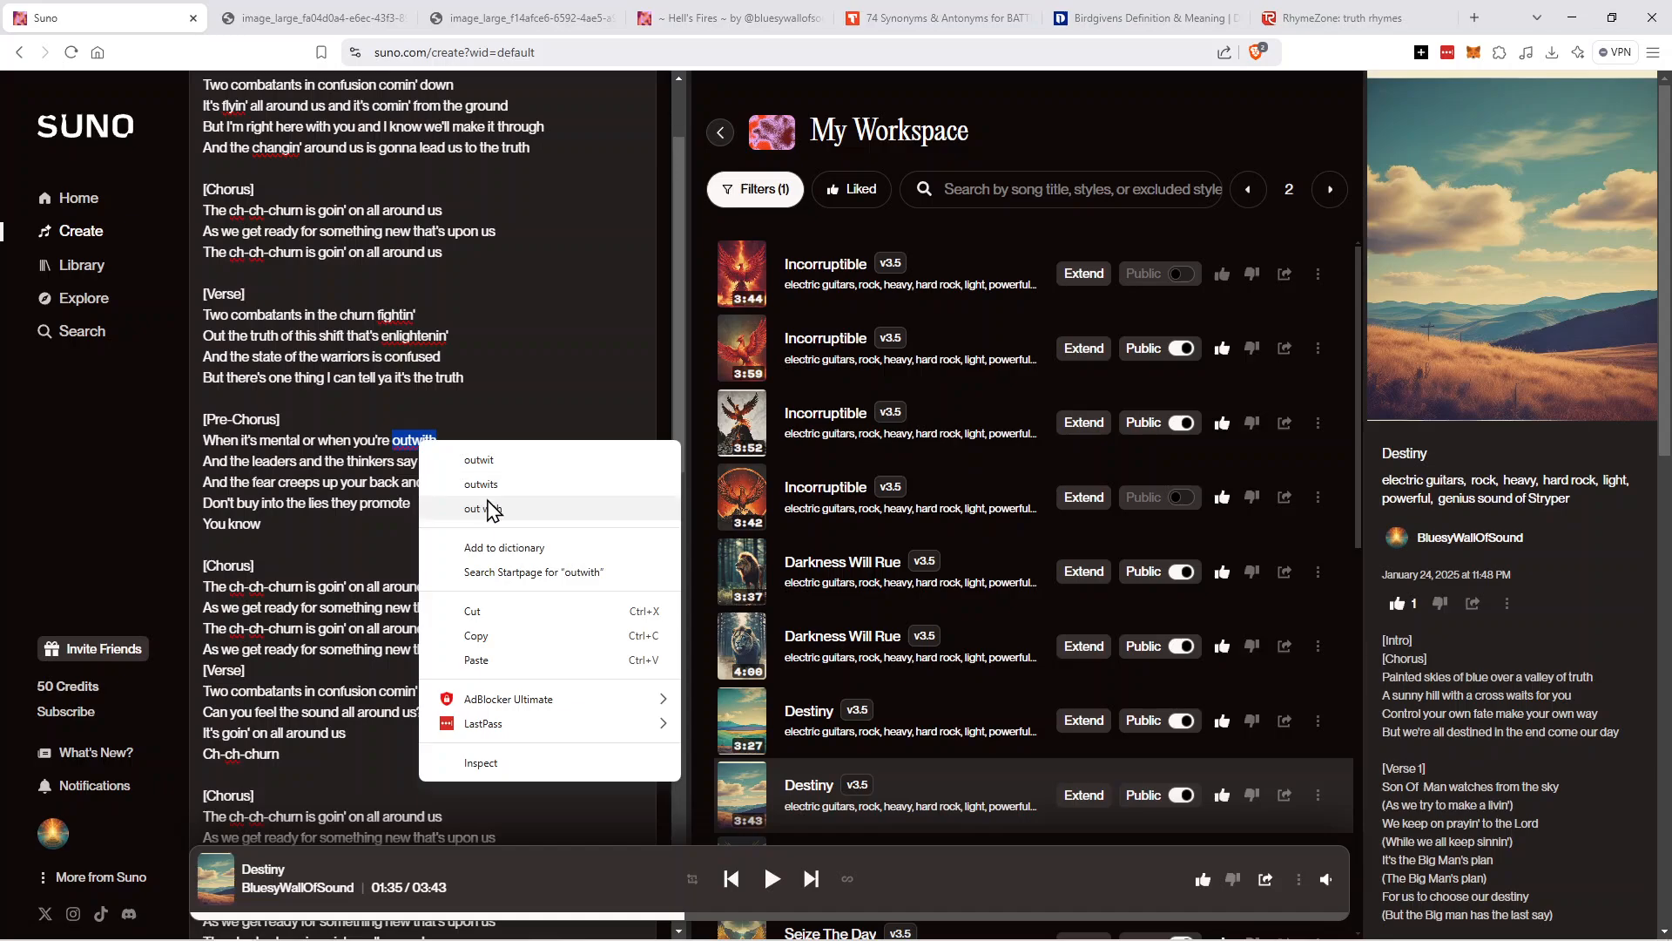
pyautogui.click(486, 634)
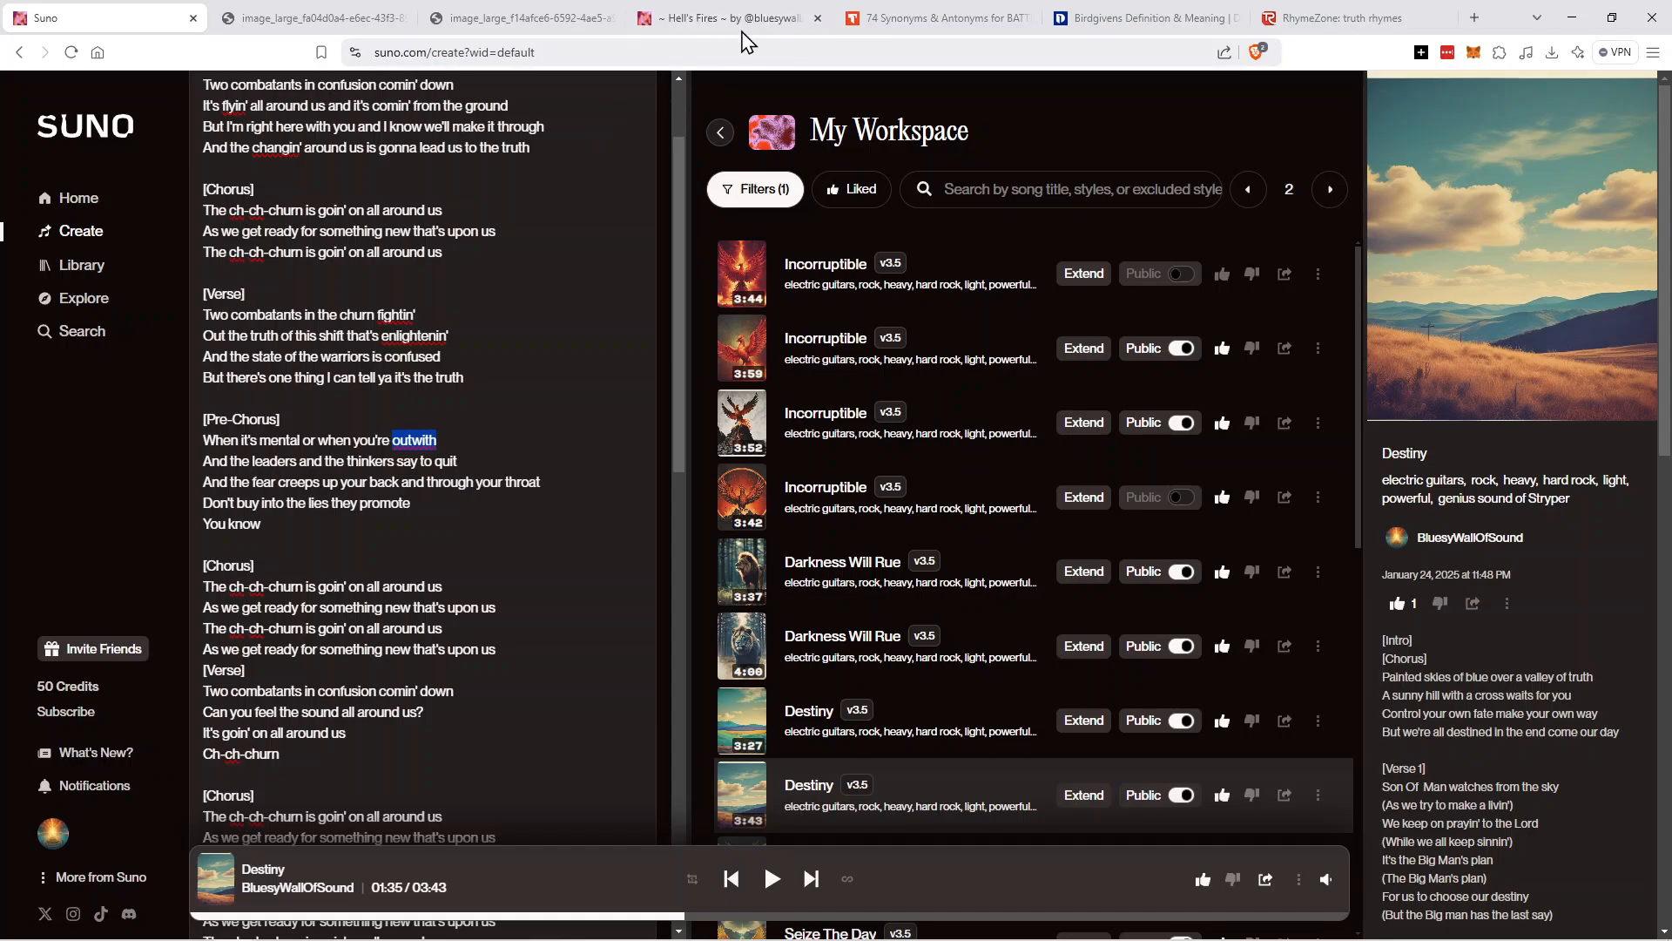
pyautogui.click(1130, 19)
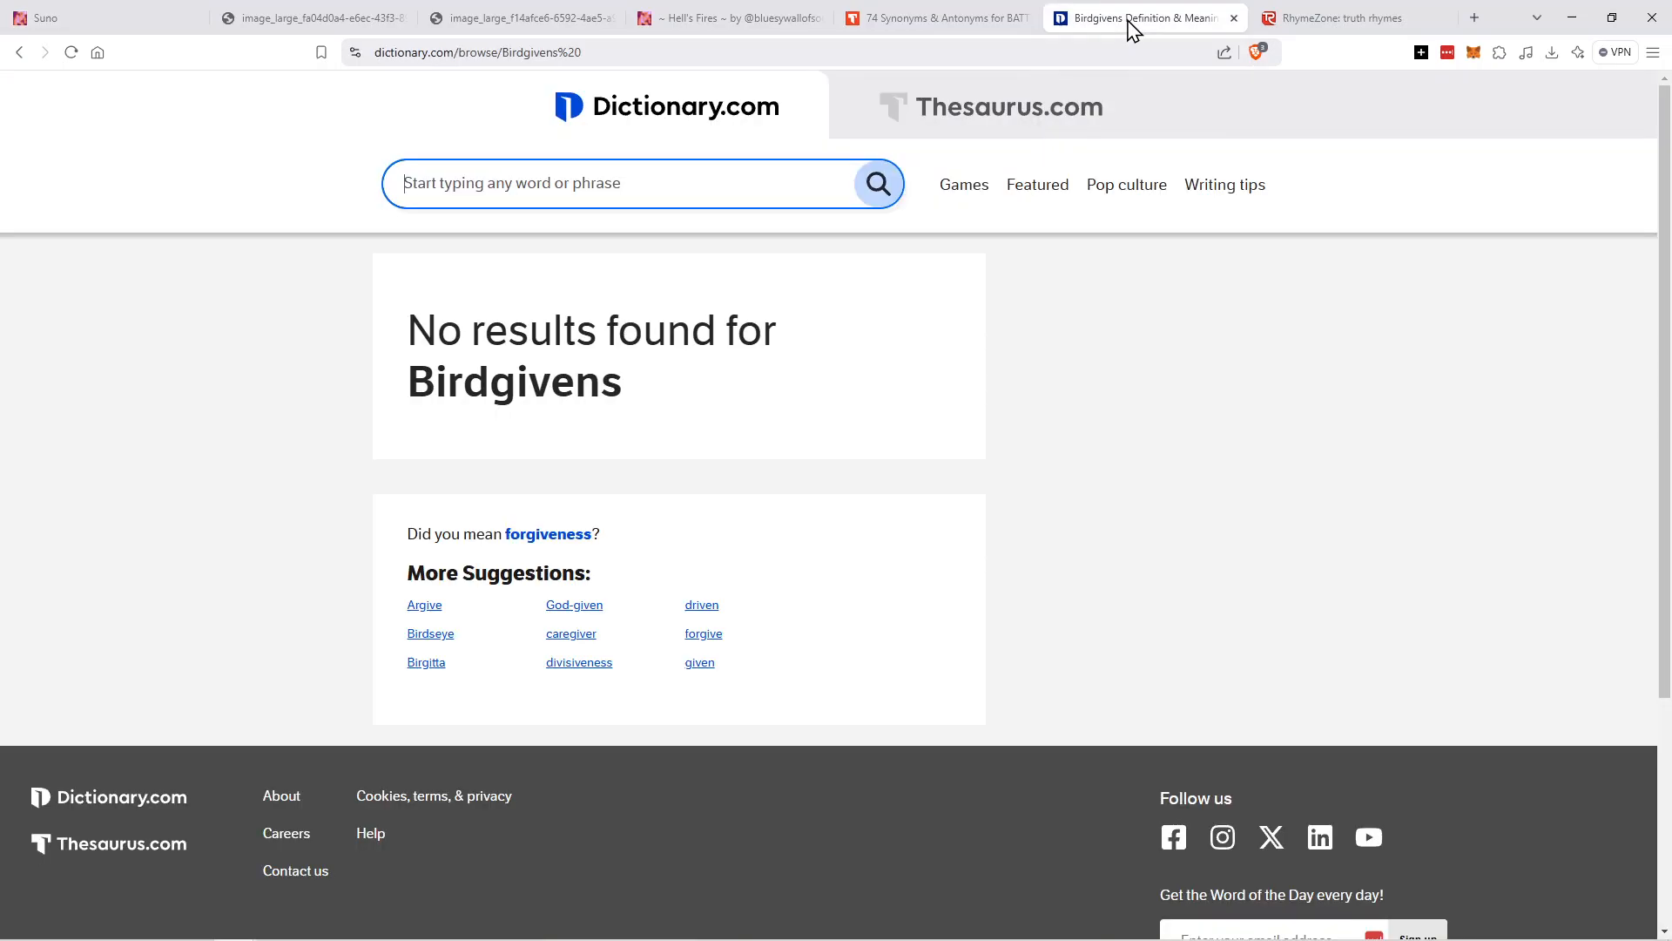
pyautogui.rightClick(478, 179)
pyautogui.click(531, 349)
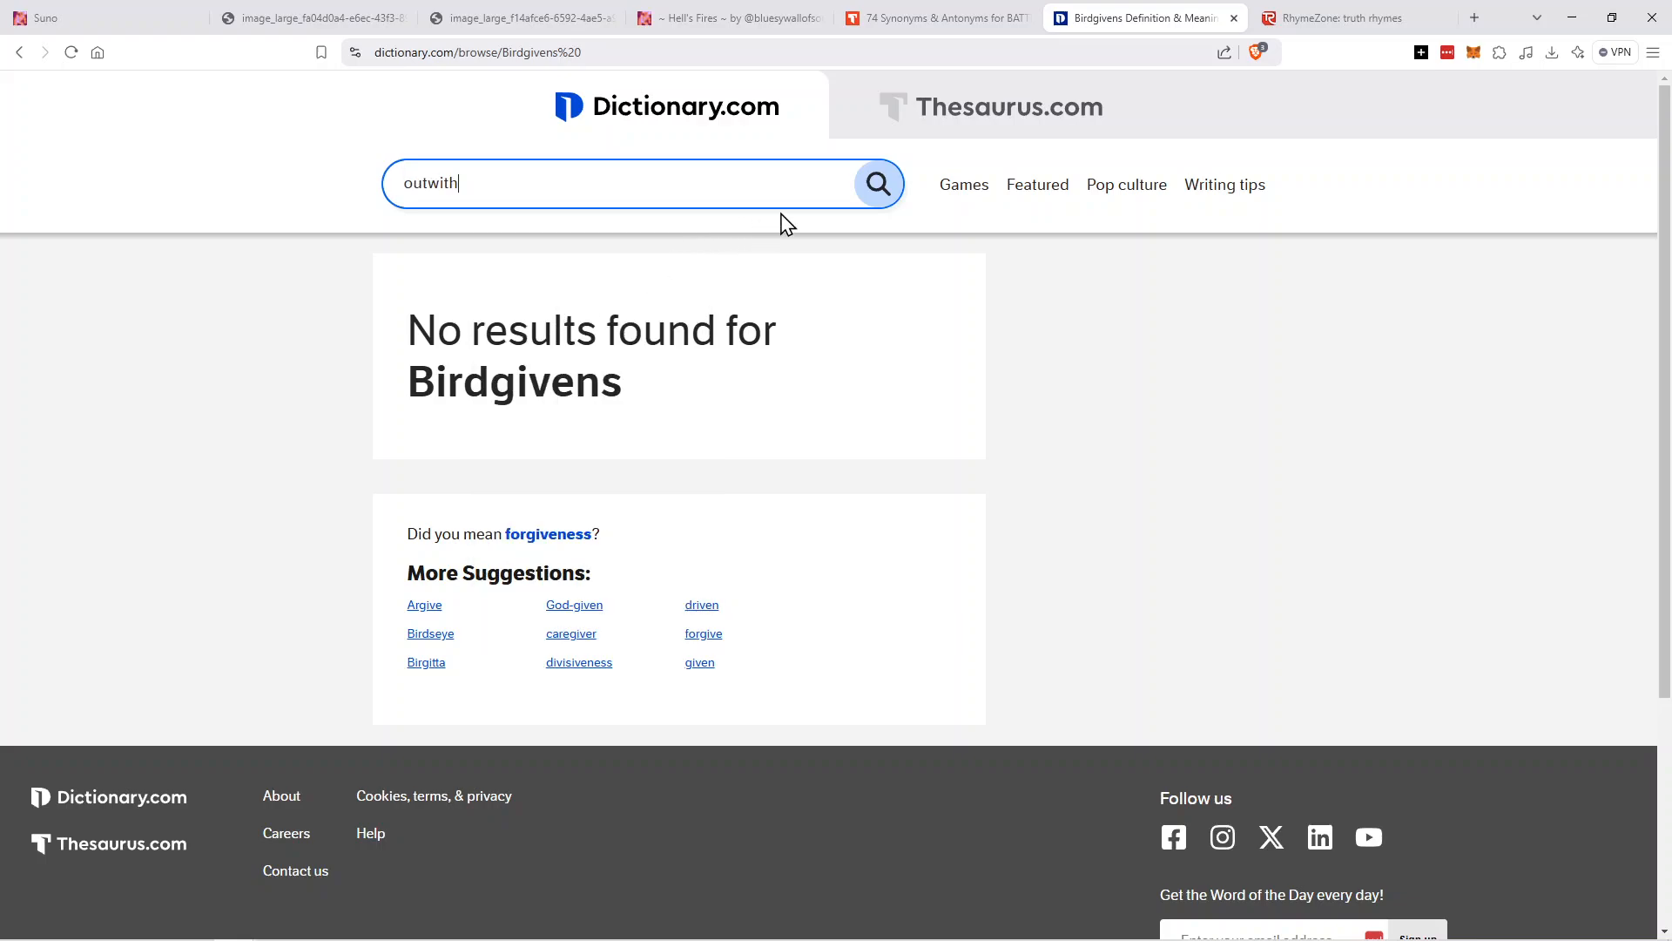
pyautogui.click(878, 187)
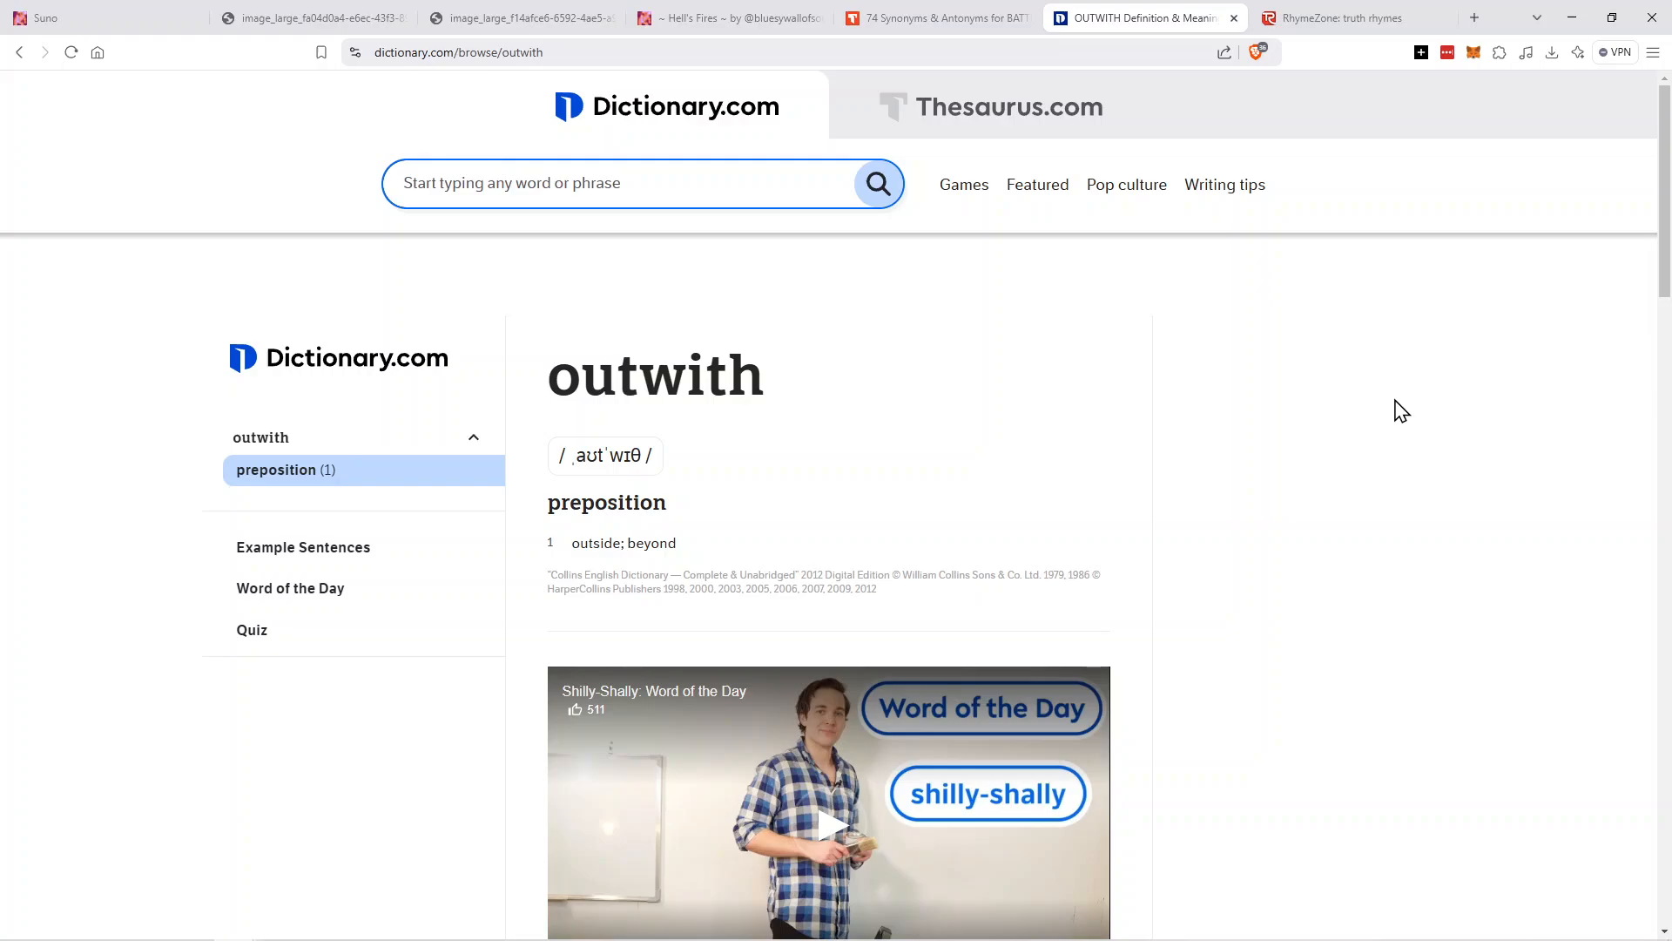
pyautogui.scroll(-4, 1271, 457)
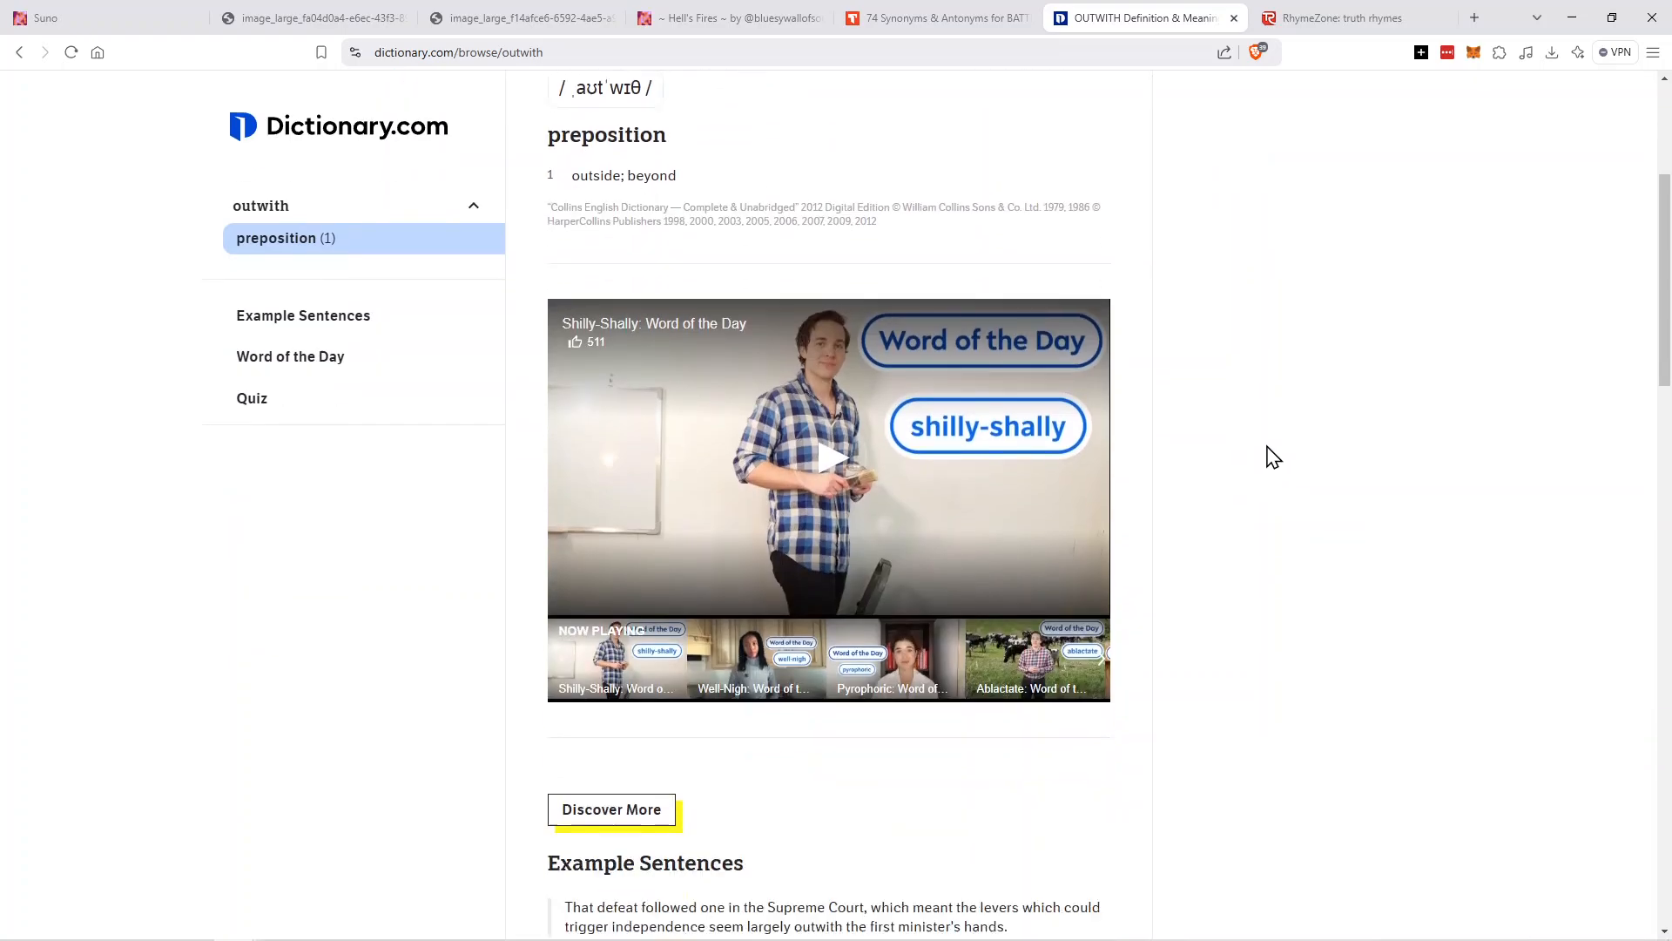
pyautogui.scroll(-5, 1270, 458)
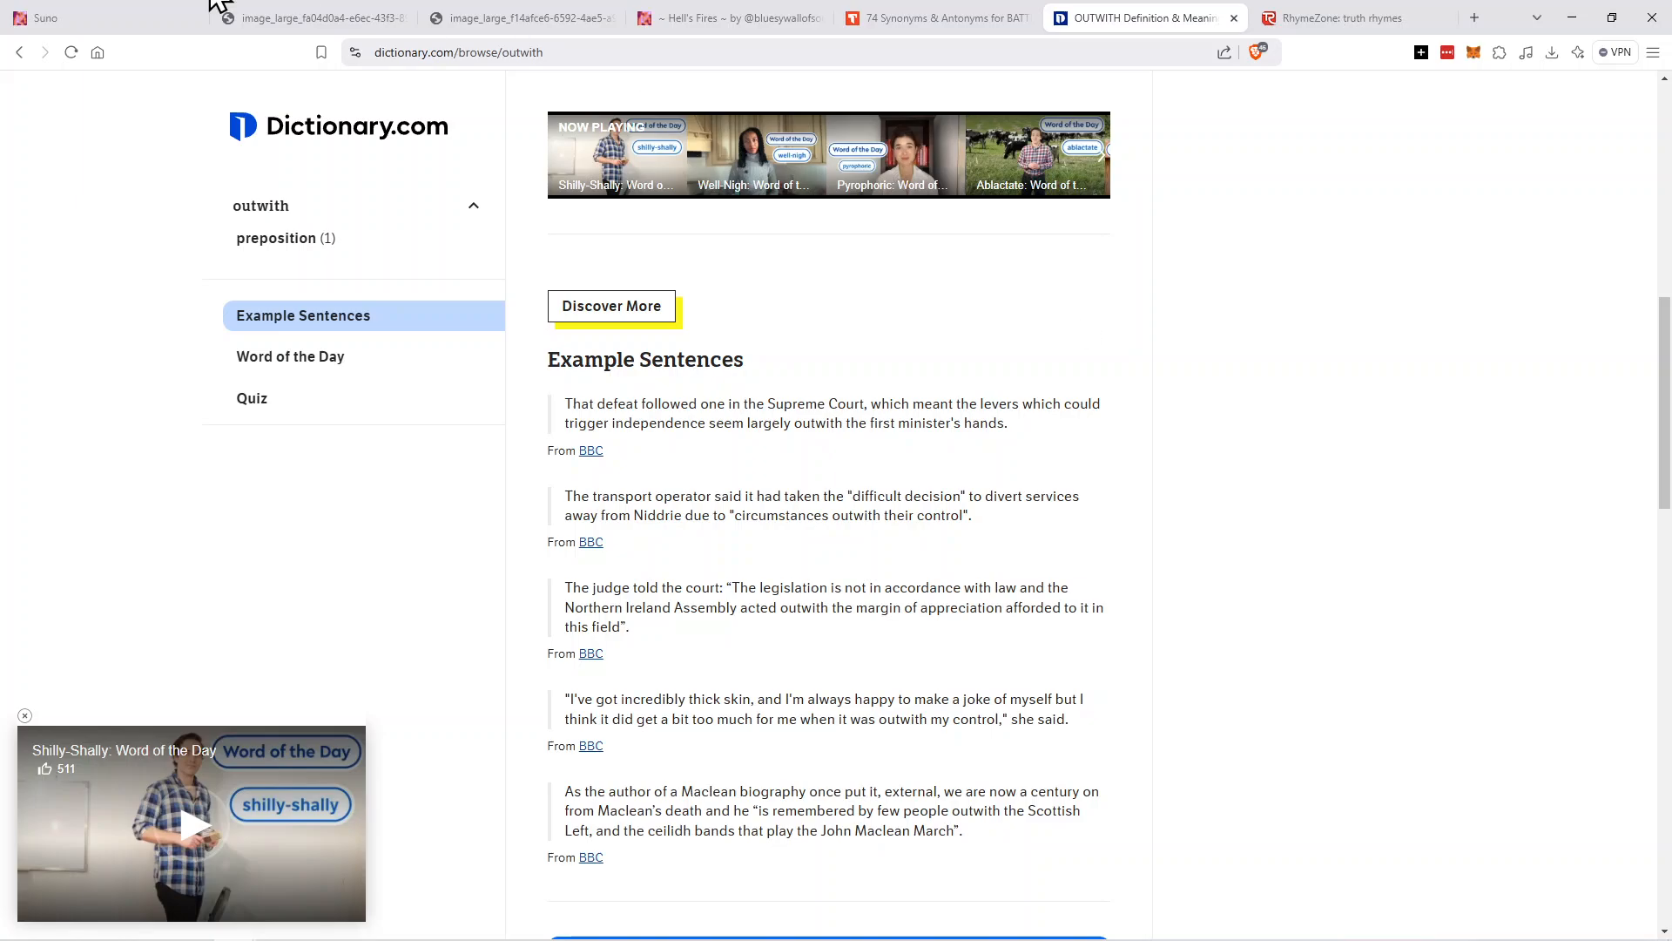
# Return to the Suno lyrics and examine the order of verses and choruses from start to end.
pyautogui.click(113, 28)
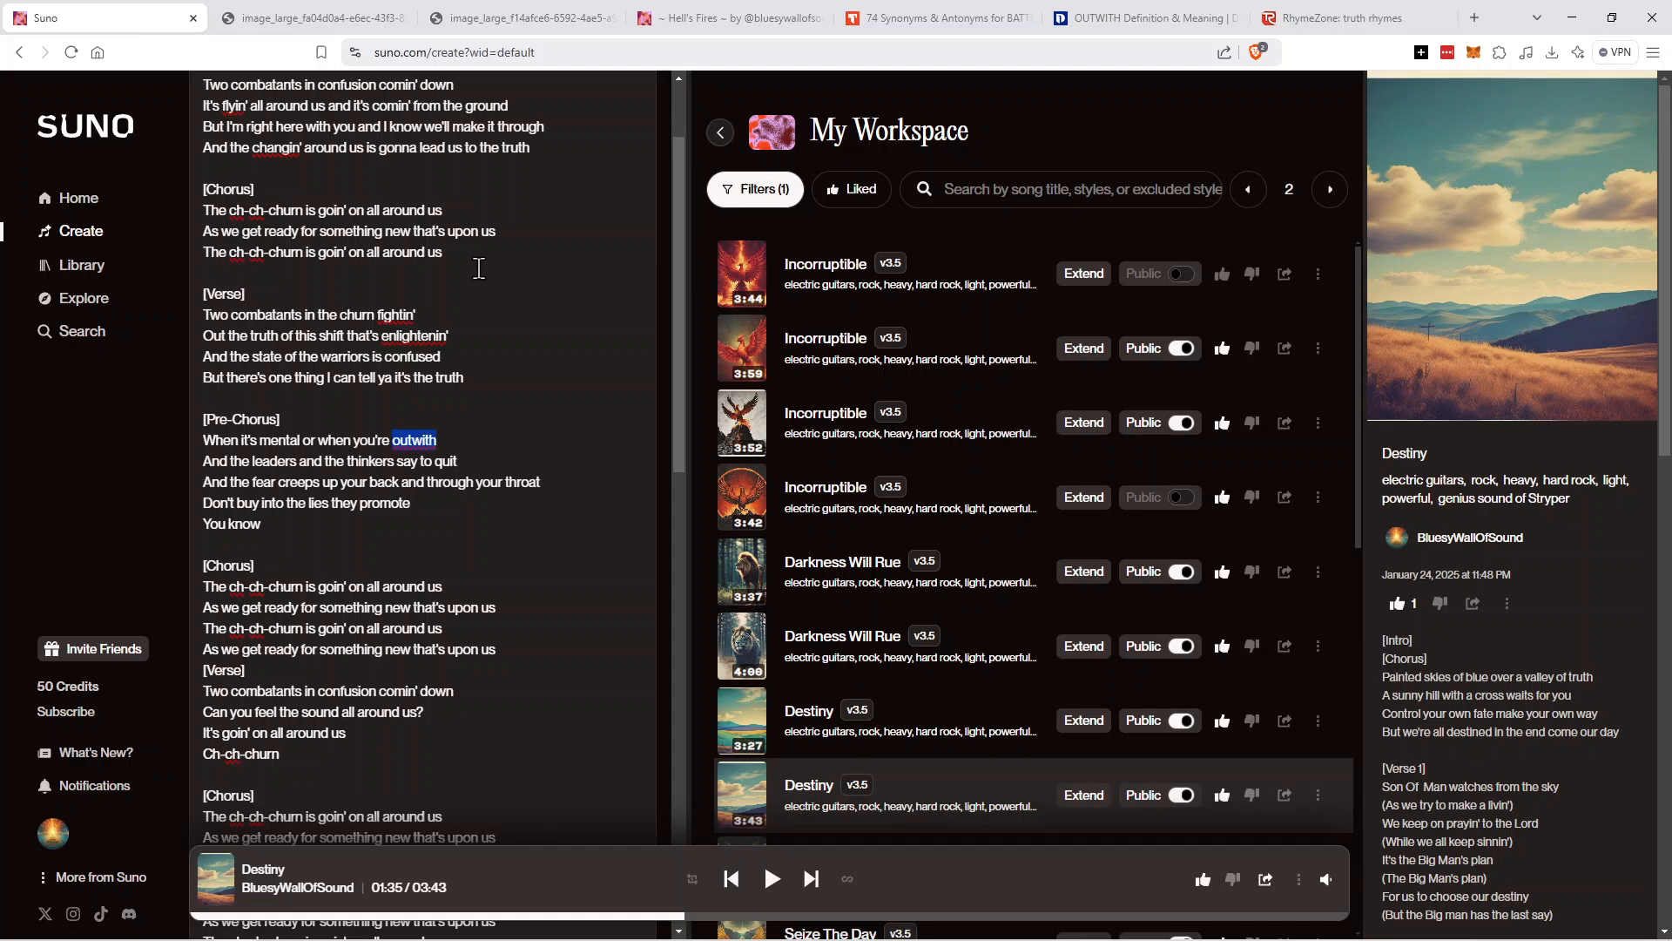
pyautogui.click(499, 459)
pyautogui.scroll(-3, 467, 556)
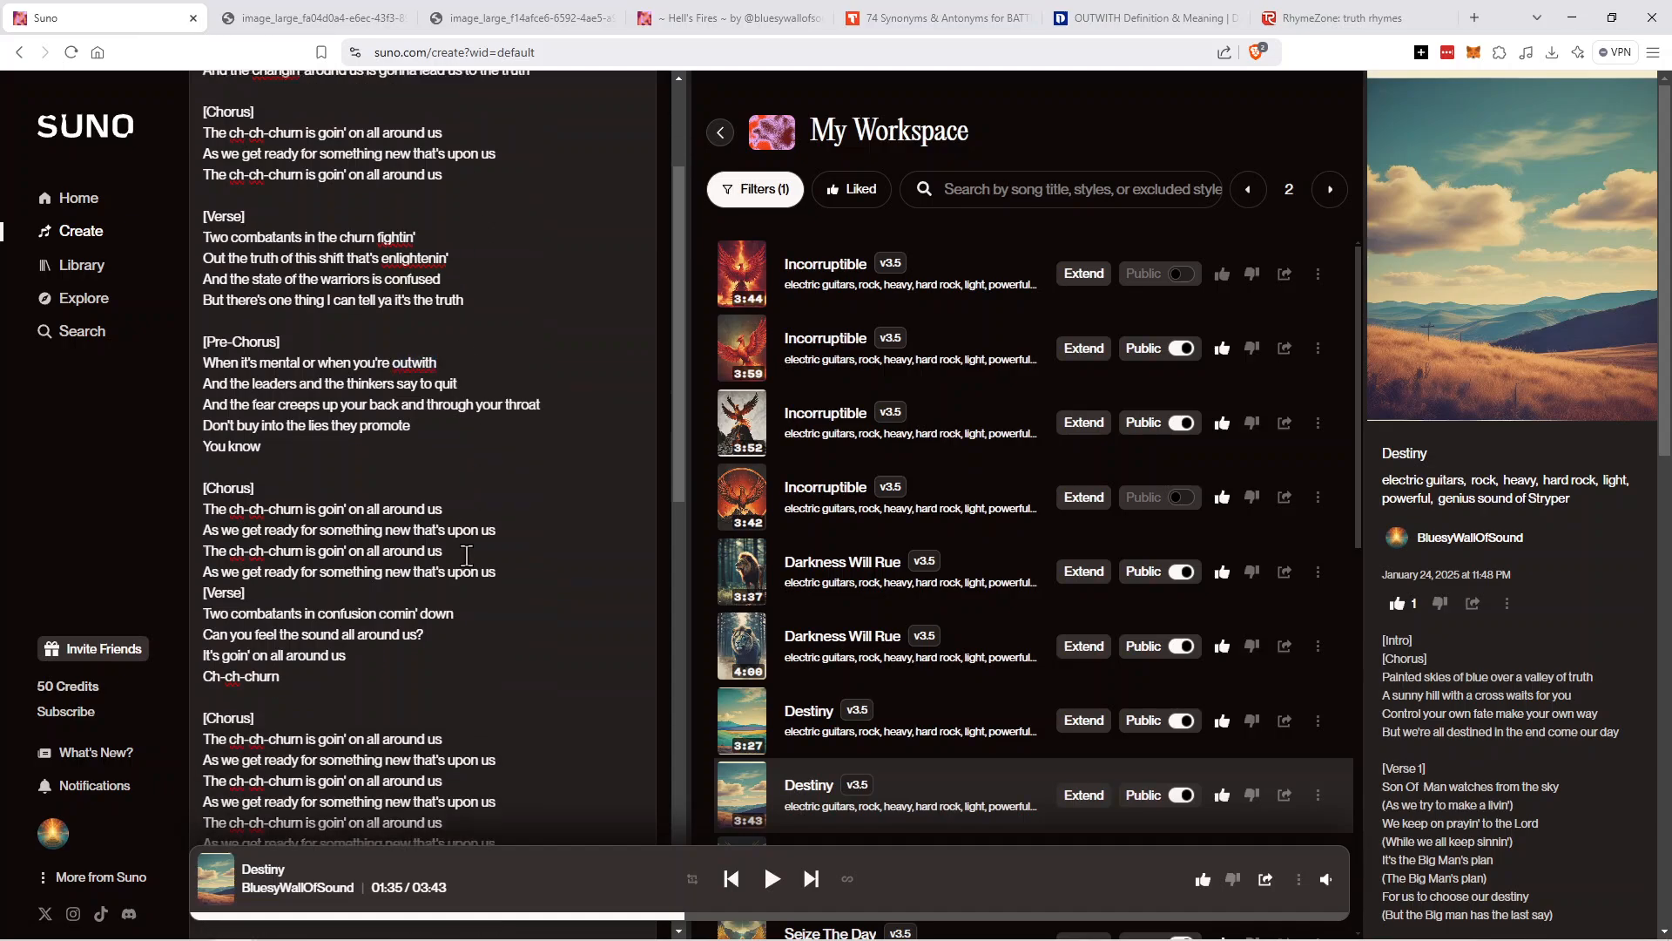
pyautogui.scroll(5, 467, 555)
pyautogui.scroll(-9, 467, 556)
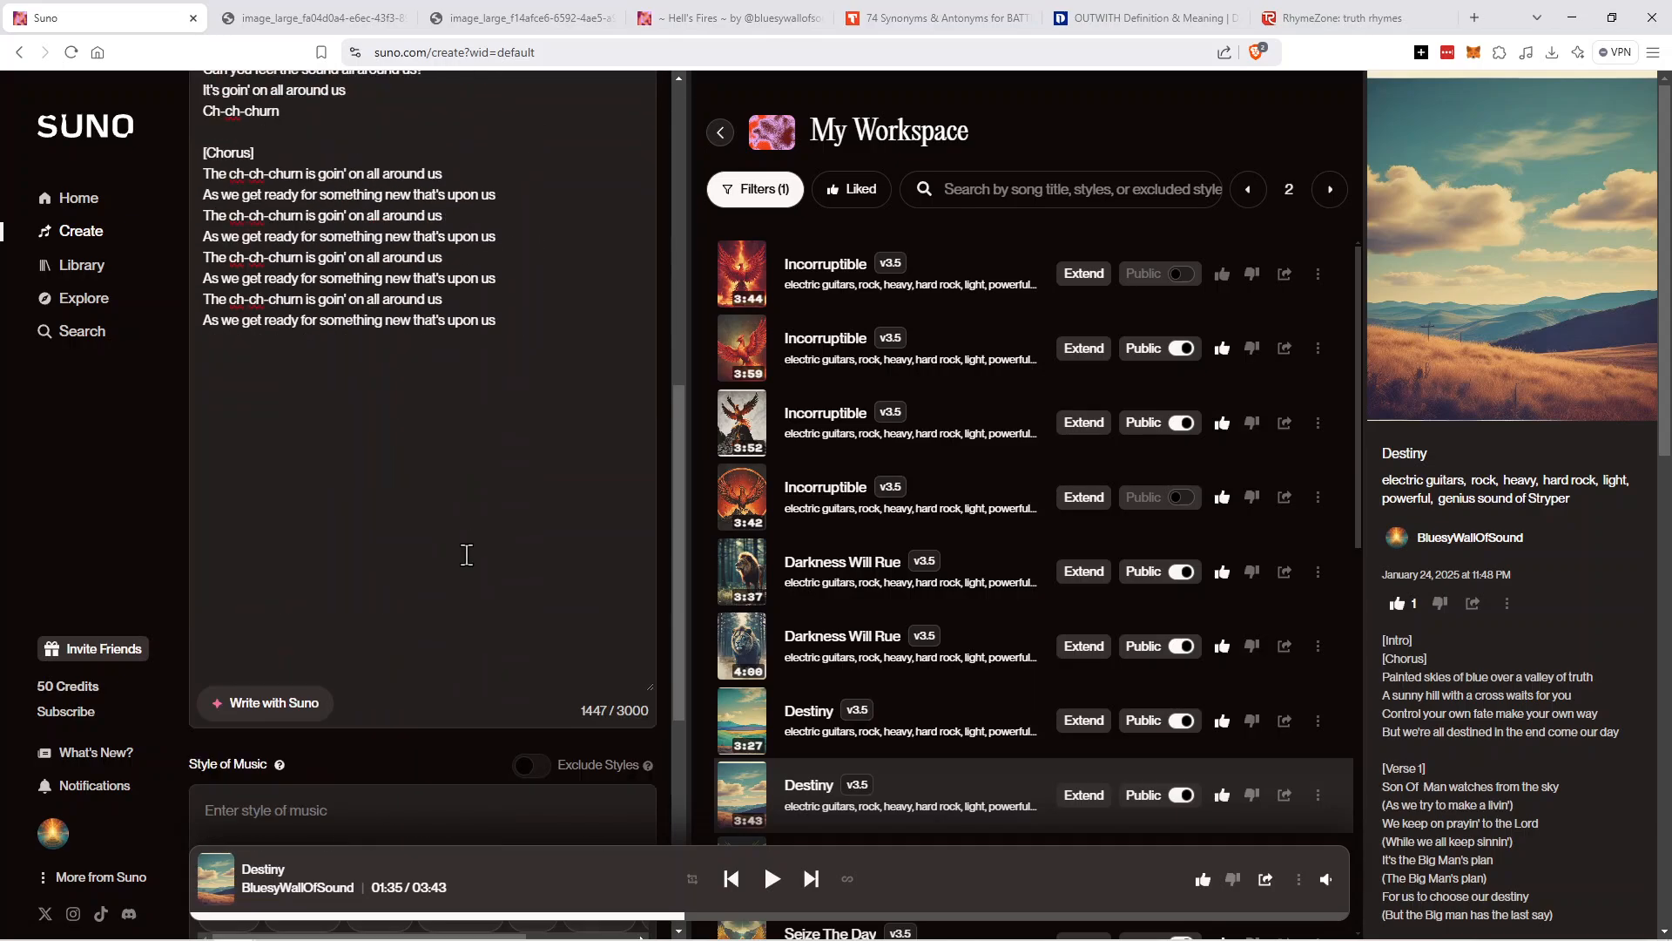
pyautogui.scroll(3, 438, 513)
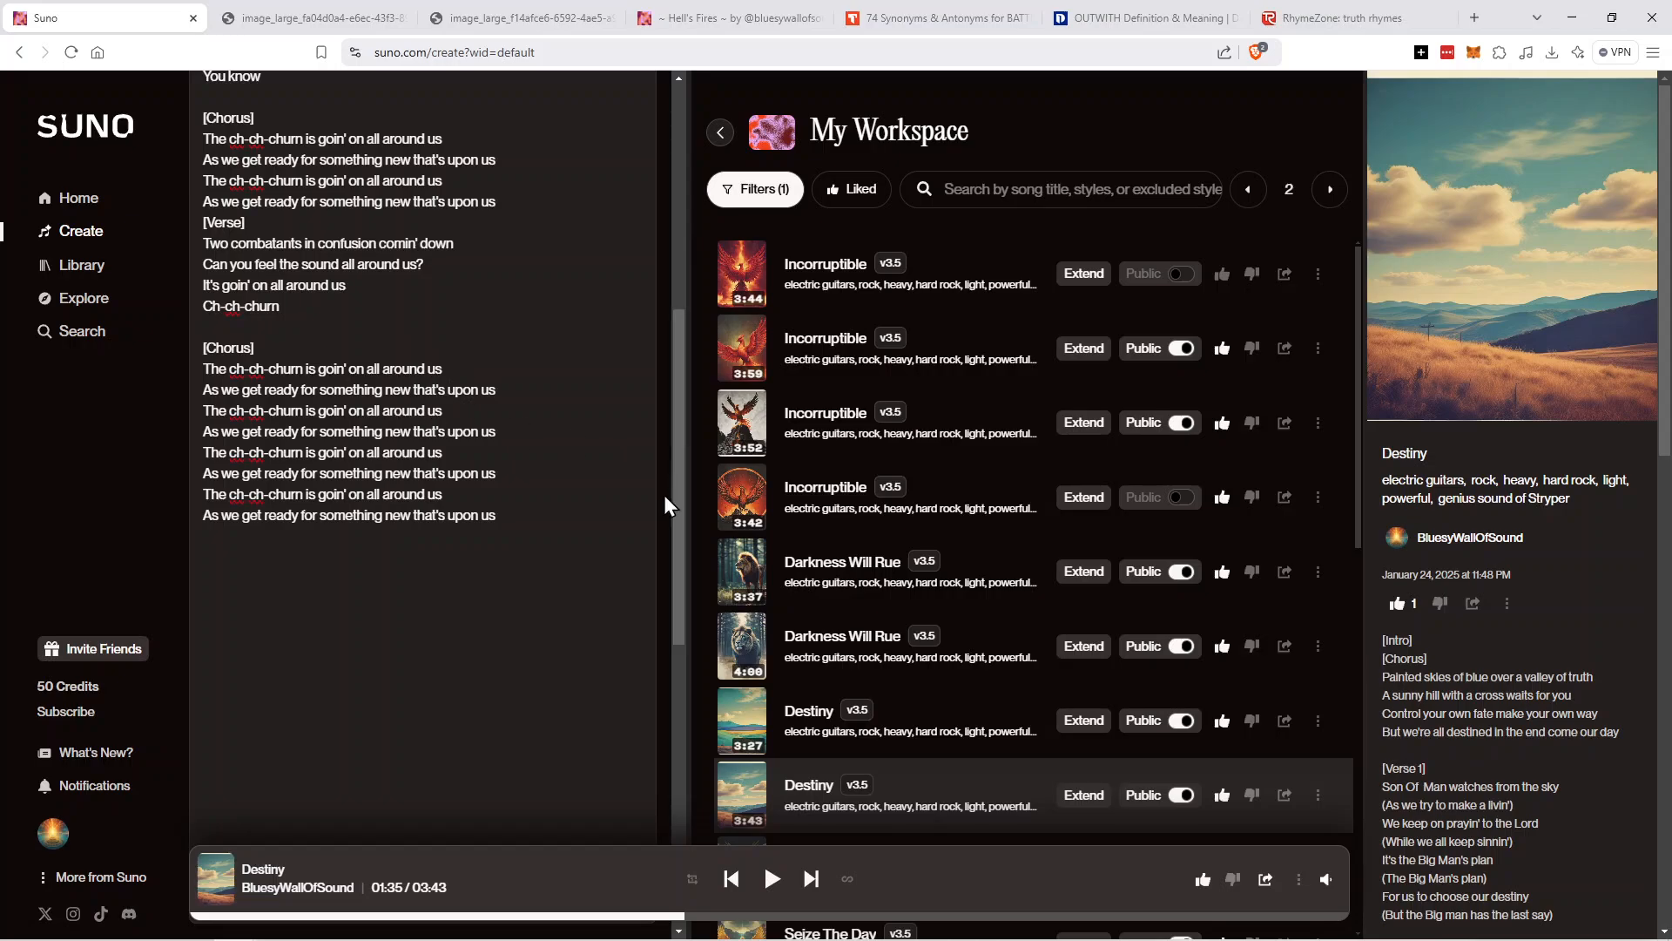
pyautogui.moveTo(677, 509); pyautogui.dragTo(662, 402)
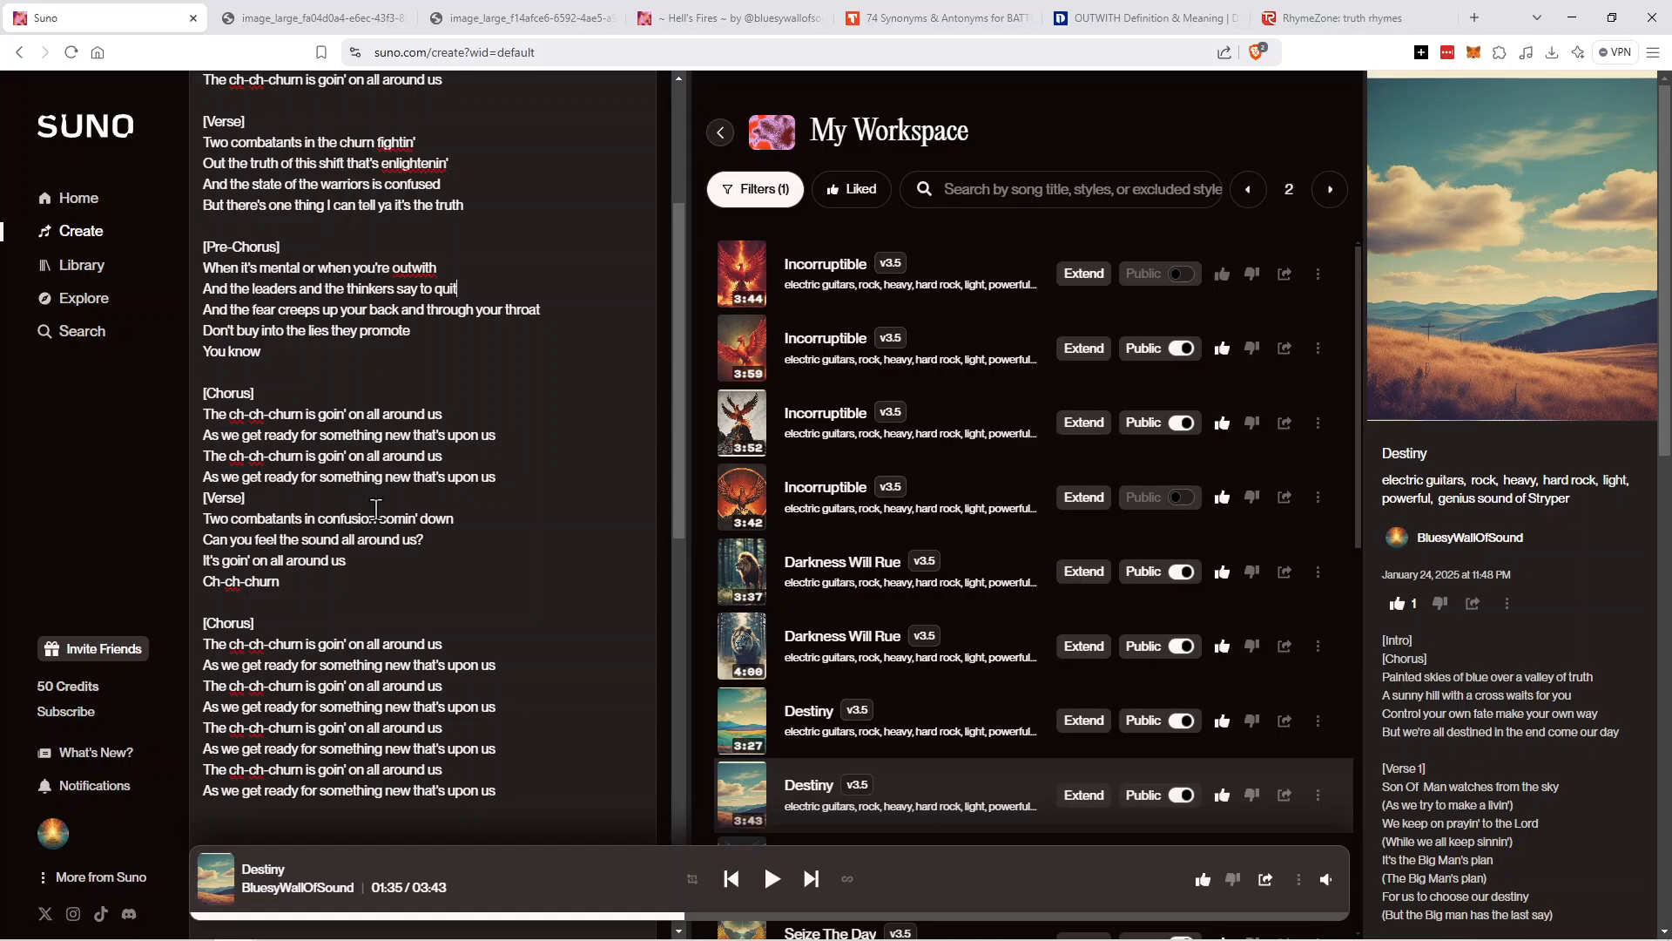
pyautogui.moveTo(676, 430); pyautogui.dragTo(663, 226)
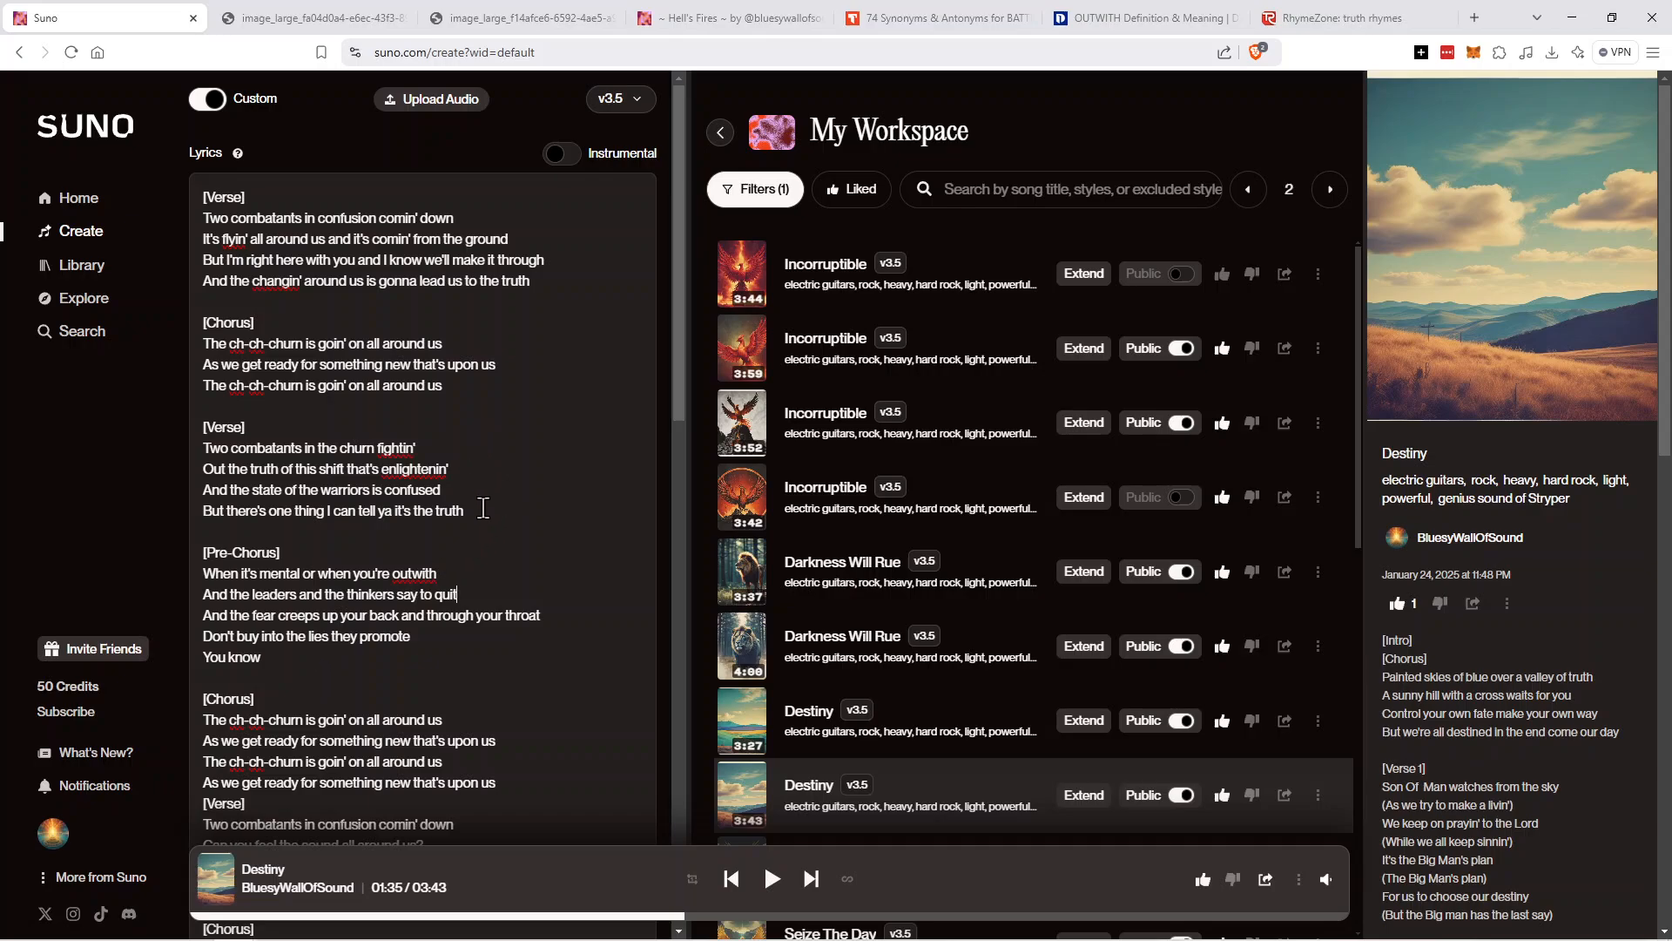
# Move the second verse, beginning "Two combatants in the churn fightin'", above the first chorus so it directly follows the opening verse.
pyautogui.moveTo(483, 508); pyautogui.dragTo(442, 428)
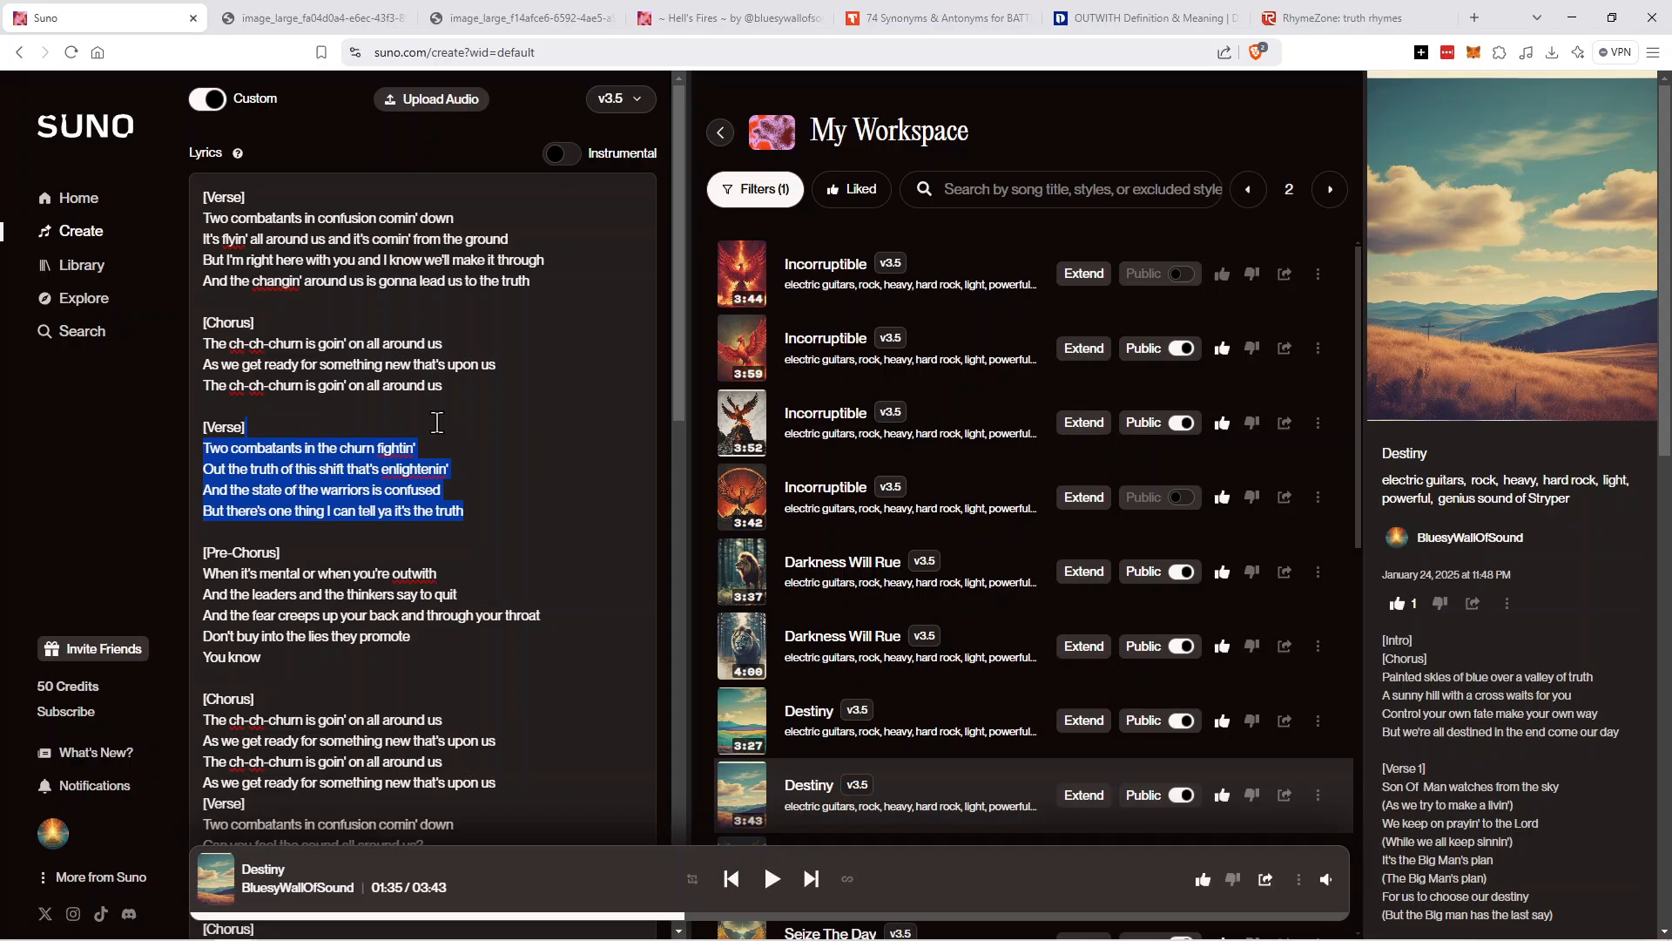
pyautogui.click(327, 319)
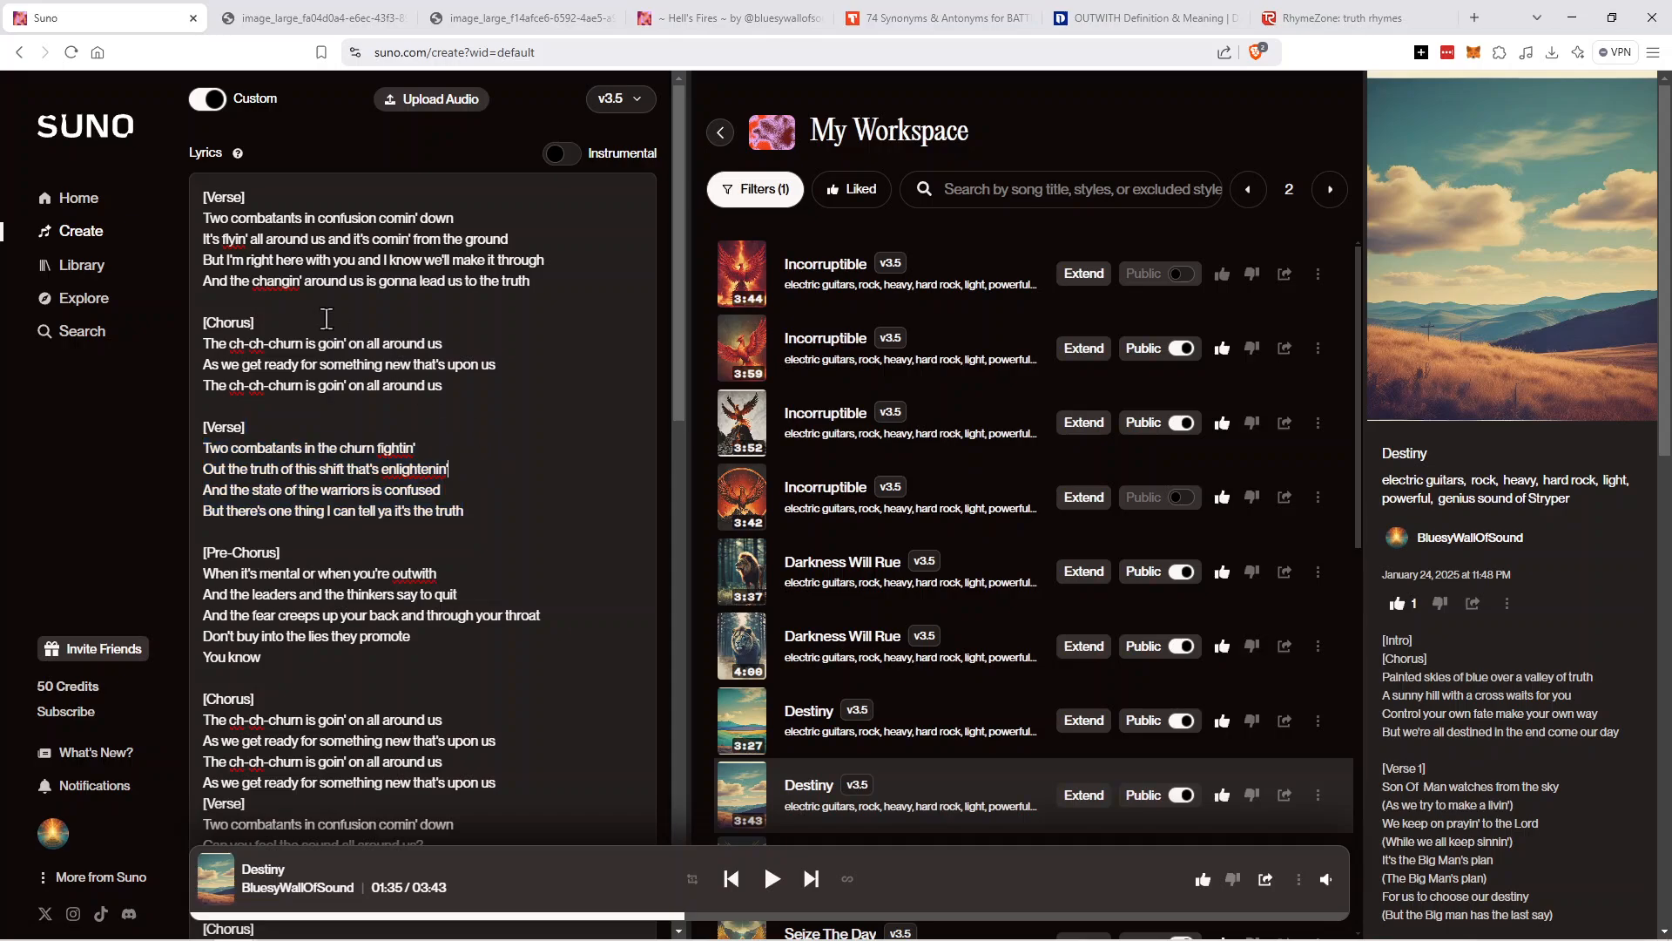
pyautogui.doubleClick(228, 322)
pyautogui.click(344, 418)
pyautogui.moveTo(468, 510); pyautogui.dragTo(464, 401)
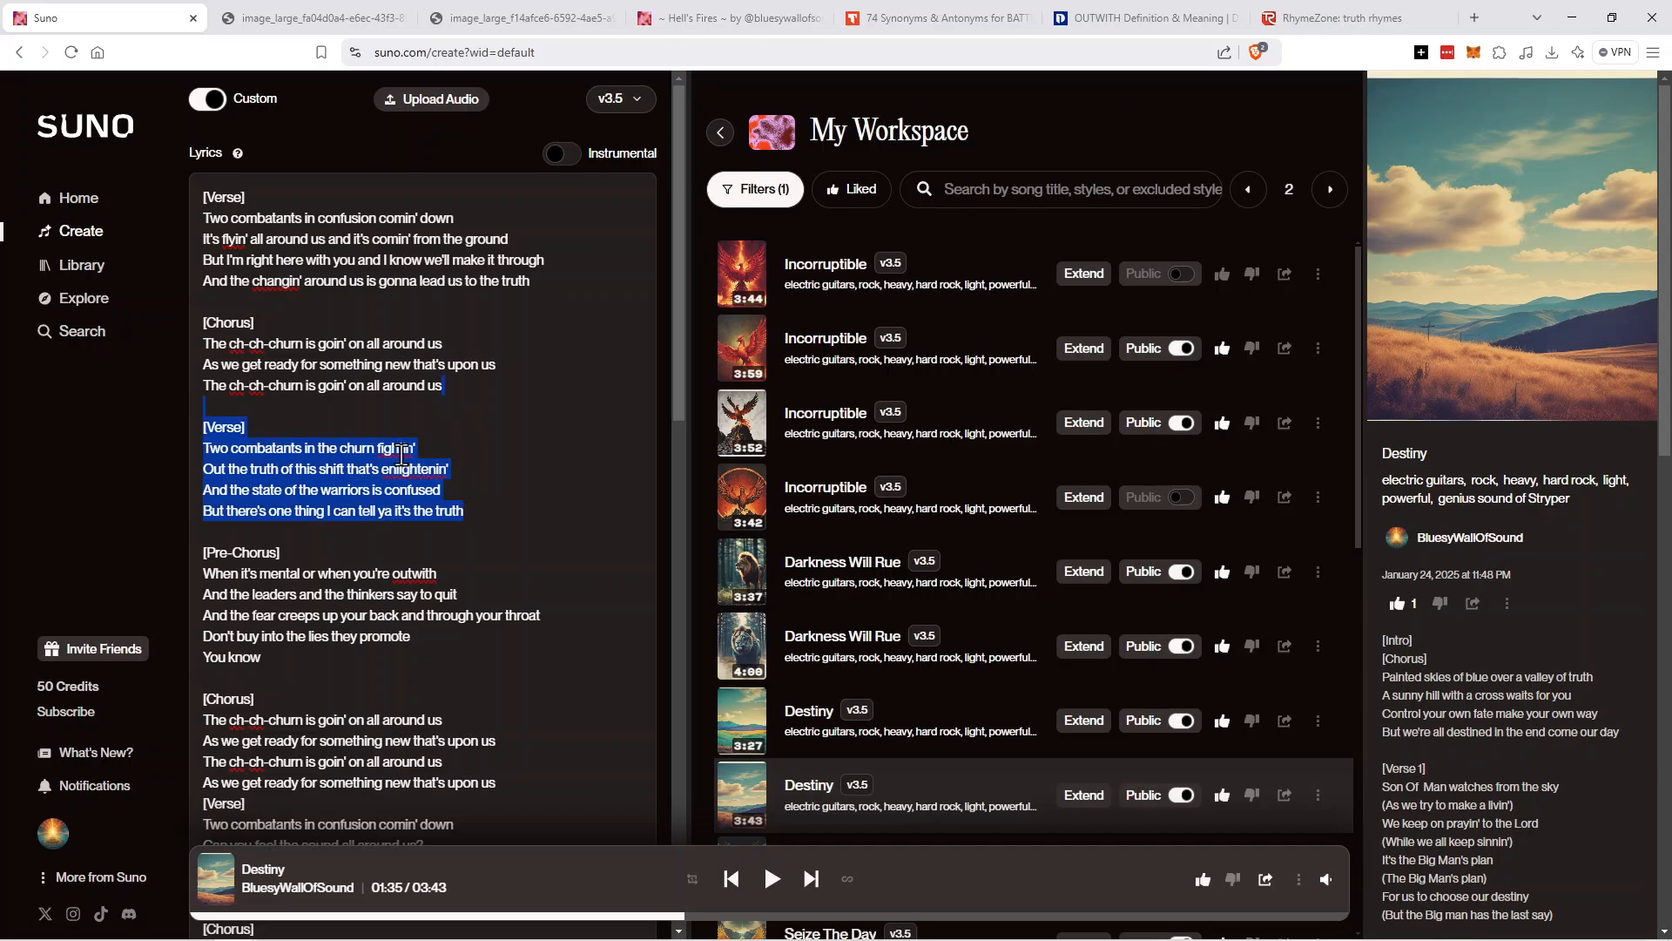
pyautogui.moveTo(401, 454); pyautogui.dragTo(549, 284)
pyautogui.click(303, 331)
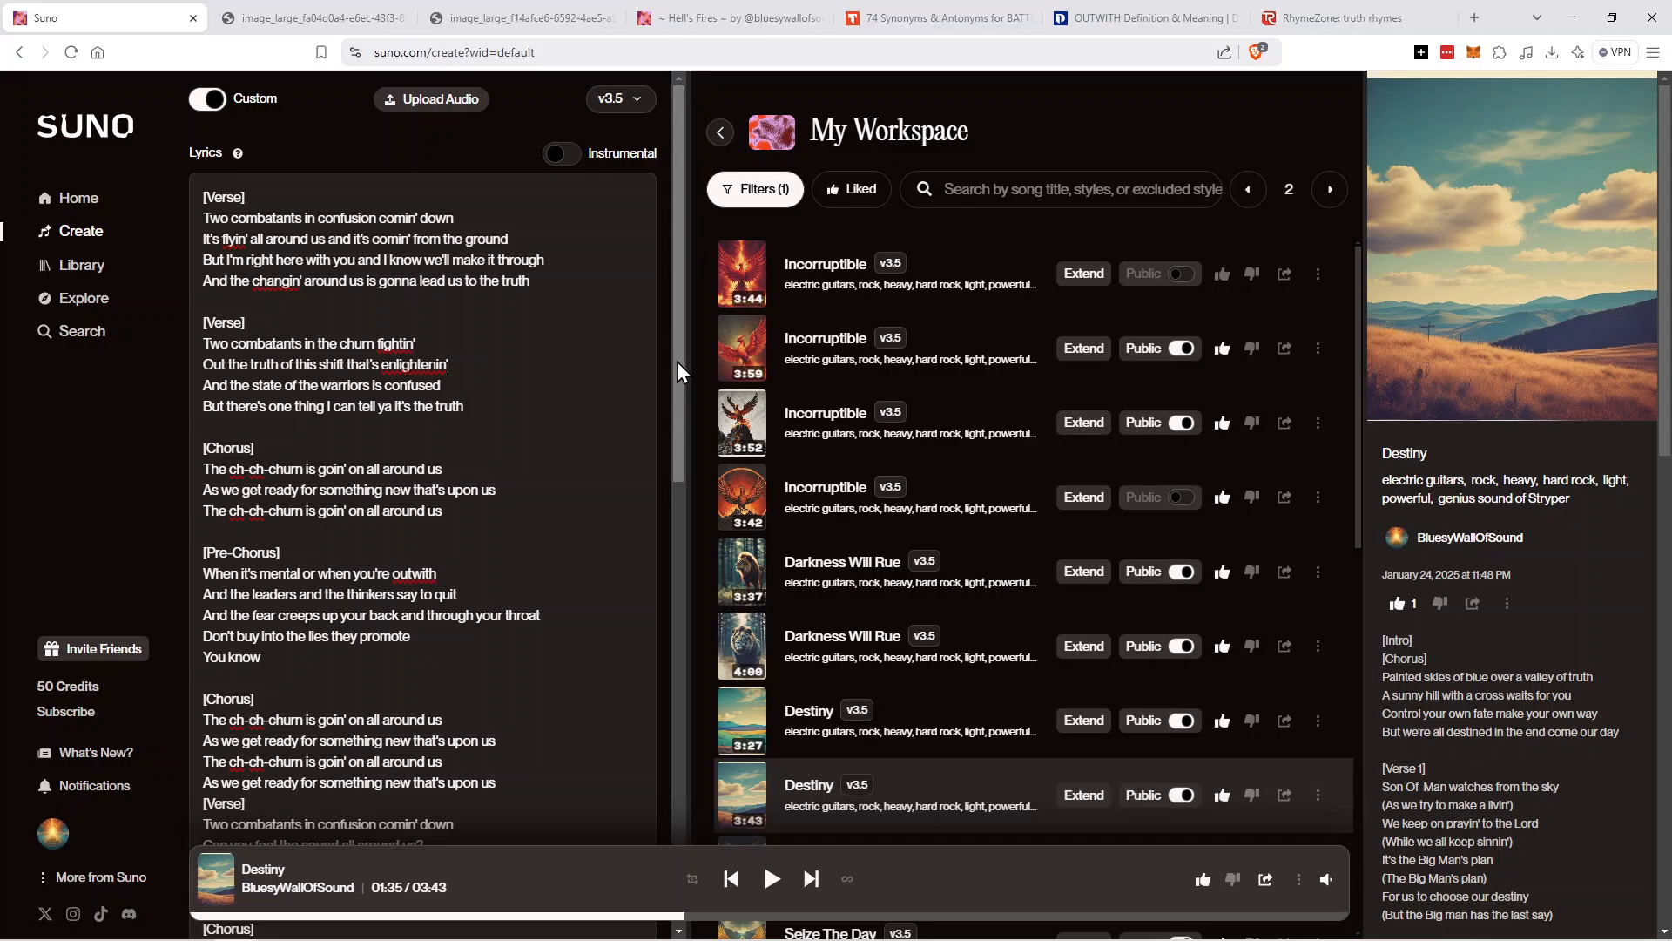
# Restore the smaller browser window, switch to Suno.docx, and look through the saved versions of "The Churn" for usable sections.
pyautogui.moveTo(677, 362); pyautogui.dragTo(684, 401)
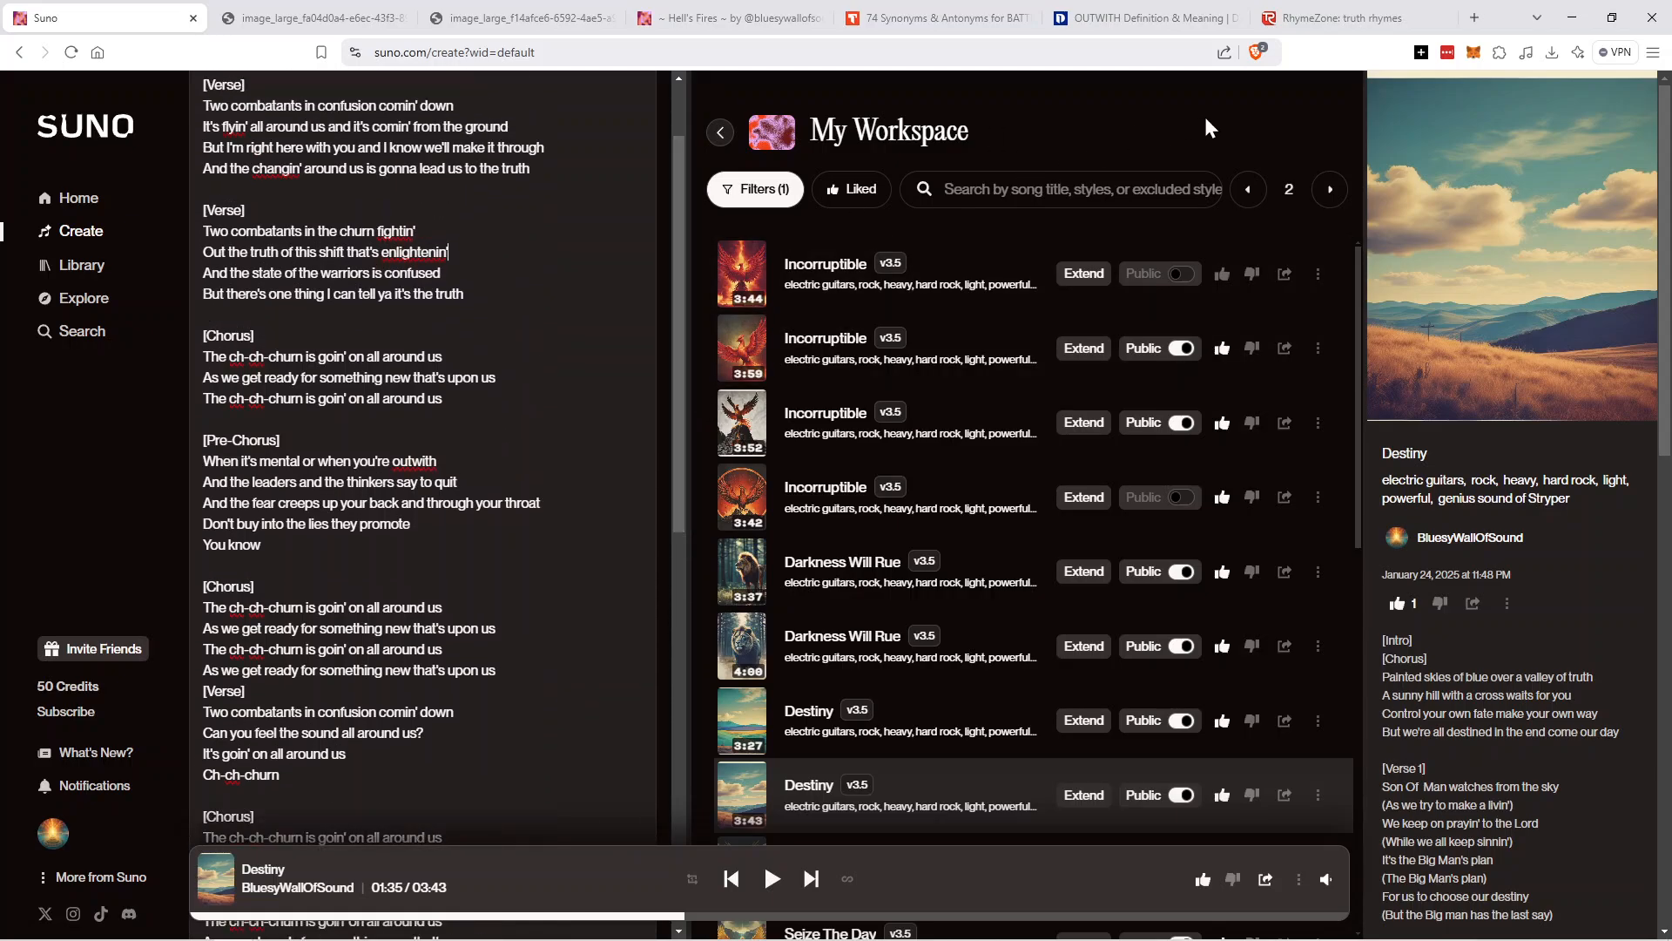
pyautogui.click(1618, 25)
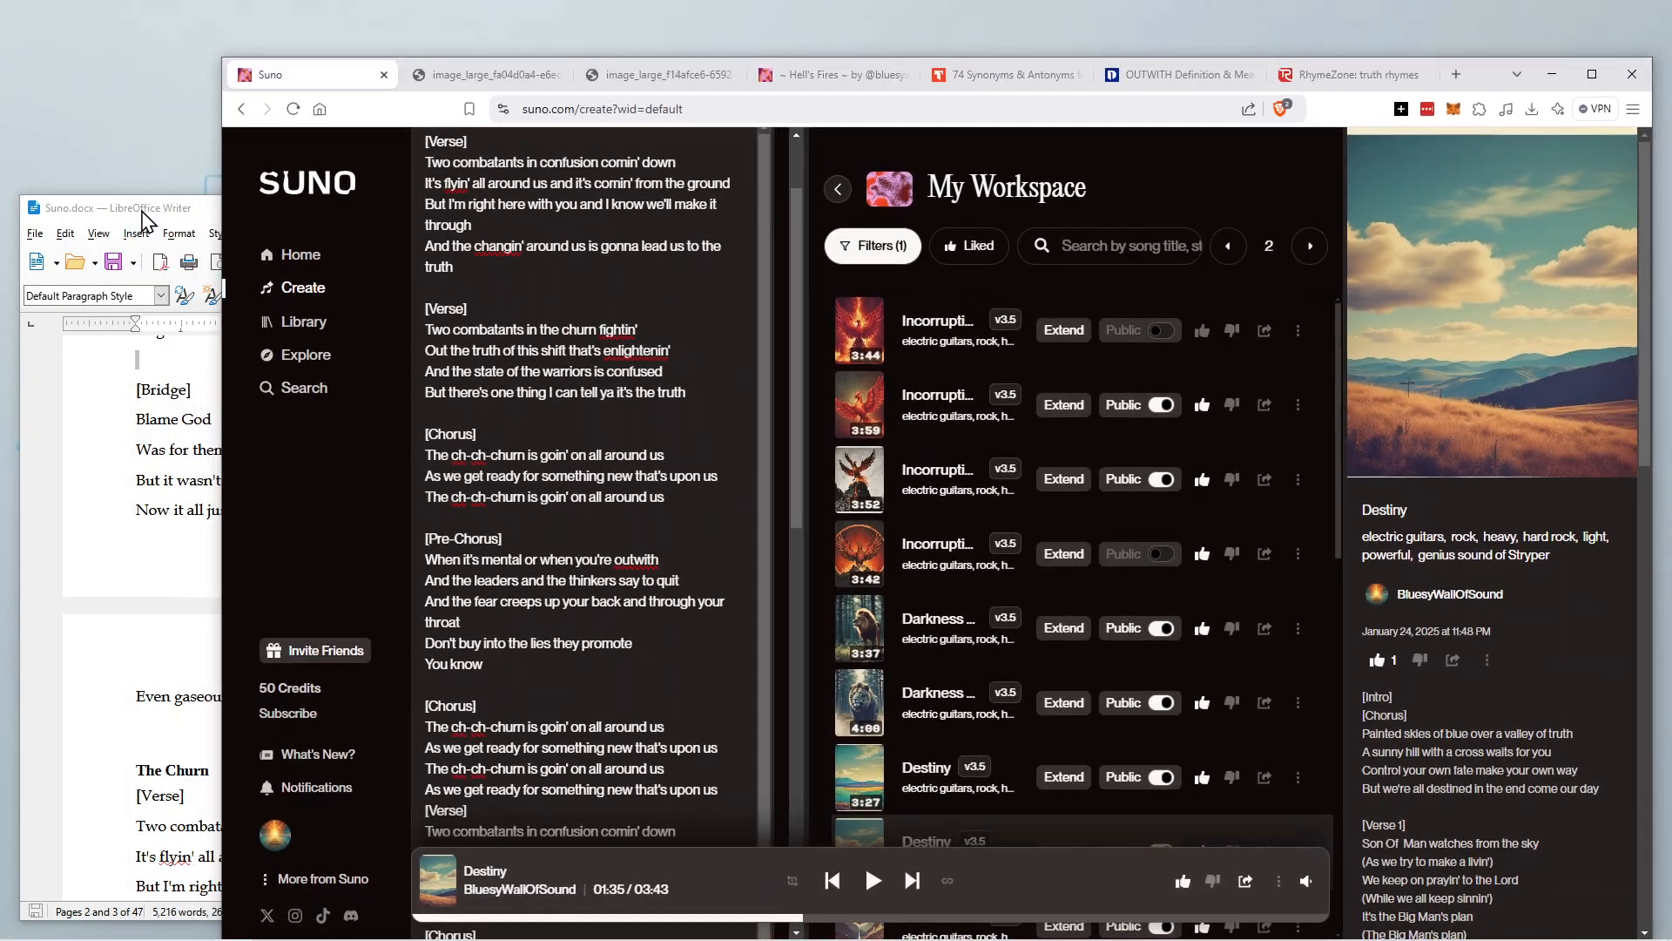
pyautogui.click(137, 225)
pyautogui.scroll(-14, 341, 580)
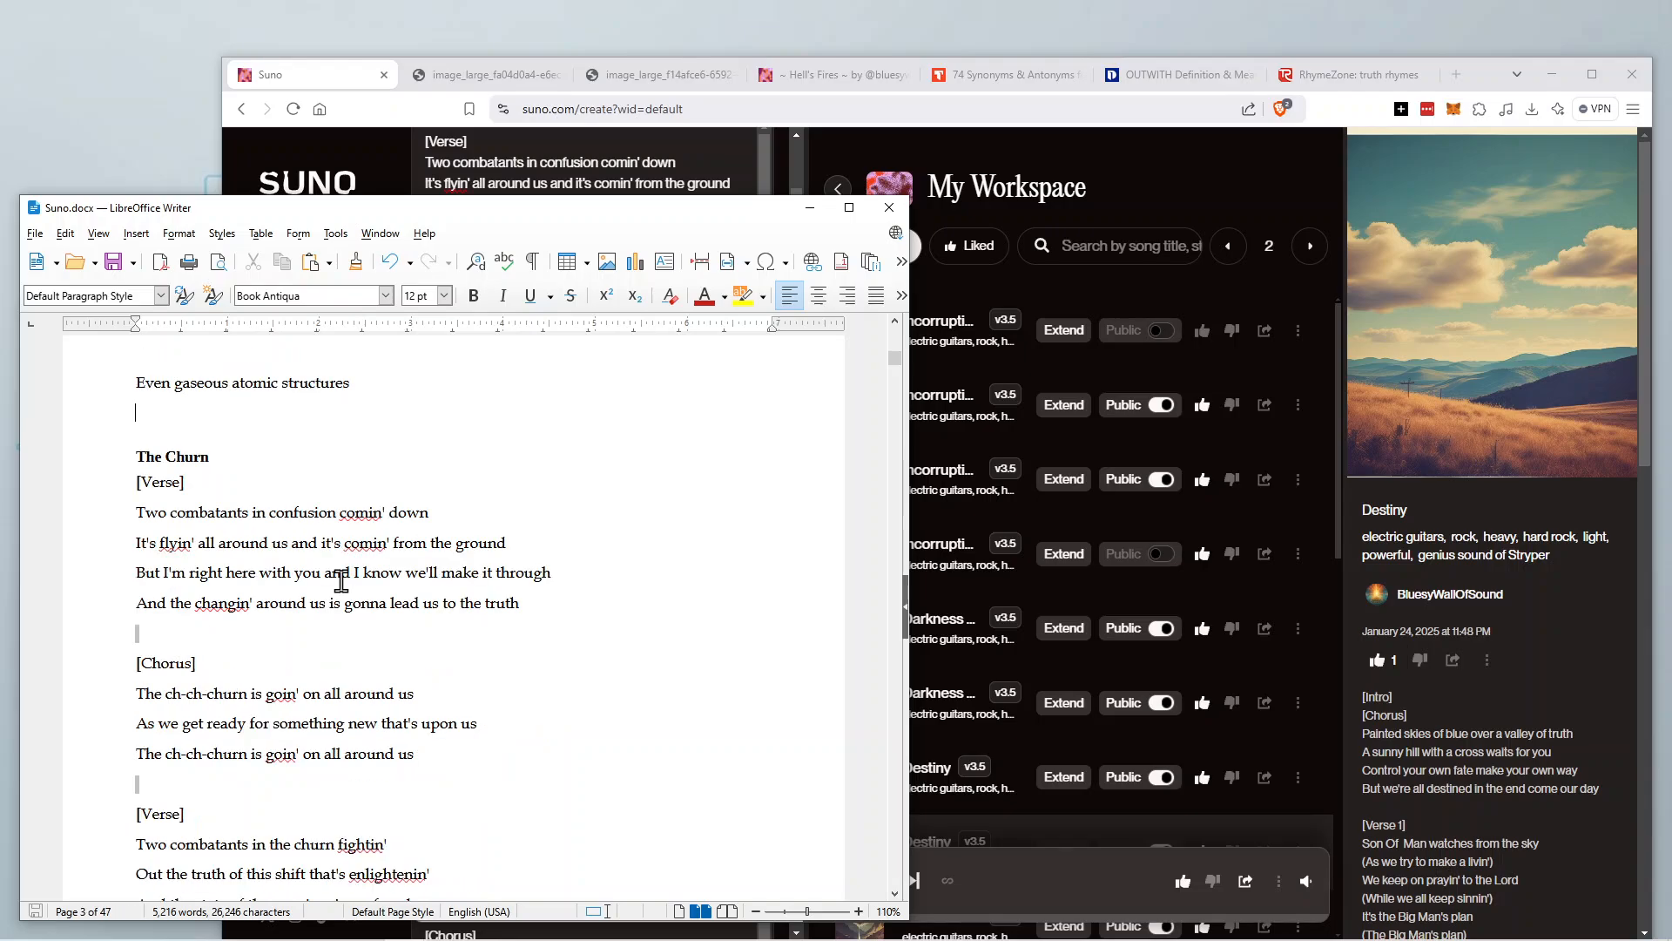
pyautogui.scroll(10, 340, 580)
pyautogui.scroll(20, 341, 580)
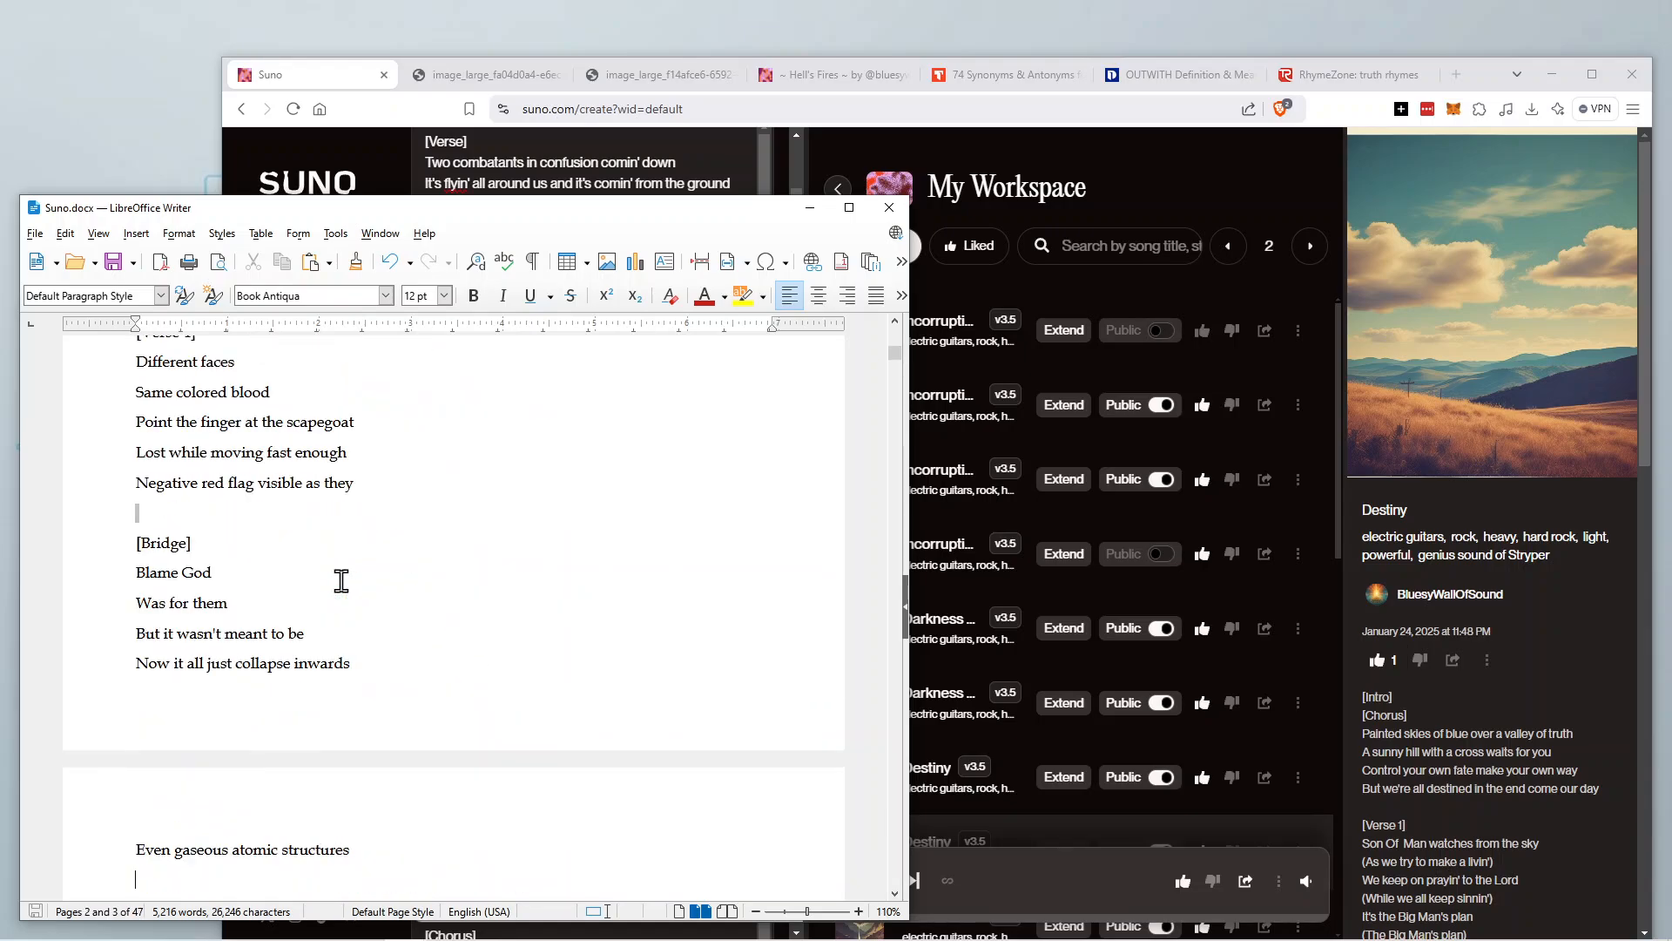
pyautogui.scroll(20, 340, 580)
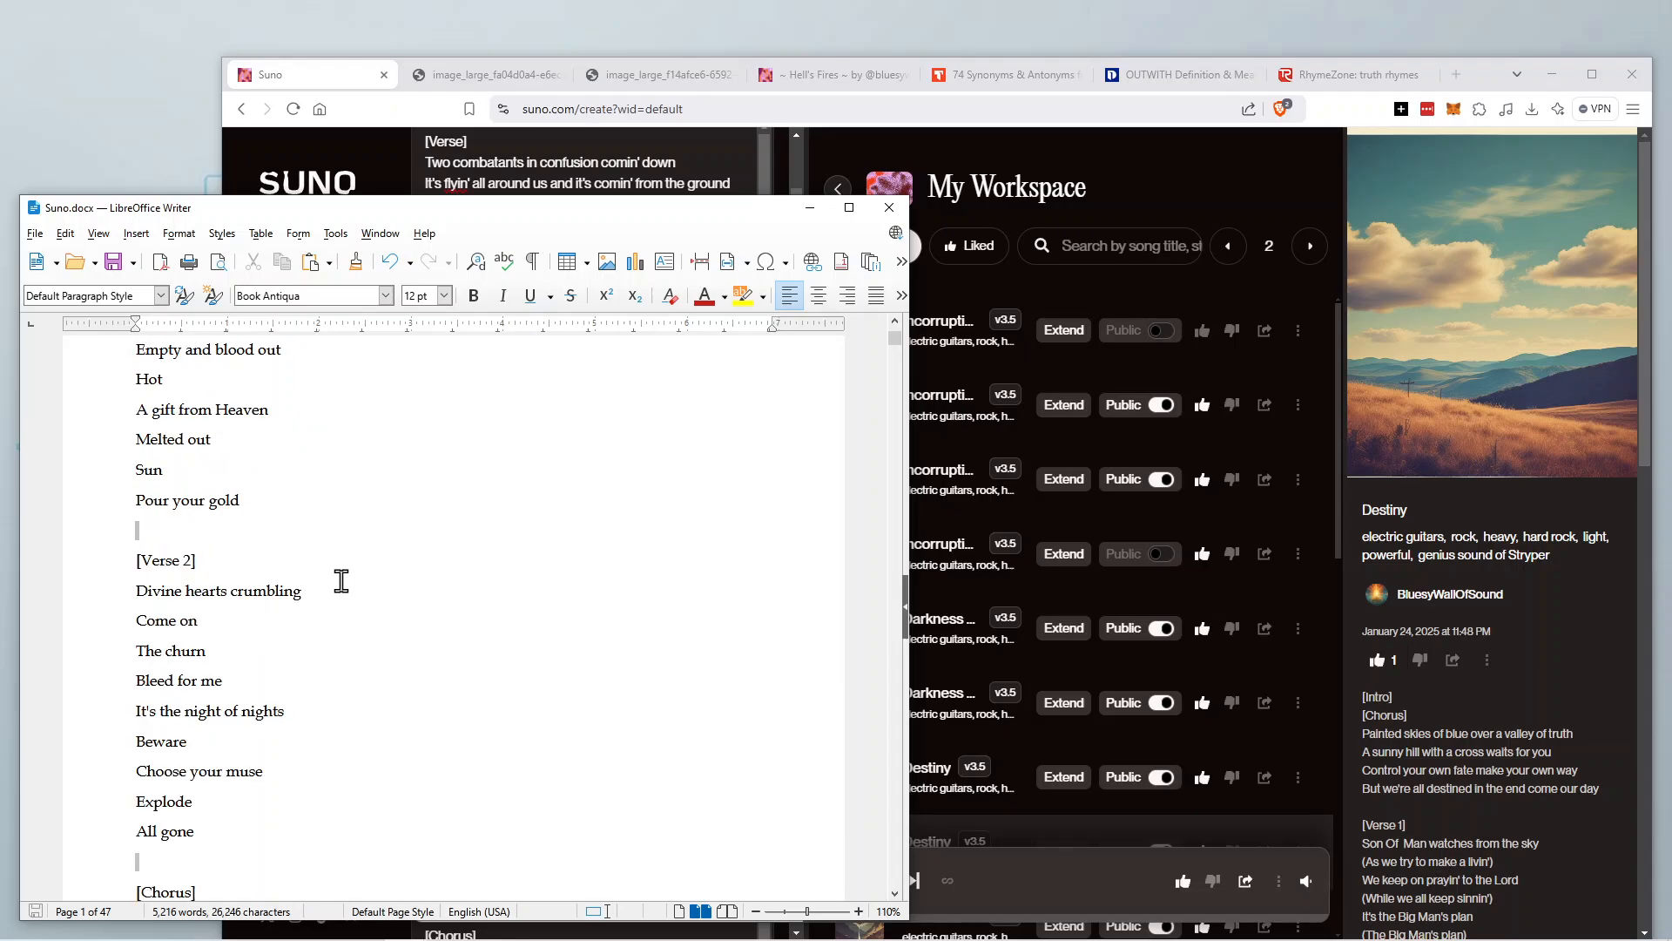
pyautogui.scroll(-20, 340, 580)
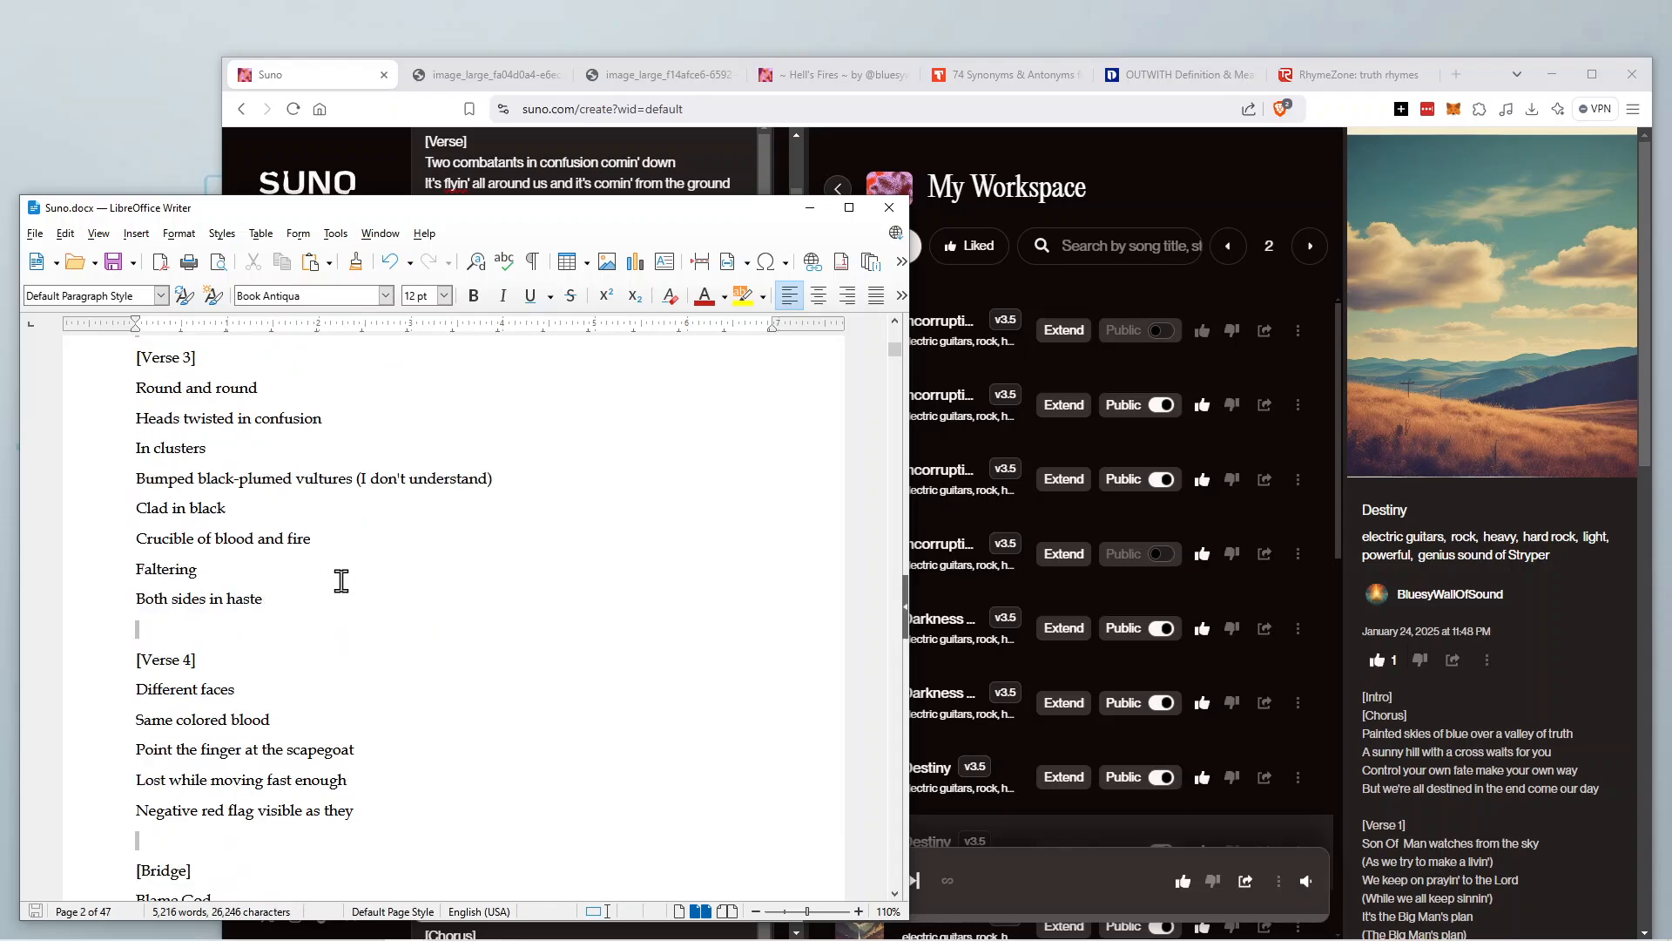
pyautogui.scroll(-7, 341, 580)
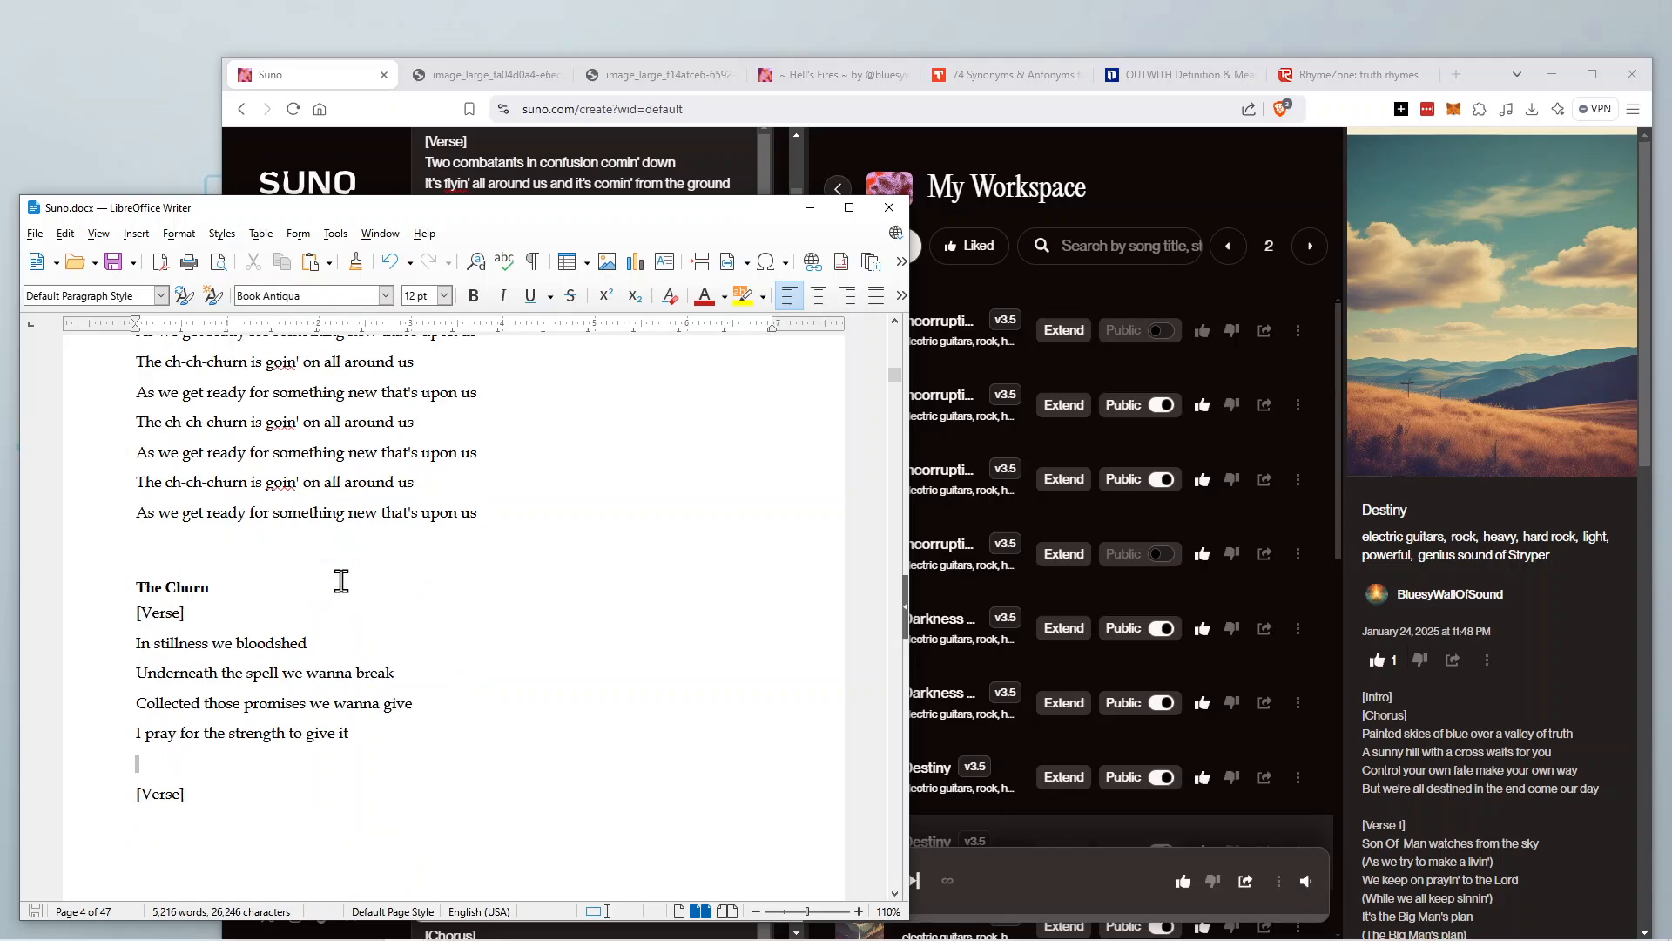
# In Suno.docx, copy the three chorus lines from "When the sky is the ground in the churn" through "When the noise of death has you confused".
pyautogui.scroll(-7, 340, 580)
pyautogui.scroll(3, 341, 580)
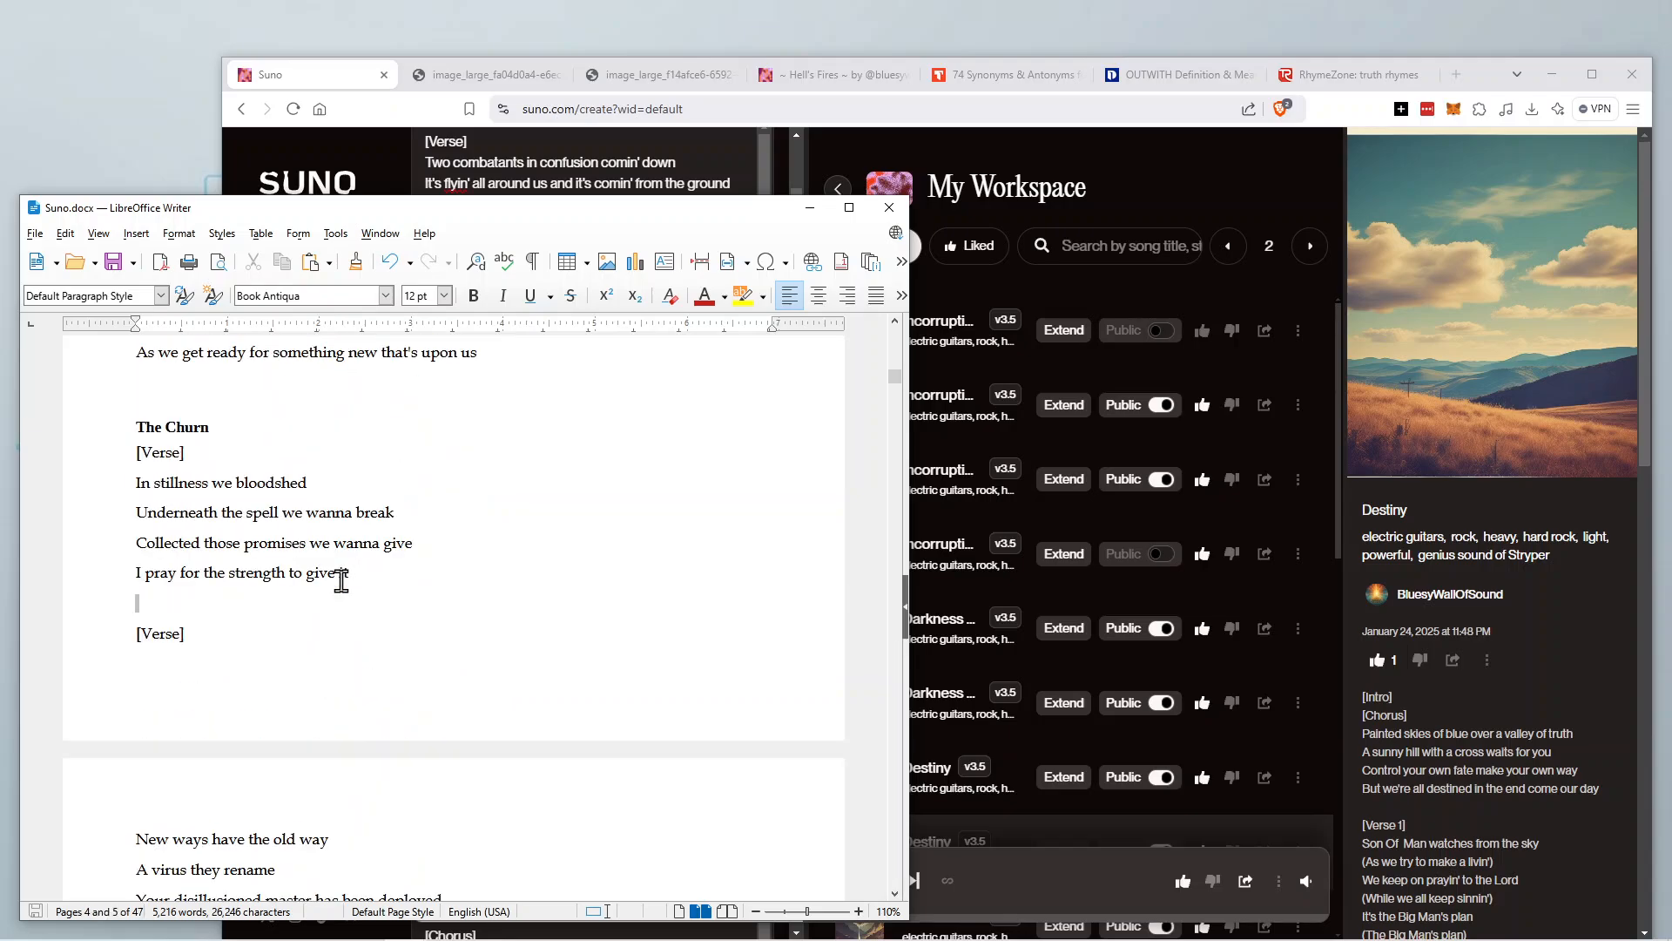
pyautogui.scroll(-7, 279, 540)
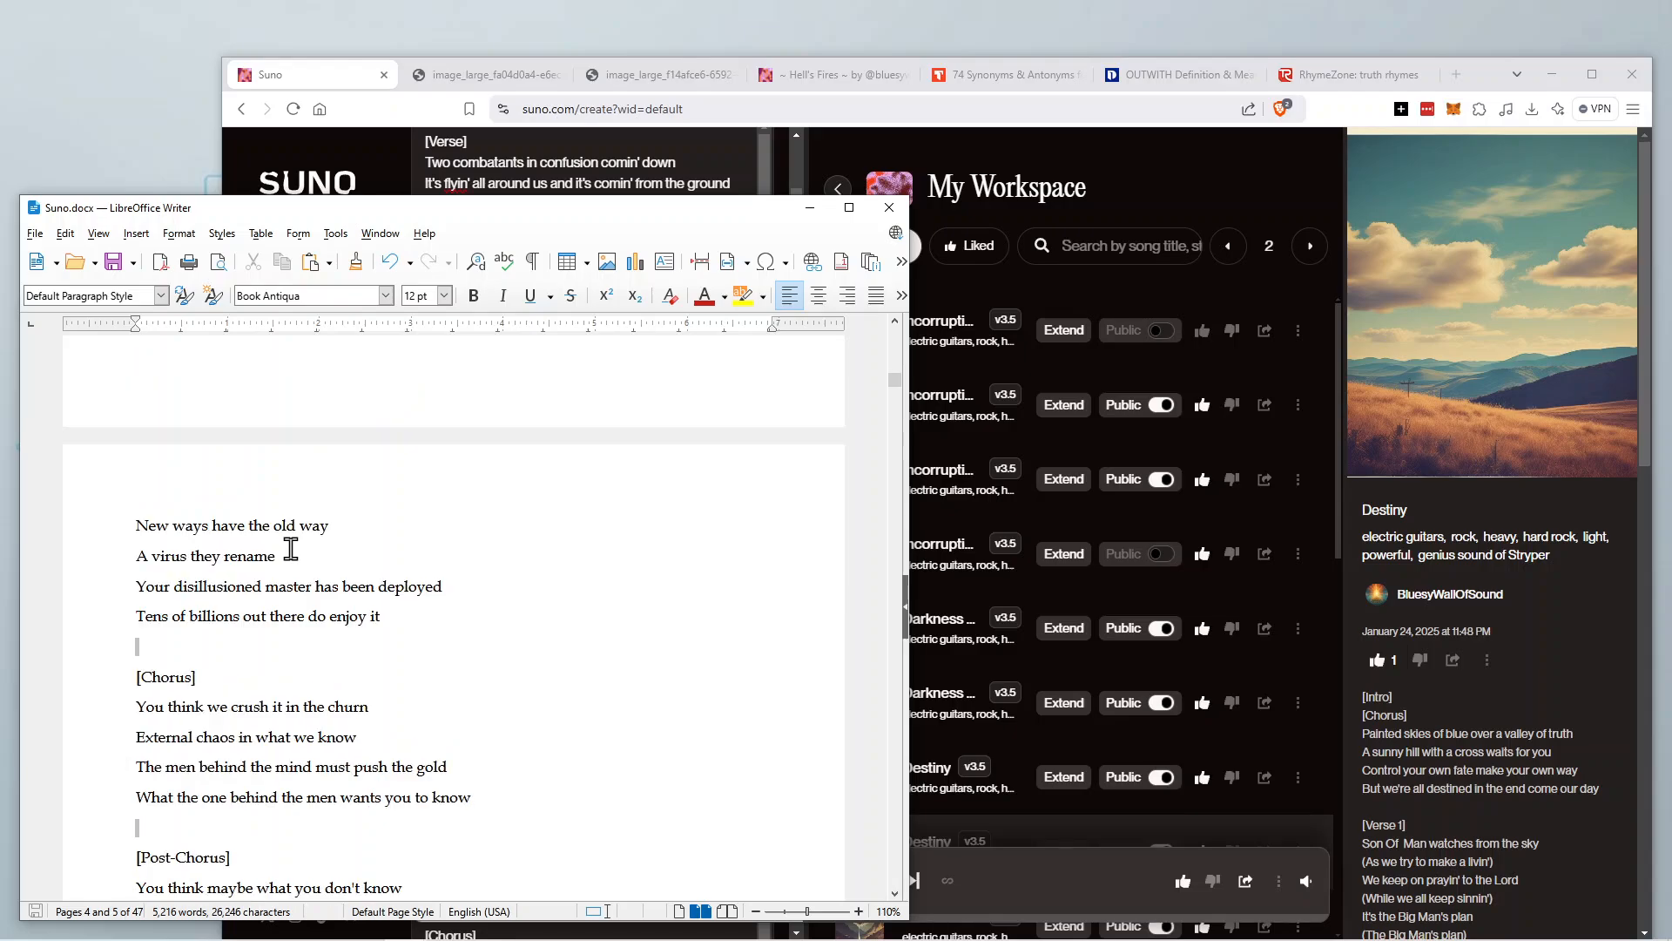
pyautogui.scroll(-3, 291, 548)
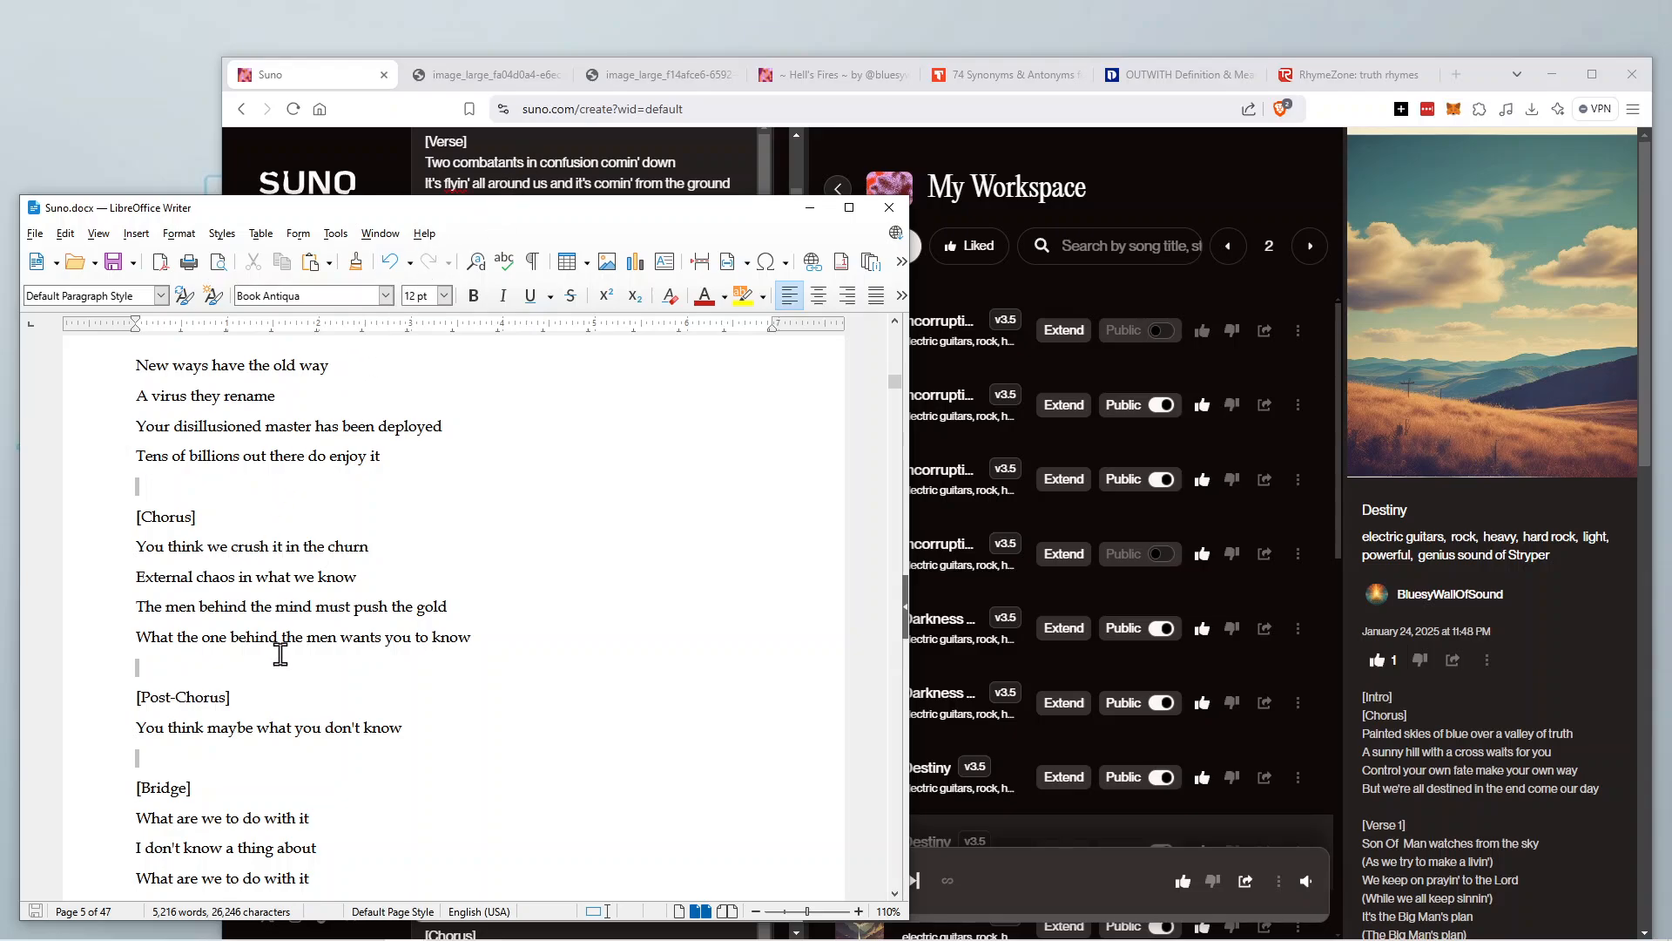
pyautogui.scroll(-6, 311, 707)
pyautogui.scroll(-3, 311, 706)
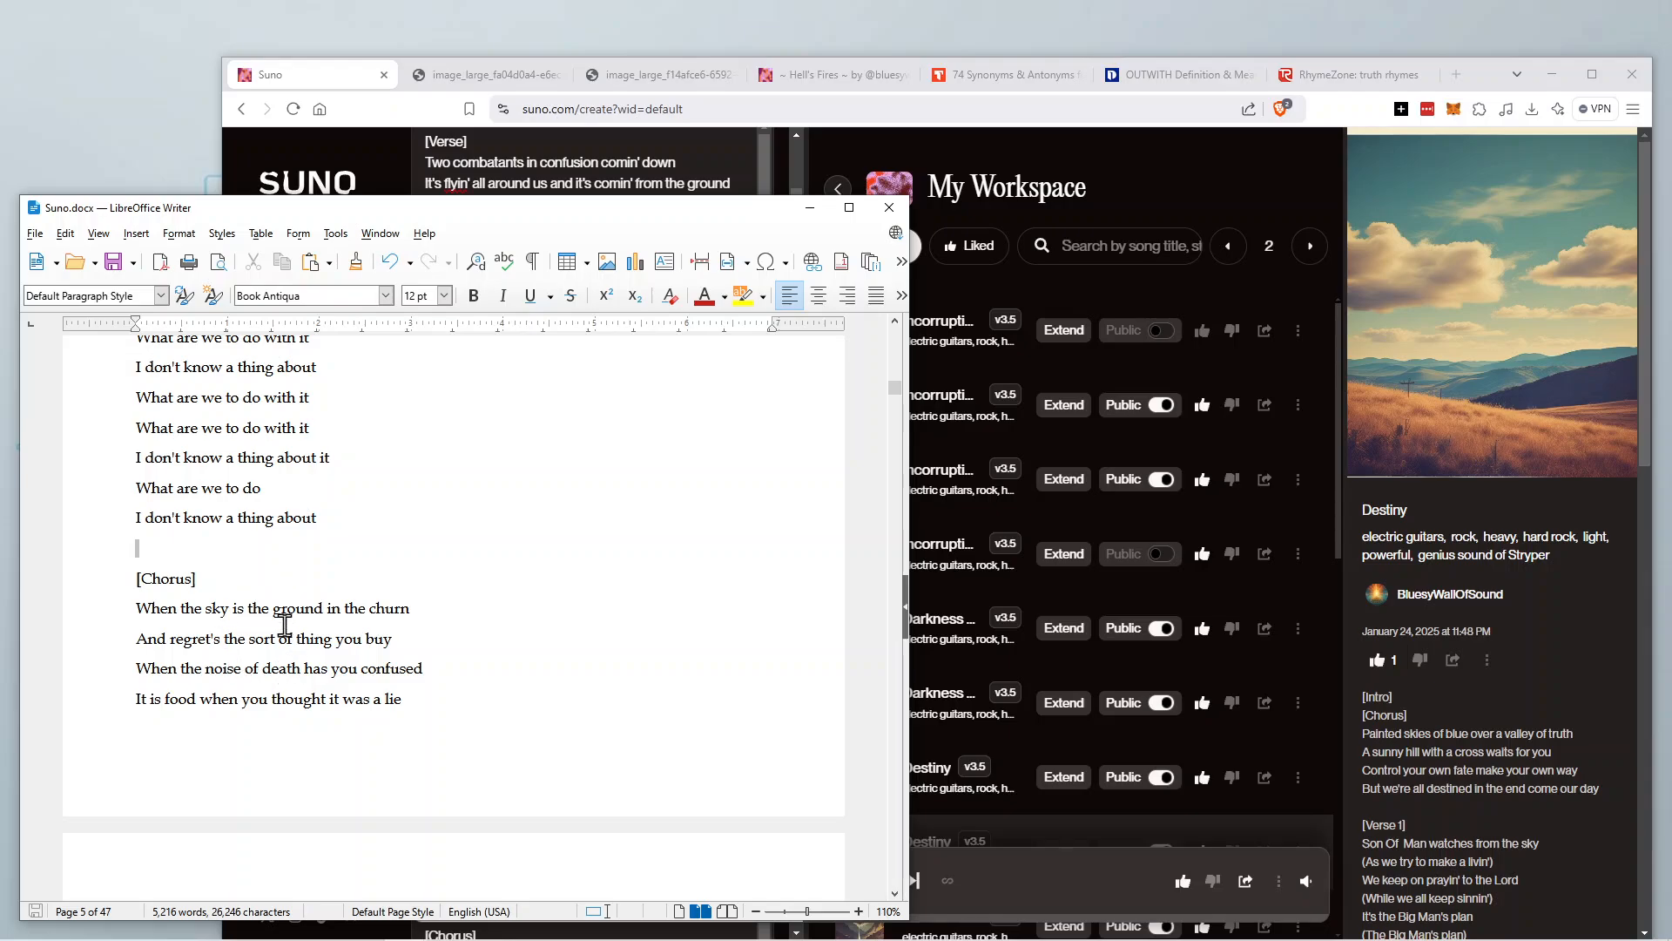
pyautogui.moveTo(434, 669); pyautogui.dragTo(133, 582)
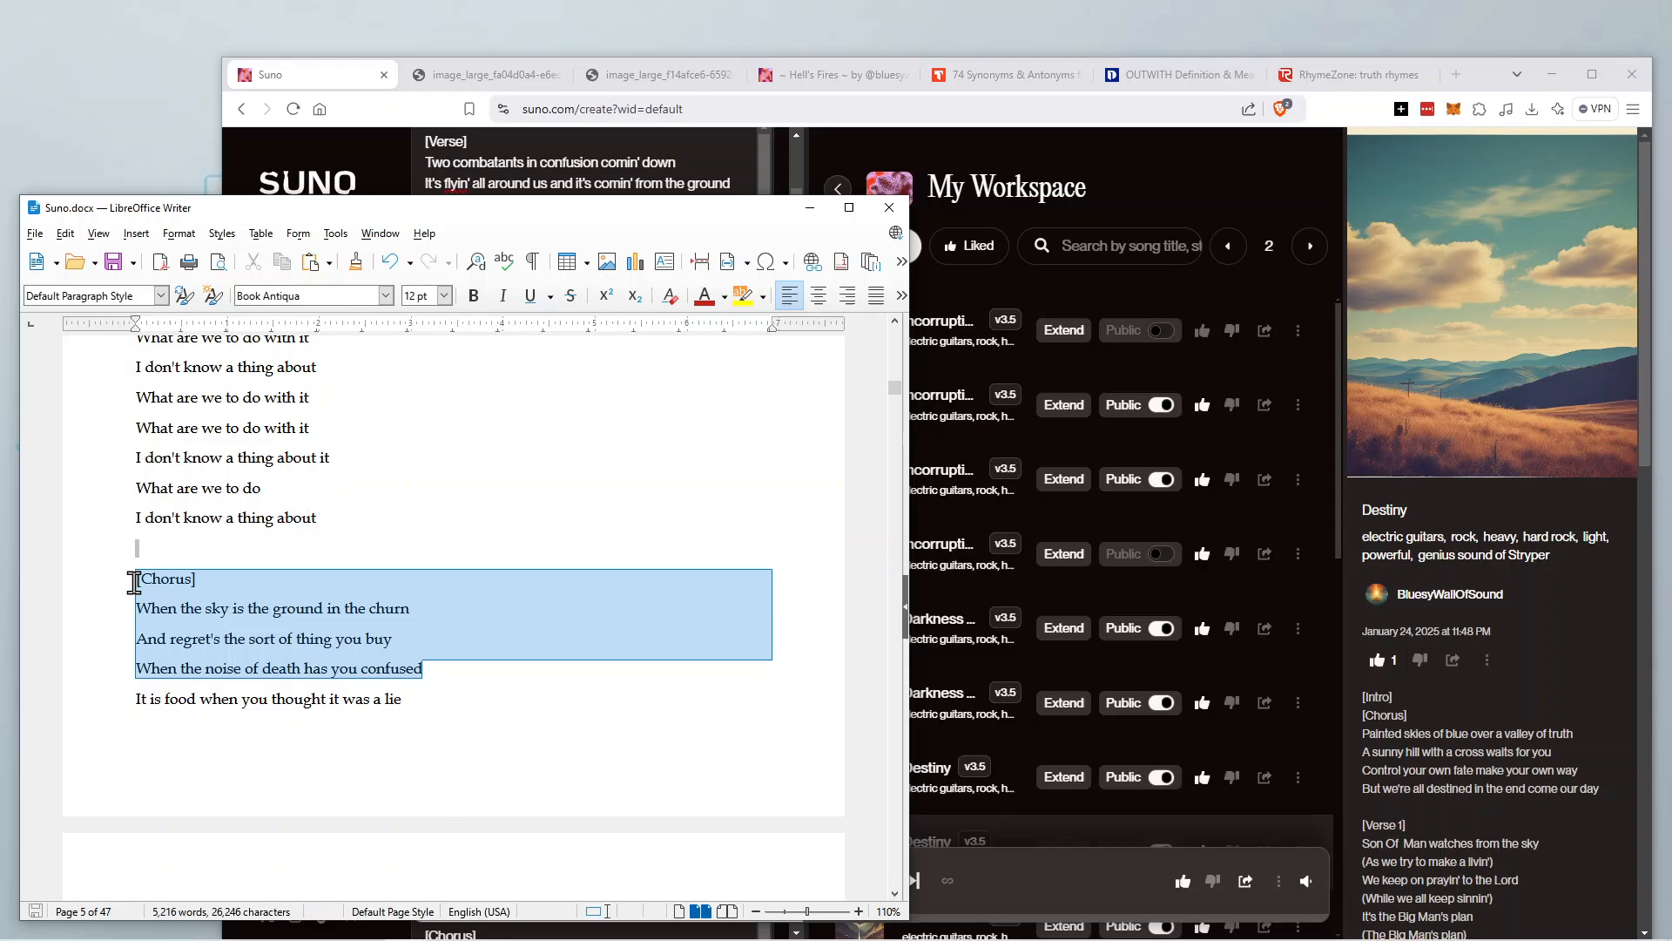
pyautogui.moveTo(424, 668); pyautogui.dragTo(127, 609)
pyautogui.rightClick(195, 634)
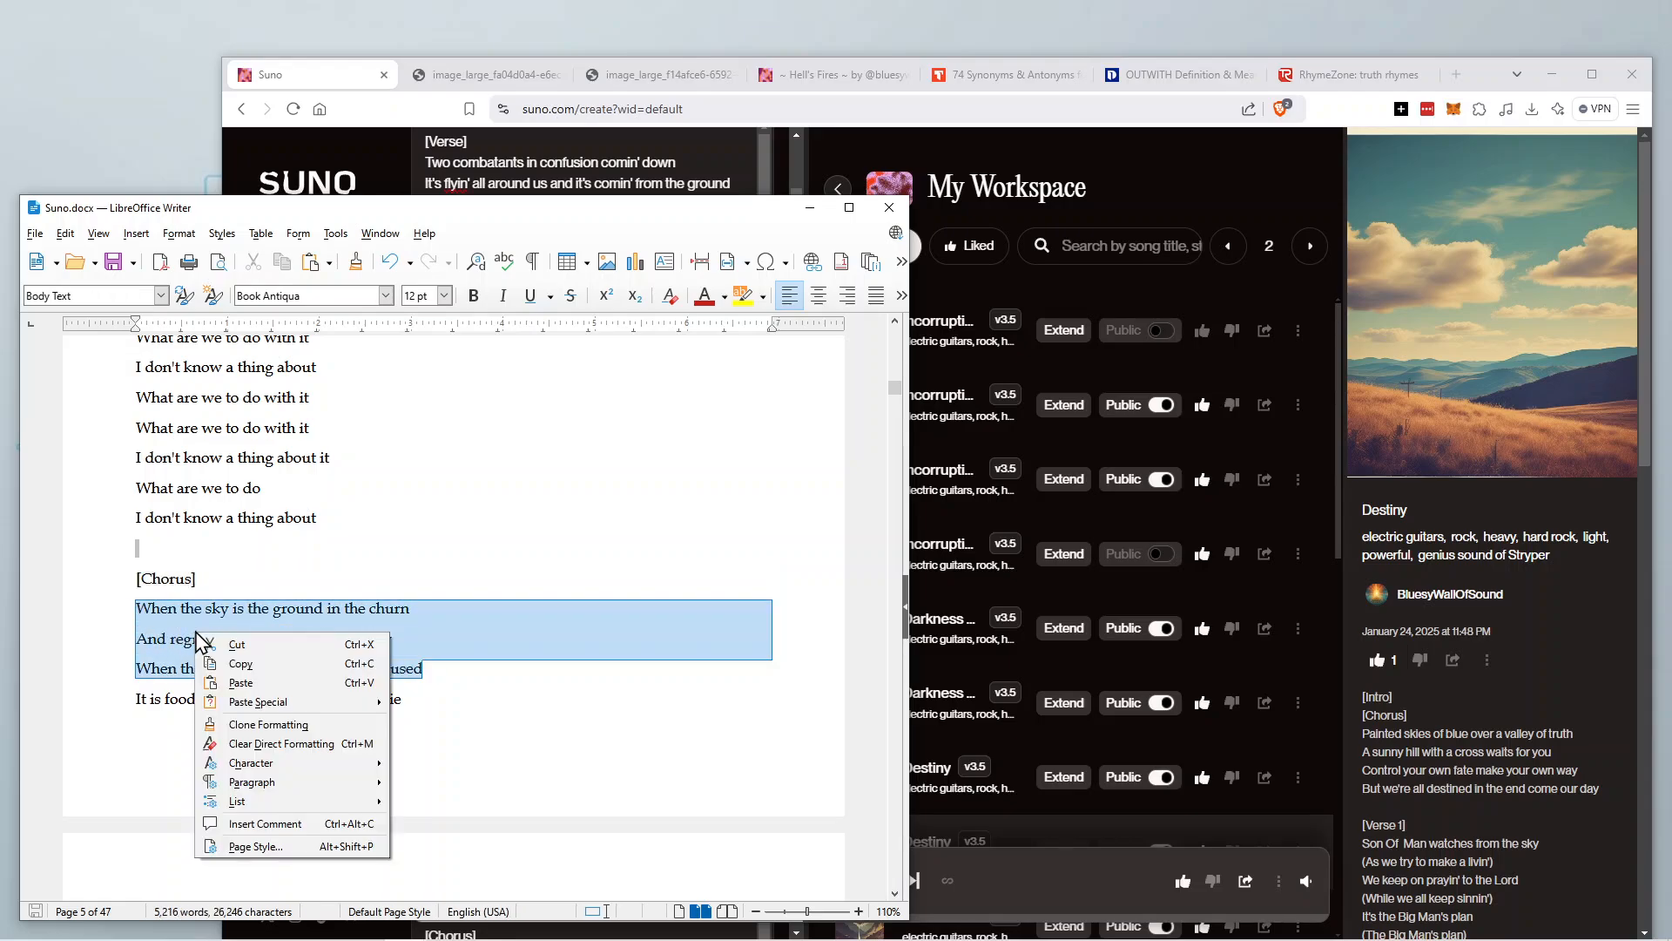
pyautogui.click(256, 664)
# Return to the Suno lyrics and paste the three copied lines at the end of the second verse, above the first chorus.
pyautogui.click(1355, 116)
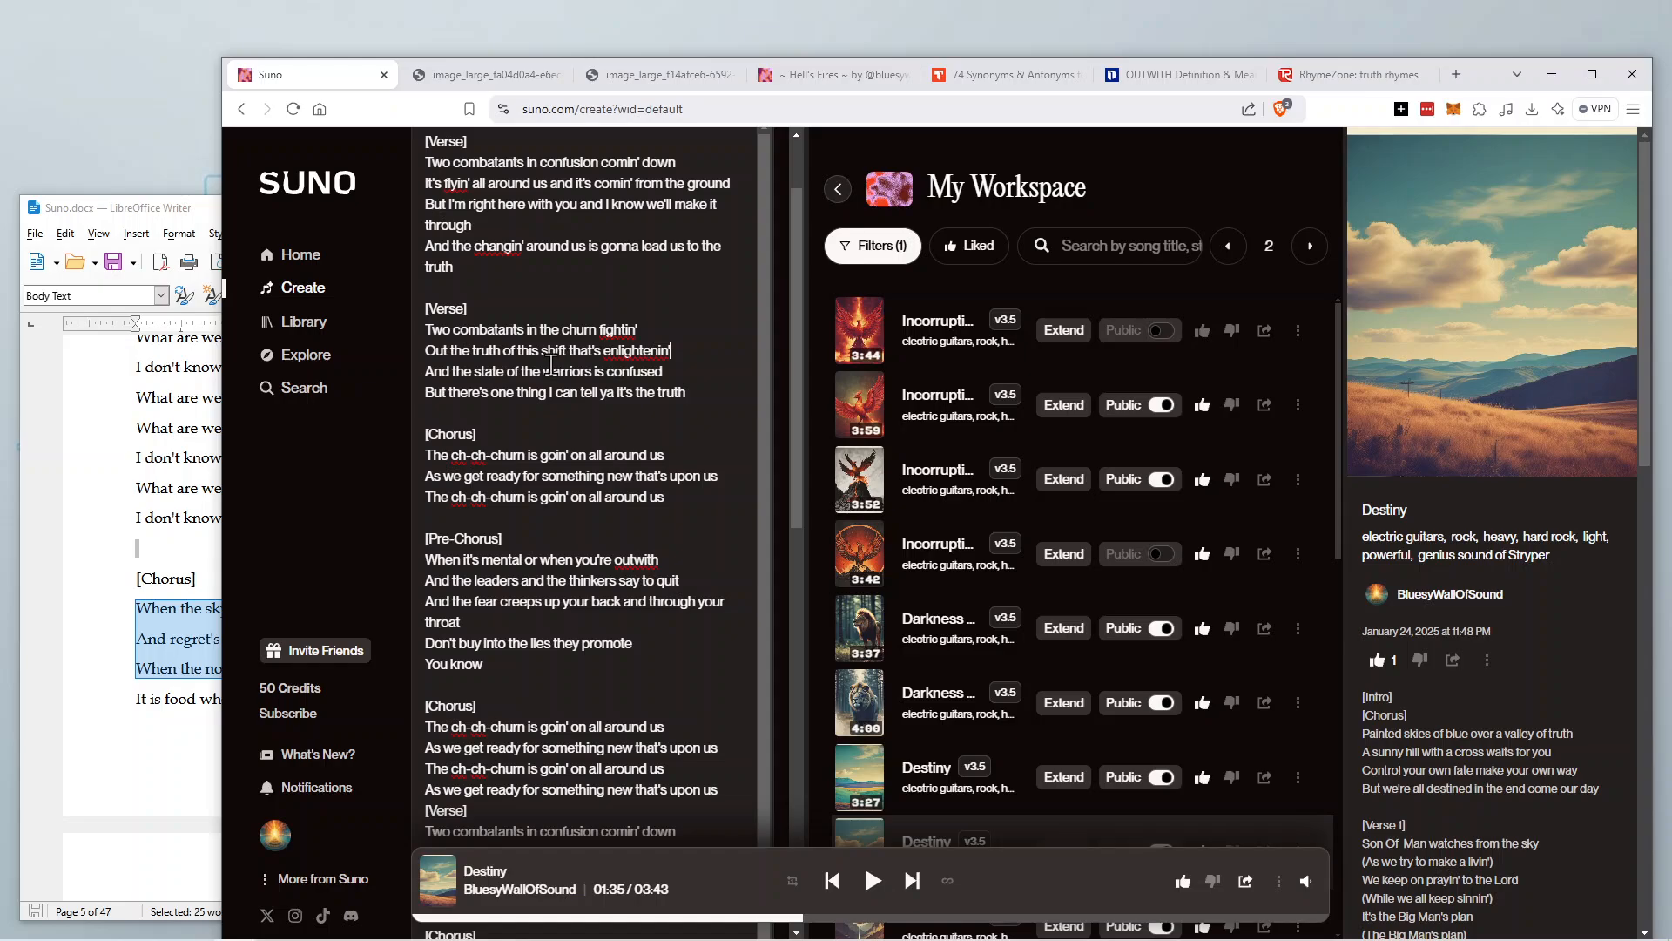
pyautogui.click(705, 390)
pyautogui.scroll(-3, 707, 389)
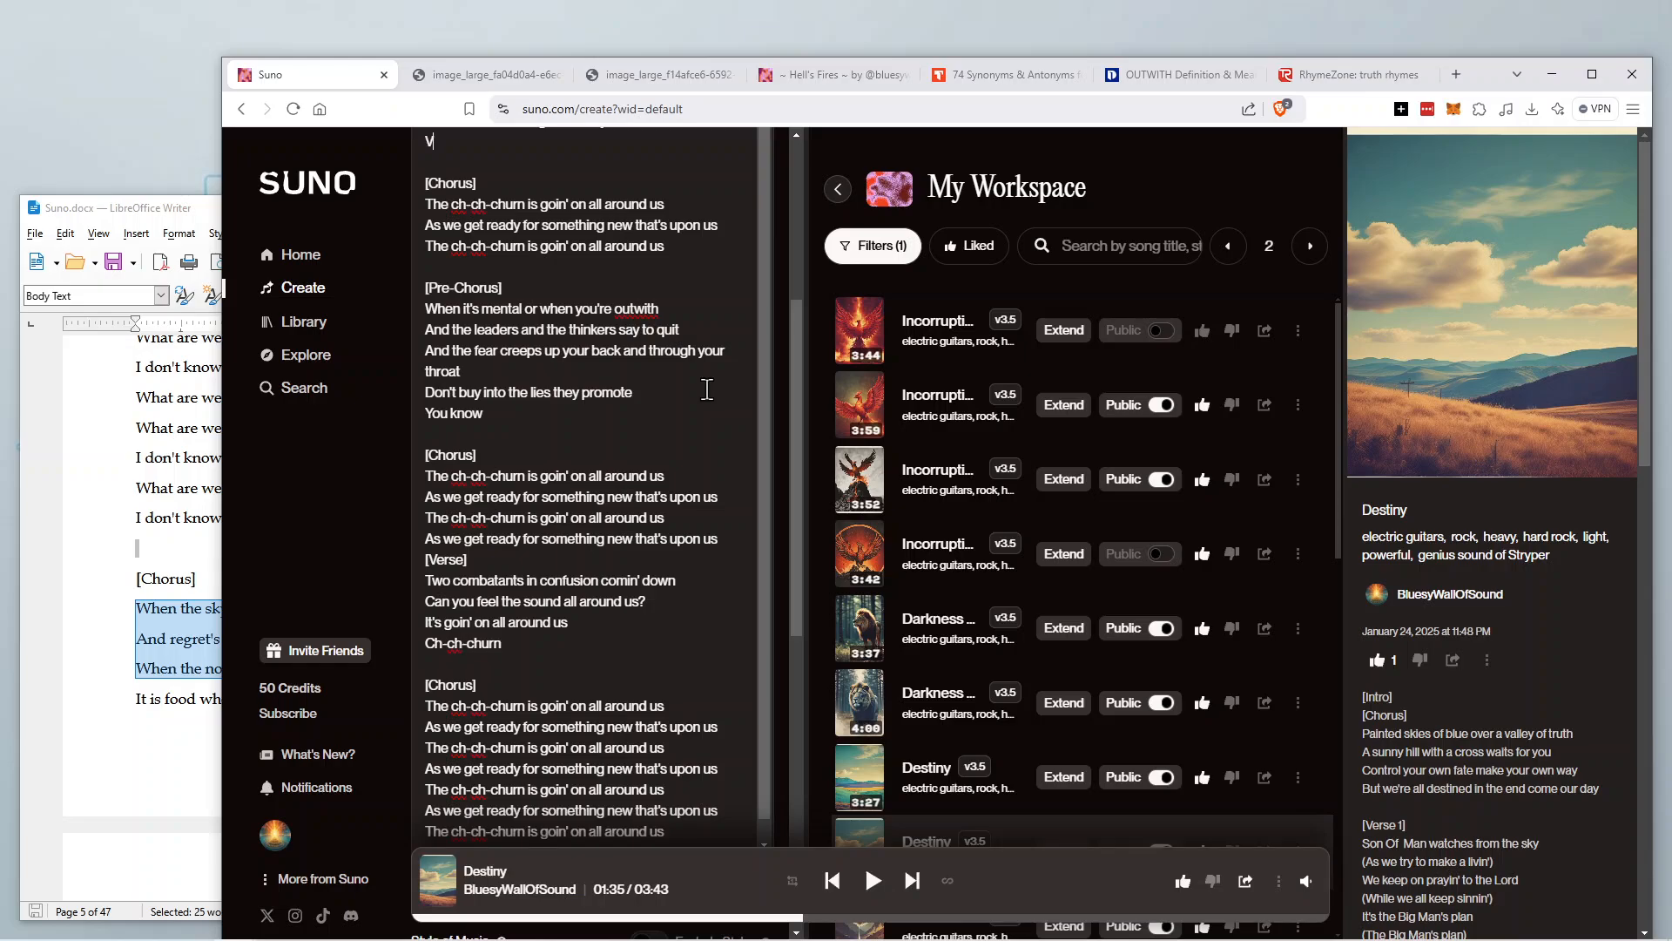
pyautogui.scroll(3, 613, 361)
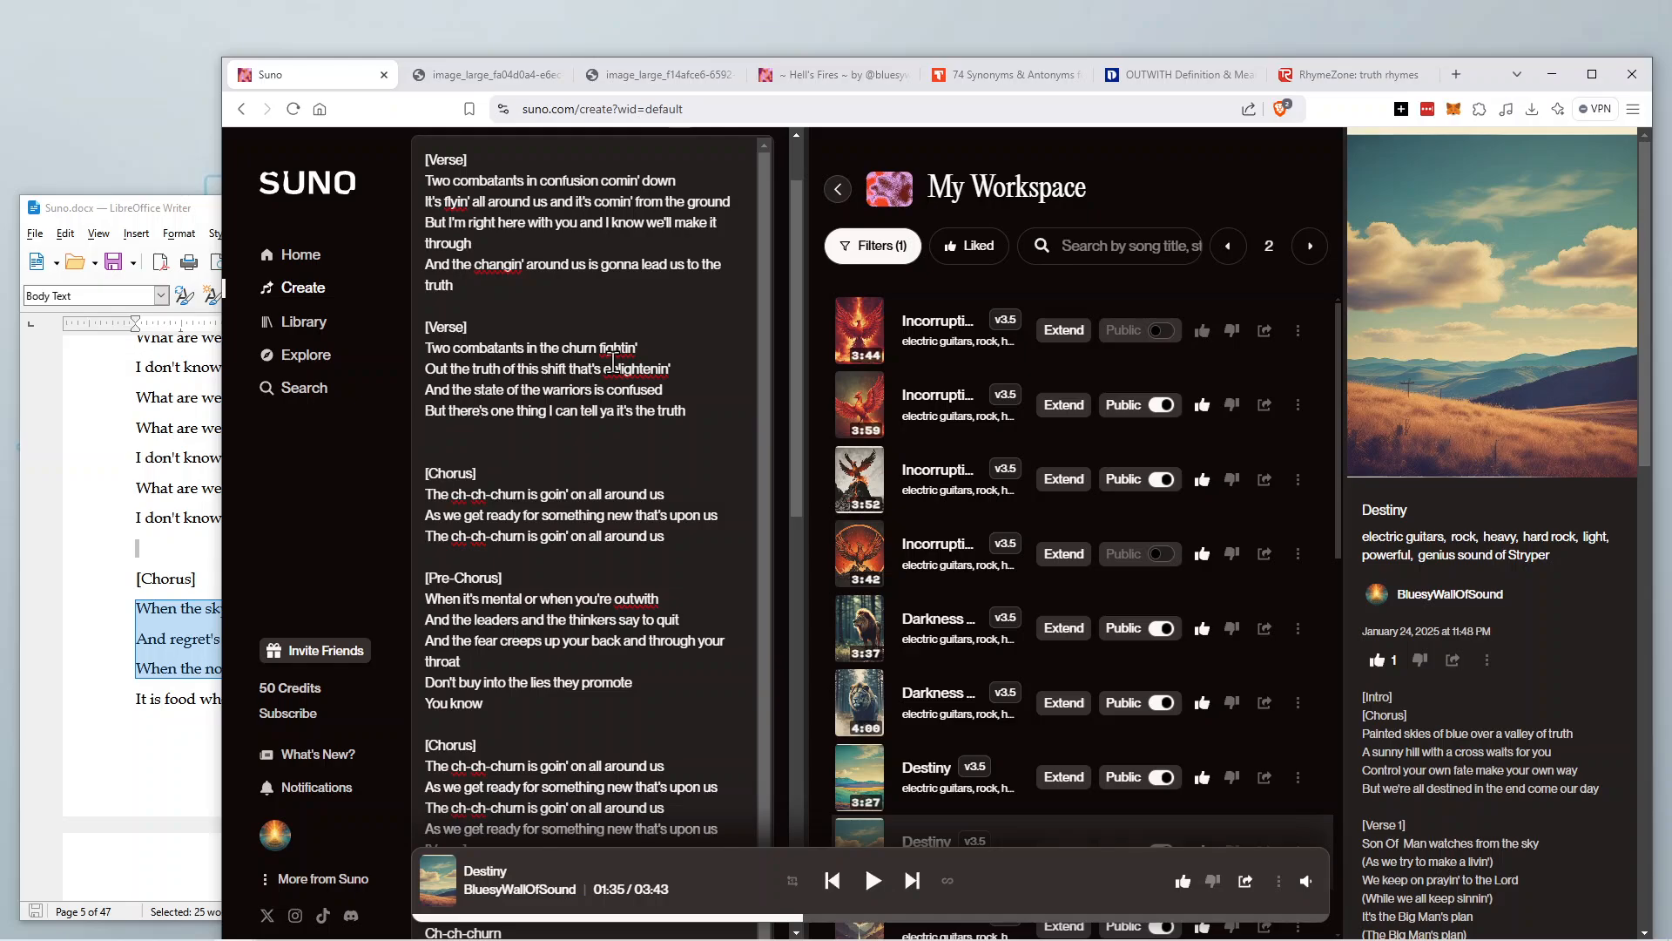
pyautogui.hotkey('ctrl', 'v')
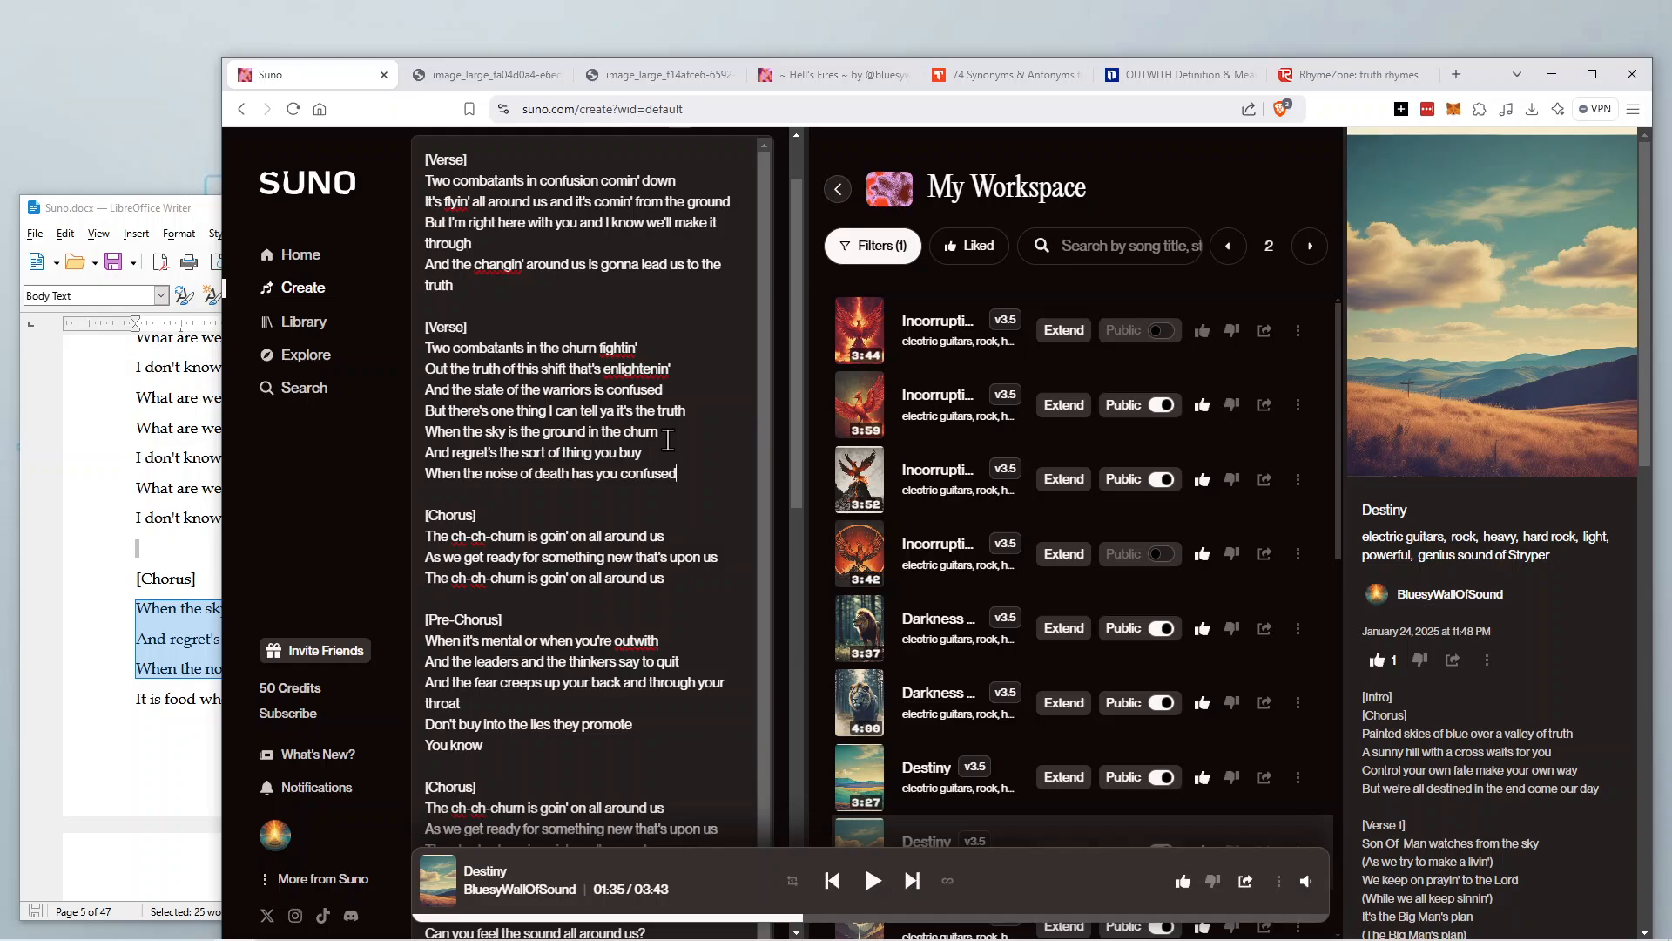
# Replace the second verse's opening line with "When the sky is the ground in the churn", cut from the newly pasted lines.
pyautogui.moveTo(545, 436); pyautogui.dragTo(425, 432)
pyautogui.rightClick(445, 435)
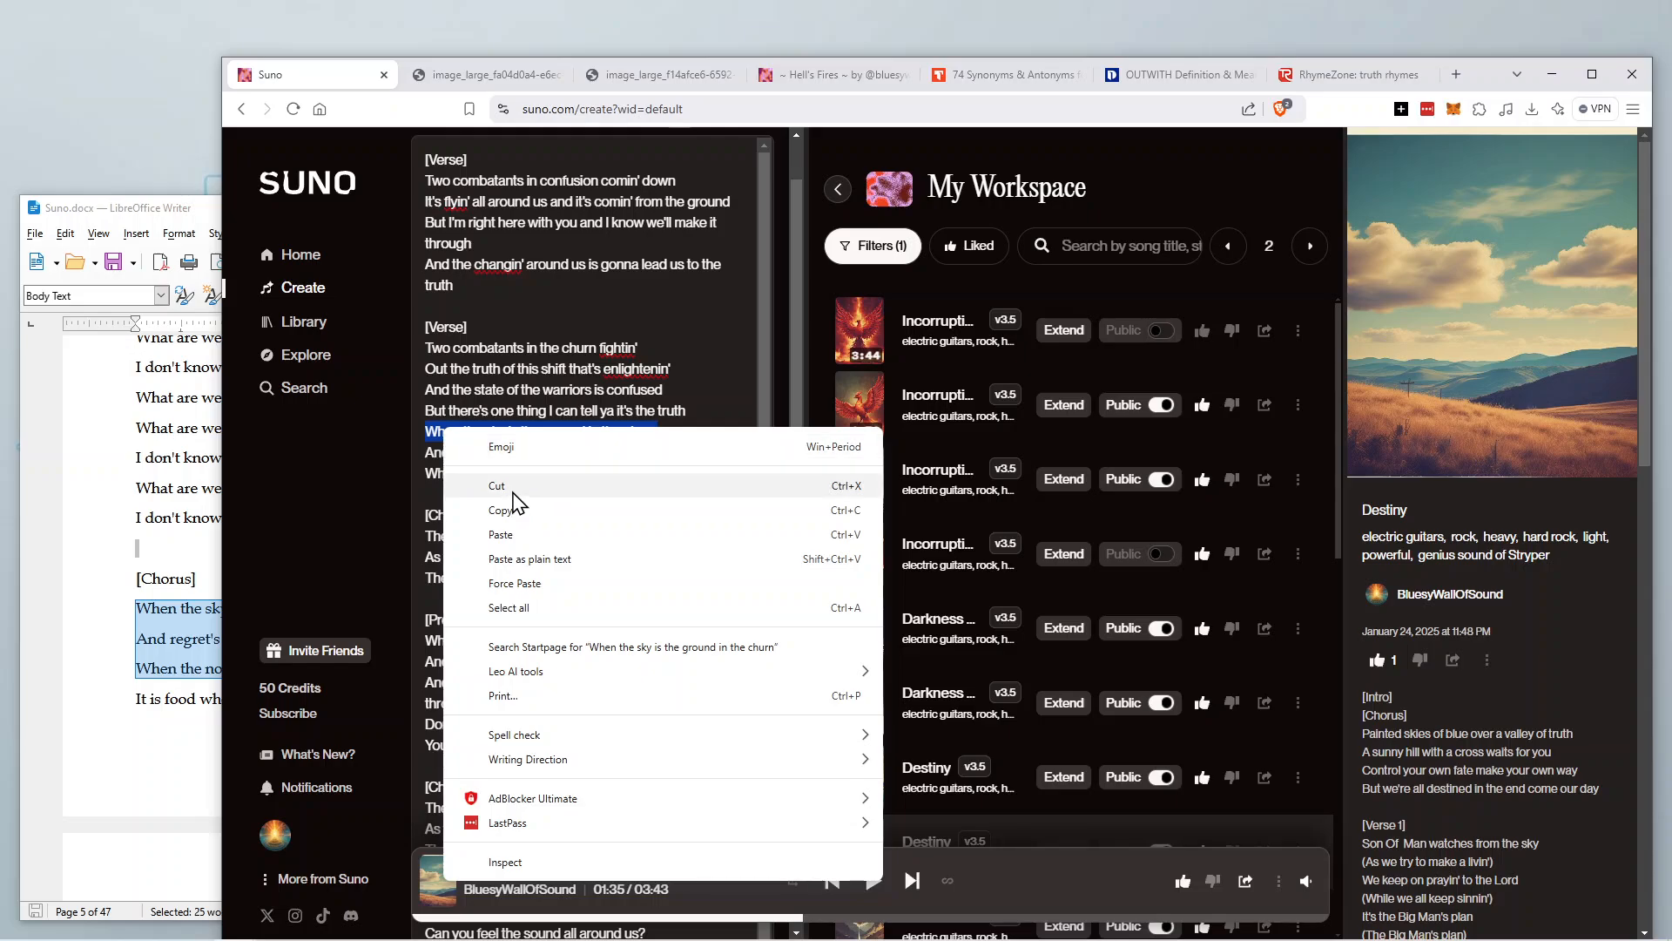
pyautogui.click(510, 486)
pyautogui.moveTo(645, 352); pyautogui.dragTo(421, 348)
pyautogui.rightClick(464, 348)
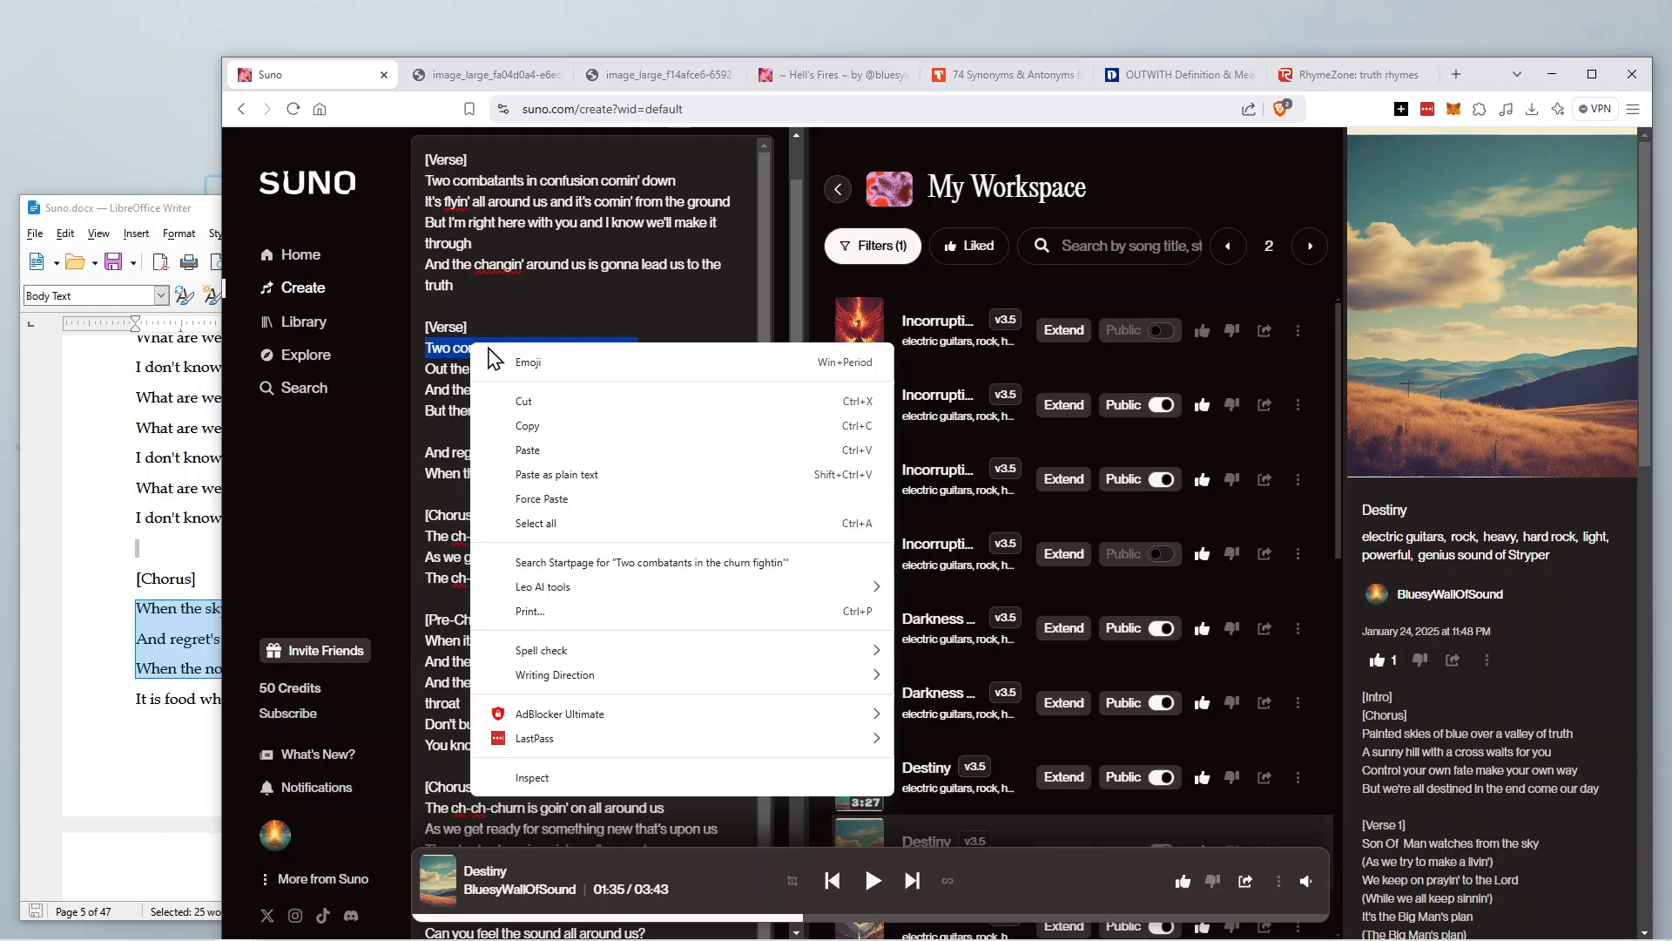
pyautogui.click(540, 444)
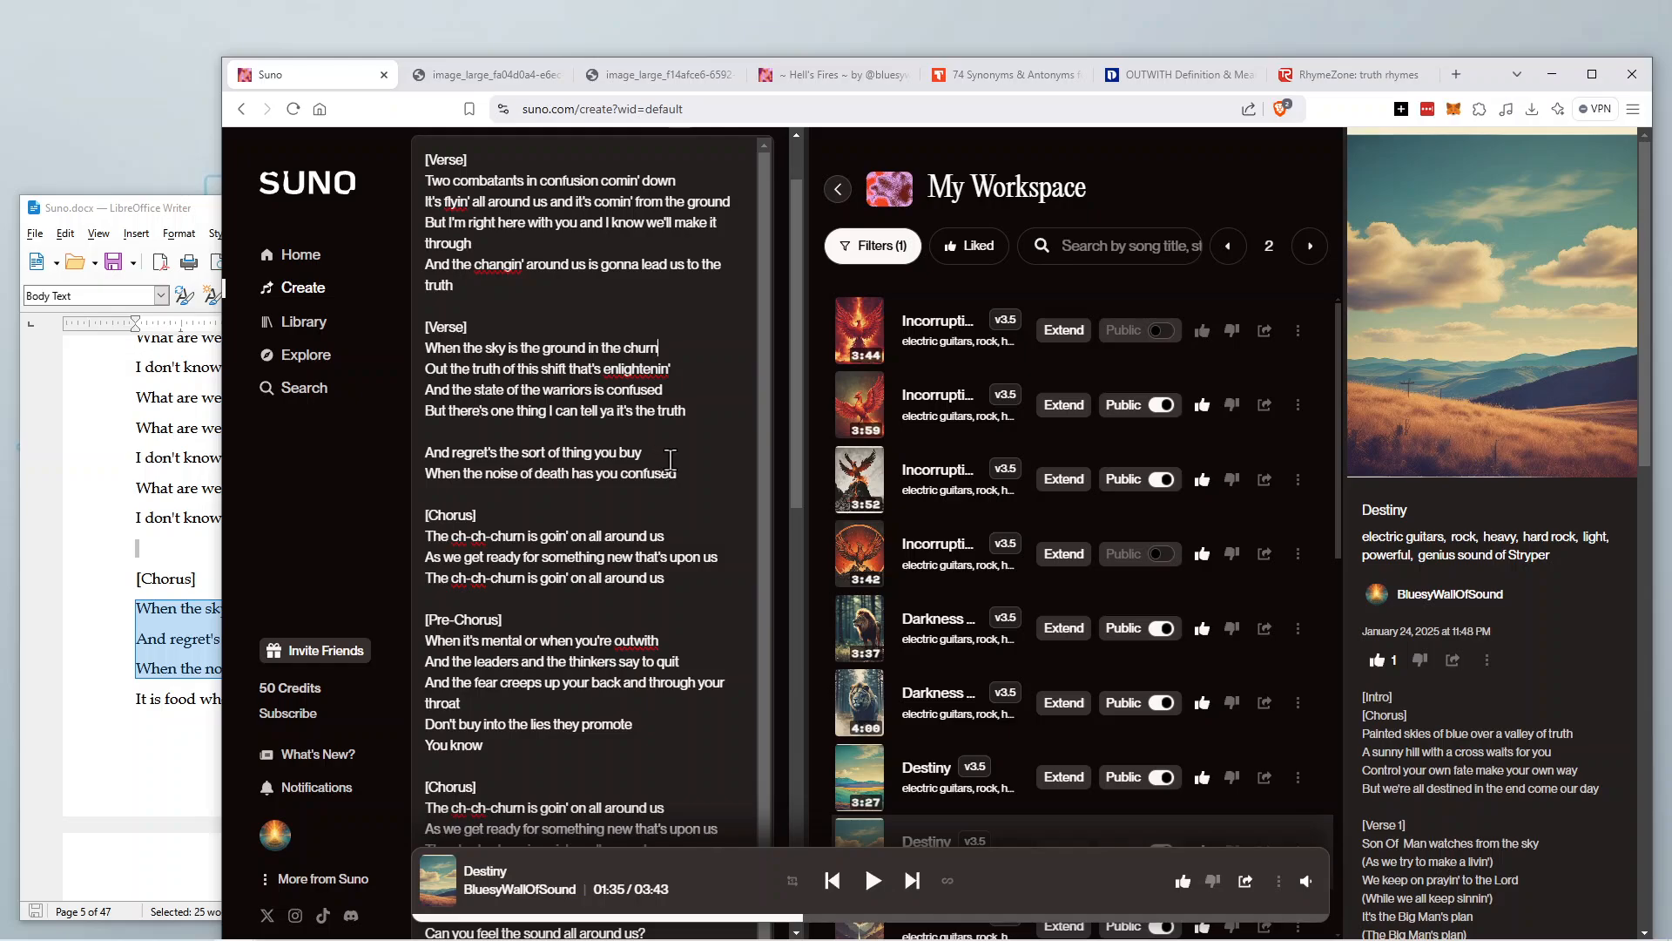
# Read through the further versions of "The Churn" in Suno.docx, including the "Watchmen on the mountain" one, and compare them with the Suno lyrics.
pyautogui.click(188, 527)
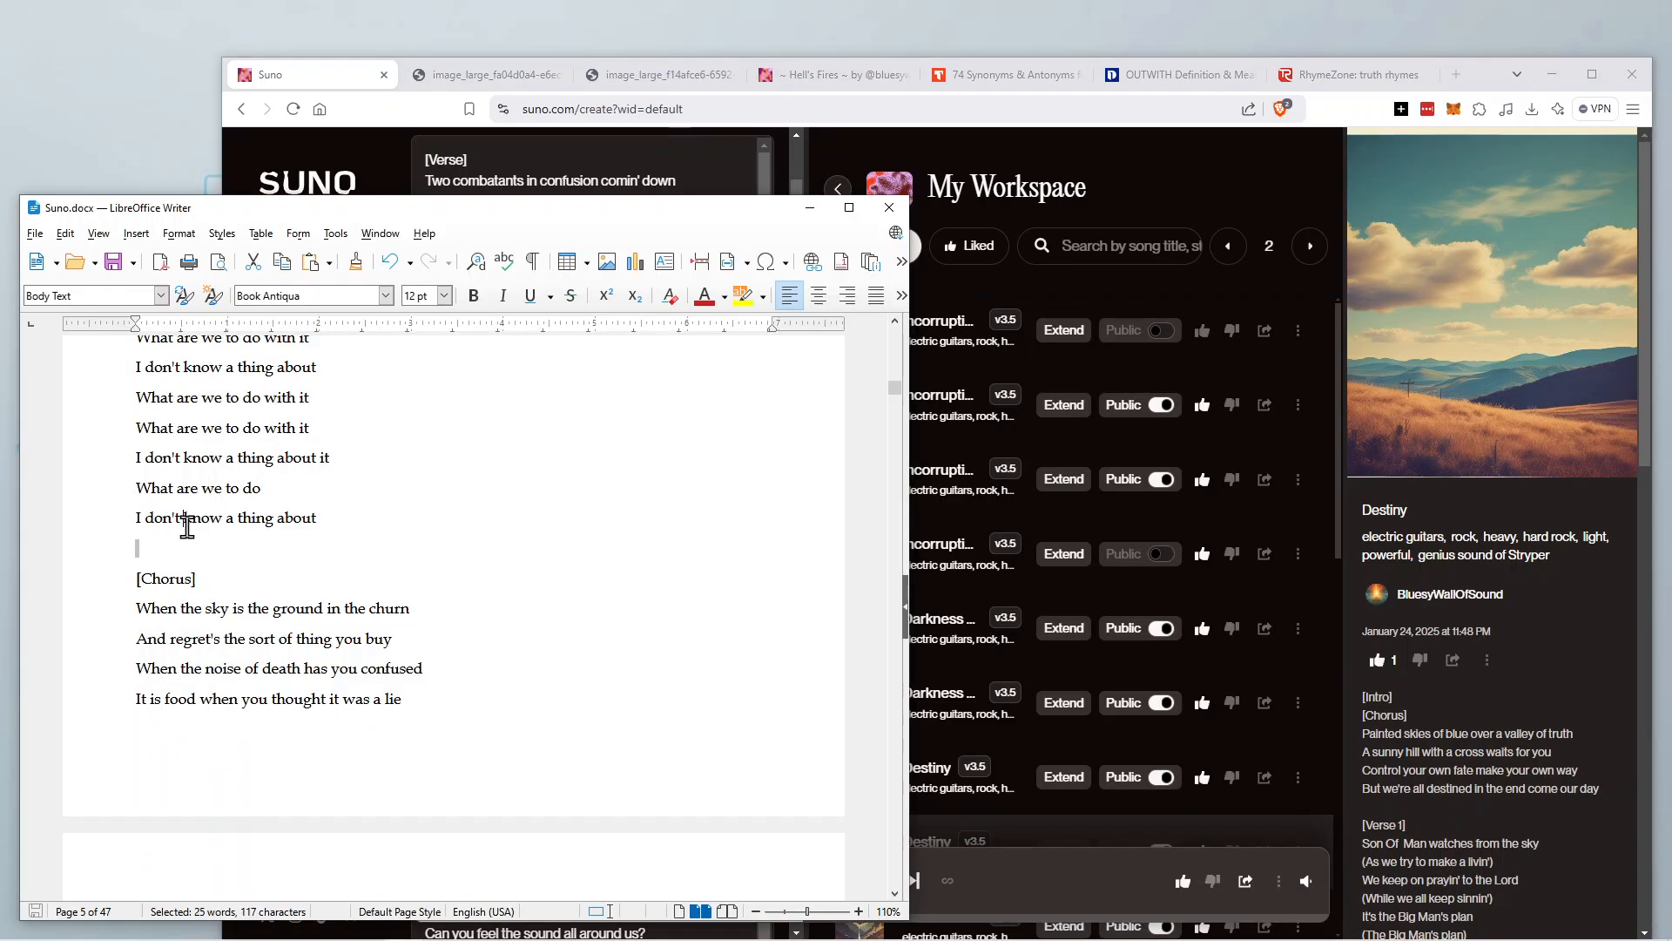
pyautogui.scroll(-10, 409, 518)
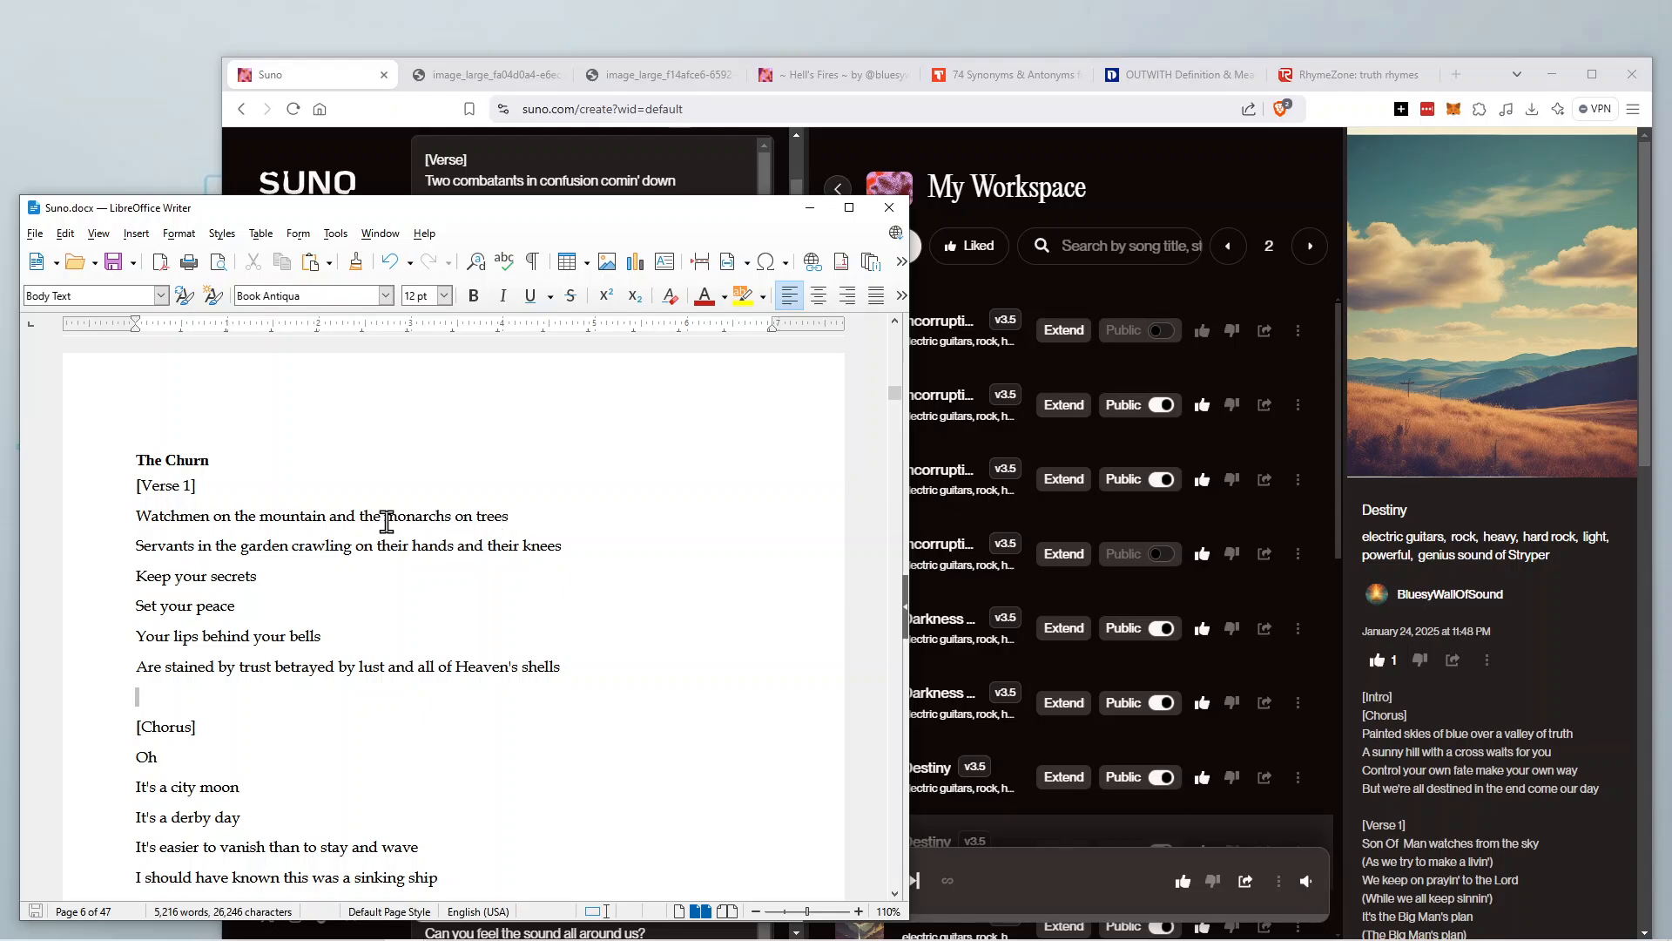
pyautogui.moveTo(517, 517); pyautogui.dragTo(132, 521)
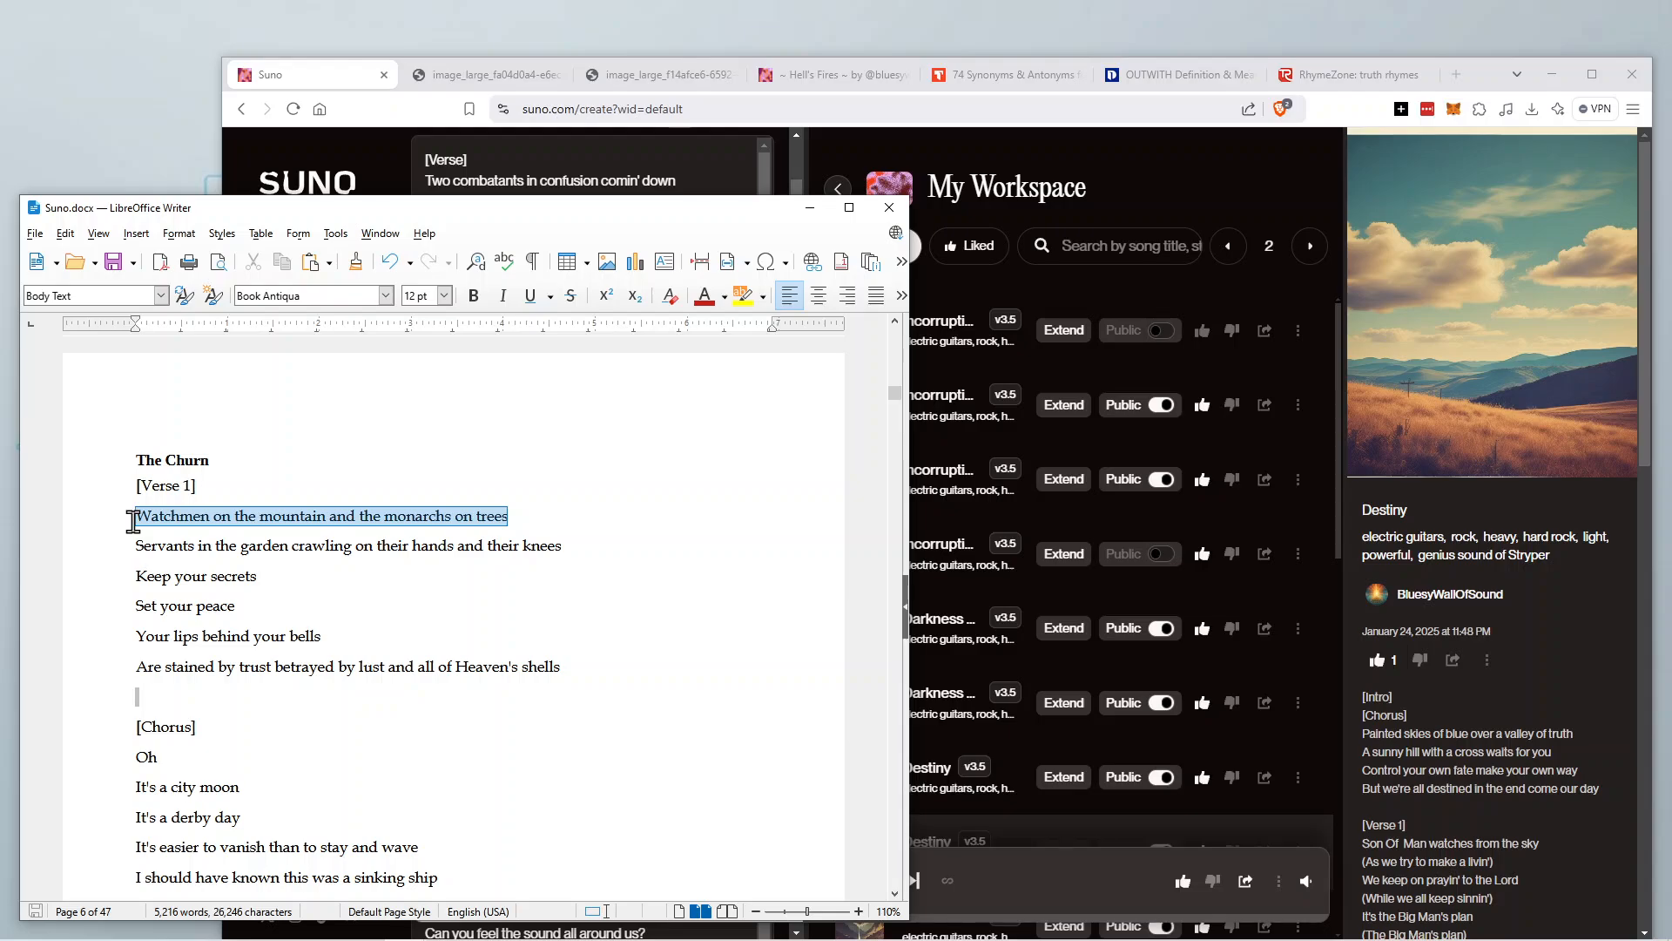
pyautogui.click(304, 594)
pyautogui.scroll(-3, 423, 559)
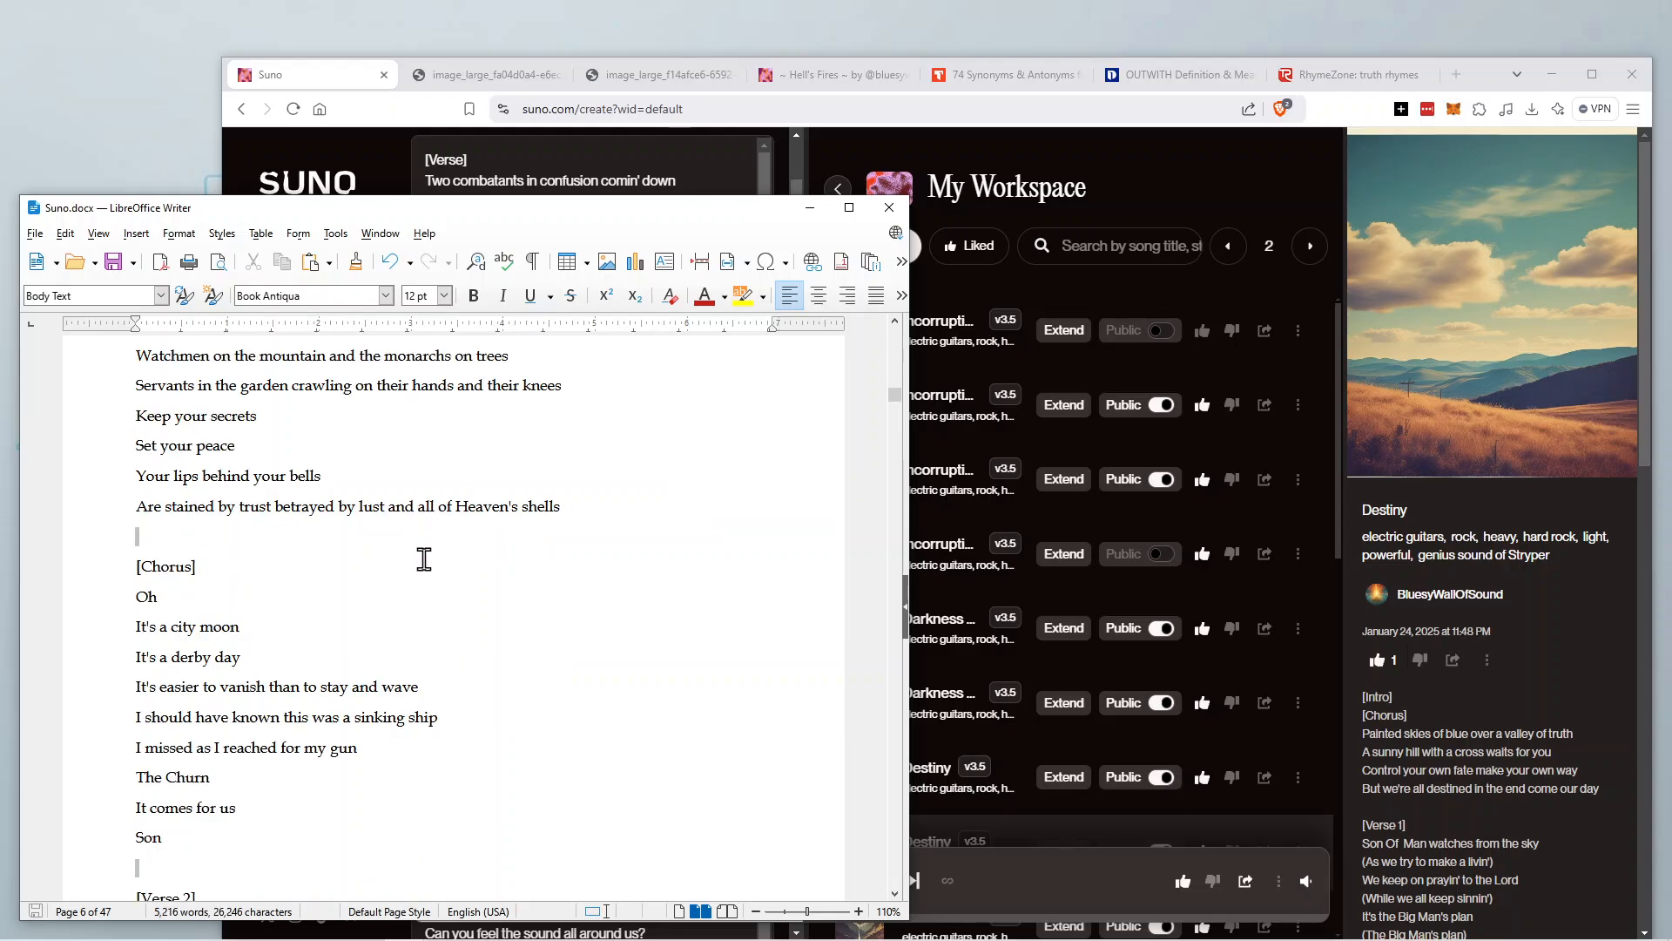
pyautogui.scroll(-9, 427, 556)
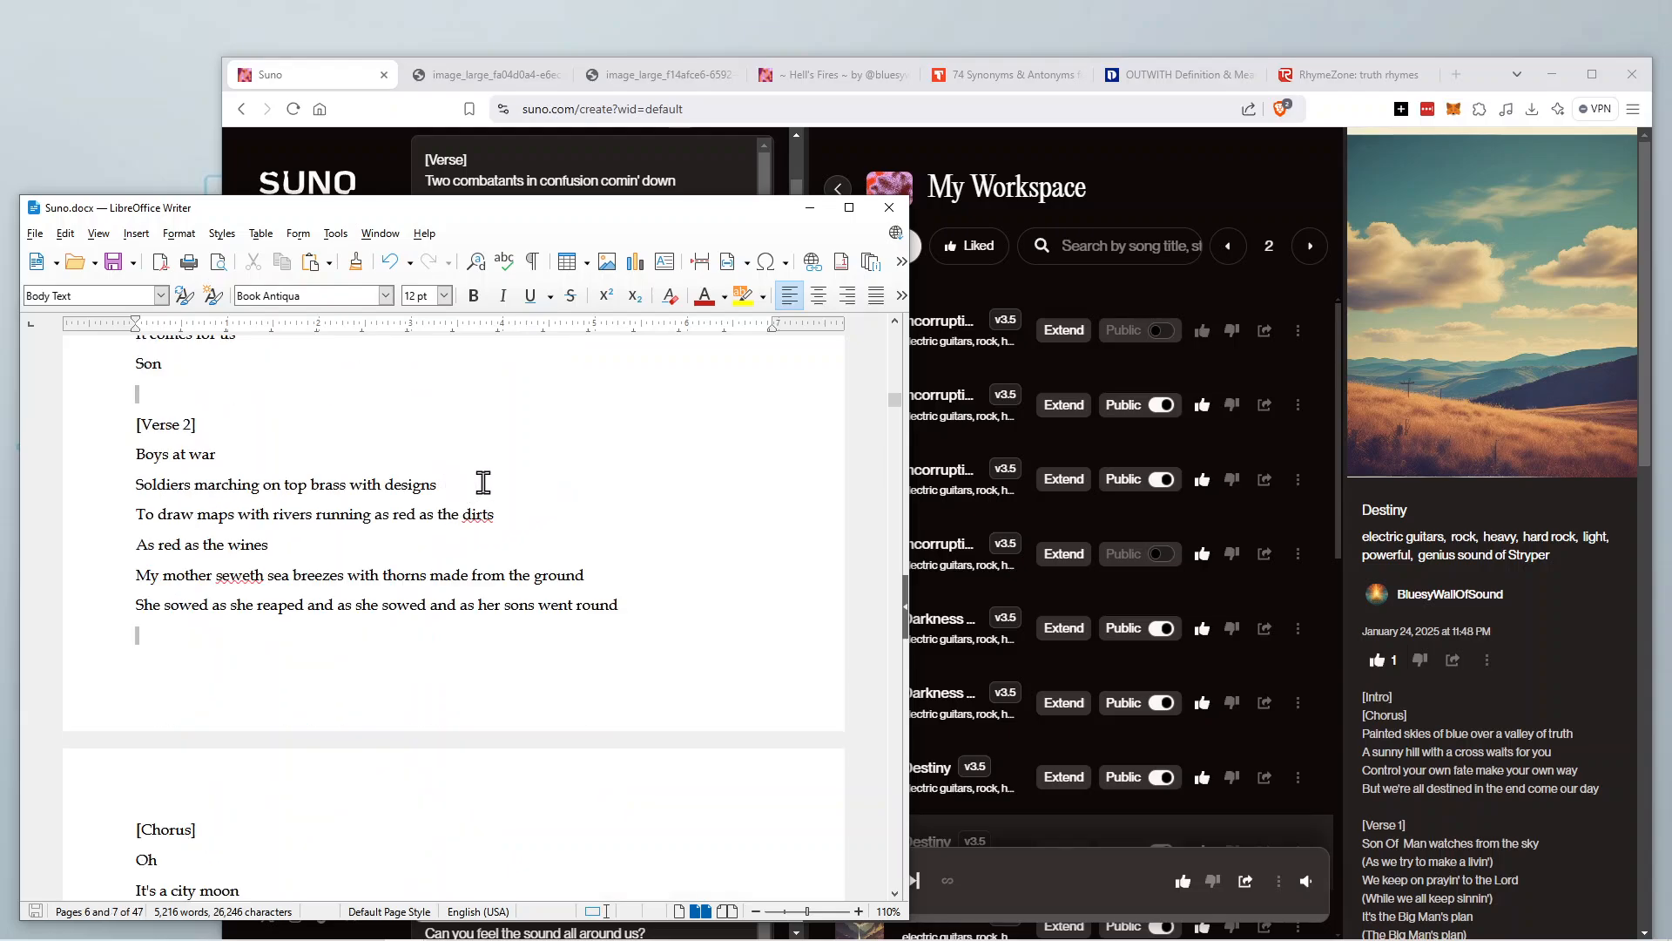
pyautogui.click(1331, 118)
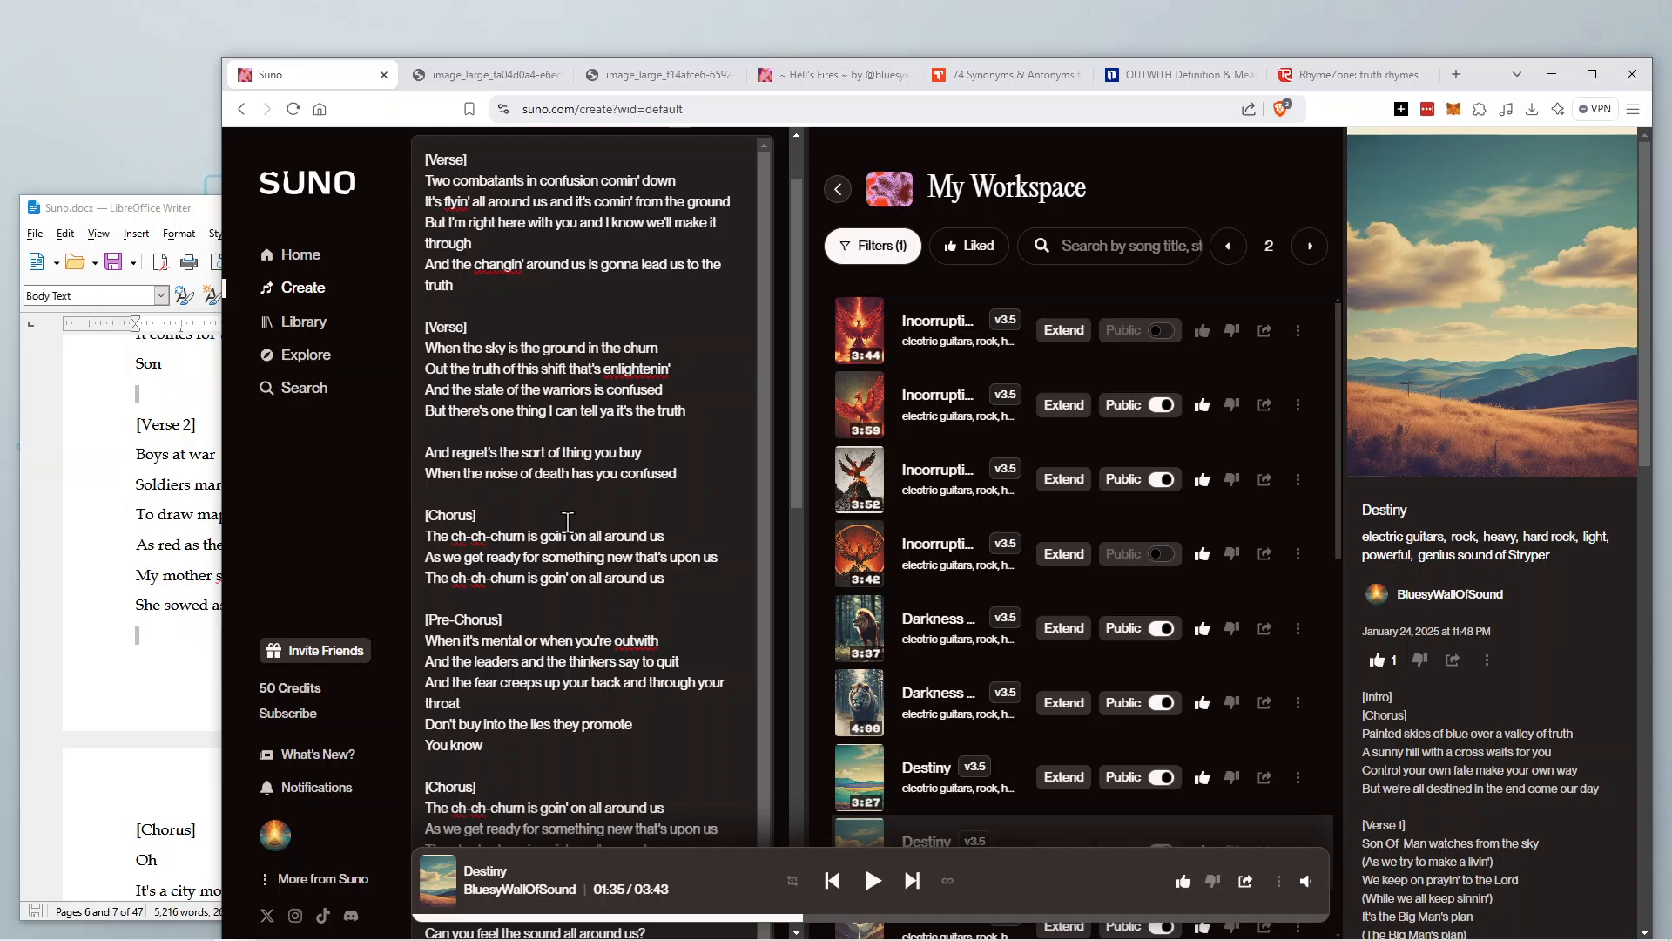
pyautogui.scroll(-1, 536, 449)
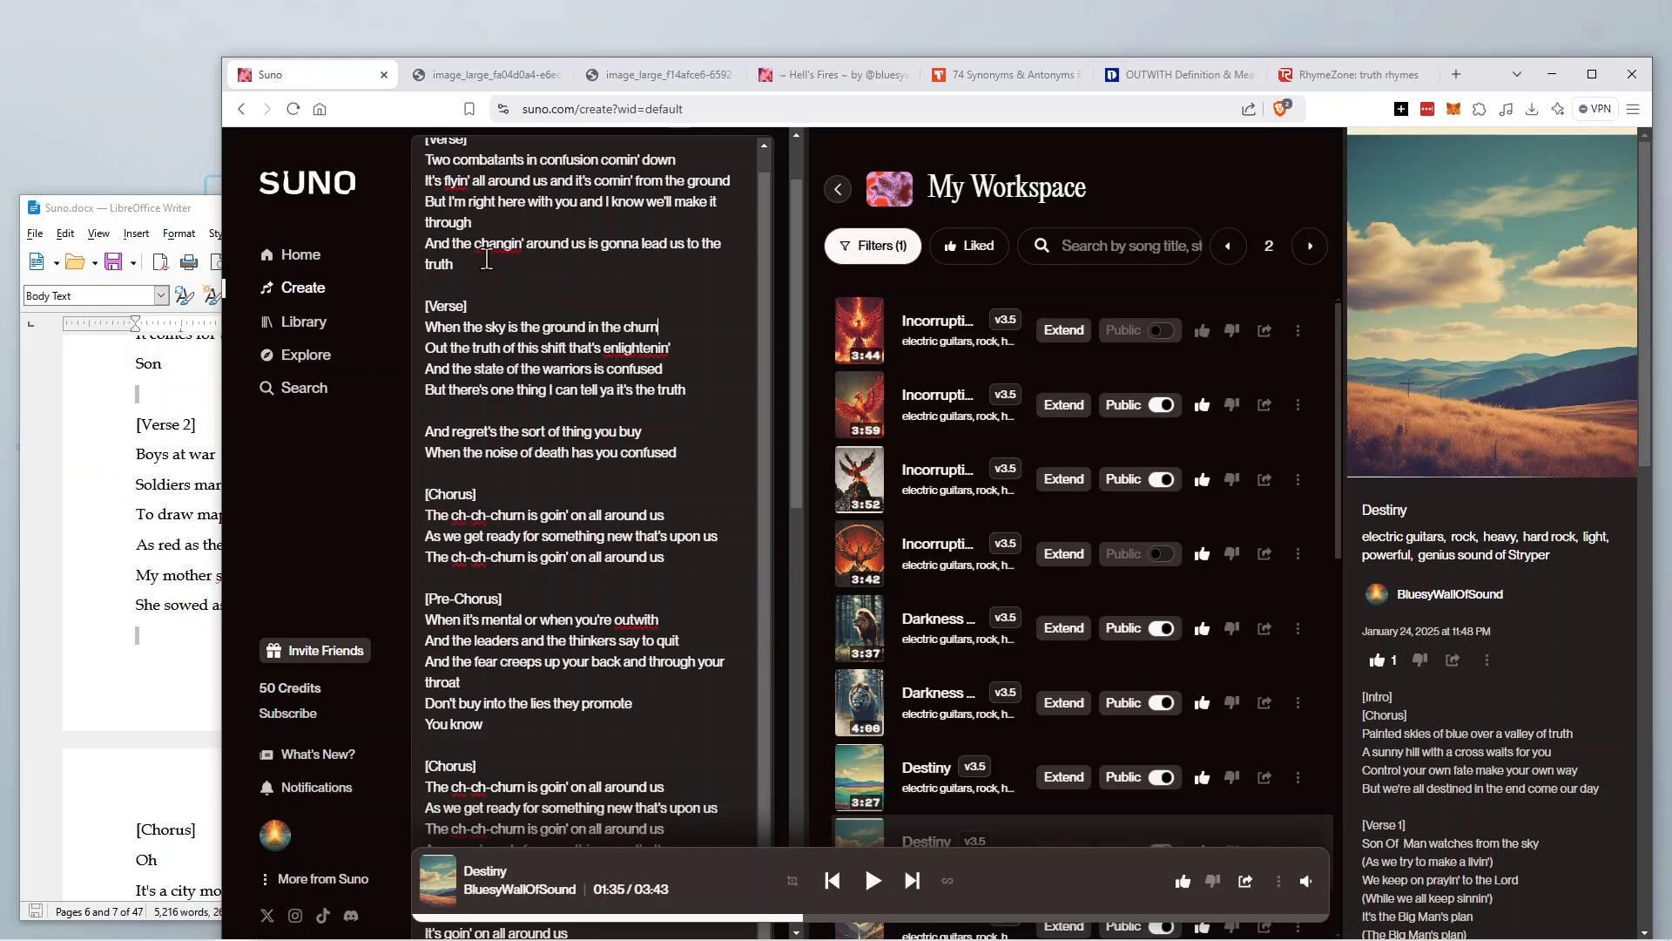
# Open a blank song creation page in place of the "Hell's Fires" song page, keeping the lyrics being edited open separately.
pyautogui.click(826, 84)
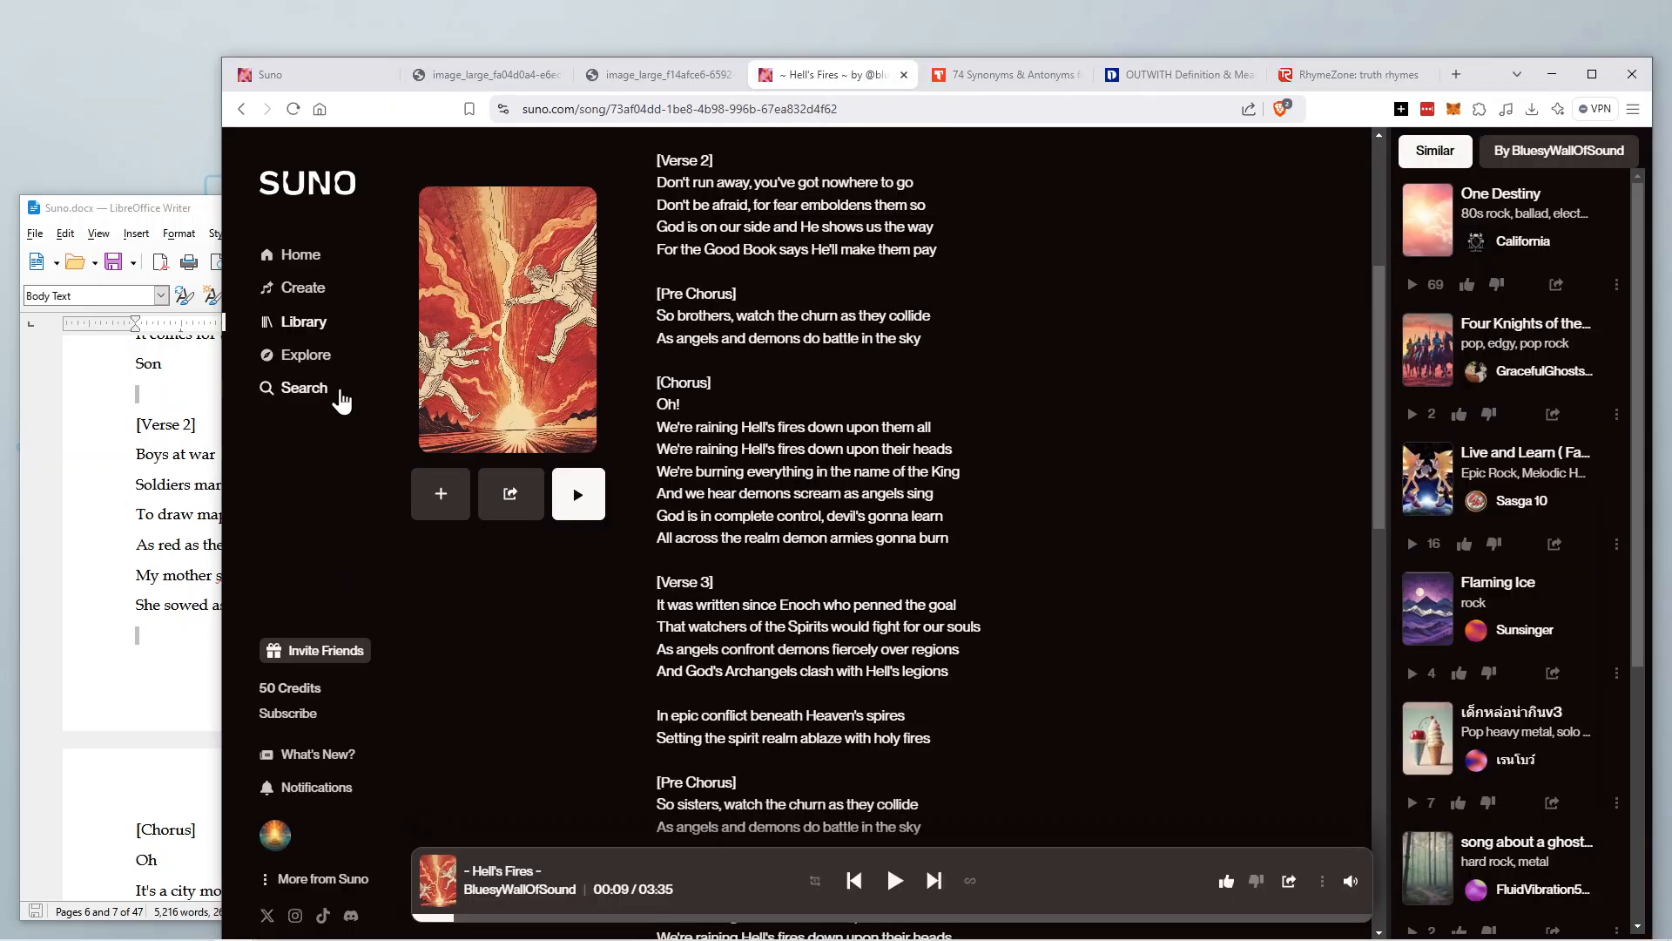
pyautogui.click(303, 297)
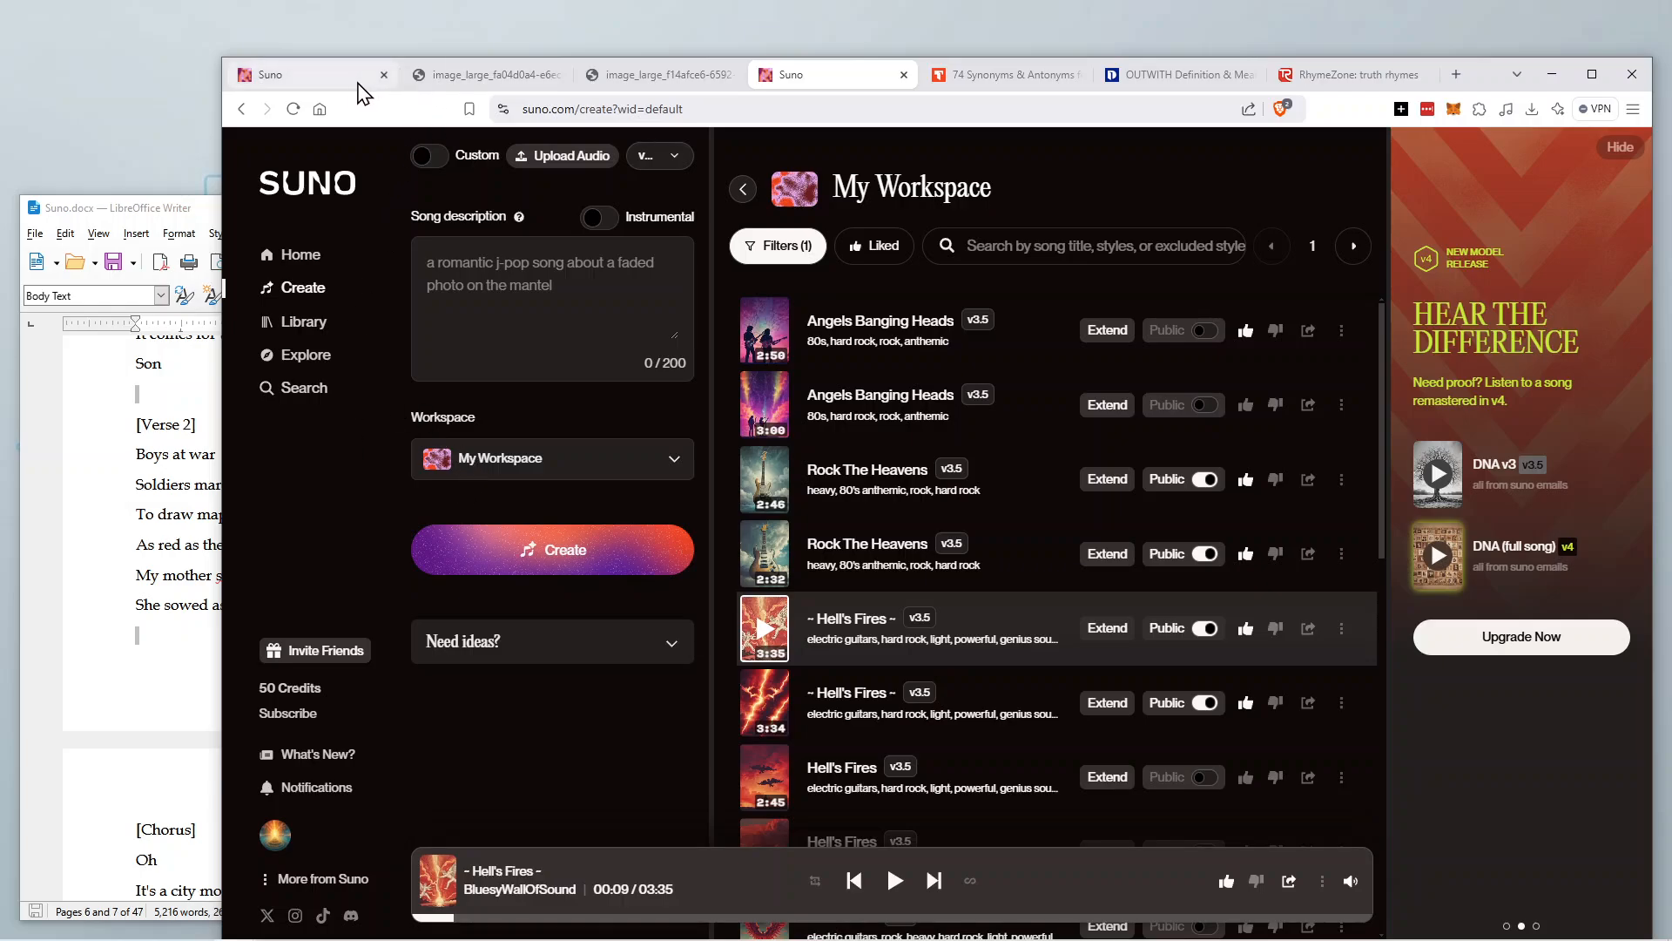
pyautogui.click(324, 76)
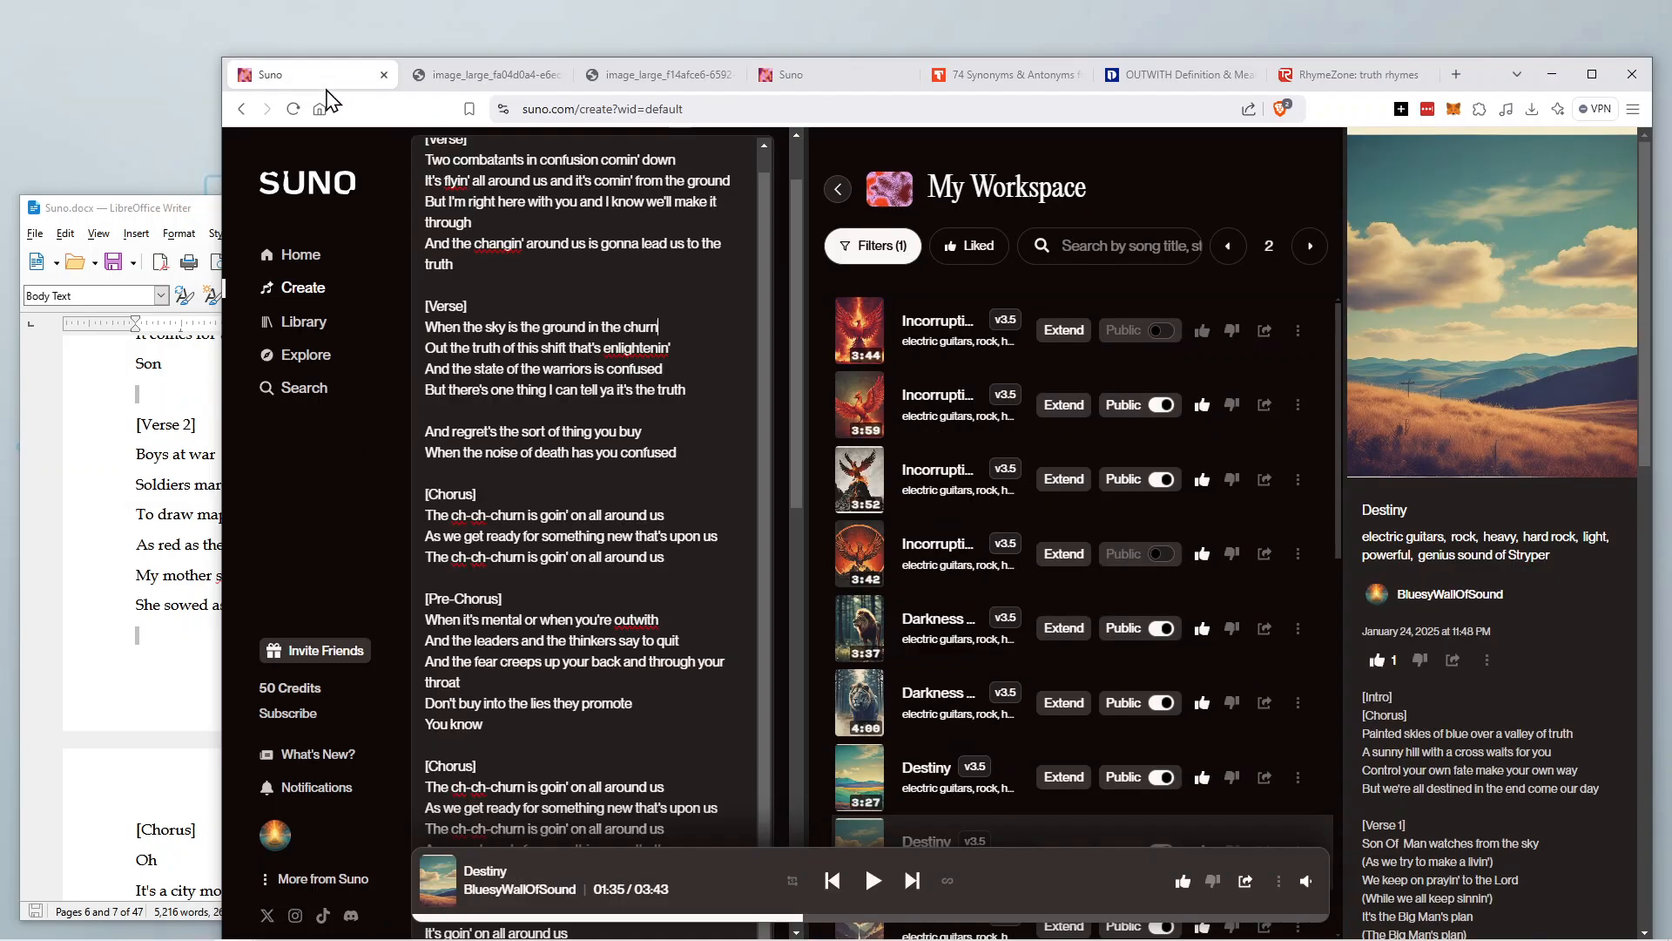
pyautogui.click(807, 80)
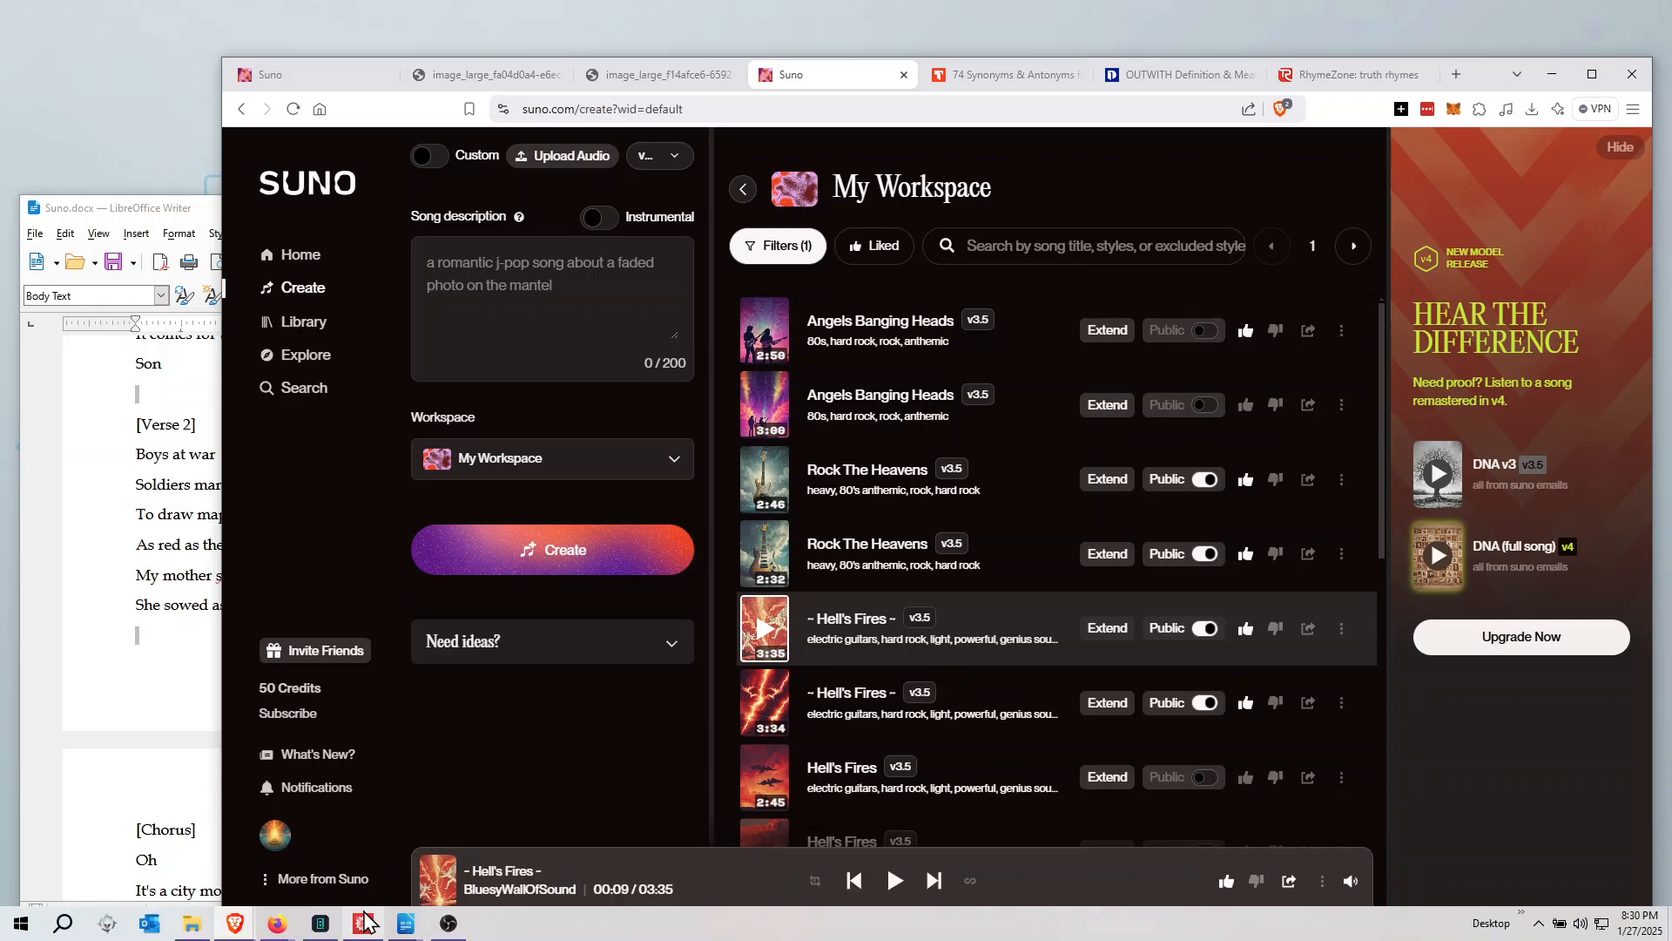
# Switch to List Of New Poems.docx in LibreOffice Writer and copy the title "Weak And Aimless".
pyautogui.click(410, 921)
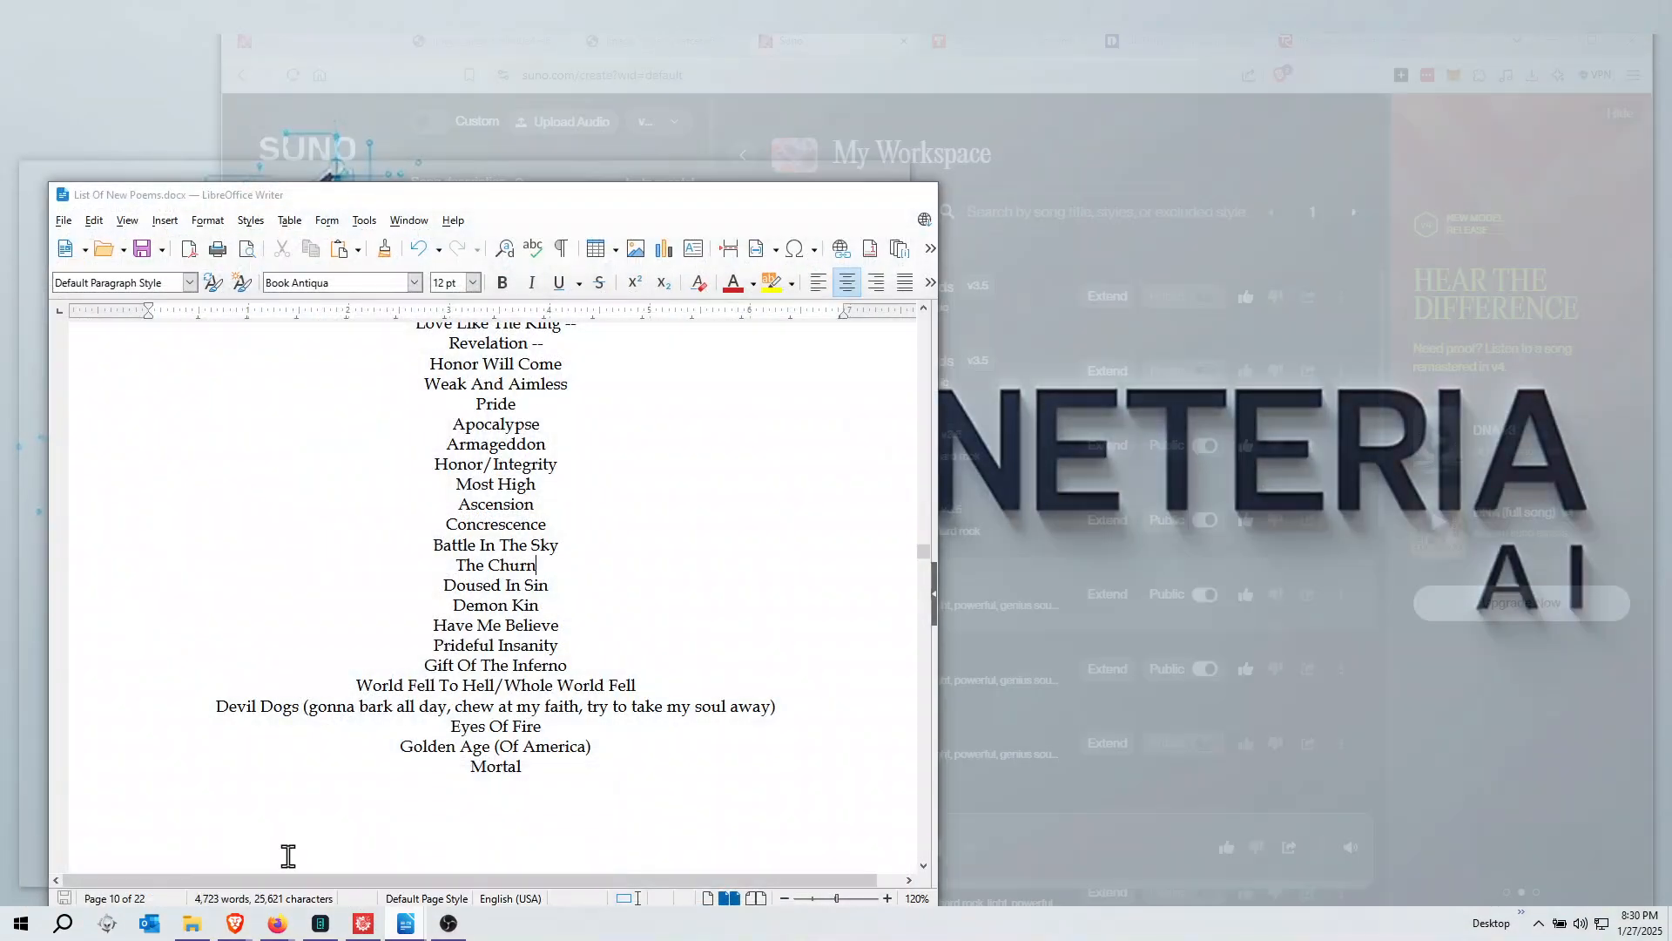
pyautogui.click(283, 845)
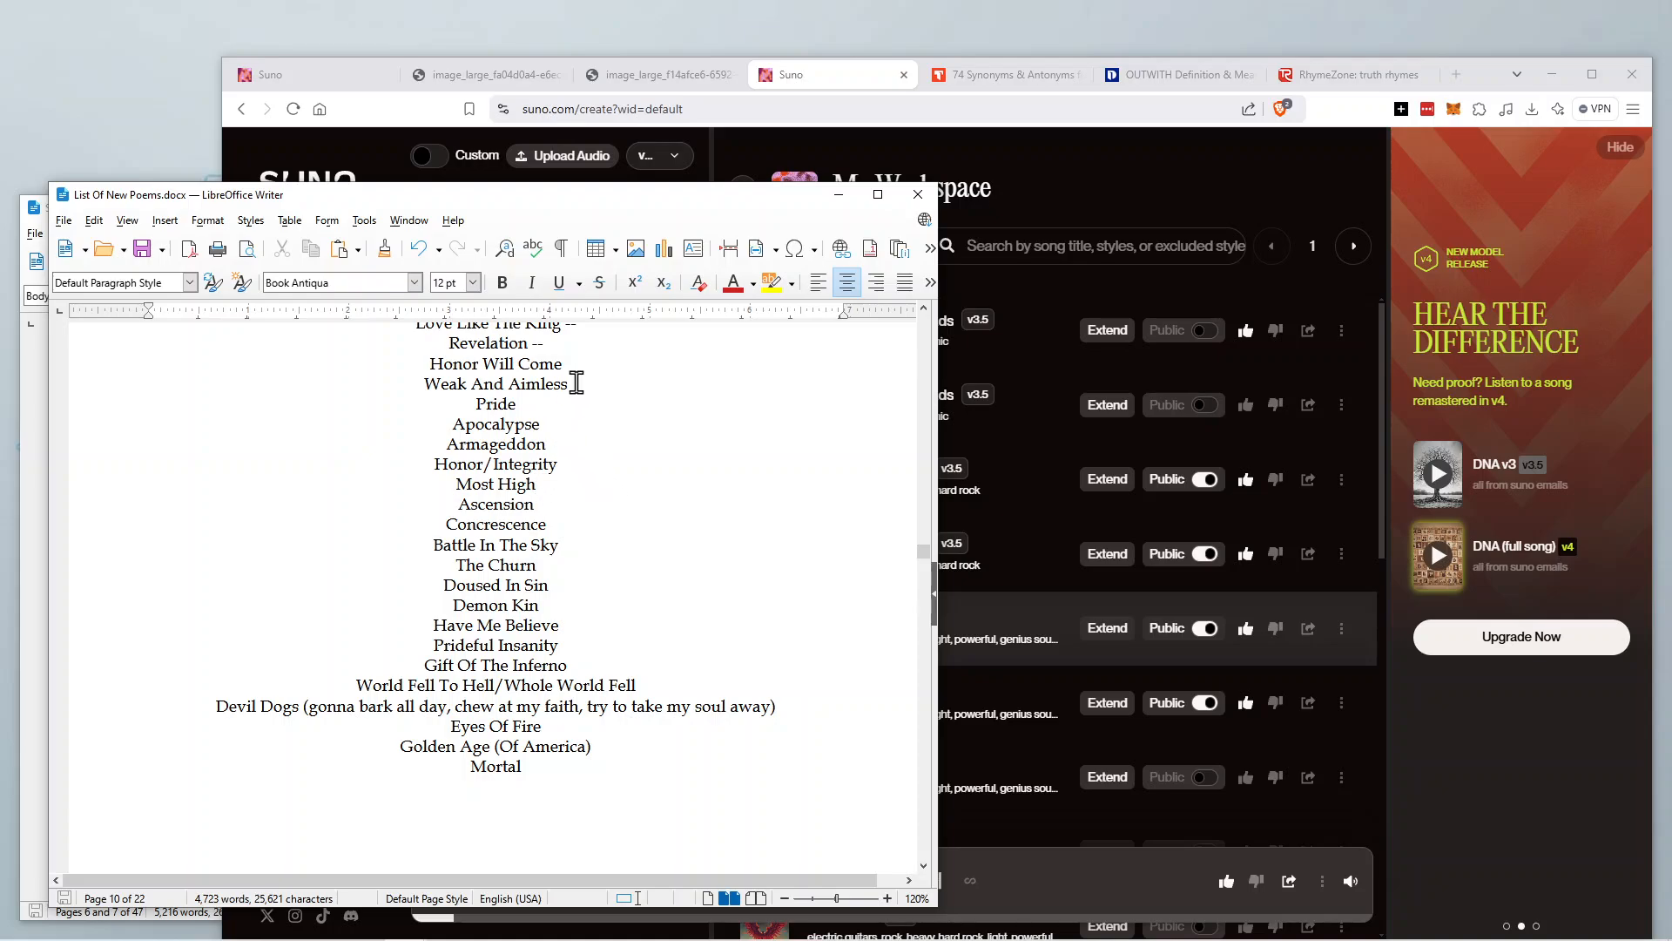
pyautogui.moveTo(570, 384); pyautogui.dragTo(419, 388)
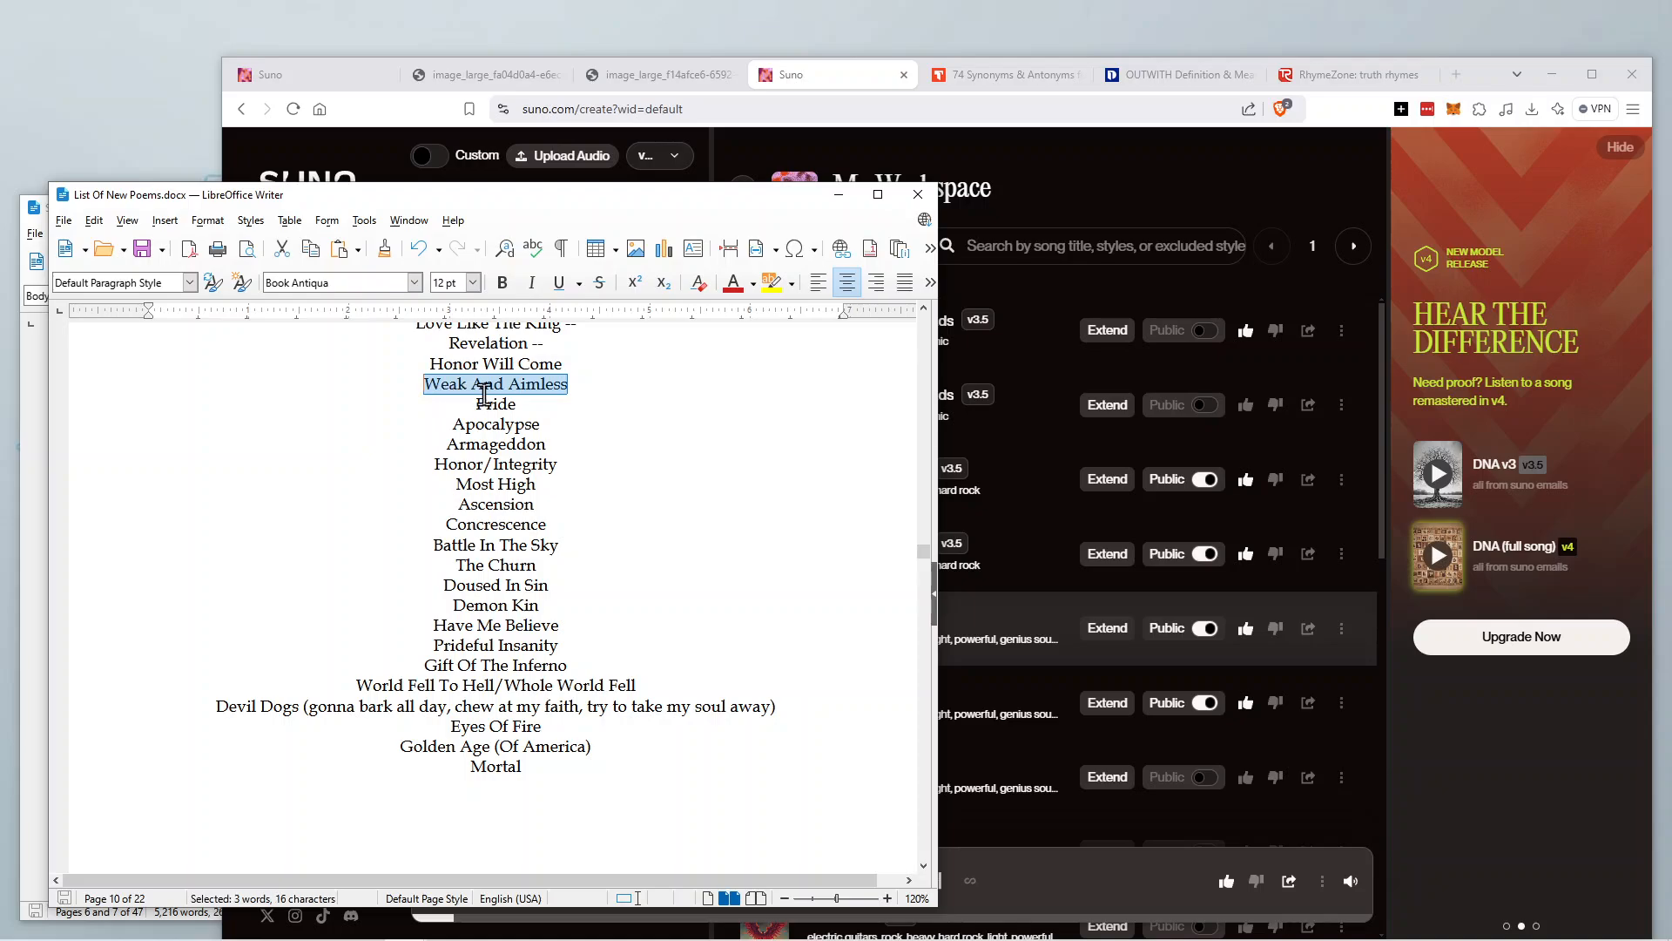
pyautogui.rightClick(525, 389)
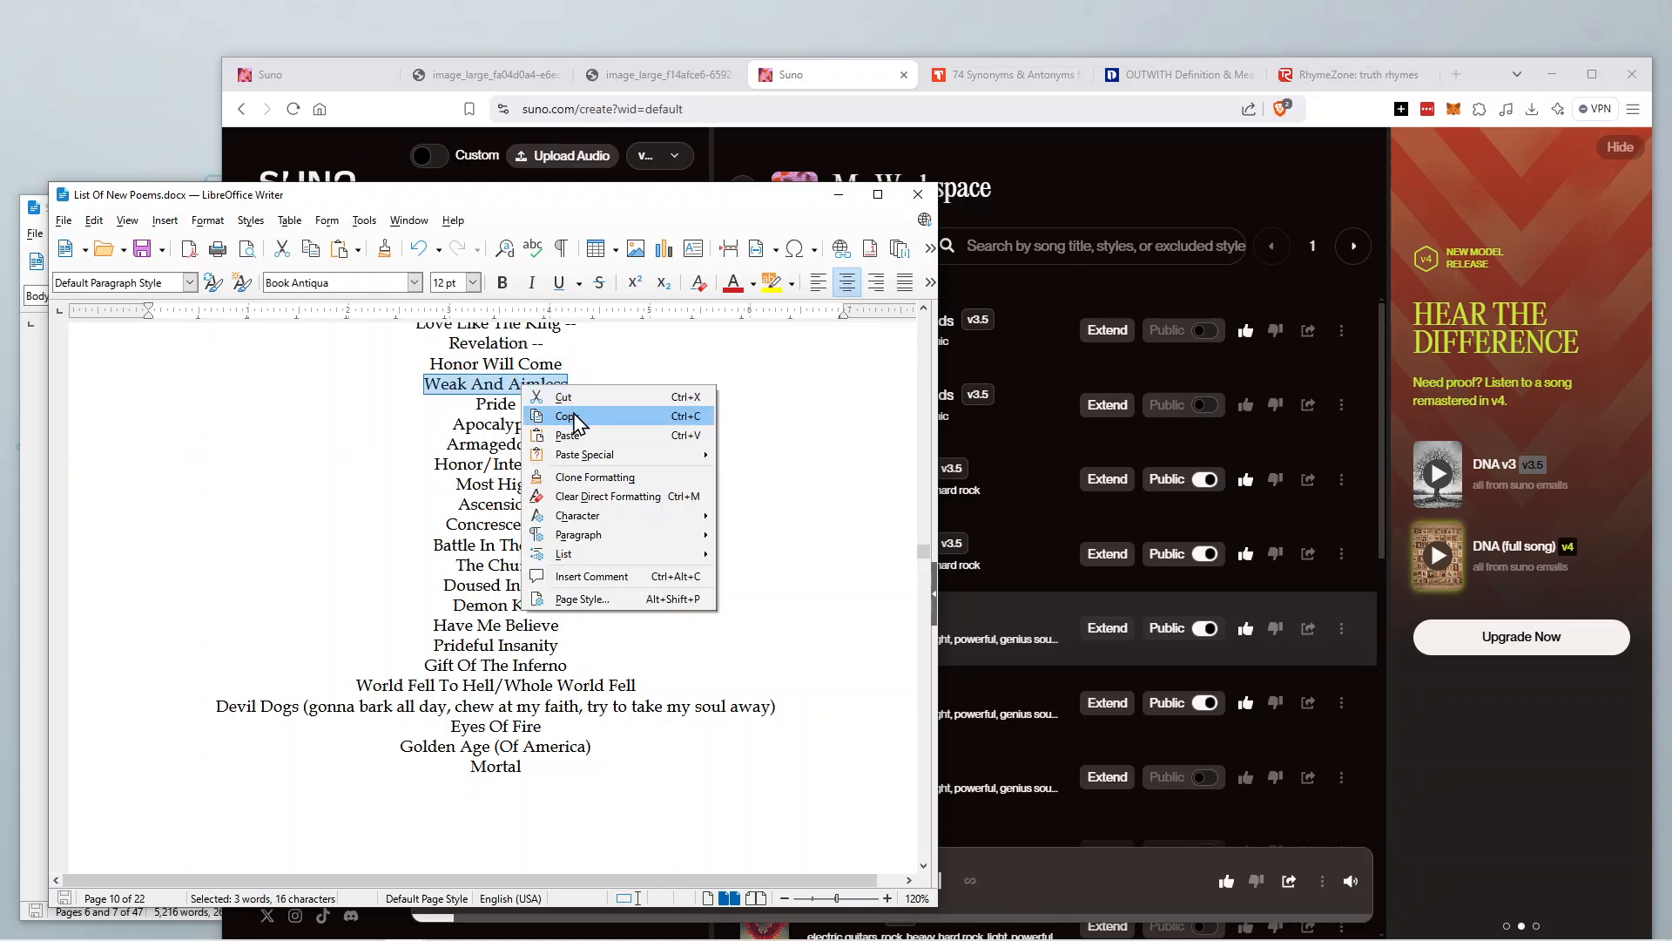
pyautogui.click(570, 416)
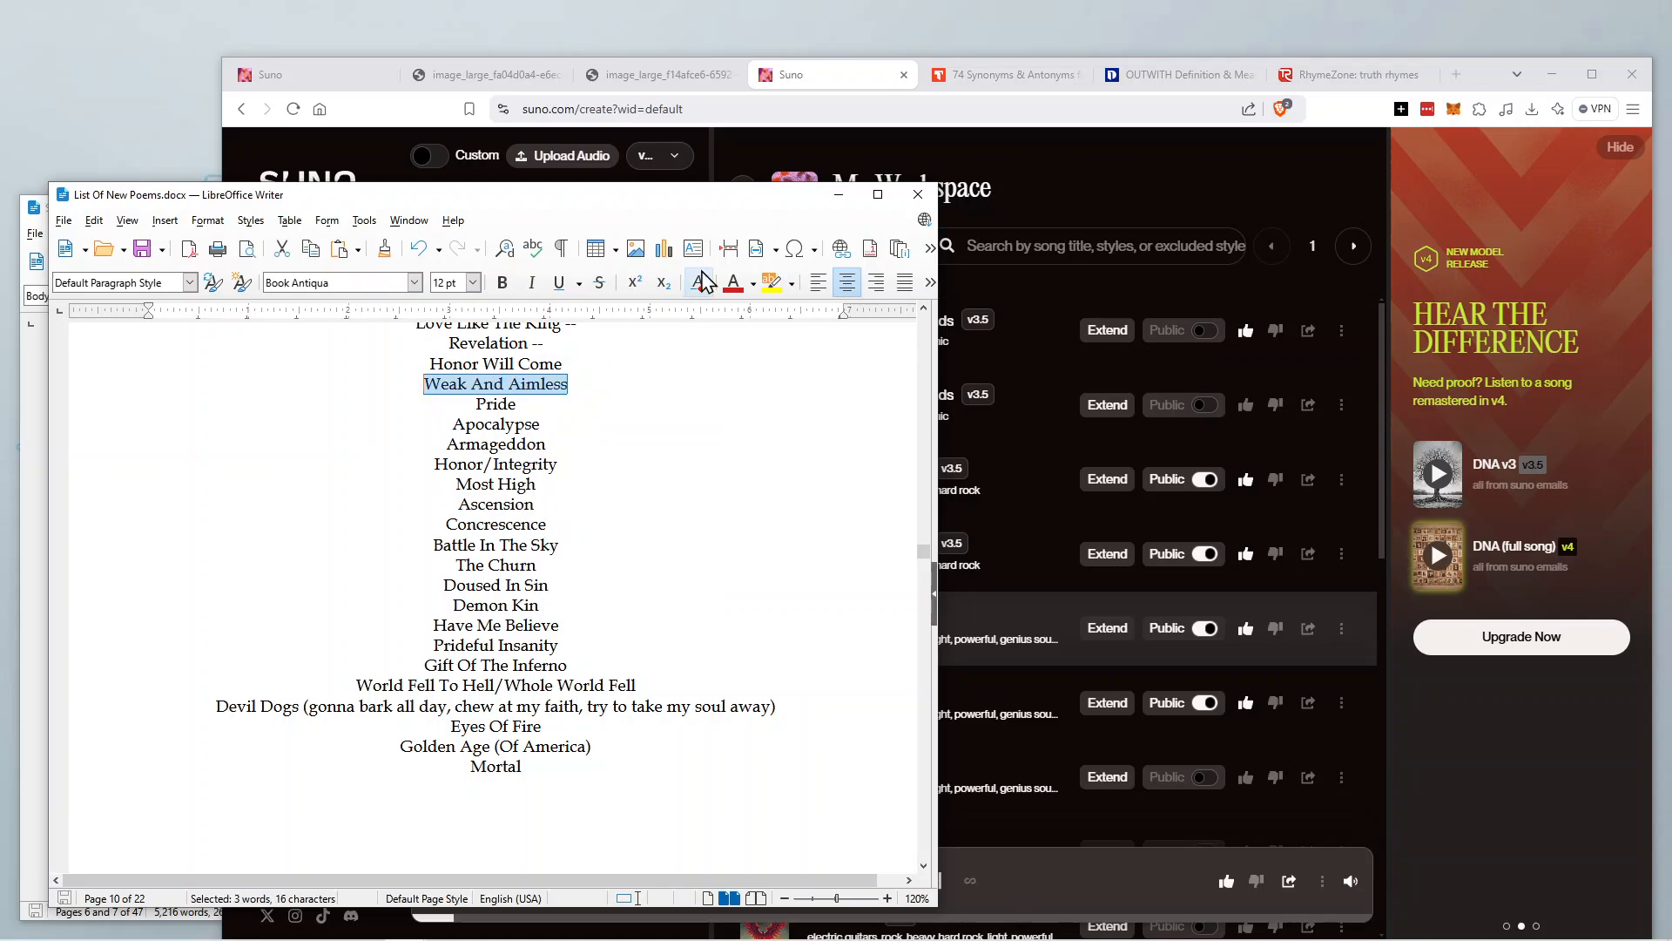
# Switch to the Suno creation page and start the song description with "a hard rock song inspired by God called Weak And Aimless".
pyautogui.click(826, 85)
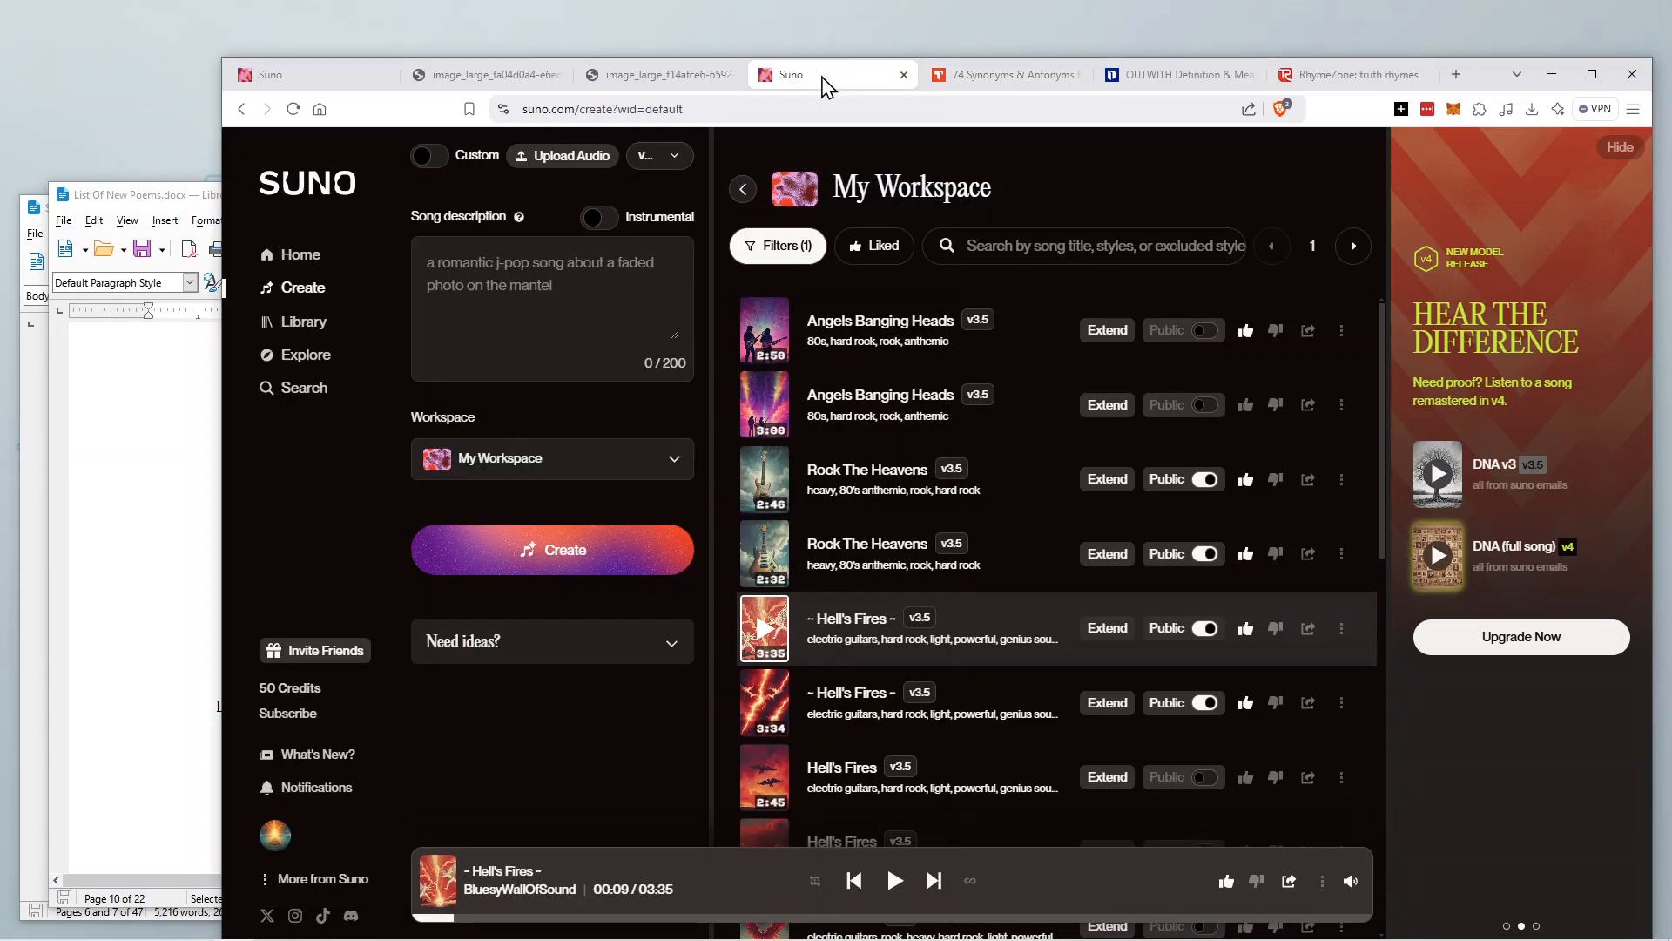
pyautogui.click(458, 273)
pyautogui.write('a hard ')
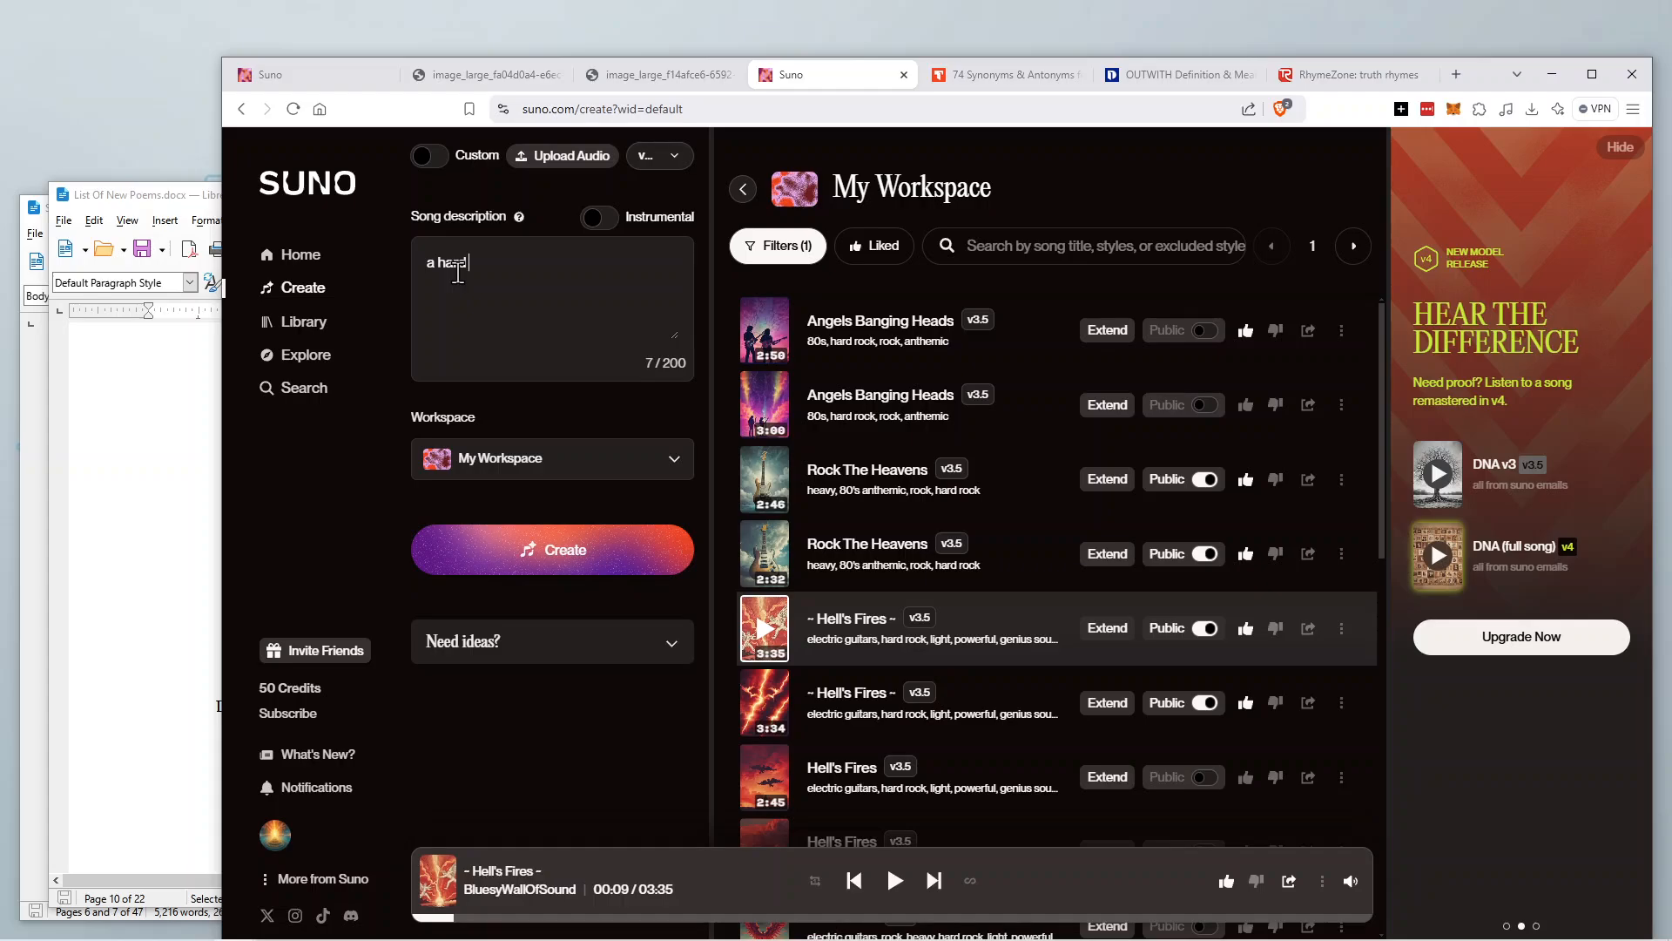
pyautogui.write('rock song inspirded by God')
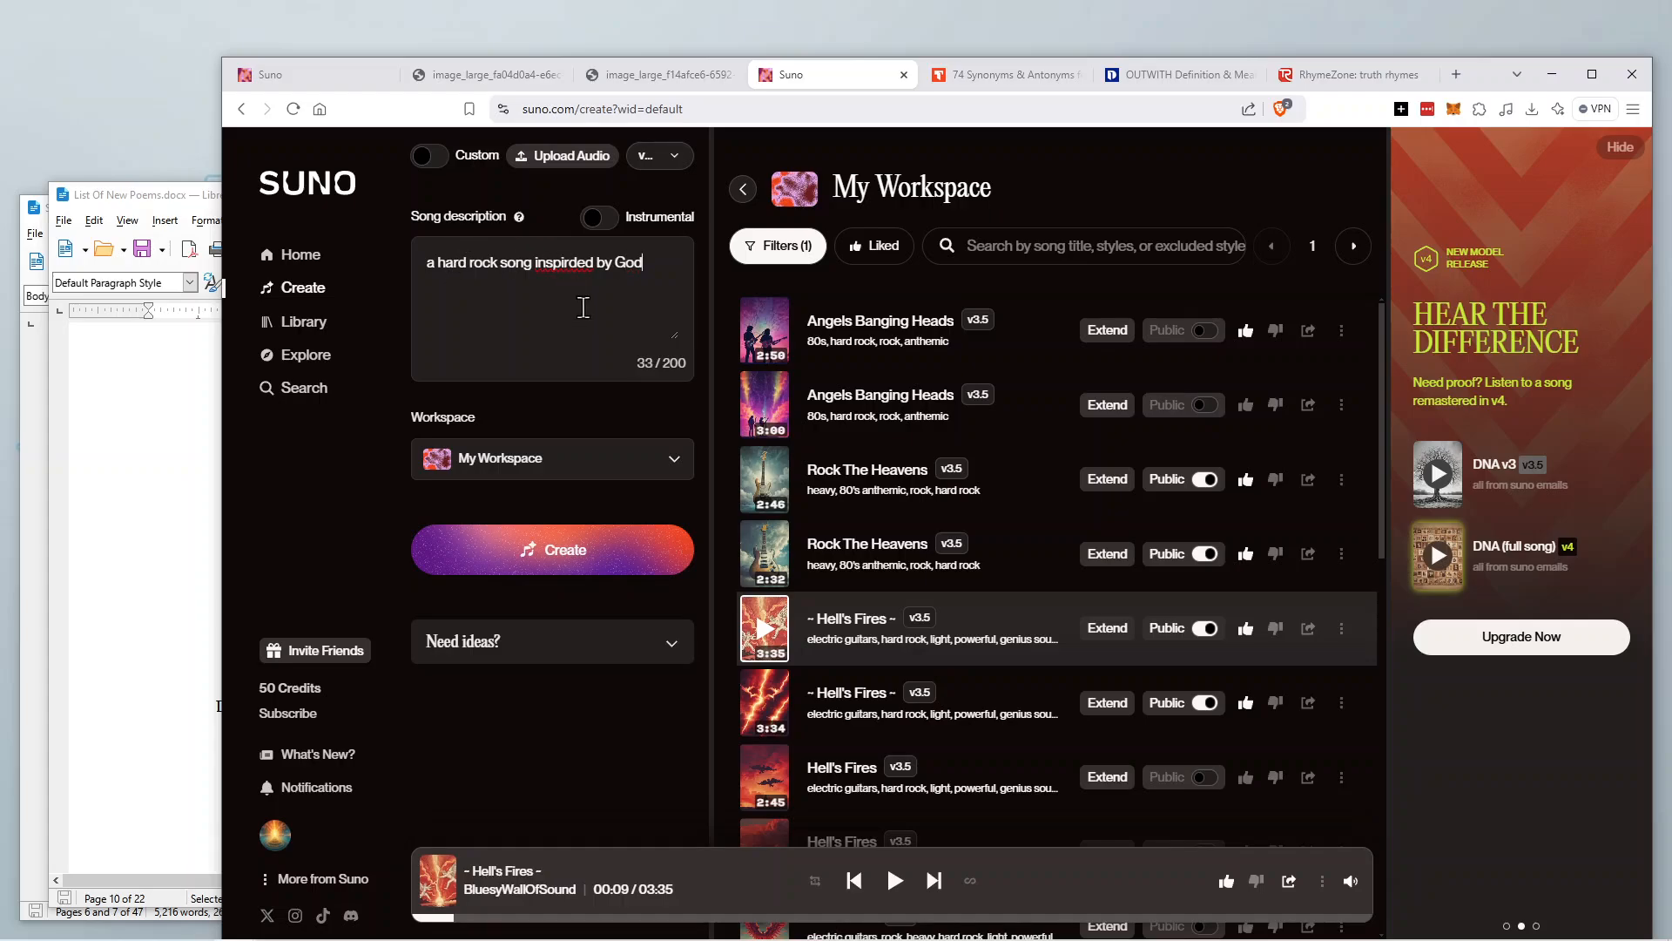
pyautogui.click(576, 263)
pyautogui.press('BackSpace')
pyautogui.write('called')
pyautogui.hotkey('ctrl', 'v')
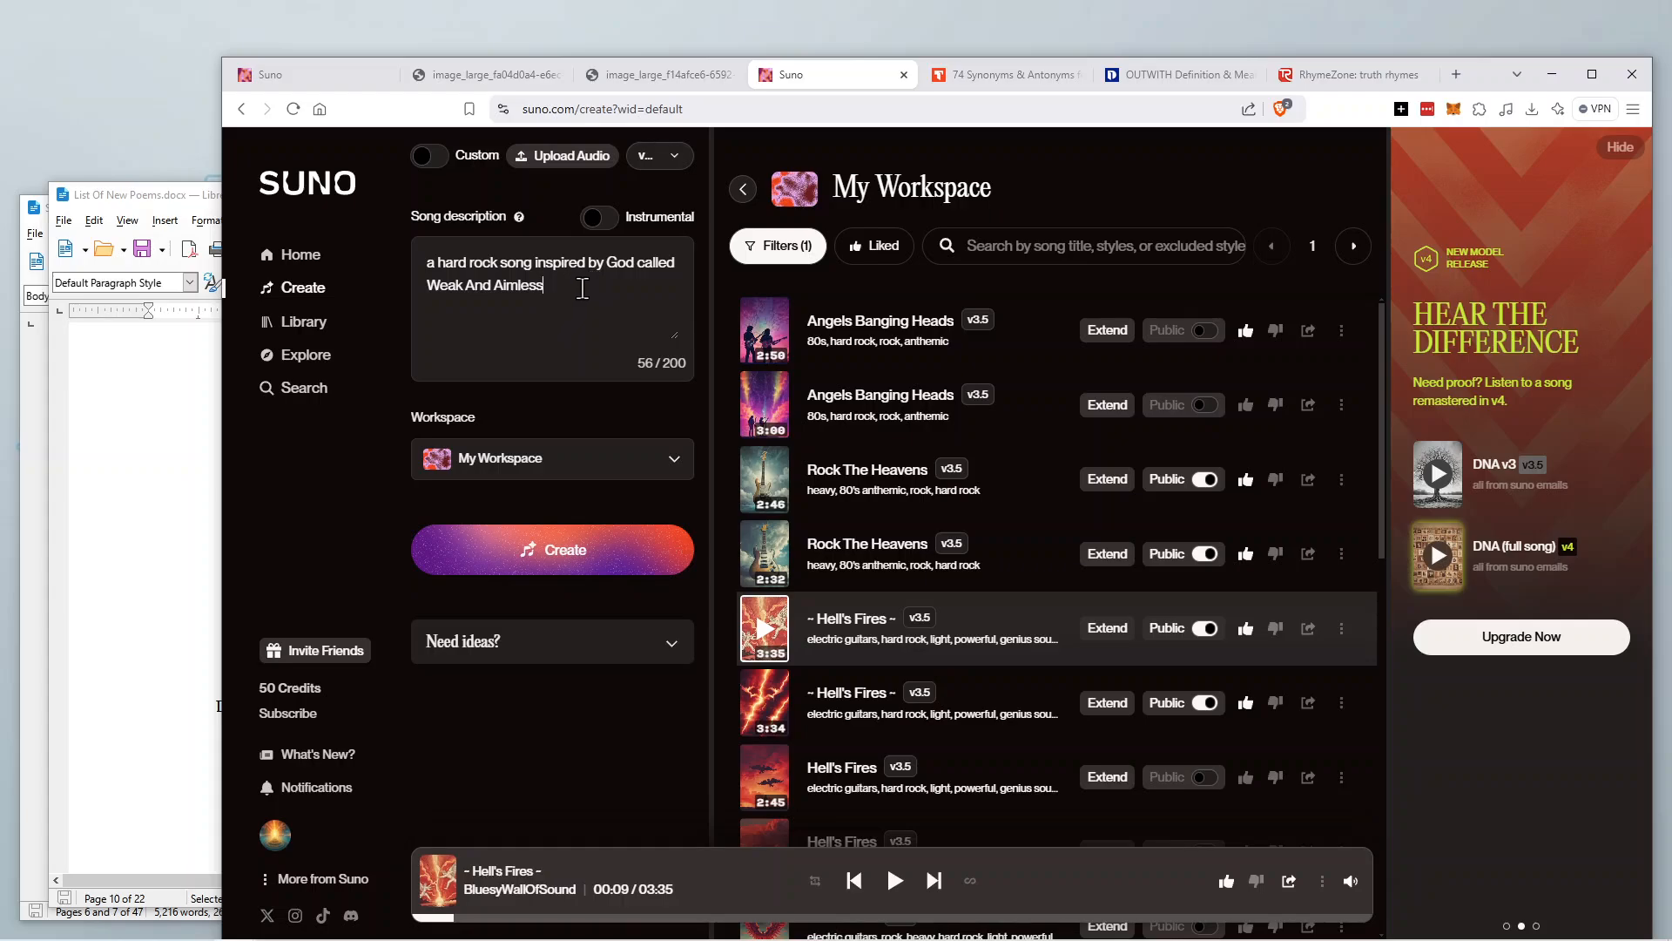
# Extend the description with "about how when people are aimless and haven't chosen goals they are also weak with a dual guitar solo and genius sound of Stryper".
pyautogui.write('about how when people')
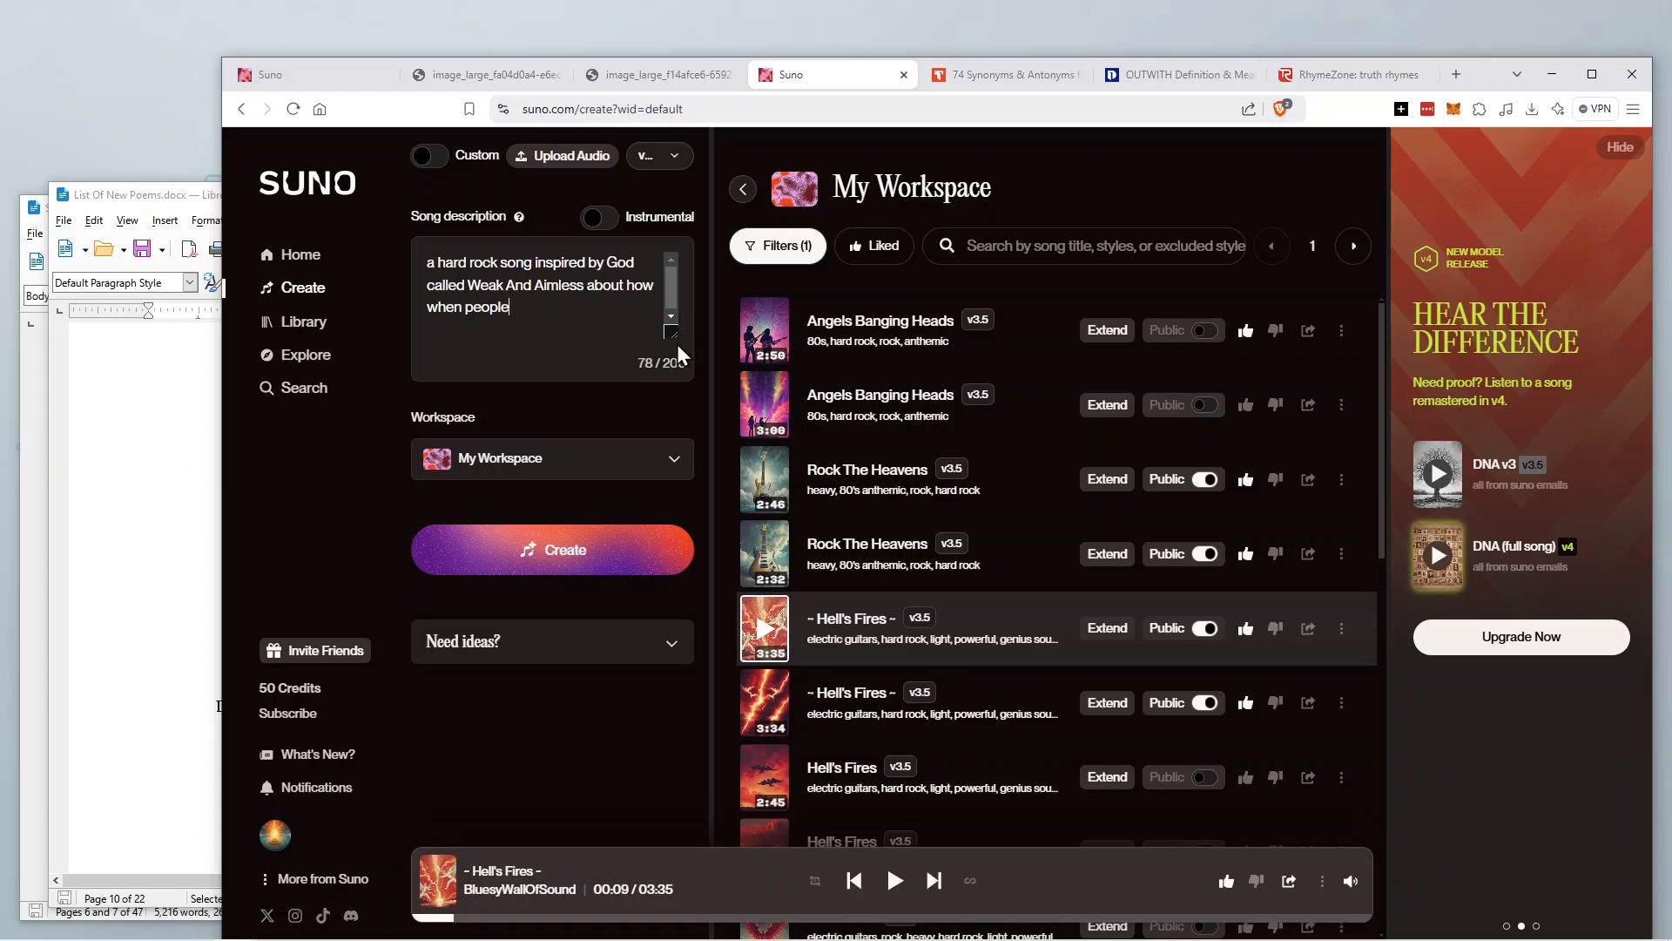
pyautogui.moveTo(677, 343); pyautogui.dragTo(676, 611)
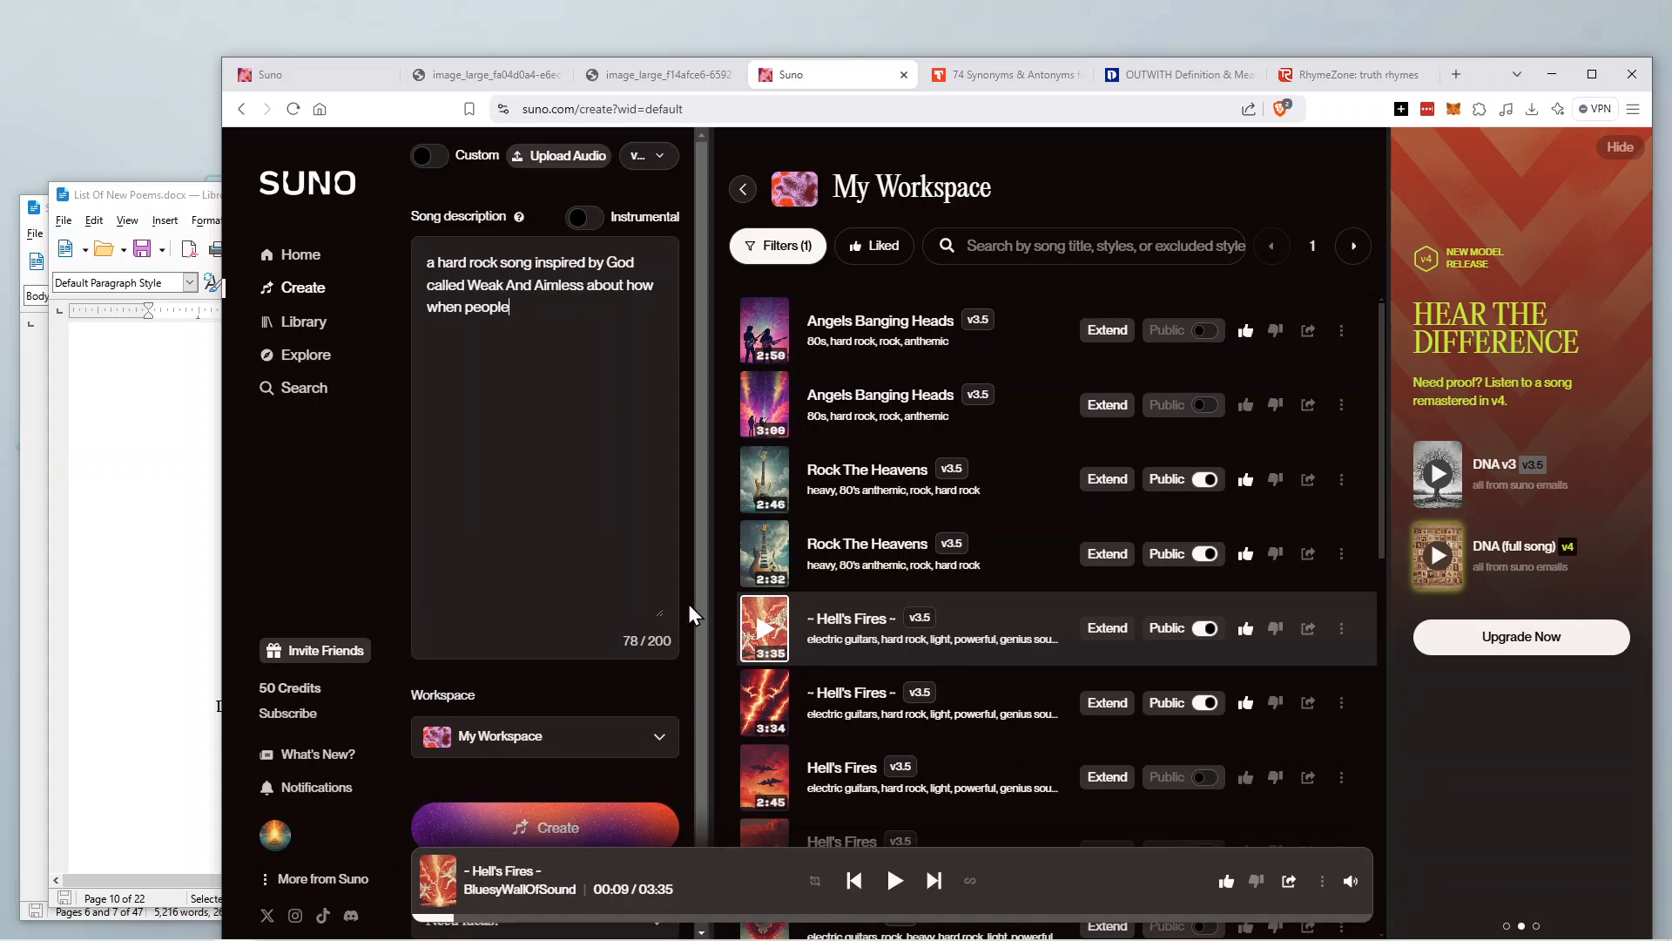
pyautogui.moveTo(701, 493); pyautogui.dragTo(780, 499)
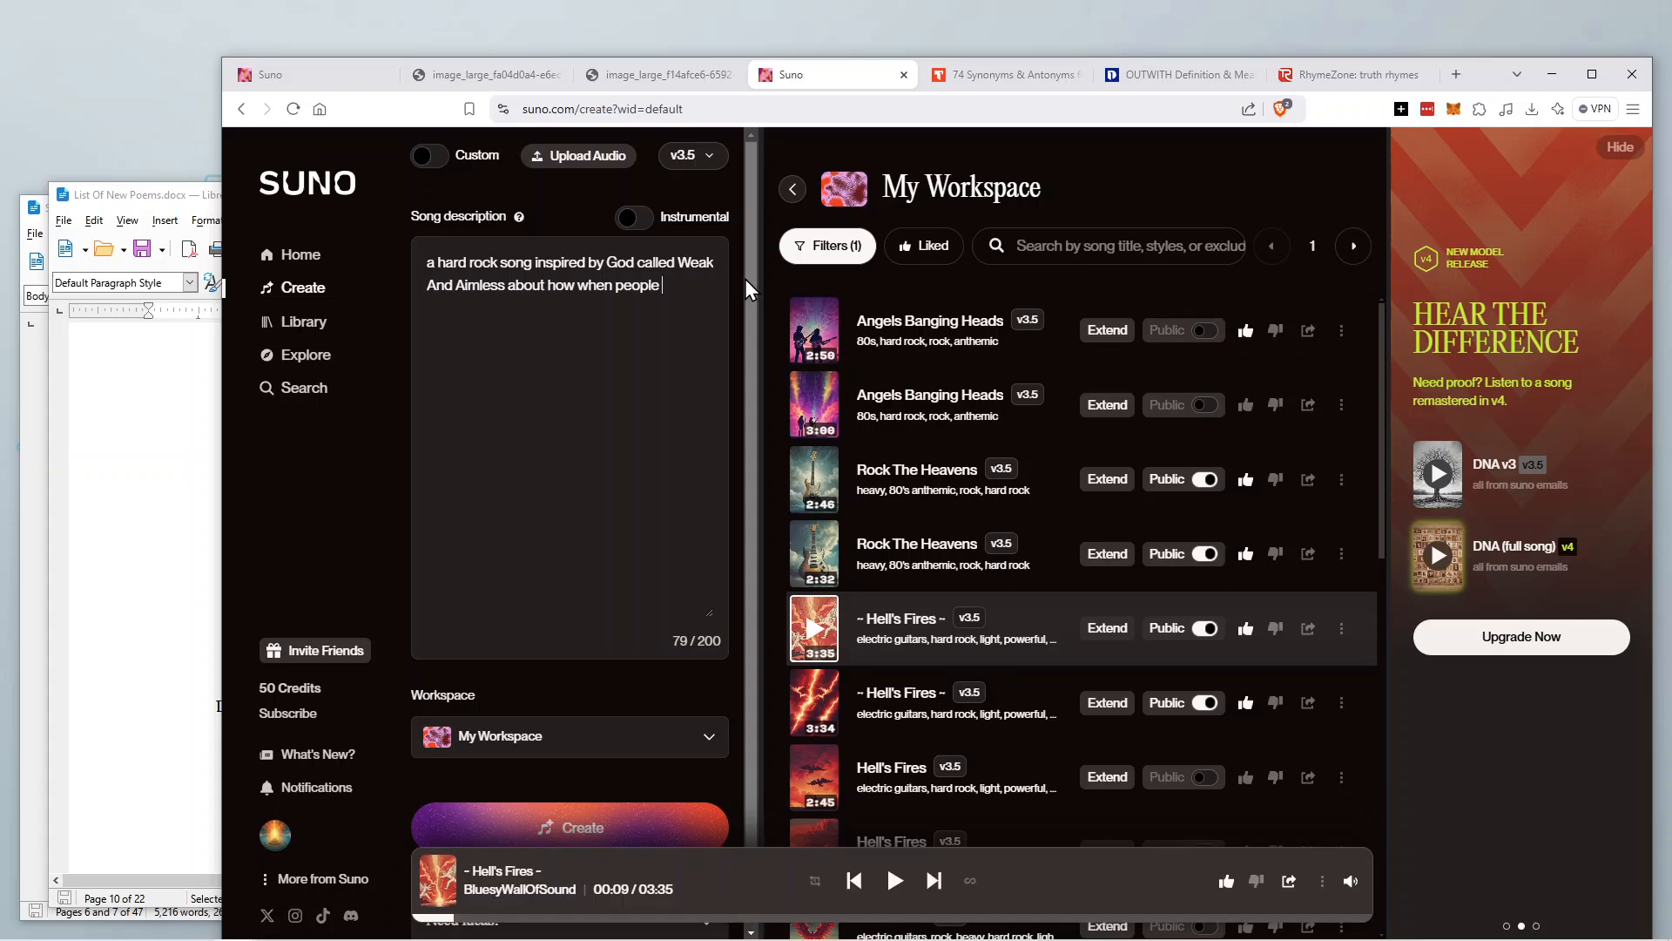
pyautogui.write("are aimless and haven't chose")
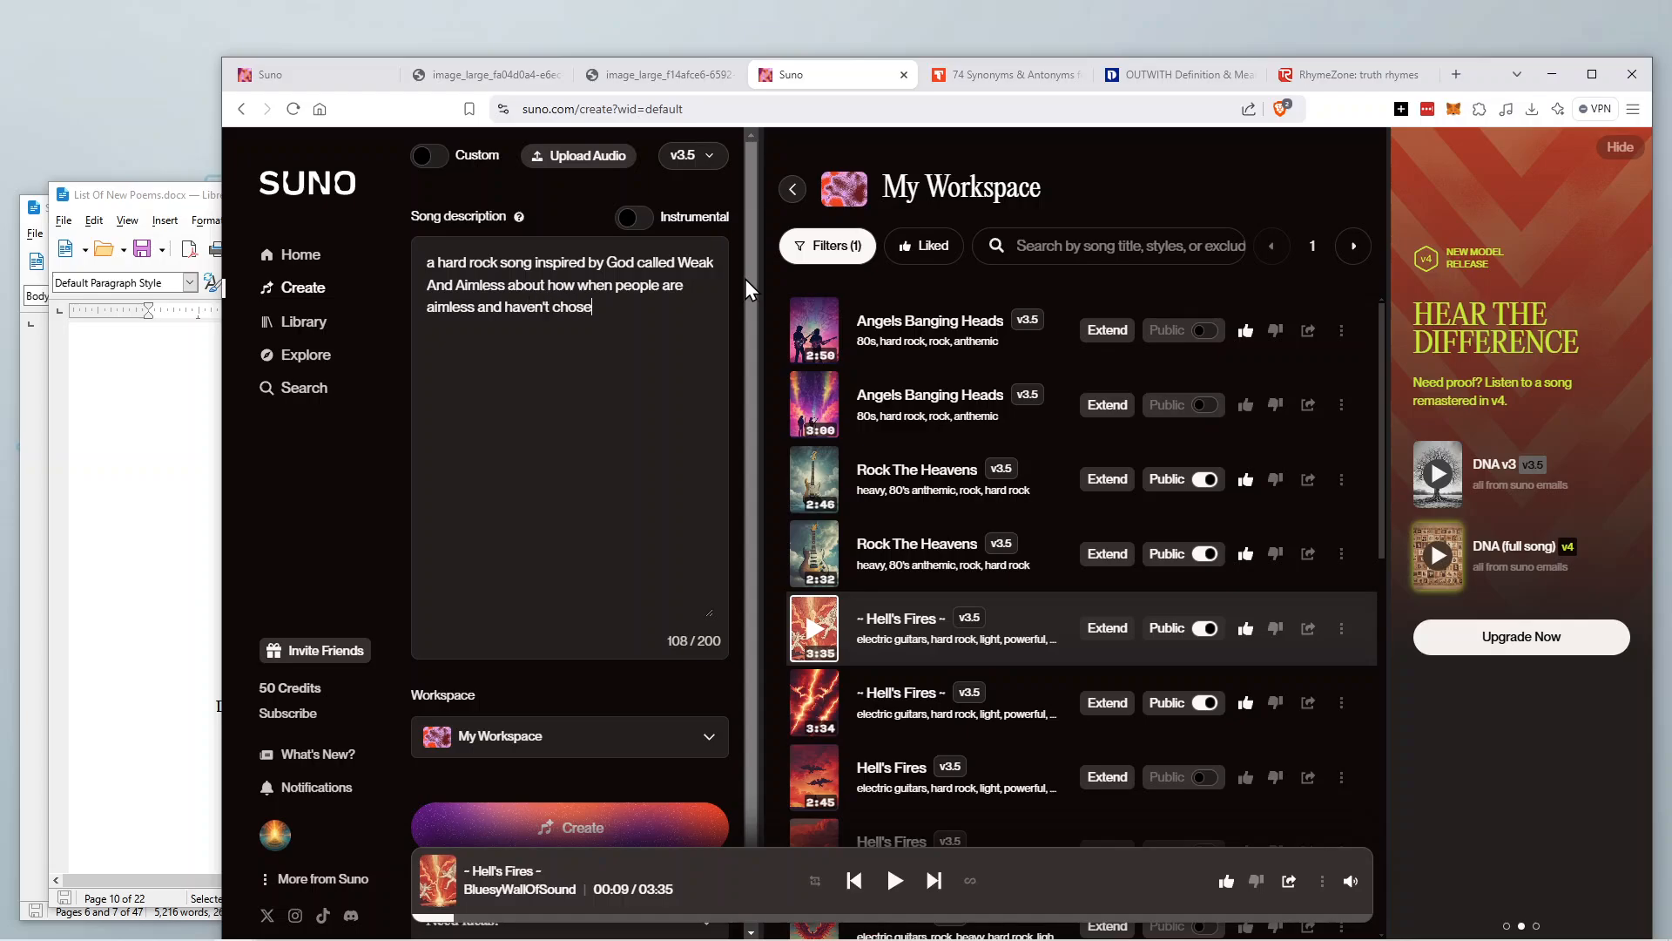
pyautogui.write('n goals they are also weak with')
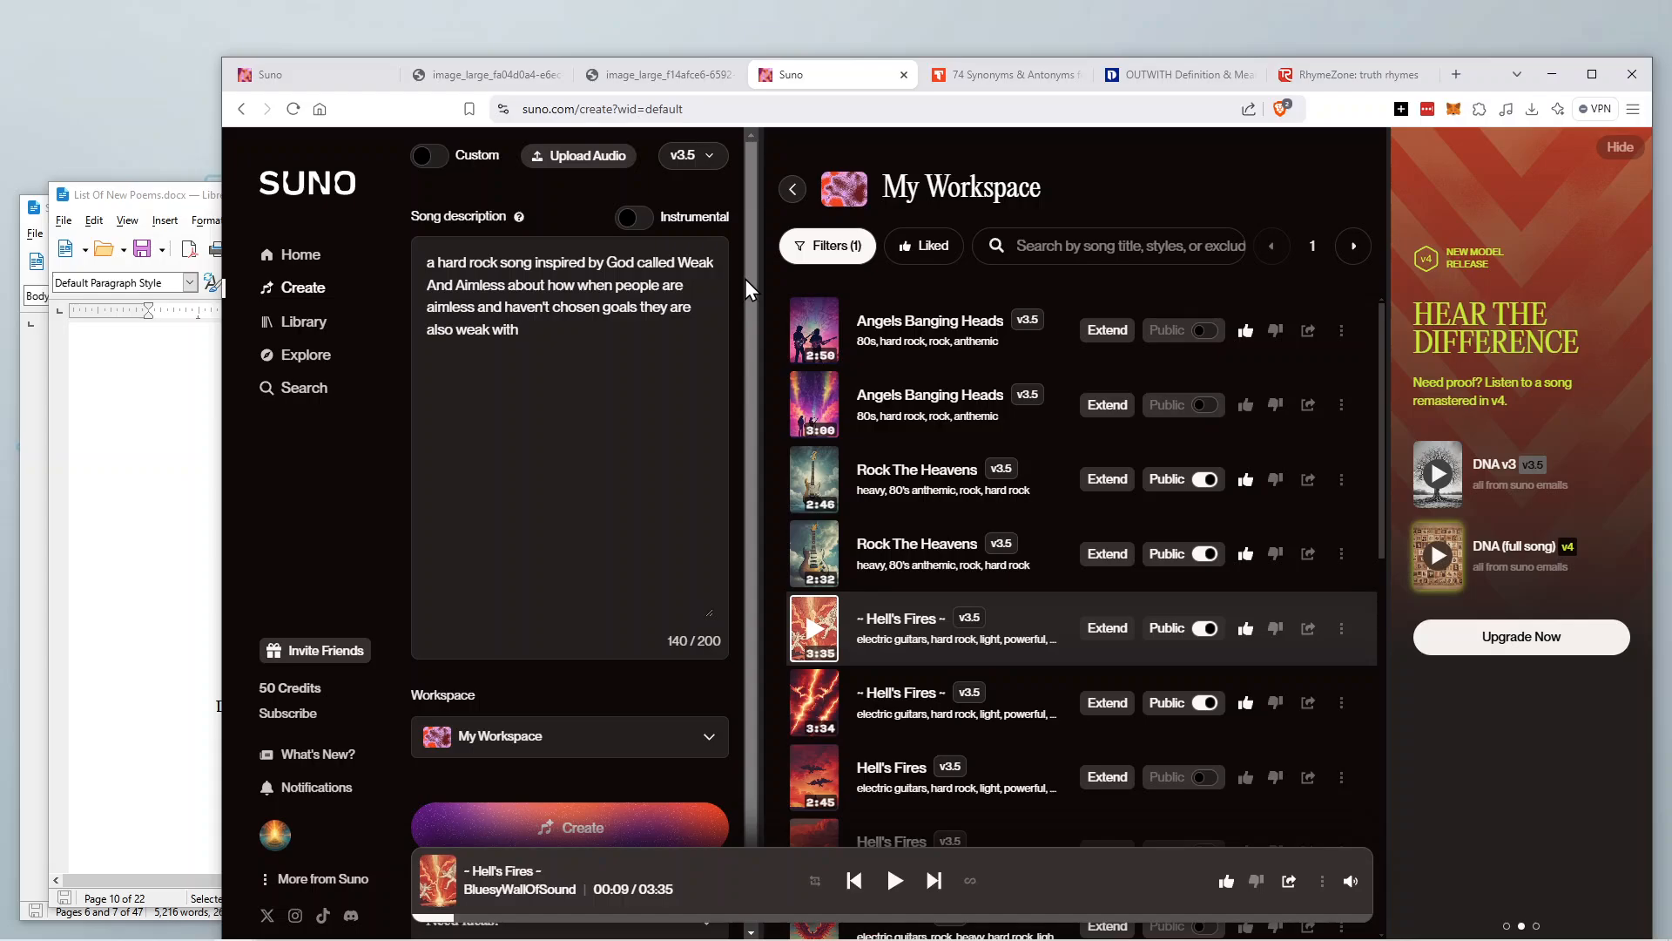
pyautogui.write(' a dual guitar solo and genius sound ')
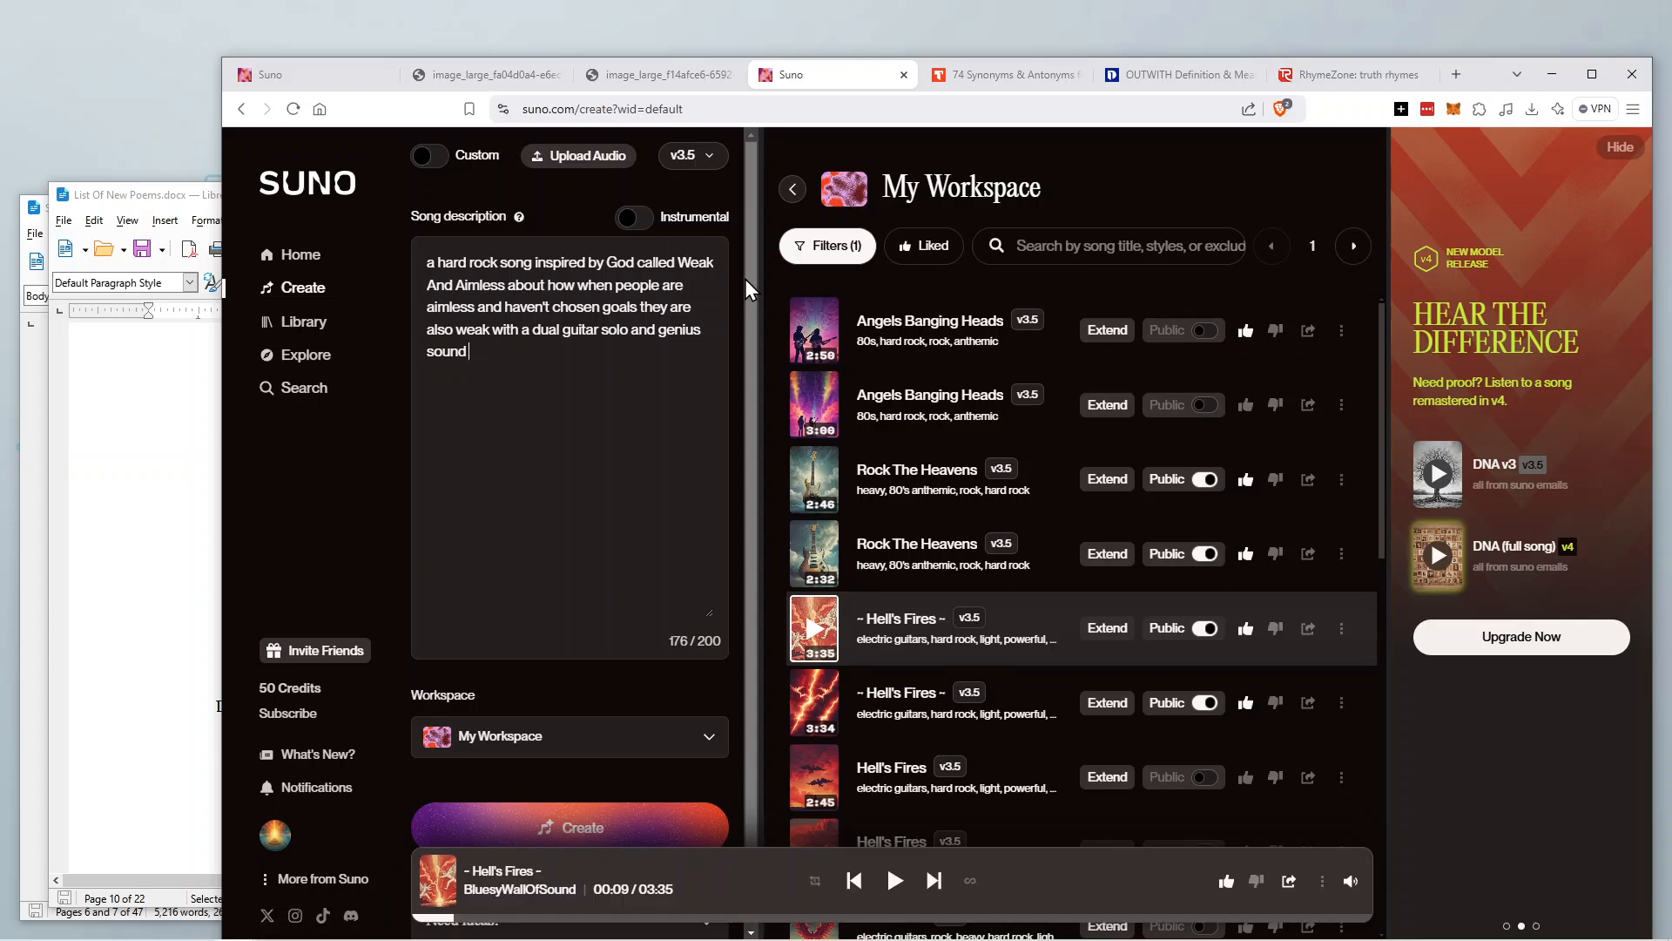
pyautogui.write('of Stryper')
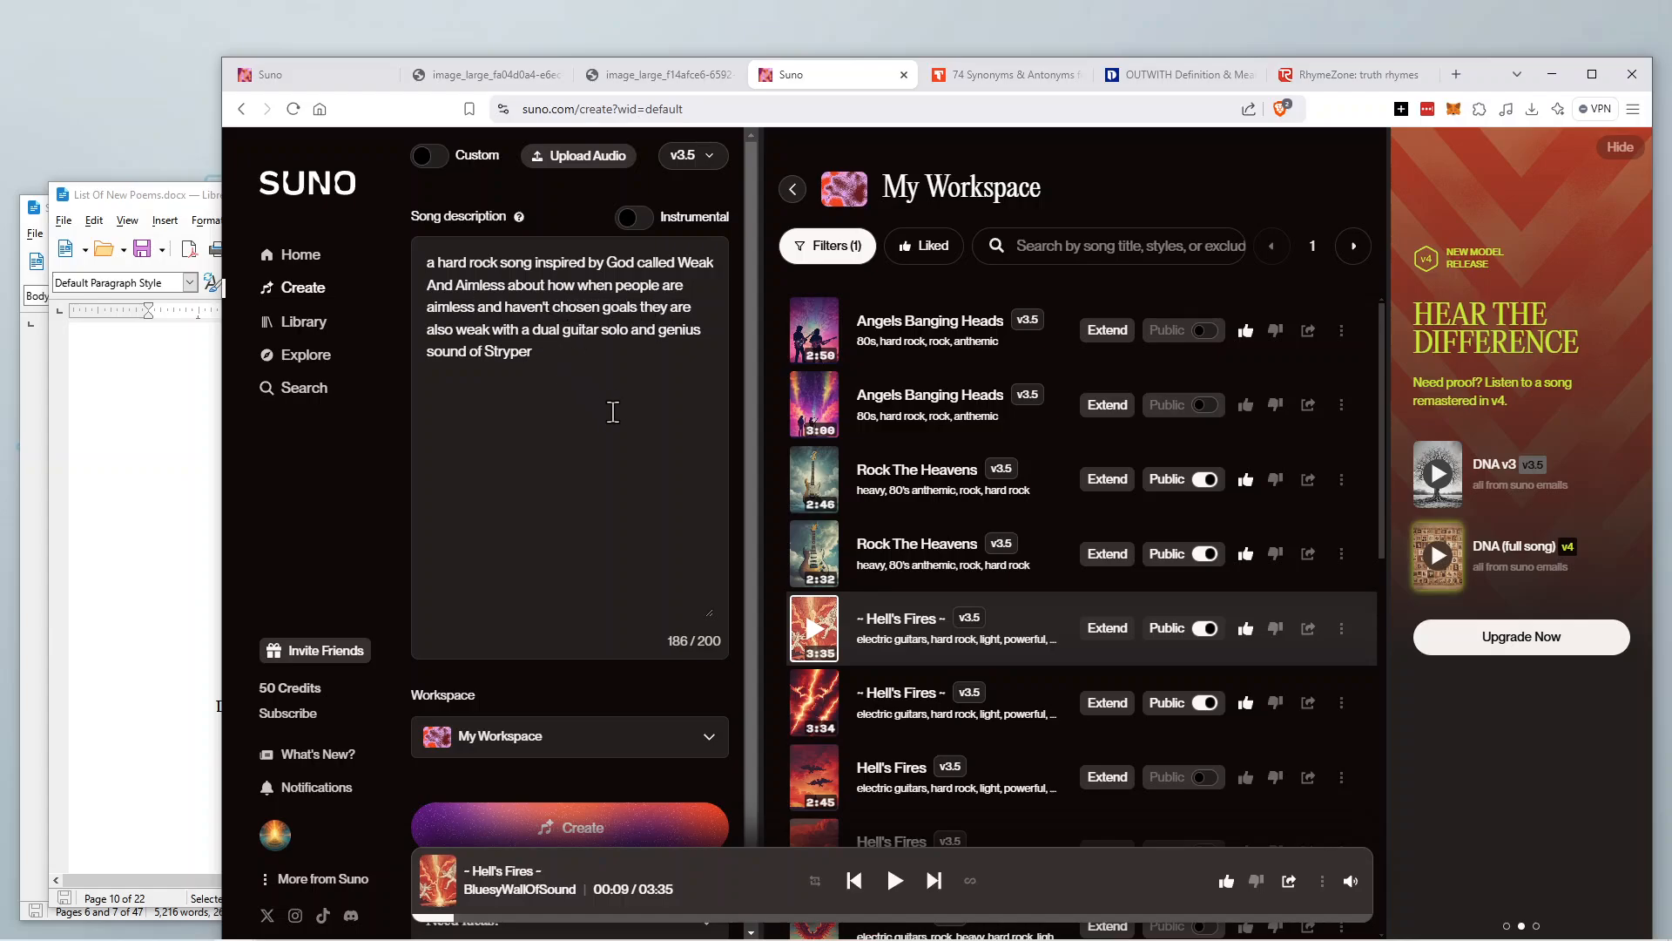
# Insert "minded" after "weak" in the song description and generate the song.
pyautogui.moveTo(706, 616); pyautogui.dragTo(684, 509)
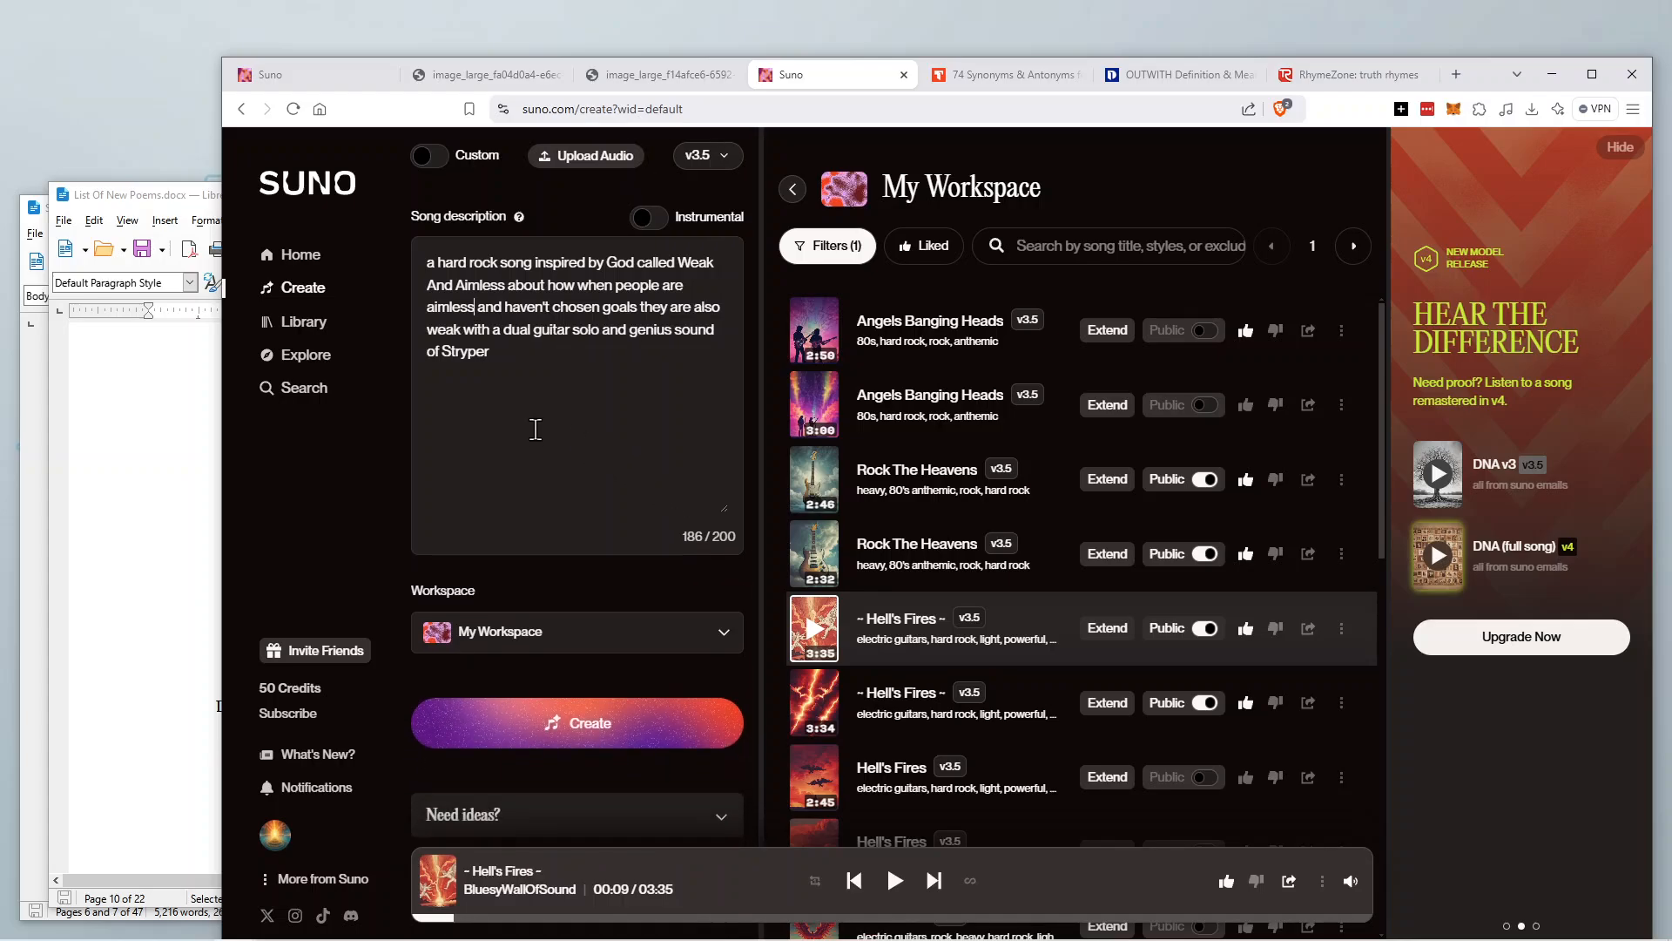
pyautogui.click(469, 331)
pyautogui.write('mi')
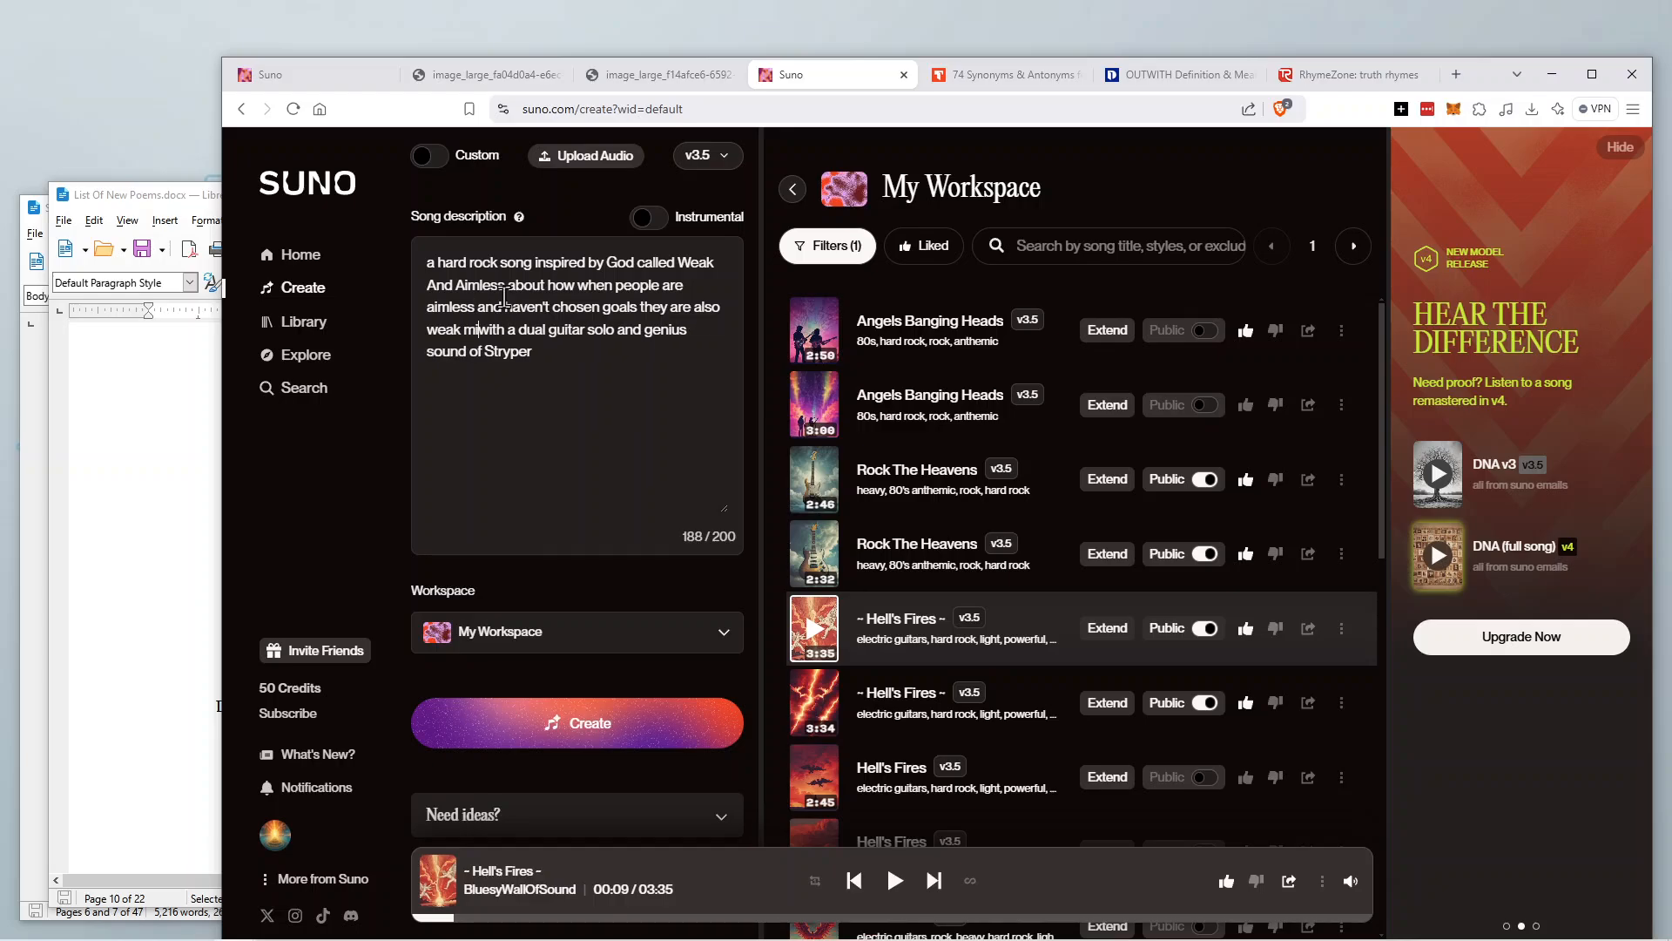
pyautogui.write('nded')
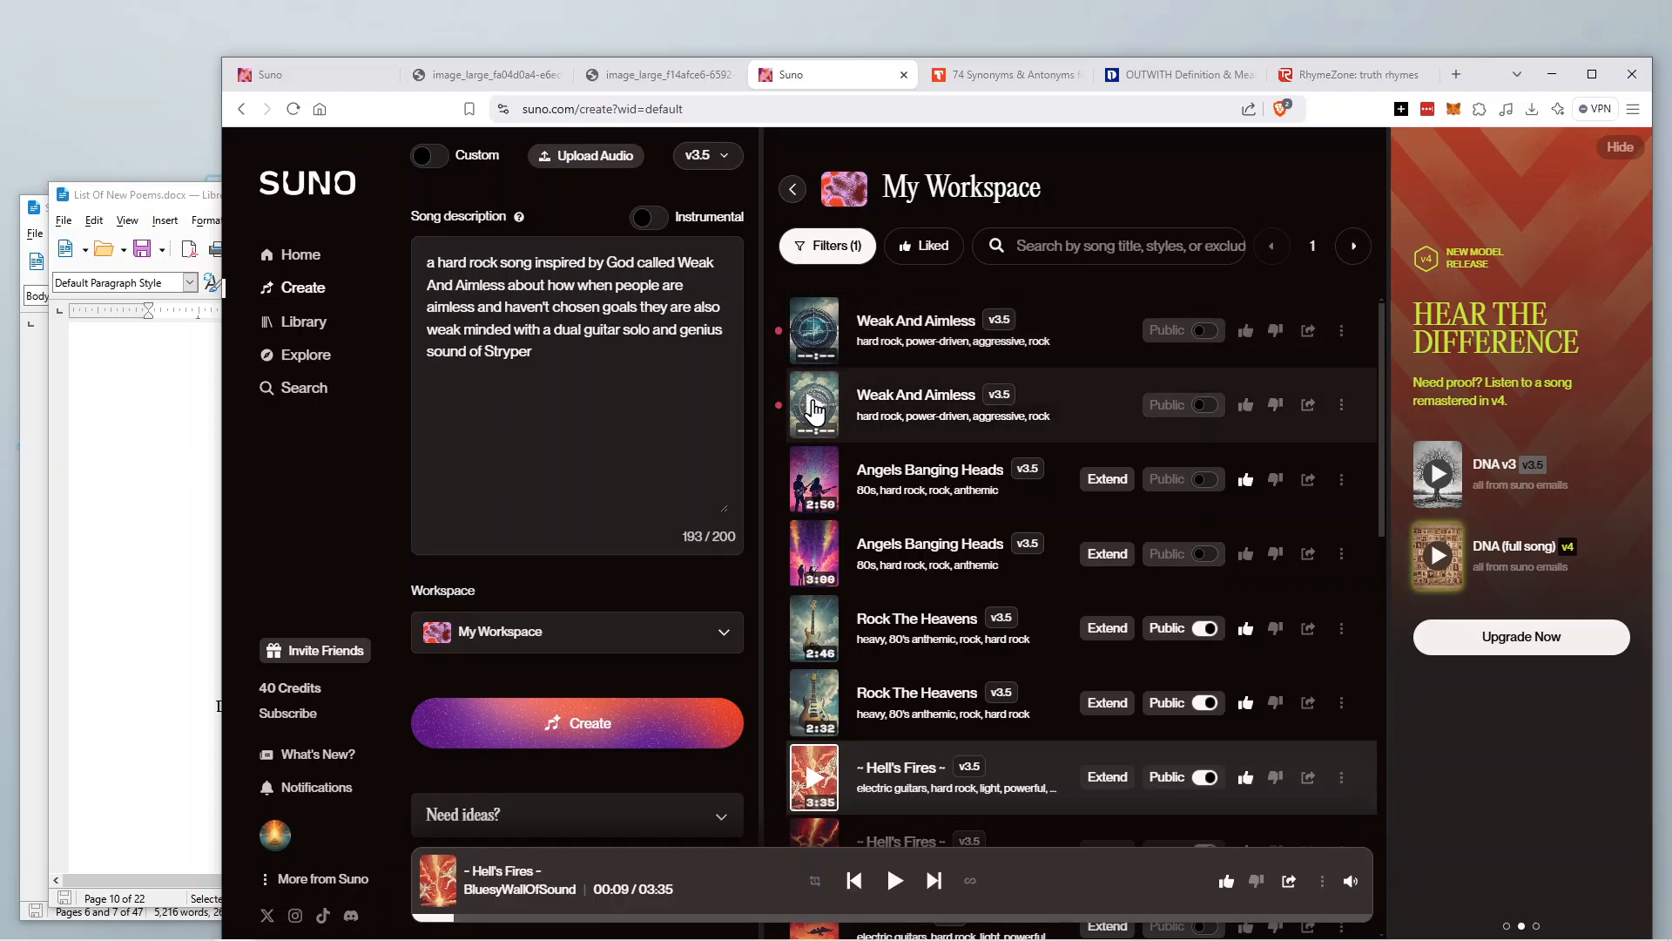
# Play the second generated version of "Weak And Aimless" at a lower volume and read its lyrics on the song page.
pyautogui.click(814, 407)
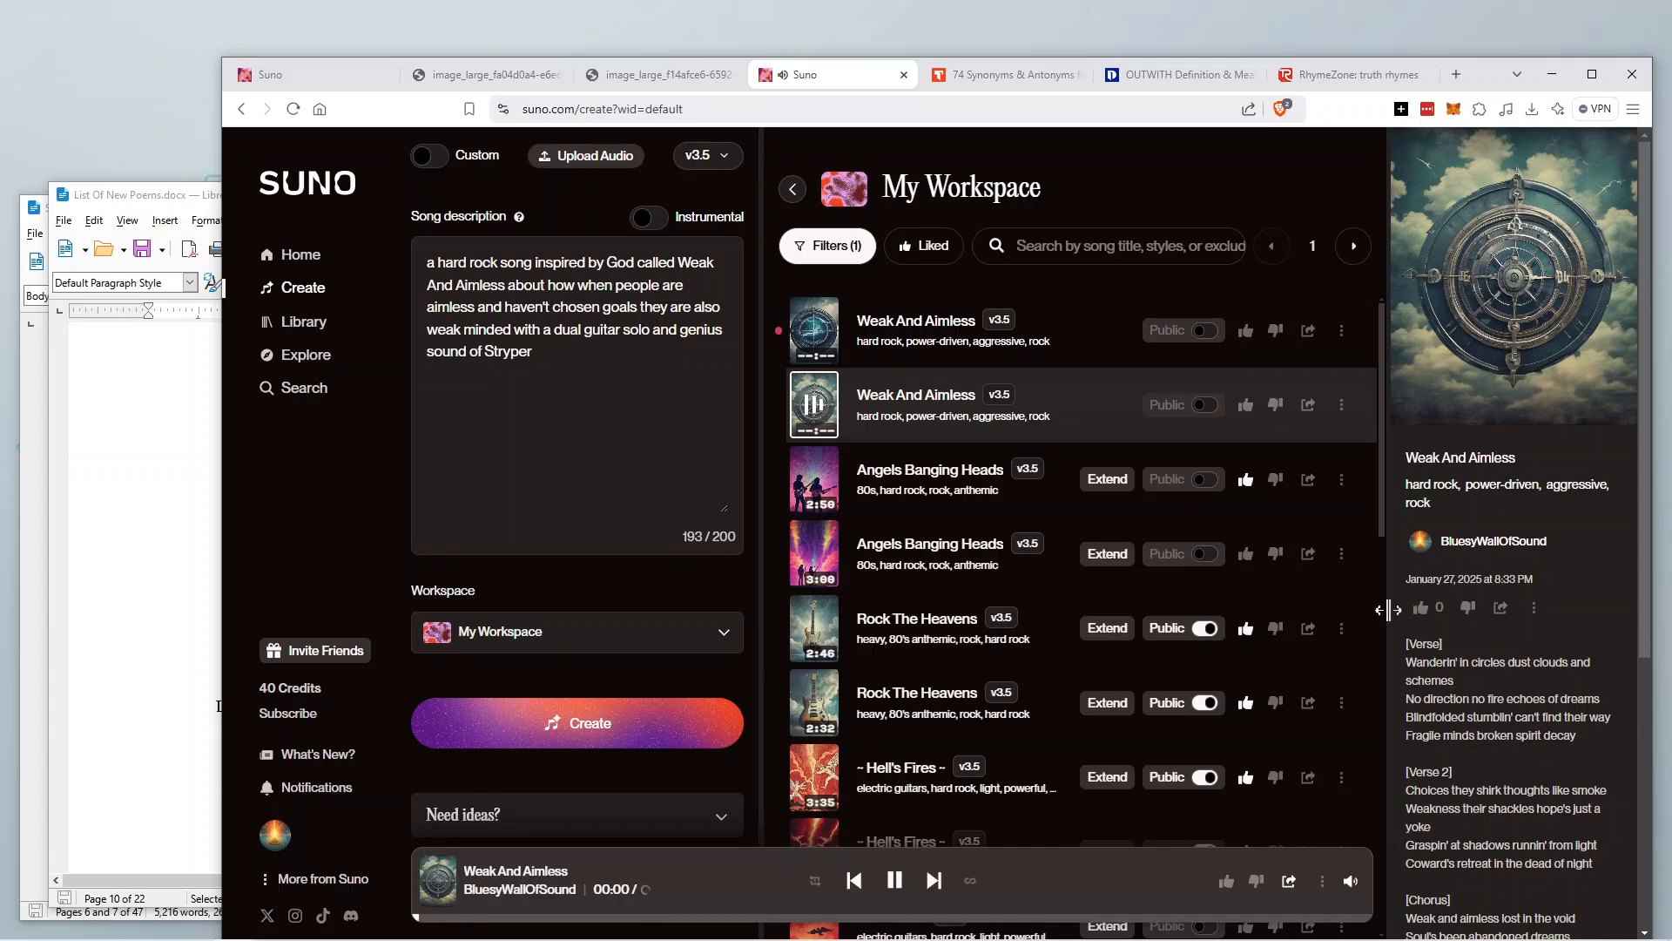
pyautogui.moveTo(1389, 609); pyautogui.dragTo(1345, 613)
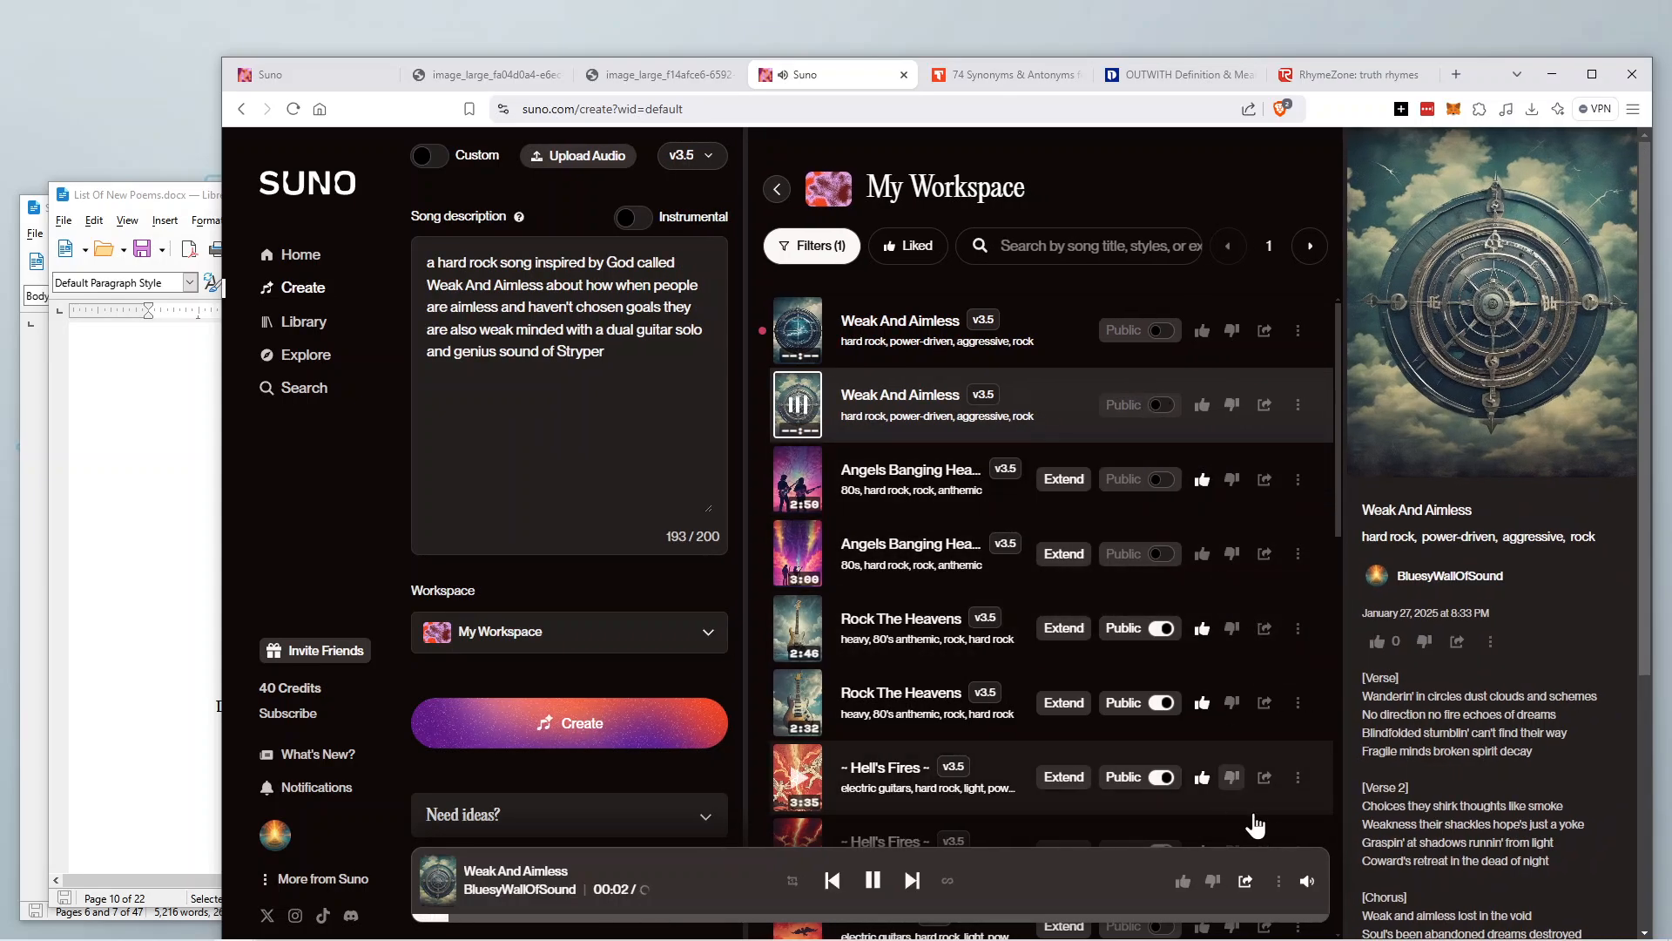
pyautogui.moveTo(1307, 878)
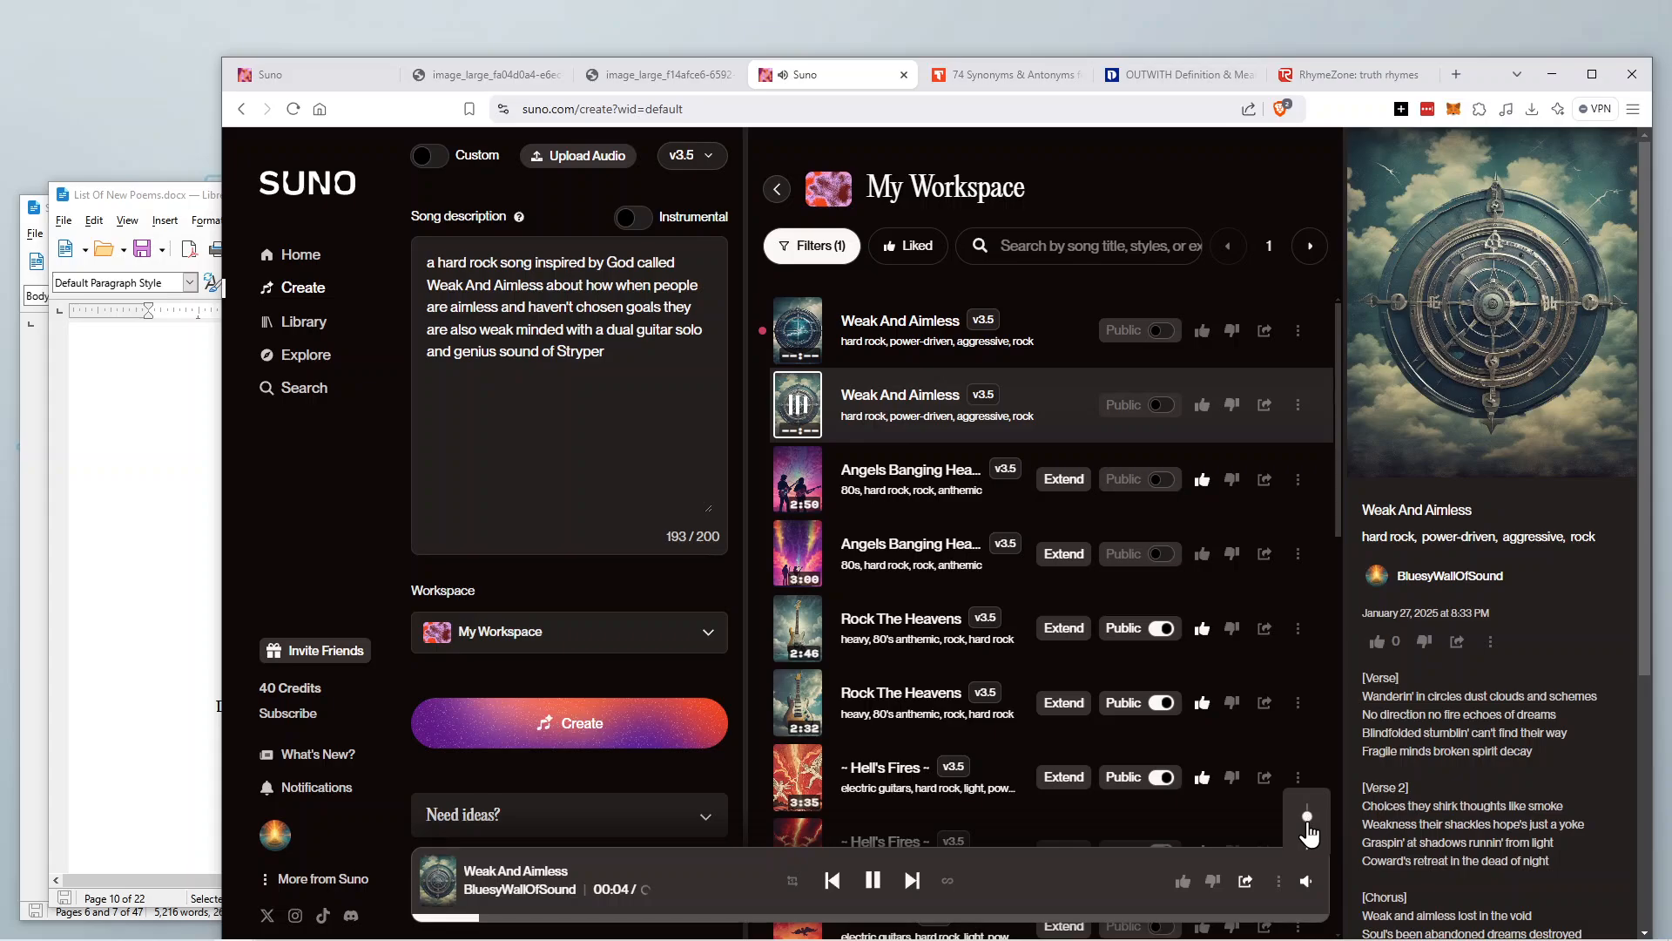
pyautogui.moveTo(1307, 823); pyautogui.dragTo(1307, 829)
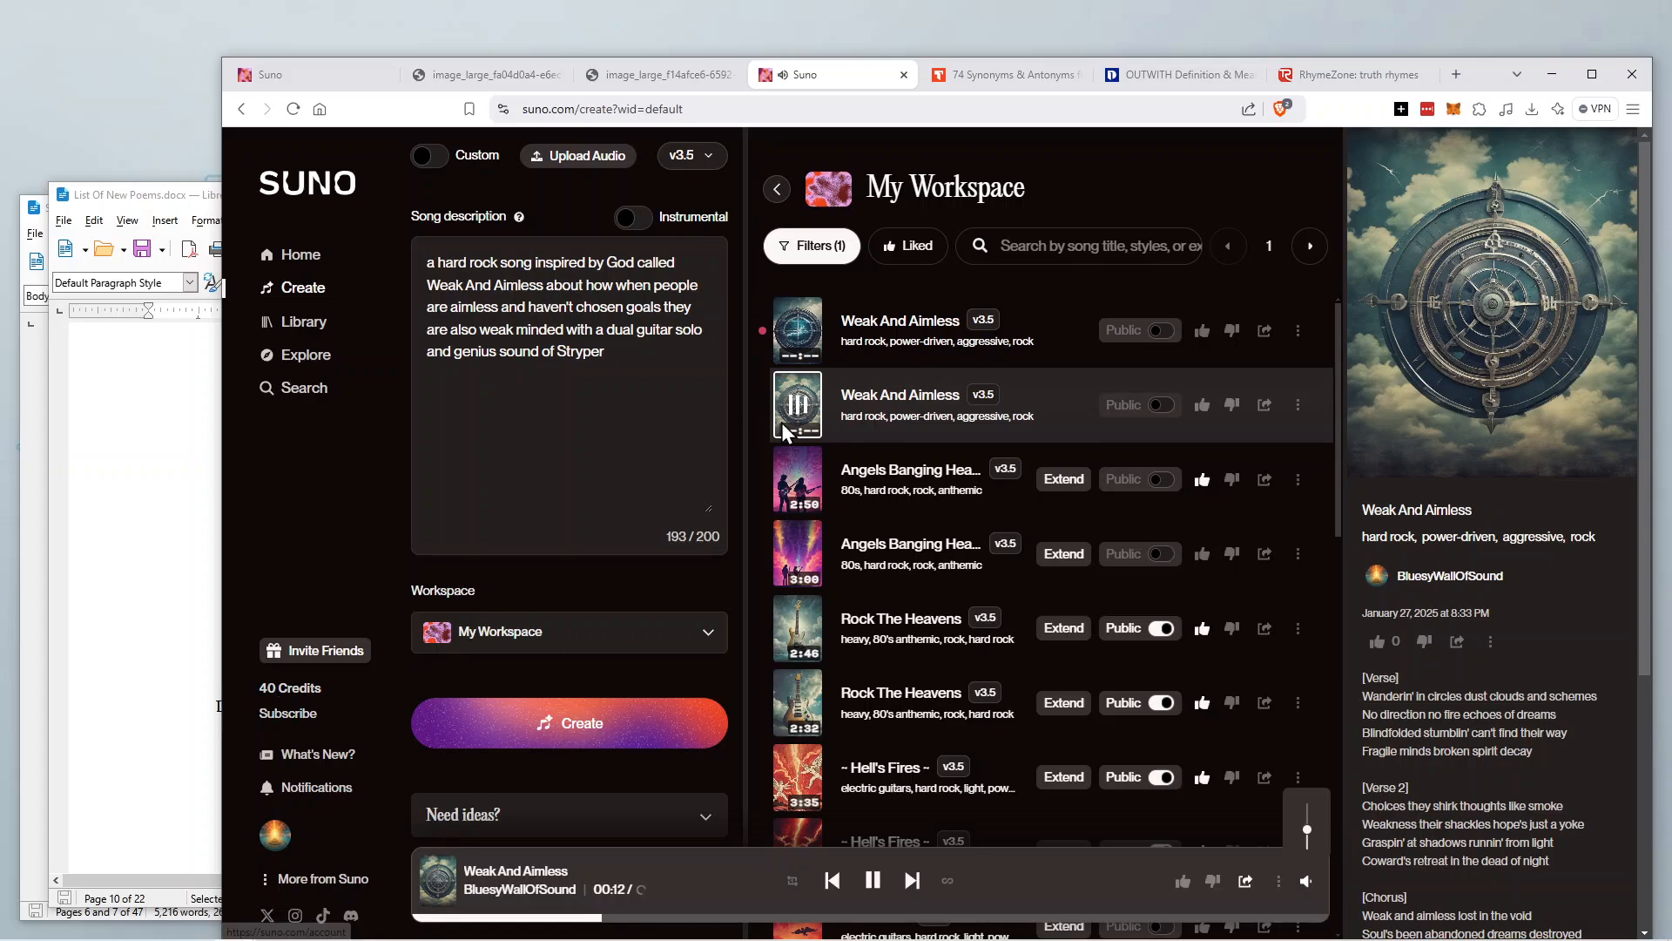
pyautogui.click(917, 400)
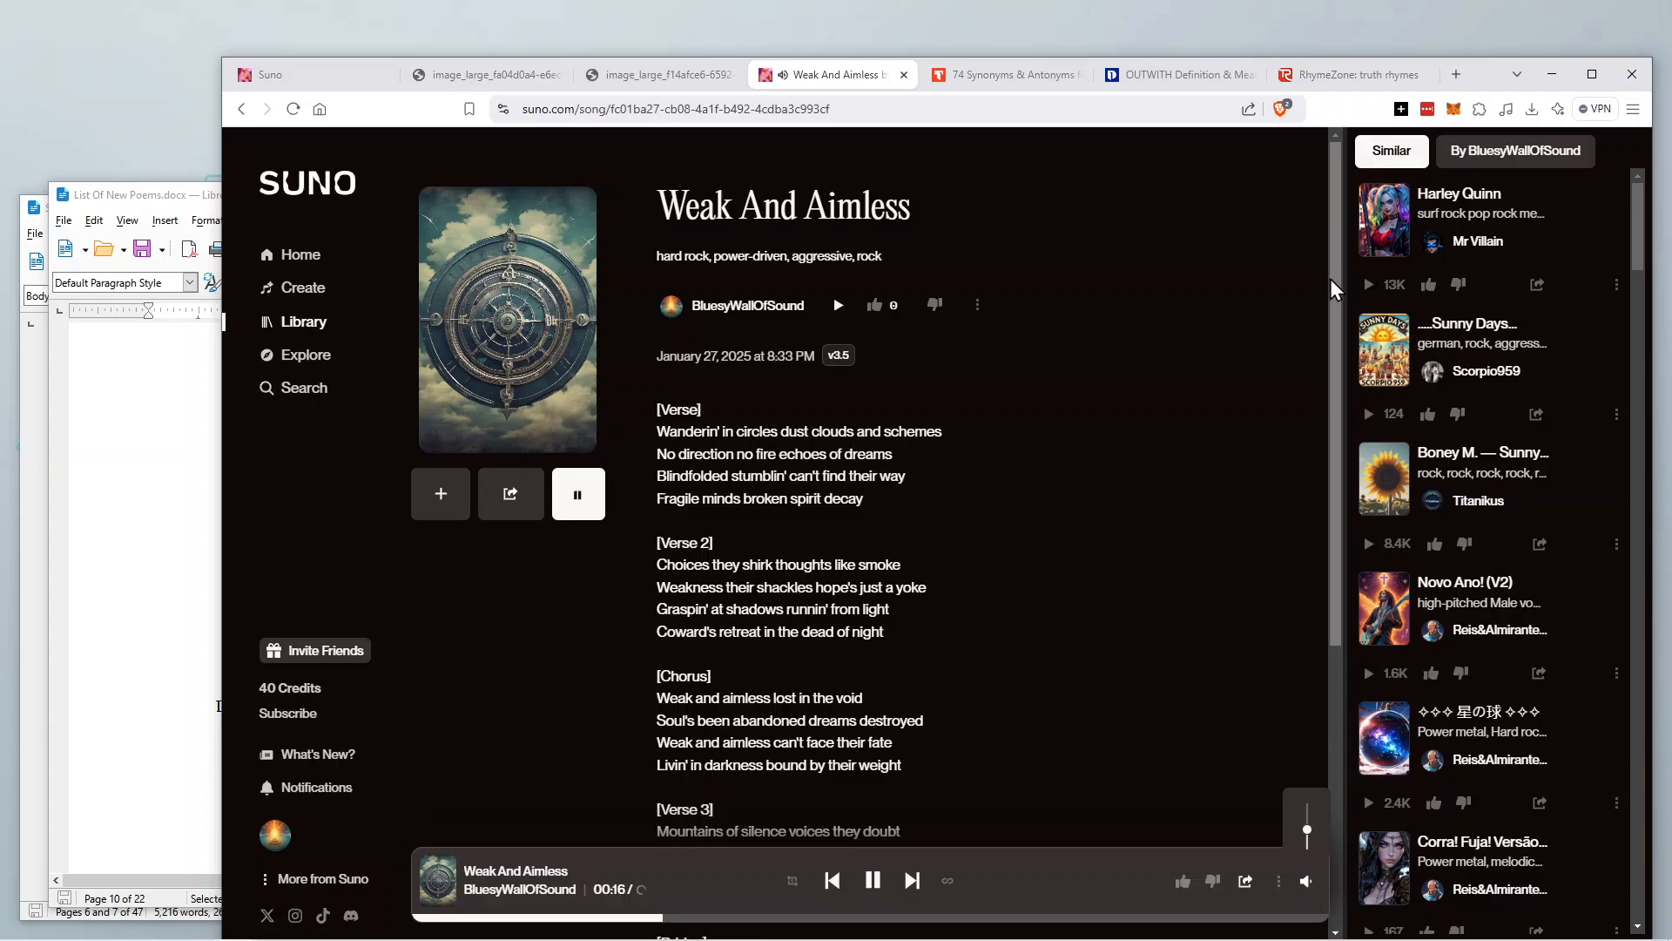
pyautogui.moveTo(1333, 283); pyautogui.dragTo(1319, 395)
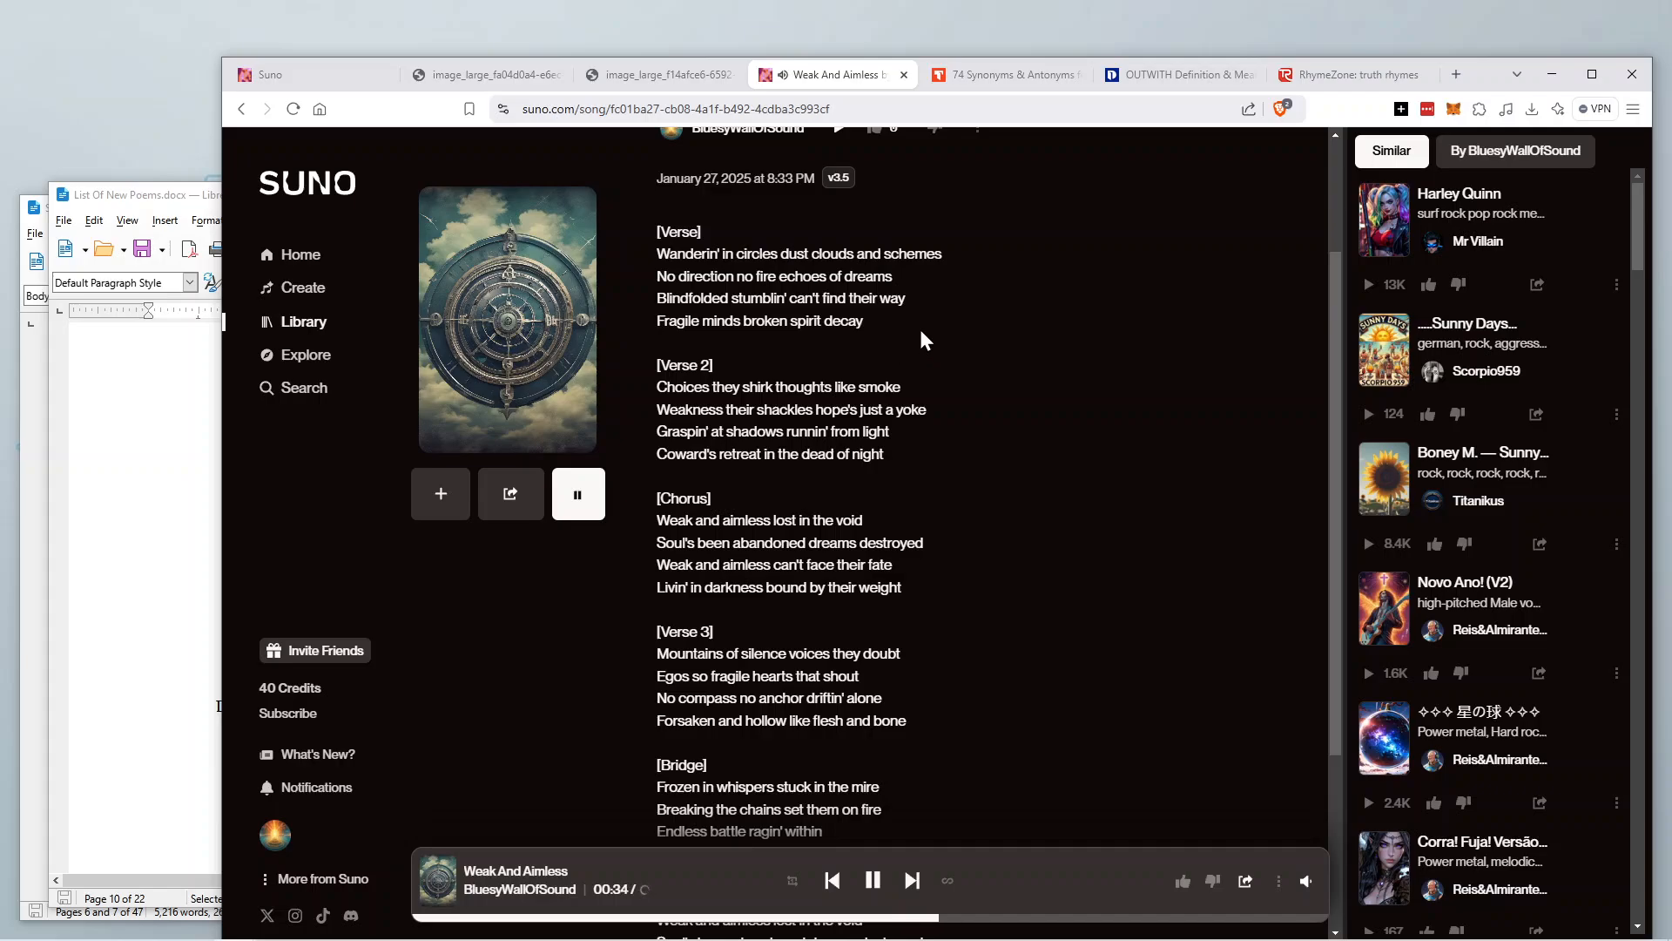
# Return to the workspace, play the first version of "Weak And Aimless" and read through its full lyrics on the song page.
pyautogui.click(243, 111)
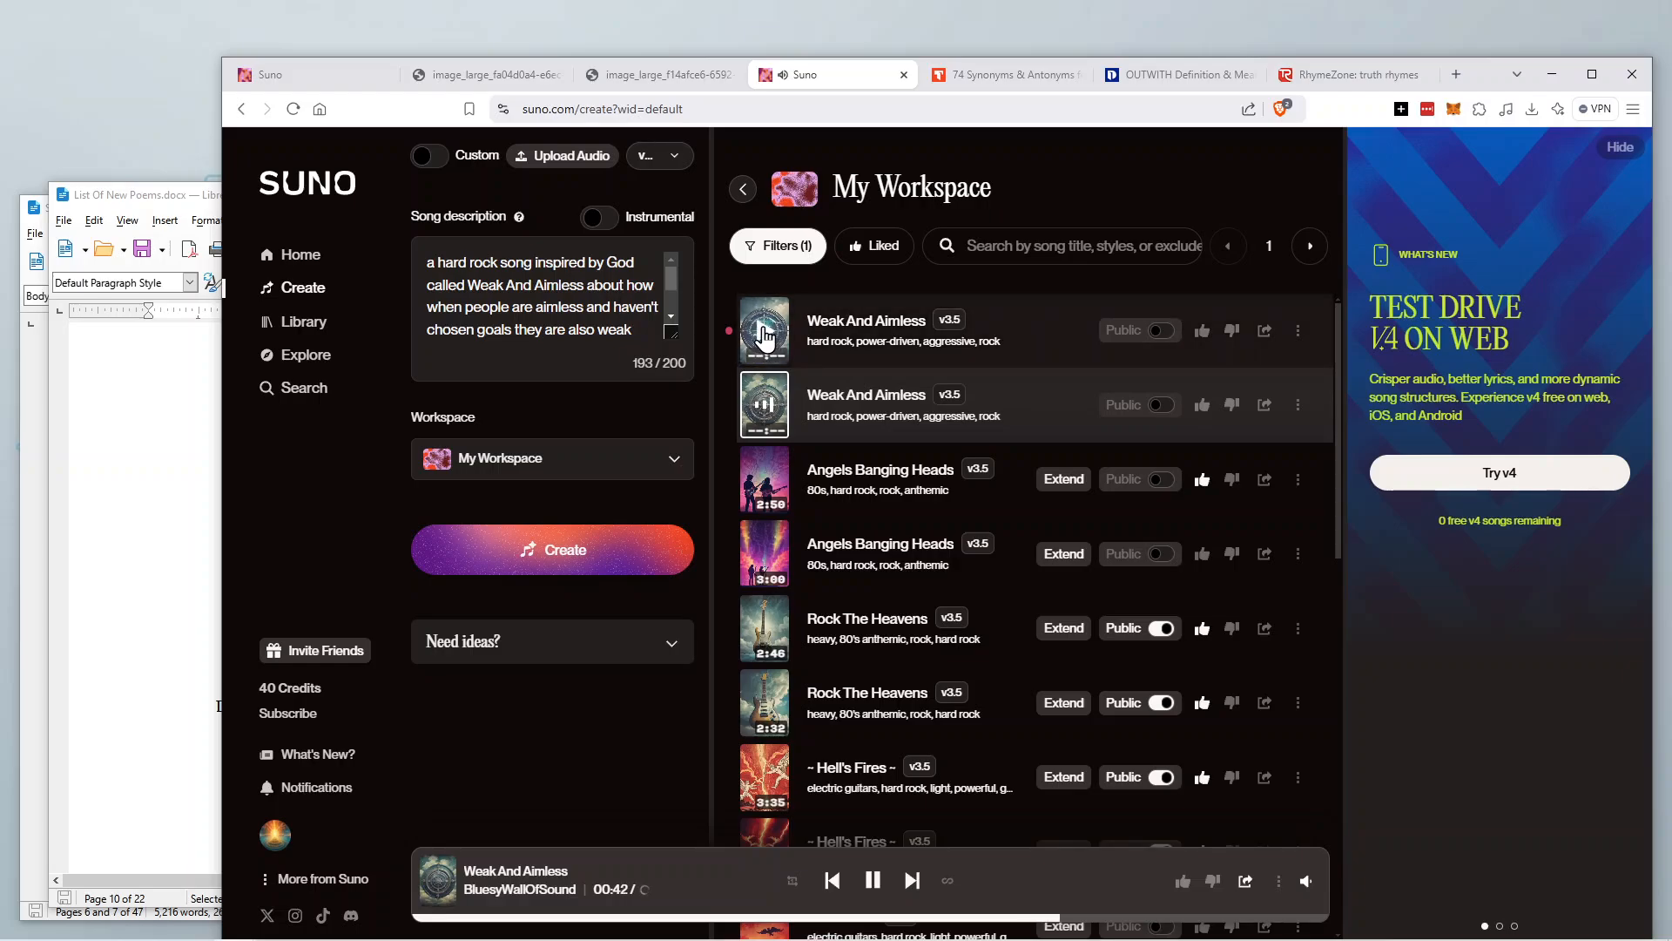
pyautogui.click(765, 335)
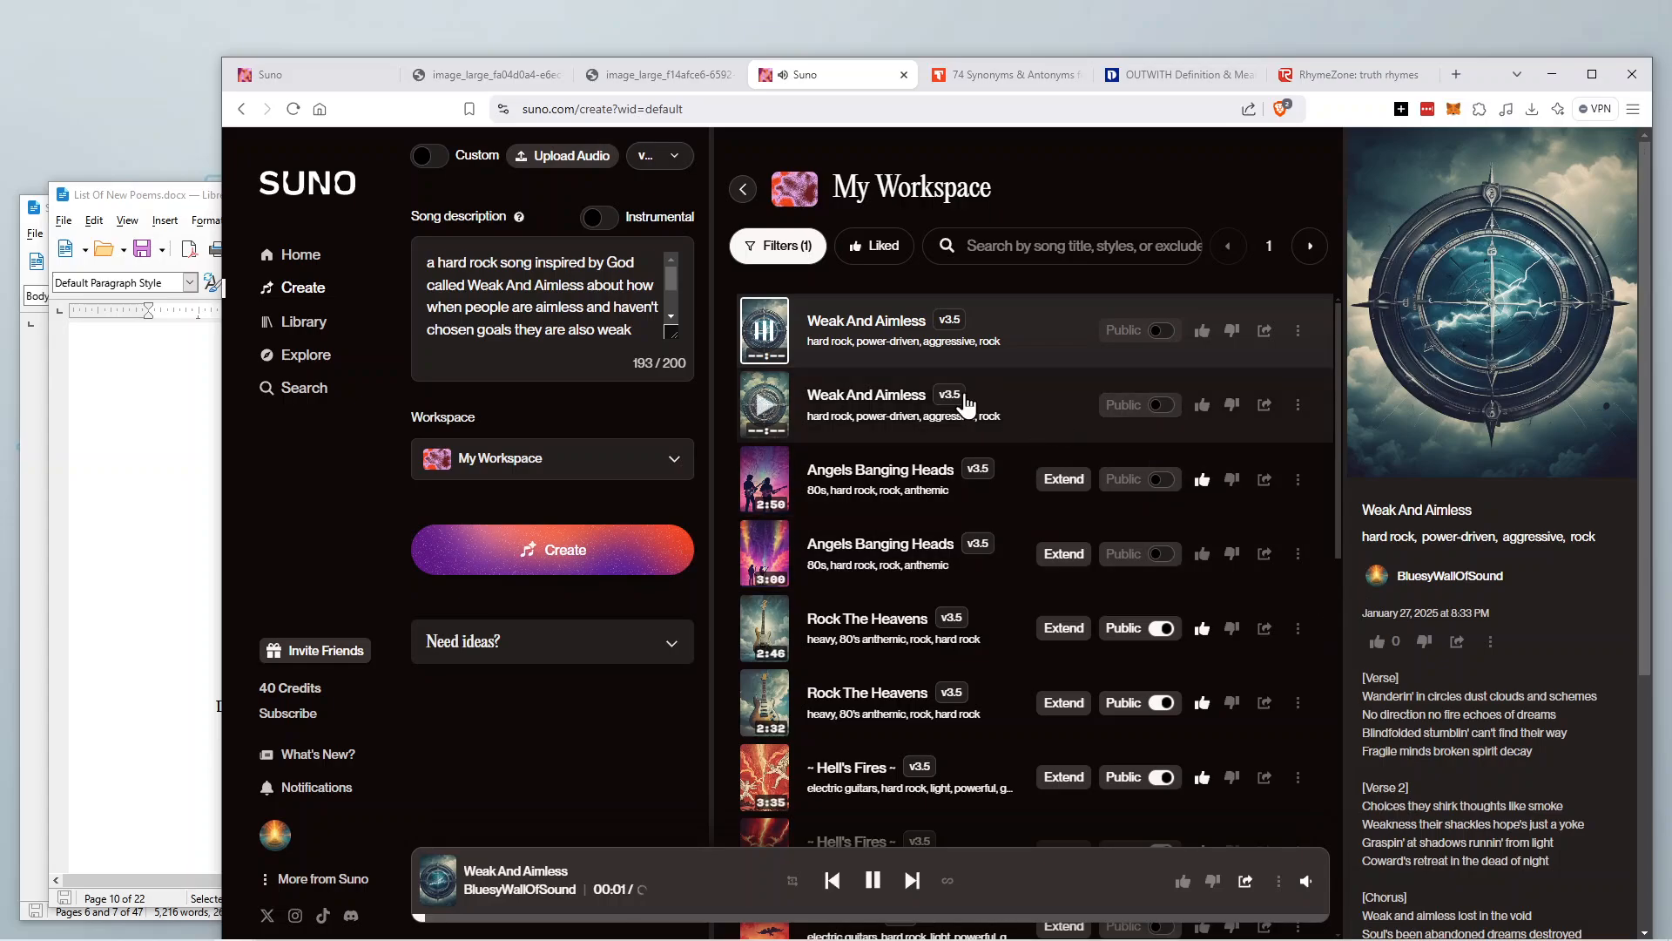
pyautogui.click(877, 325)
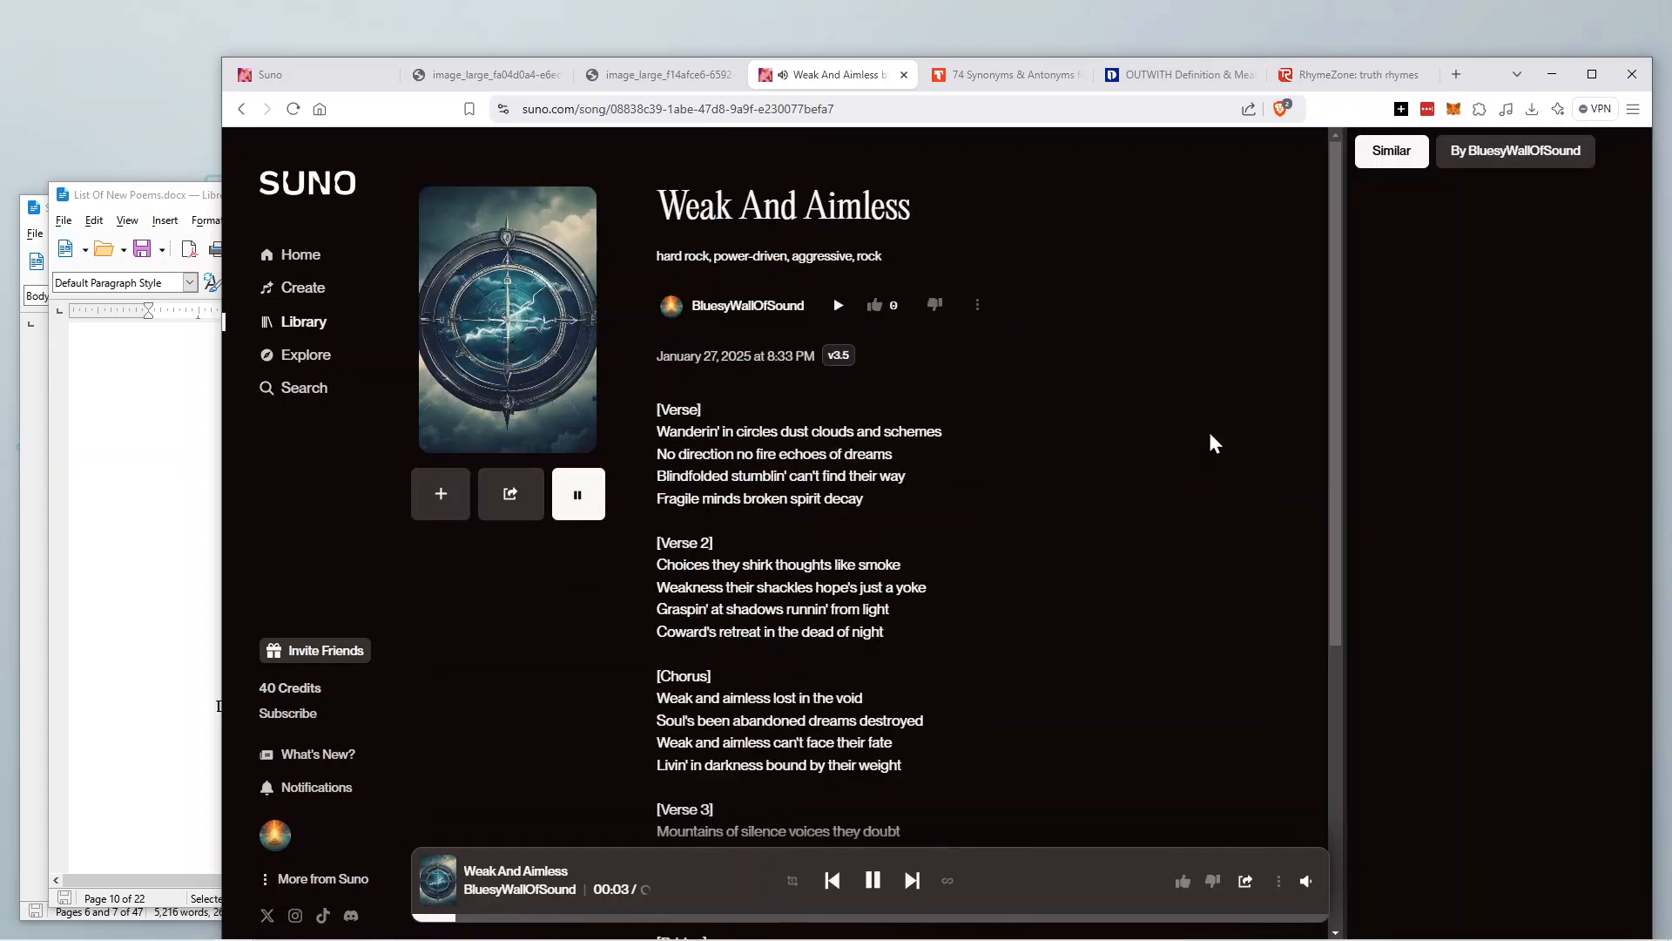
pyautogui.moveTo(1334, 521); pyautogui.dragTo(1315, 674)
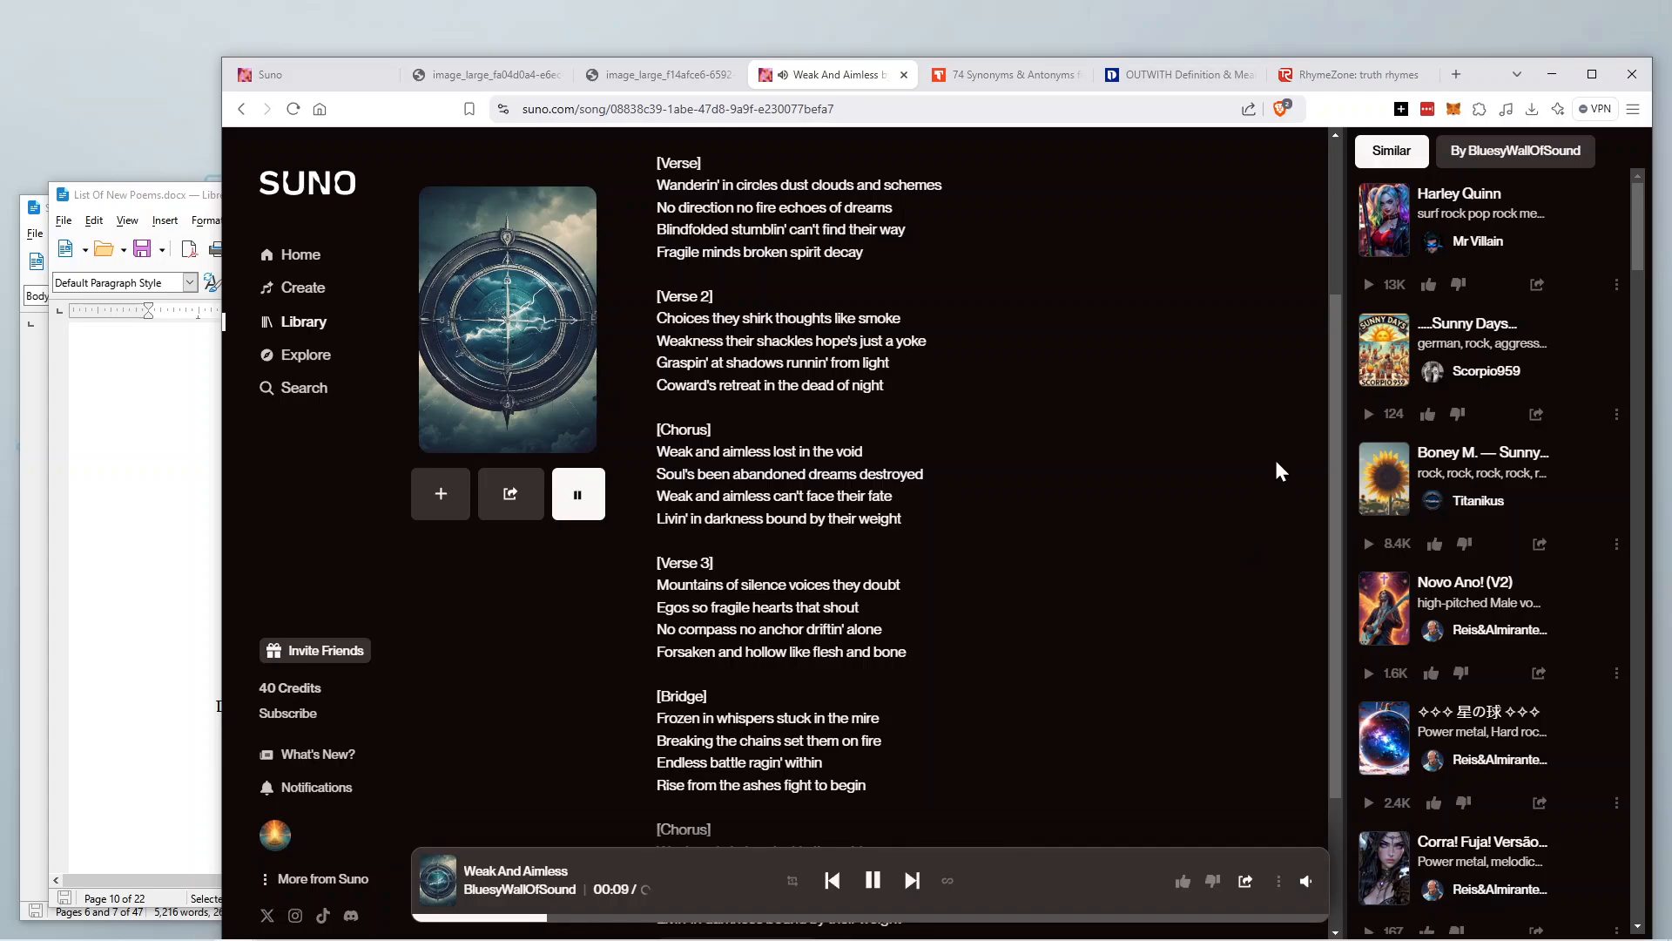
pyautogui.moveTo(1333, 374); pyautogui.dragTo(1331, 384)
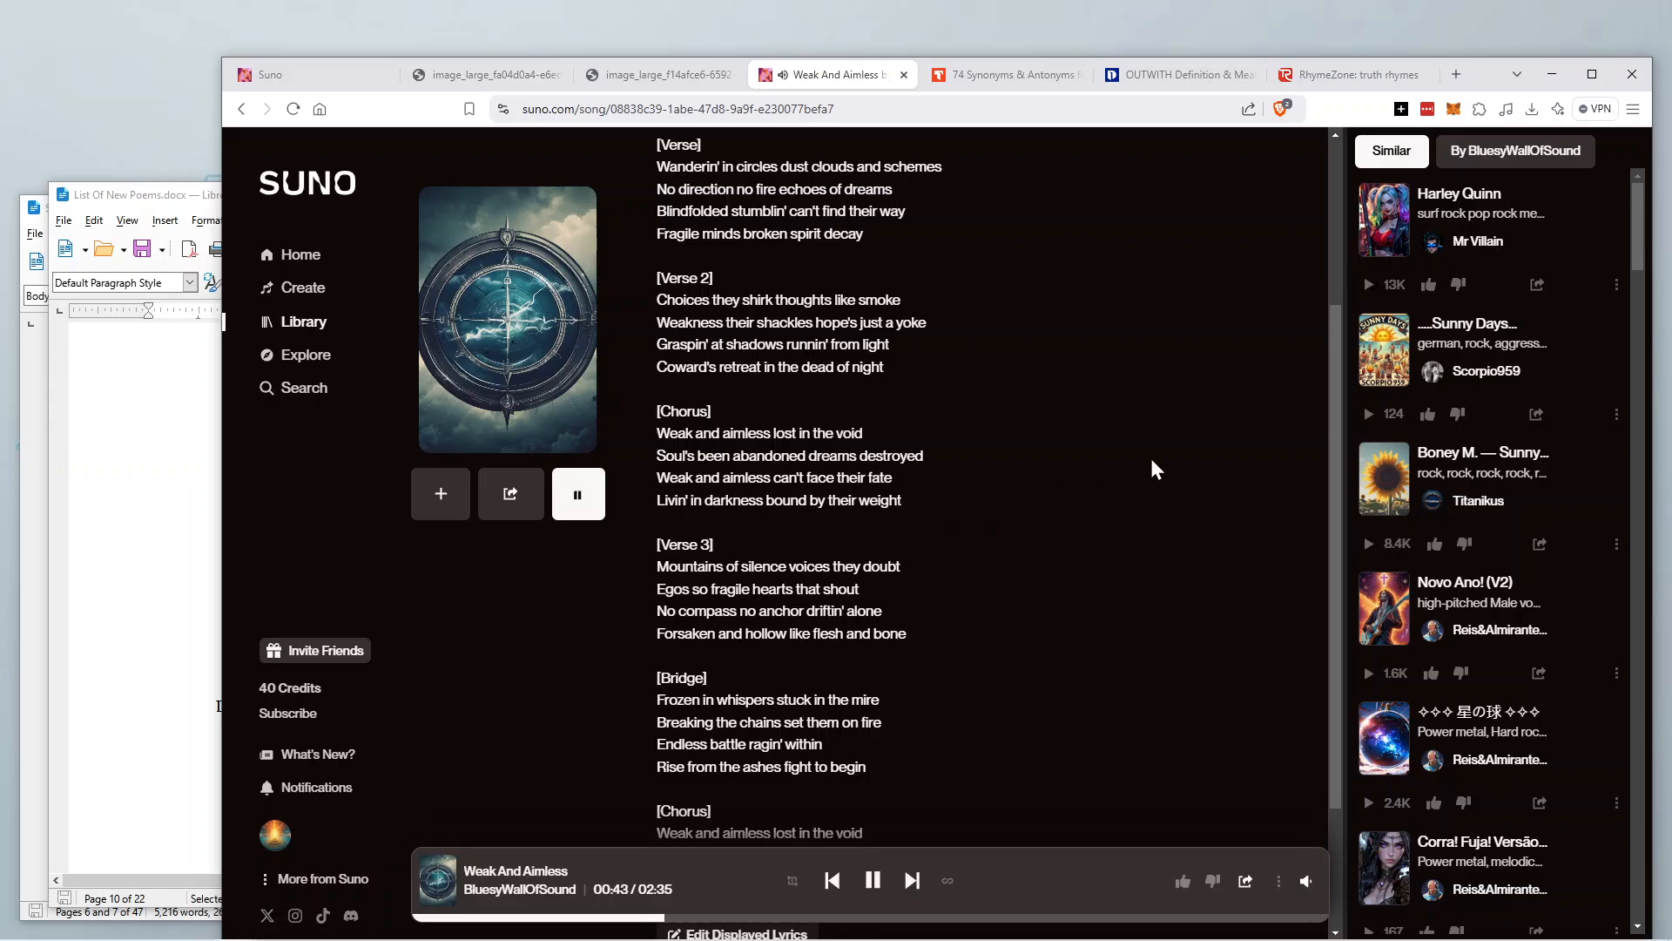
pyautogui.moveTo(1330, 359); pyautogui.dragTo(1322, 410)
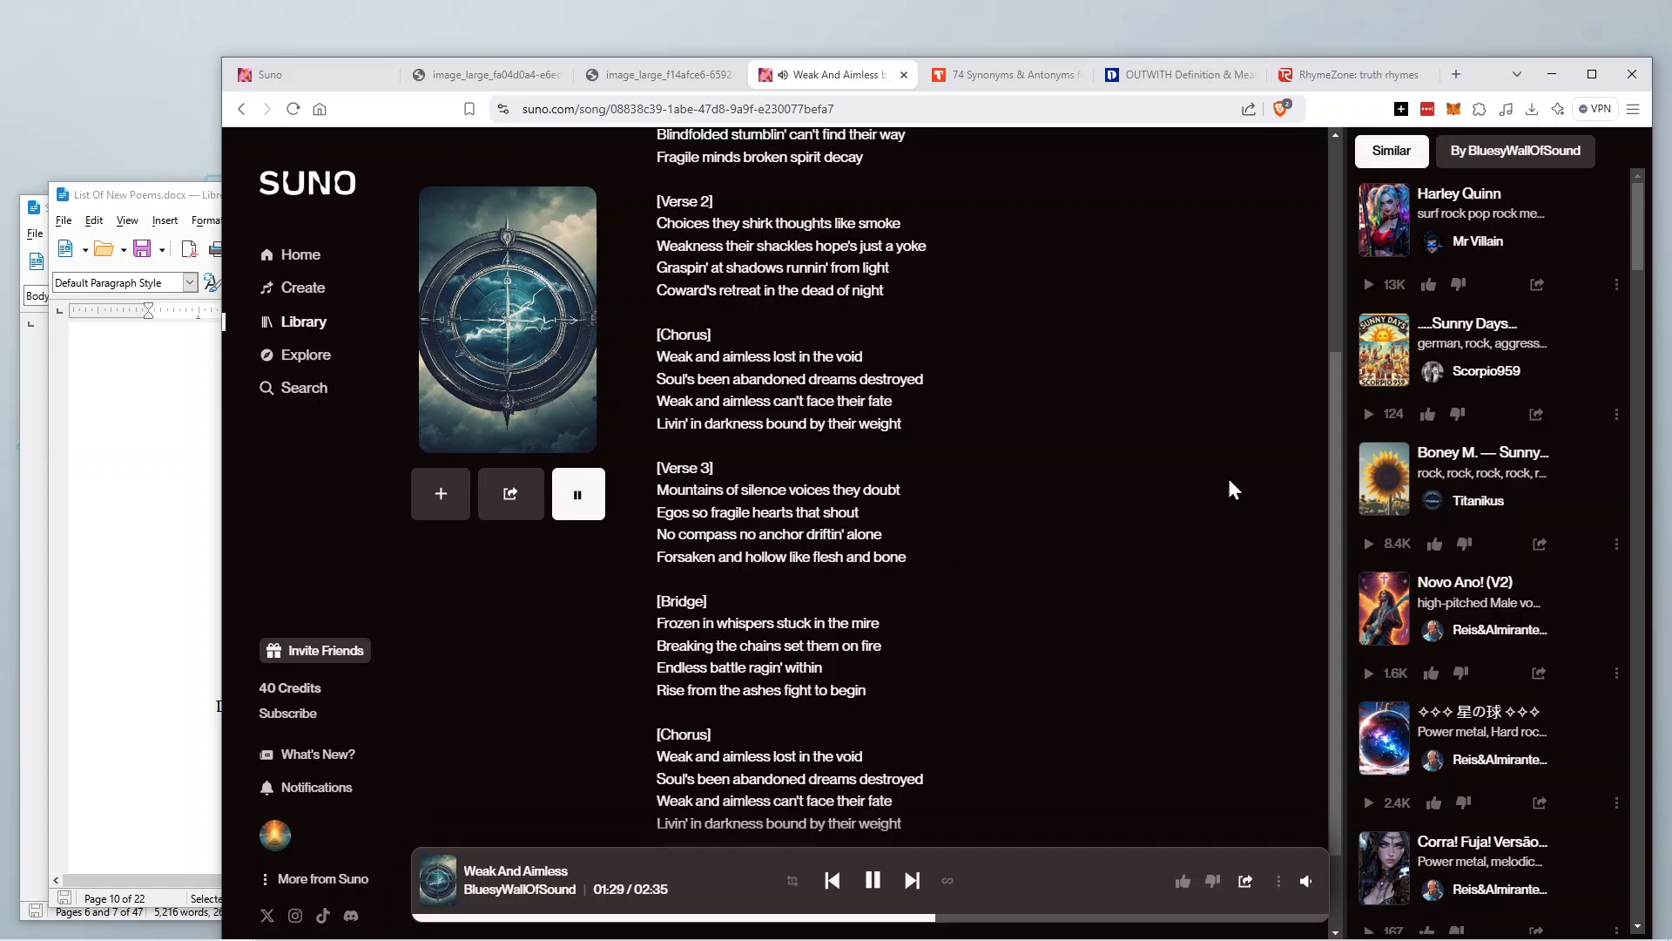
pyautogui.moveTo(1336, 467); pyautogui.dragTo(1329, 498)
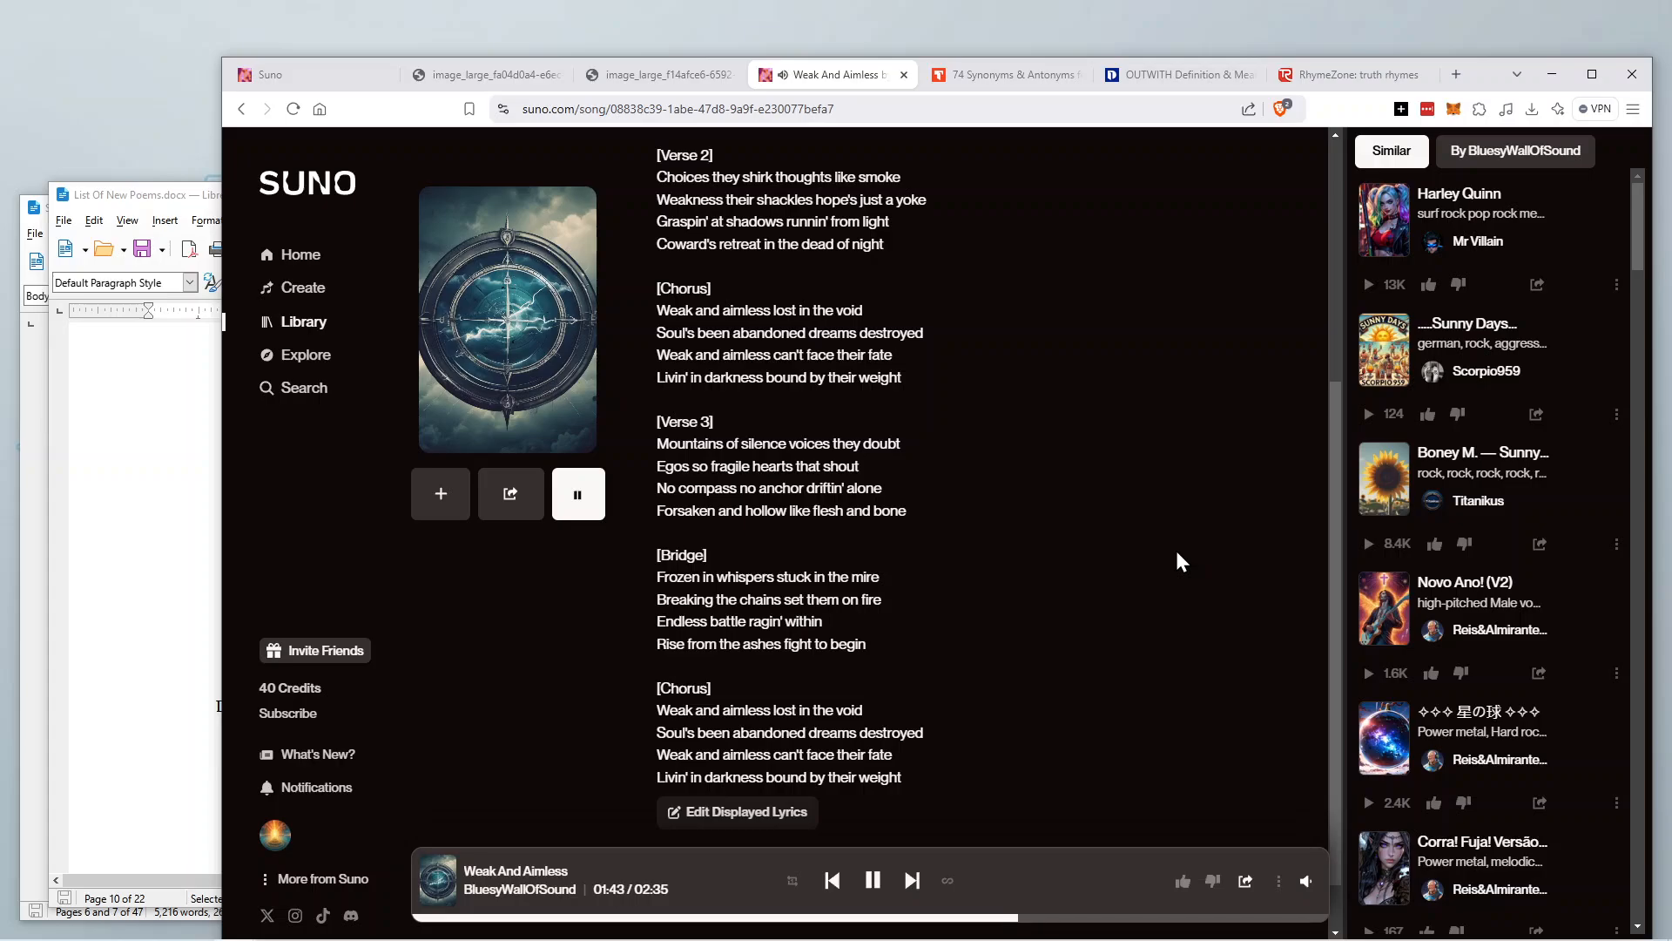
pyautogui.moveTo(1330, 405); pyautogui.dragTo(1333, 430)
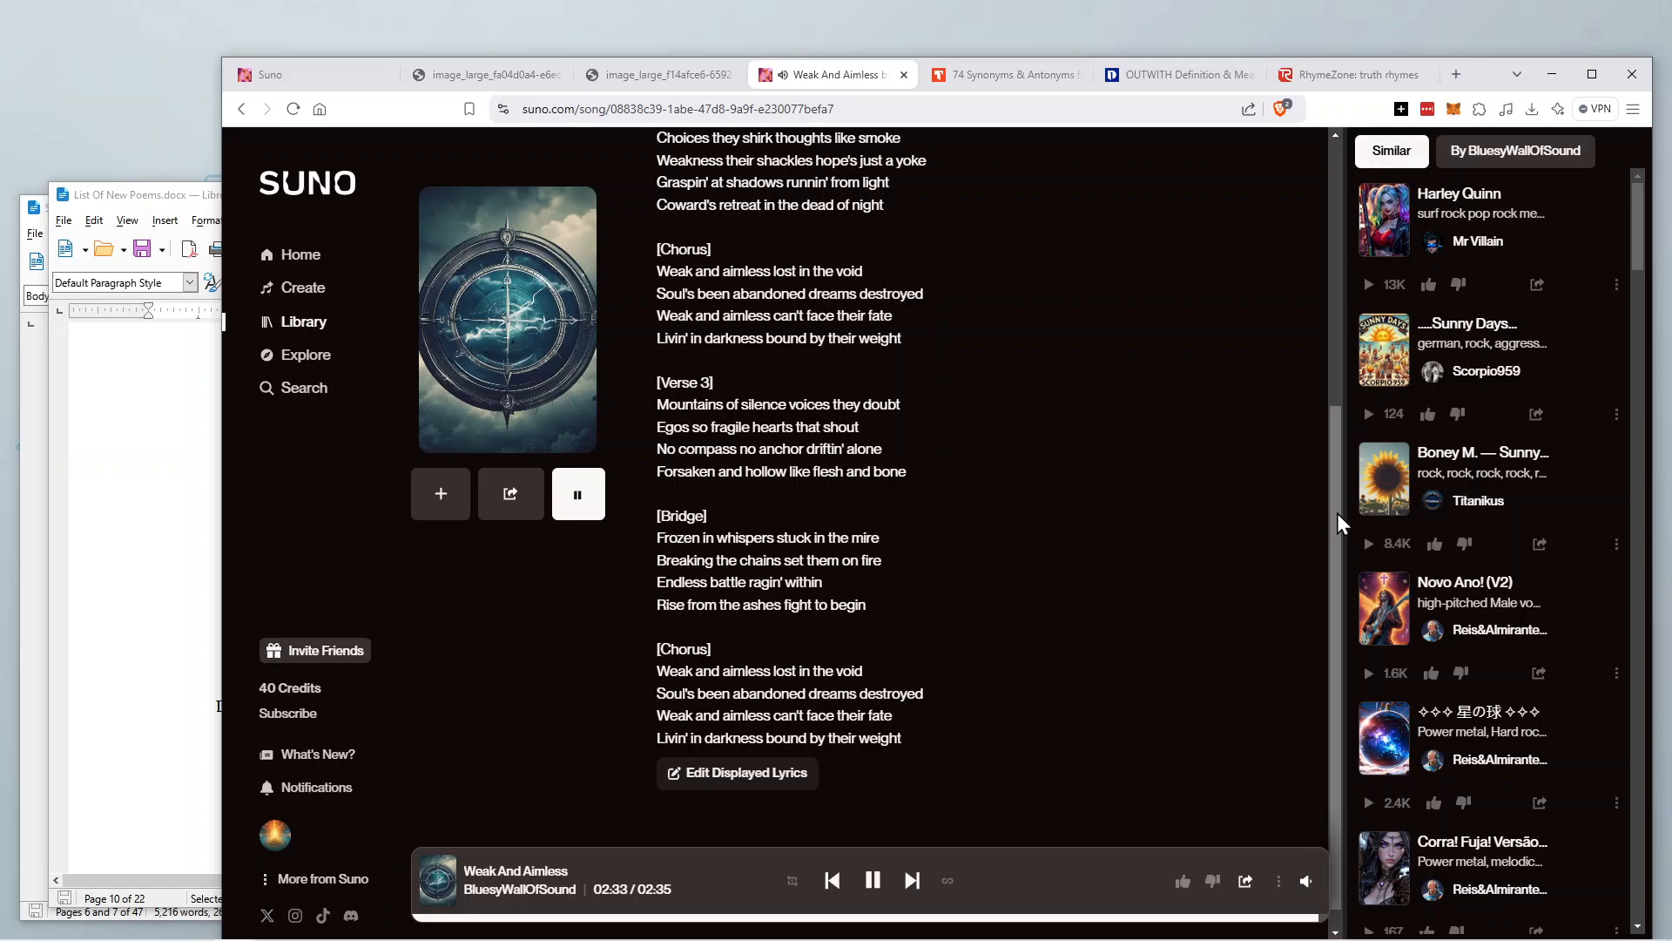
pyautogui.moveTo(1336, 509); pyautogui.dragTo(1308, 333)
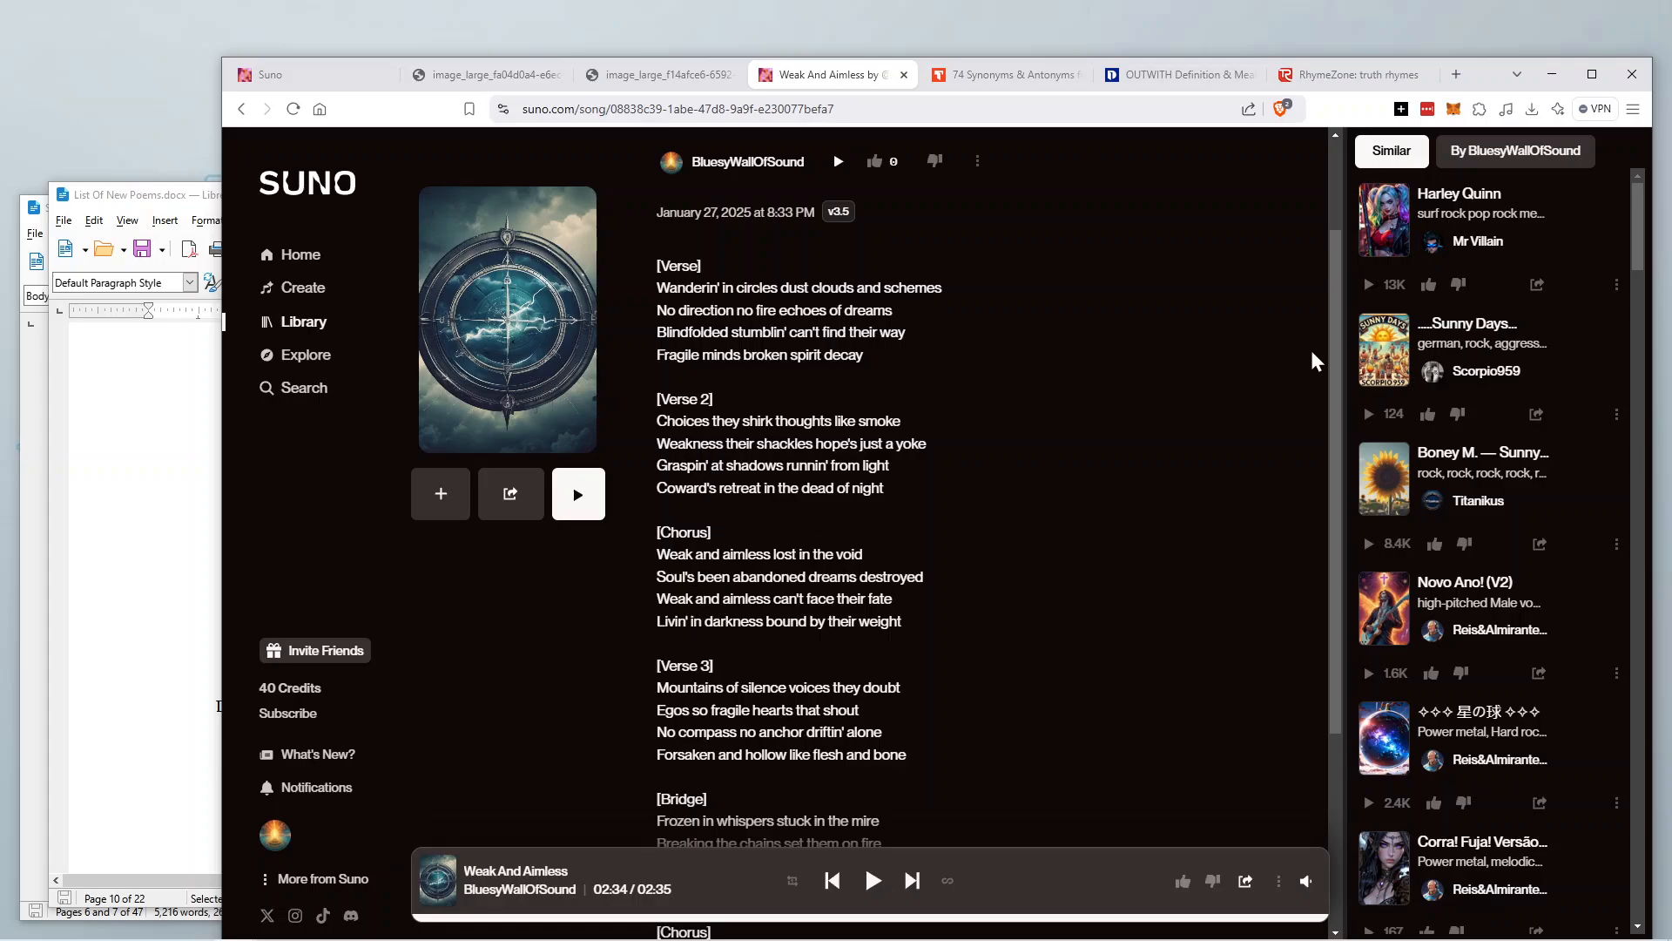
pyautogui.moveTo(1336, 384); pyautogui.dragTo(1351, 546)
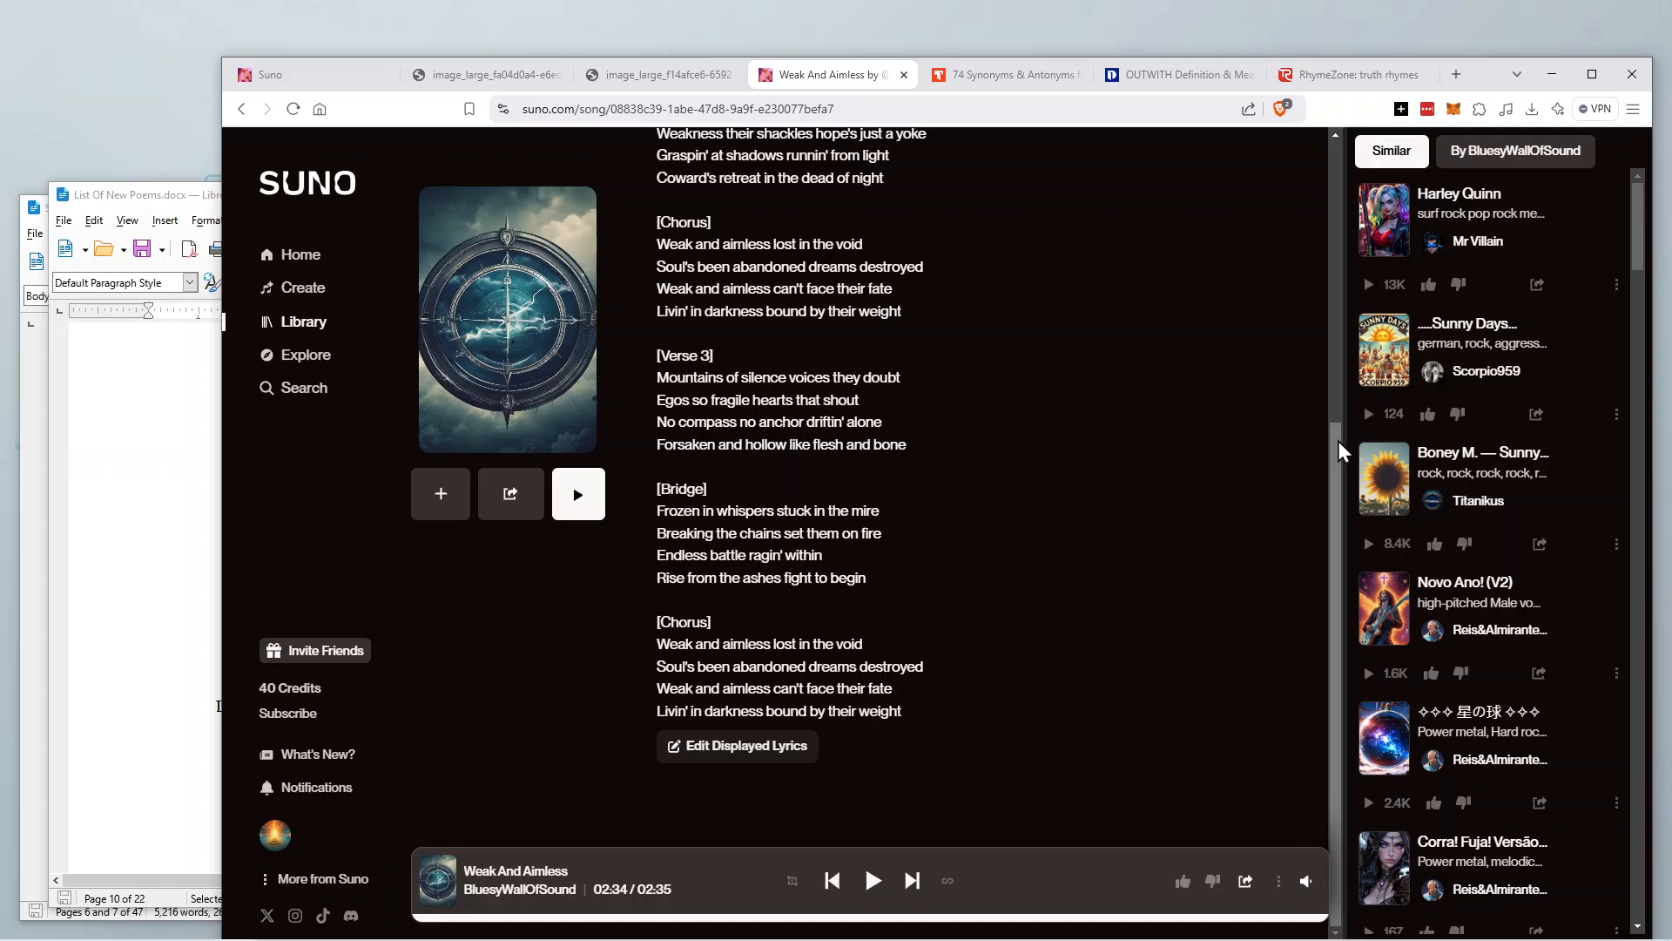
pyautogui.moveTo(1331, 492); pyautogui.dragTo(1295, 462)
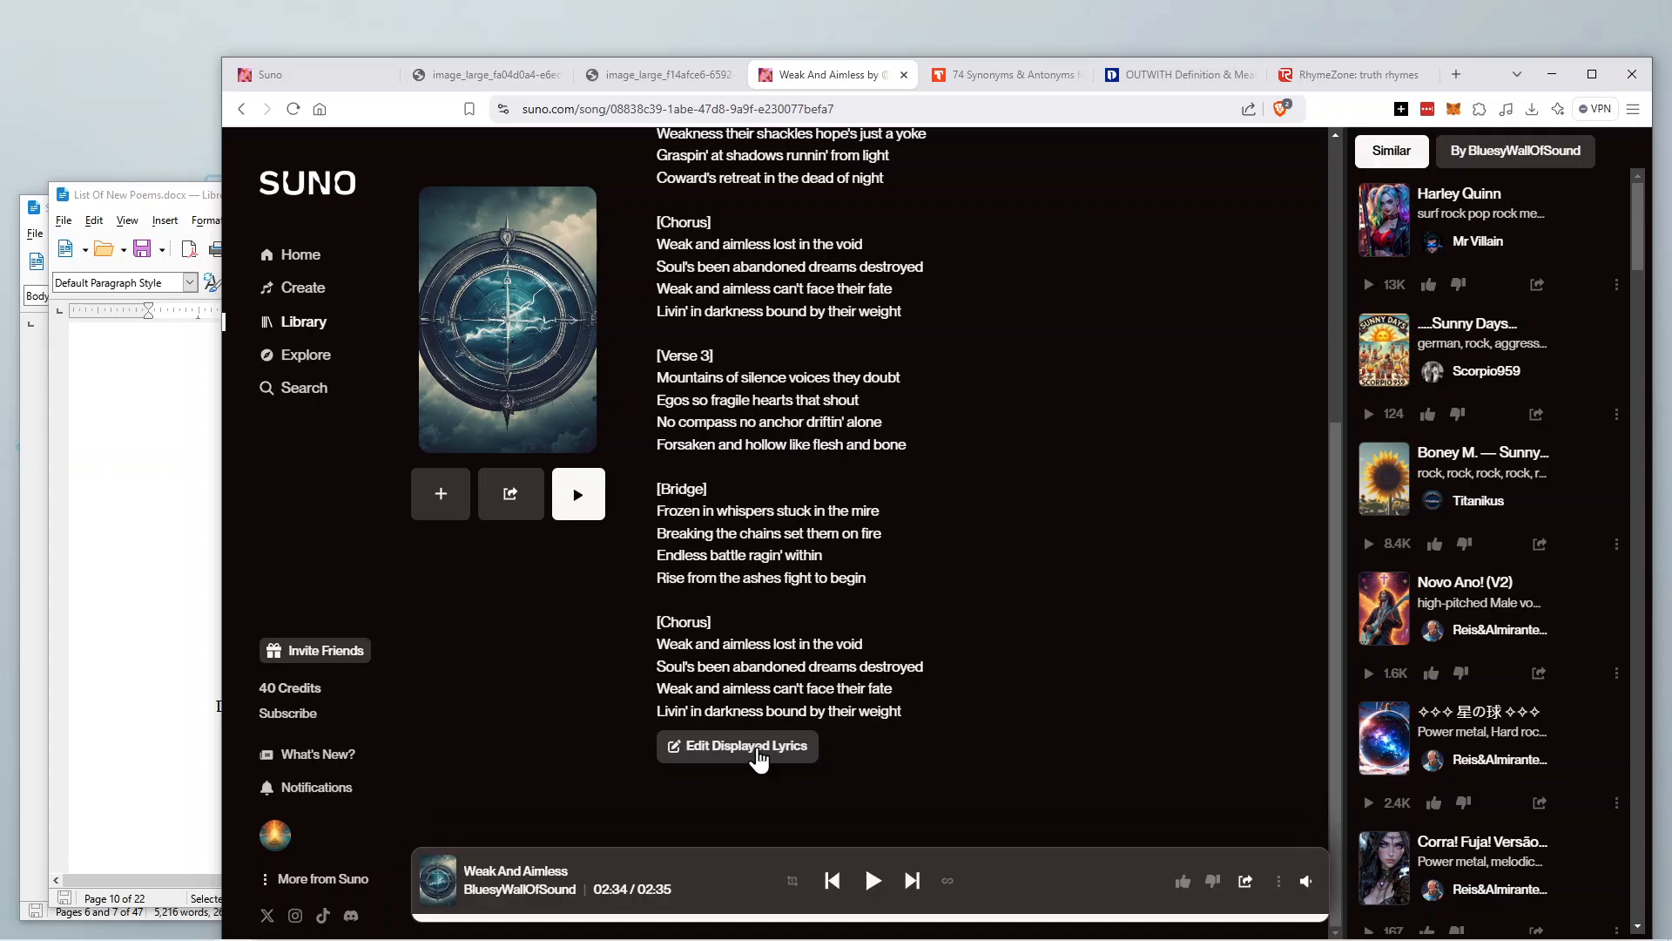
# Open the displayed lyrics of this "Weak And Aimless" version for editing and review them through the final chorus.
pyautogui.click(756, 748)
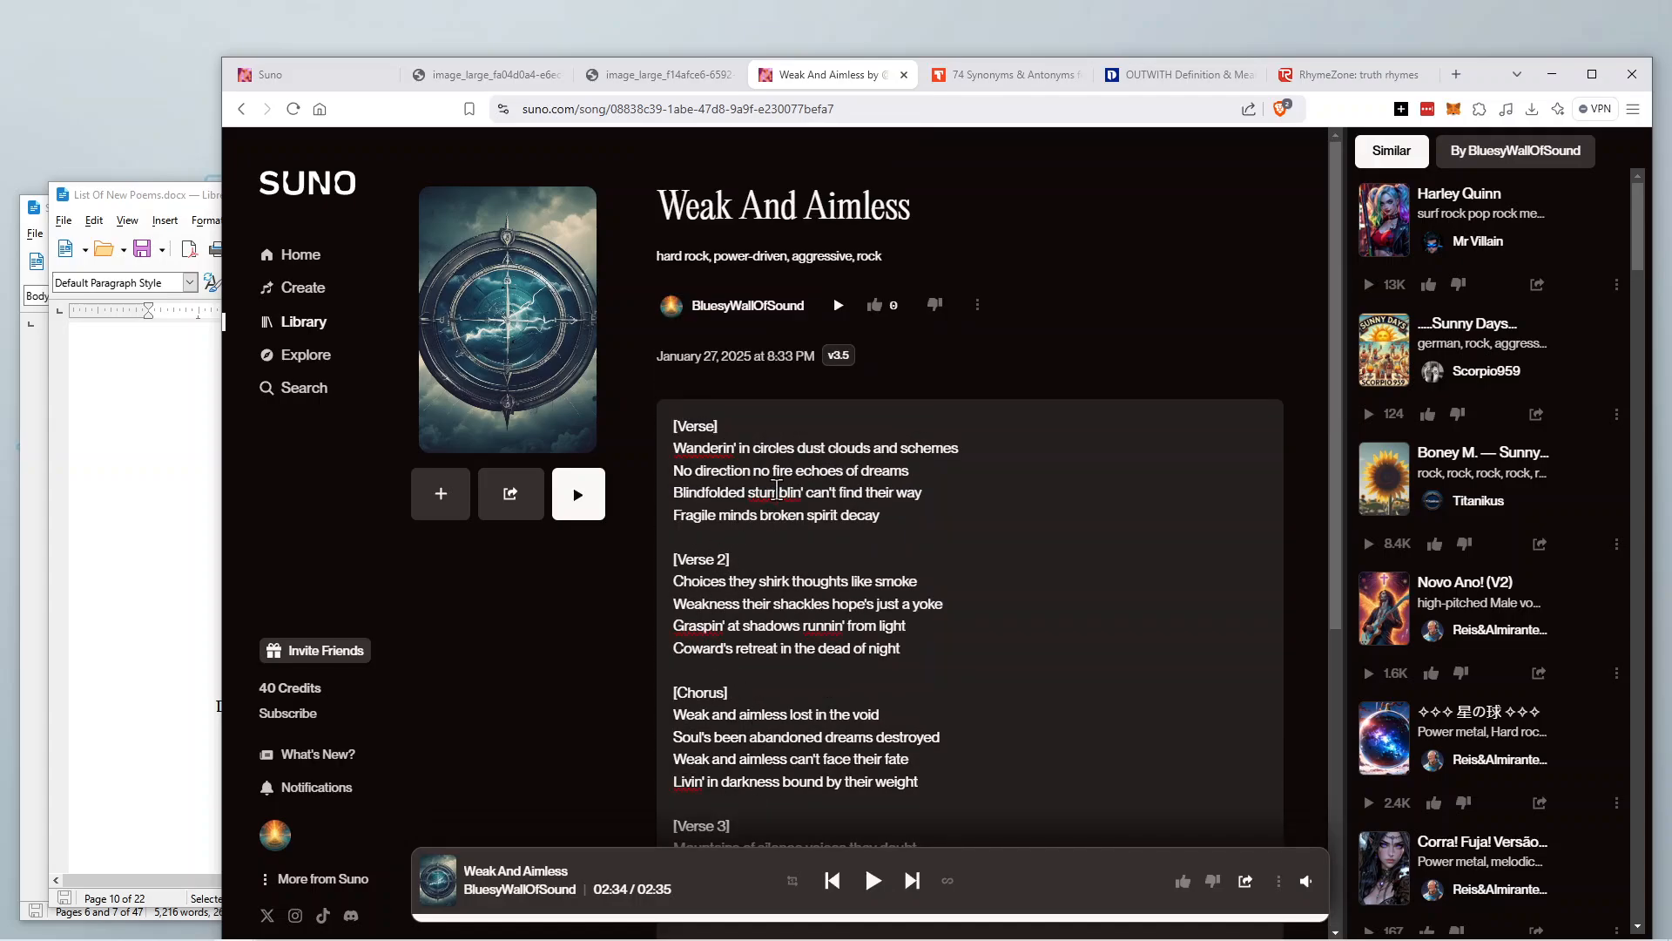
pyautogui.scroll(-5, 910, 486)
pyautogui.scroll(-1, 909, 486)
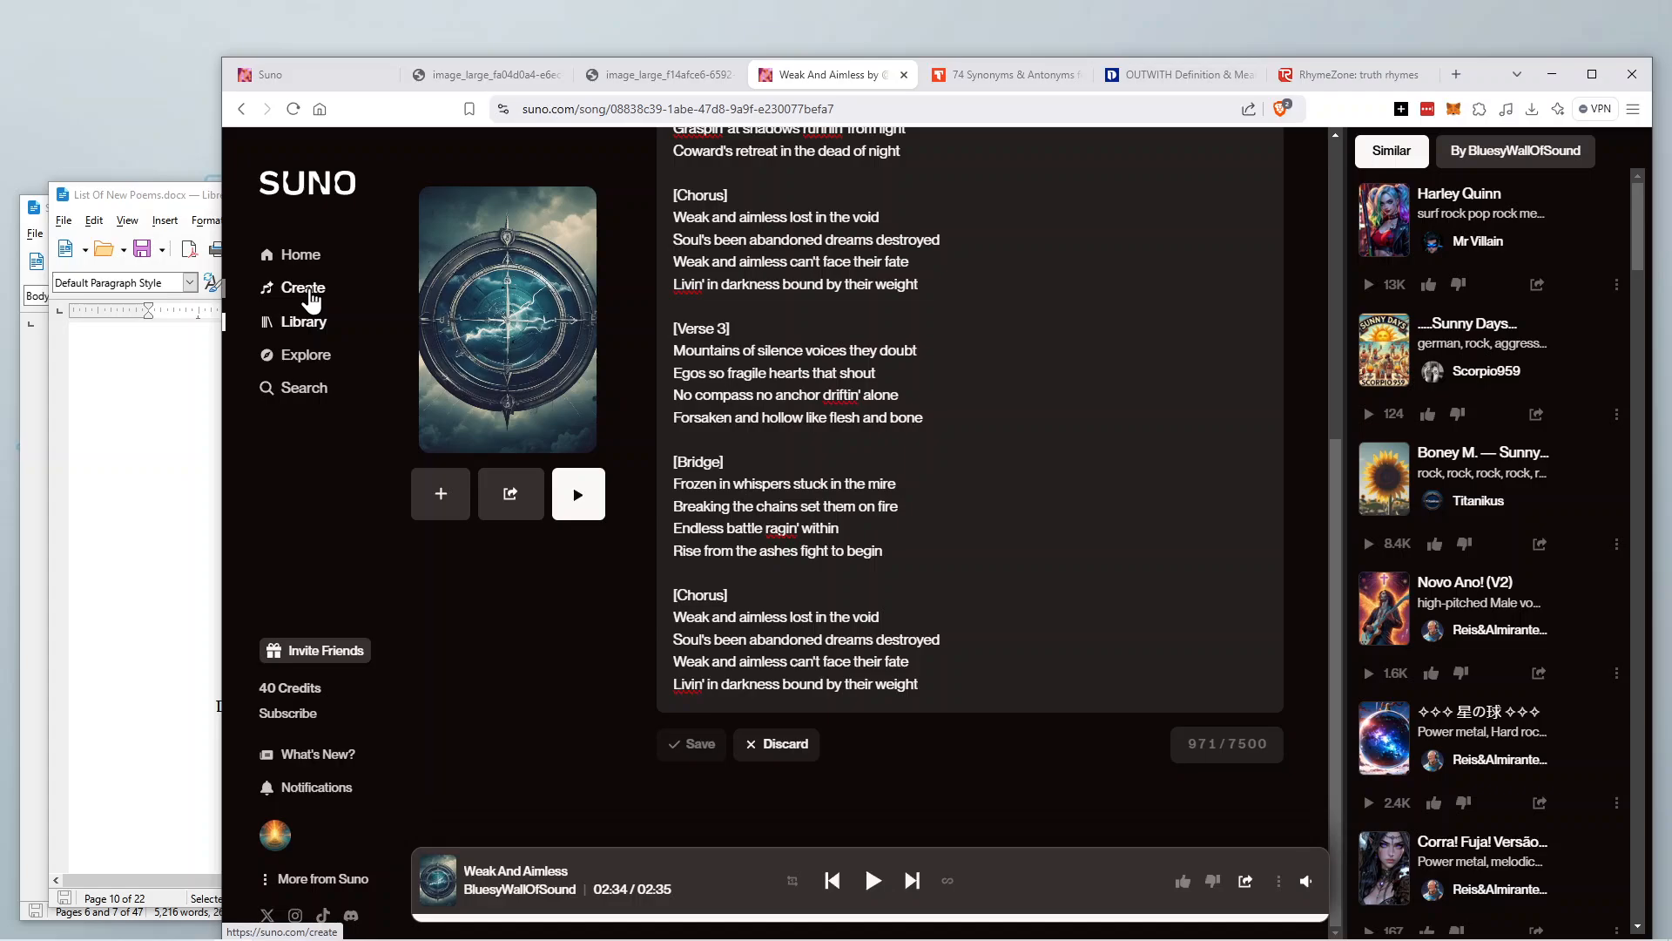
# Open the song details of the 2:35 "Weak And Aimless" version from the library, review its displayed lyrics, and close them without submitting.
pyautogui.click(301, 324)
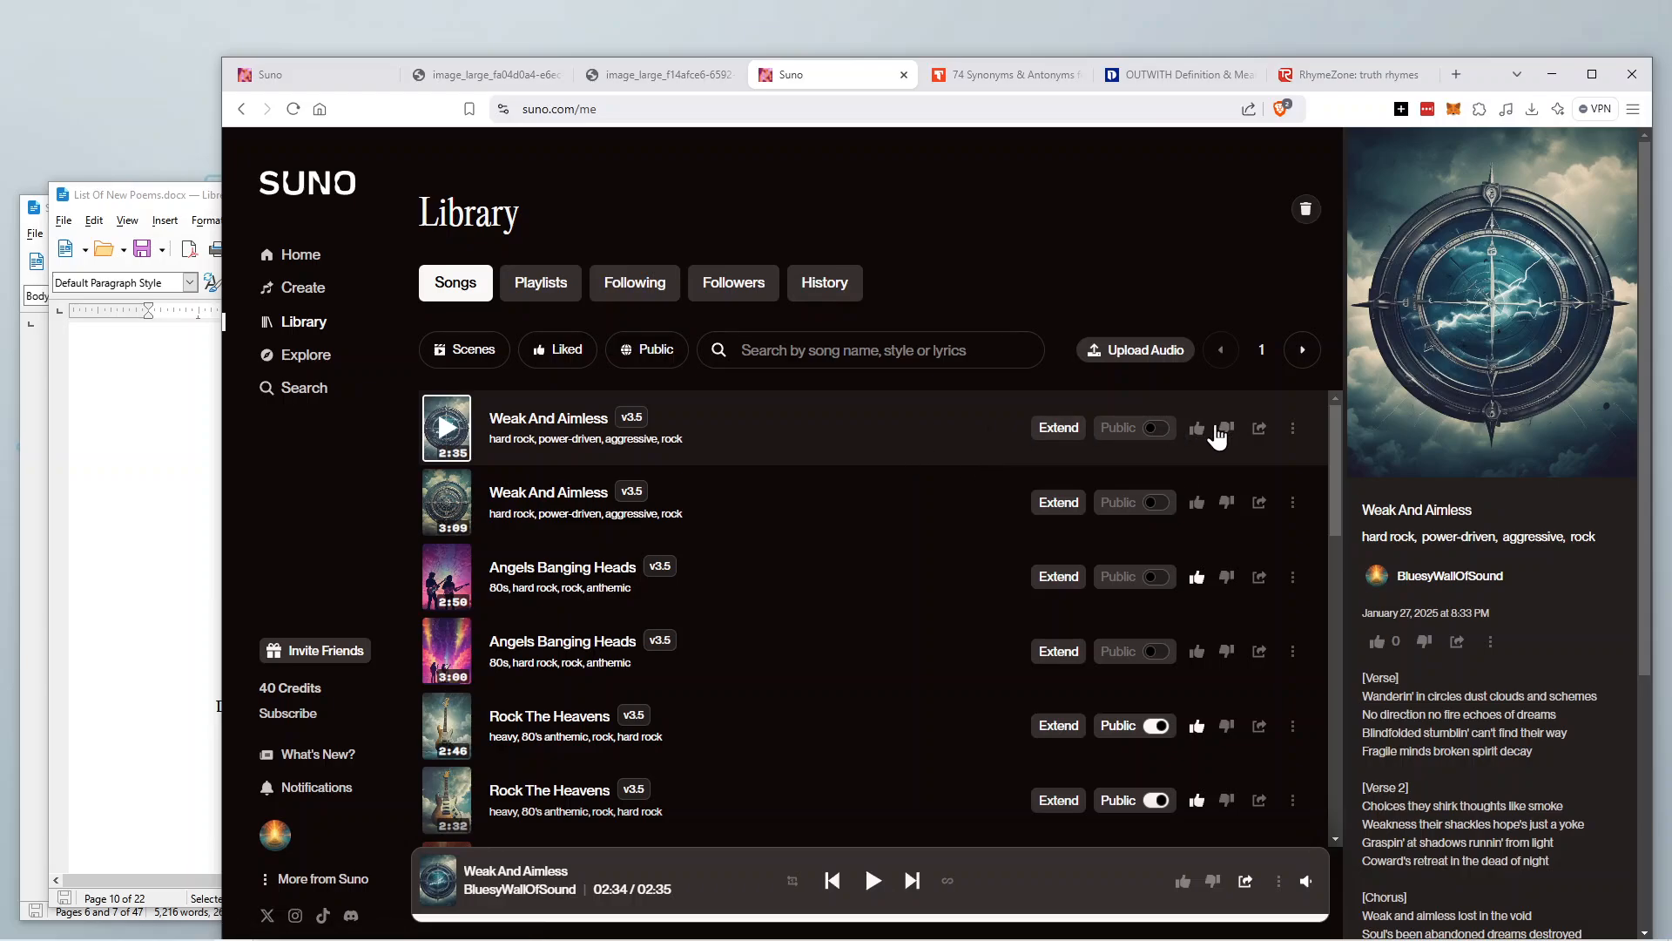
pyautogui.click(1291, 433)
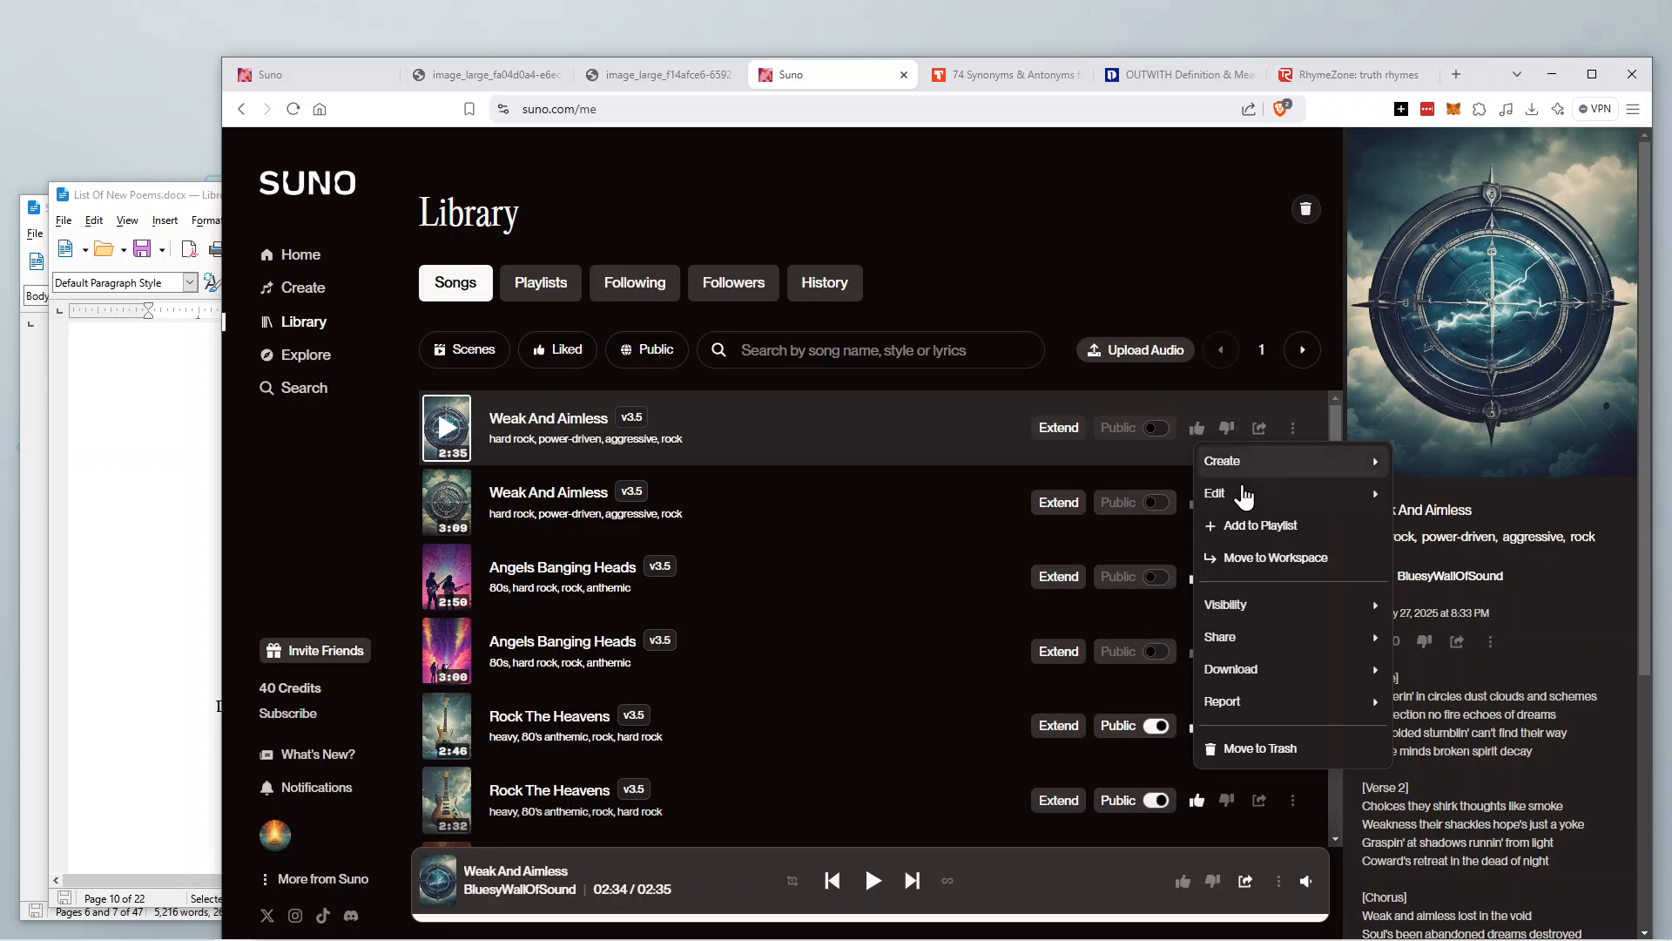
pyautogui.moveTo(1231, 501)
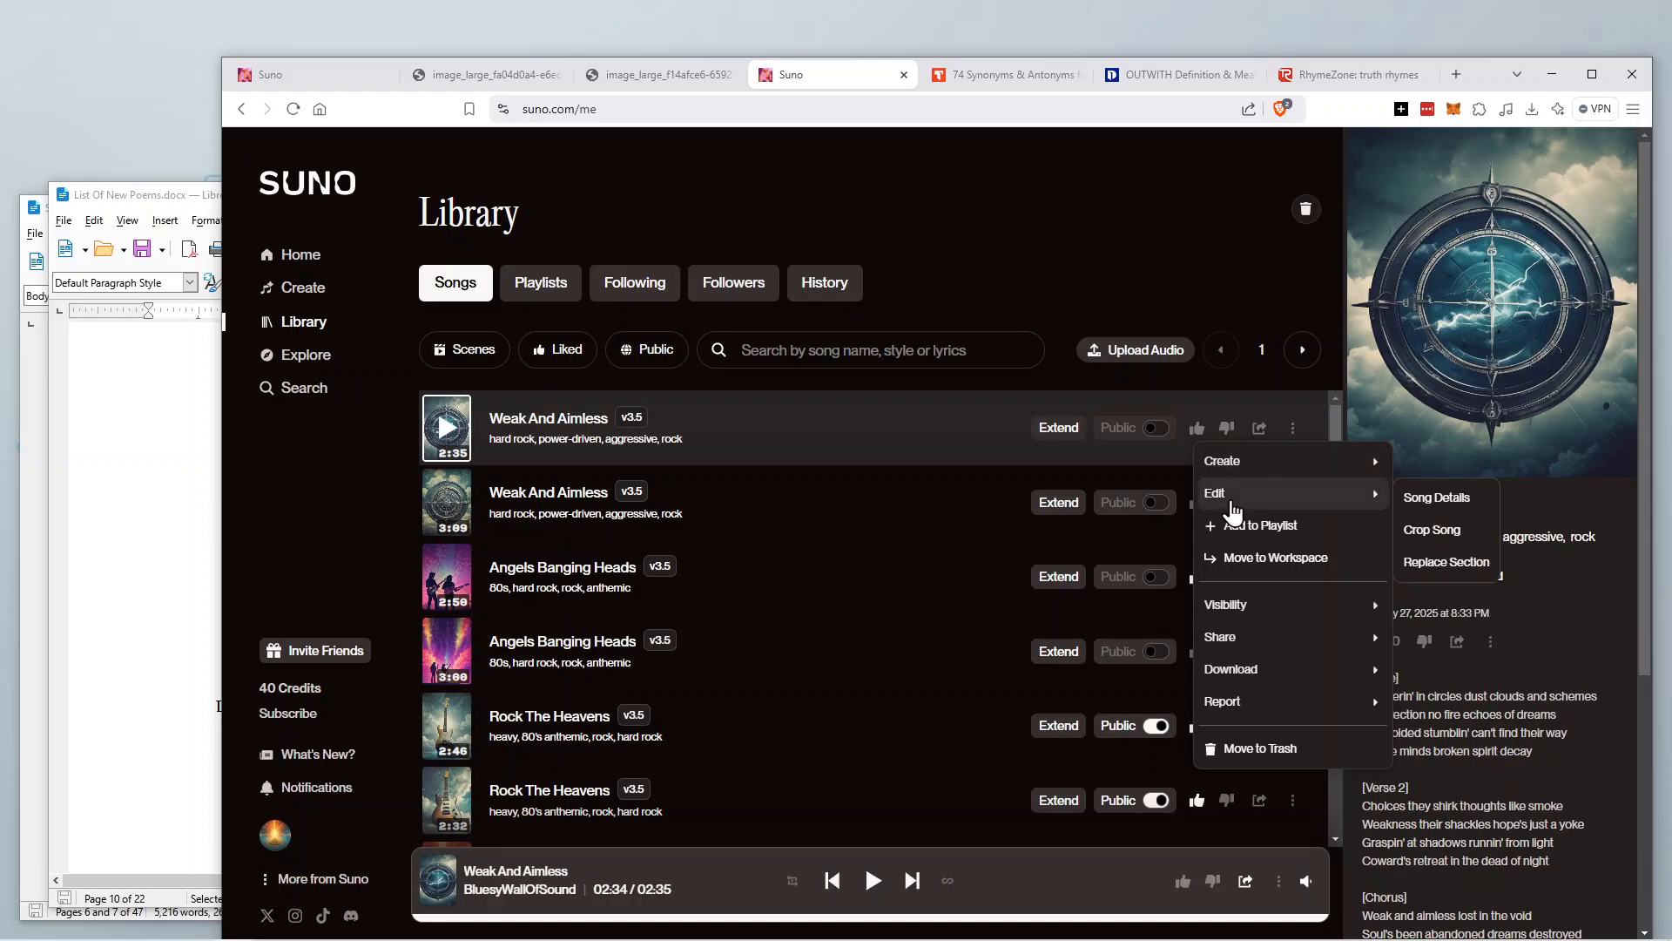
pyautogui.click(1421, 500)
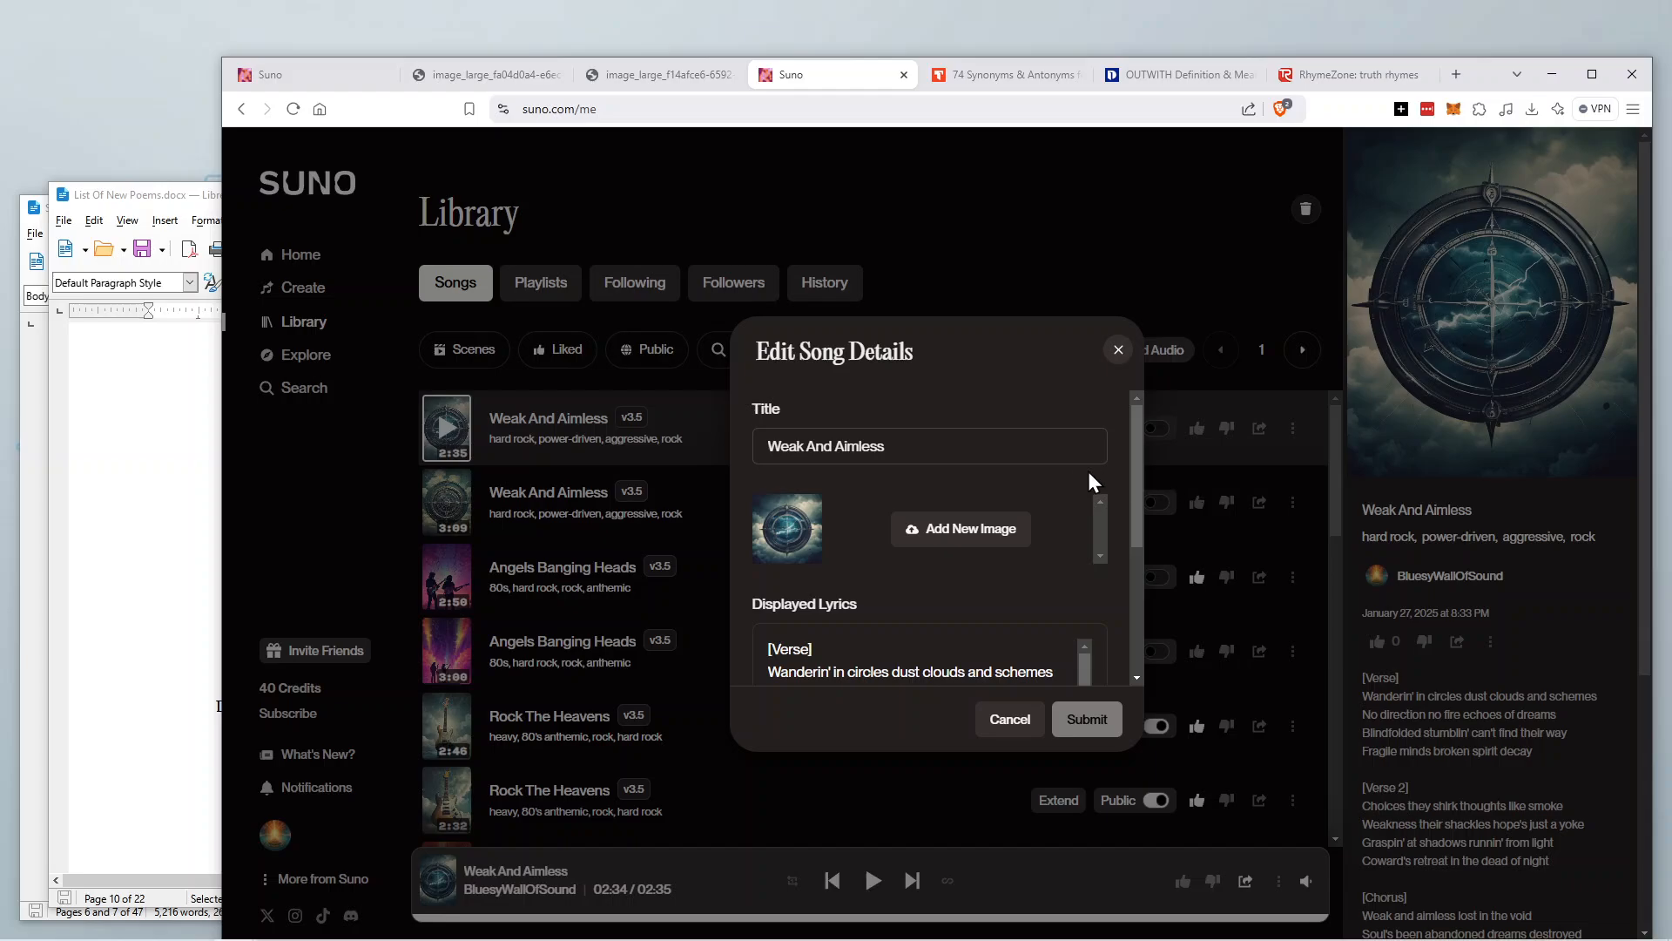
pyautogui.moveTo(1138, 476); pyautogui.dragTo(1141, 545)
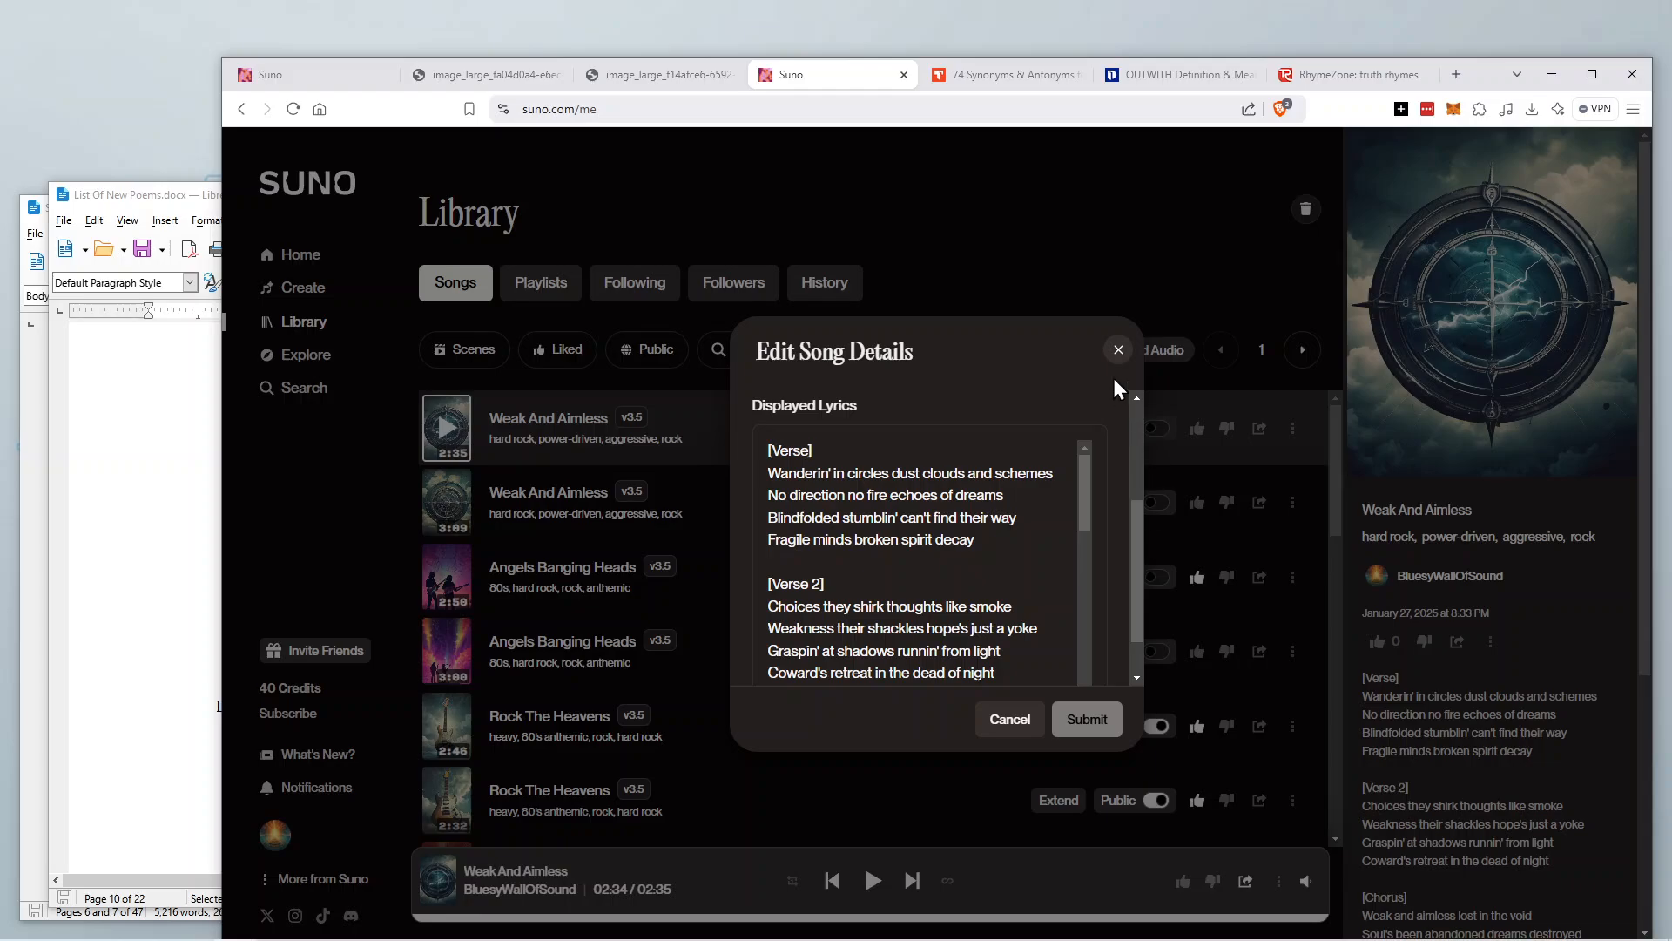
pyautogui.click(1117, 351)
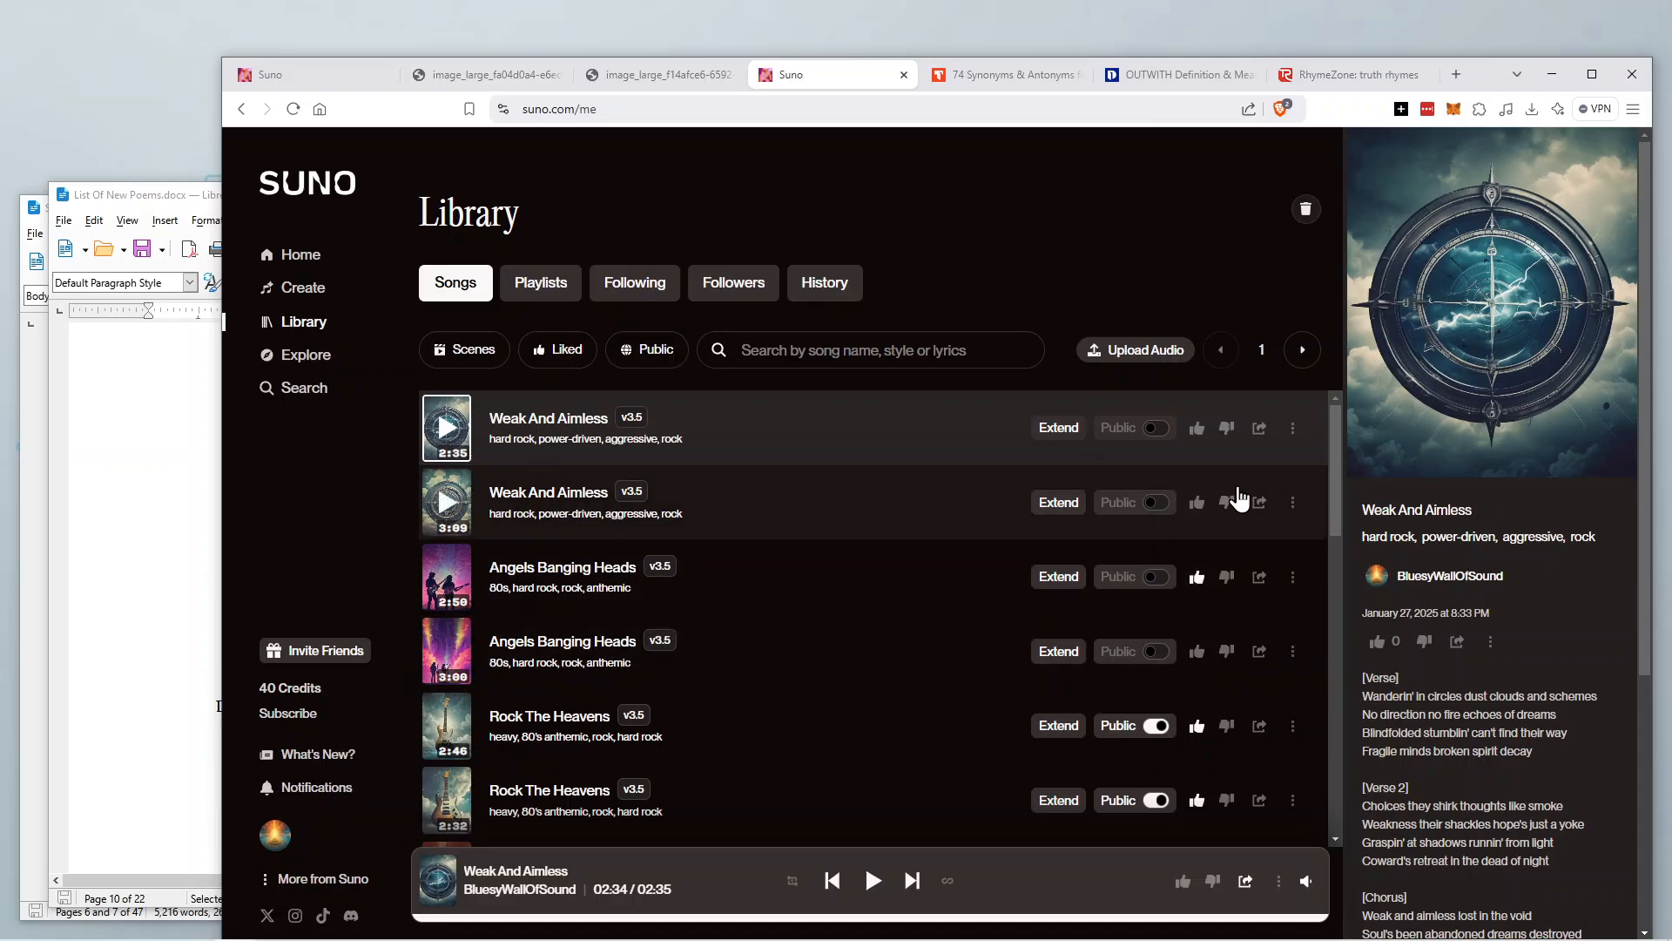
pyautogui.moveTo(1331, 448)
pyautogui.mouseDown()
pyautogui.moveTo(1329, 580)
pyautogui.moveTo(1322, 431)
pyautogui.mouseUp()
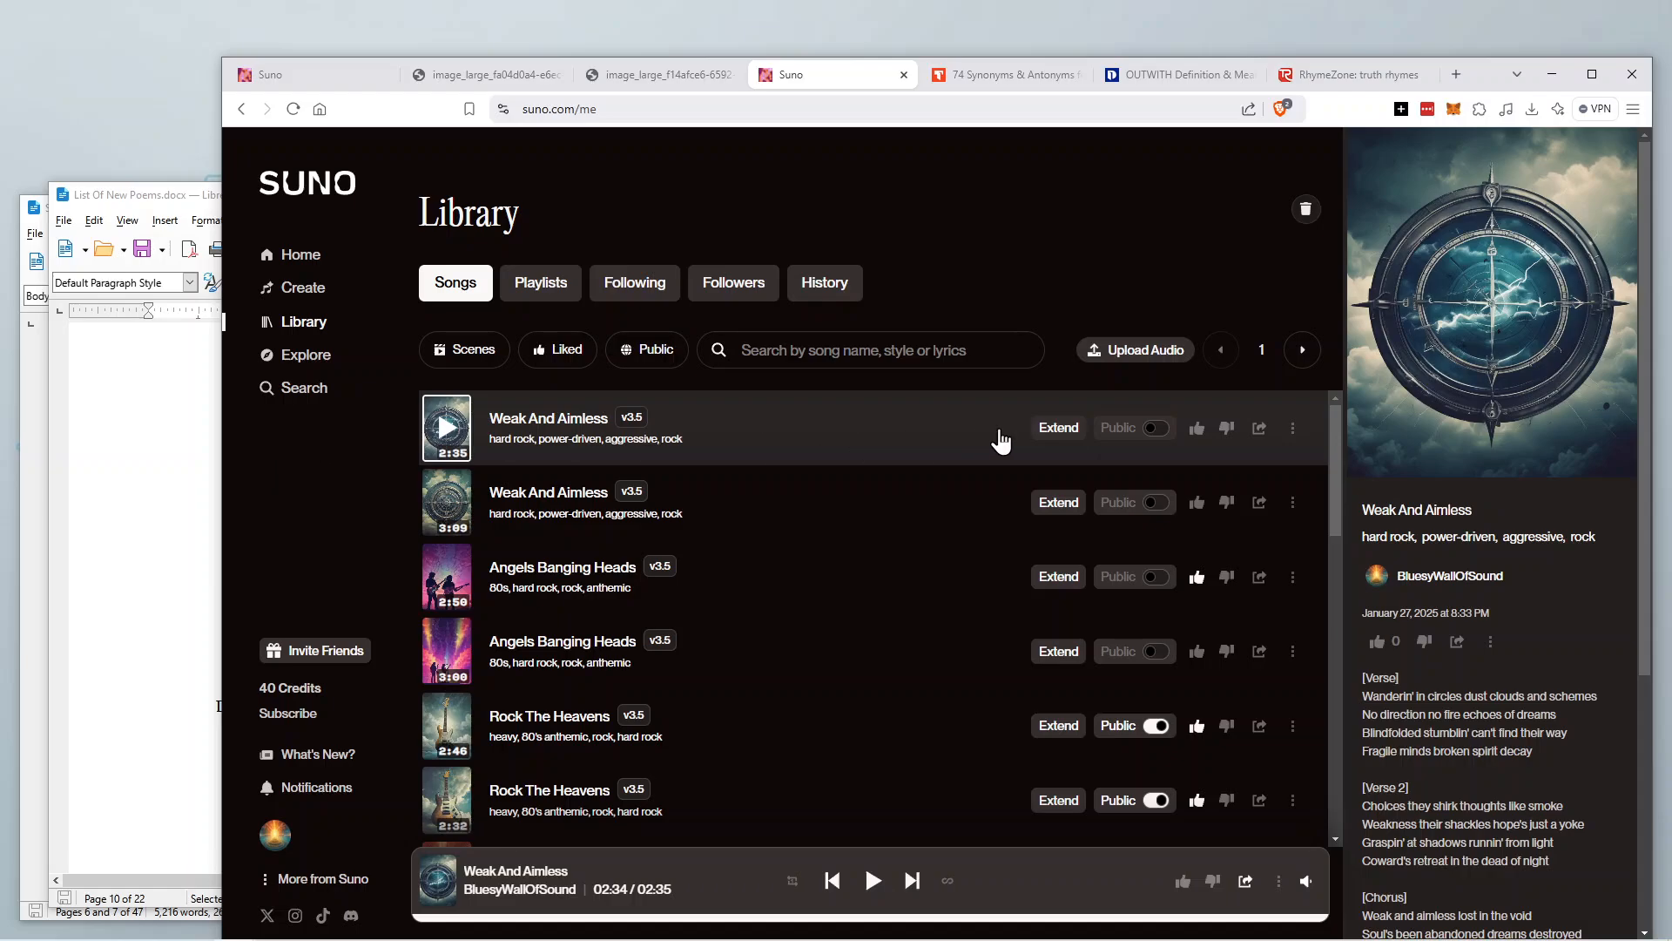
# Load the 2:35 version of "Weak And Aimless" for extension and review the extend settings without generating.
pyautogui.click(1058, 430)
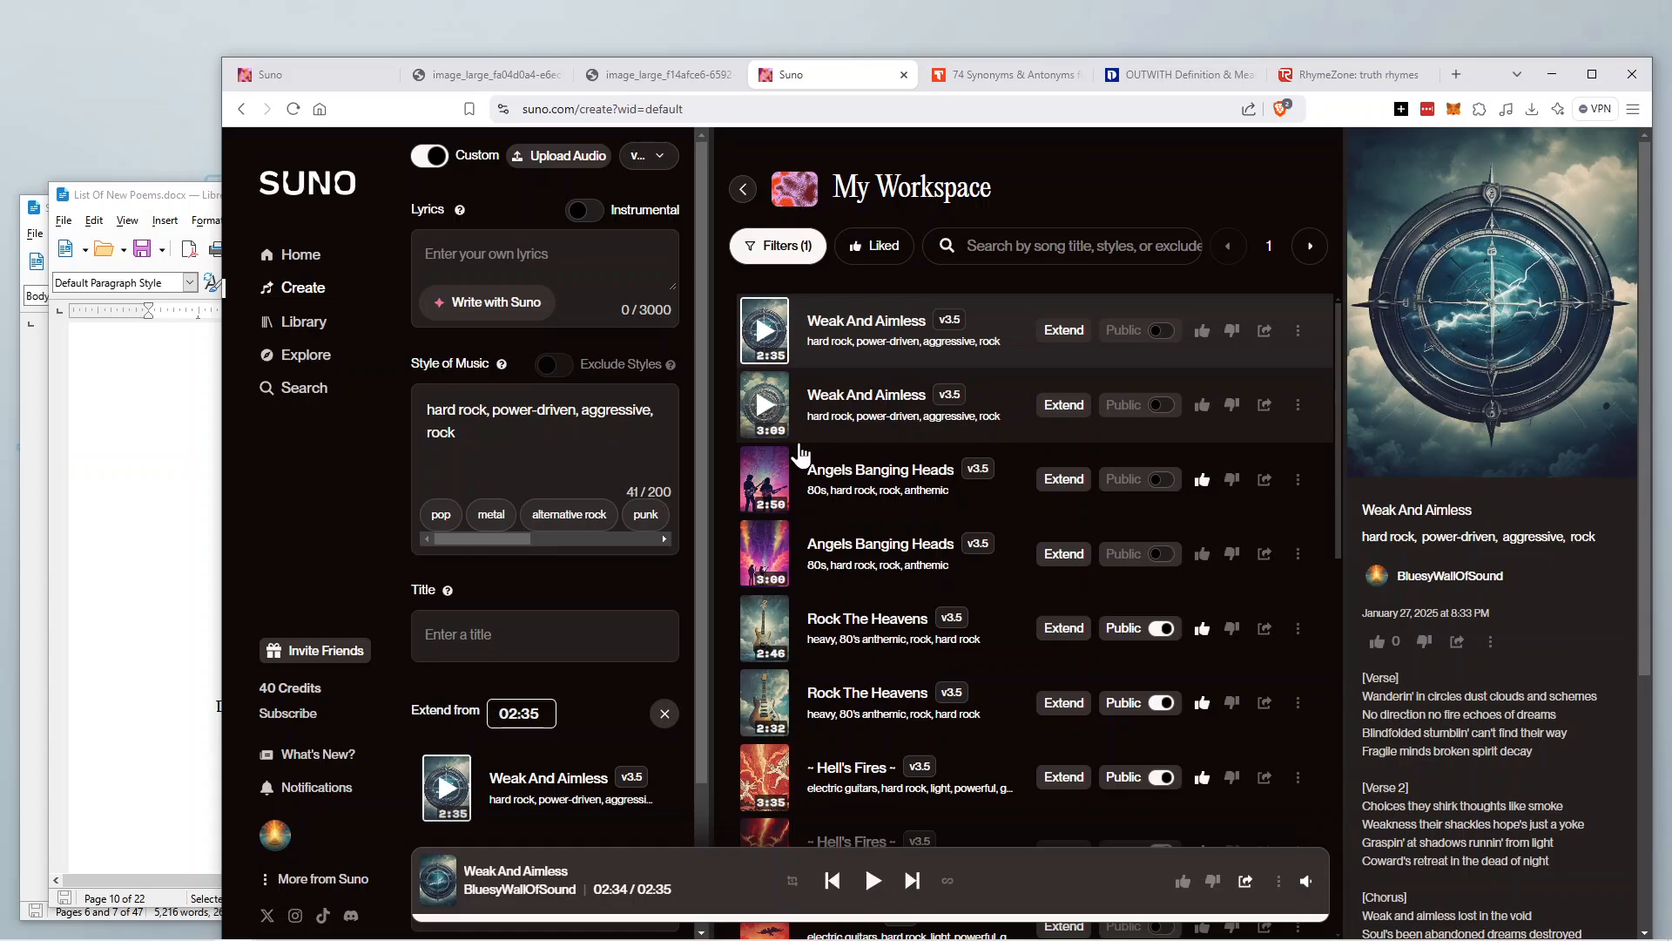
pyautogui.scroll(-2, 699, 667)
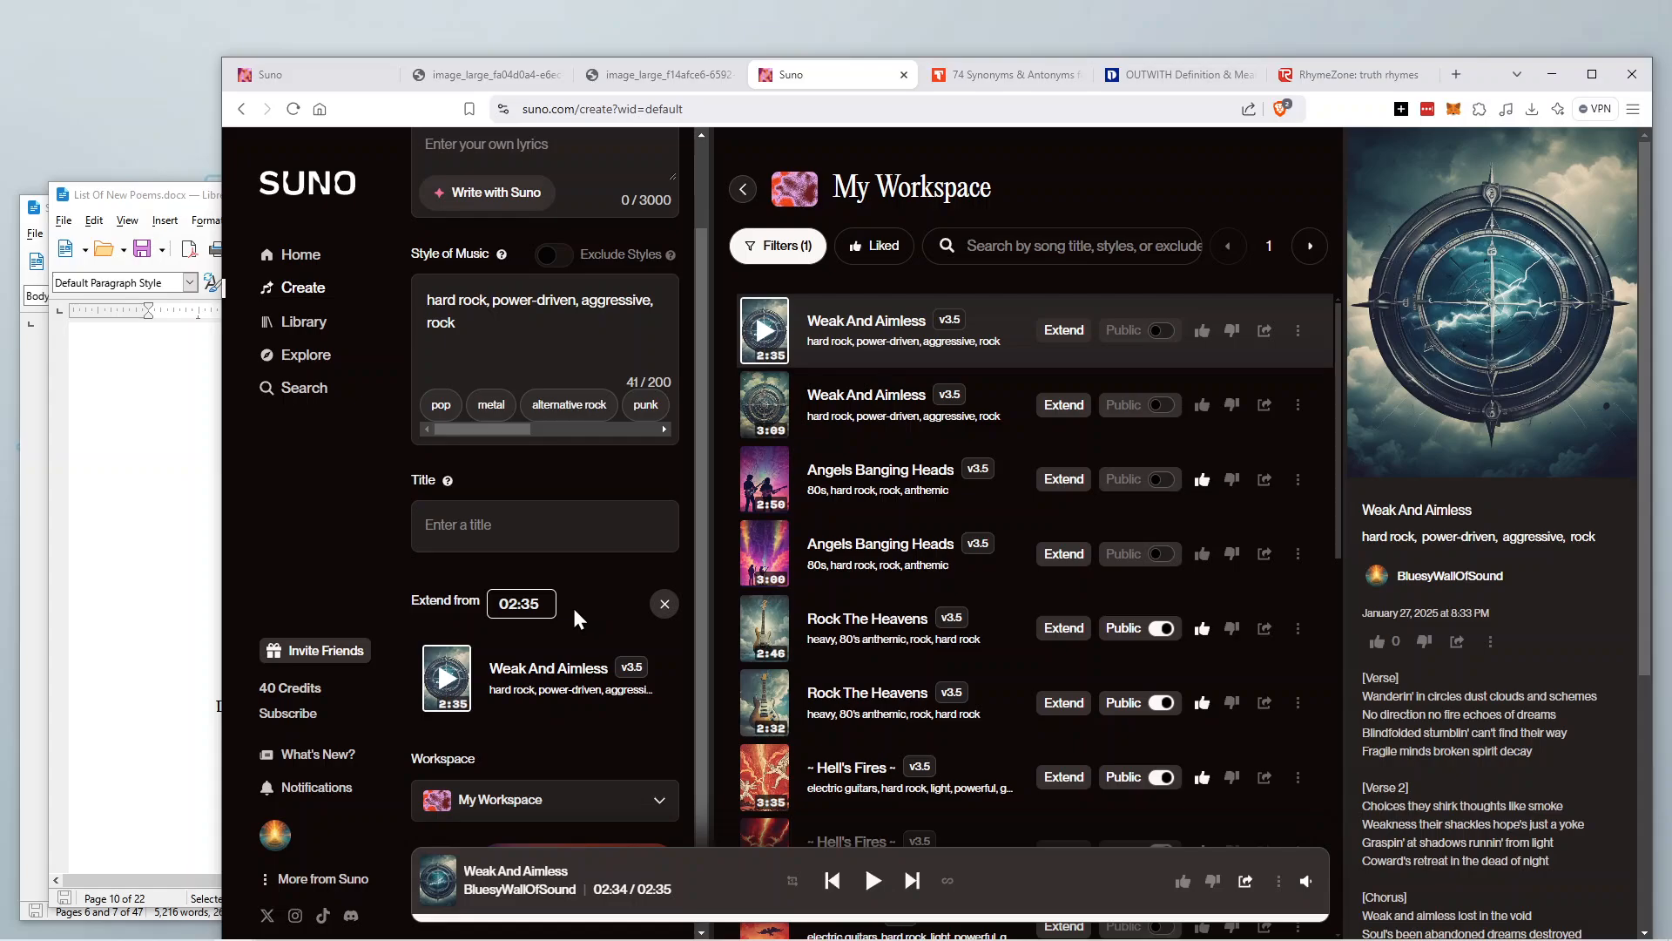
pyautogui.scroll(-1, 573, 605)
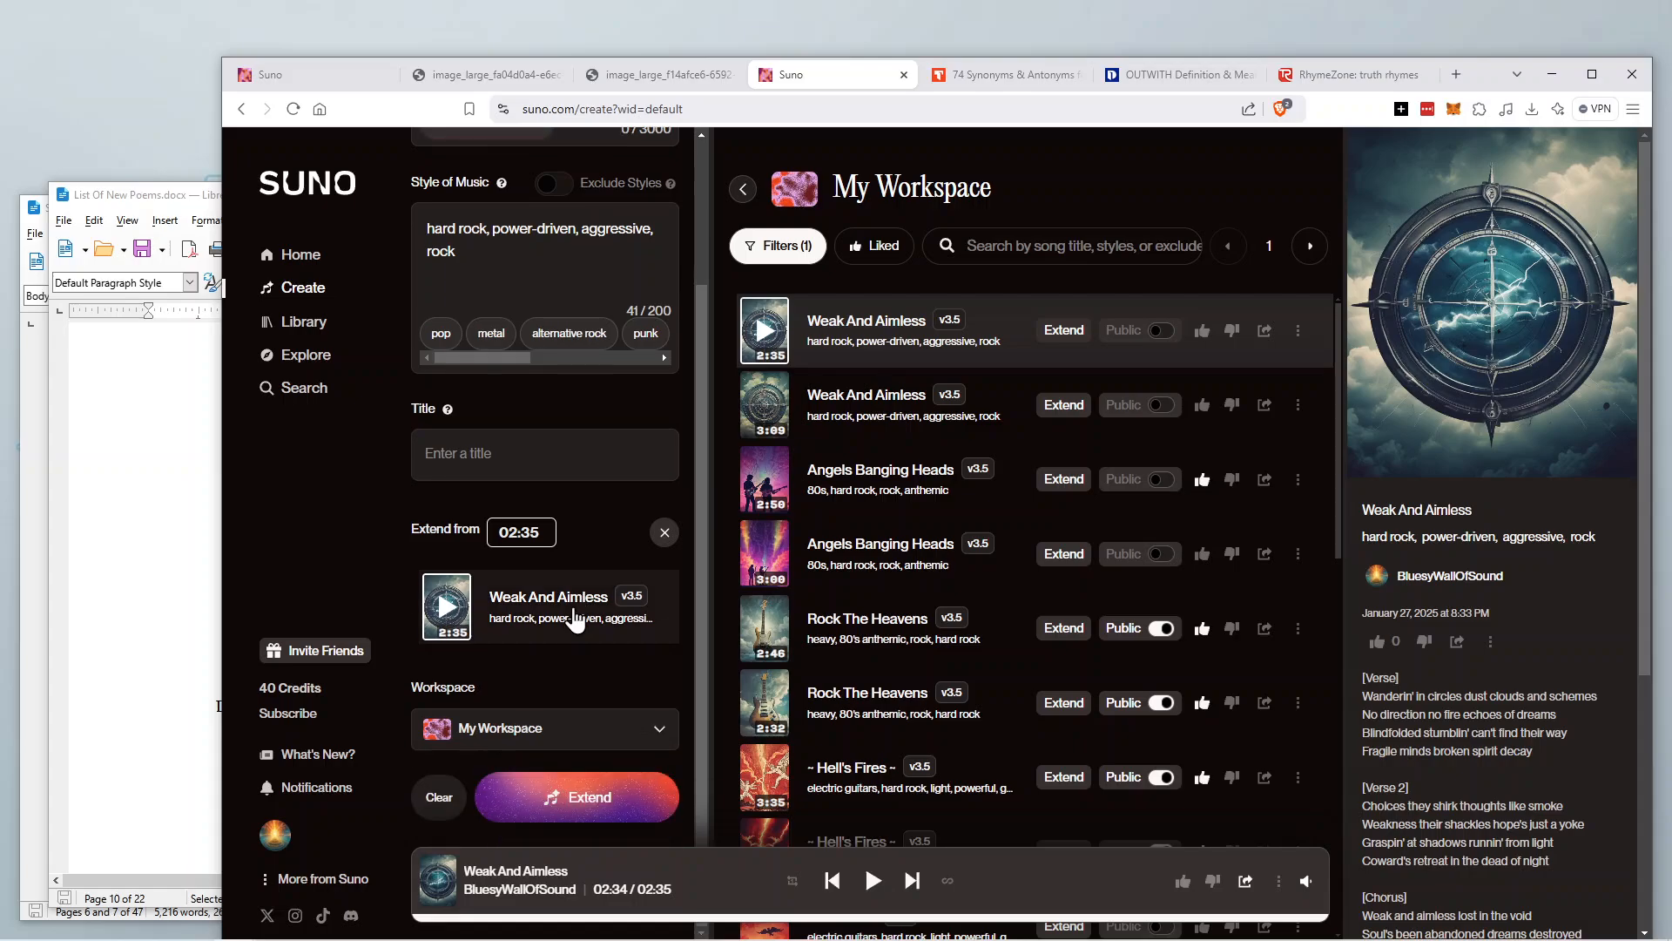
pyautogui.click(273, 838)
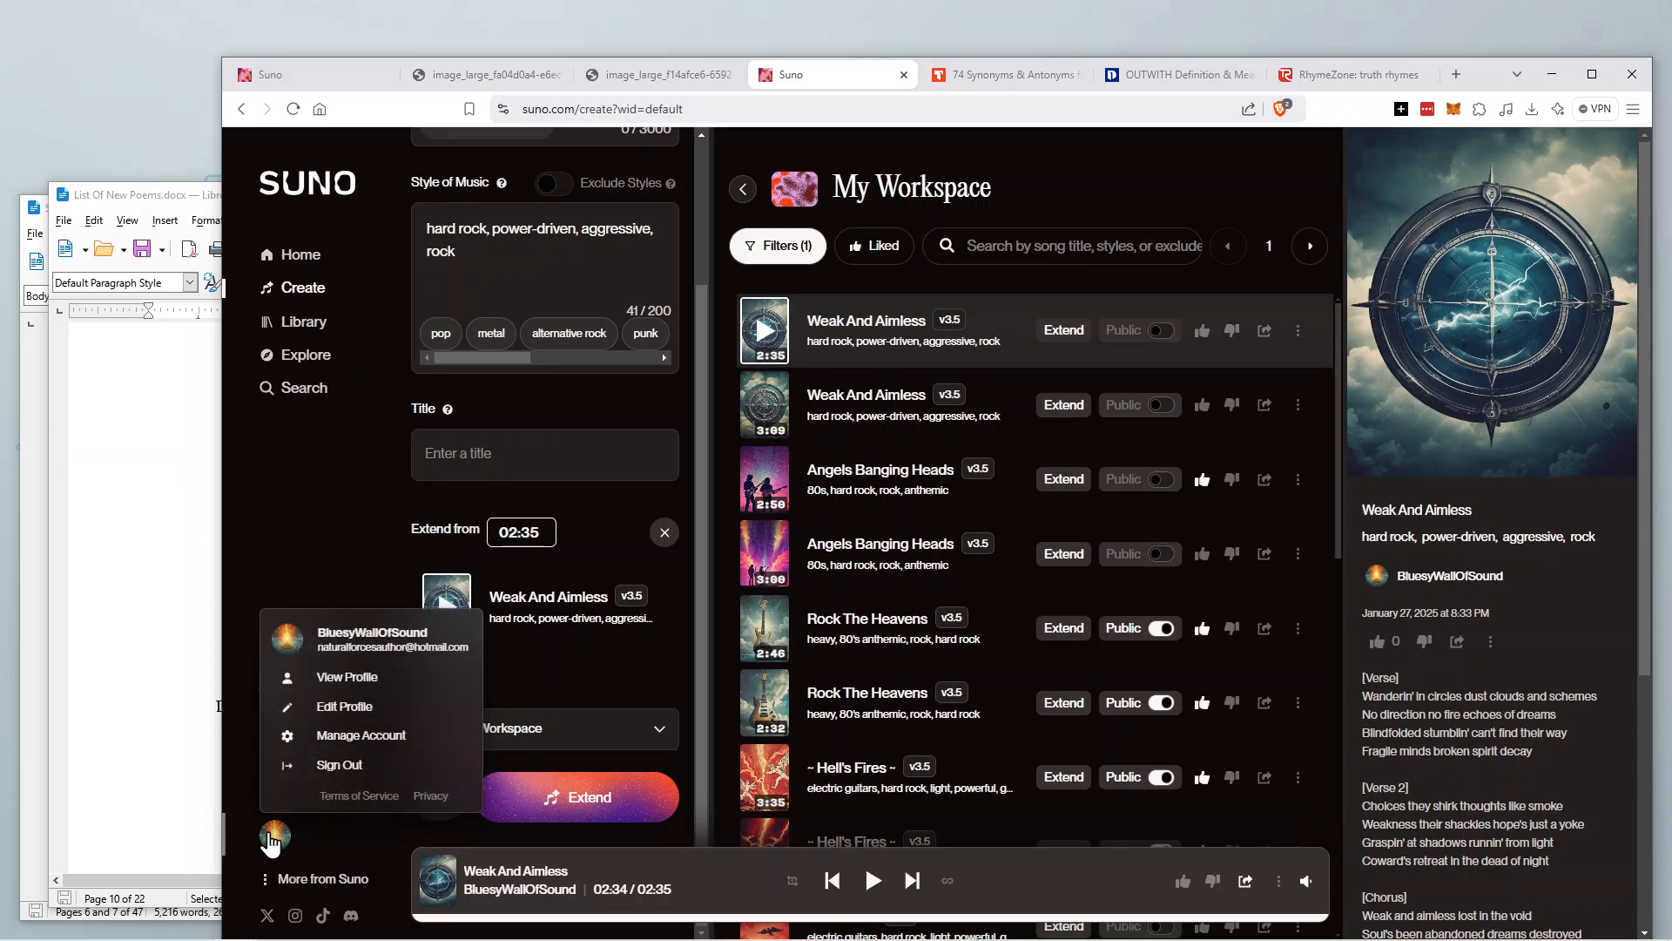
pyautogui.click(273, 838)
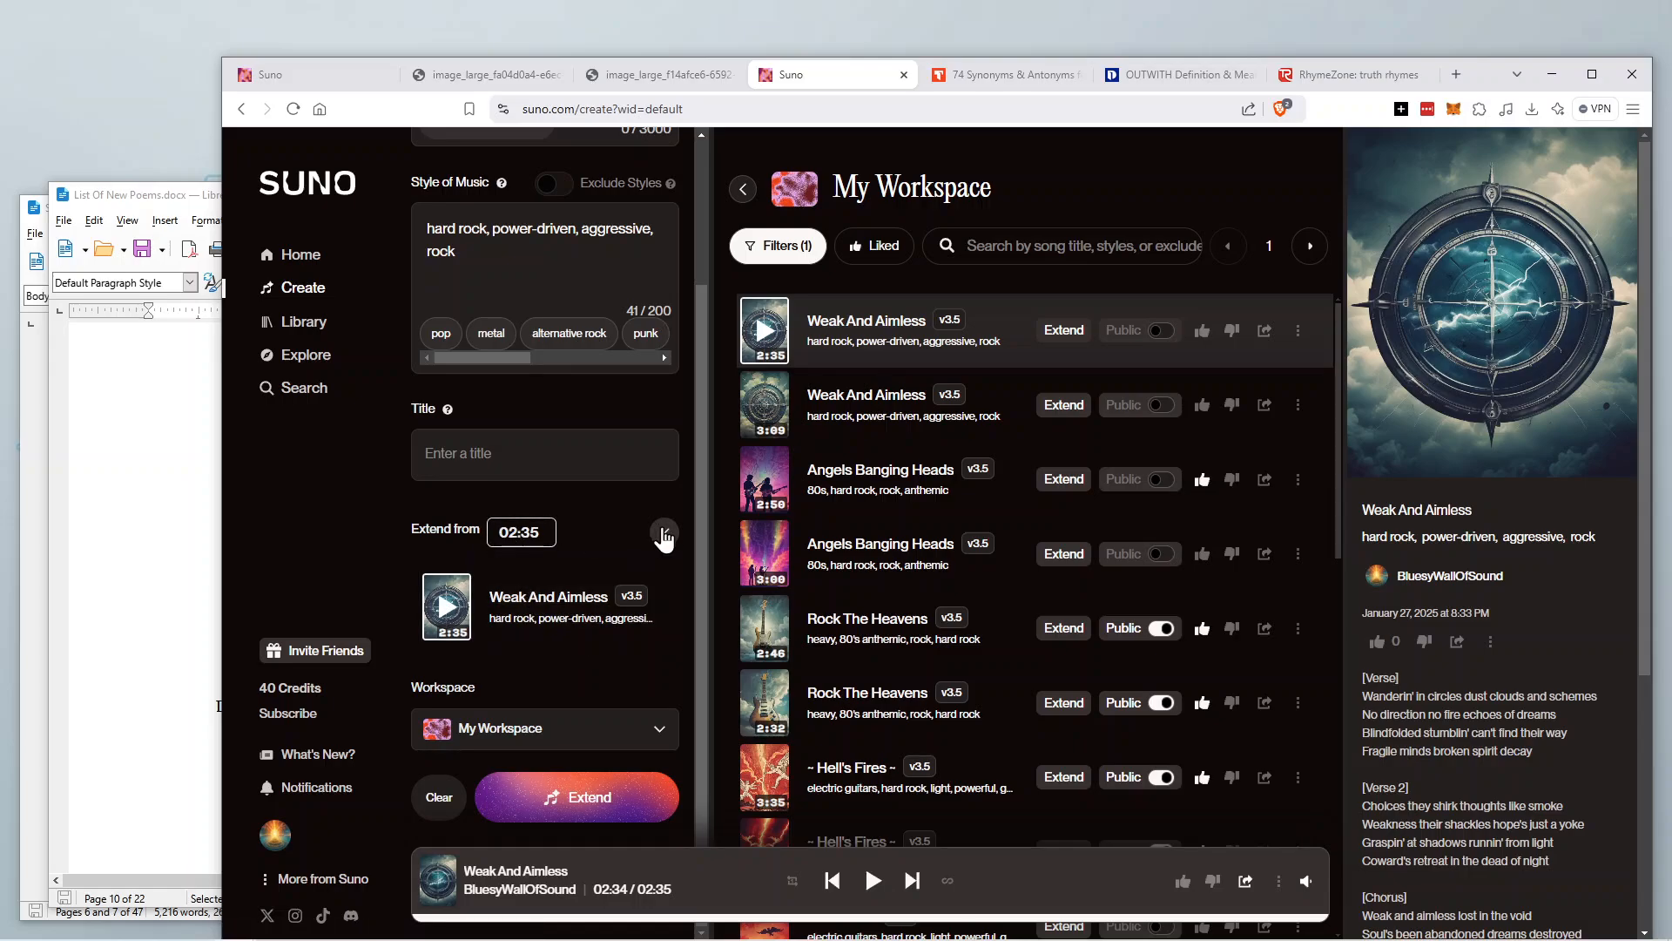
pyautogui.scroll(3, 399, 497)
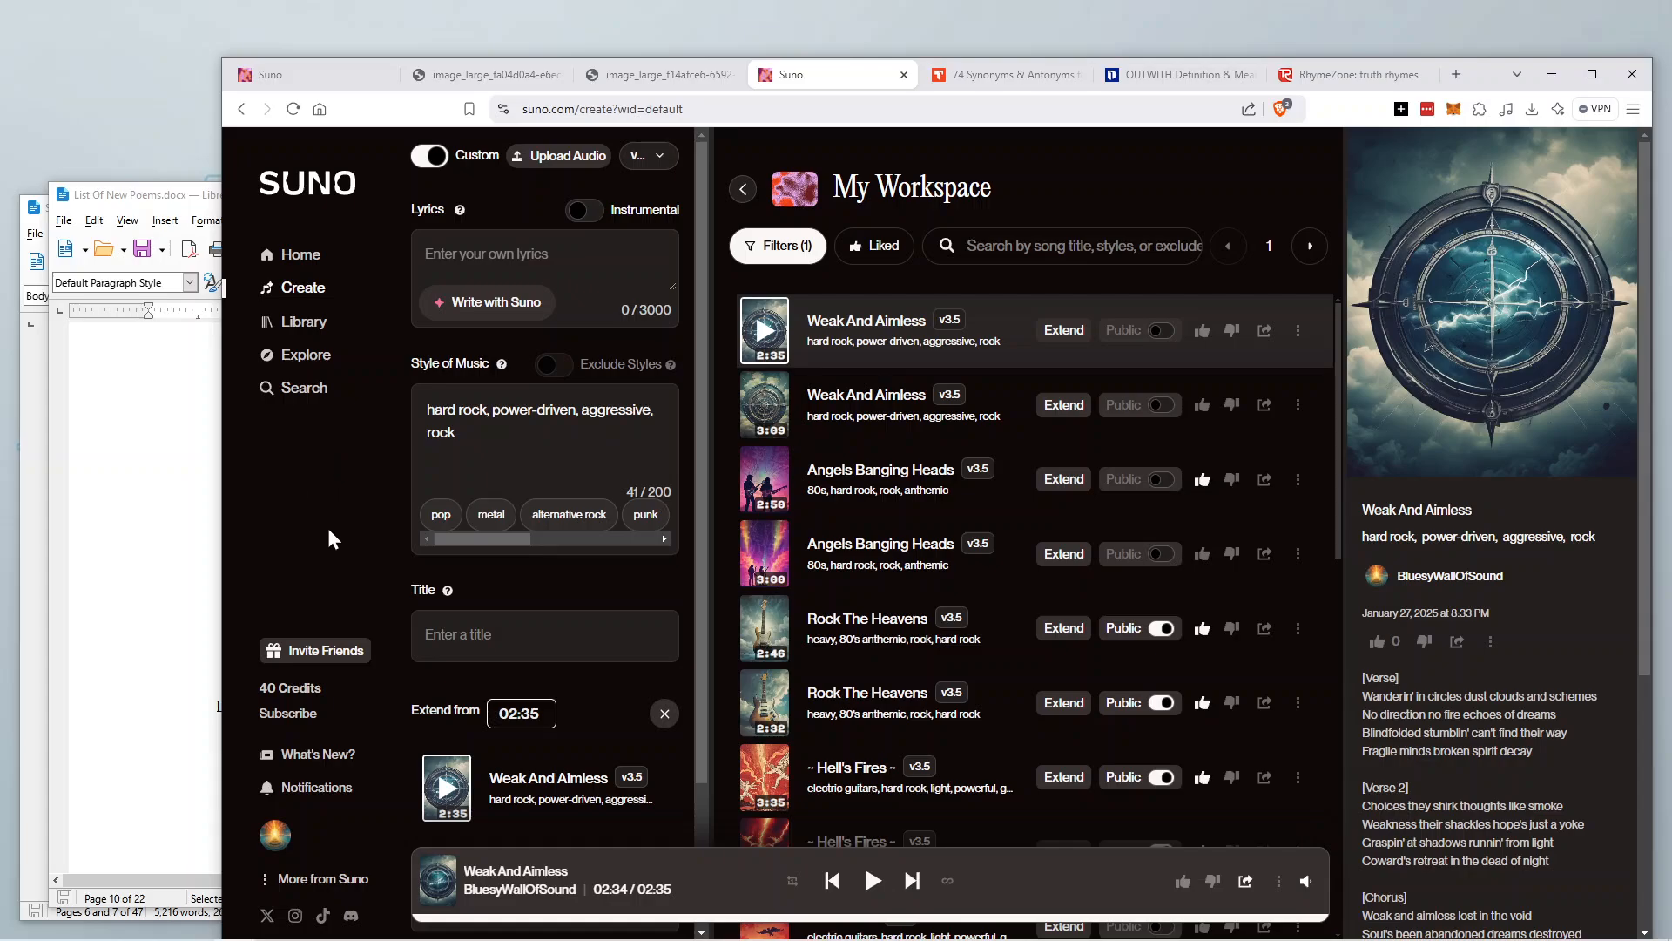
# Check the additional Suno links and the model versions available for song creation, leaving the selection as it is.
pyautogui.click(275, 884)
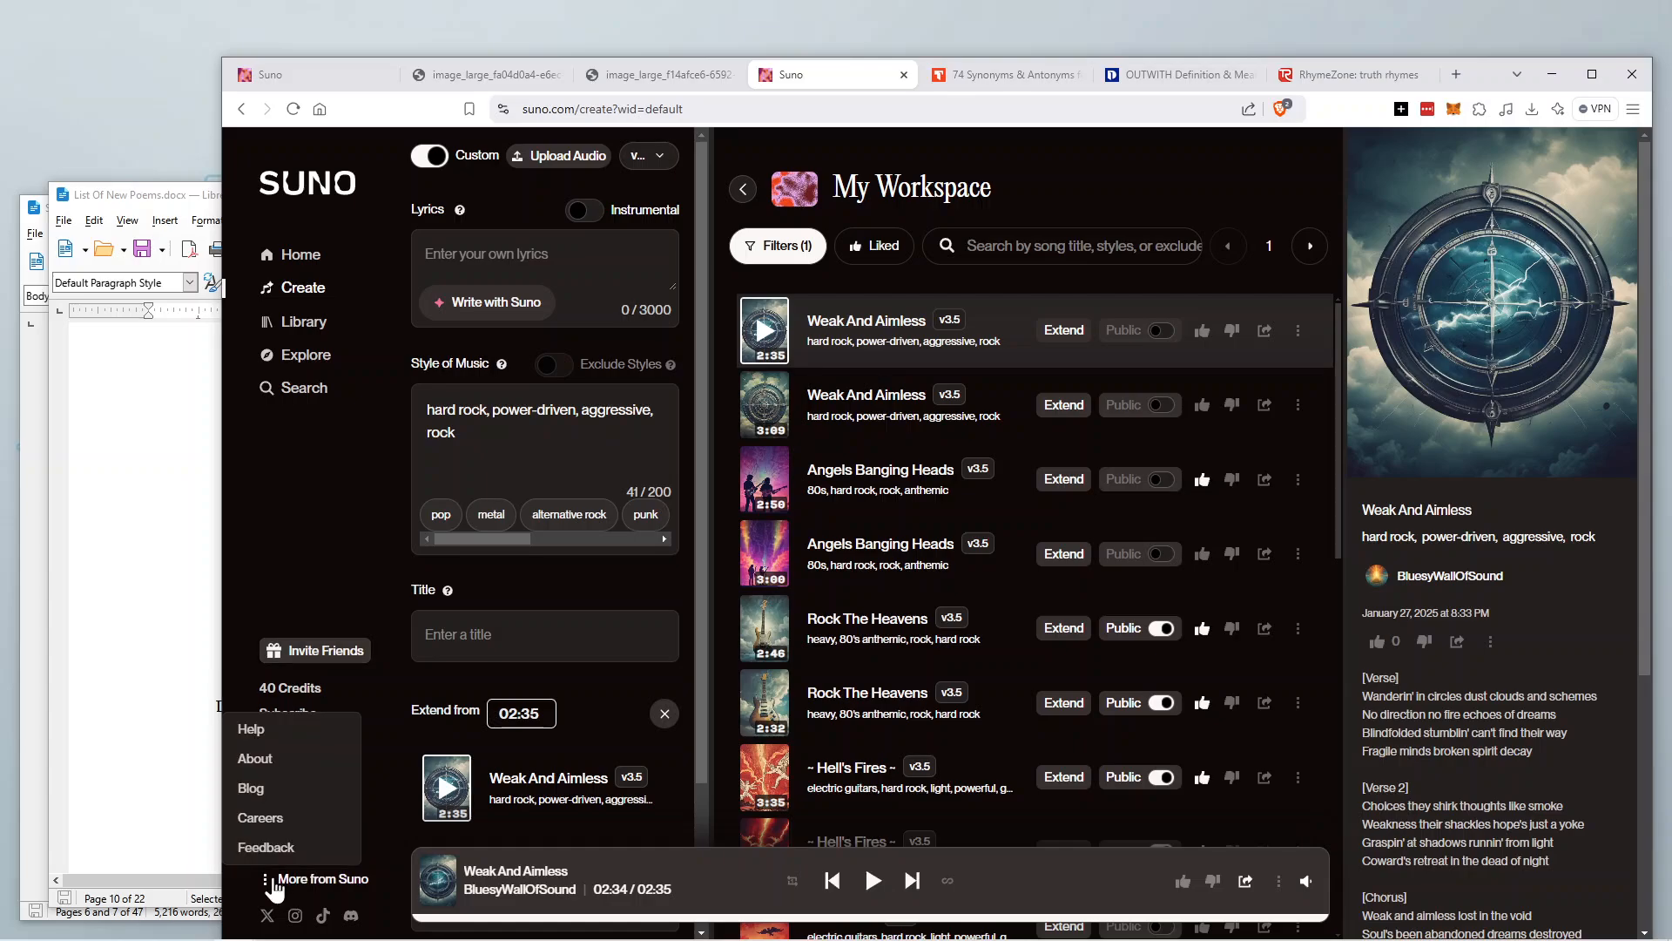
pyautogui.click(447, 649)
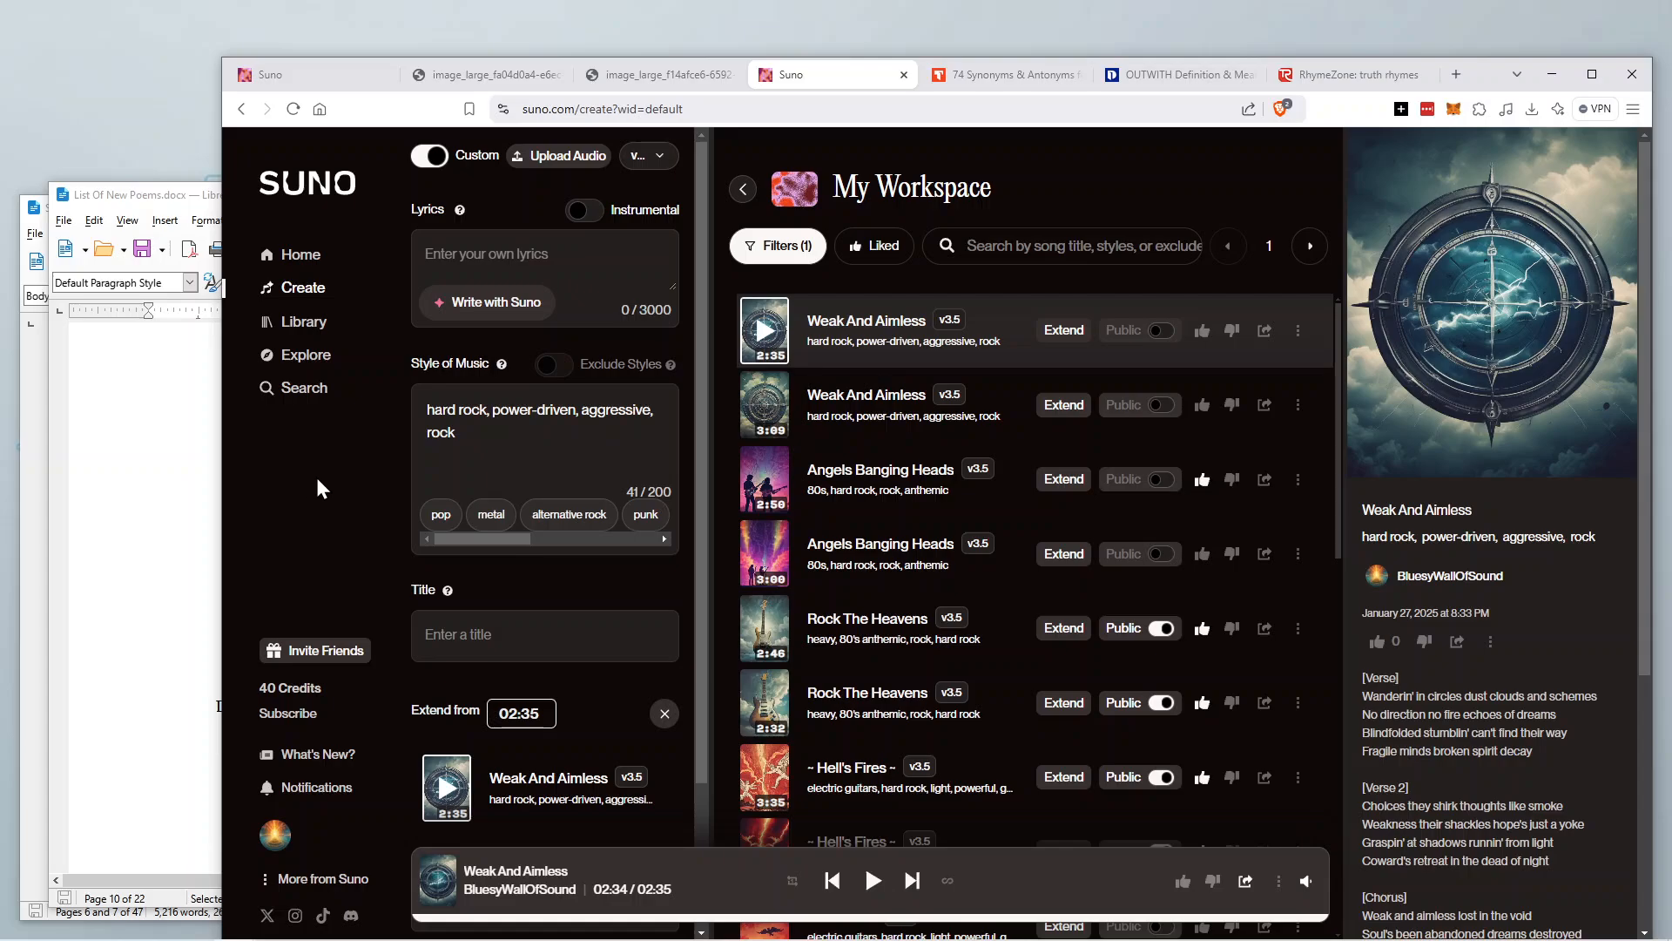
pyautogui.click(669, 159)
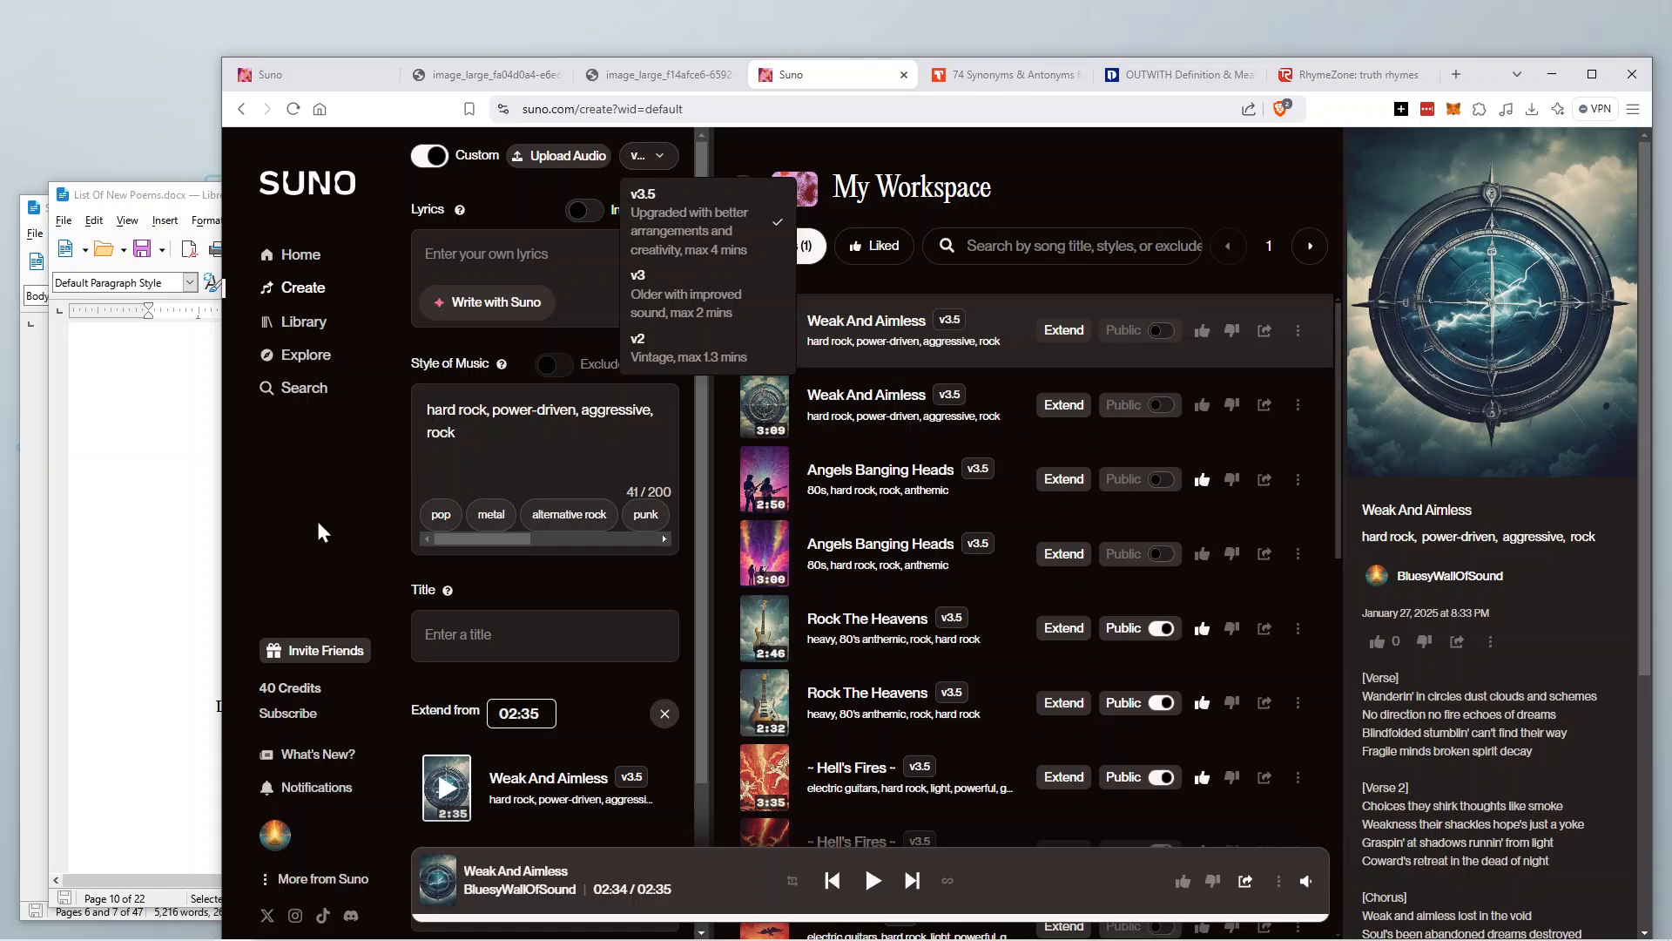
pyautogui.click(420, 484)
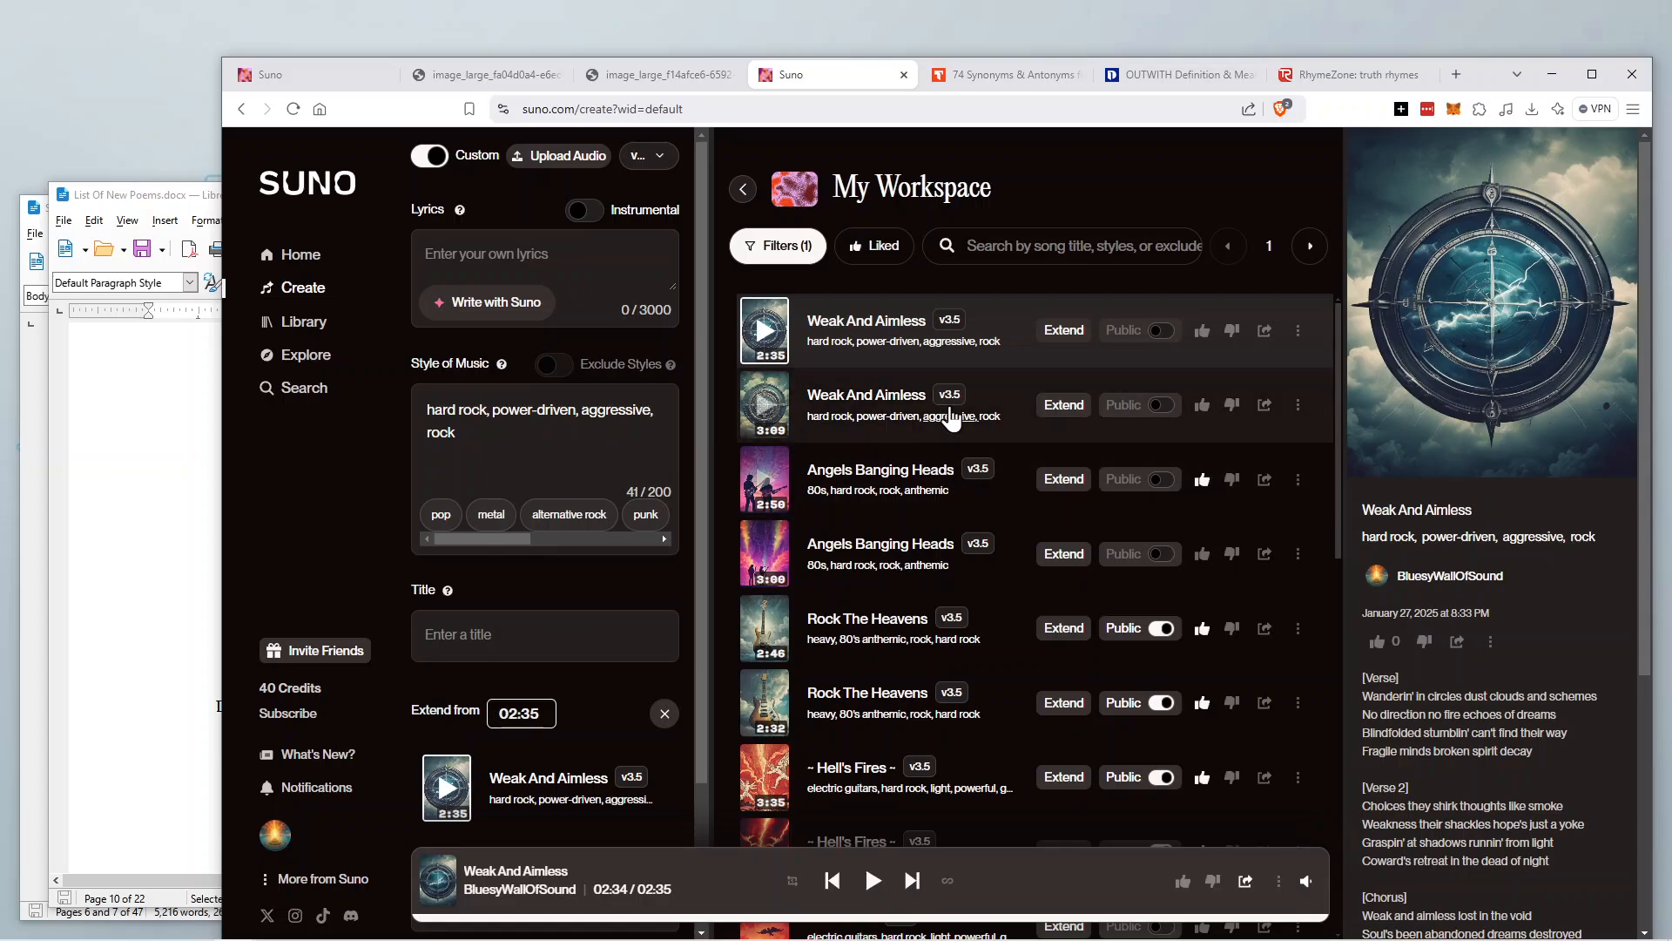
# Go to the Suno home page, dismiss the song details, and view the friend invitation offer before closing it.
pyautogui.click(284, 254)
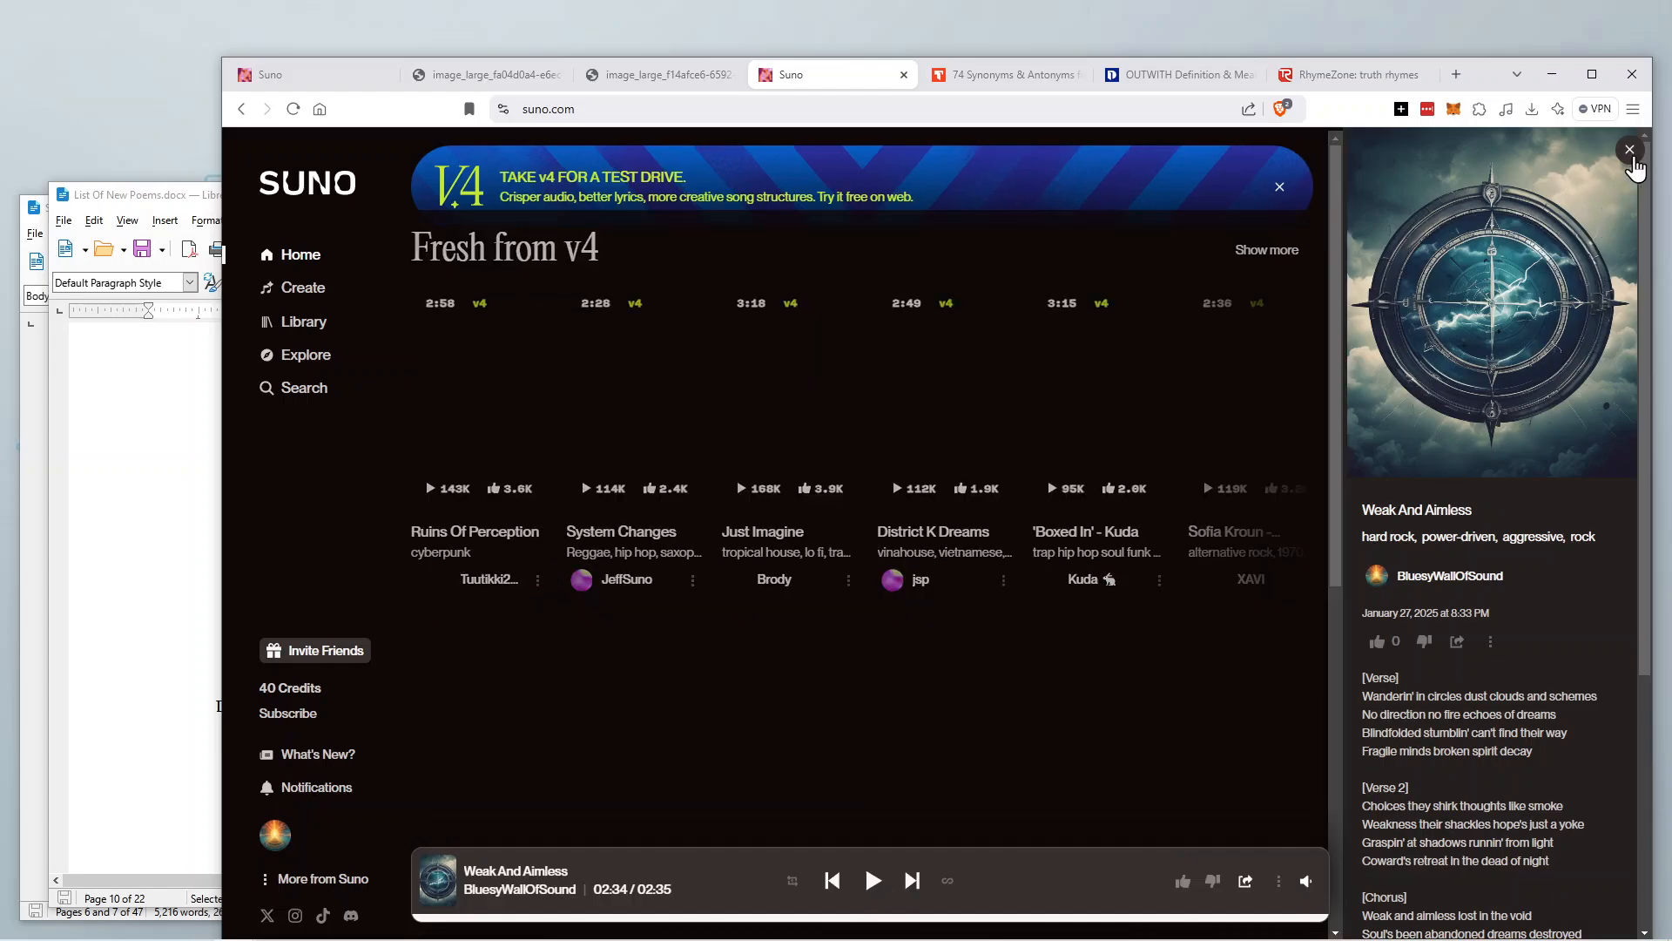
pyautogui.click(1629, 149)
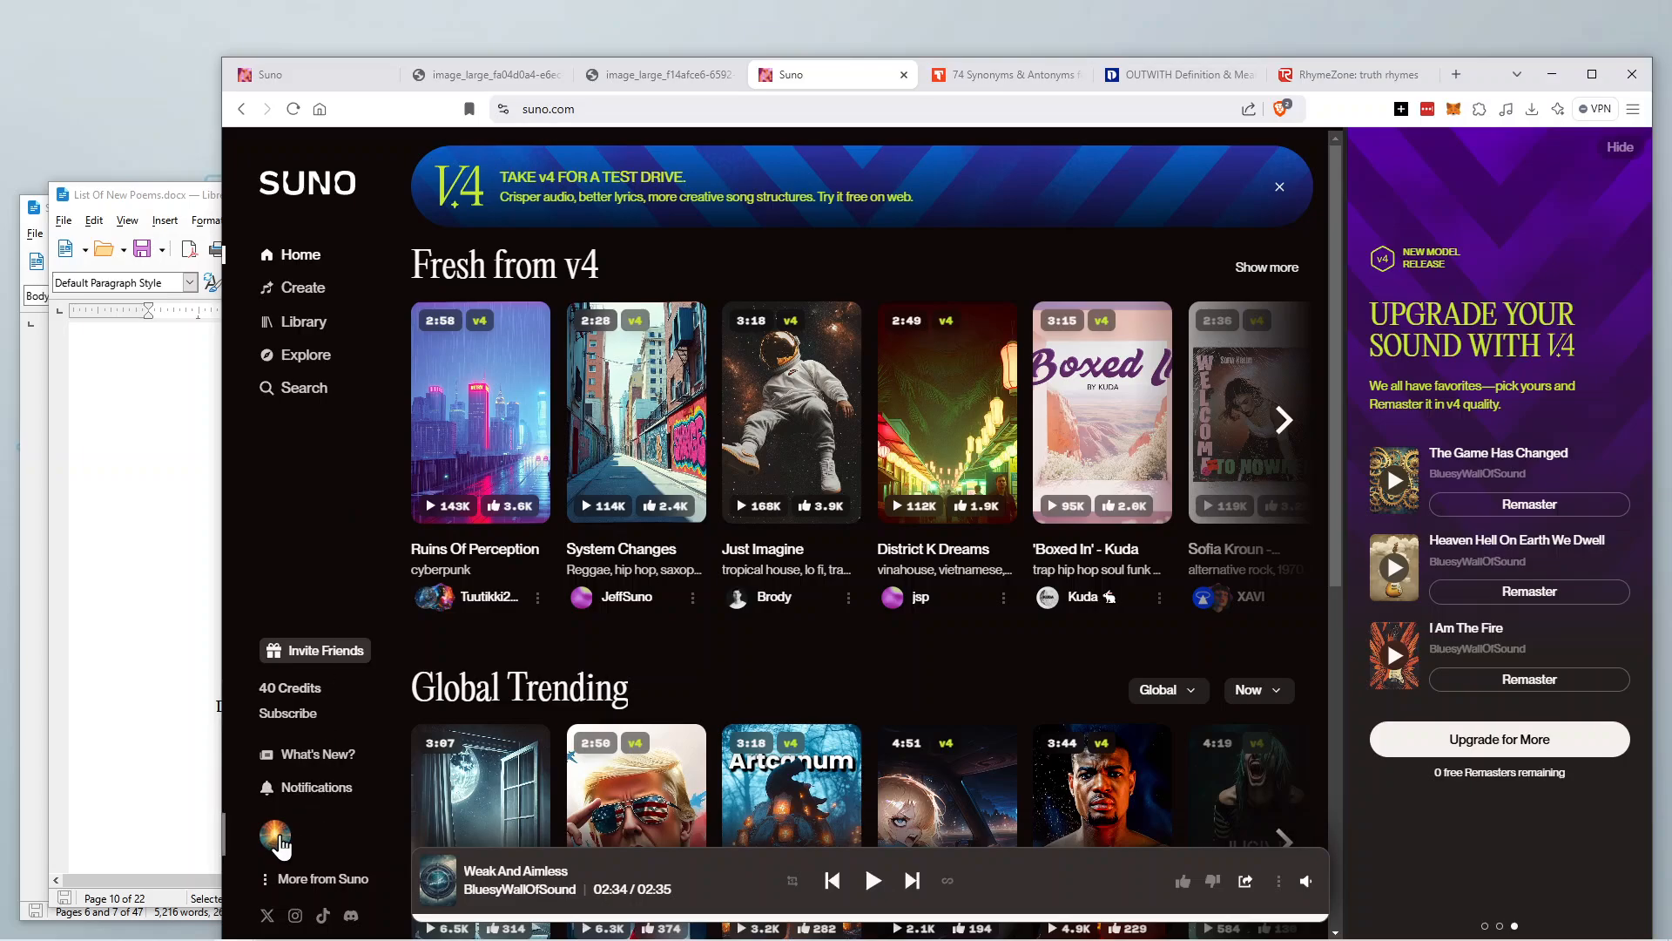
pyautogui.click(315, 647)
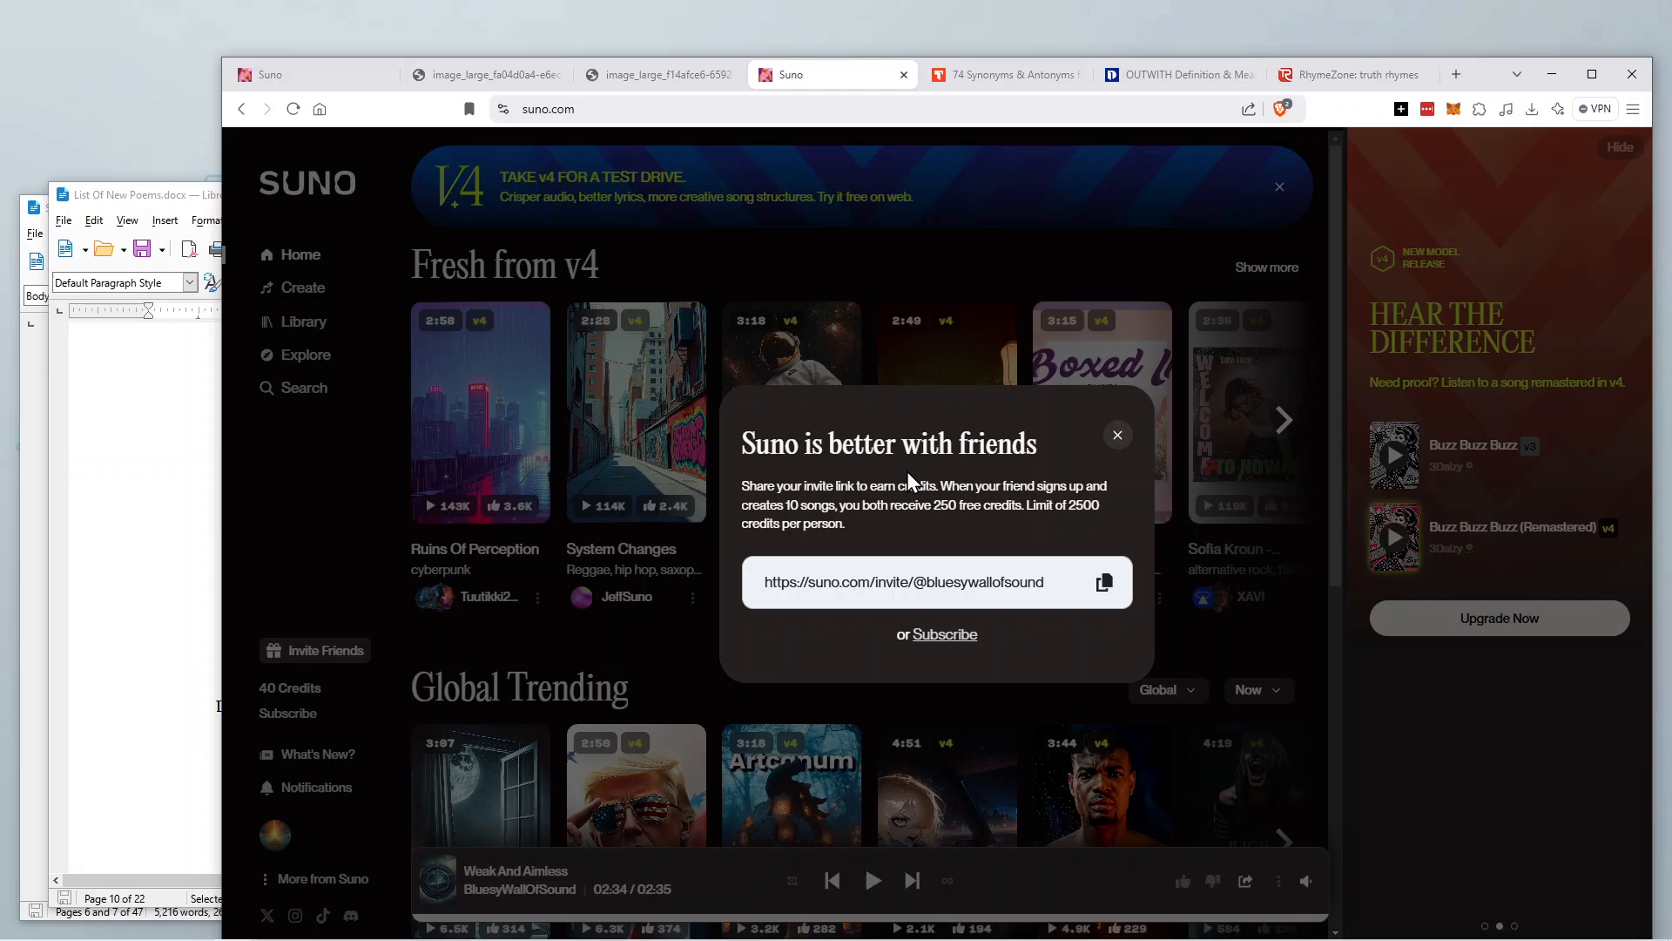
pyautogui.click(1117, 435)
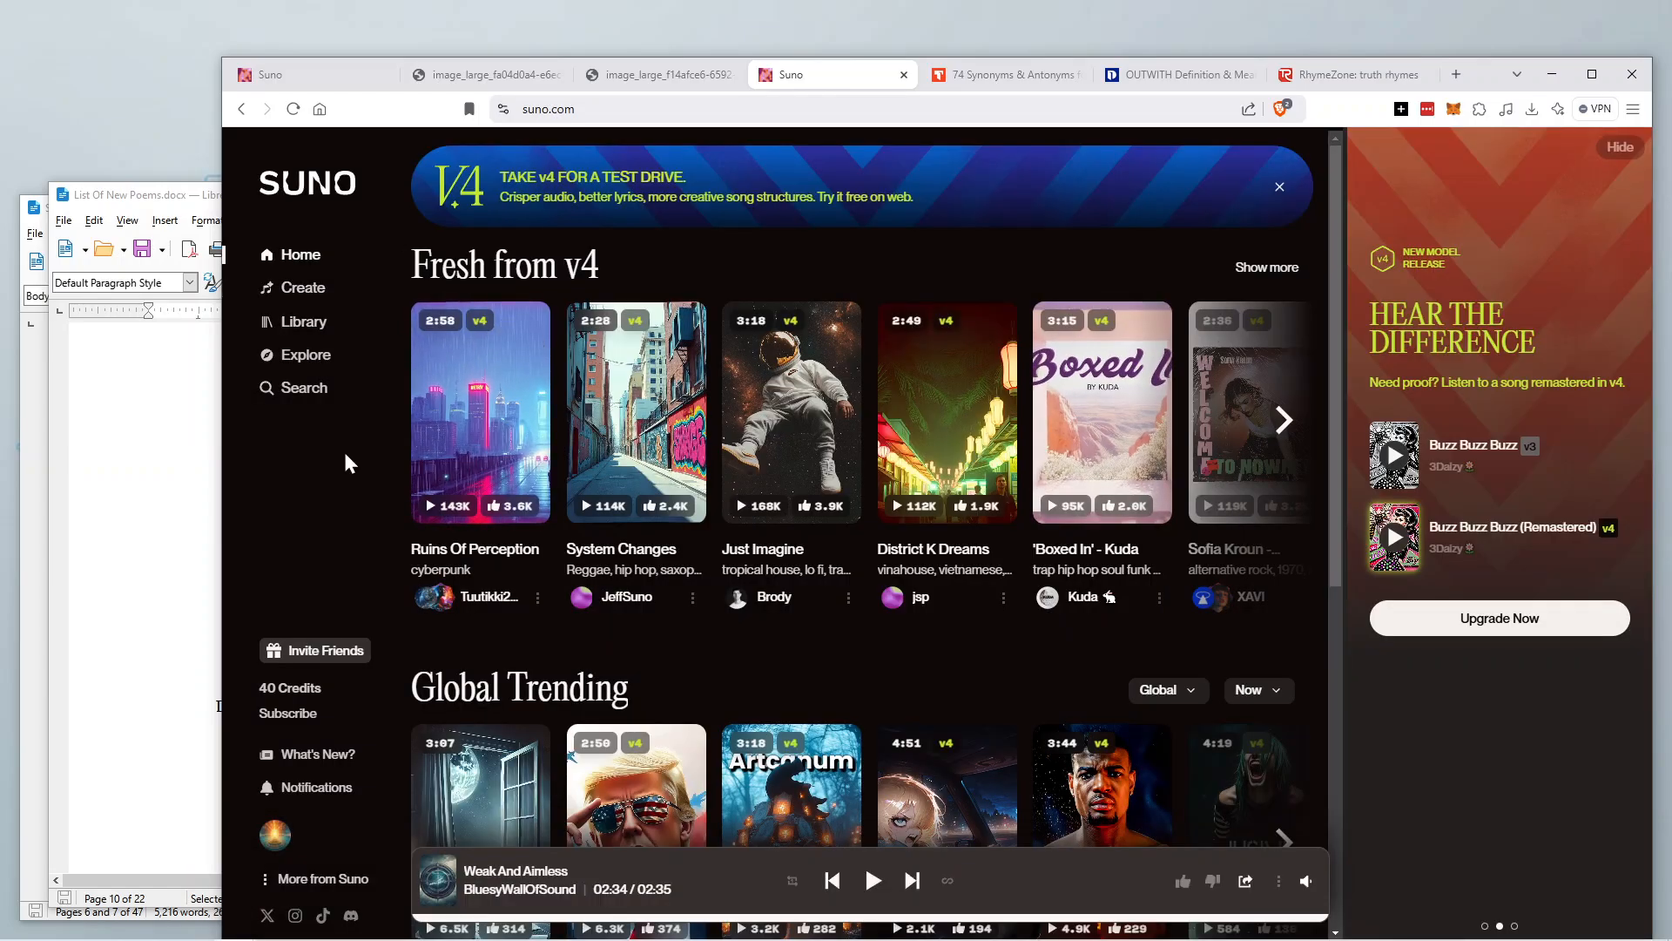
# Return through the library to the song creation form and recheck the list of selectable model versions.
pyautogui.click(303, 323)
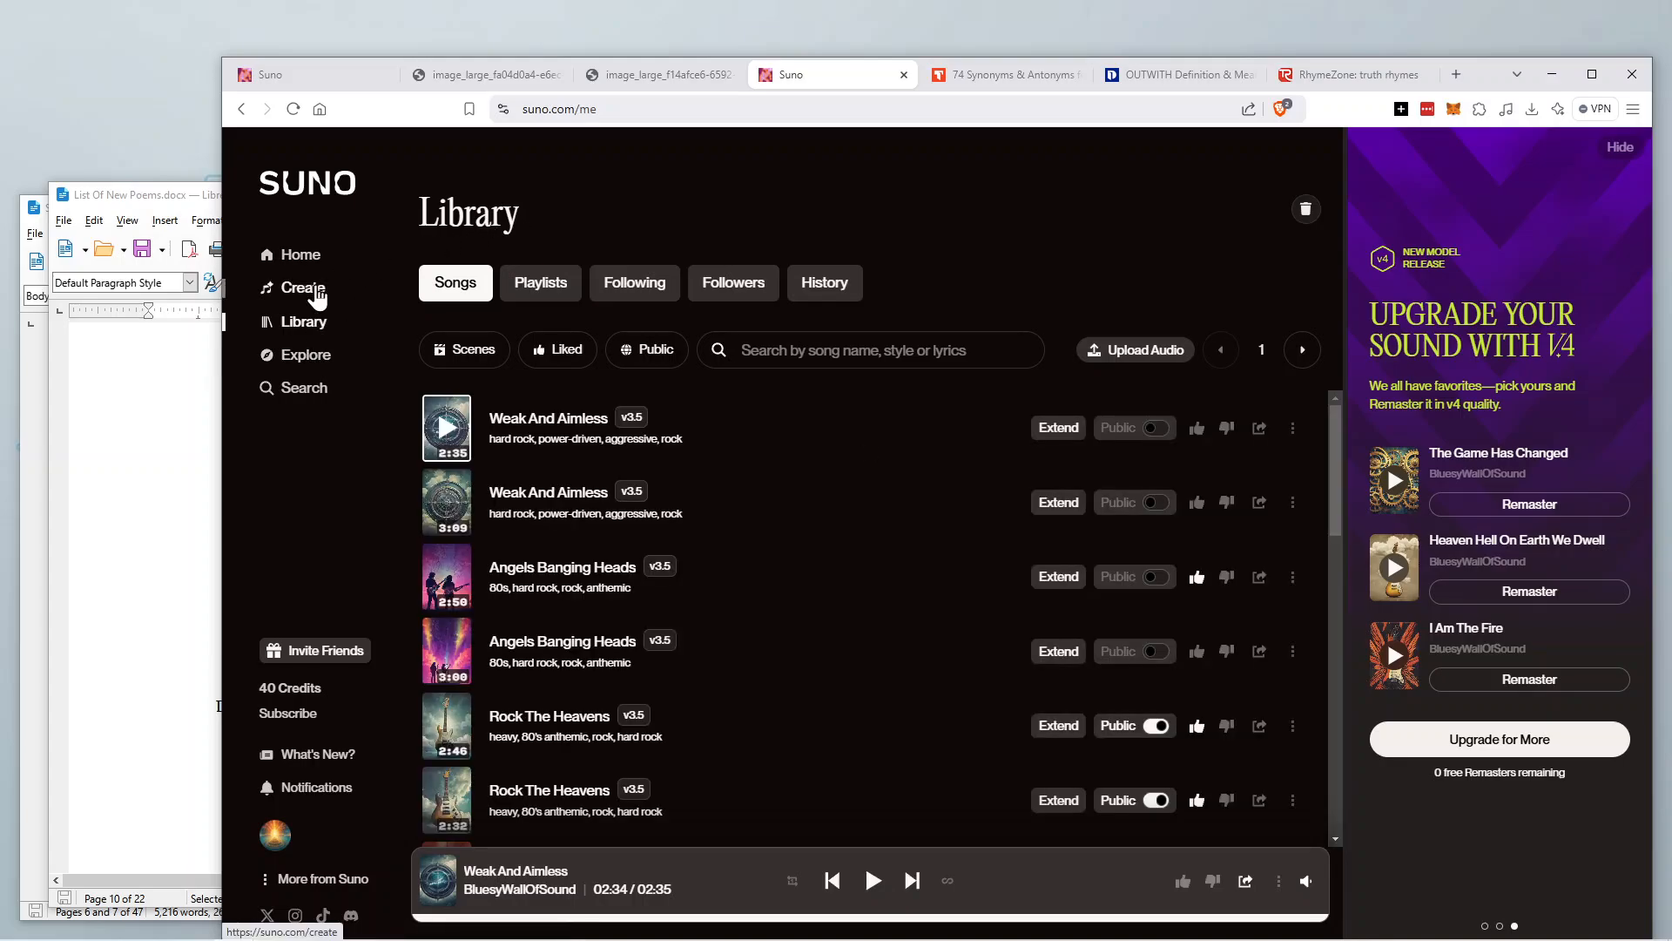
pyautogui.click(318, 296)
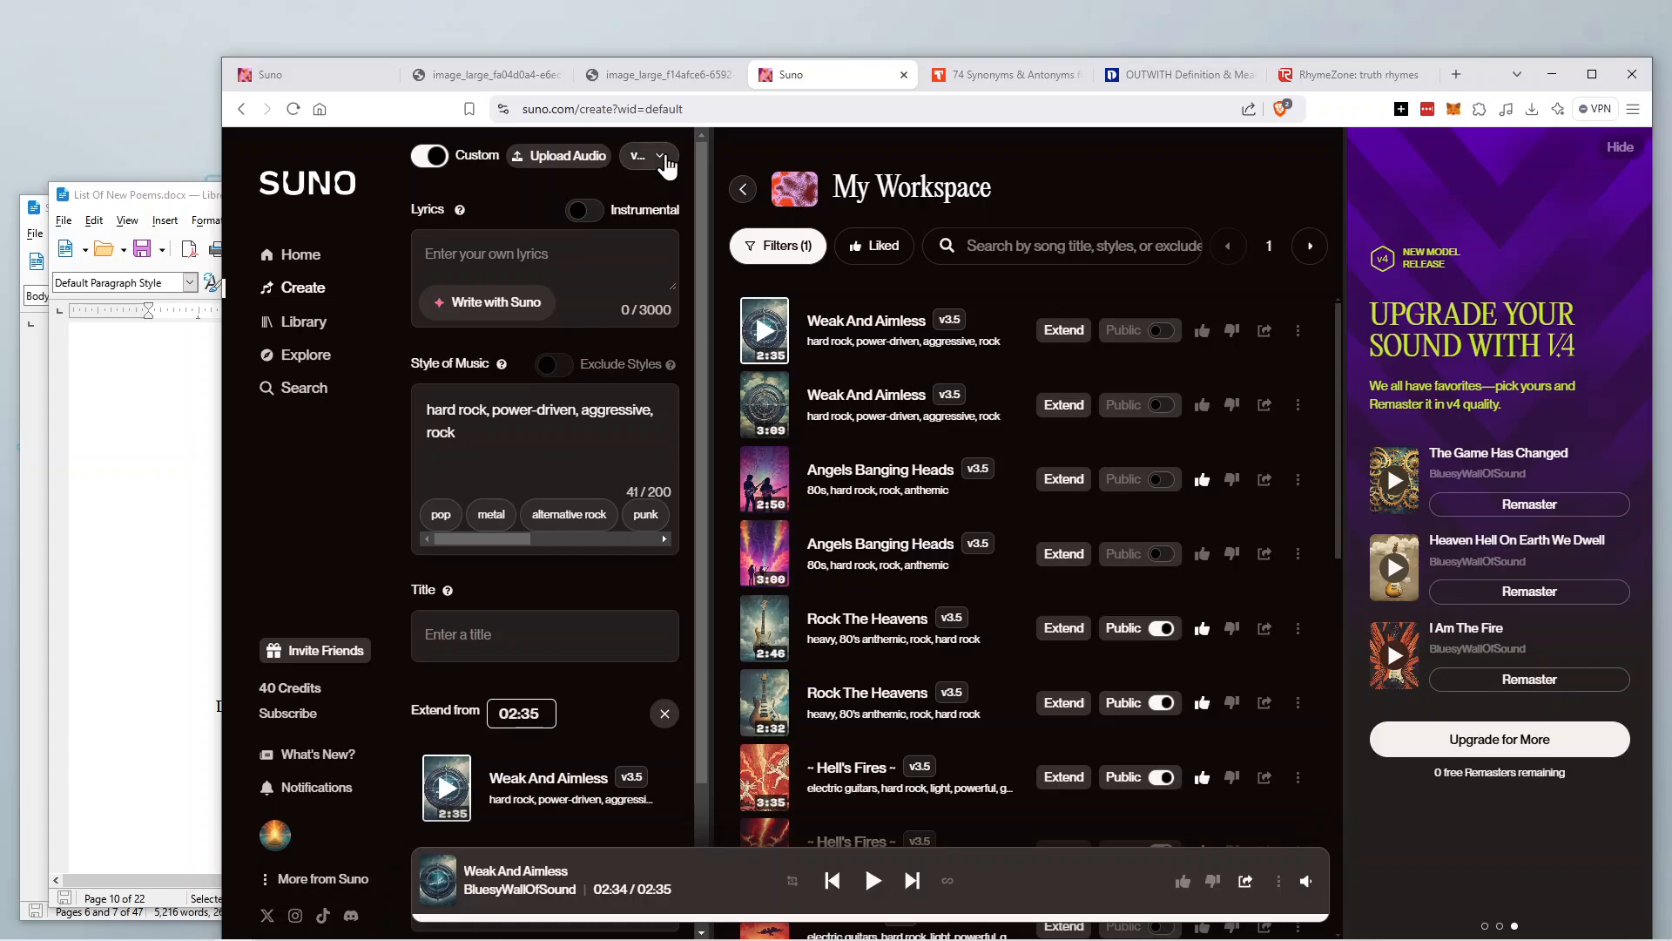
pyautogui.click(664, 158)
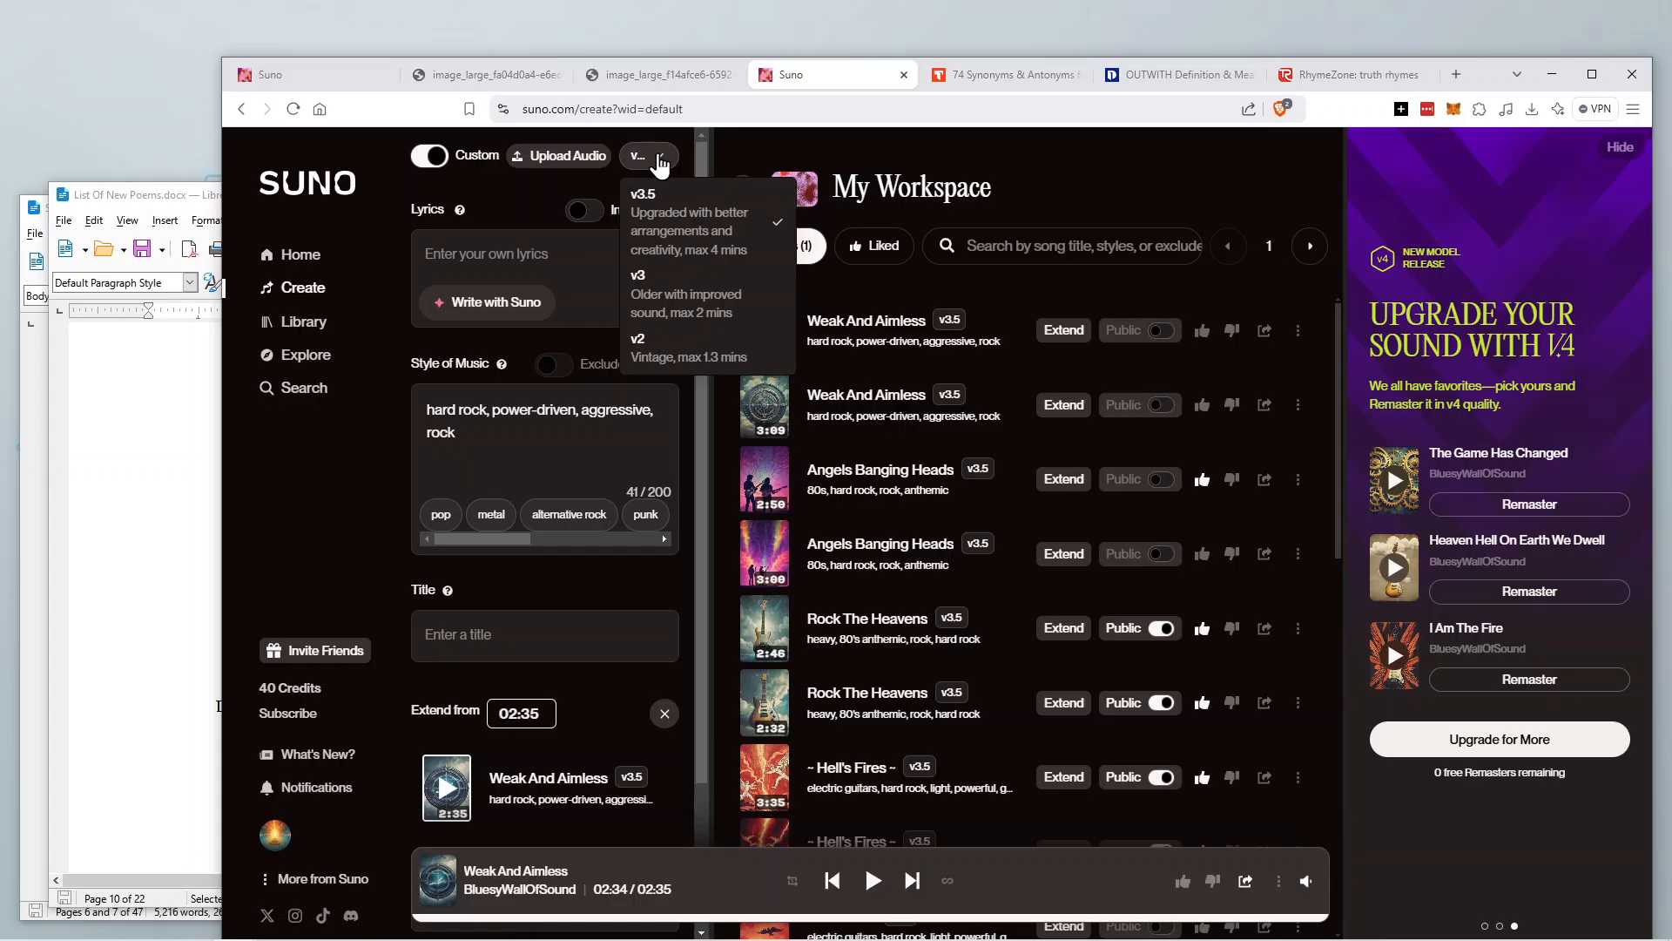
pyautogui.click(660, 159)
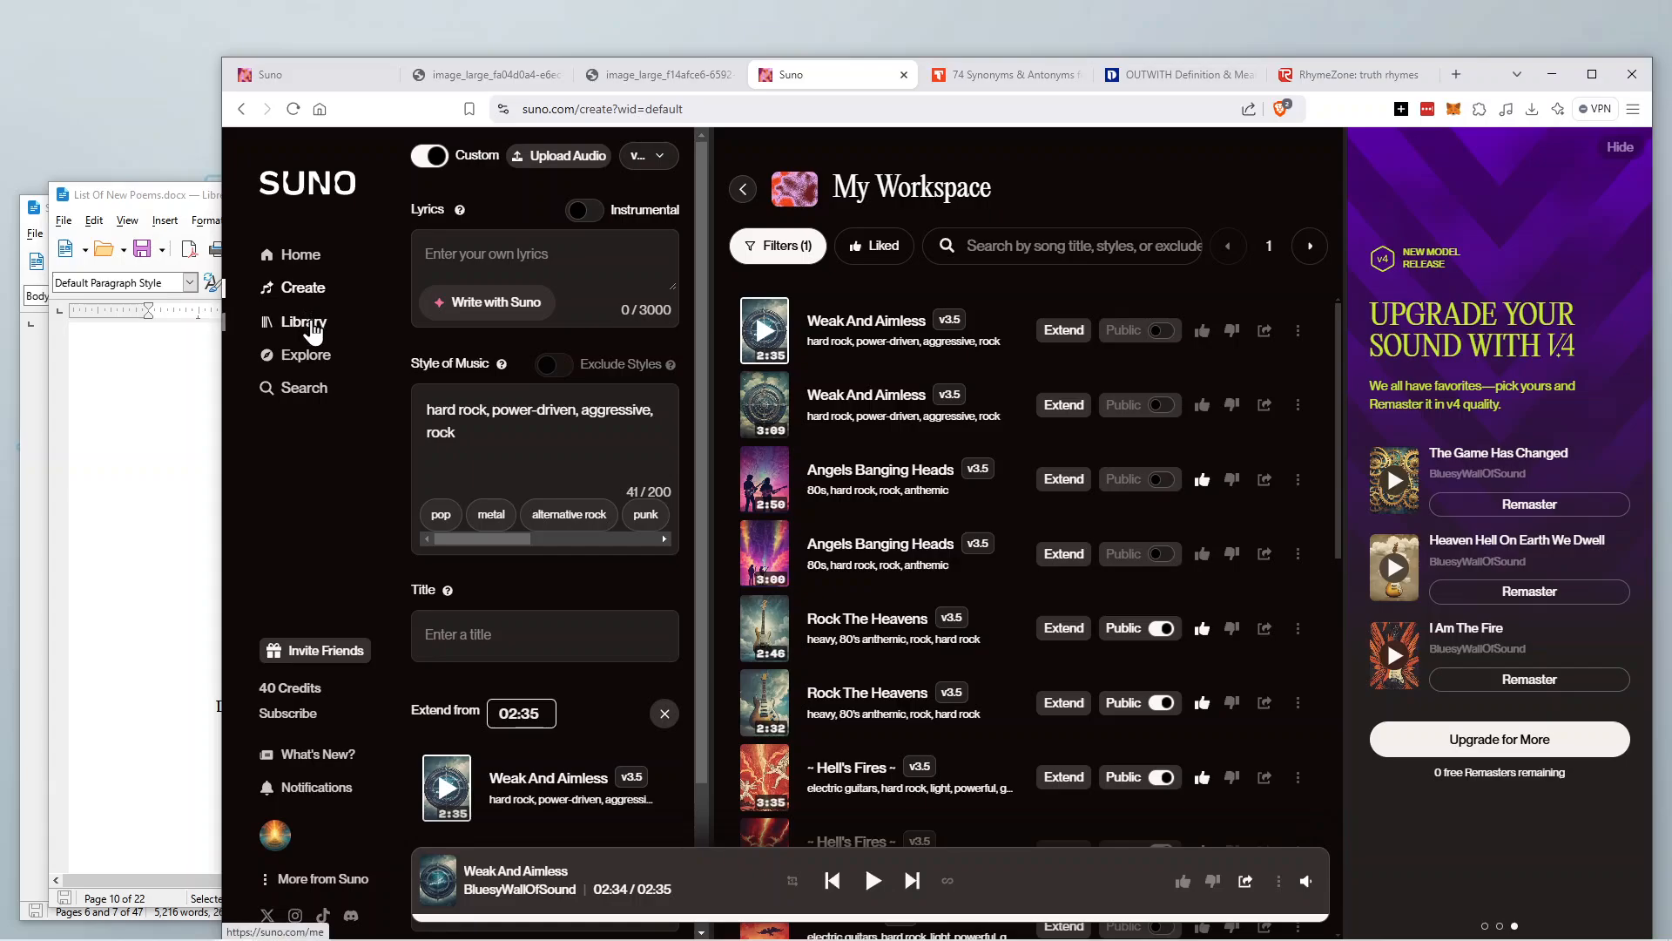
# Display the account's followers in the library.
pyautogui.click(313, 329)
pyautogui.click(281, 838)
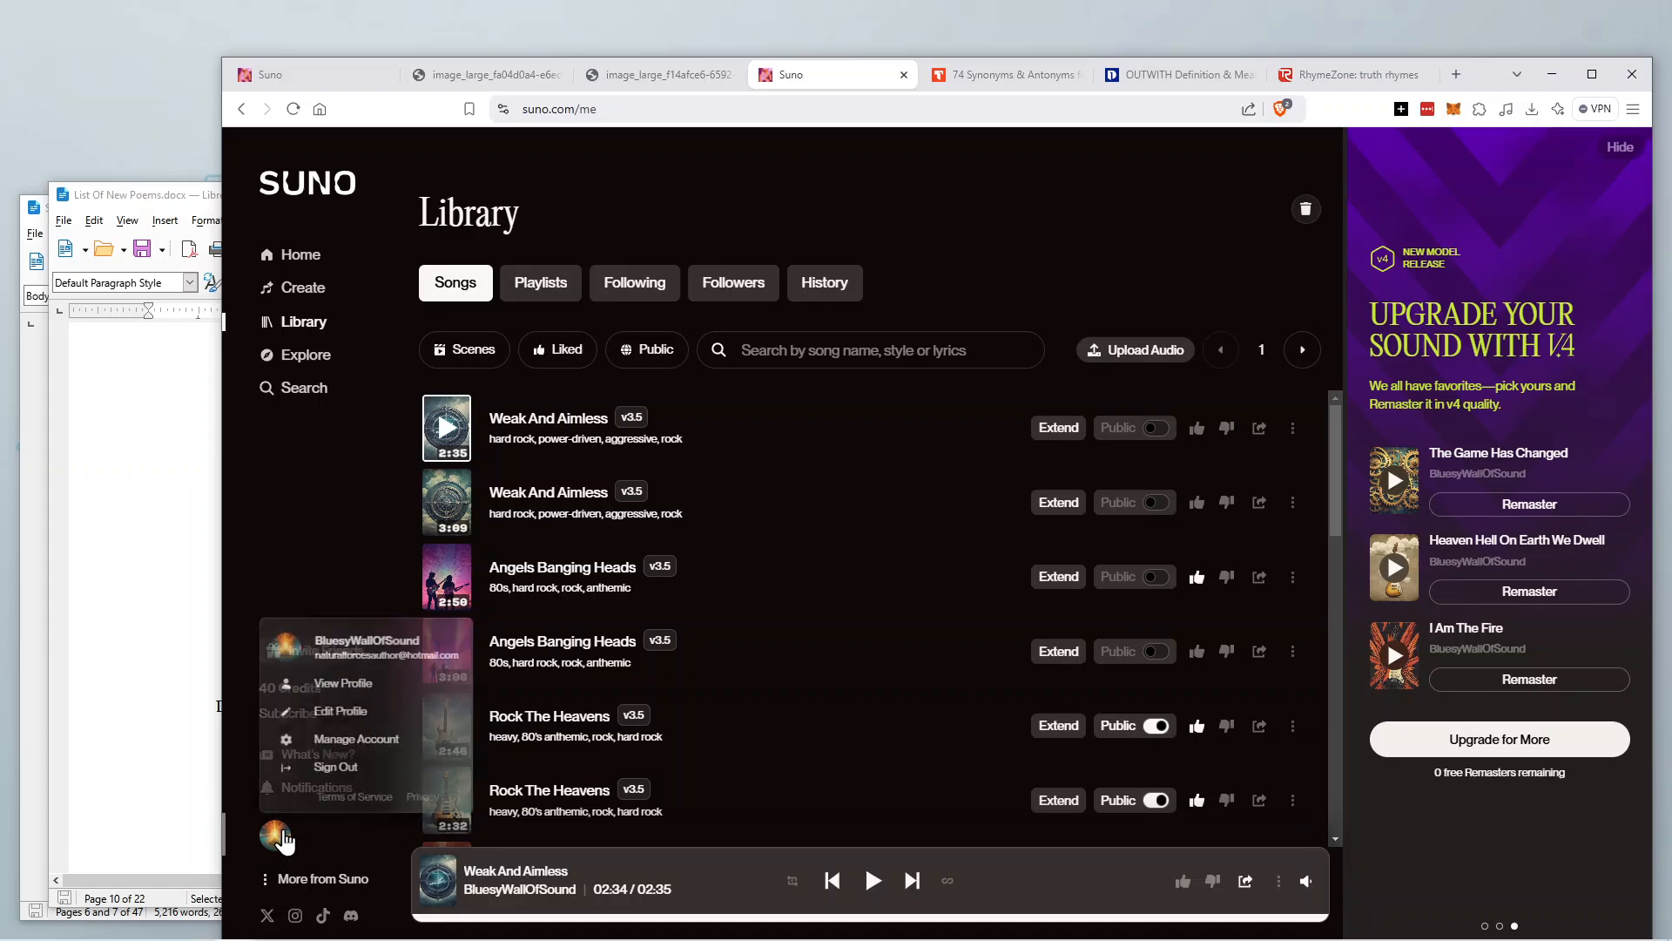
pyautogui.click(733, 286)
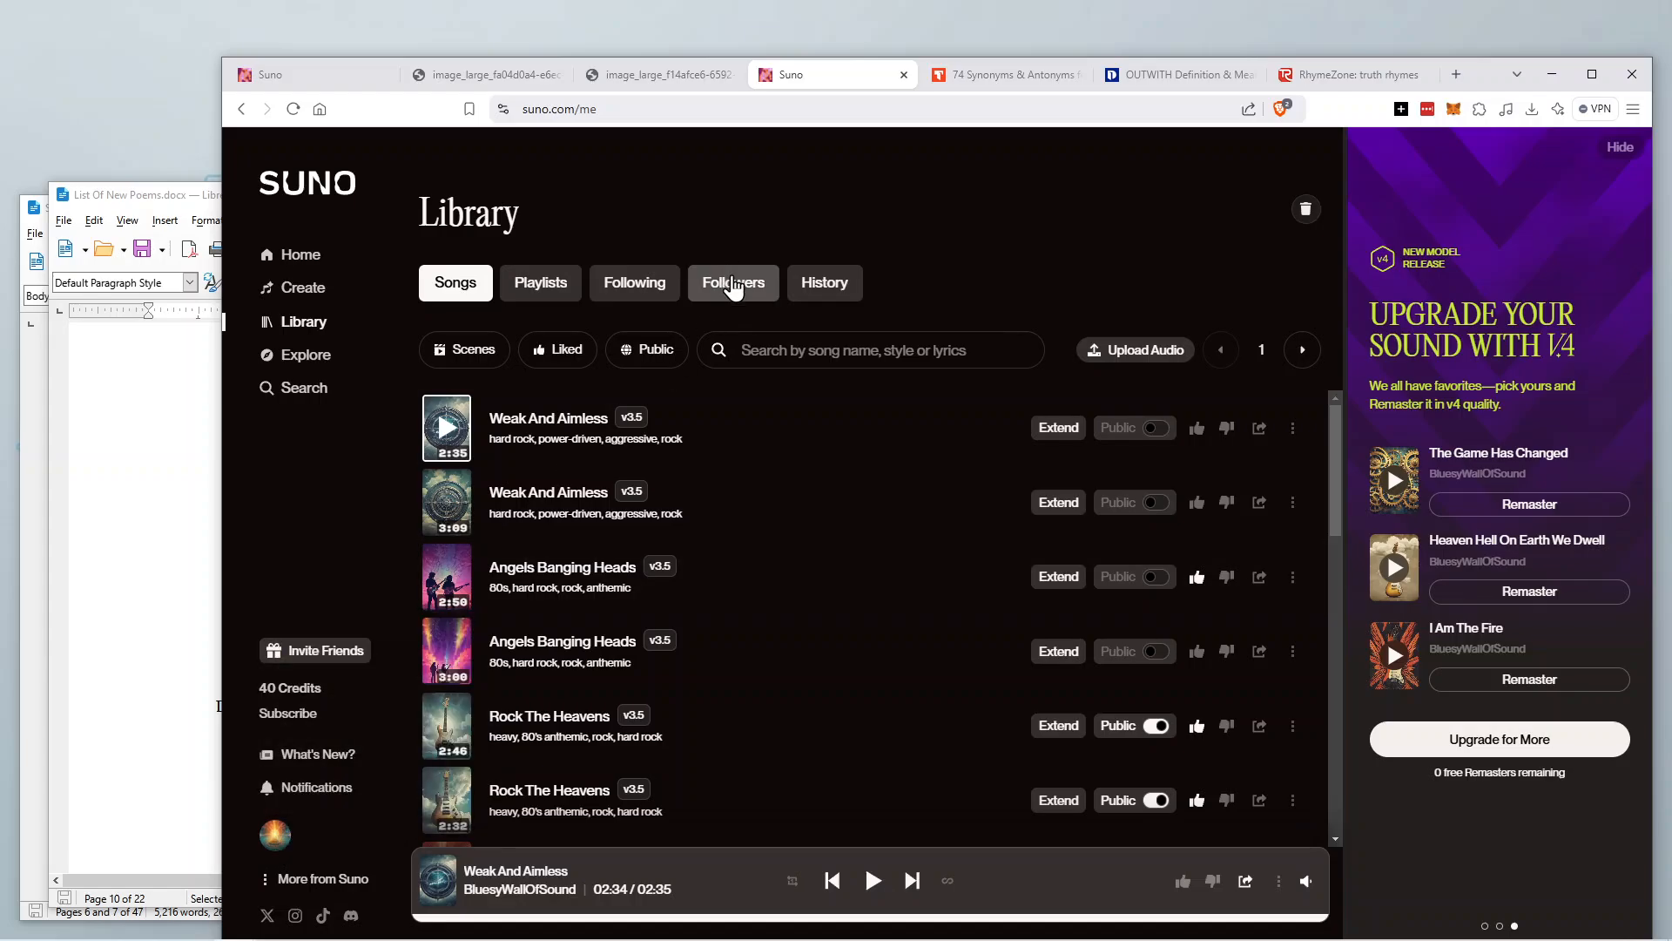
pyautogui.click(733, 286)
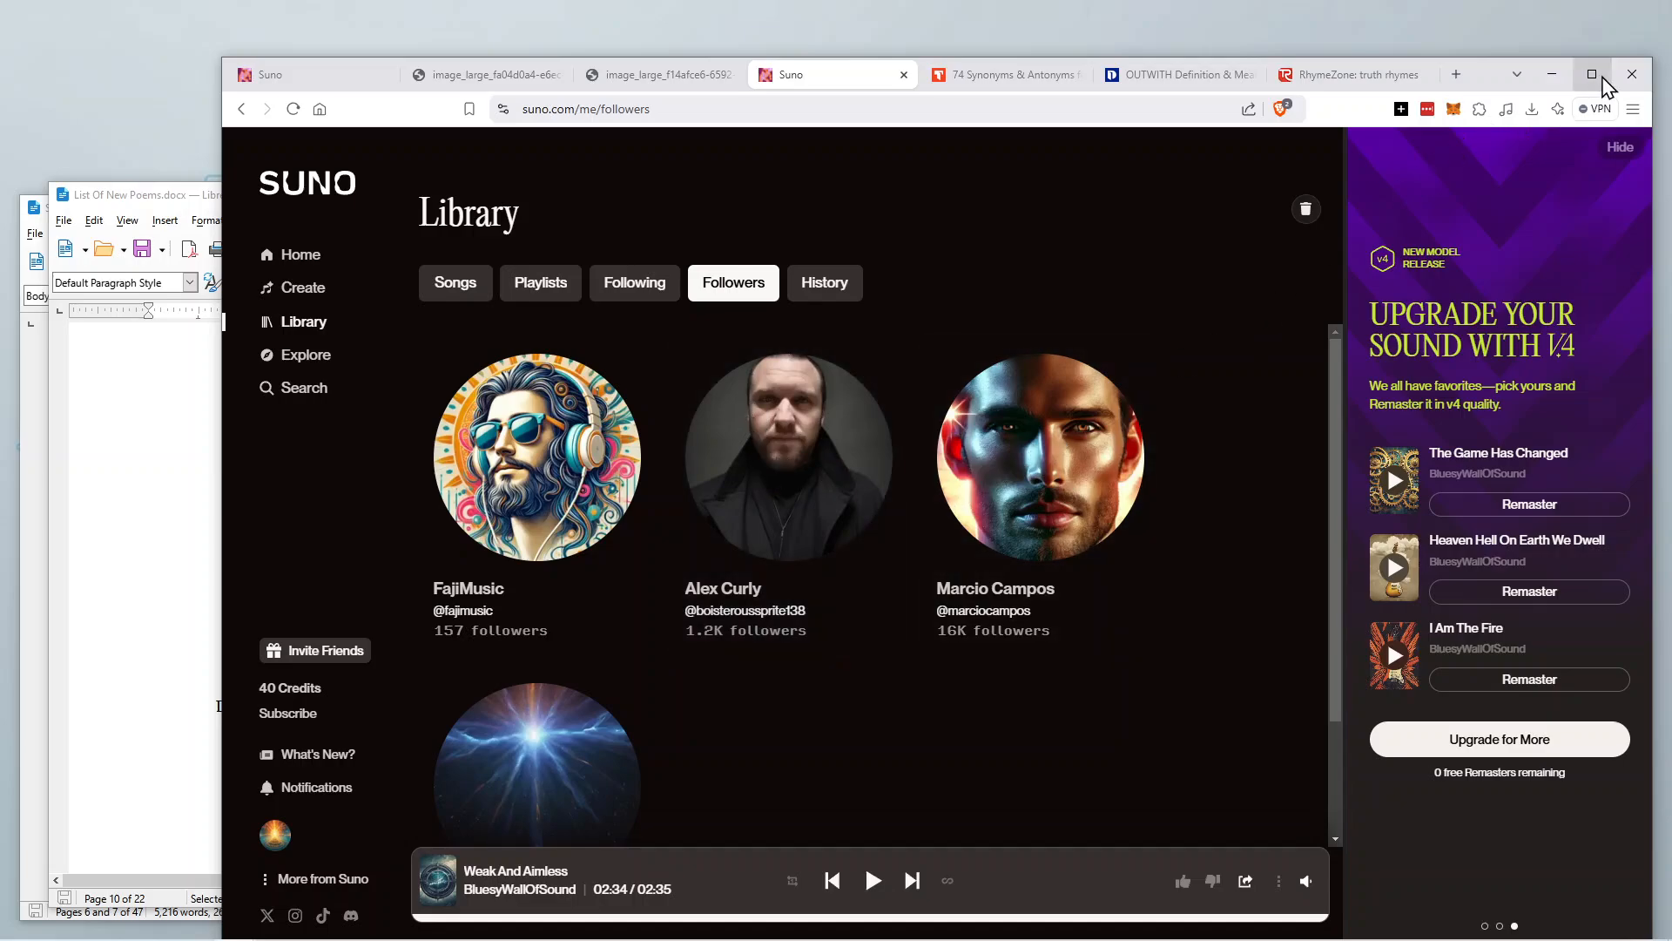
# Maximize the browser window, open the profile of the follower with 16K followers, and browse through the songs published there.
pyautogui.click(1592, 74)
pyautogui.click(827, 410)
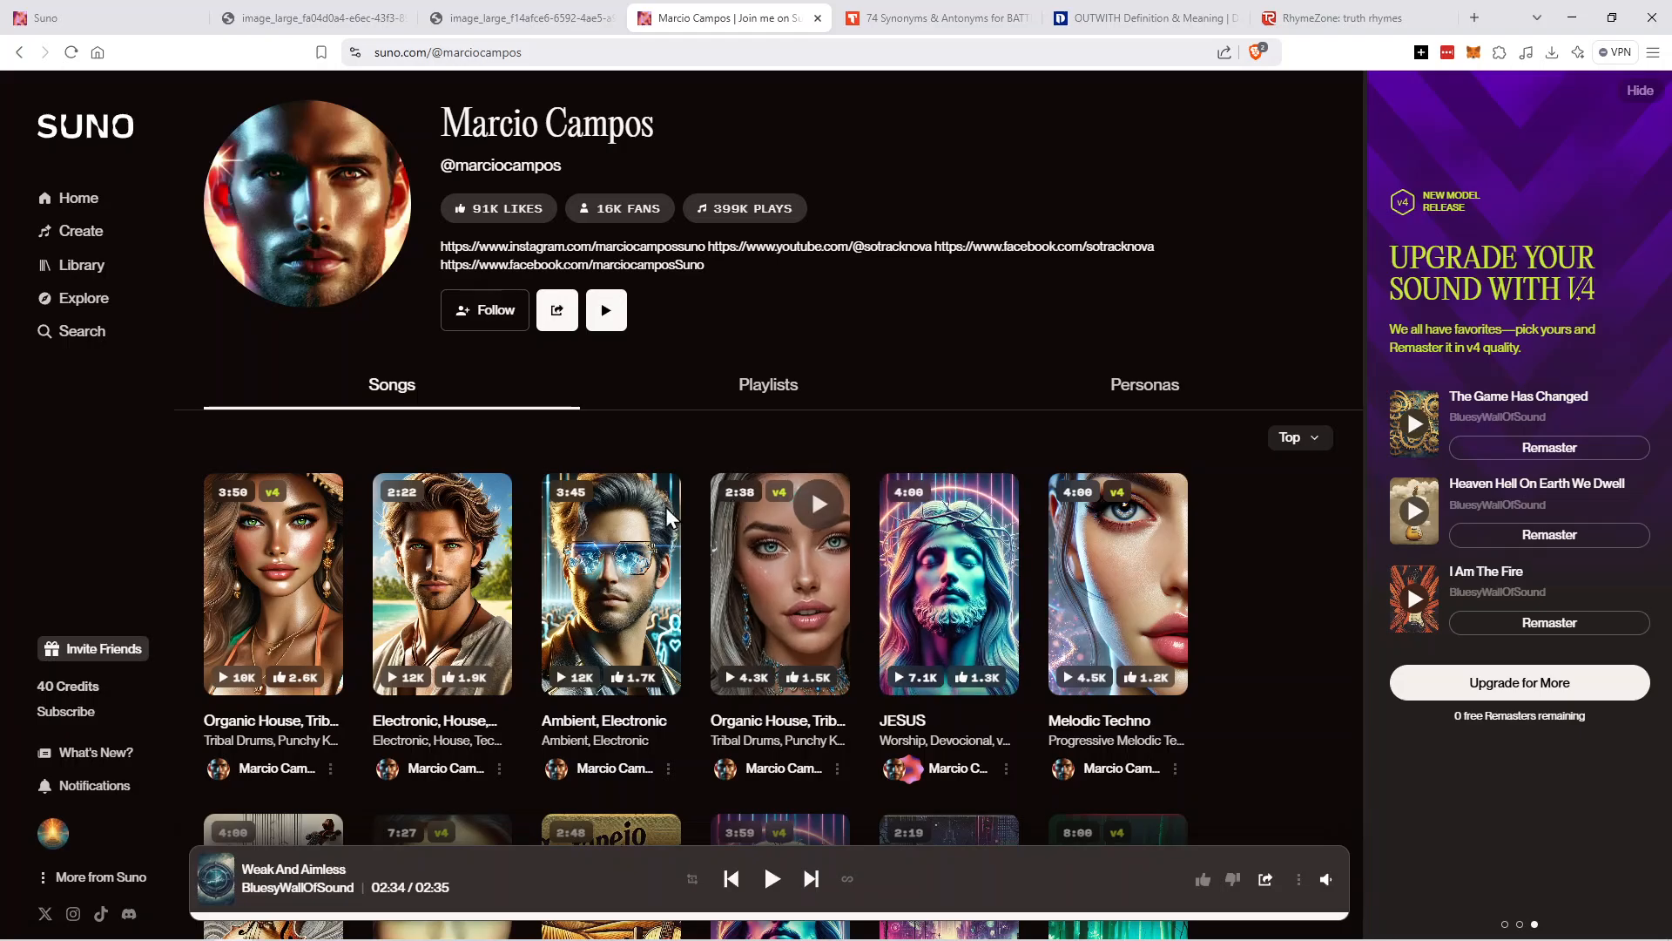
pyautogui.scroll(-6, 1252, 520)
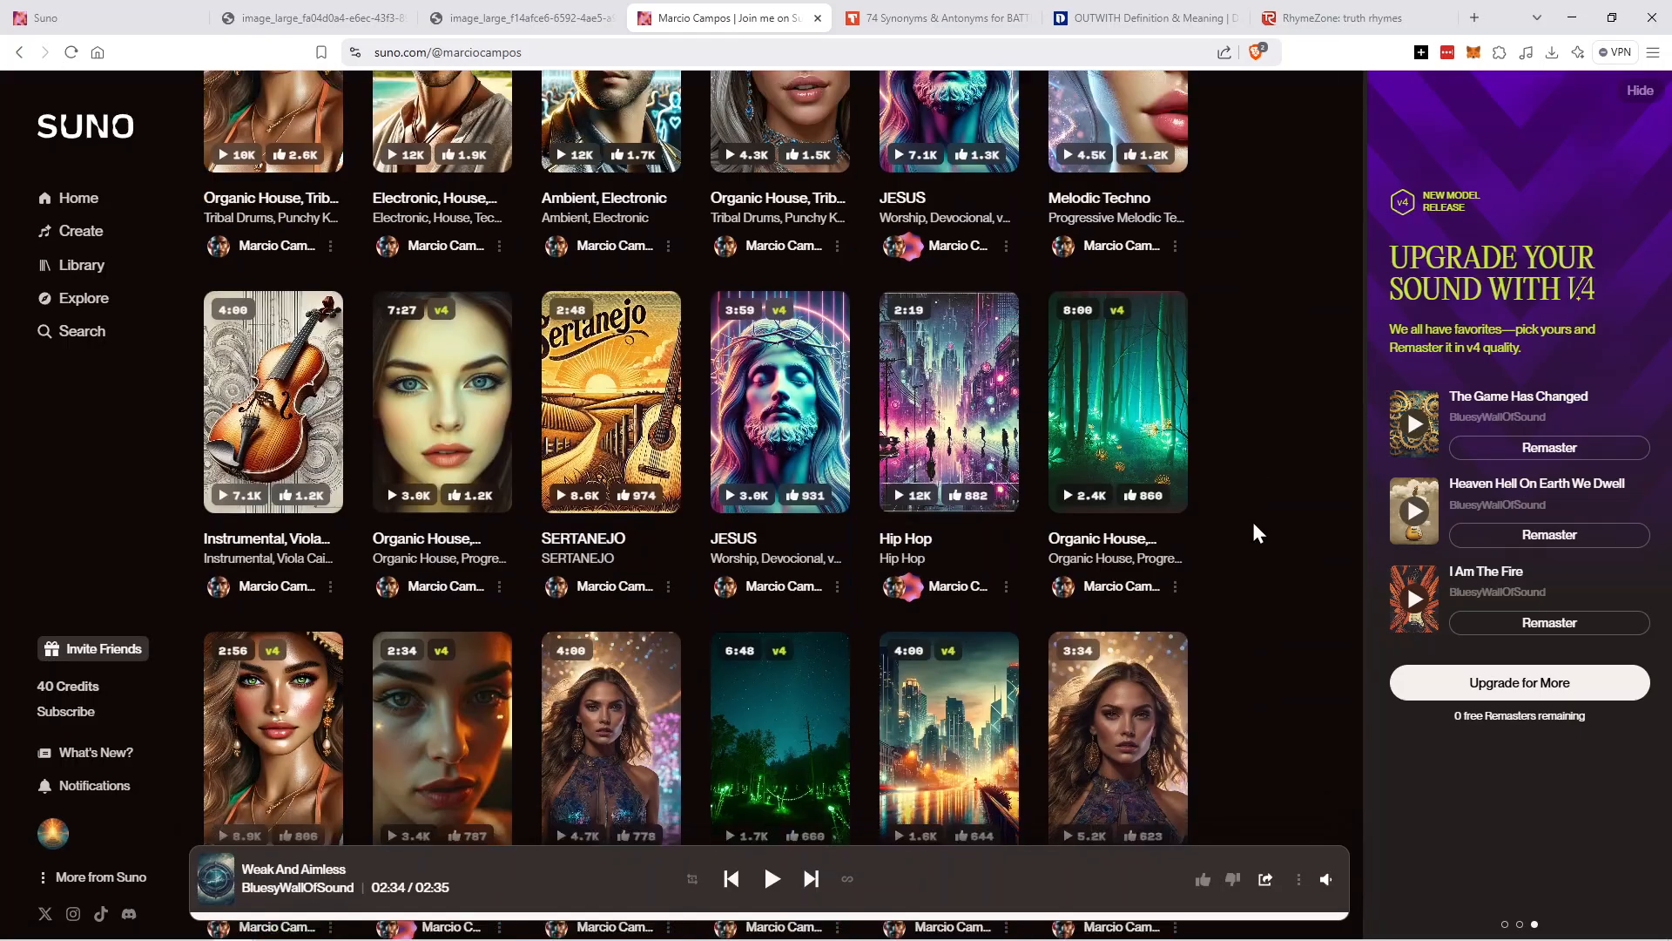
pyautogui.scroll(-1, 1254, 524)
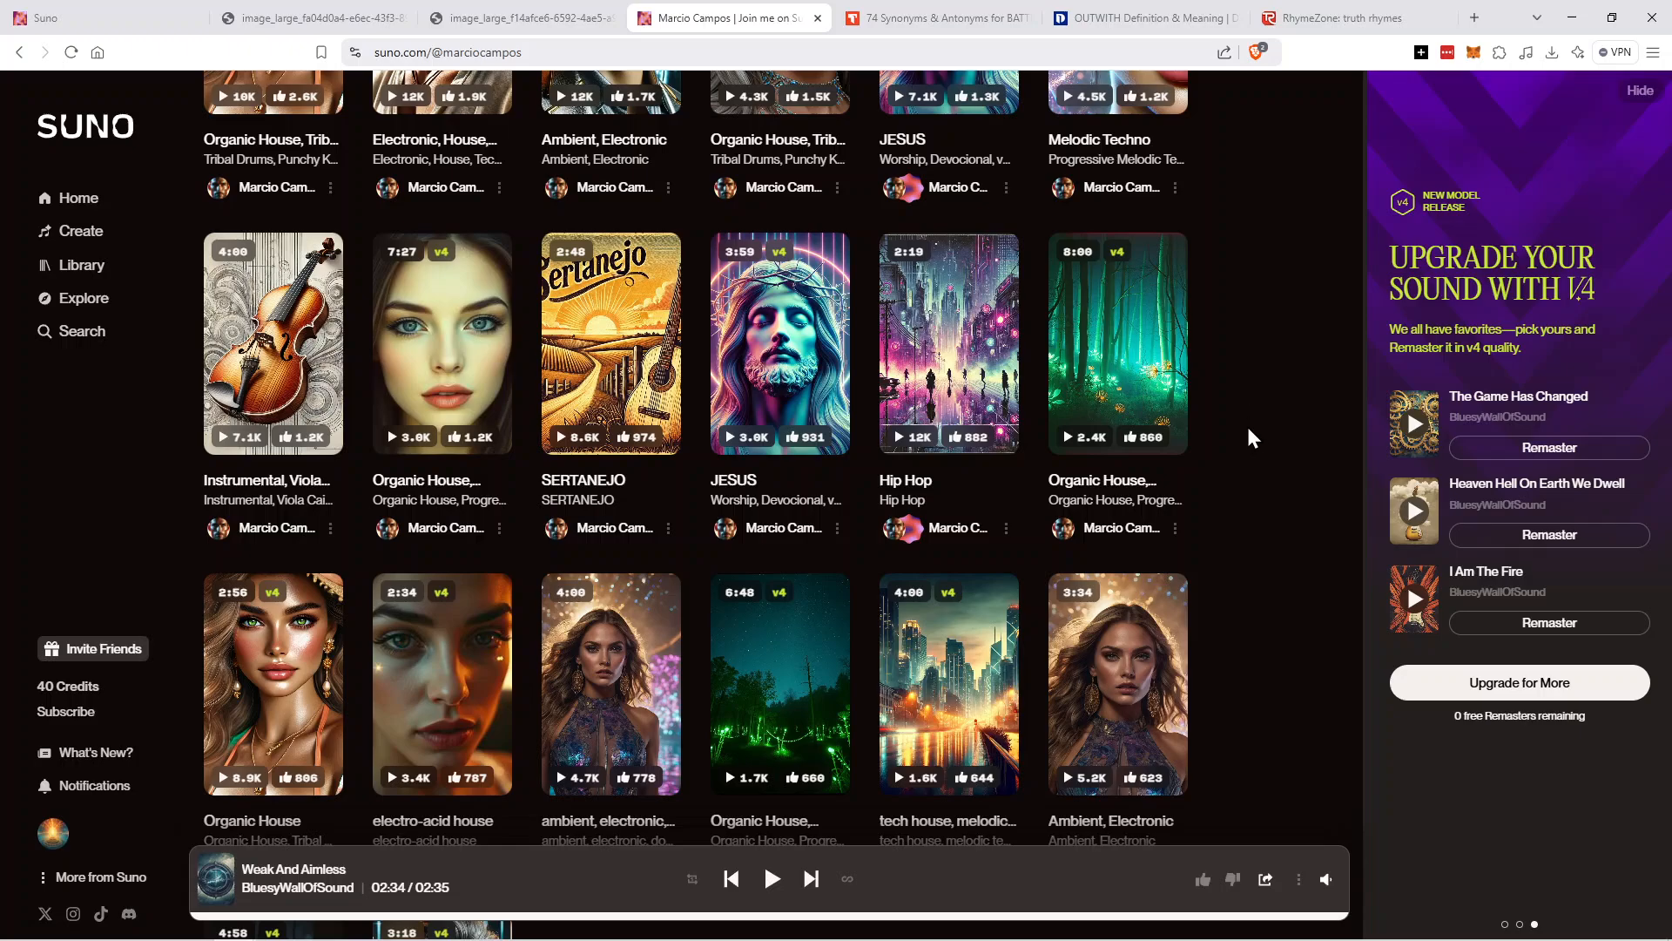
pyautogui.scroll(-4, 1239, 454)
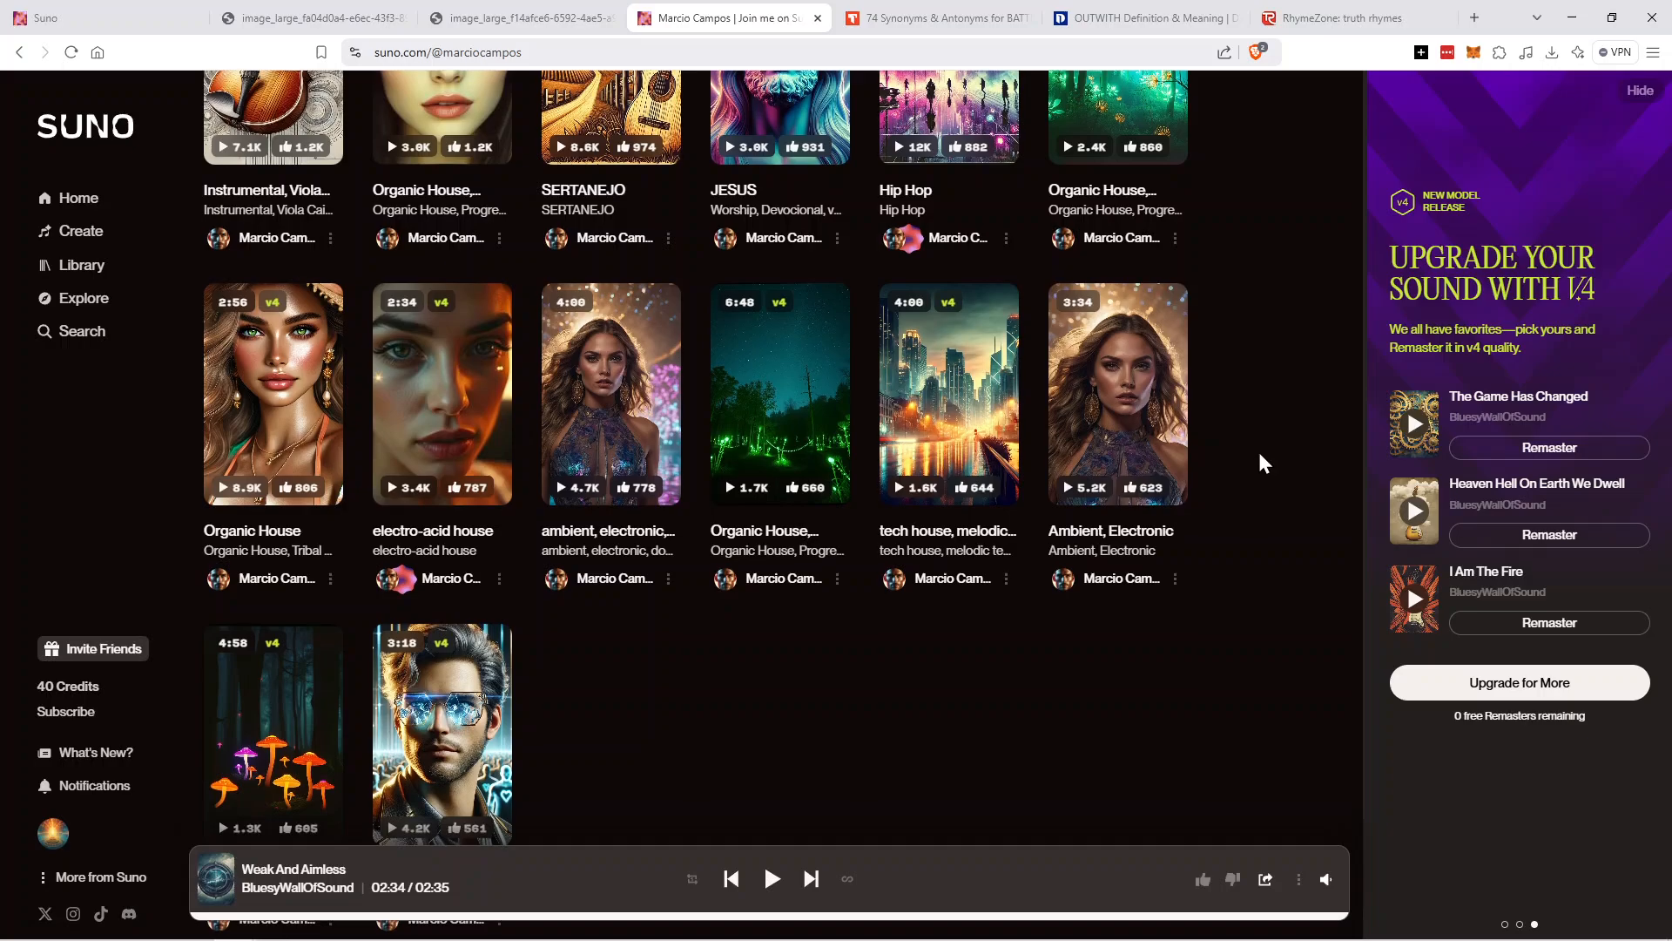
pyautogui.scroll(-3, 1254, 467)
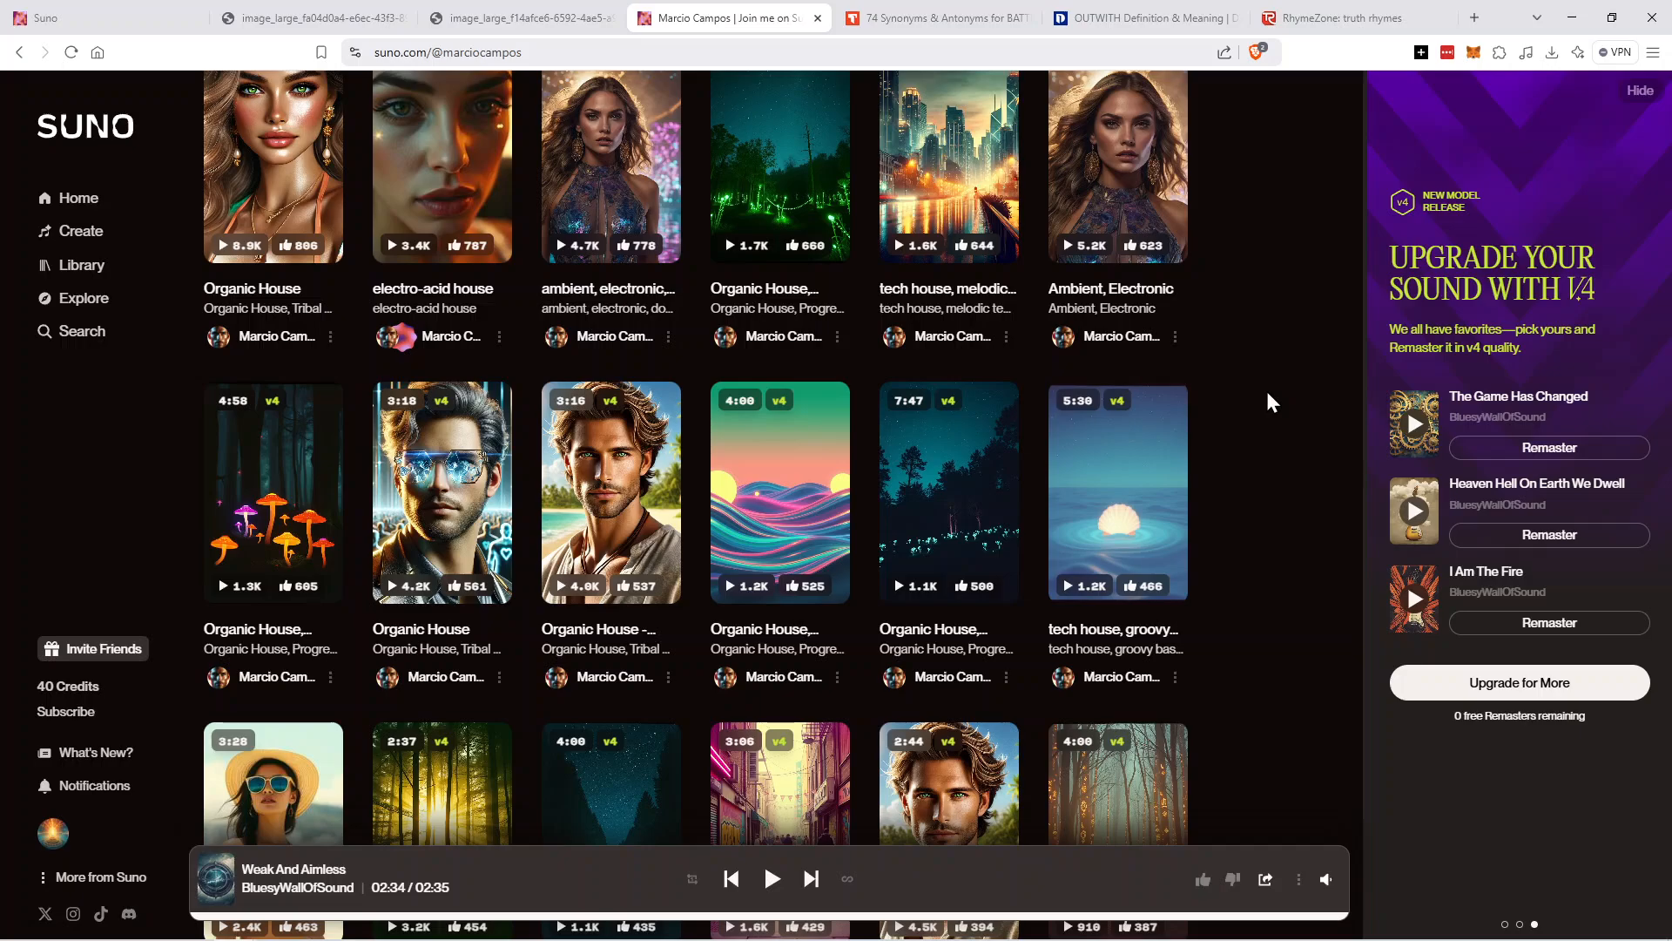
pyautogui.scroll(-3, 1271, 401)
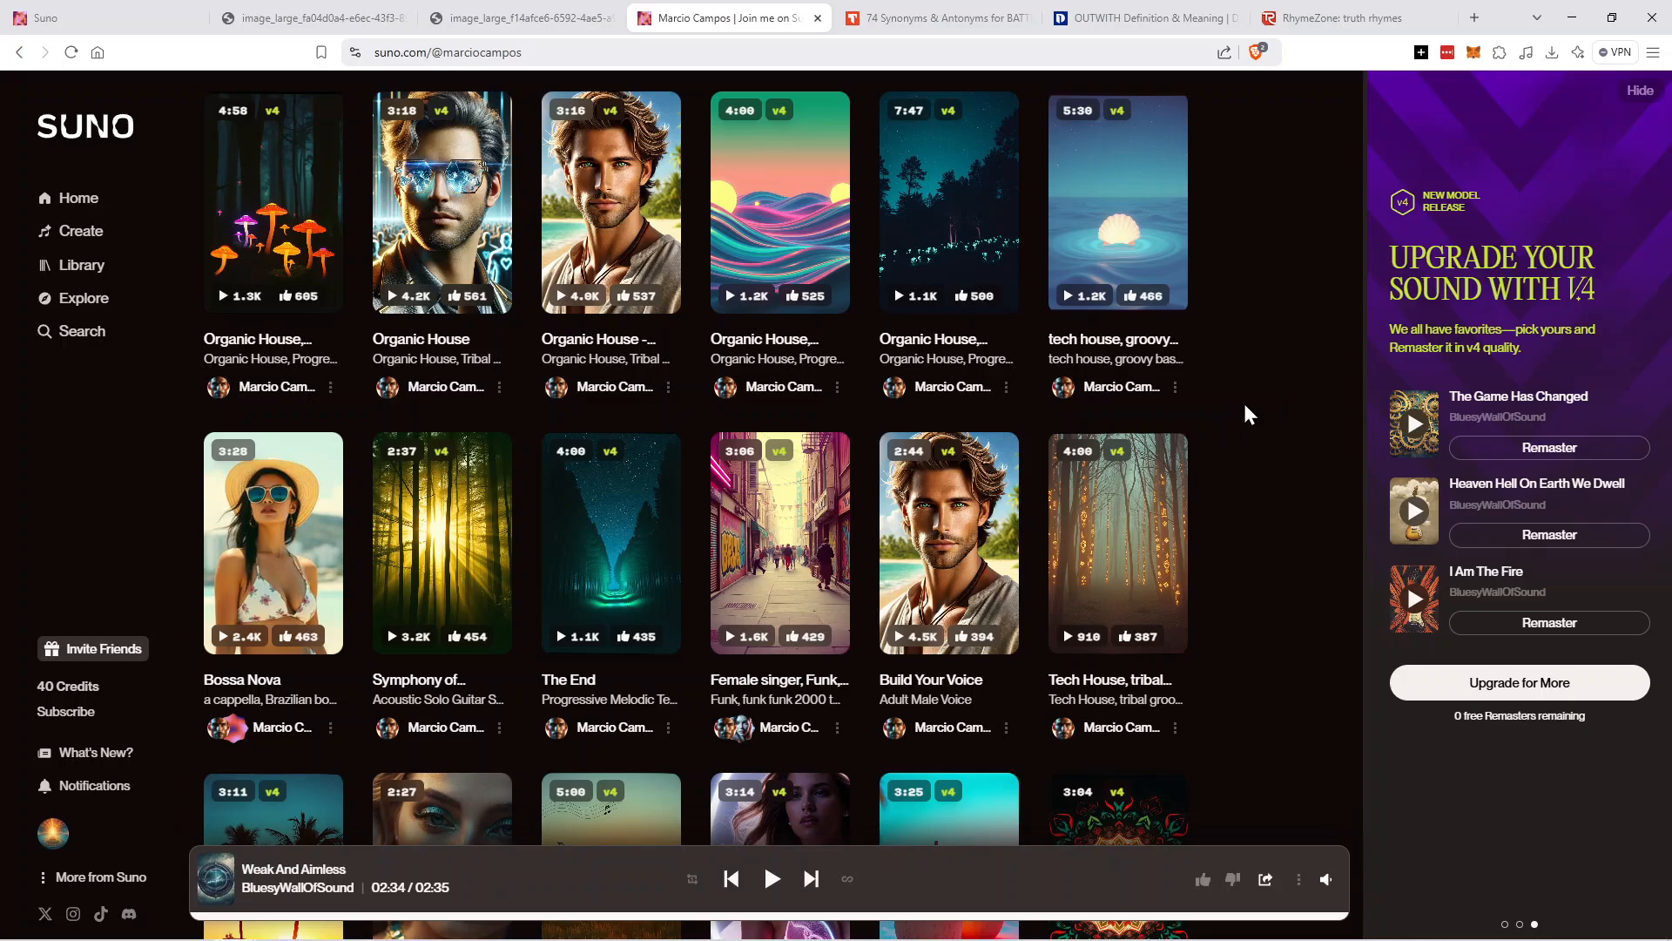
pyautogui.scroll(-3, 1244, 405)
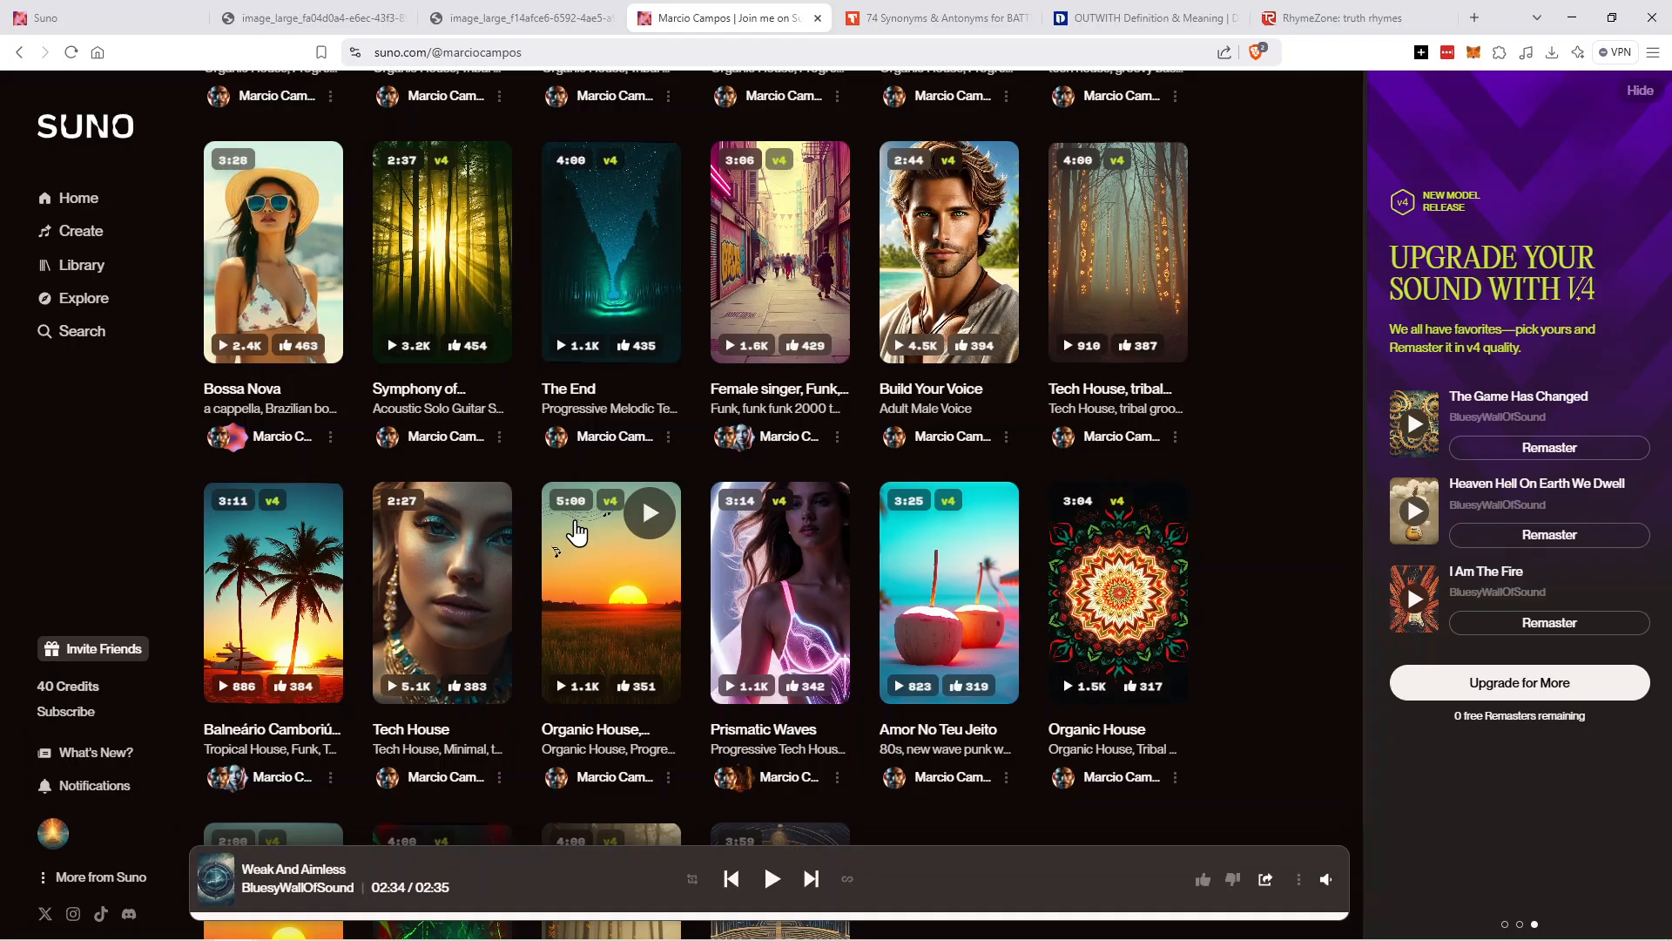
# Look through the songs on the follower's profile and play the track "The End".
pyautogui.scroll(1, 1265, 292)
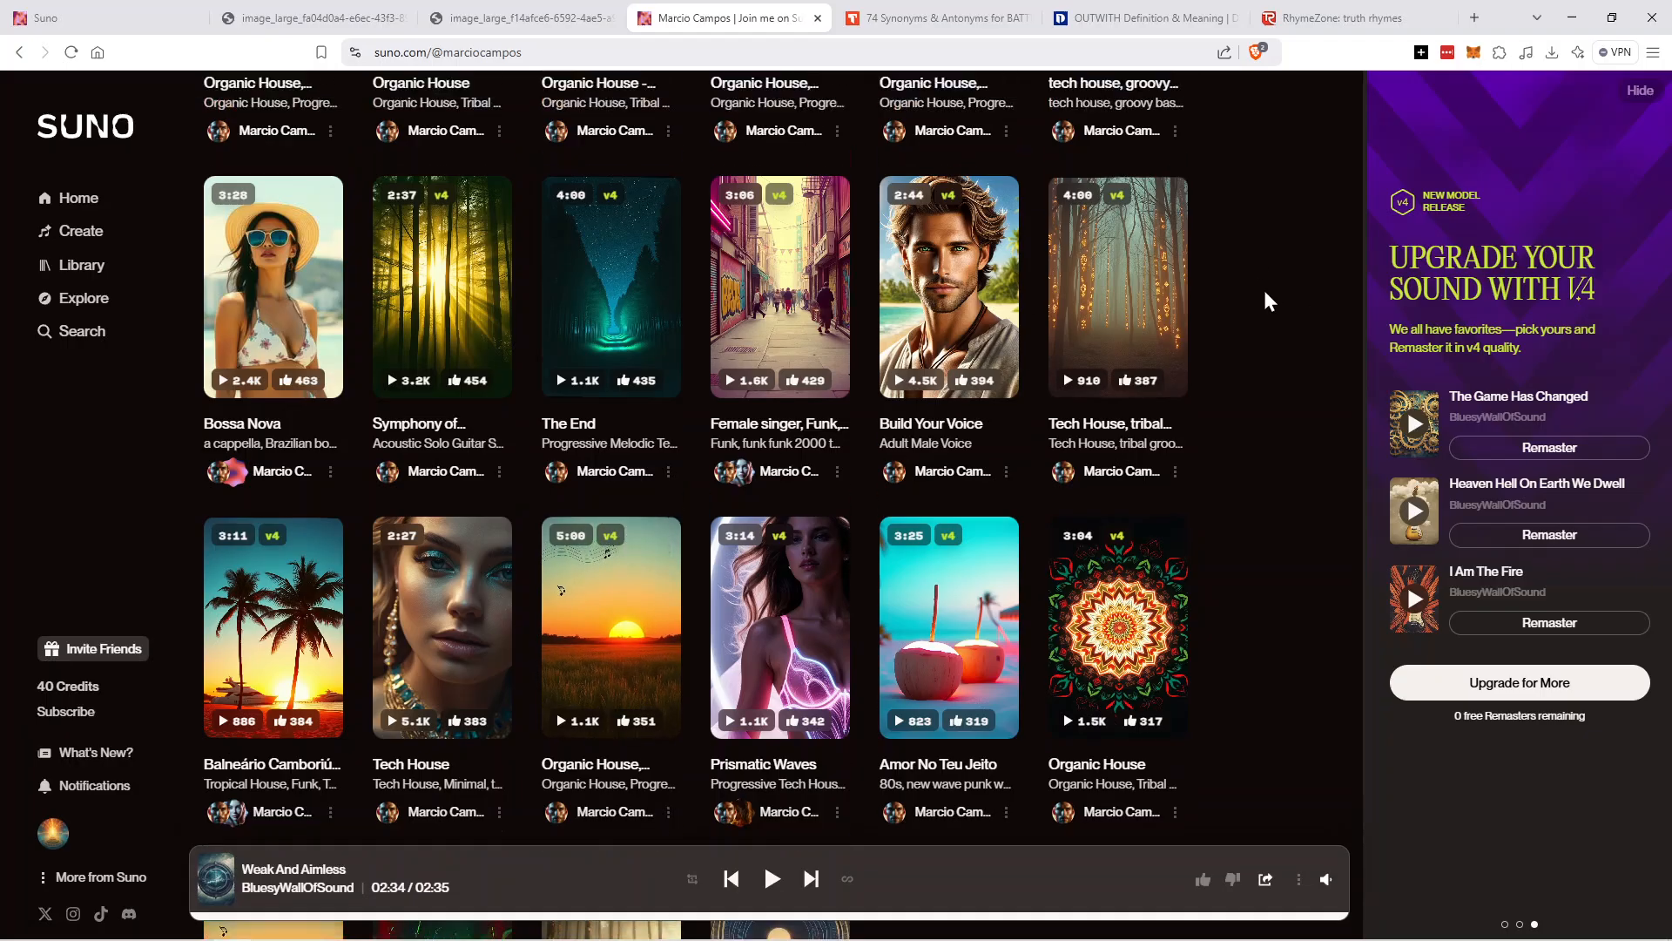
pyautogui.scroll(10, 1267, 301)
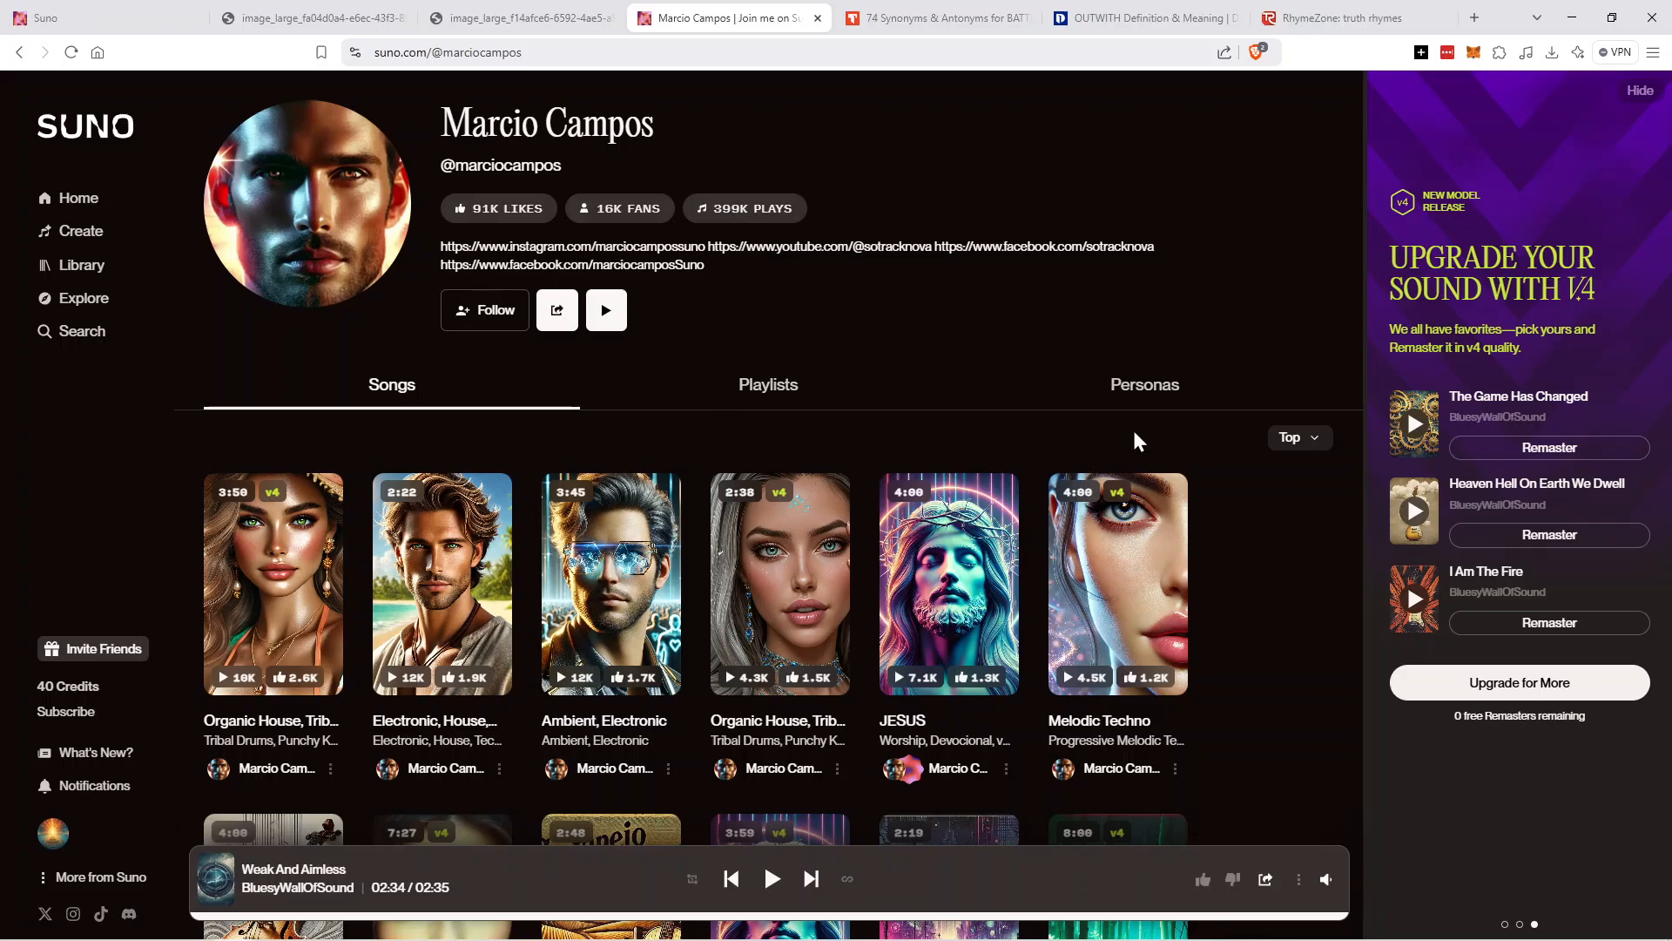
pyautogui.scroll(-10, 1241, 424)
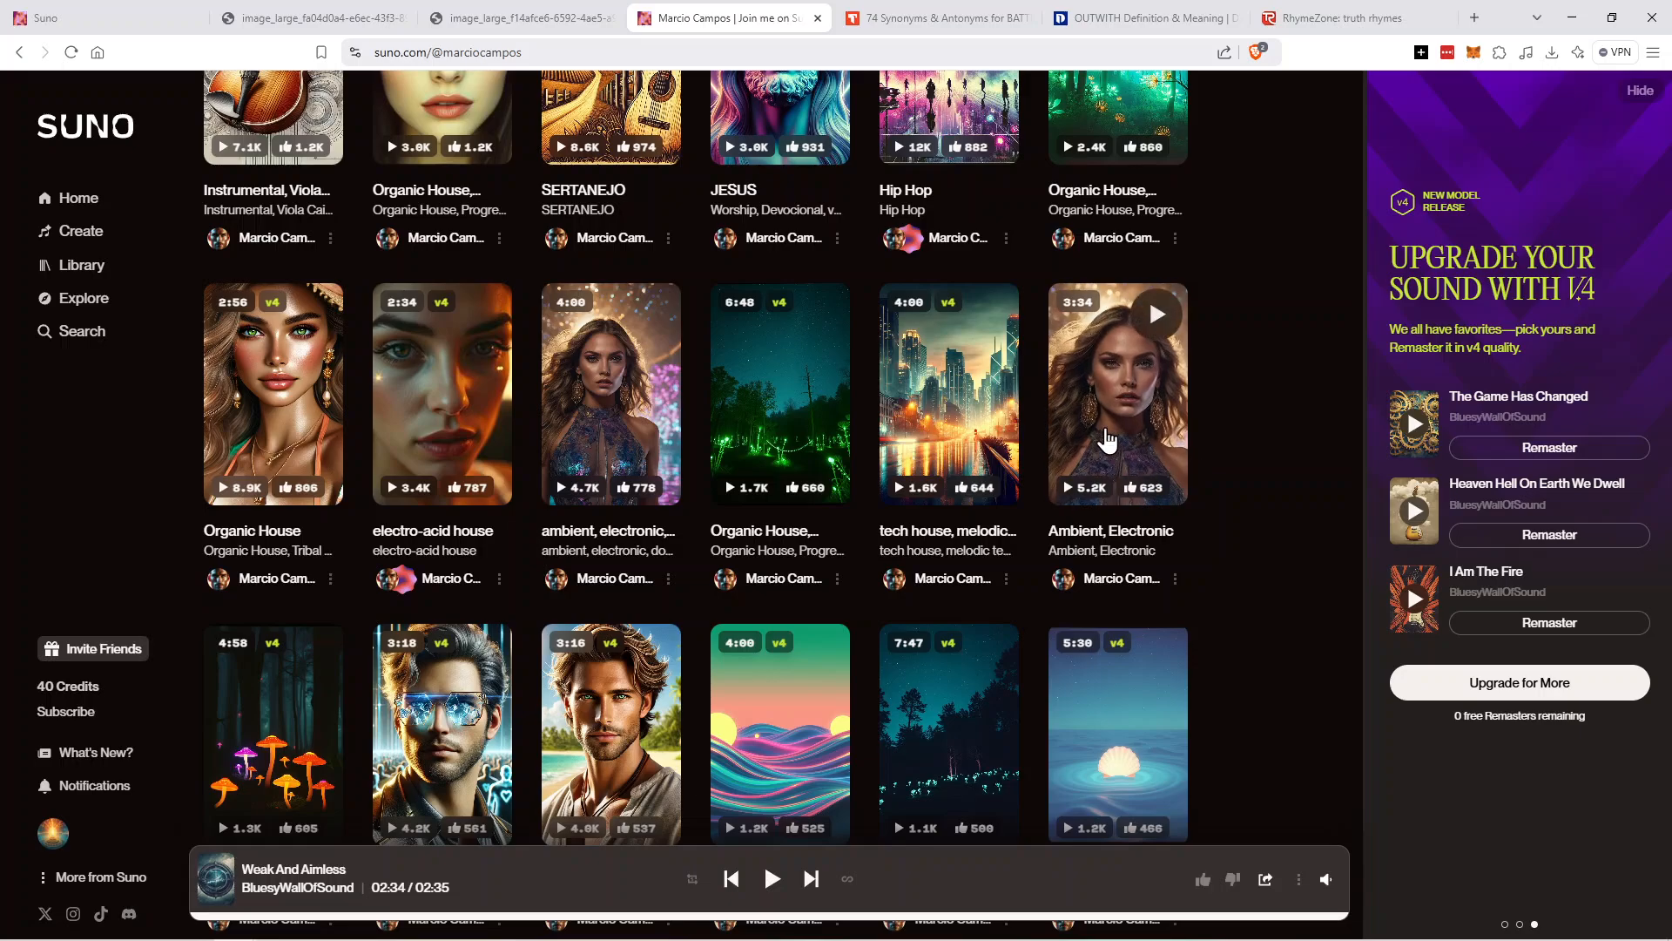
pyautogui.scroll(-5, 1163, 436)
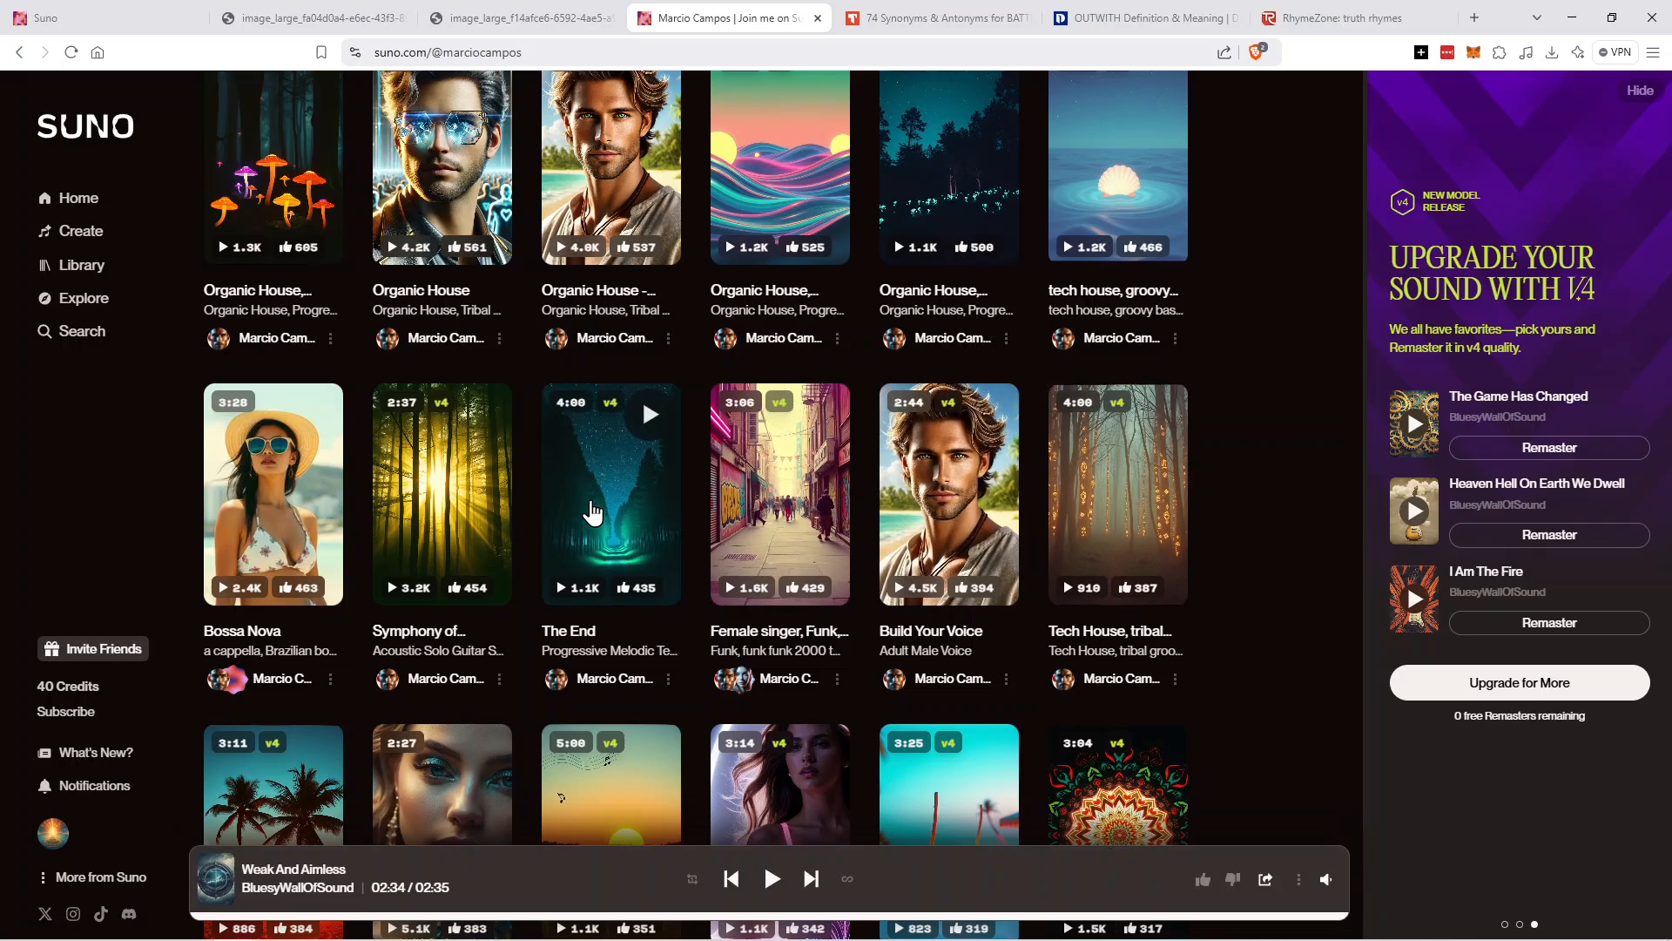
pyautogui.click(591, 514)
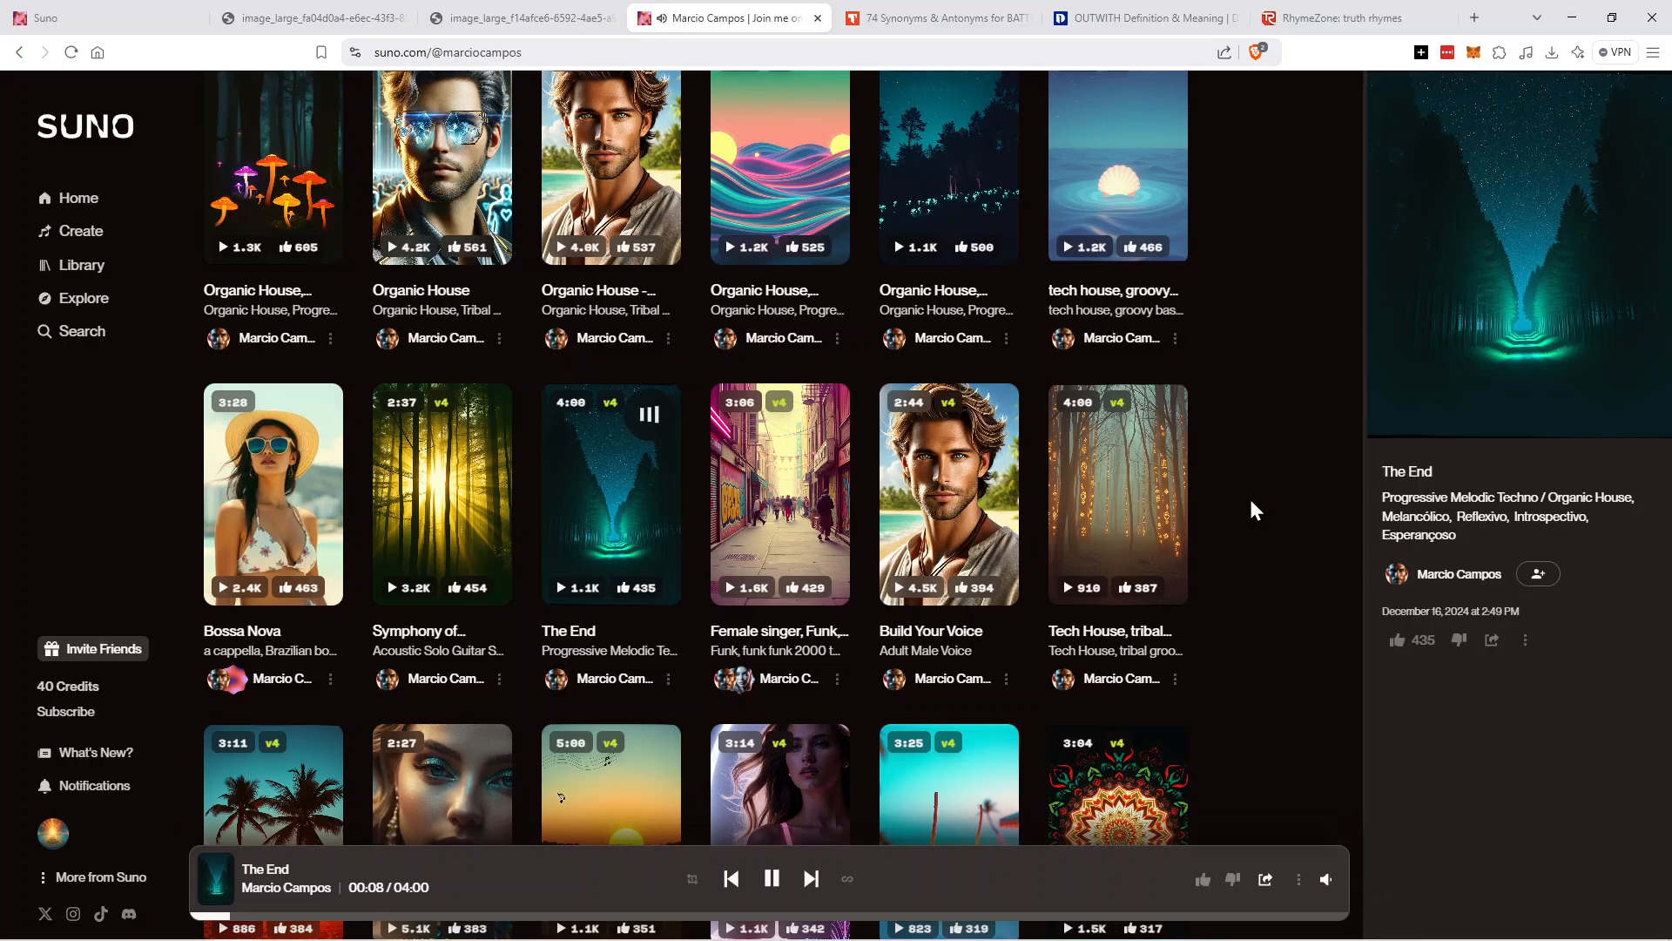
# Browse the rest of the profile's songs while listening to "The End" and pause playback from the profile header.
pyautogui.scroll(-3, 1248, 463)
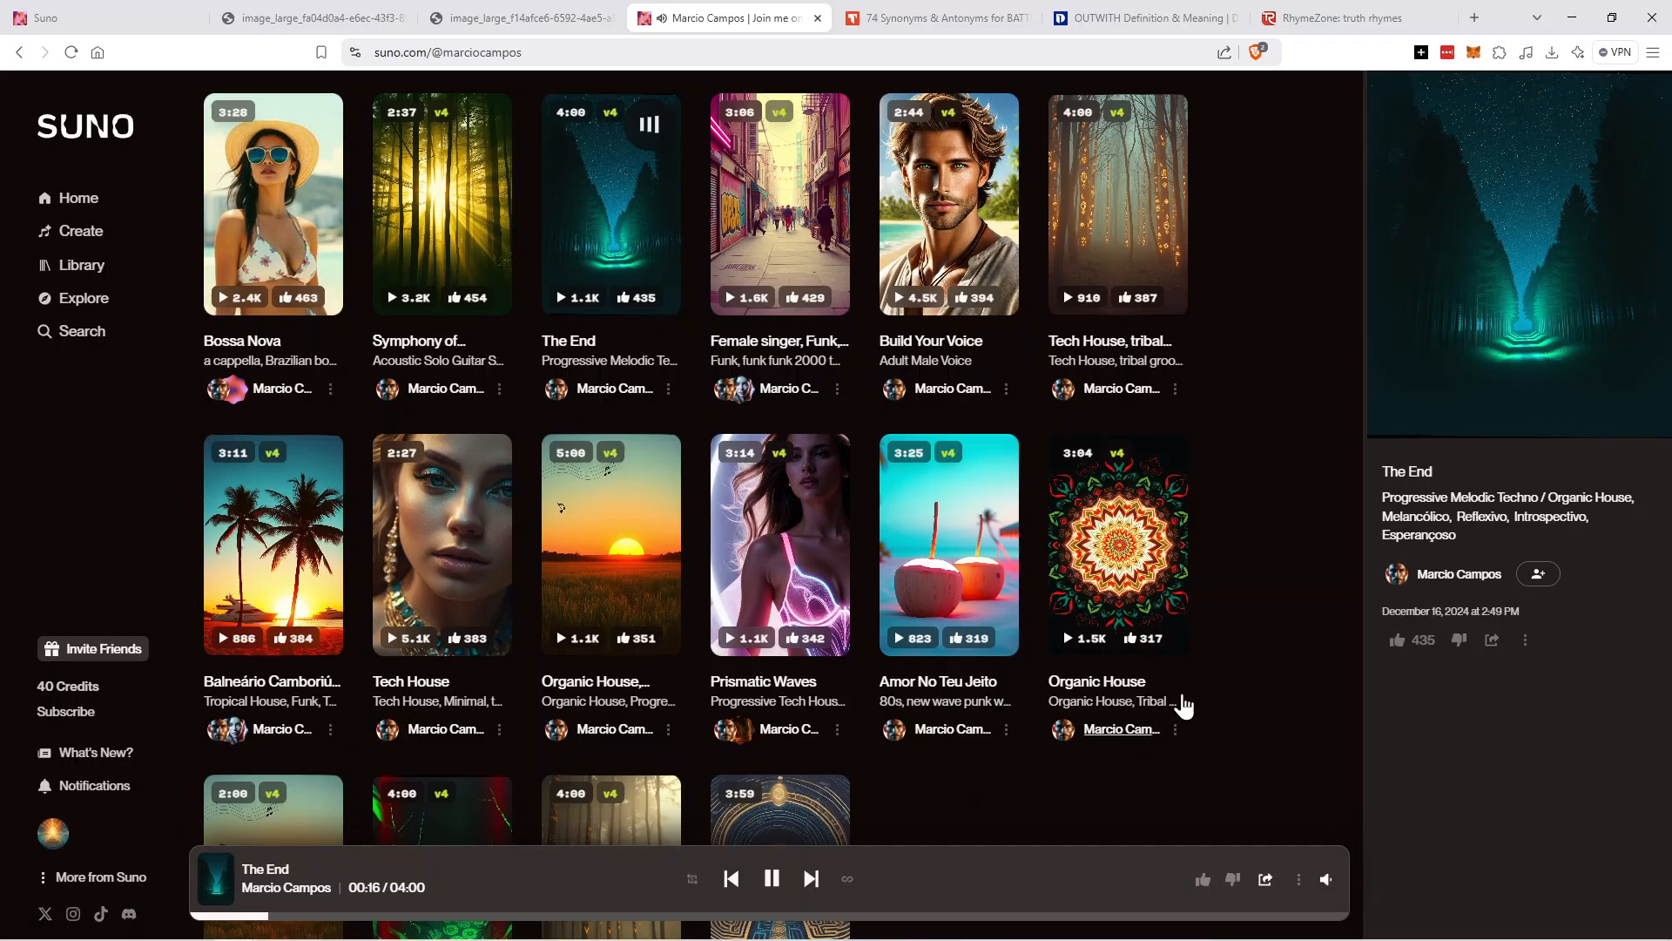
pyautogui.scroll(10, 1270, 549)
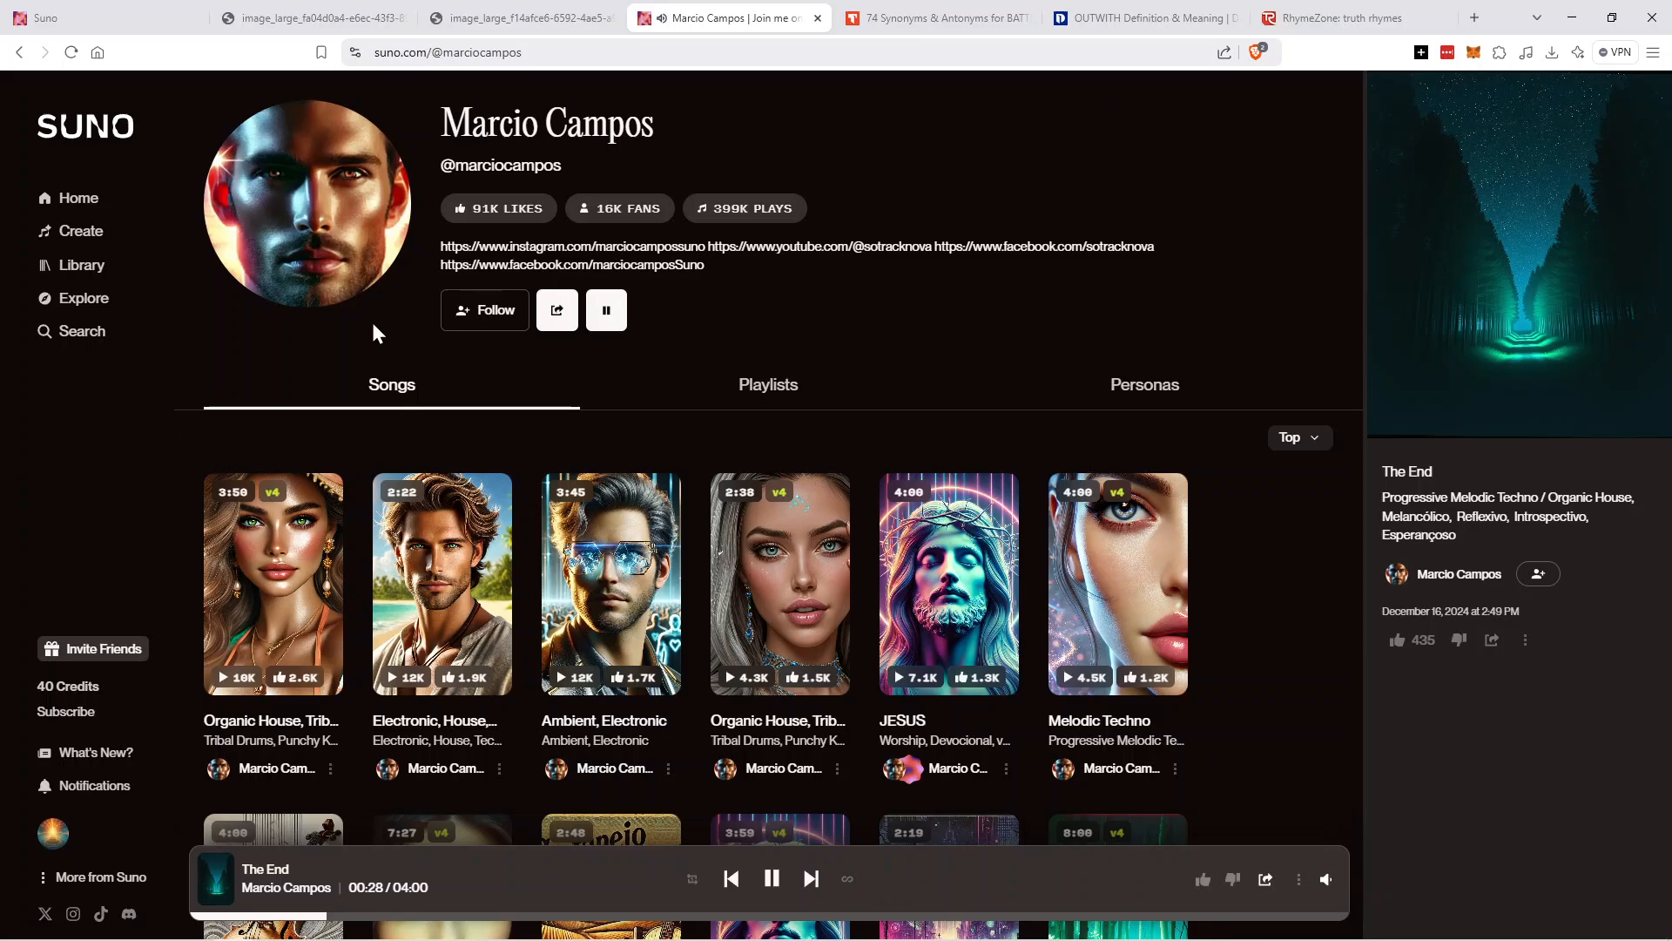
pyautogui.click(606, 310)
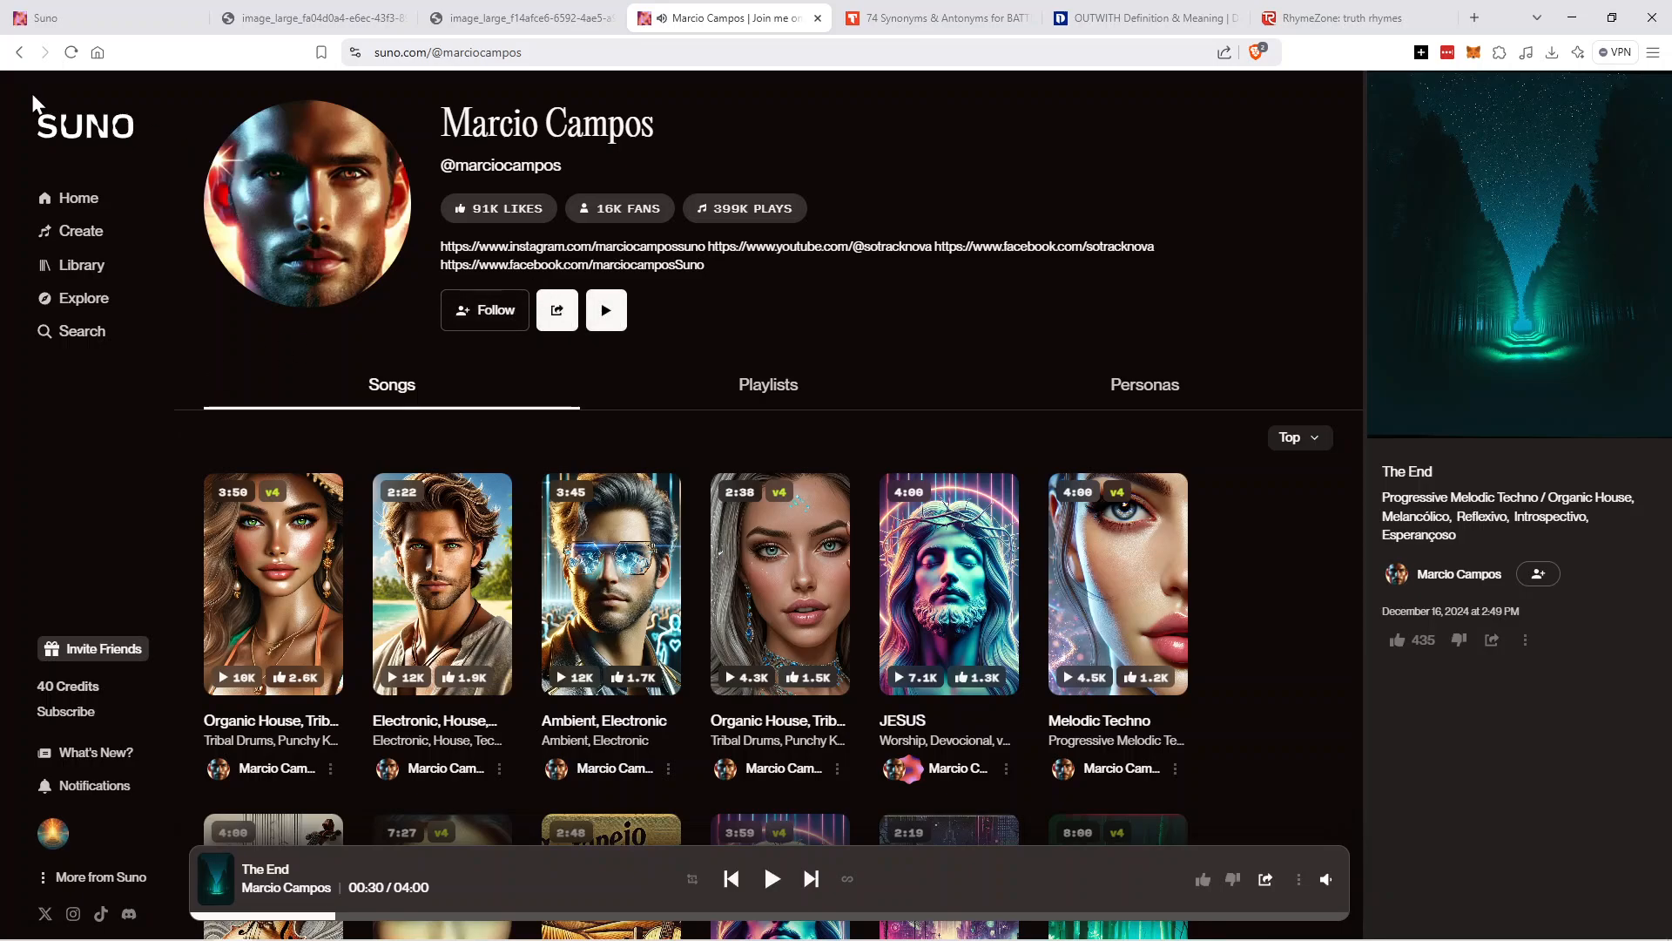